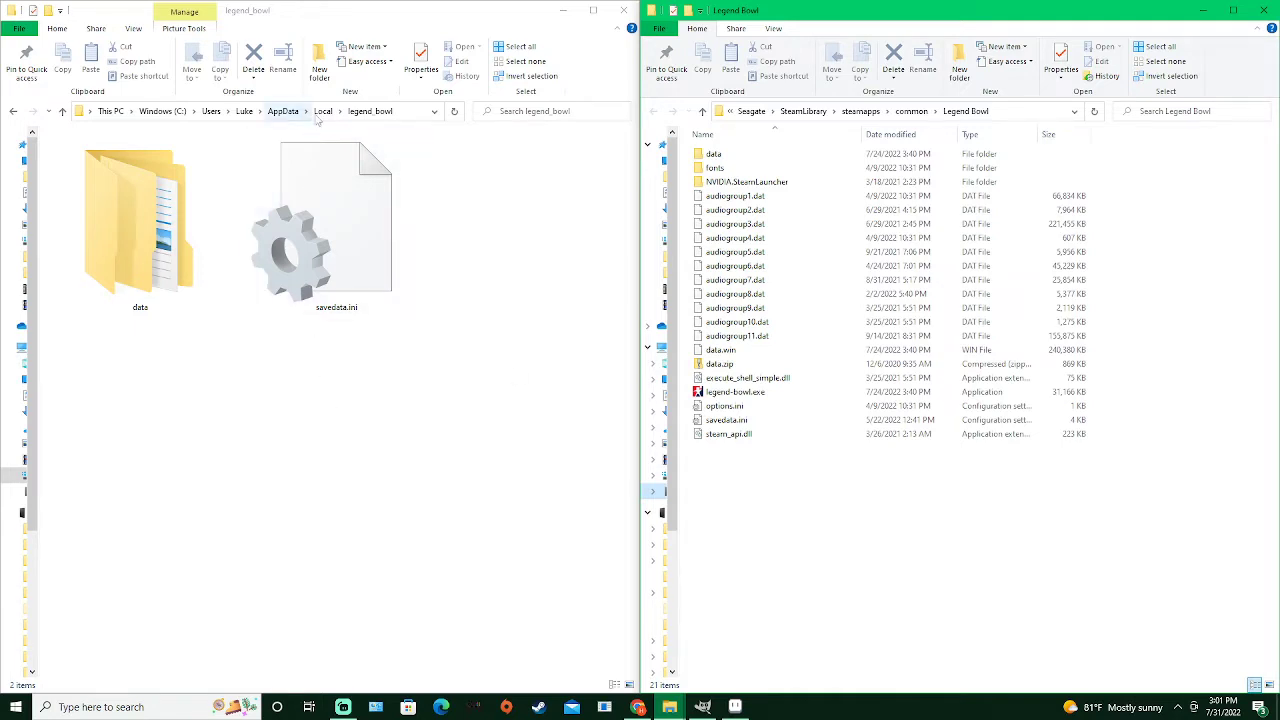
Go up to the AppData Local folder and locate the legend_bowl folder in it
click(321, 112)
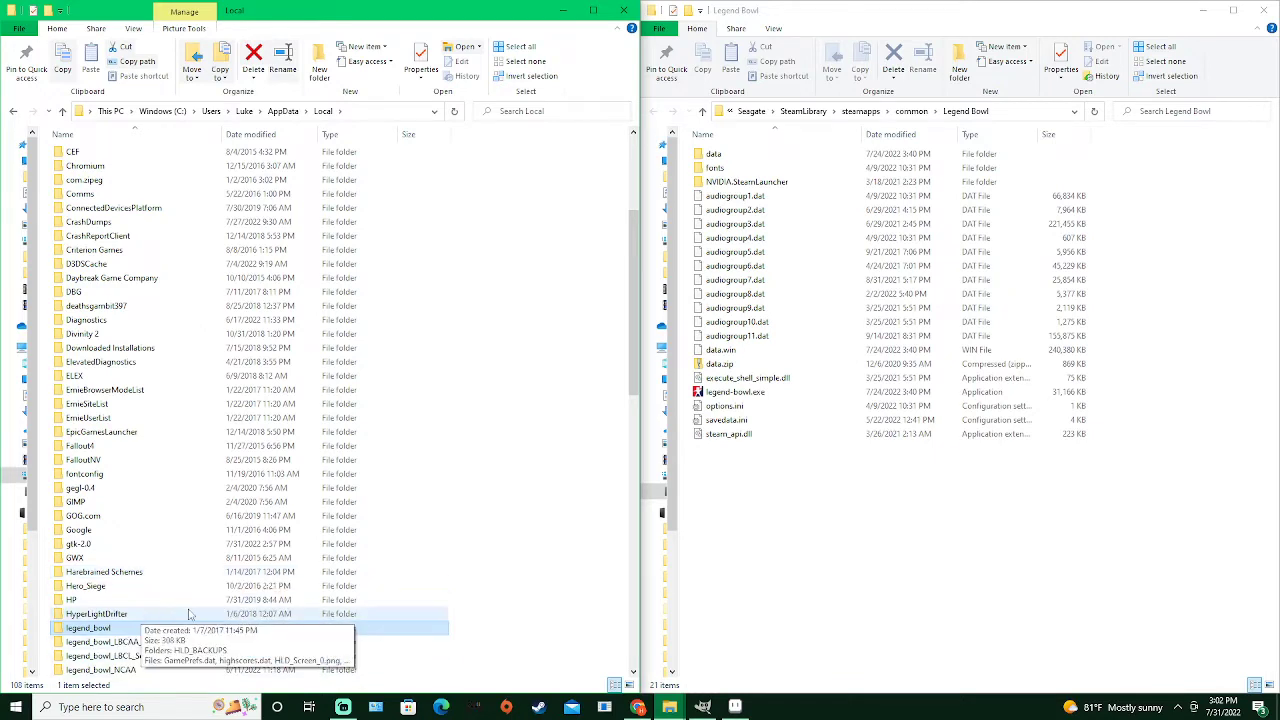
scroll(120, 610, down, 1)
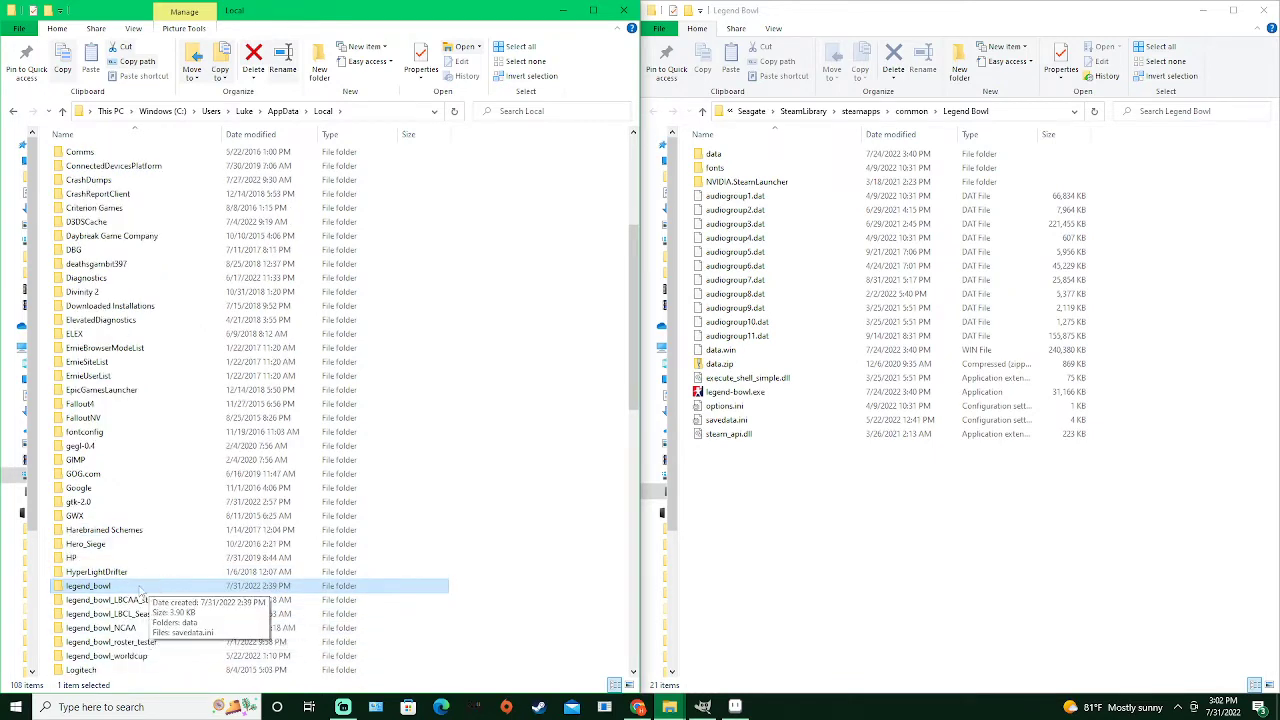
click(113, 588)
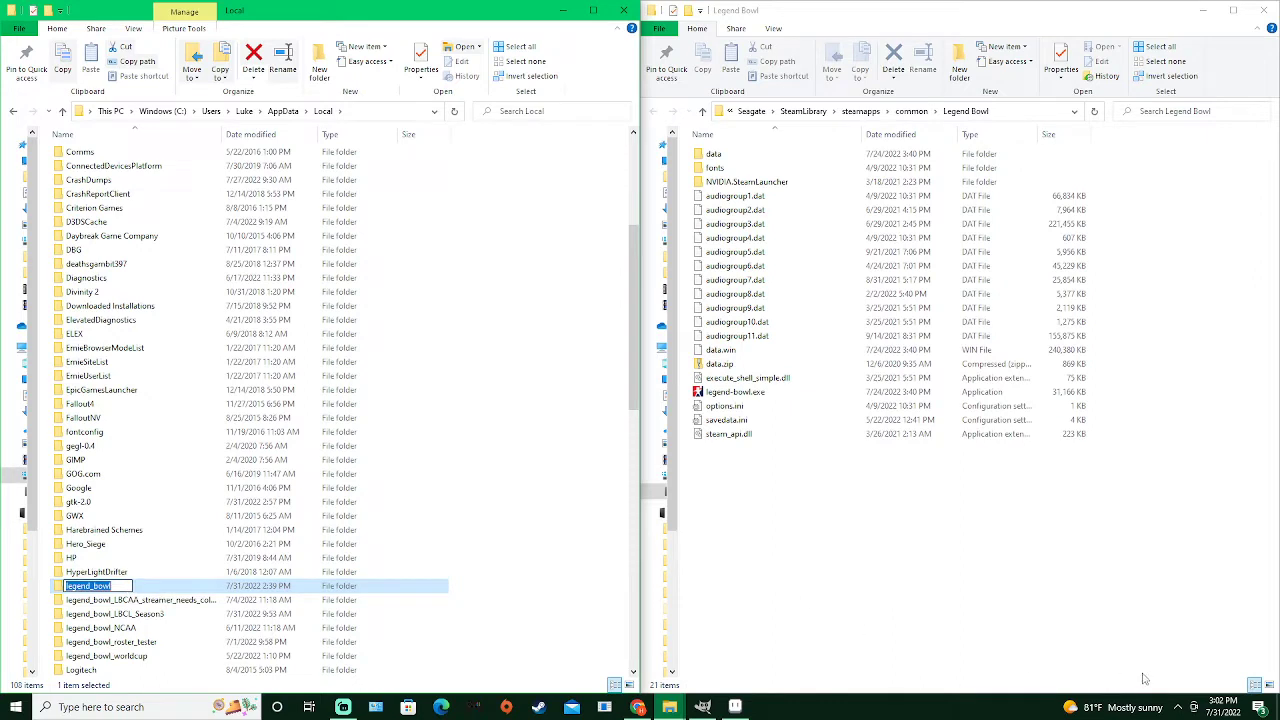
Launch Legend Bowl through Steam
click(1183, 707)
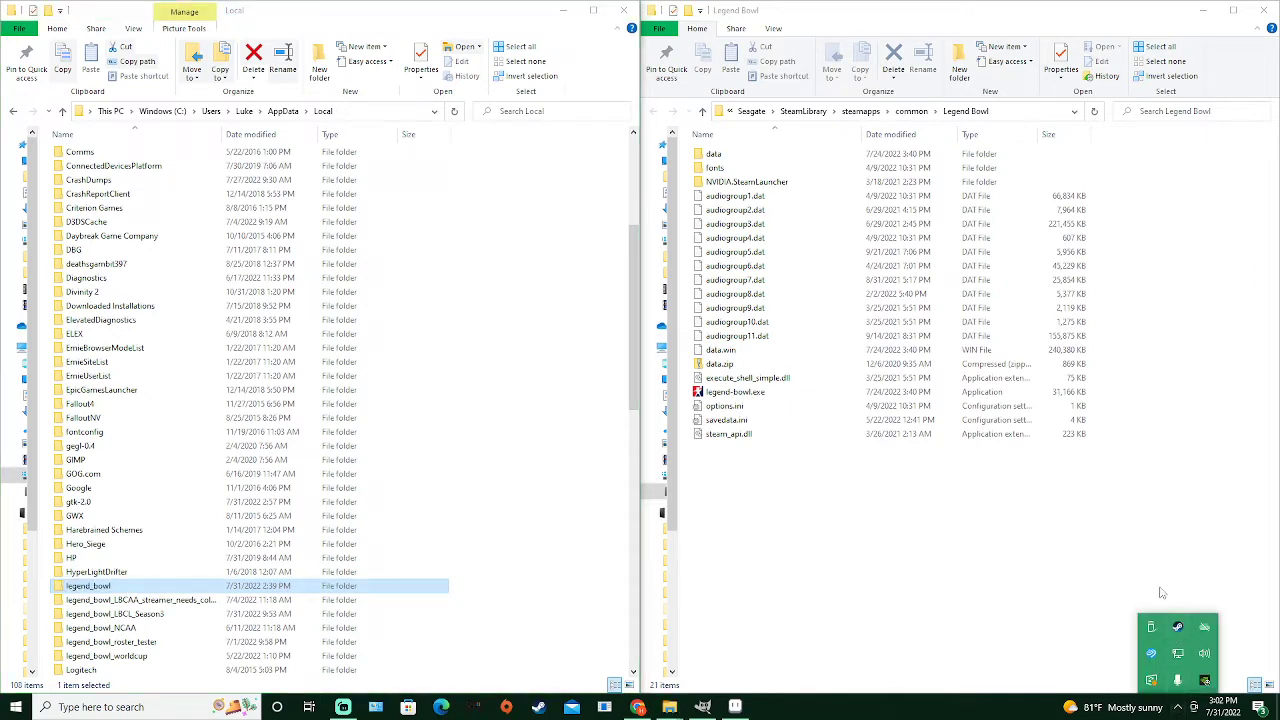
right_click(1174, 633)
click(1083, 512)
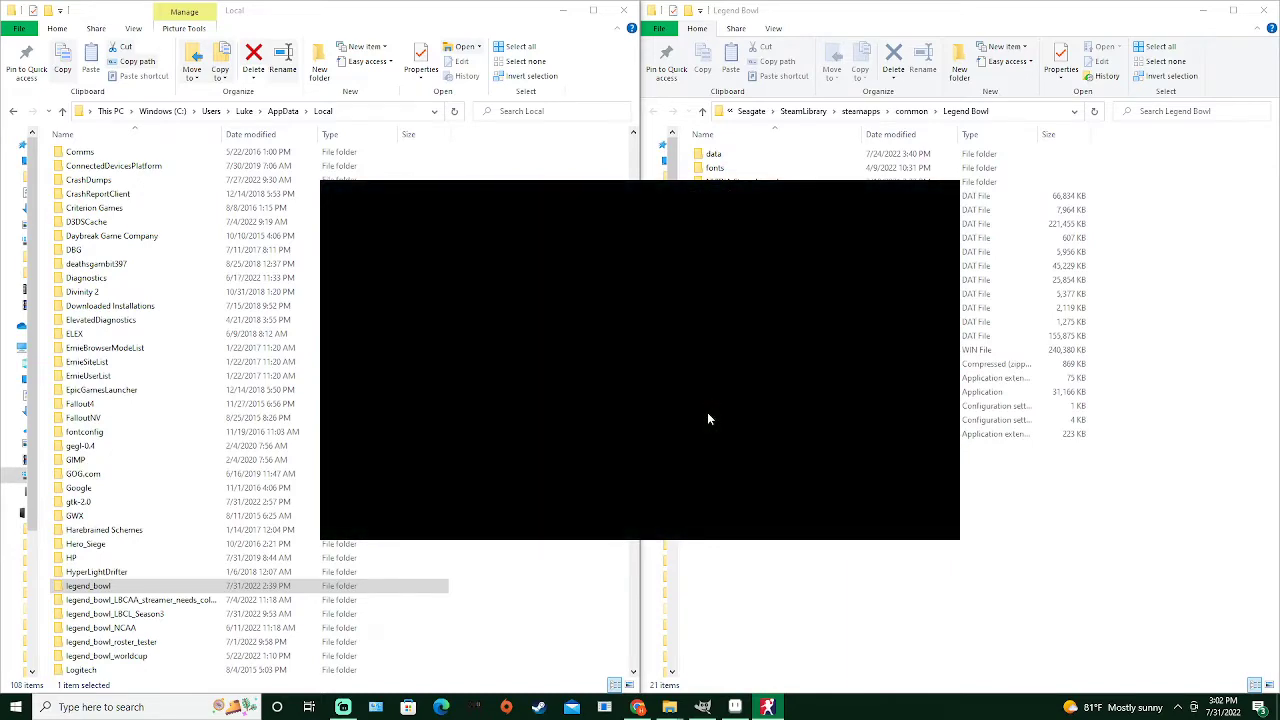
Open the team editor from the Teams section of the game's main menu
key(Down)
key(Down)
key(Down)
key(Down)
key(Return)
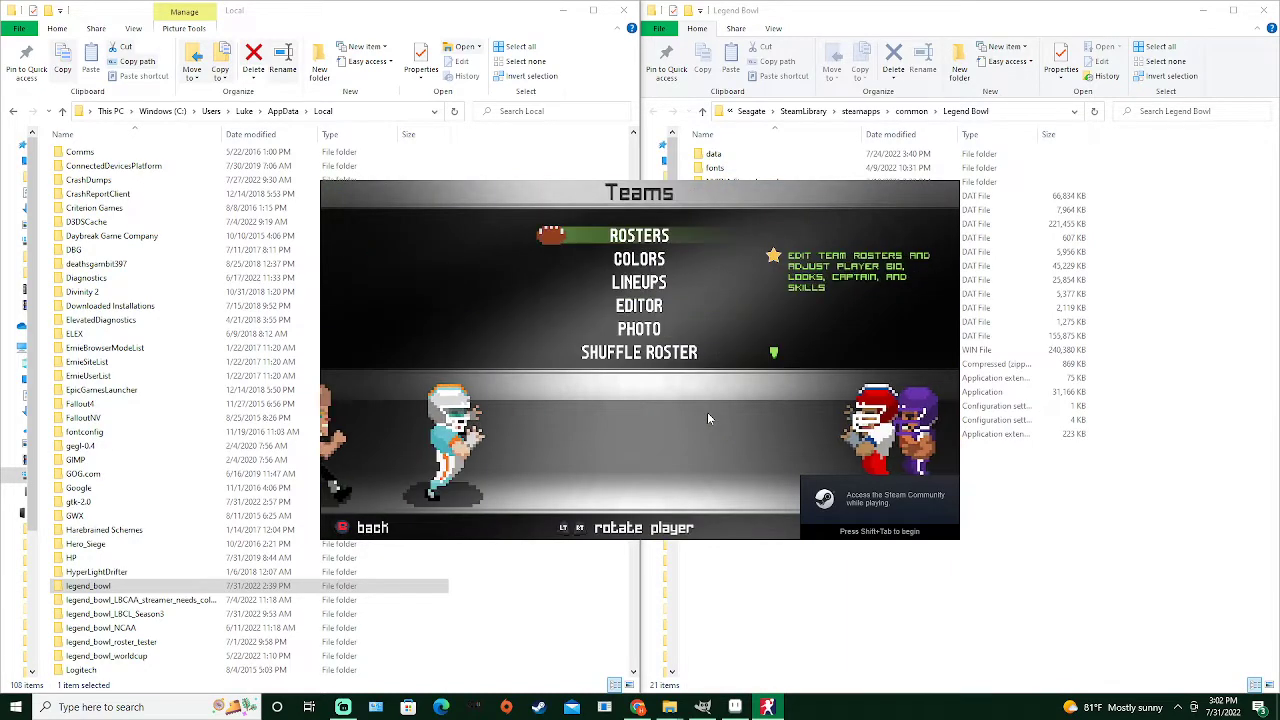
key(Down)
key(Down)
key(Down)
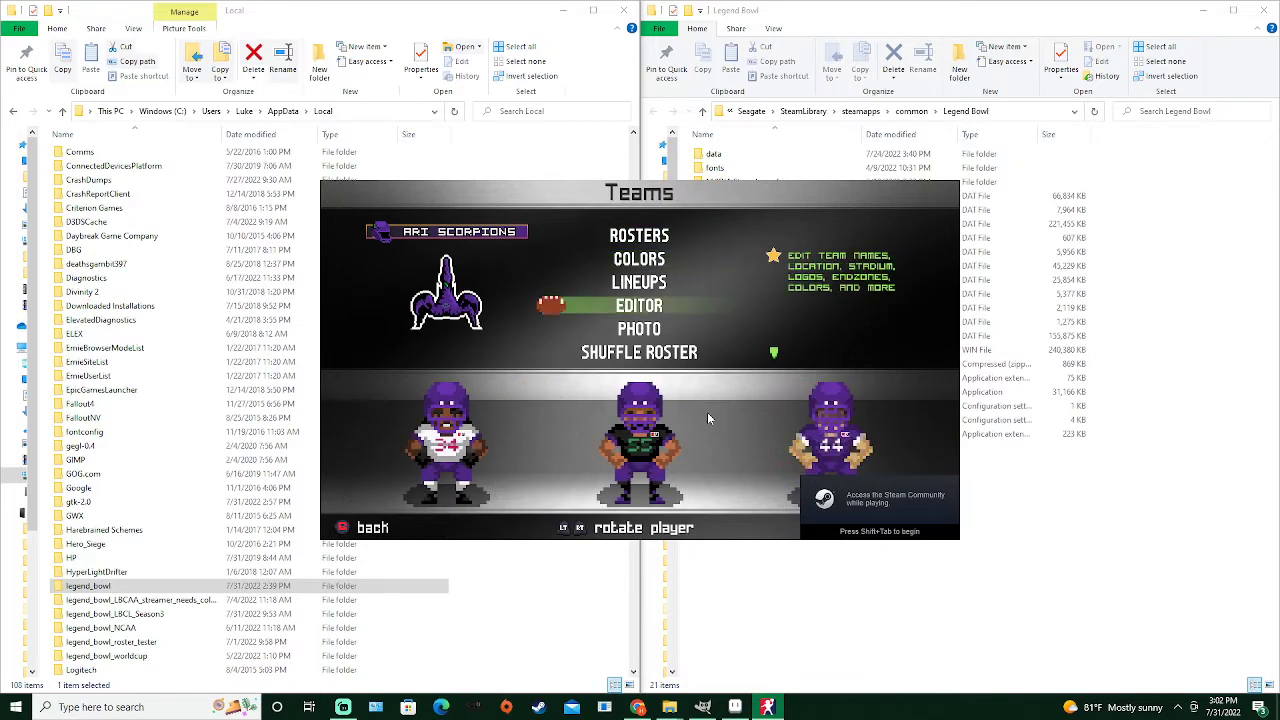
key(Return)
Switch the team editor to the Minnesota Walleyes and enter the team's settings
key(Left)
key(Down)
key(Down)
key(Down)
key(Down)
key(Down)
key(Down)
key(Down)
key(Down)
key(Down)
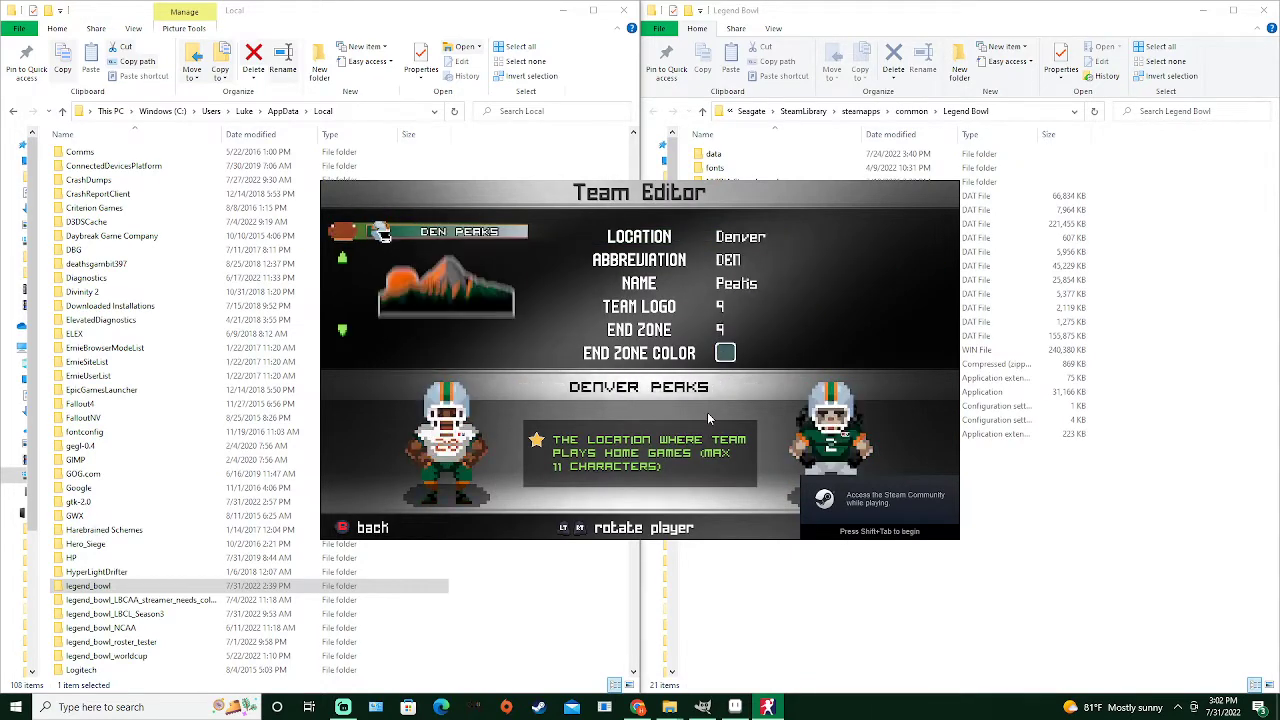
key(Down)
key(Down)
key(Down)
key(Down)
key(Down)
key(Down)
key(Down)
key(Down)
key(Down)
key(Down)
key(Right)
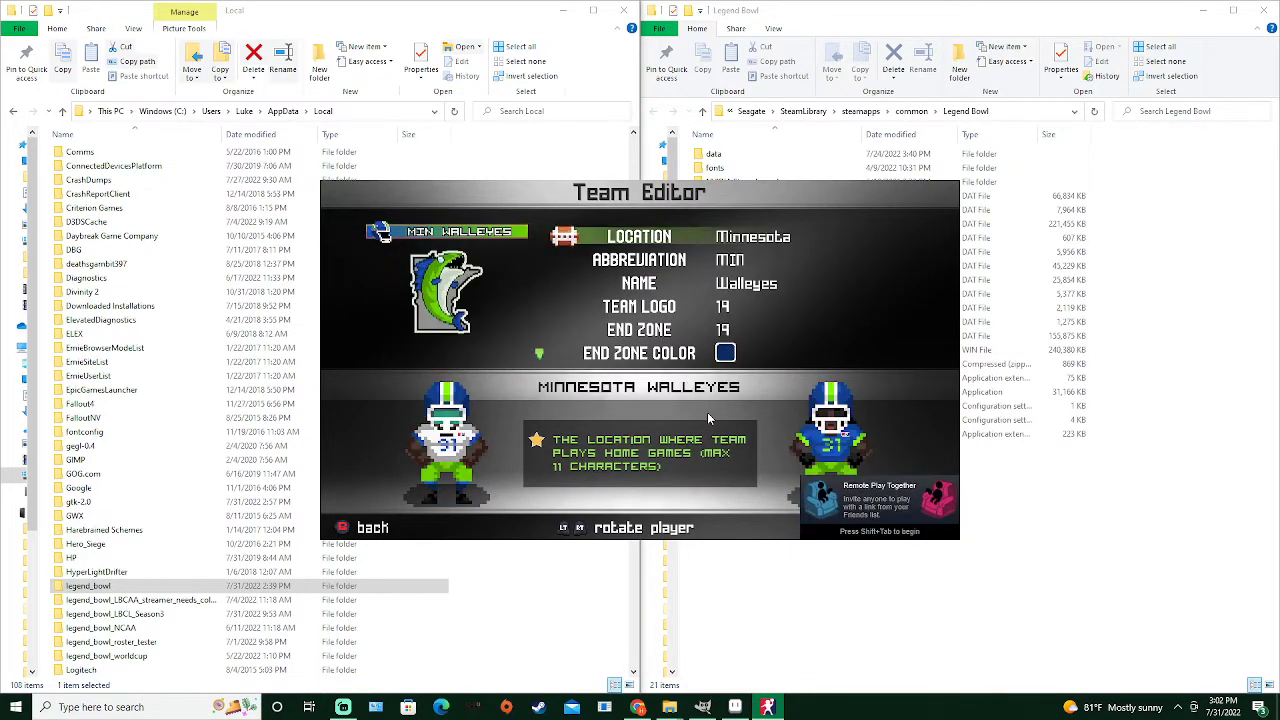
Preview team logos 66 to 68 for the Minnesota Walleyes, cancel the choice, and return to the game's main menu
key(Down)
key(Down)
key(Down)
key(Return)
key(Right)
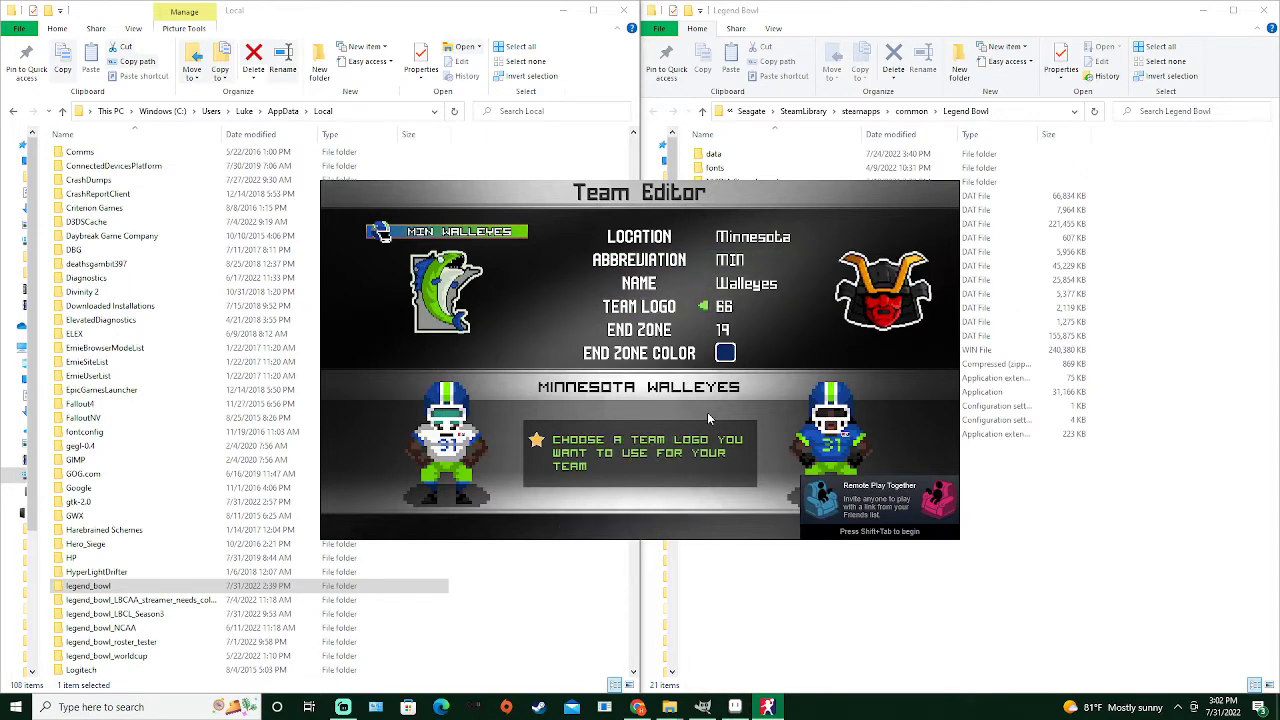
key(Right)
key(Right)
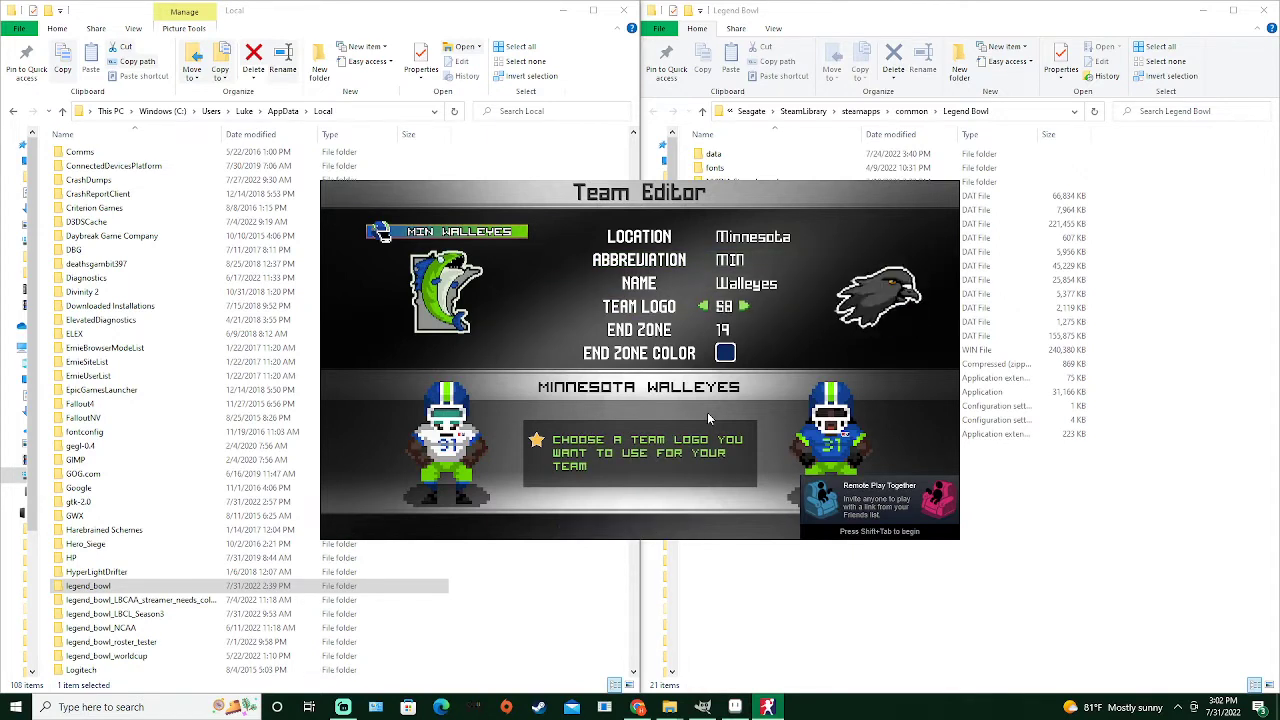
key(Escape)
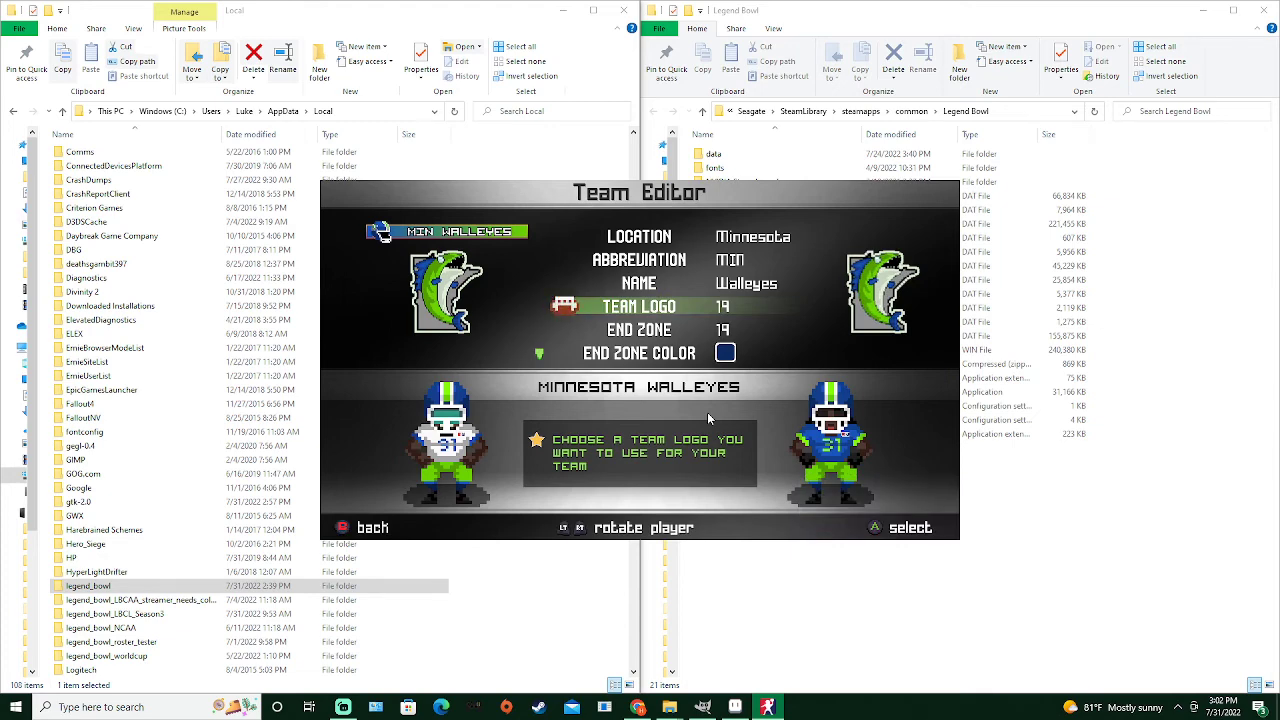
key(Escape)
key(Escape)
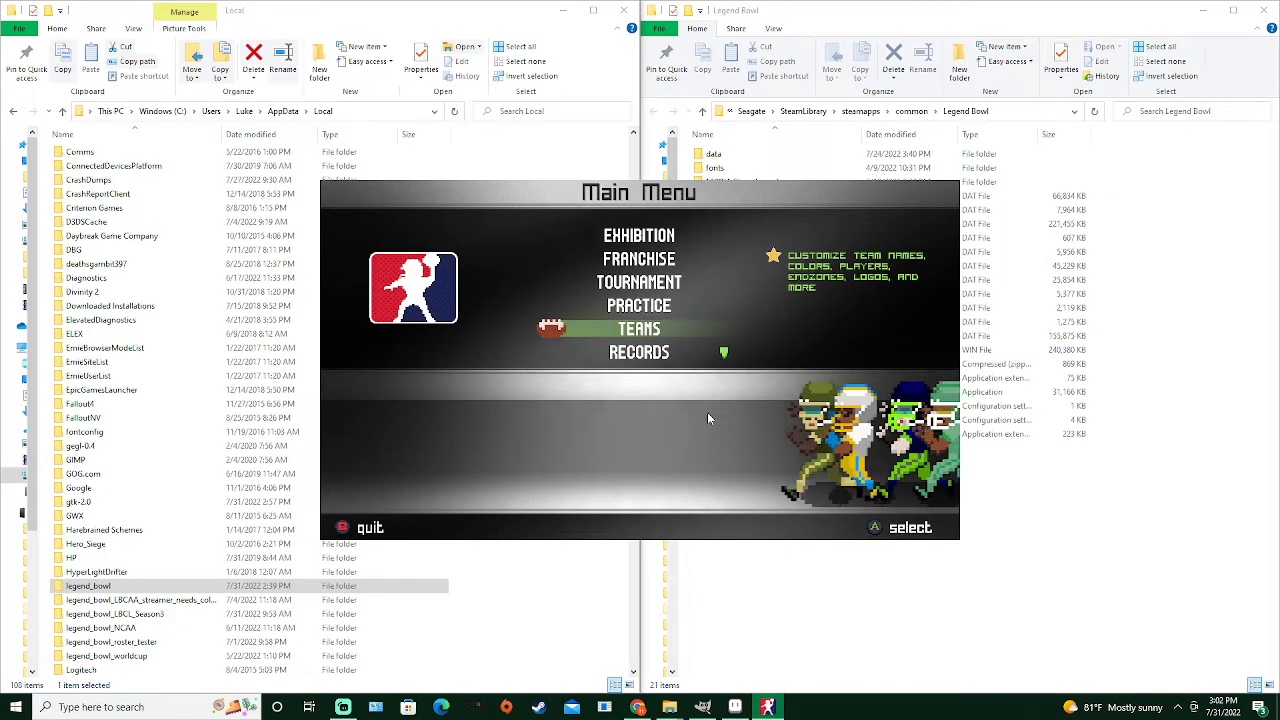
key(Up)
key(Up)
key(Up)
key(Up)
key(Down)
key(Down)
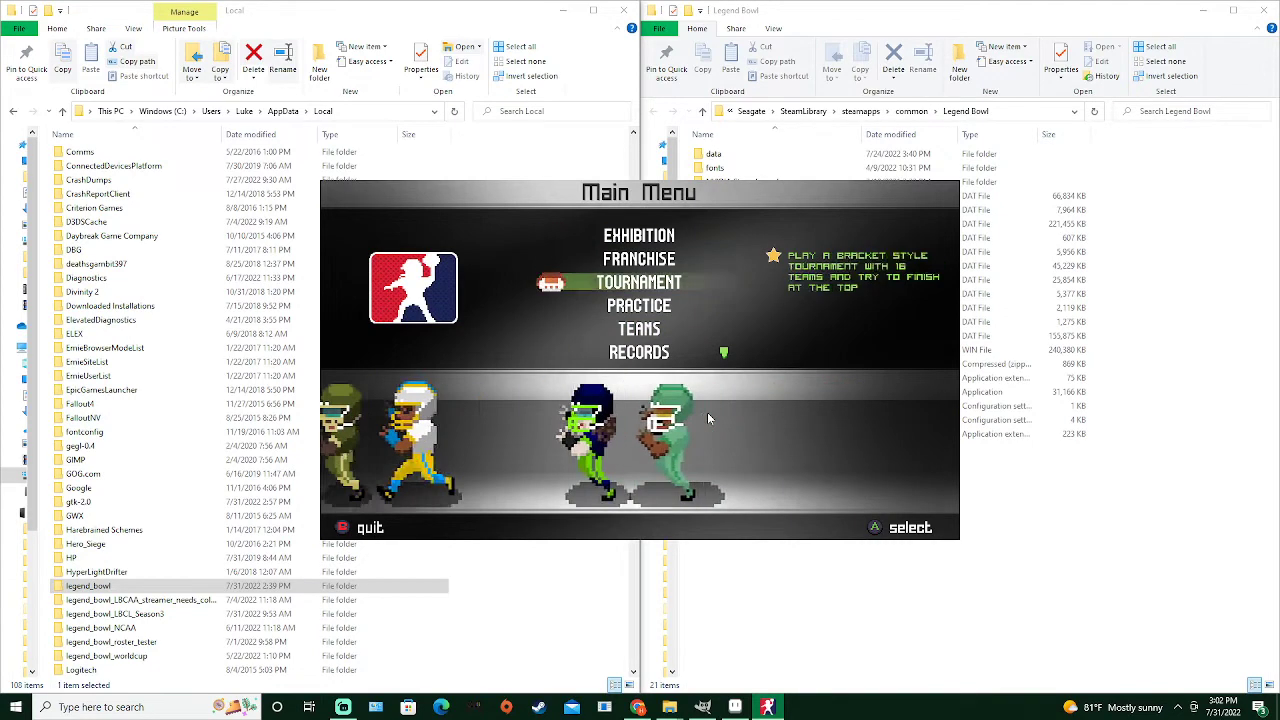
key(Down)
key(Down)
key(Down)
key(Down)
key(Down)
key(Down)
key(Down)
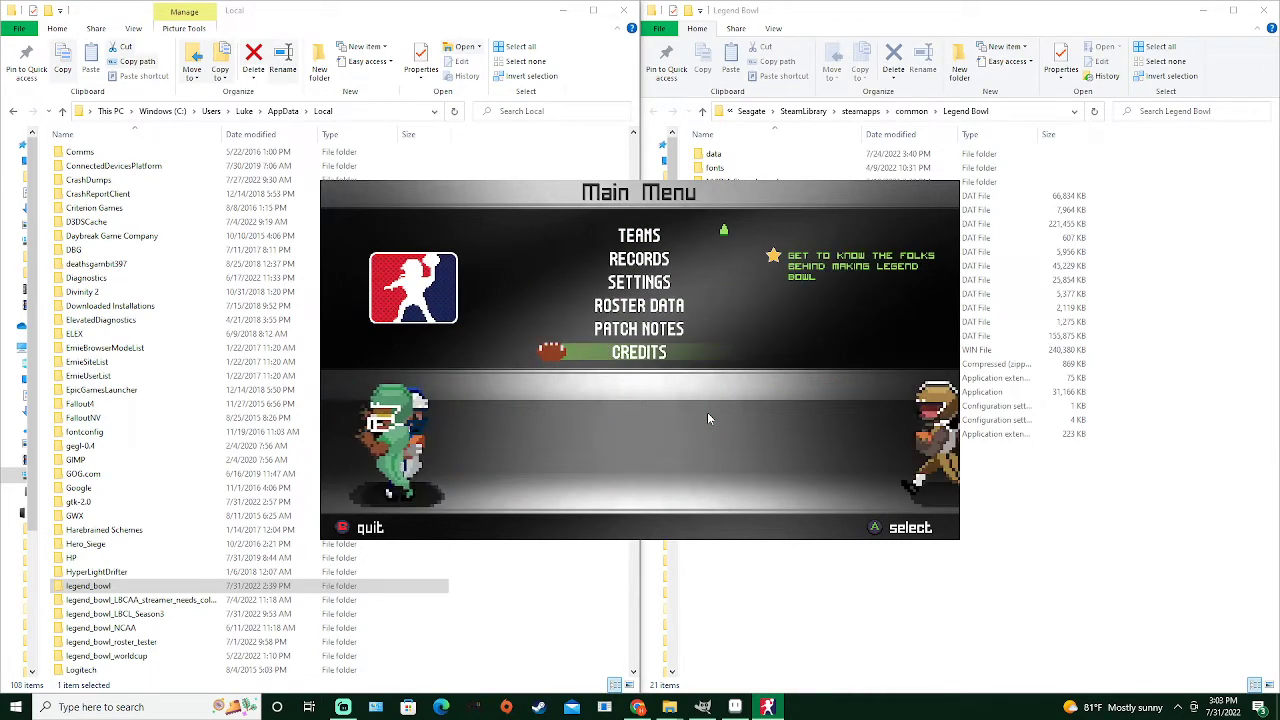
key(Up)
key(Up)
key(Up)
key(Up)
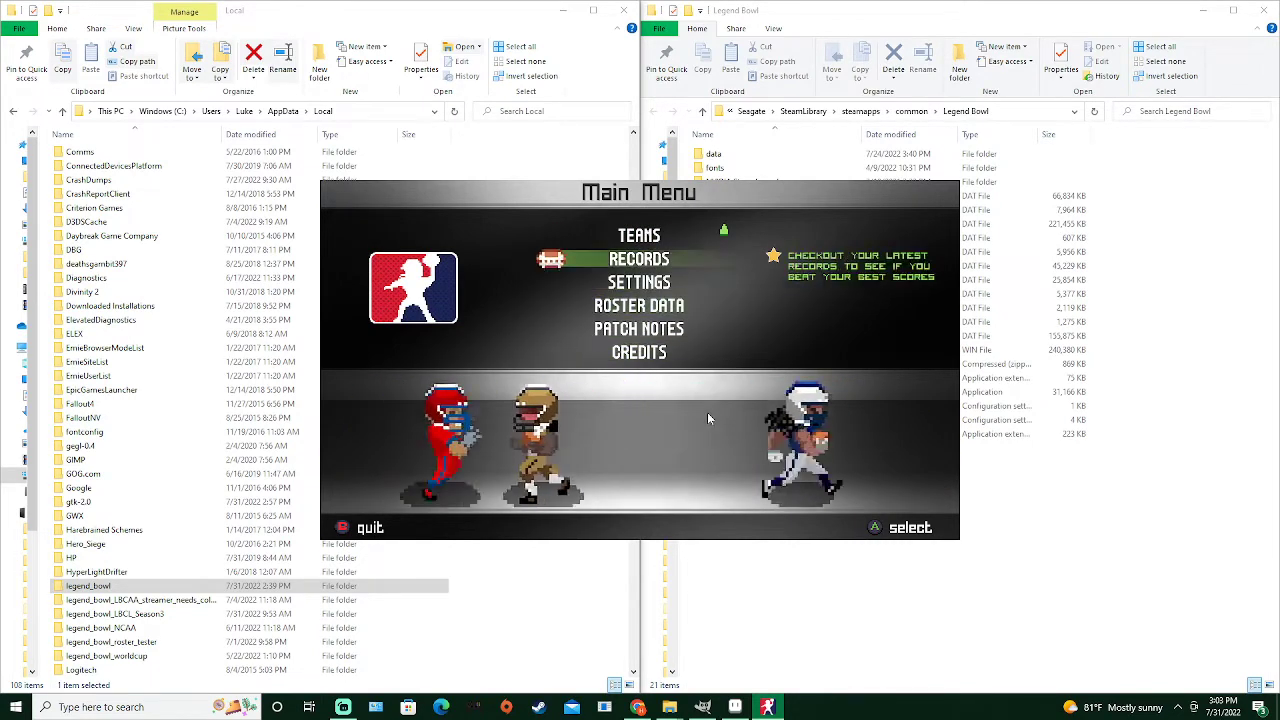
Exit Legend Bowl to get back to the two folder windows
key(Escape)
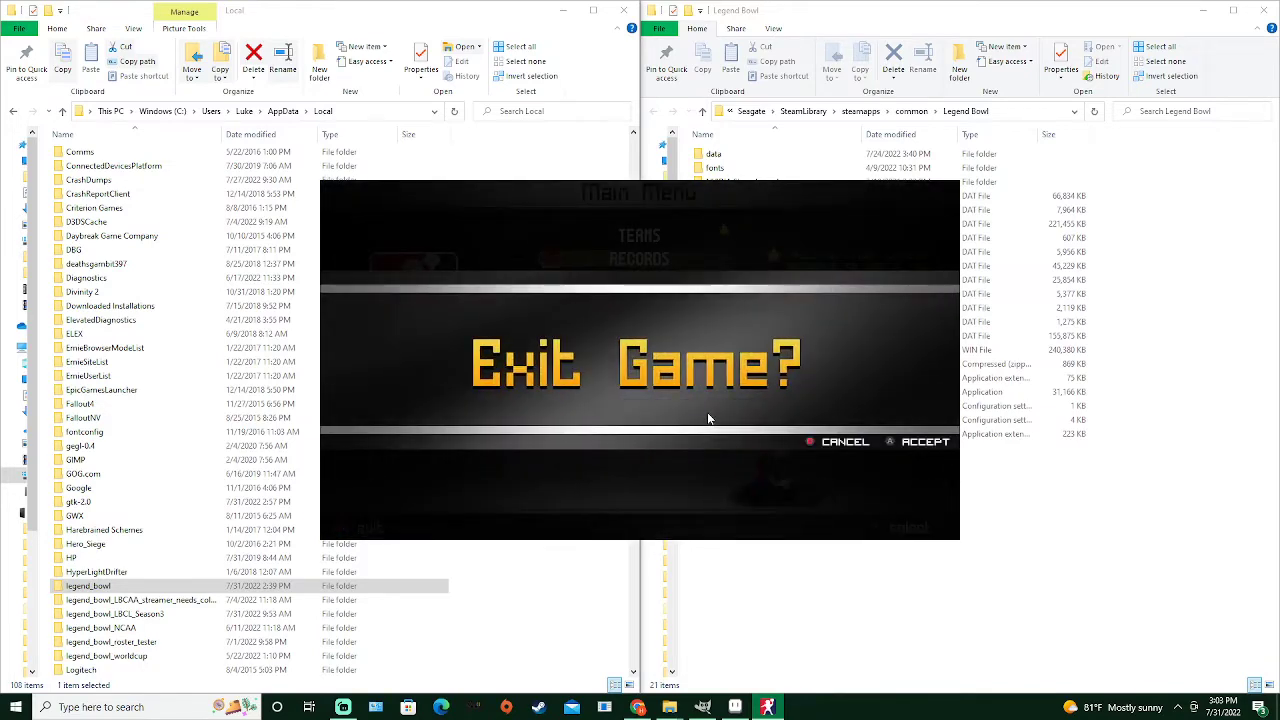
key(Return)
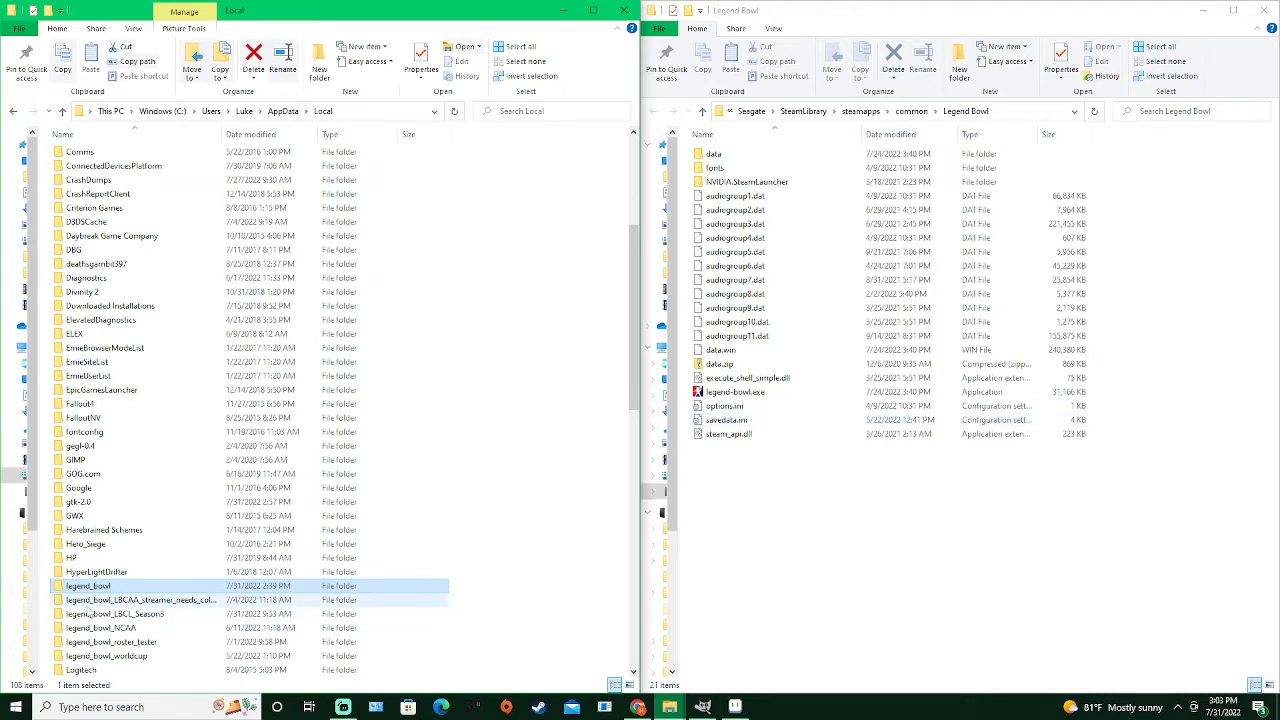
Examine the contents of the data and custom folders inside AppData's legend_bowl folder, and return to legend_bowl
double_click(90, 586)
double_click(130, 230)
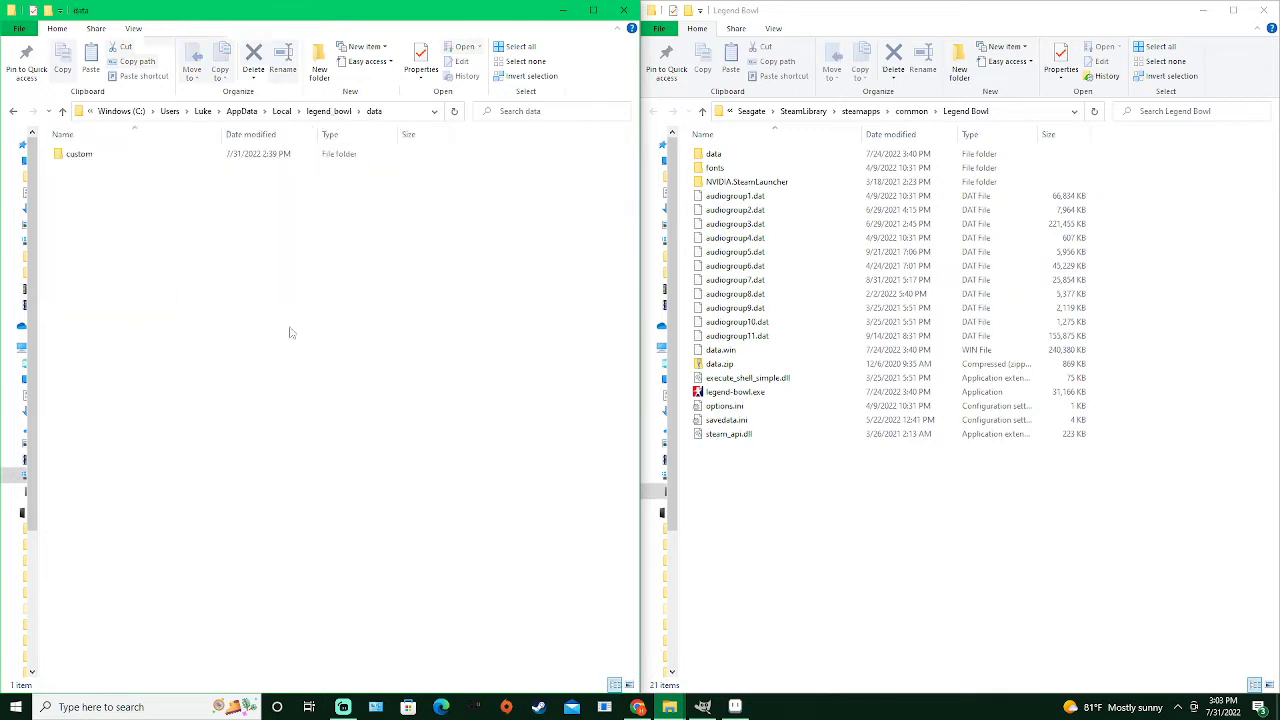
double_click(80, 162)
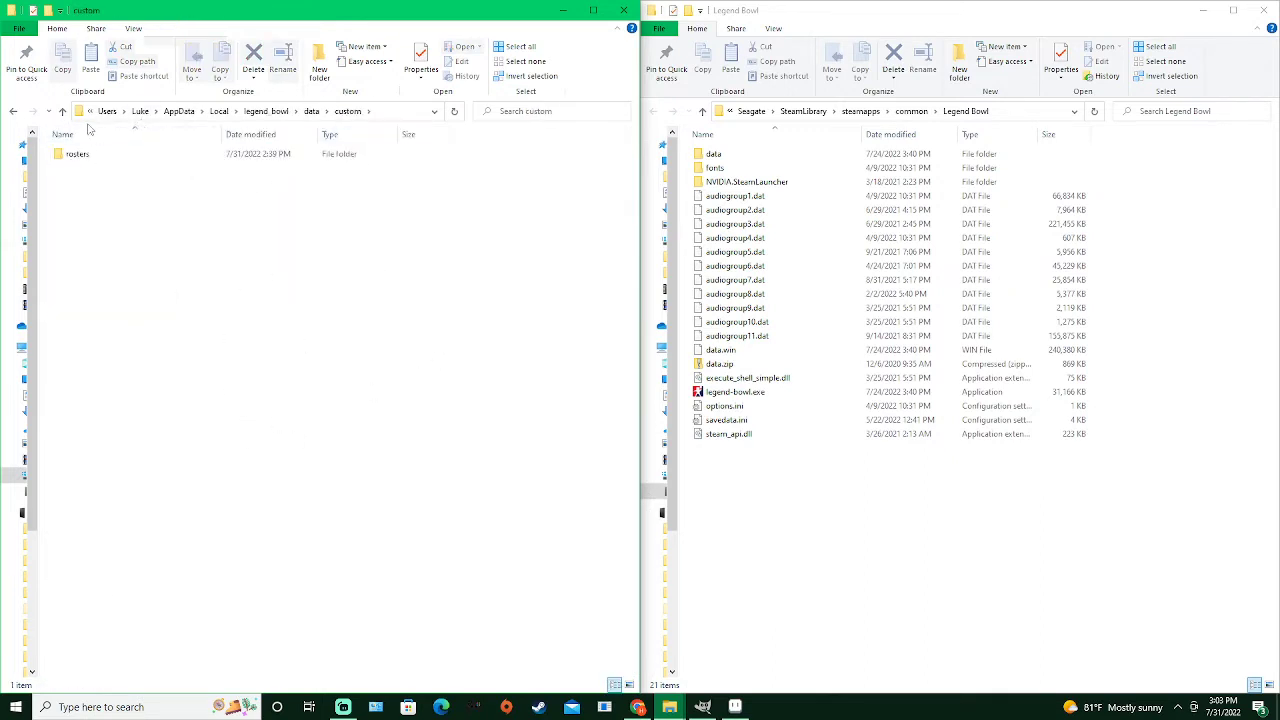
click(312, 111)
click(328, 111)
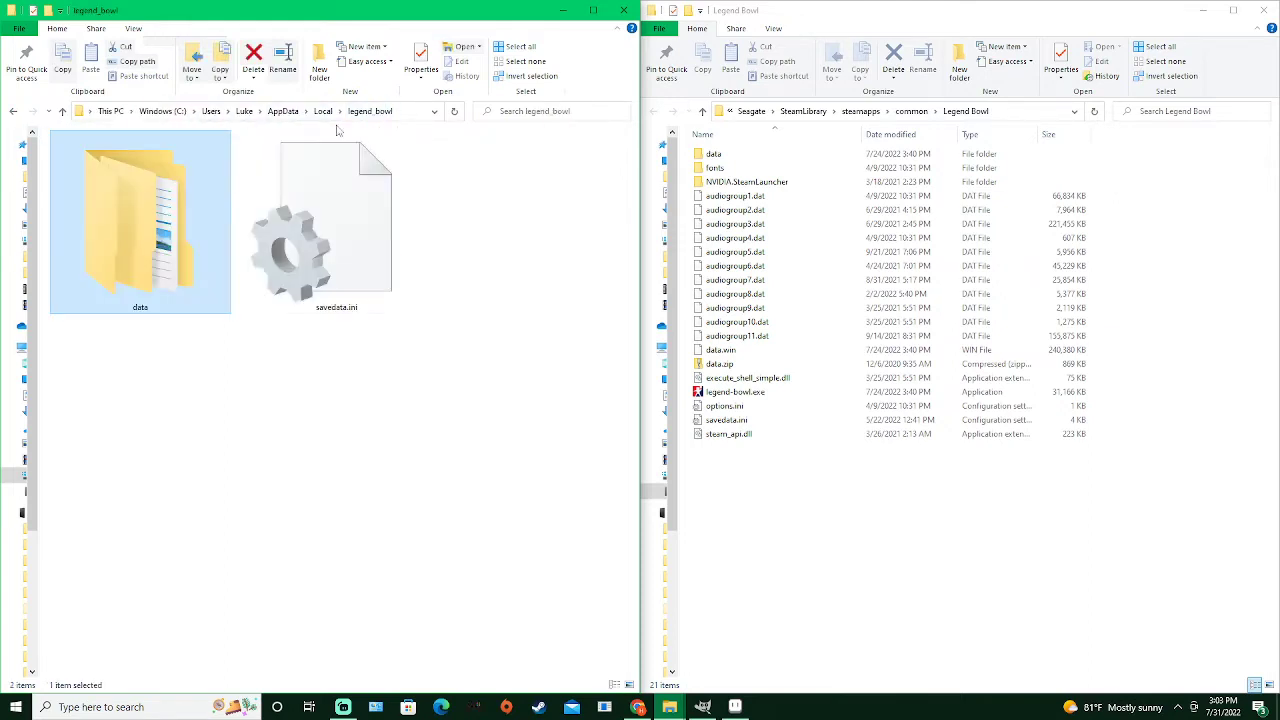
Copy the data folder from the Steam Legend Bowl installation into AppData's legend_bowl folder
click(716, 158)
right_click(727, 160)
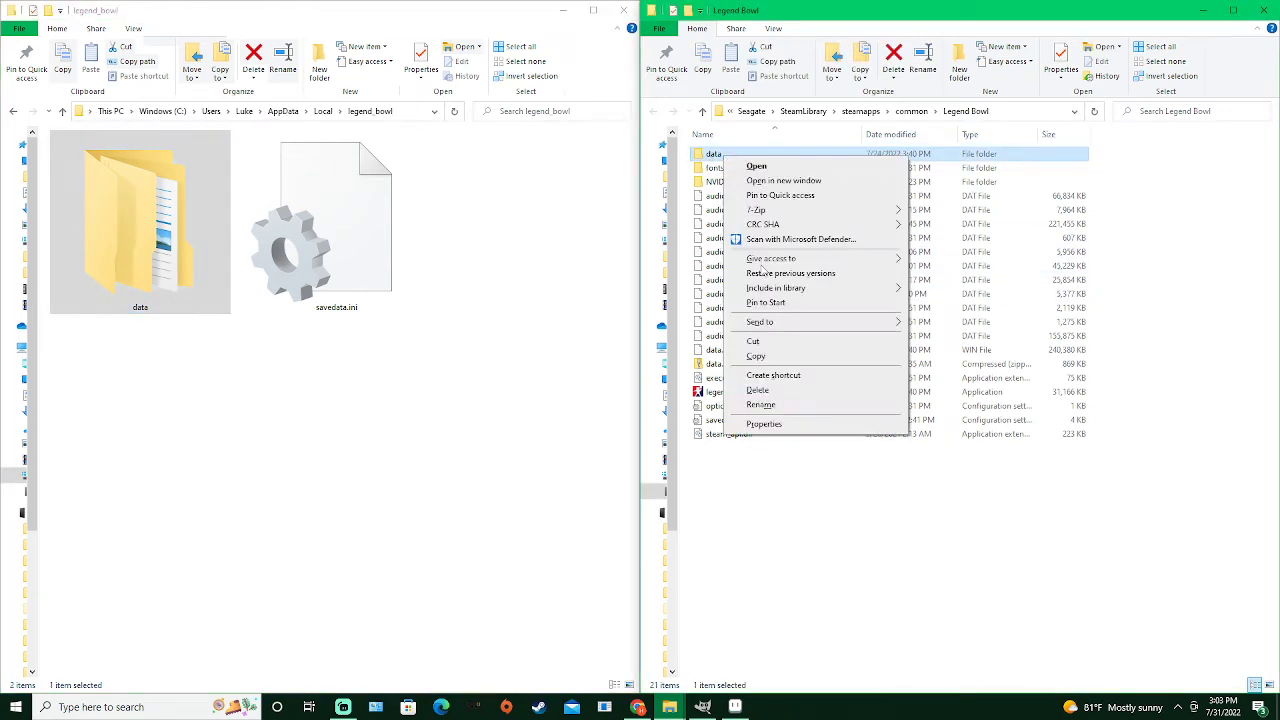
click(760, 358)
right_click(221, 386)
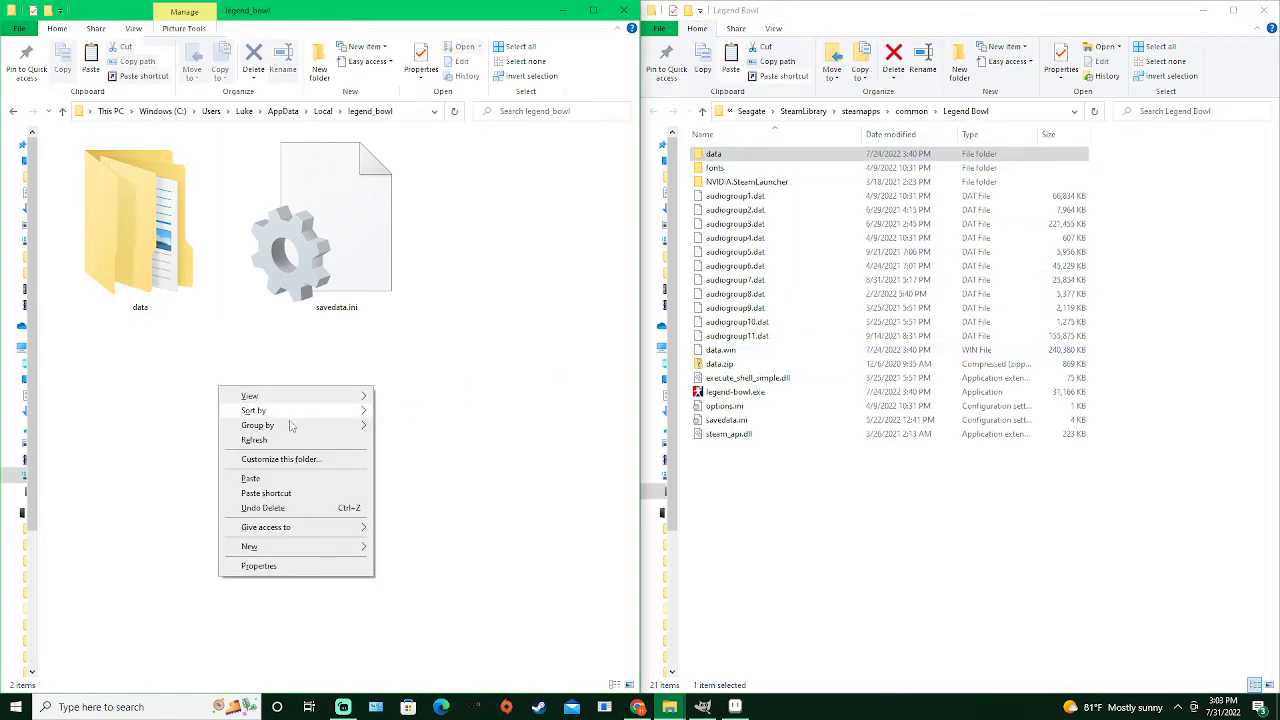
click(264, 484)
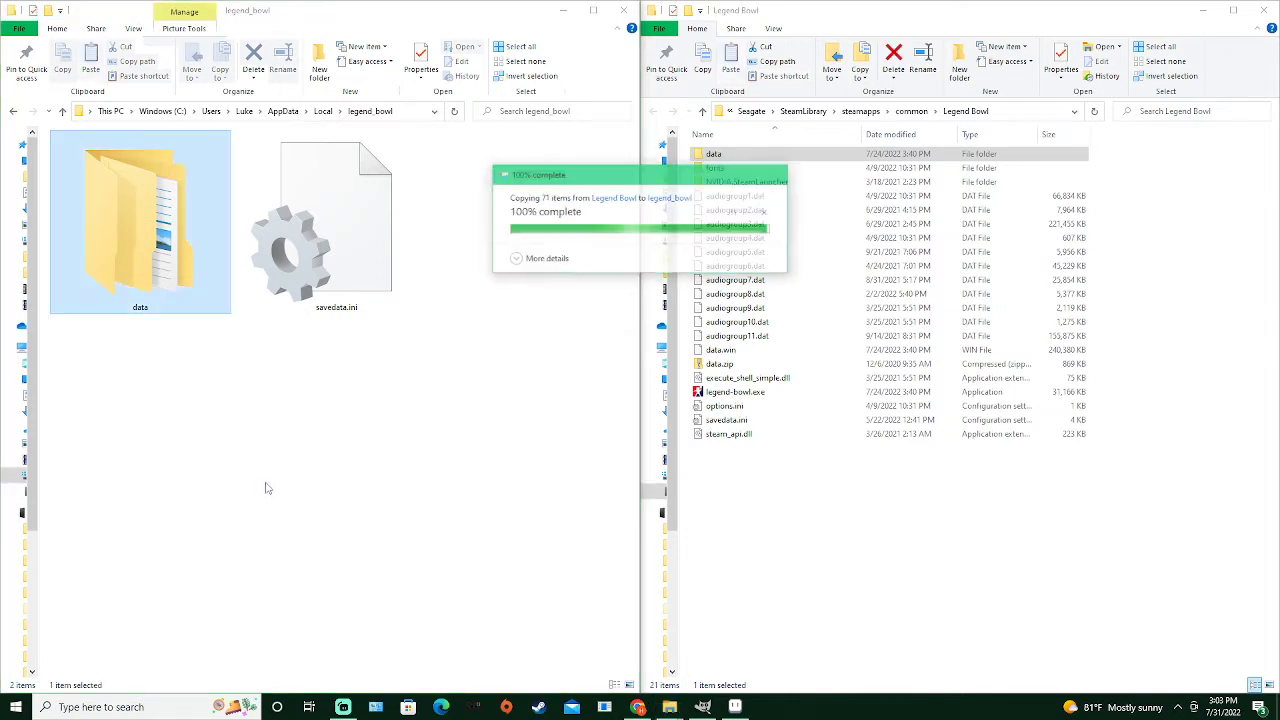
Open the copied data folder in legend_bowl and look through its files
double_click(139, 256)
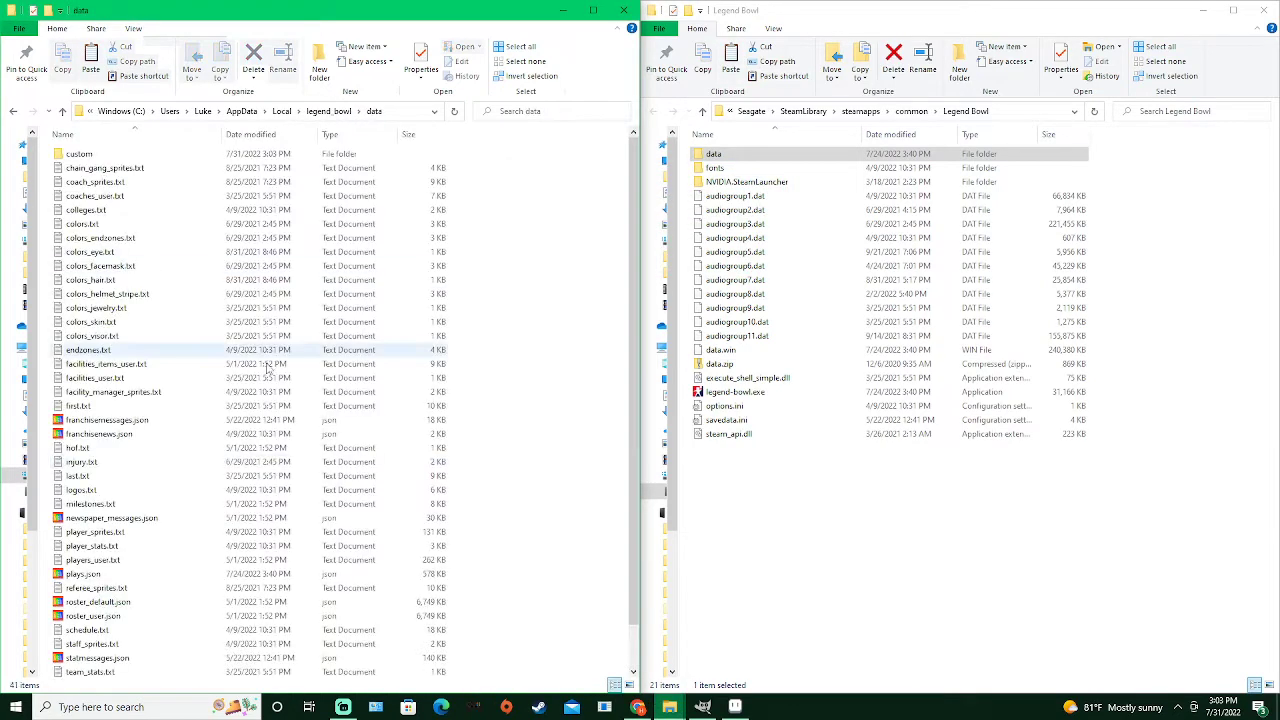
scroll(228, 280, down, 1)
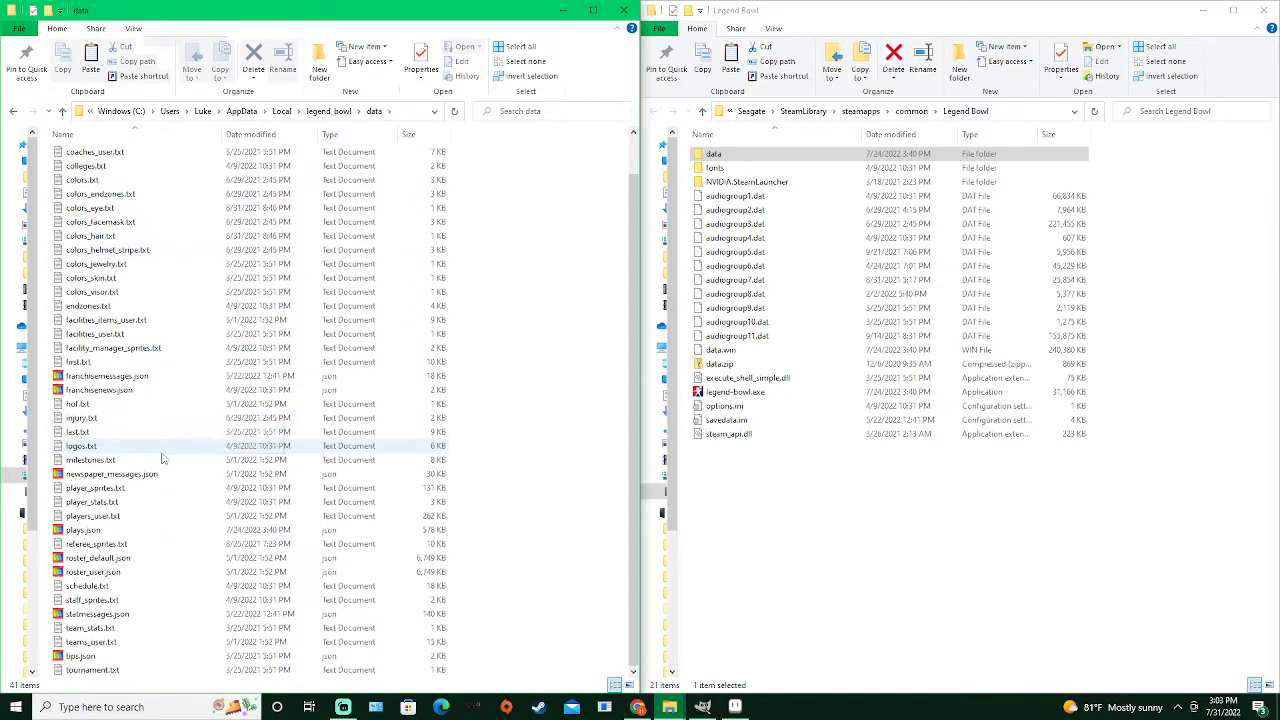
scroll(166, 580, up, 1)
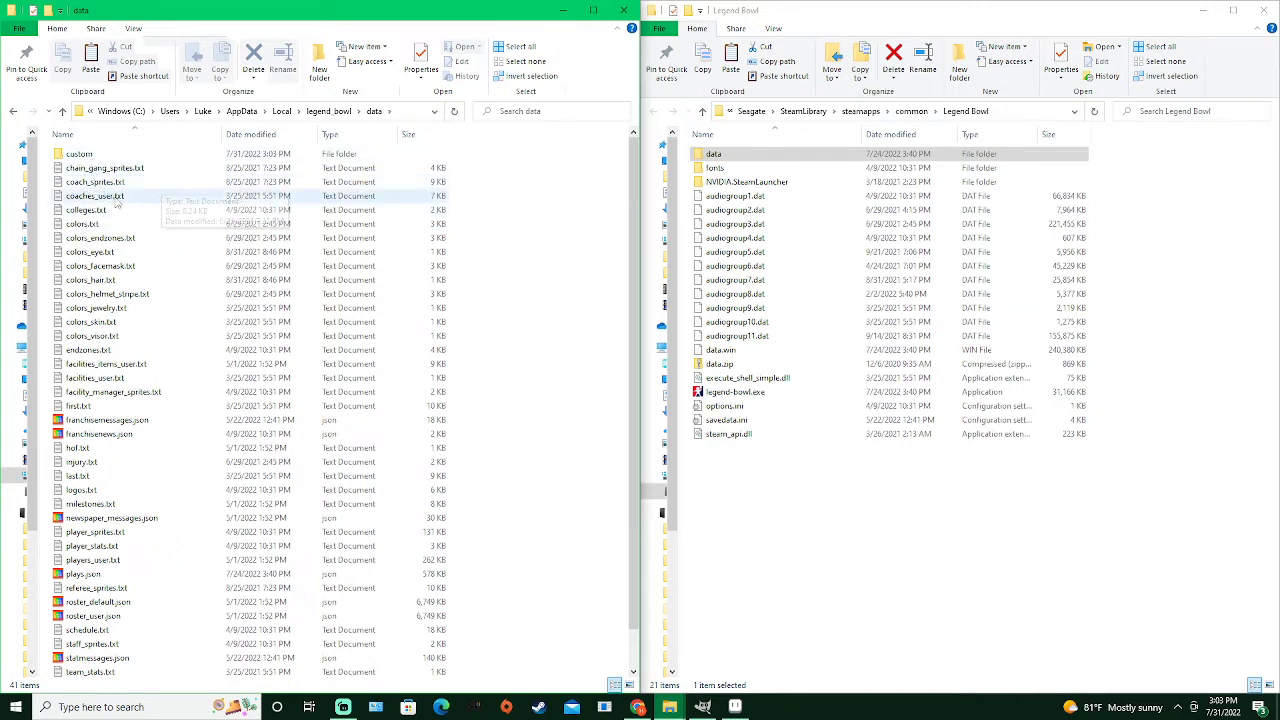
Delete chain_gang_sprites.txt from the copied data folder
click(90, 169)
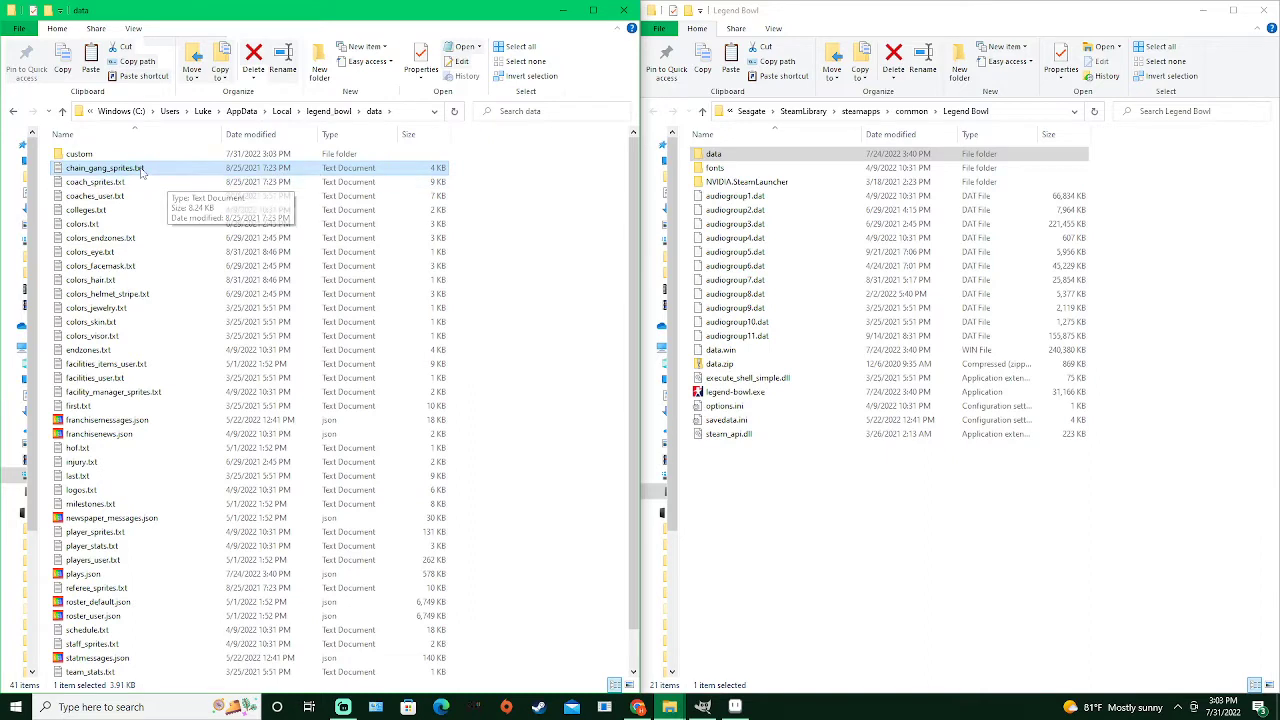
click(105, 168)
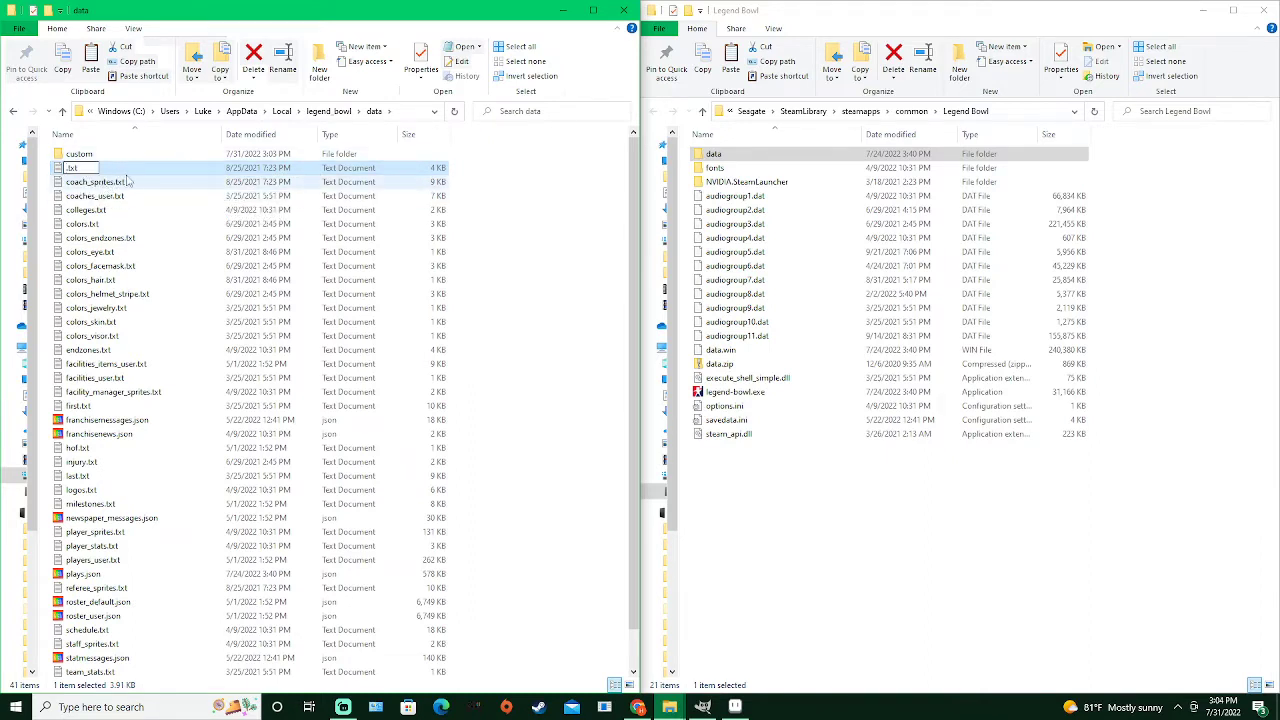
key(Return)
key(Delete)
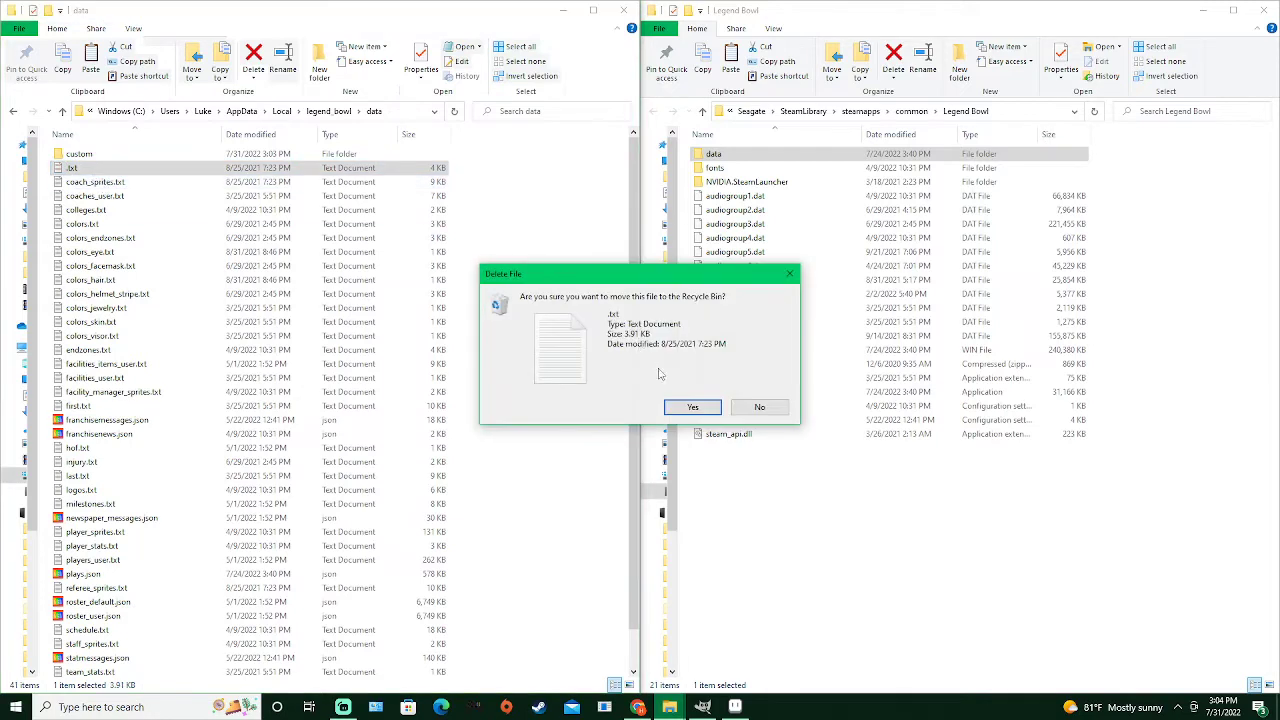
click(692, 407)
click(94, 168)
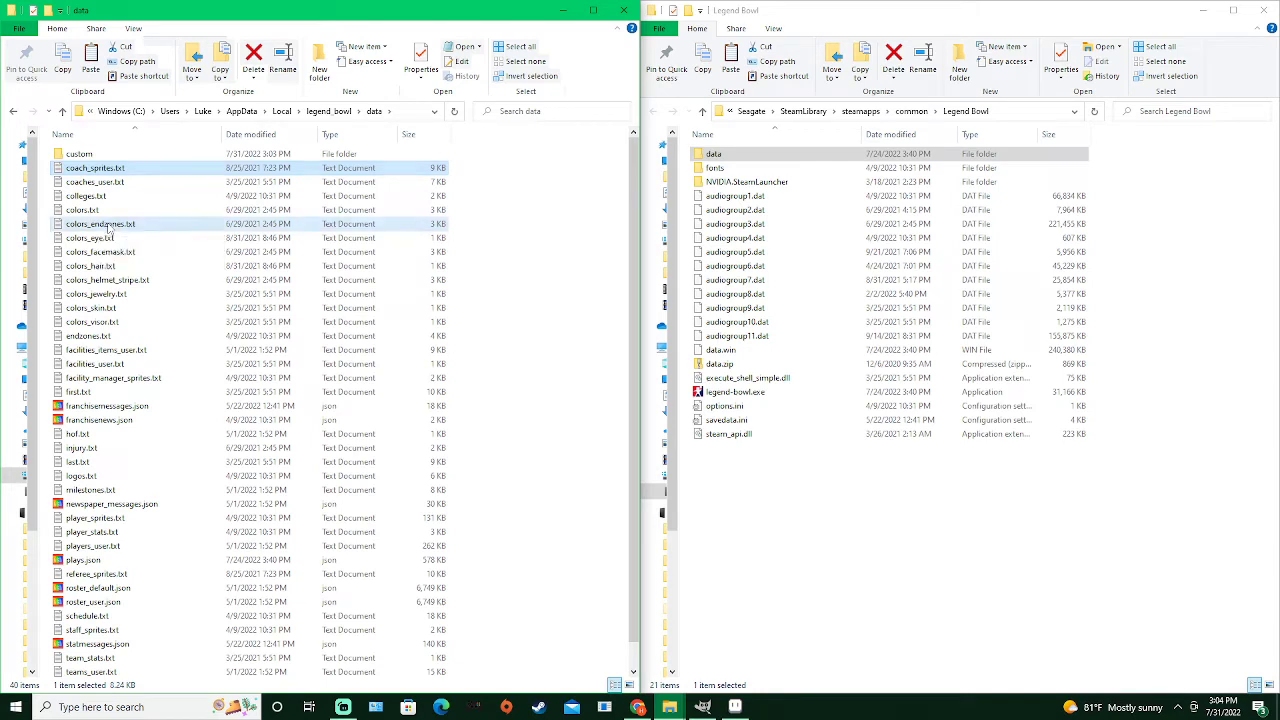
ctrl+click(108, 226)
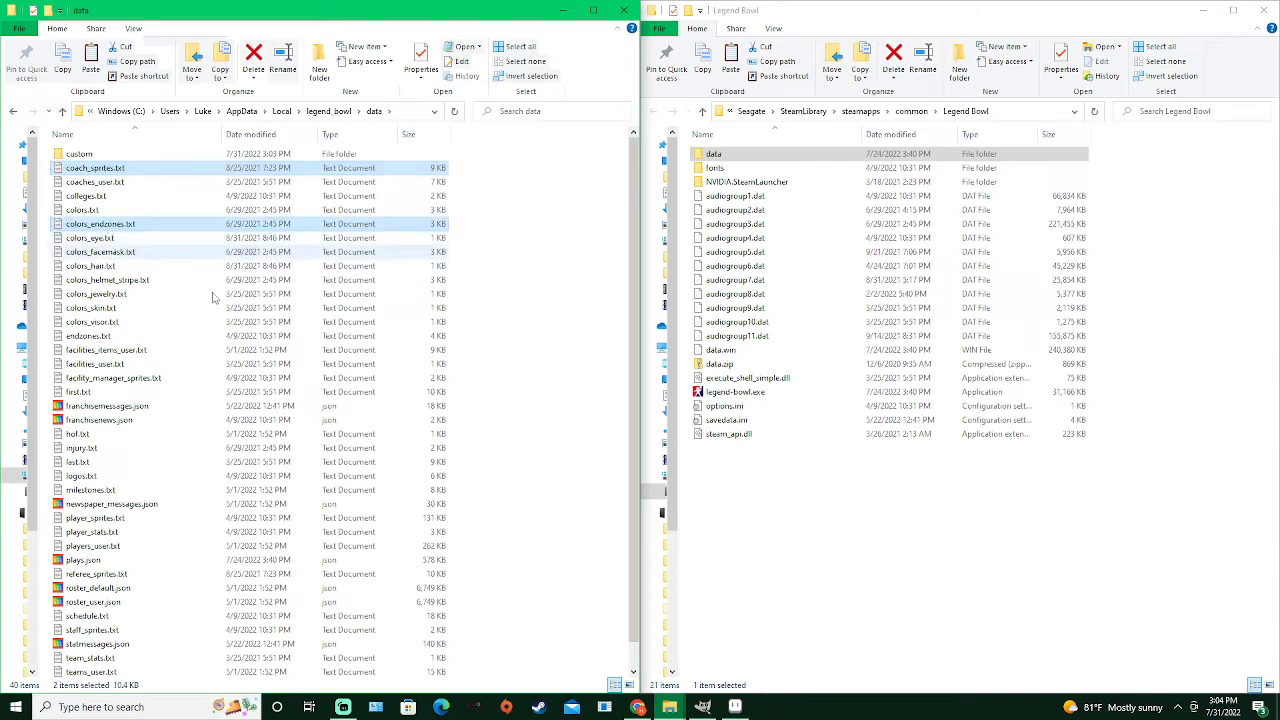
click(104, 238)
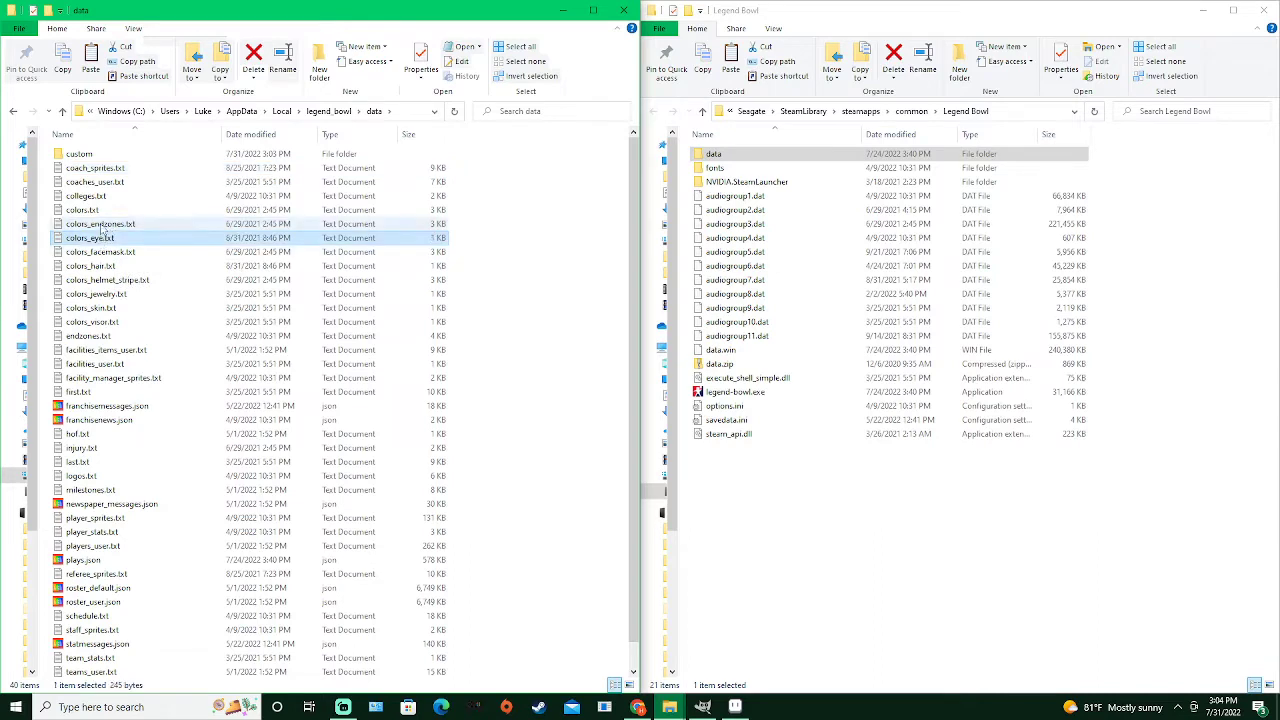
click(102, 225)
Delete all data-folder files except coaches_user, colleges, colors, colors_facemask, colors_helmet_stripe, endzones, first, last, logos, players_user, roster_default, roster_user and teams_user, keeping the custom folder
click(95, 168)
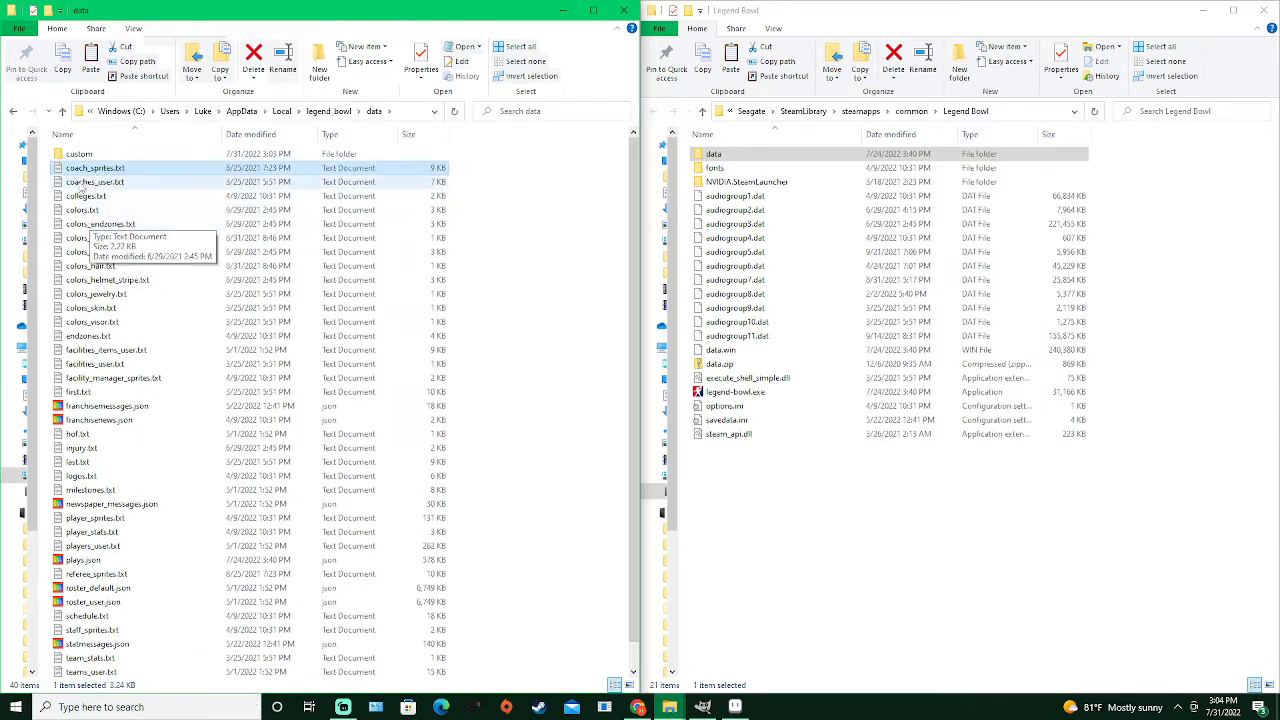
ctrl+click(95, 267)
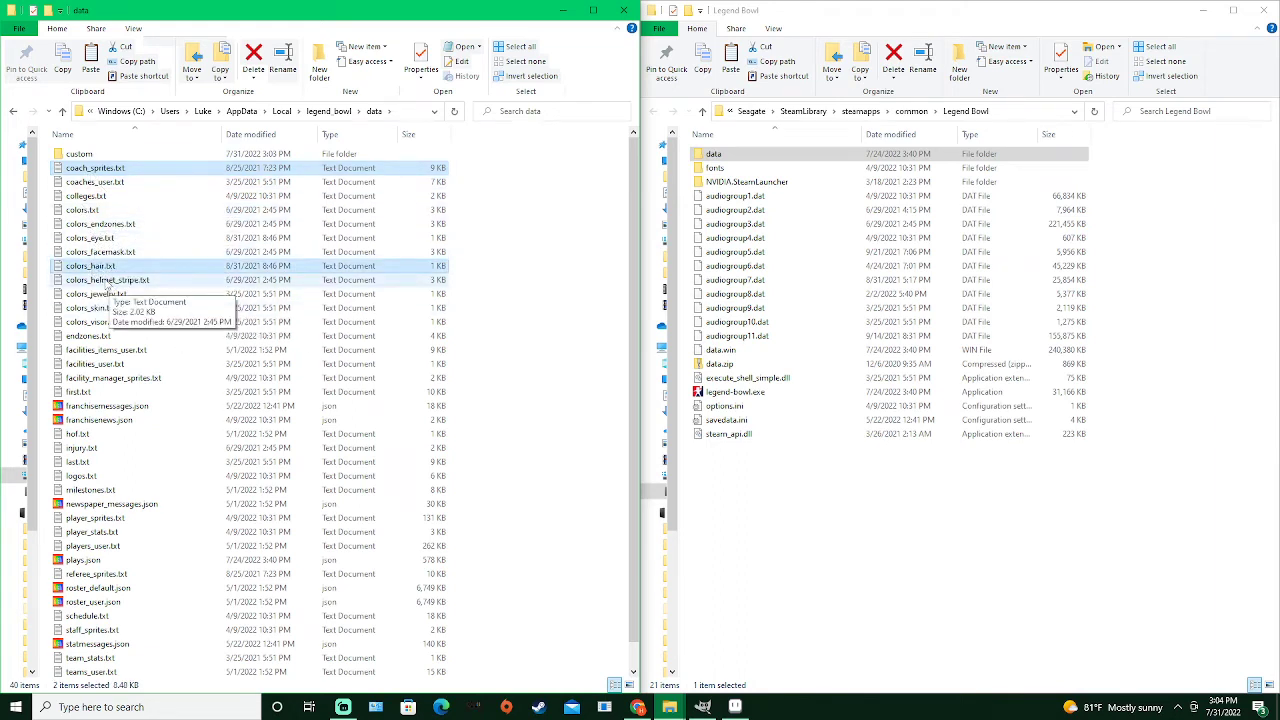
ctrl+click(97, 295)
ctrl+click(95, 308)
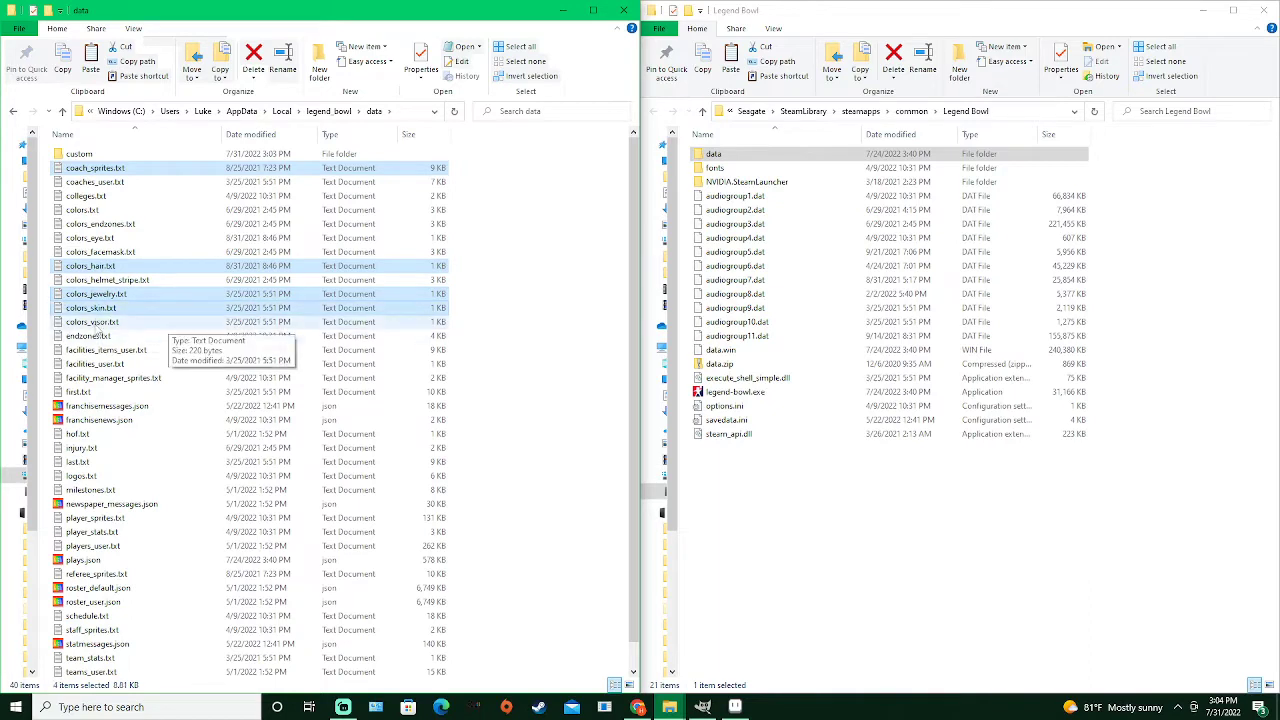
ctrl+click(94, 322)
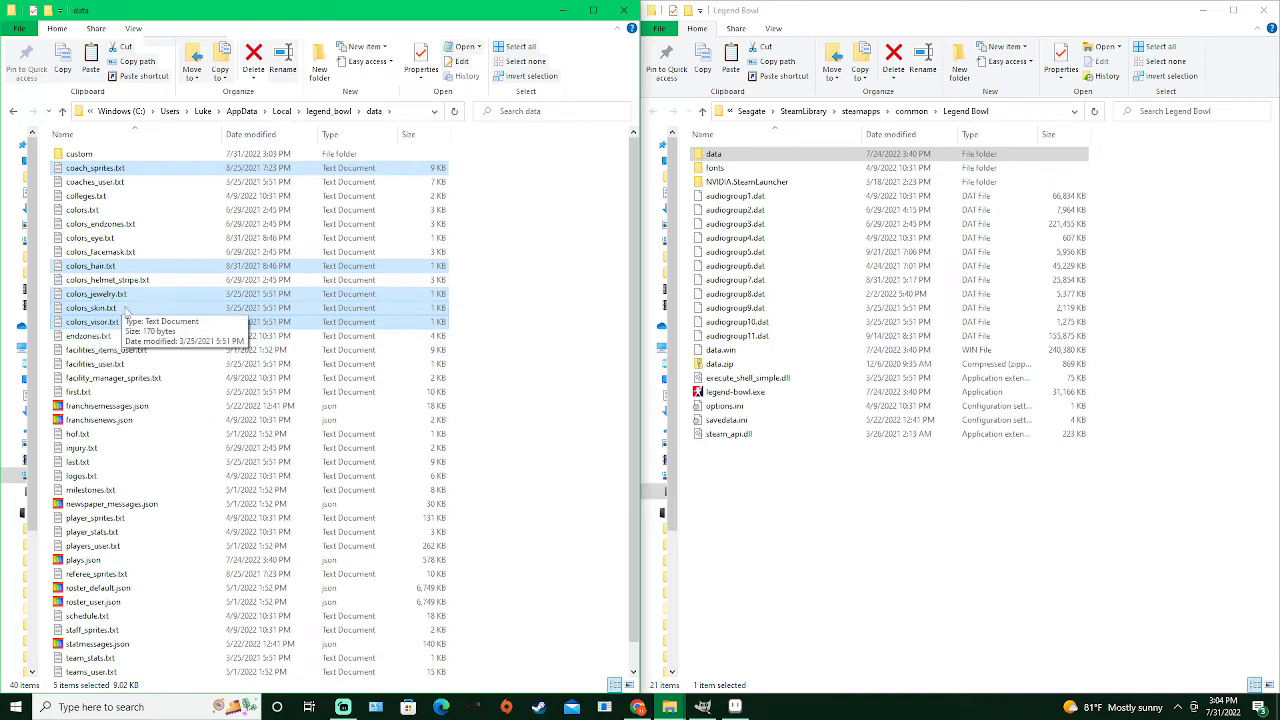
ctrl+click(100, 241)
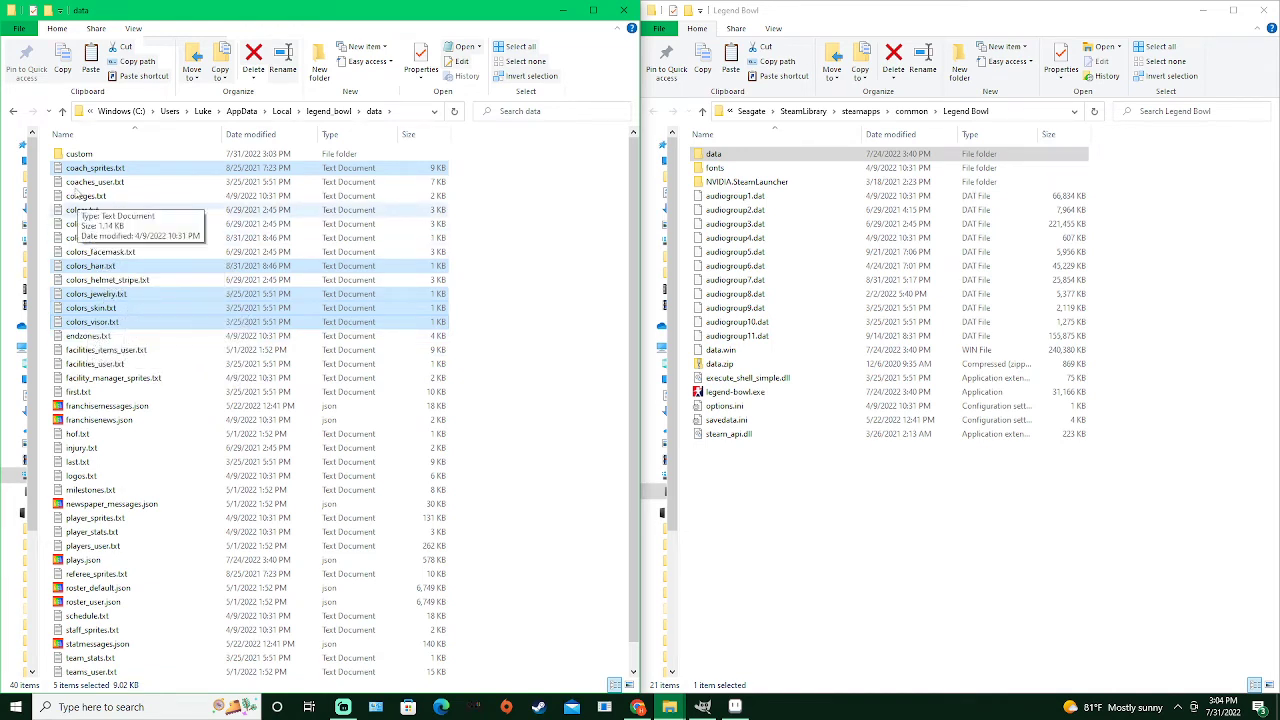
ctrl+click(92, 226)
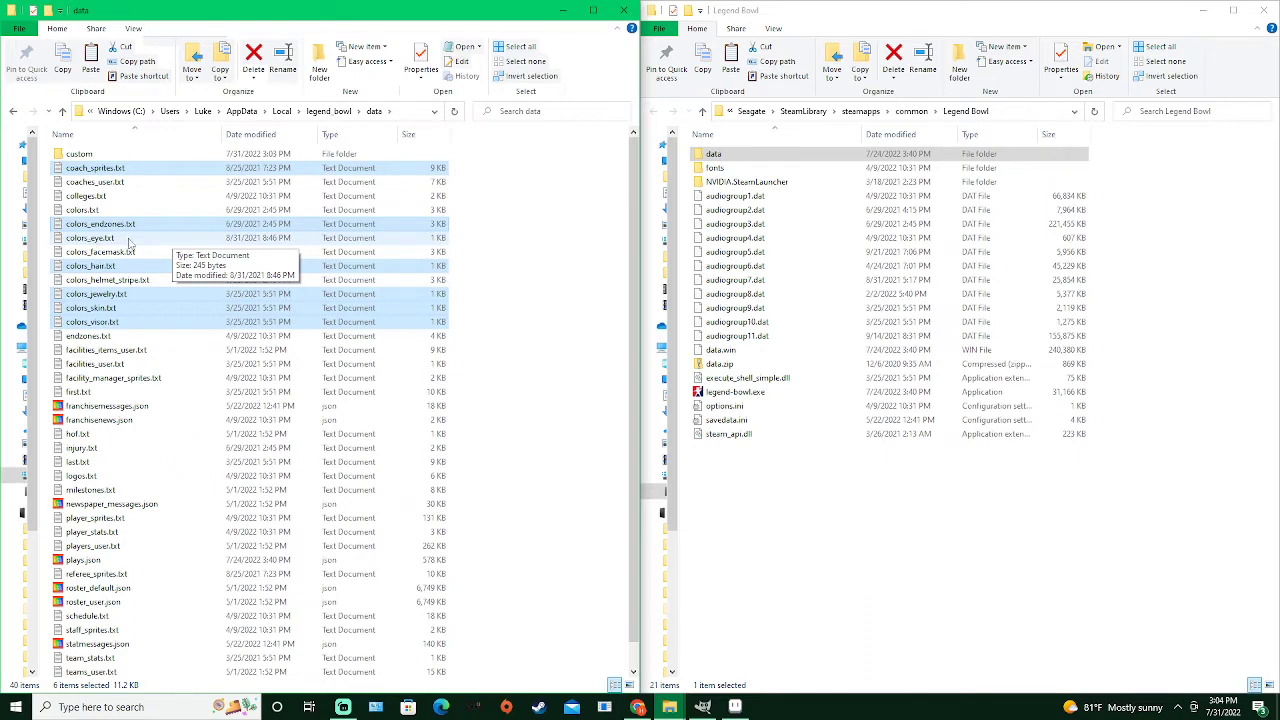
ctrl+click(92, 239)
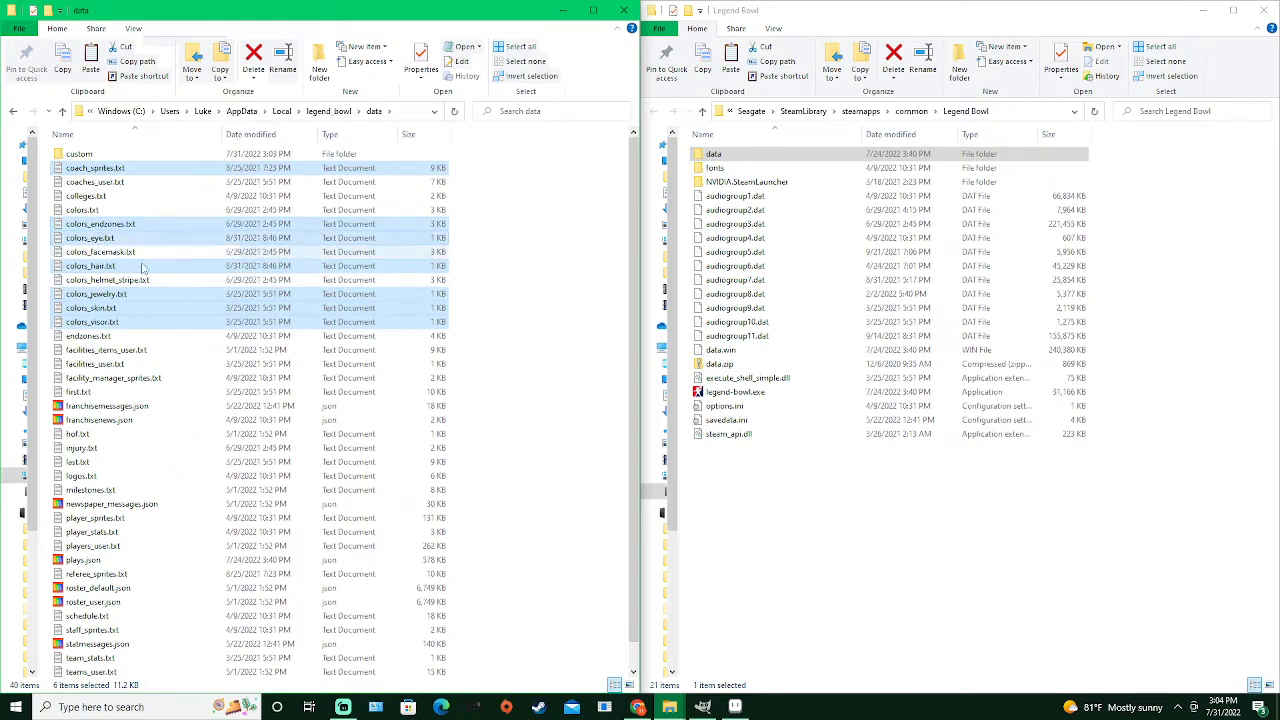
ctrl+click(93, 350)
ctrl+click(105, 365)
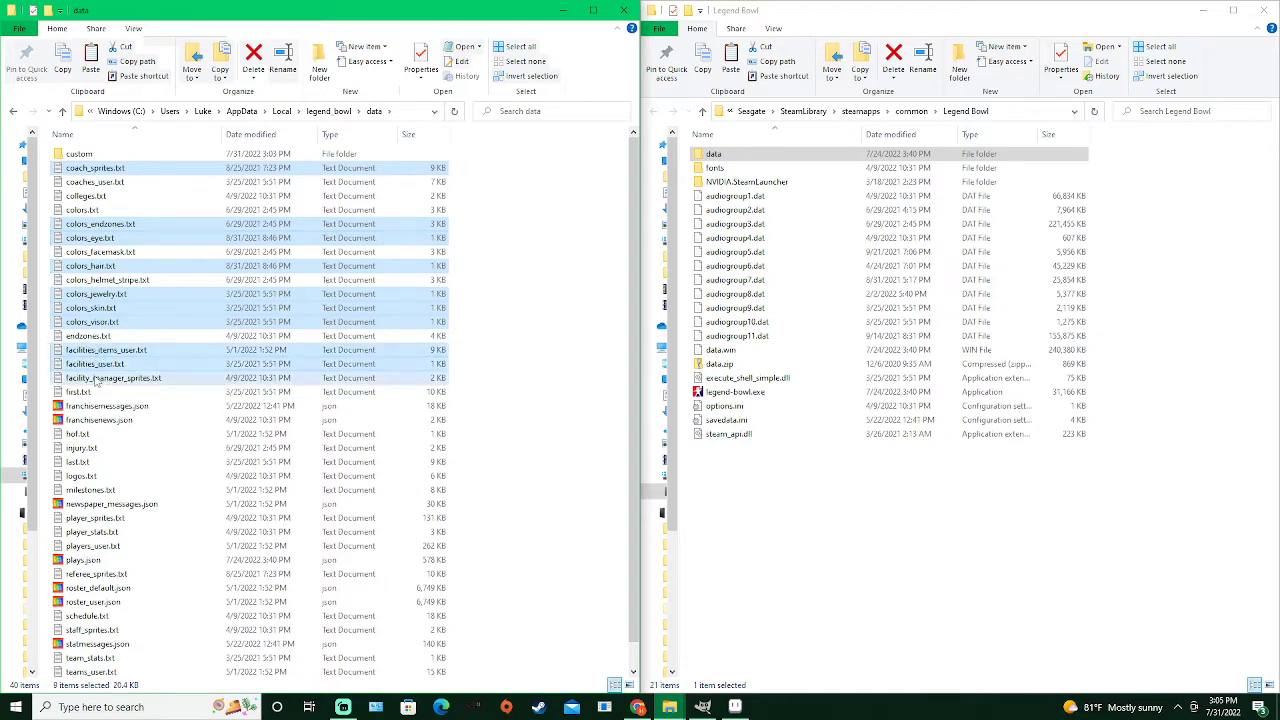
ctrl+click(100, 378)
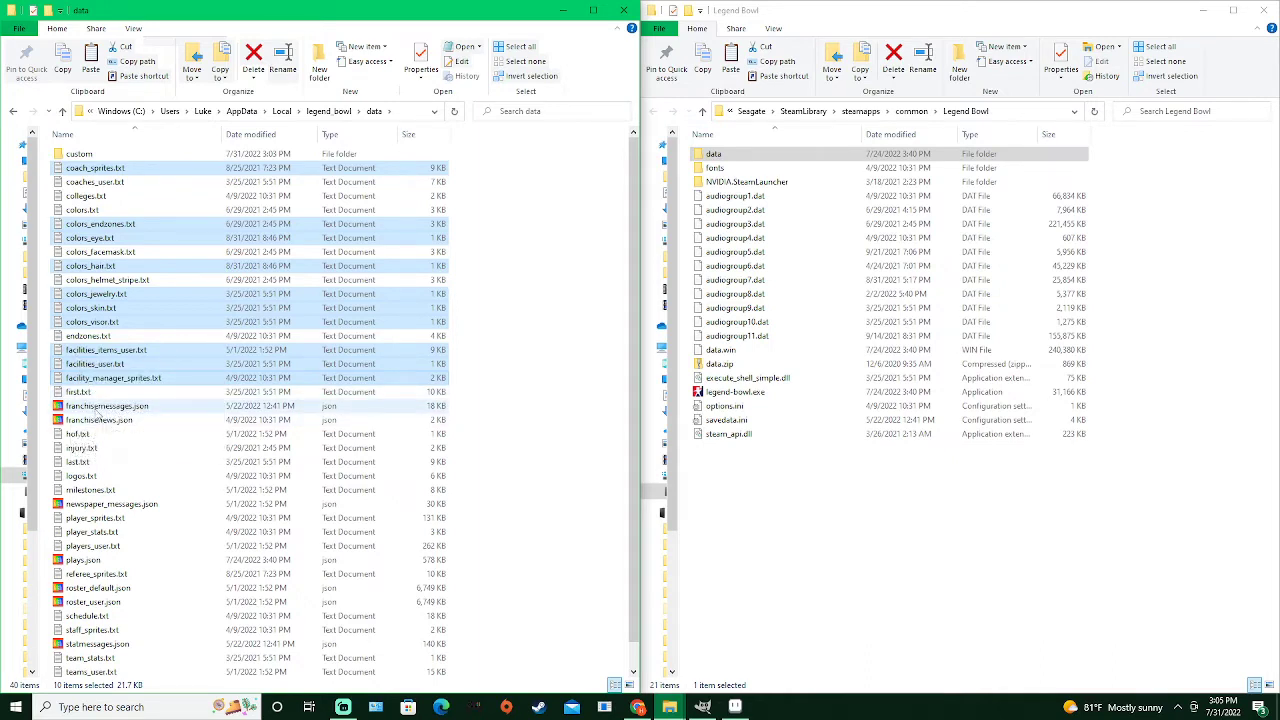
ctrl+click(100, 406)
ctrl+click(100, 420)
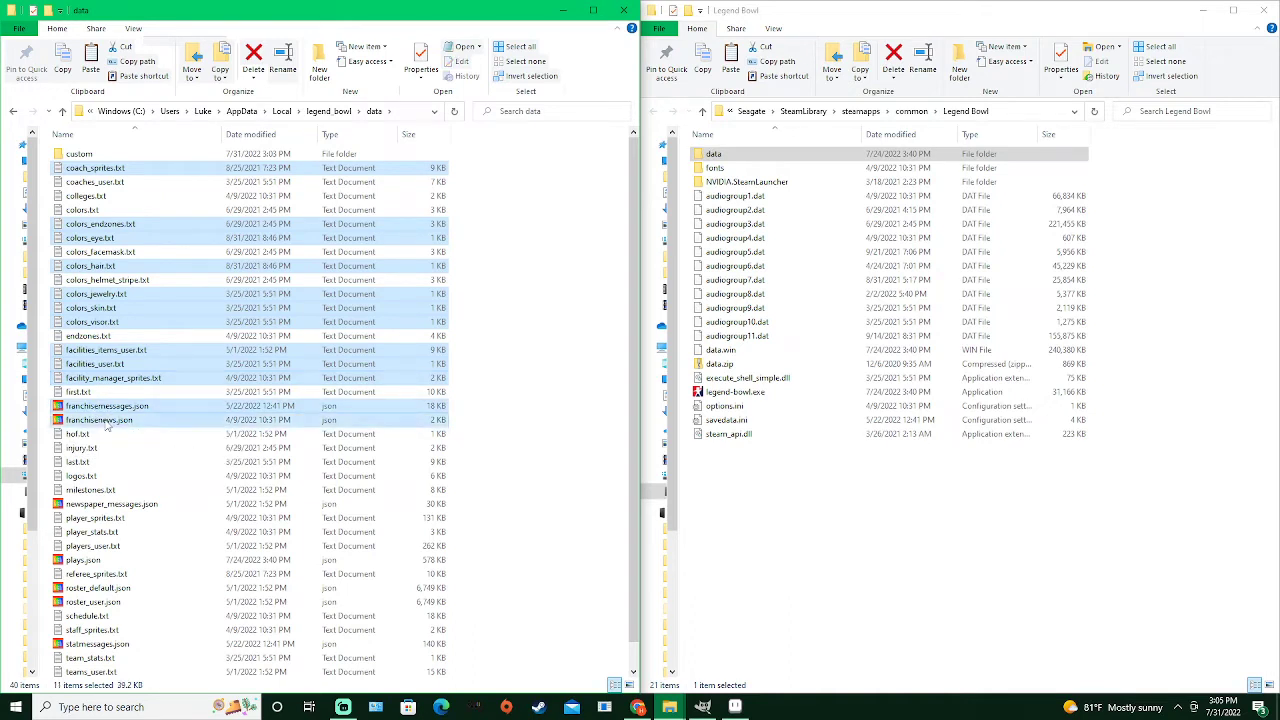
ctrl+click(100, 435)
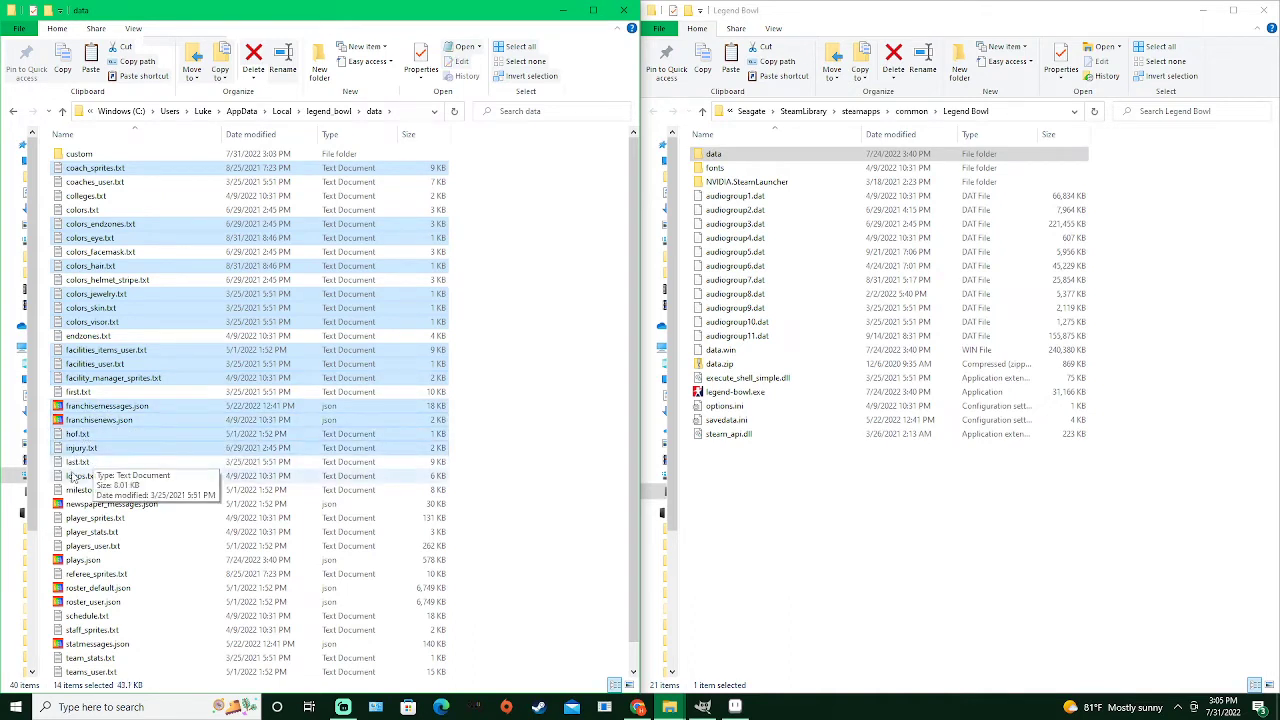
ctrl+click(80, 449)
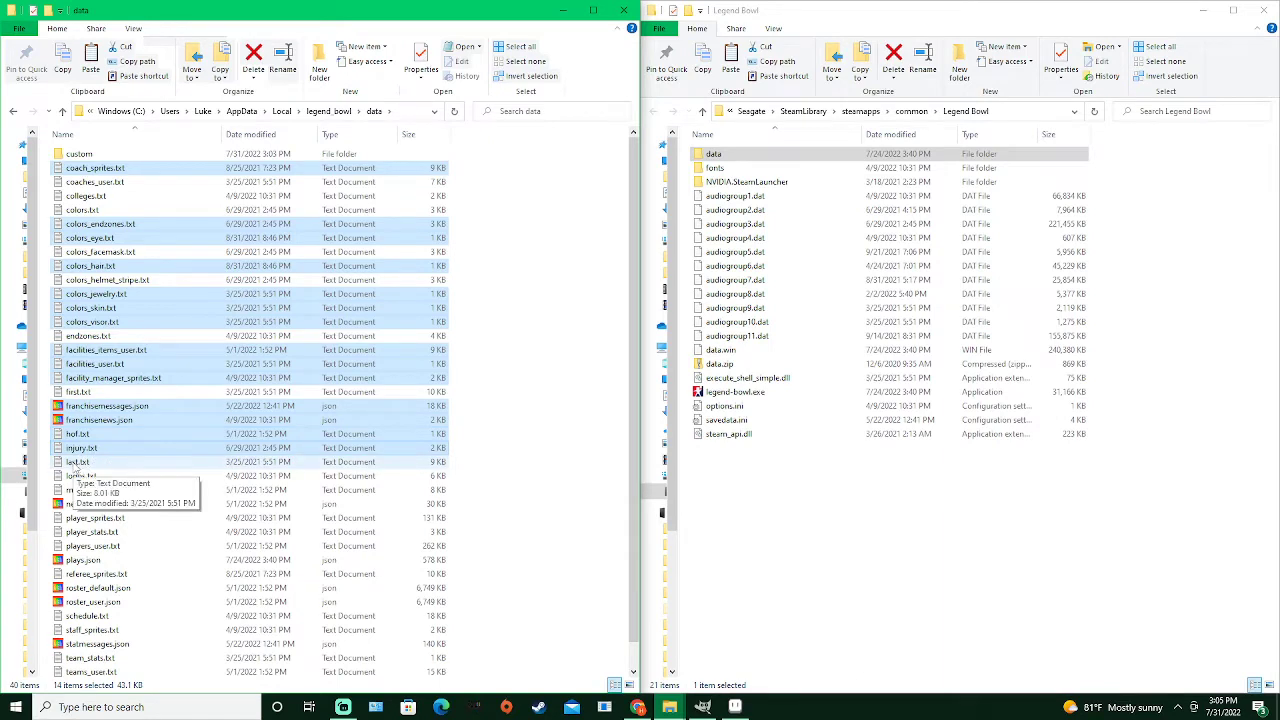
ctrl+click(100, 489)
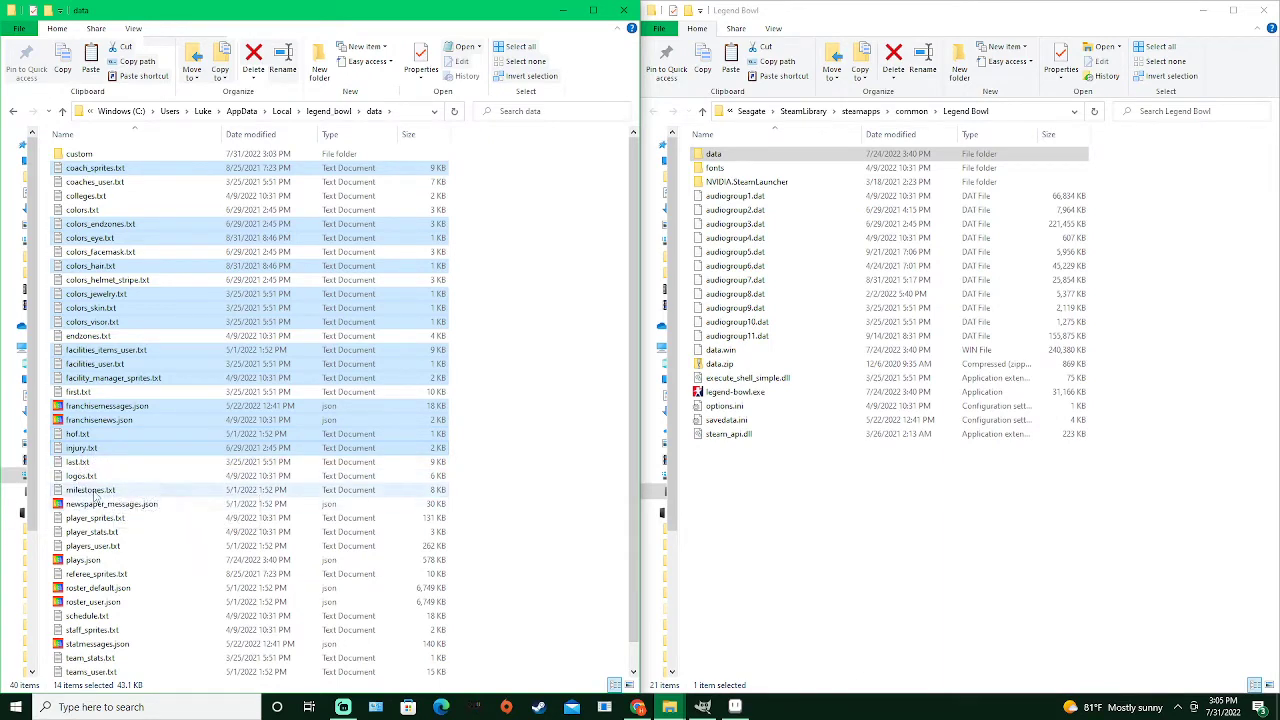
ctrl+click(110, 505)
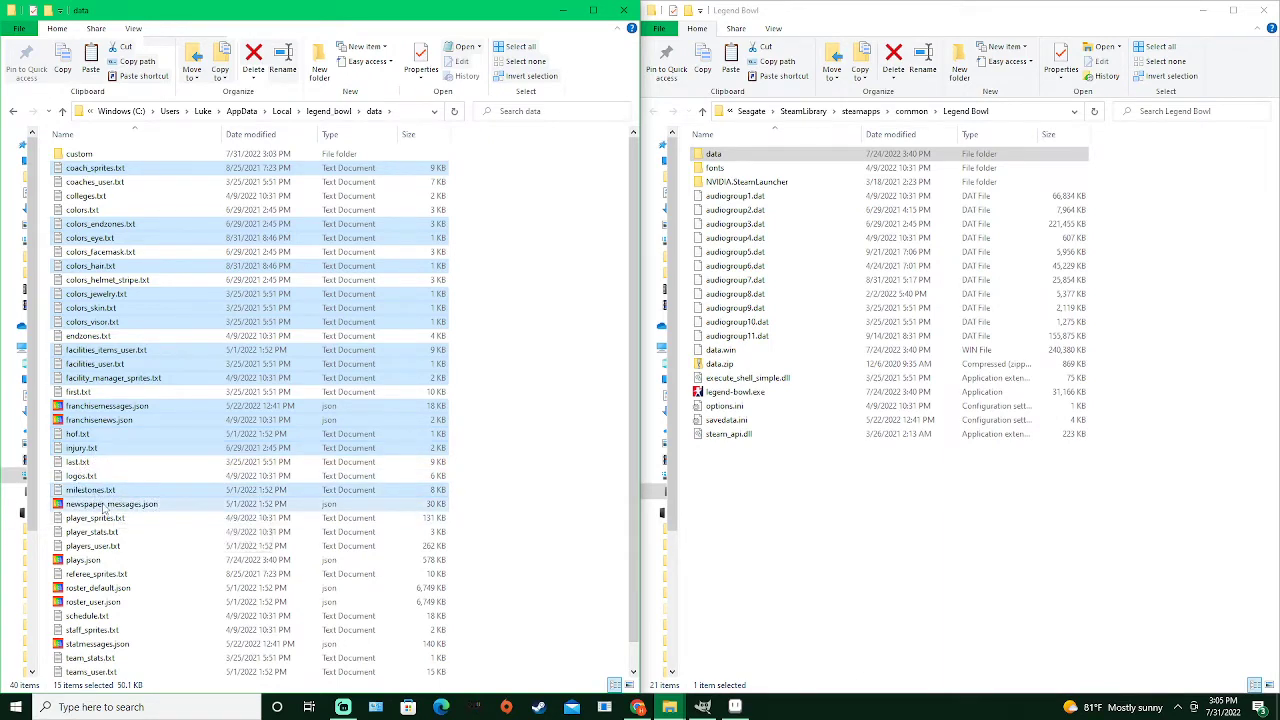
ctrl+click(104, 518)
ctrl+click(100, 532)
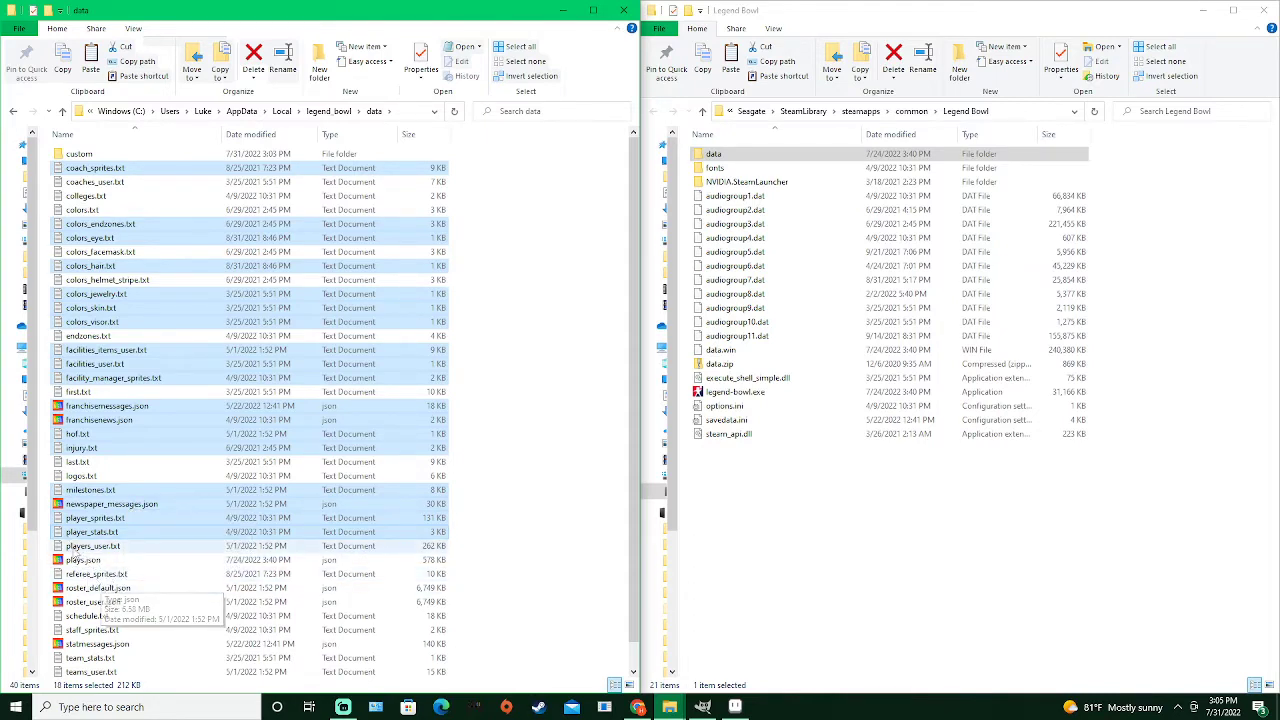
ctrl+click(83, 564)
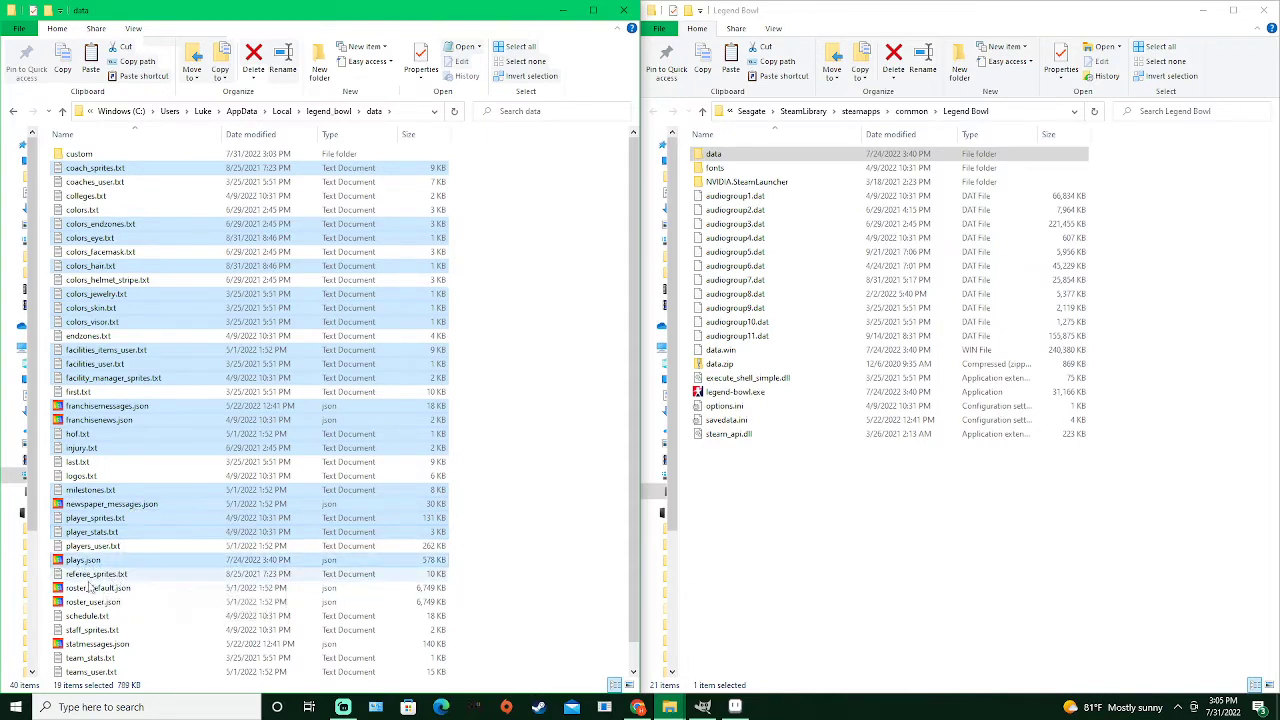
ctrl+click(97, 576)
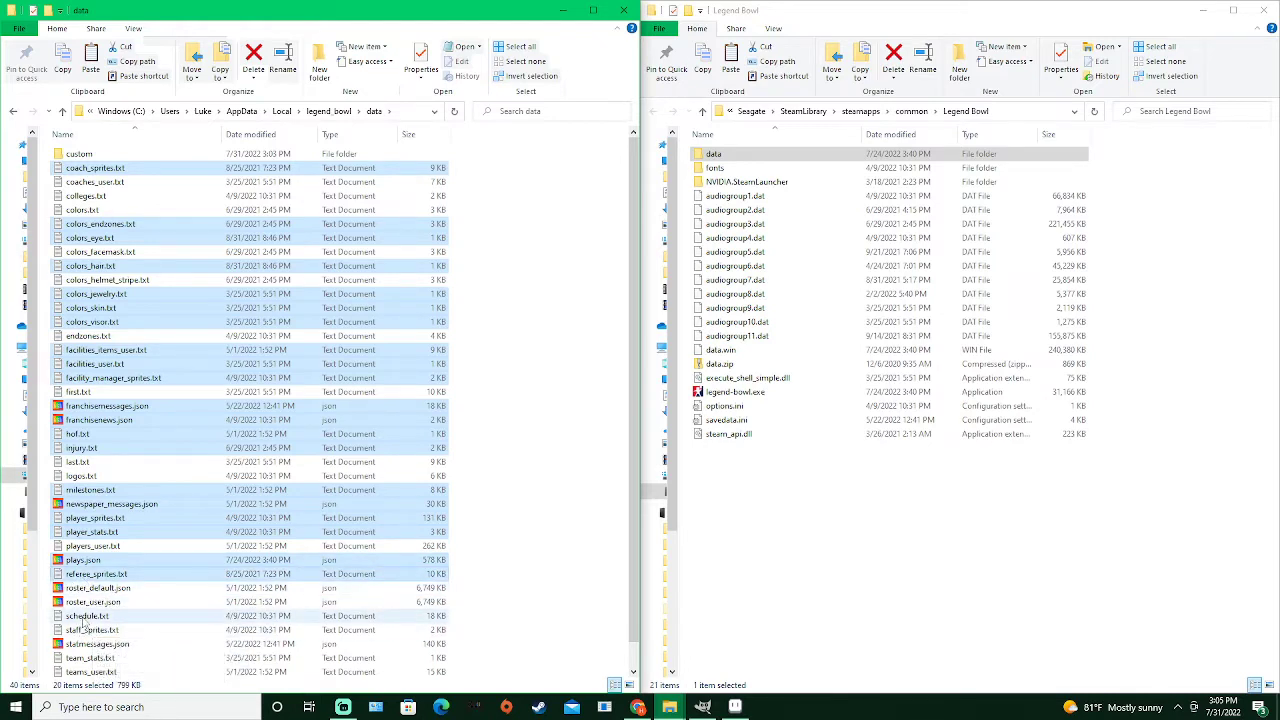
ctrl+click(85, 617)
ctrl+click(100, 630)
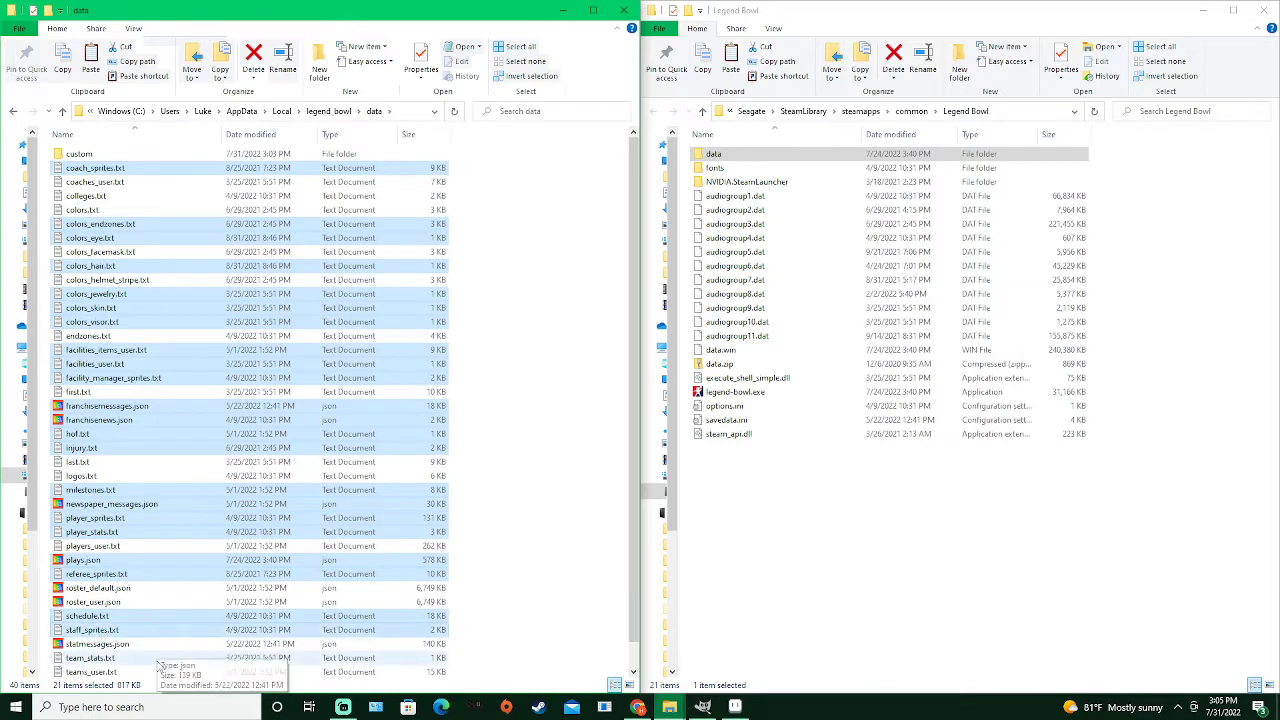
ctrl+click(112, 646)
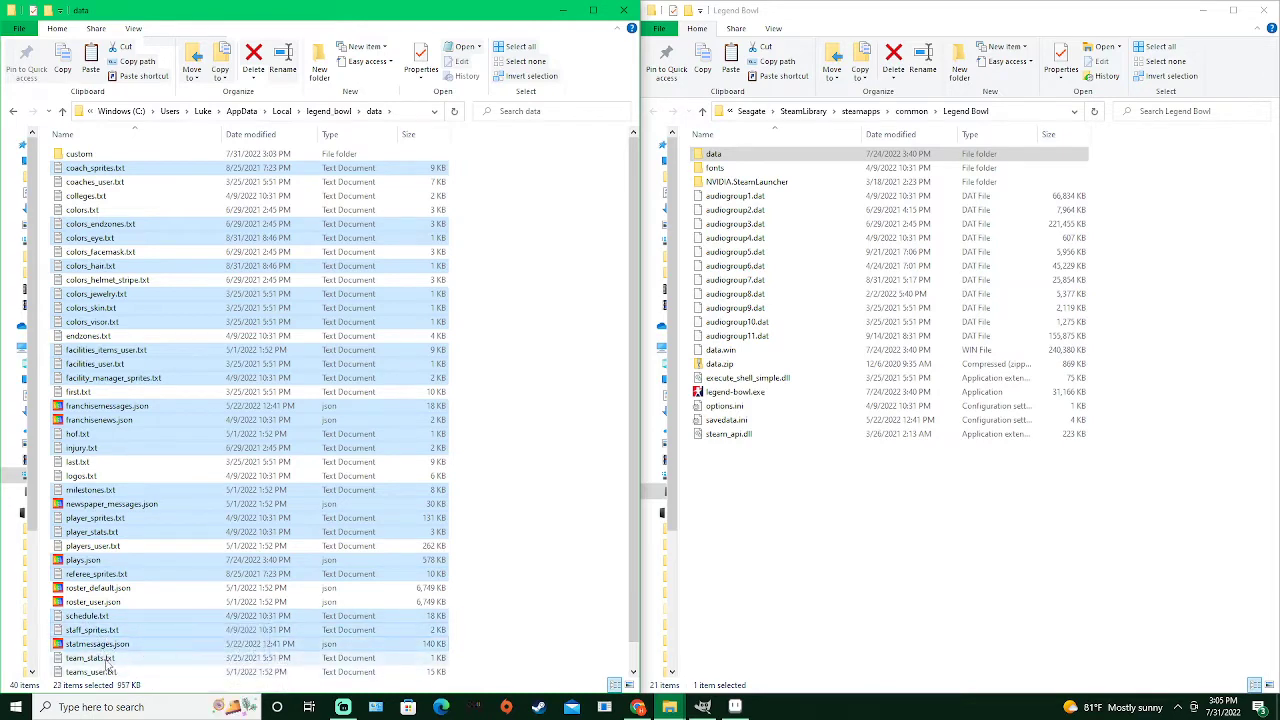
ctrl+click(104, 659)
scroll(169, 601, down, 1)
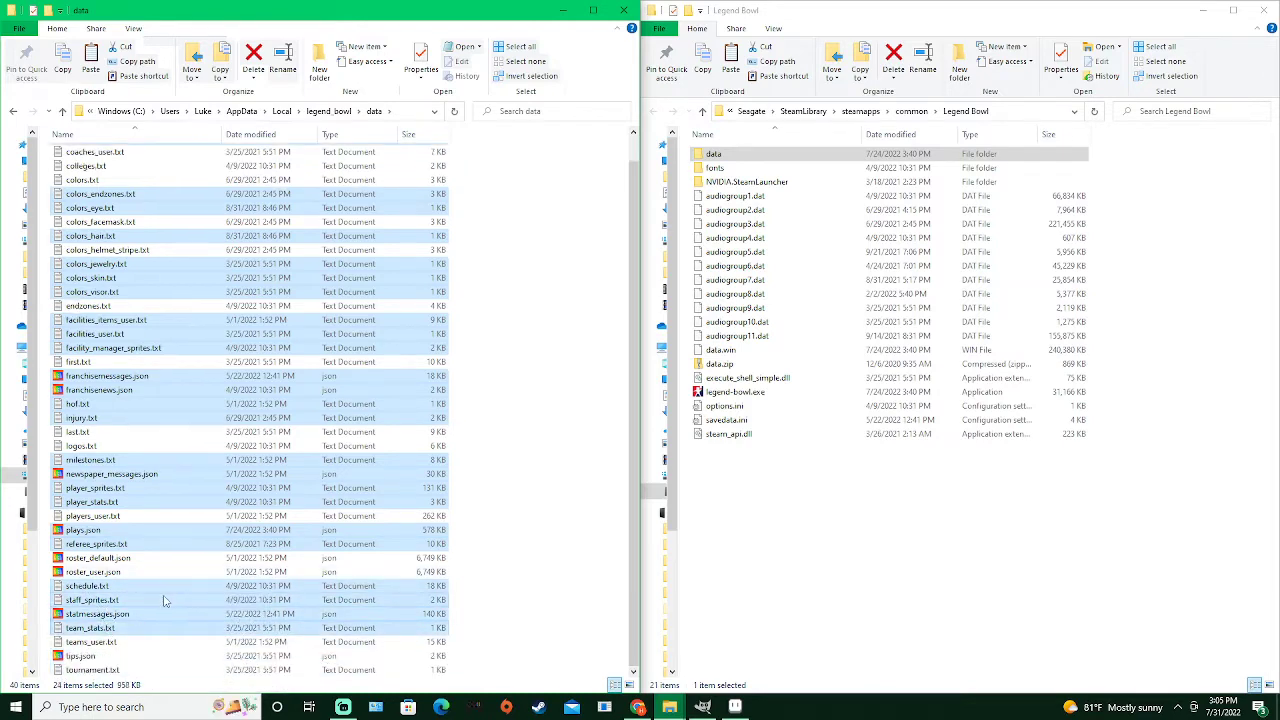
ctrl+click(81, 656)
ctrl+click(90, 669)
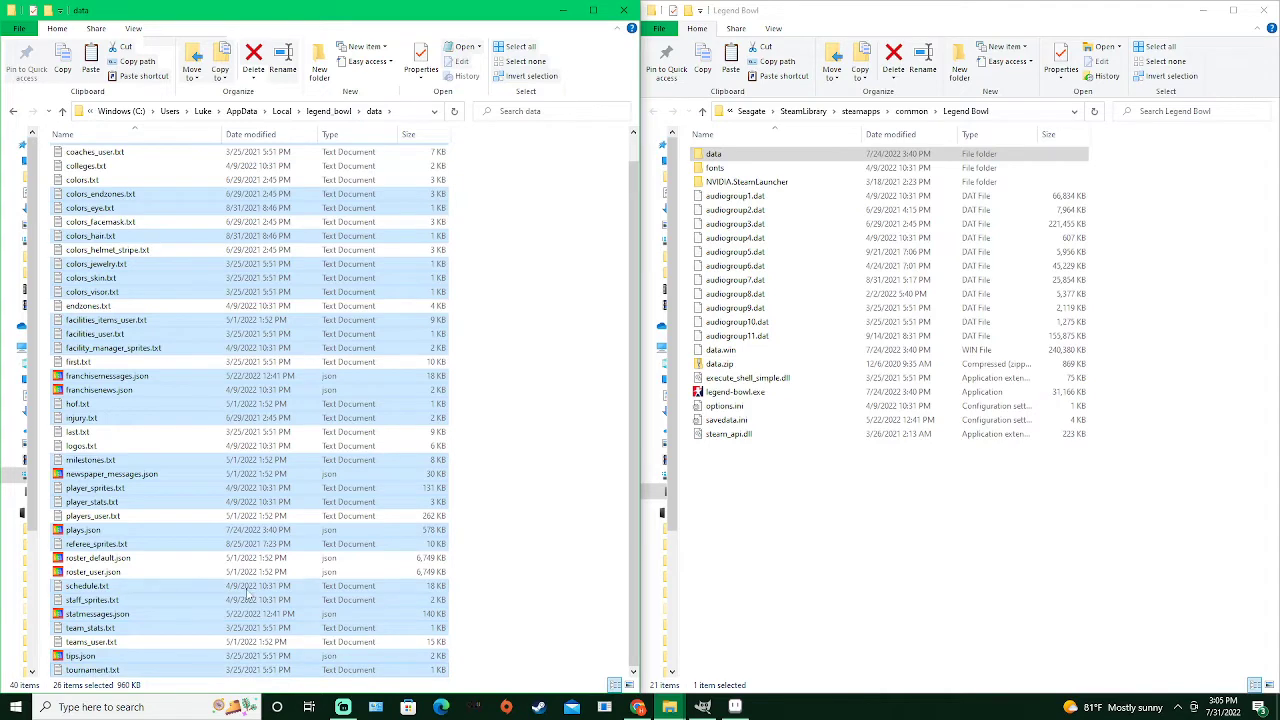
key(Delete)
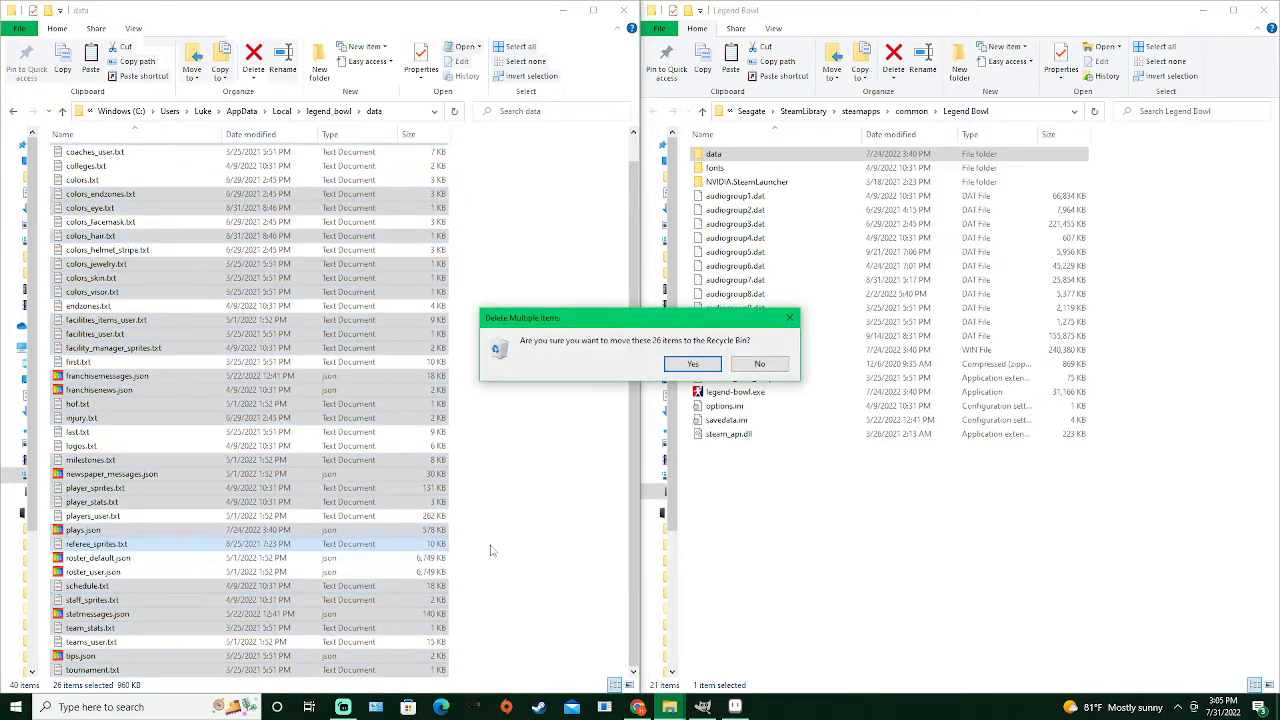
click(695, 369)
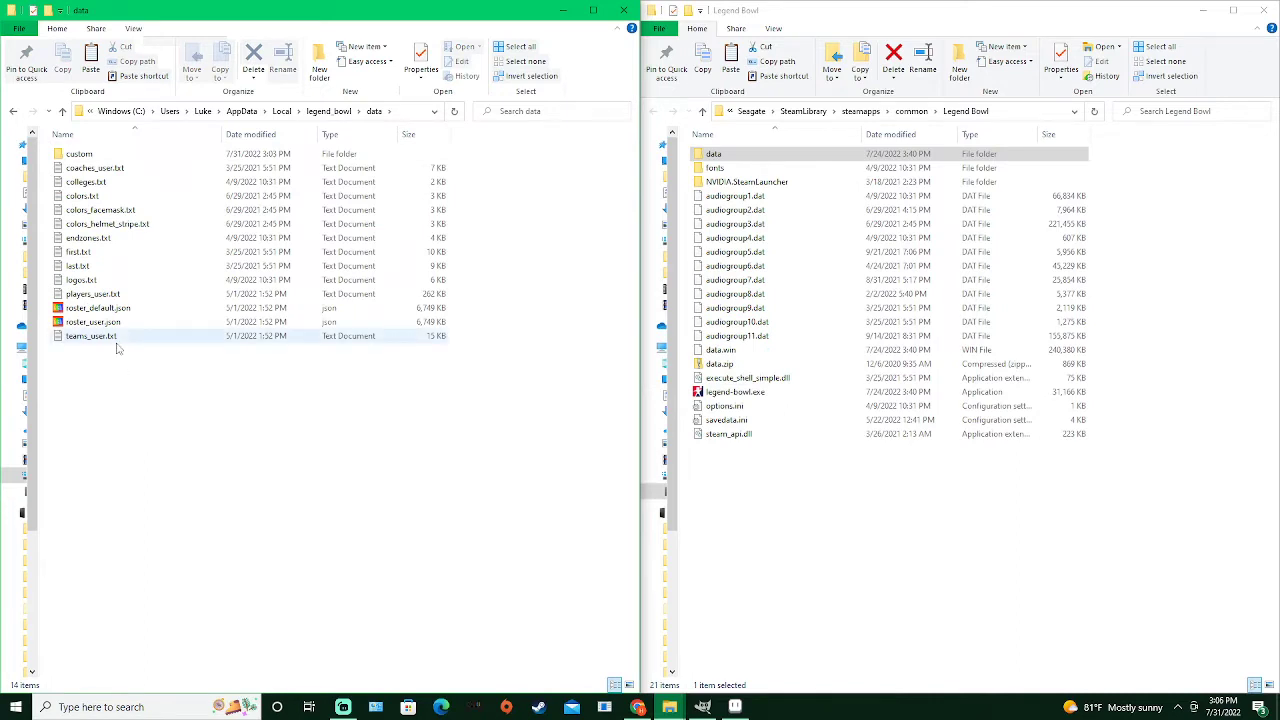
Open colleges.txt from the data folder, look through its list of college names, and close it
double_click(85, 184)
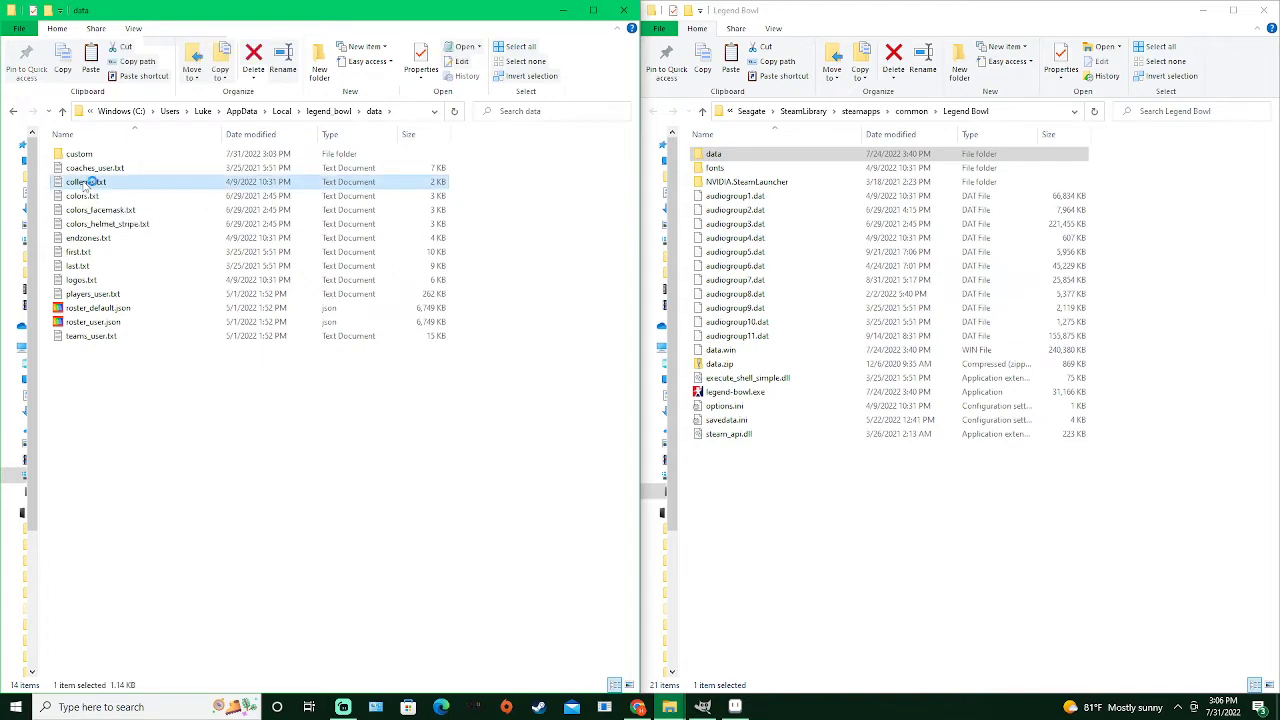
scroll(367, 332, down, 15)
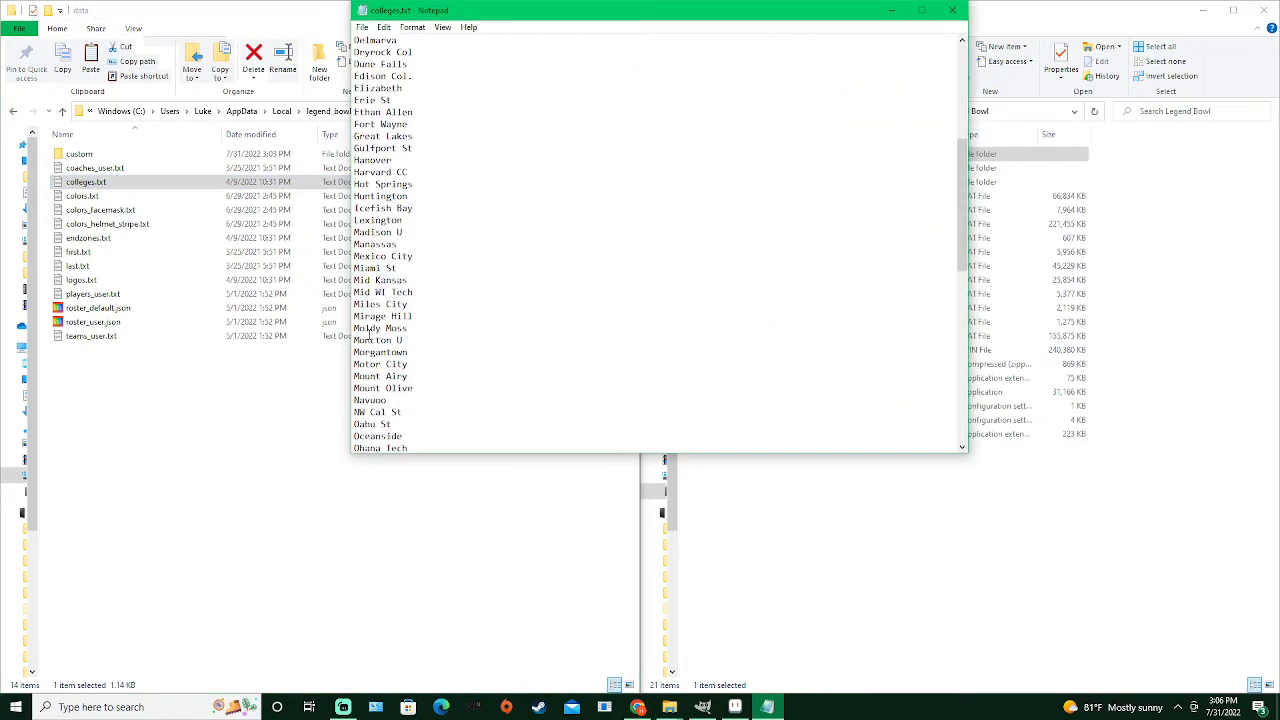
scroll(367, 332, down, 10)
scroll(385, 260, up, 18)
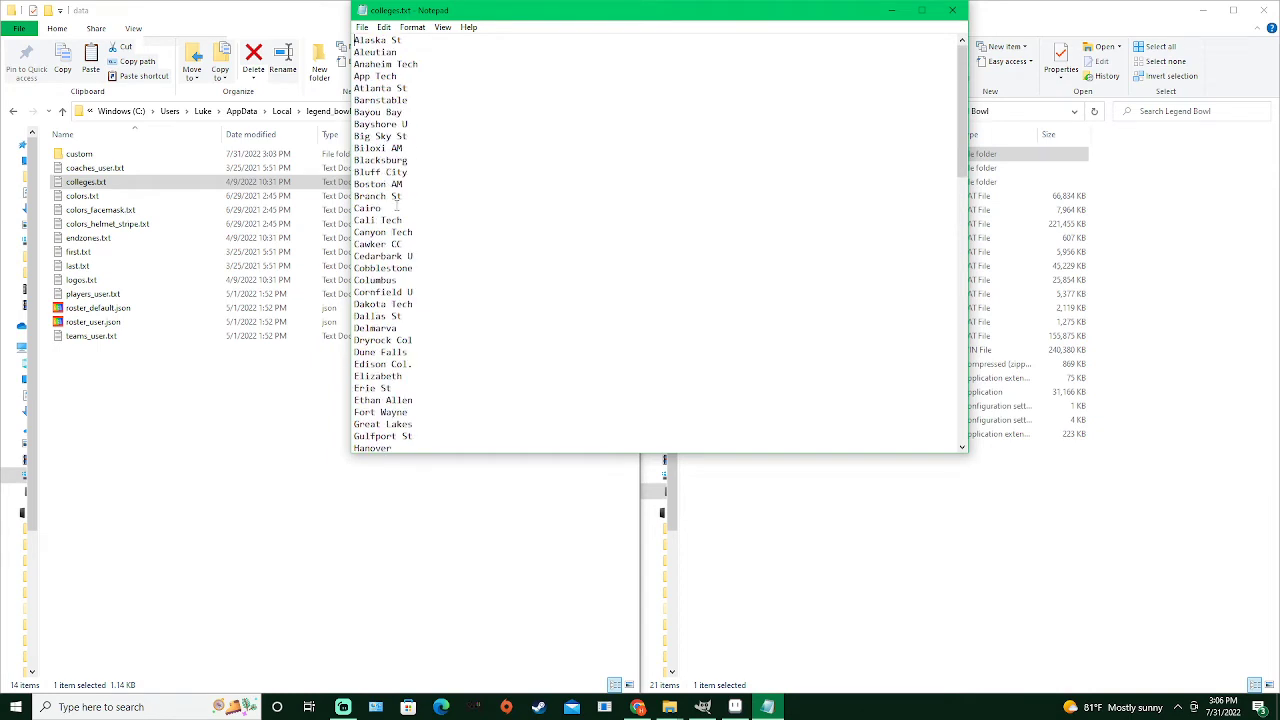
scroll(418, 256, down, 20)
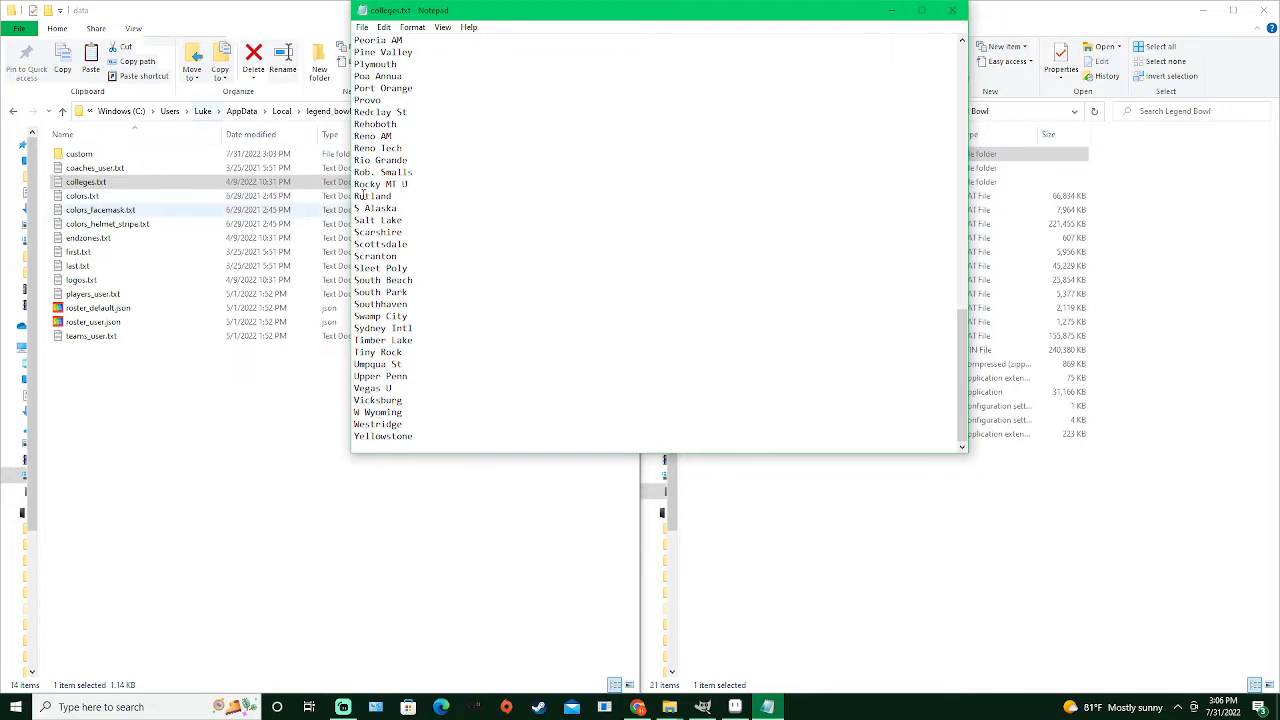
click(954, 12)
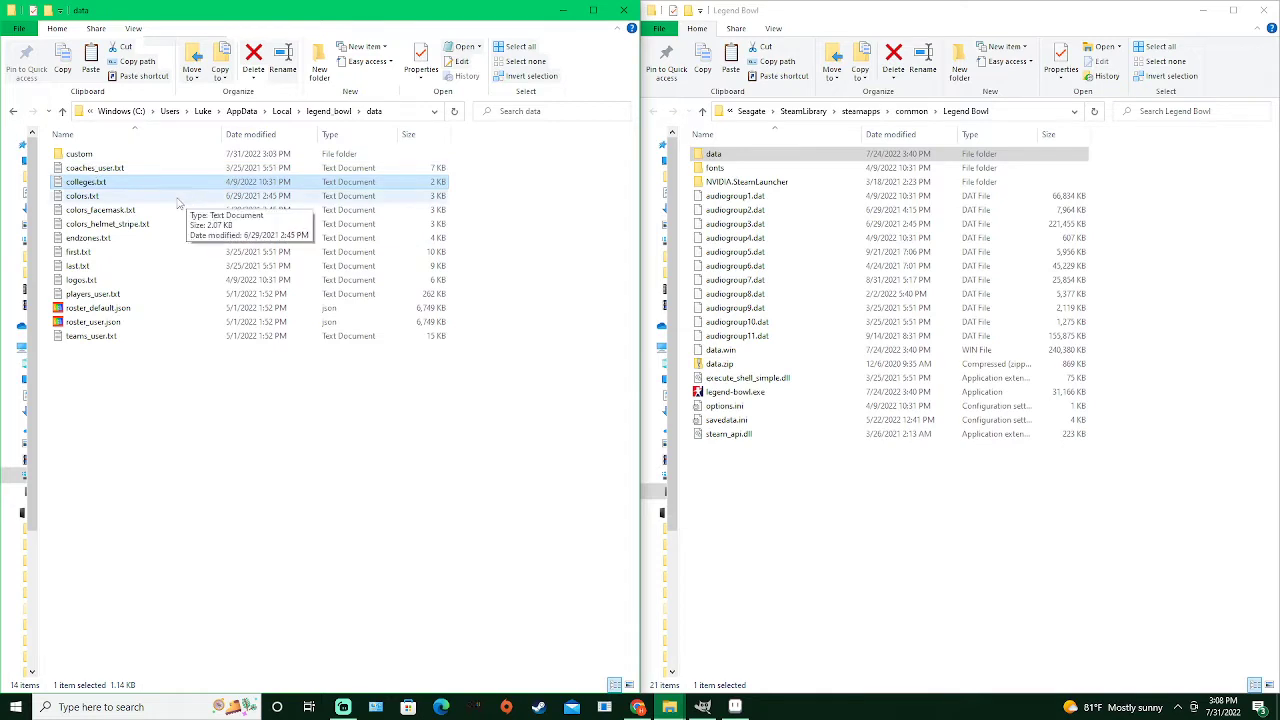
Examine the templates folder inside custom's logos folder, and return to the data folder through legend_bowl
double_click(78, 155)
double_click(72, 157)
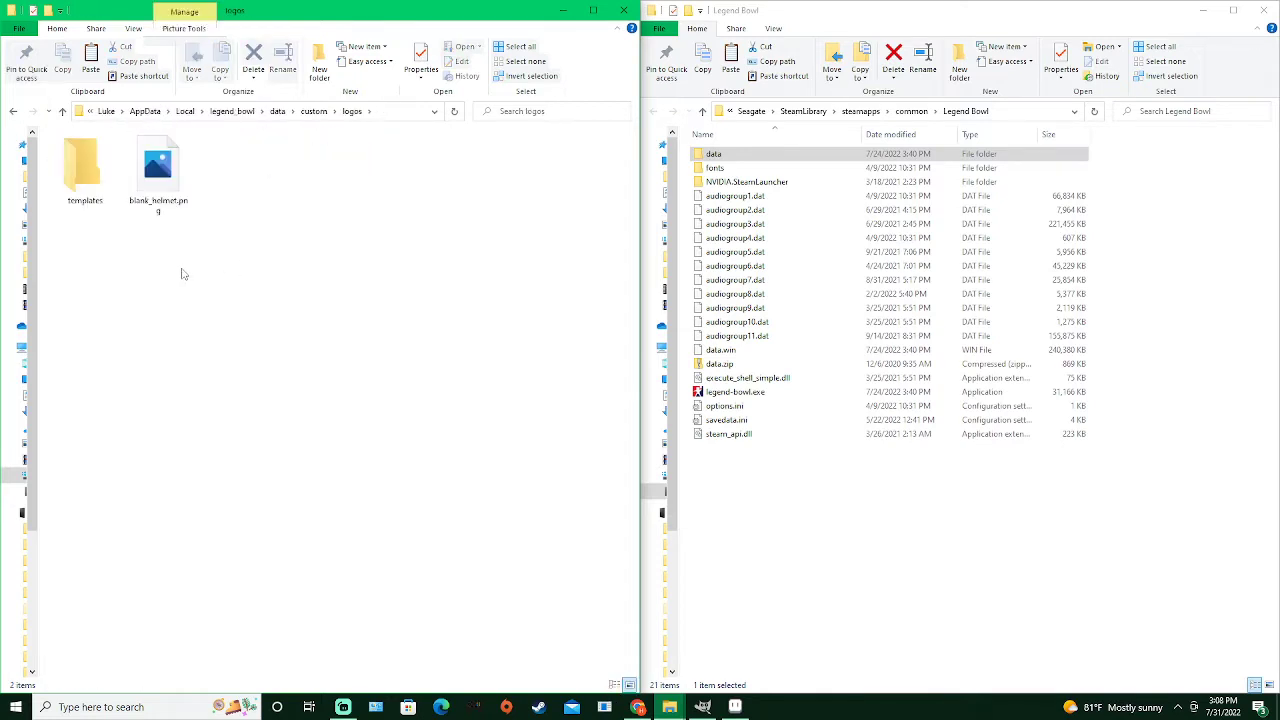
double_click(80, 190)
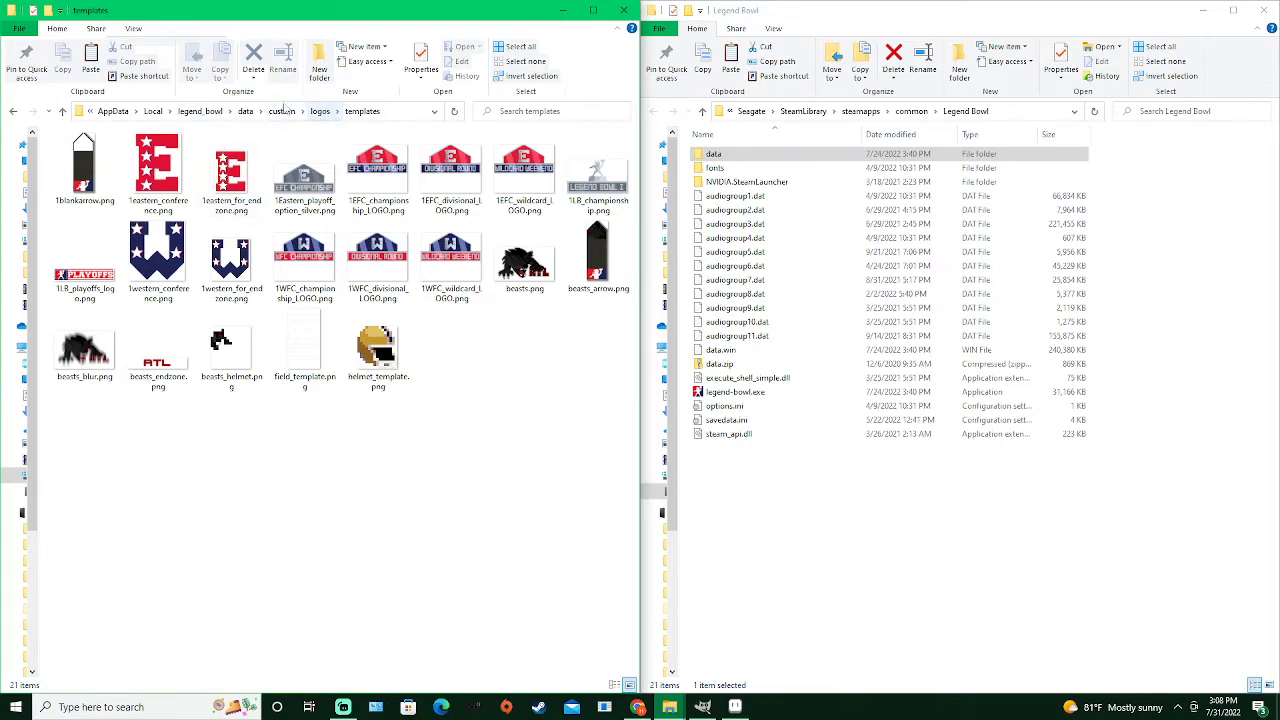
click(204, 112)
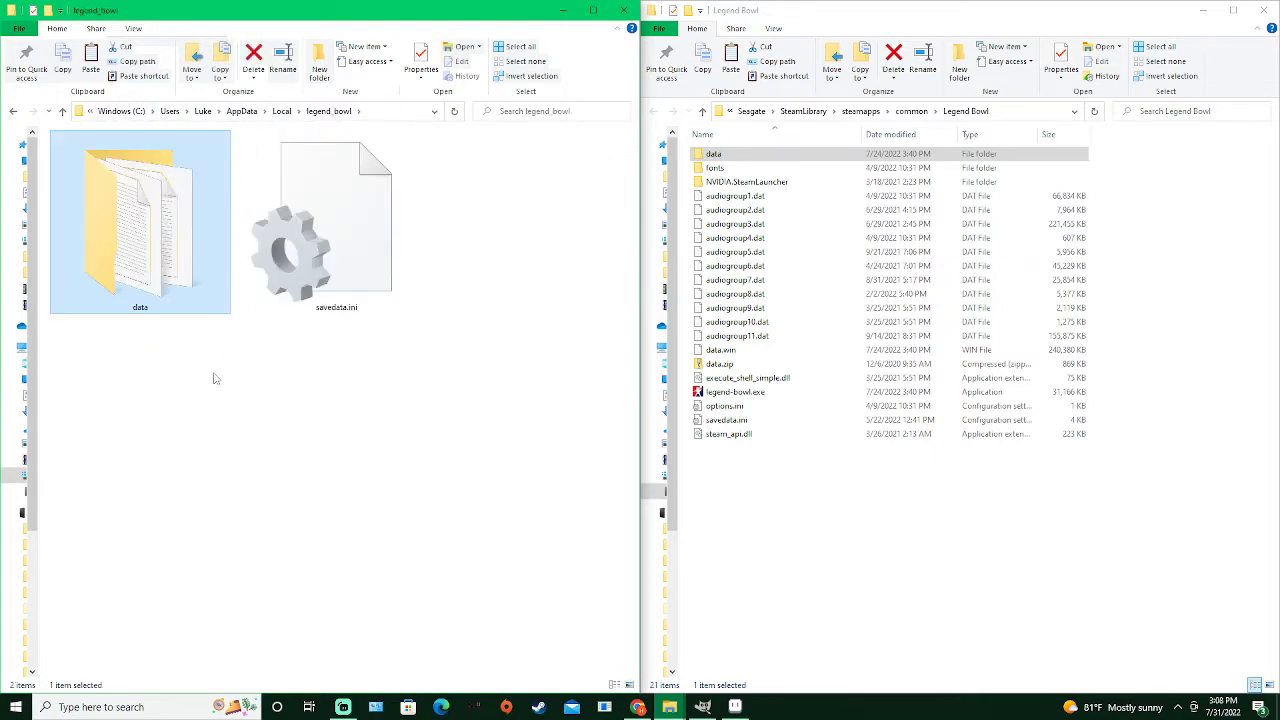
double_click(152, 279)
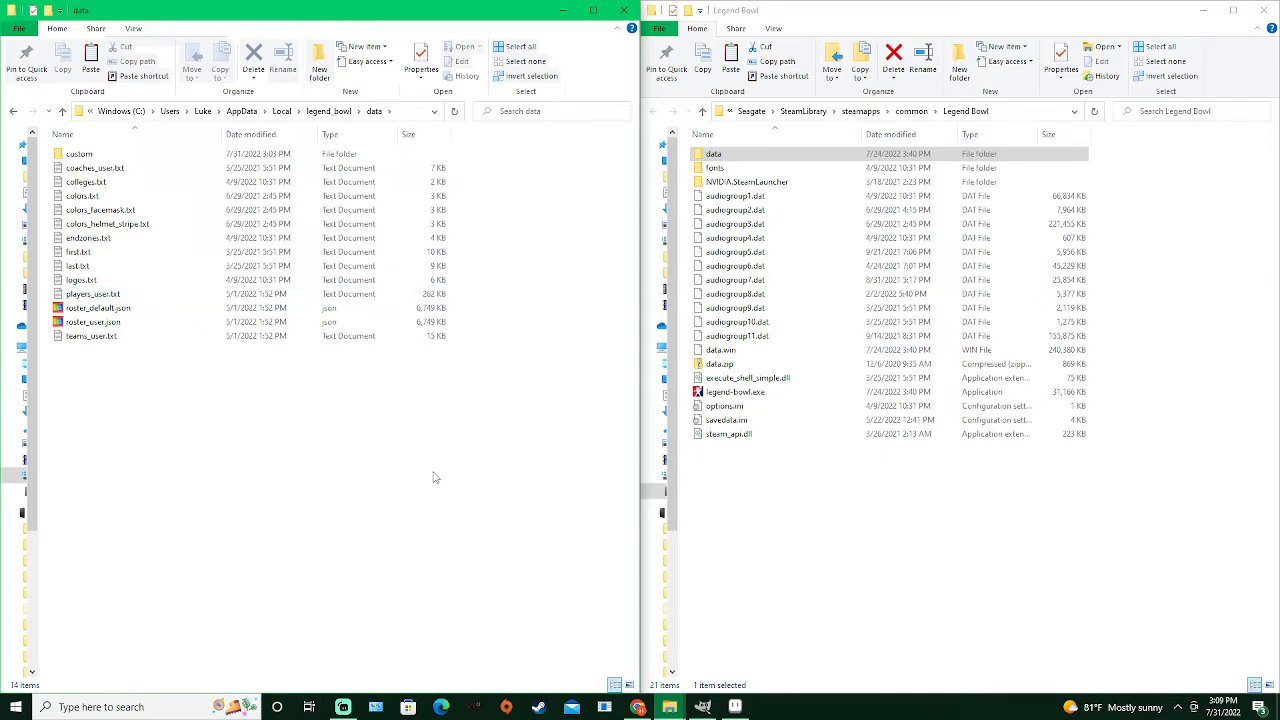
Switch to Chrome and preview the Memphis Mad Dogs player card and the Sports Logo History alternate logo in the image results
click(638, 707)
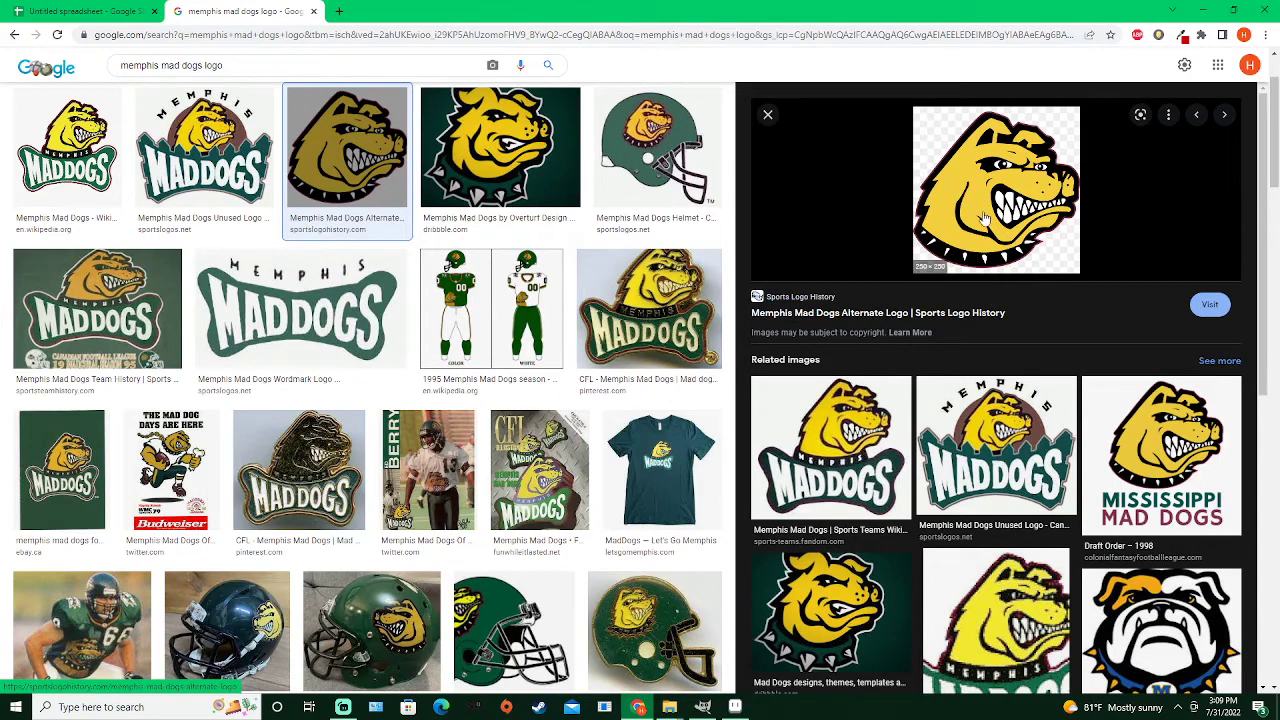
click(445, 483)
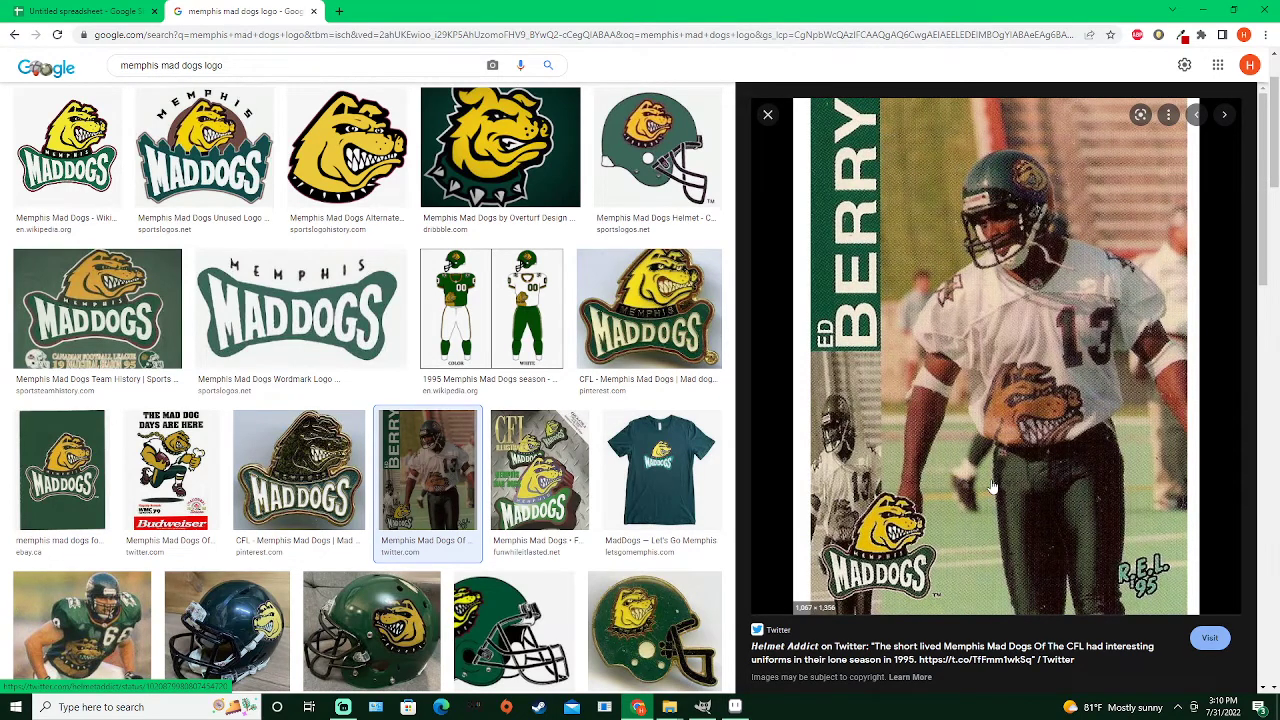
click(337, 172)
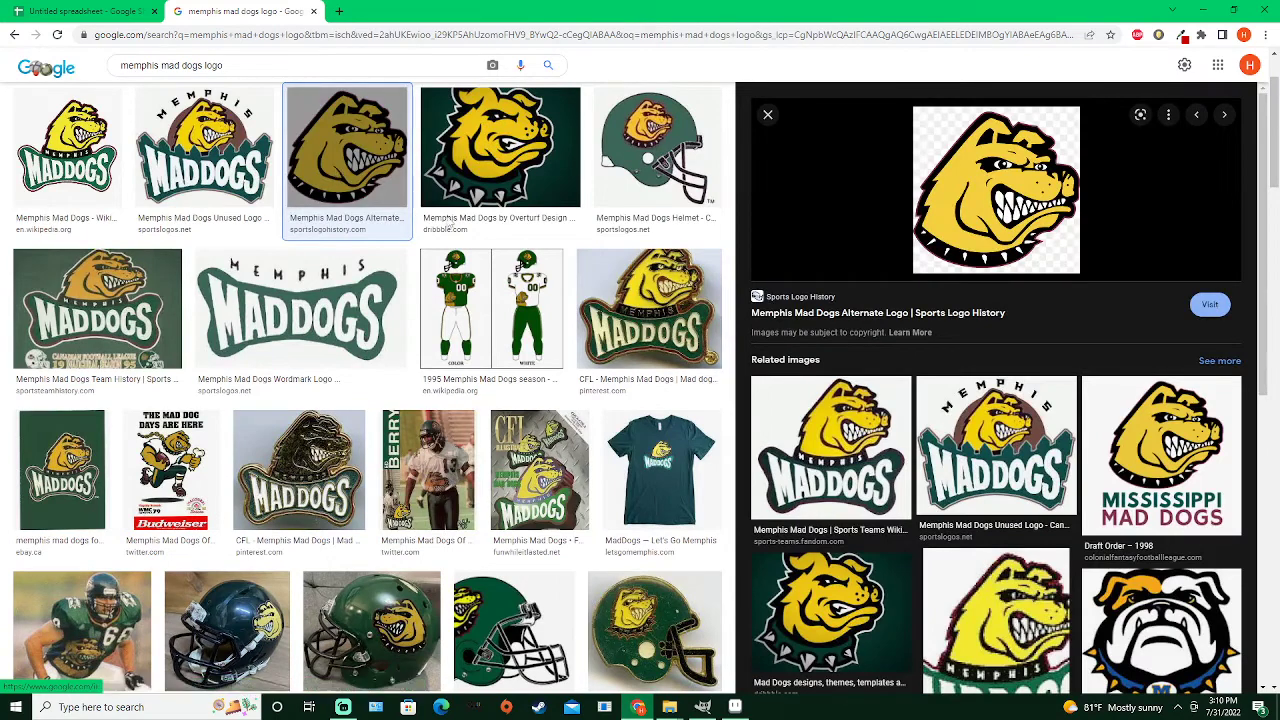
Copy the Sports Logo History alternate Mad Dogs logo and paste it into GIMP as a new image
right_click(995, 213)
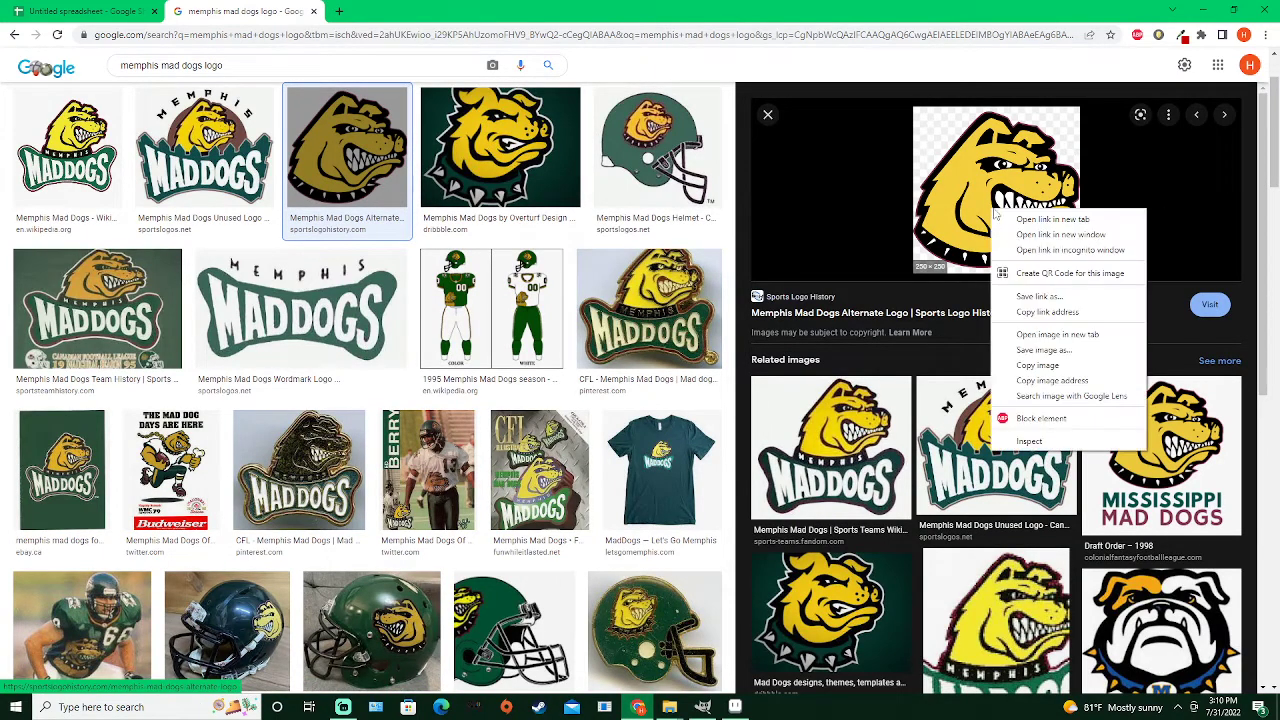
click(1037, 365)
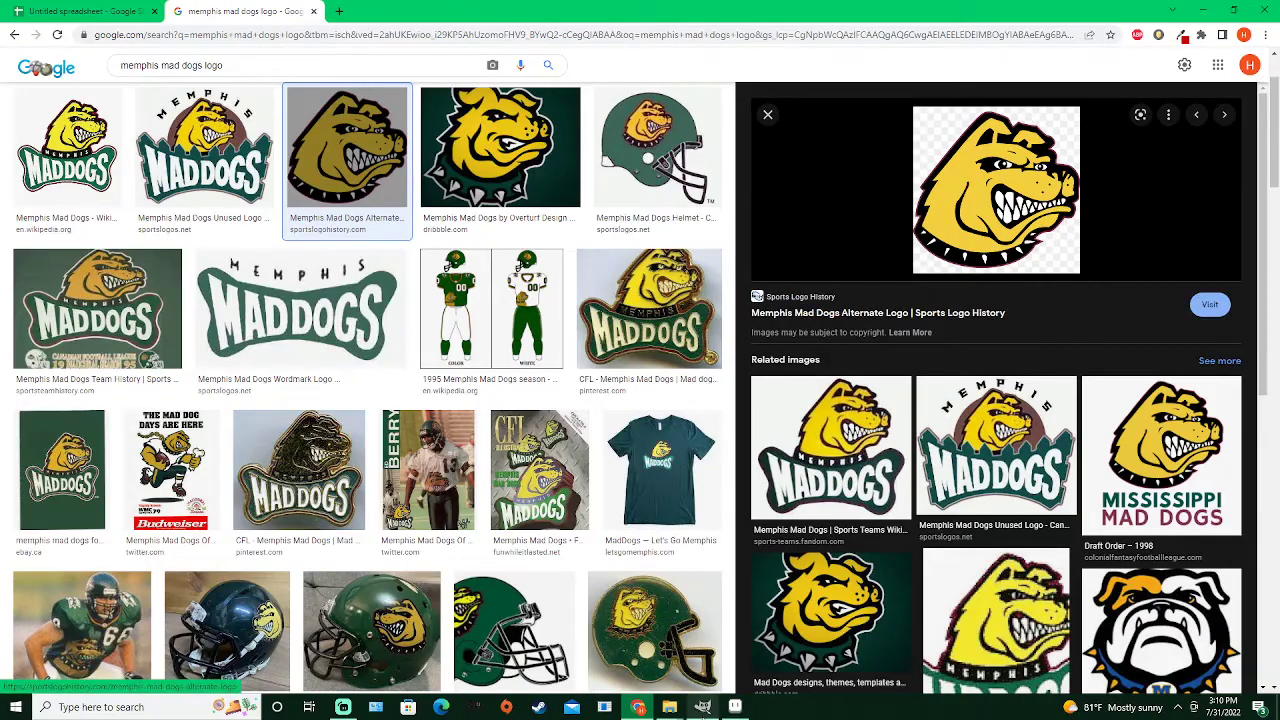
click(703, 707)
key(ctrl+shift+v)
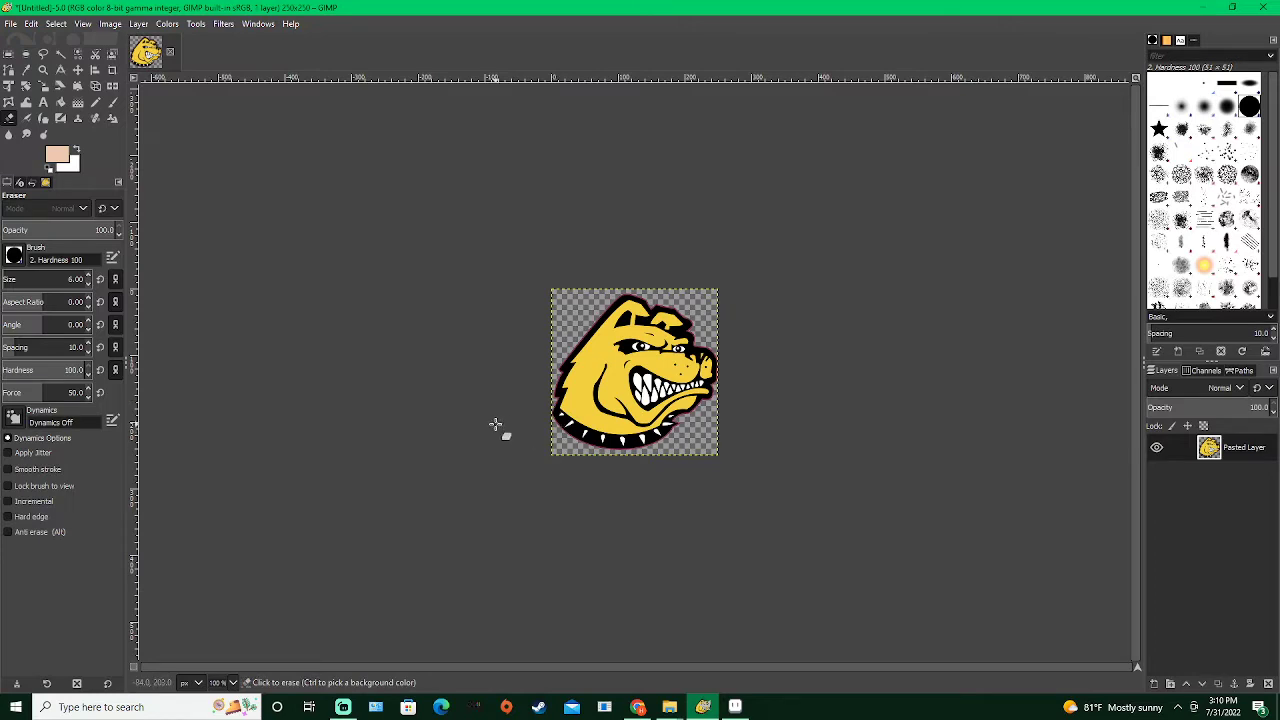
click(110, 24)
click(112, 26)
click(735, 707)
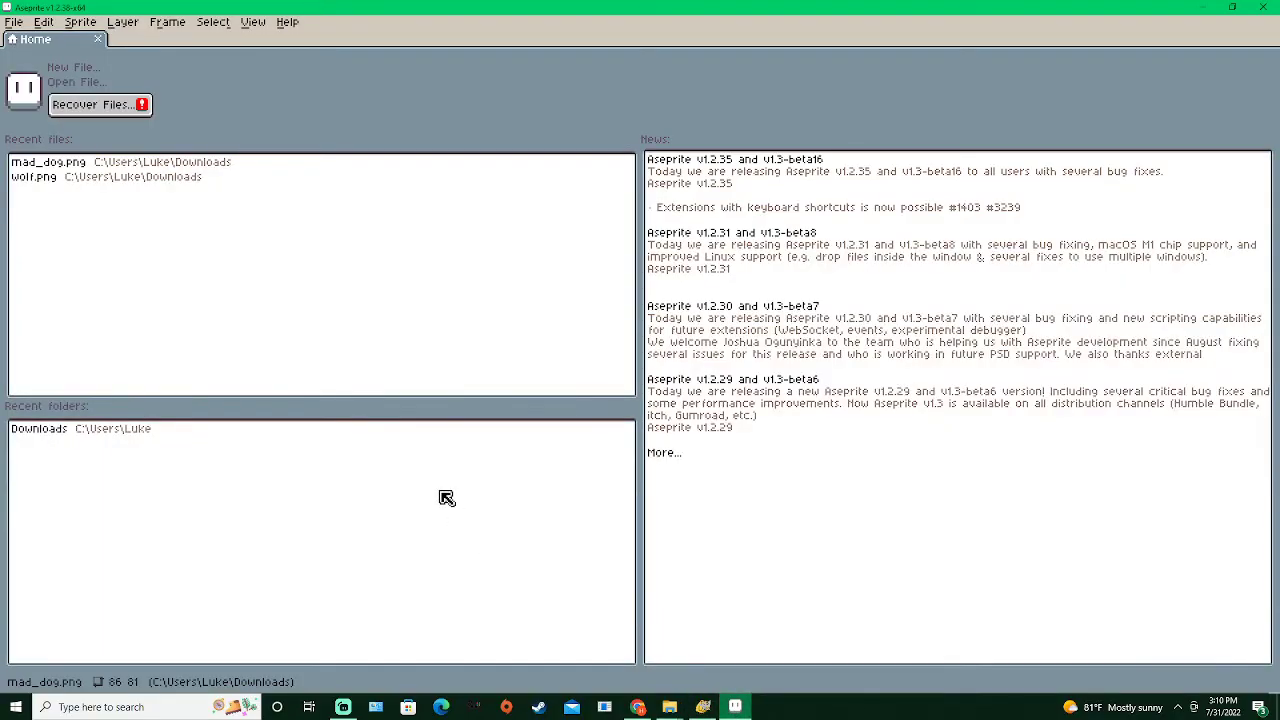
click(703, 707)
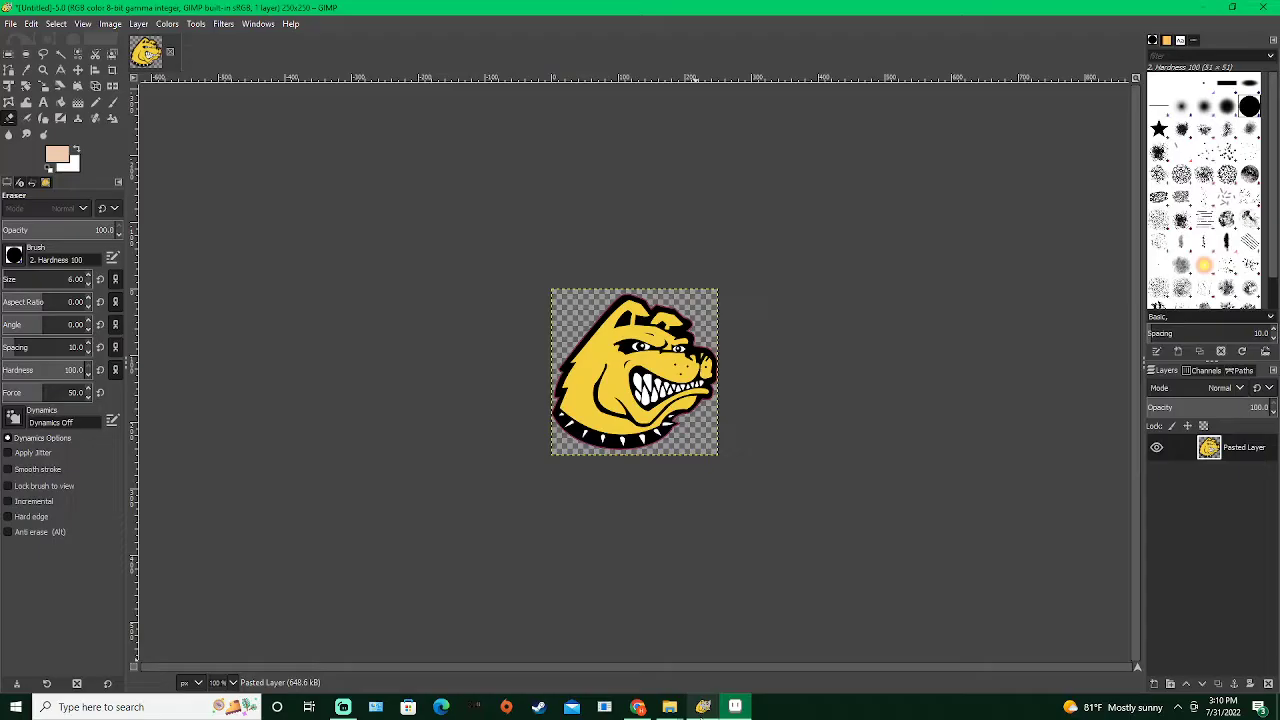
Export the pasted logo as mad_dogs.png to the Downloads folder, keeping the default PNG options
click(10, 23)
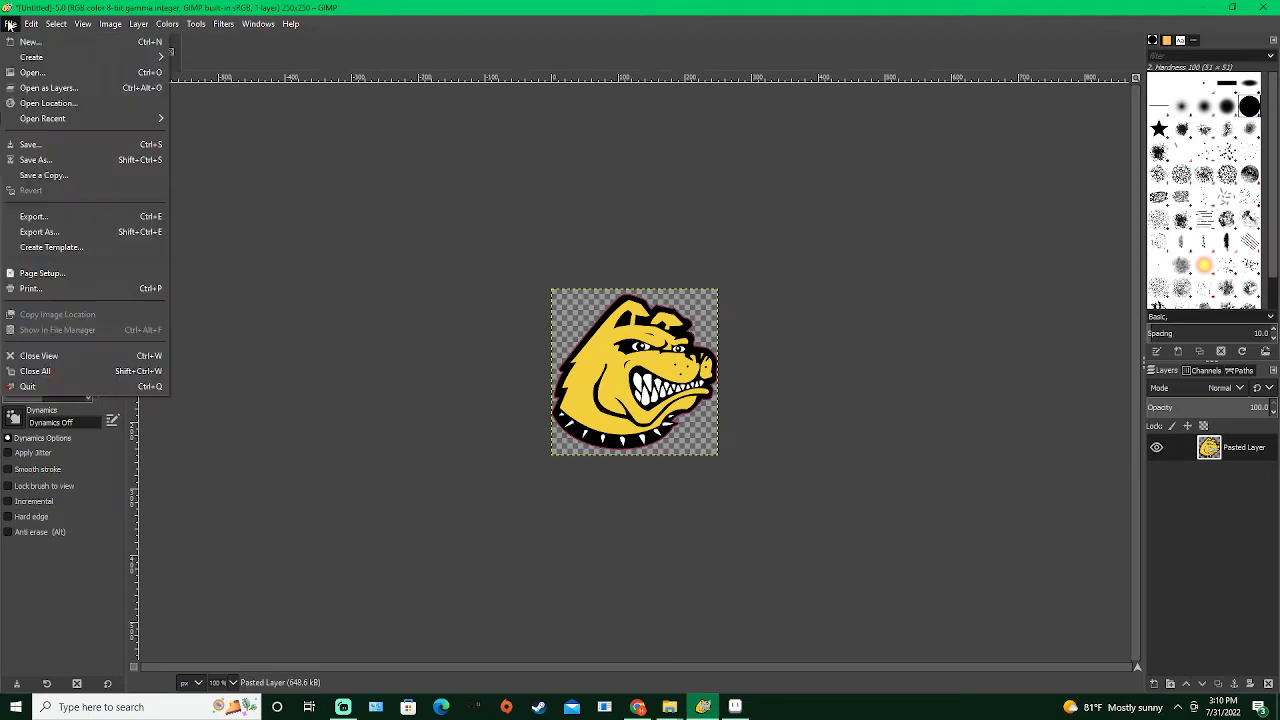
click(45, 216)
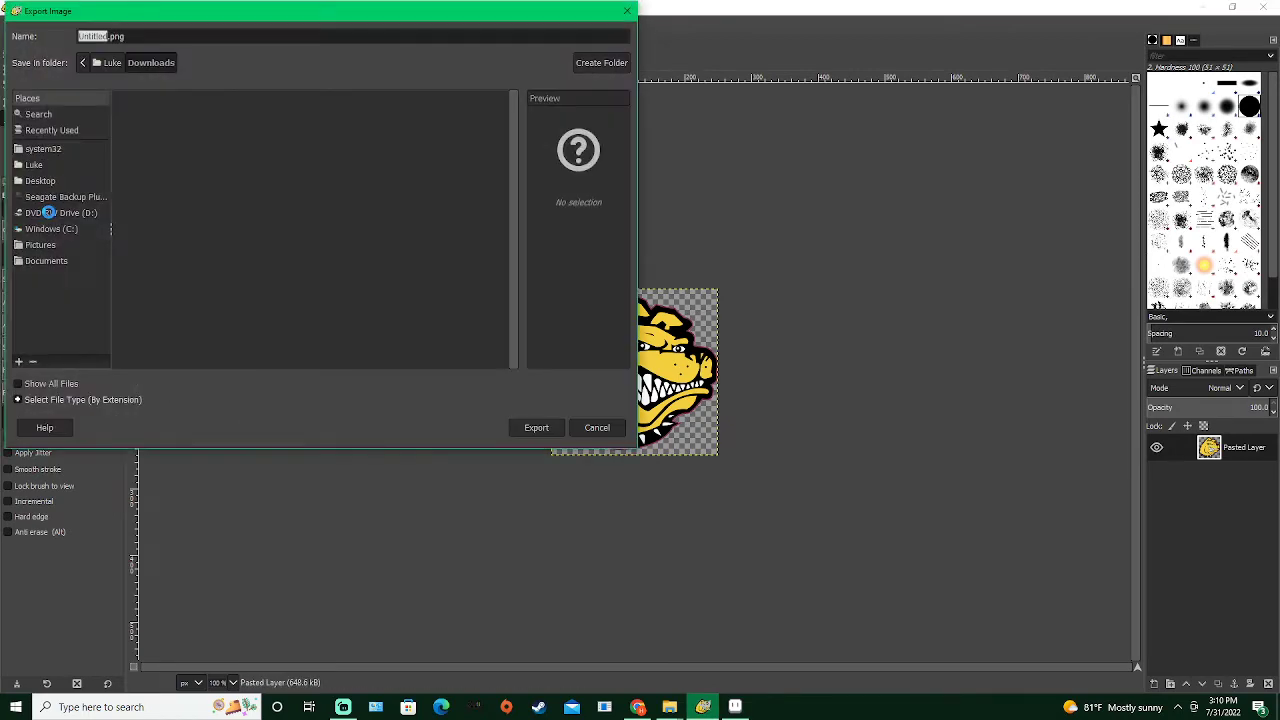
text(mad_dog)
key(Return)
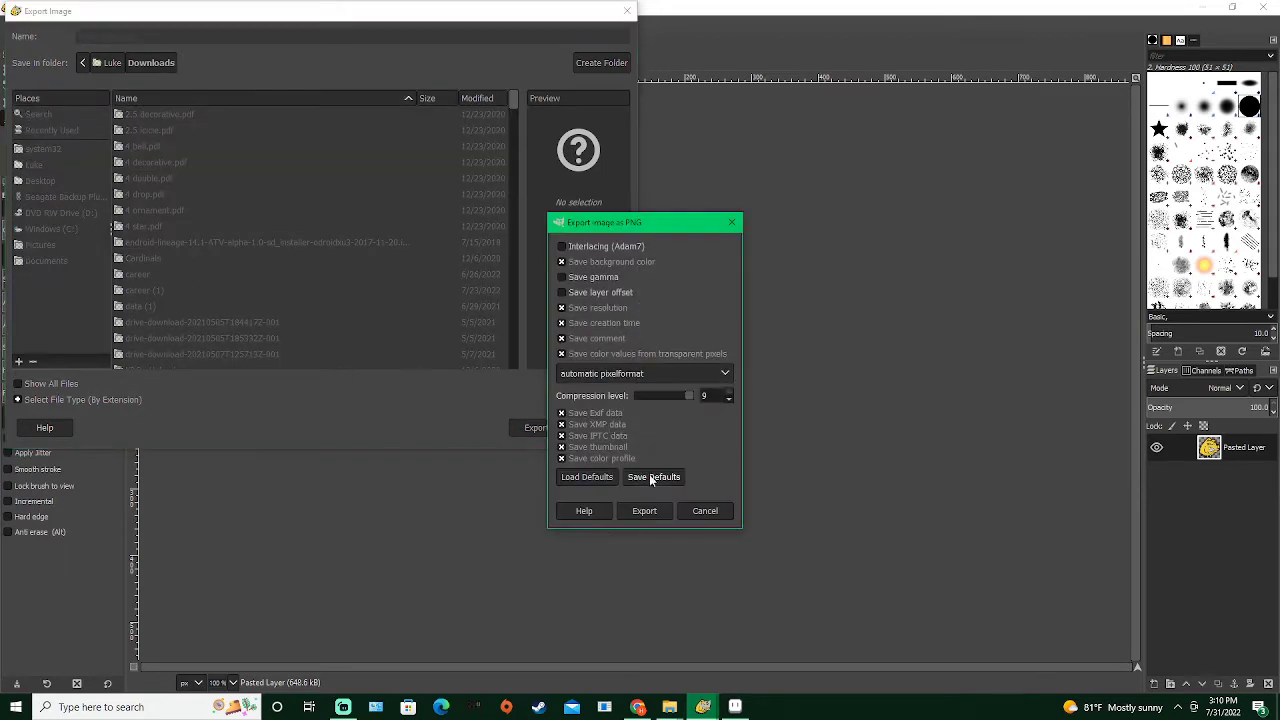
click(655, 510)
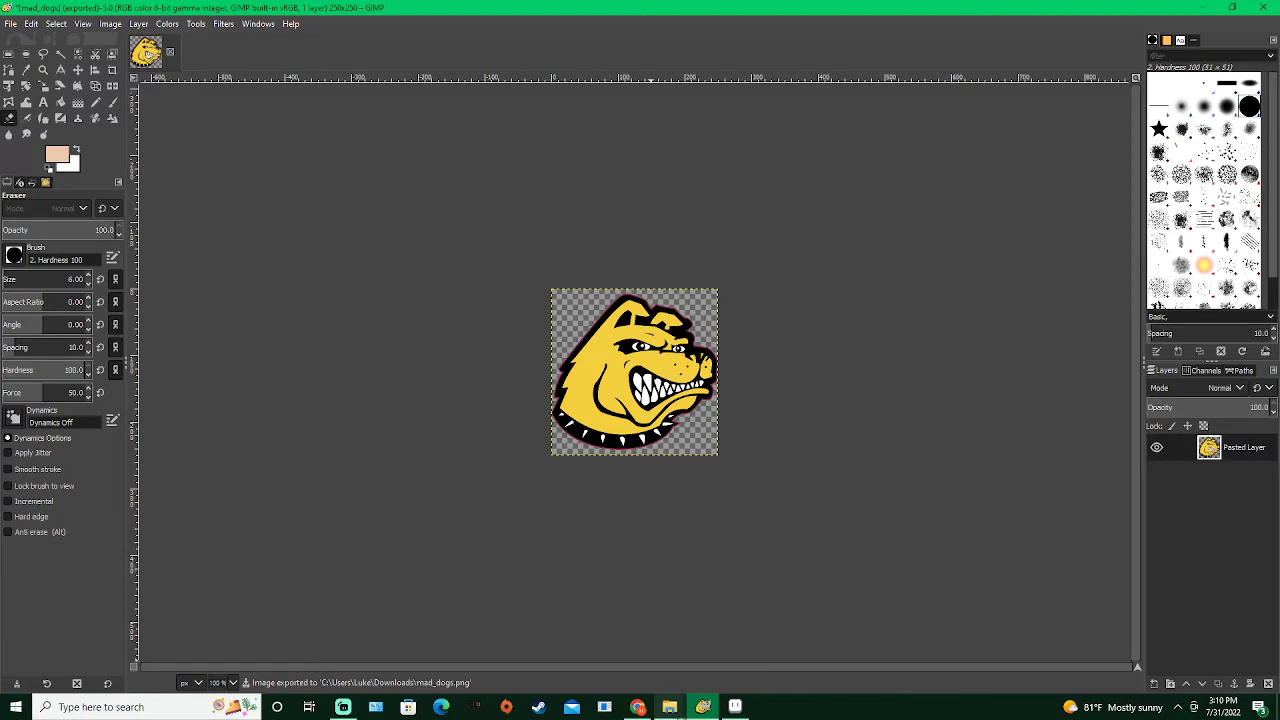
Open mad_dogs.png from the Downloads folder in Aseprite
click(670, 707)
click(750, 650)
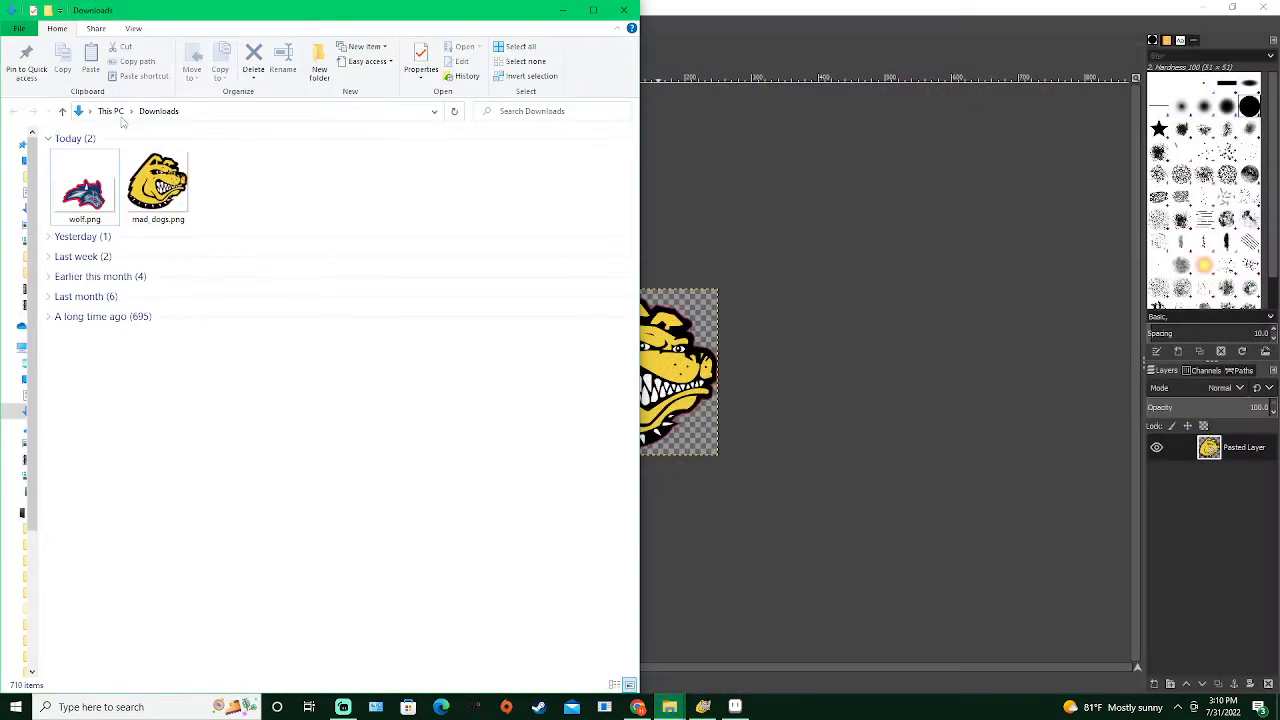
click(176, 186)
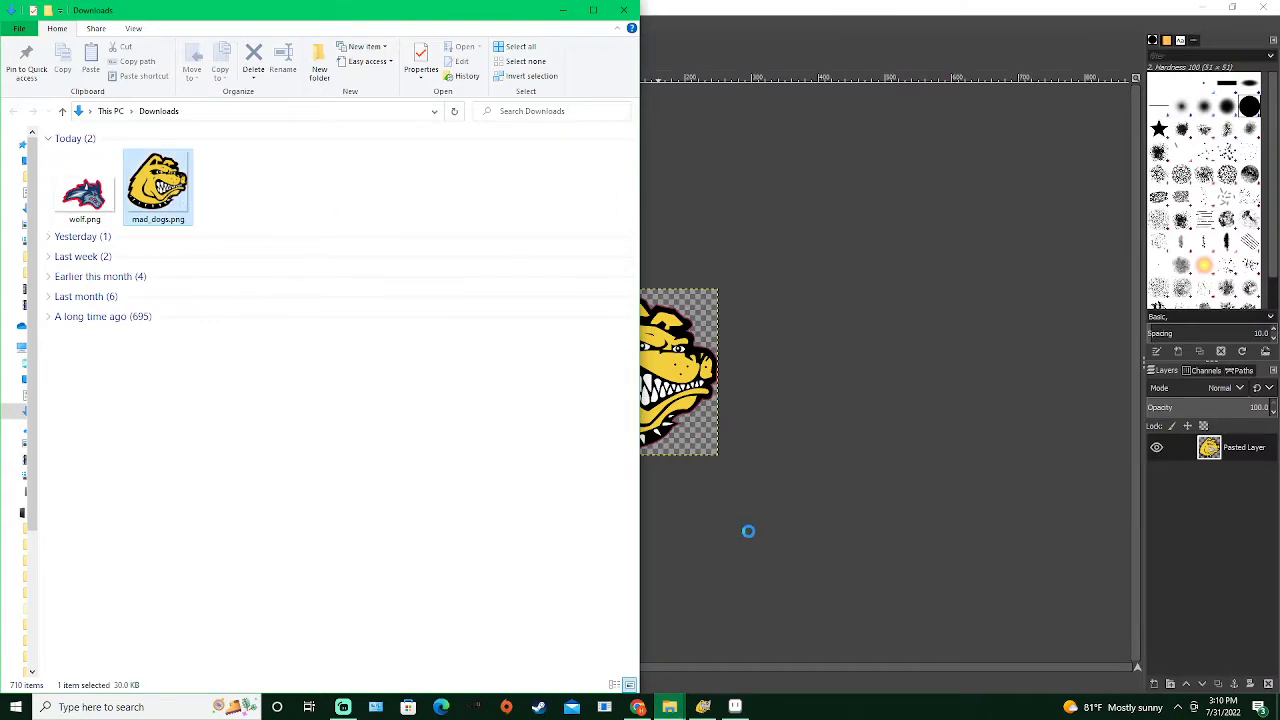
drag(735, 707, 592, 454)
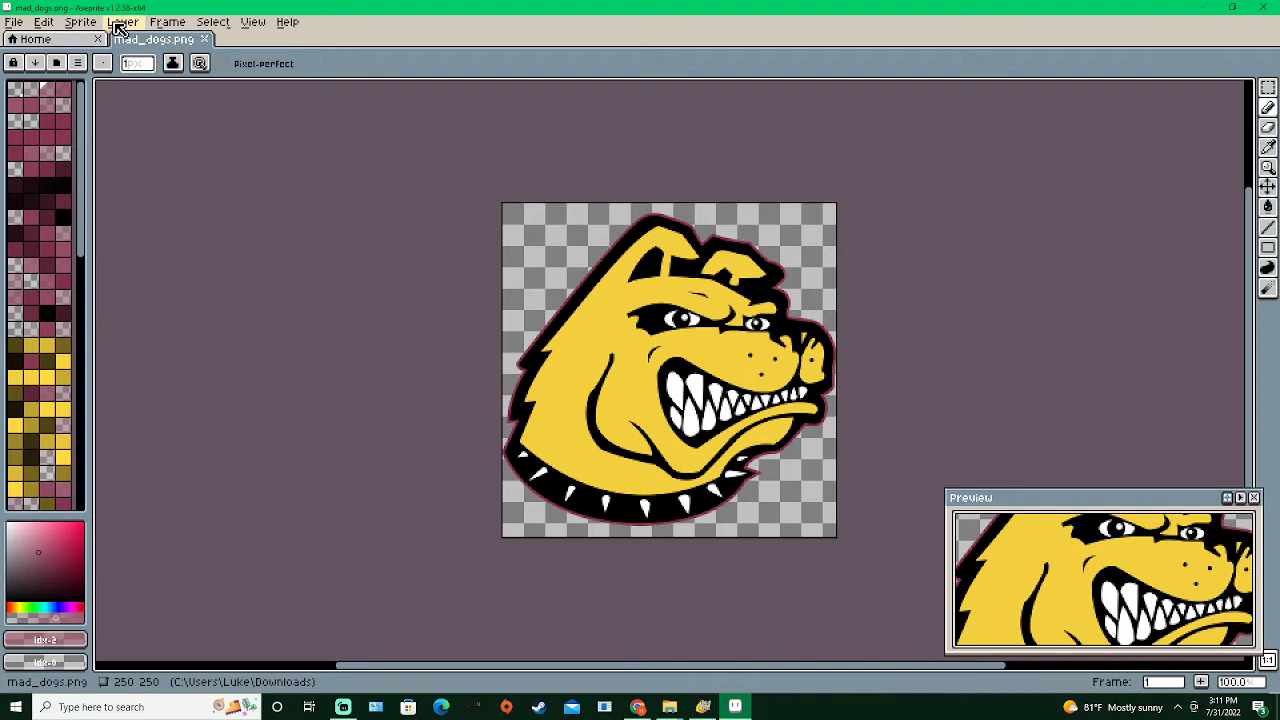
Trim the empty borders off the sprite and scale it to a height of 81 pixels with the ratio locked
click(93, 26)
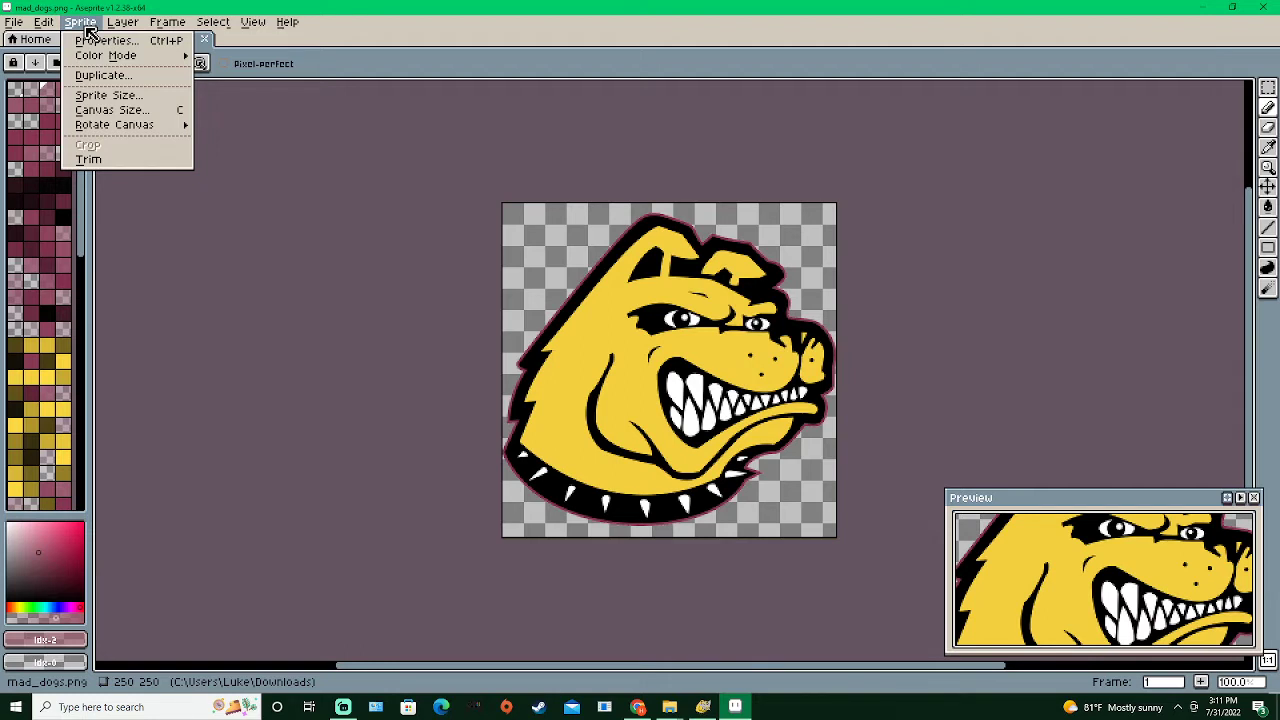
click(108, 159)
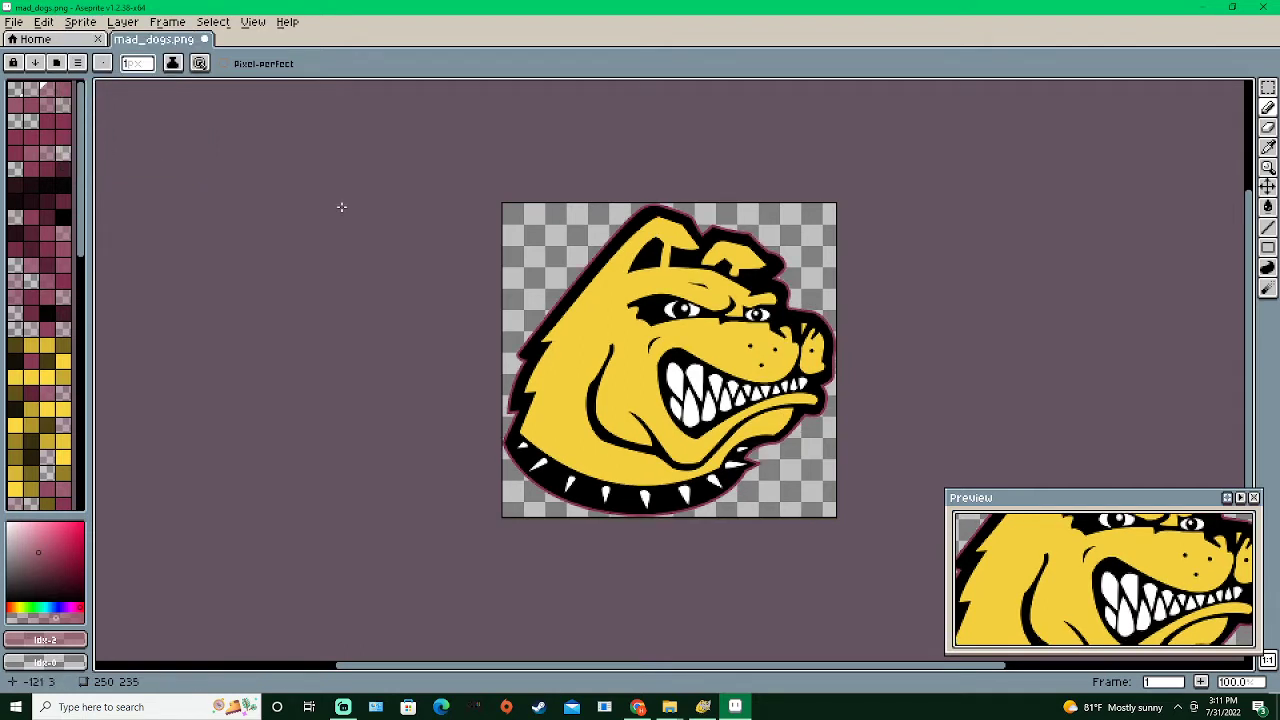
click(80, 22)
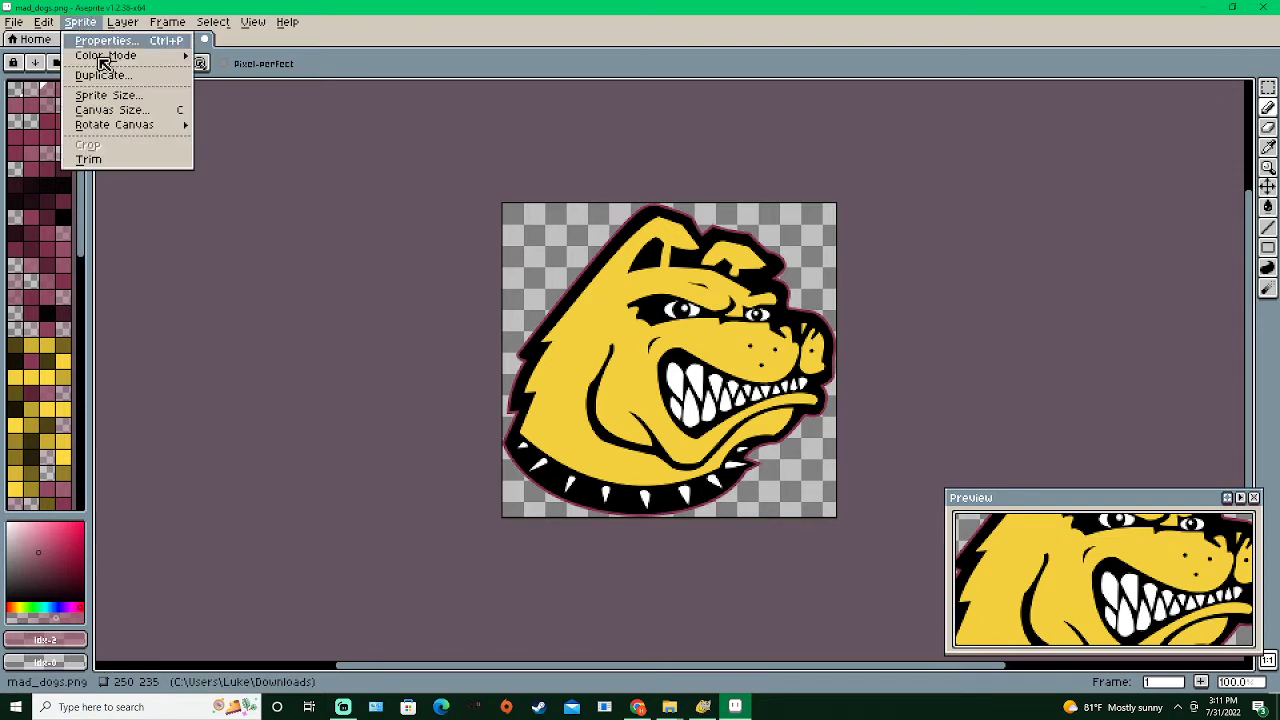
click(105, 95)
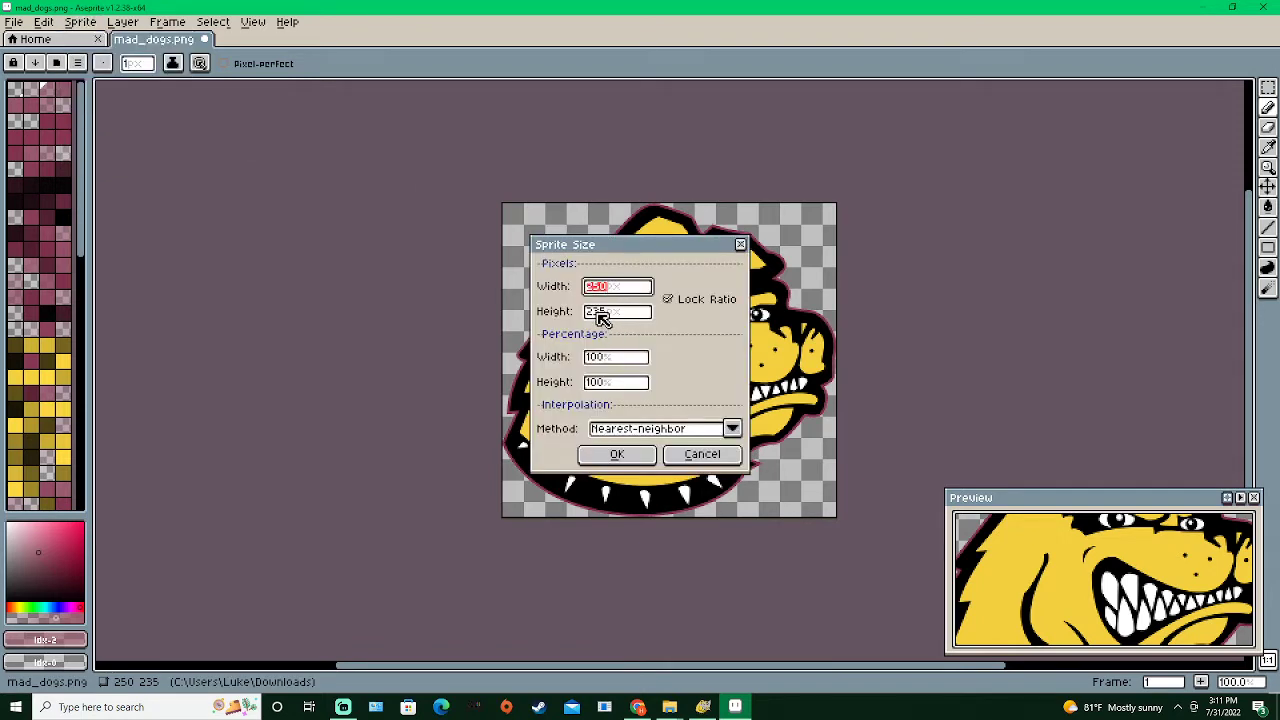
click(600, 314)
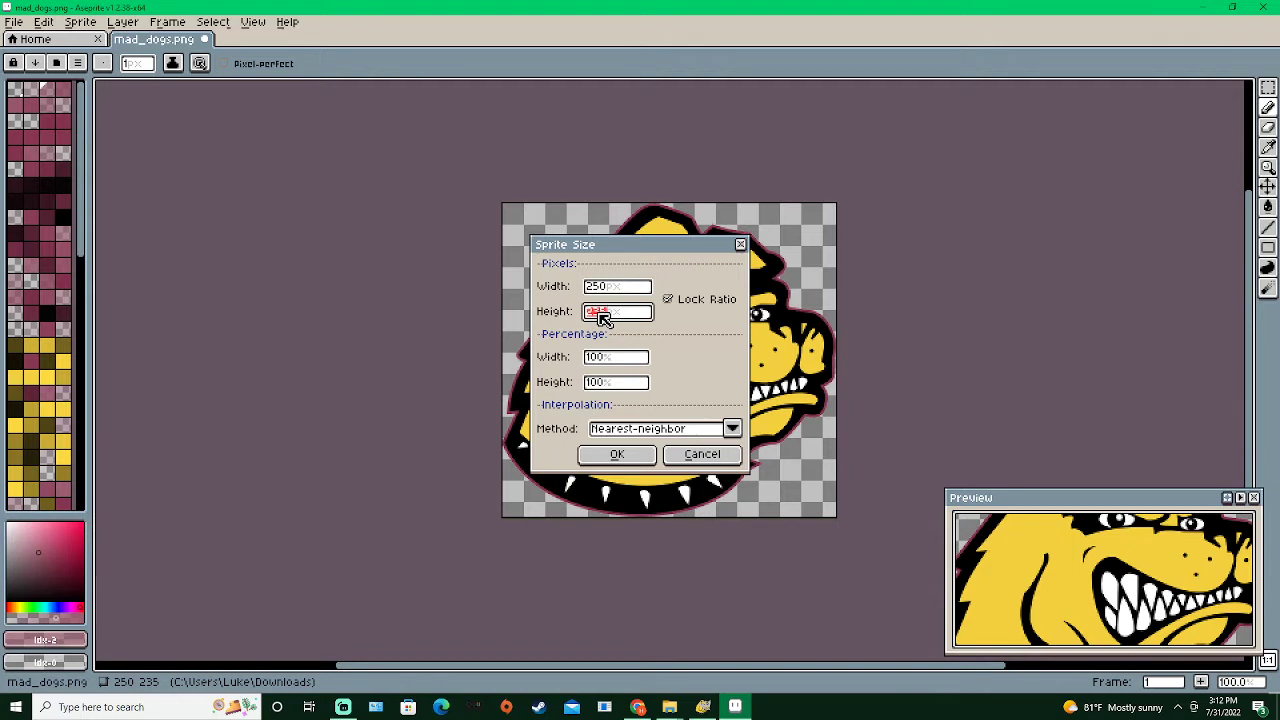
text(81)
click(615, 454)
Enlarge the canvas to 150 by 85 pixels around the centred logo, and move the logo up by about 1 pixel
scroll(626, 453, up, 4)
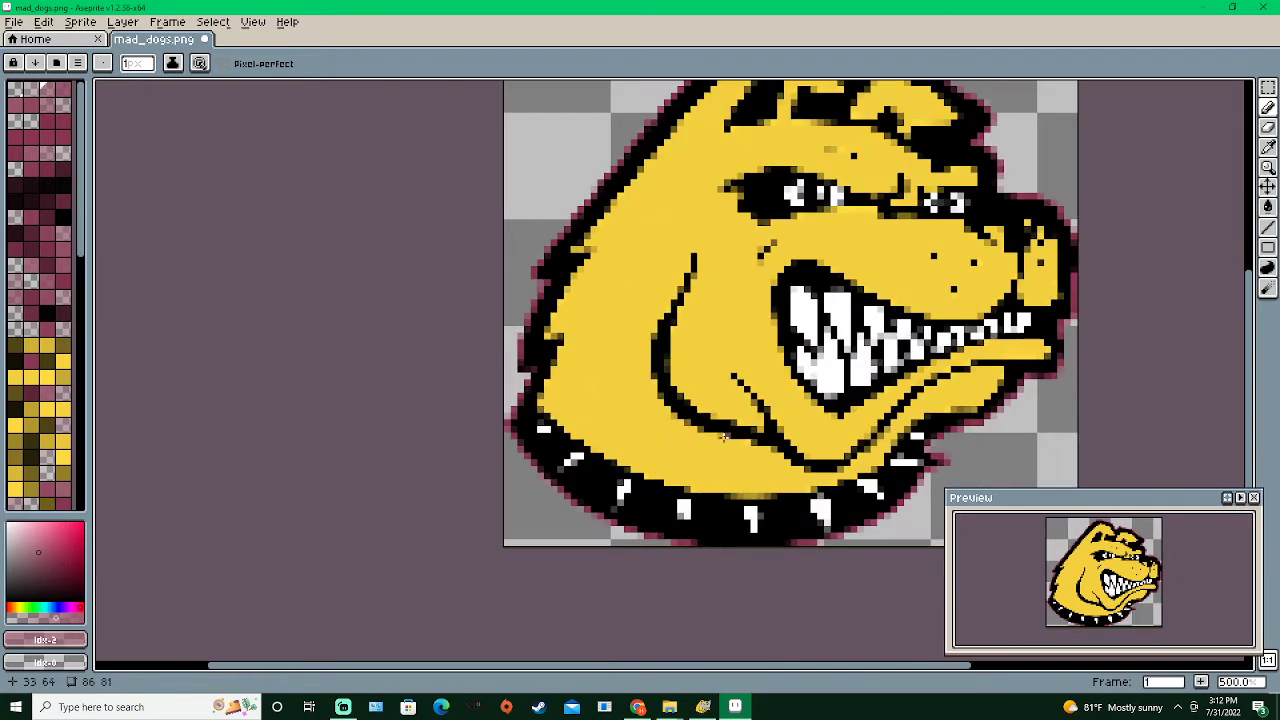
scroll(600, 416, down, 1)
drag(699, 412, 475, 368)
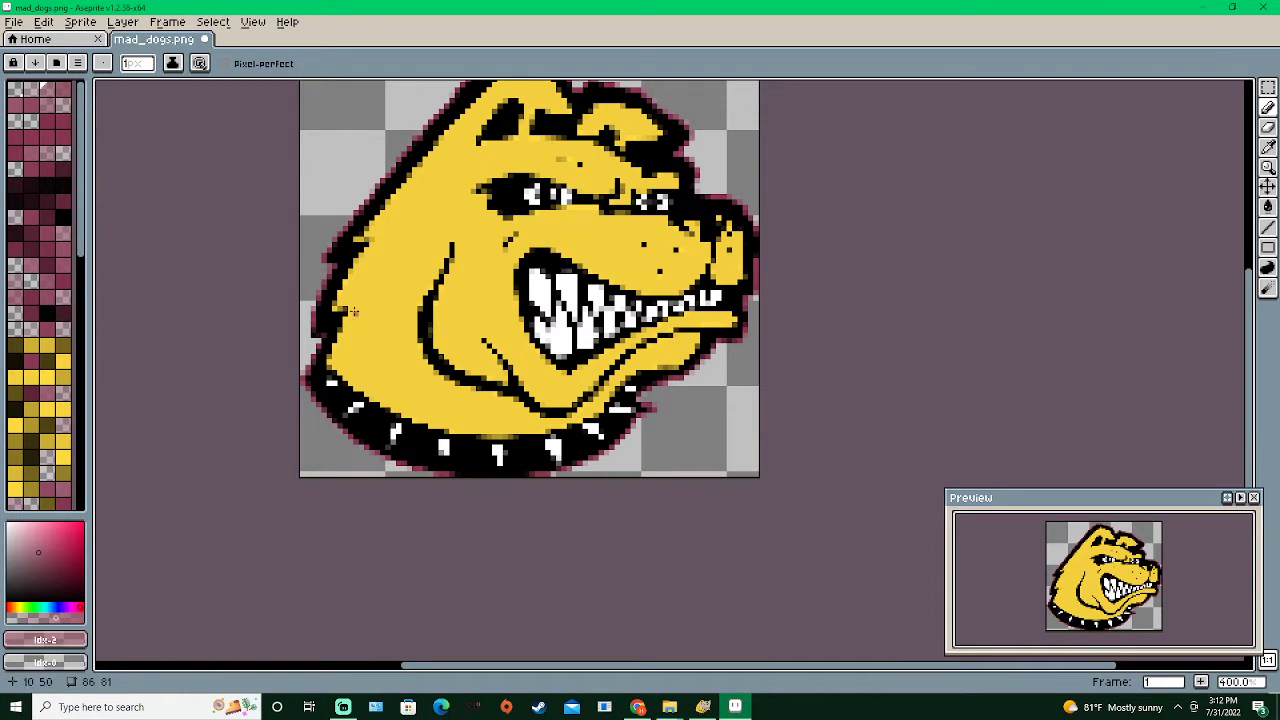
scroll(340, 290, up, 2)
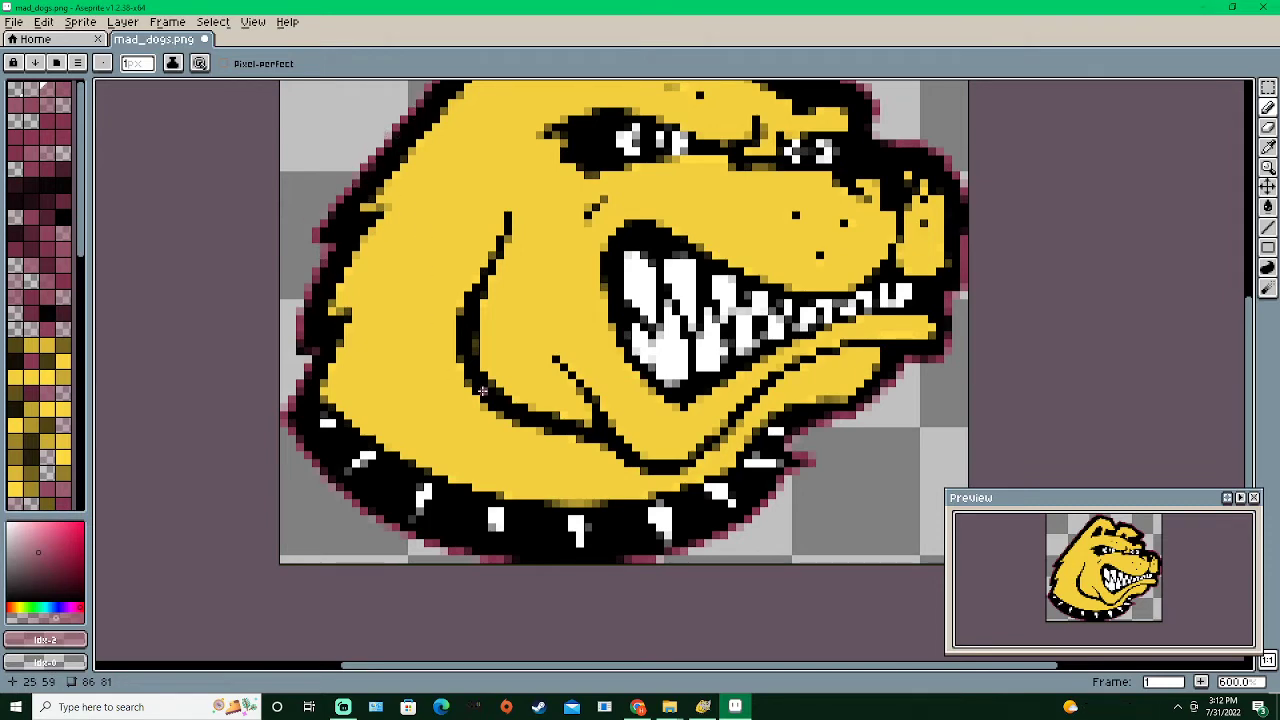
scroll(483, 391, up, 3)
scroll(532, 338, down, 5)
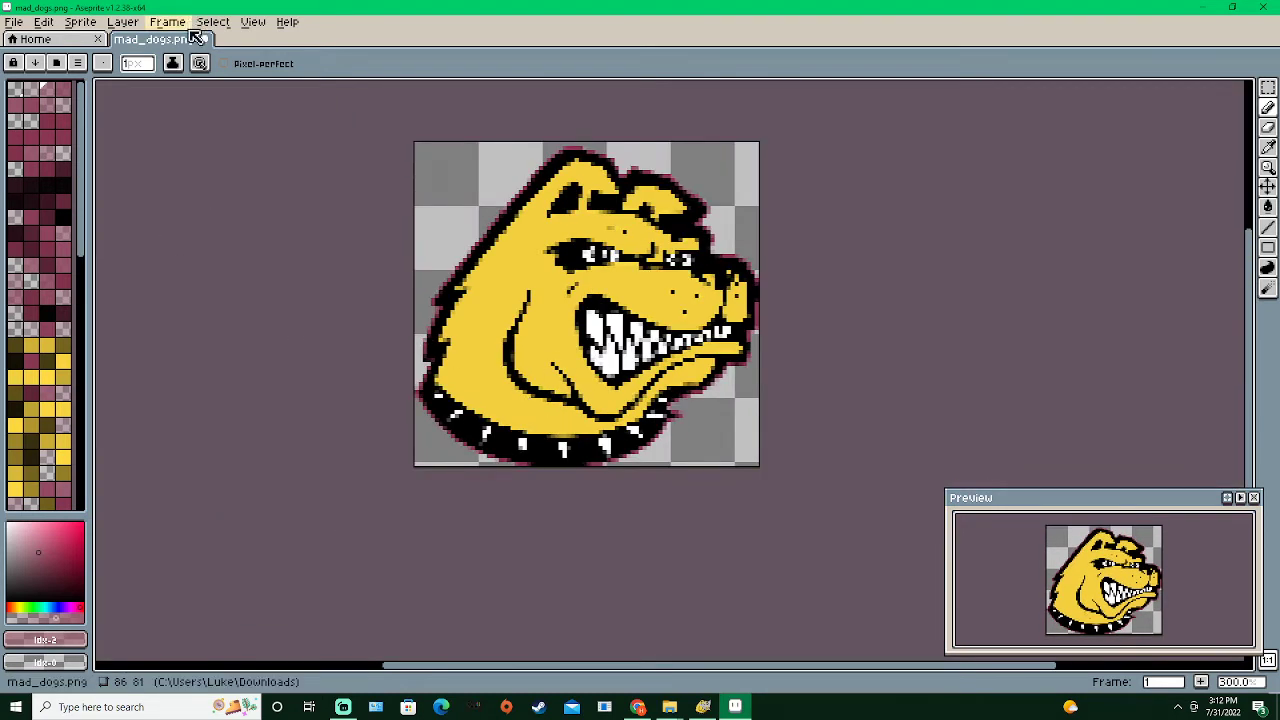
click(88, 23)
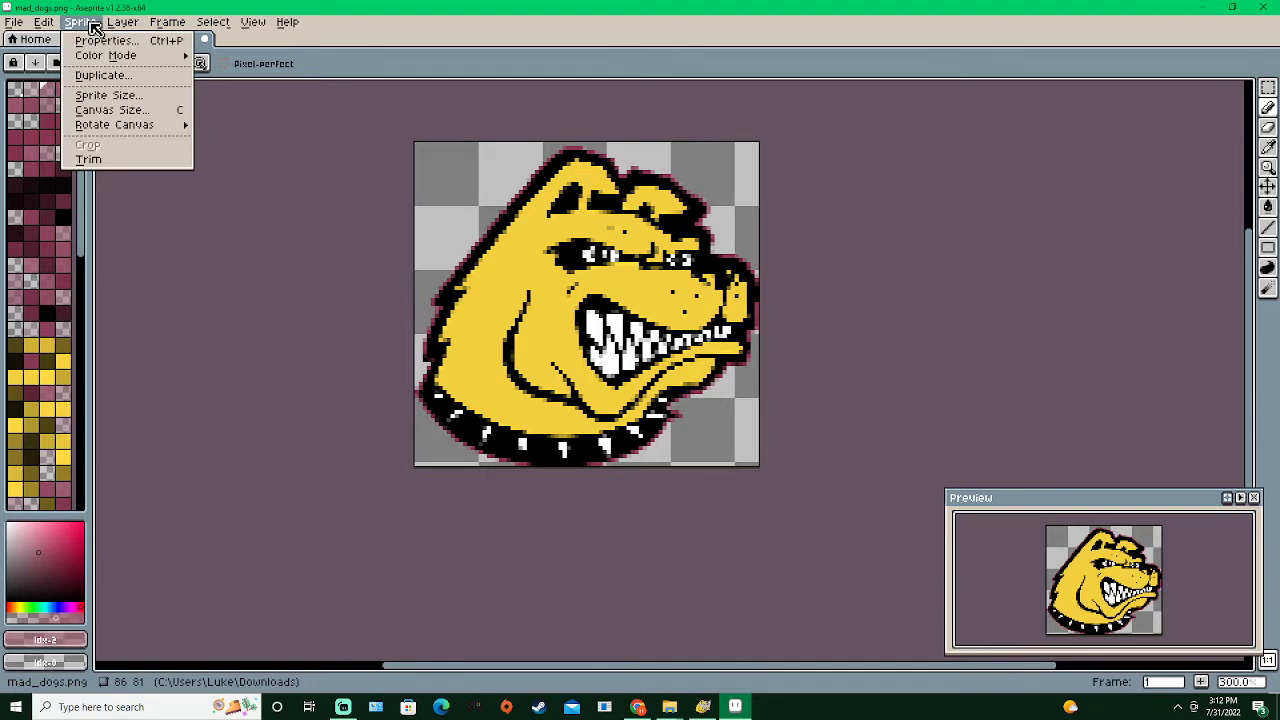
click(105, 112)
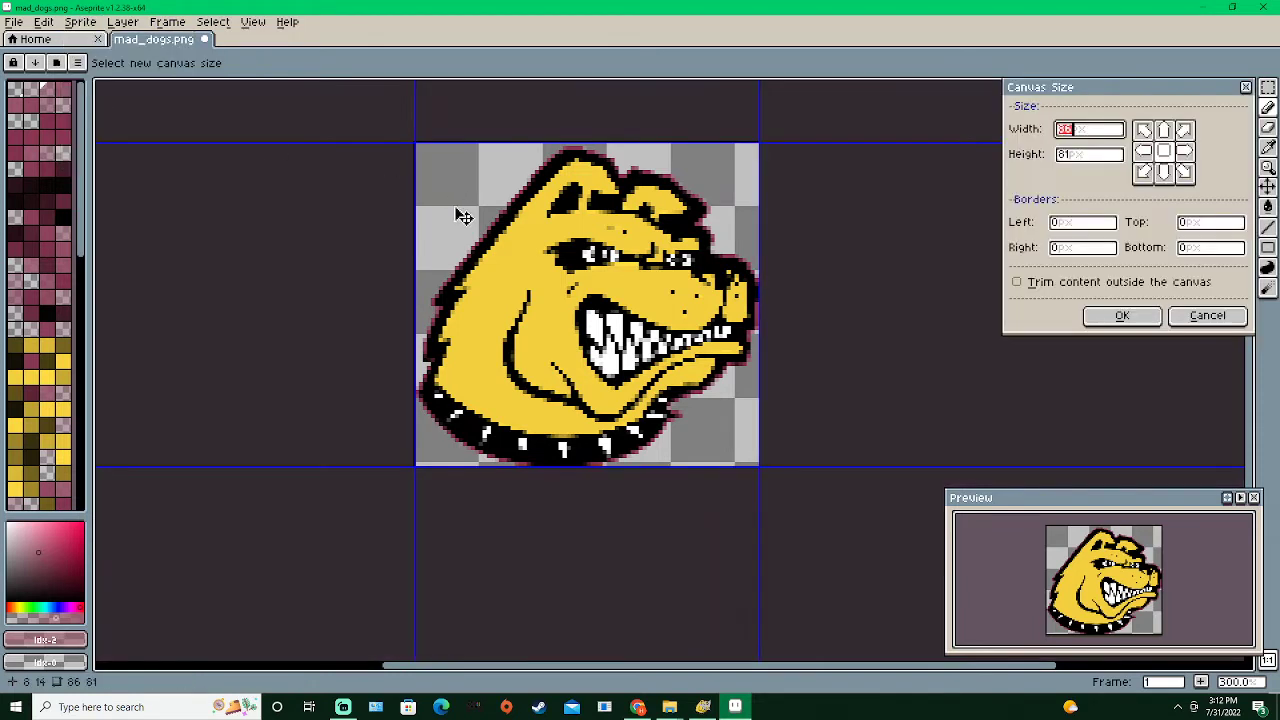
text(1)
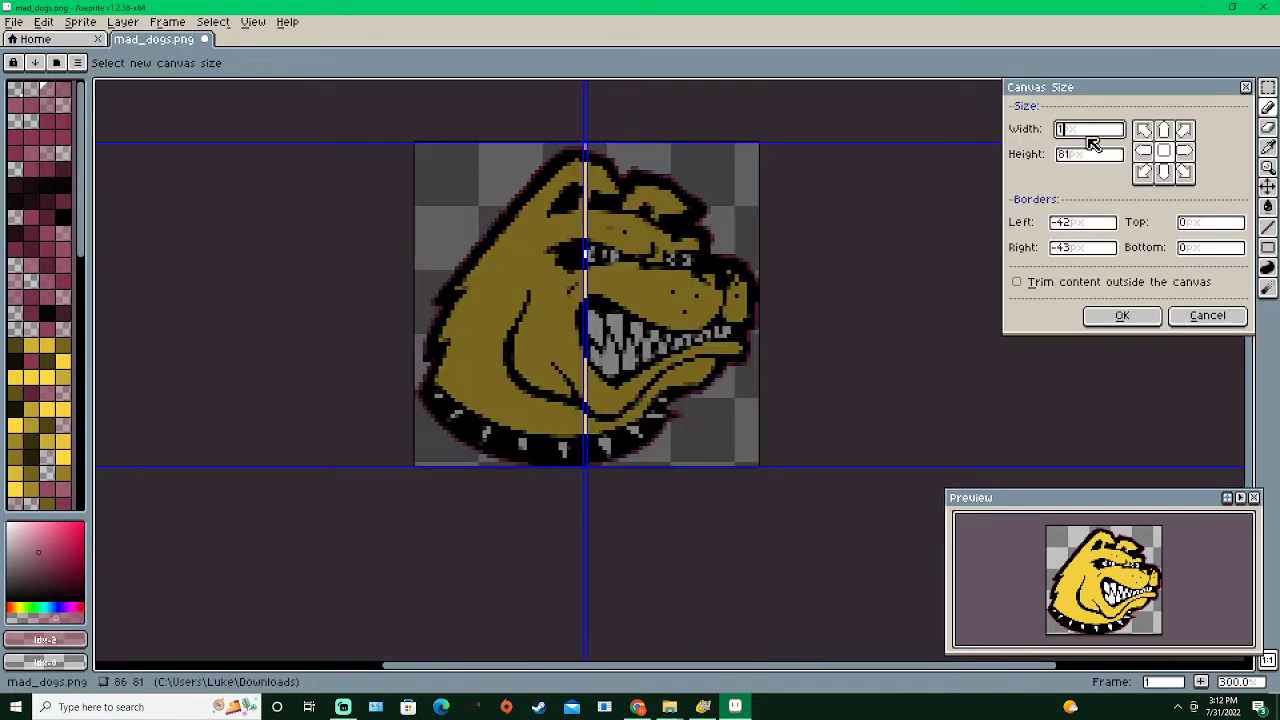
text(50)
key(Tab)
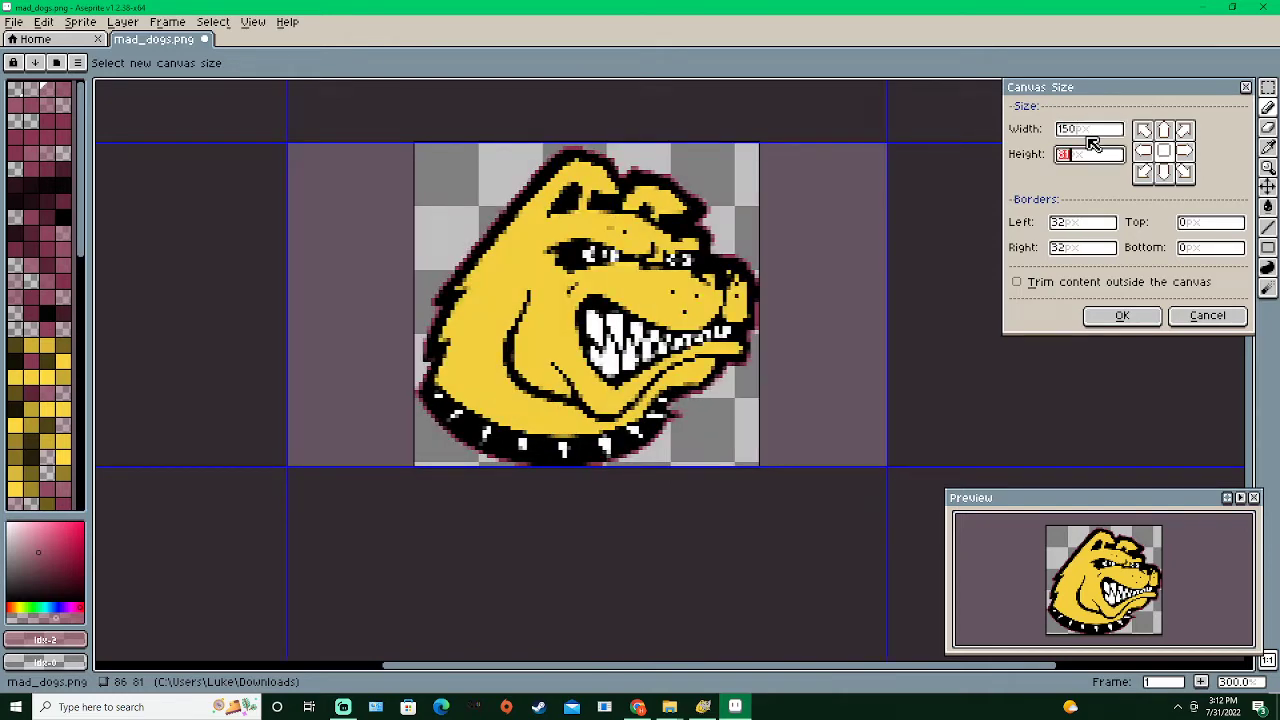
text(85)
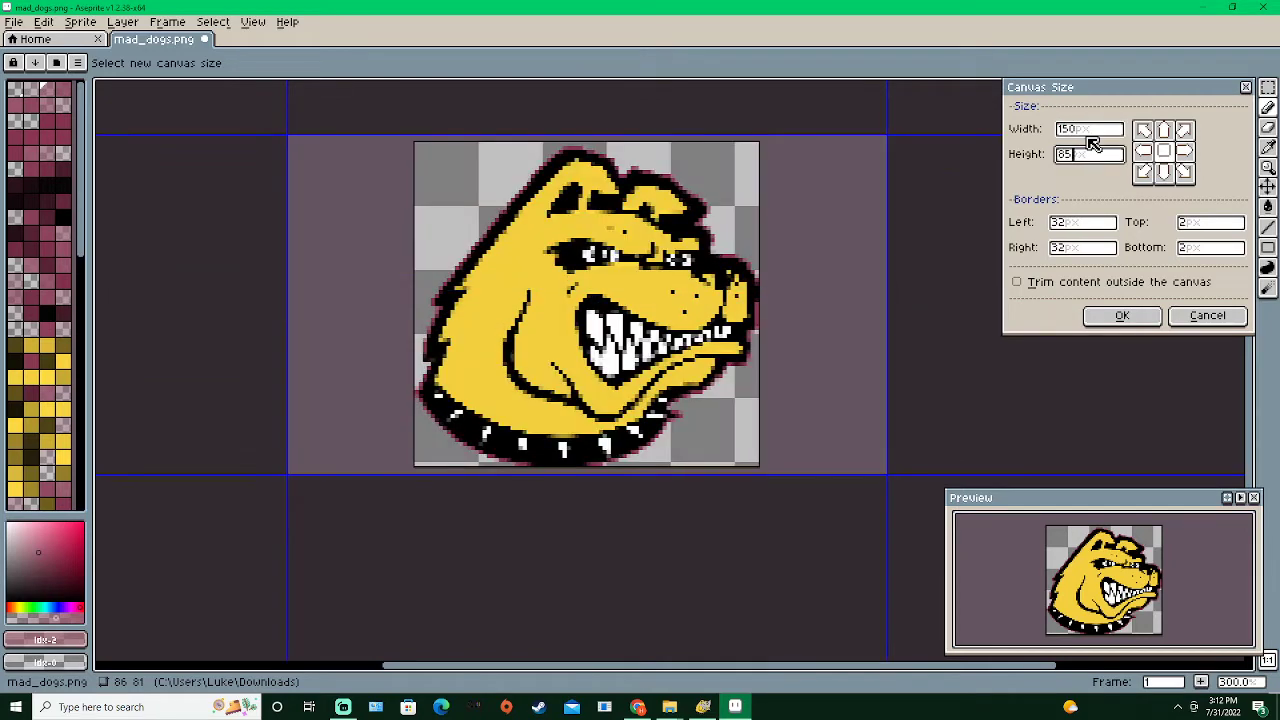
click(1120, 316)
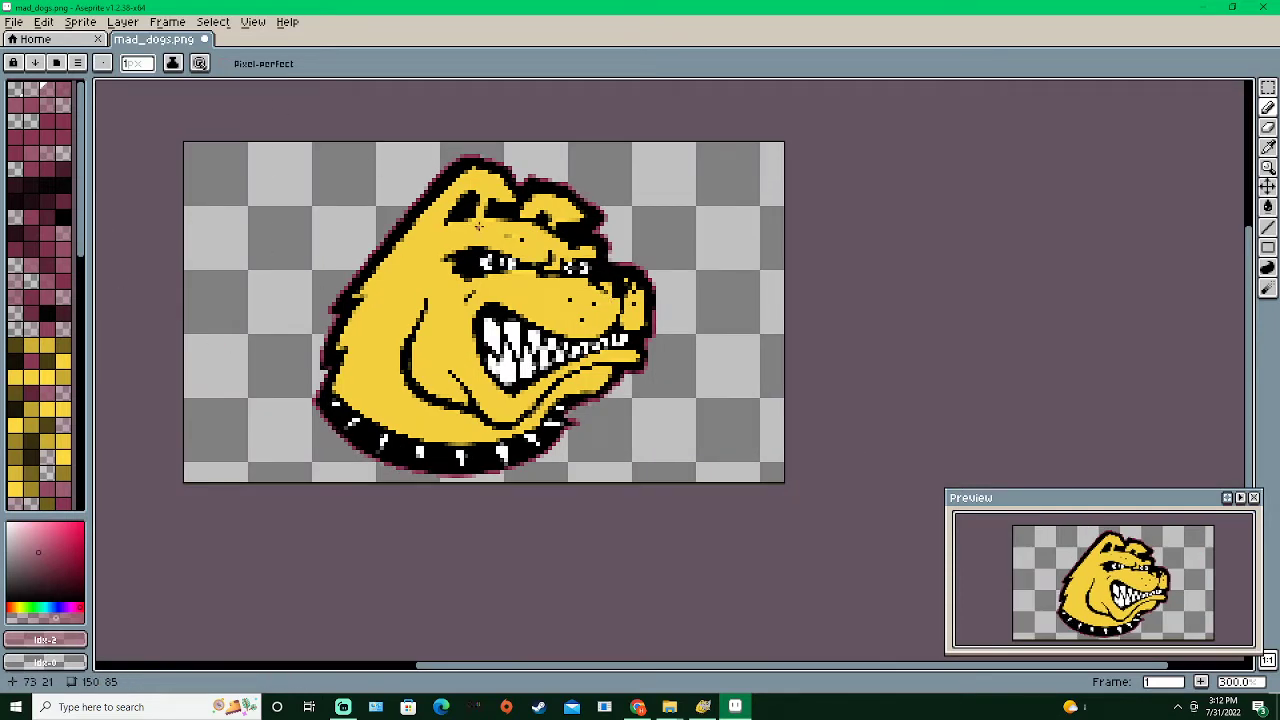
click(1267, 187)
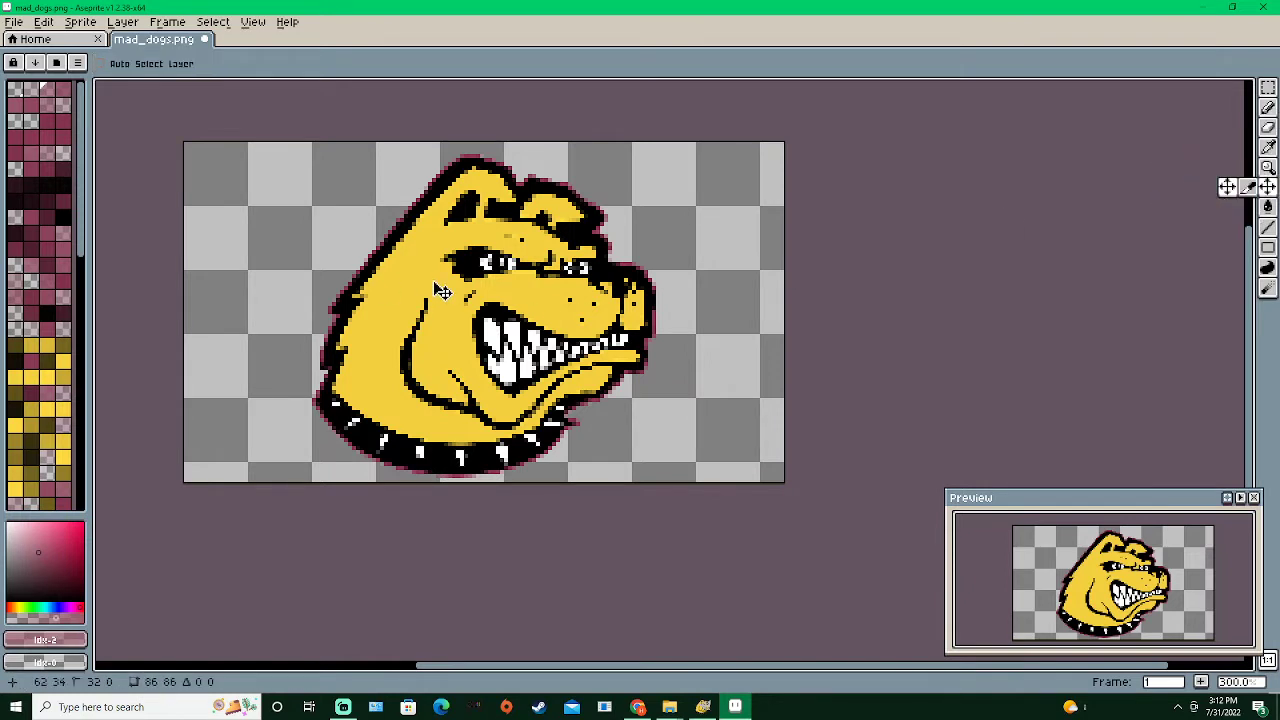
drag(434, 284, 434, 280)
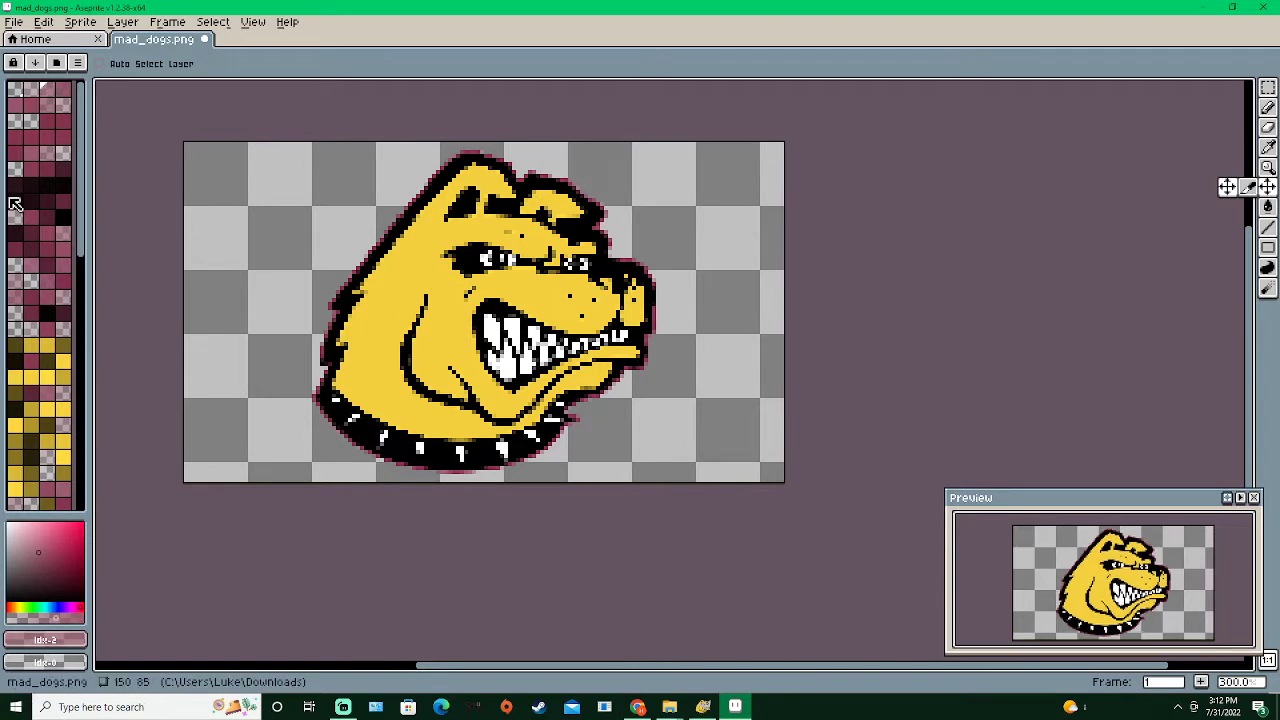
Add two successive outside outlines around the dog logo in the near-white palette colour at index 234
scroll(37, 445, down, 3)
scroll(37, 445, down, 4)
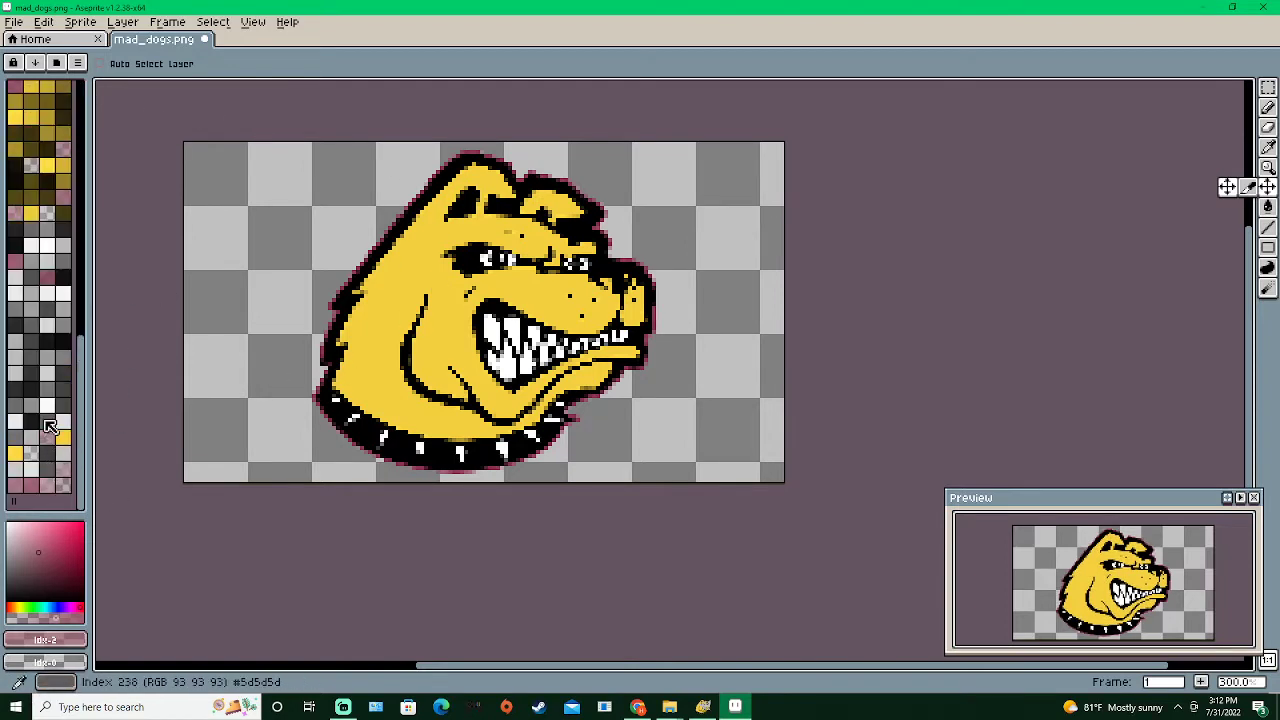
scroll(55, 370, up, 5)
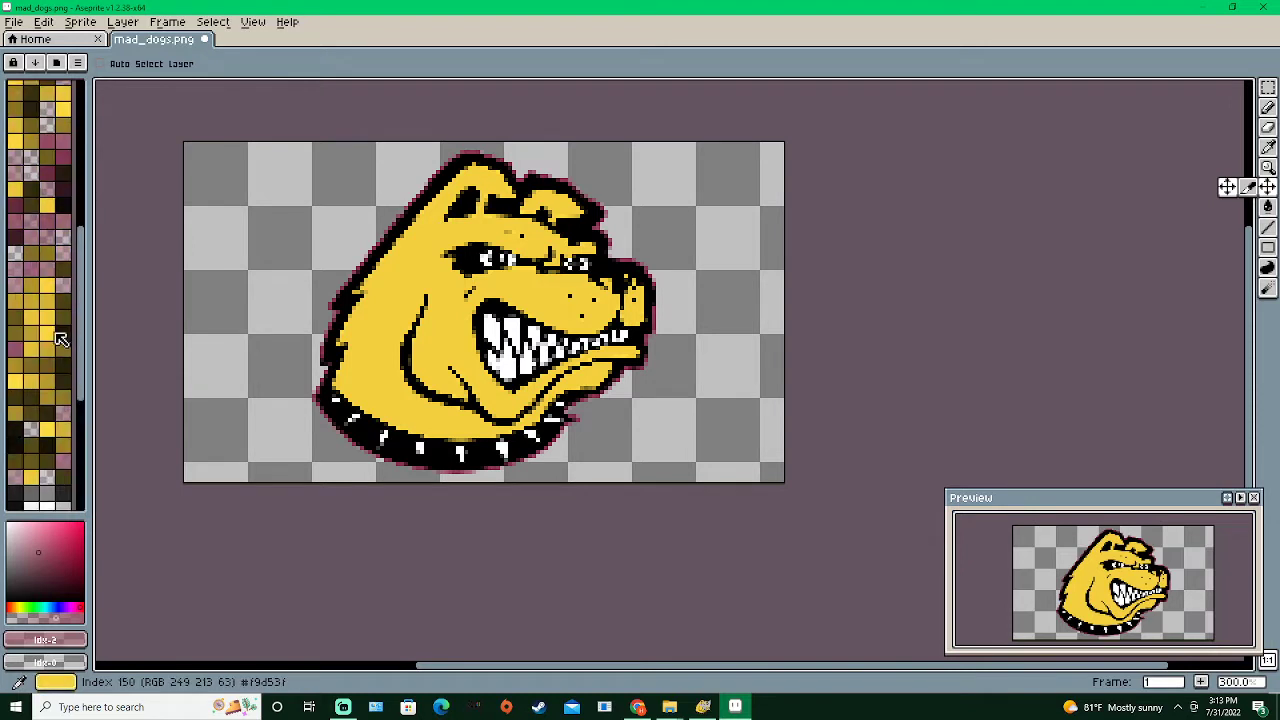
scroll(60, 342, down, 3)
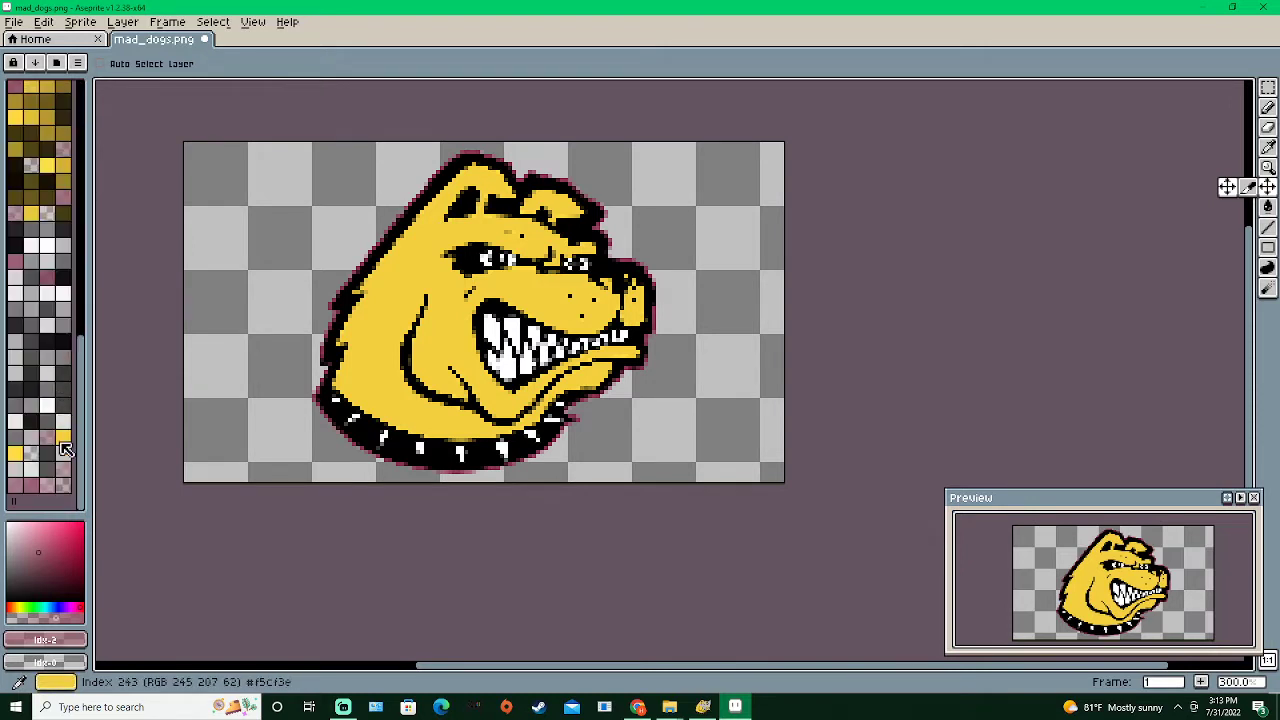
click(48, 408)
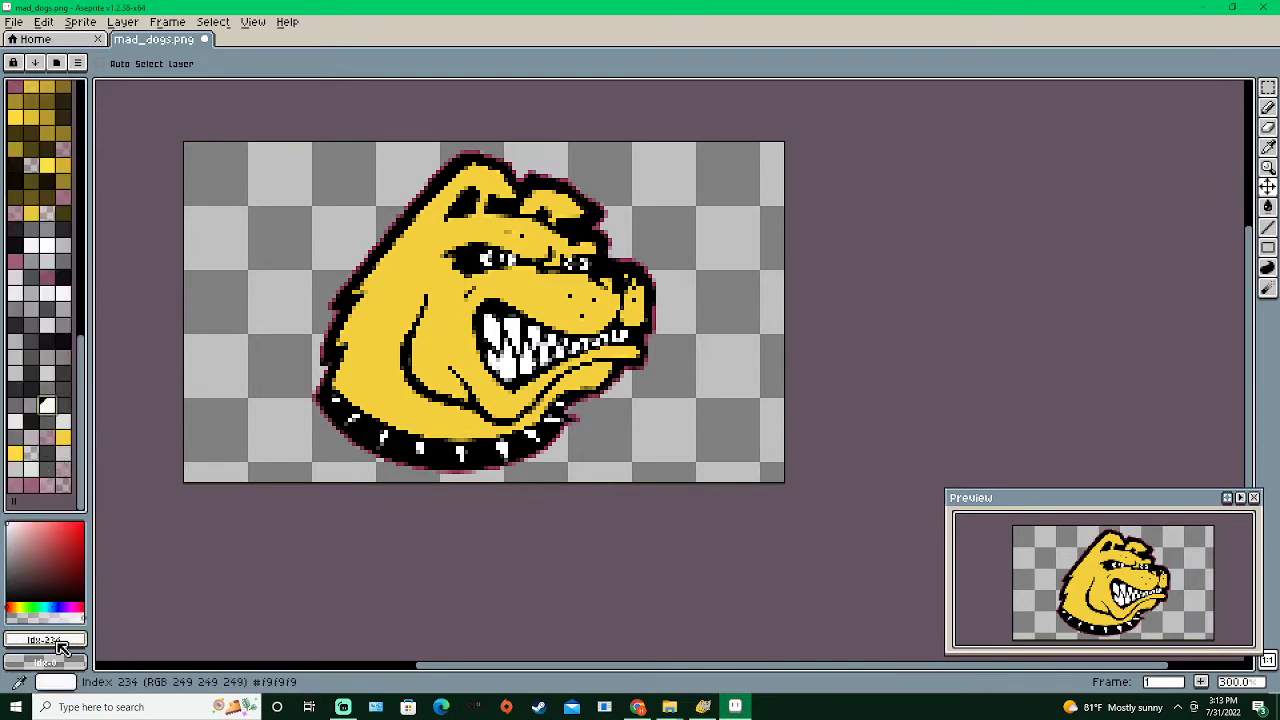
click(44, 639)
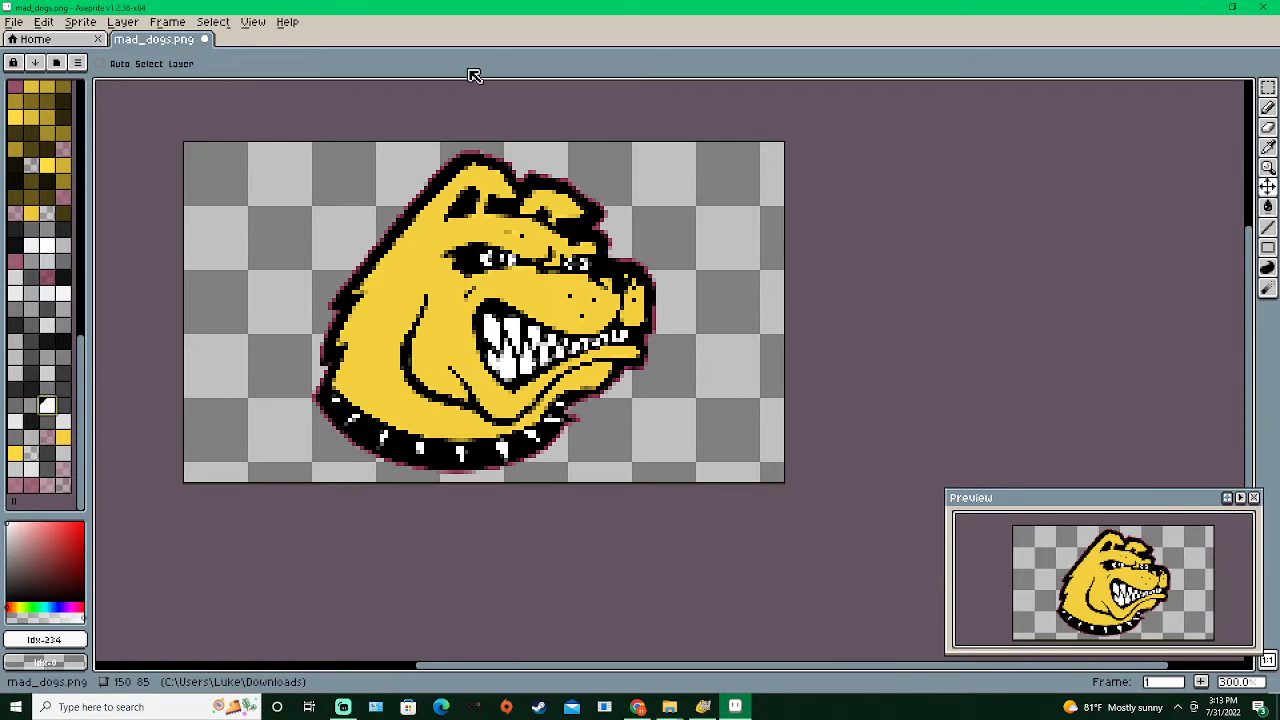
key(shift+o)
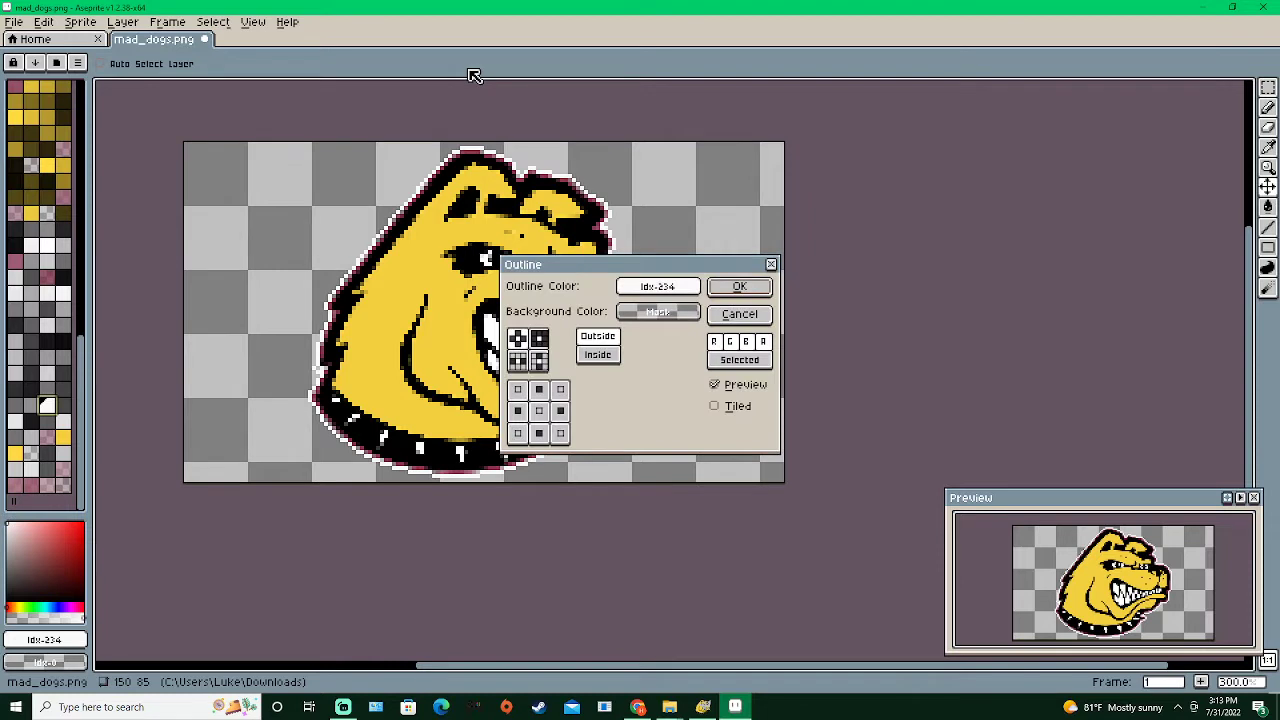
key(Return)
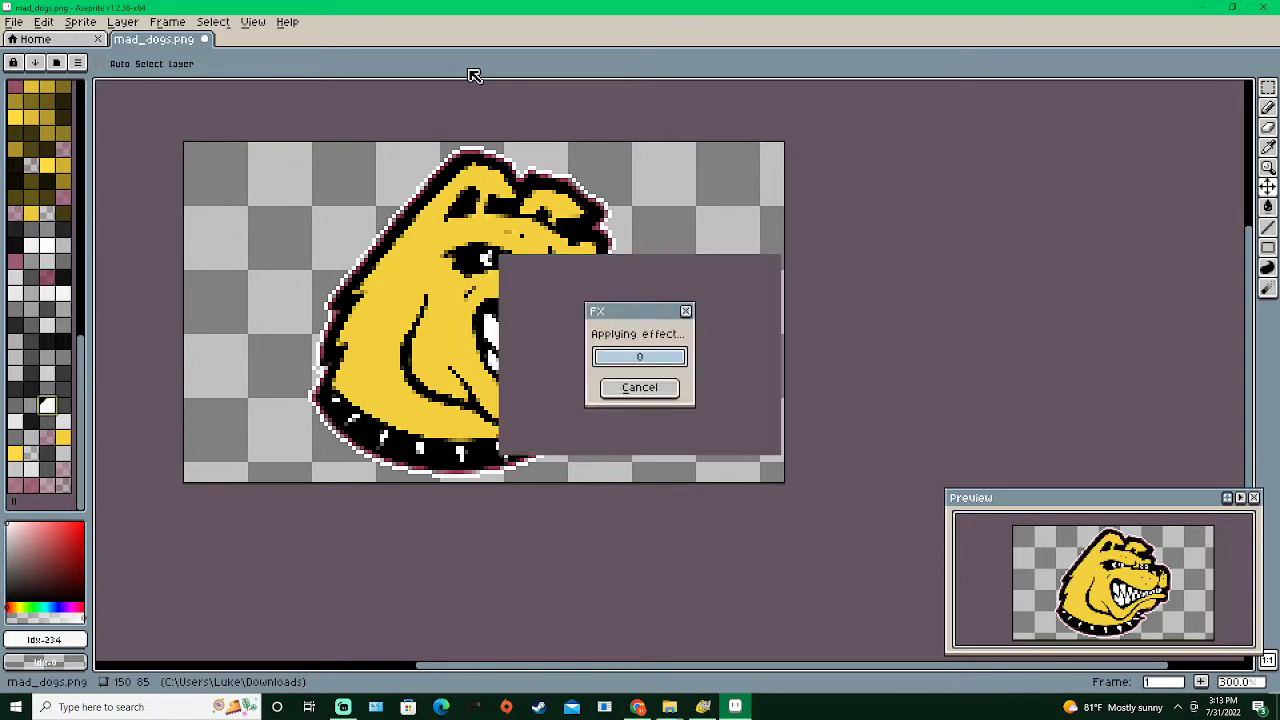
key(shift+o)
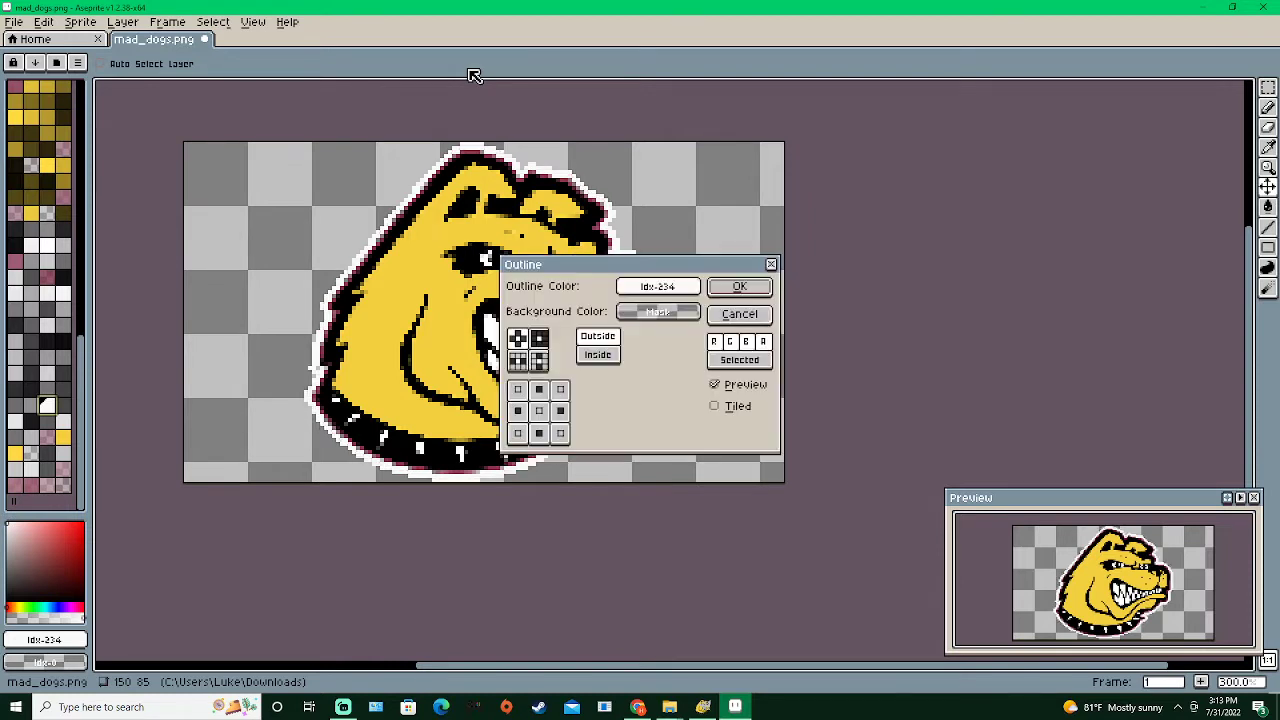
key(Return)
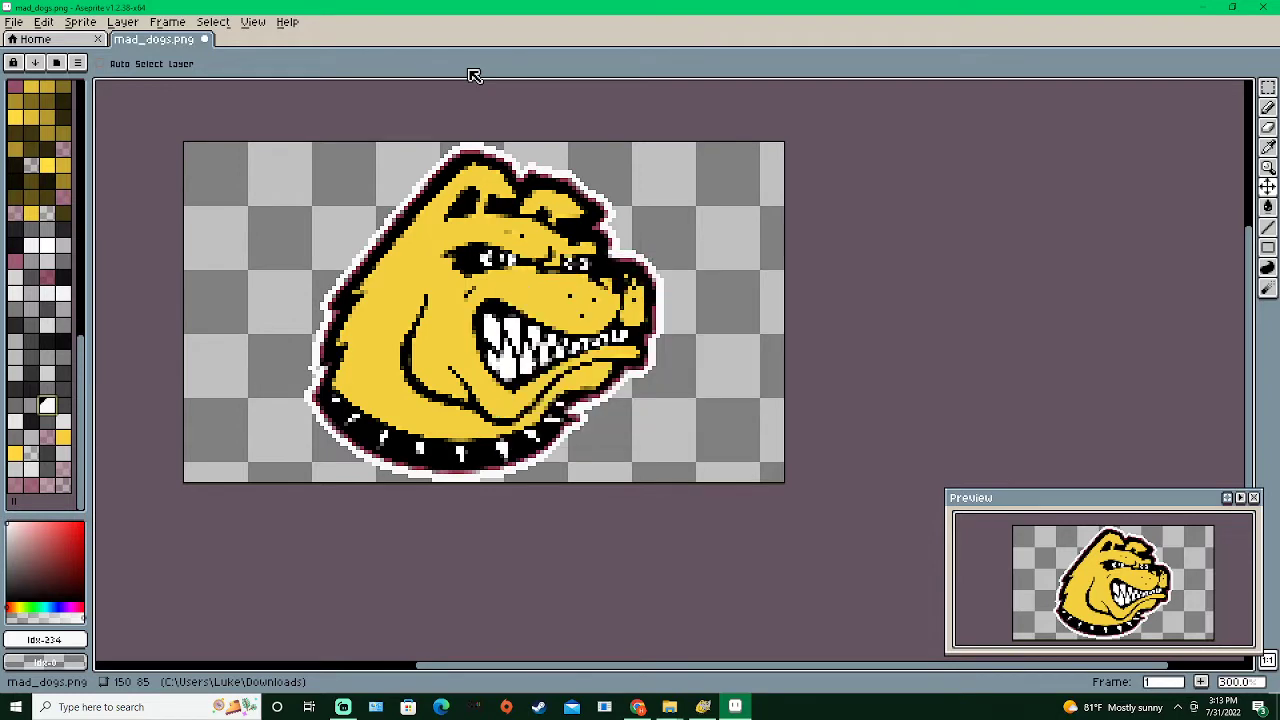
Inspect the outlined logo's edges up close for stray and semi-transparent pixels, particularly along the neck and collar
scroll(320, 398, up, 6)
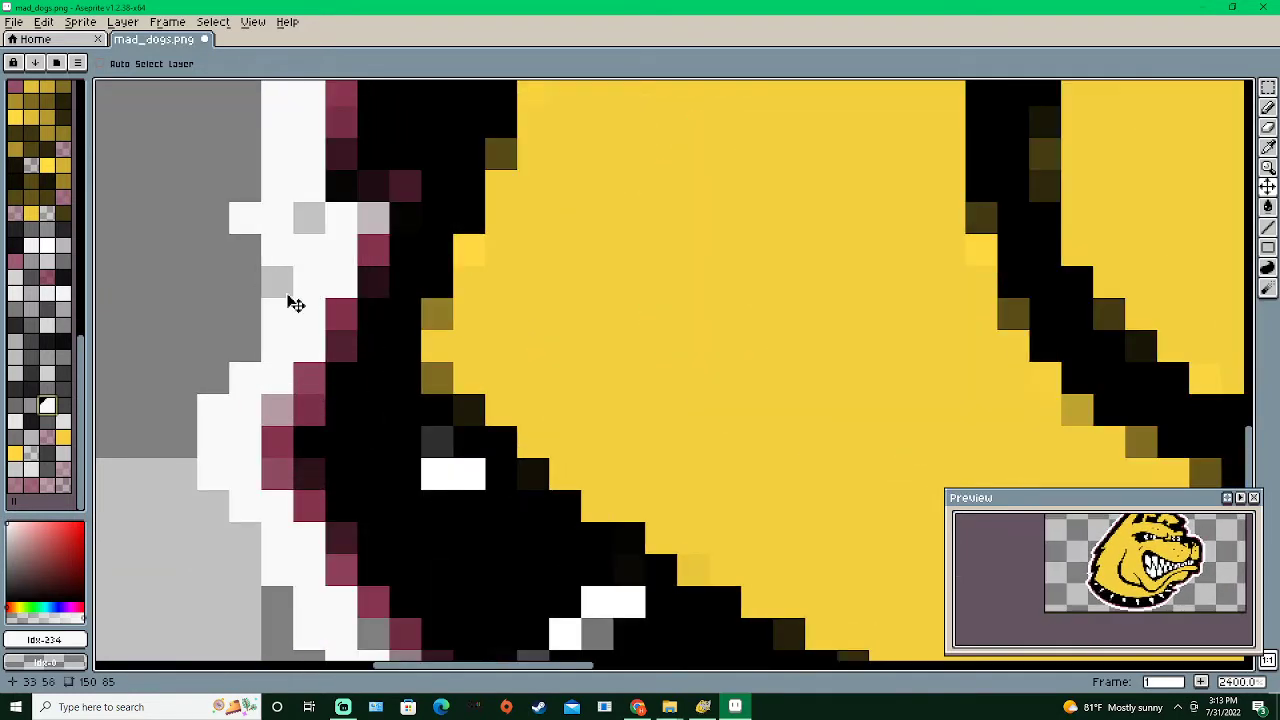
scroll(278, 335, down, 3)
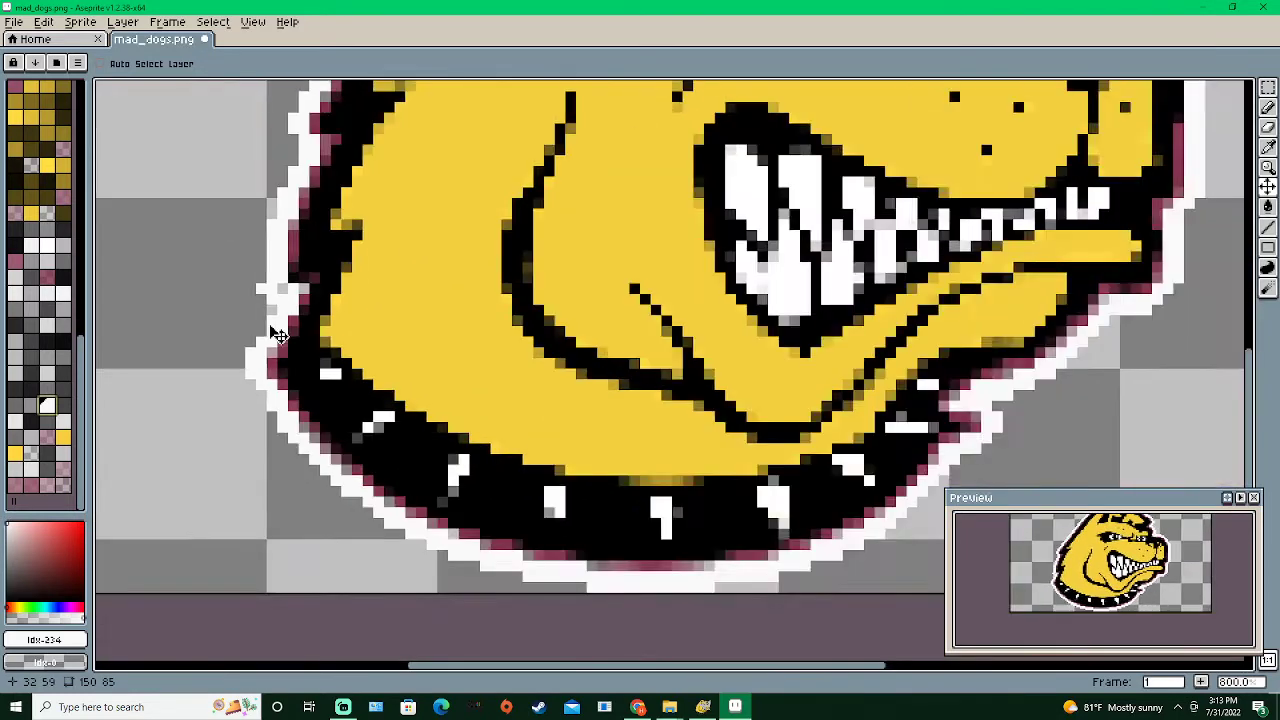
scroll(278, 335, down, 5)
scroll(465, 307, up, 3)
scroll(465, 307, down, 2)
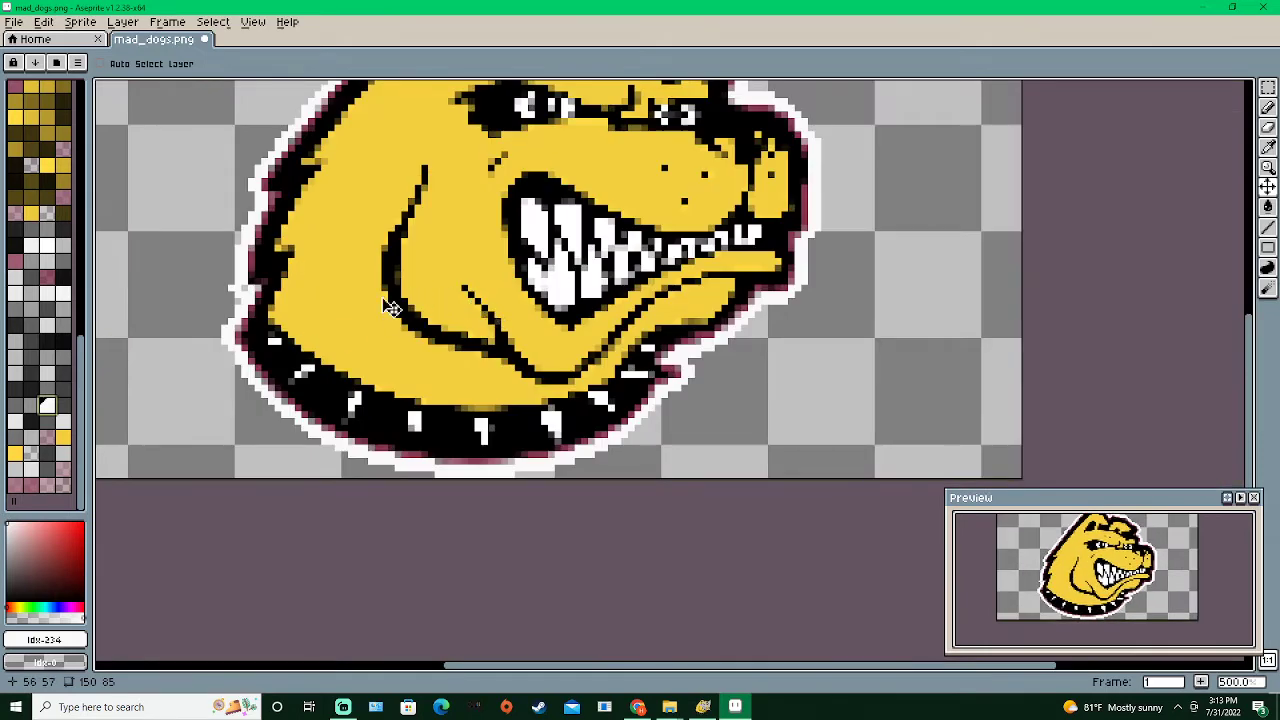
scroll(331, 329, up, 2)
scroll(331, 329, down, 3)
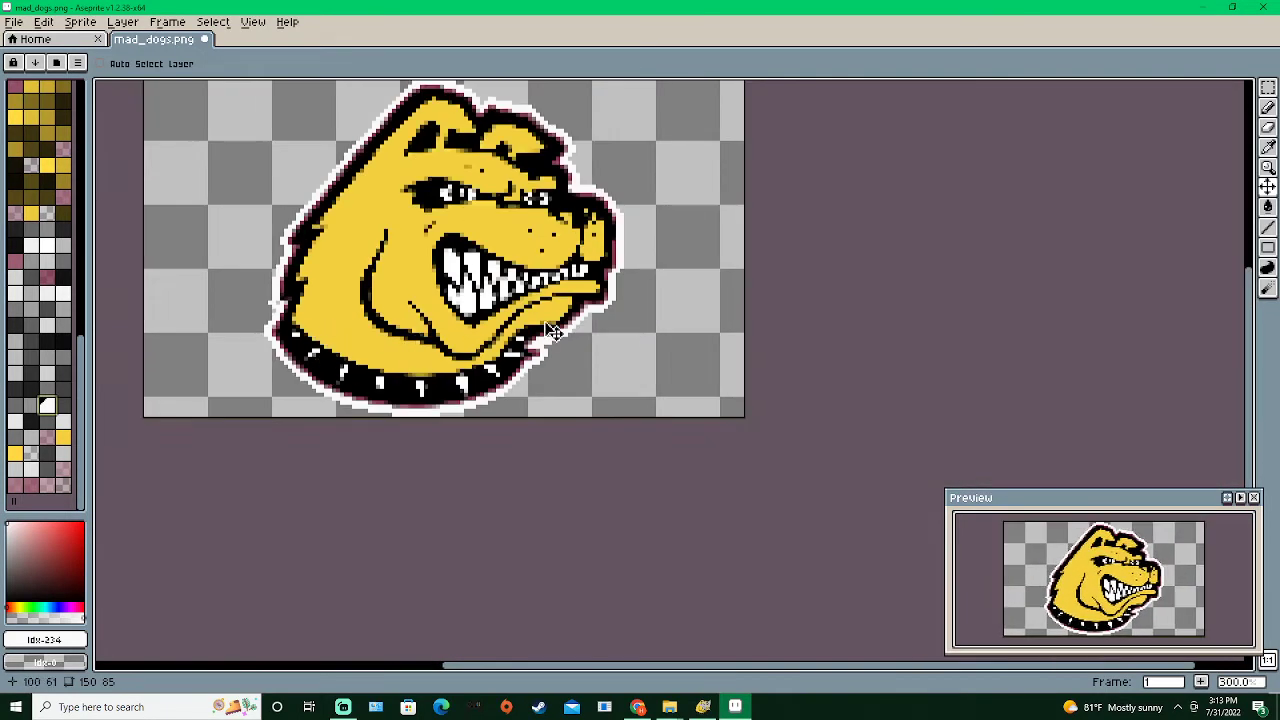
scroll(456, 177, up, 2)
scroll(296, 268, down, 2)
scroll(258, 345, up, 2)
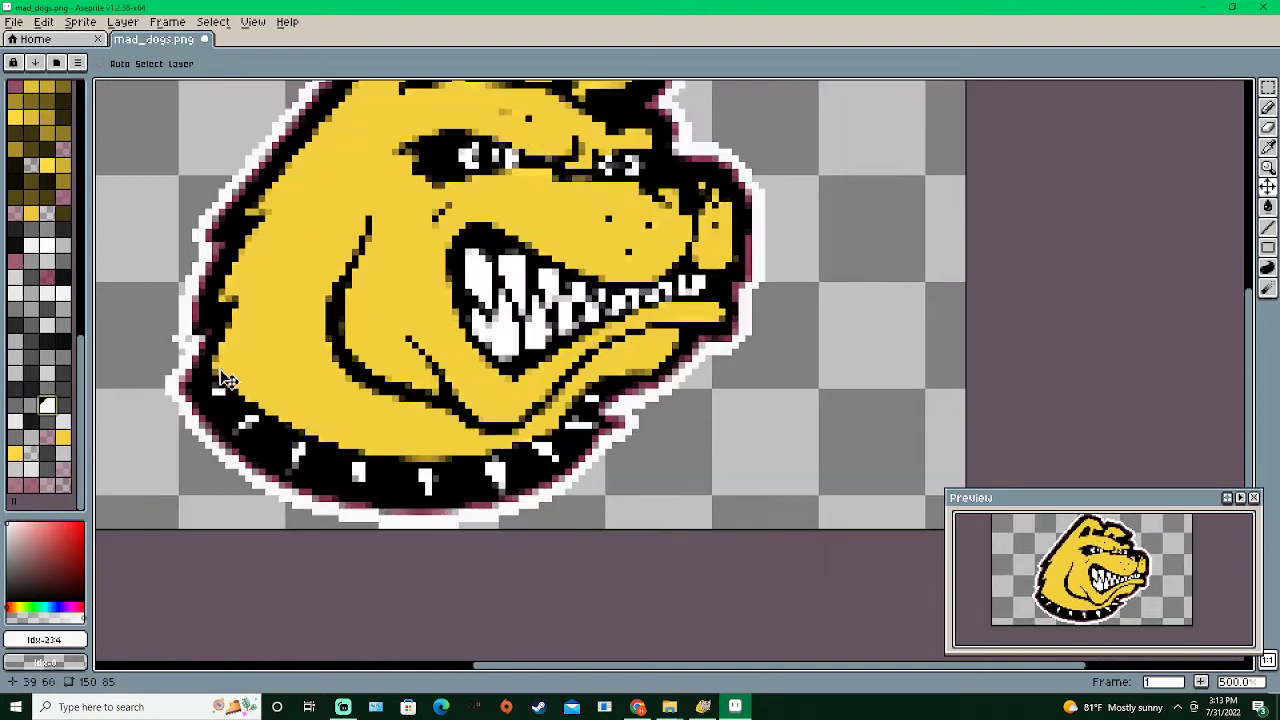
scroll(175, 365, up, 3)
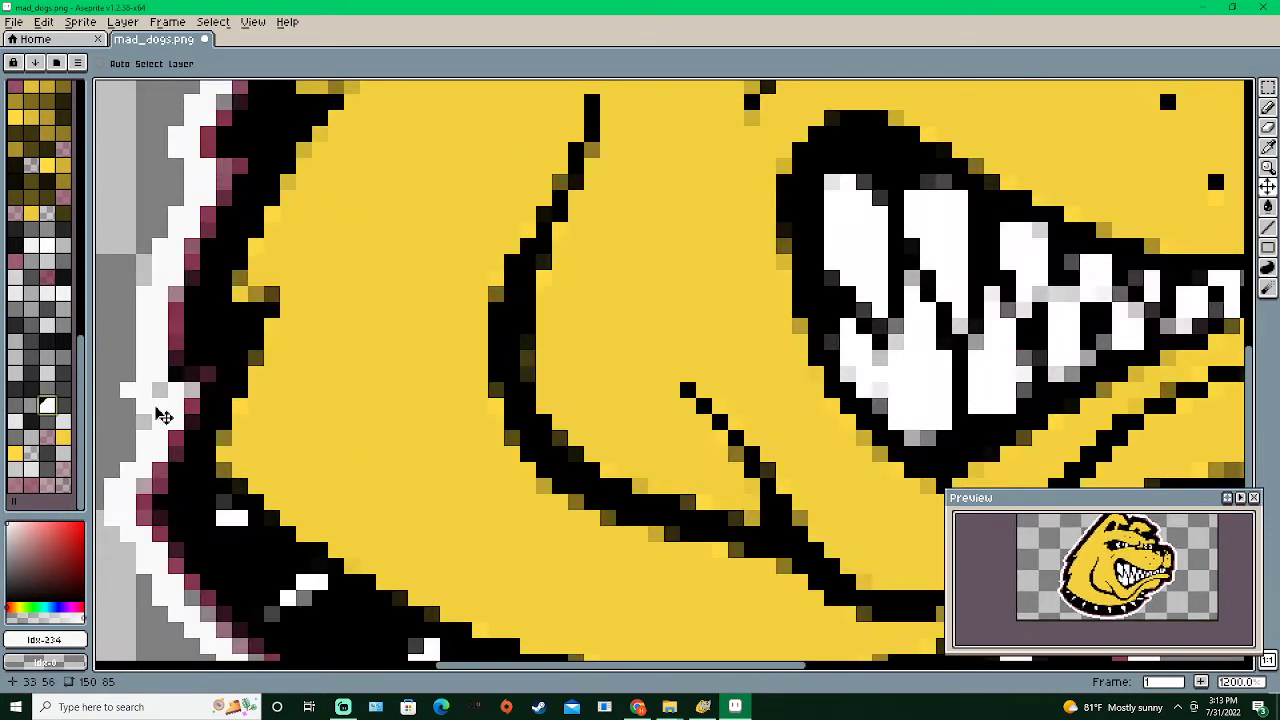
scroll(220, 437, down, 4)
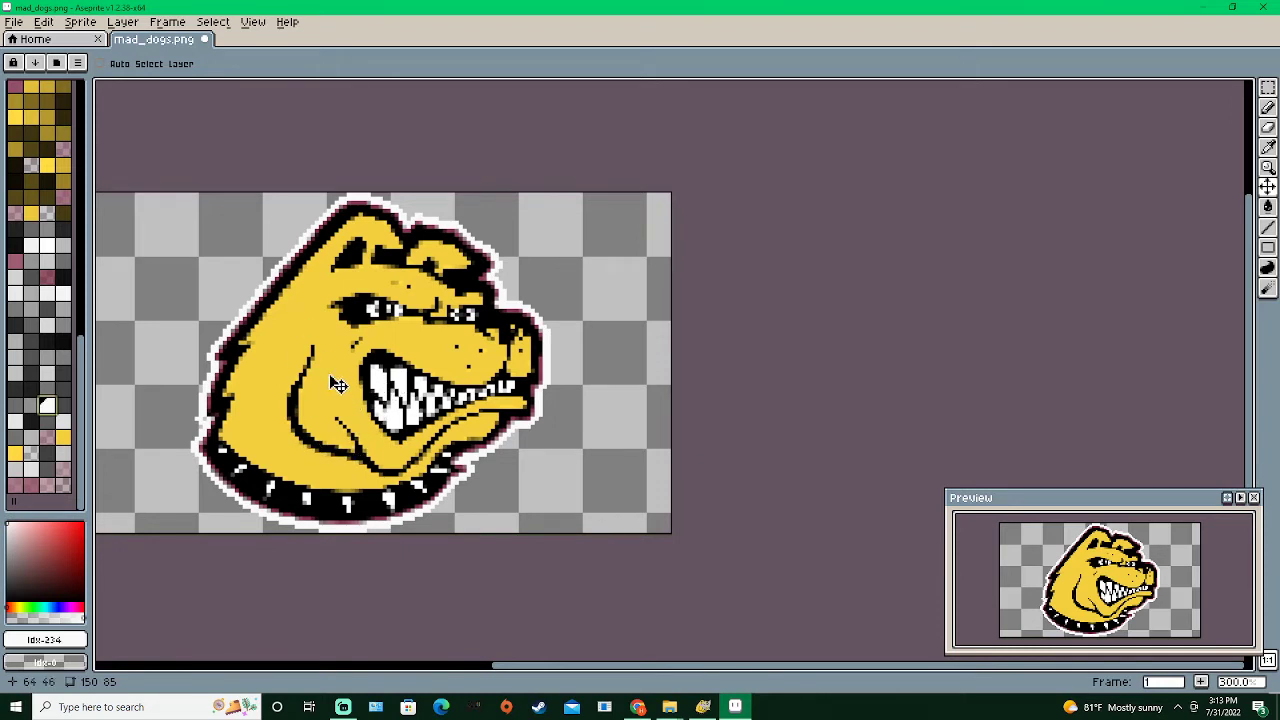
drag(408, 270, 595, 230)
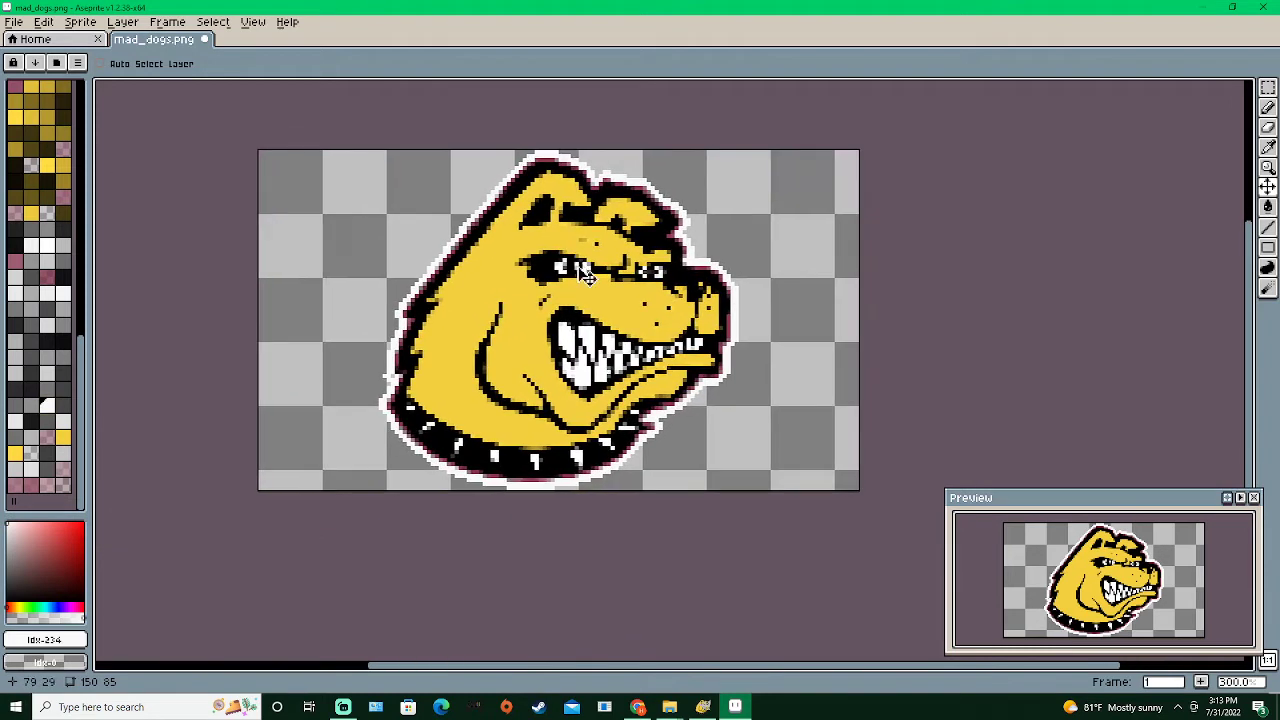
Save the outlined sprite as mad_dogs_dirty in PNG format in the Downloads folder
click(14, 22)
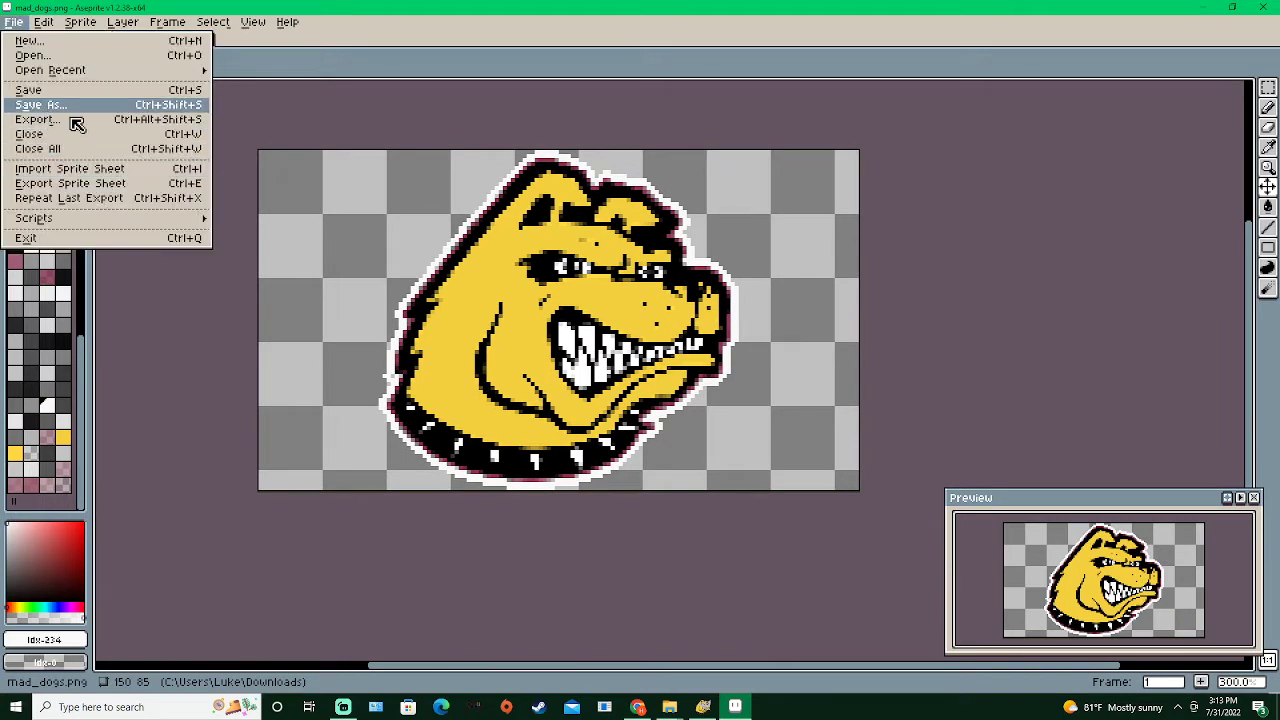
text(ma)
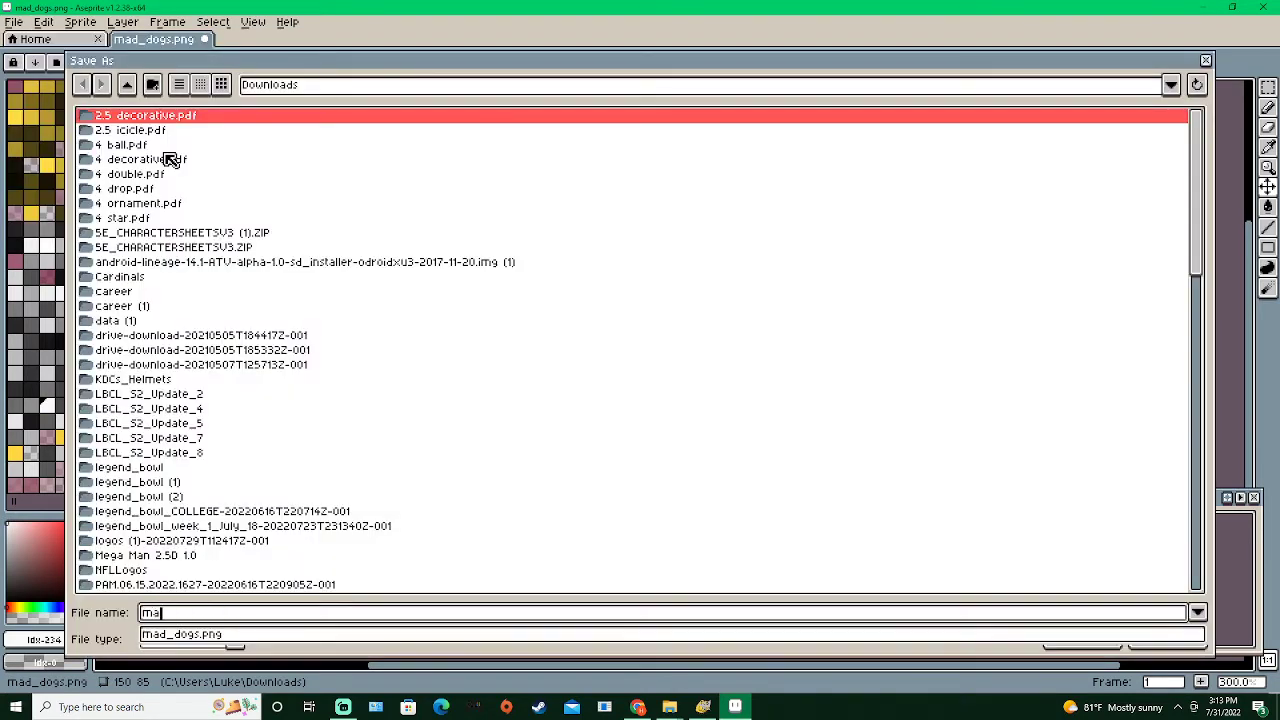
text(d_dogs_)
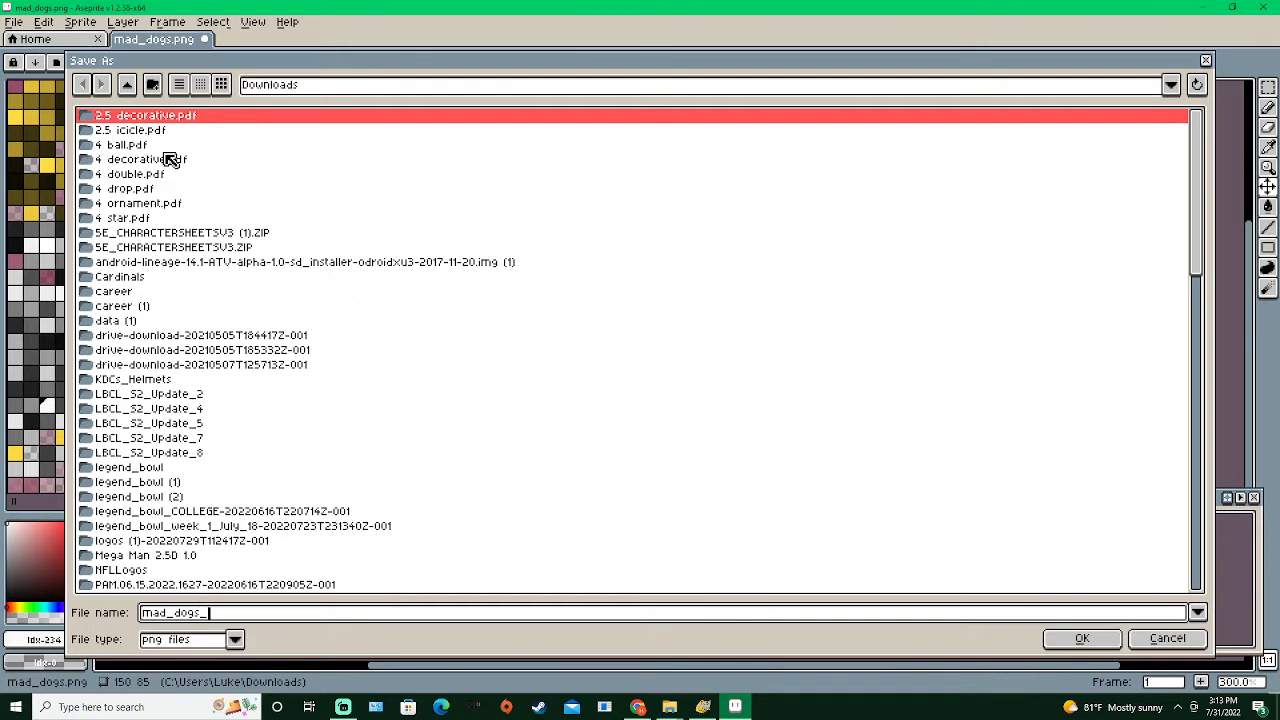
text(unclean)
key(BackSpace)
key(BackSpace)
key(BackSpace)
key(BackSpace)
key(BackSpace)
key(BackSpace)
key(BackSpace)
text(dirty)
key(Return)
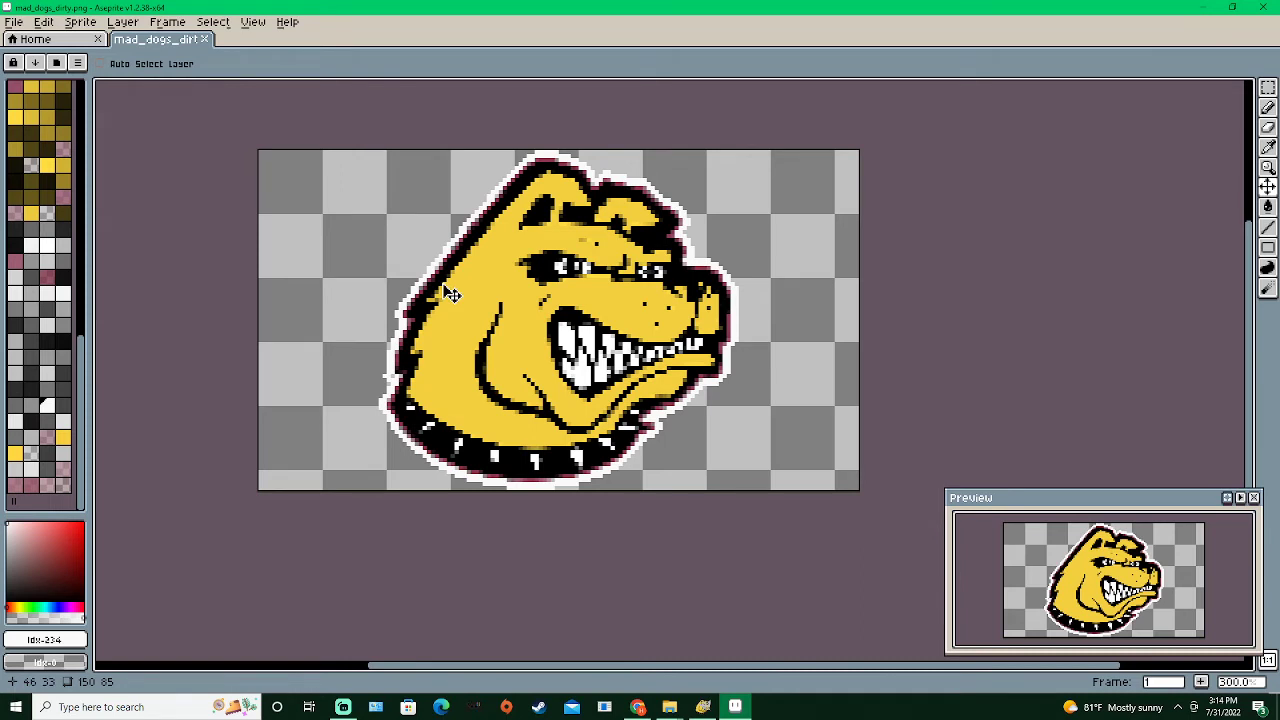
Close the saved sprite, reopen mad_dogs_dirty.png from the Downloads folder in Aseprite to examine its palette, and close it again
click(205, 41)
click(703, 707)
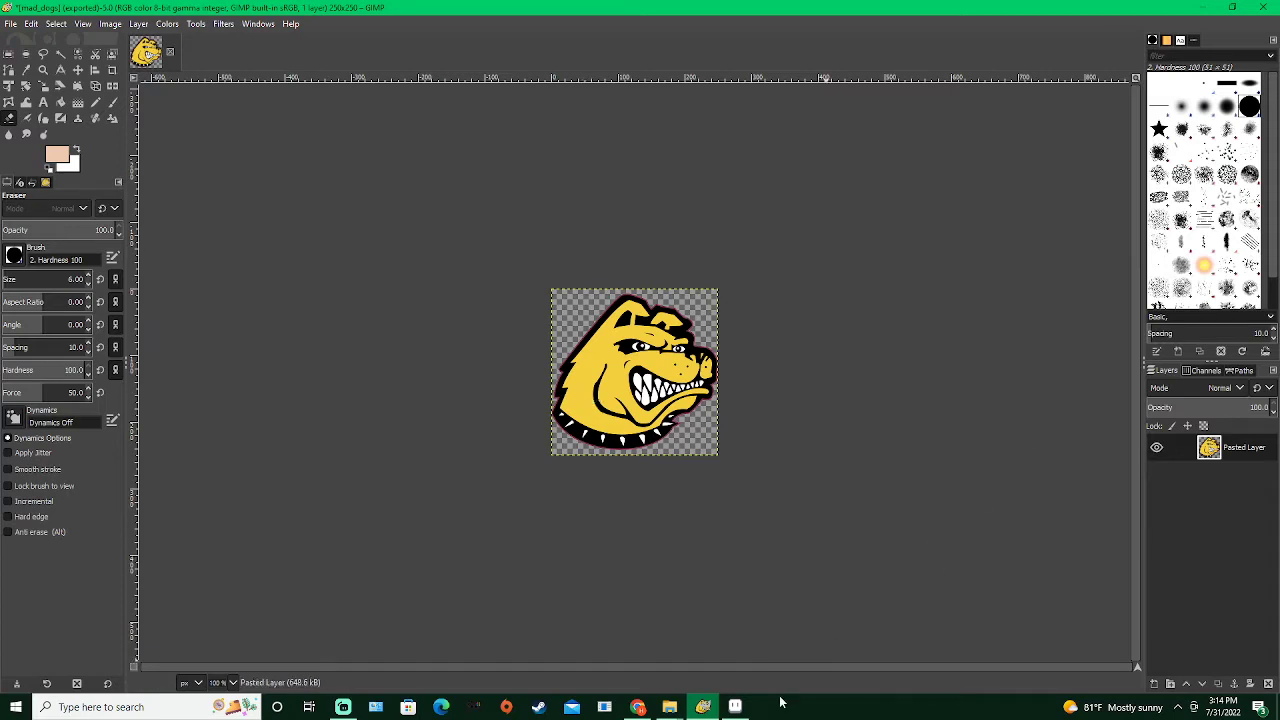
click(735, 707)
mouse_move(669, 707)
click(748, 650)
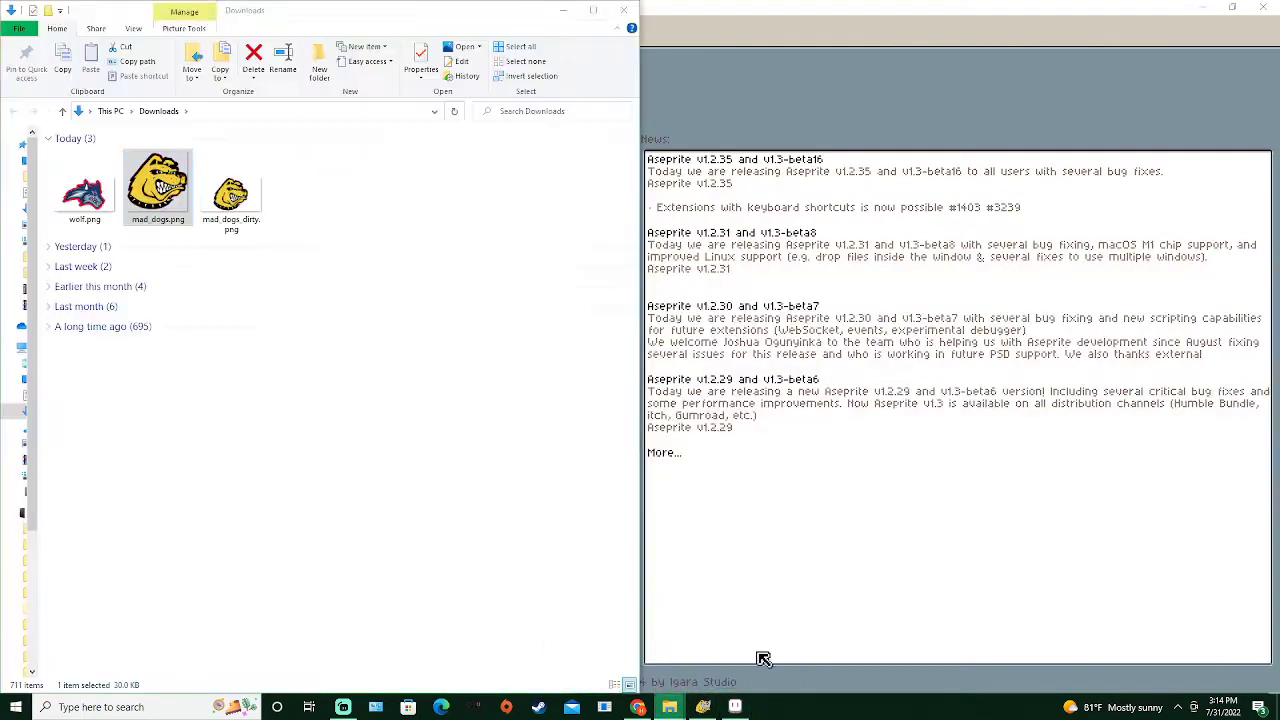
click(238, 205)
drag(918, 385, 920, 384)
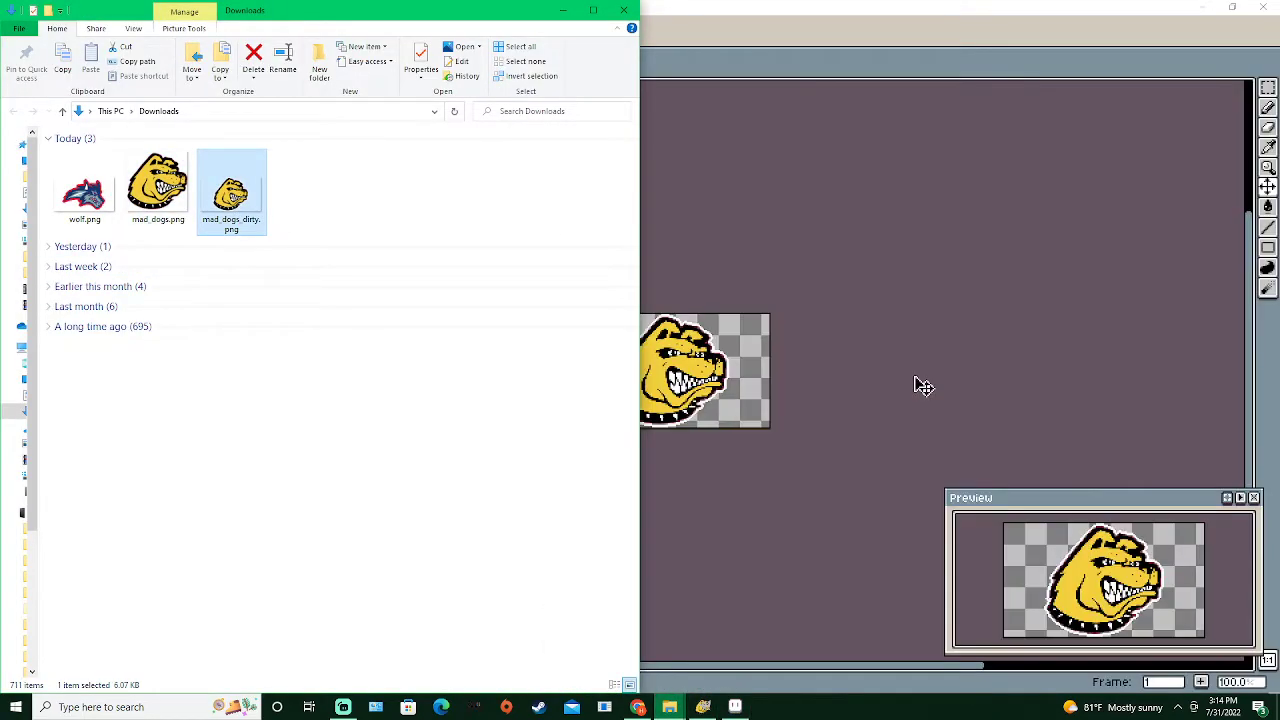
click(729, 46)
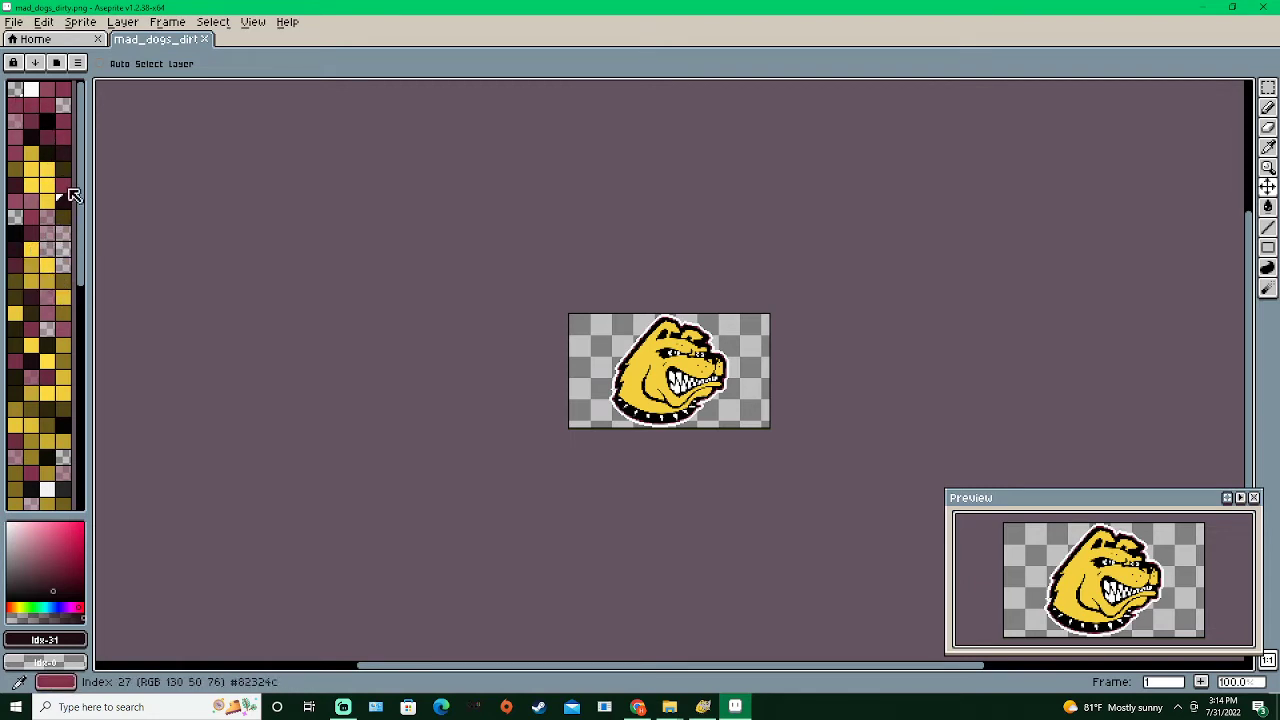
click(204, 41)
Switch to GIMP and convert the logo to indexed colours with an optimum palette of at most 4 colours and no dithering
click(703, 707)
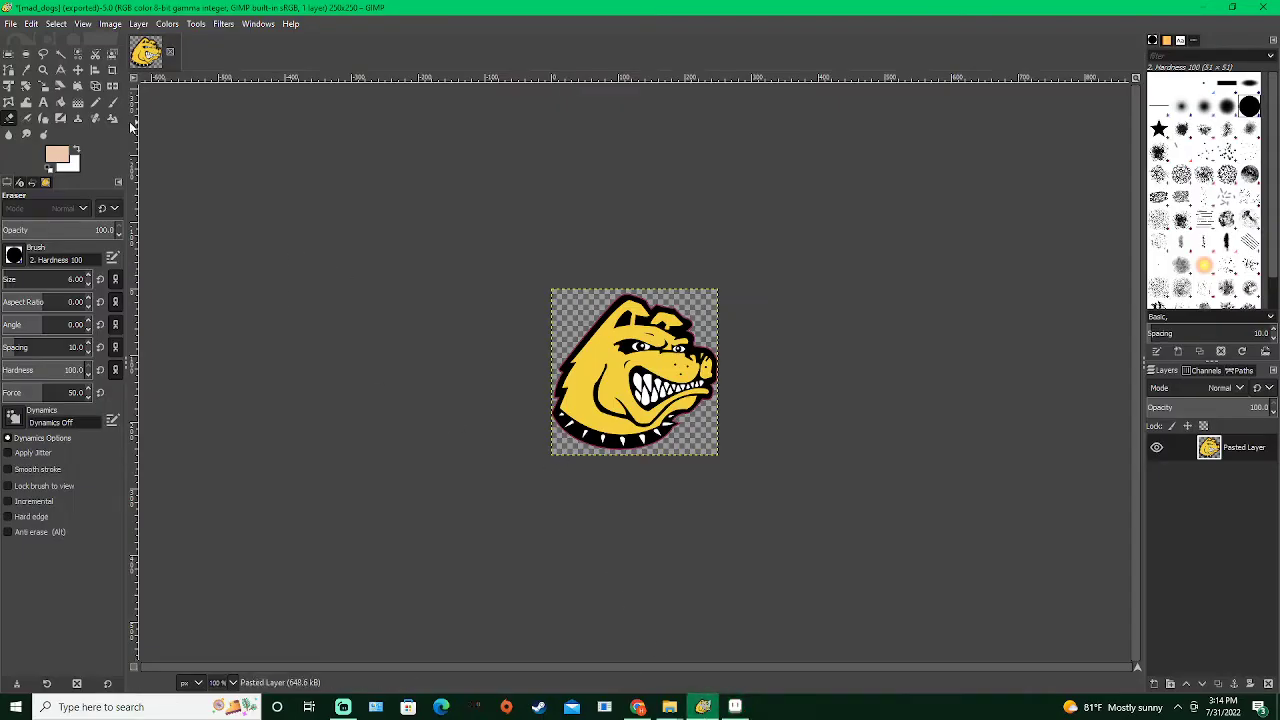
click(138, 24)
mouse_move(110, 24)
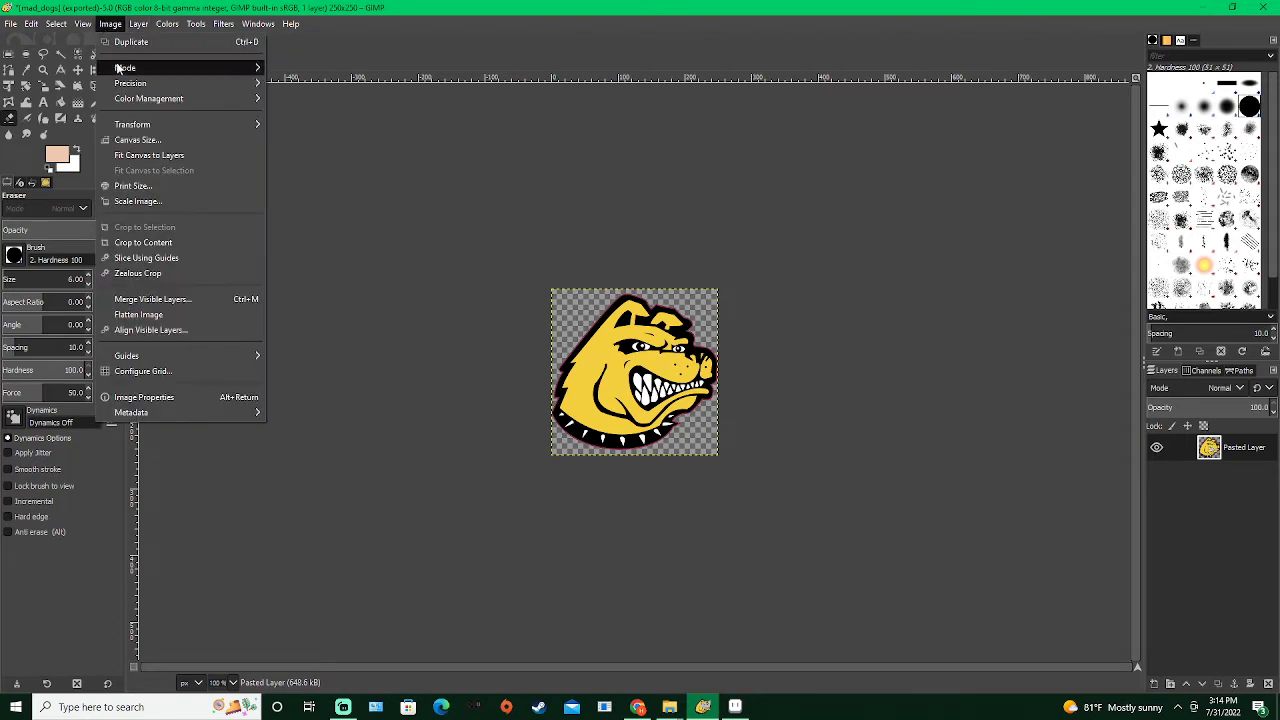
mouse_move(119, 68)
click(296, 99)
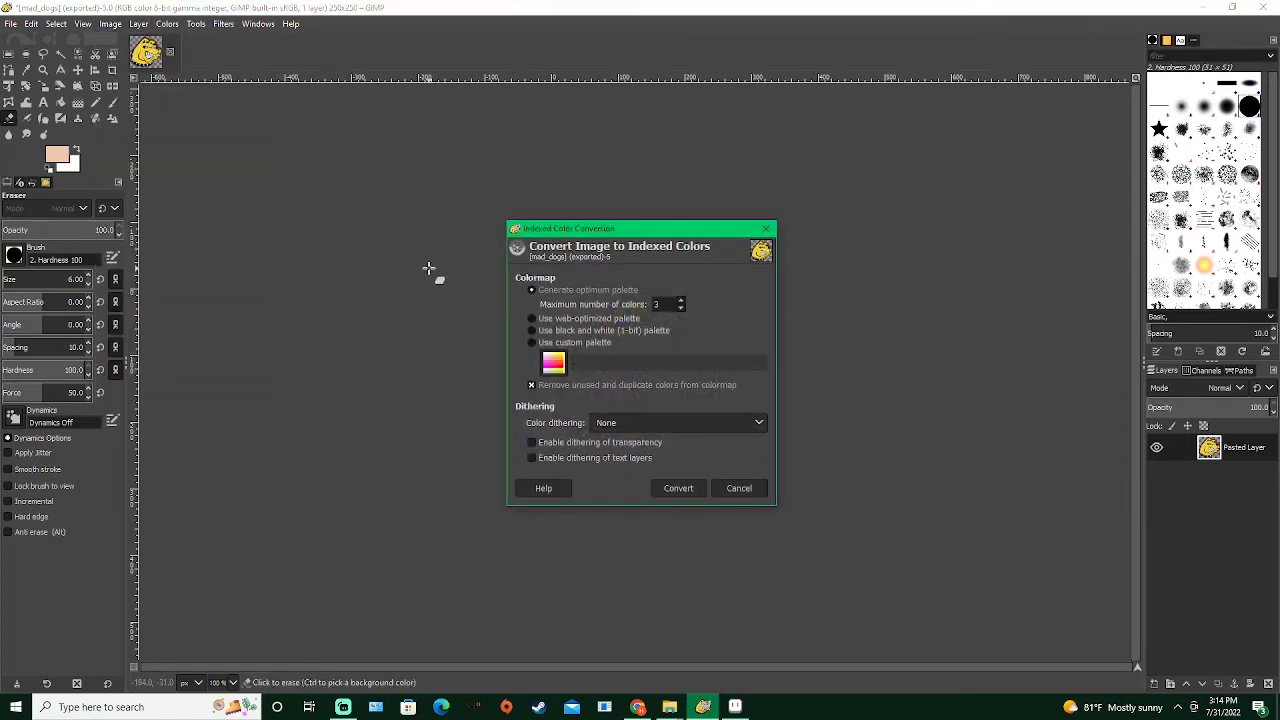
drag(628, 228, 913, 174)
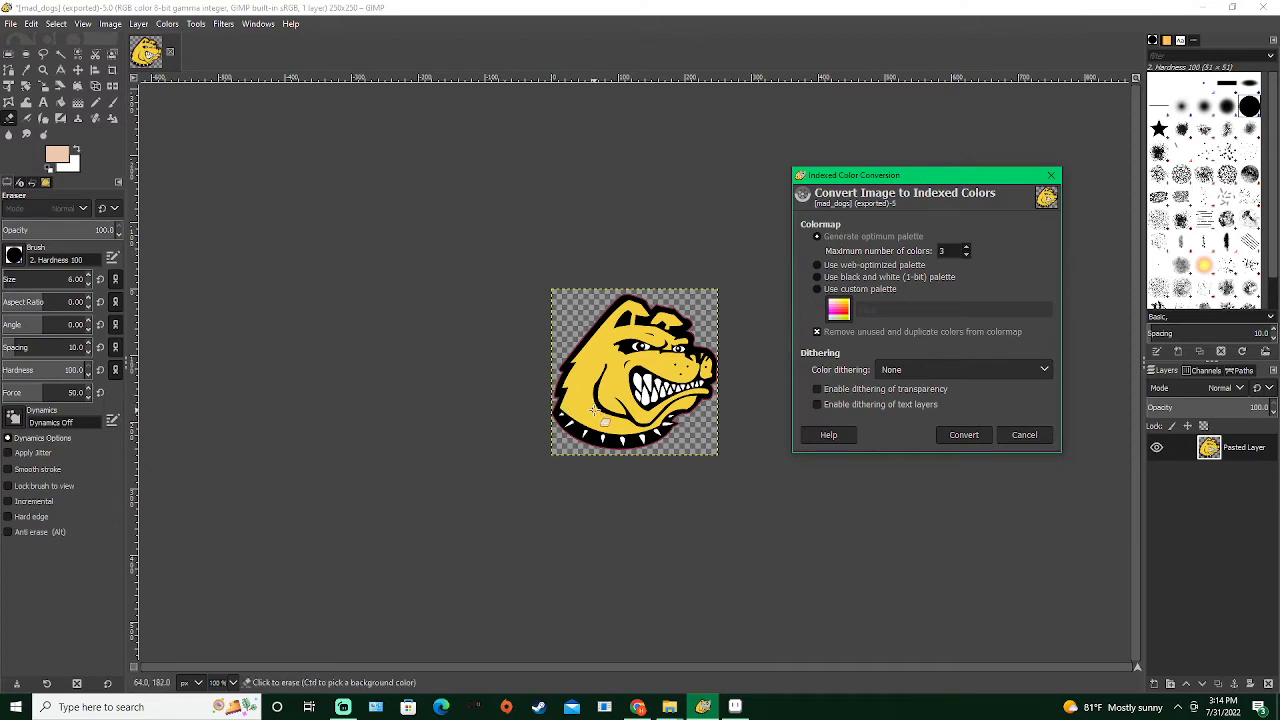
scroll(594, 410, up, 4)
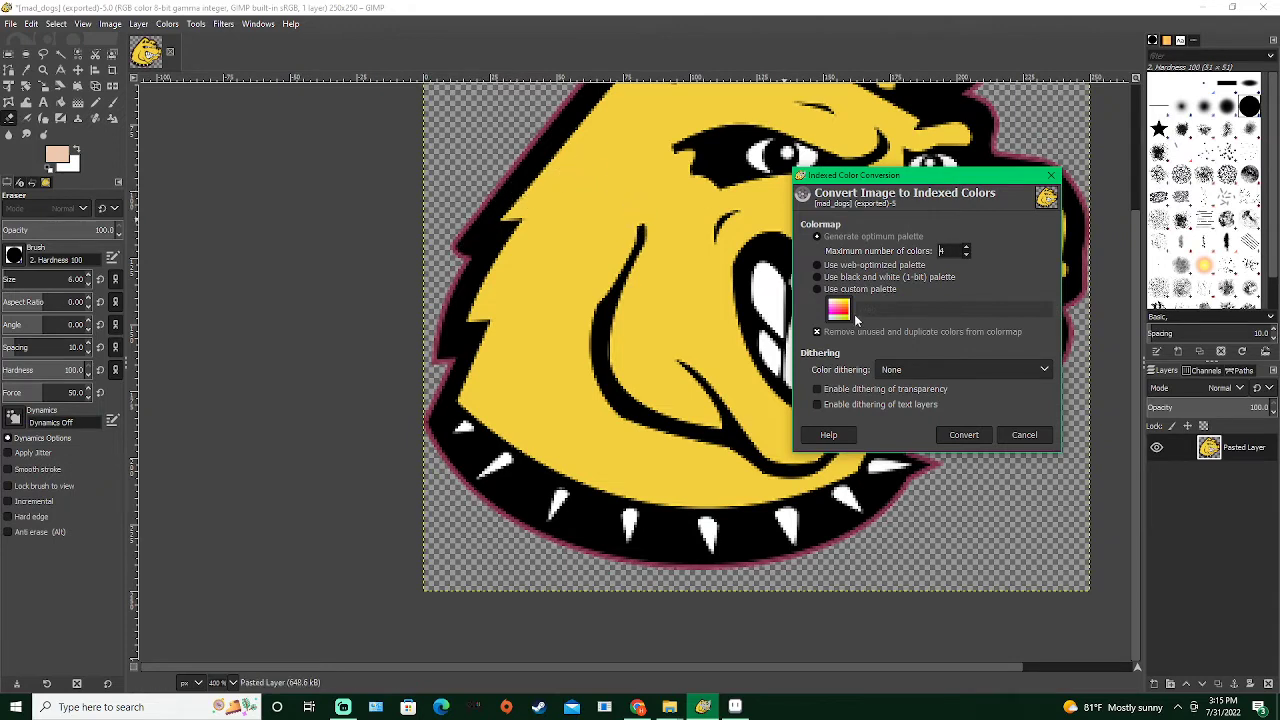
click(964, 436)
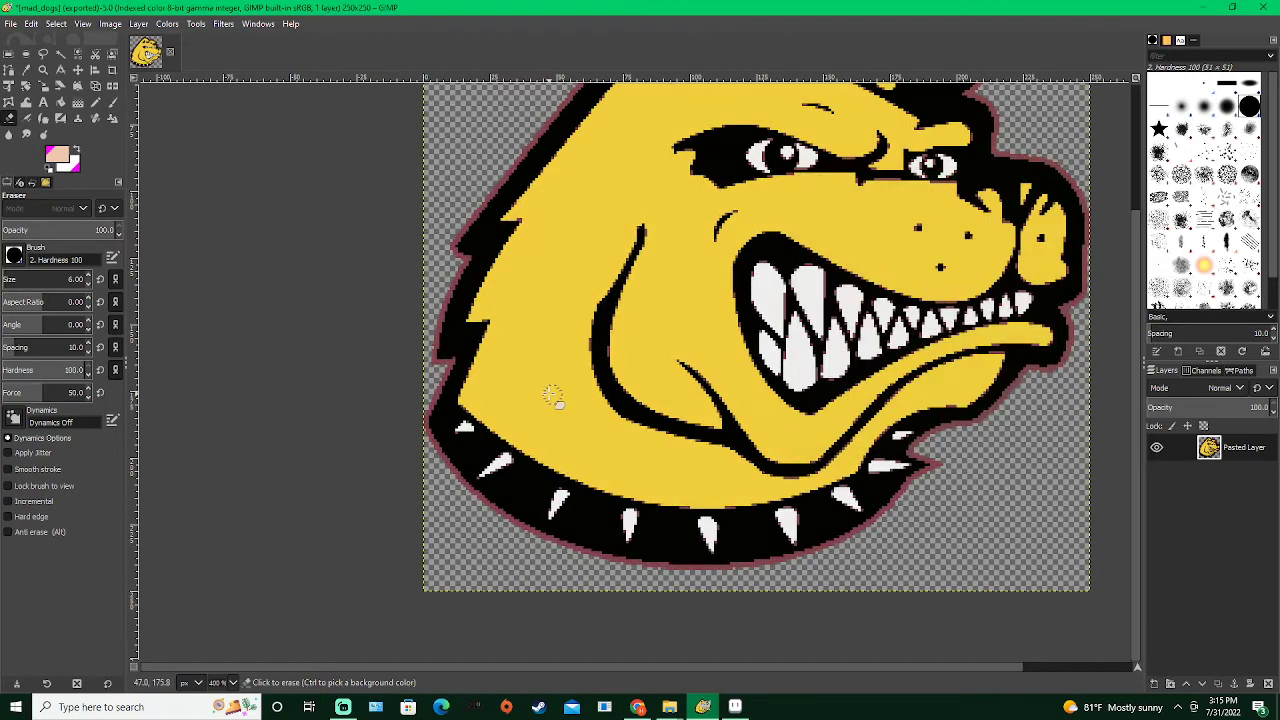
Remove the reddish-brown fringe around the logo's outer black outline using Fuzzy Select
scroll(569, 394, up, 3)
scroll(570, 388, down, 1)
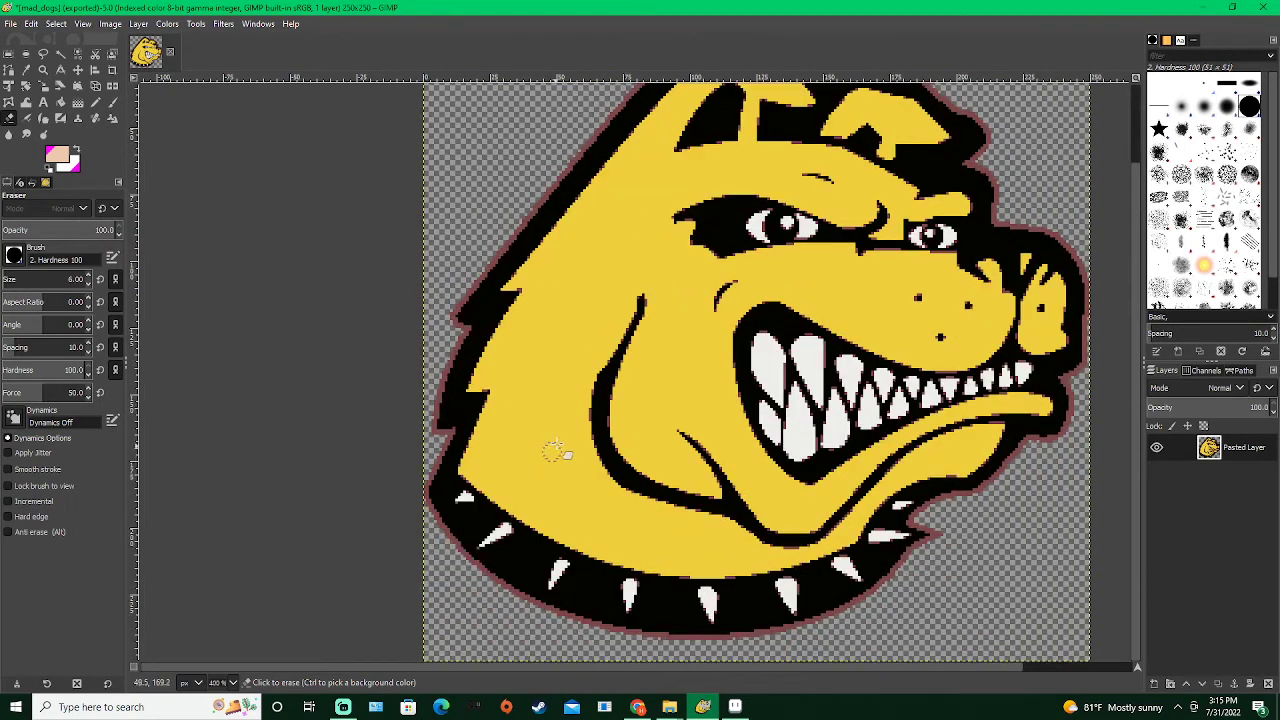
drag(556, 312, 455, 431)
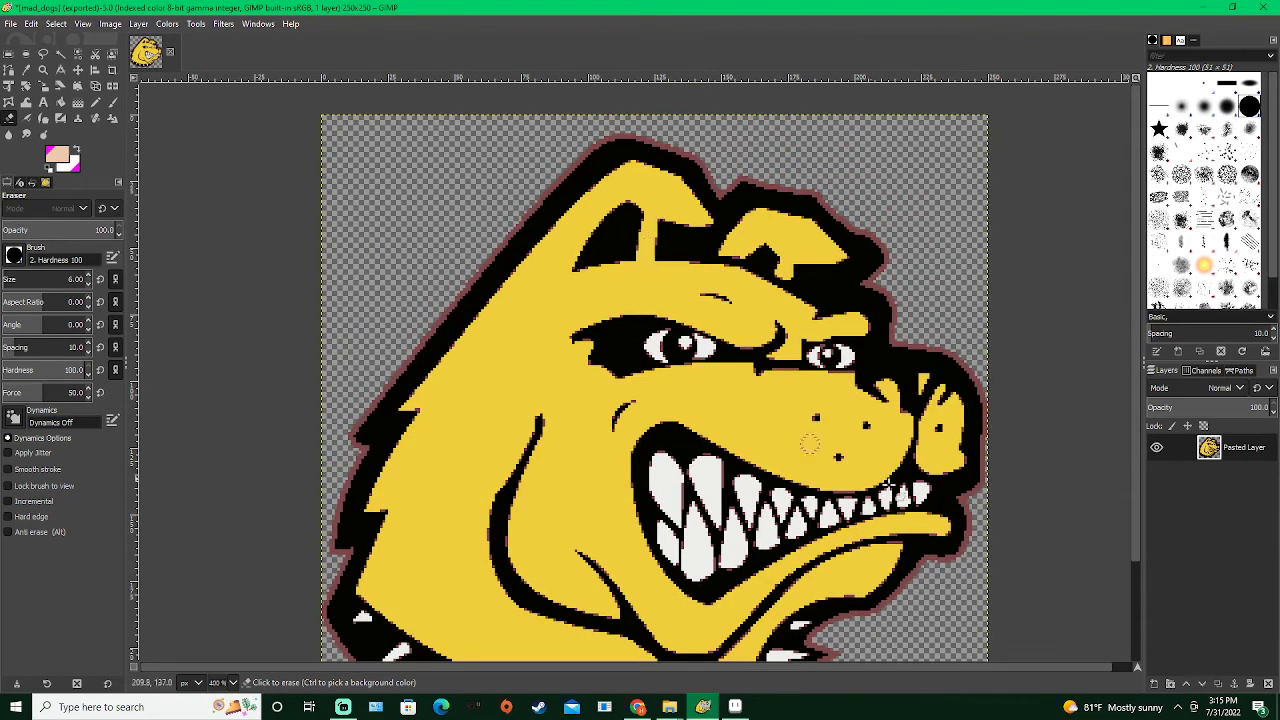
scroll(900, 494, down, 3)
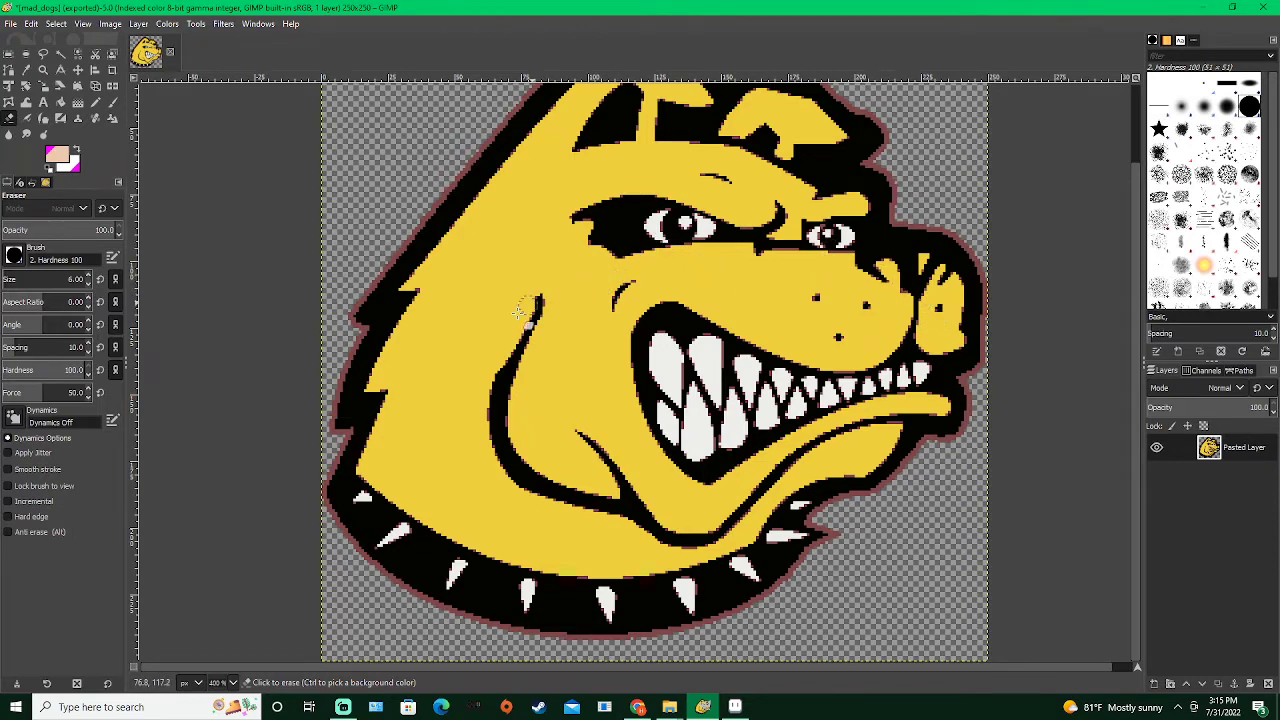
click(80, 55)
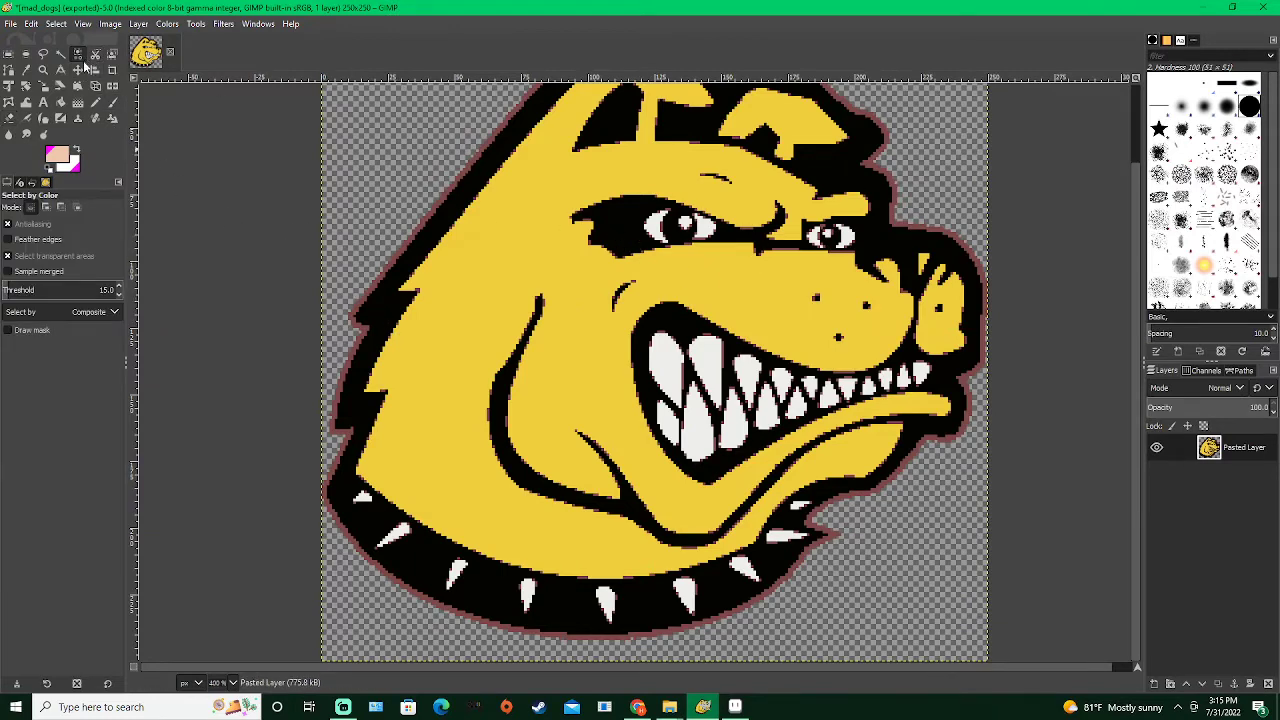
click(61, 54)
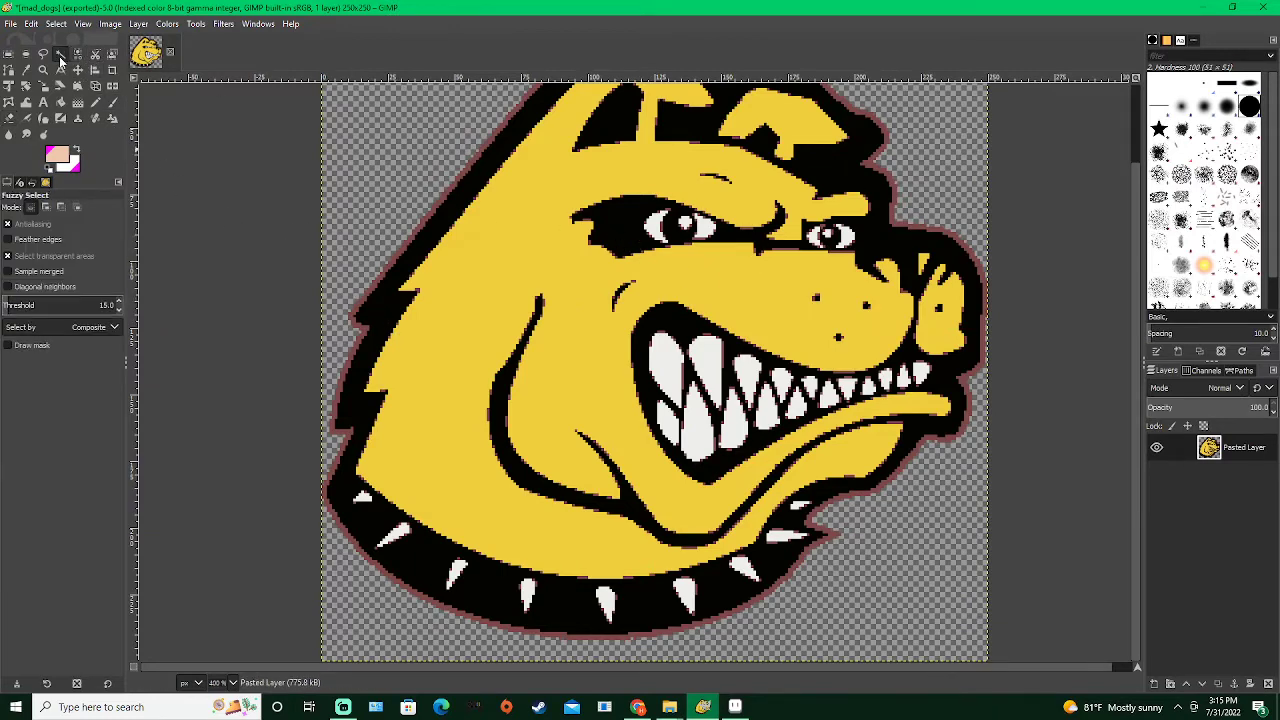
click(394, 259)
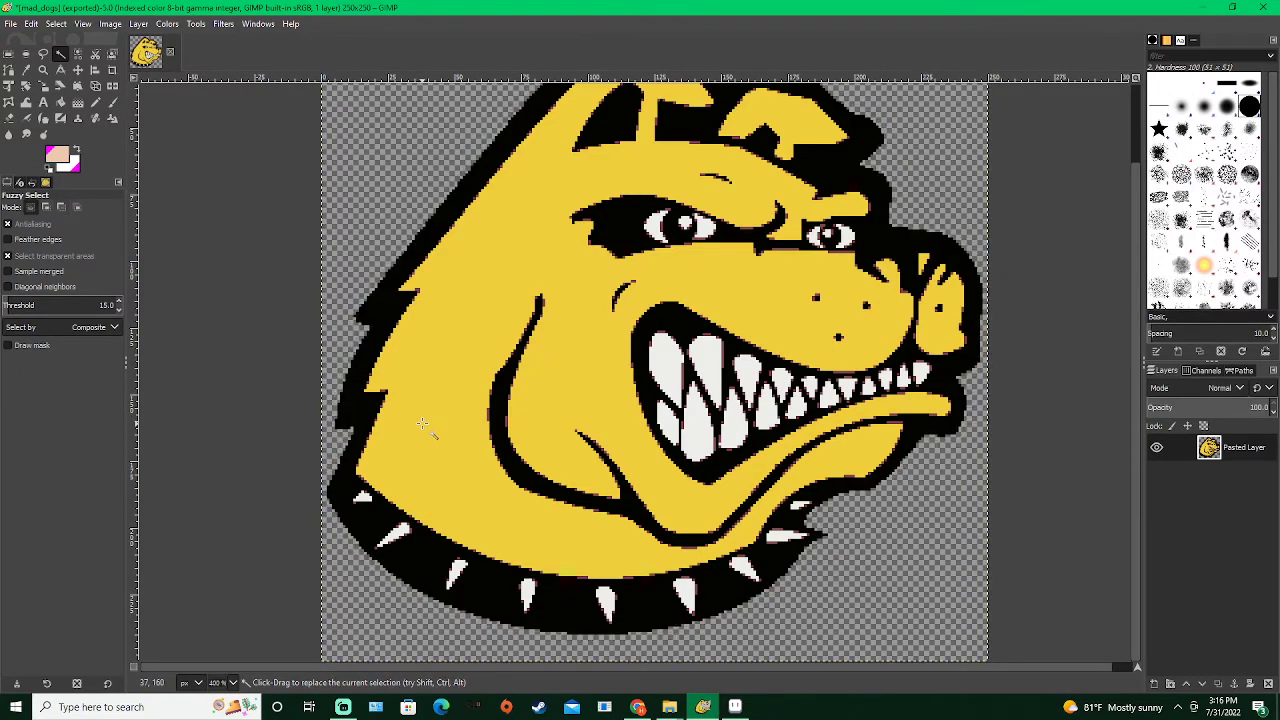
key(shift+ctrl+a)
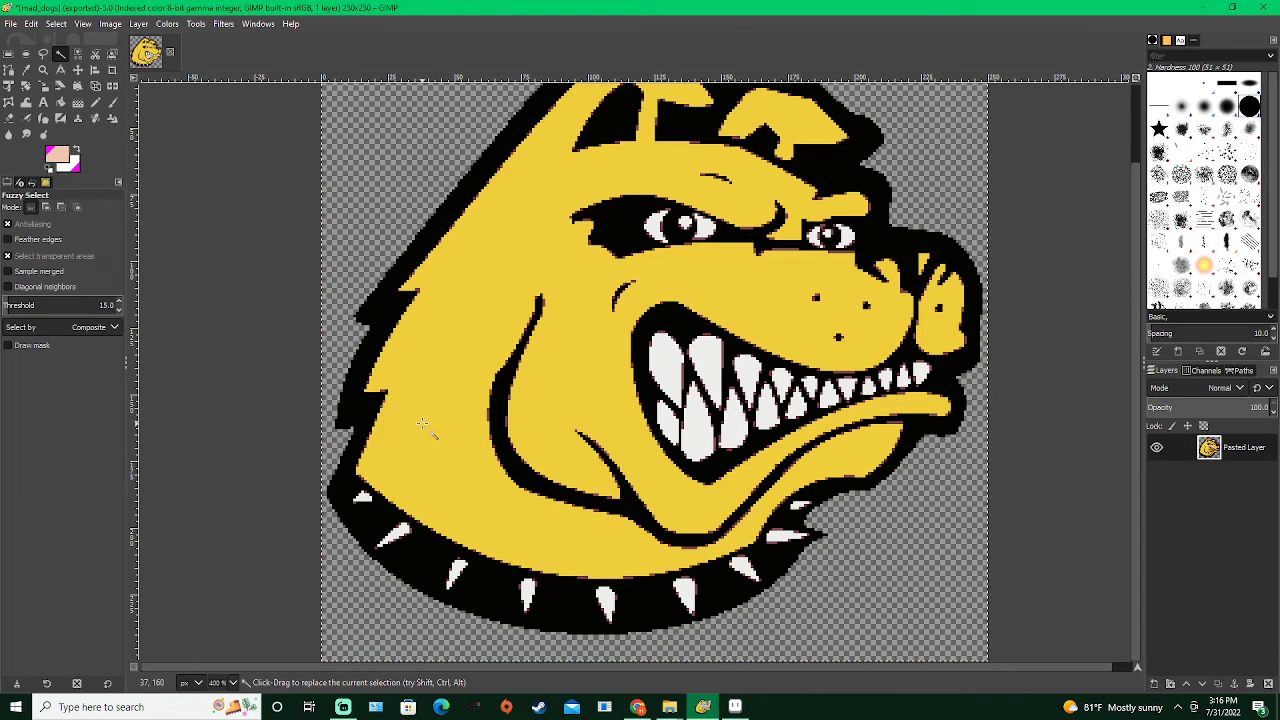
Select all remaining reddish-brown pixels by colour, reset the foreground colour to black and activate the Pencil
scroll(685, 370, up, 2)
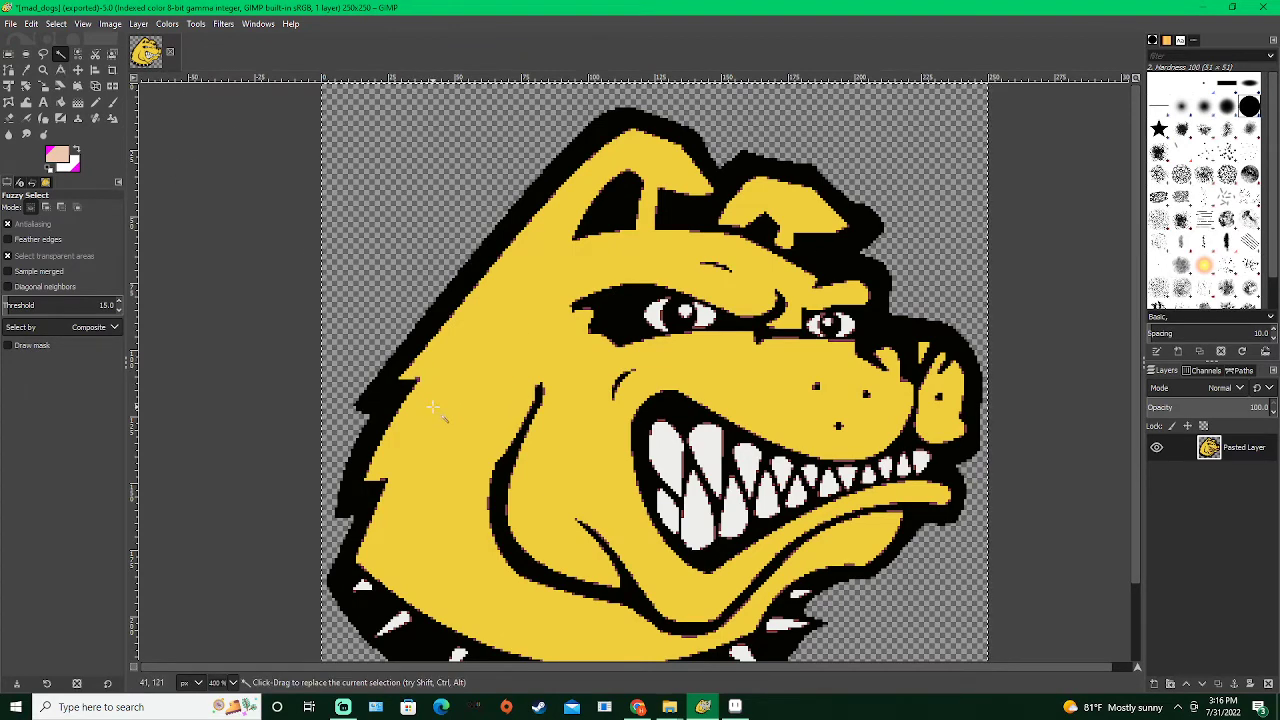
scroll(400, 445, down, 2)
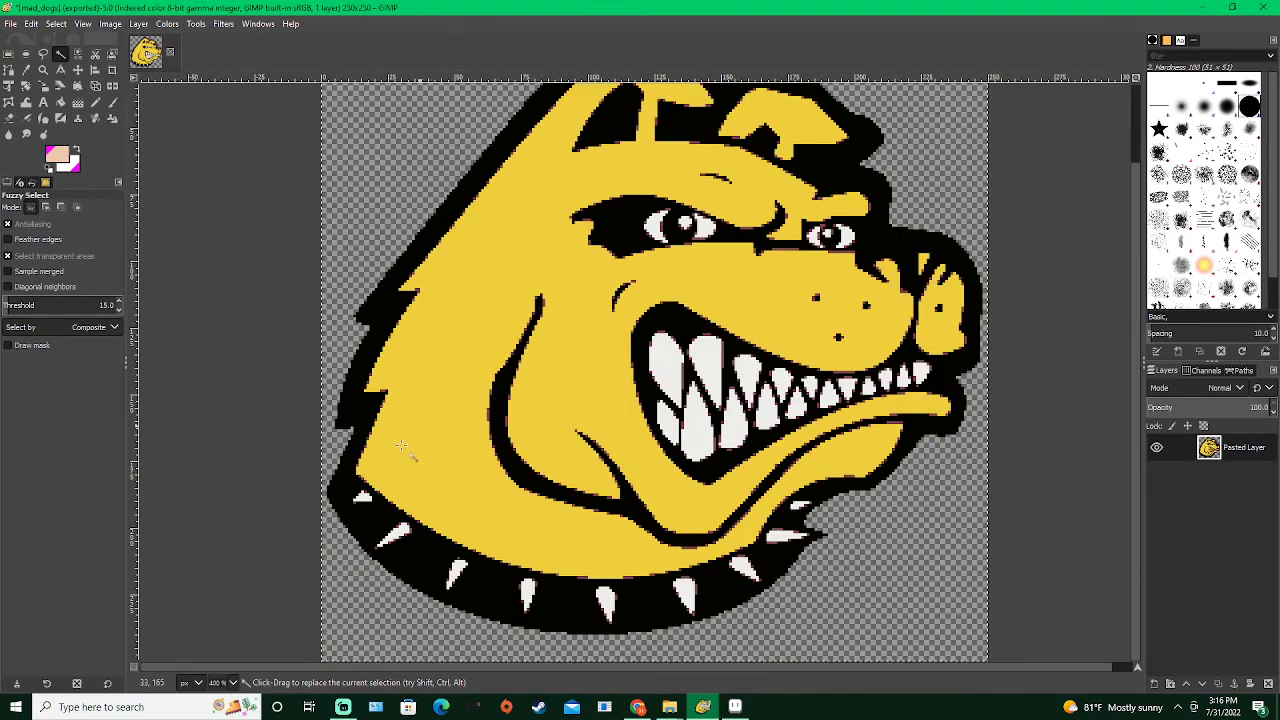
click(79, 56)
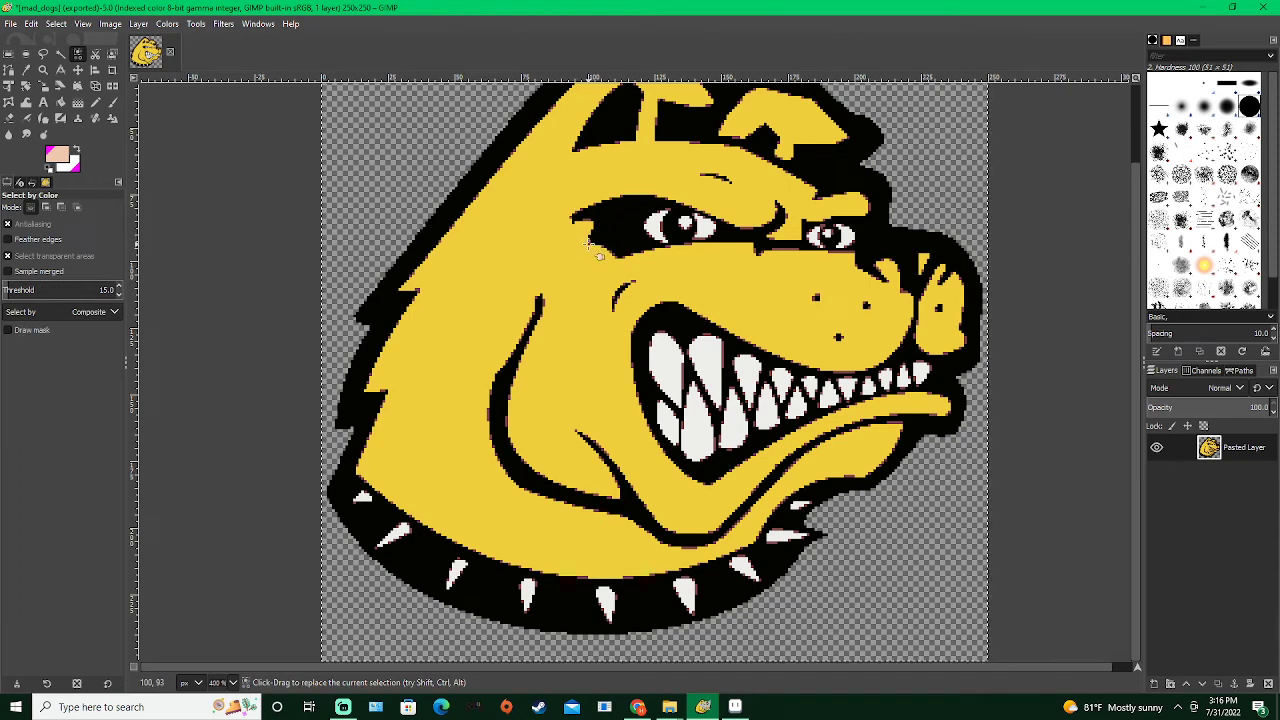
click(587, 219)
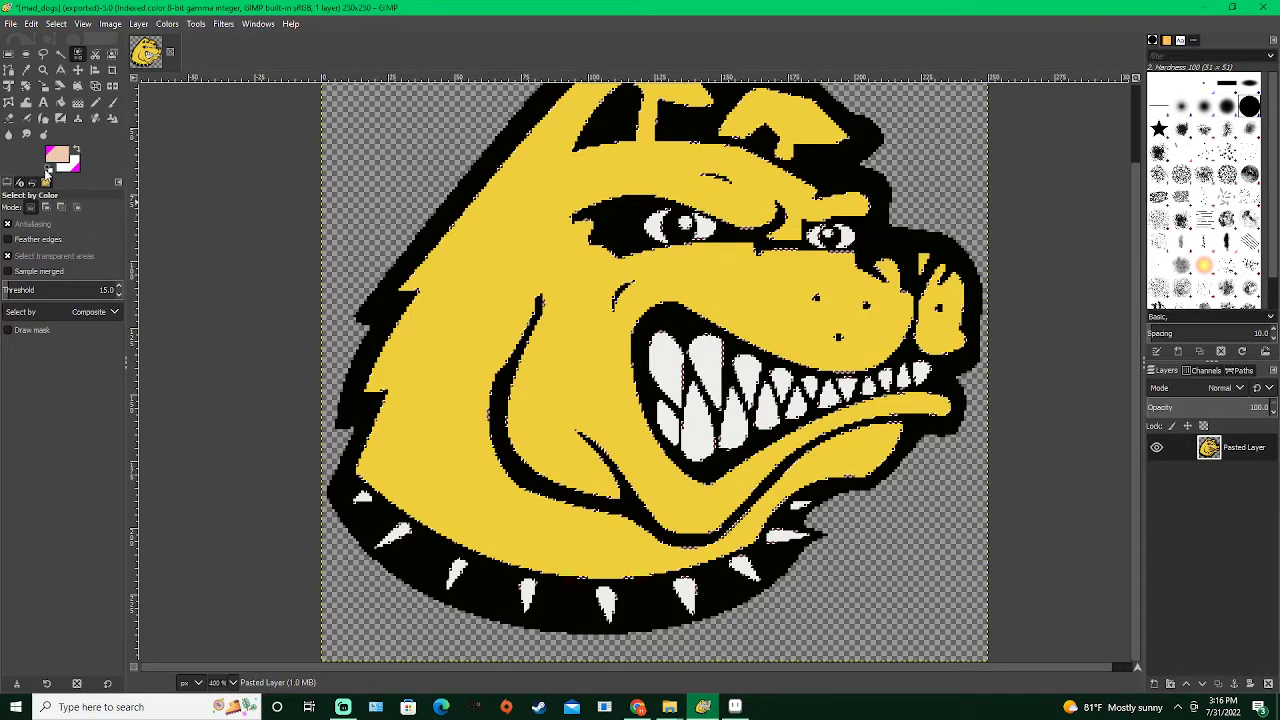
click(50, 168)
click(95, 101)
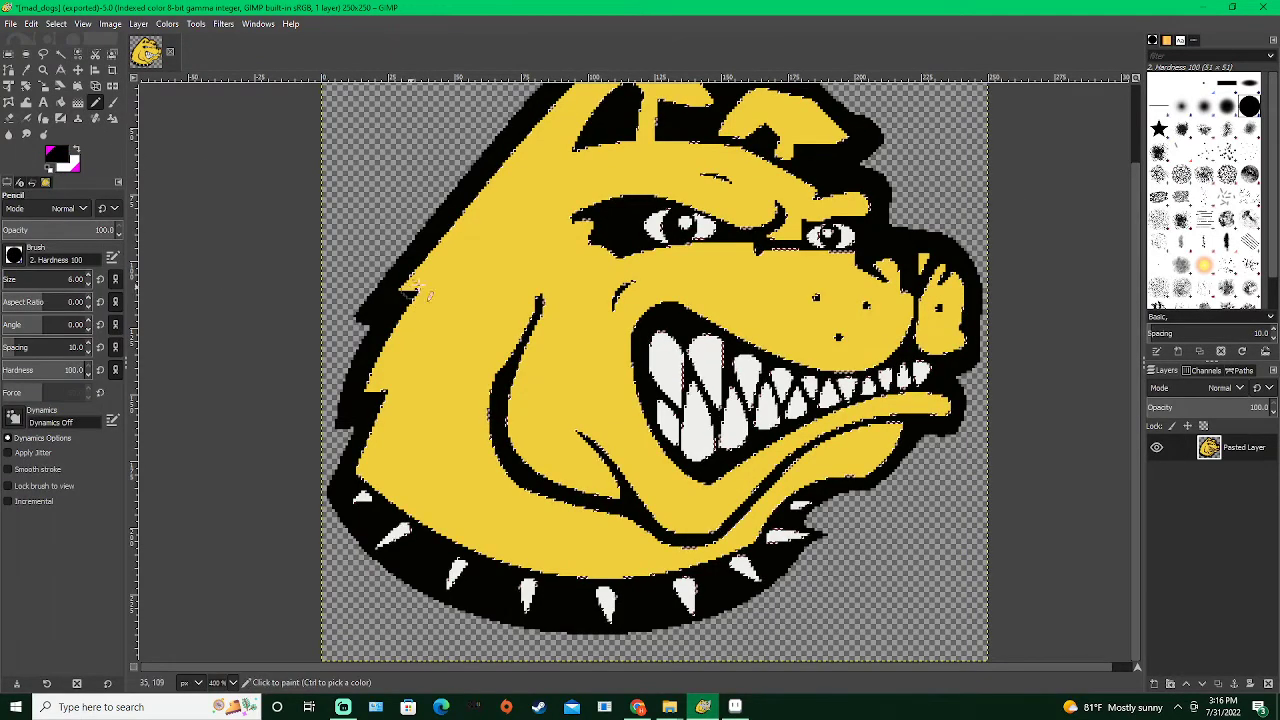
Paint the selected fringe pixels black along the back of the neck, both ears and the forehead
scroll(368, 470, up, 3)
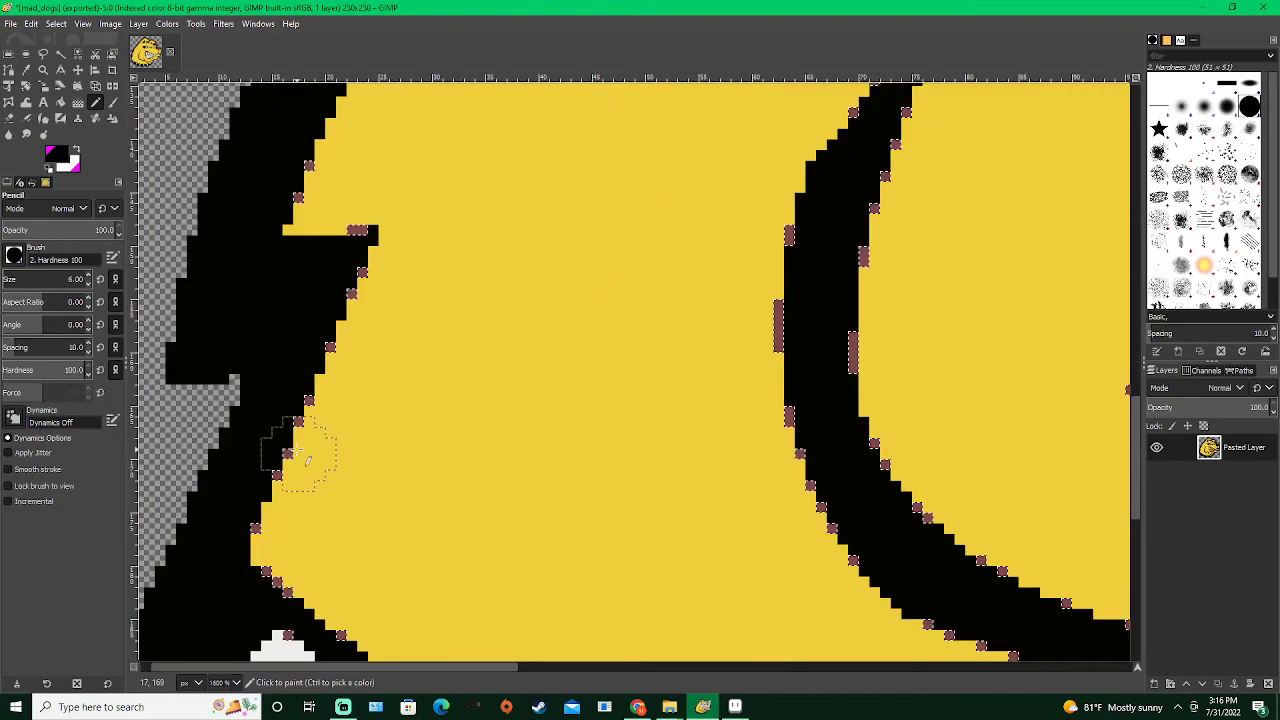
scroll(334, 363, down, 5)
drag(470, 194, 415, 290)
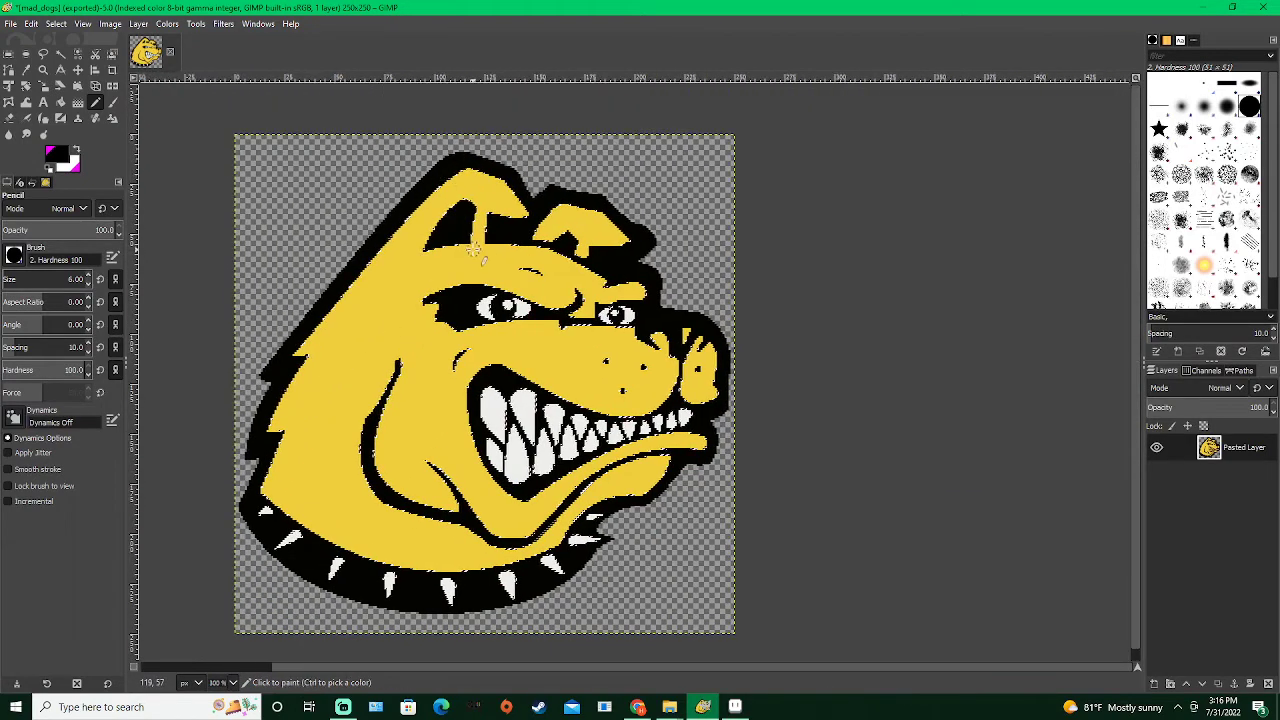
scroll(475, 250, up, 5)
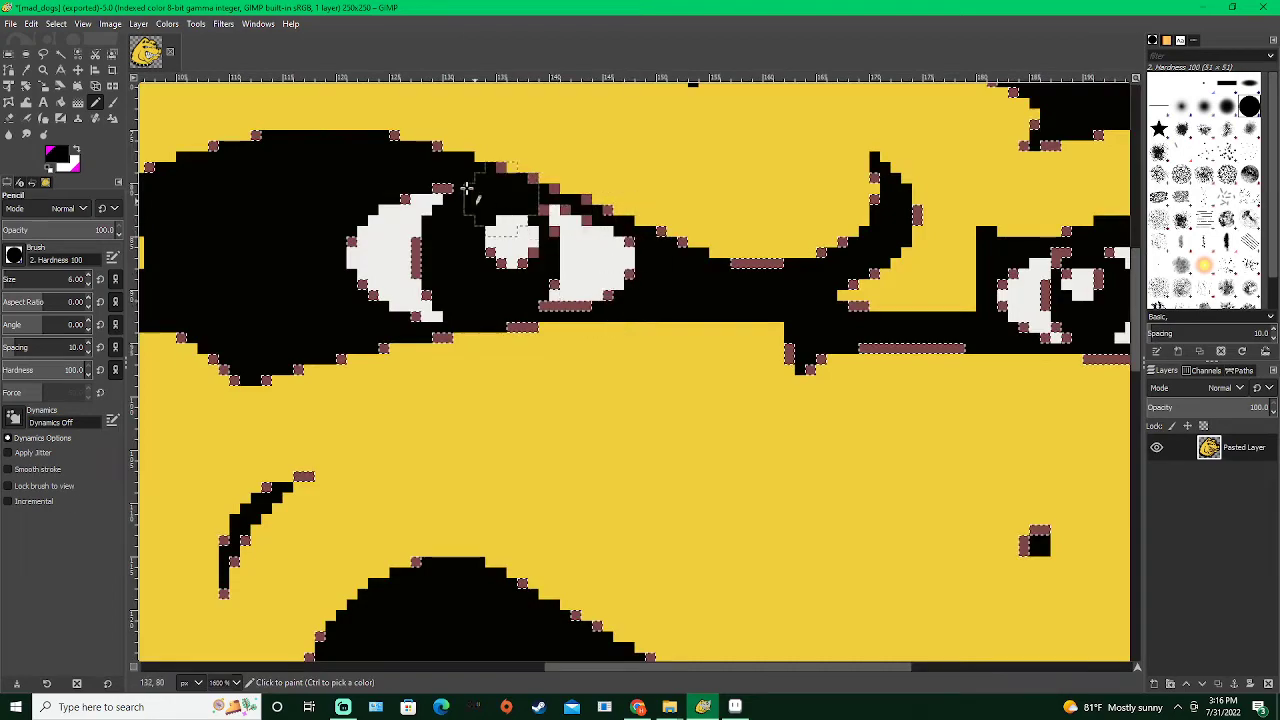
scroll(400, 240, down, 3)
scroll(680, 350, down, 3)
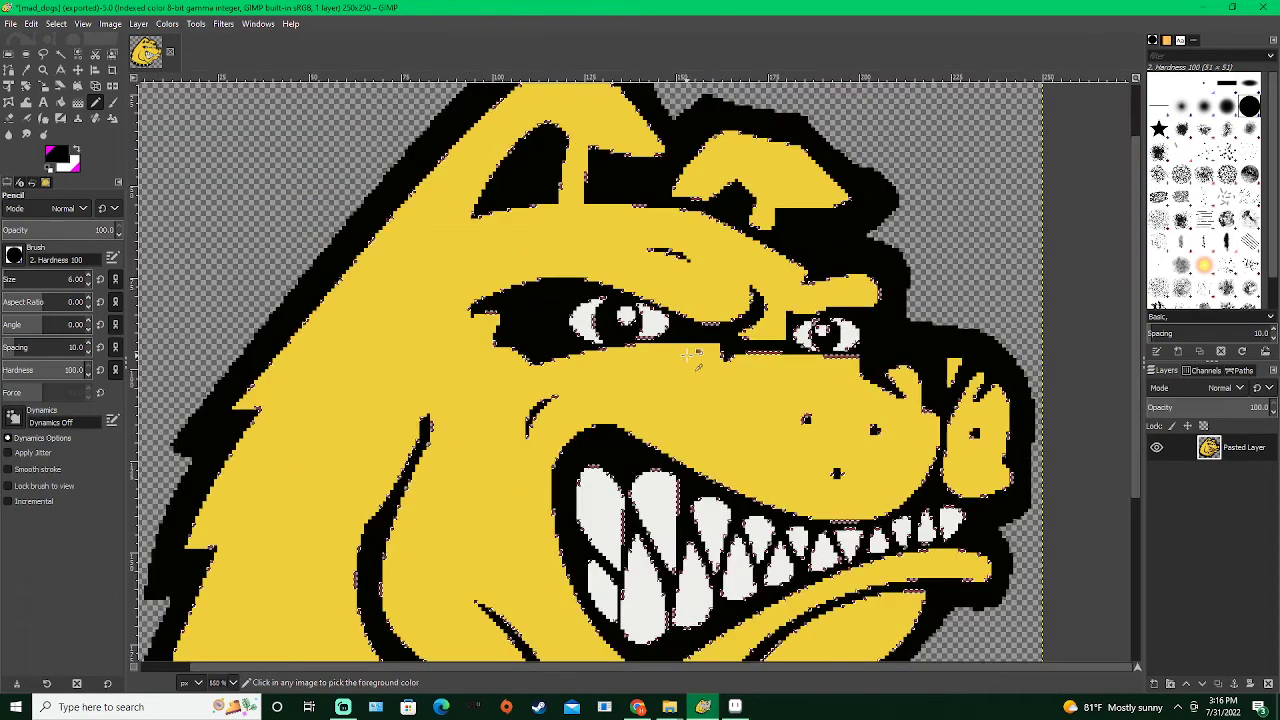
scroll(687, 355, down, 5)
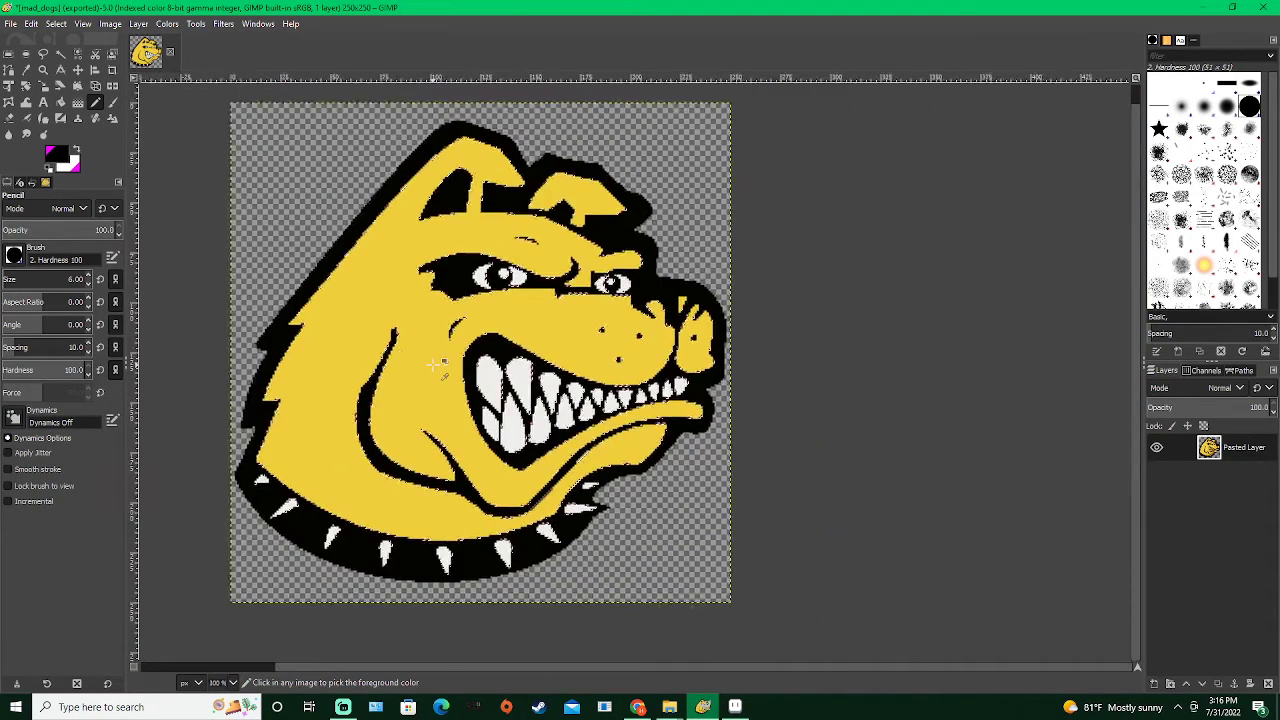
scroll(437, 364, up, 4)
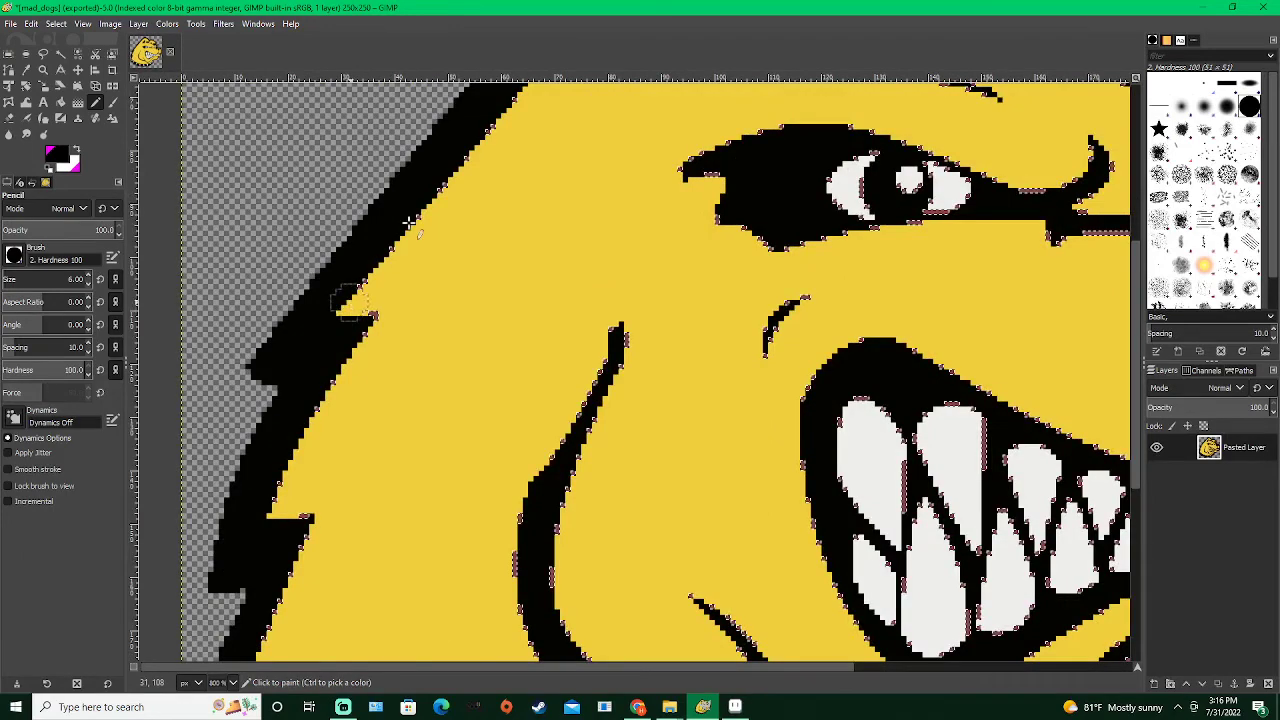
scroll(409, 222, up, 4)
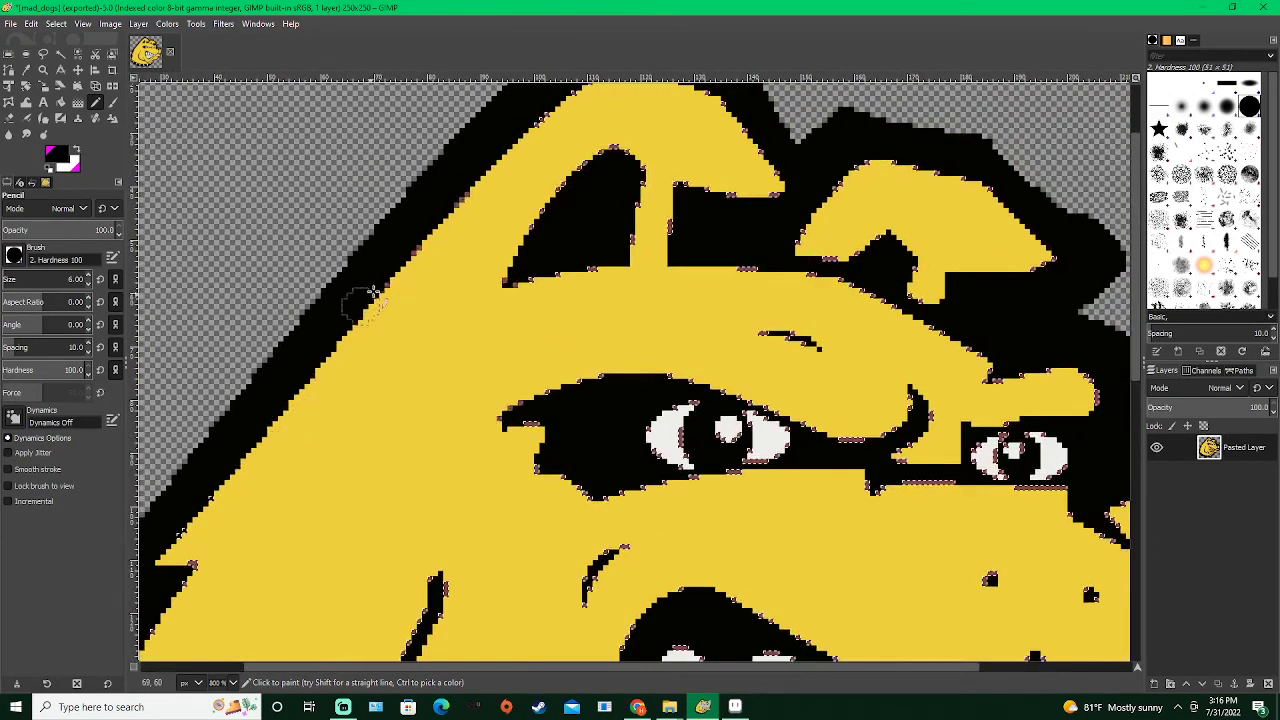
mouse_move(478, 175)
mouse_down()
mouse_move(428, 251)
mouse_move(312, 352)
mouse_move(421, 241)
mouse_move(482, 226)
mouse_move(549, 261)
mouse_move(622, 355)
mouse_move(561, 366)
mouse_move(506, 350)
mouse_move(495, 396)
mouse_move(458, 402)
mouse_move(472, 315)
mouse_move(363, 367)
mouse_move(293, 441)
mouse_move(382, 409)
mouse_move(404, 366)
mouse_move(348, 463)
mouse_move(450, 420)
mouse_move(544, 442)
mouse_move(568, 425)
mouse_move(675, 429)
mouse_move(829, 528)
mouse_move(886, 528)
mouse_move(941, 563)
mouse_up()
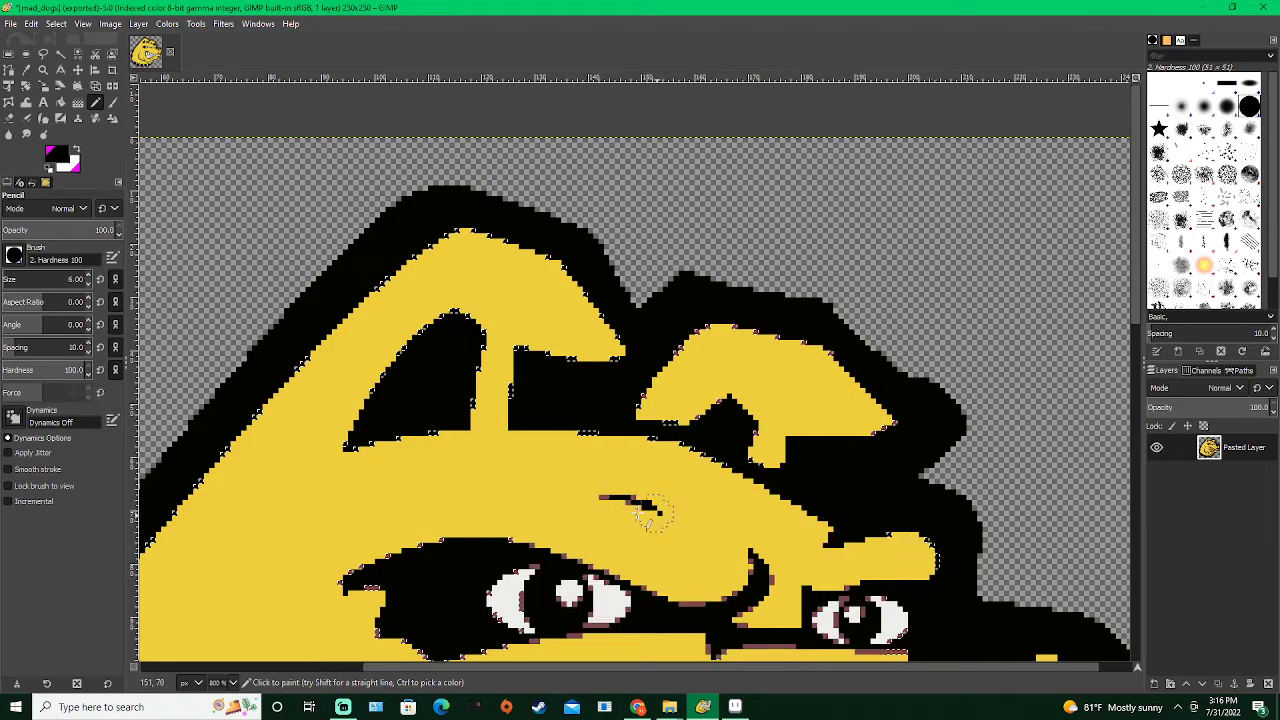
mouse_move(645, 415)
mouse_down()
mouse_move(724, 385)
mouse_move(780, 440)
mouse_up()
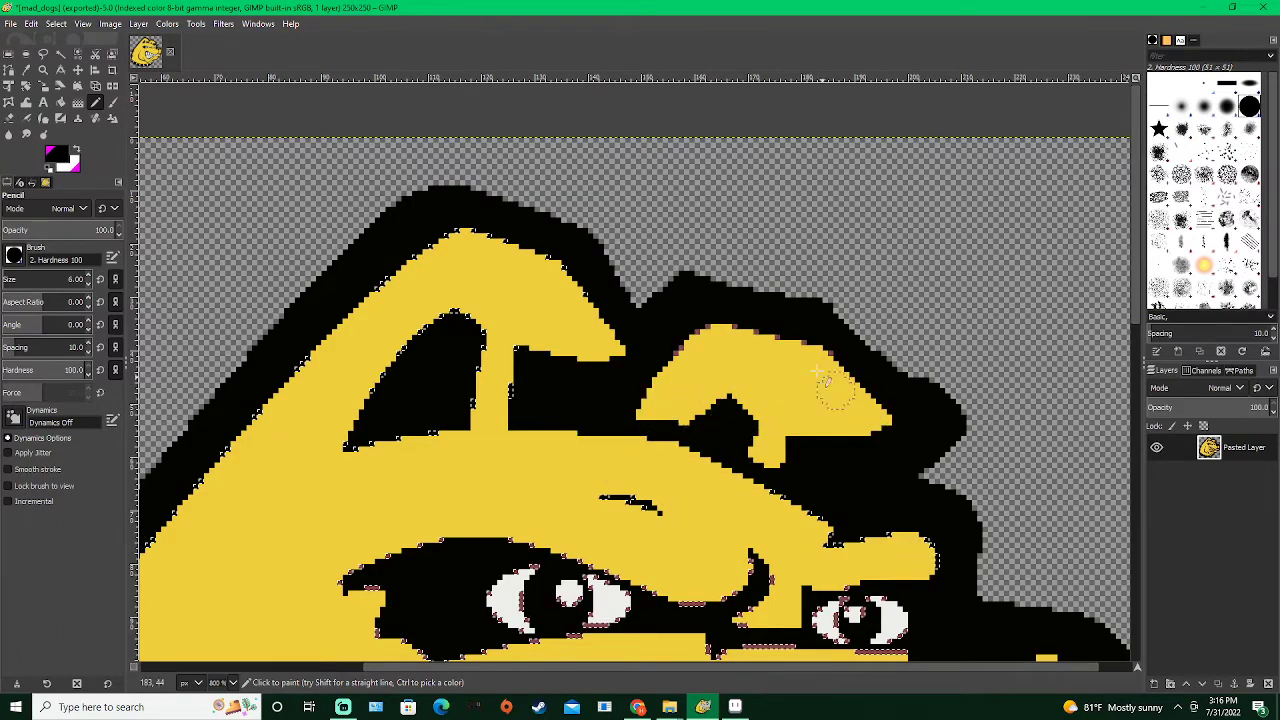
Paint the selected fringe pixels black along the eye contours, nose, snout spots and upper edge of the mouth
scroll(637, 371, down, 5)
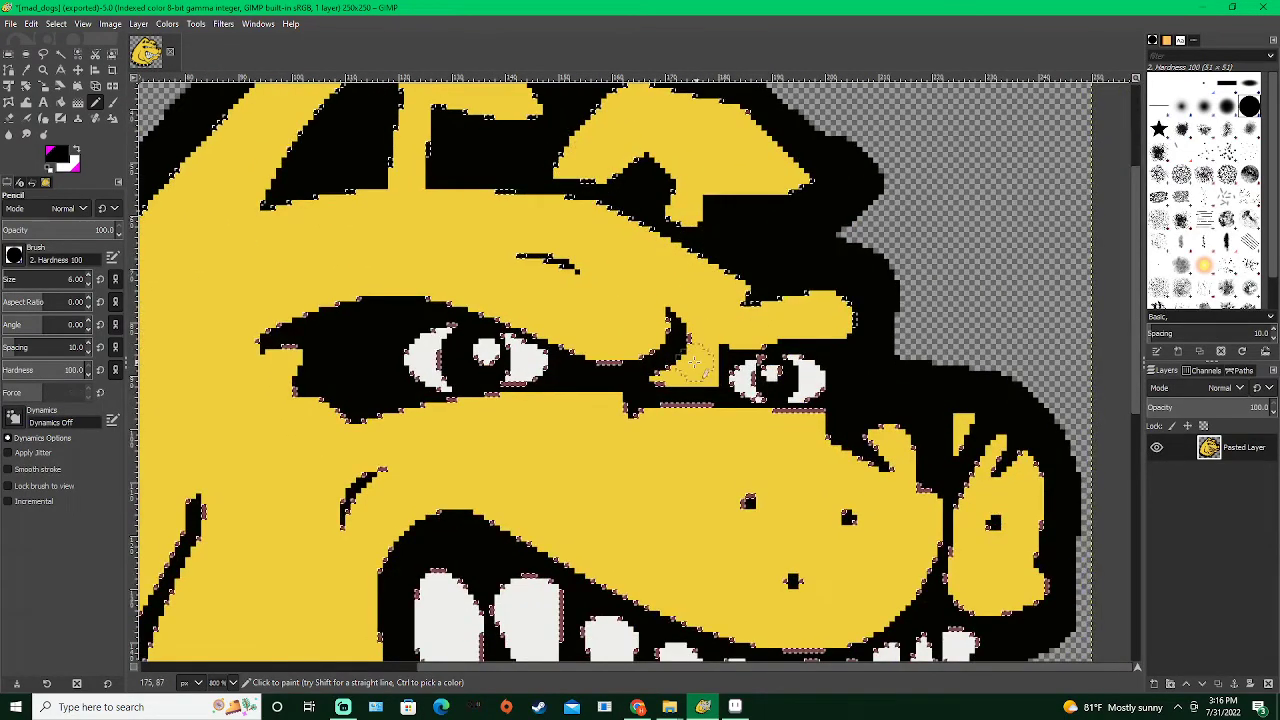
mouse_move(695, 365)
mouse_down()
mouse_move(675, 327)
mouse_move(692, 357)
mouse_move(670, 371)
mouse_move(575, 348)
mouse_move(640, 405)
mouse_move(684, 401)
mouse_move(730, 424)
mouse_move(818, 422)
mouse_move(898, 481)
mouse_move(875, 438)
mouse_move(928, 465)
mouse_move(933, 496)
mouse_move(977, 455)
mouse_move(1027, 443)
mouse_move(1034, 581)
mouse_move(982, 607)
mouse_move(944, 587)
mouse_move(945, 538)
mouse_move(990, 515)
mouse_up()
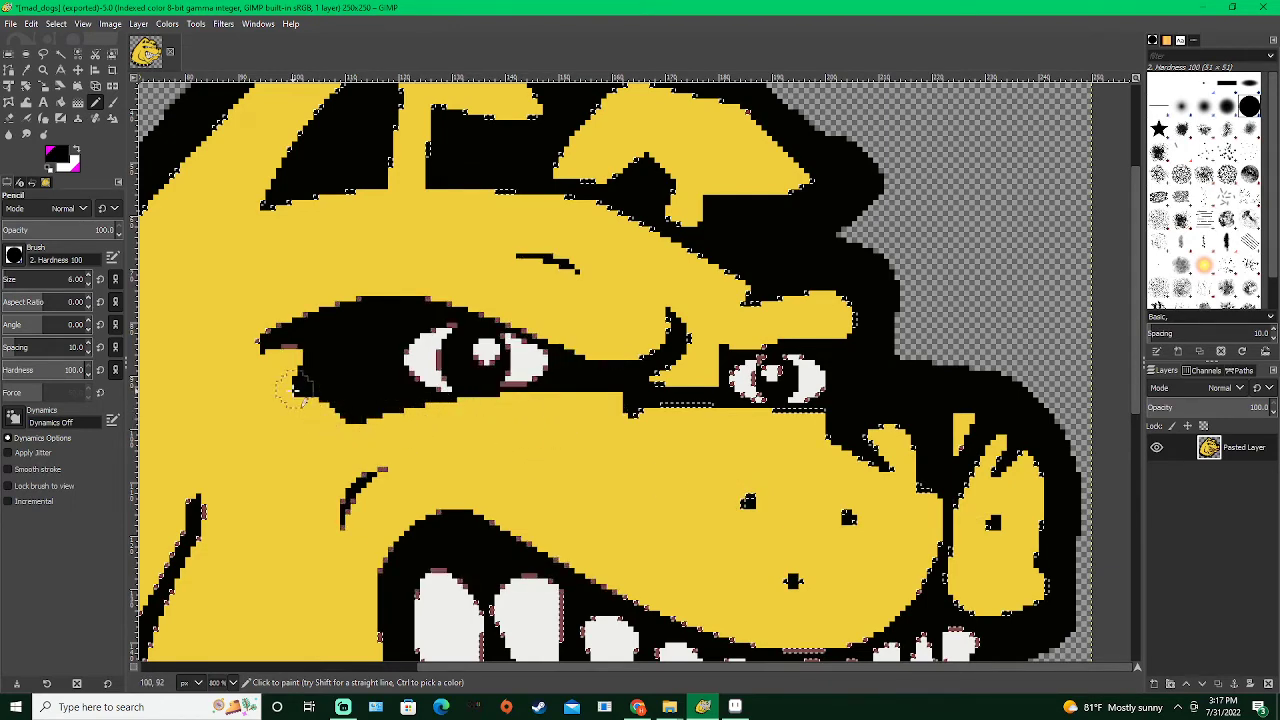
drag(369, 281, 429, 283)
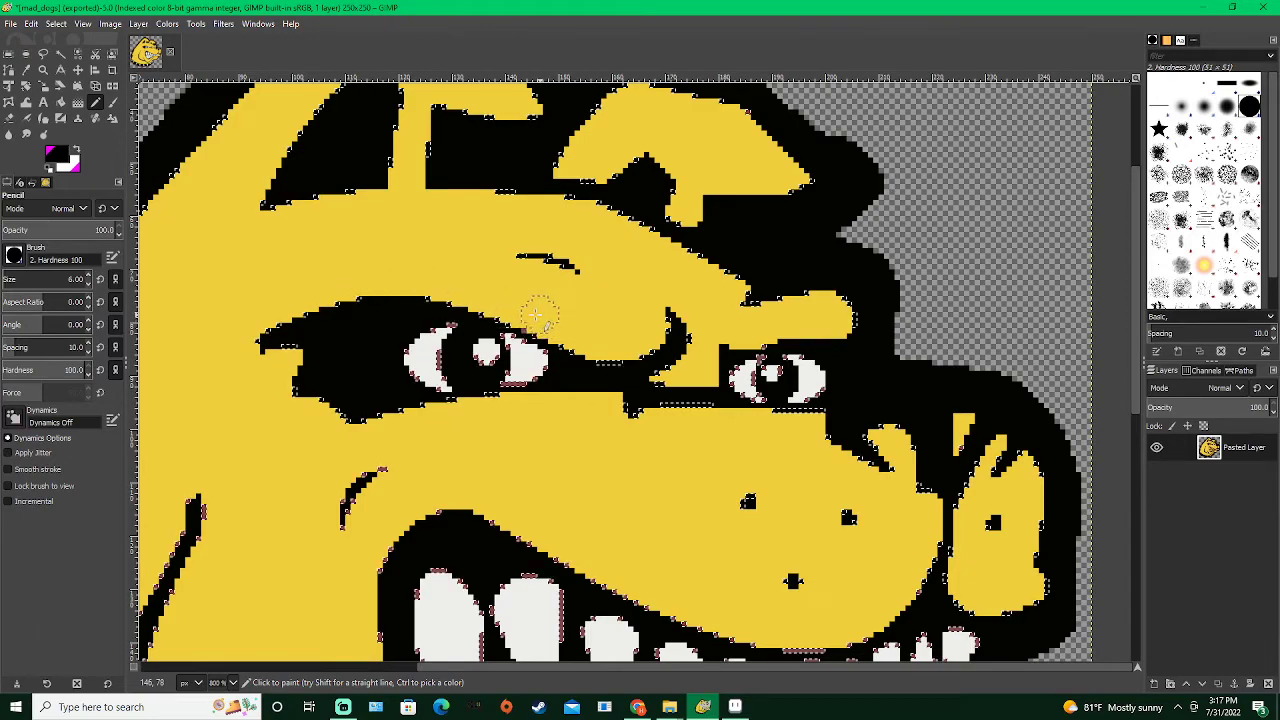
drag(348, 223, 419, 110)
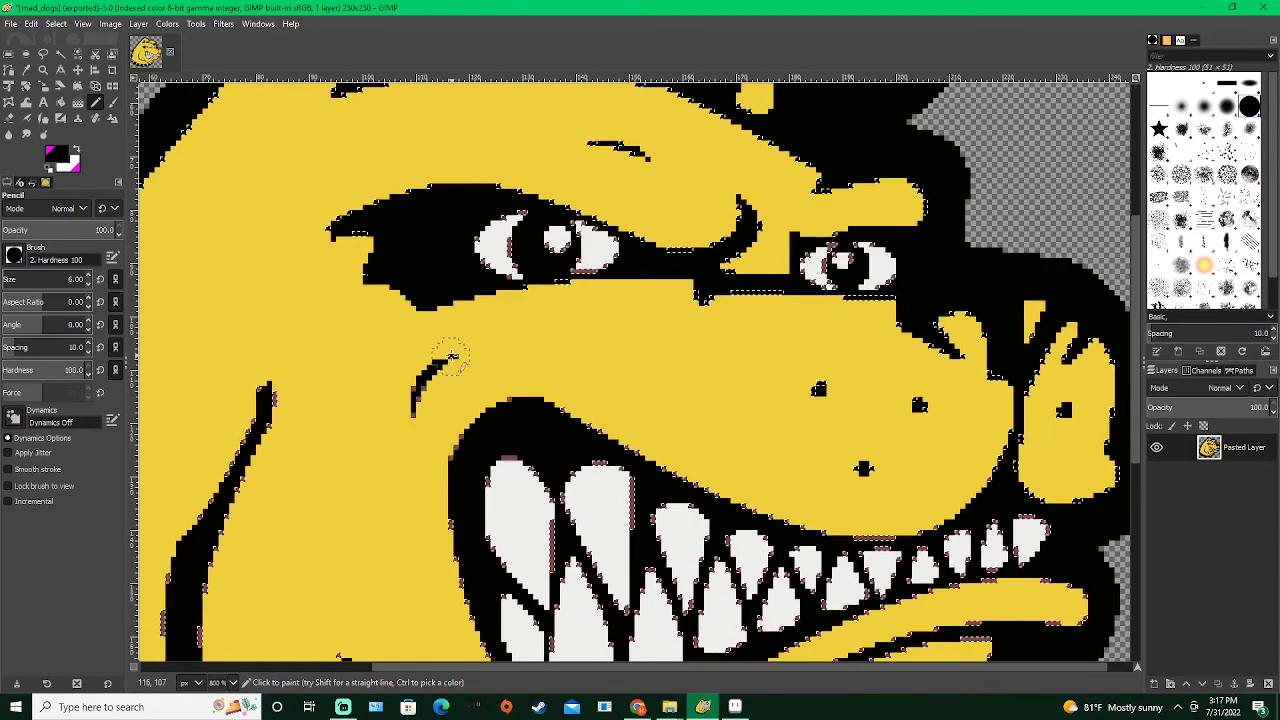
mouse_move(511, 403)
mouse_down()
mouse_move(435, 498)
mouse_move(443, 552)
mouse_move(555, 401)
mouse_move(692, 470)
mouse_move(829, 520)
mouse_move(880, 520)
mouse_up()
drag(826, 223, 747, 289)
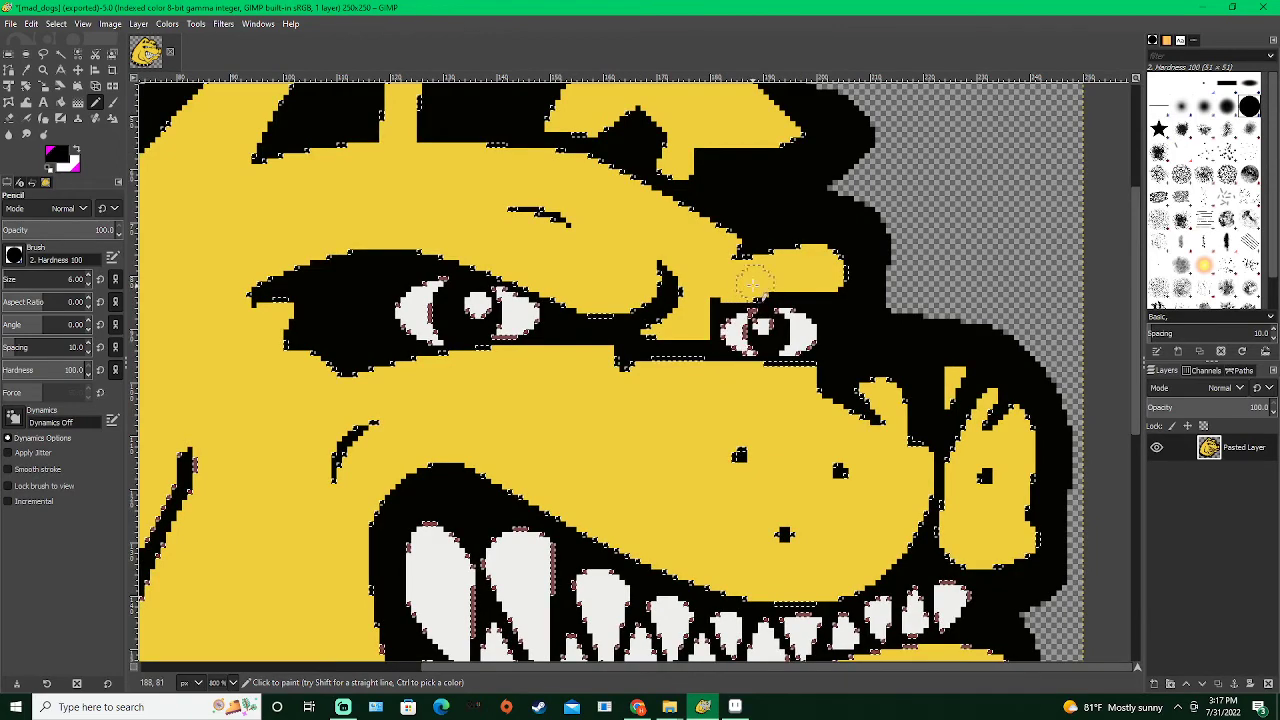
Paint the selected fringe pixels black along both sides of the long curved cheek line
drag(556, 250, 672, 118)
drag(345, 285, 338, 332)
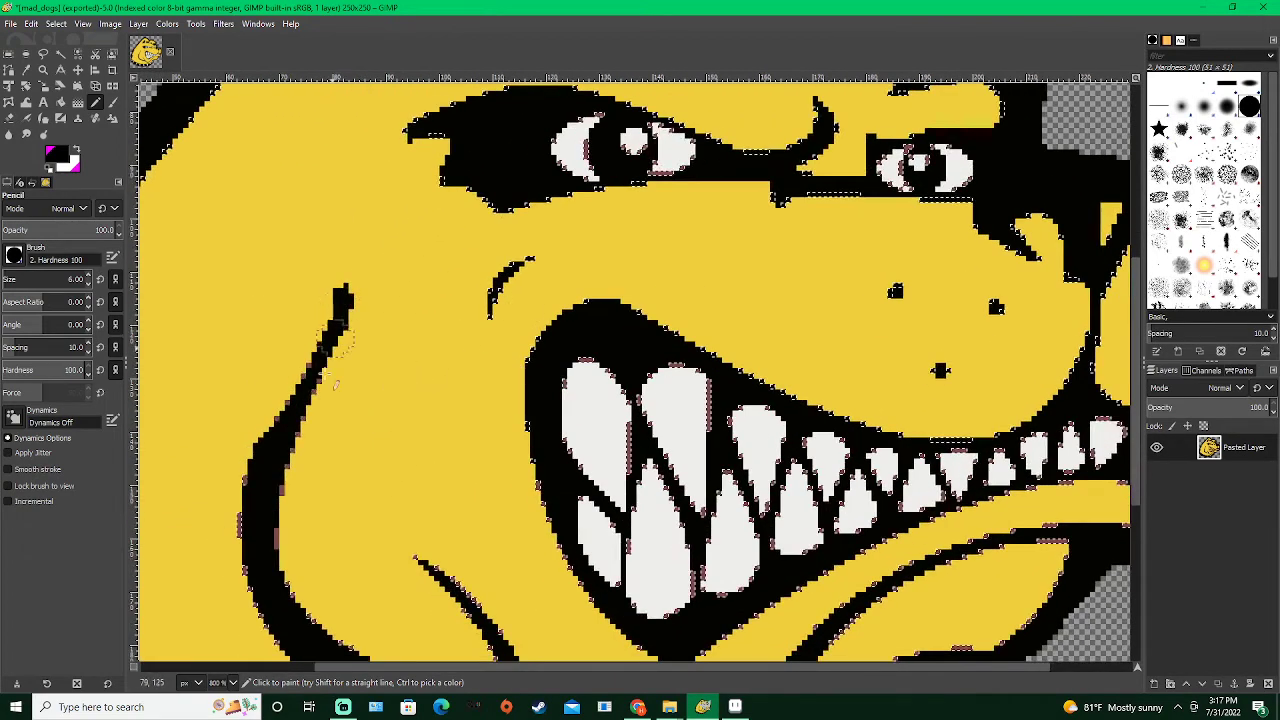
mouse_move(283, 427)
mouse_down()
mouse_move(251, 540)
mouse_move(280, 445)
mouse_move(270, 503)
mouse_up()
scroll(270, 503, down, 1)
scroll(270, 503, down, 5)
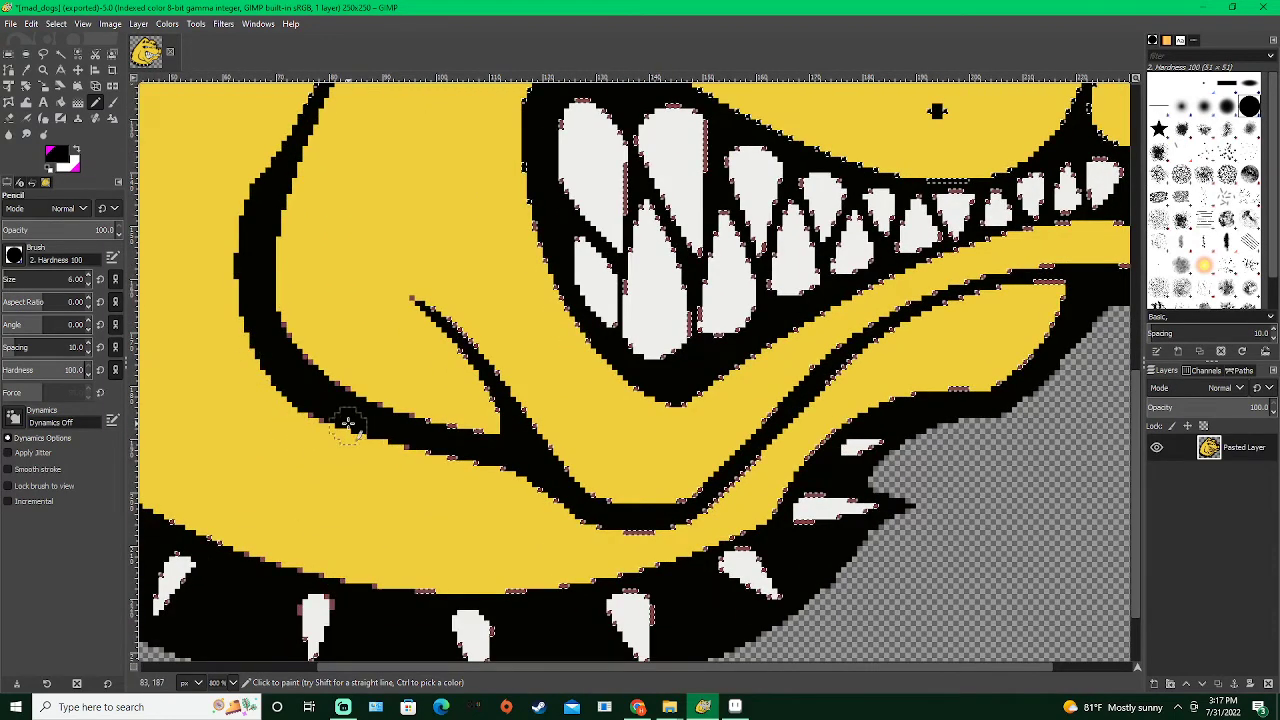
drag(346, 424, 333, 446)
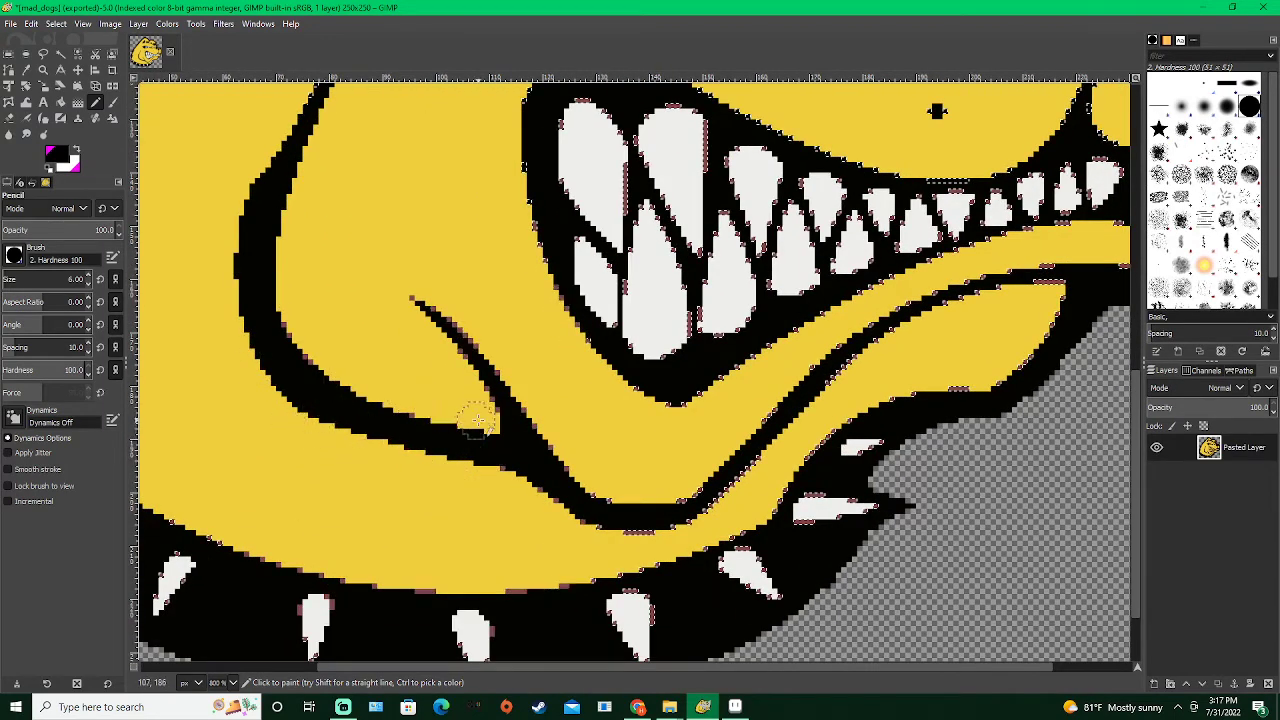
mouse_move(286, 357)
mouse_down()
mouse_move(320, 334)
mouse_move(366, 366)
mouse_move(360, 408)
mouse_up()
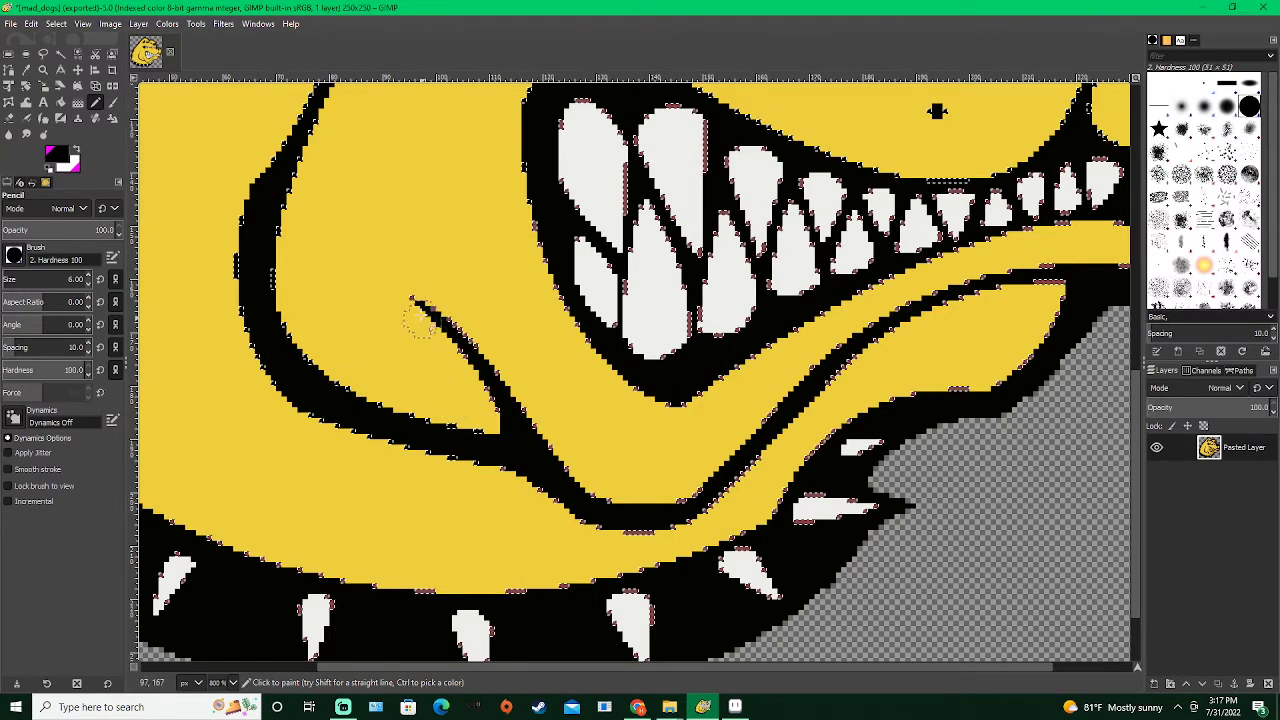
Paint the selected fringe pixels black along the short cheek crease, lower lip and jaw, undoing a stray stroke
mouse_move(418, 322)
mouse_down()
mouse_move(491, 372)
mouse_move(608, 516)
mouse_move(494, 472)
mouse_move(533, 505)
mouse_move(625, 523)
mouse_move(678, 510)
mouse_move(731, 474)
mouse_move(768, 417)
mouse_up()
key(ctrl+z)
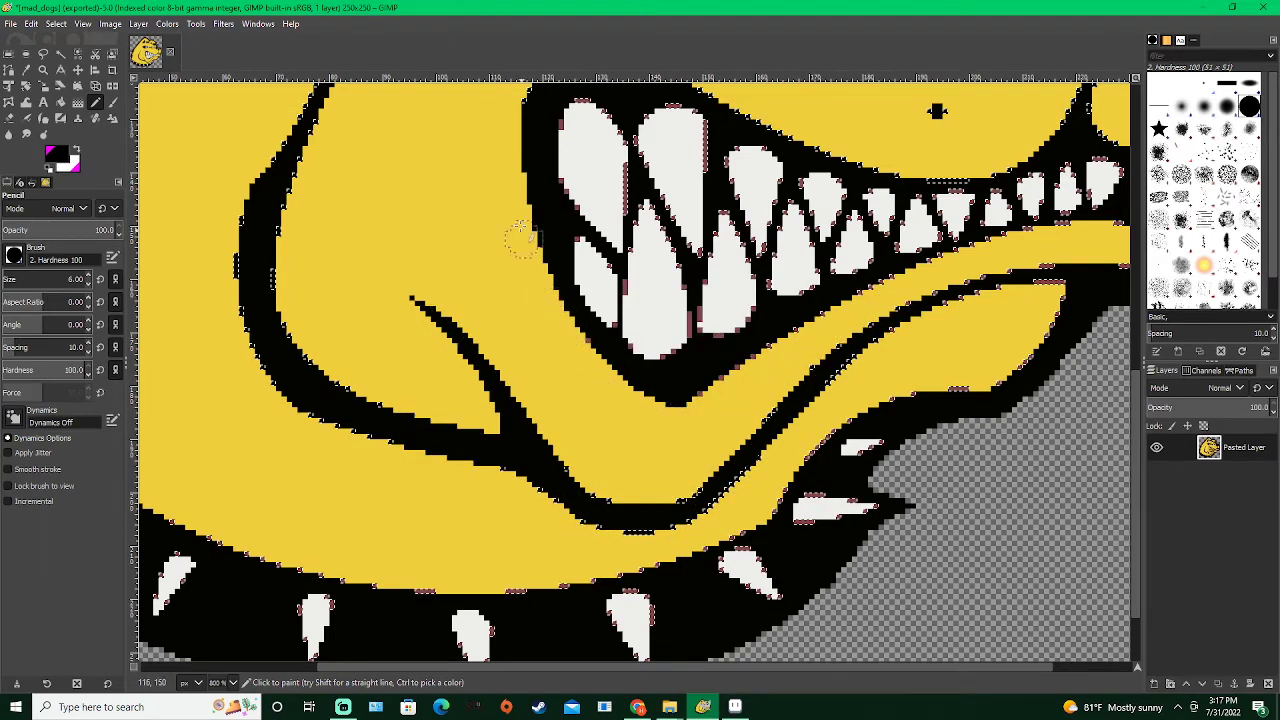
drag(681, 387, 953, 265)
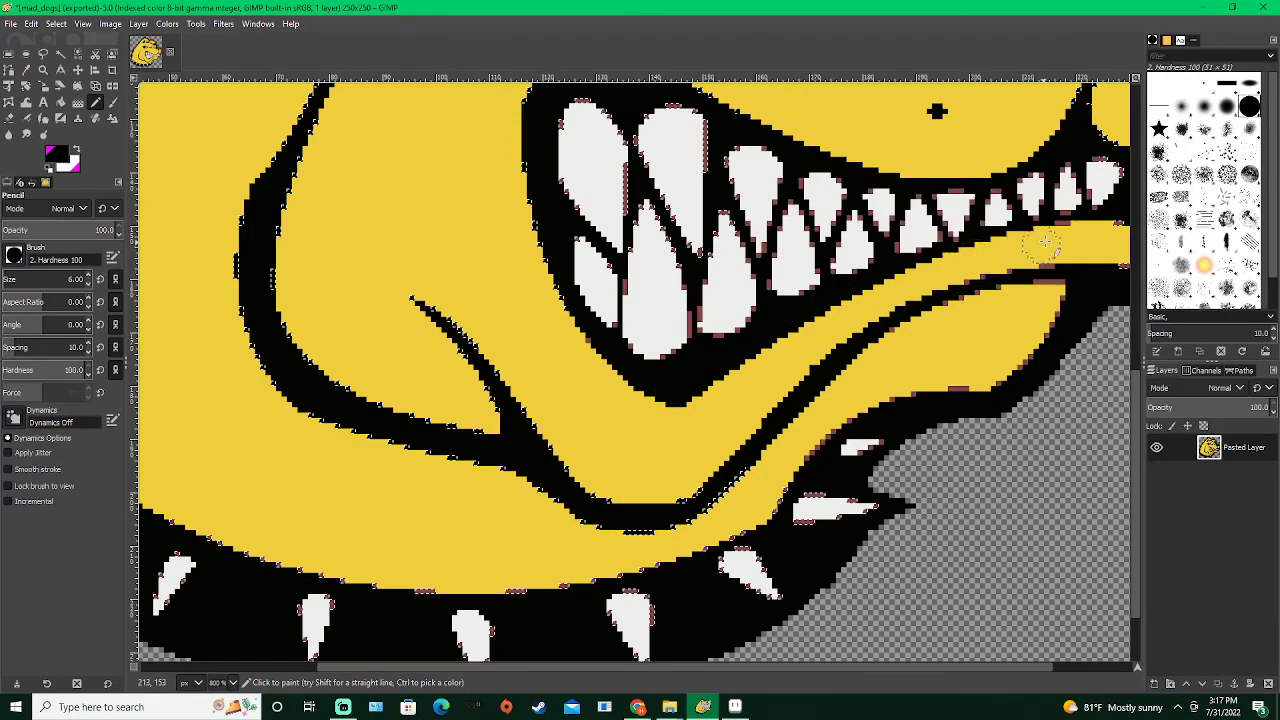
mouse_move(1077, 271)
mouse_down()
mouse_move(672, 358)
mouse_move(768, 327)
mouse_move(789, 347)
mouse_move(865, 304)
mouse_move(836, 276)
mouse_move(777, 367)
mouse_move(698, 433)
mouse_move(568, 458)
mouse_move(520, 497)
mouse_move(552, 474)
mouse_up()
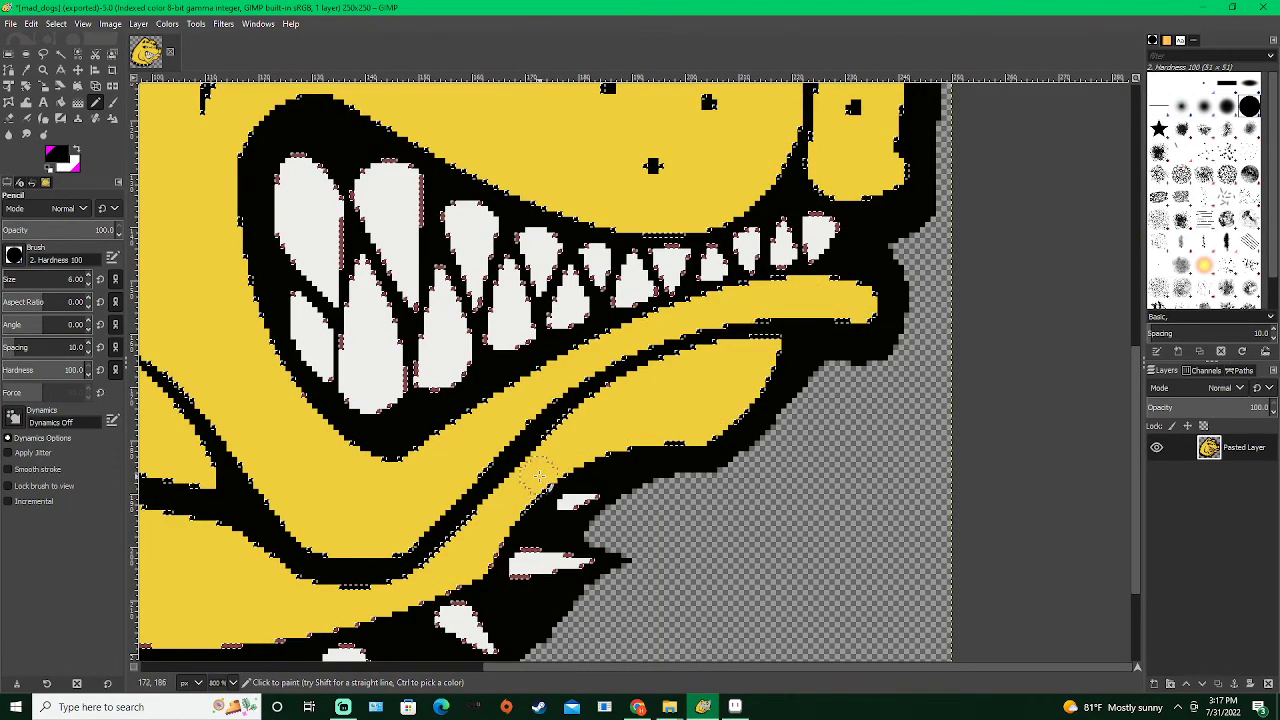
Paint the selected fringe pixels black under the lower lip, along the chin and along the collar's upper edge
drag(558, 425, 677, 247)
drag(646, 328, 604, 380)
mouse_move(537, 415)
mouse_down()
mouse_move(474, 426)
mouse_move(423, 446)
mouse_move(474, 442)
mouse_move(400, 465)
mouse_move(229, 474)
mouse_up()
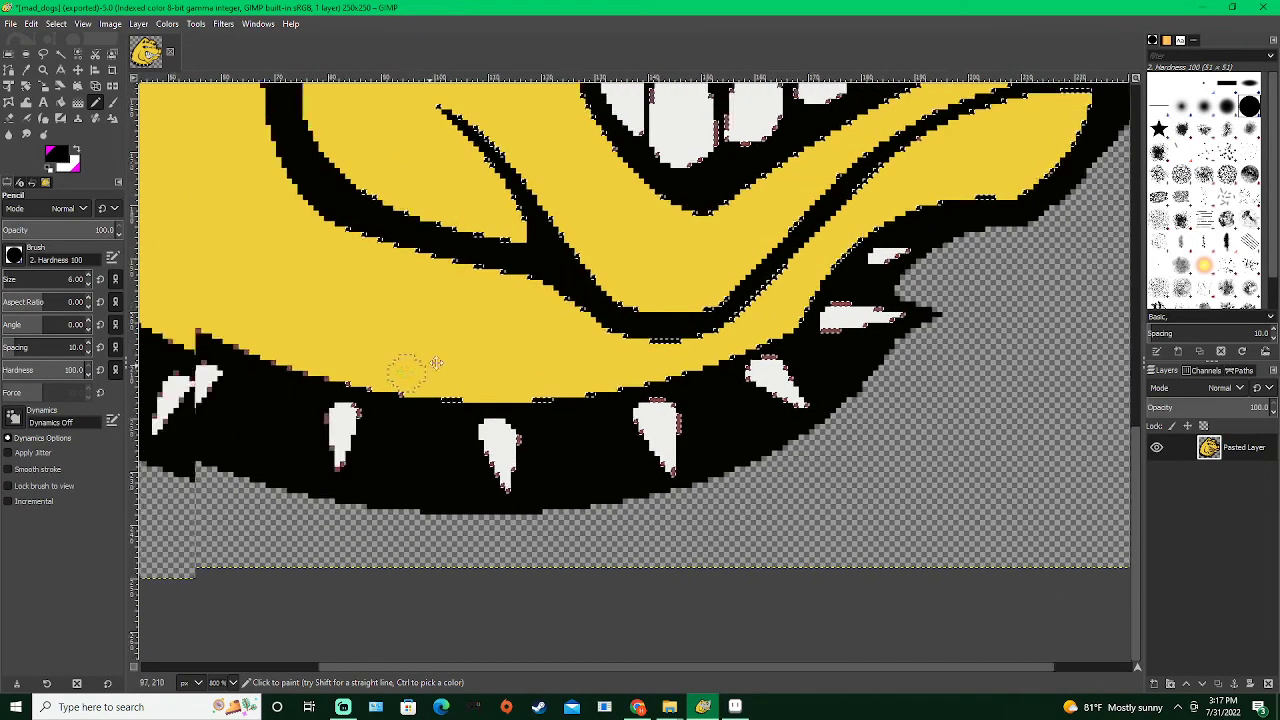
mouse_move(369, 363)
mouse_down()
mouse_move(228, 302)
mouse_move(410, 354)
mouse_move(386, 354)
mouse_move(305, 295)
mouse_up()
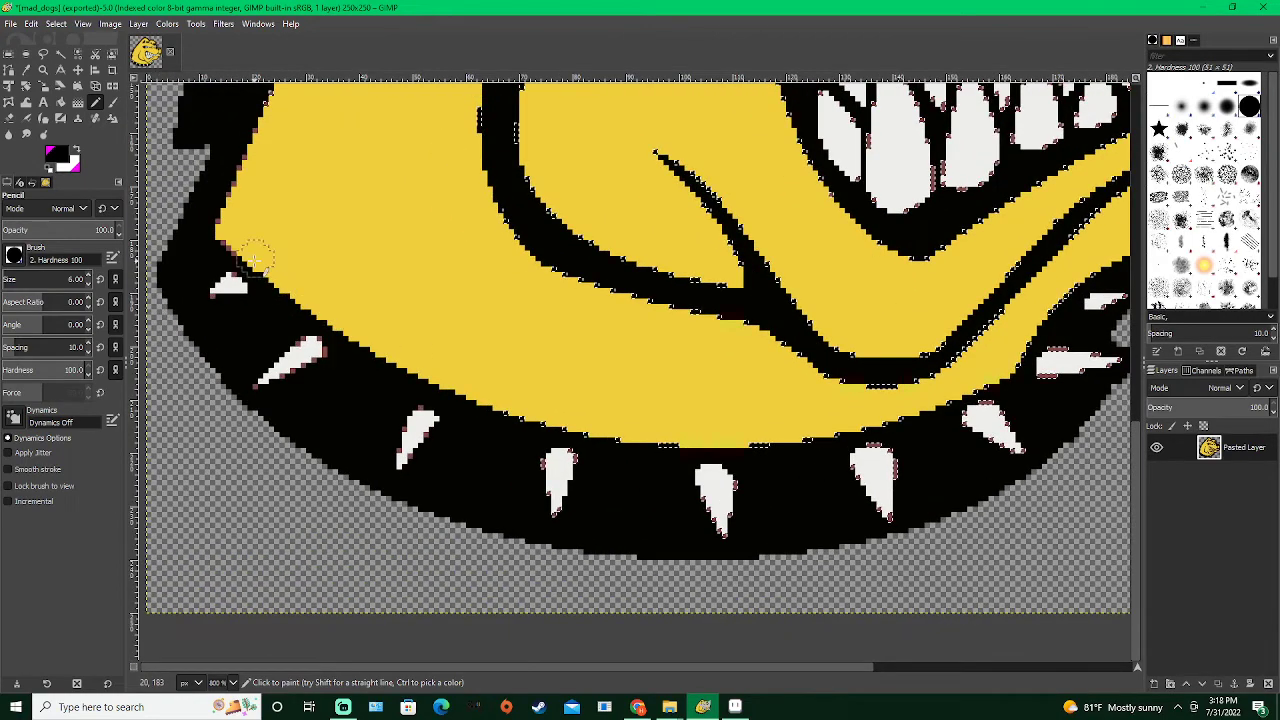
Paint the selected fringe pixels black where the collar meets the neck and up the jagged back of the neck
mouse_move(230, 236)
mouse_down()
mouse_move(192, 305)
mouse_move(256, 192)
mouse_move(254, 167)
mouse_move(222, 170)
mouse_move(244, 222)
mouse_move(256, 340)
mouse_up()
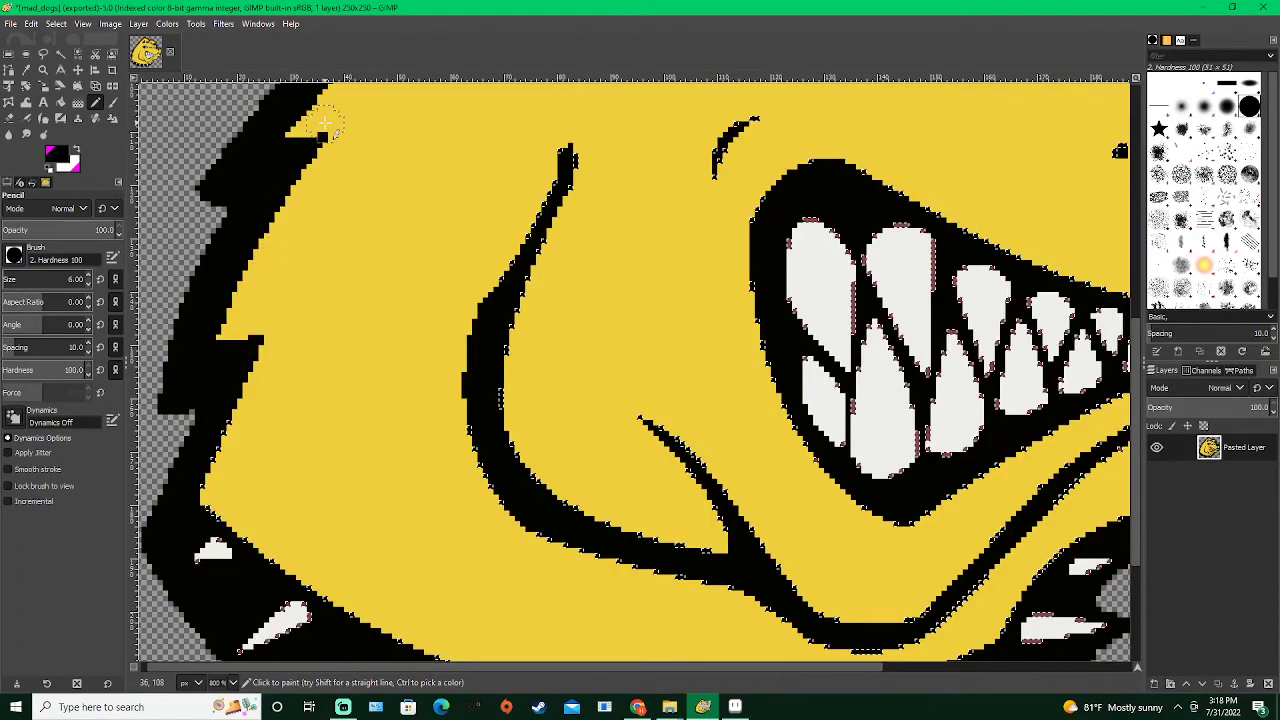
drag(339, 192, 263, 377)
scroll(396, 383, down, 2)
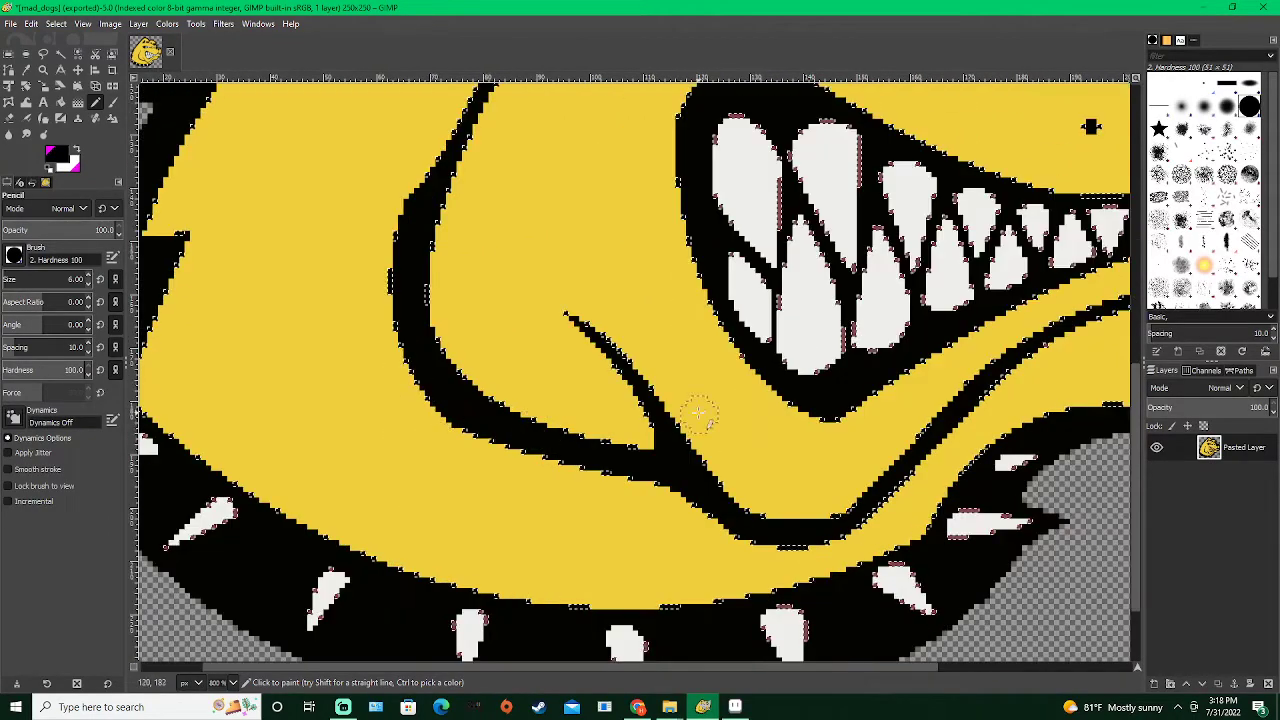
Select all remaining reddish-brown fringe pixels by color and pencil the strip beside the larger eye's iris black
ctrl+scroll(746, 360, down, 6)
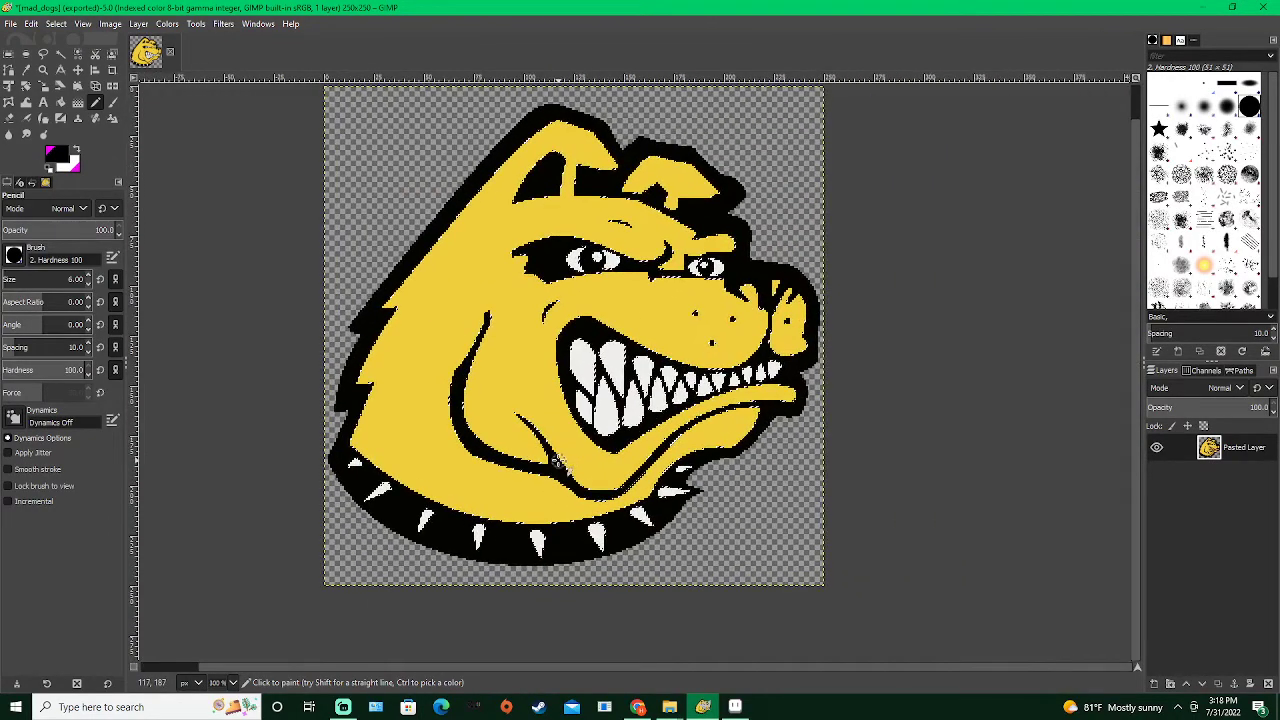
ctrl+scroll(634, 291, up, 3)
ctrl+scroll(640, 300, down, 2)
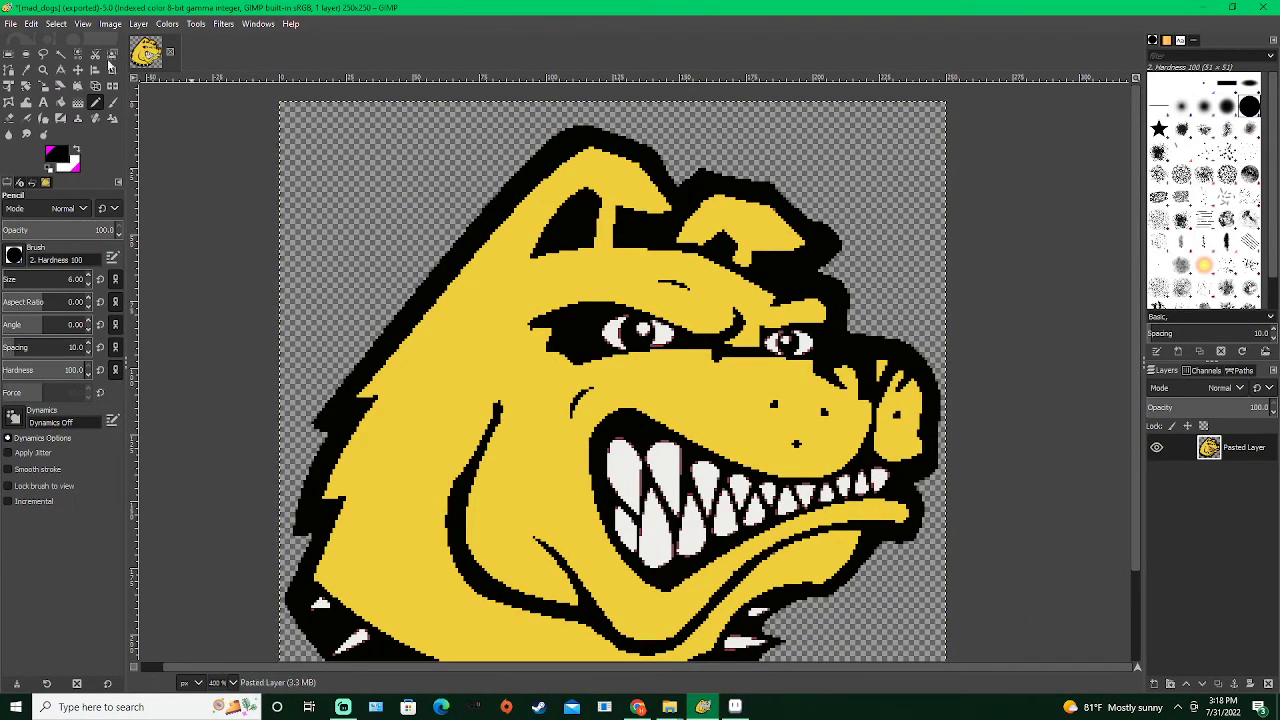
click(78, 53)
ctrl+scroll(636, 352, up, 4)
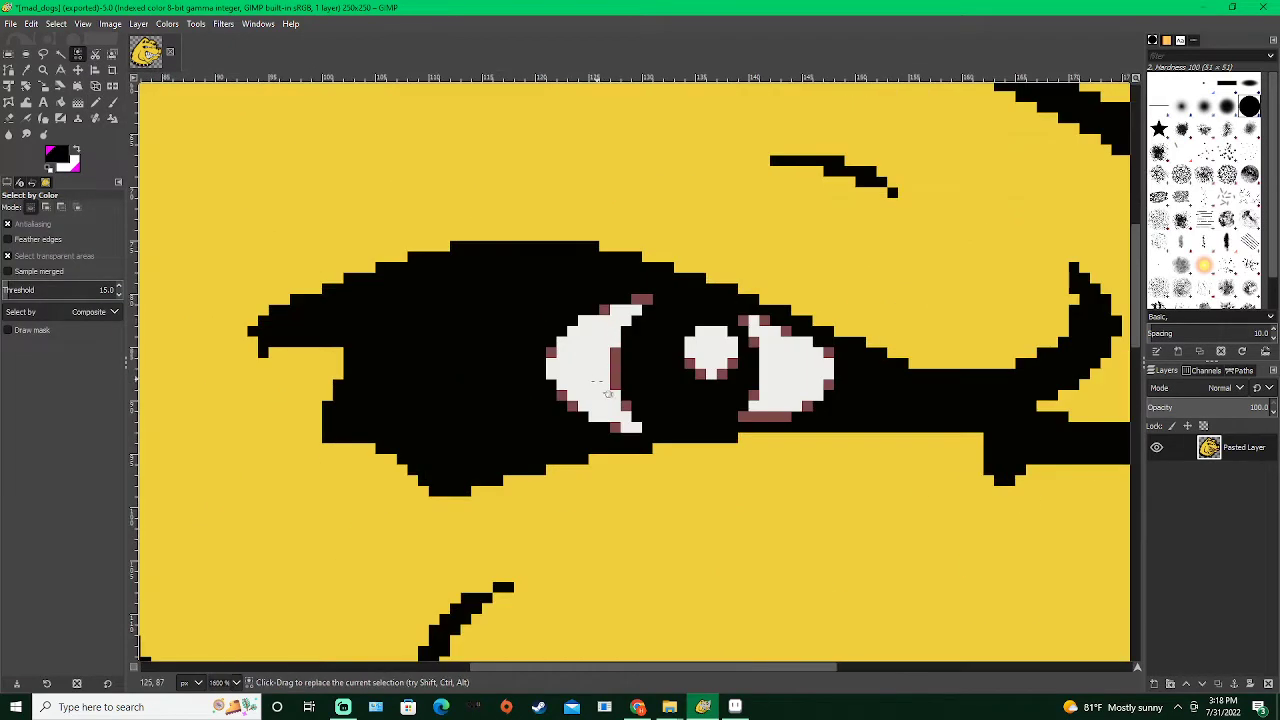
click(615, 375)
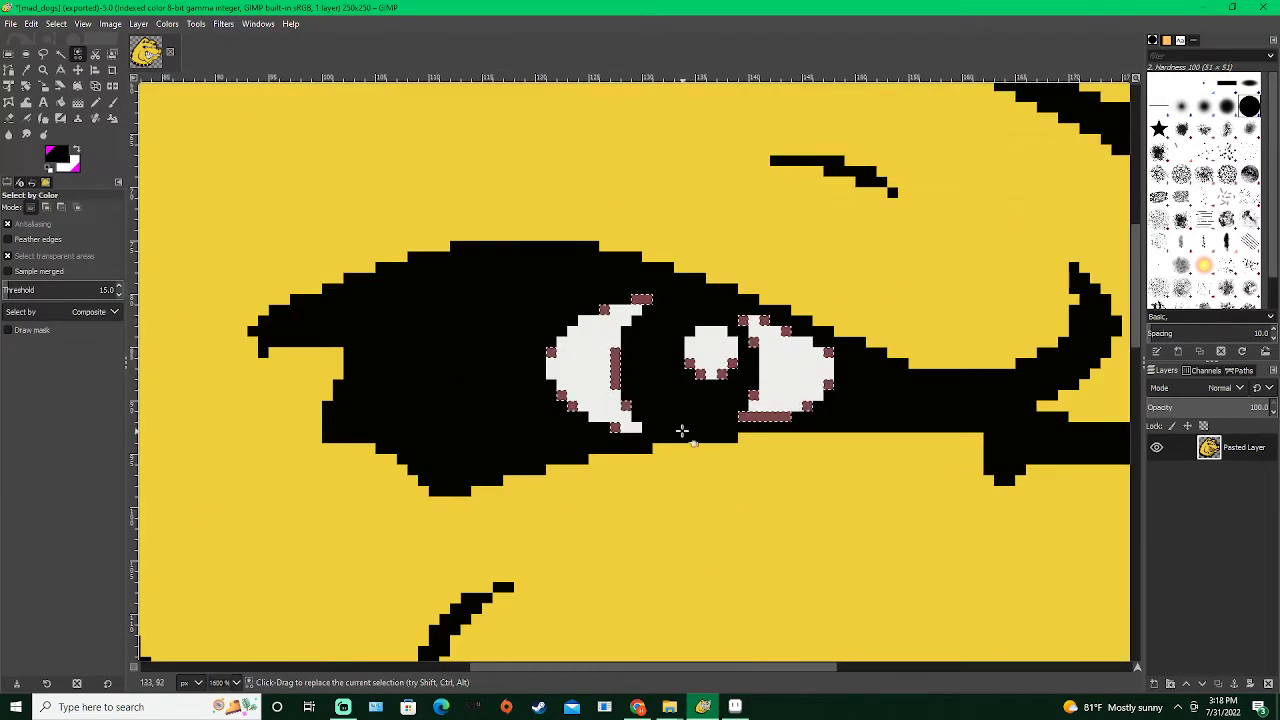
click(95, 102)
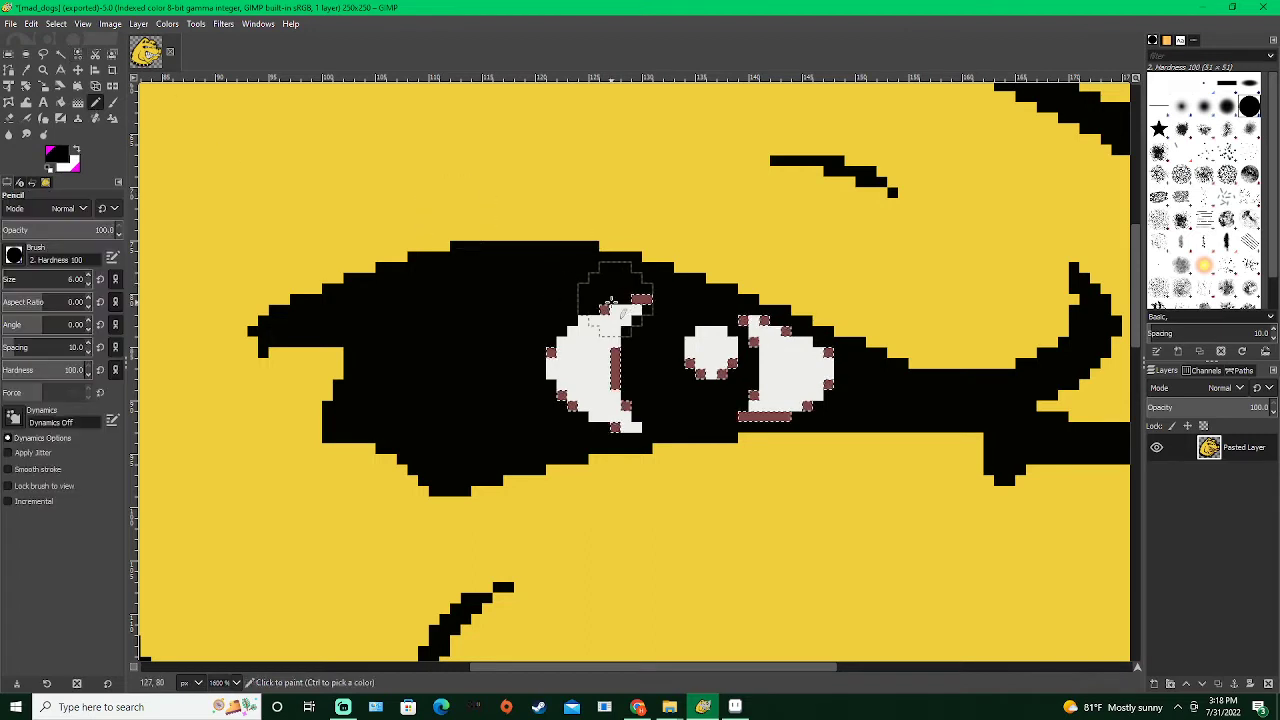
click(634, 363)
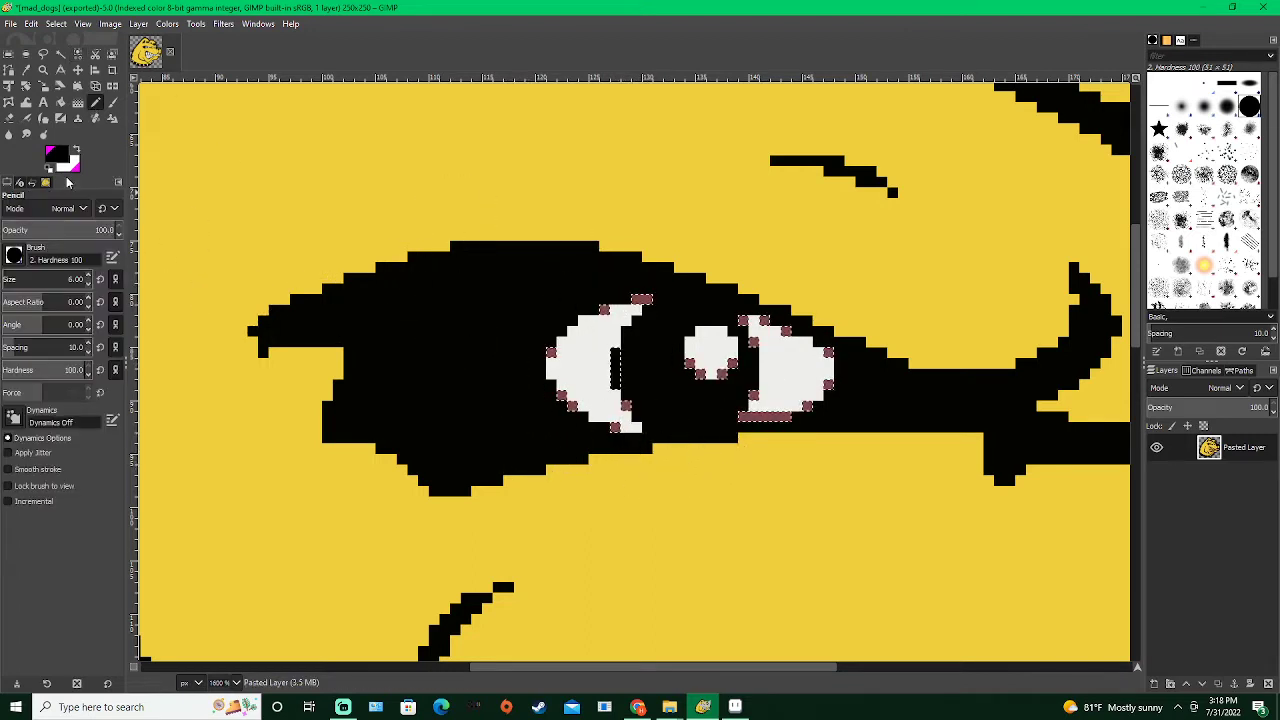
Swap the pencil colour to white and paint over the selected fringe pixels in both eyes
key(x)
mouse_move(634, 284)
mouse_down()
mouse_move(579, 293)
mouse_move(537, 344)
mouse_move(545, 397)
mouse_move(583, 457)
mouse_move(626, 458)
mouse_move(636, 440)
mouse_move(714, 425)
mouse_move(714, 381)
mouse_move(796, 404)
mouse_move(773, 312)
mouse_up()
scroll(789, 409, down, 4)
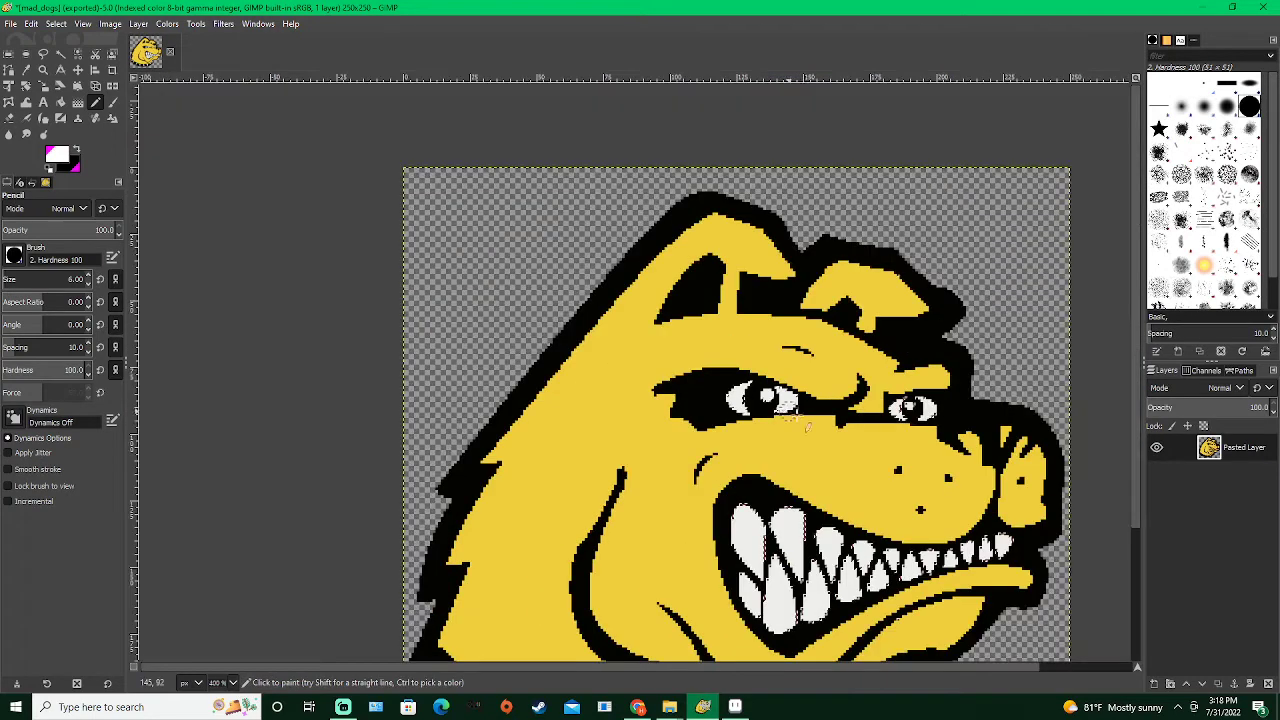
mouse_move(914, 419)
mouse_down()
mouse_move(699, 391)
mouse_move(660, 303)
mouse_move(772, 311)
mouse_move(752, 385)
mouse_up()
scroll(699, 391, up, 4)
scroll(678, 435, down, 4)
scroll(666, 458, down, 3)
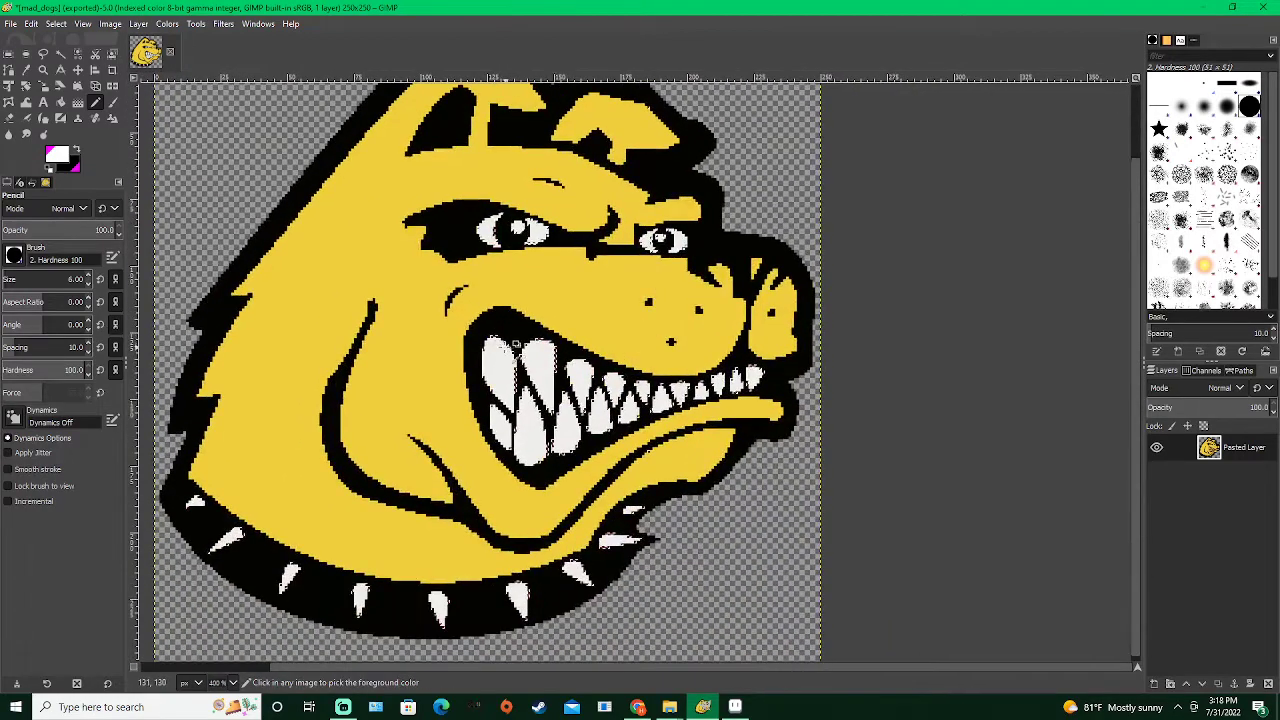
Enlarge the pencil brush to size 27 and paint the selected fringe pixels on the teeth and collar spikes white
scroll(525, 335, up, 4)
scroll(330, 396, down, 4)
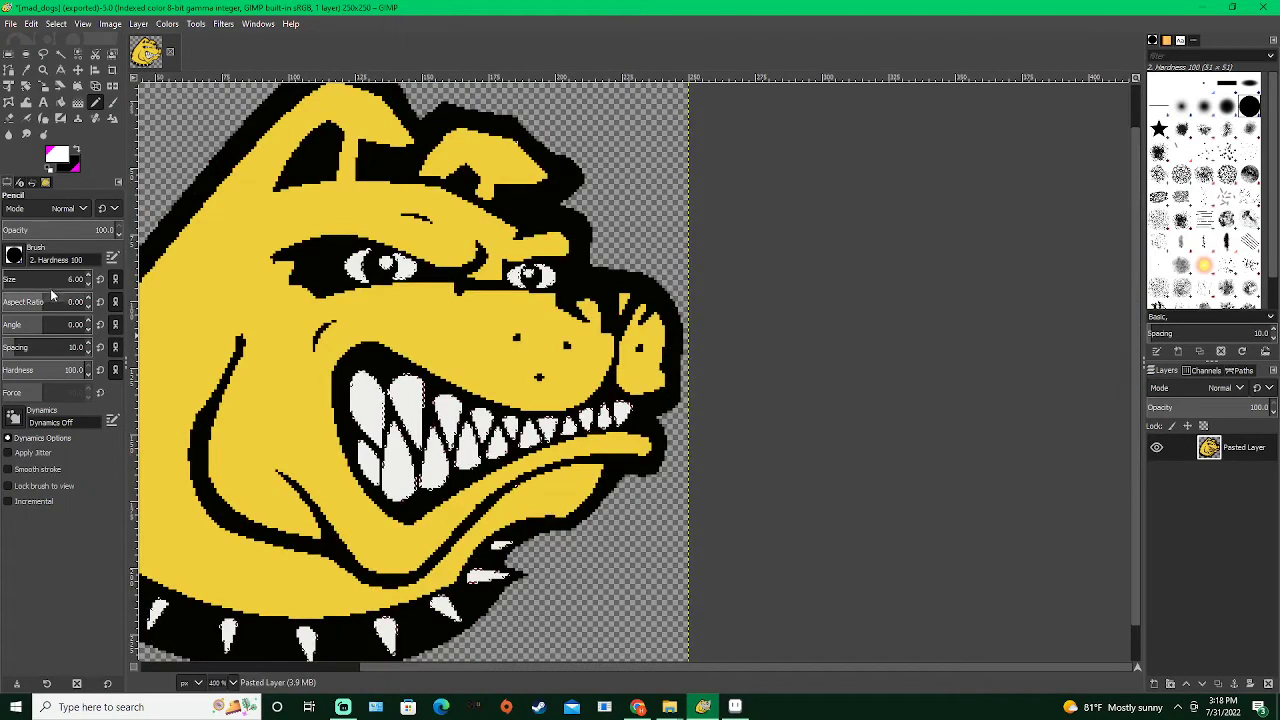
scroll(52, 281, up, 16)
scroll(52, 281, up, 5)
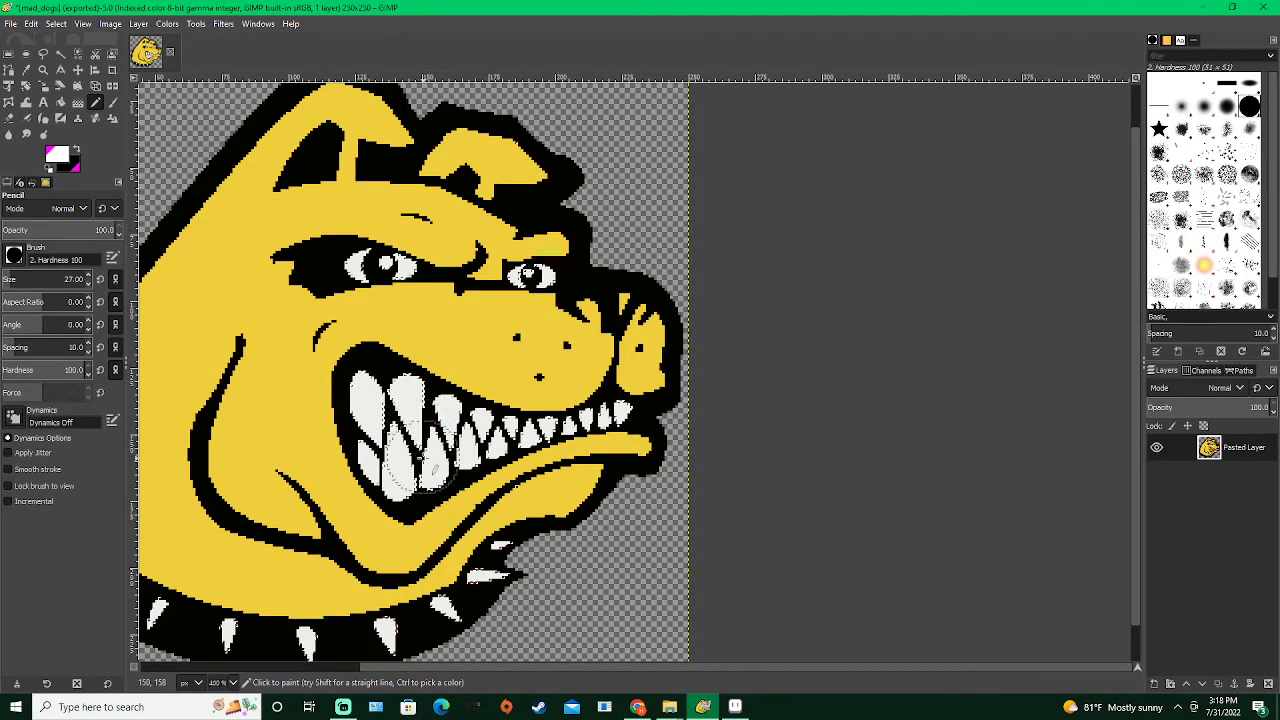
drag(452, 490, 592, 311)
scroll(590, 311, up, 4)
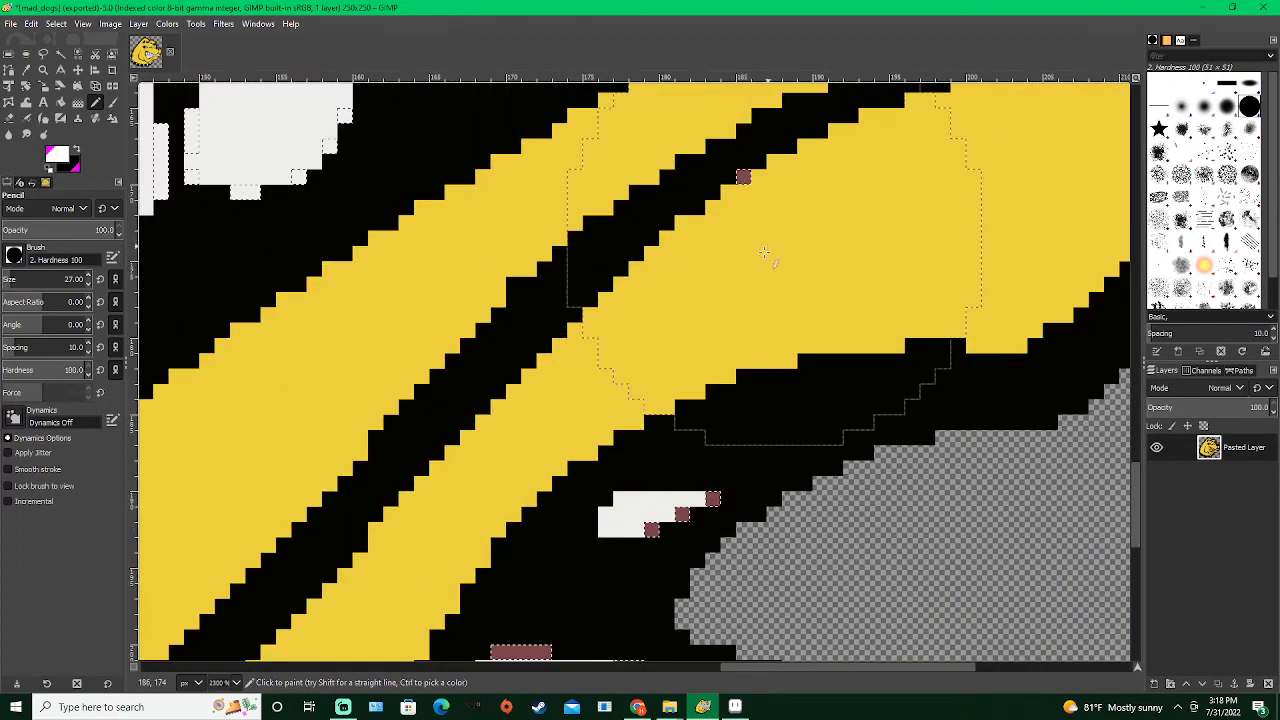
scroll(714, 300, down, 4)
drag(674, 366, 706, 322)
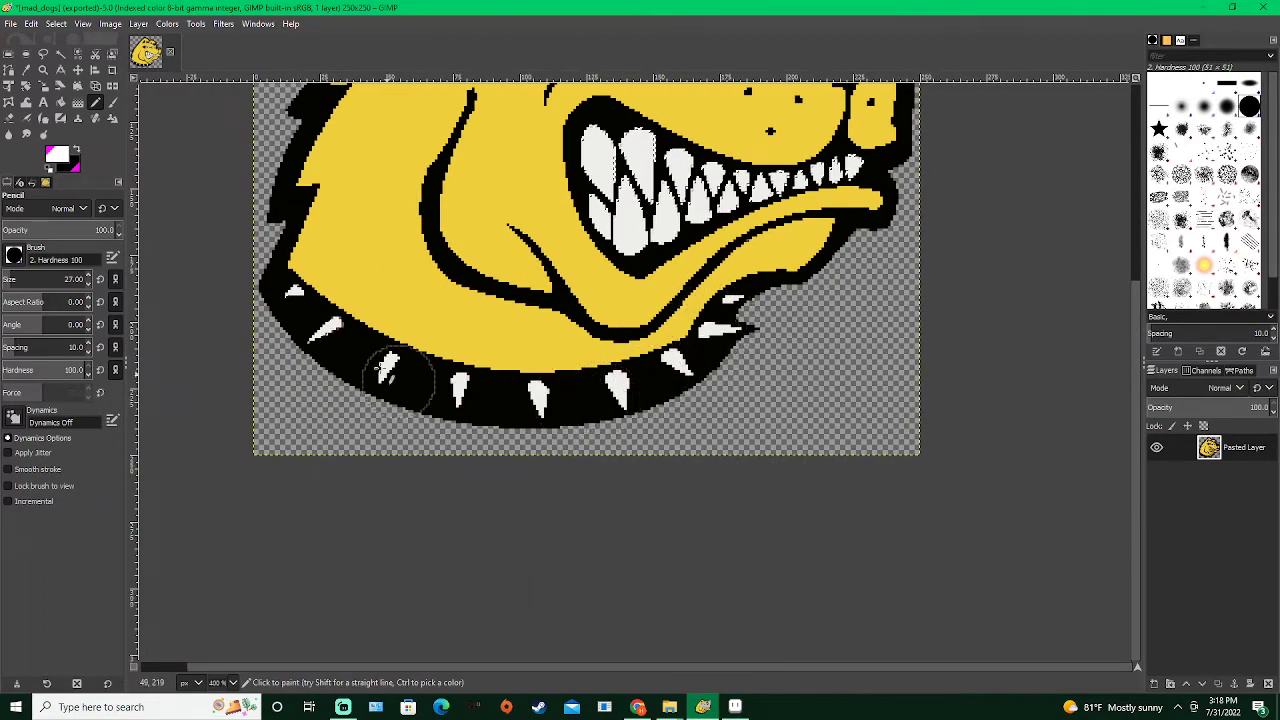
Swap the pencil colour back to black and paint the stray selected pixel on the chin line below the lower lip
click(75, 150)
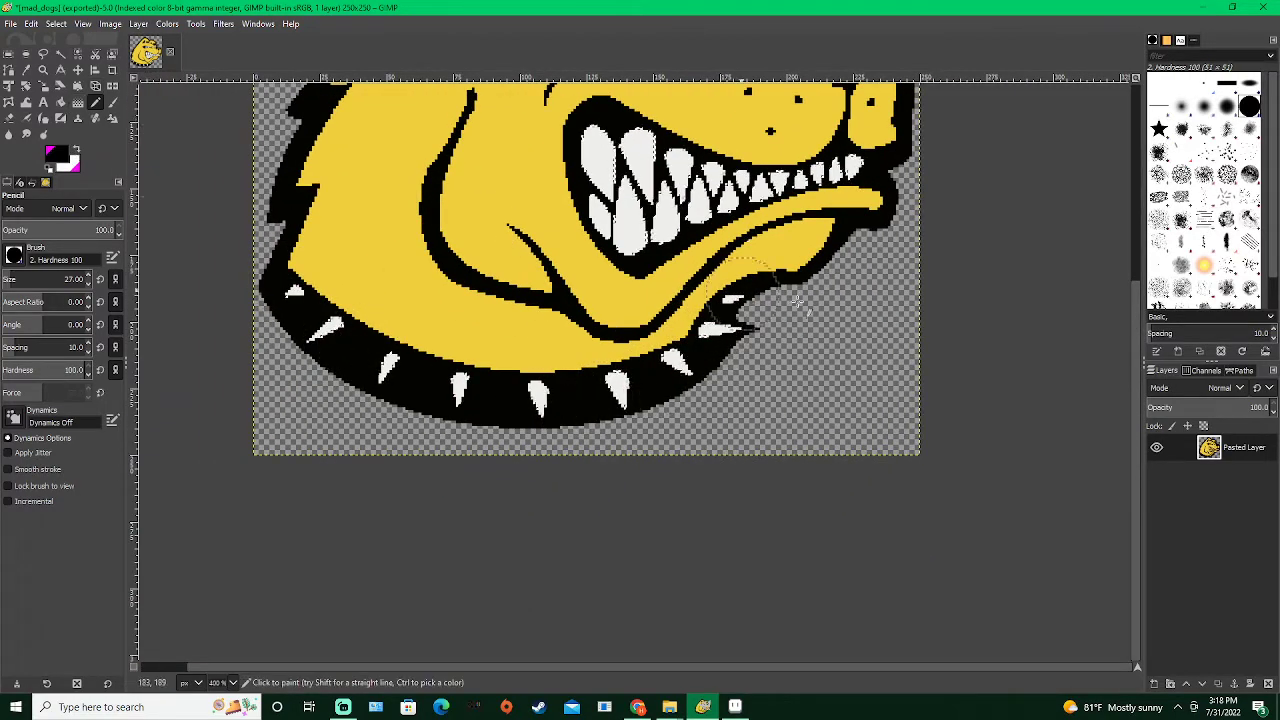
scroll(732, 252, up, 4)
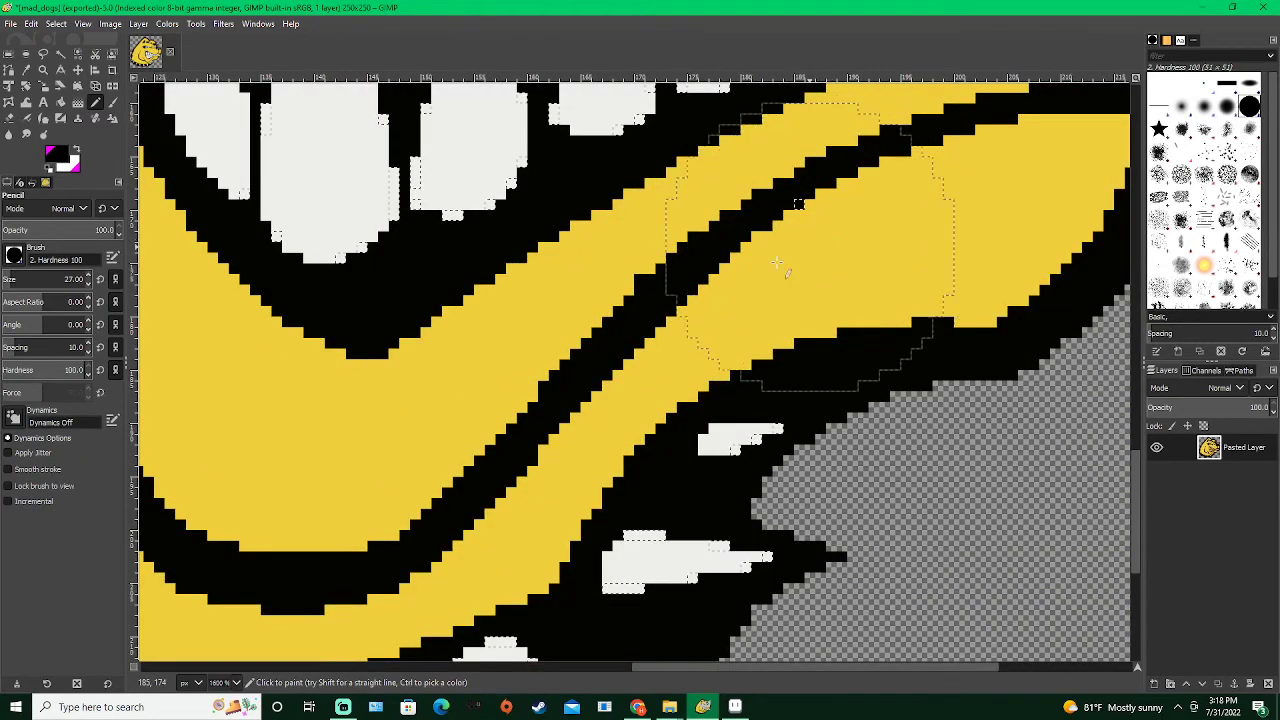
scroll(800, 232, down, 4)
scroll(509, 278, down, 3)
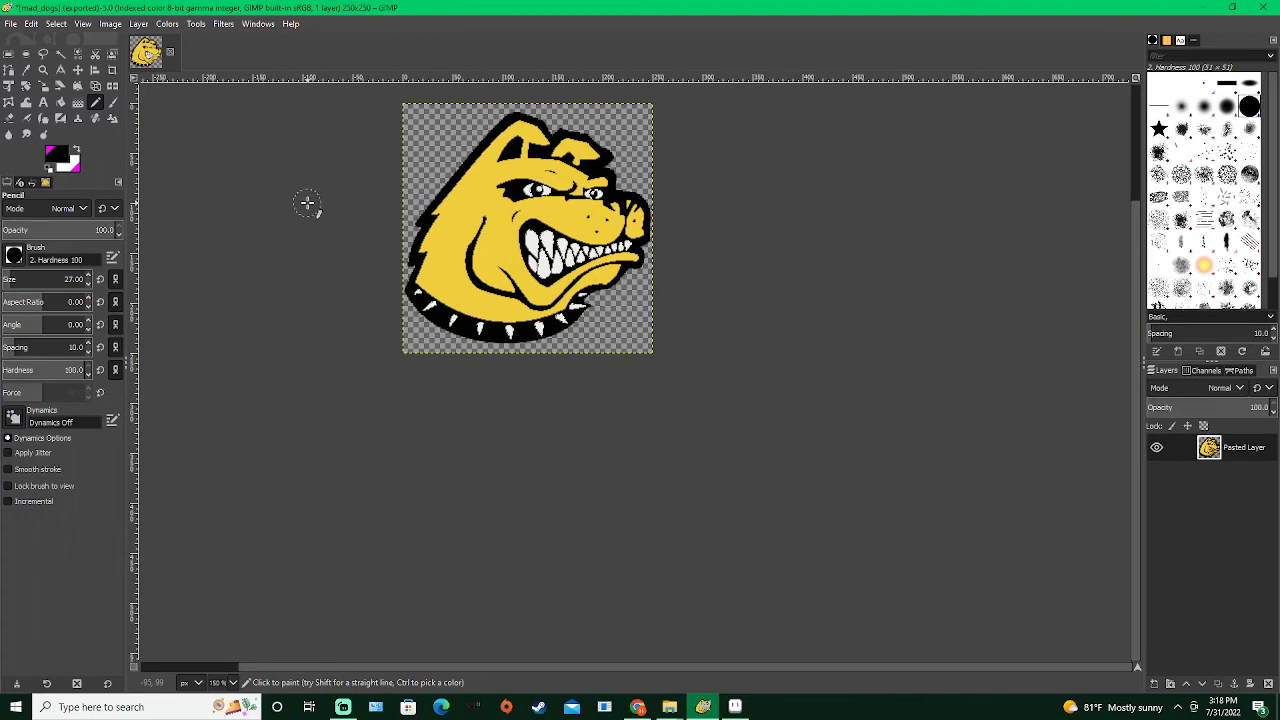
Check the cleaned teeth up close and export the logo over the existing mad_dogs.png
scroll(522, 243, up, 5)
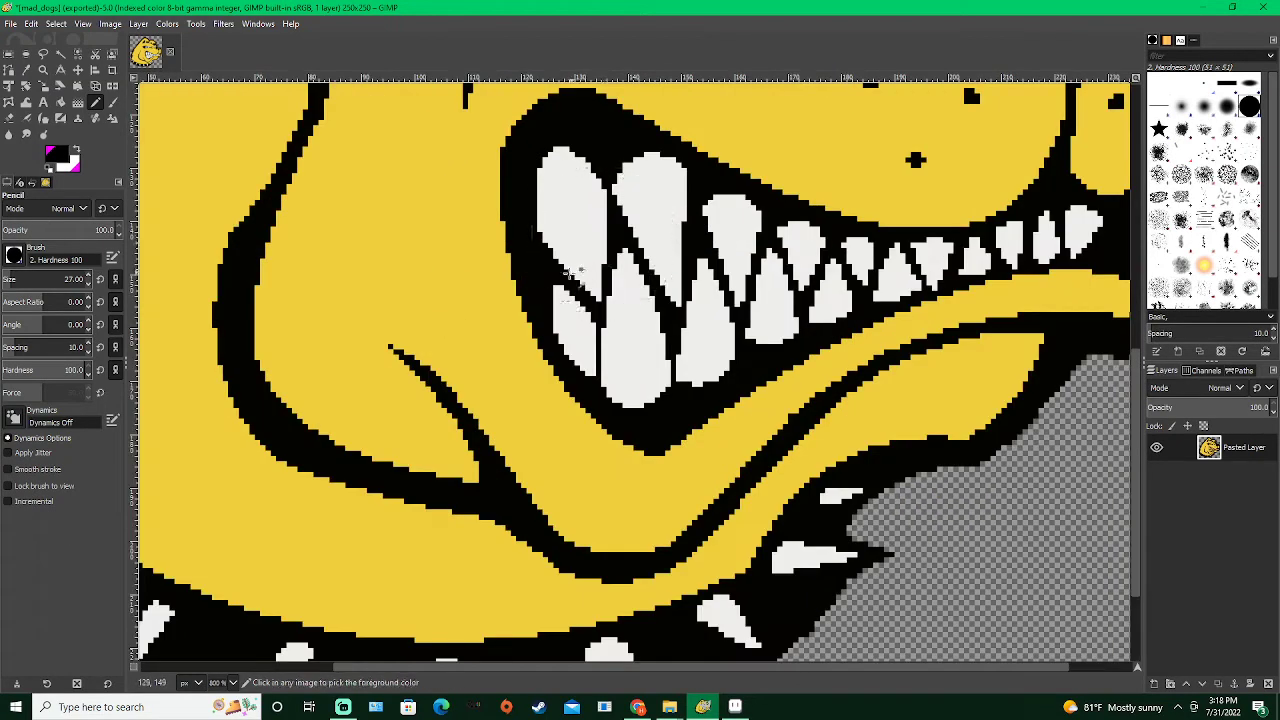
scroll(571, 267, down, 4)
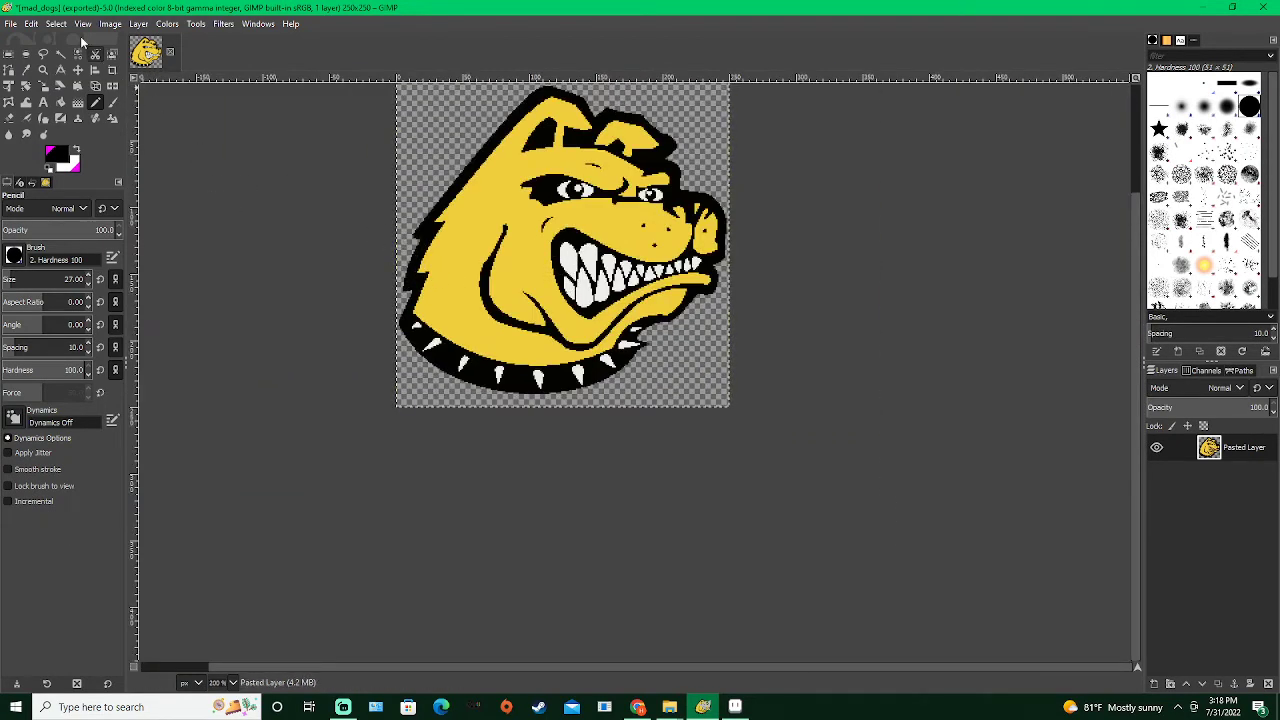
click(11, 23)
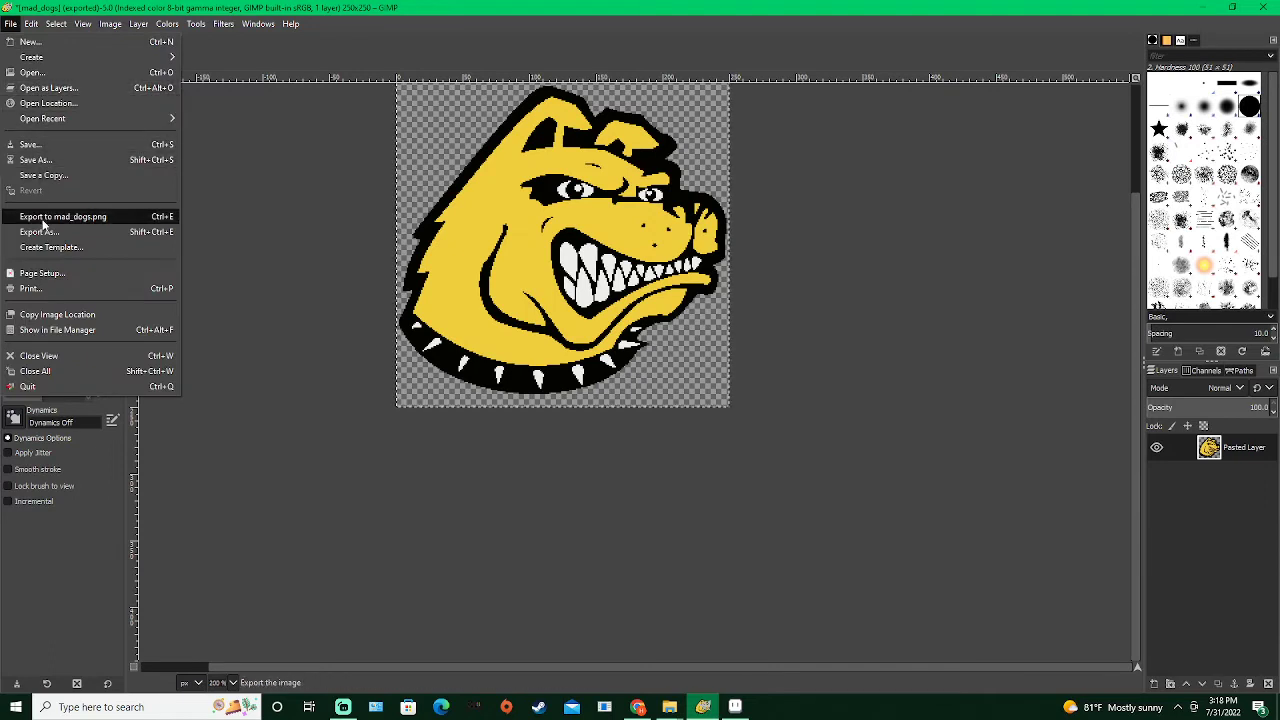
click(45, 217)
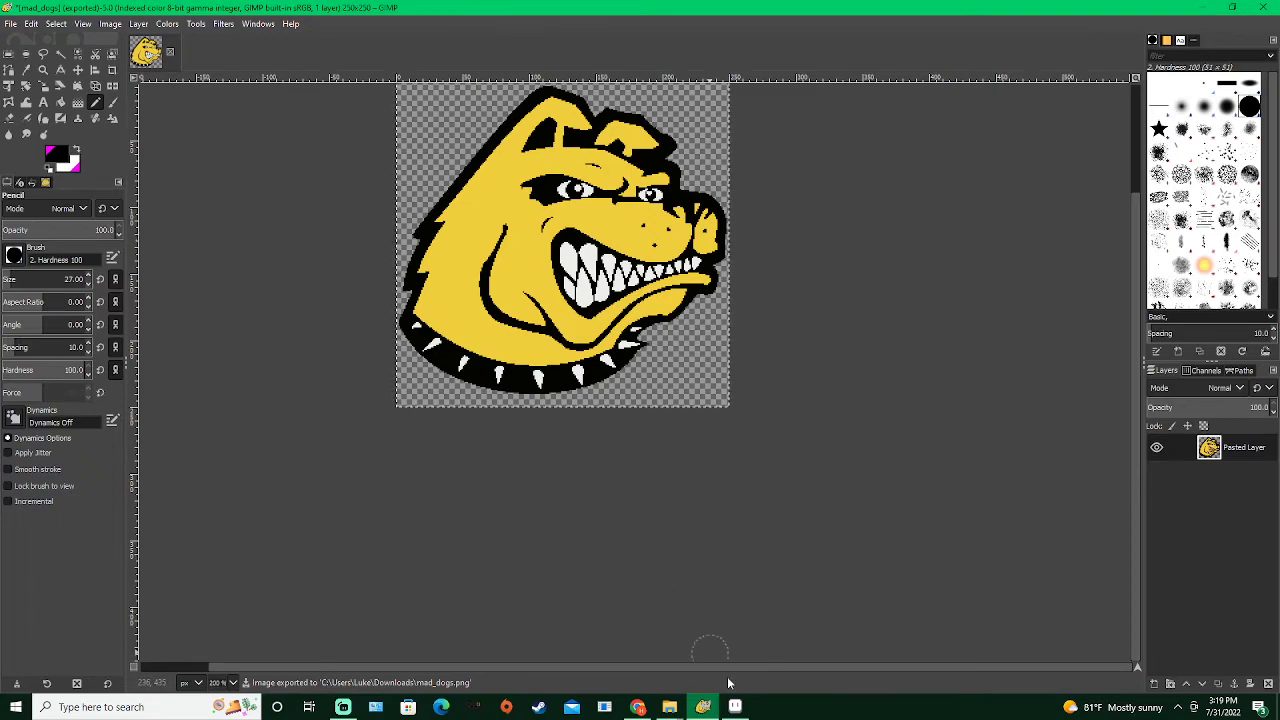
Switch to Aseprite and open the cleaned mad_dogs.png from the Downloads folder in it
click(735, 707)
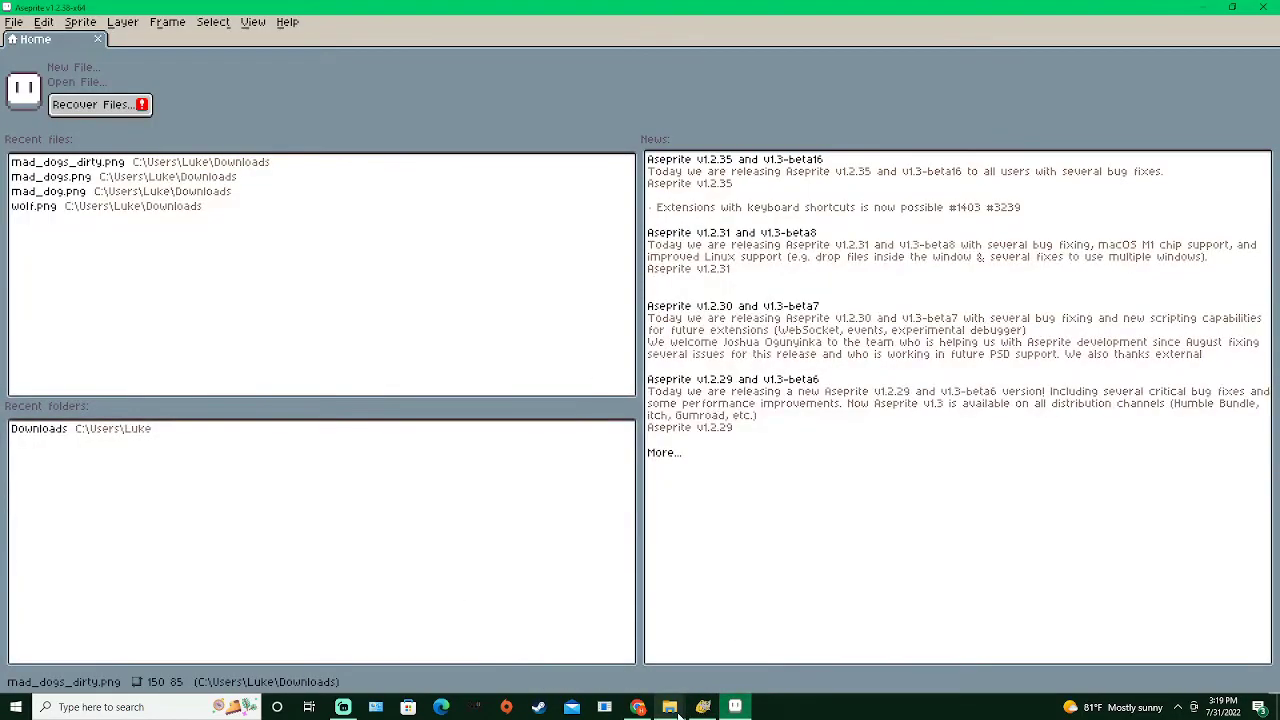
mouse_move(678, 712)
click(670, 630)
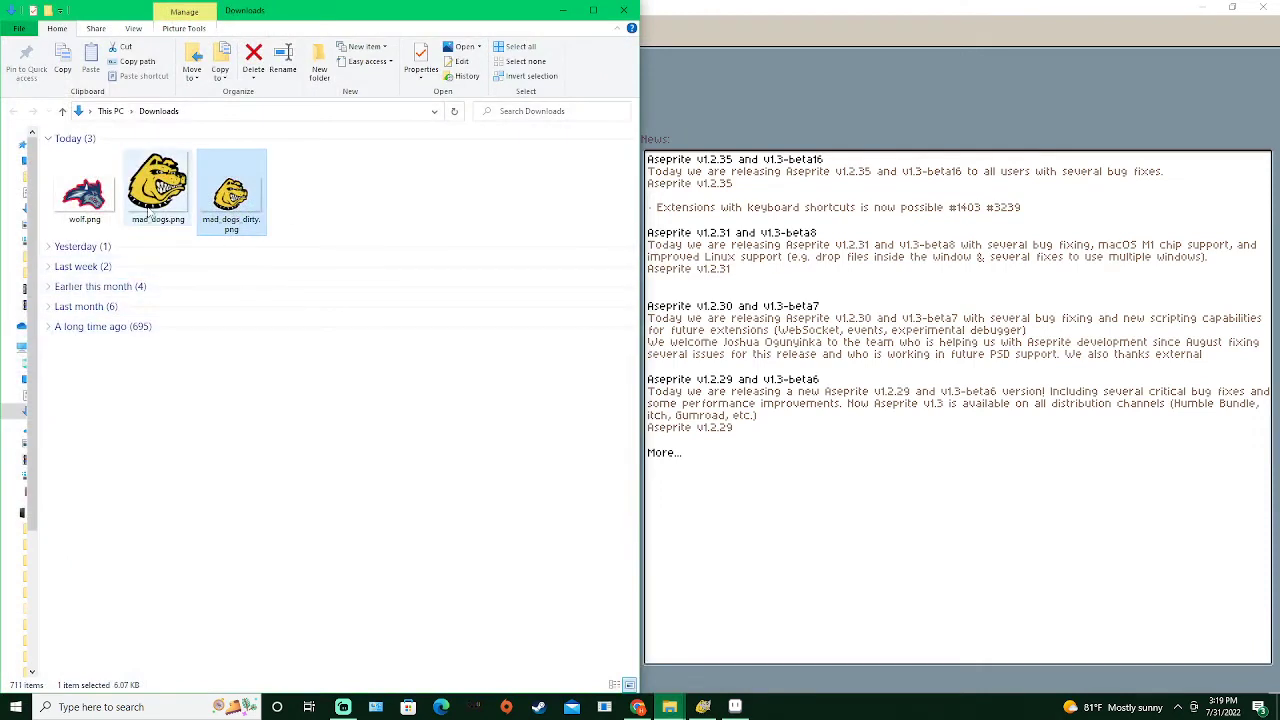
drag(148, 210, 762, 410)
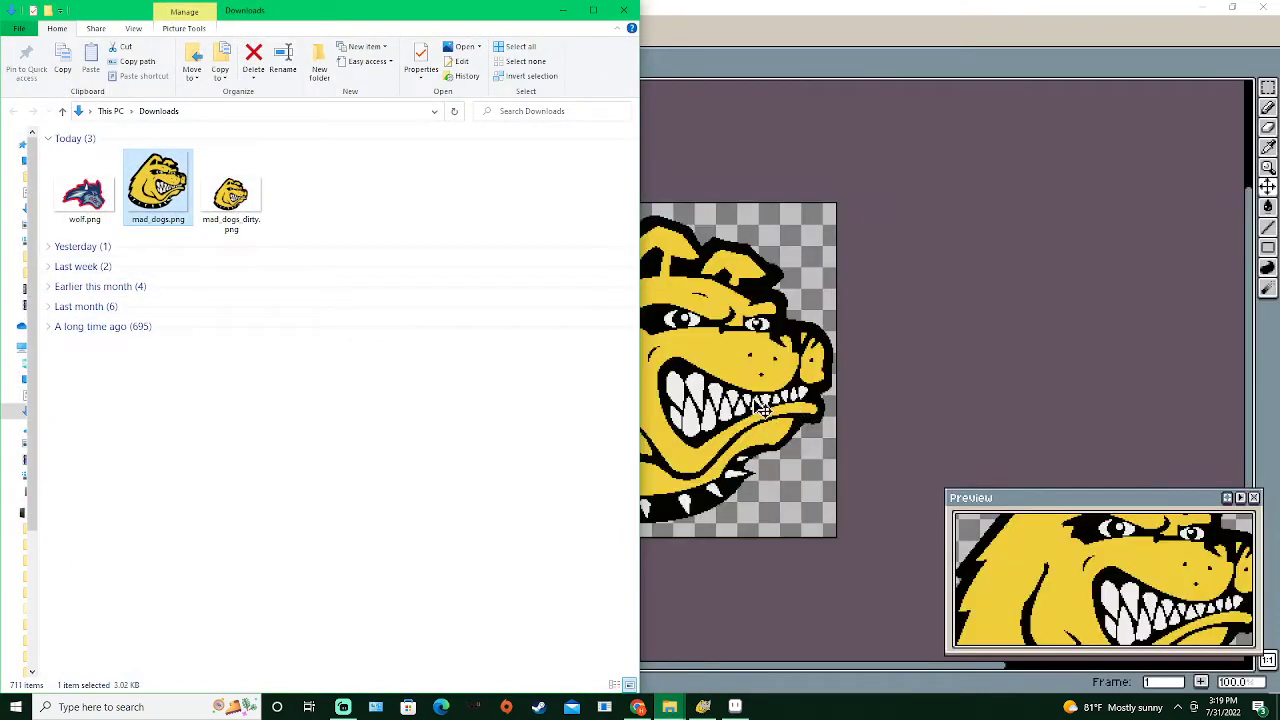
click(707, 48)
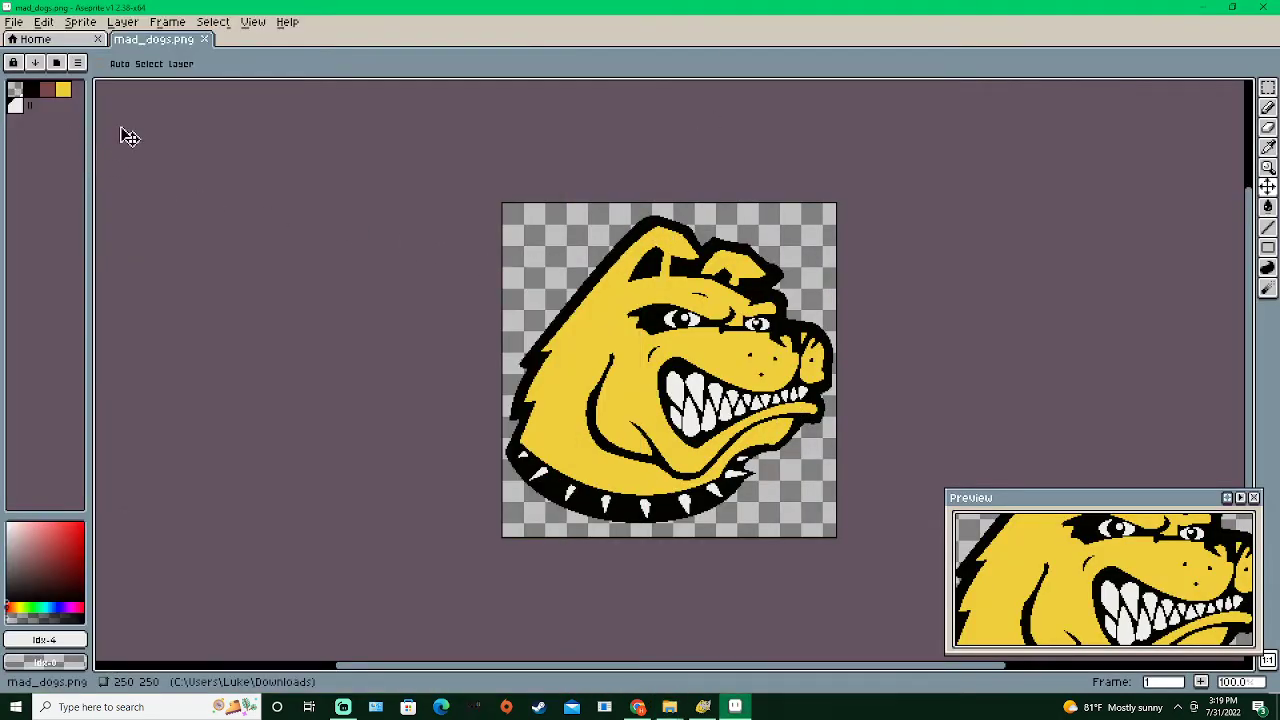
Open mad_dogs_dirty.png from the Downloads folder in Aseprite as well
click(710, 710)
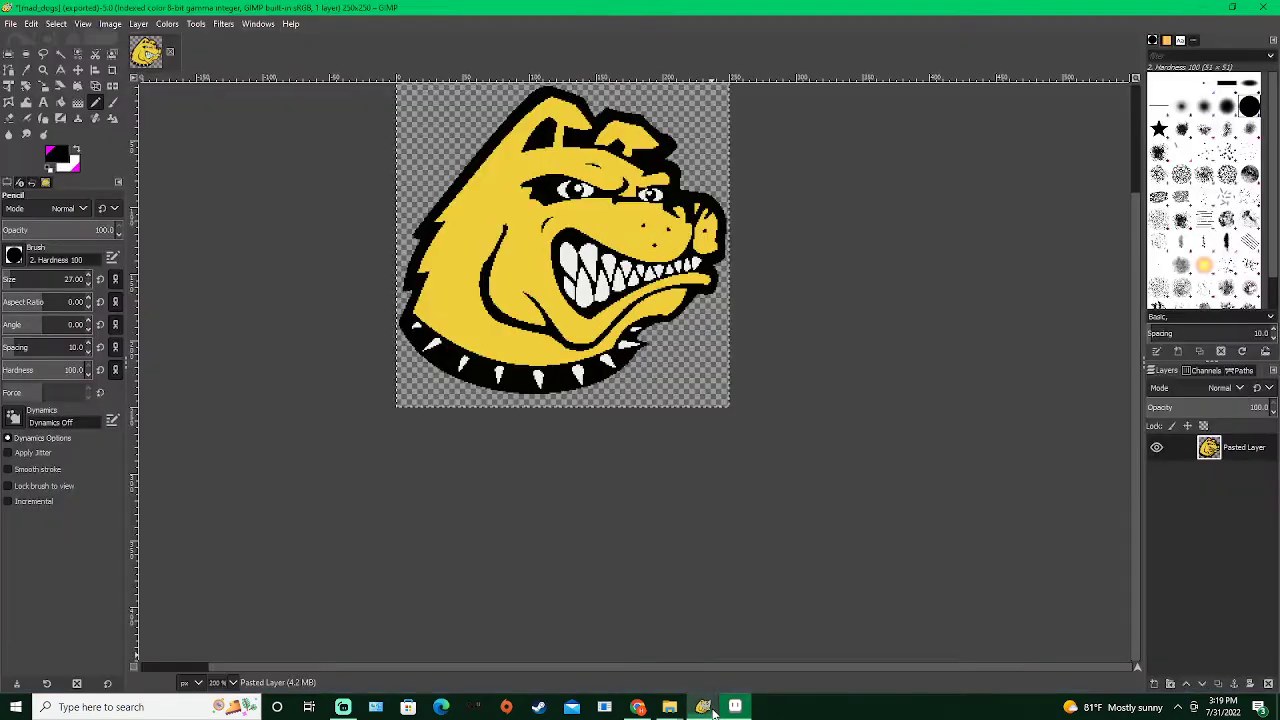
click(698, 712)
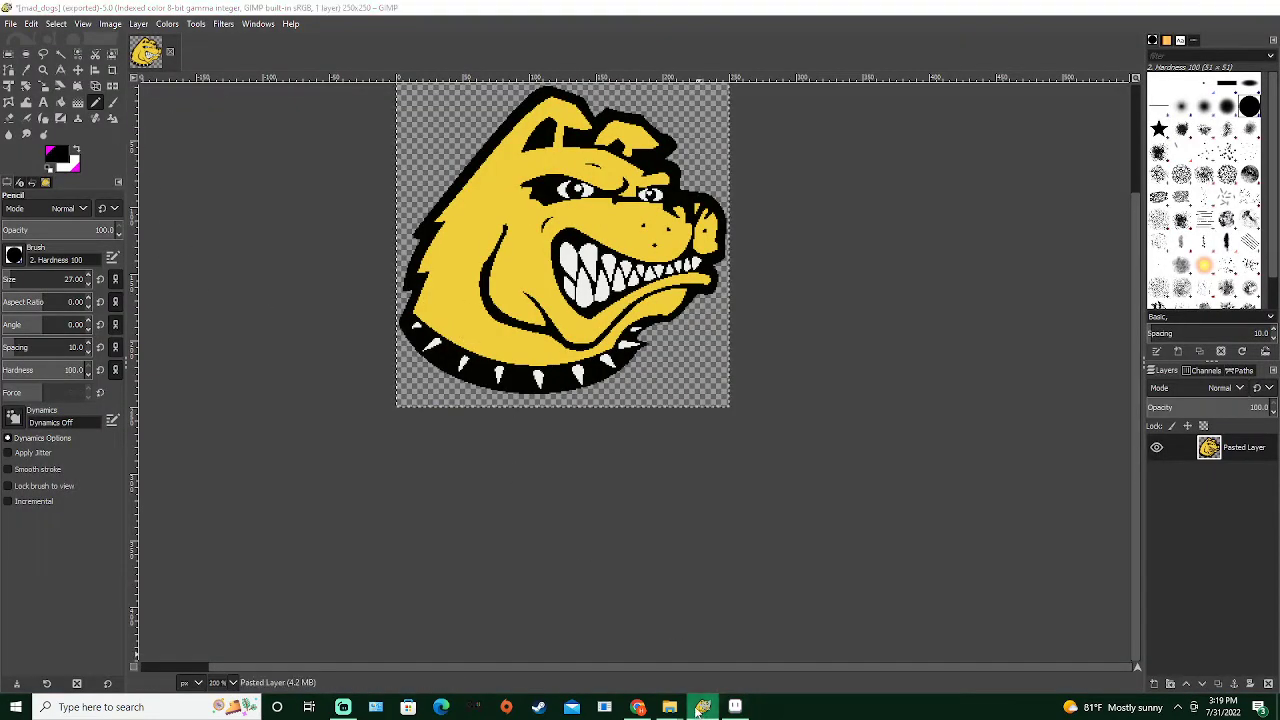
mouse_move(670, 707)
click(670, 640)
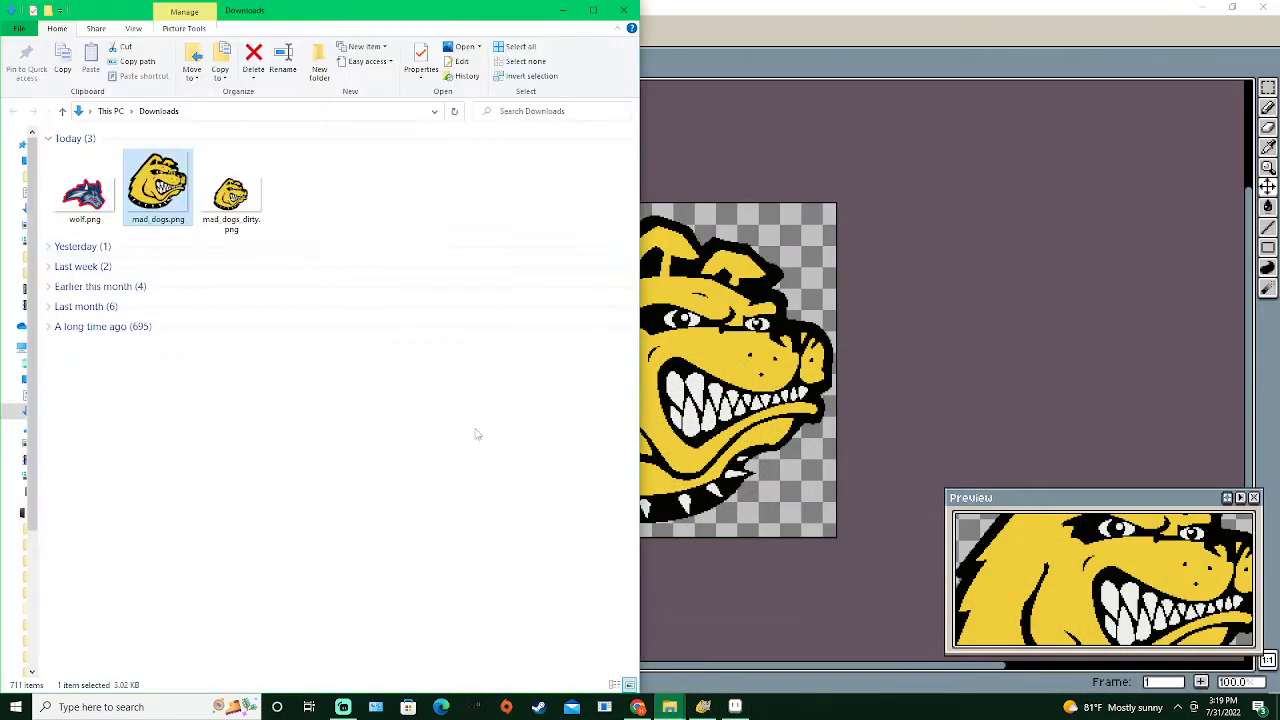
drag(231, 192, 908, 333)
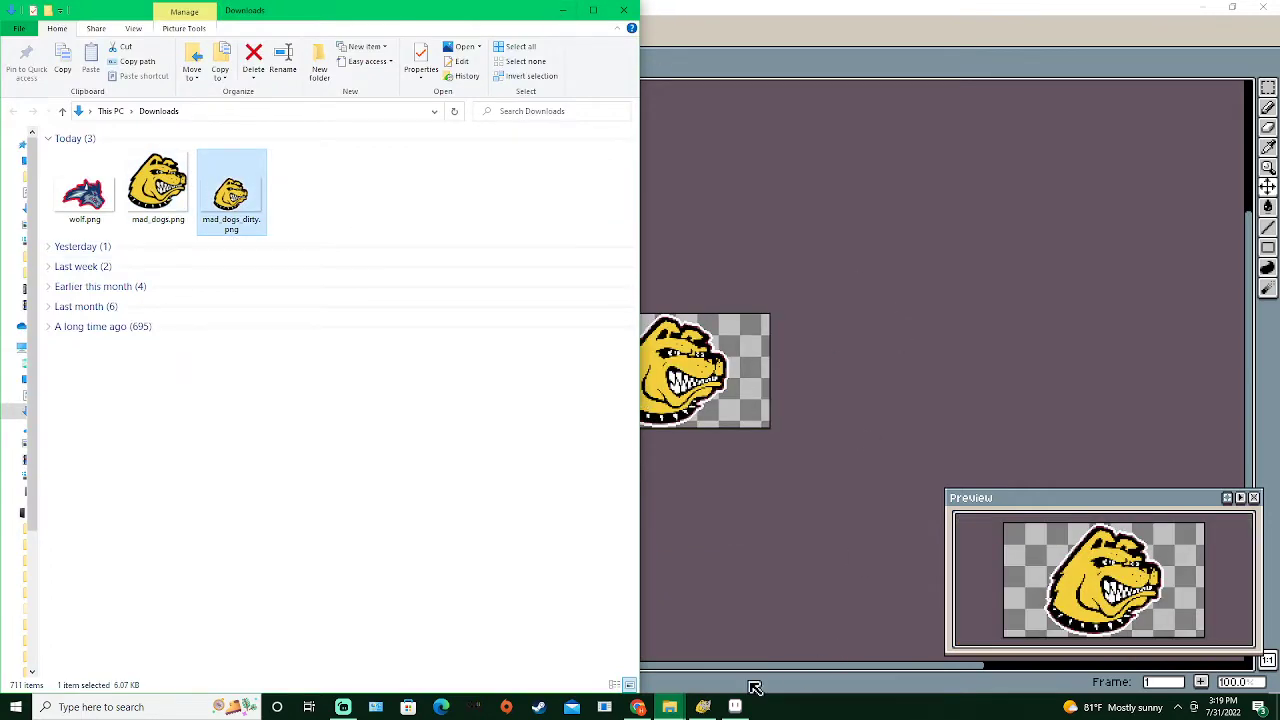
Return to Aseprite and examine the colour palette of mad_dogs_dirty.png for comparison with the cleaned logo
click(703, 707)
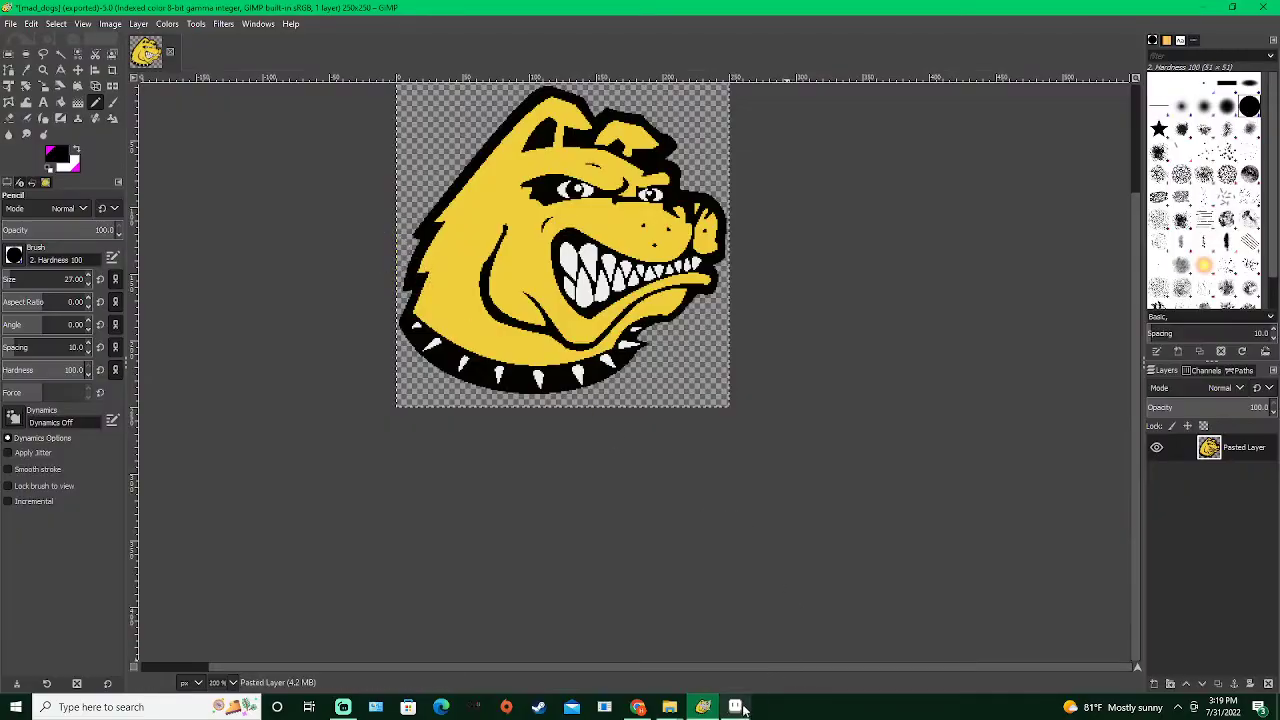
click(735, 707)
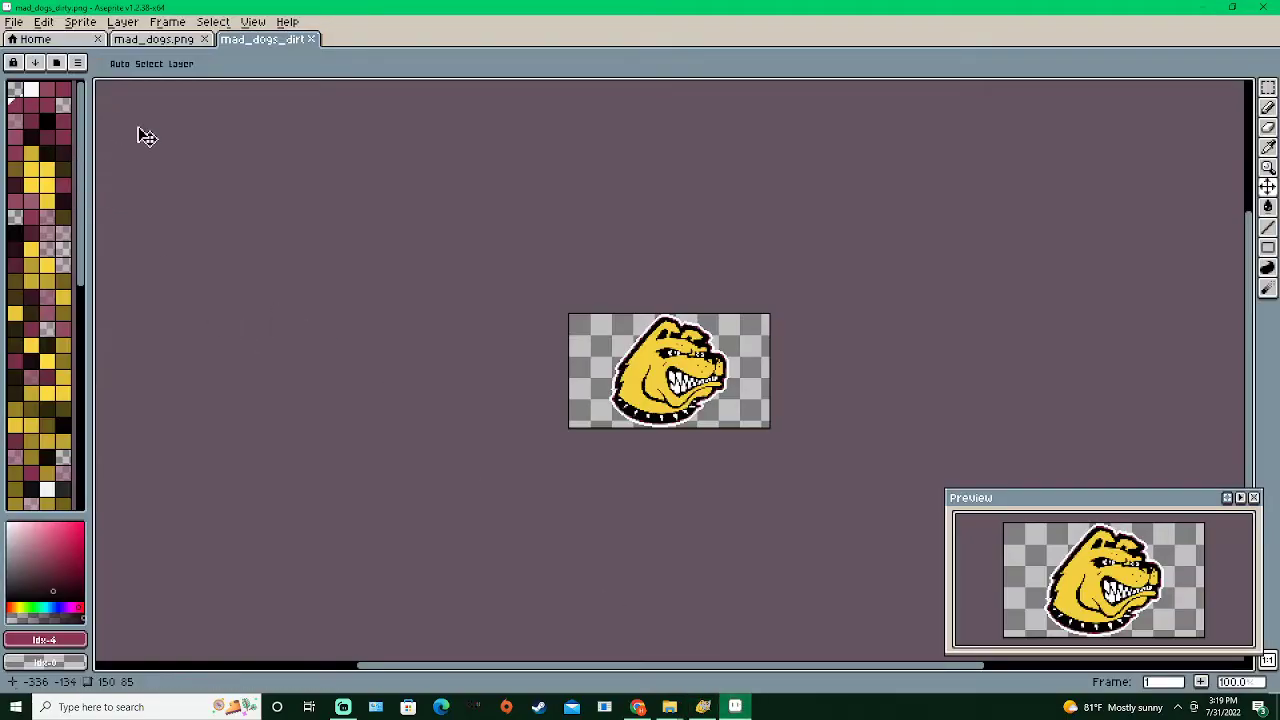
scroll(35, 375, down, 5)
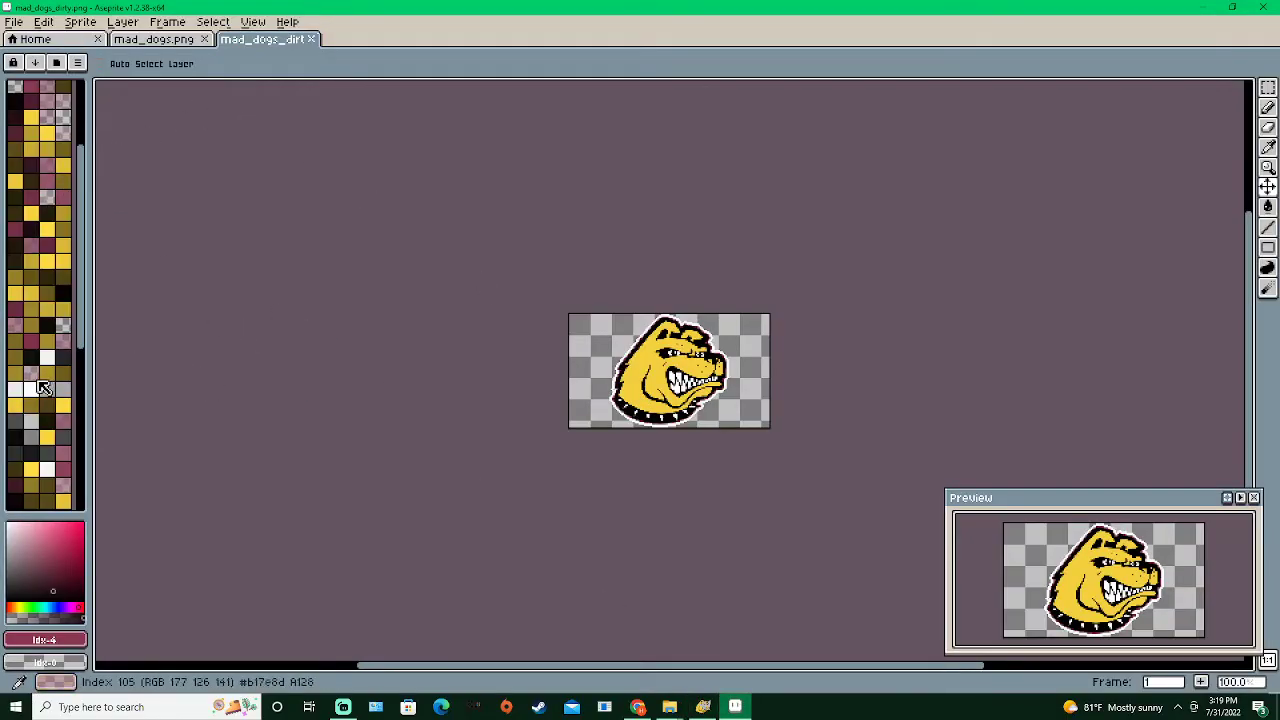
scroll(37, 390, up, 5)
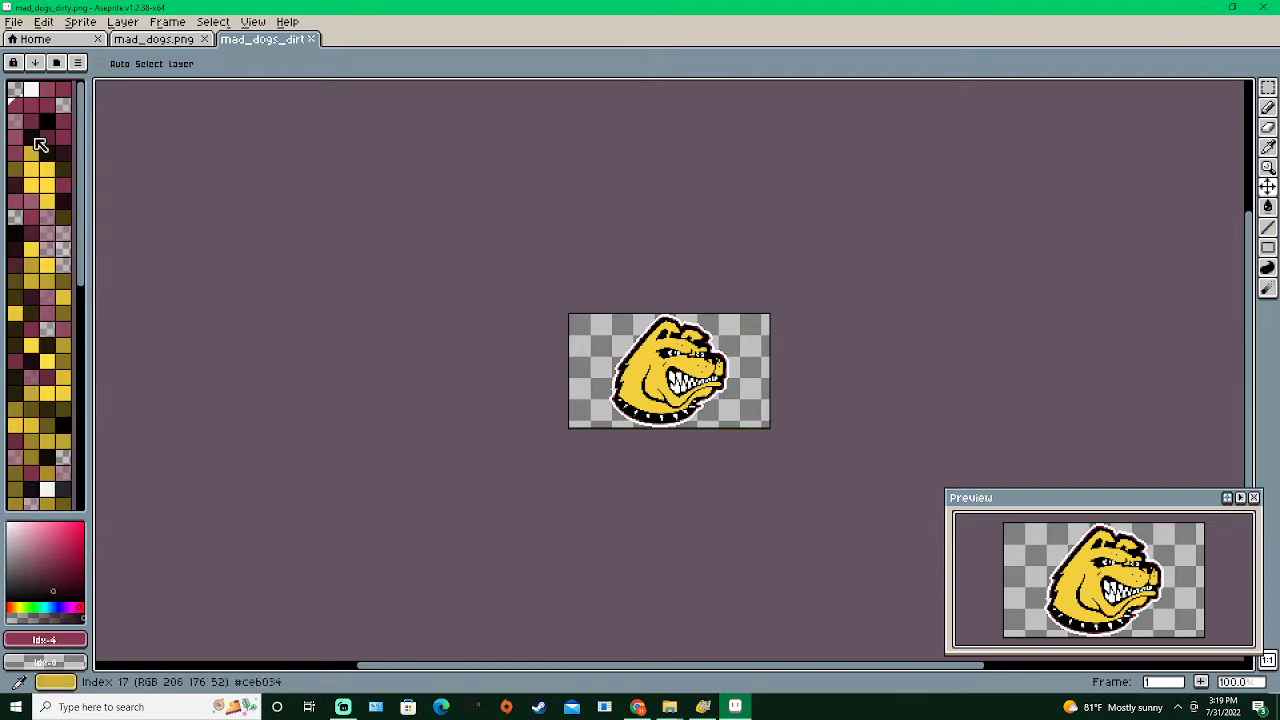
Look through the rest of the palette of mad_dogs_dirty.png and examine its blended edge pixels up close
scroll(37, 390, down, 10)
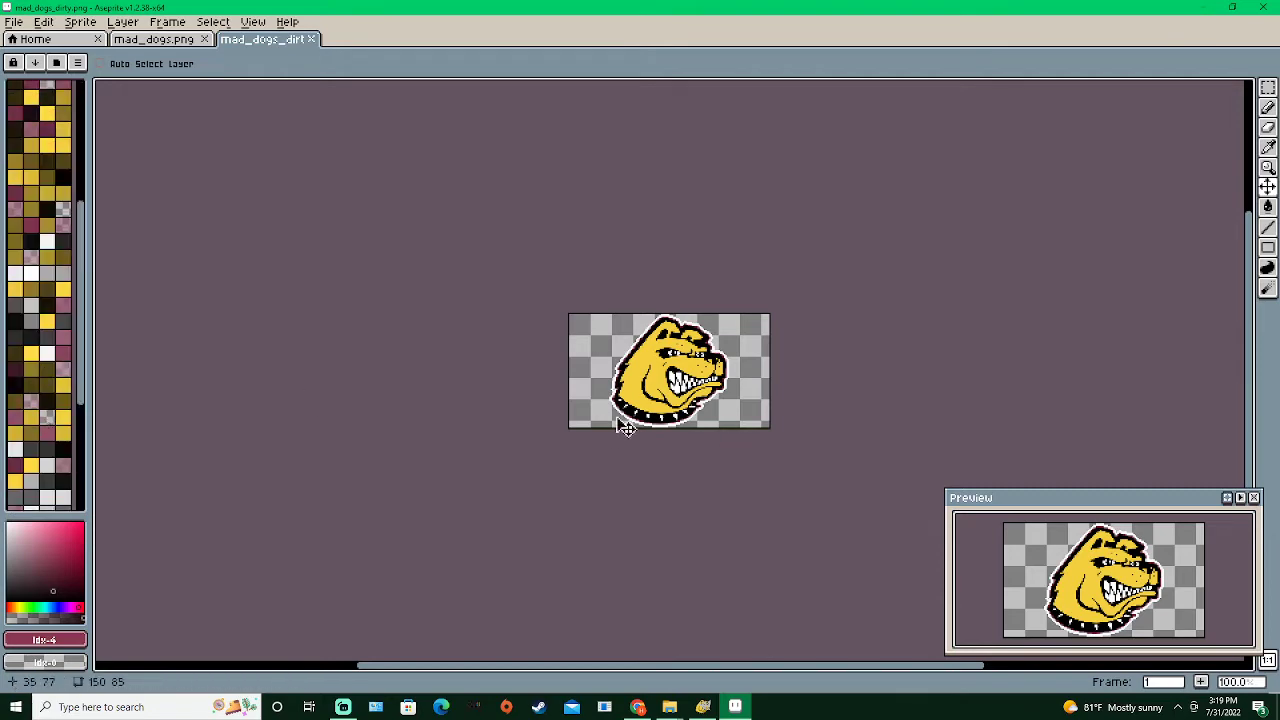
scroll(626, 428, up, 8)
scroll(333, 364, down, 2)
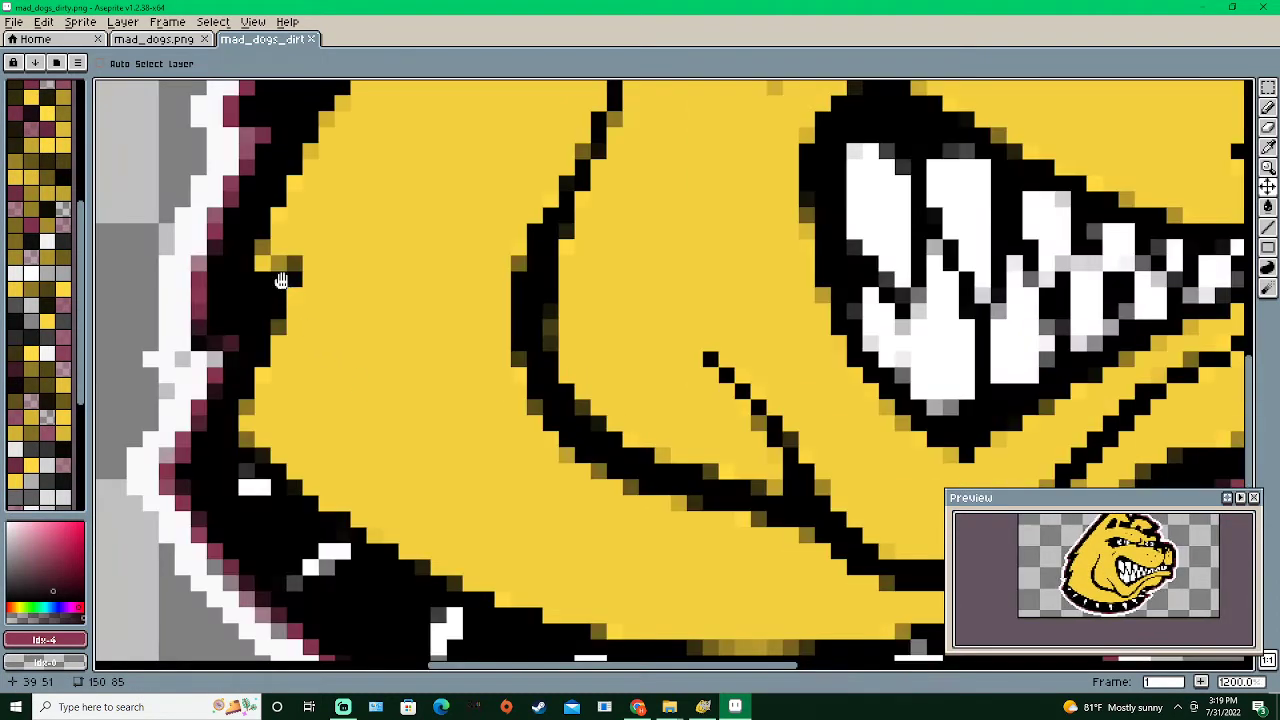
drag(281, 280, 533, 277)
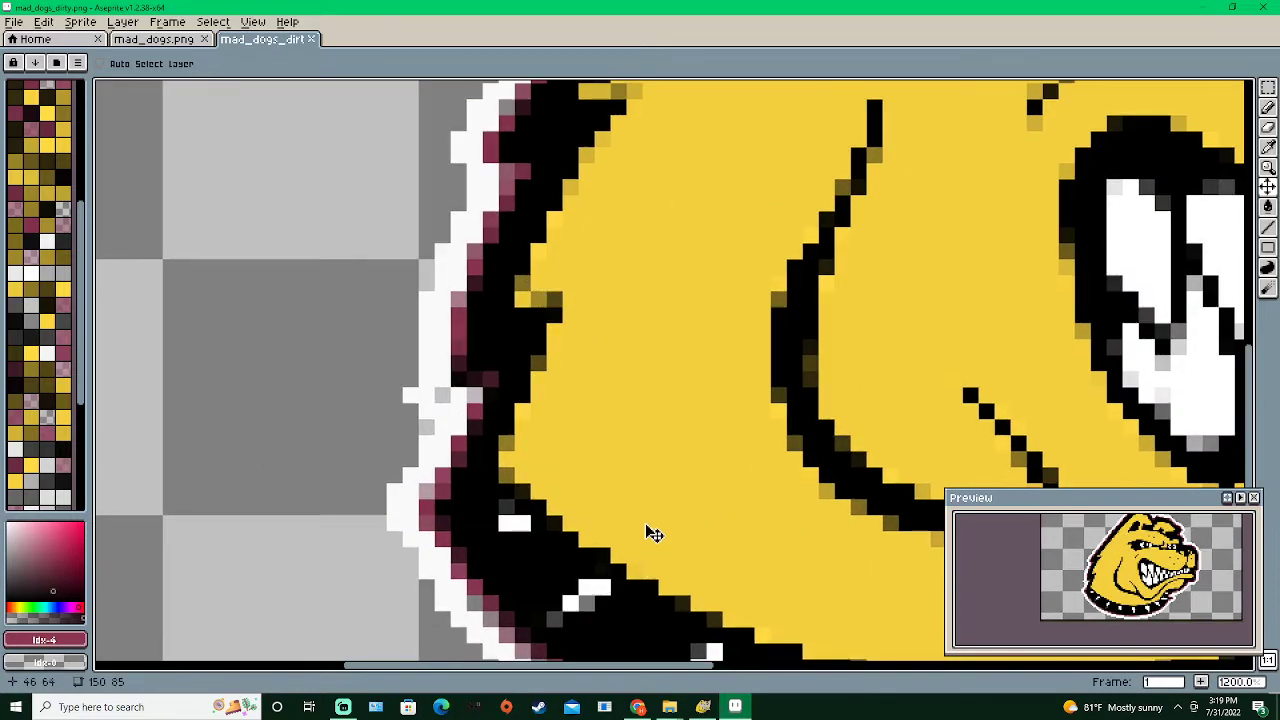
scroll(650, 533, down, 5)
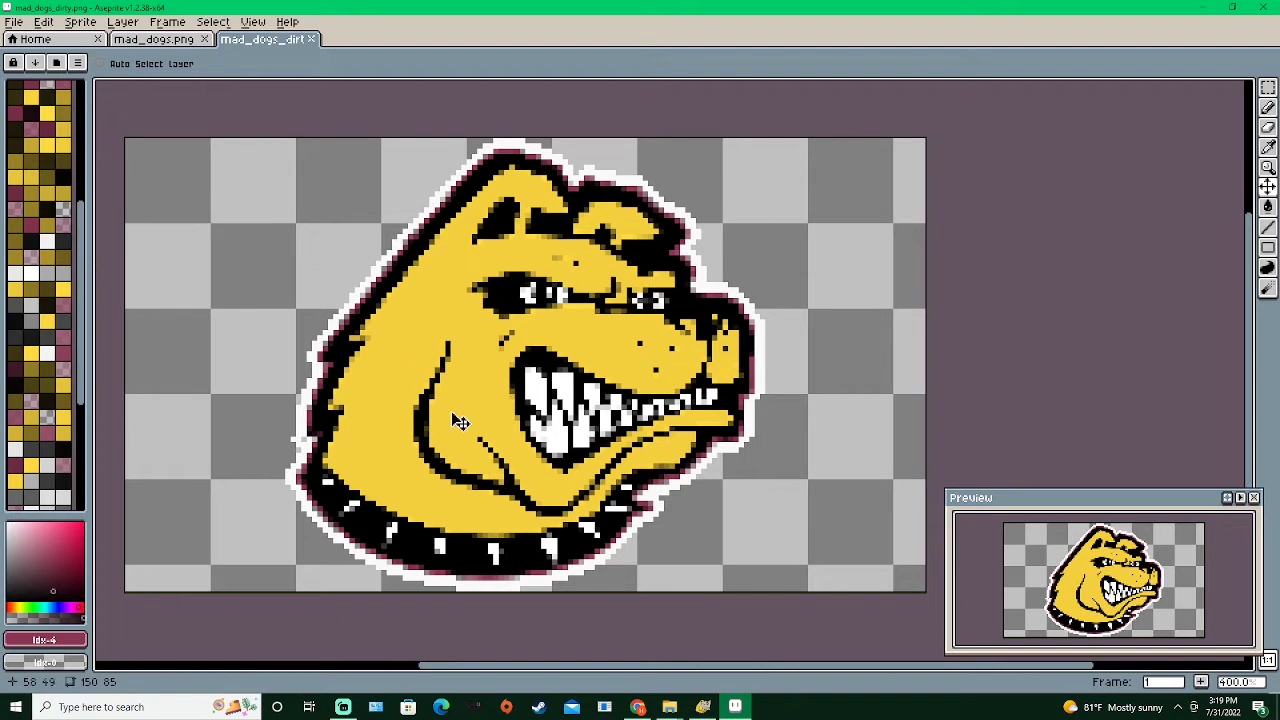
Go back to the clean mad_dogs.png and trim the empty space around the dog's head
click(155, 39)
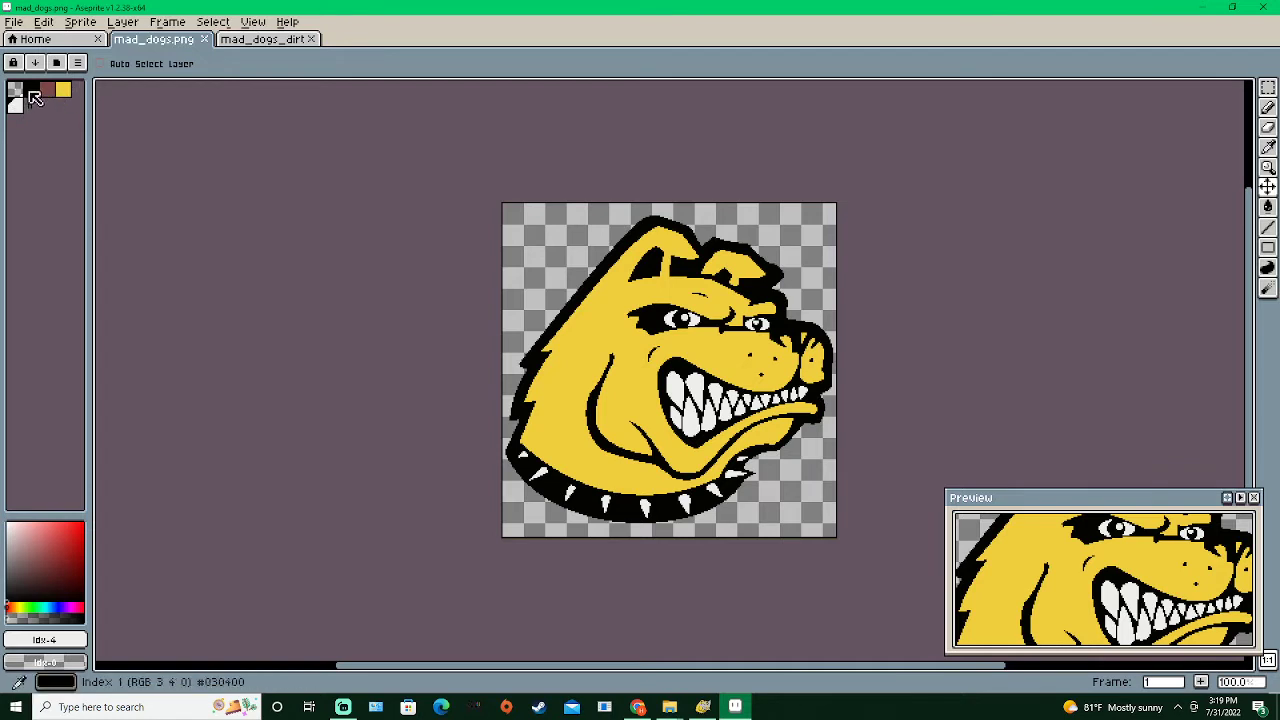
drag(646, 415, 456, 367)
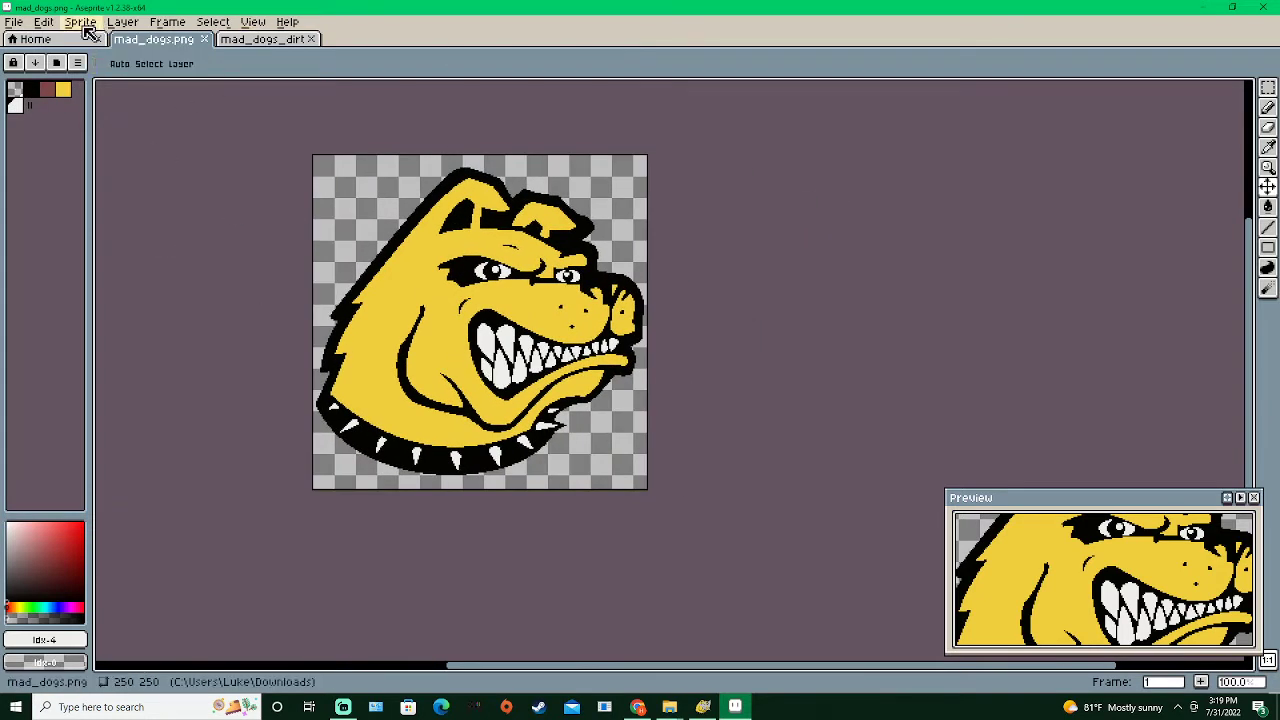
click(80, 22)
click(90, 157)
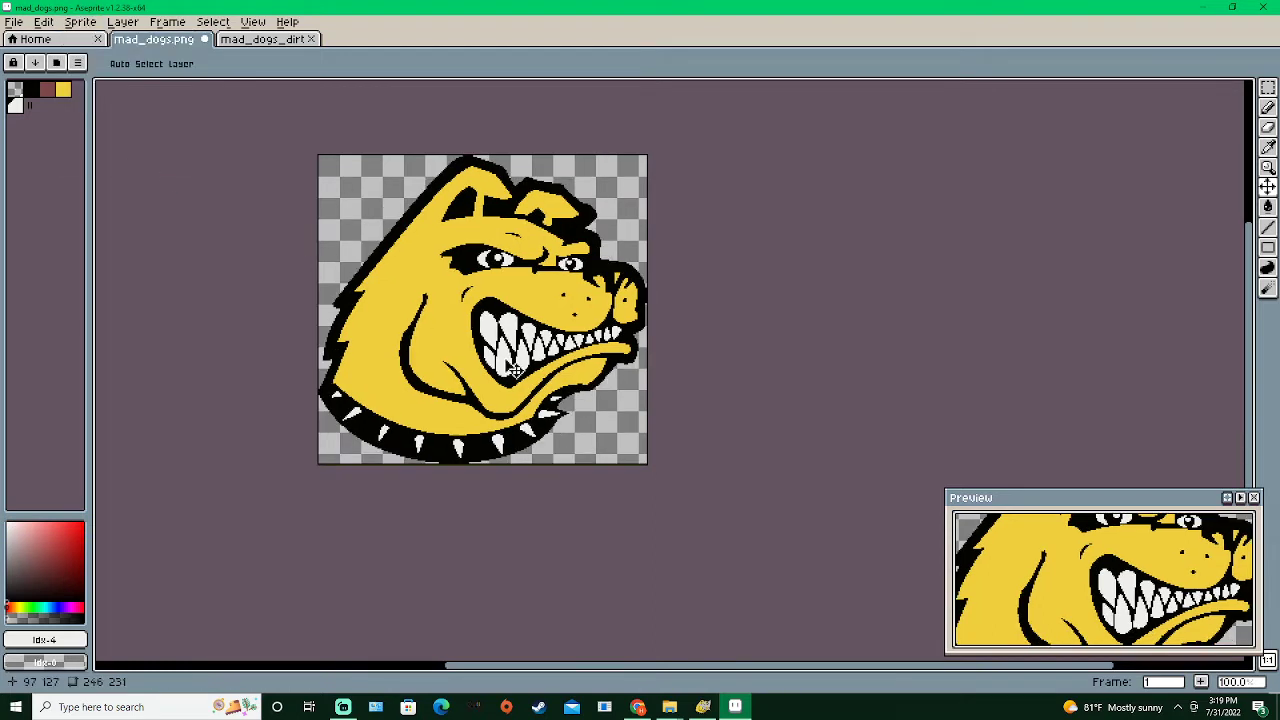
Resize the sprite to a height of 79 px with the ratio locked and Nearest-neighbor interpolation, and check the reduced logo
click(80, 22)
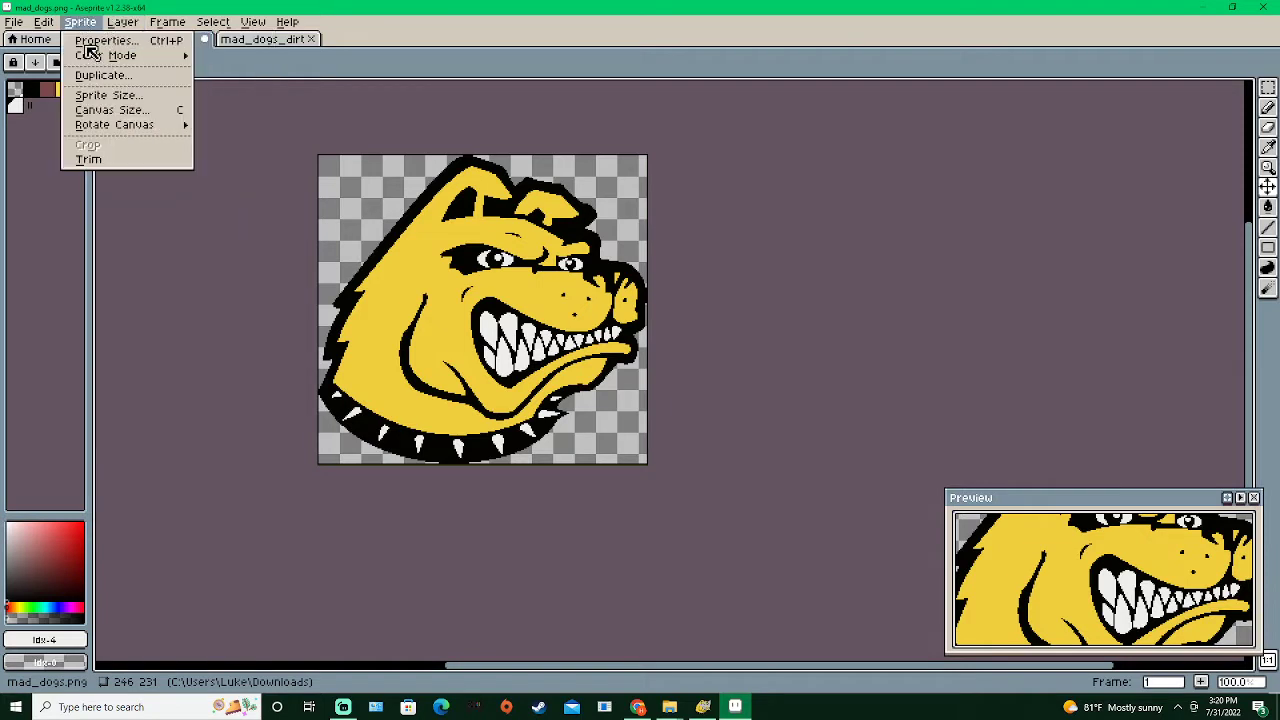
click(98, 96)
click(603, 316)
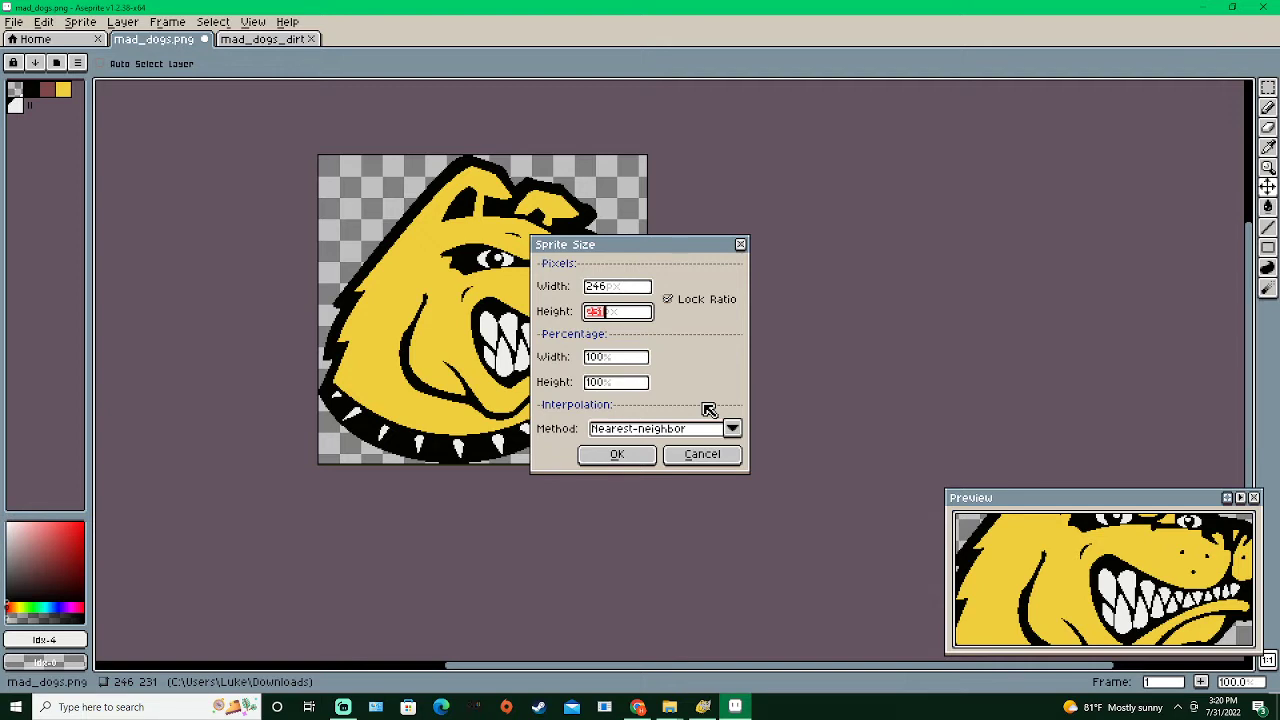
text(78)
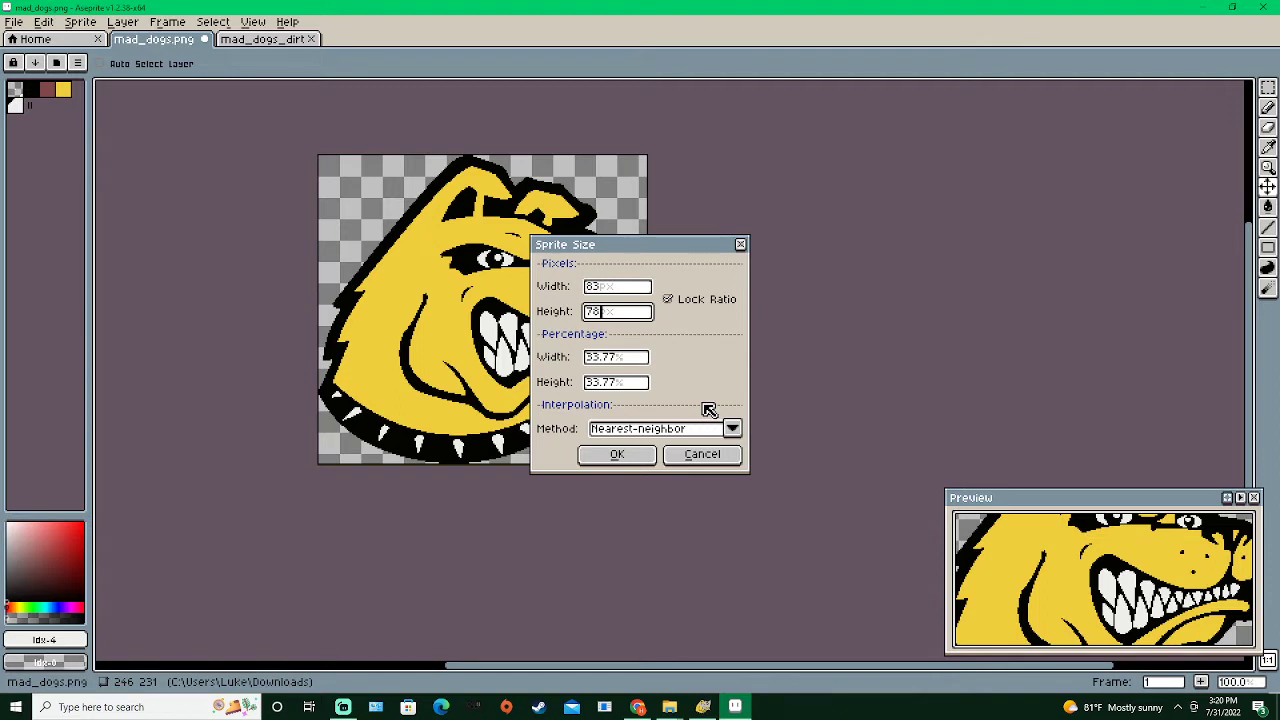
key(BackSpace)
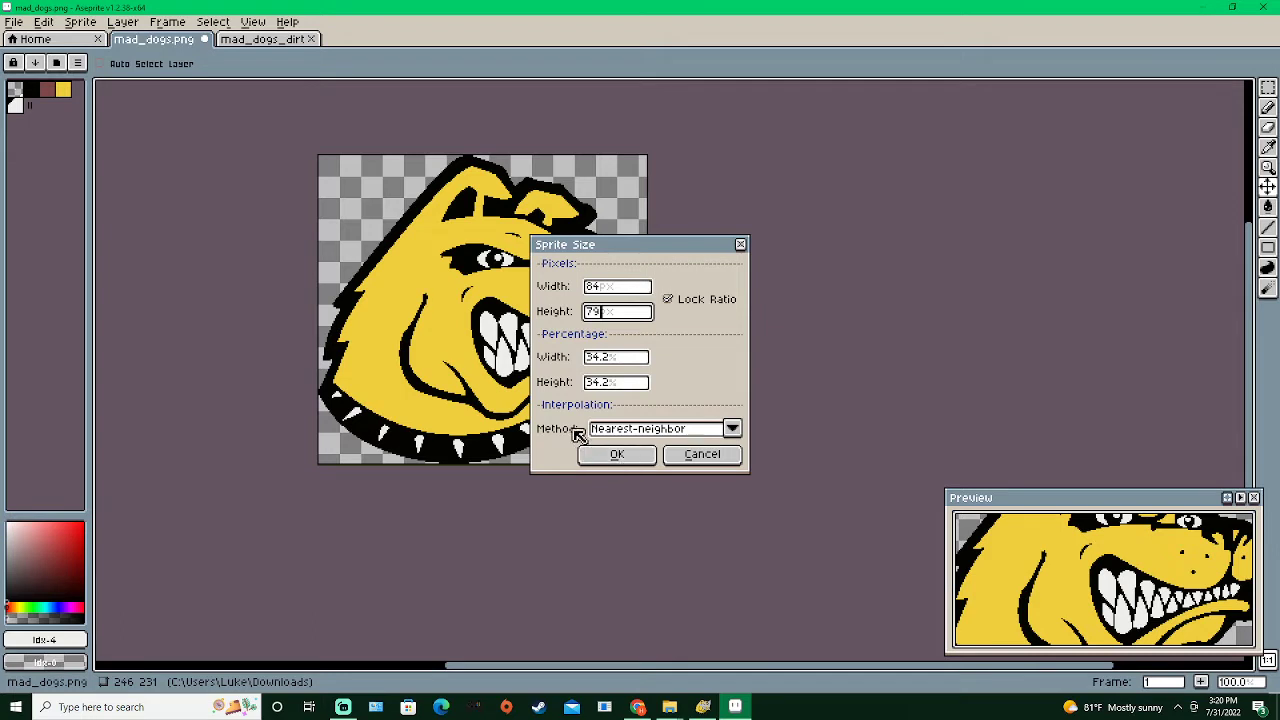
click(733, 429)
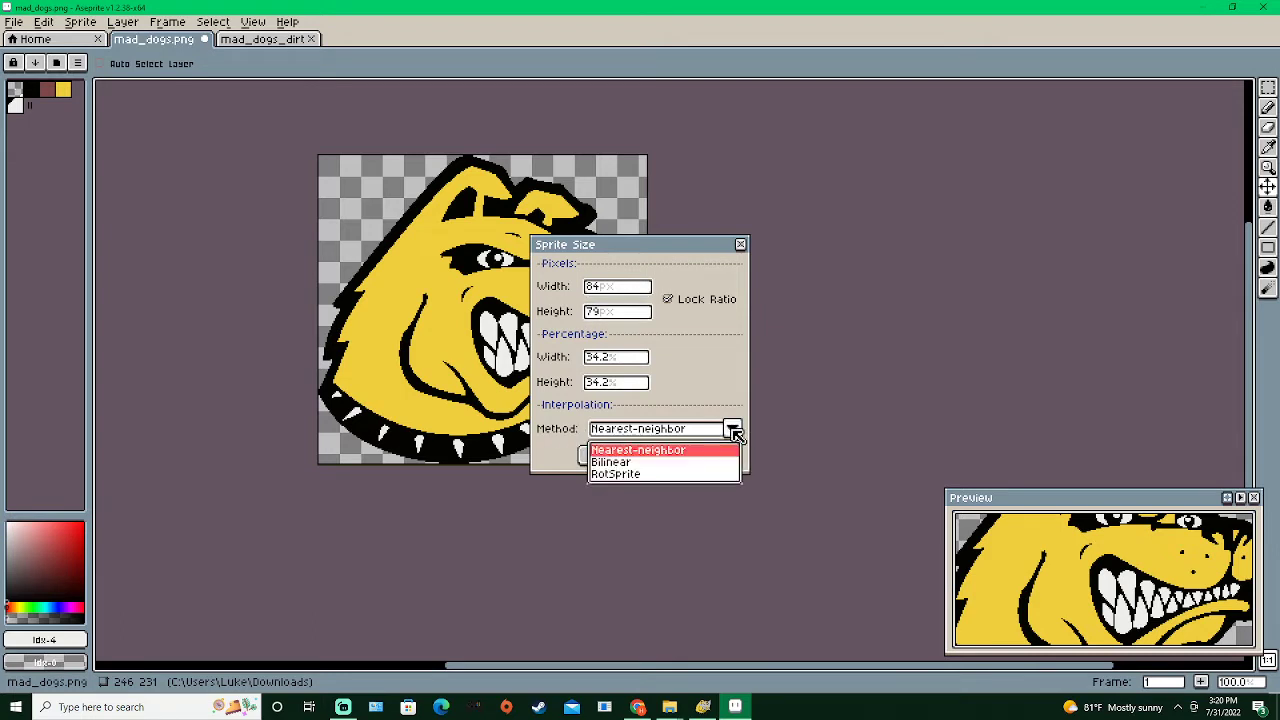
click(735, 433)
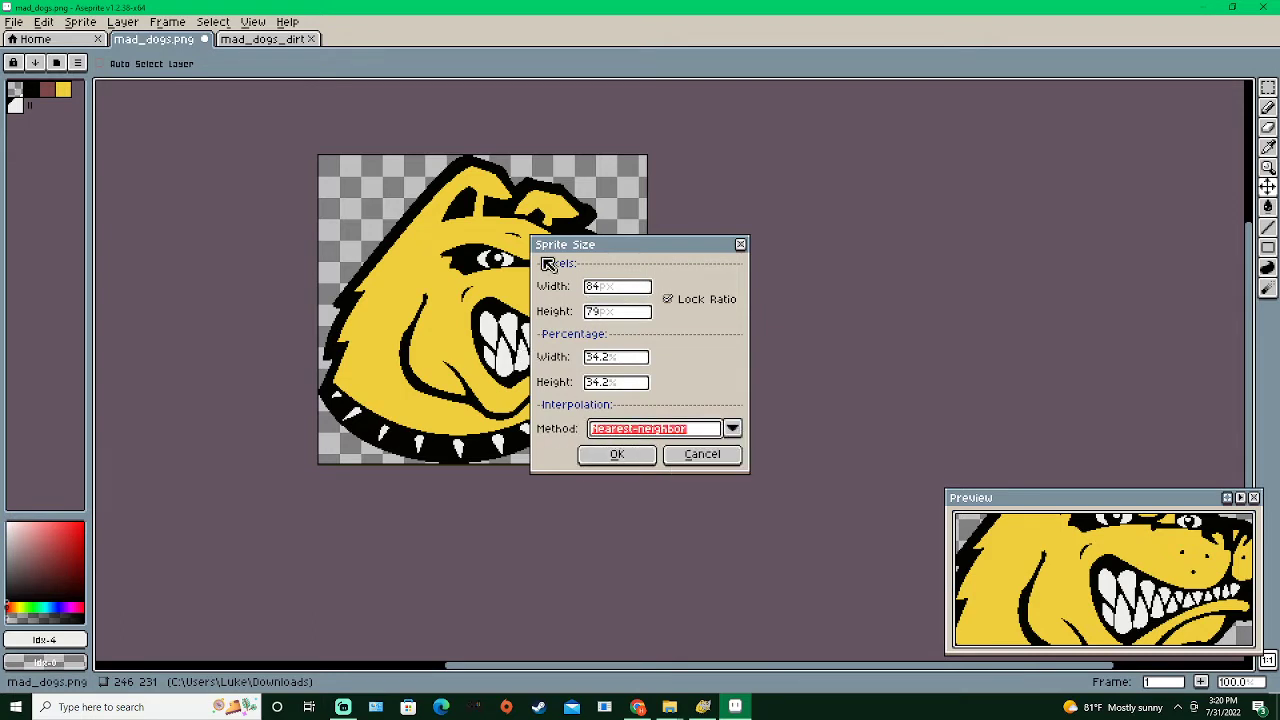
click(617, 455)
scroll(590, 457, up, 3)
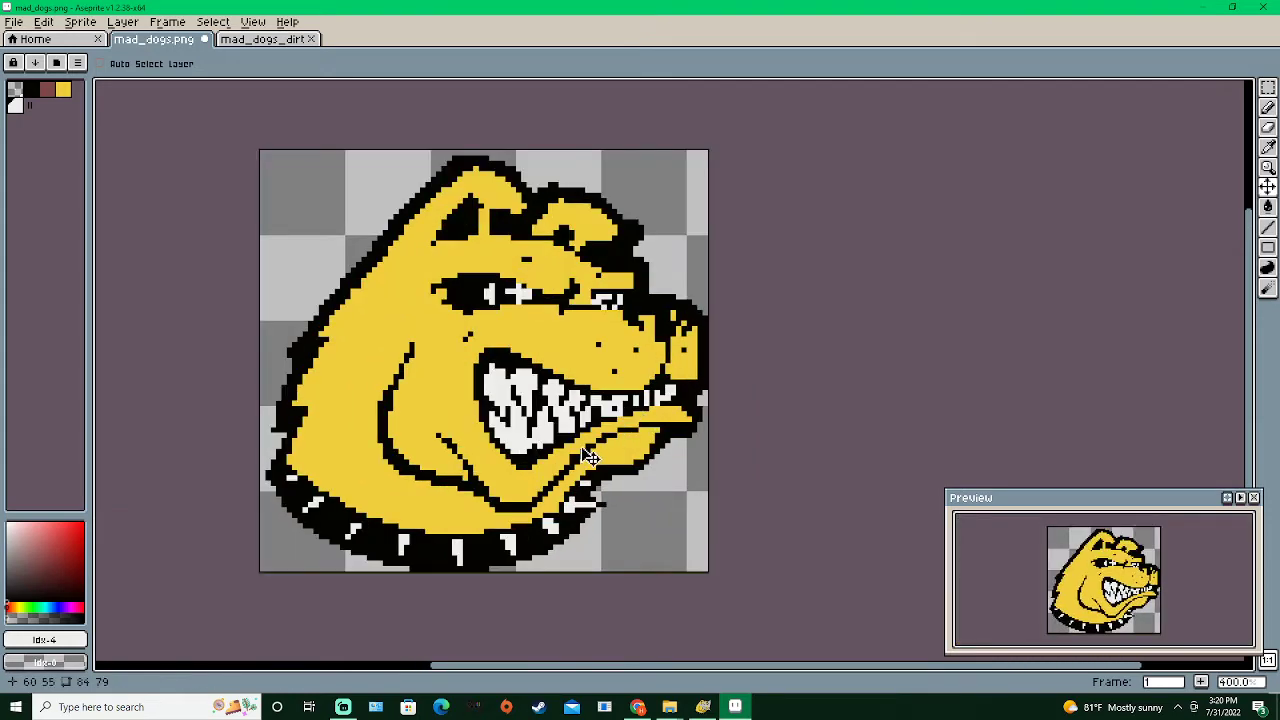
scroll(588, 456, down, 1)
scroll(467, 455, down, 2)
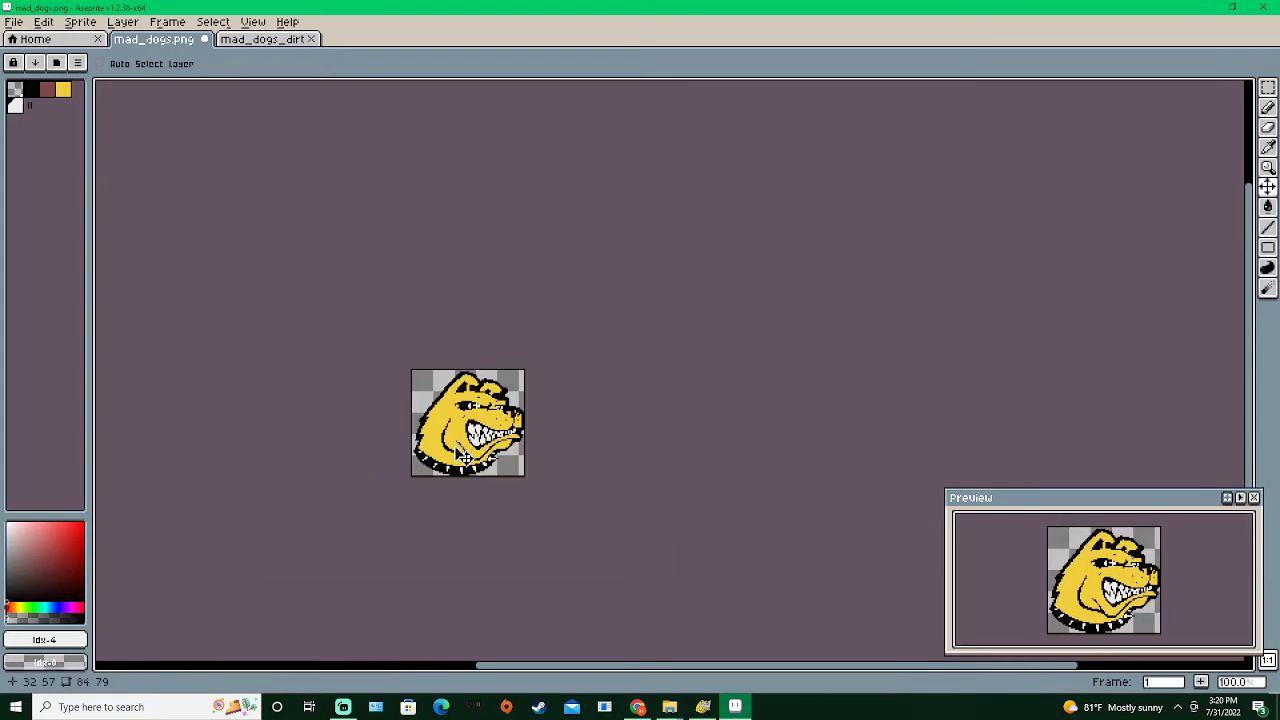
scroll(475, 455, up, 2)
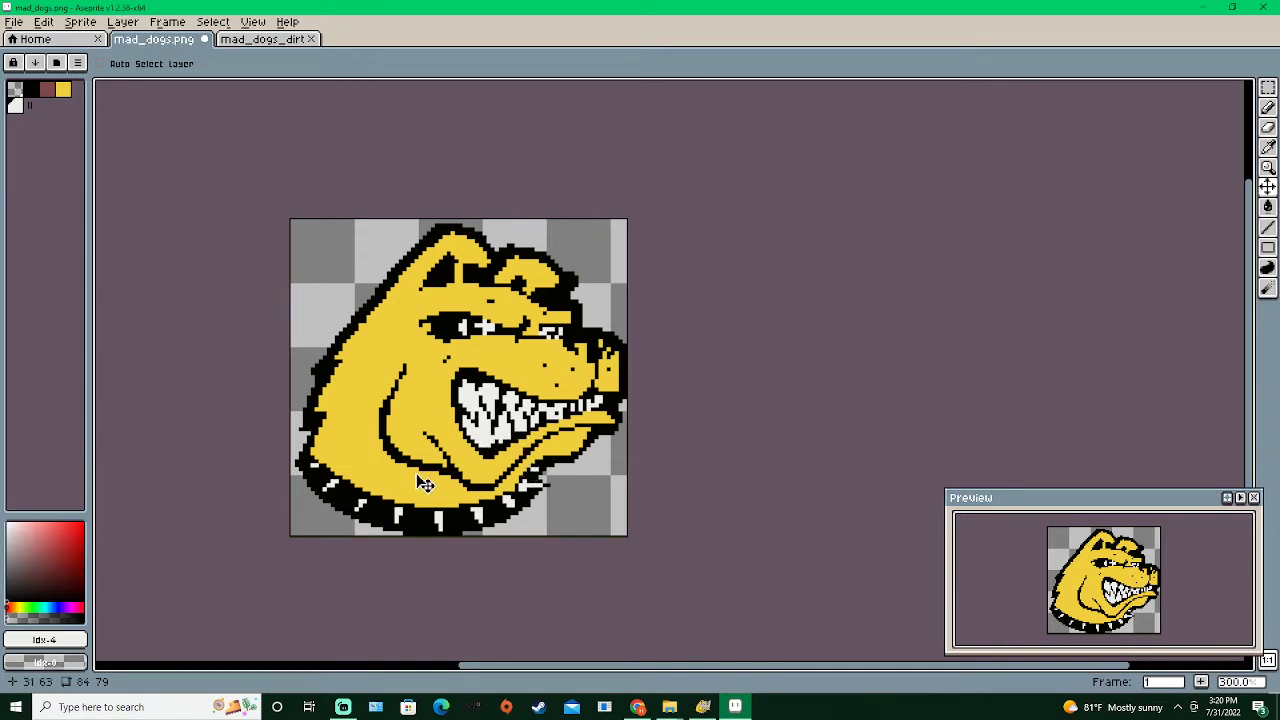
drag(457, 412, 418, 352)
drag(392, 352, 512, 370)
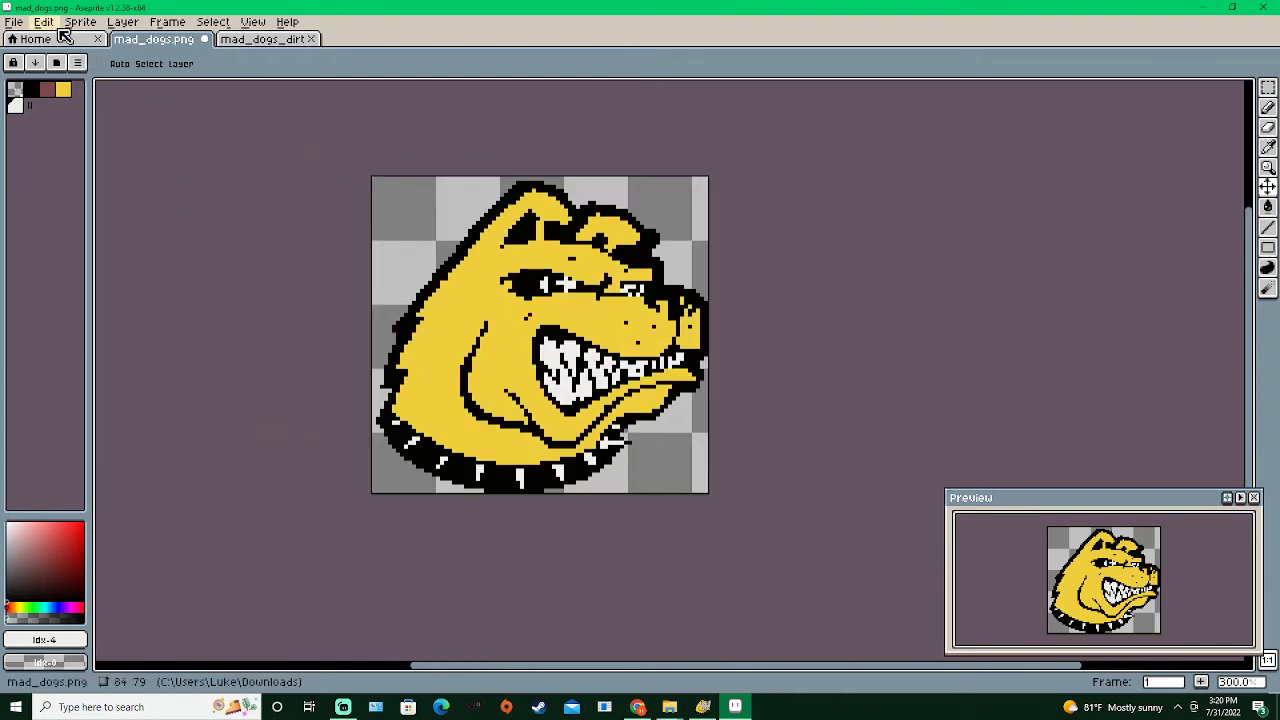
click(78, 22)
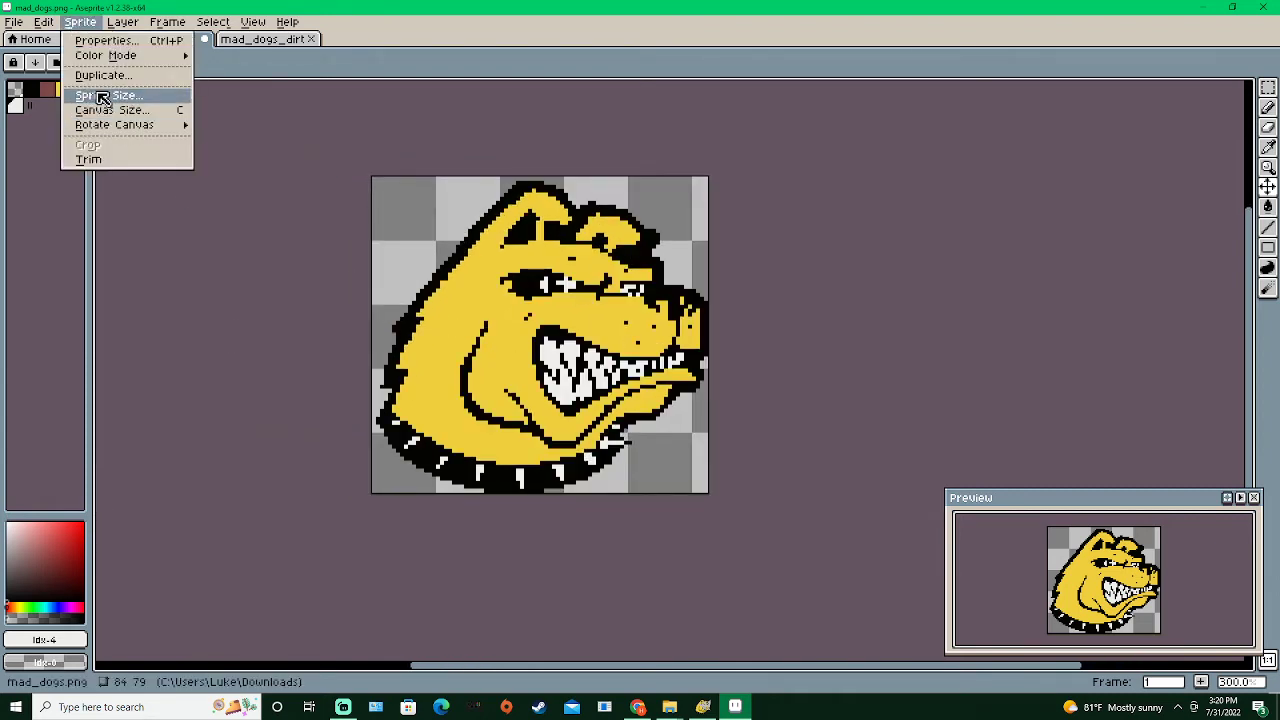
click(100, 95)
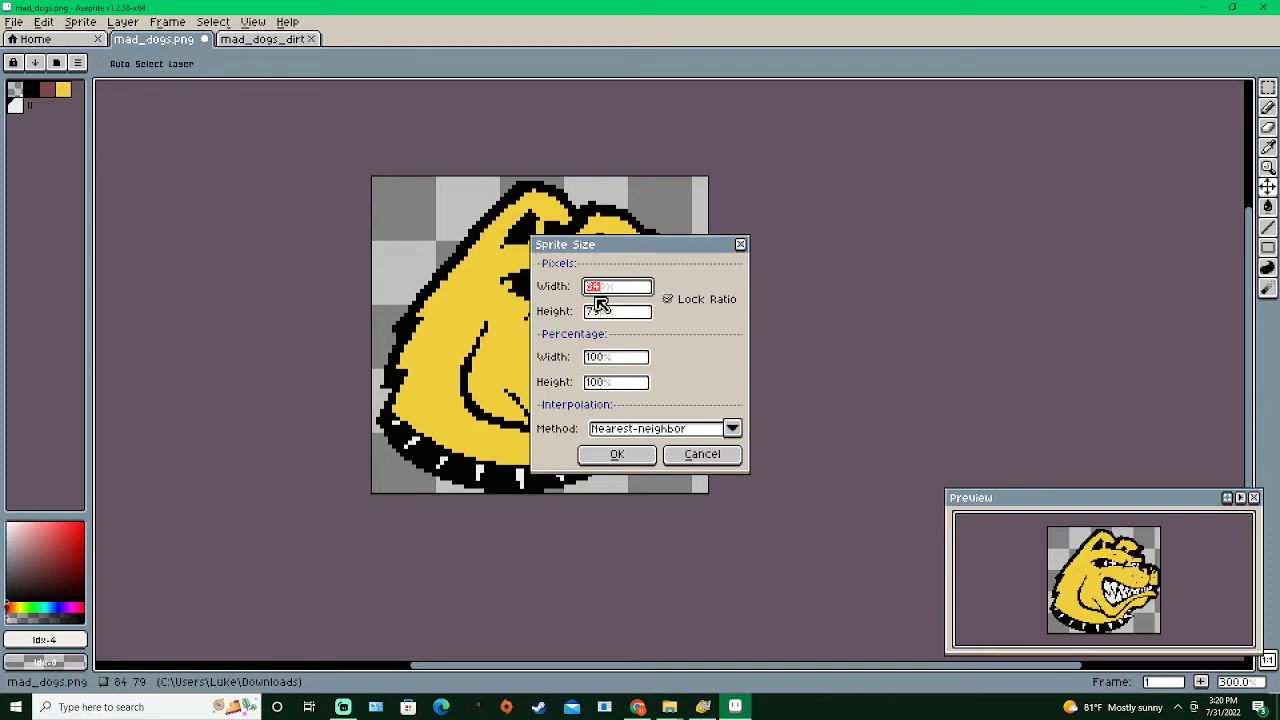
click(703, 455)
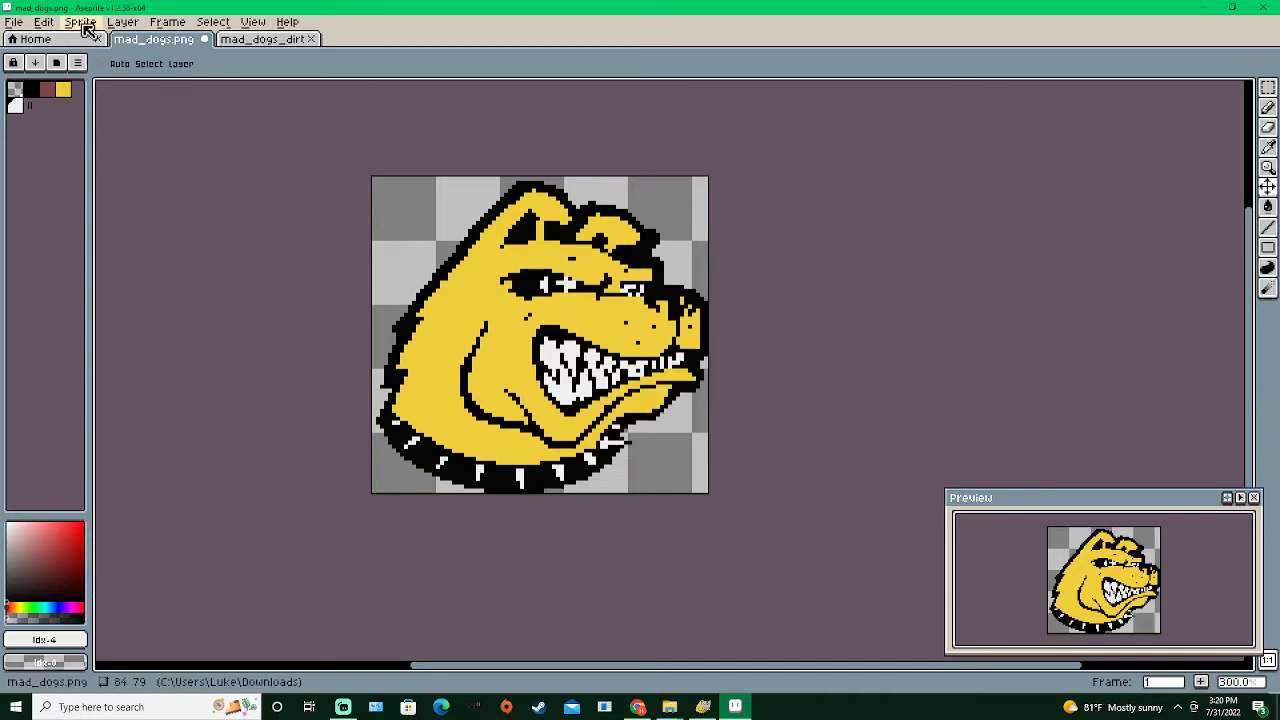
Enlarge the canvas to 150 × 85 px with the logo anchored in the centre
click(80, 22)
click(96, 116)
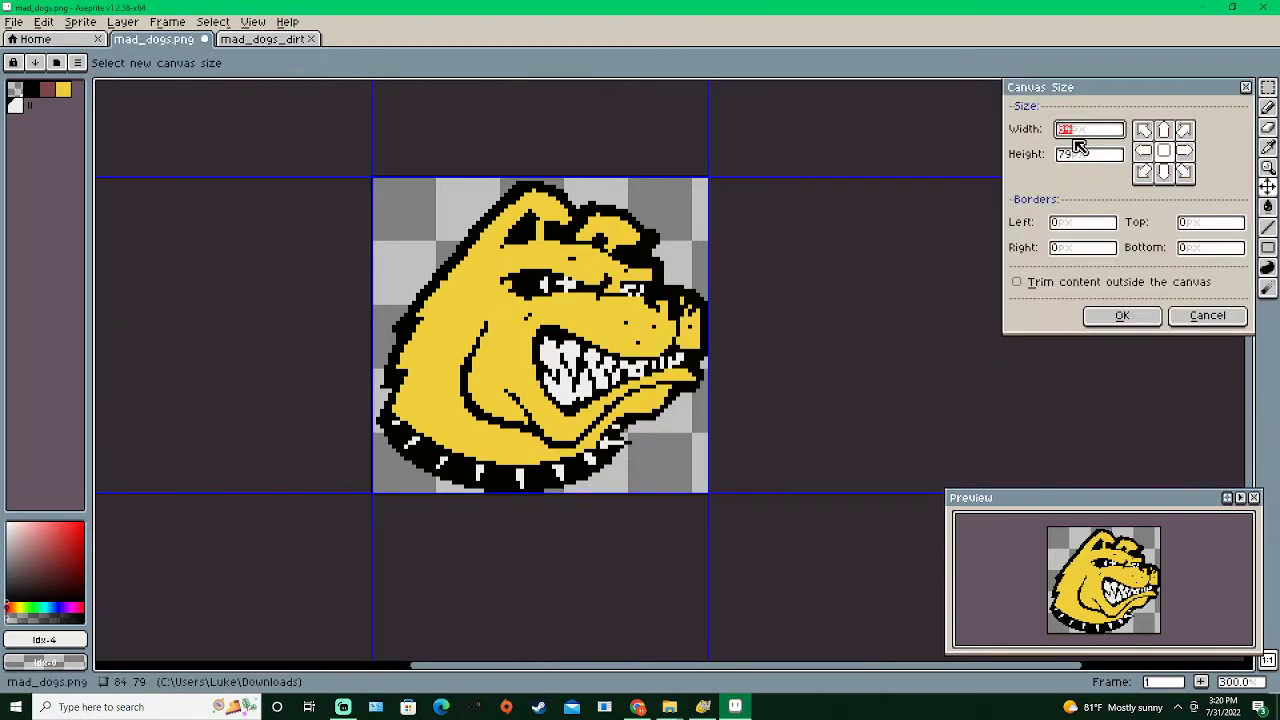
text(150)
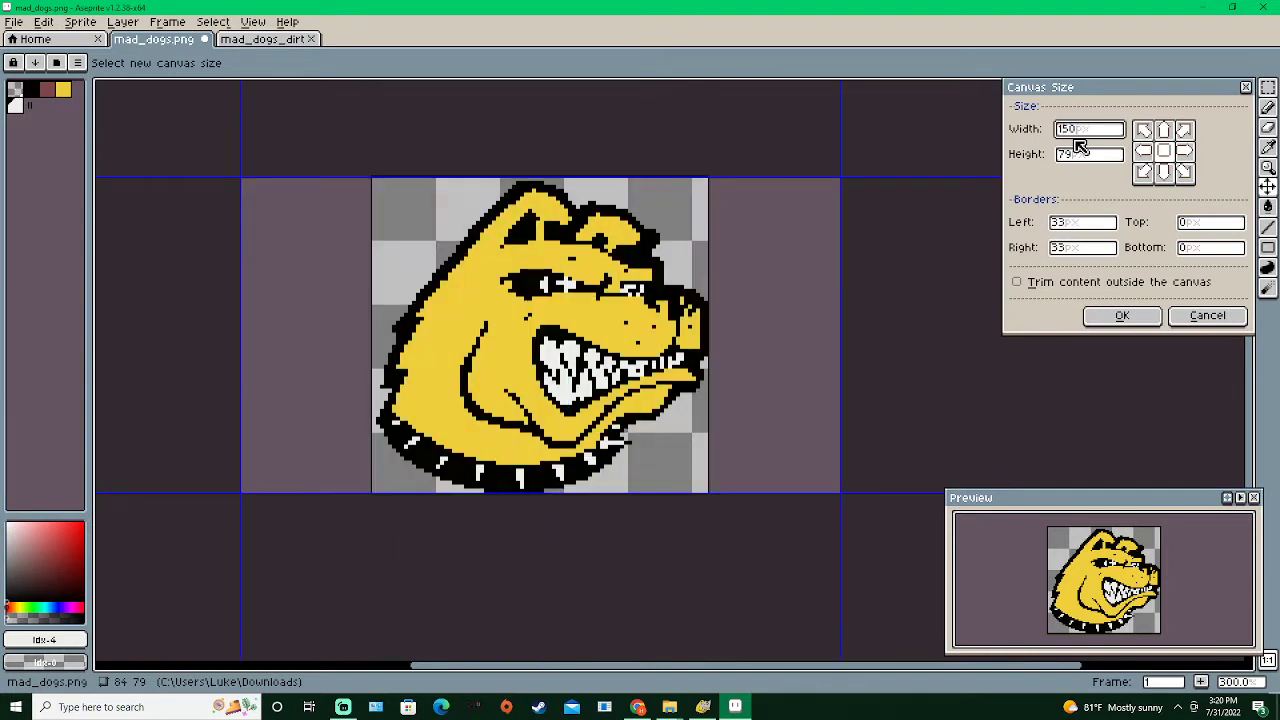
key(Tab)
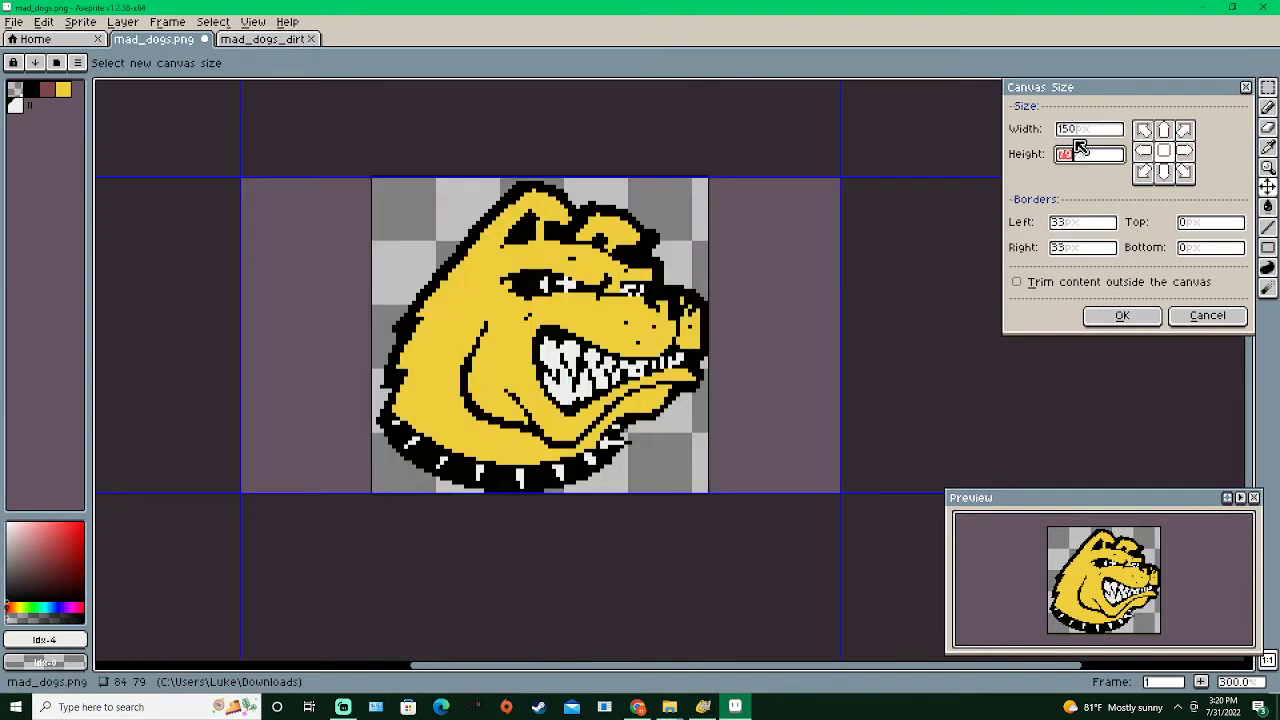
text(85)
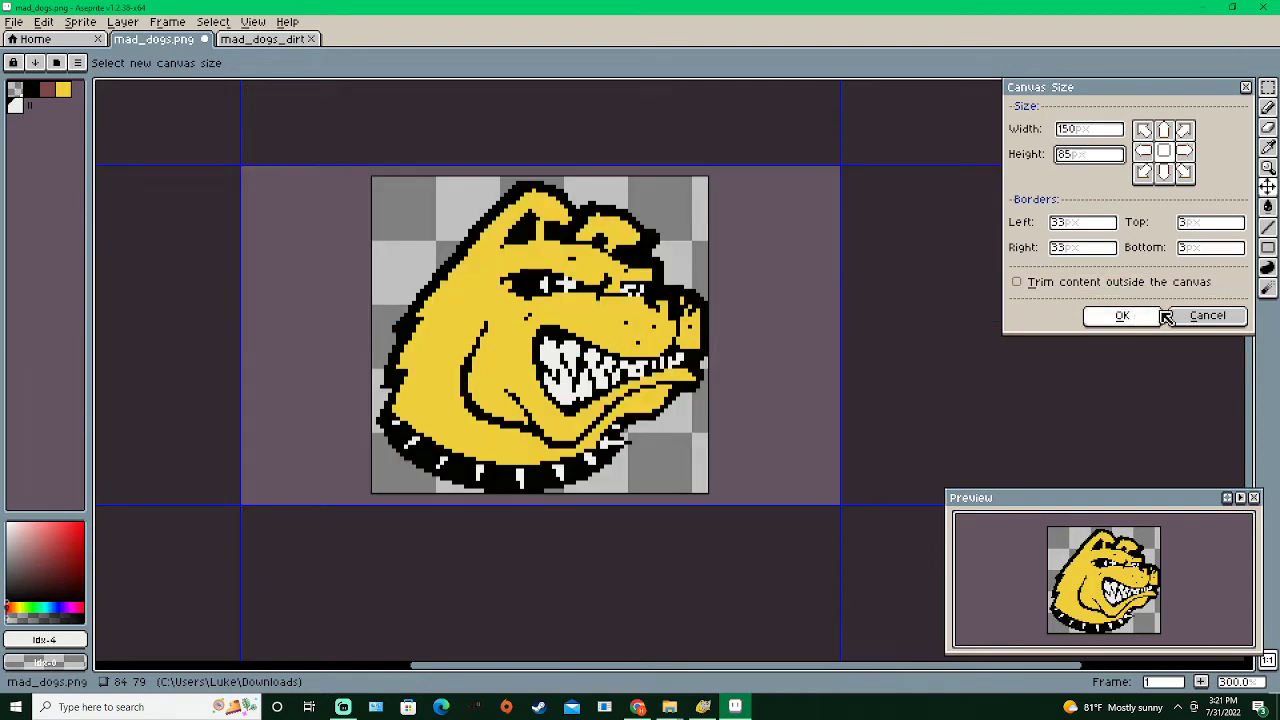
click(1164, 151)
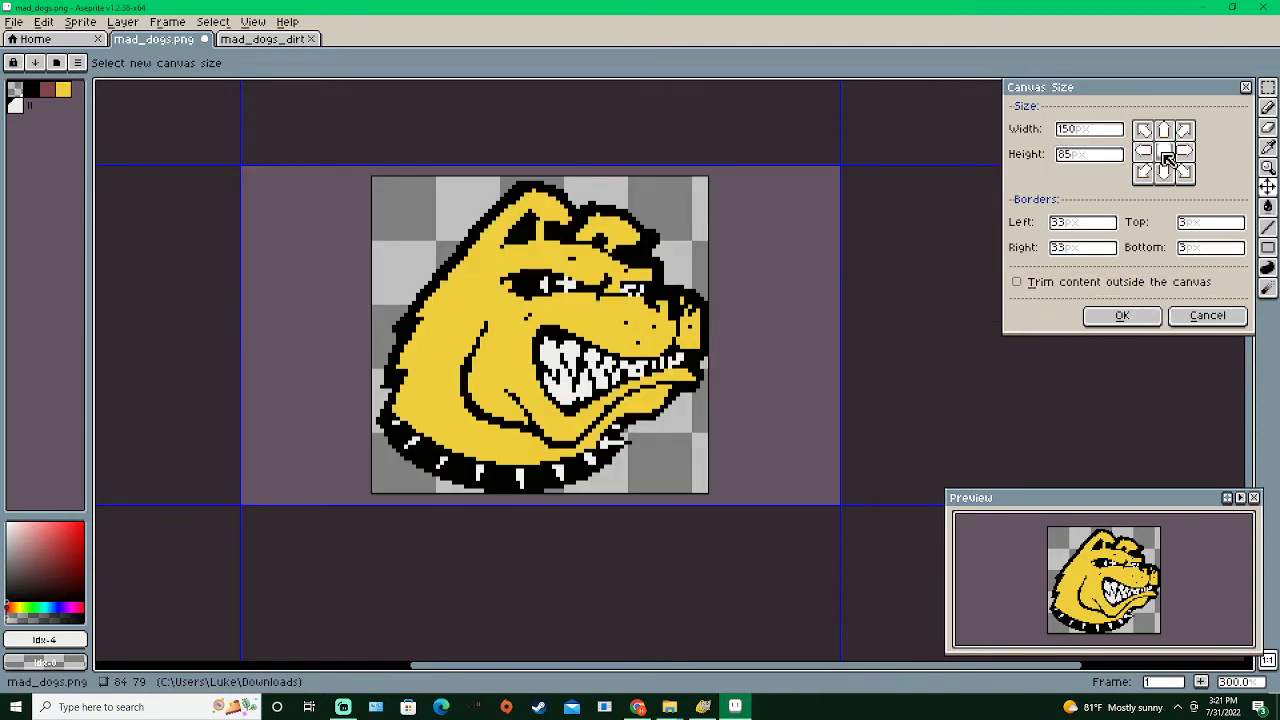
click(1132, 318)
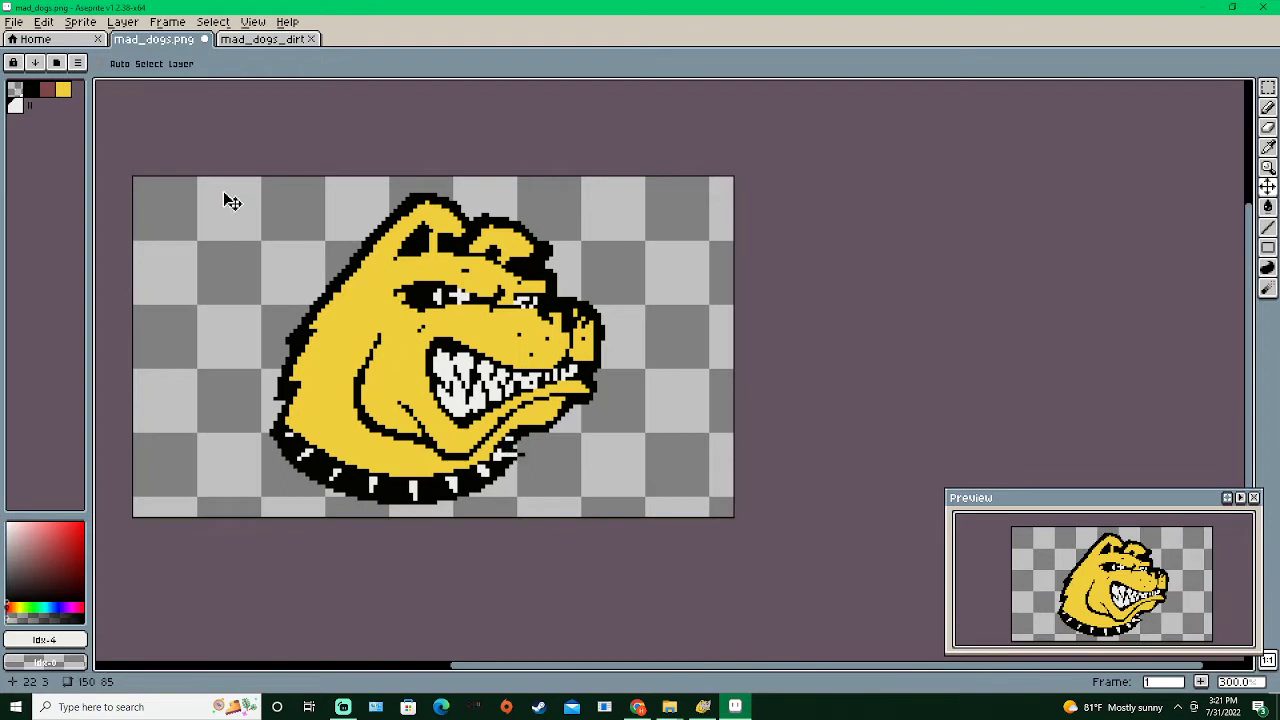
Add an outside outline around the dog's head in the palette's dark red
click(30, 90)
click(50, 90)
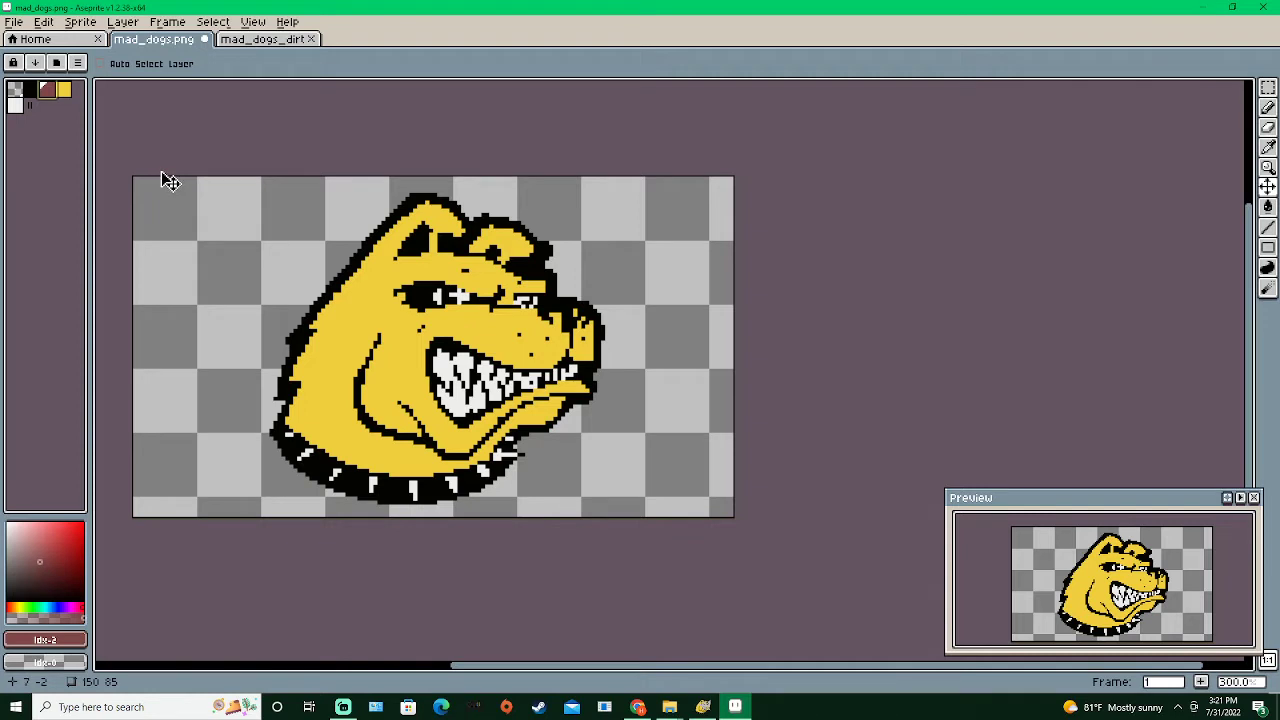
key(shift+o)
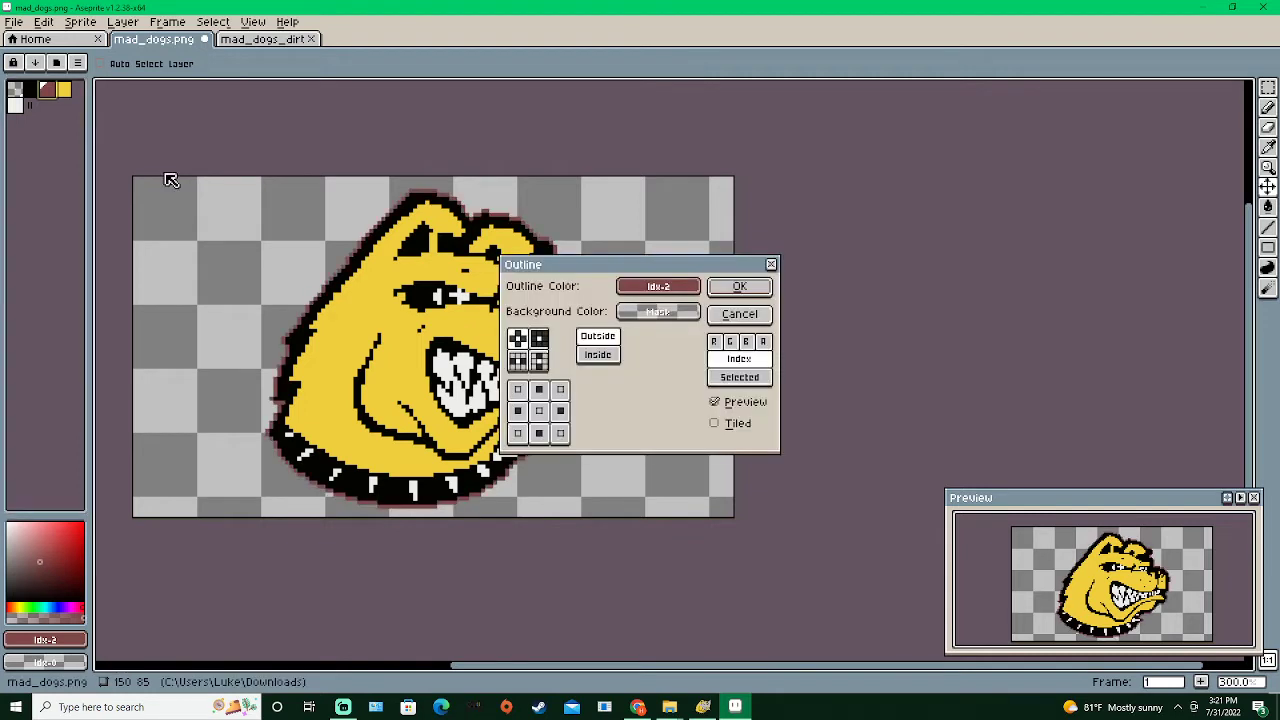
click(737, 288)
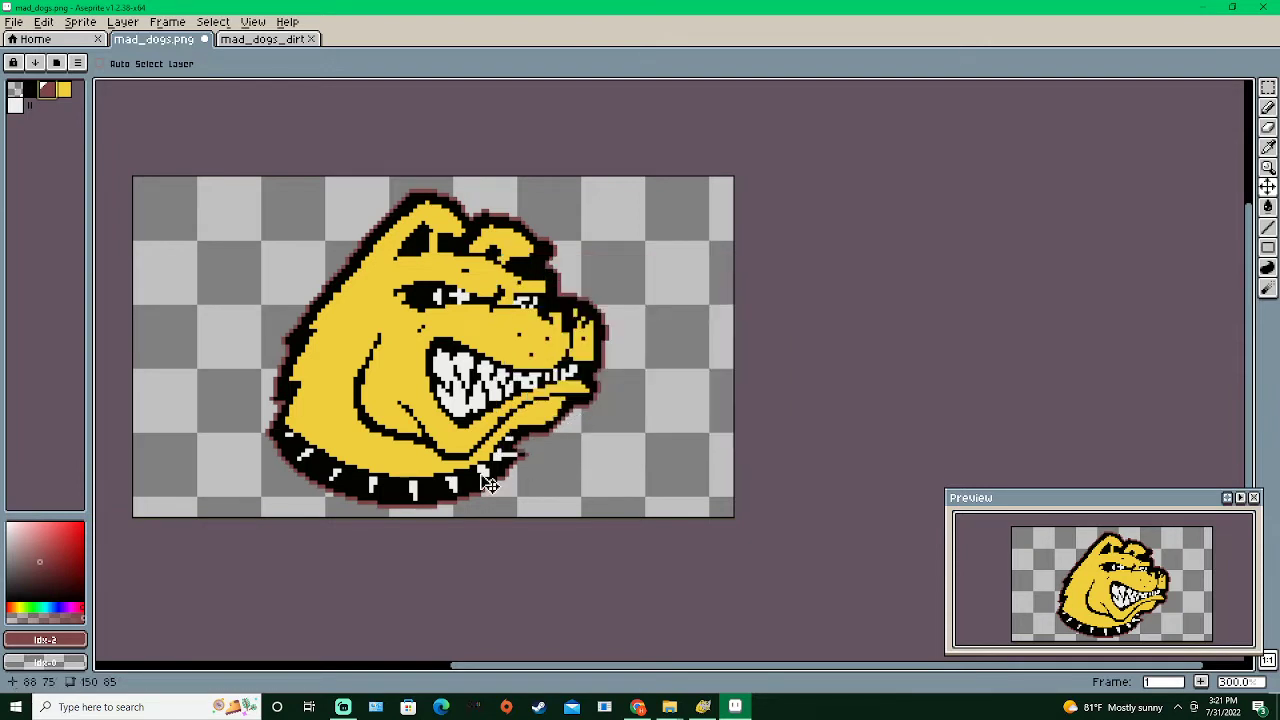
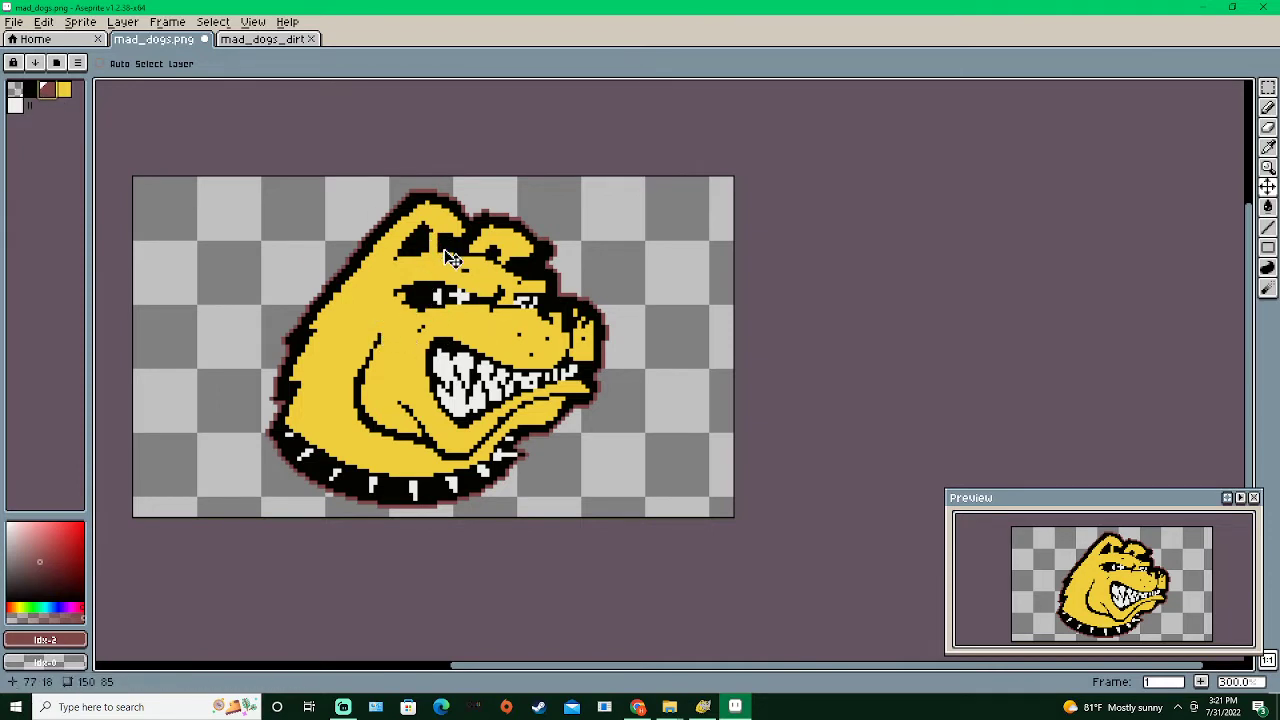
With the Pencil tool, connect the stray pixel at the lower corner of the near ear's inner shadow in black
scroll(444, 249, up, 2)
scroll(453, 258, down, 2)
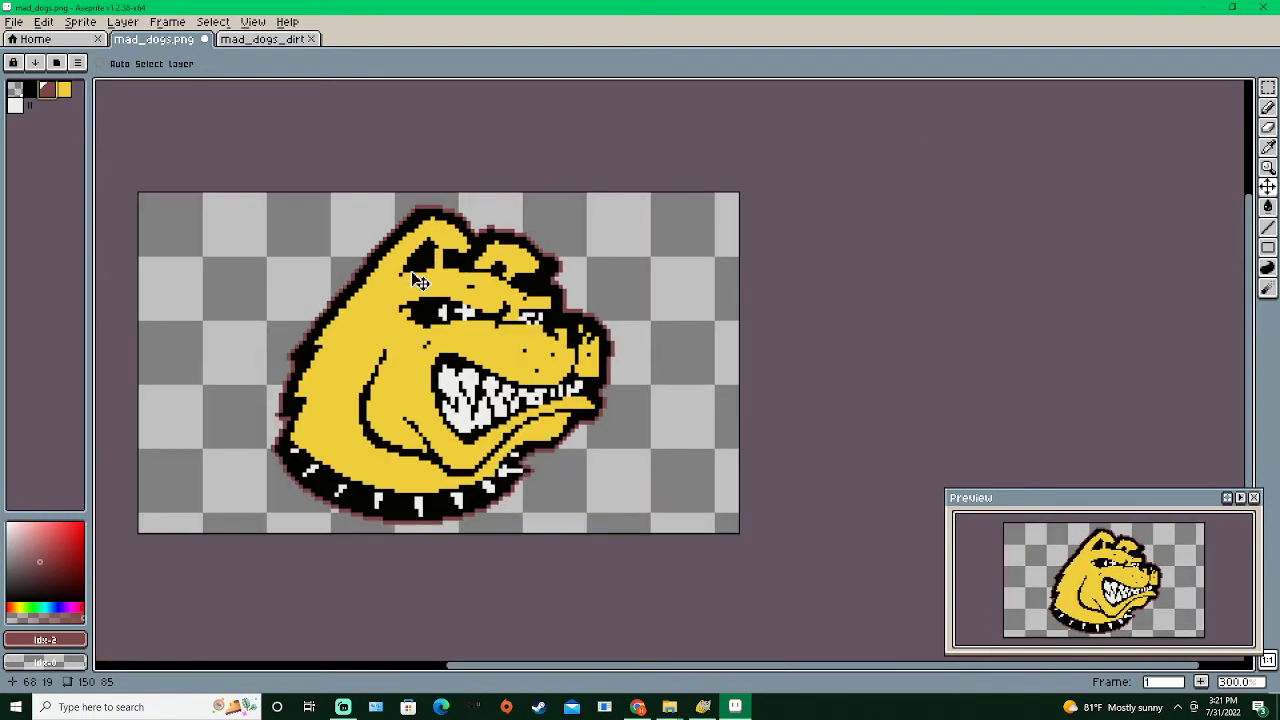
click(63, 90)
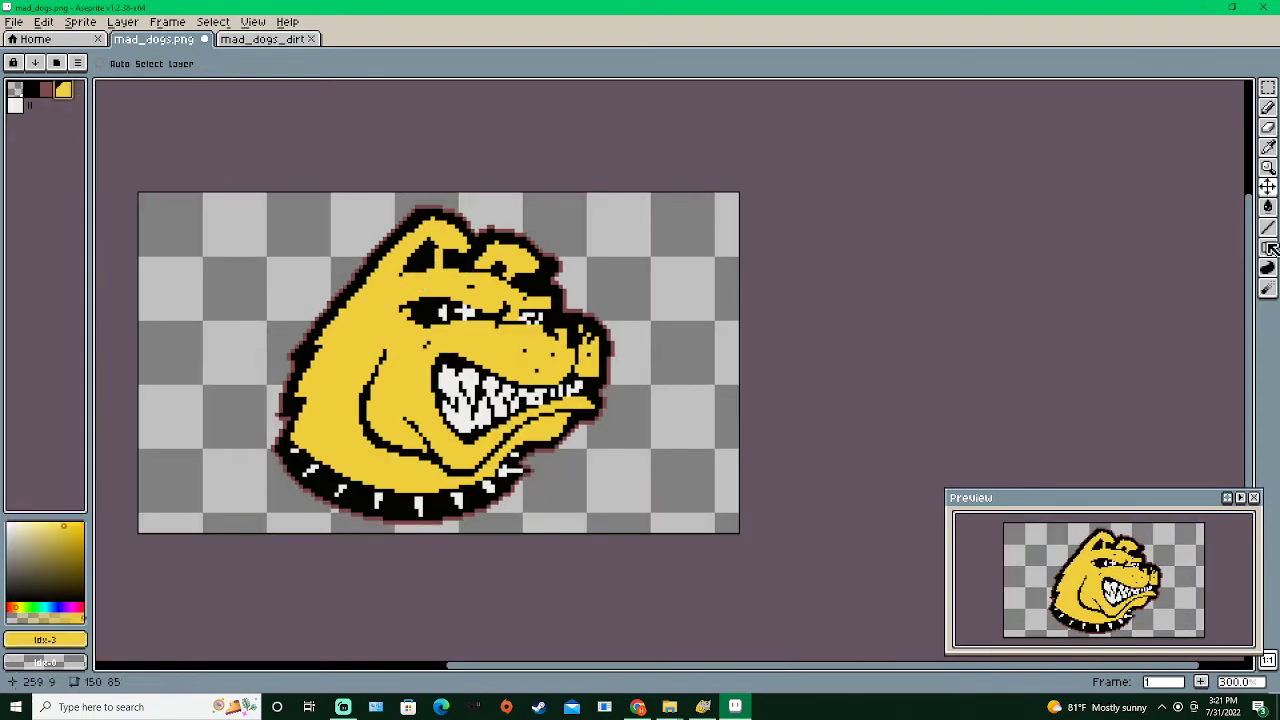
click(1268, 107)
scroll(549, 340, up, 1)
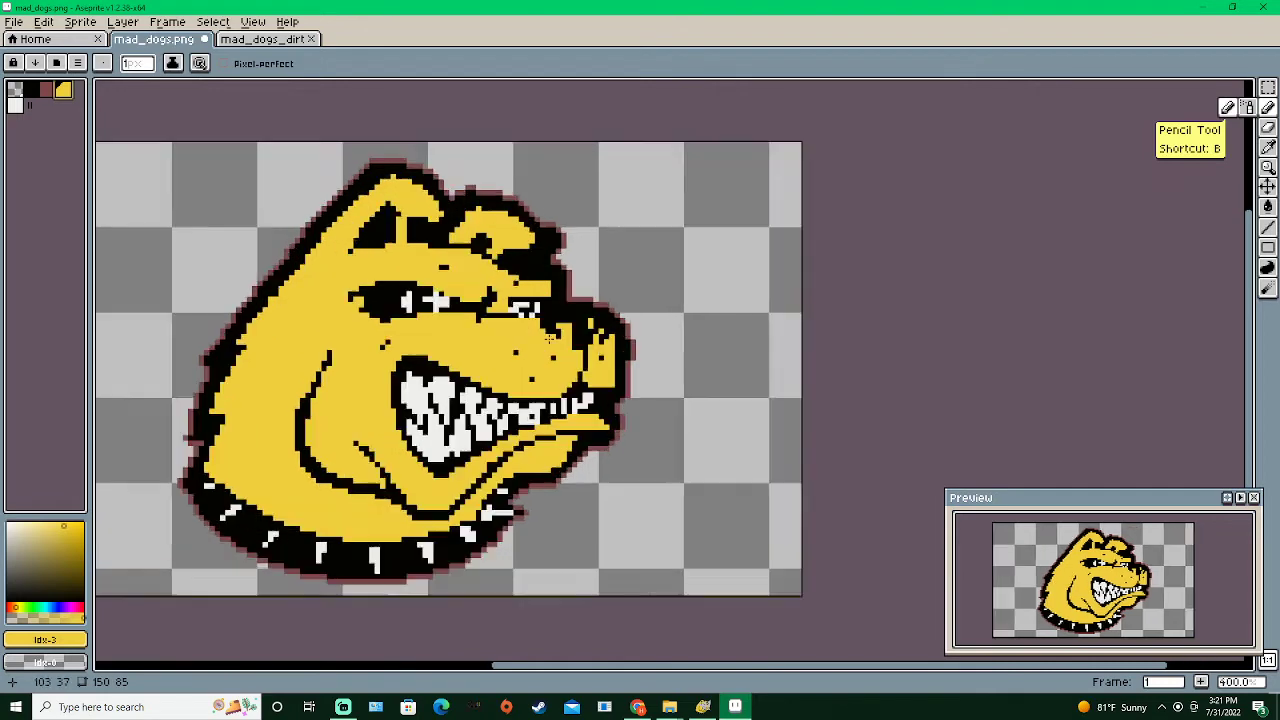
scroll(400, 229, up, 2)
scroll(485, 262, down, 1)
scroll(483, 255, up, 2)
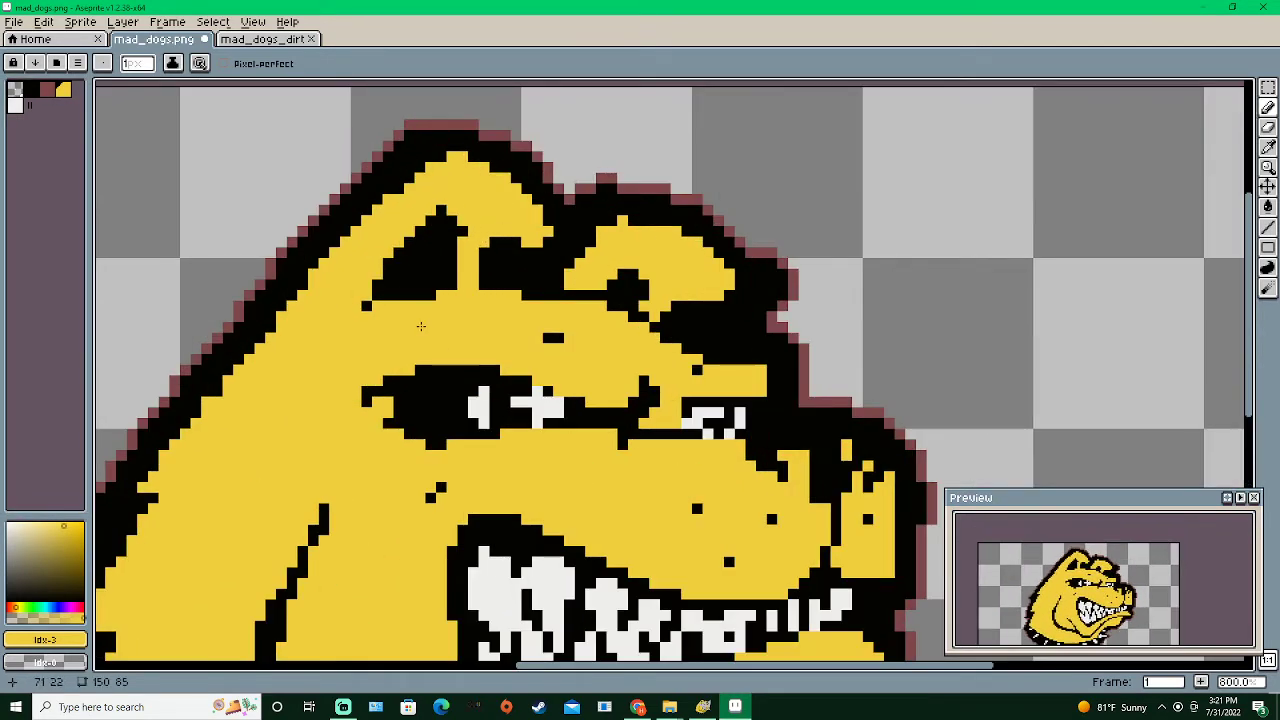
click(30, 89)
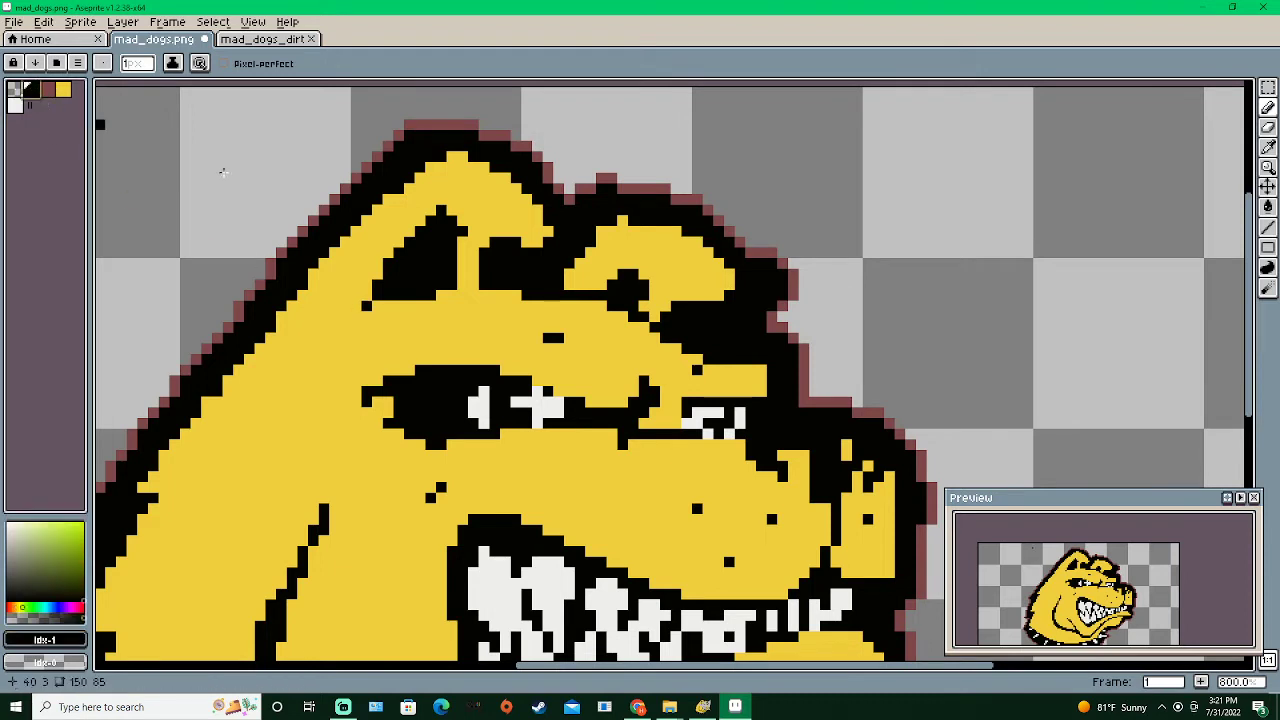
click(383, 304)
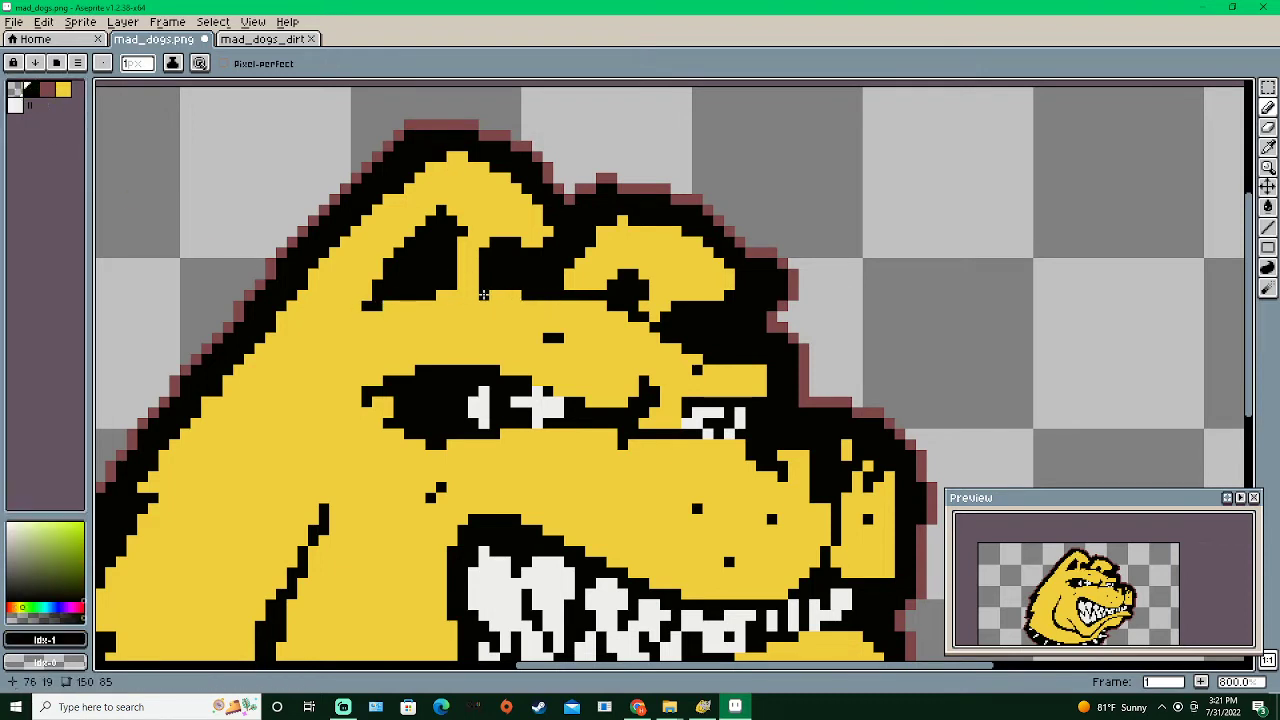
Extend and thicken the black brow crease between the eyes into a curve, using the larger logo in GIMP as reference
click(63, 89)
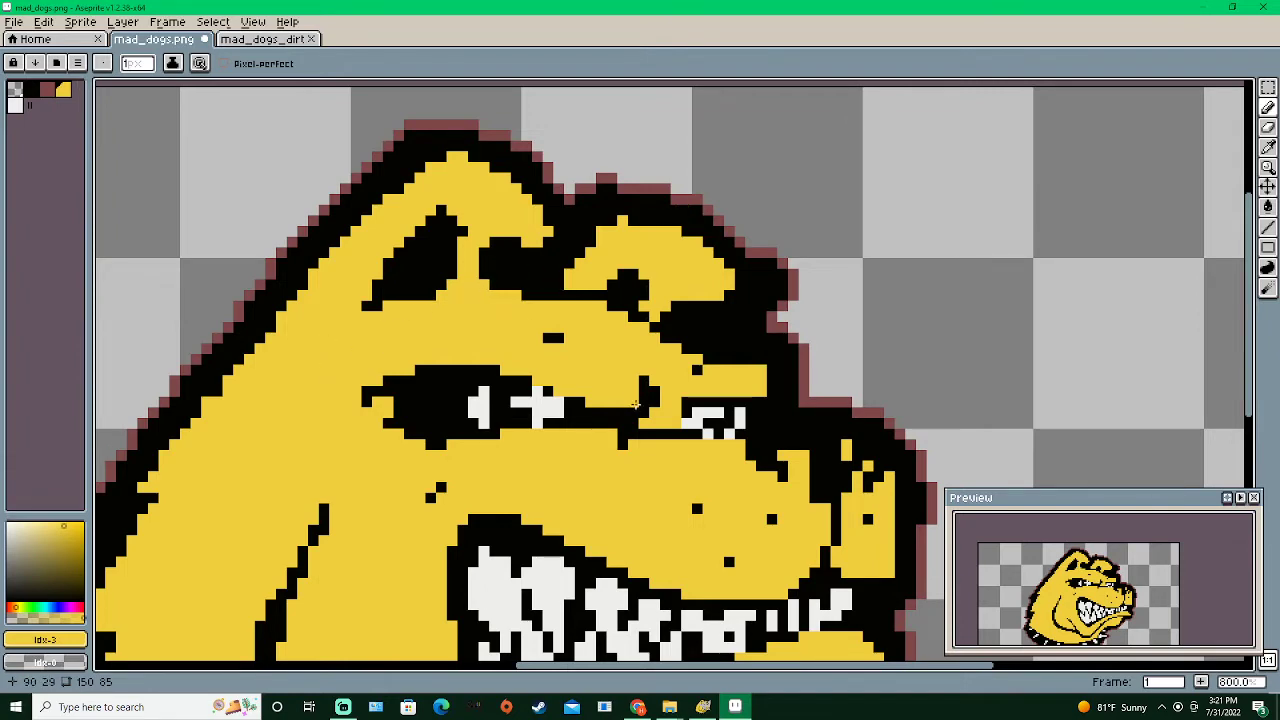
scroll(555, 338, down, 2)
scroll(548, 279, up, 1)
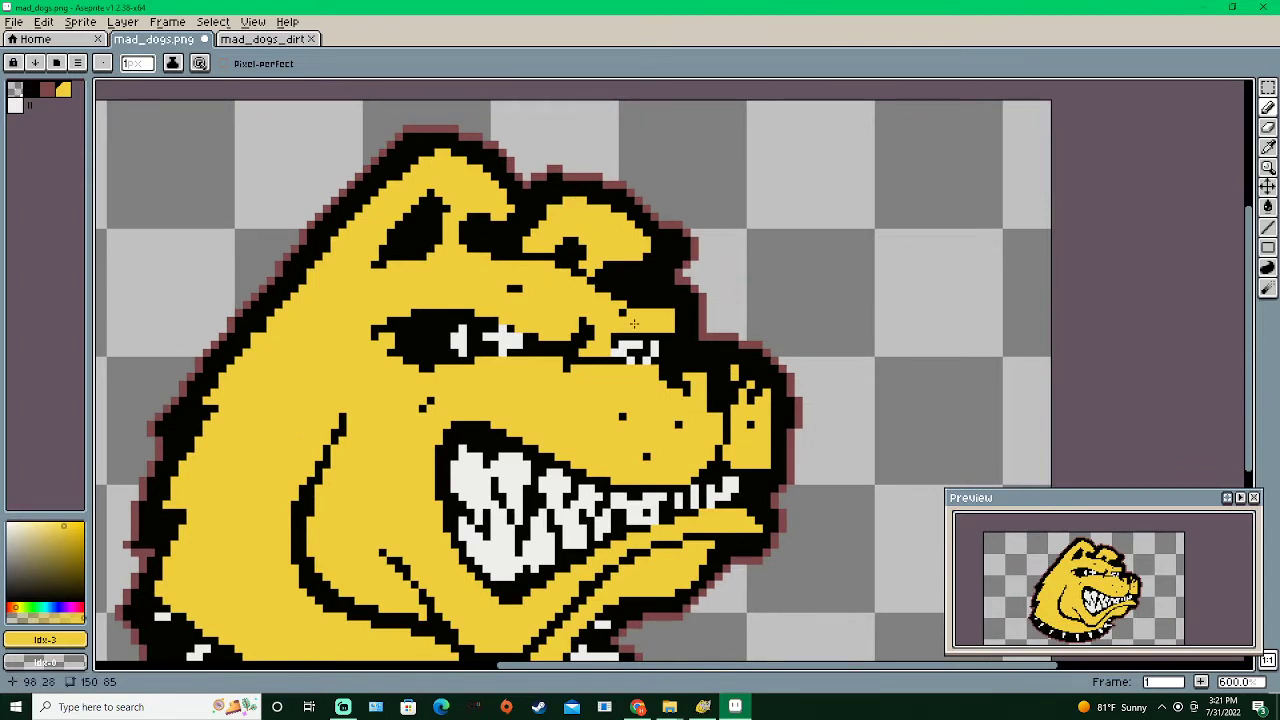
scroll(634, 321, down, 1)
scroll(632, 320, down, 1)
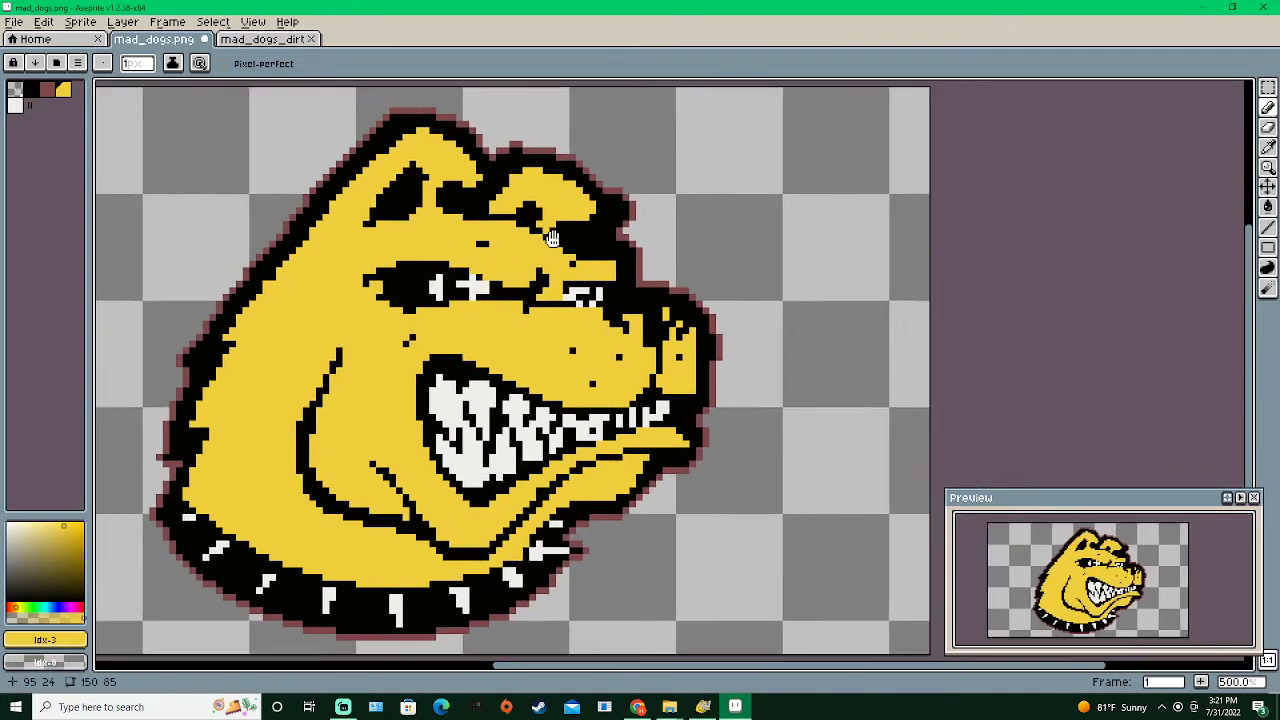
scroll(538, 265, up, 3)
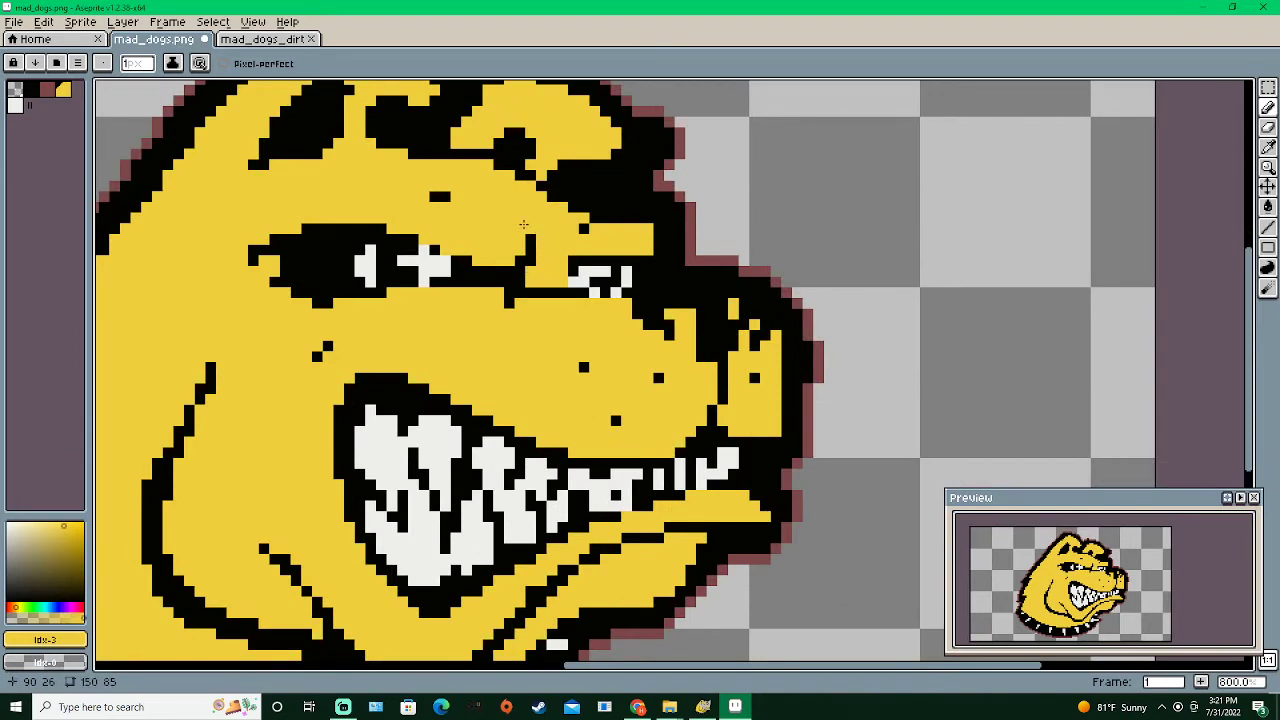
click(33, 91)
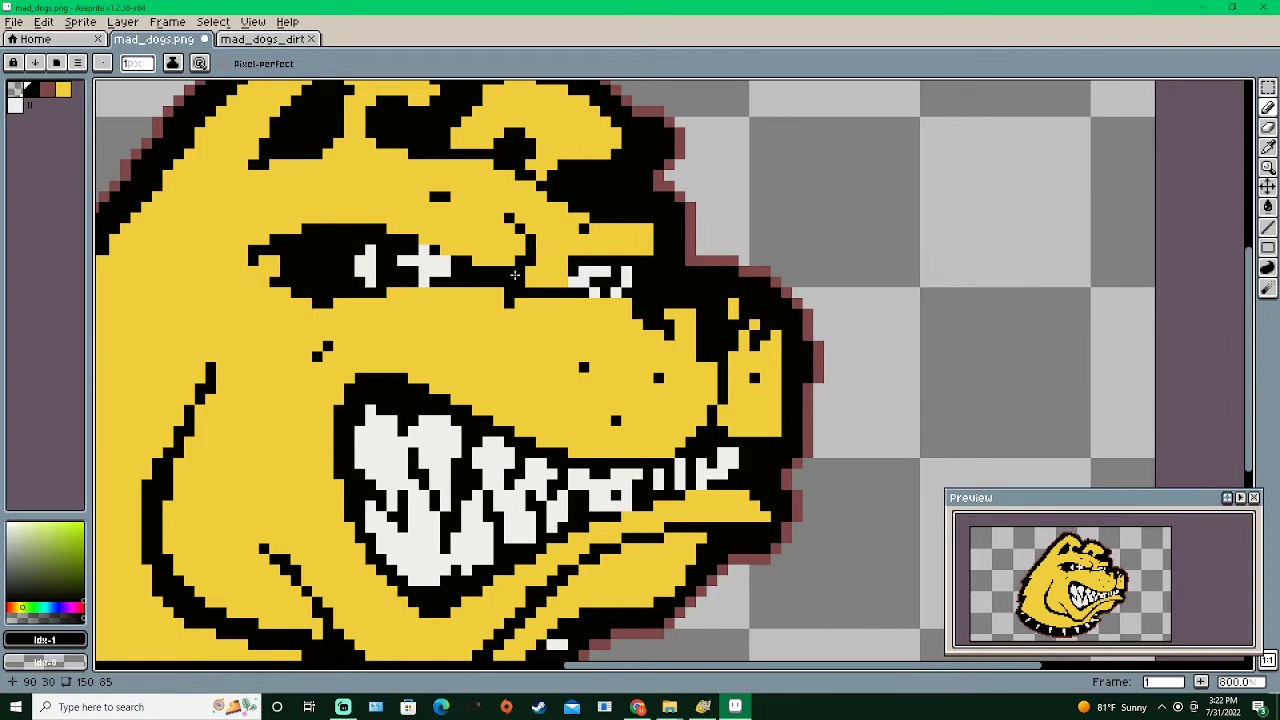
click(706, 707)
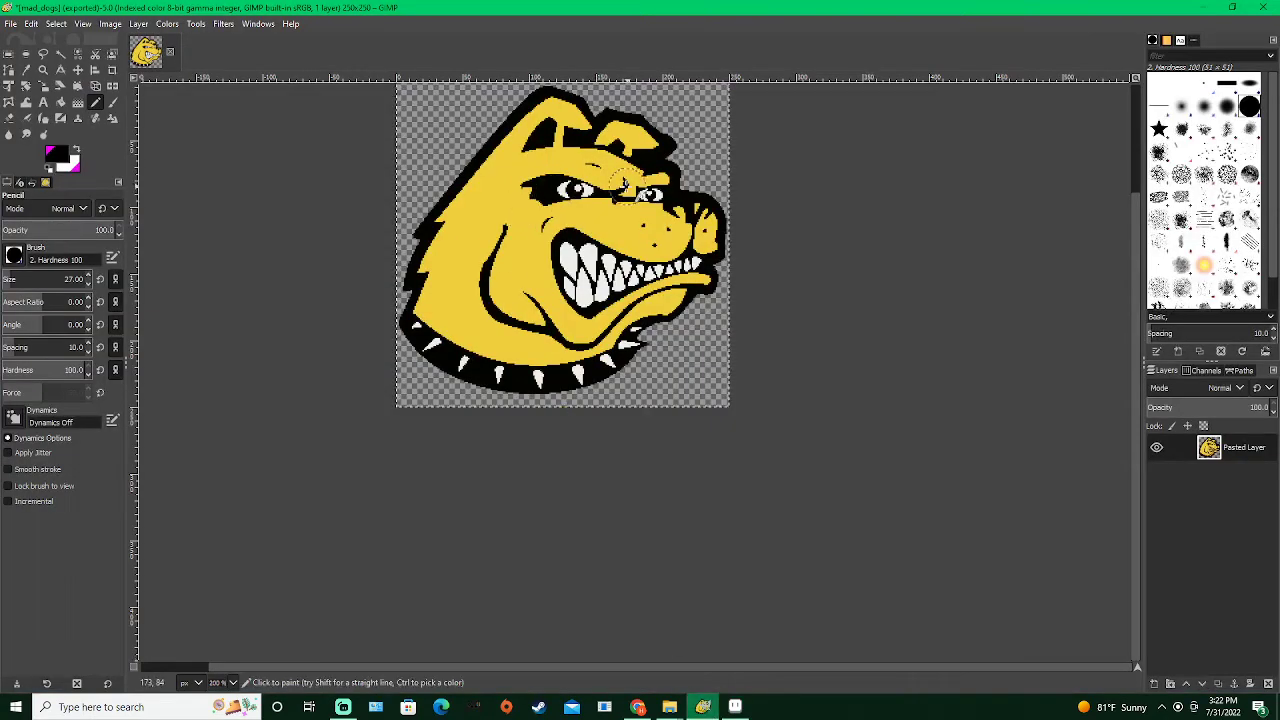
click(735, 707)
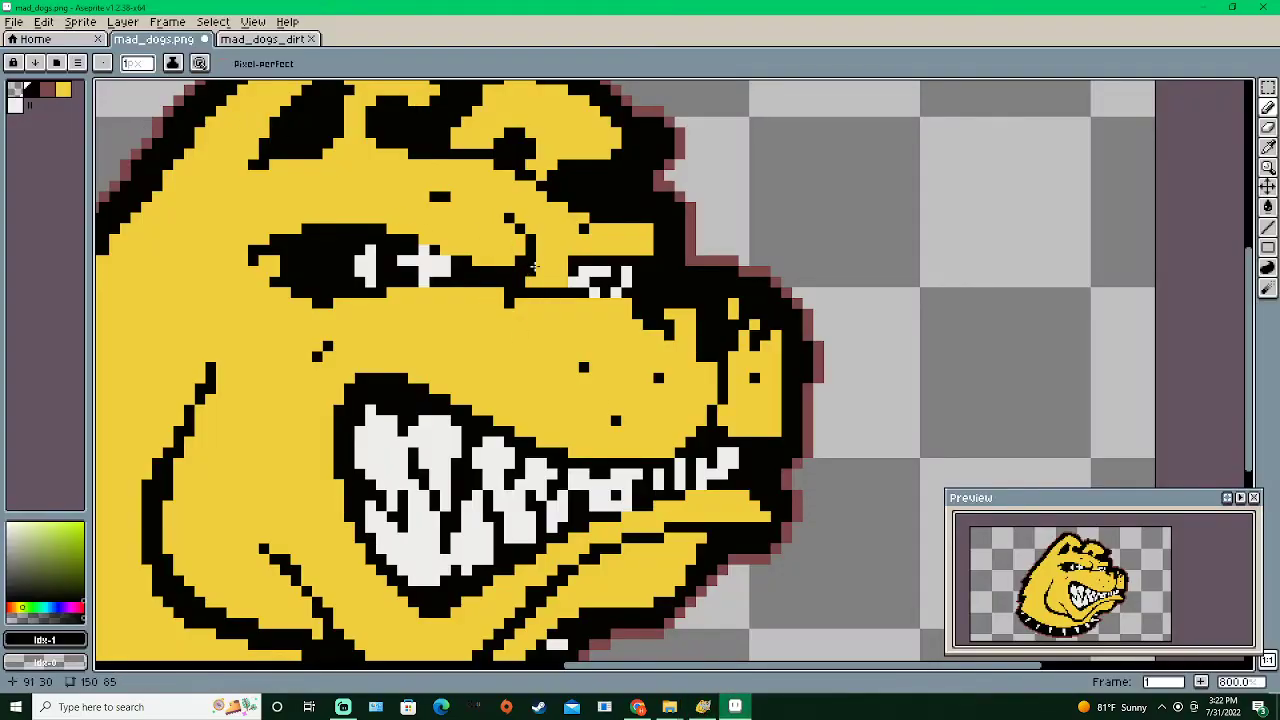
mouse_move(534, 266)
mouse_down()
mouse_move(540, 242)
mouse_move(513, 215)
mouse_up()
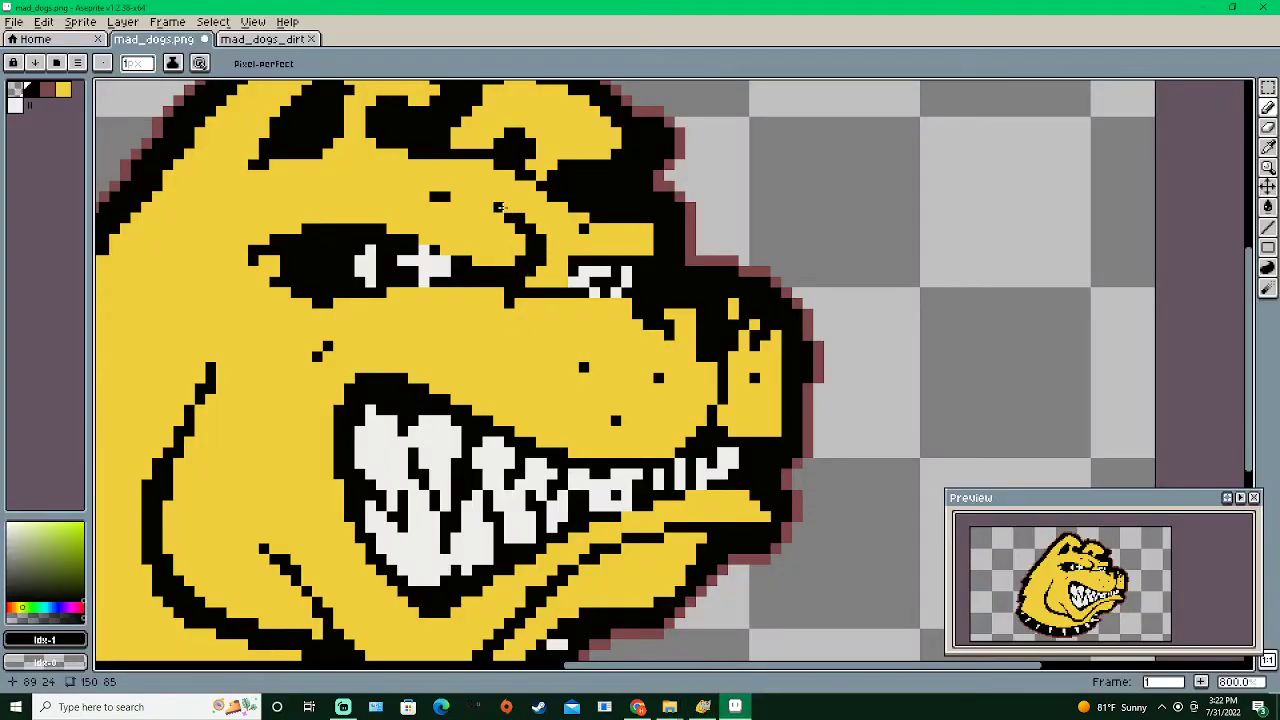
scroll(405, 340, down, 3)
scroll(425, 216, up, 3)
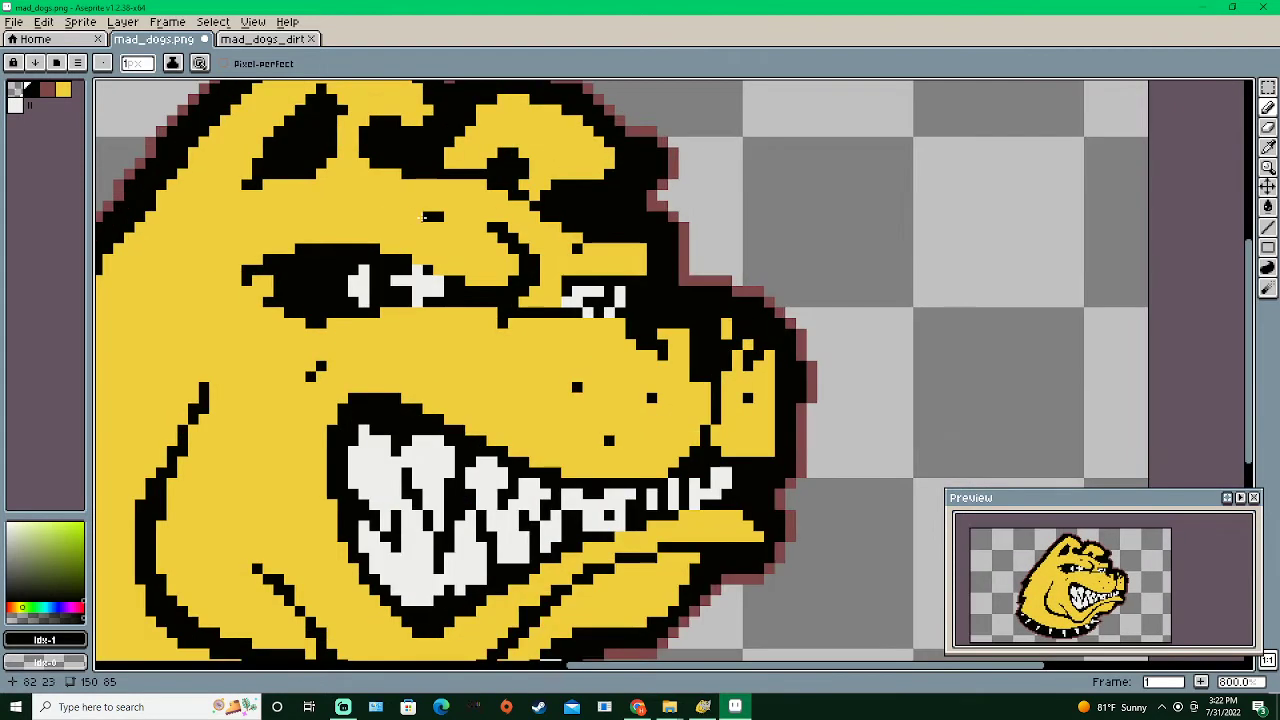
Lengthen the forehead wrinkle above the near eye into a thin slanted black line, checking mad_dogs_dirty.png and the logo in GIMP
drag(407, 207, 418, 207)
click(262, 38)
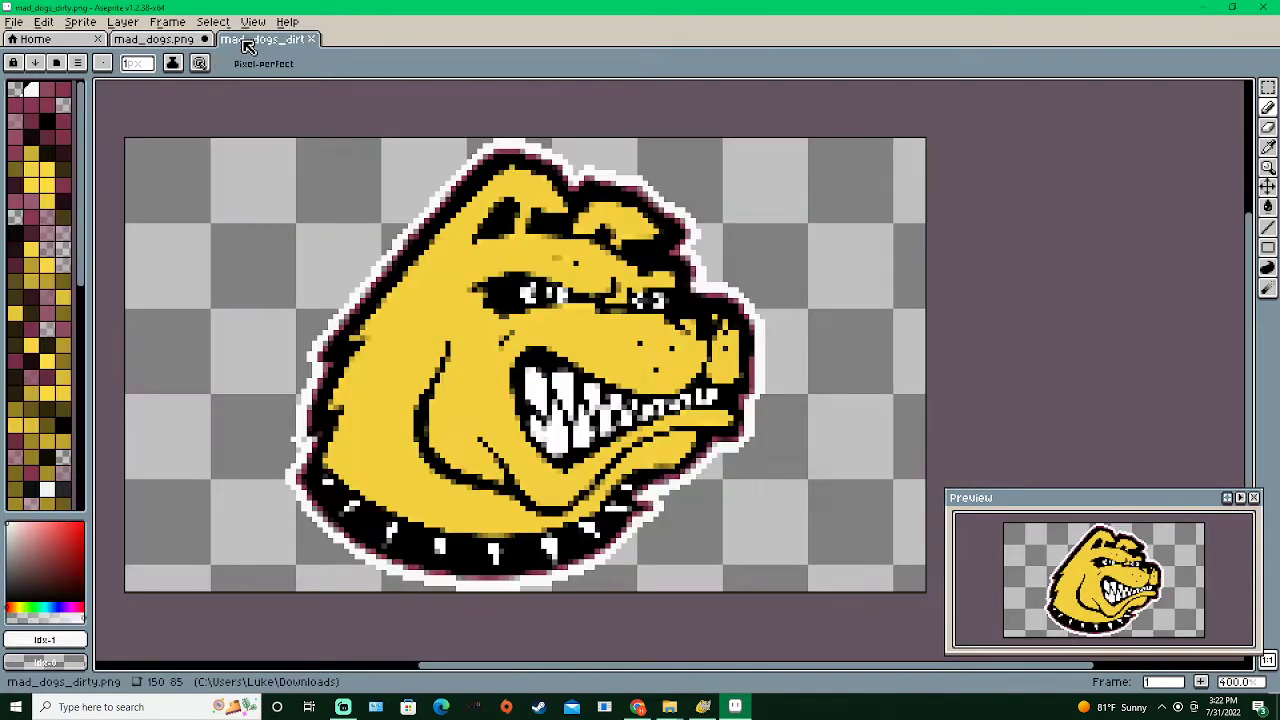
click(155, 38)
click(703, 707)
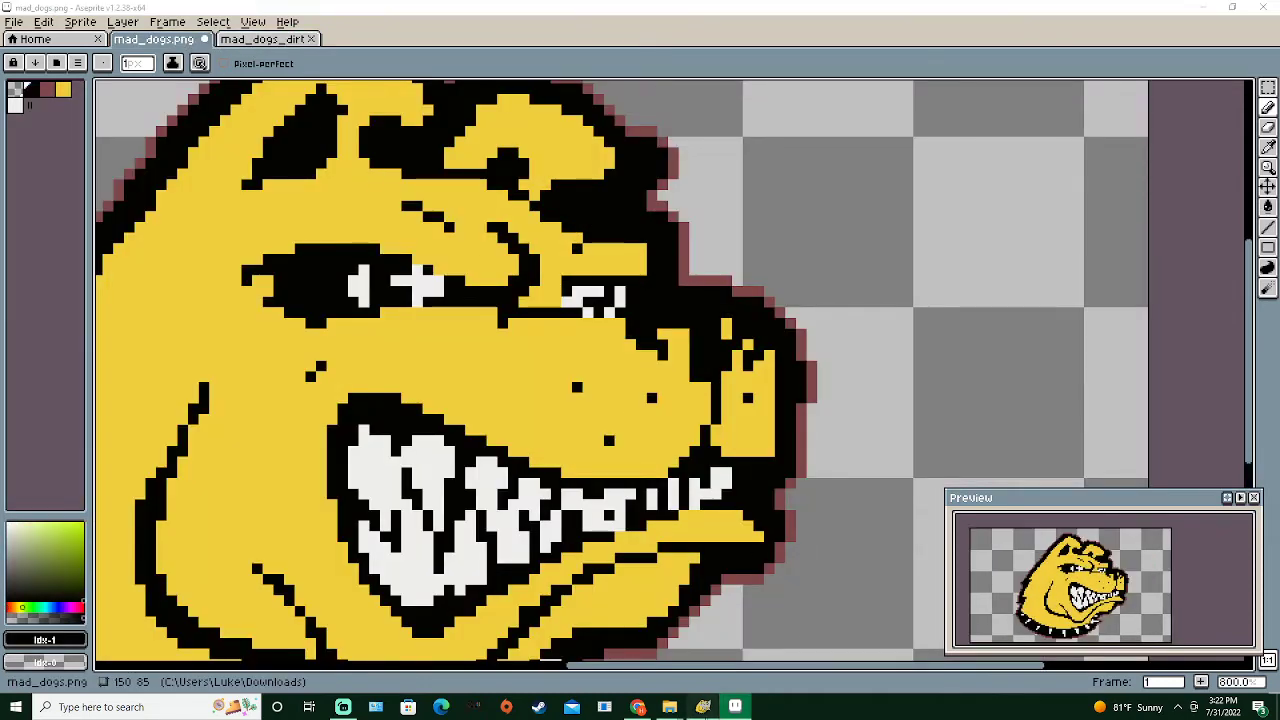
click(735, 707)
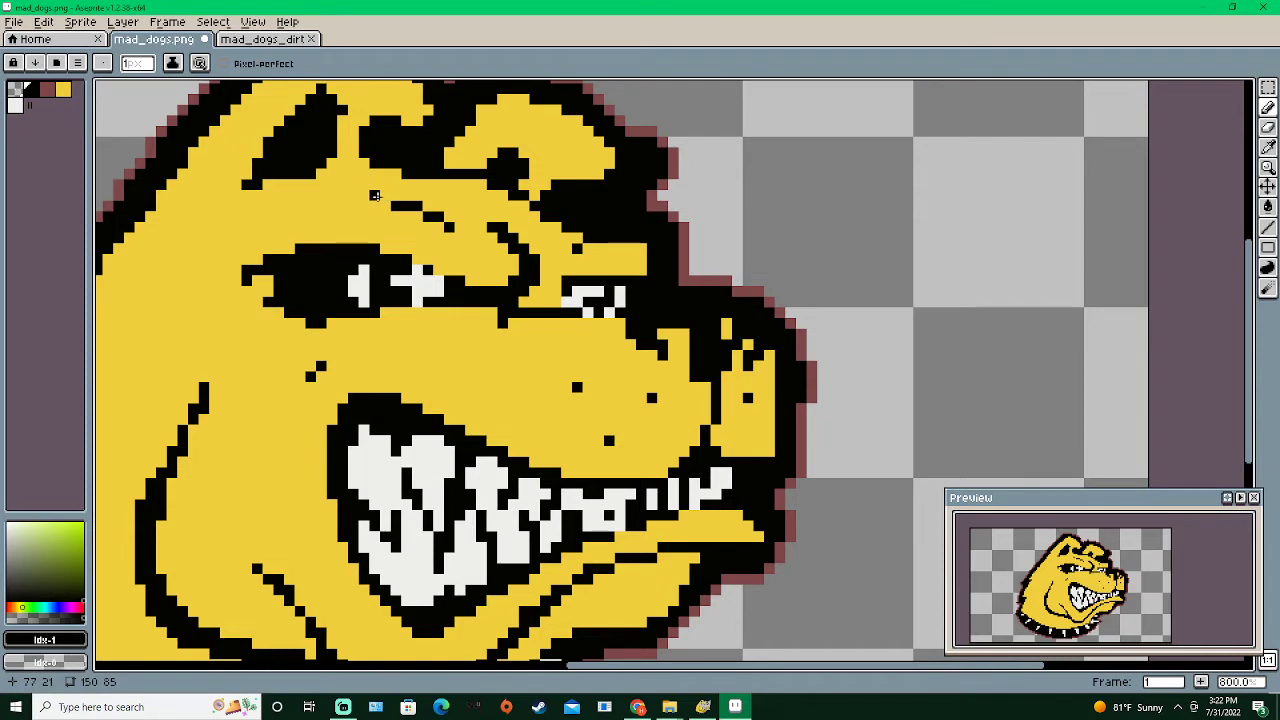
drag(384, 195, 374, 197)
scroll(465, 283, down, 1)
scroll(417, 209, up, 3)
scroll(320, 291, down, 4)
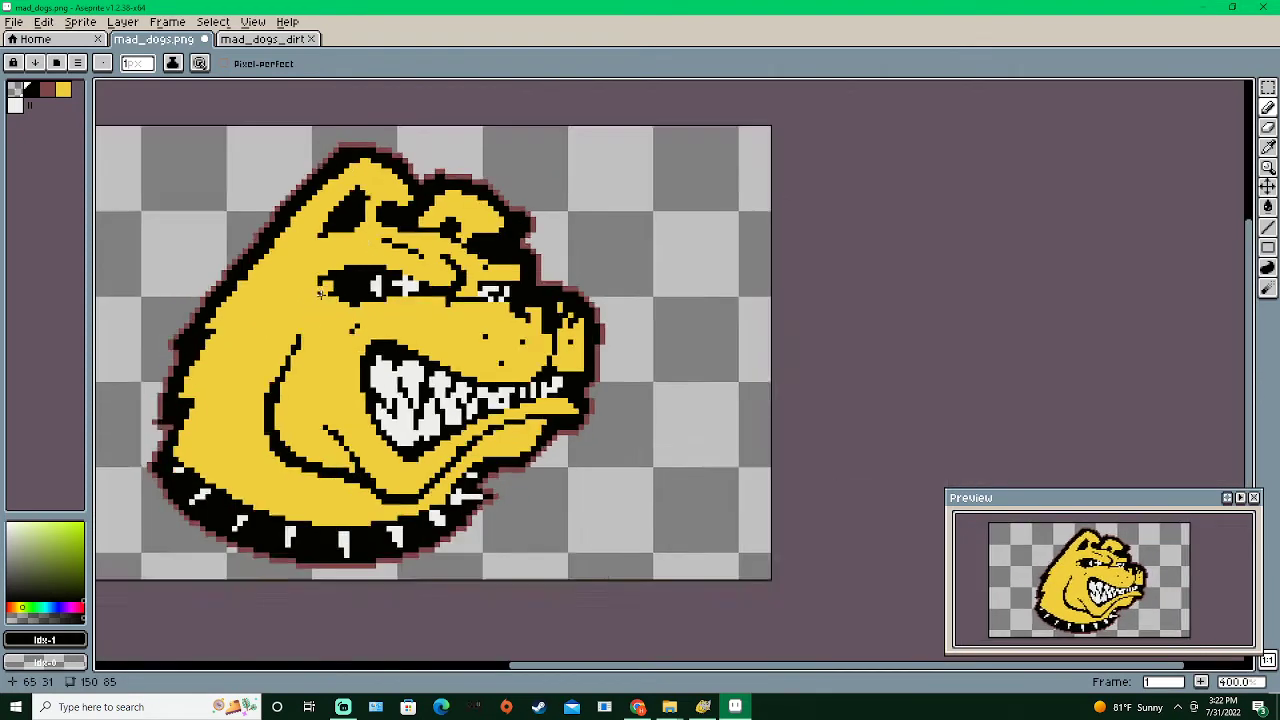
Rebuild the near eye with white pixels on both sides and a rounded black pupil
scroll(320, 291, down, 1)
scroll(404, 270, up, 3)
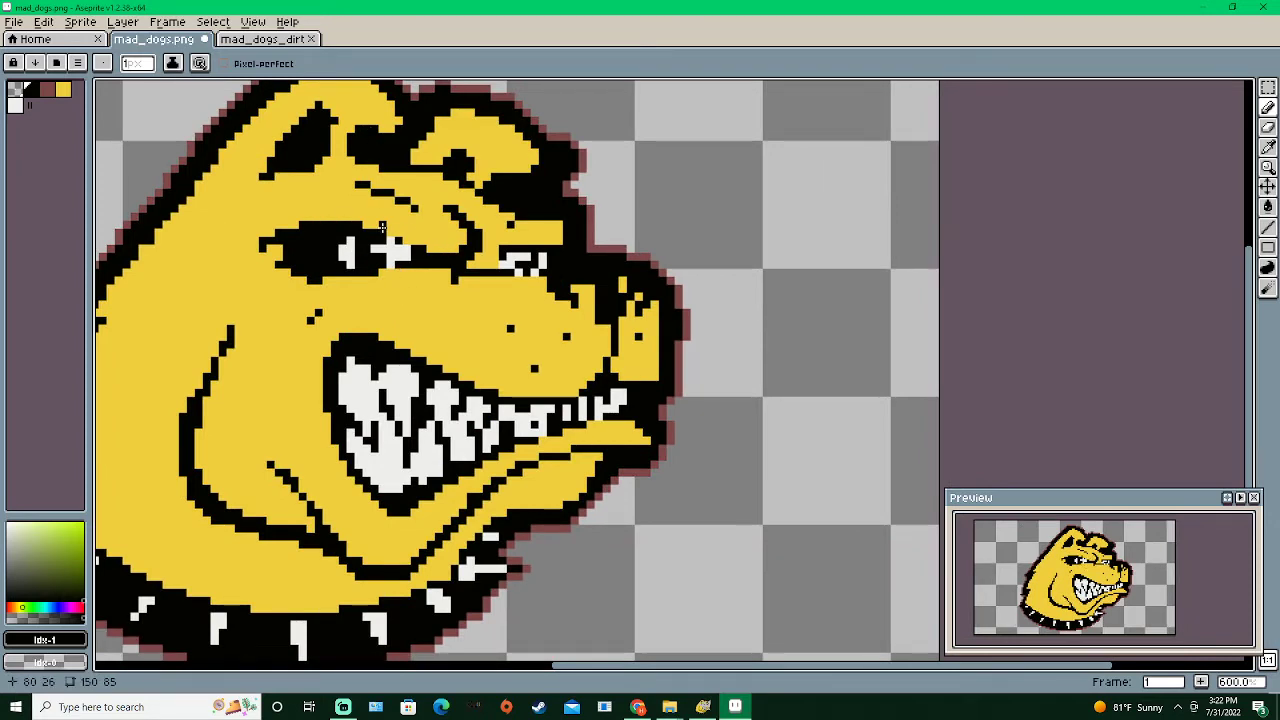
click(432, 305)
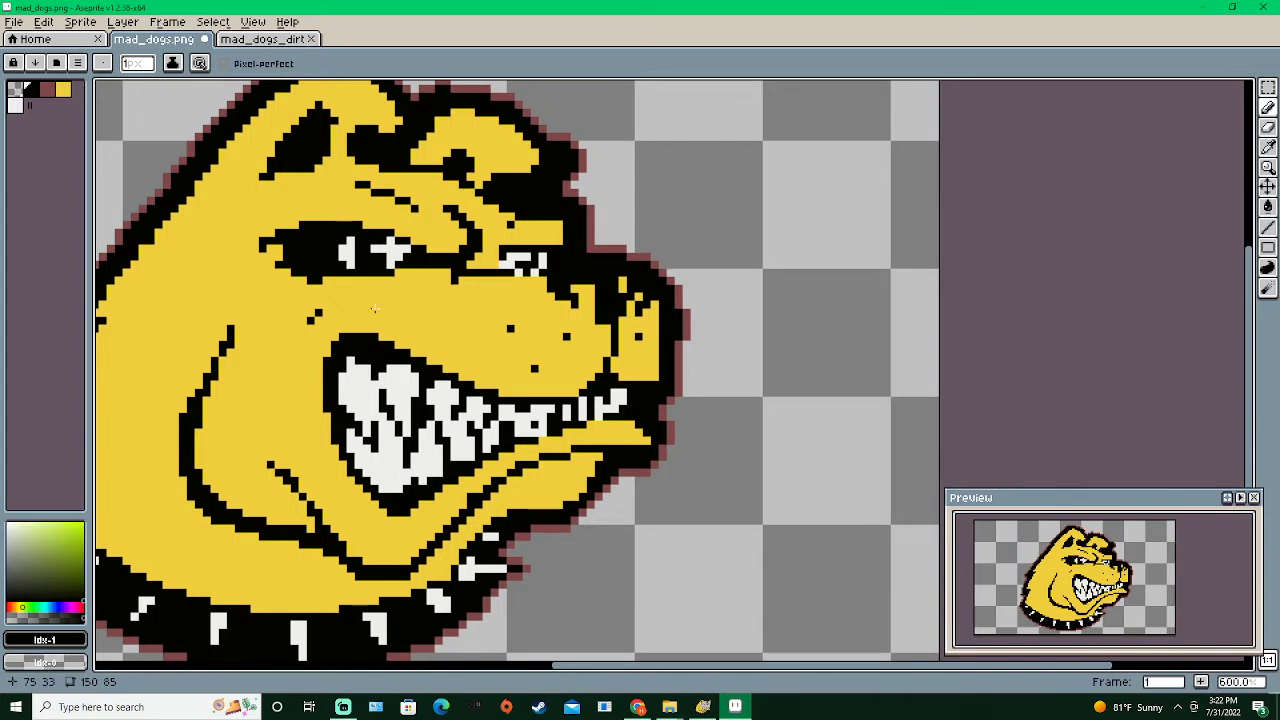
click(16, 109)
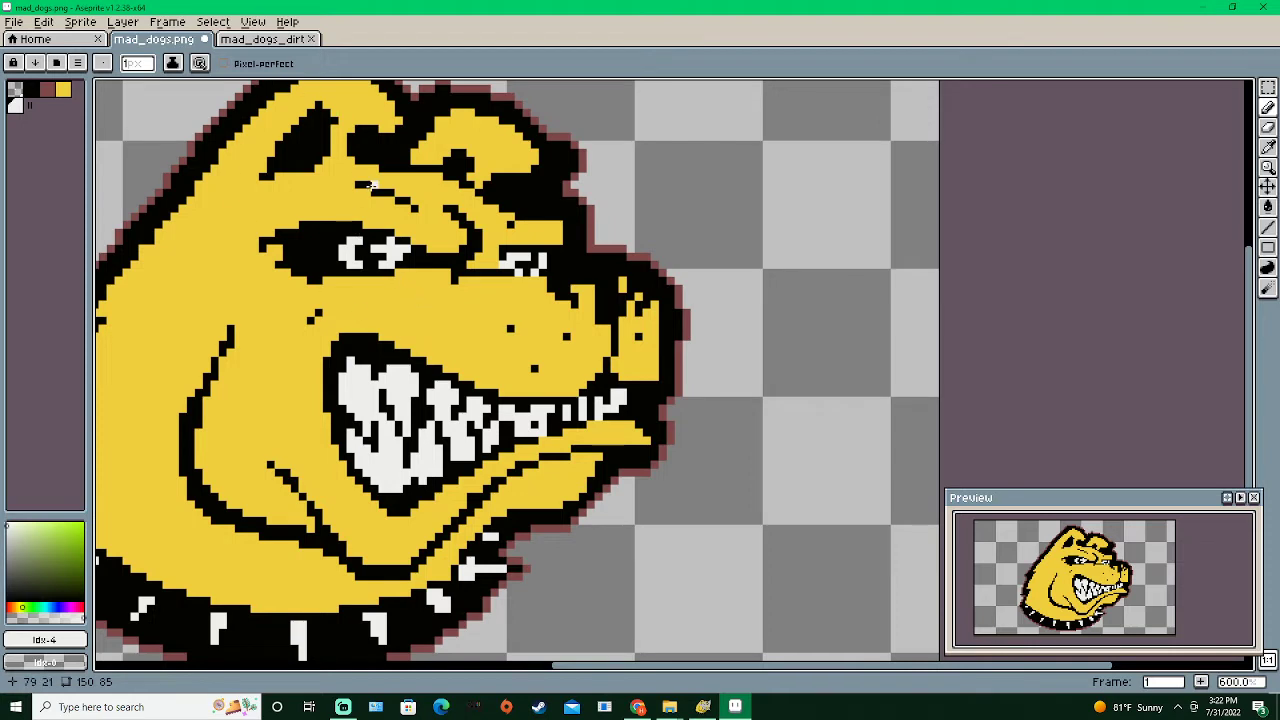
click(31, 89)
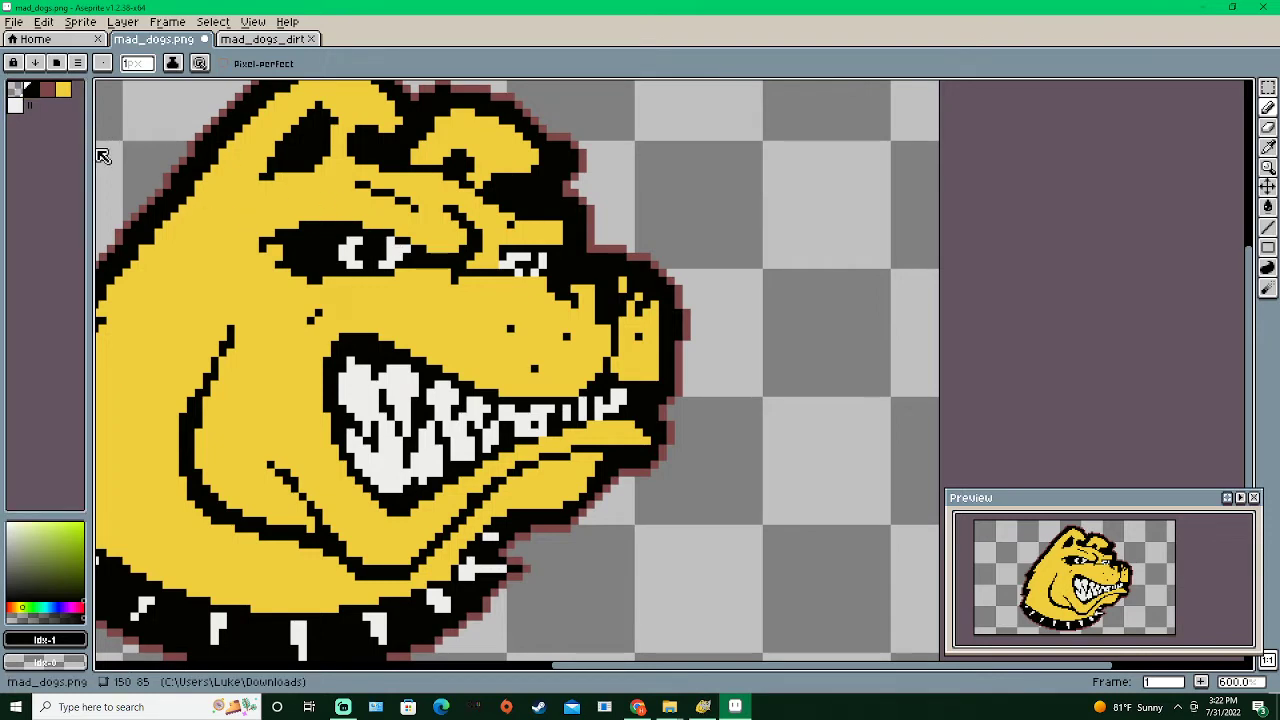
Compare the near eye with the larger logo in GIMP and add a white highlight pixel inside its pupil
key(x)
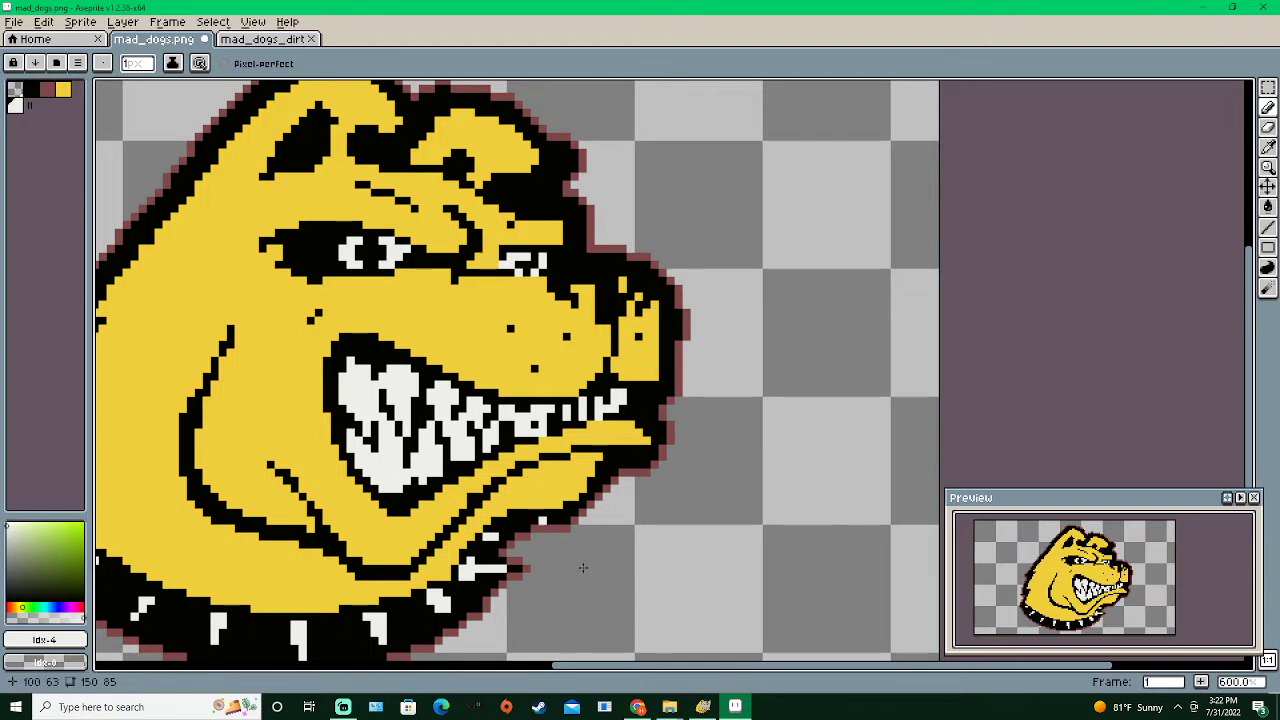
click(738, 708)
click(740, 710)
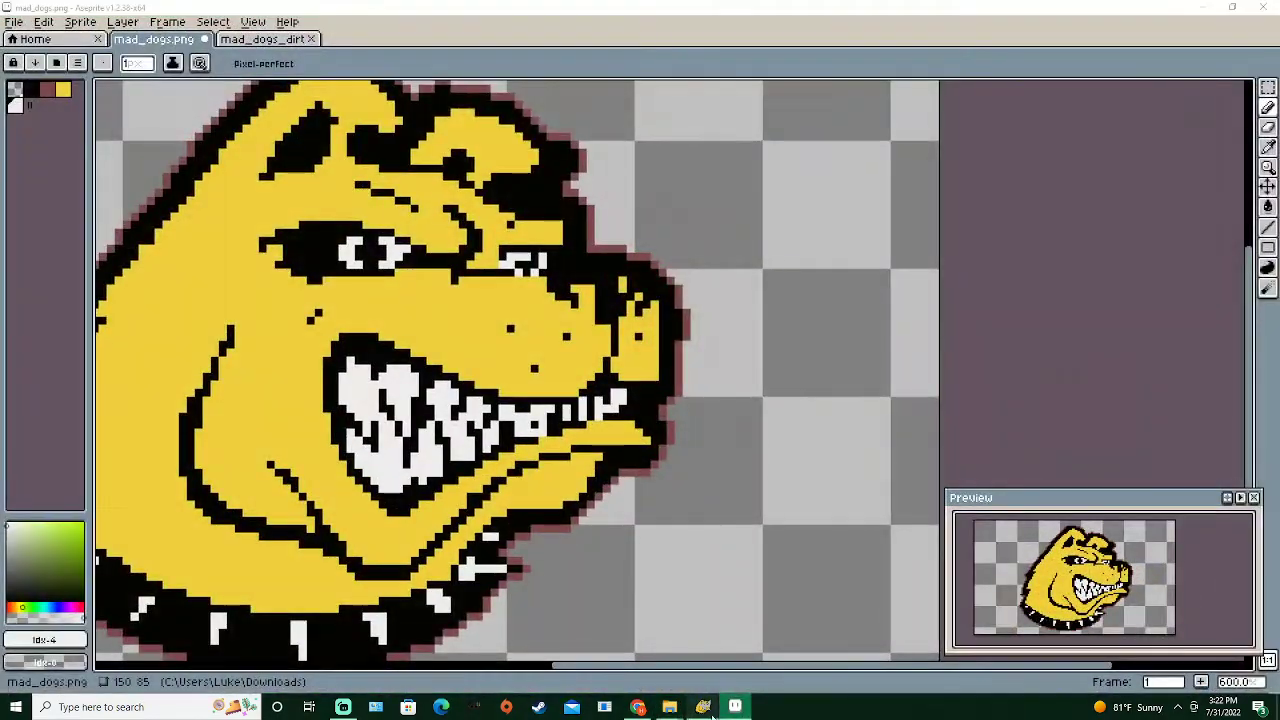
click(705, 708)
click(709, 714)
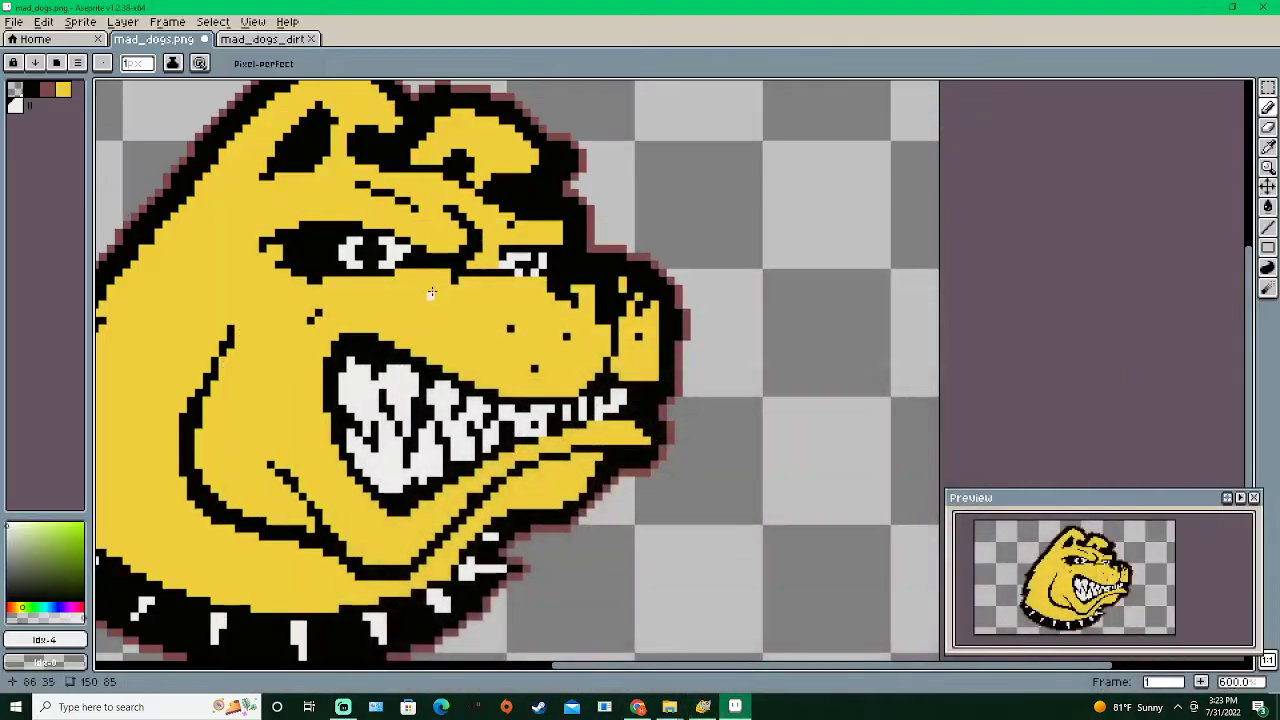
scroll(431, 293, up, 1)
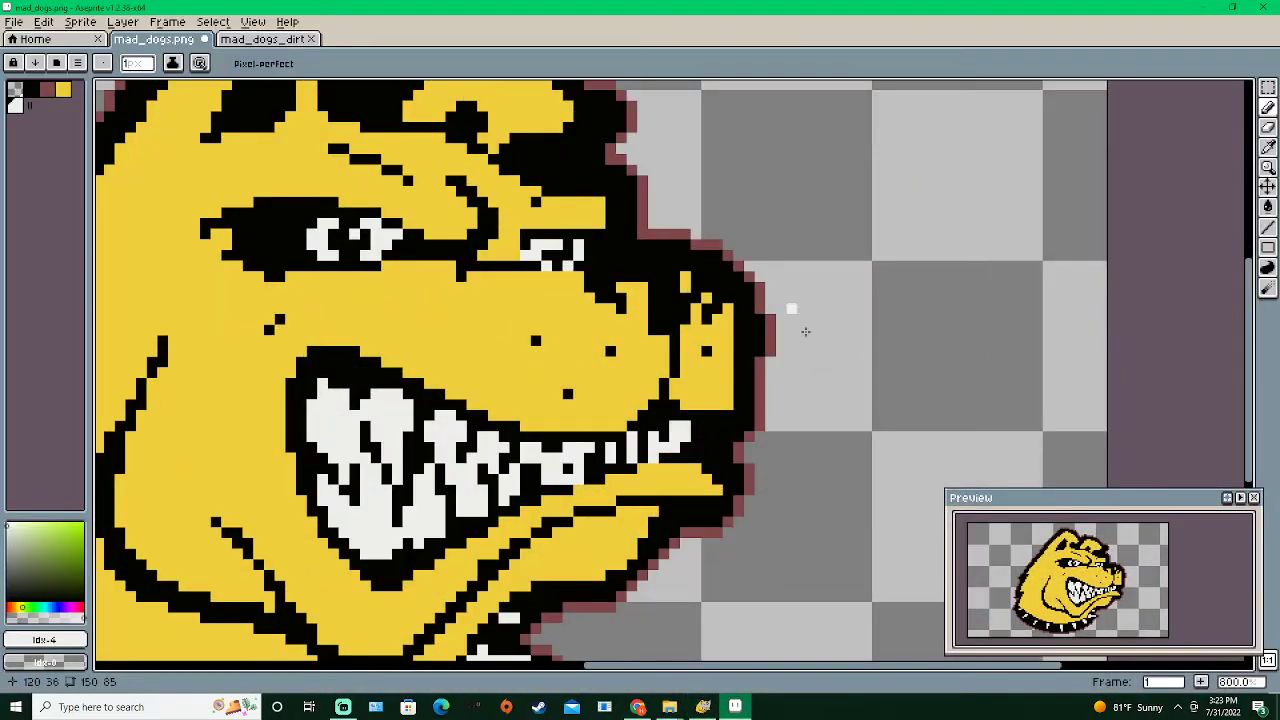
scroll(481, 305, down, 2)
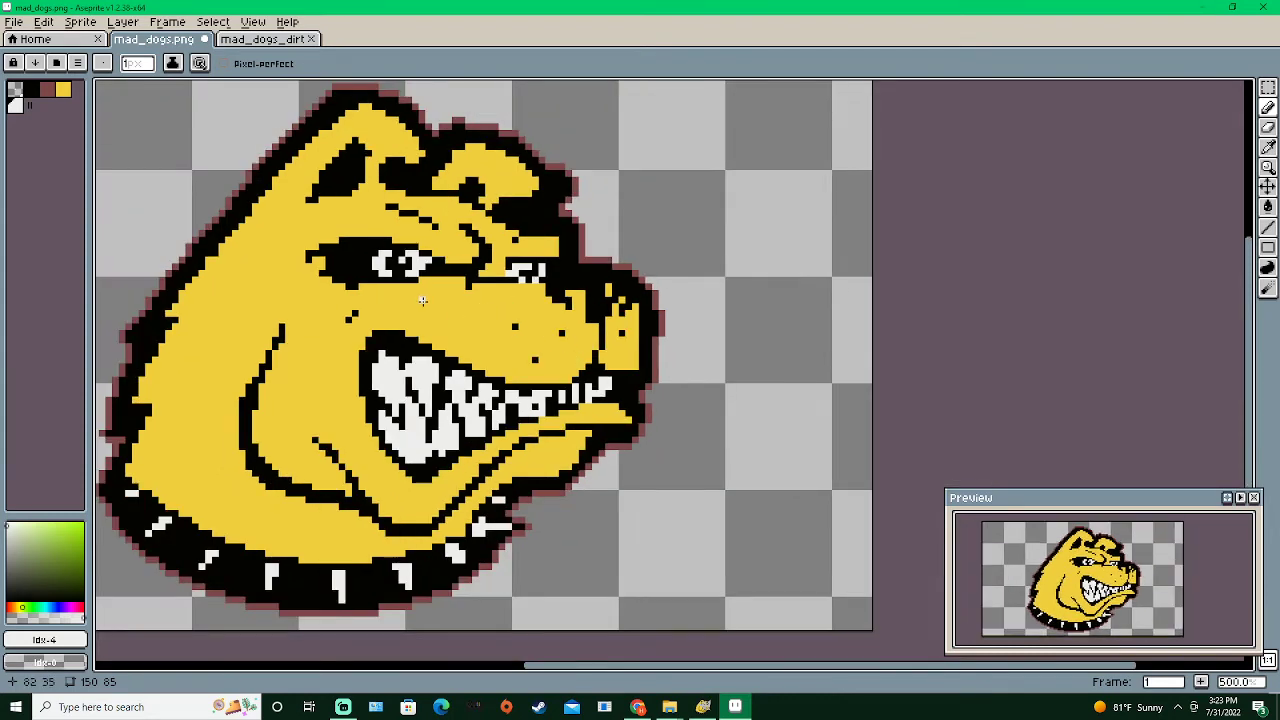
scroll(423, 300, down, 1)
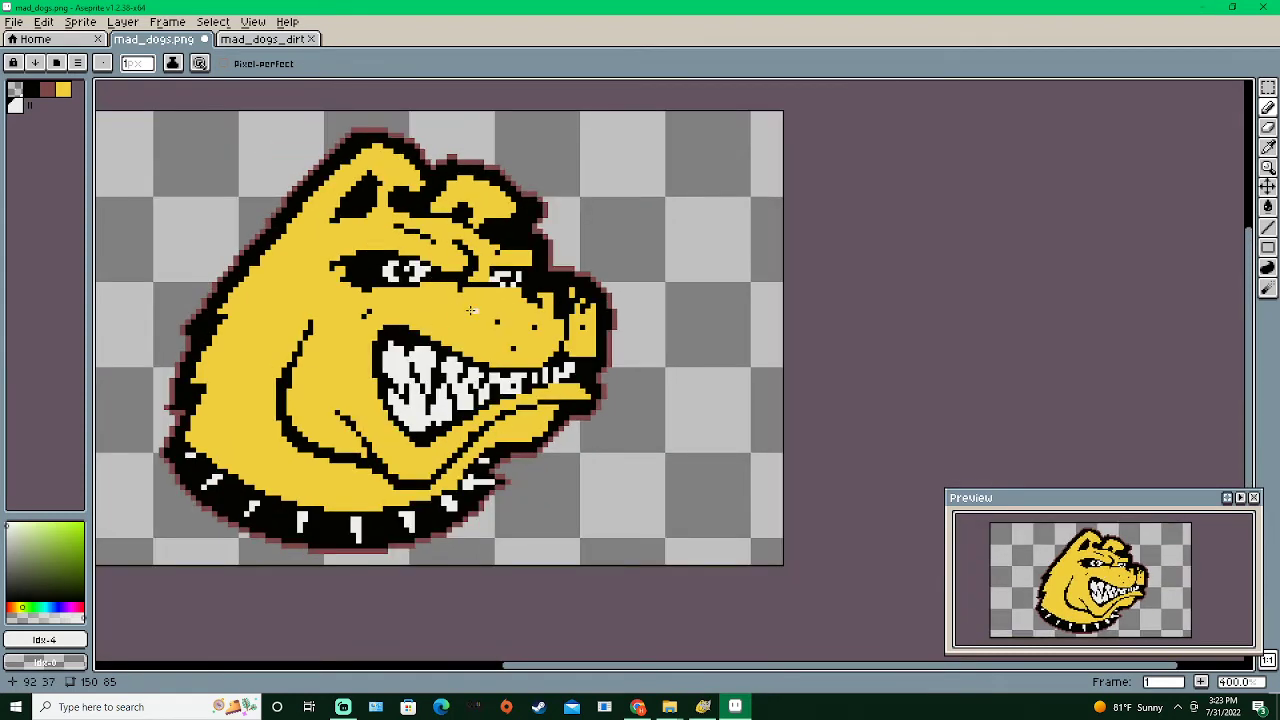
Redraw the far eye with white pixels around a black pupil, using the logo in GIMP as reference
scroll(511, 300, up, 2)
scroll(485, 302, up, 2)
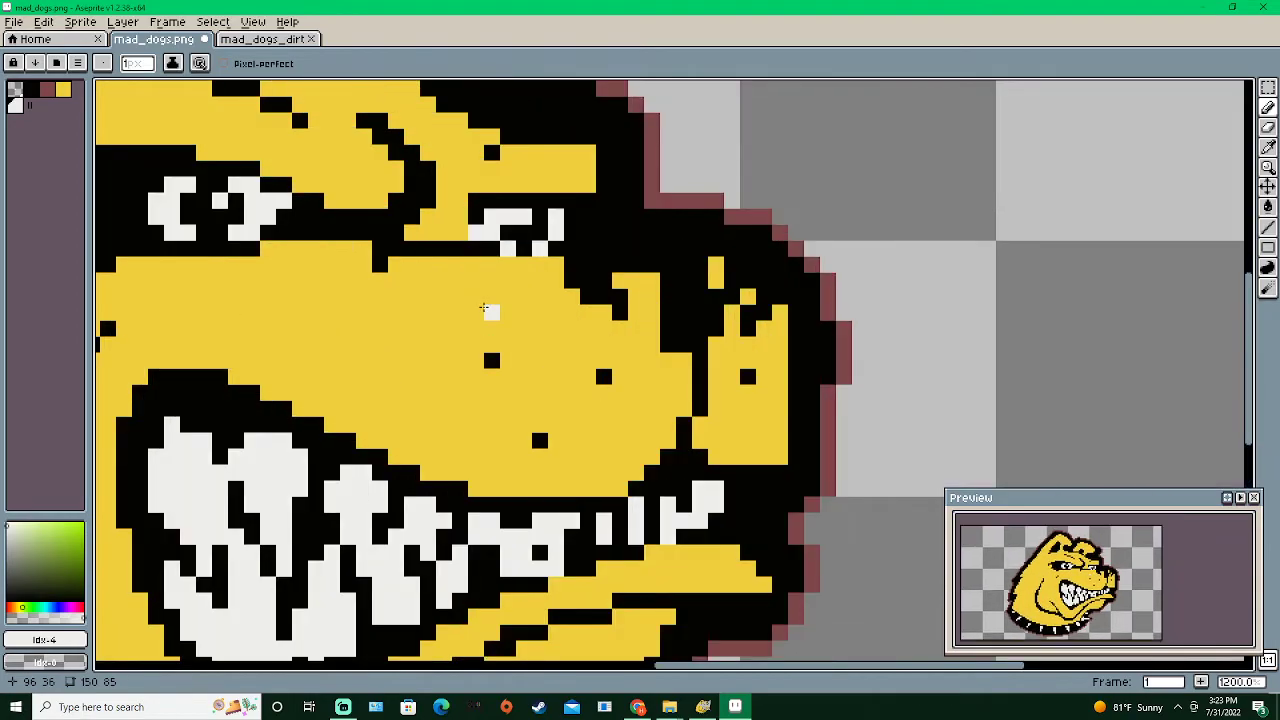
scroll(486, 300, down, 1)
click(704, 710)
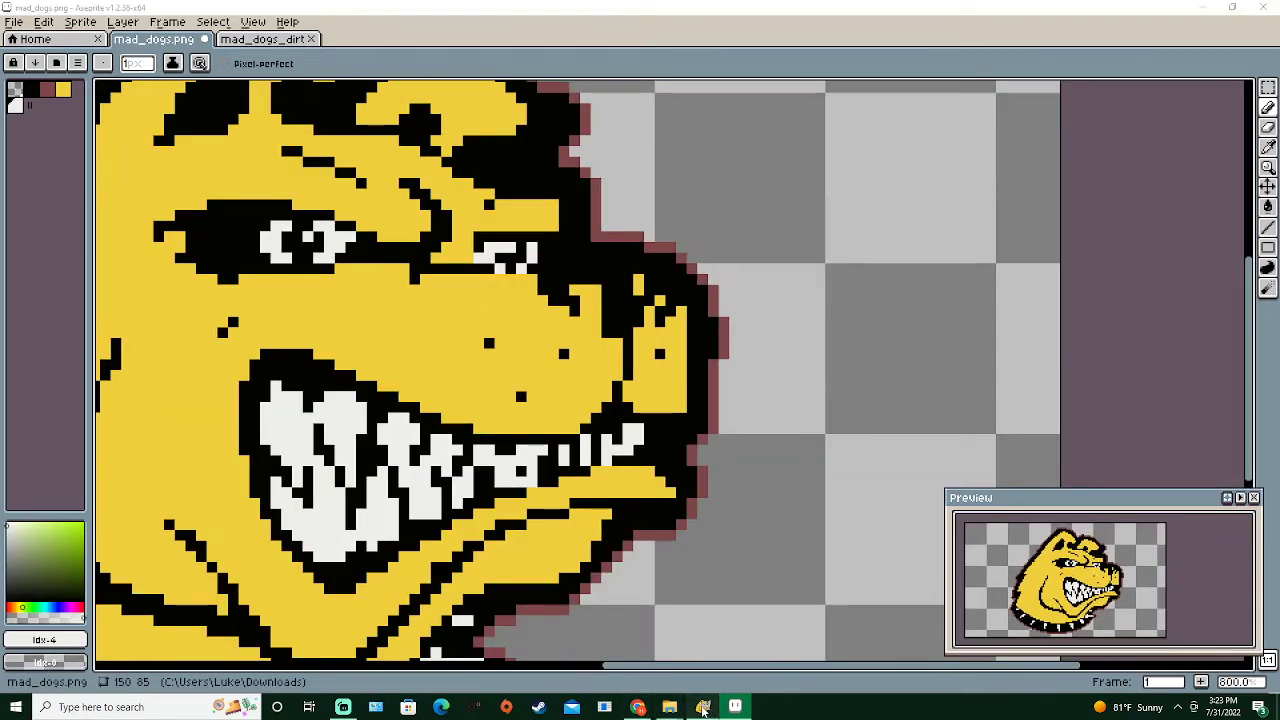
click(704, 710)
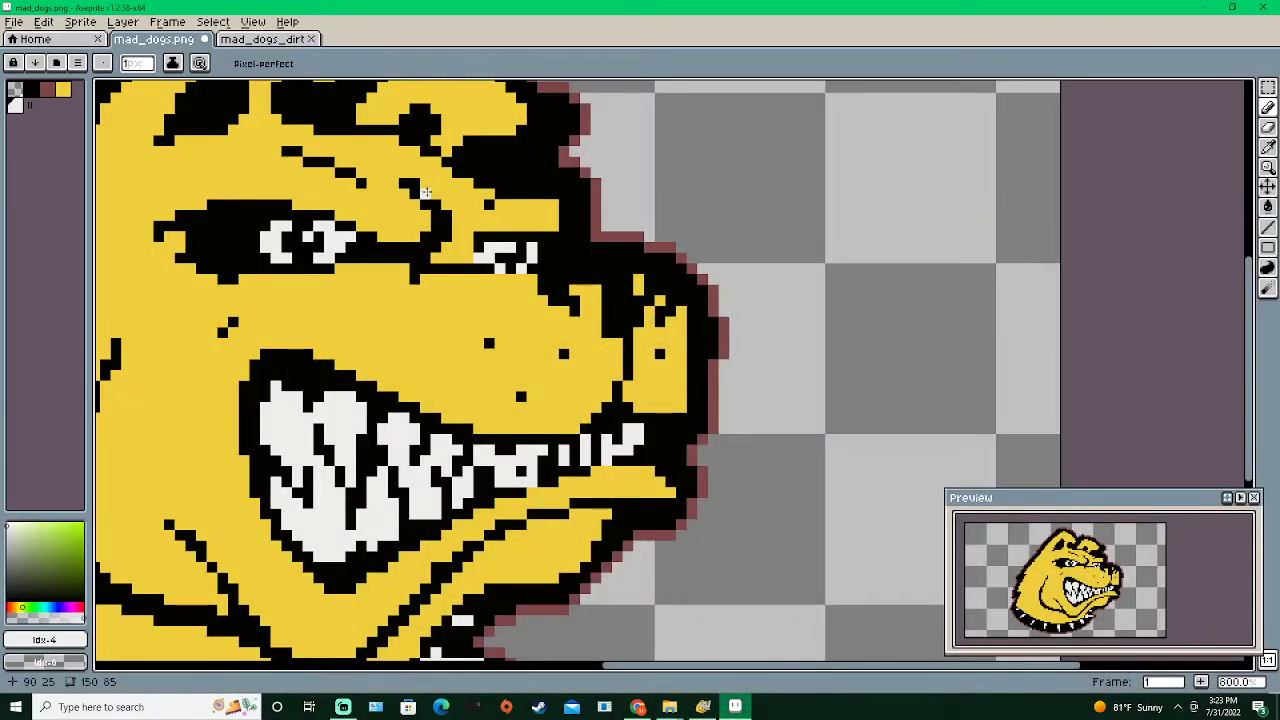
click(532, 268)
click(542, 257)
click(542, 248)
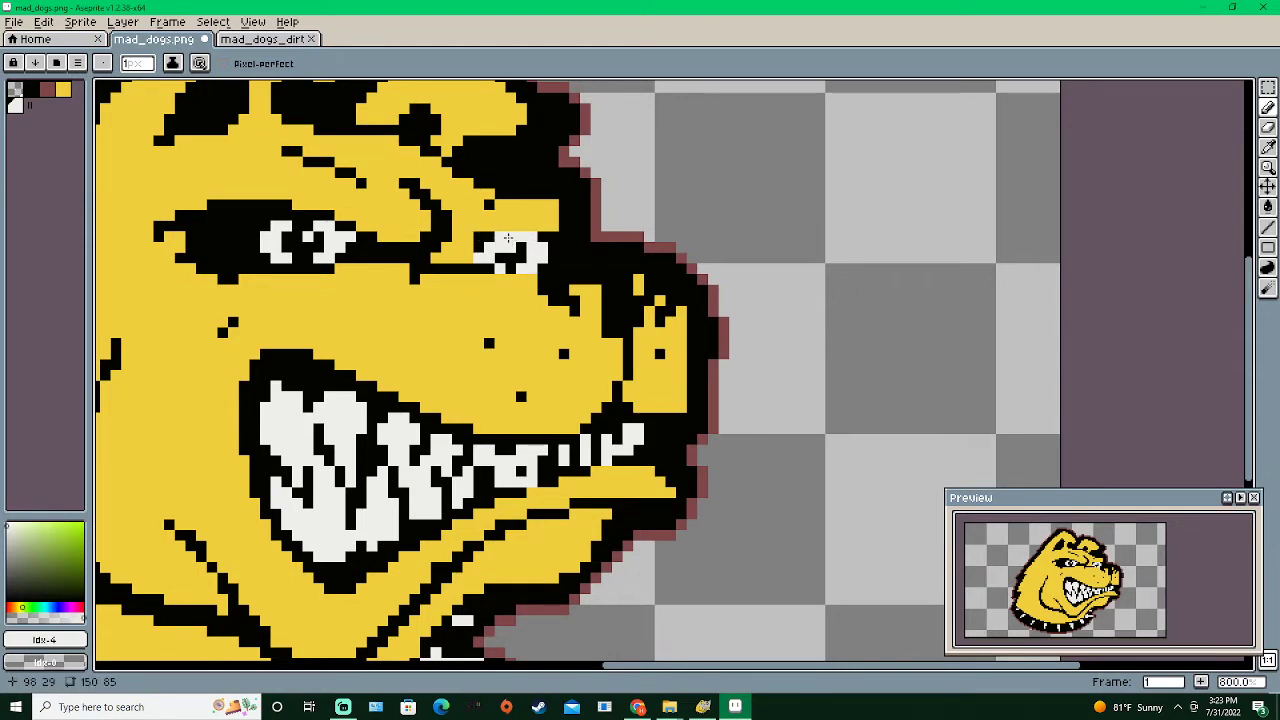
click(31, 90)
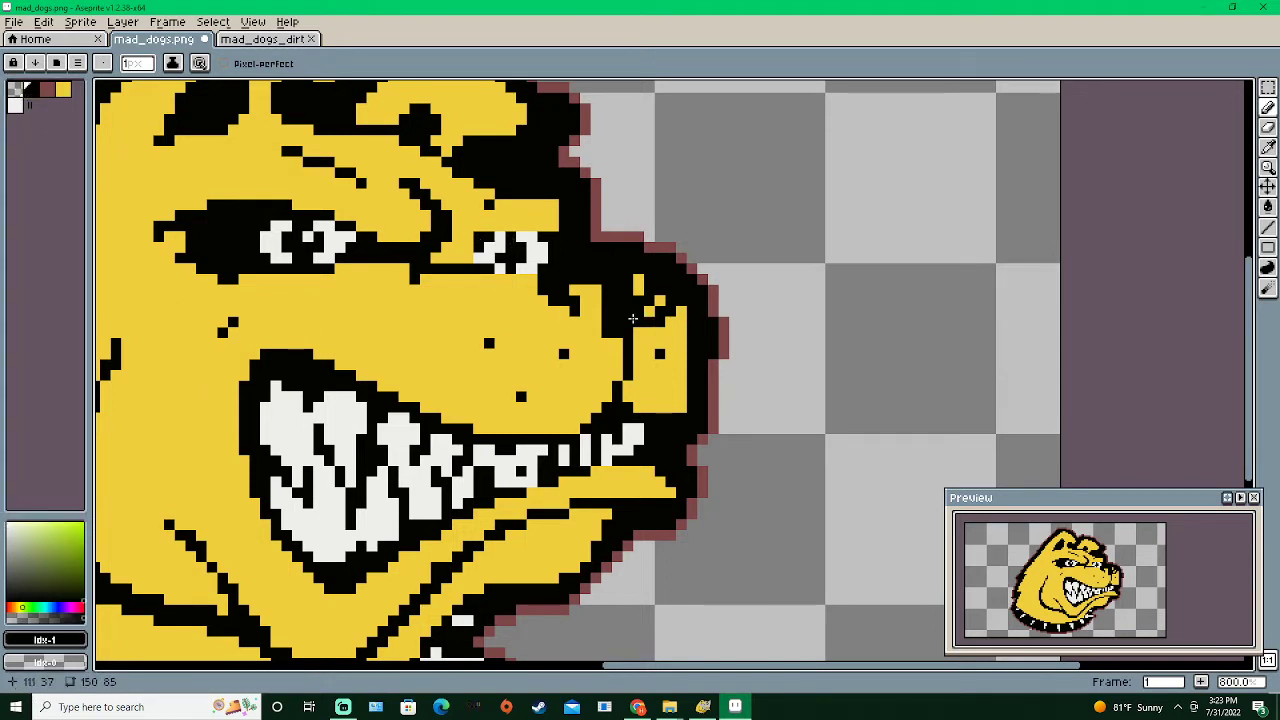
scroll(567, 330, down, 3)
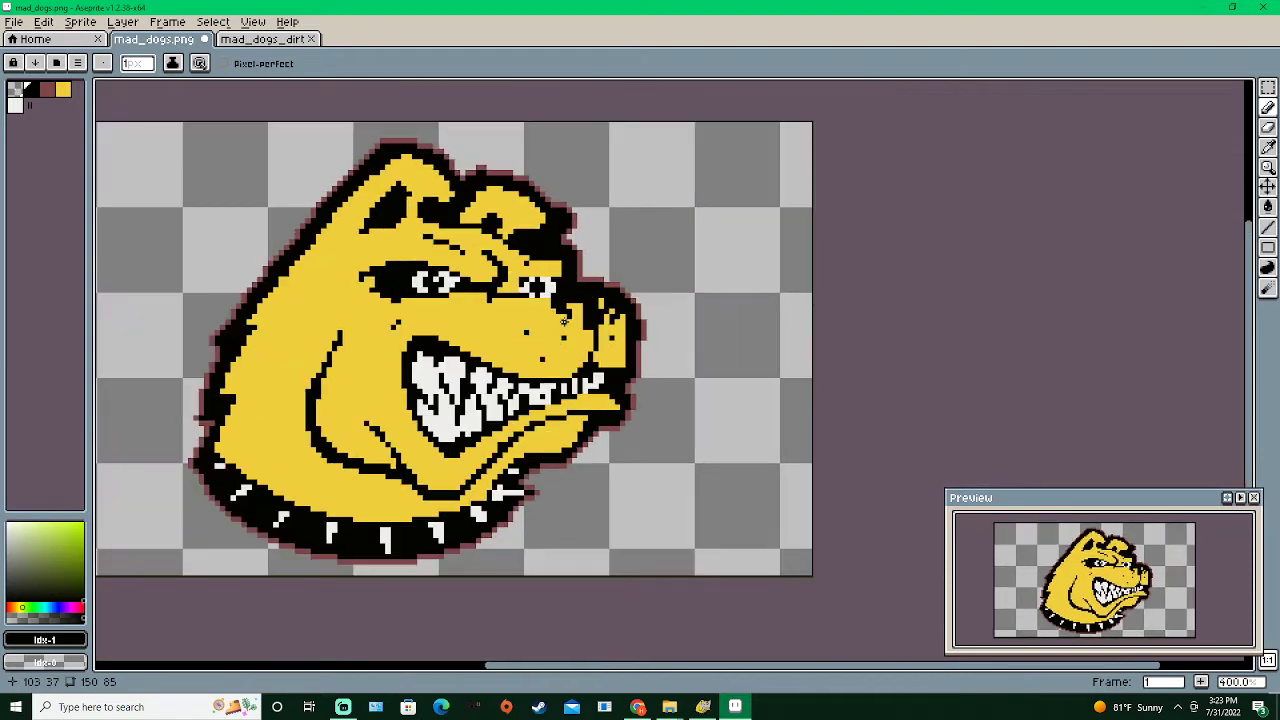
Lighten the far eye's pupil with white pixels and undo the unwanted pencil stroke
scroll(557, 332, up, 1)
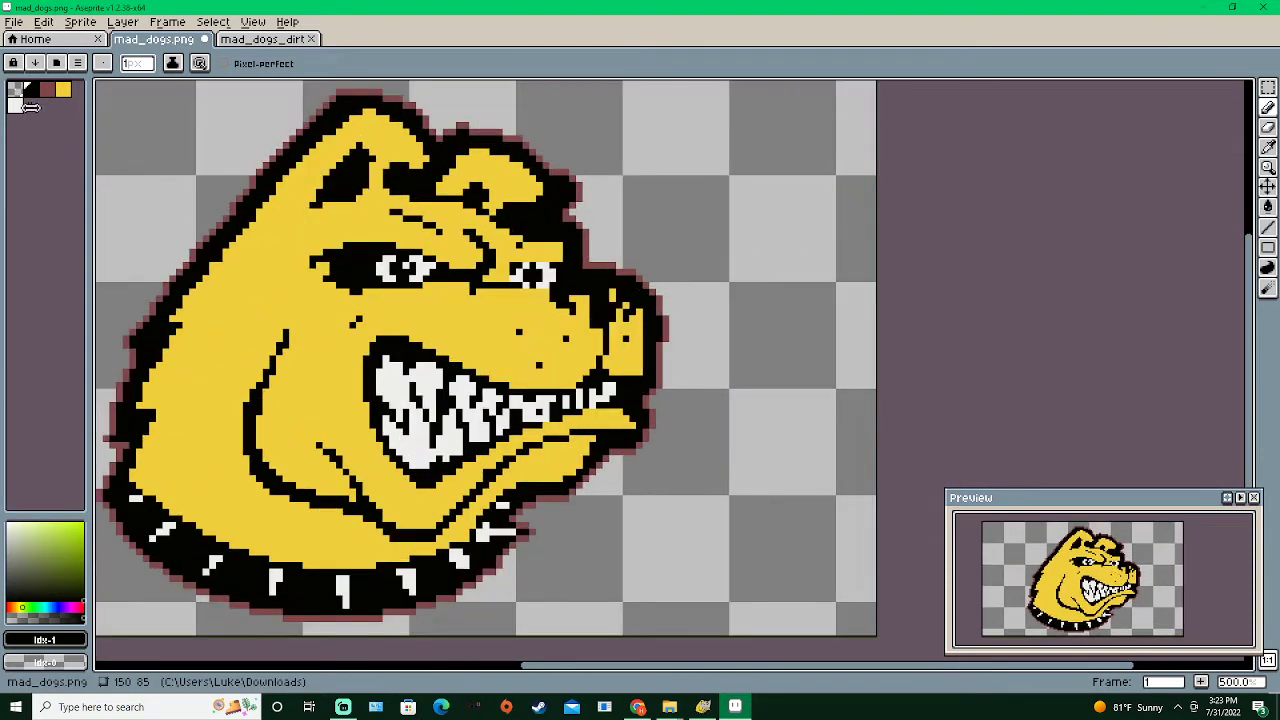
click(15, 108)
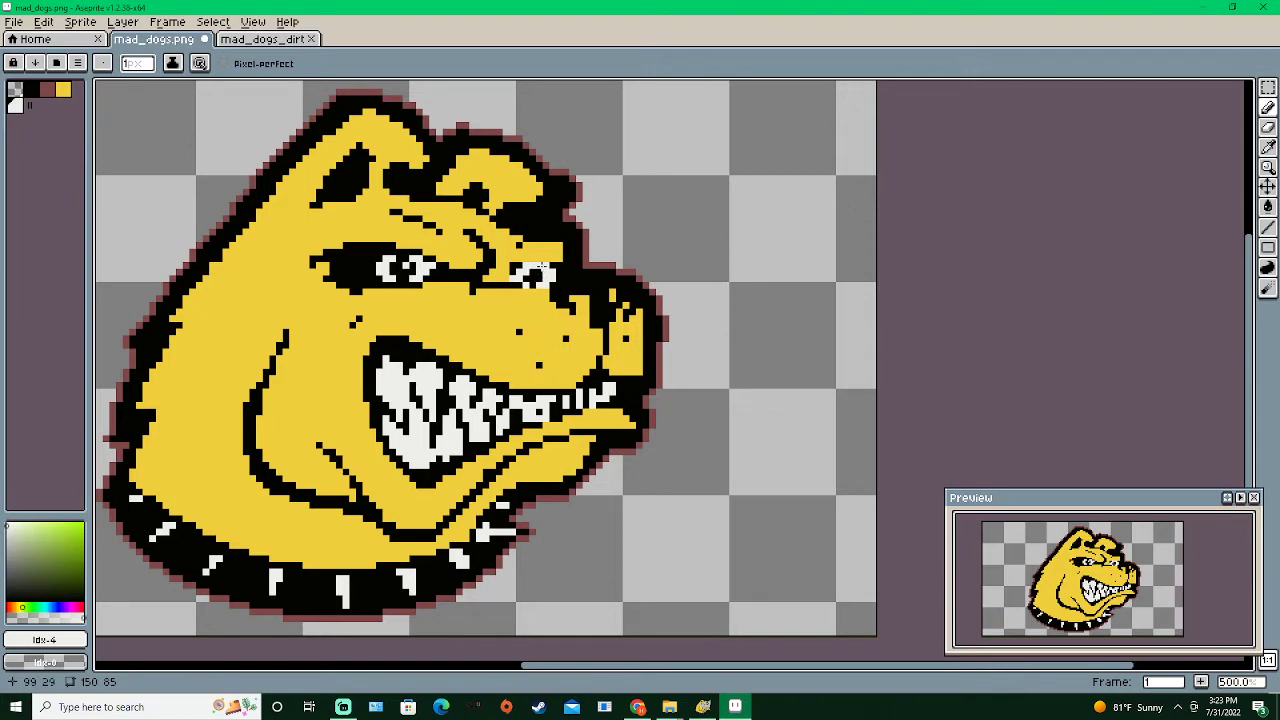
scroll(771, 314, down, 3)
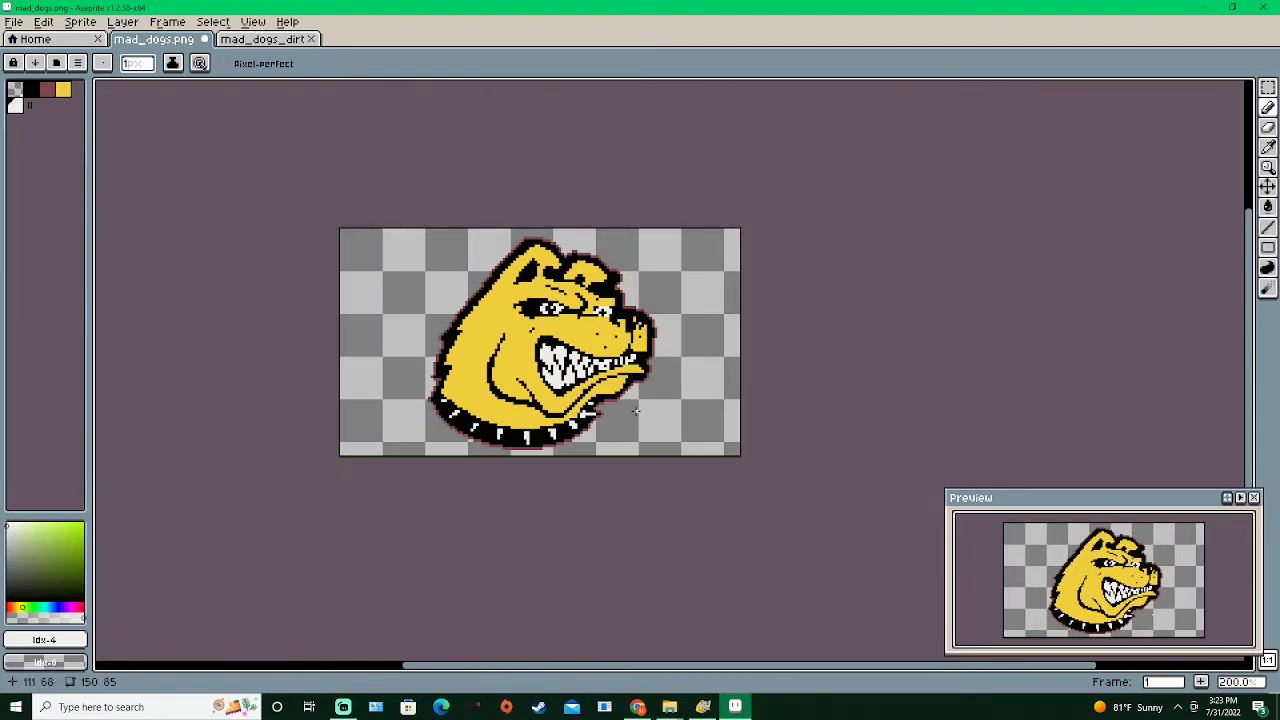
scroll(636, 411, up, 3)
key(ctrl+z)
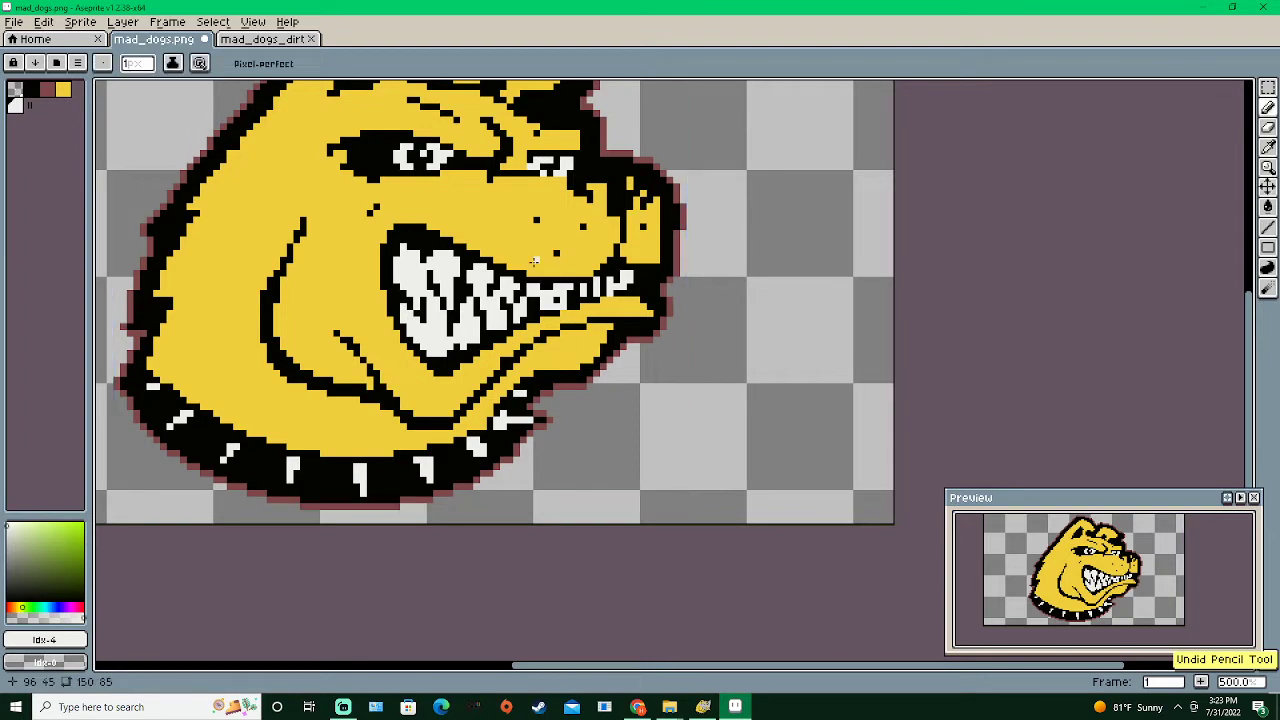
scroll(552, 204, up, 2)
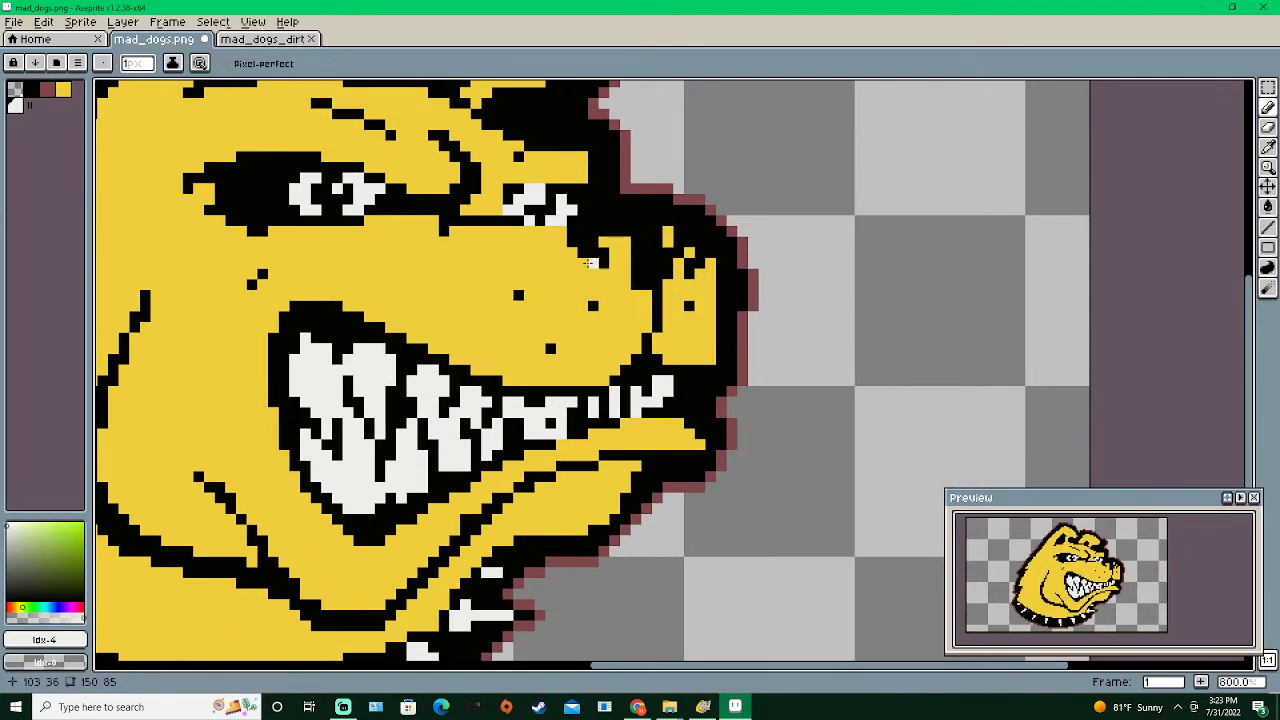
scroll(600, 266, down, 2)
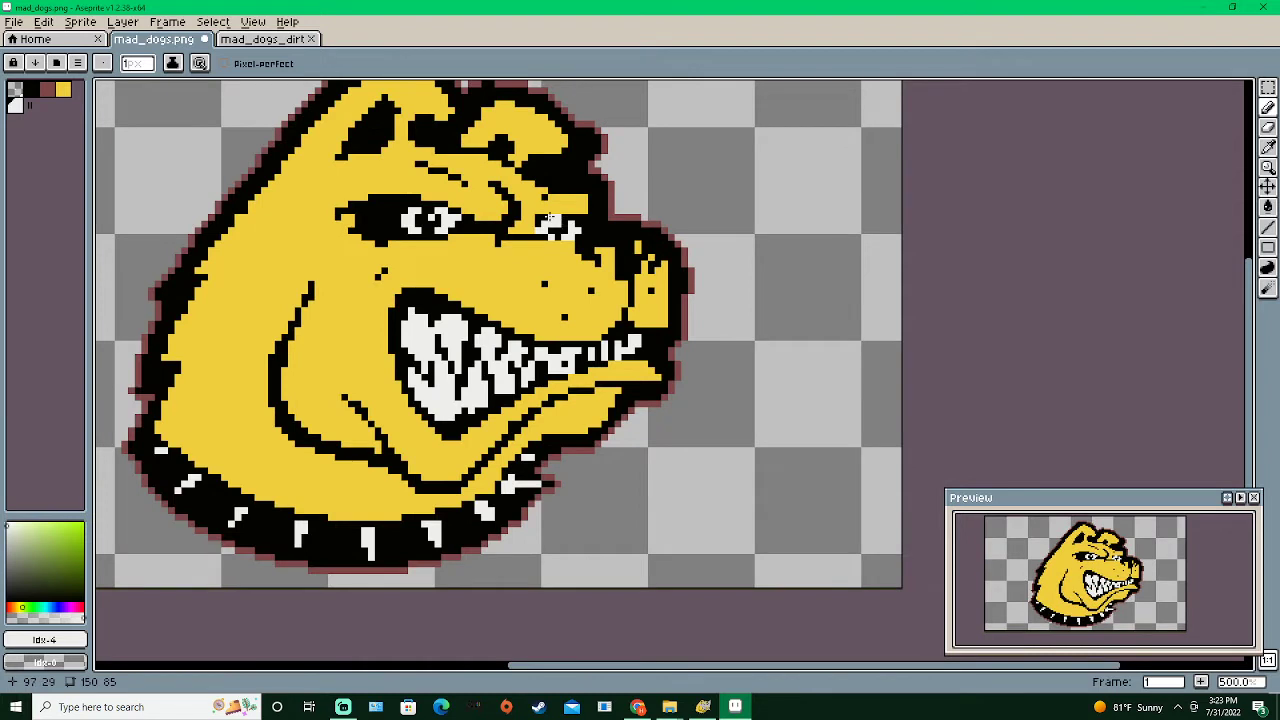
Trim the far eye's inner corner with yellow and redraw its edge with black pixels
click(35, 91)
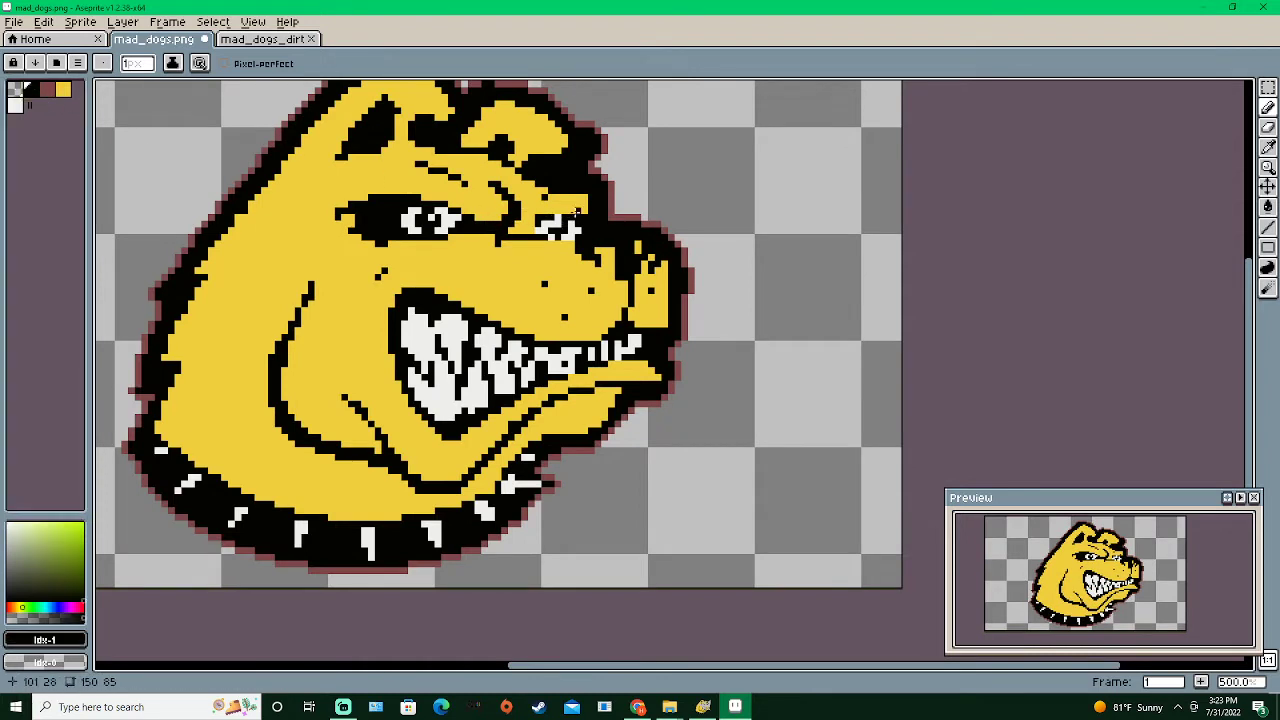
click(63, 90)
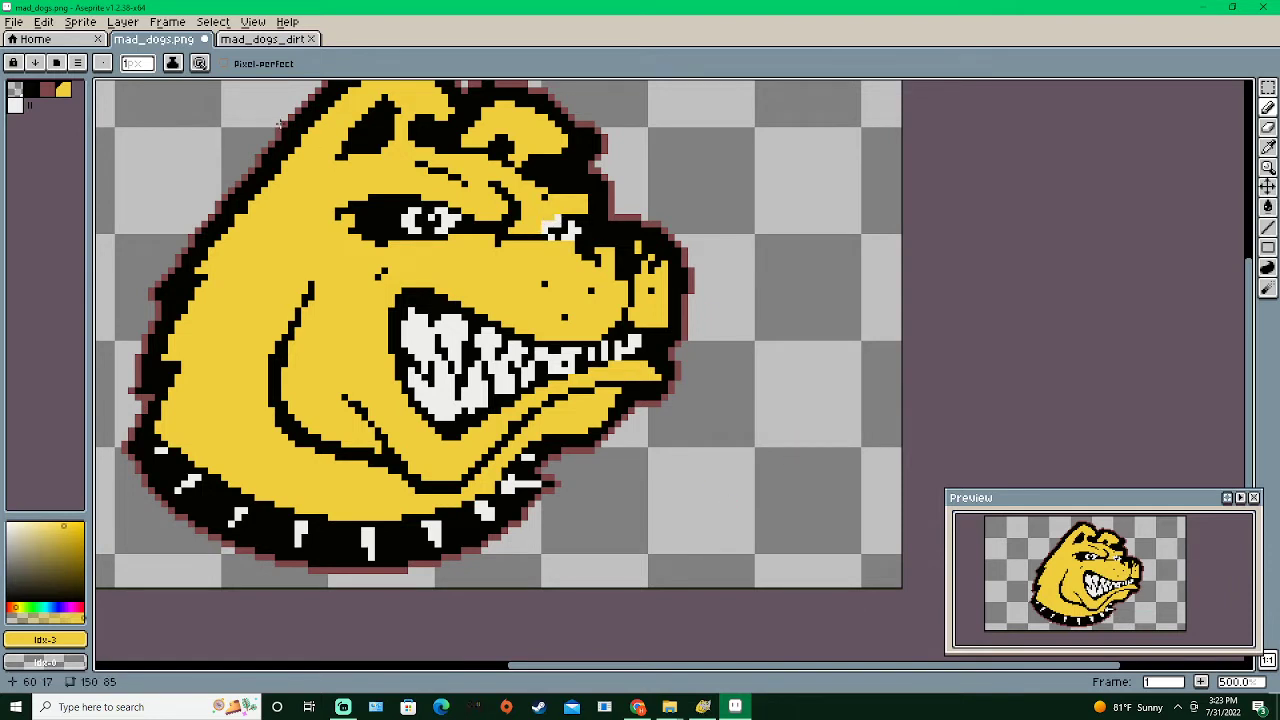
click(33, 91)
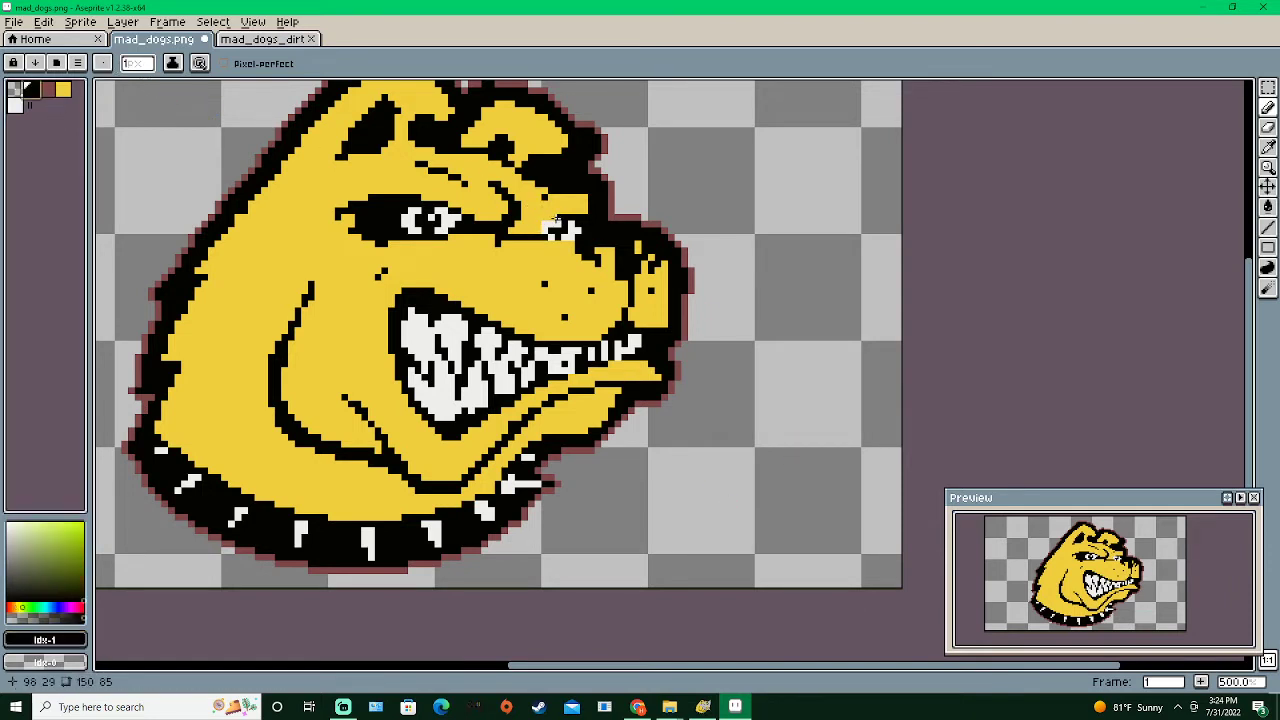
click(546, 218)
click(540, 229)
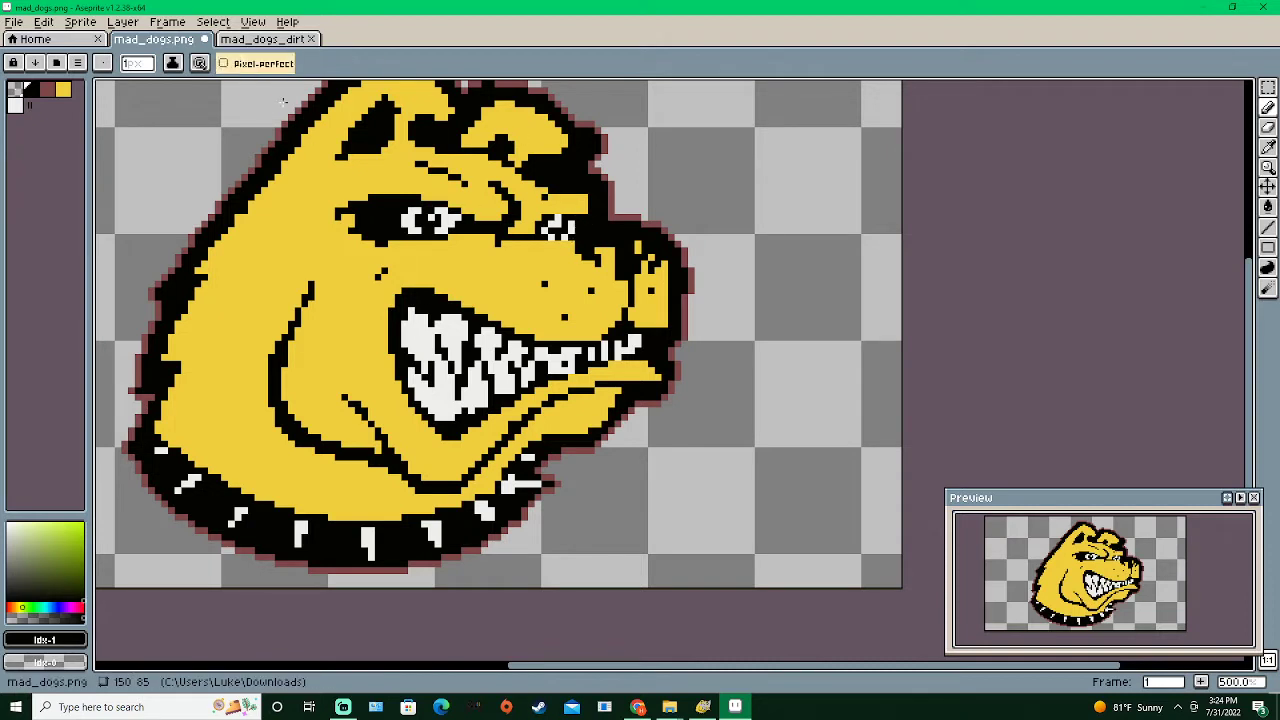
Rework the far eye's pupil with white and black pixels, undoing the last pencil stroke
click(15, 89)
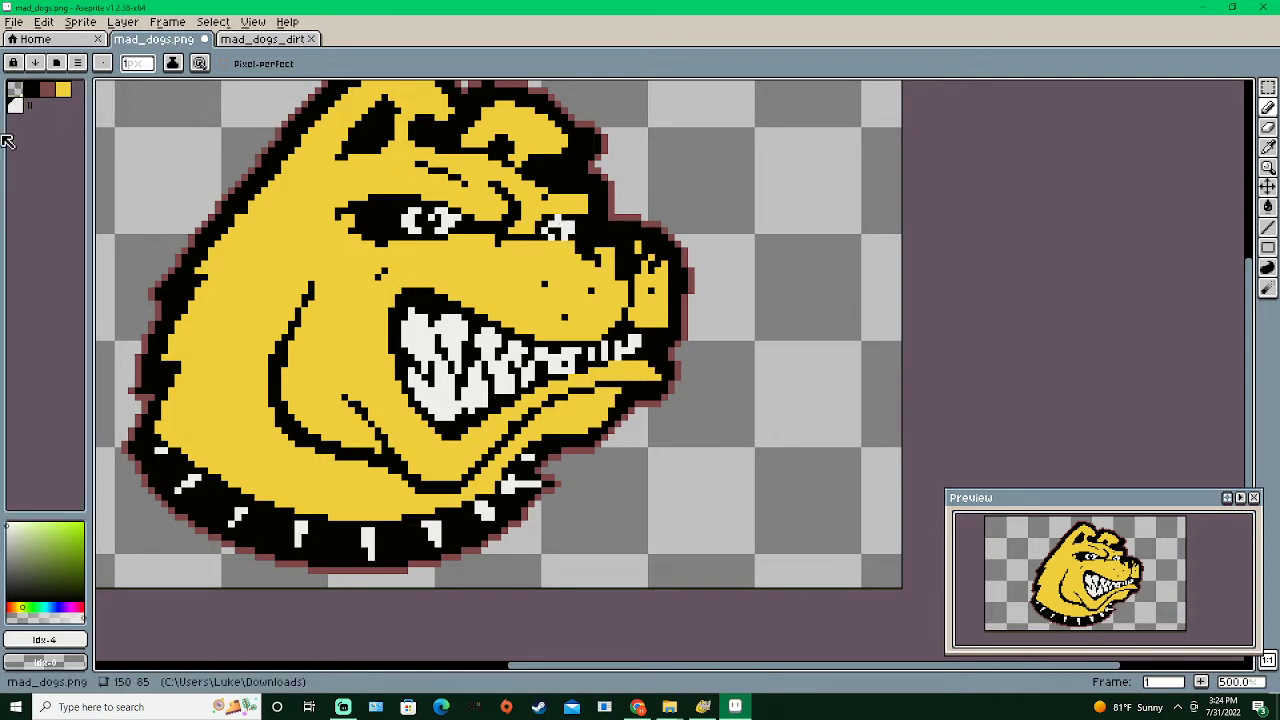
alt+click(482, 193)
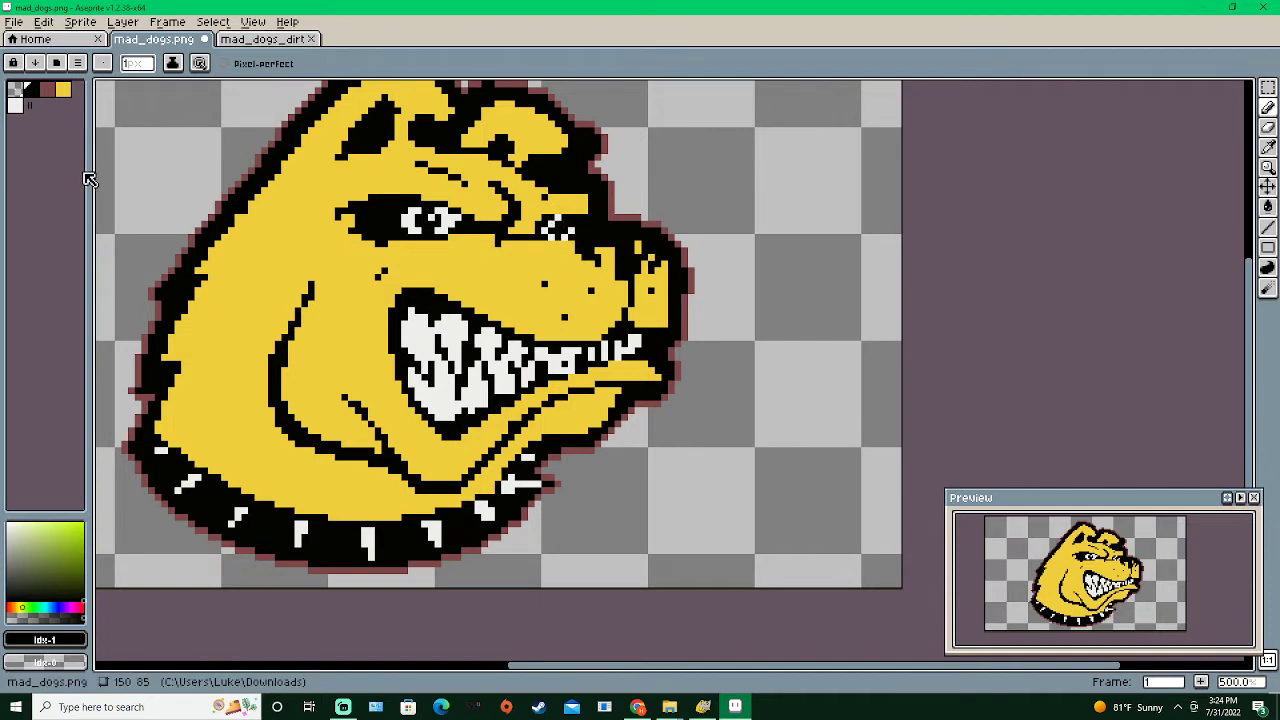
click(15, 104)
click(561, 224)
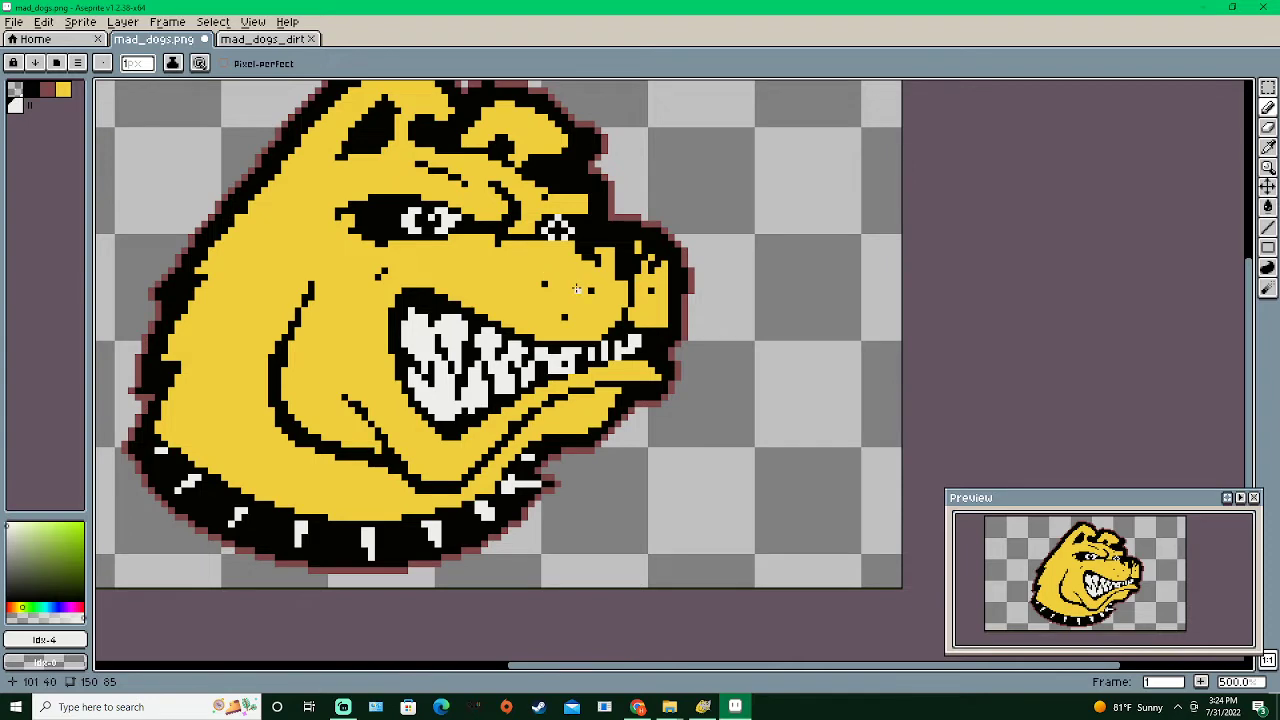
key(ctrl+z)
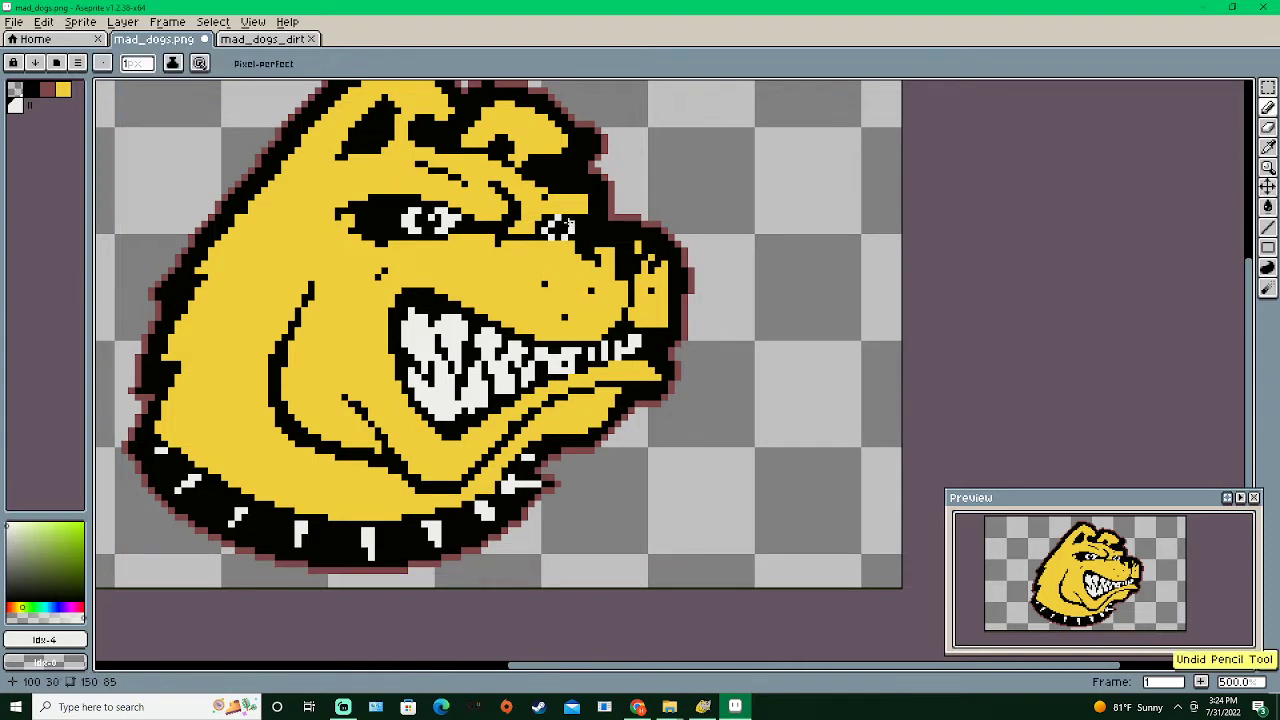
scroll(654, 328, down, 3)
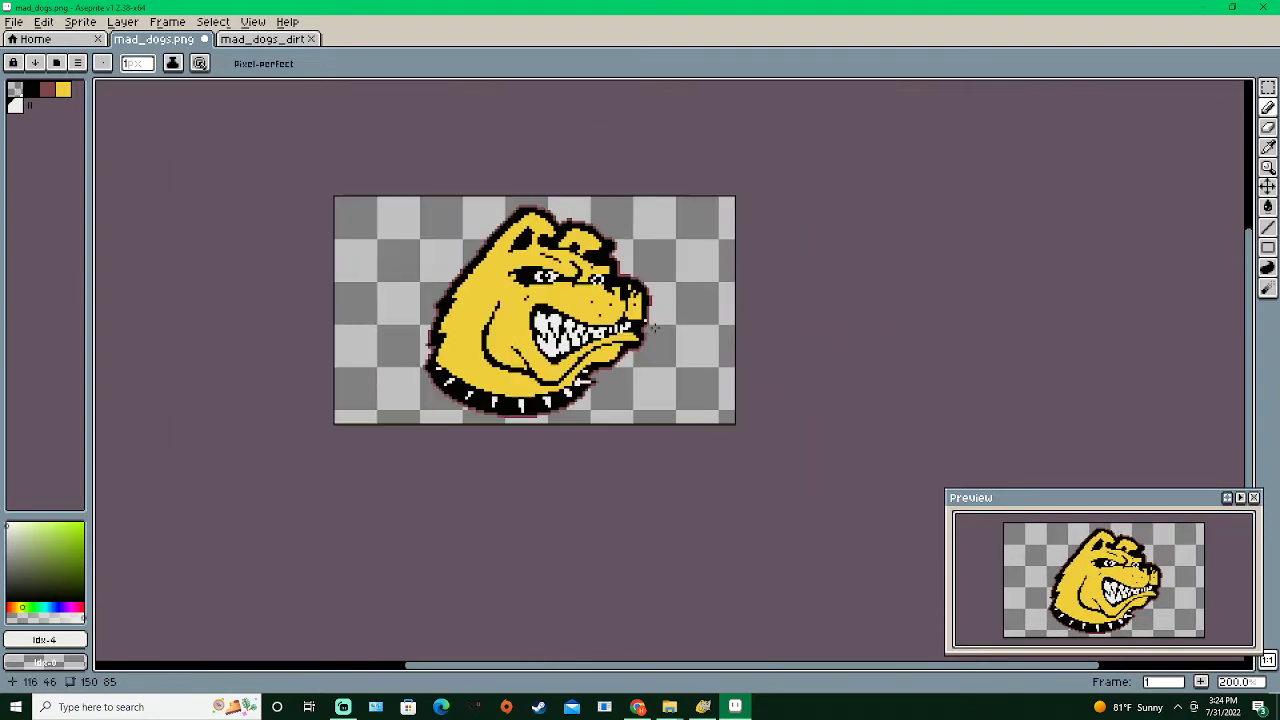
scroll(596, 242, up, 3)
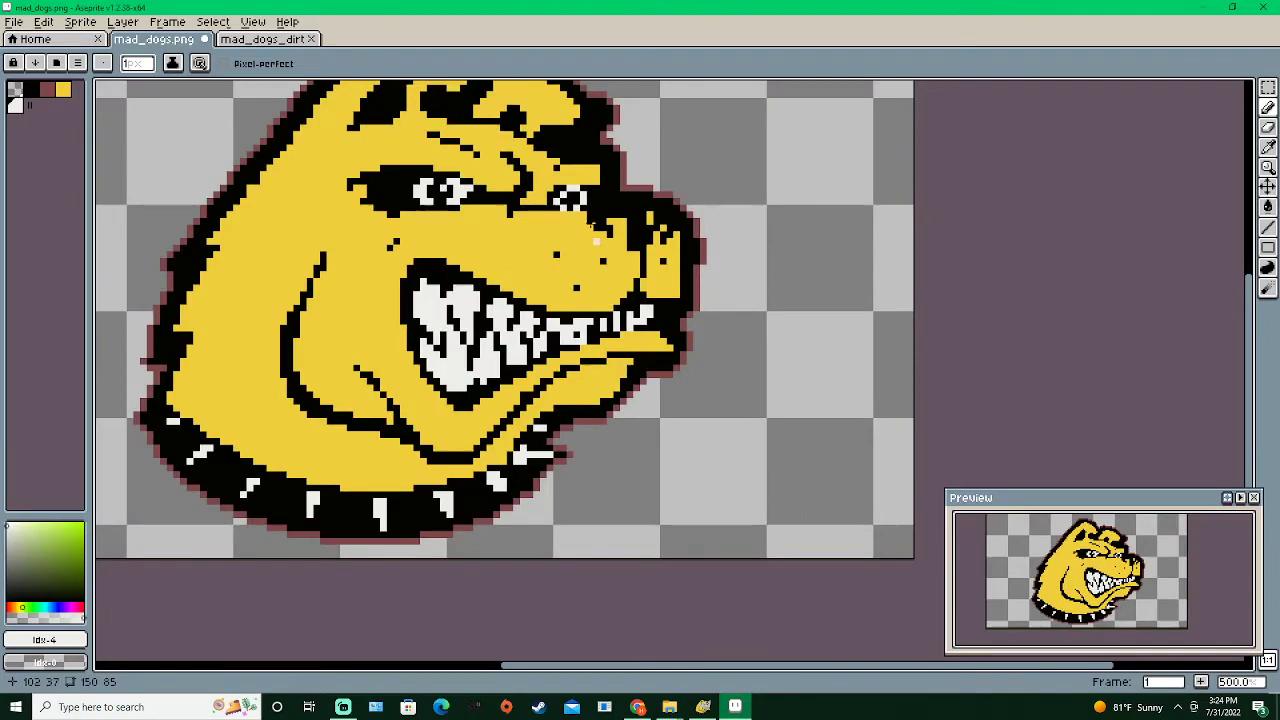
Compare the far eye with the logo in GIMP, then widen its white area and correct its outer corner with black
click(704, 707)
click(704, 707)
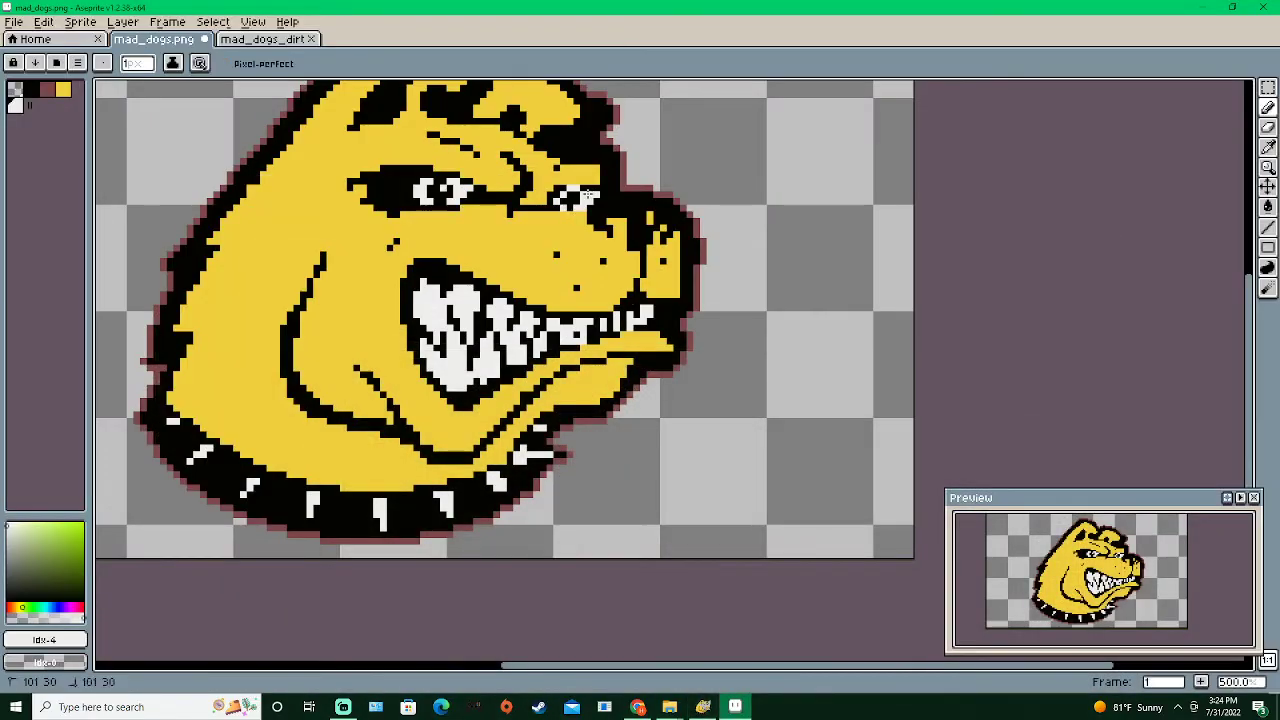
click(34, 91)
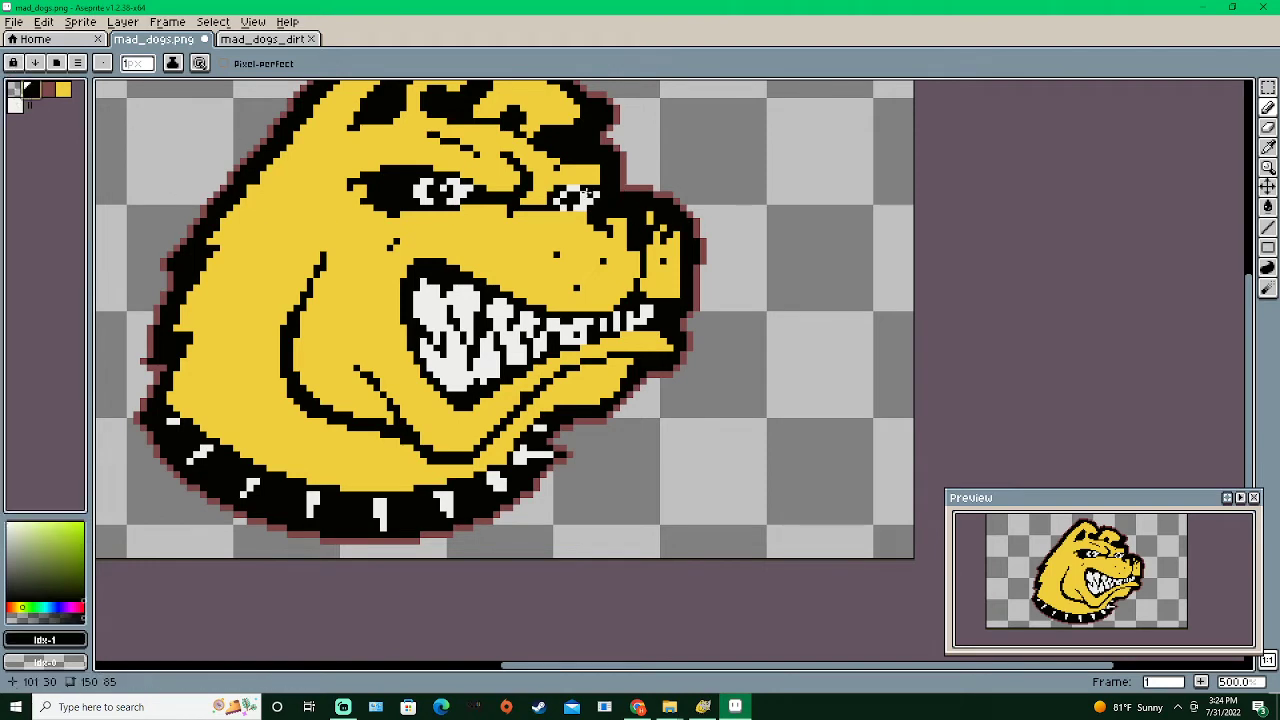
click(596, 199)
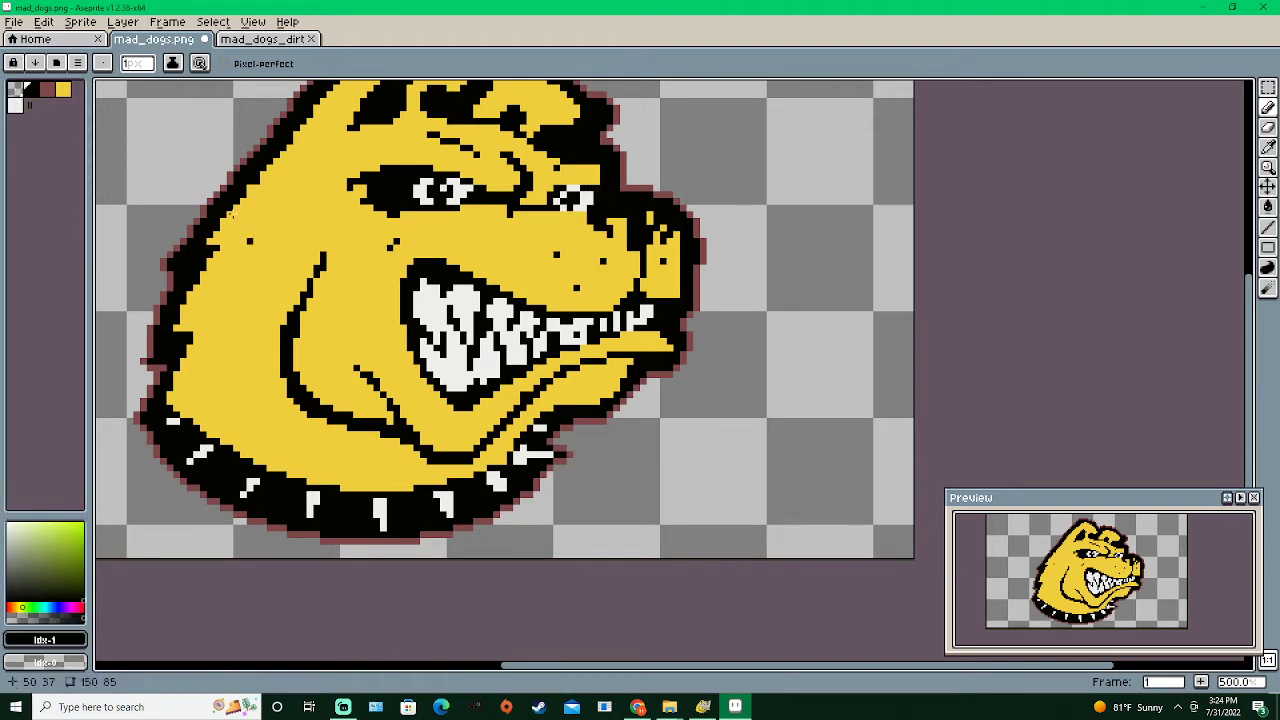
click(15, 104)
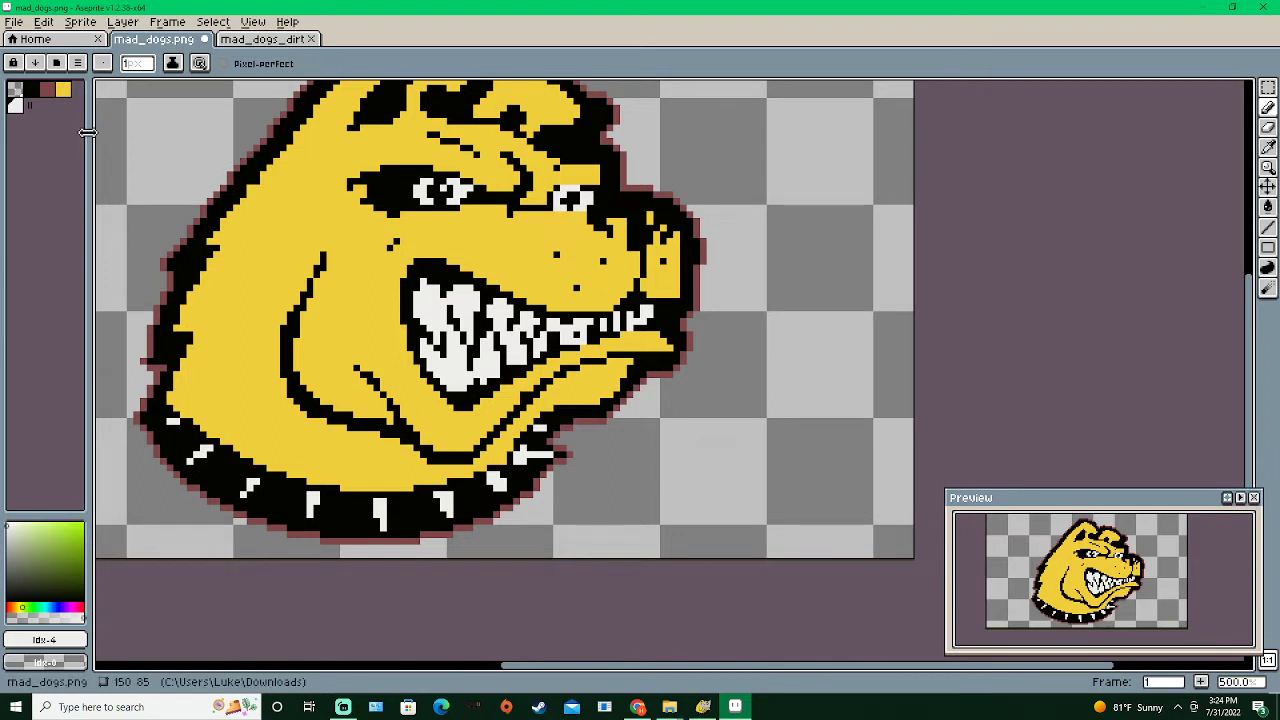
click(30, 90)
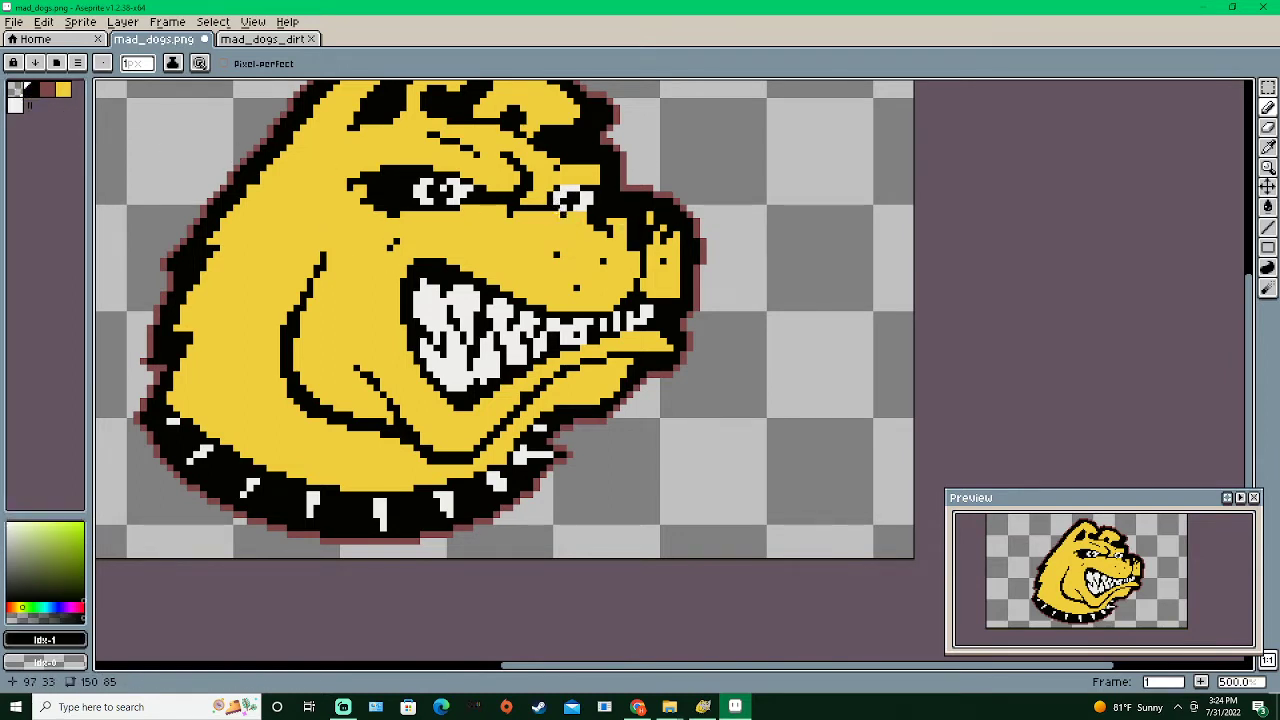
click(16, 106)
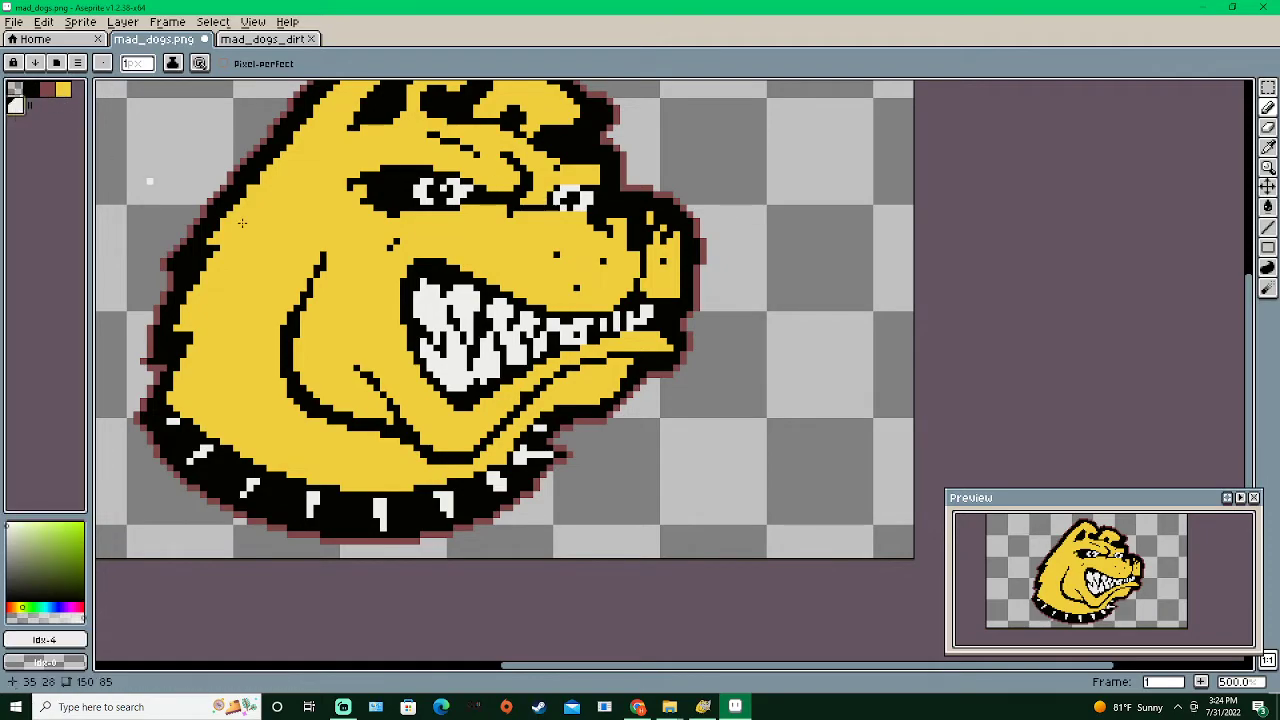
Check the logo in GIMP again, then repaint the far eye's pupil in white and black and outline the eye in black
click(707, 711)
click(707, 711)
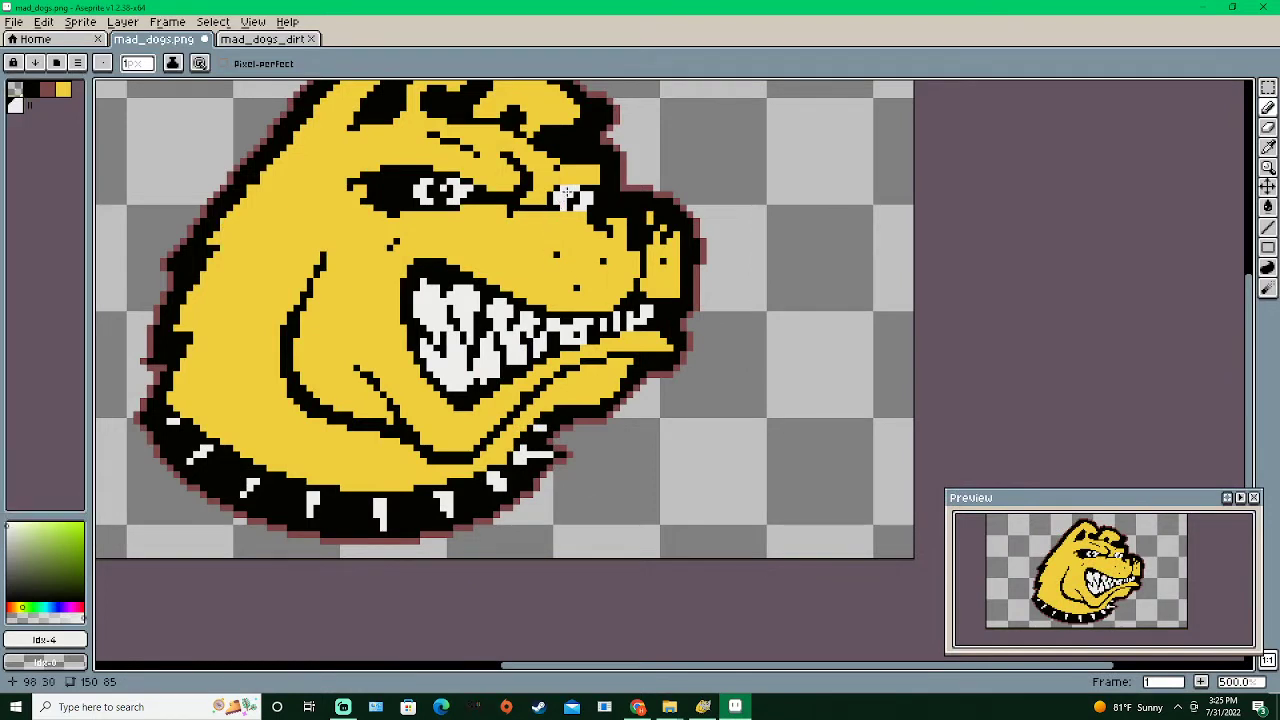
scroll(702, 252, down, 3)
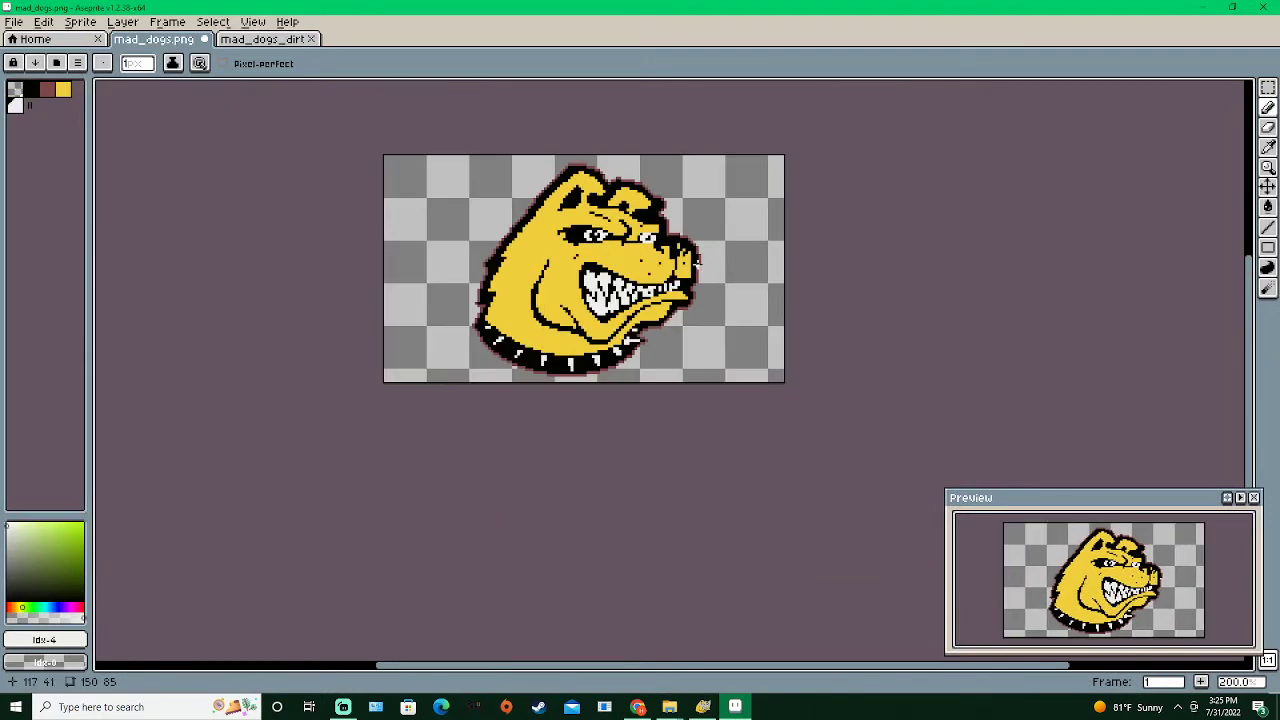
scroll(708, 322, up, 3)
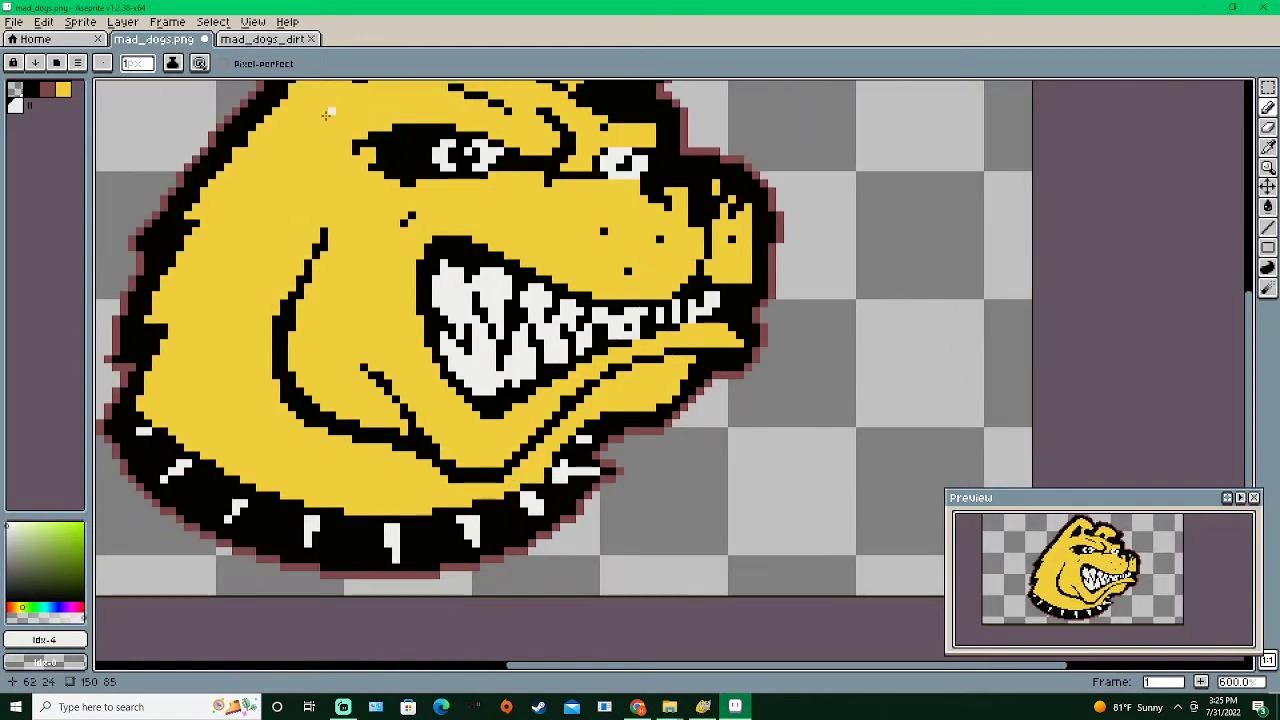
click(30, 89)
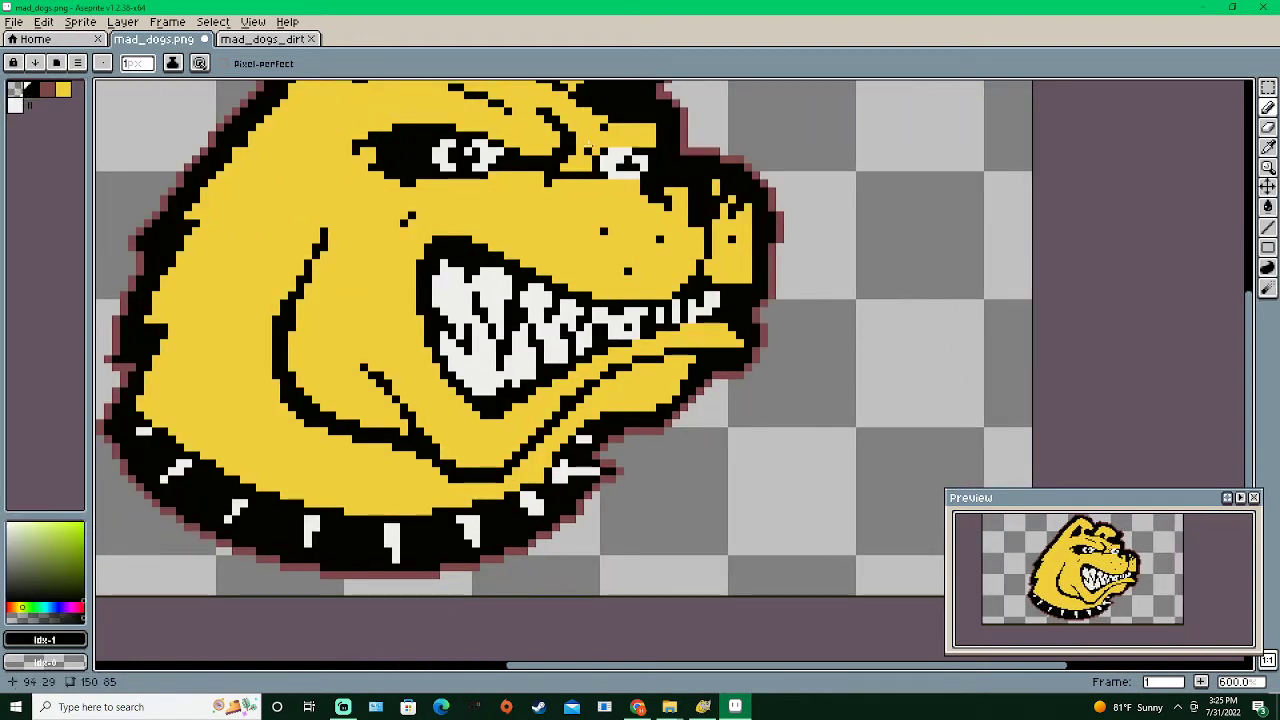
scroll(719, 290, down, 3)
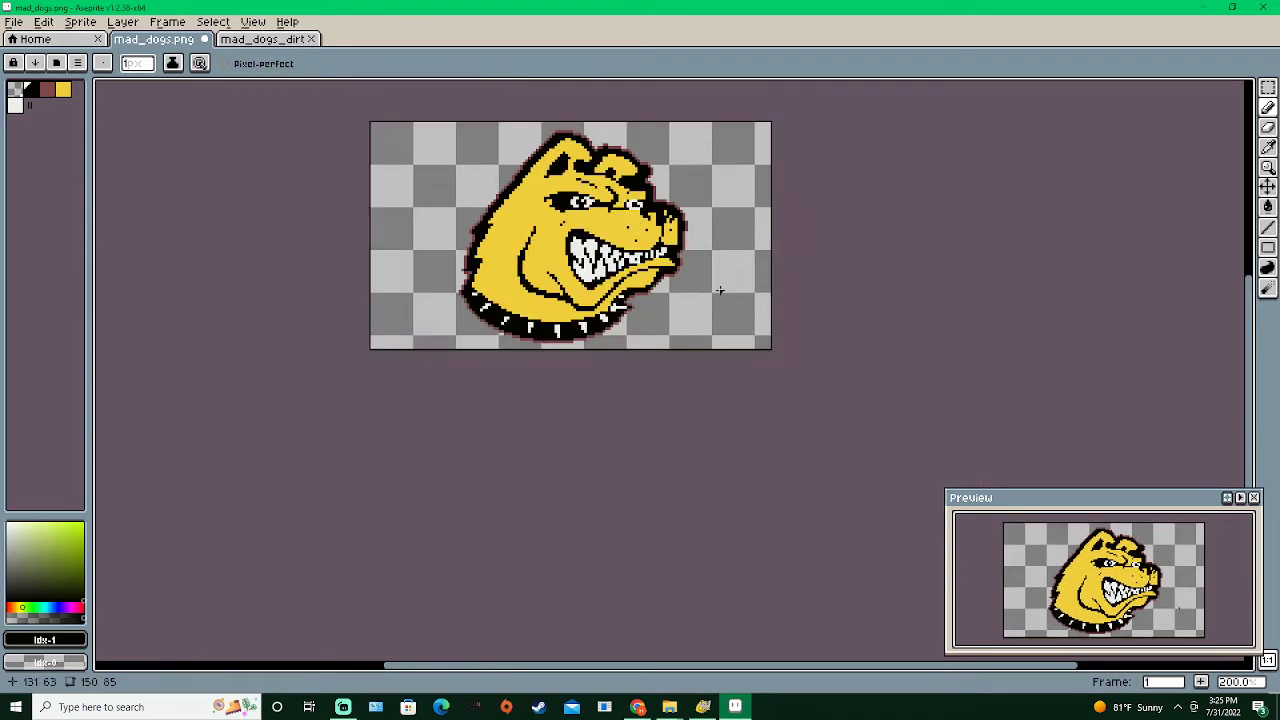
scroll(628, 216, up, 4)
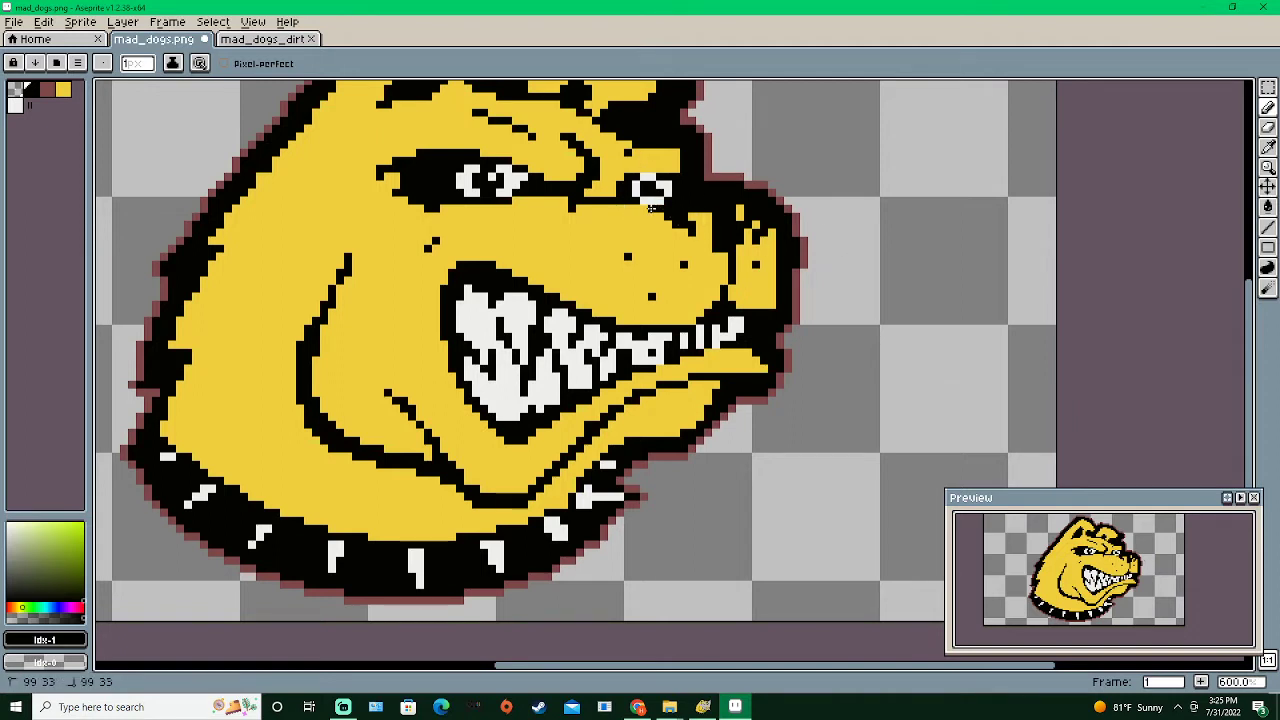
Clean up the far eye's rim with black and yellow pixels and whiten the near side of its pupil
scroll(318, 165, down, 3)
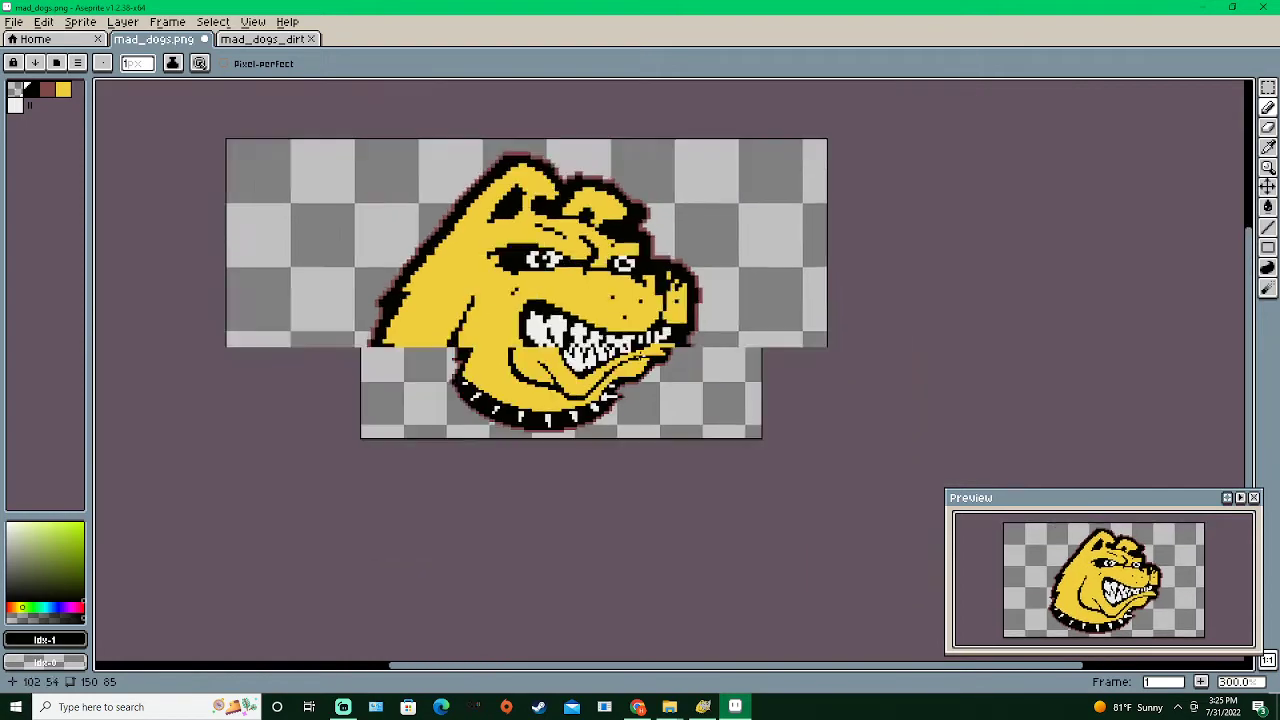
scroll(760, 557, up, 2)
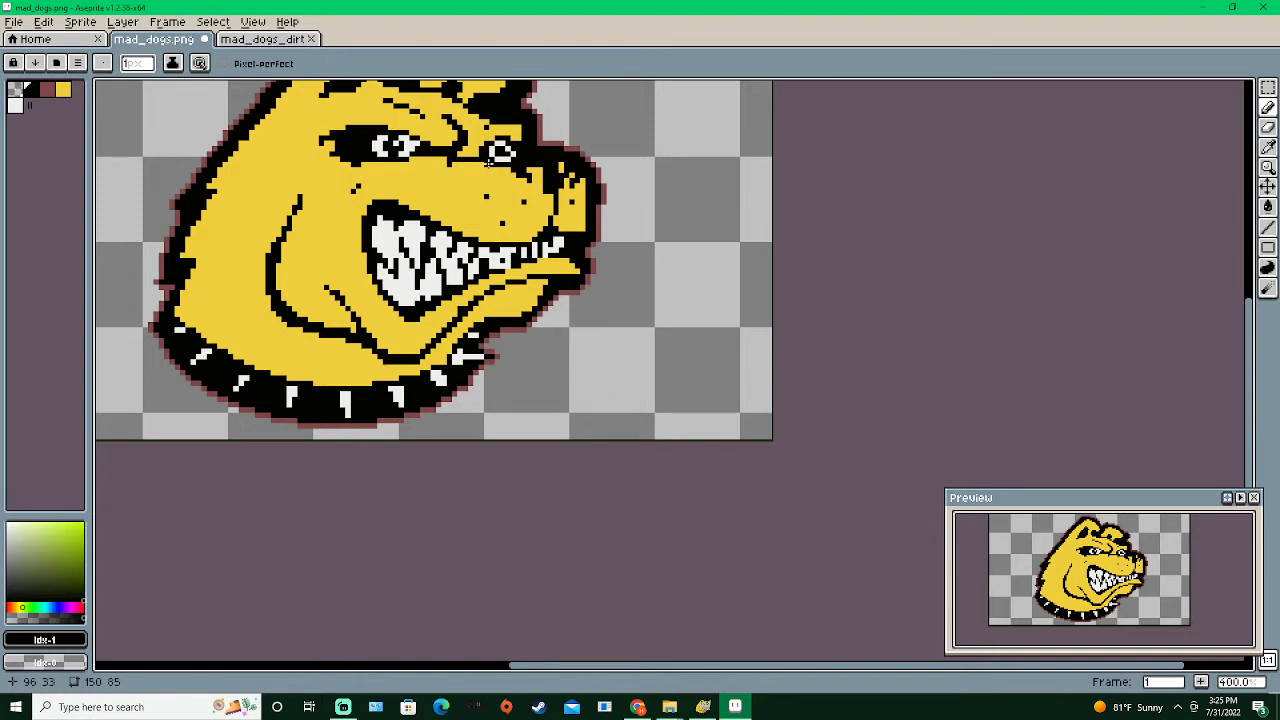
click(63, 92)
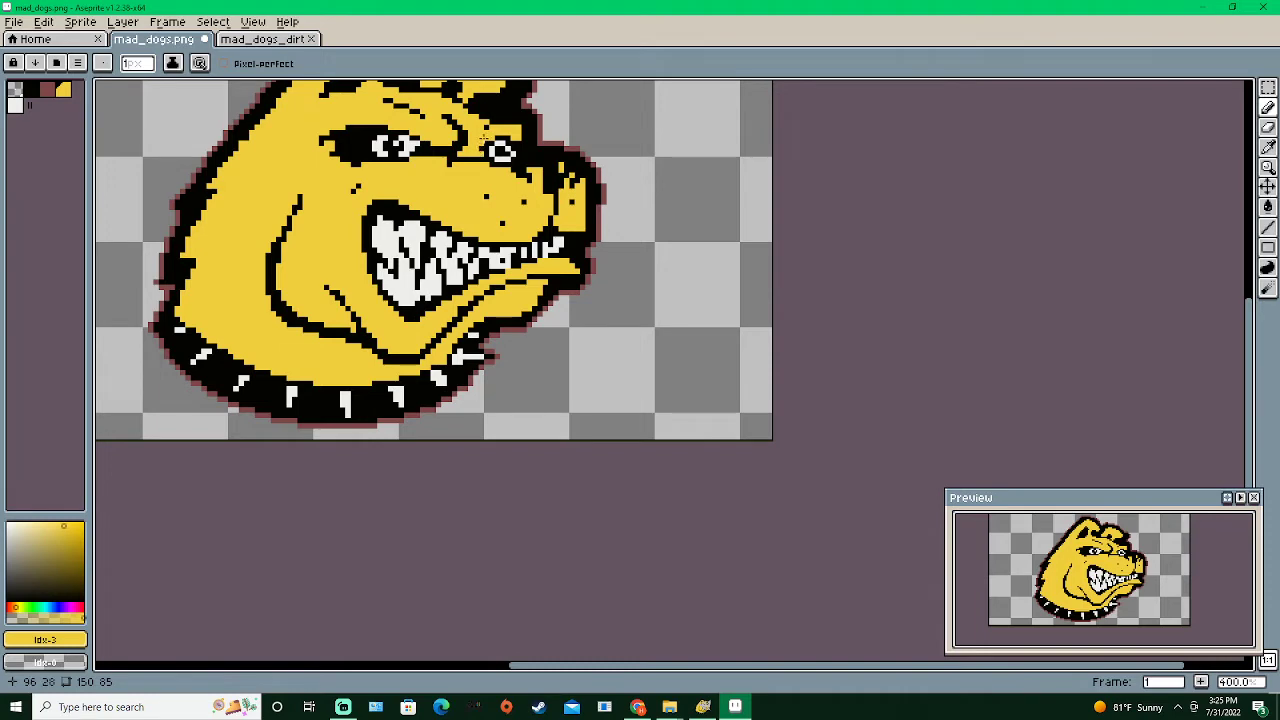
scroll(508, 176, down, 3)
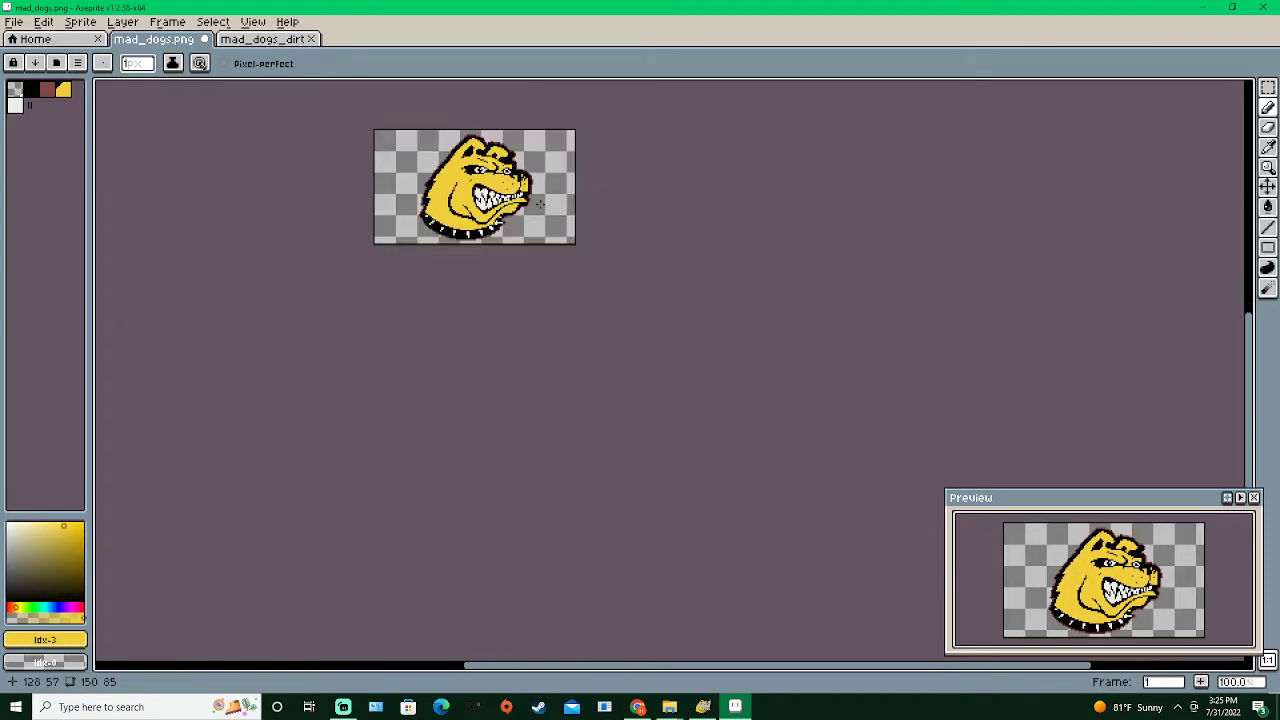
scroll(473, 175, up, 5)
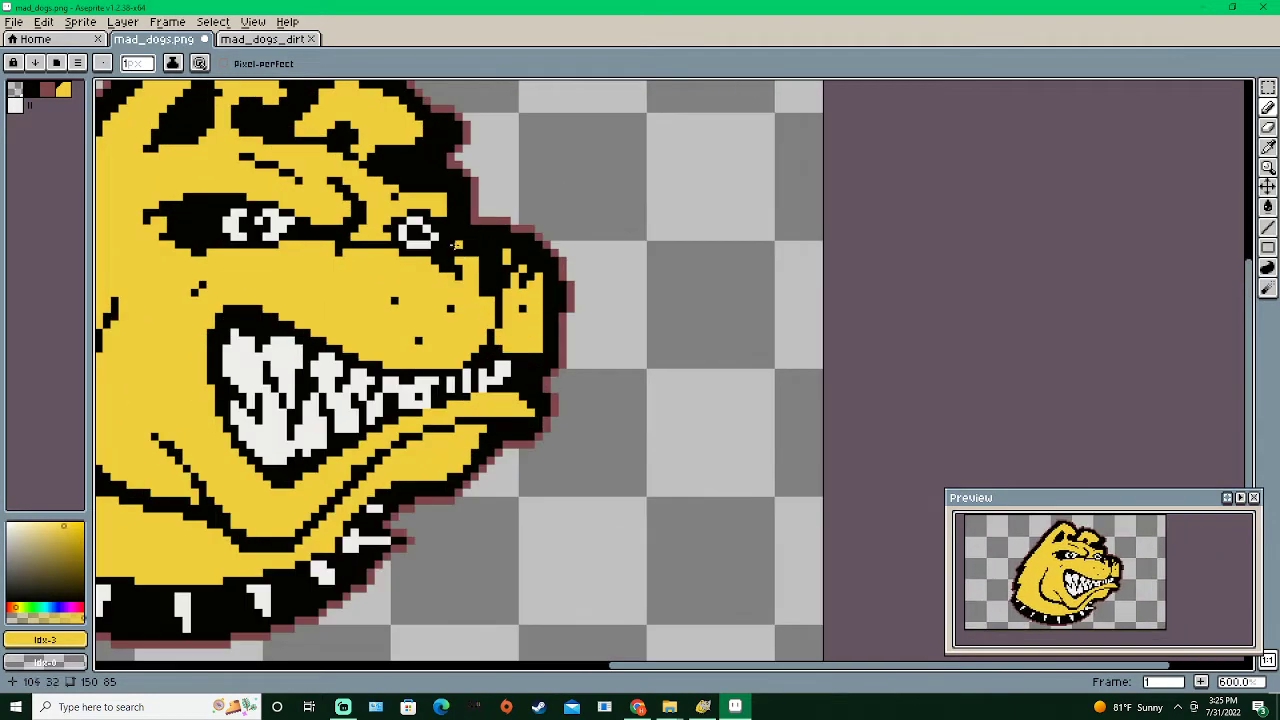
click(17, 107)
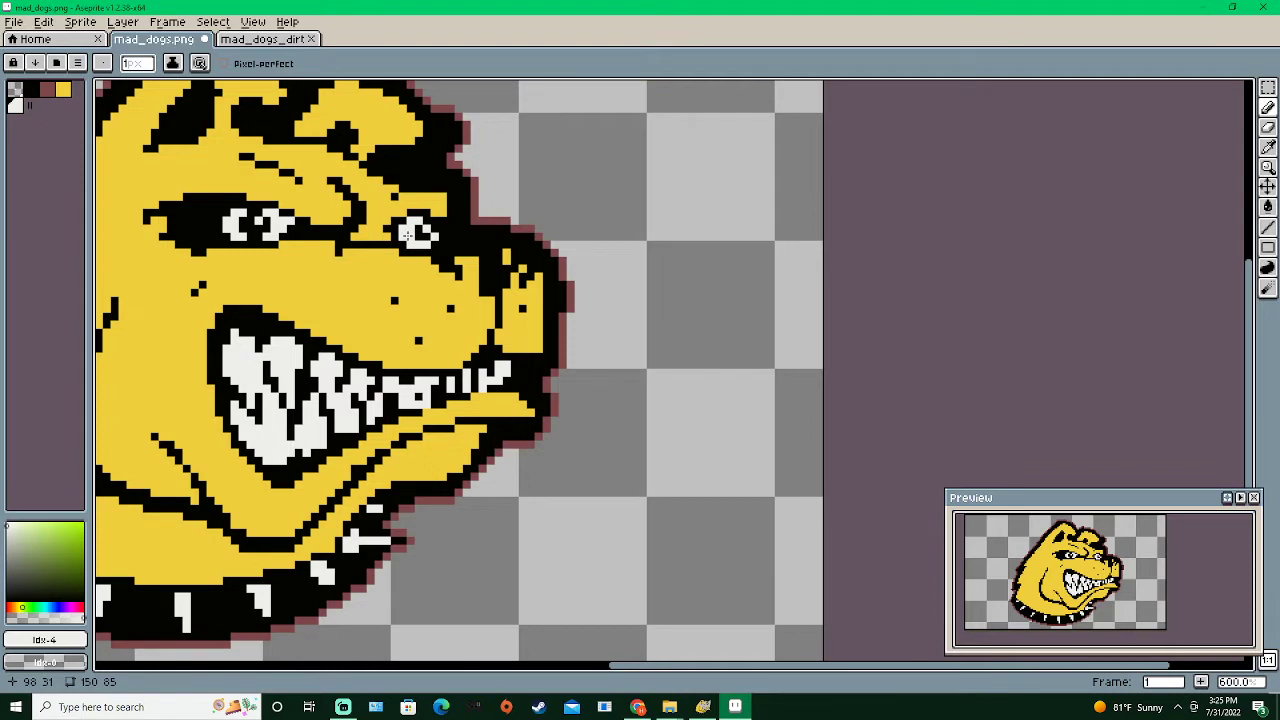
scroll(538, 253, down, 4)
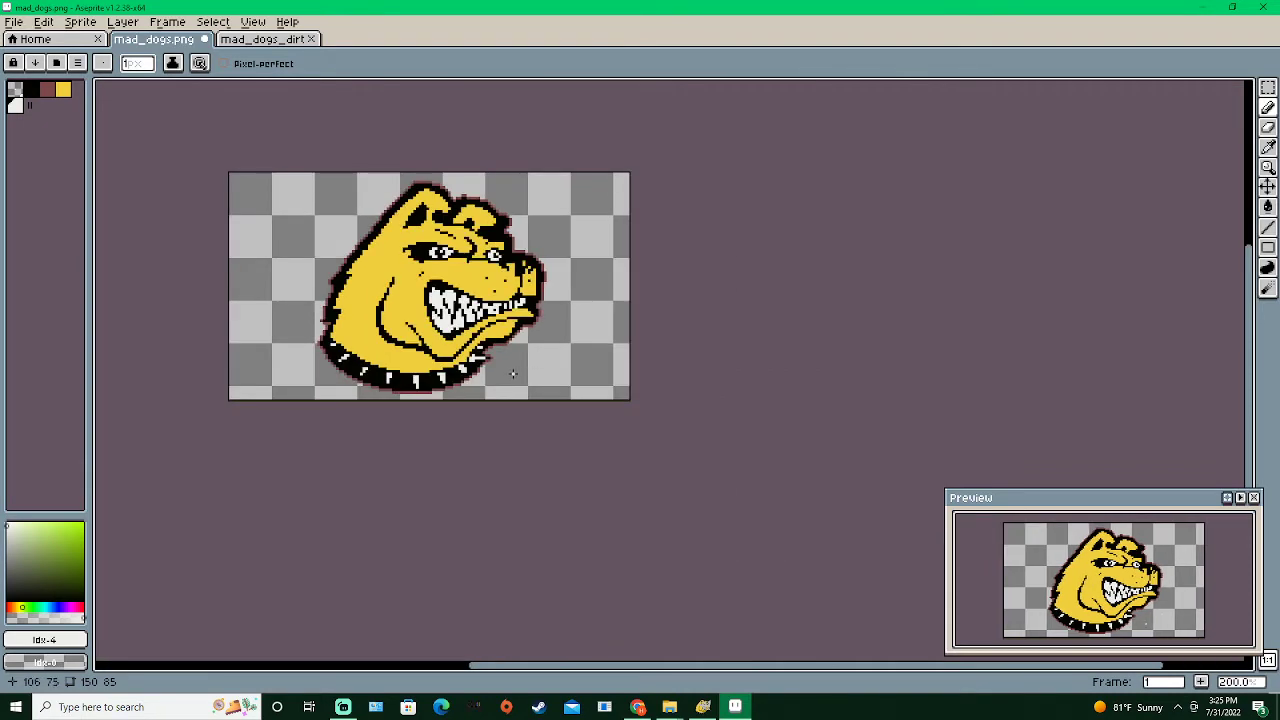
Retouch the muzzle beside the nose with black and yellow pixels and round the nose's lower corner in black
scroll(512, 374, up, 1)
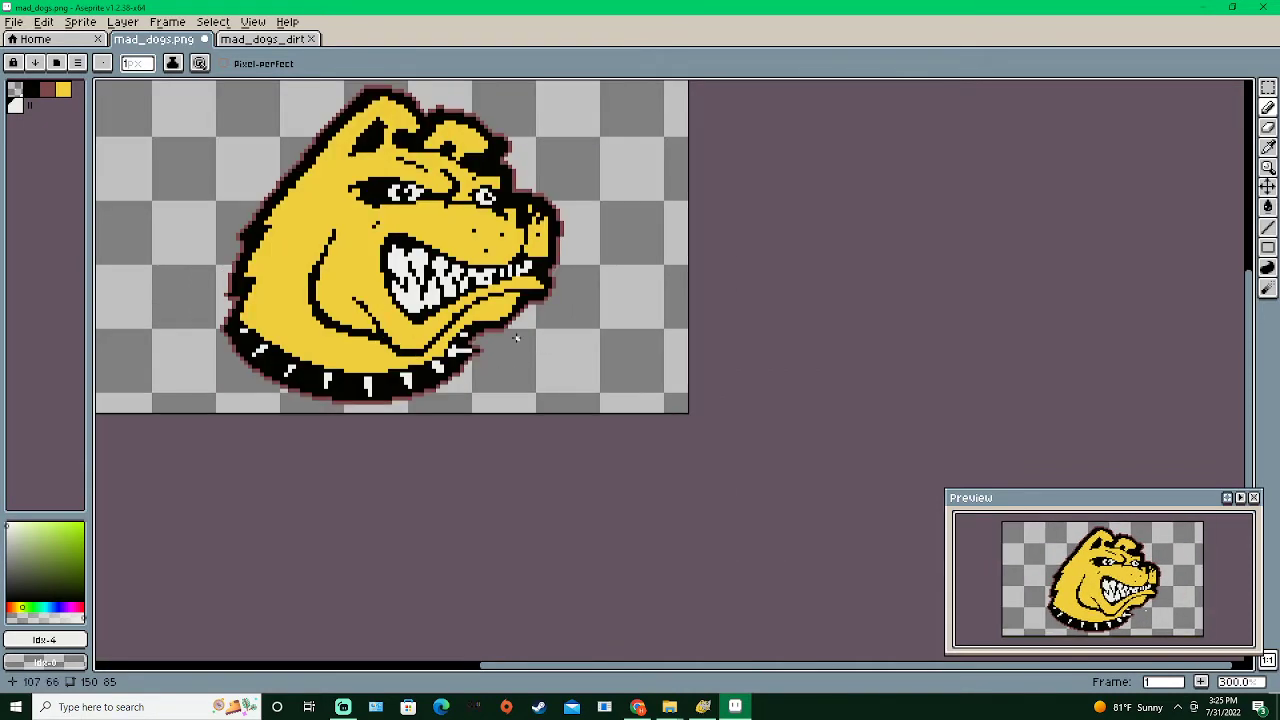
scroll(516, 338, down, 1)
scroll(522, 333, up, 3)
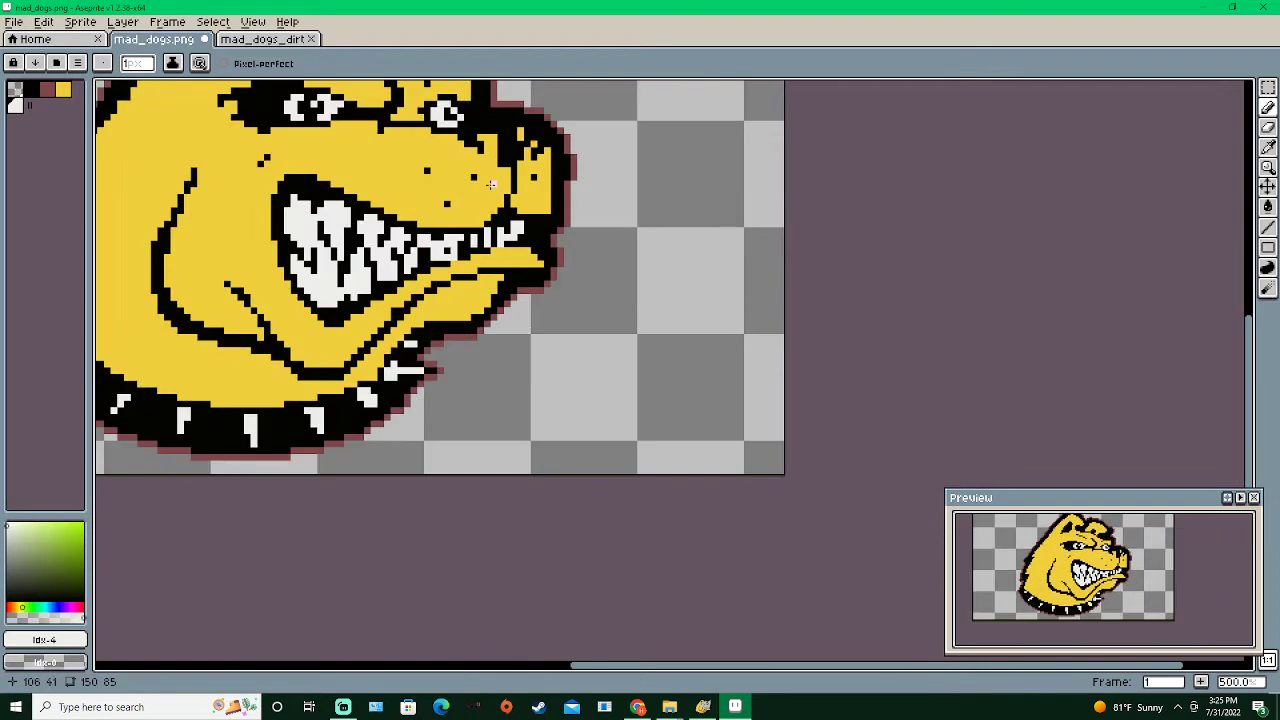
click(33, 91)
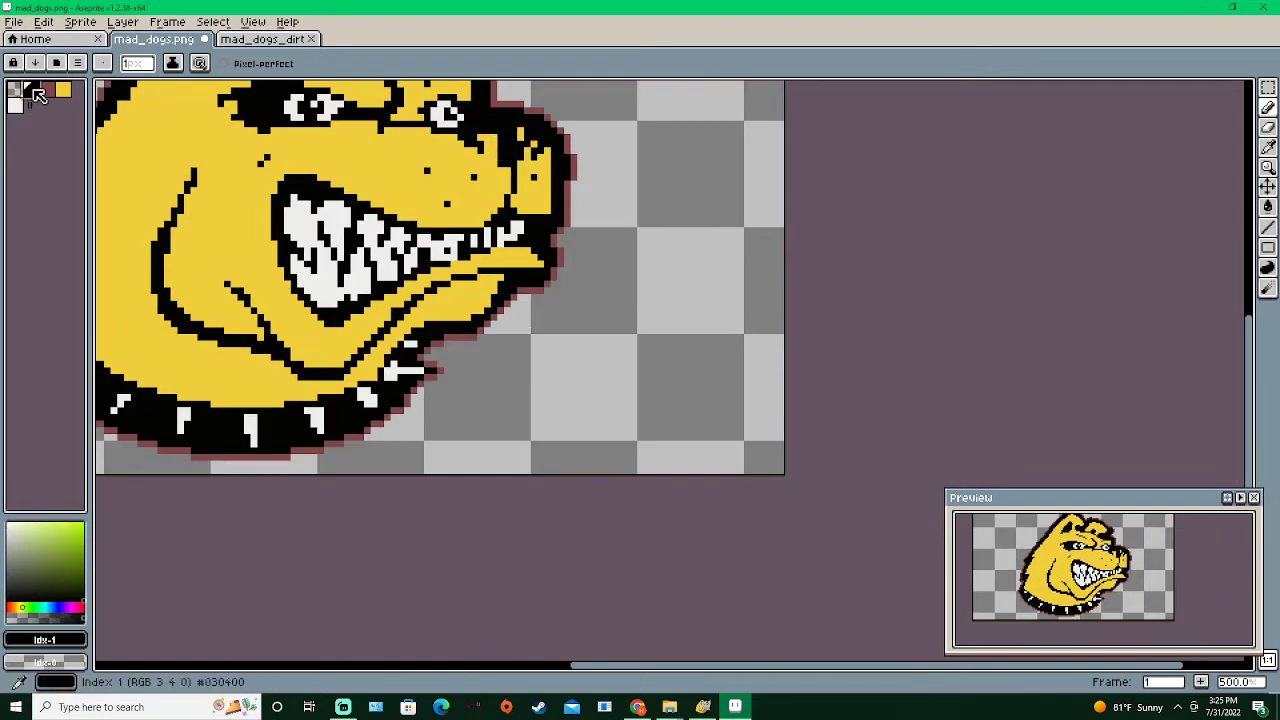
click(494, 137)
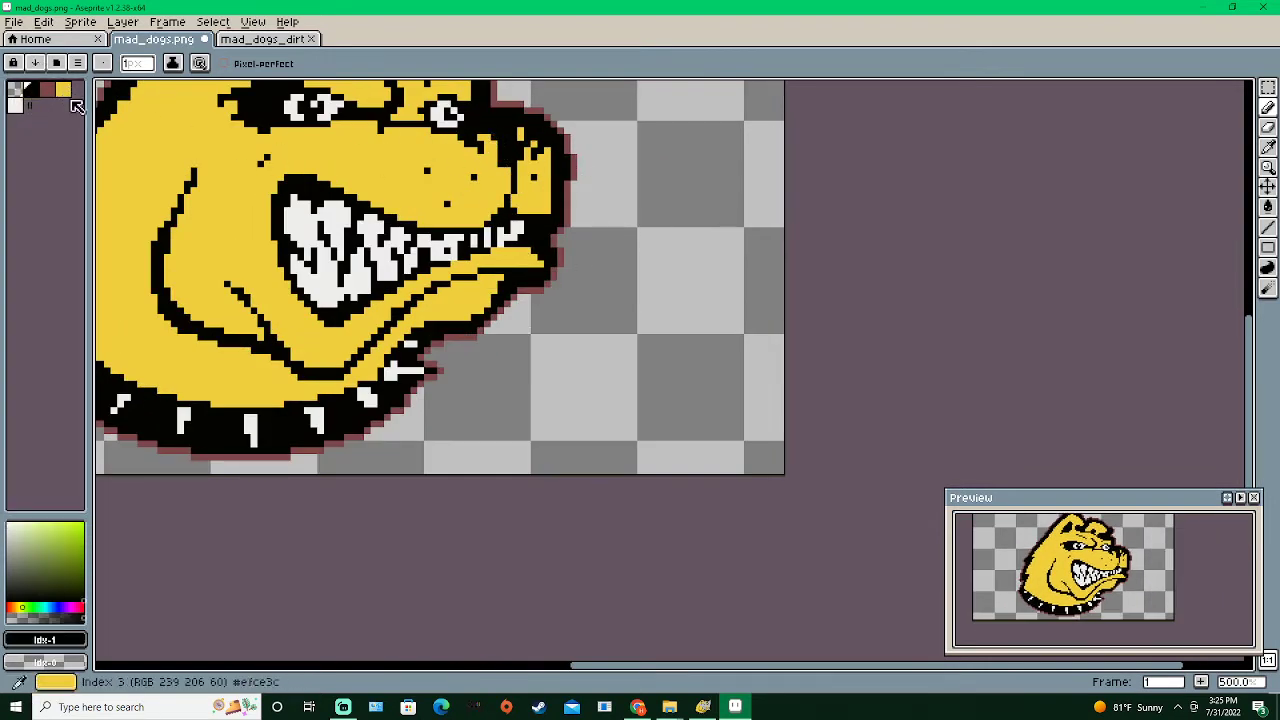
click(63, 89)
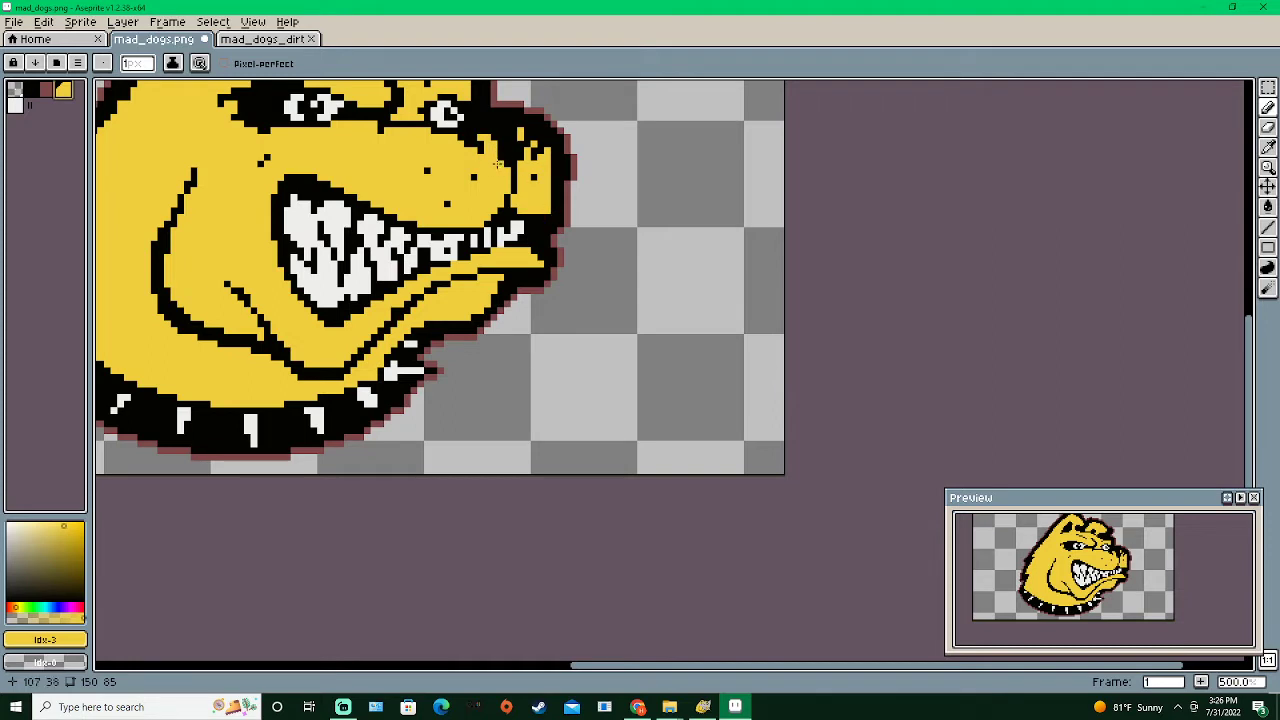
click(34, 92)
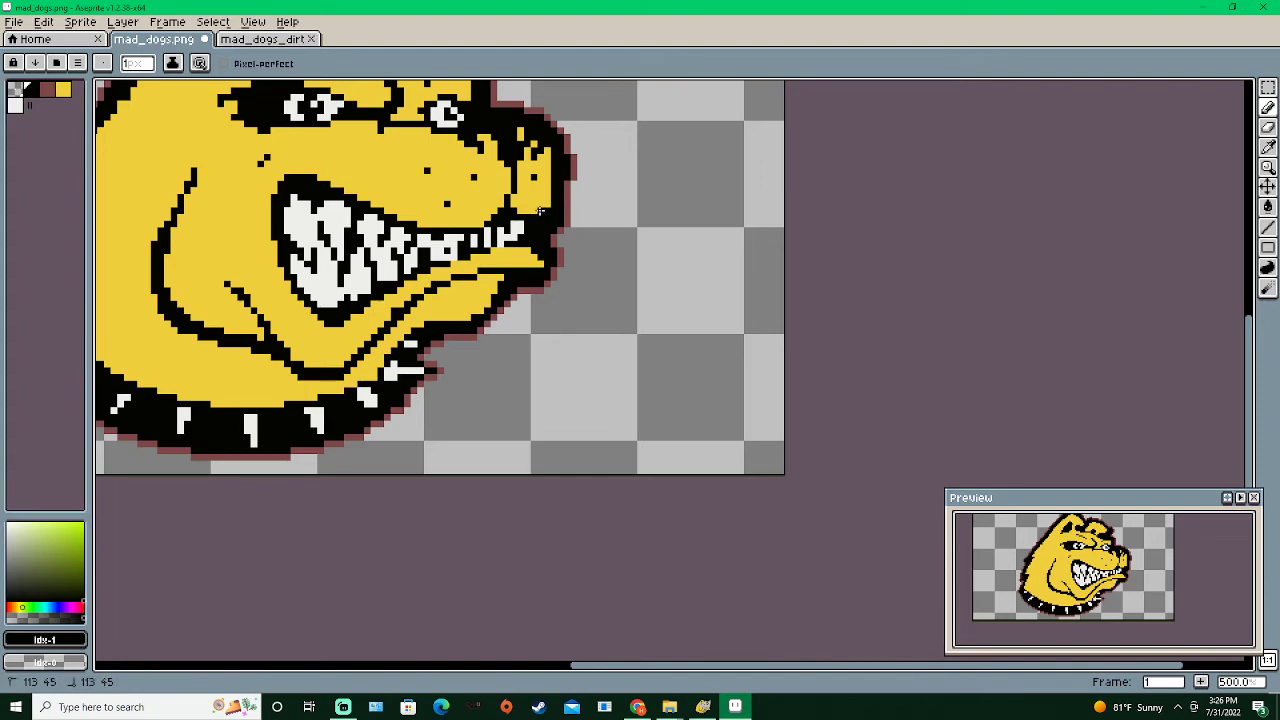
scroll(575, 312, down, 1)
drag(575, 316, 565, 290)
scroll(534, 279, up, 3)
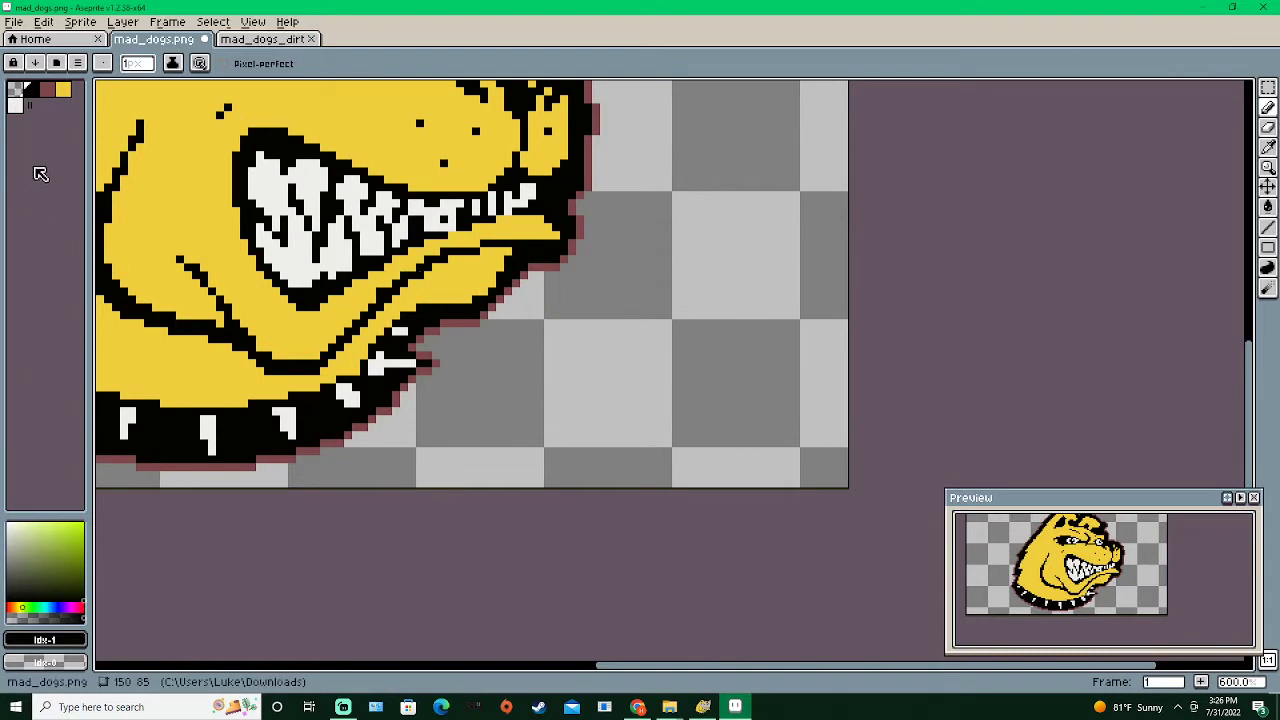
Reshape the front spikes on the collar with black pixels, notching the foremost one
click(63, 90)
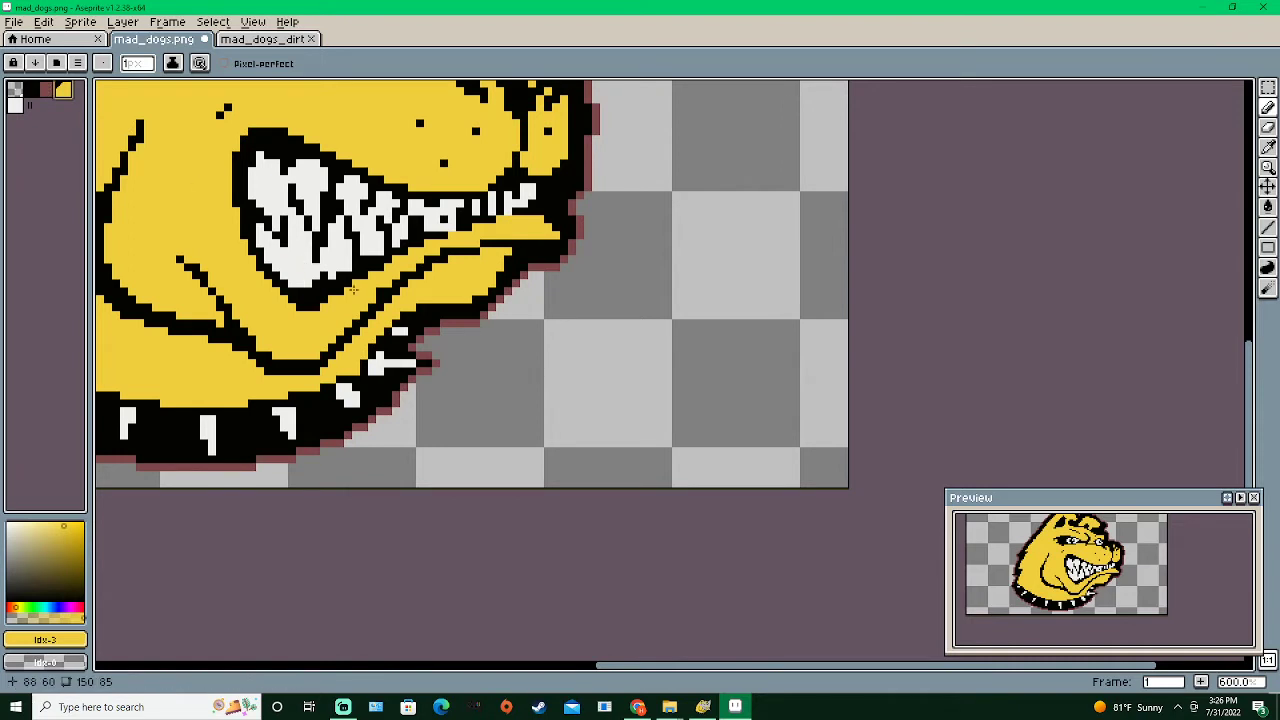
scroll(440, 410, down, 2)
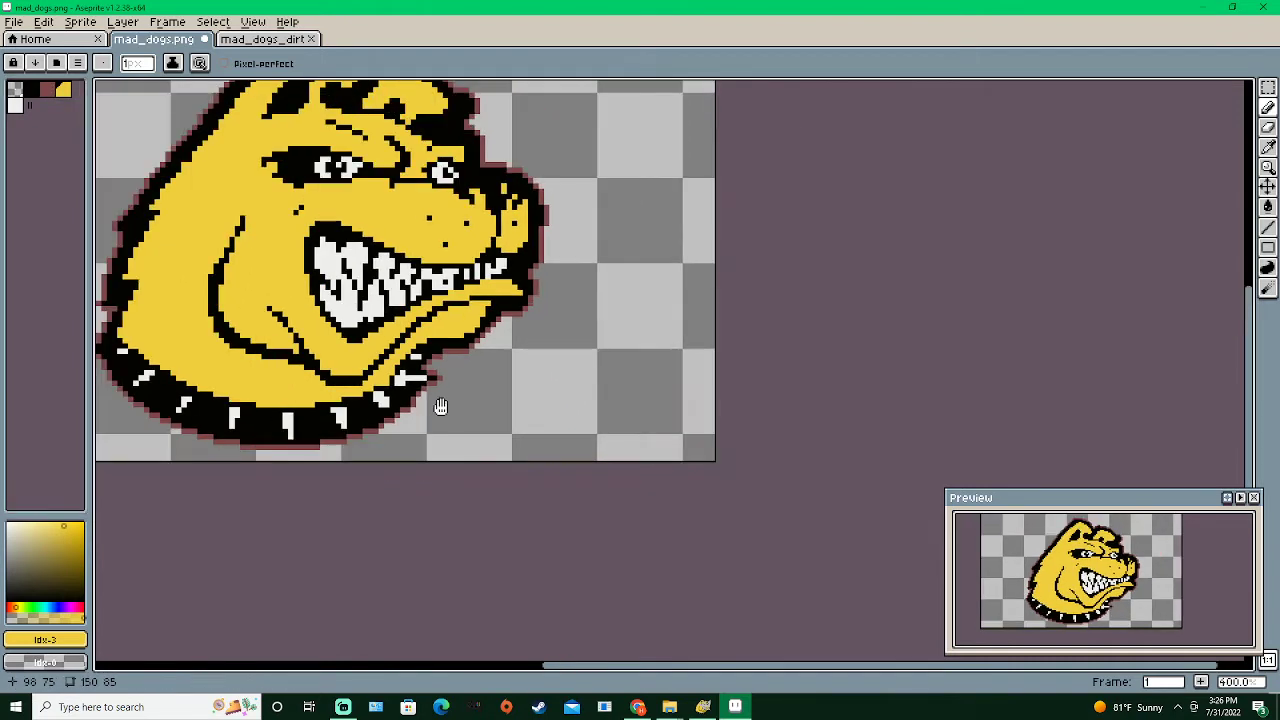
scroll(463, 353, up, 2)
alt+click(451, 313)
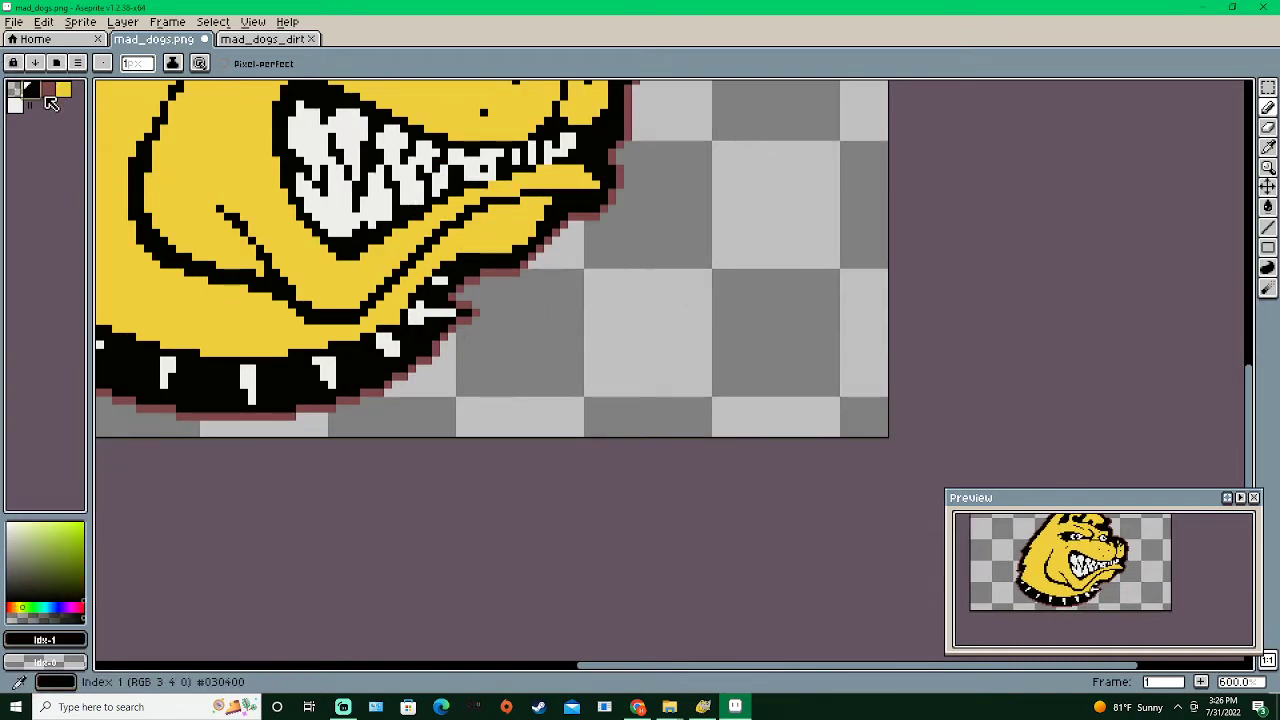
click(412, 305)
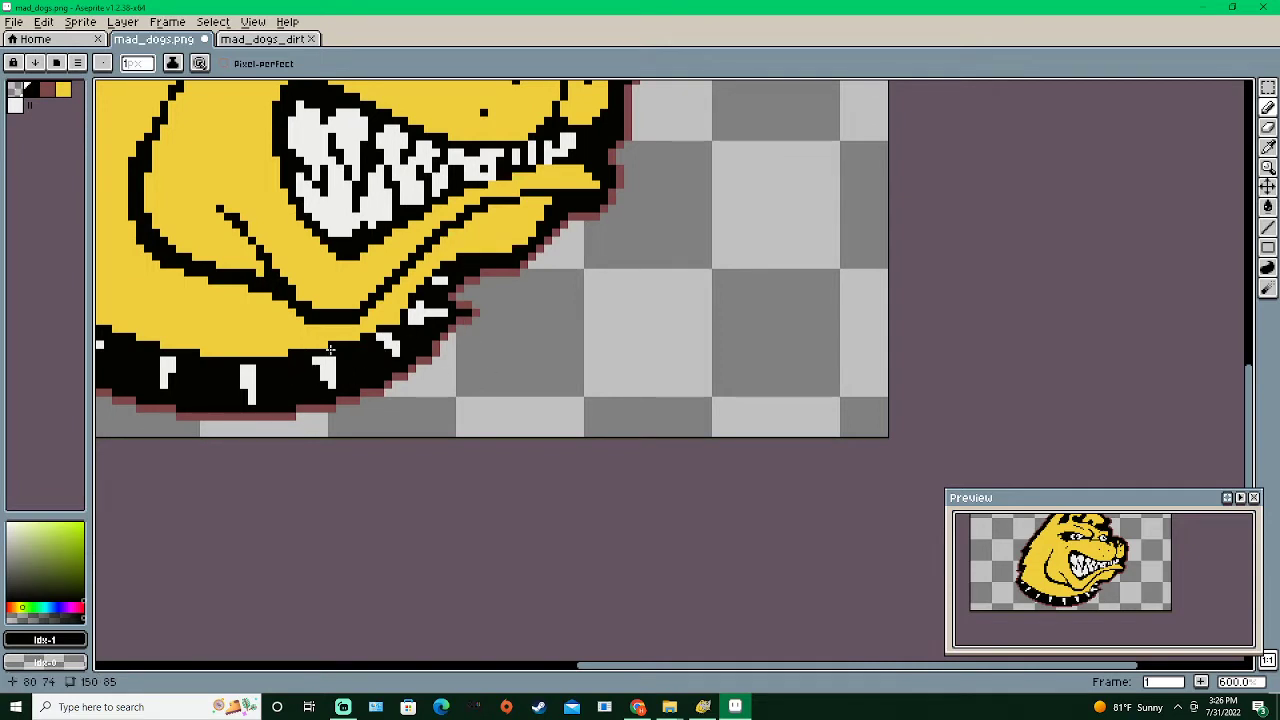
scroll(305, 398, left, 2)
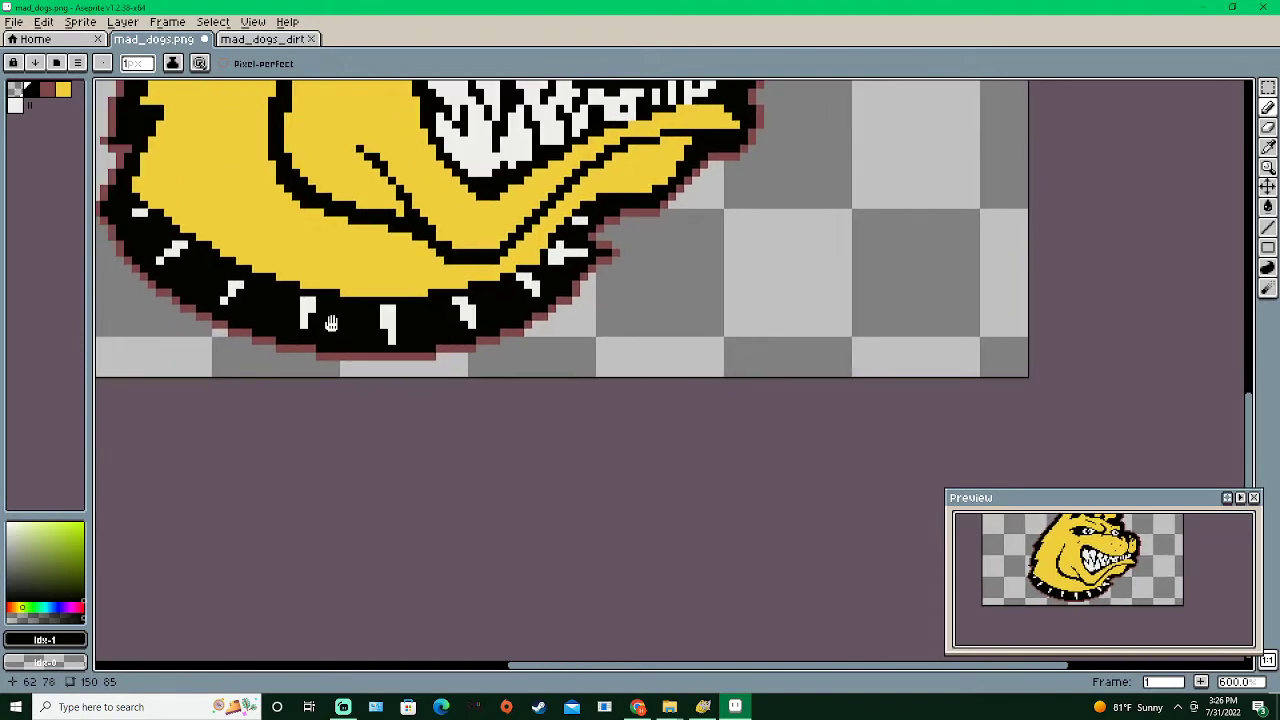
scroll(298, 298, down, 2)
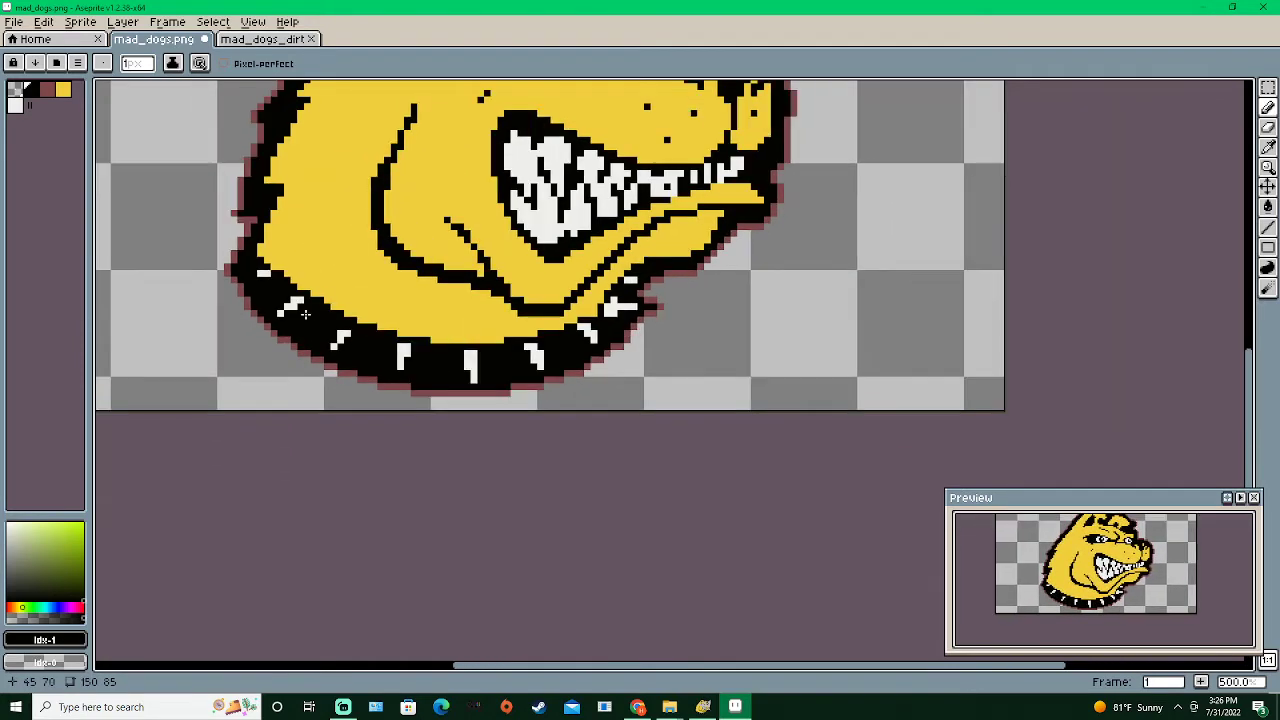
drag(406, 284, 346, 275)
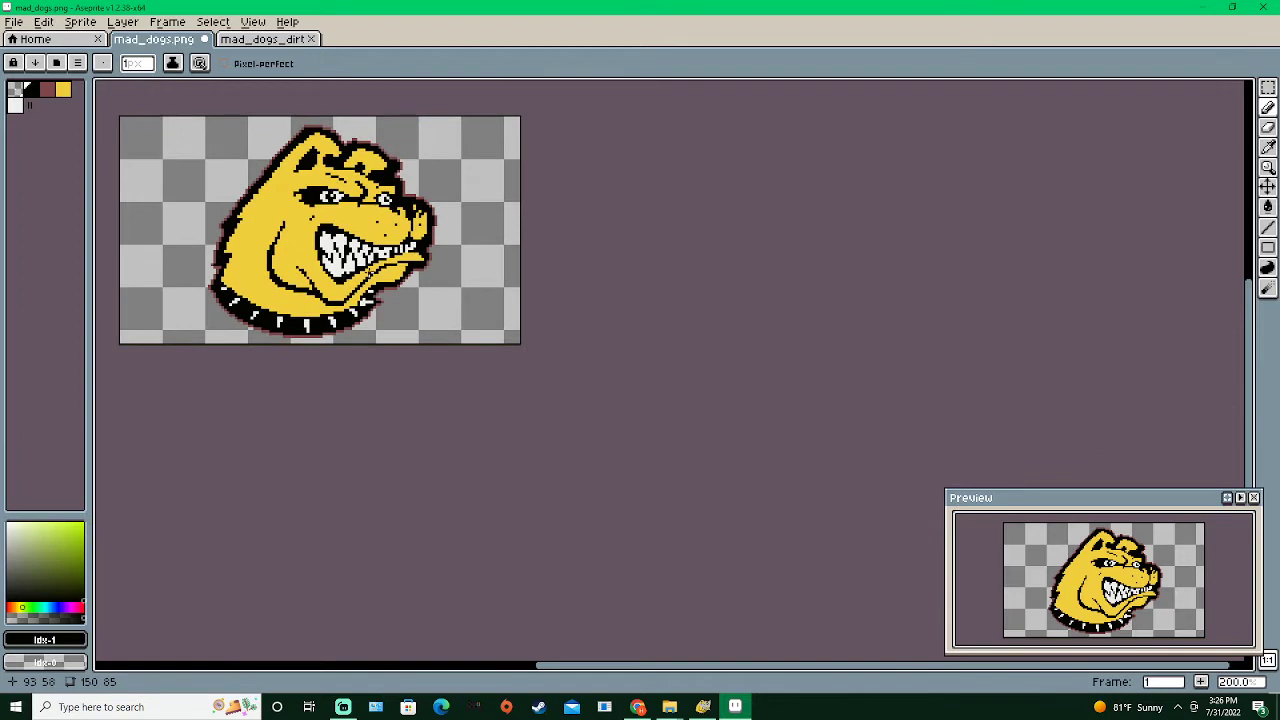
Separate the small front teeth near the tip of the snout with single black pixels
scroll(308, 230, up, 3)
scroll(308, 230, down, 1)
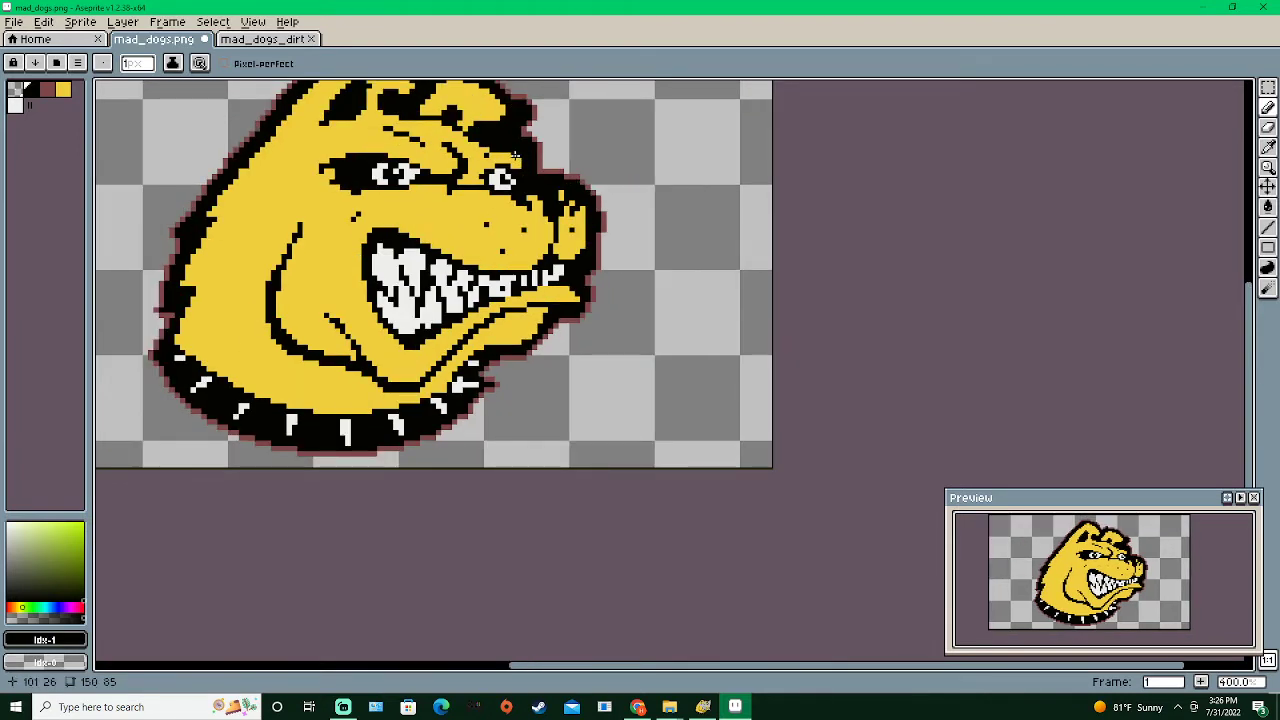
scroll(586, 284, down, 1)
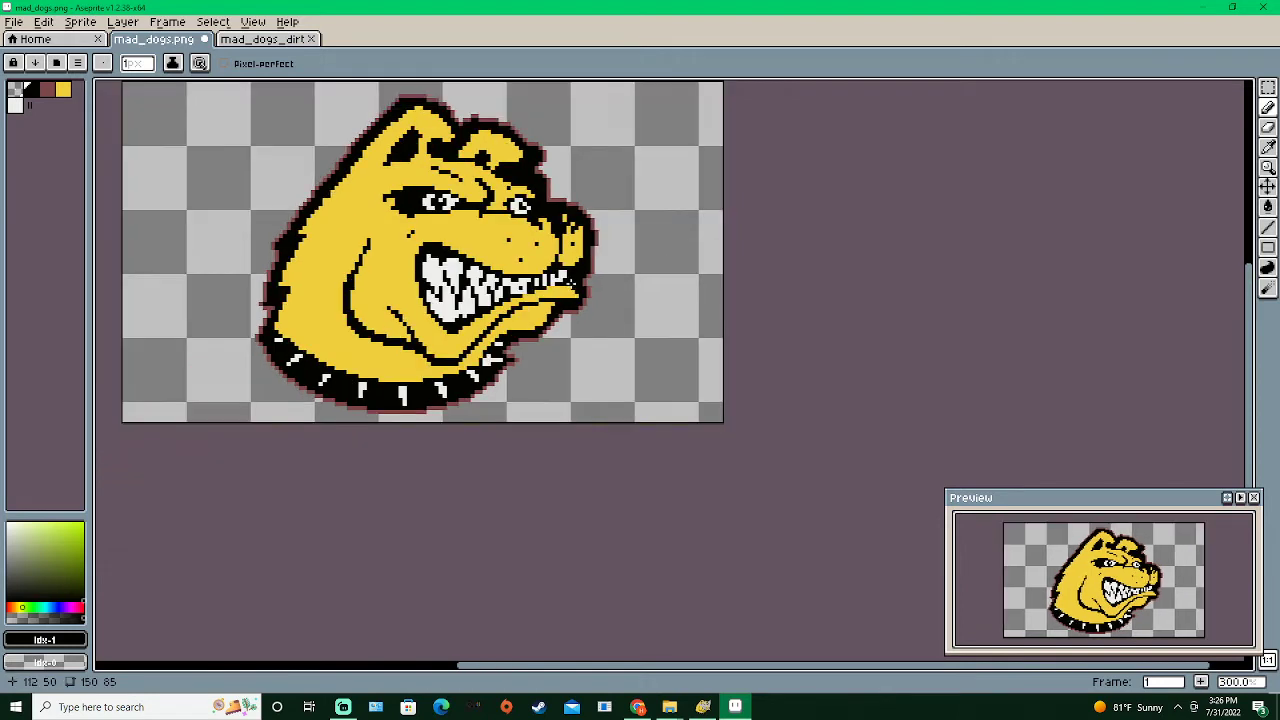
scroll(468, 264, up, 2)
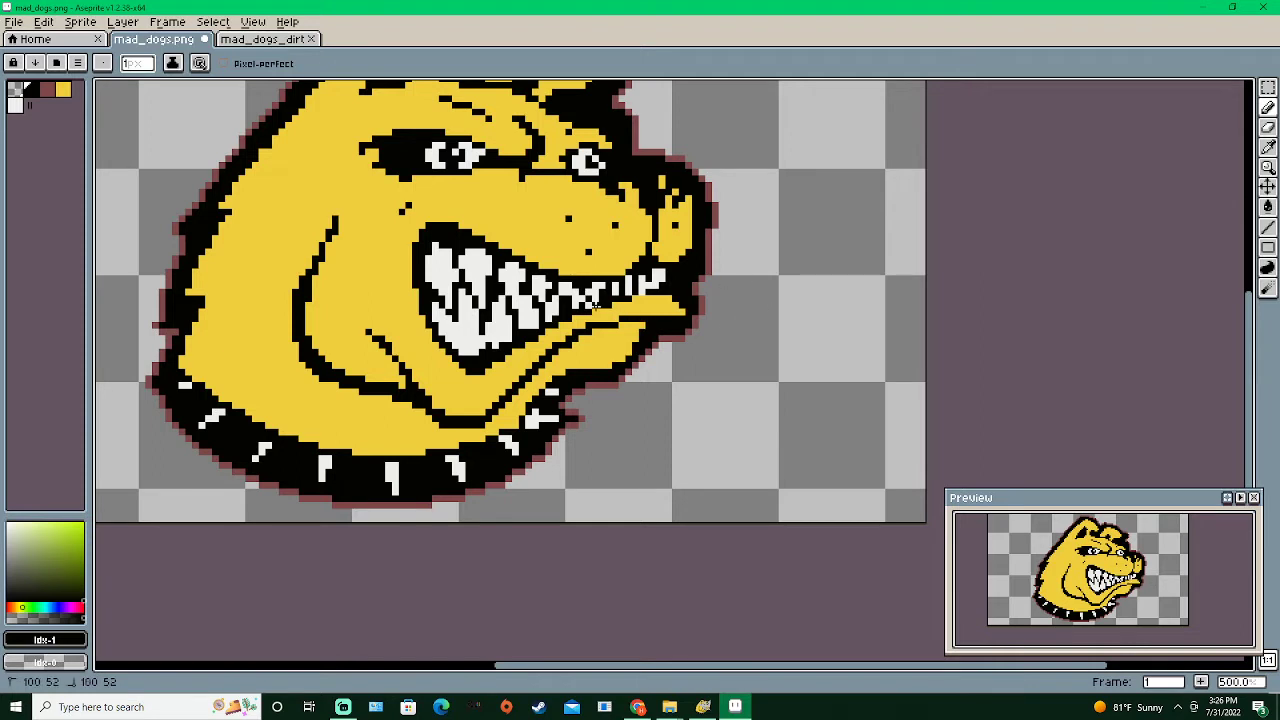
click(661, 273)
scroll(670, 336, down, 2)
drag(573, 378, 550, 289)
scroll(560, 267, up, 3)
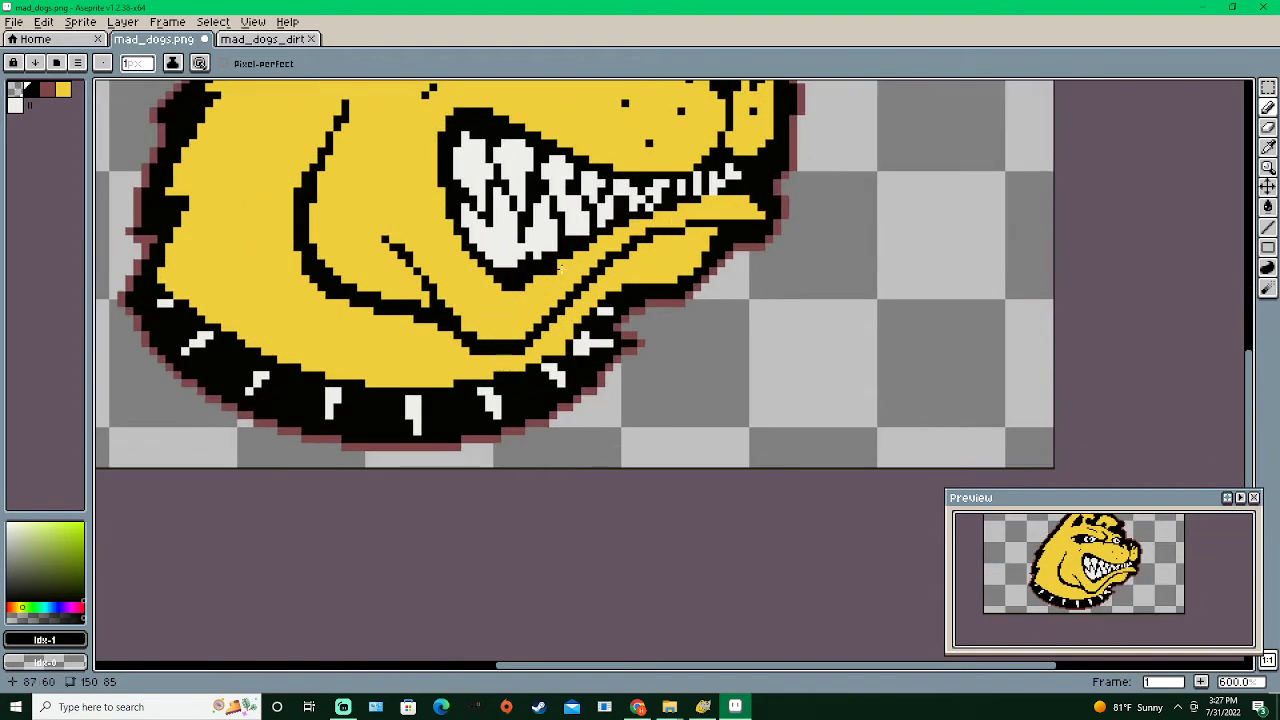
scroll(560, 268, down, 4)
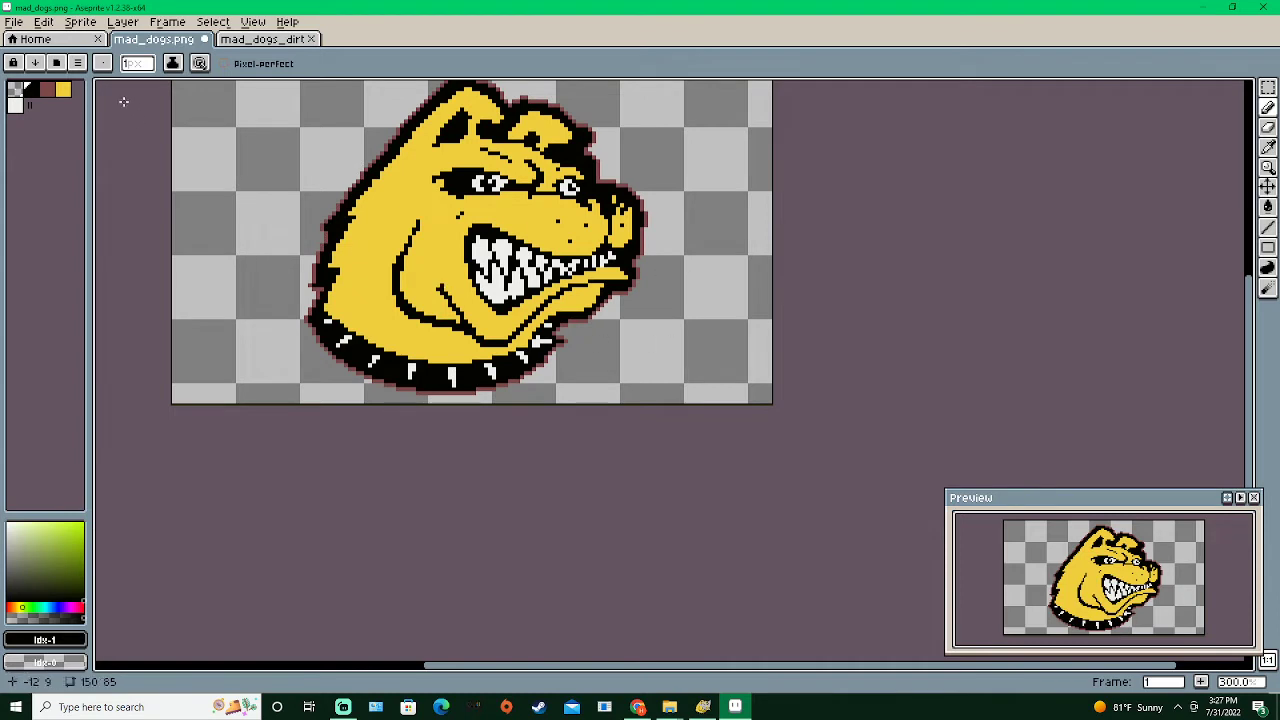
Check the logo in GIMP, then draw a curved black crease on the cheek above the mouth's back corner
click(64, 90)
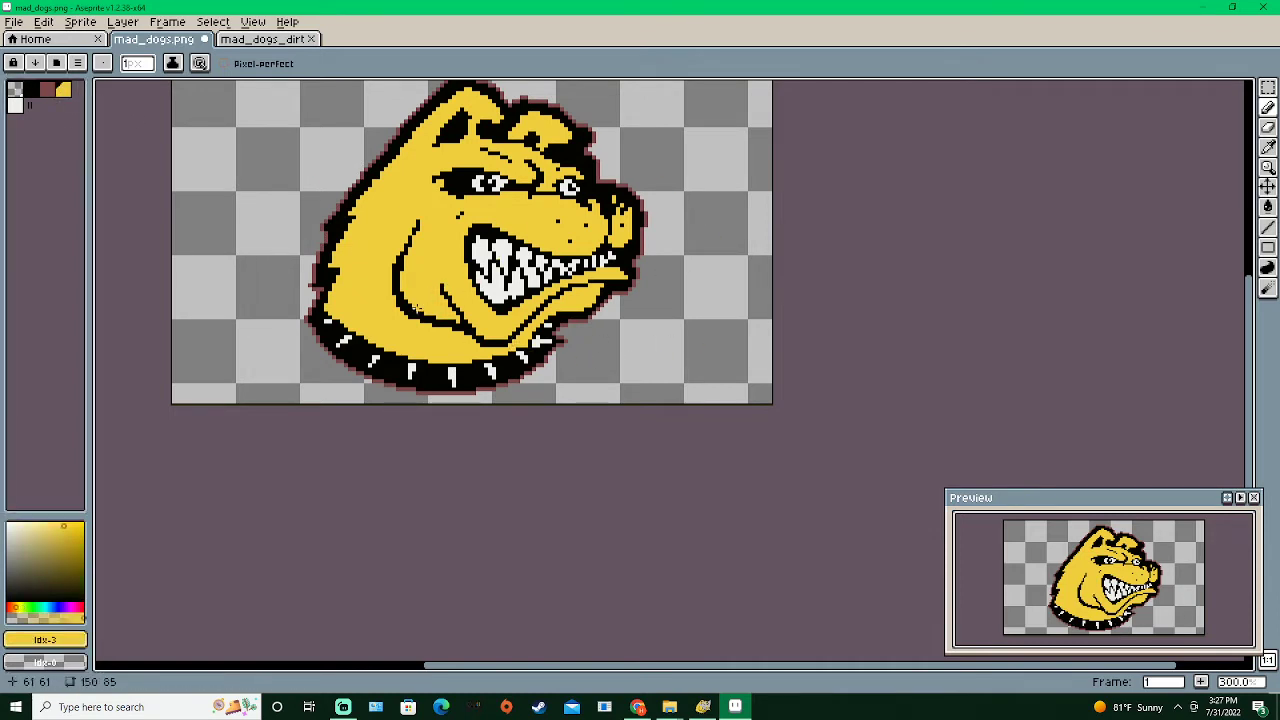
click(30, 90)
scroll(438, 242, up, 3)
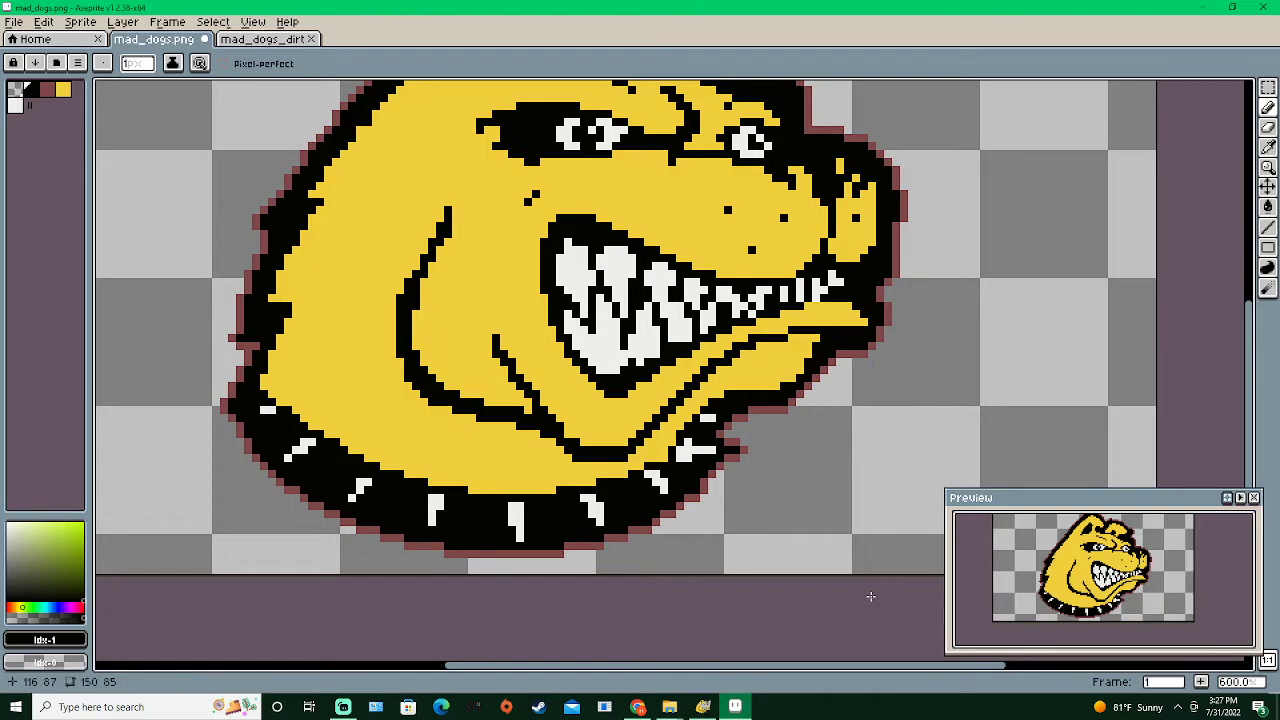
click(703, 707)
click(703, 707)
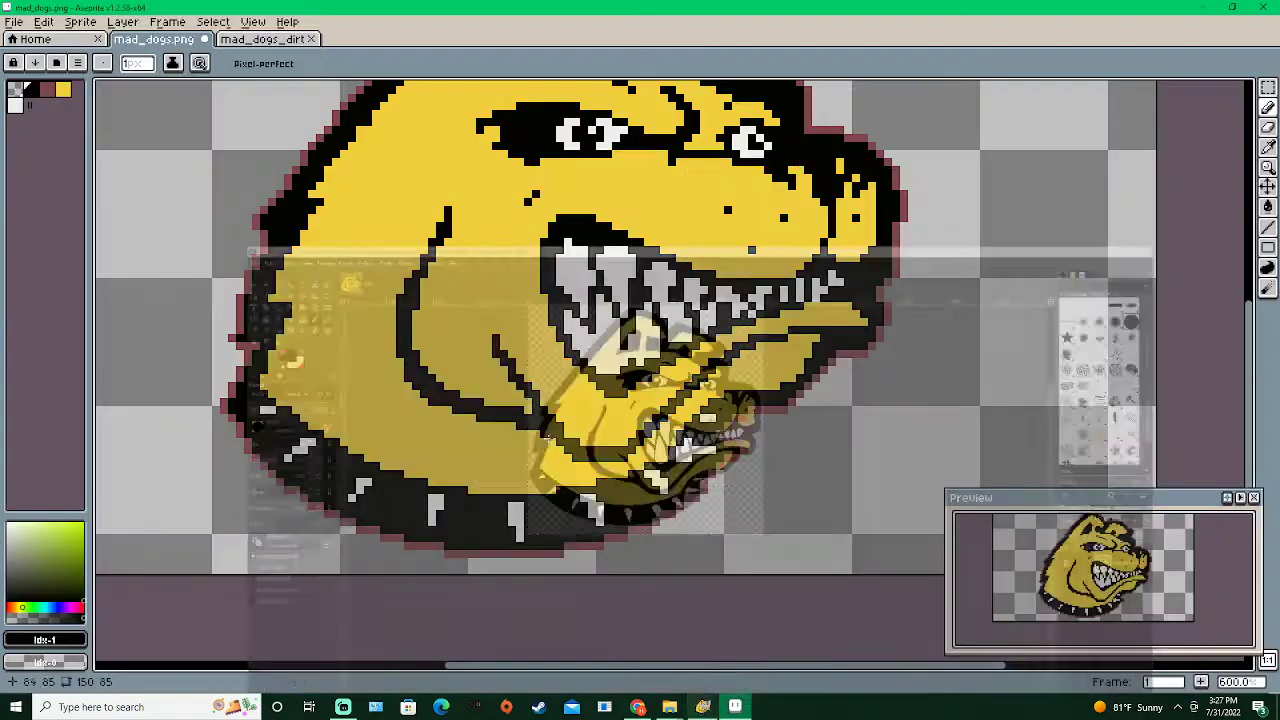
drag(519, 215, 520, 236)
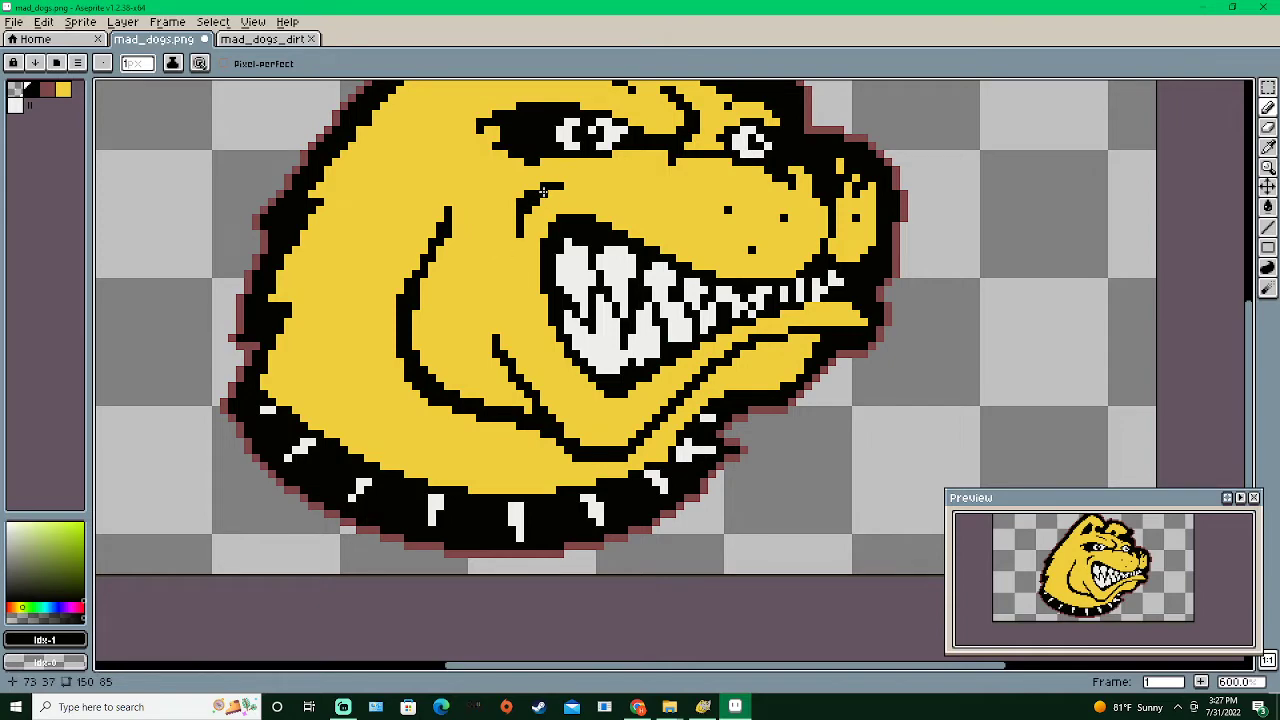
scroll(506, 316, down, 4)
scroll(506, 316, up, 4)
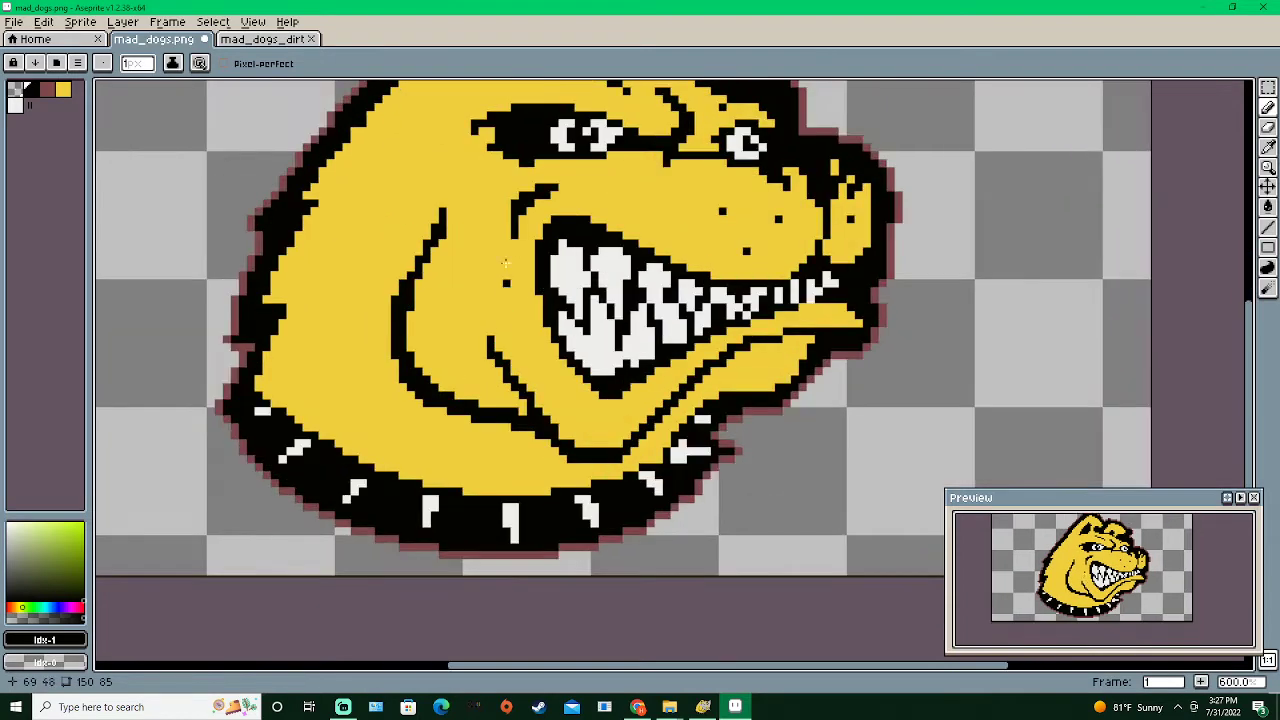
scroll(460, 258, down, 2)
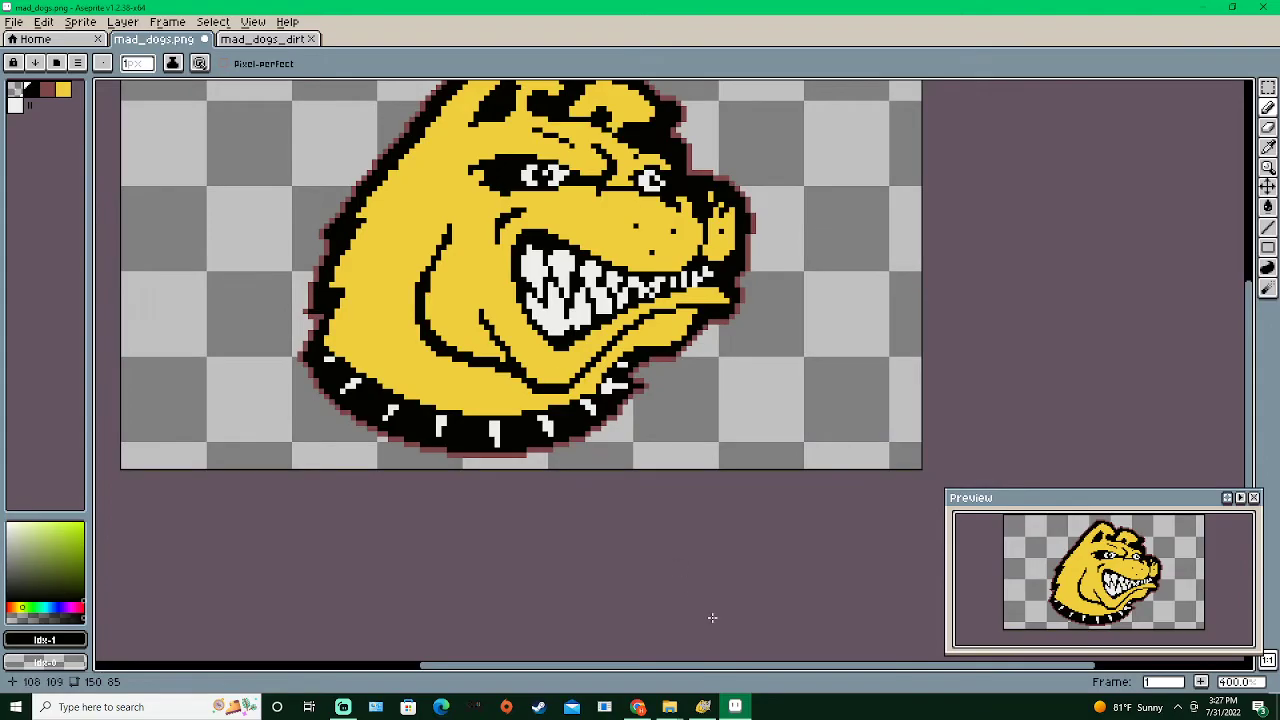
Compare with the logo in GIMP again, then clean up the near eye's outer corner with yellow and black pixels
click(704, 707)
click(704, 707)
scroll(475, 245, up, 1)
click(68, 91)
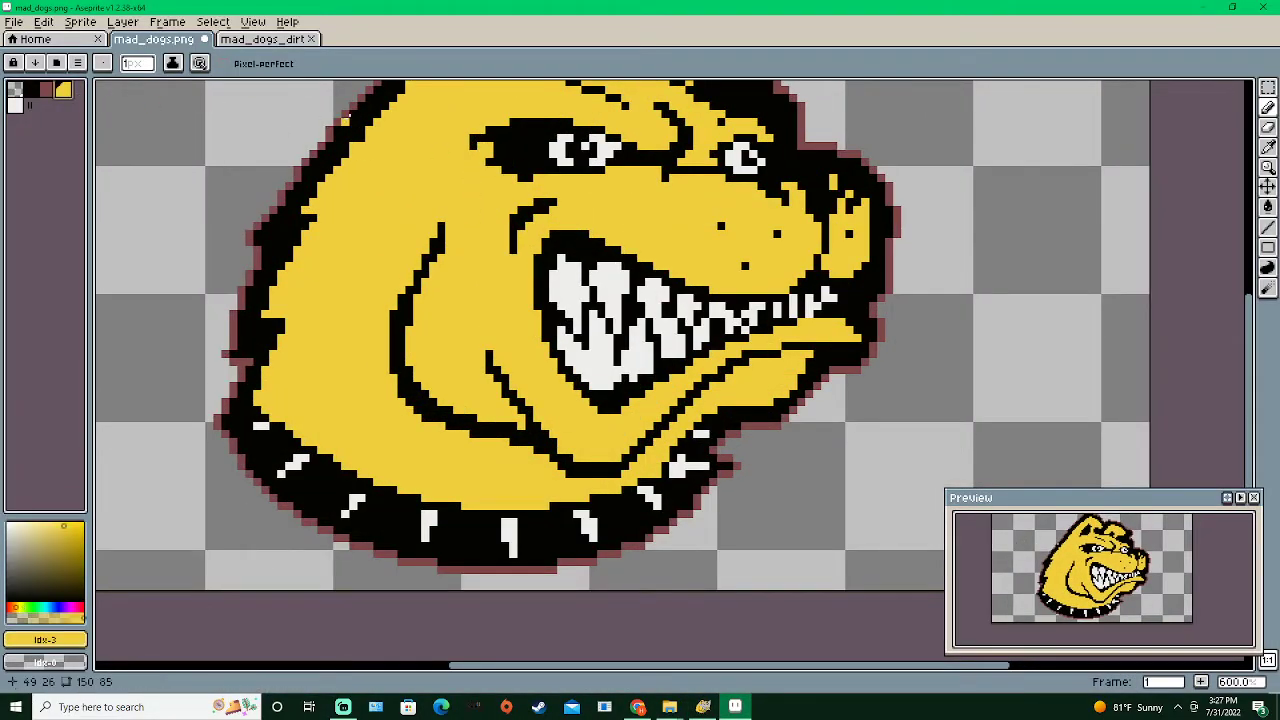
click(40, 92)
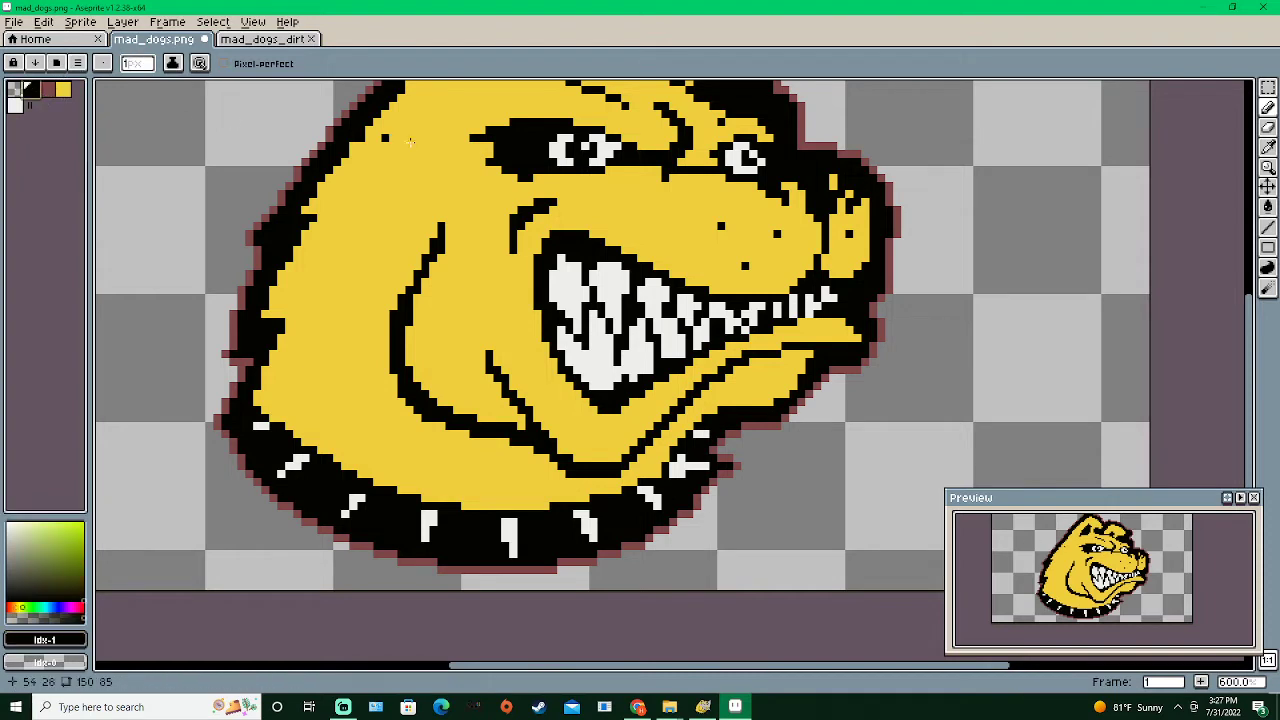
scroll(632, 254, down, 2)
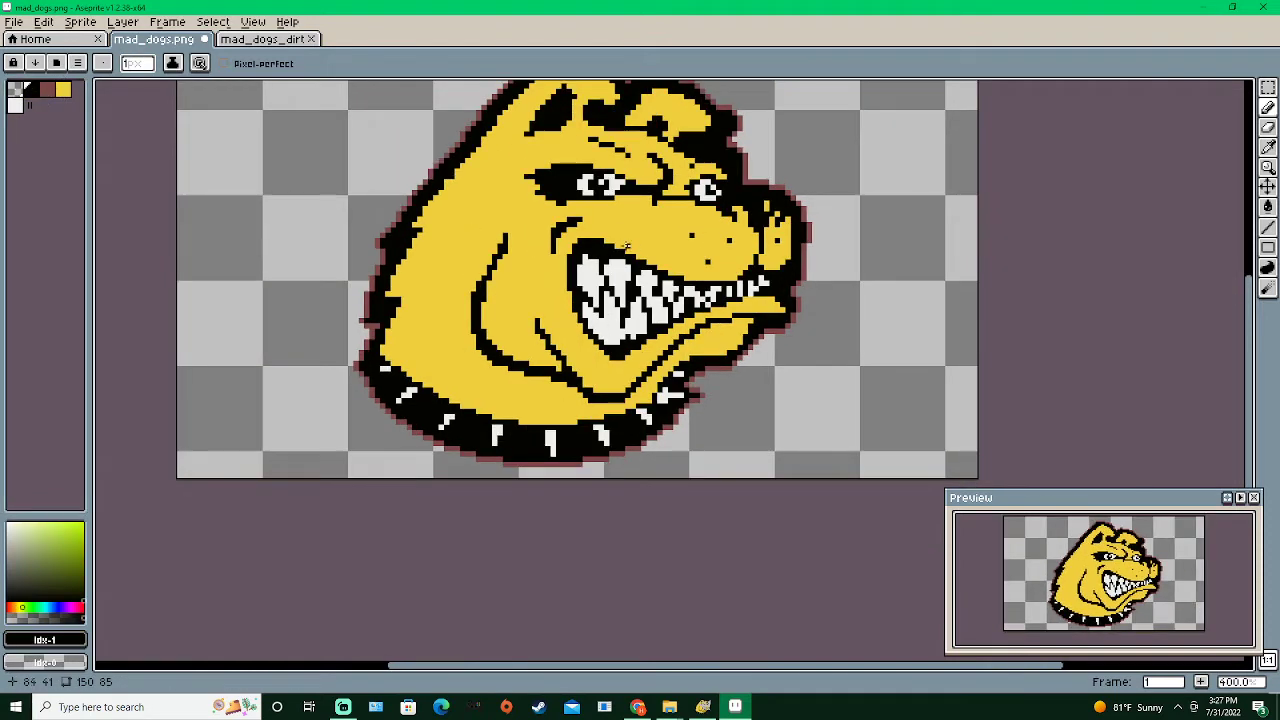
scroll(625, 242, up, 1)
scroll(630, 290, down, 2)
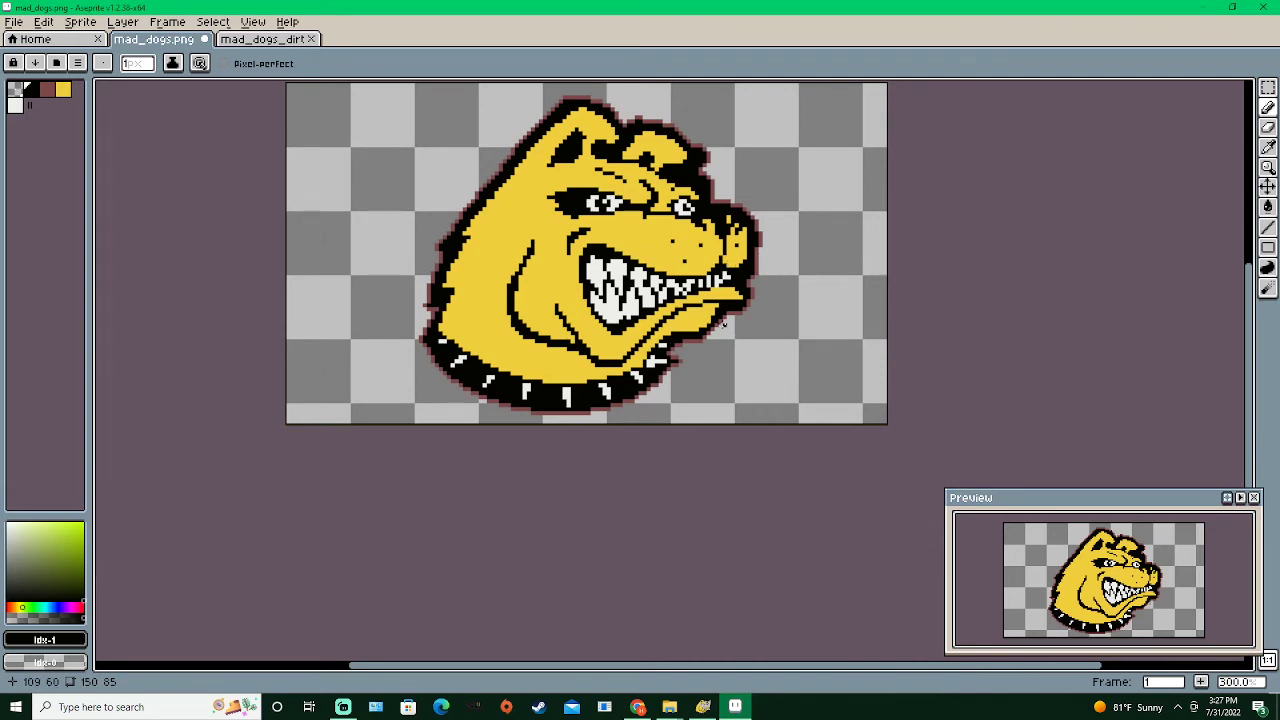
View the logo in GIMP once more, then refine the small front teeth with white and black pixels
click(703, 707)
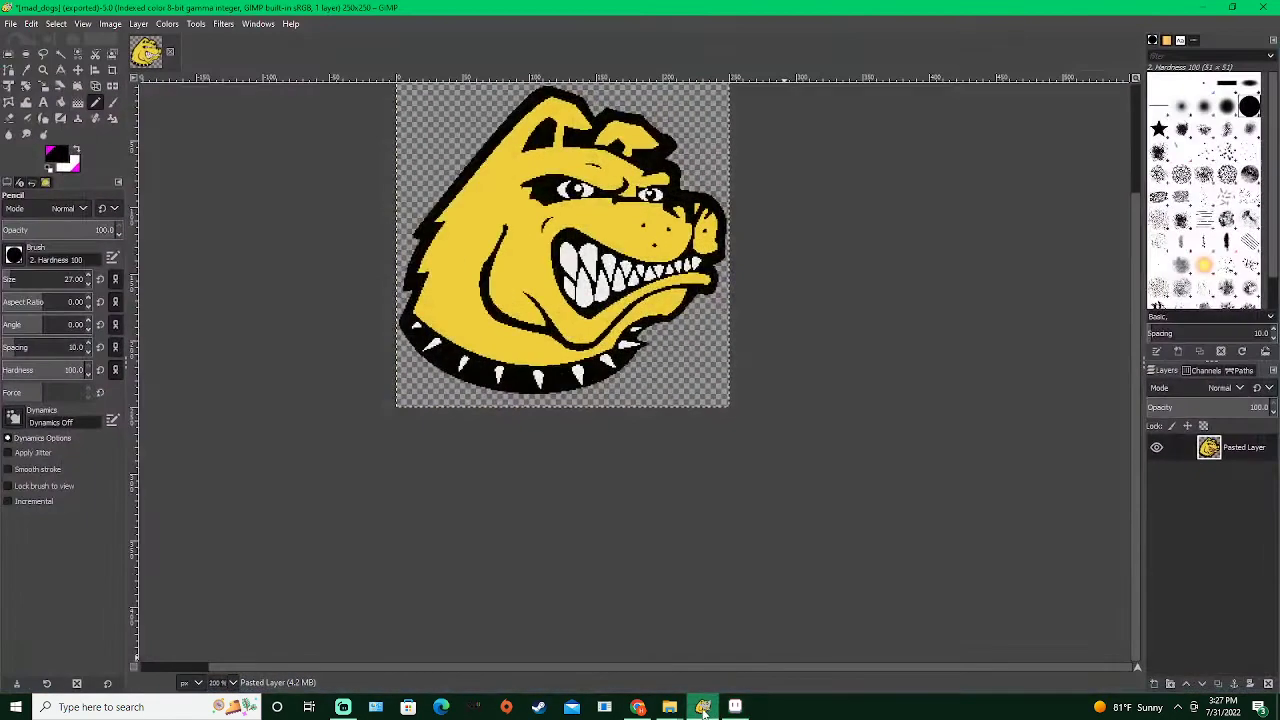
click(703, 707)
scroll(650, 328, up, 3)
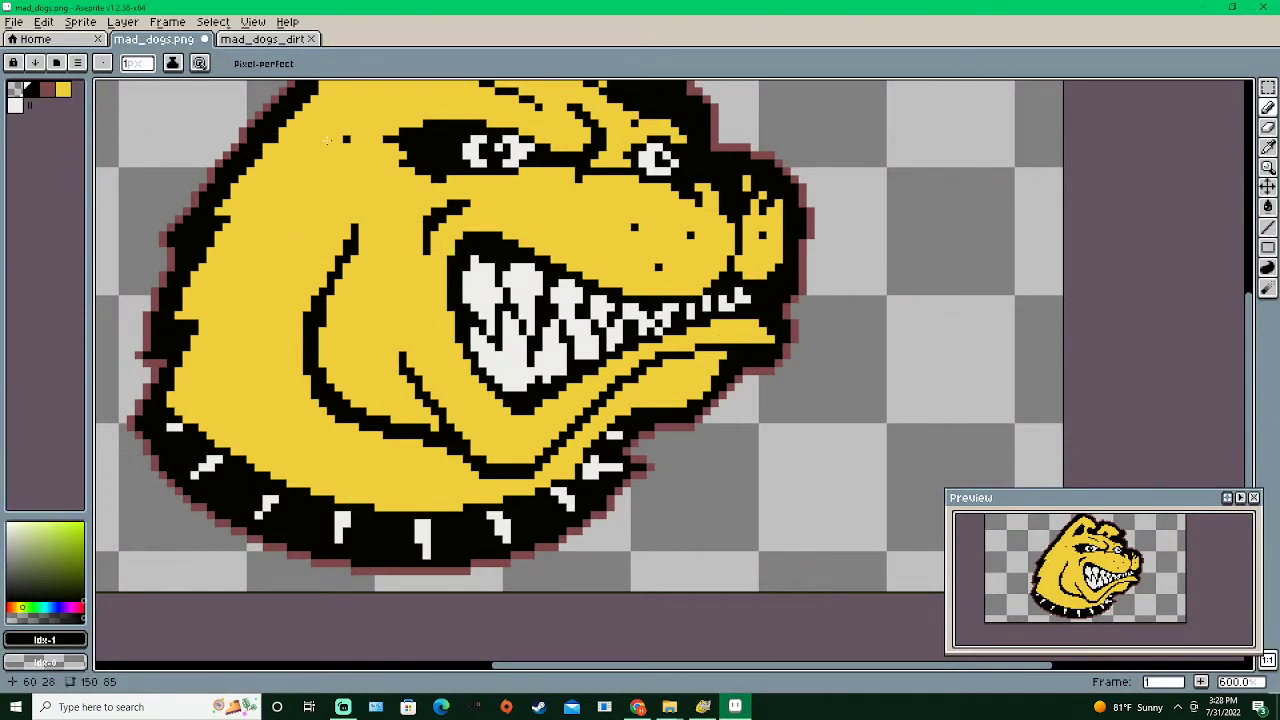
click(15, 98)
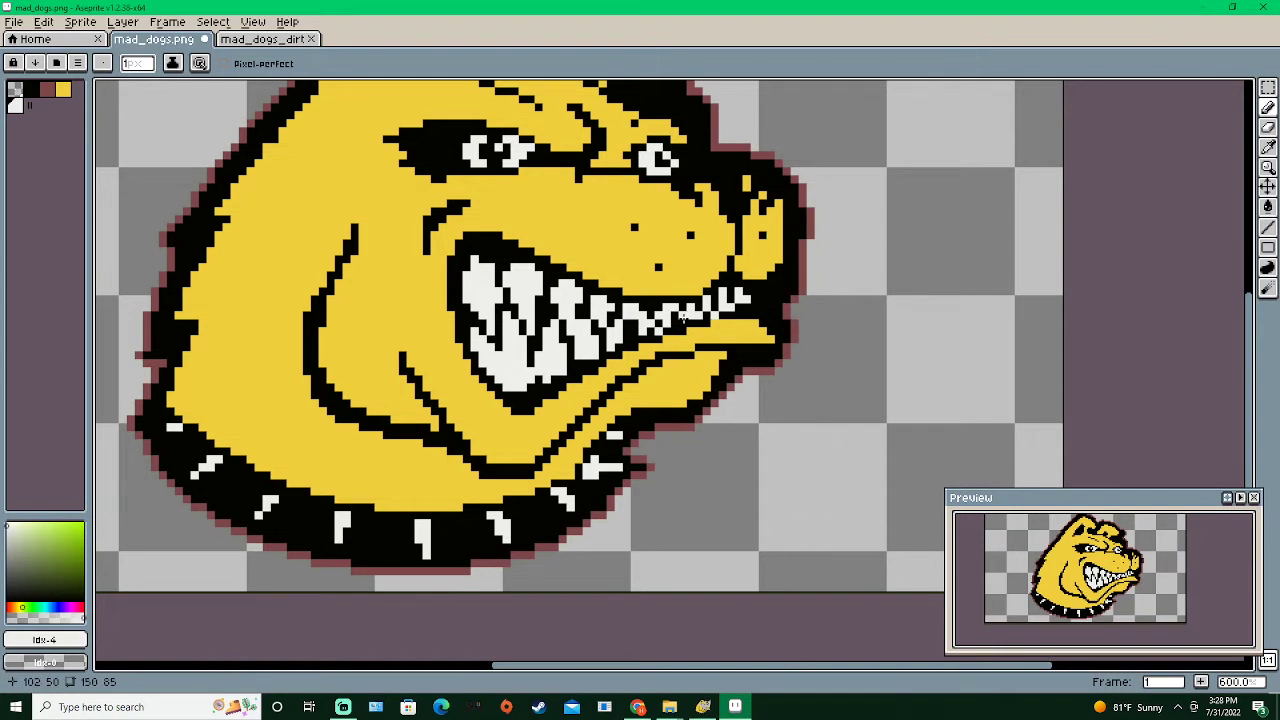
scroll(672, 337, down, 1)
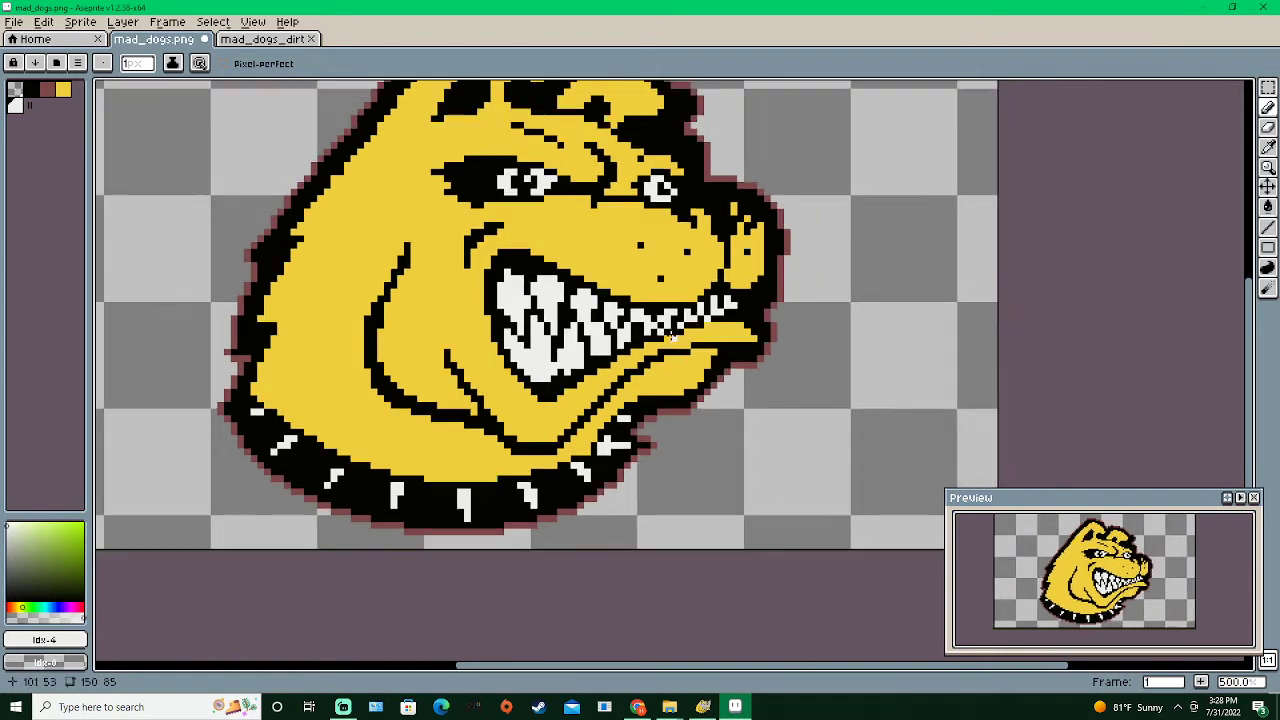
scroll(704, 342, down, 1)
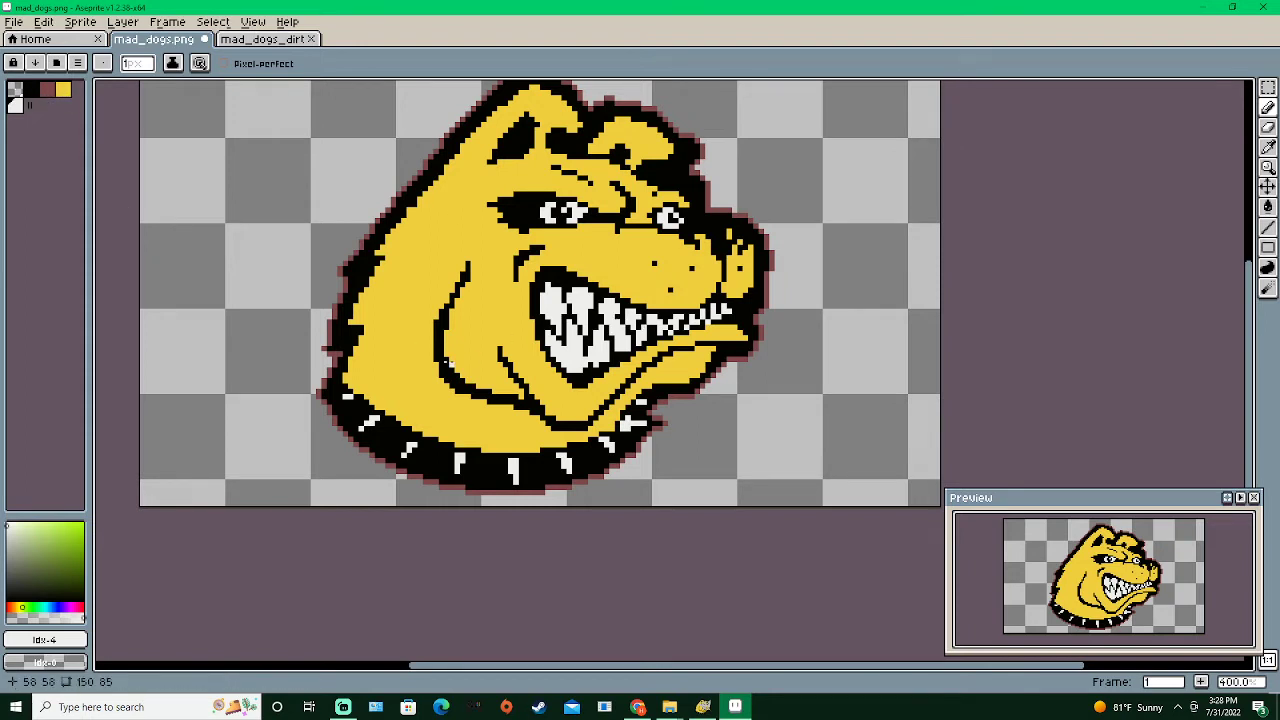
click(32, 90)
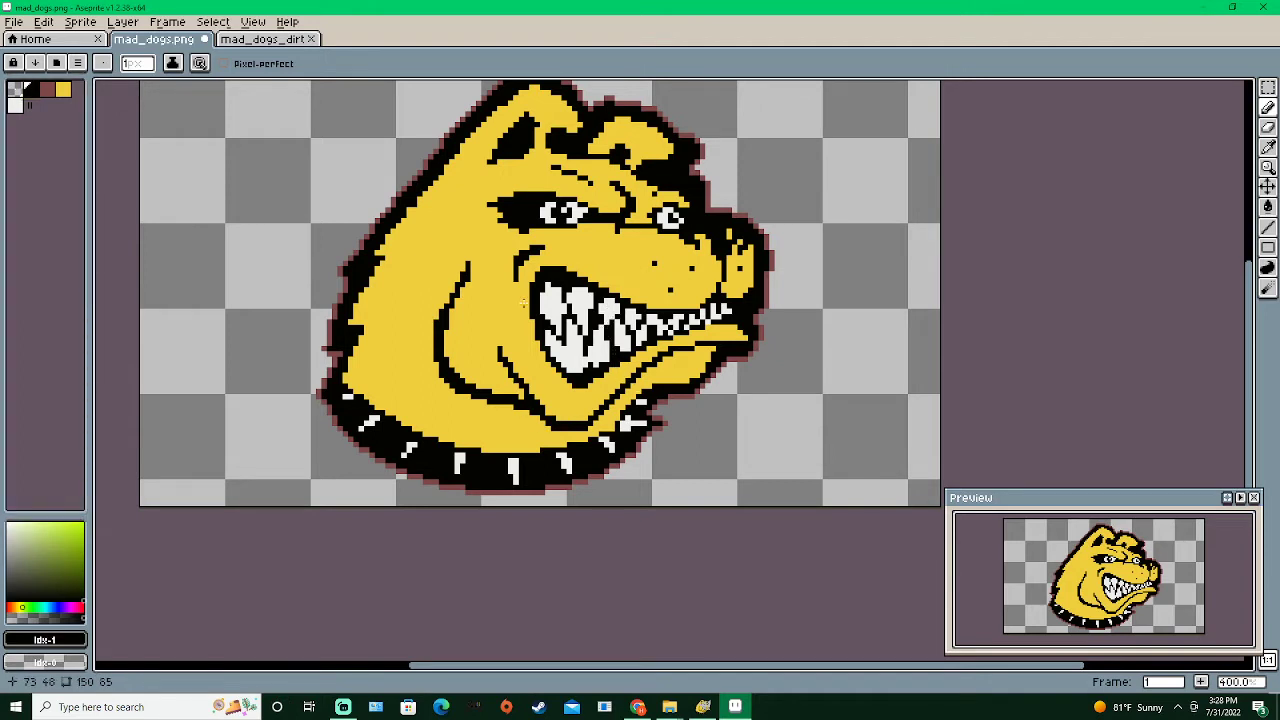
Refine the large teeth at the back of the mouth with white and black pixels
click(15, 104)
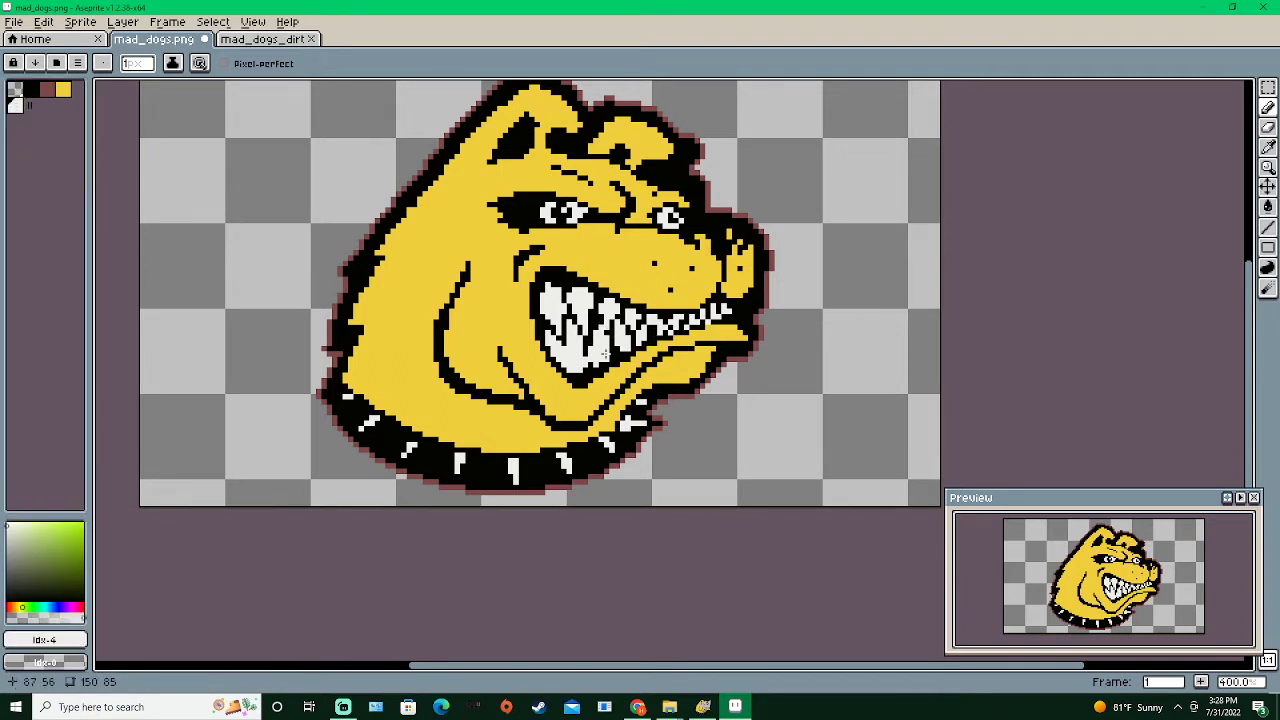
scroll(543, 371, down, 3)
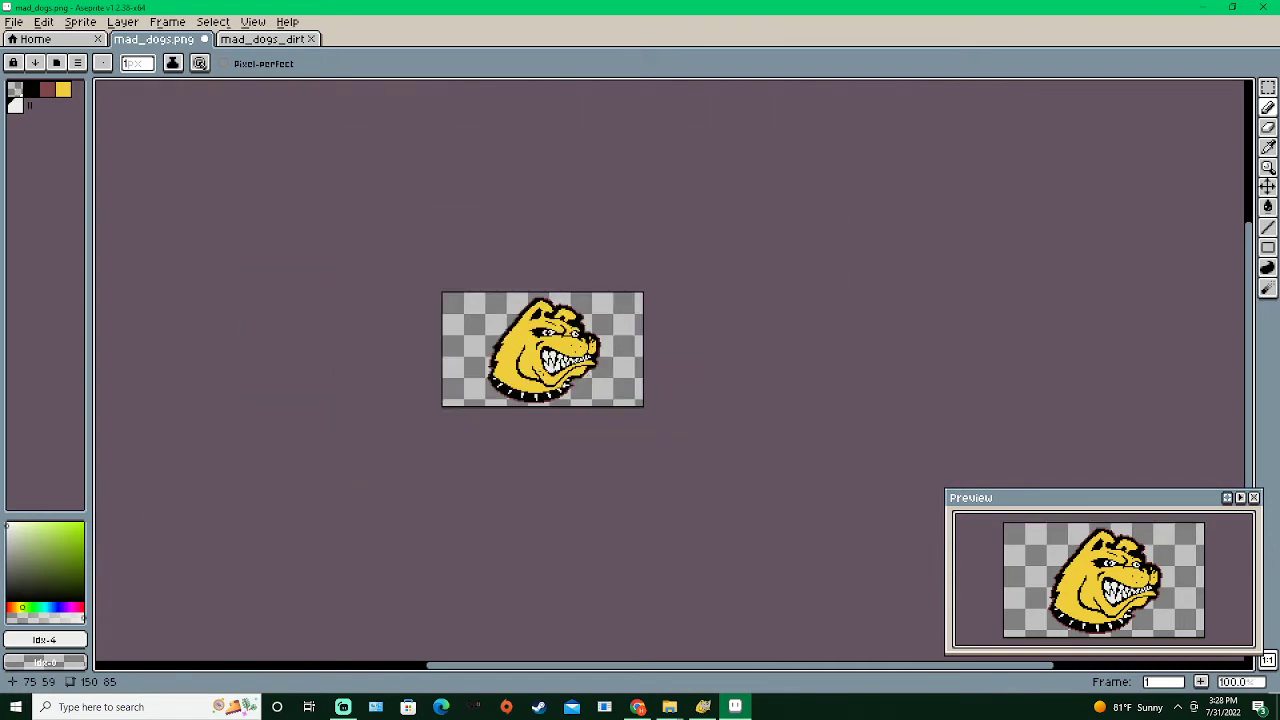
scroll(583, 383, up, 4)
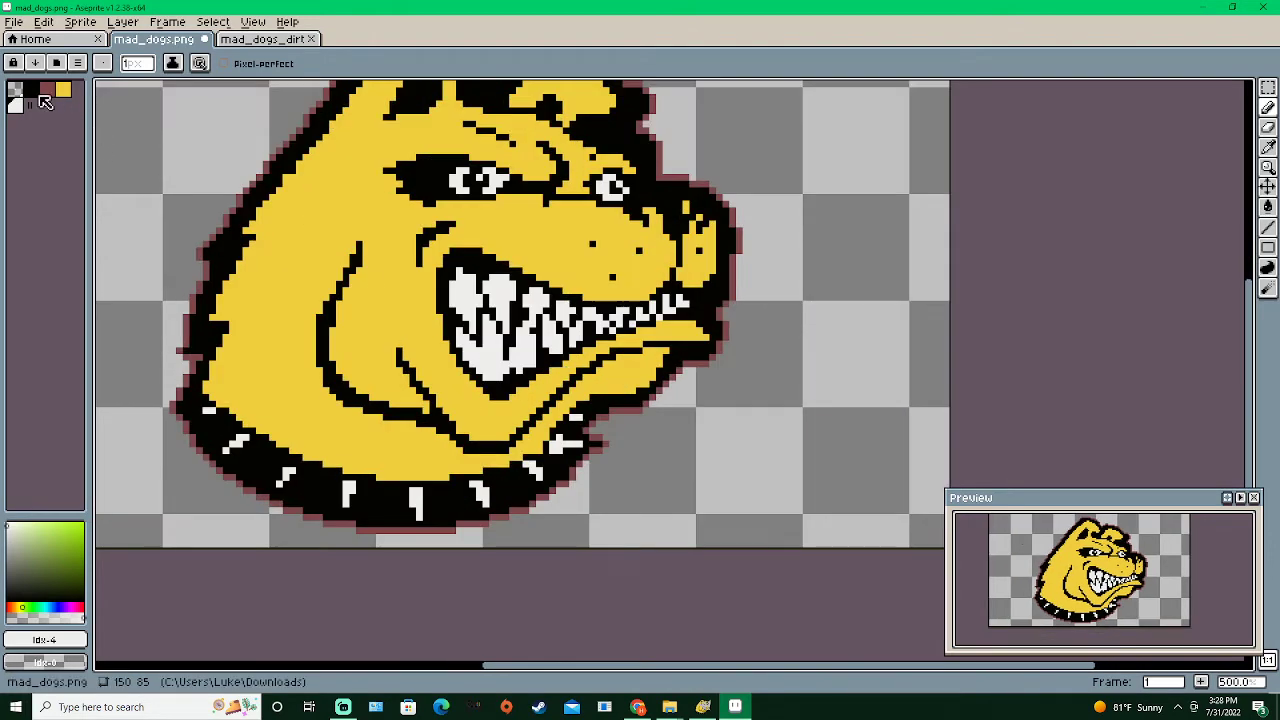
alt+click(553, 322)
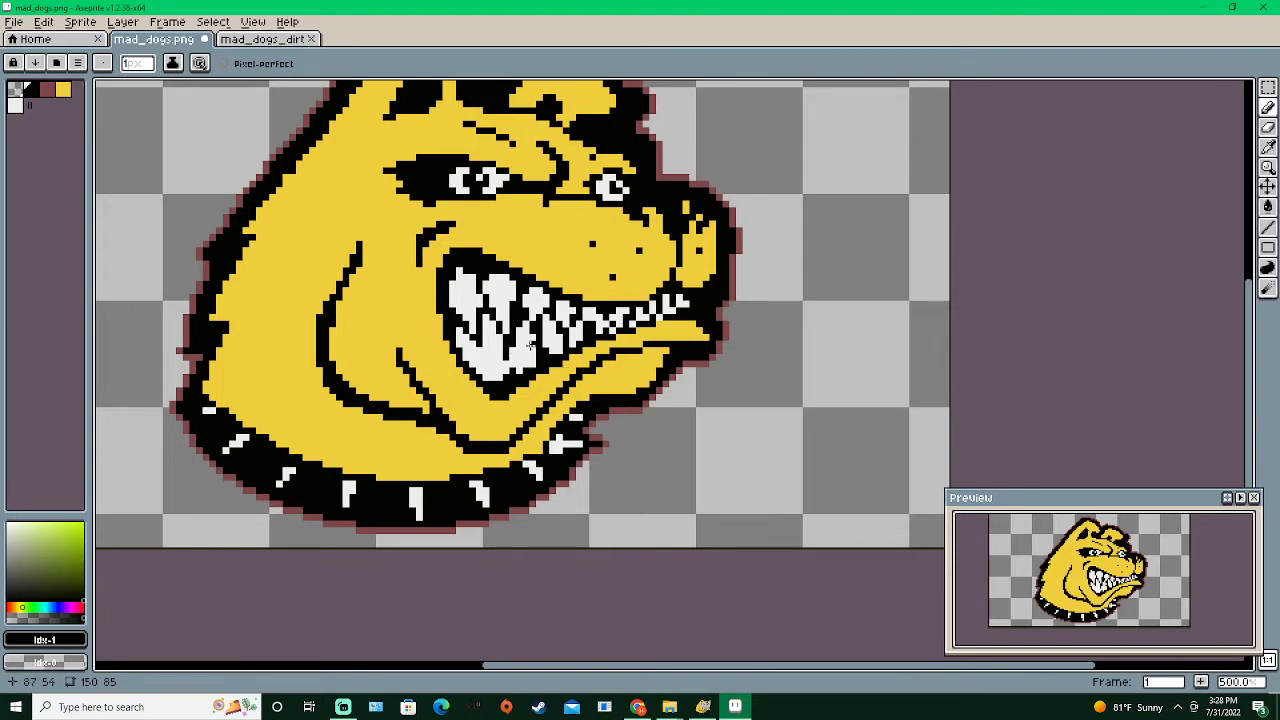
click(18, 107)
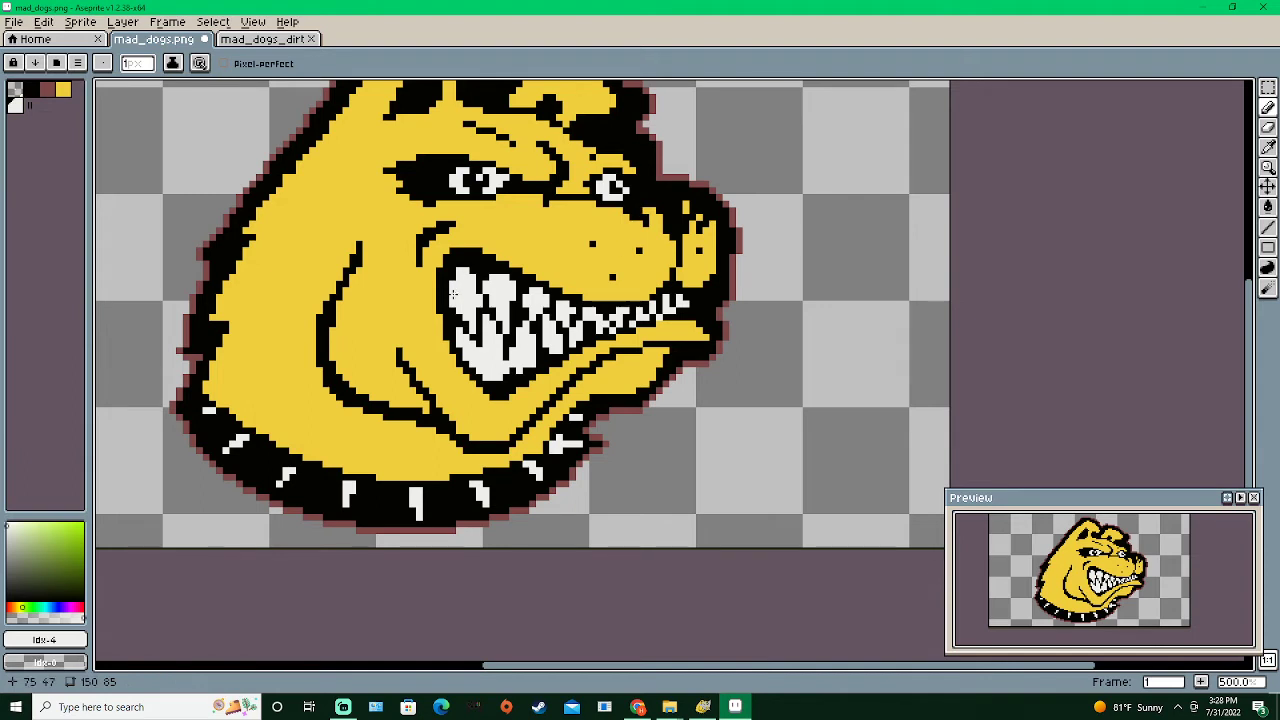
scroll(592, 340, down, 2)
scroll(540, 370, up, 1)
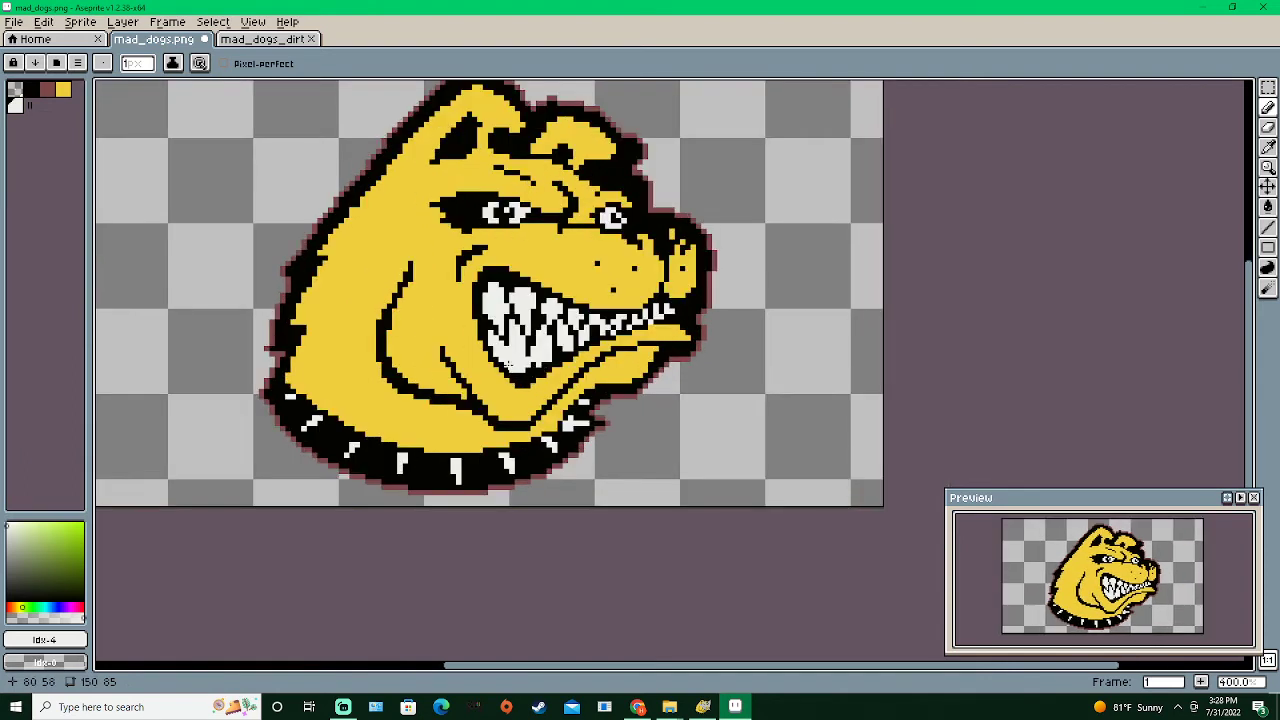
Divide the lower back teeth with black pixels and compare the mouth with the logo in GIMP
key(x)
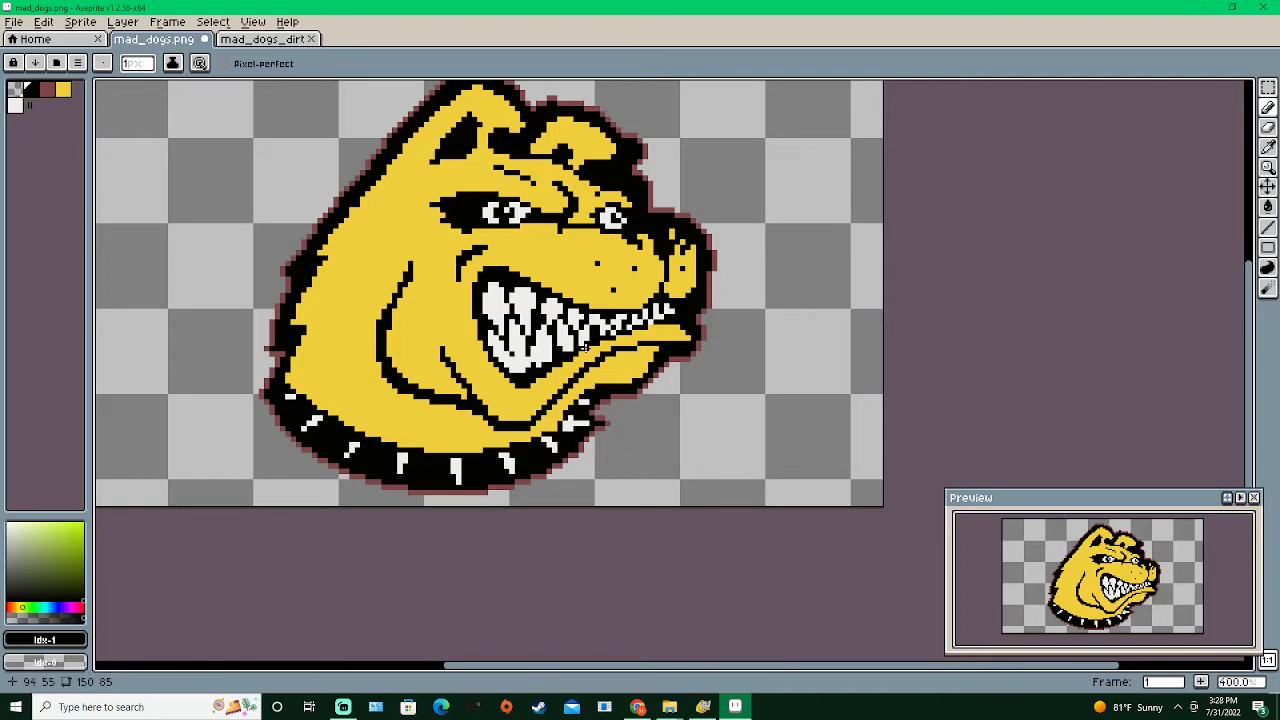
scroll(534, 411, down, 2)
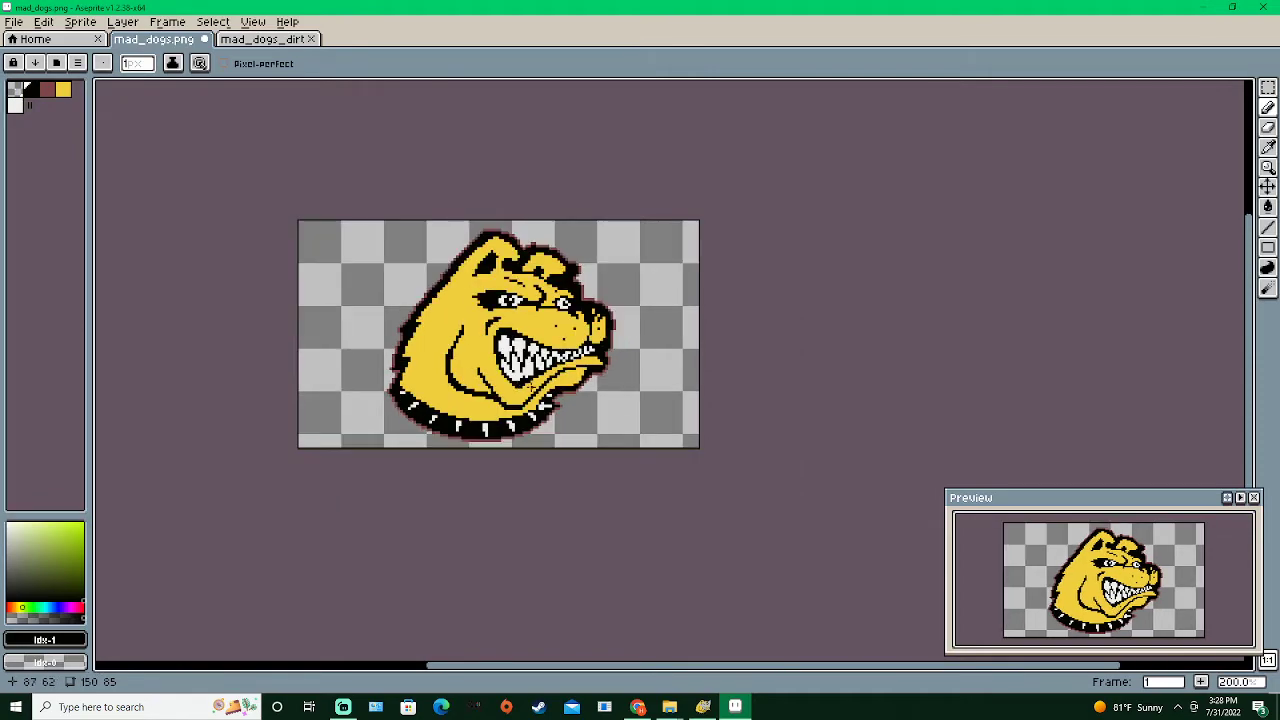
scroll(529, 386, up, 4)
click(703, 707)
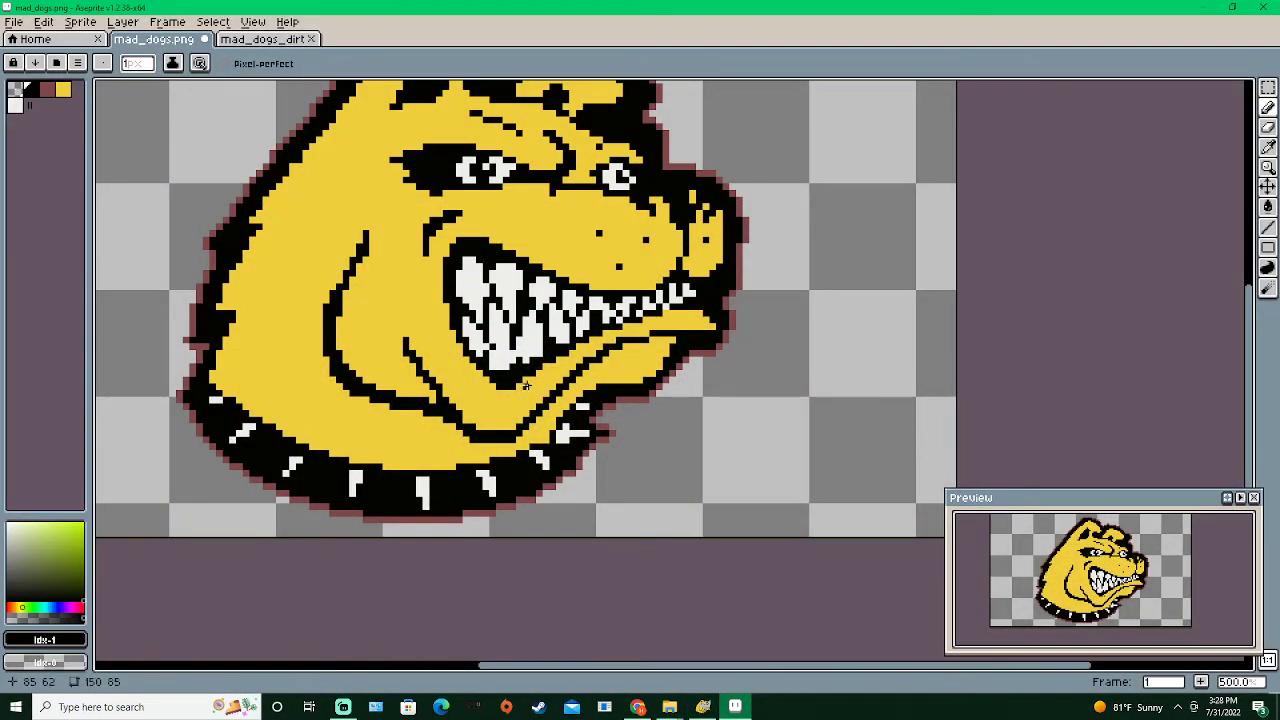
scroll(479, 303, down, 2)
scroll(500, 350, up, 2)
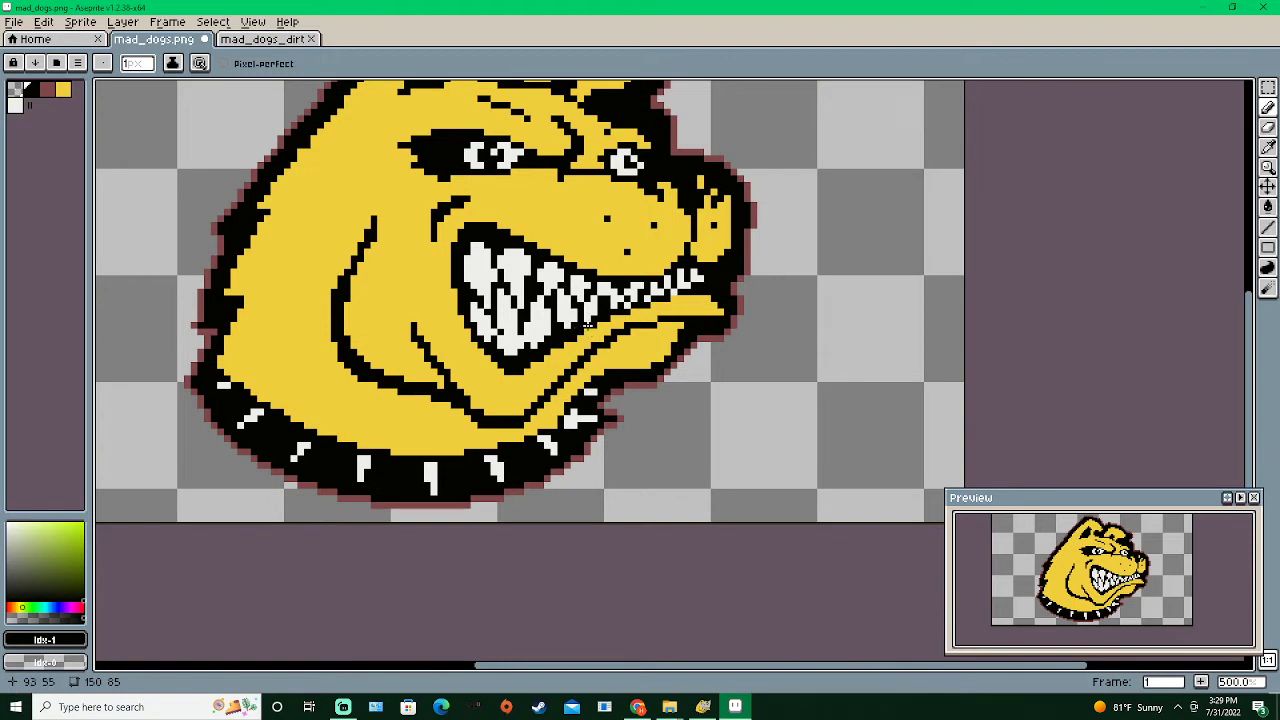
scroll(691, 357, down, 1)
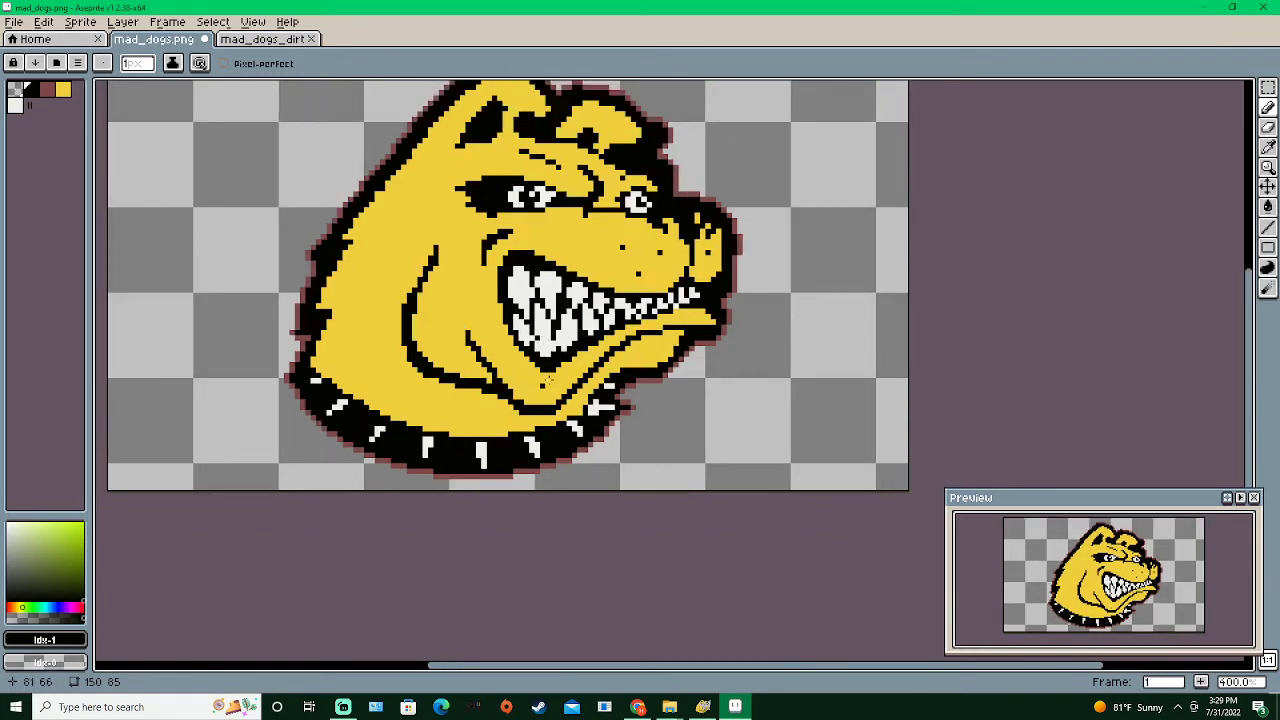
scroll(678, 353, down, 1)
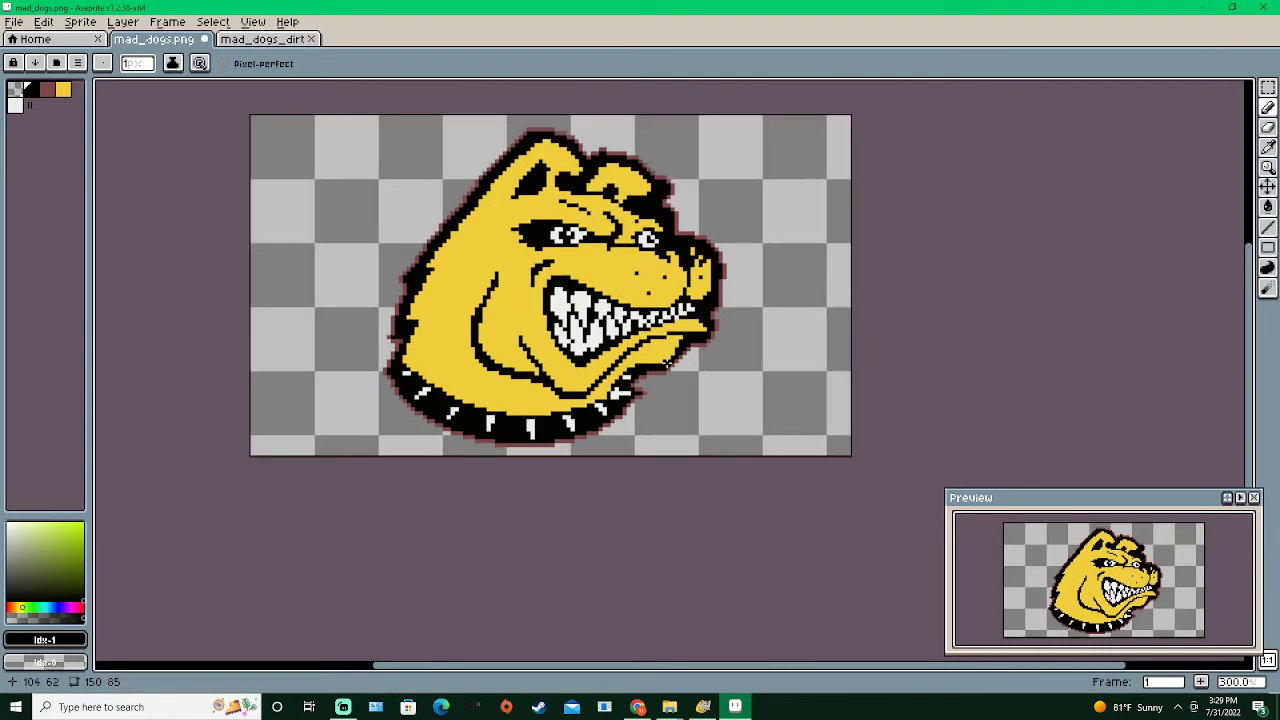
scroll(668, 363, up, 3)
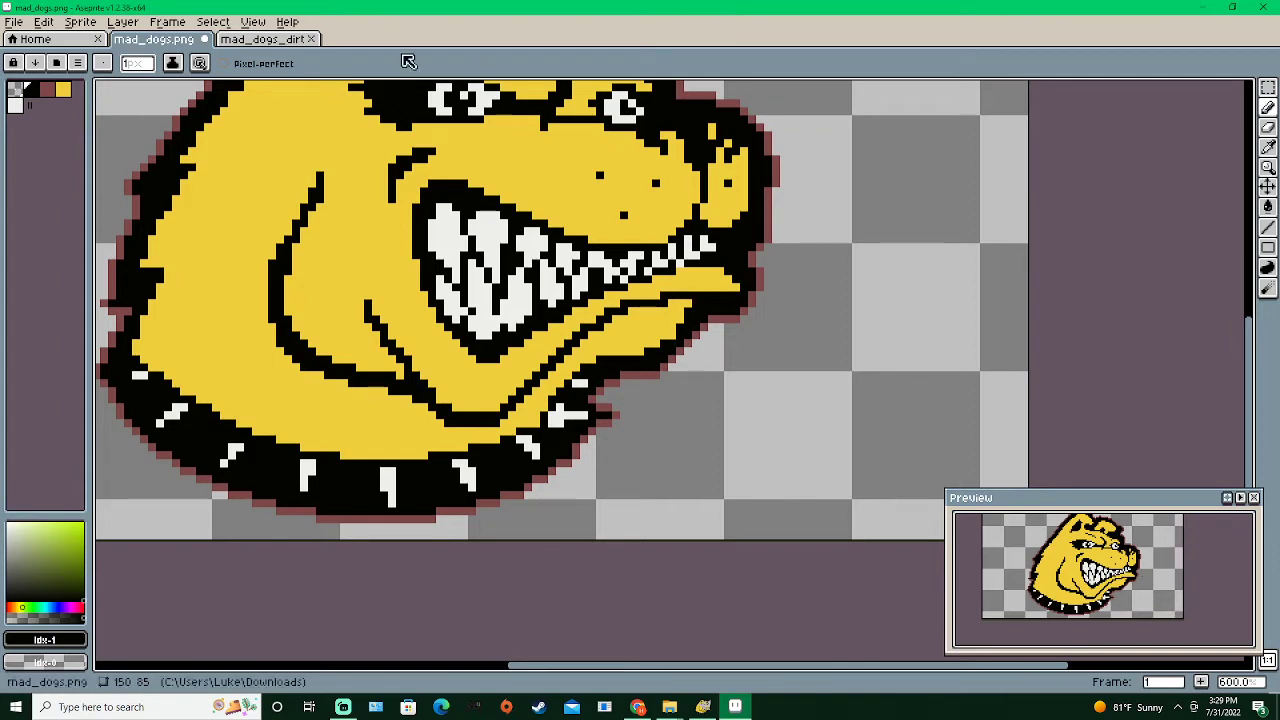
Retouch the chin's outline below the lower lip with yellow and black pixels
click(63, 90)
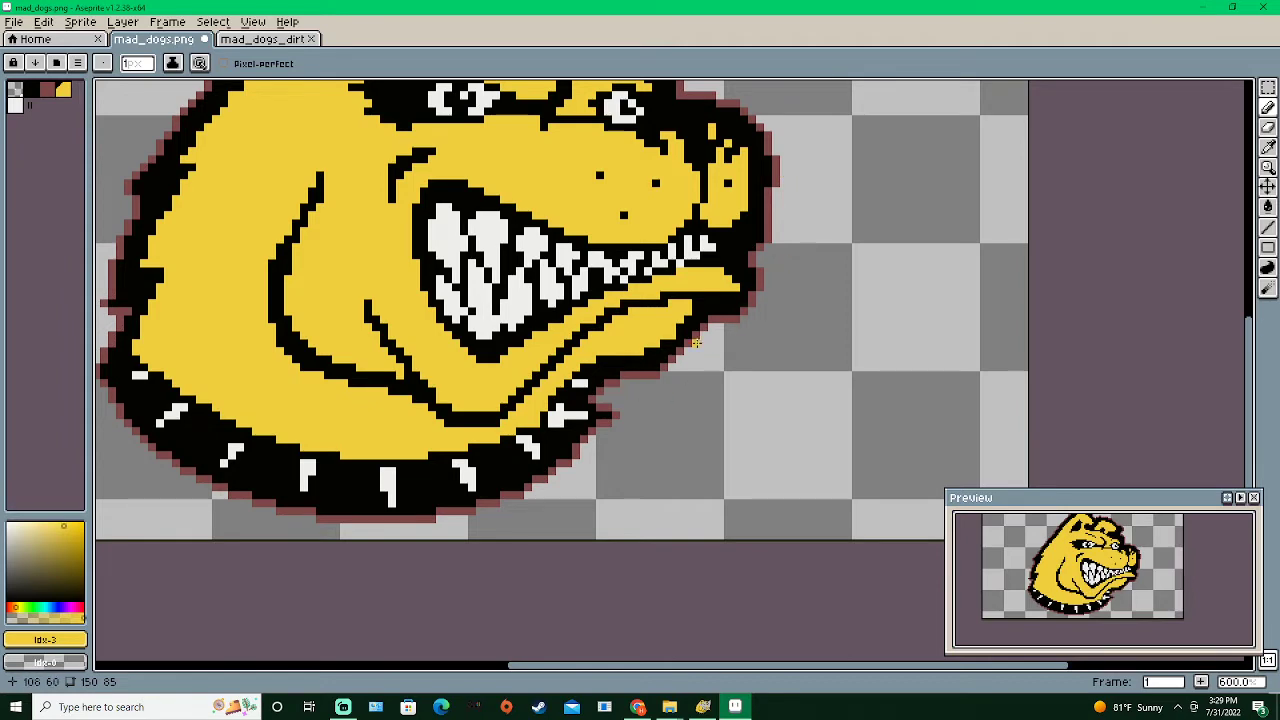
scroll(690, 345, up, 2)
scroll(680, 330, down, 1)
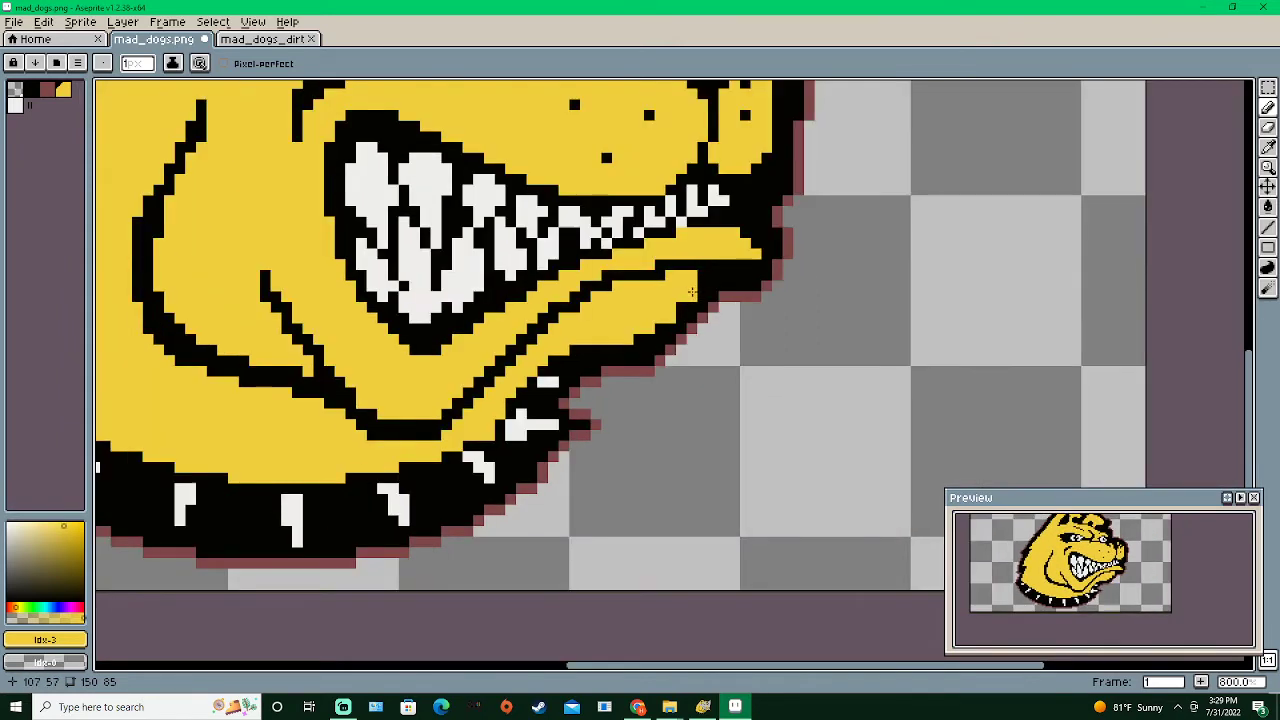
click(32, 90)
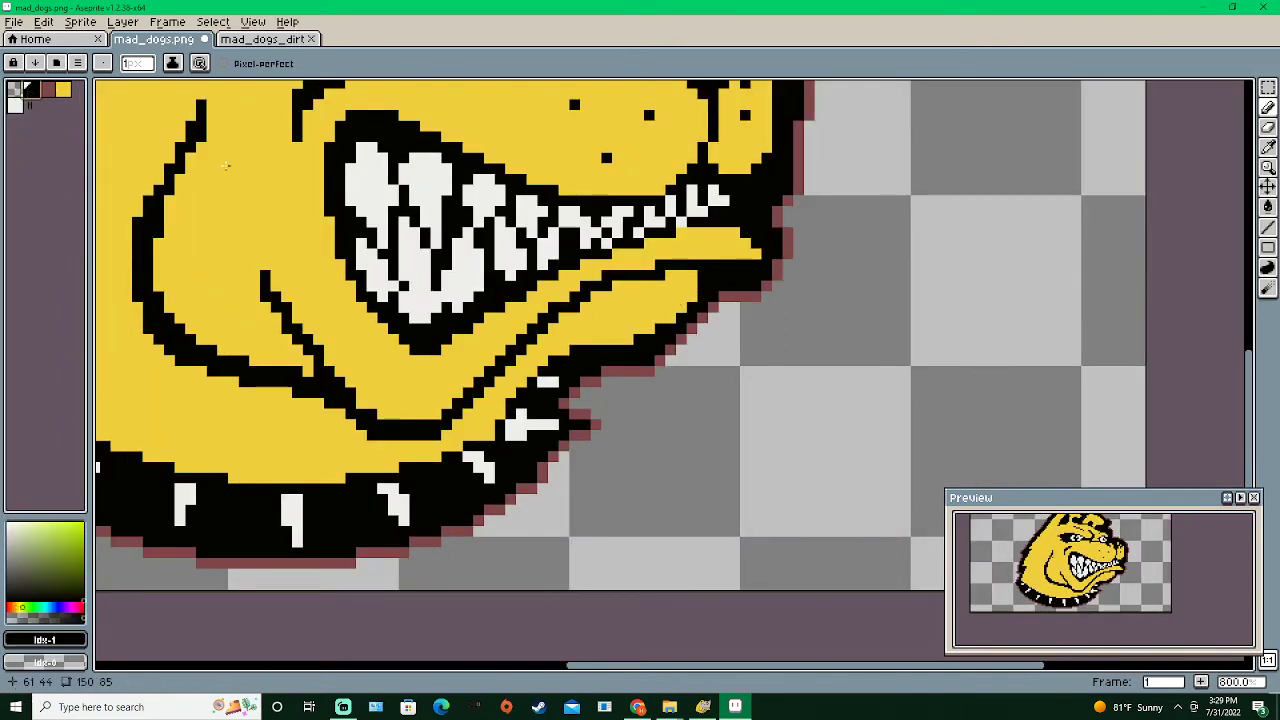
scroll(753, 328, down, 3)
drag(690, 374, 670, 316)
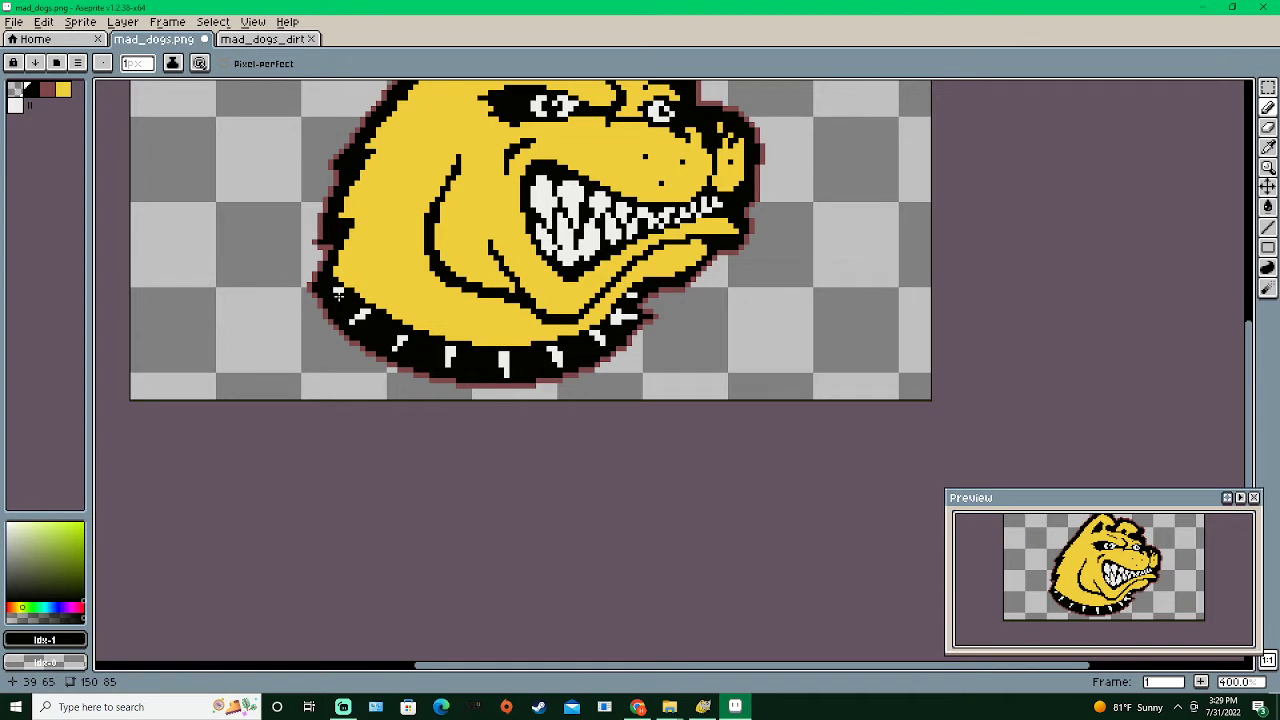
Reshape the collar spikes with white and black pixels, widening the top of the centre spike and enlarging the rearmost one
scroll(390, 310, down, 2)
scroll(443, 364, up, 2)
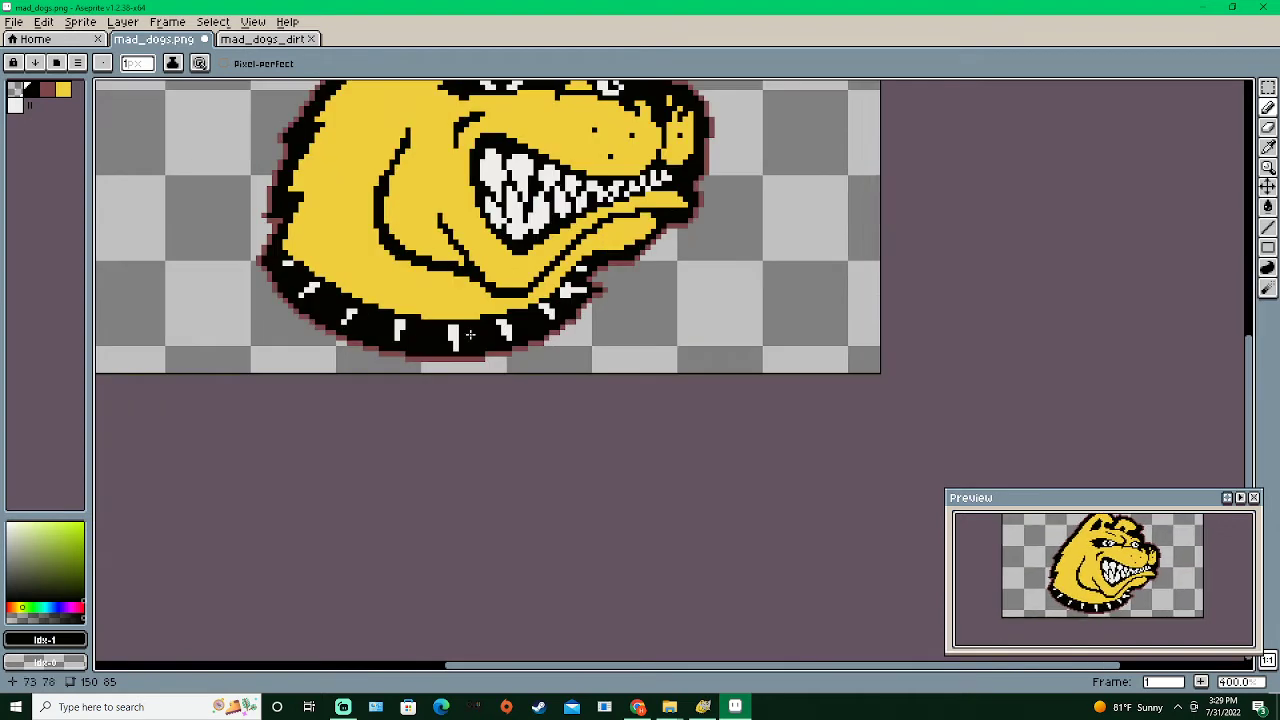
click(16, 107)
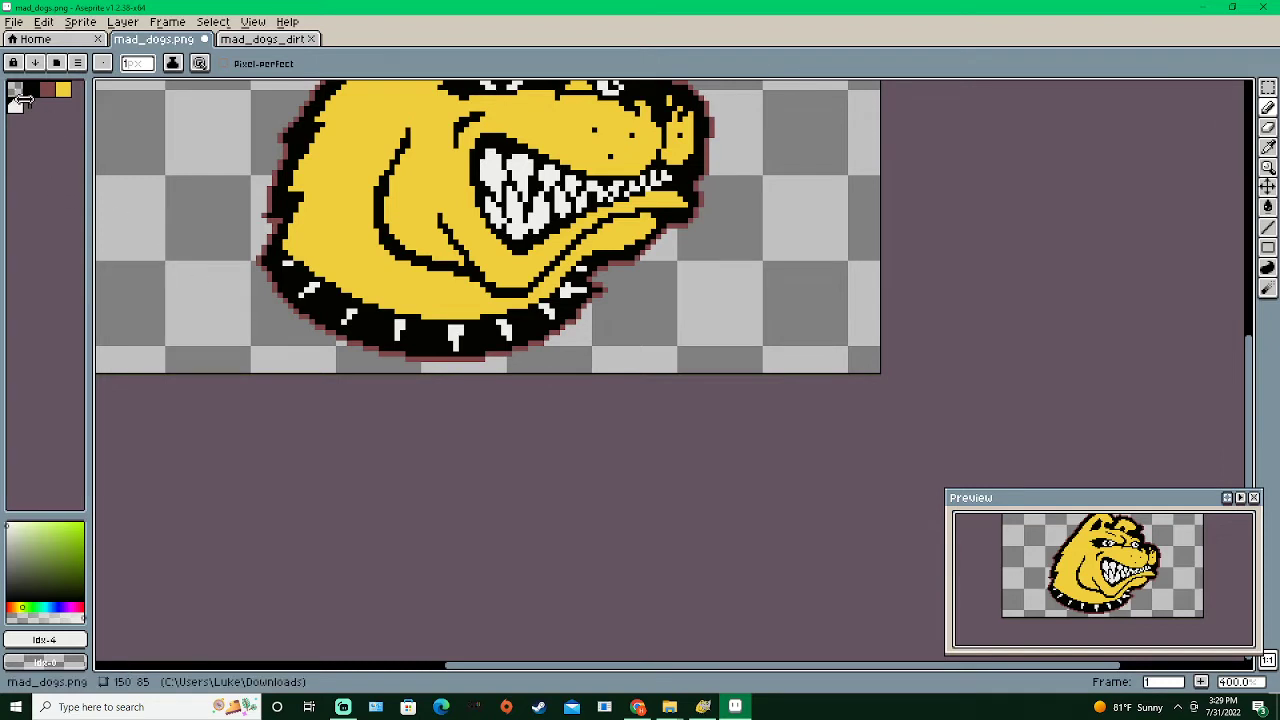
click(31, 92)
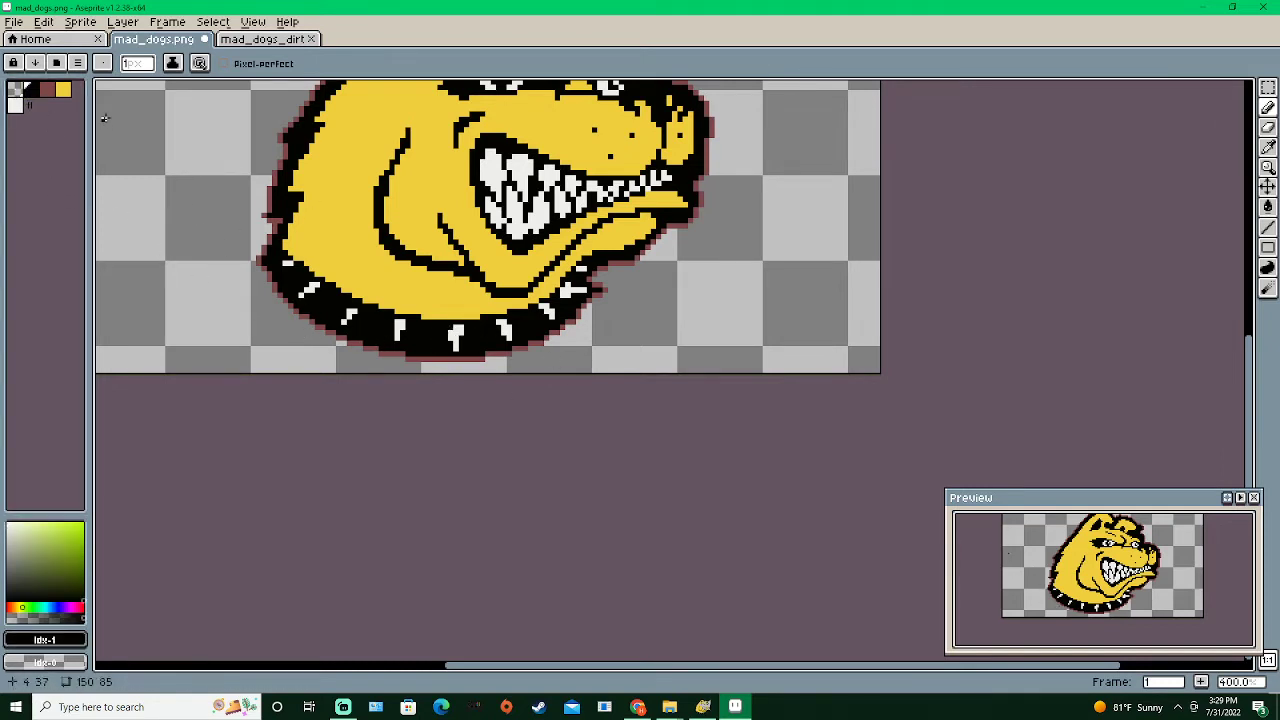
click(15, 103)
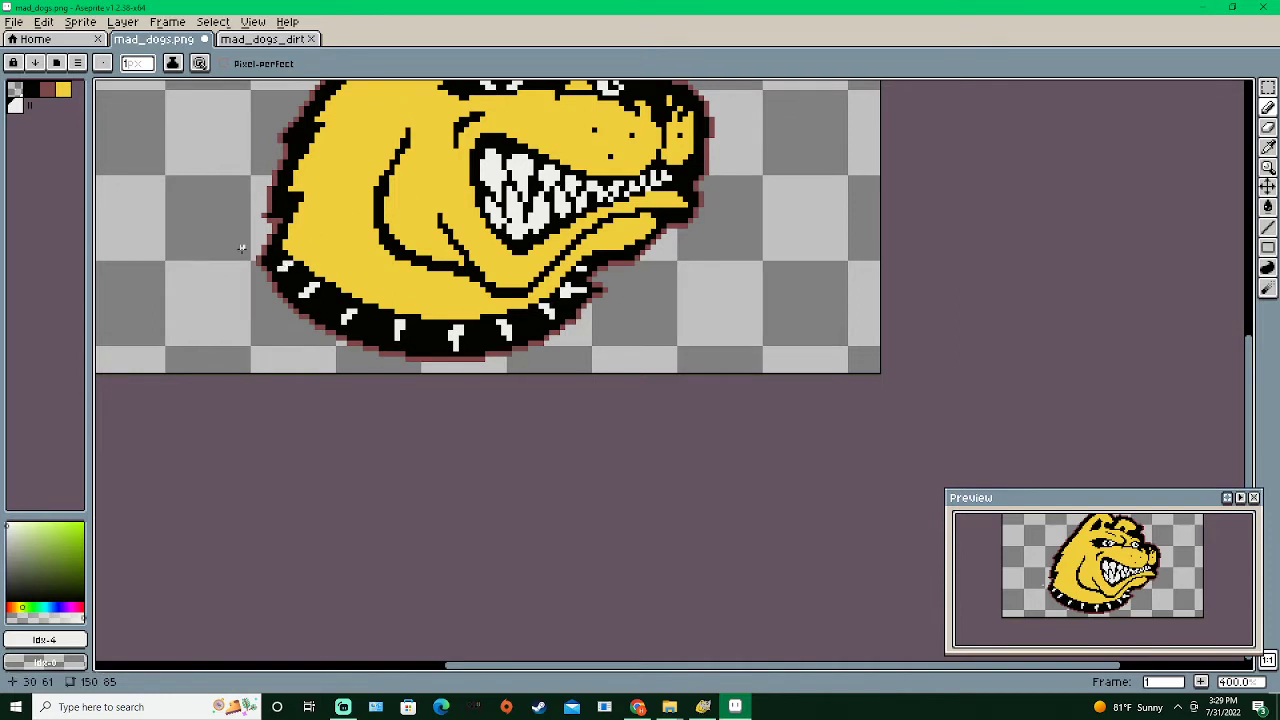
click(31, 89)
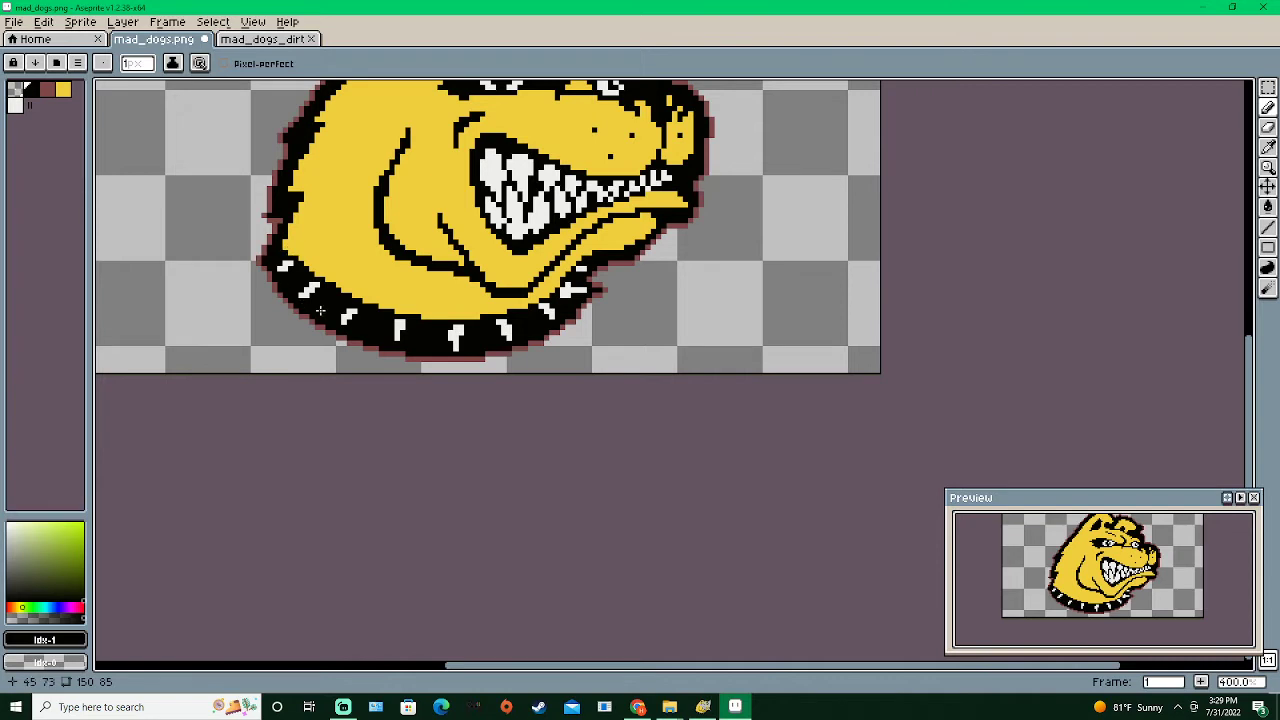
scroll(308, 250, up, 1)
scroll(315, 215, down, 2)
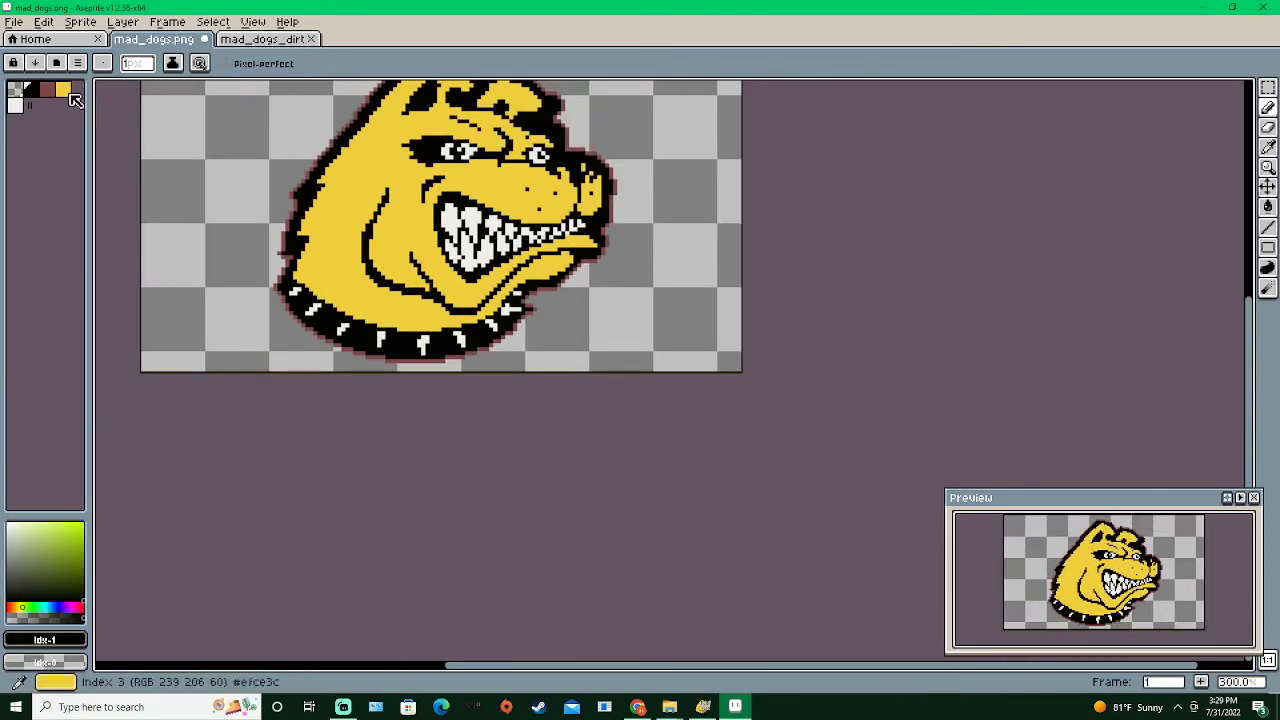
Extend the small front collar spike beneath the chin with white pixels
alt+click(343, 168)
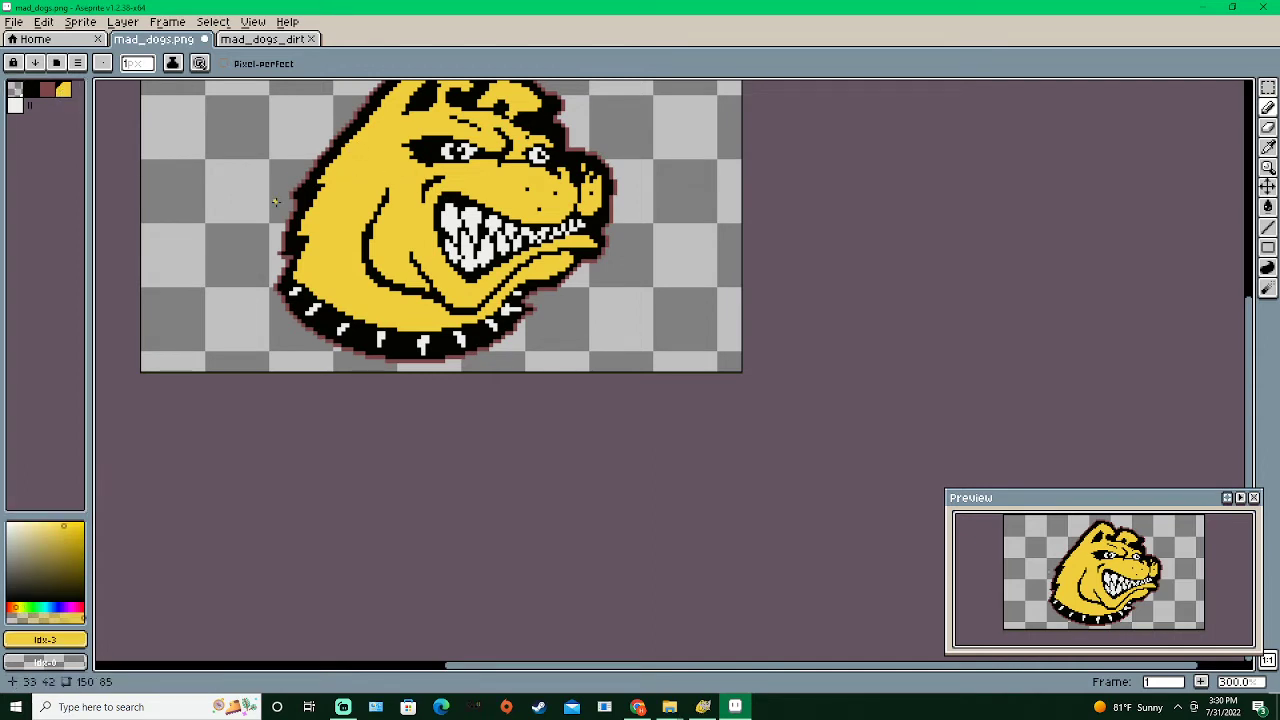
drag(370, 231, 299, 313)
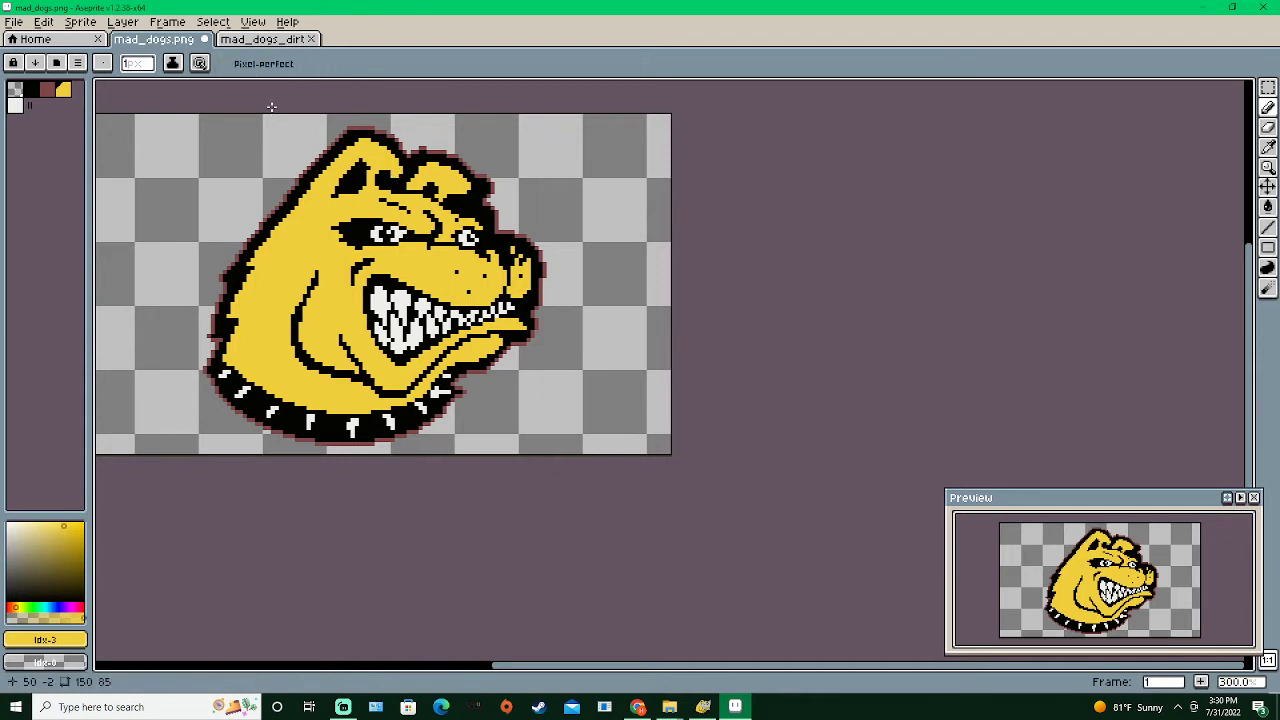
click(31, 90)
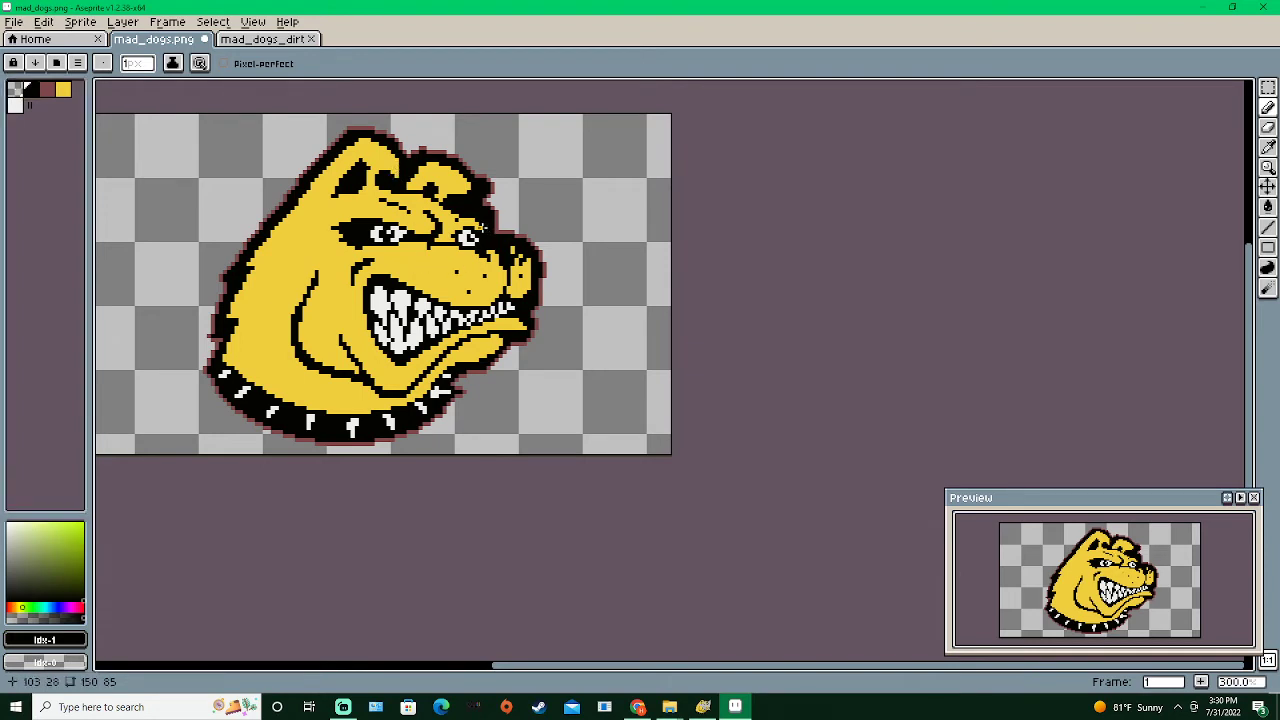
scroll(400, 210, down, 1)
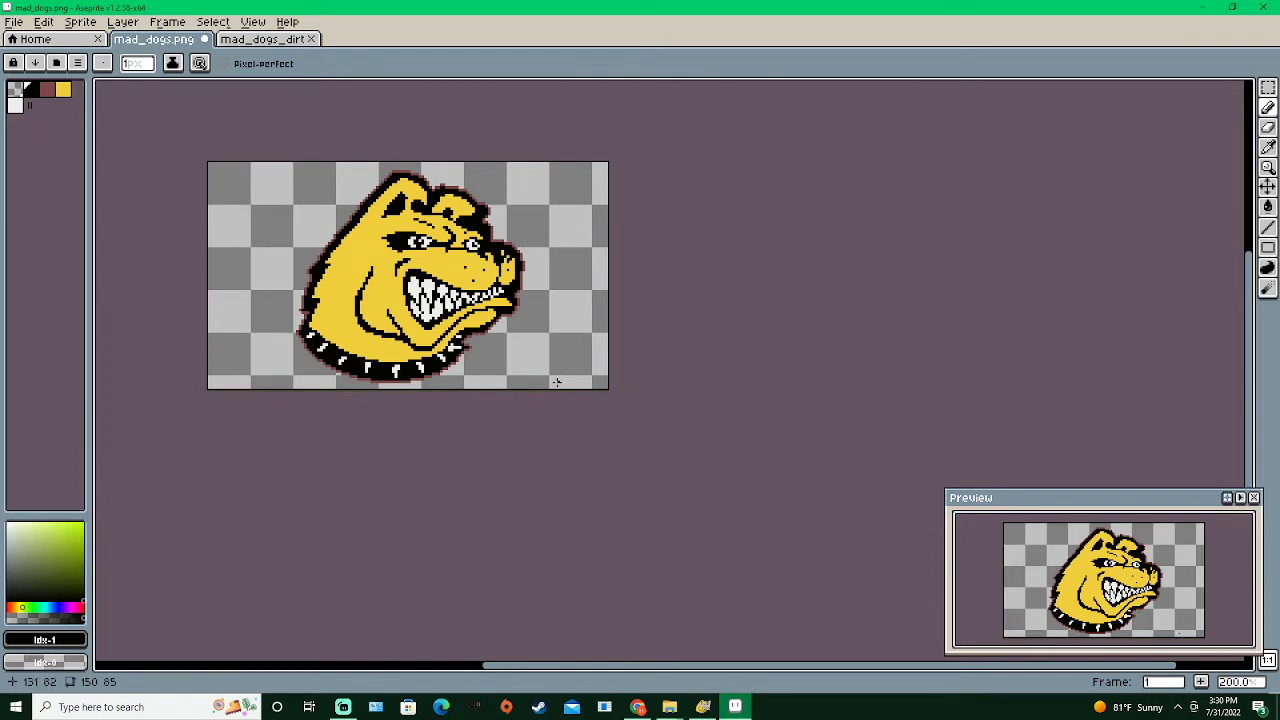
scroll(497, 282, up, 2)
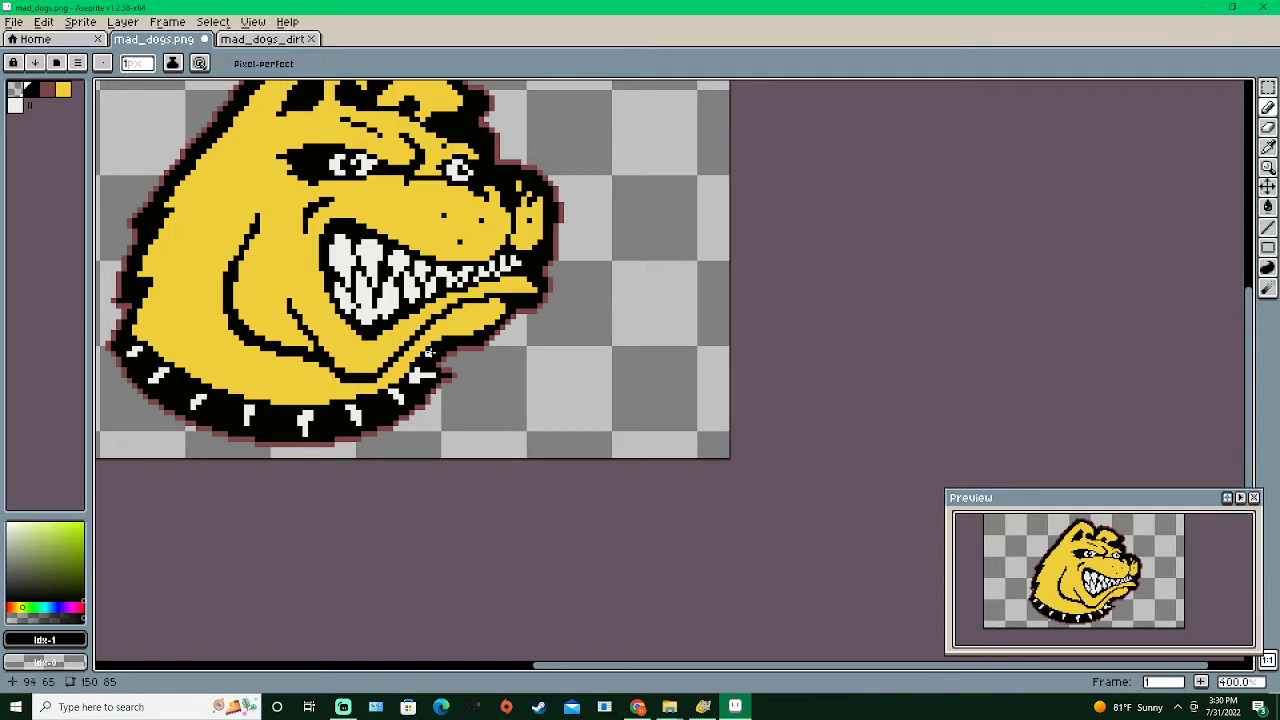
click(15, 106)
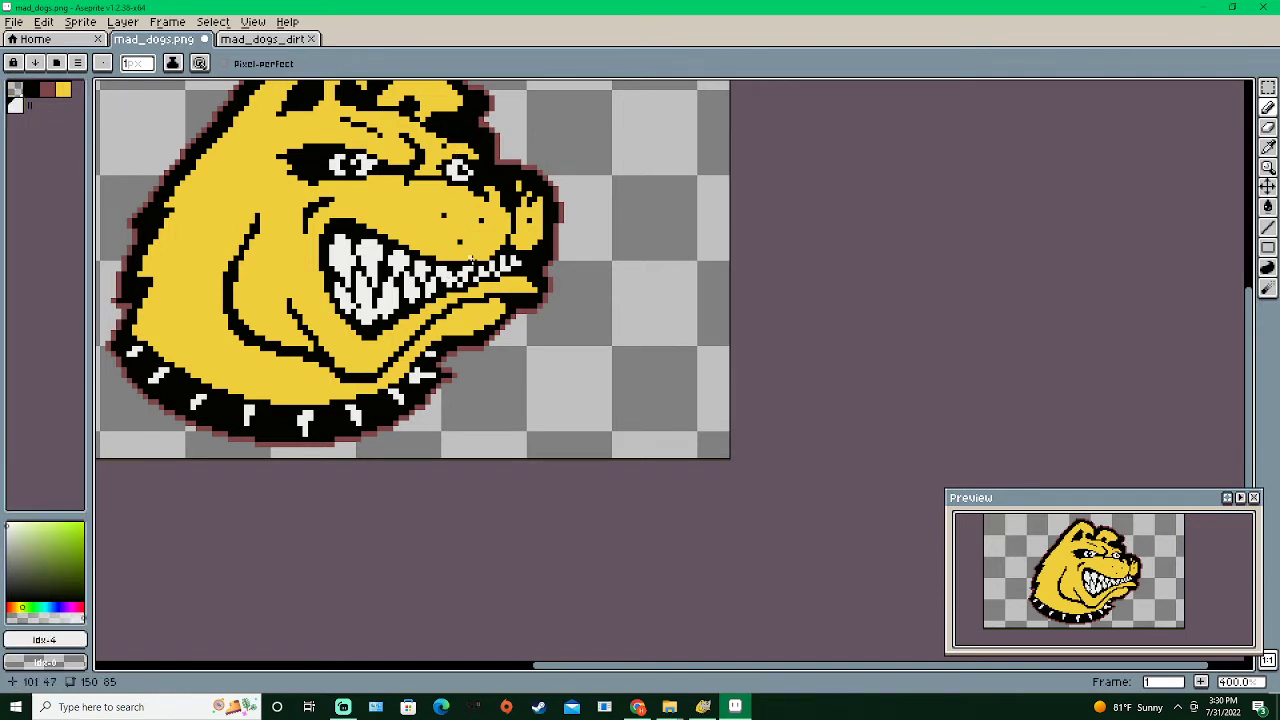
scroll(459, 333, down, 1)
scroll(461, 335, down, 1)
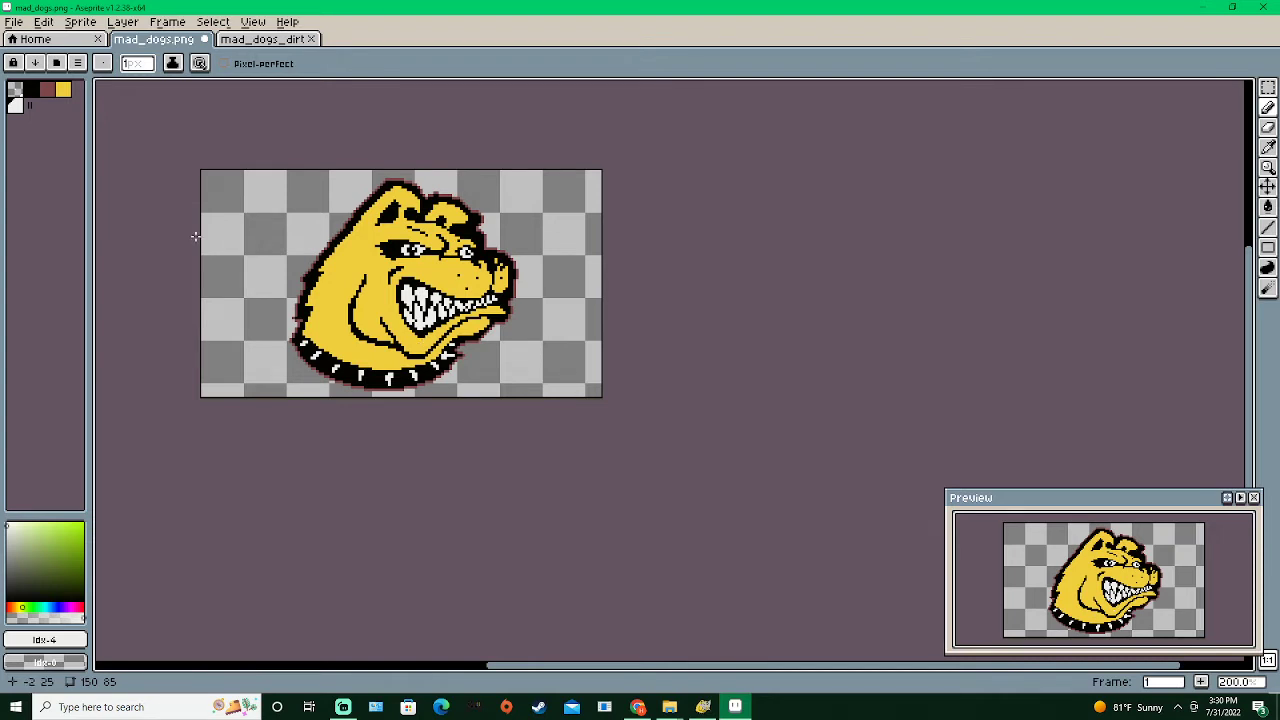
Clean up the junction of the jowl line and the lower cheek crease with yellow and black pixels
scroll(387, 338, up, 3)
click(63, 90)
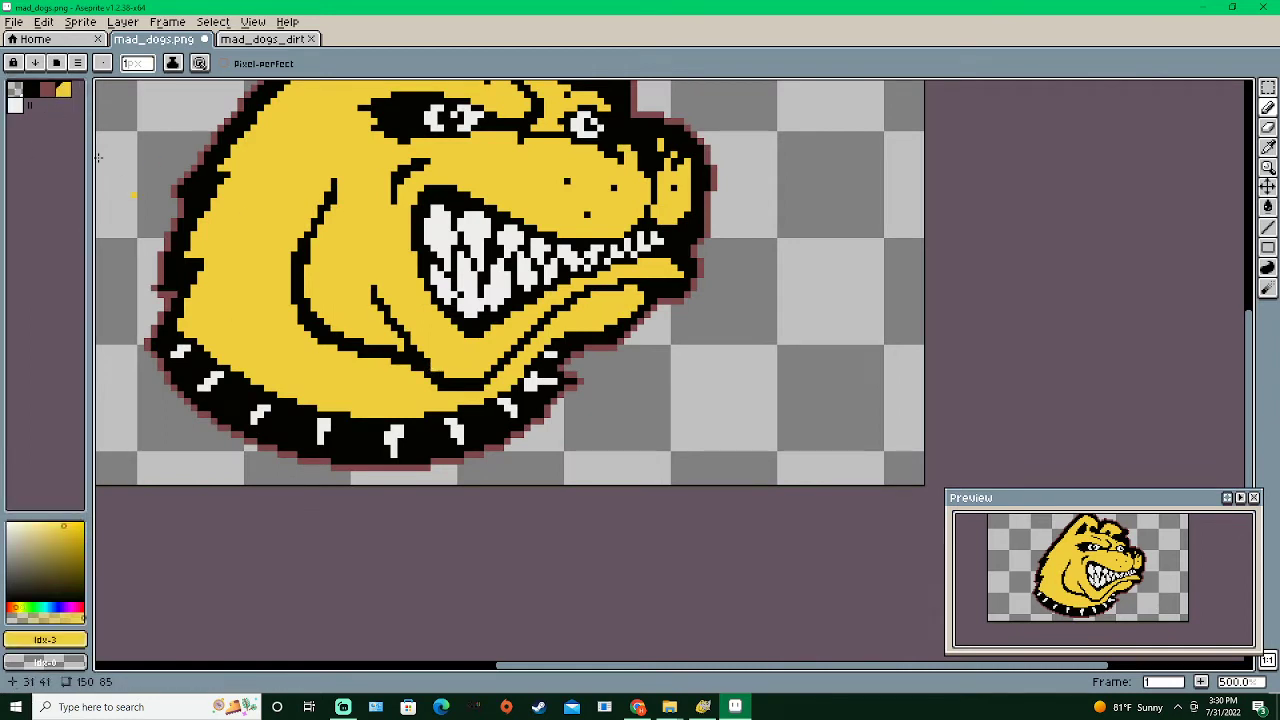
click(32, 90)
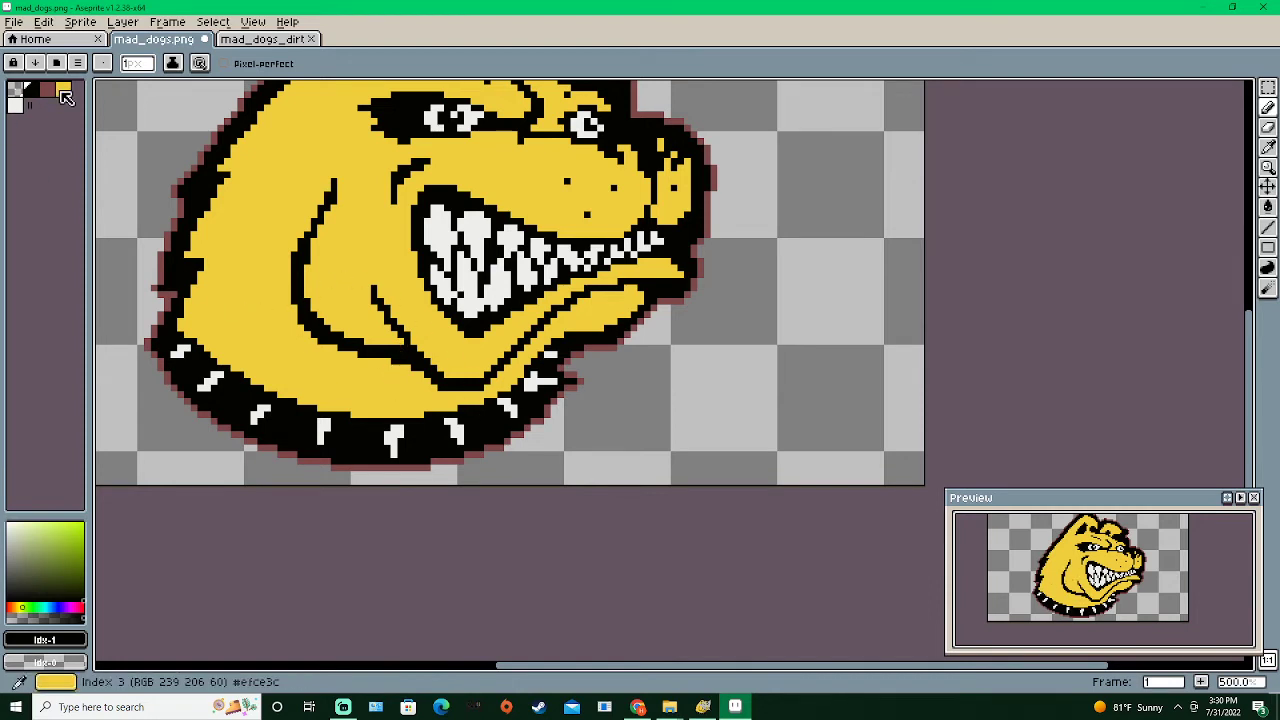
alt+click(359, 321)
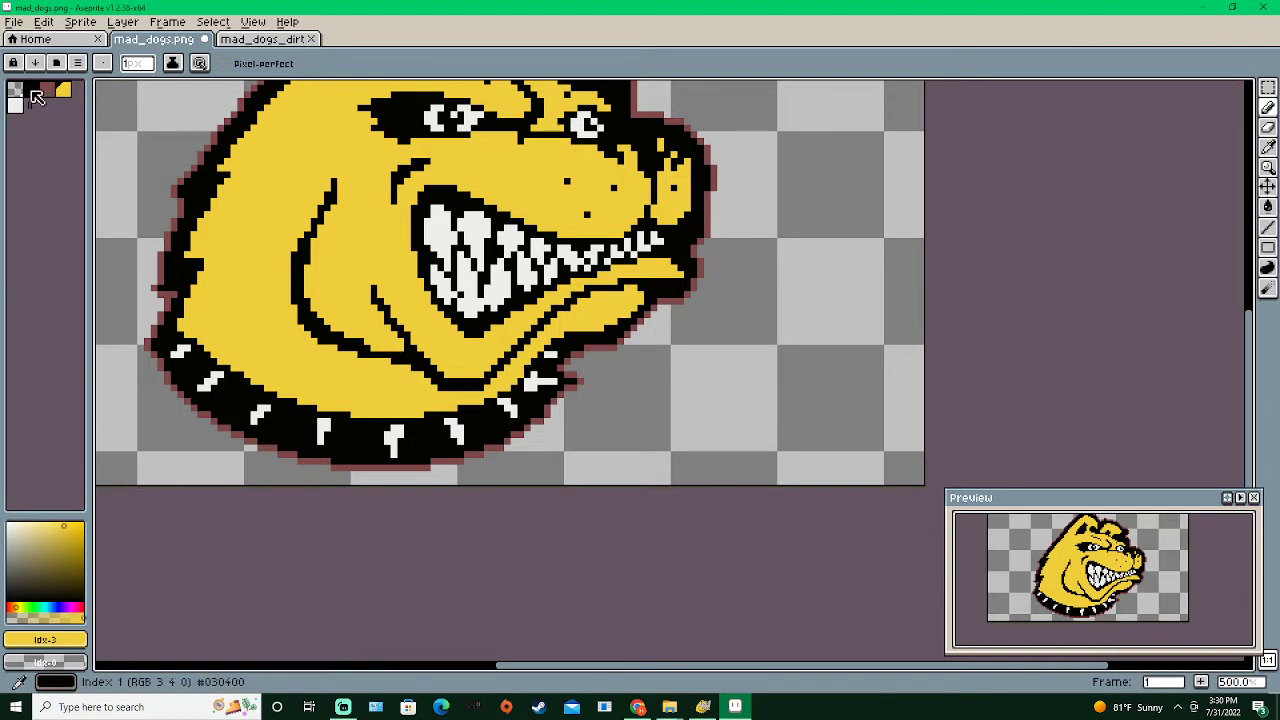
alt+click(440, 354)
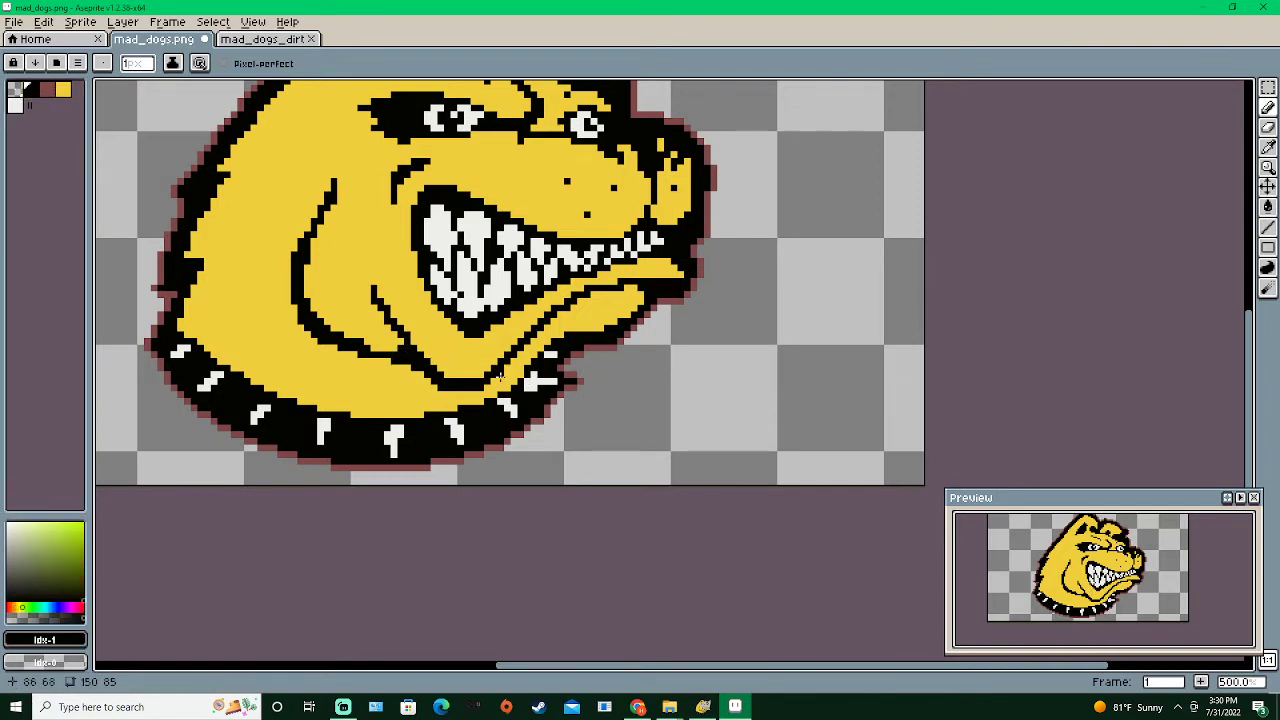
scroll(470, 390, down, 1)
scroll(449, 386, up, 2)
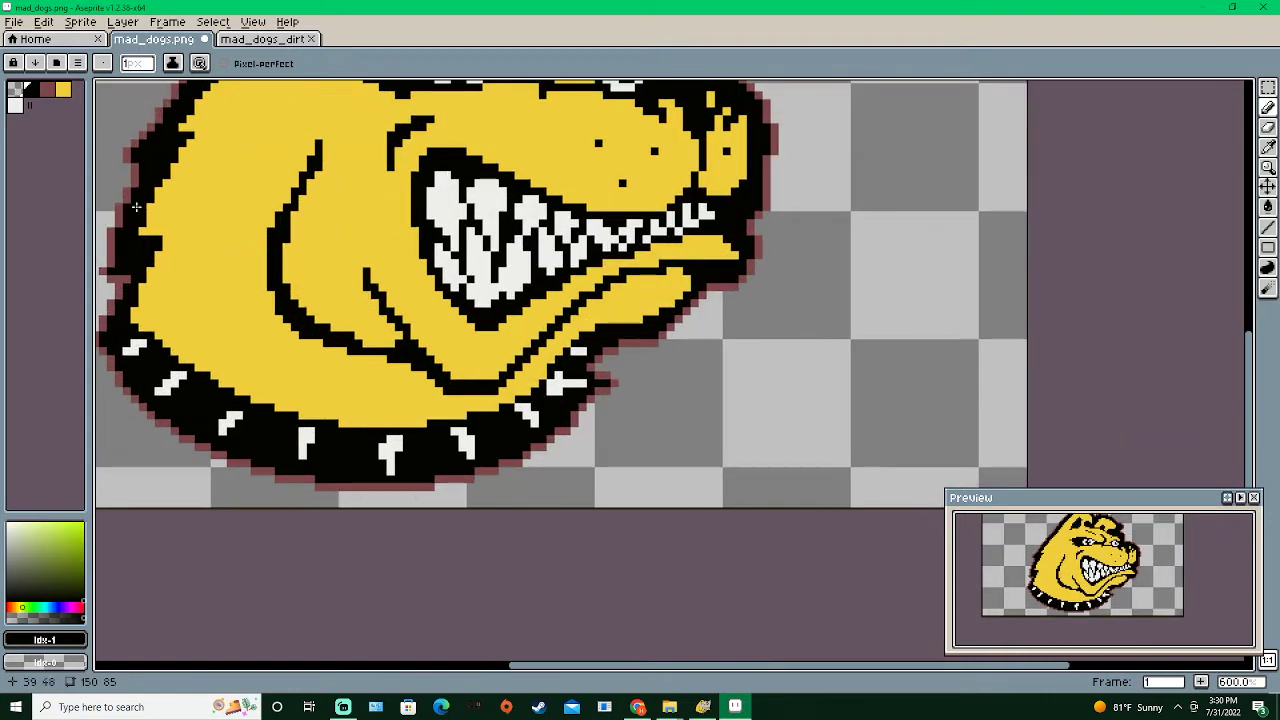
Touch up the junction of the jowl line and cheek crease with yellow, and thicken the bottom of the chin crease with black pixels
alt+click(389, 342)
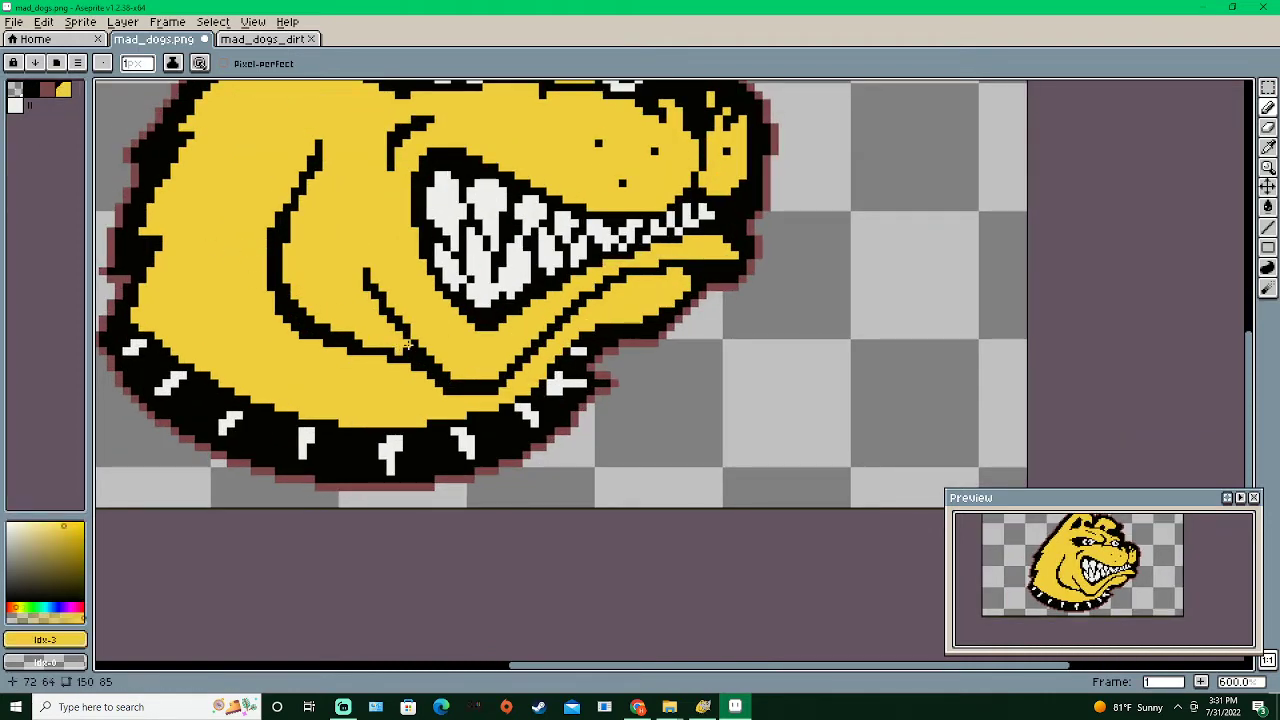
scroll(578, 345, down, 1)
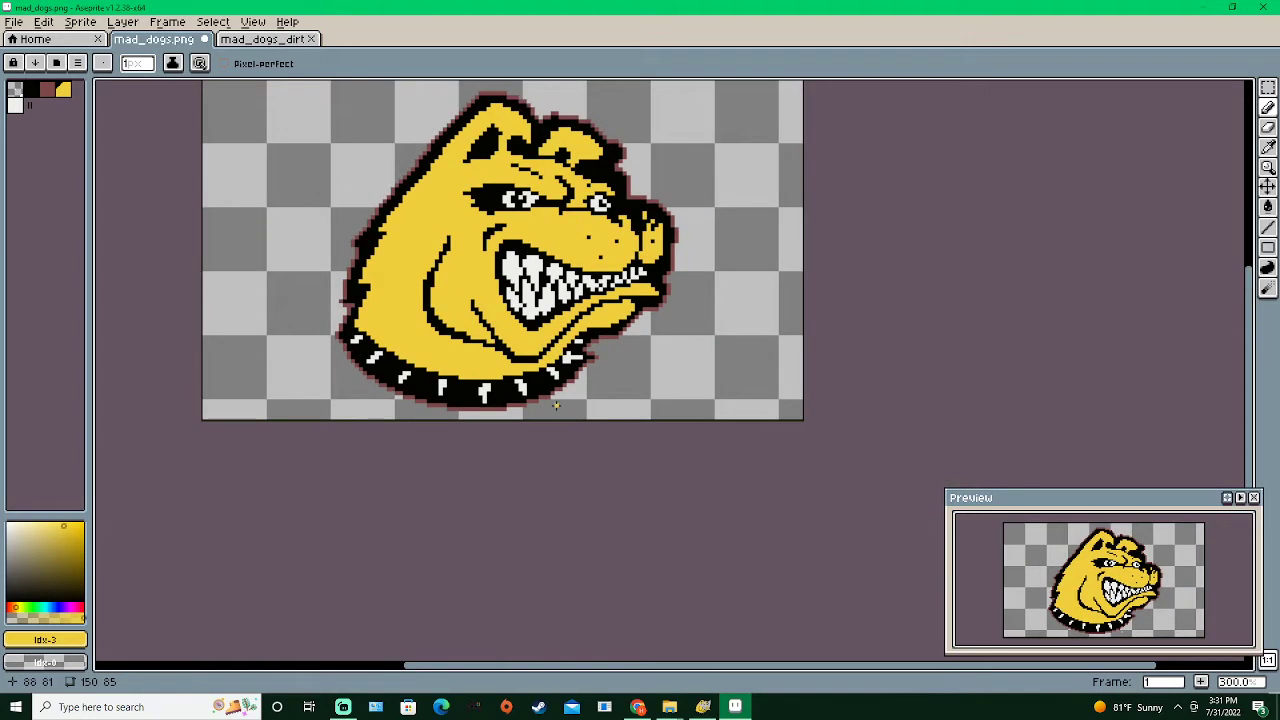
scroll(543, 400, up, 2)
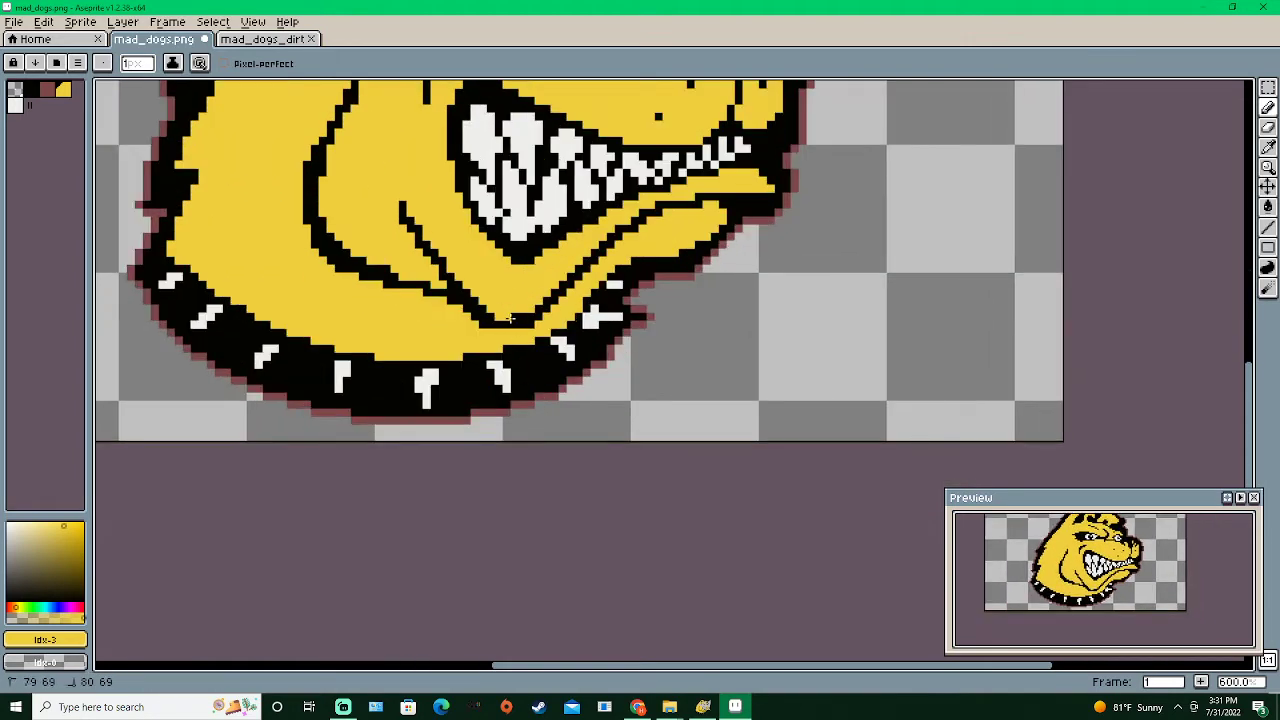
scroll(465, 313, down, 1)
scroll(465, 313, down, 1)
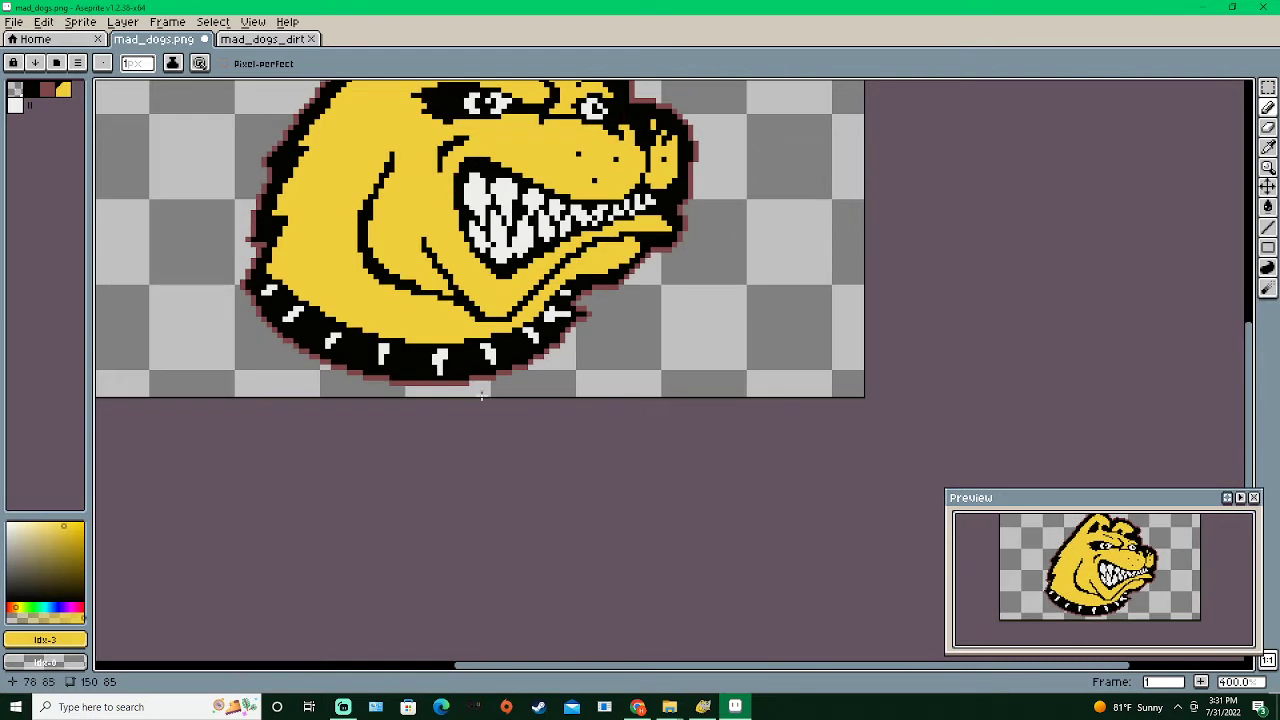
scroll(481, 387, up, 3)
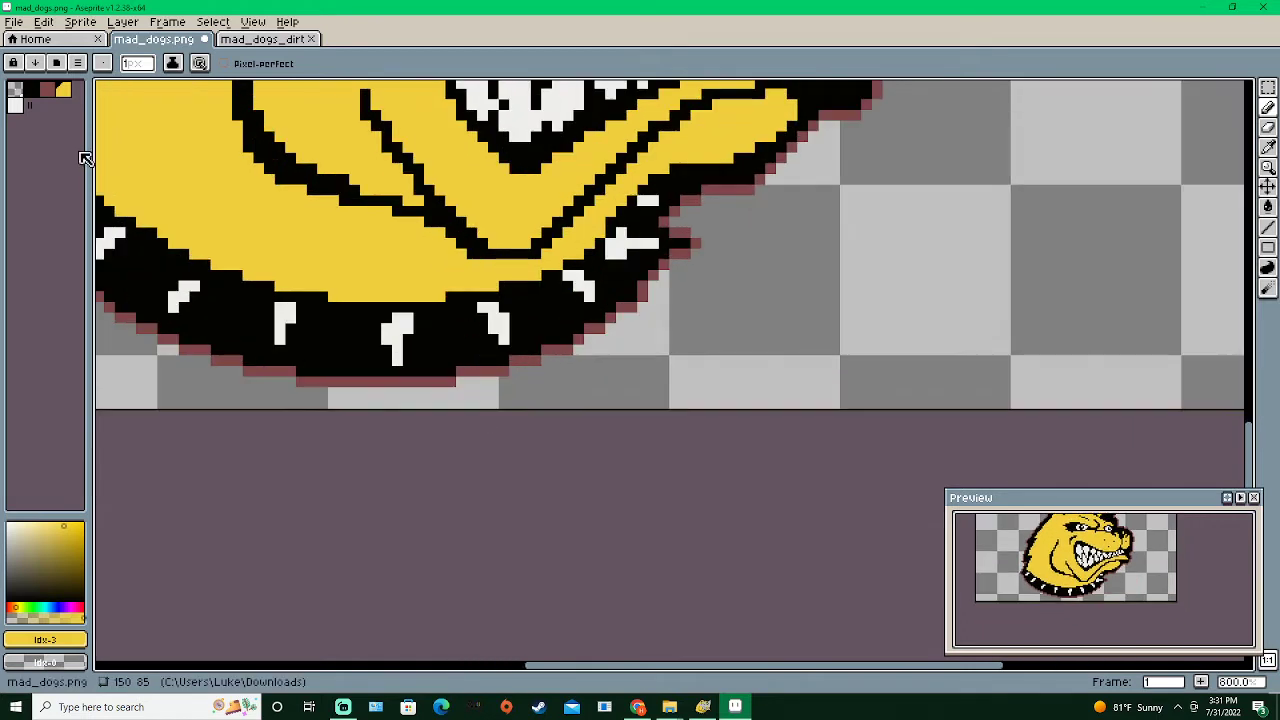
click(31, 90)
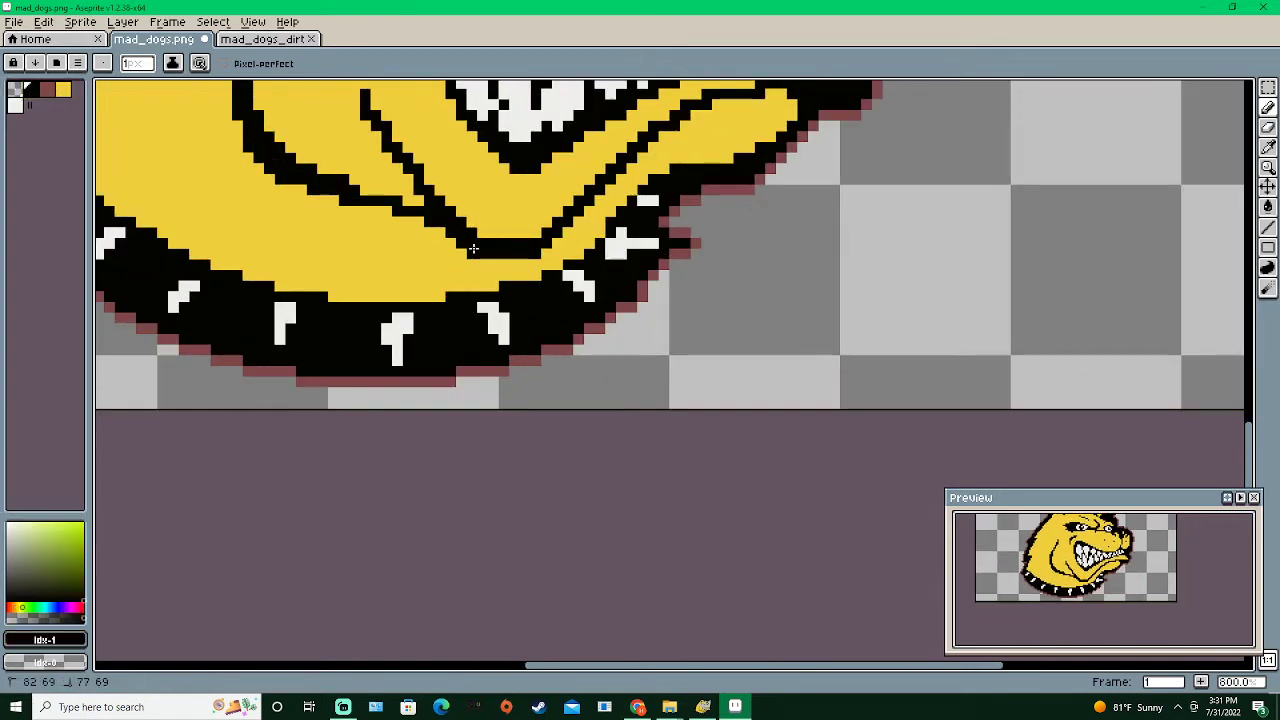
scroll(498, 288, down, 2)
scroll(500, 356, down, 3)
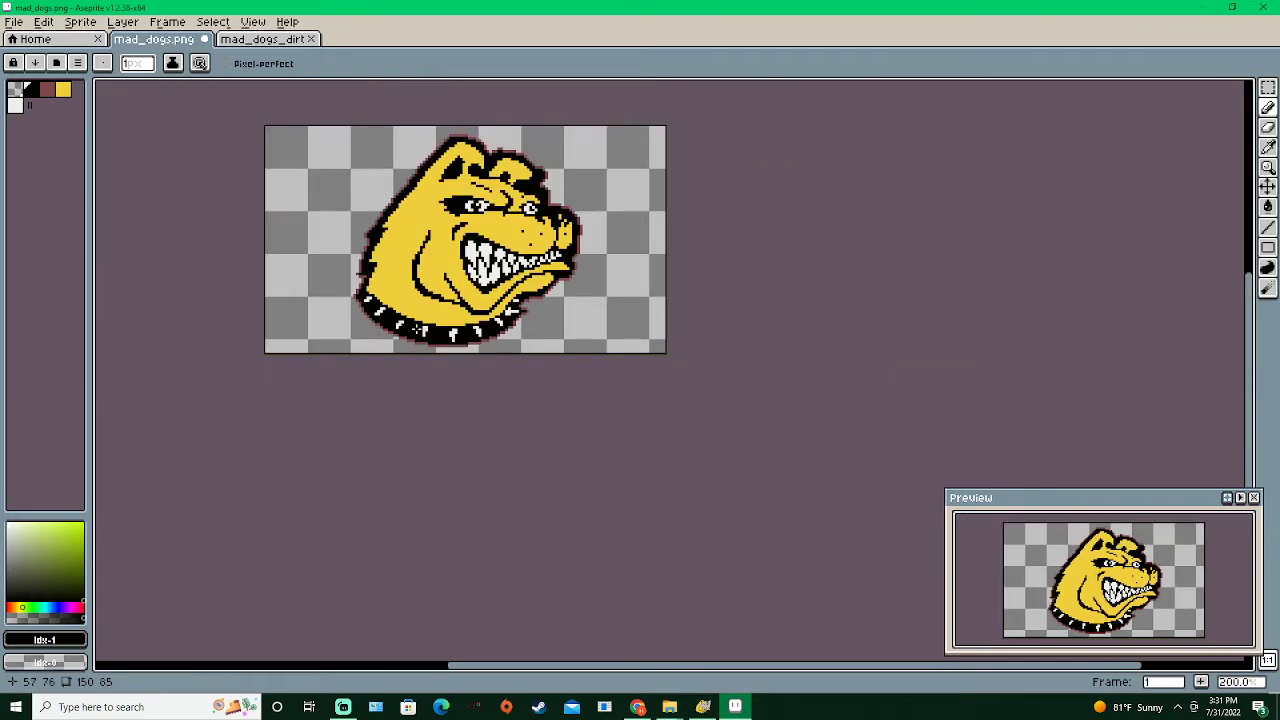
Compare the retouched dog head with the original logo in GIMP, then return to Aseprite
scroll(414, 329, up, 1)
drag(423, 320, 376, 340)
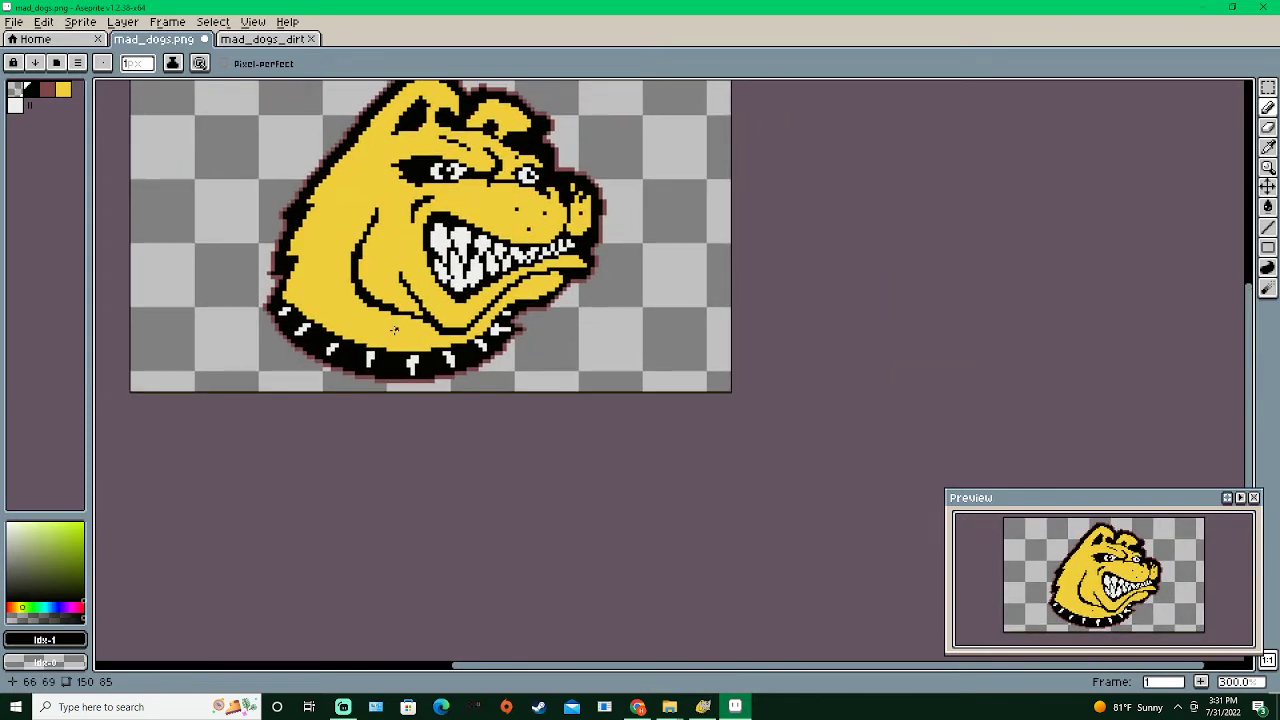
click(705, 707)
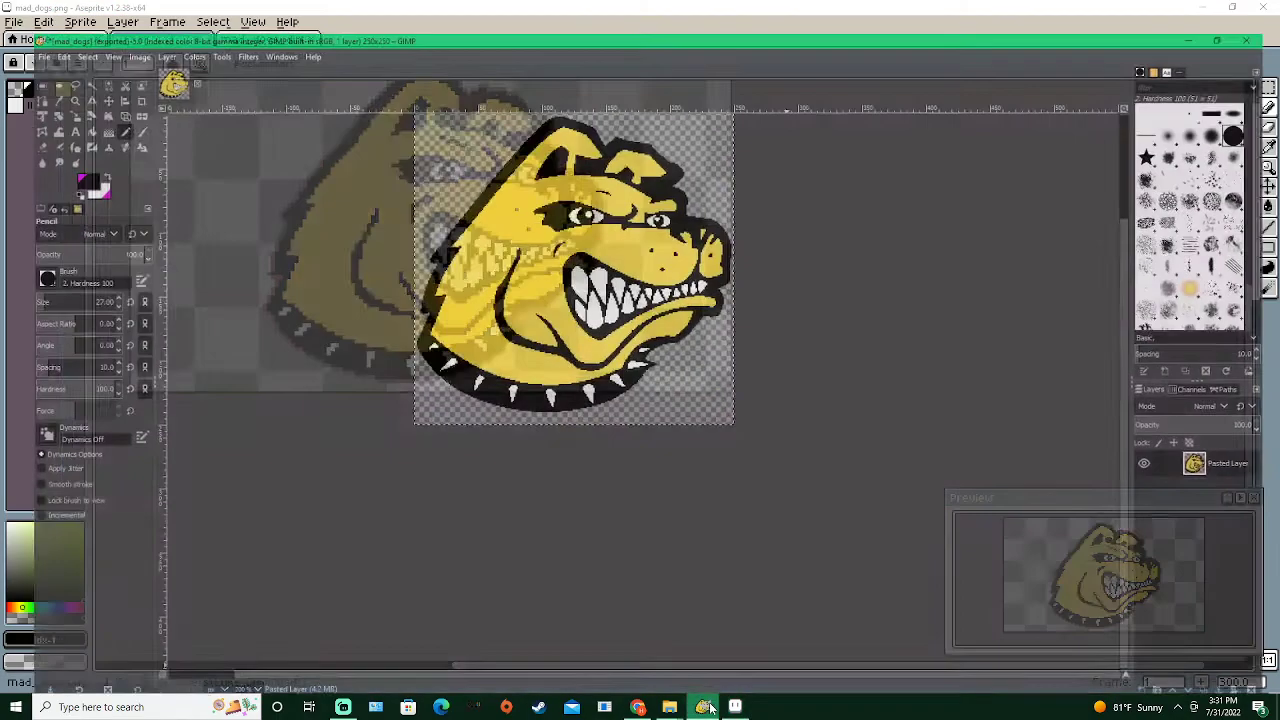
click(709, 707)
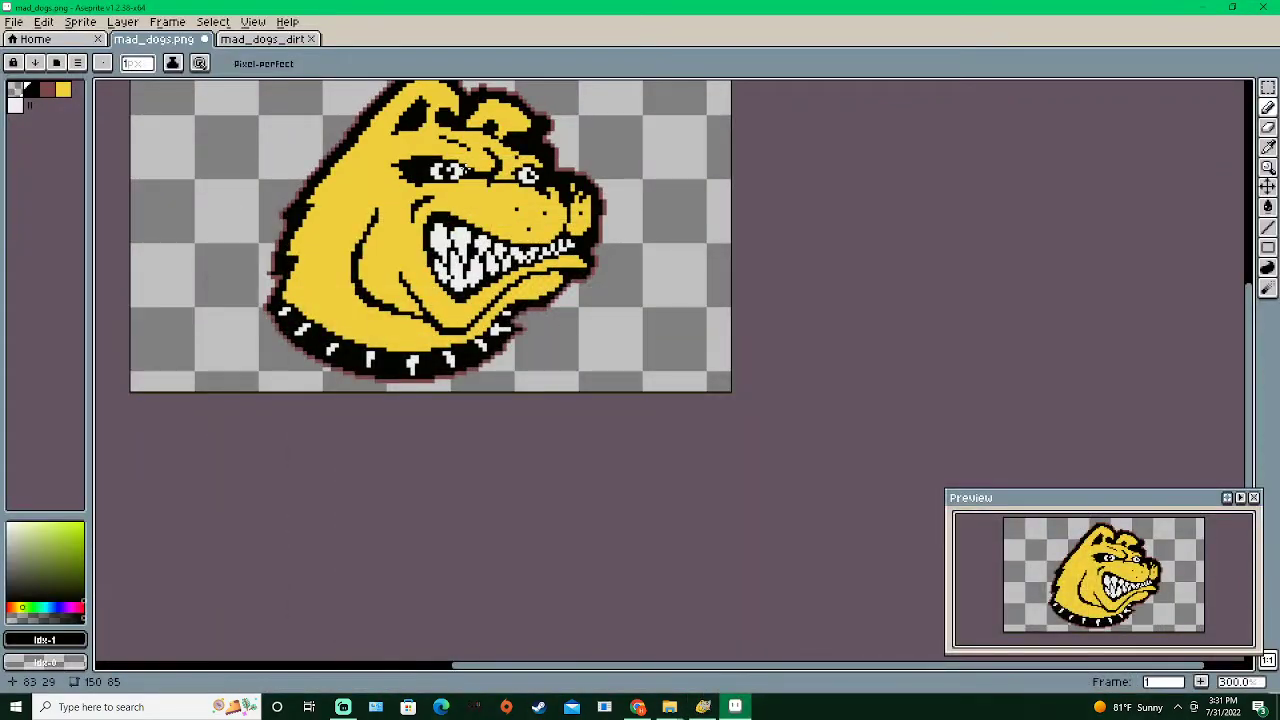
scroll(710, 200, down, 3)
scroll(596, 243, up, 3)
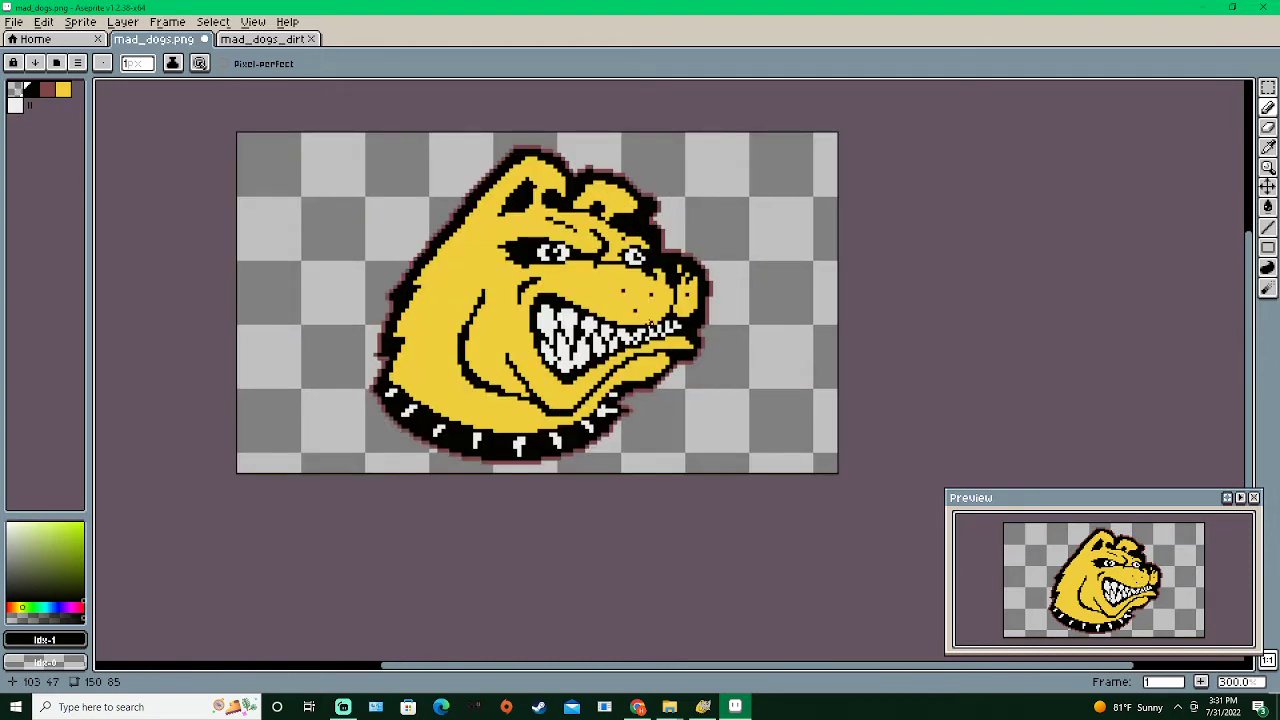
click(706, 708)
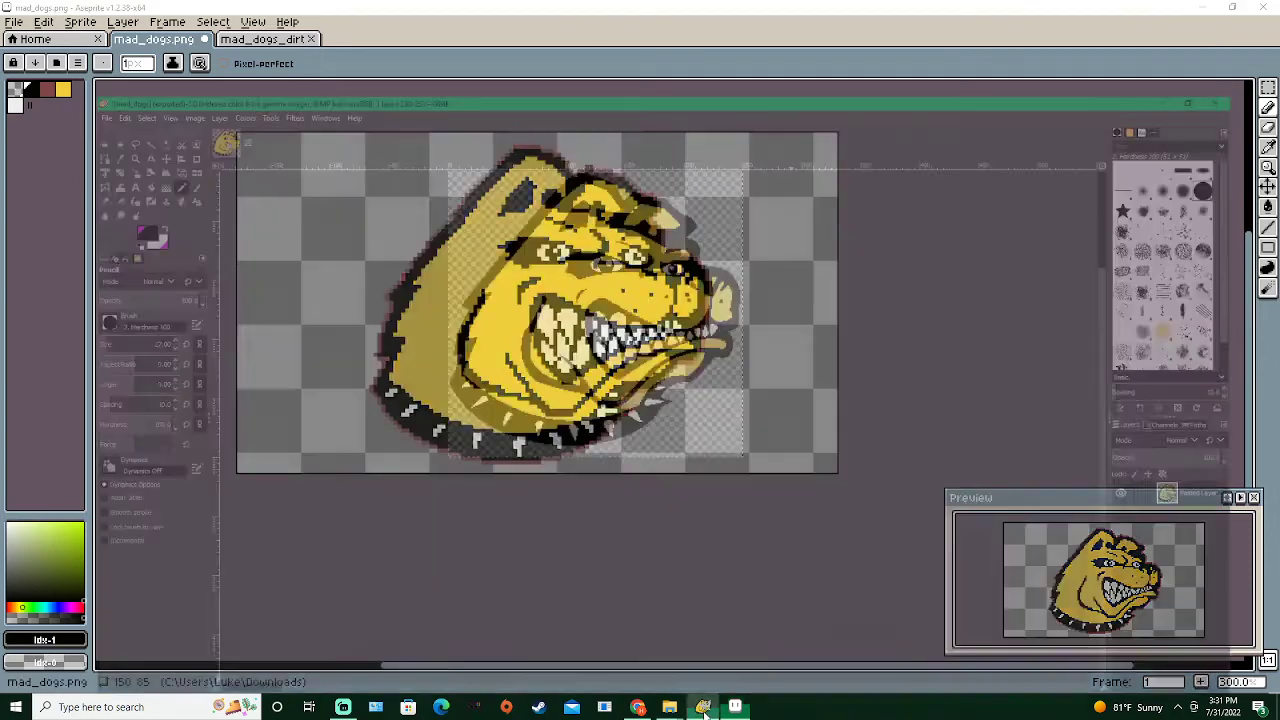
click(706, 708)
scroll(684, 296, up, 2)
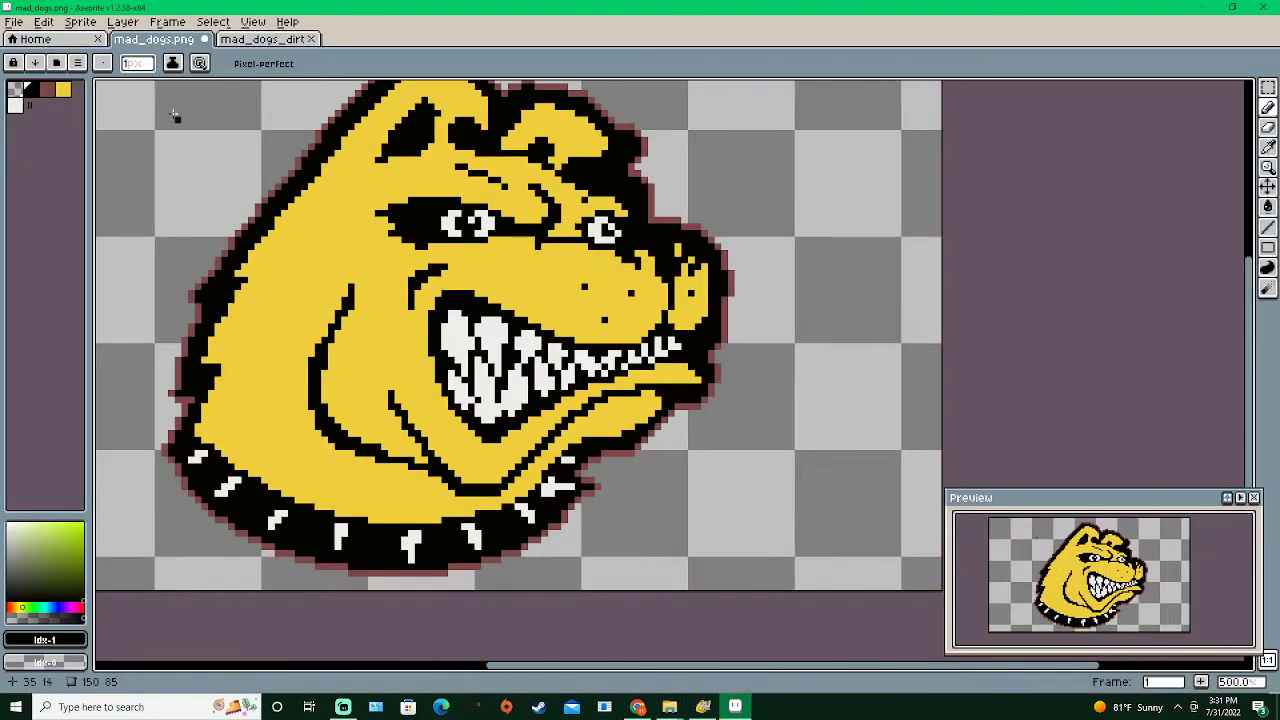
Retouch the highlight at the upper edge of the nose with yellow and black pixels
alt+click(705, 298)
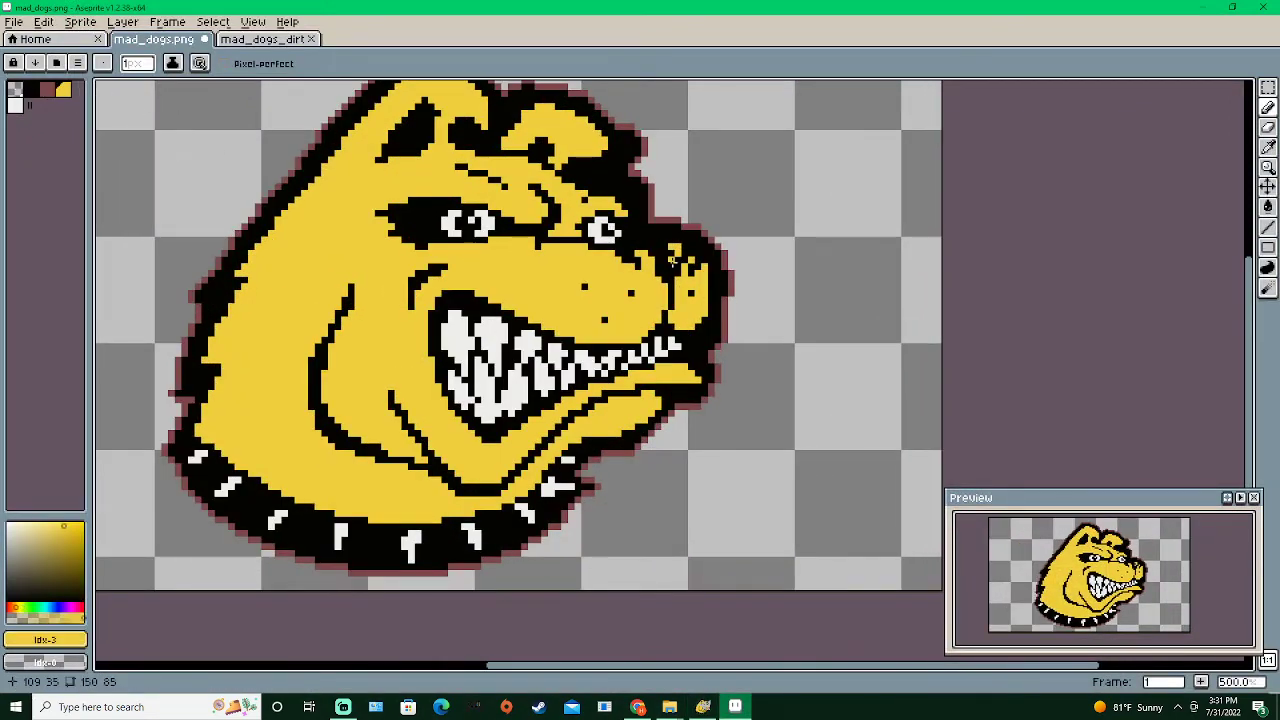
drag(671, 256, 671, 265)
click(33, 90)
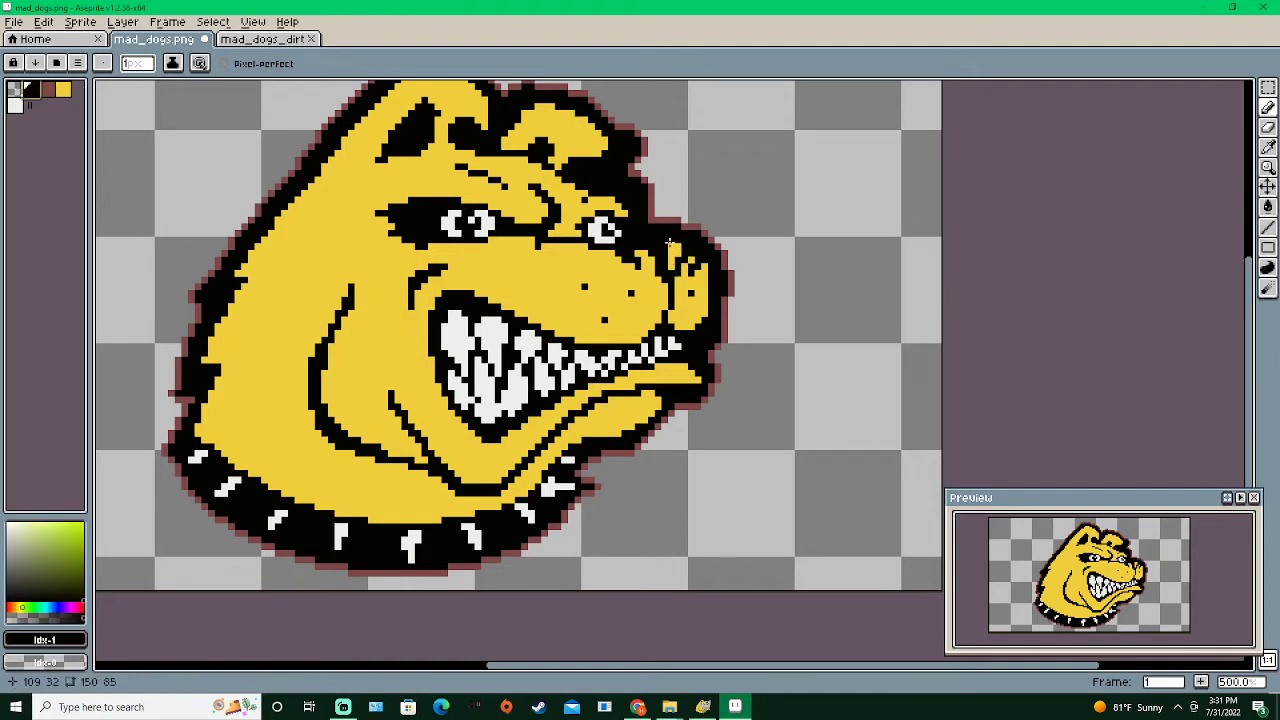
scroll(710, 283, down, 1)
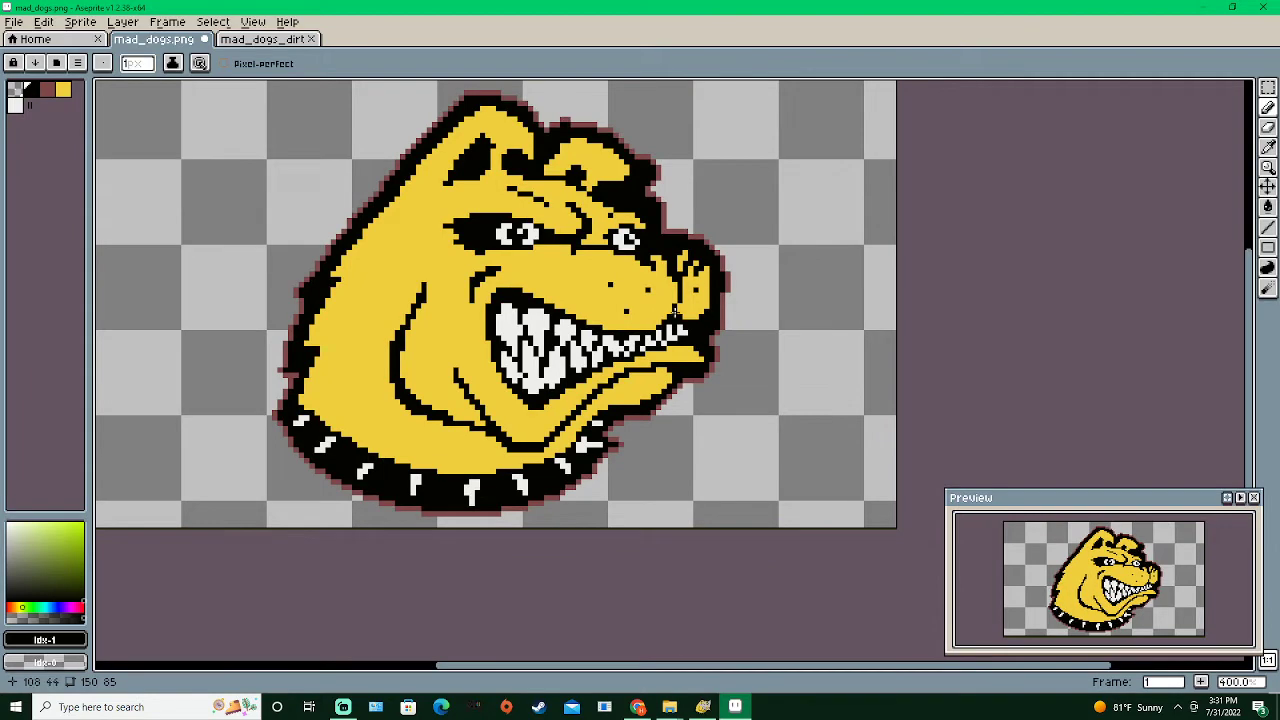
Enlarge the three whisker dots on the muzzle with black pixels and choose yellow for trimming them
scroll(676, 314, up, 3)
scroll(668, 330, down, 2)
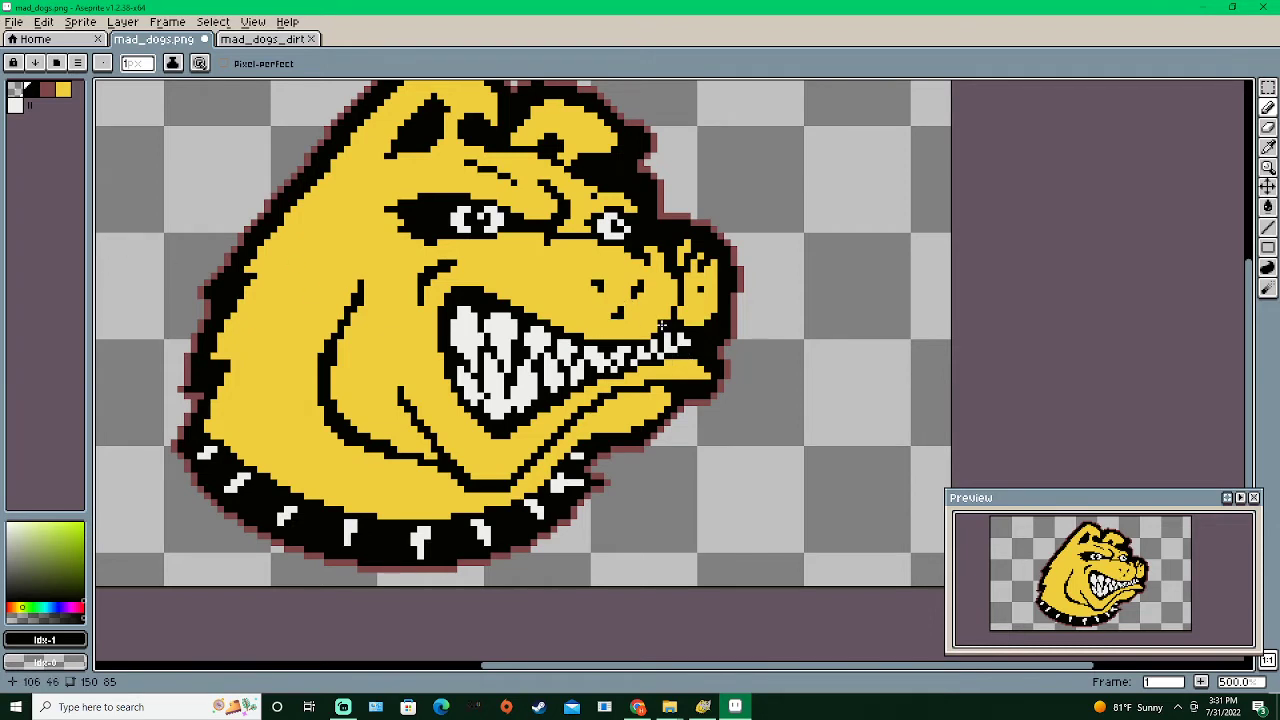
click(15, 105)
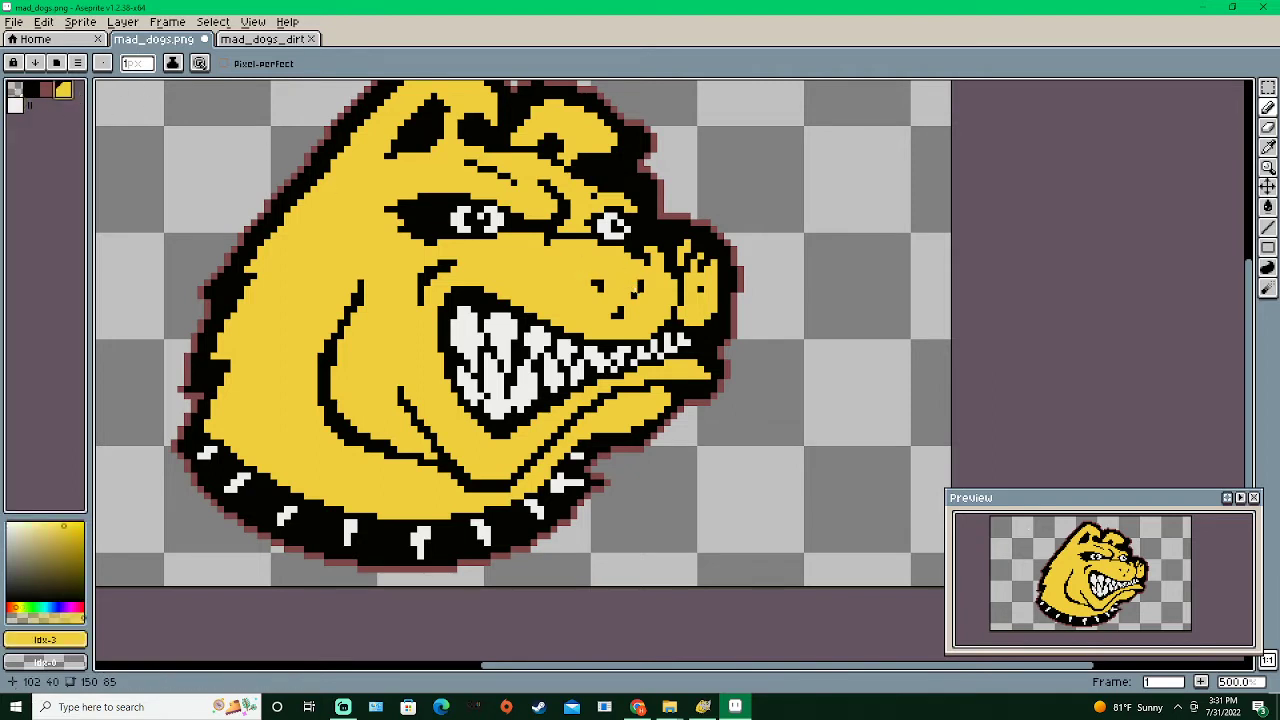
Darken the small spot on the dog's nose with black pencil pixels
alt+click(633, 291)
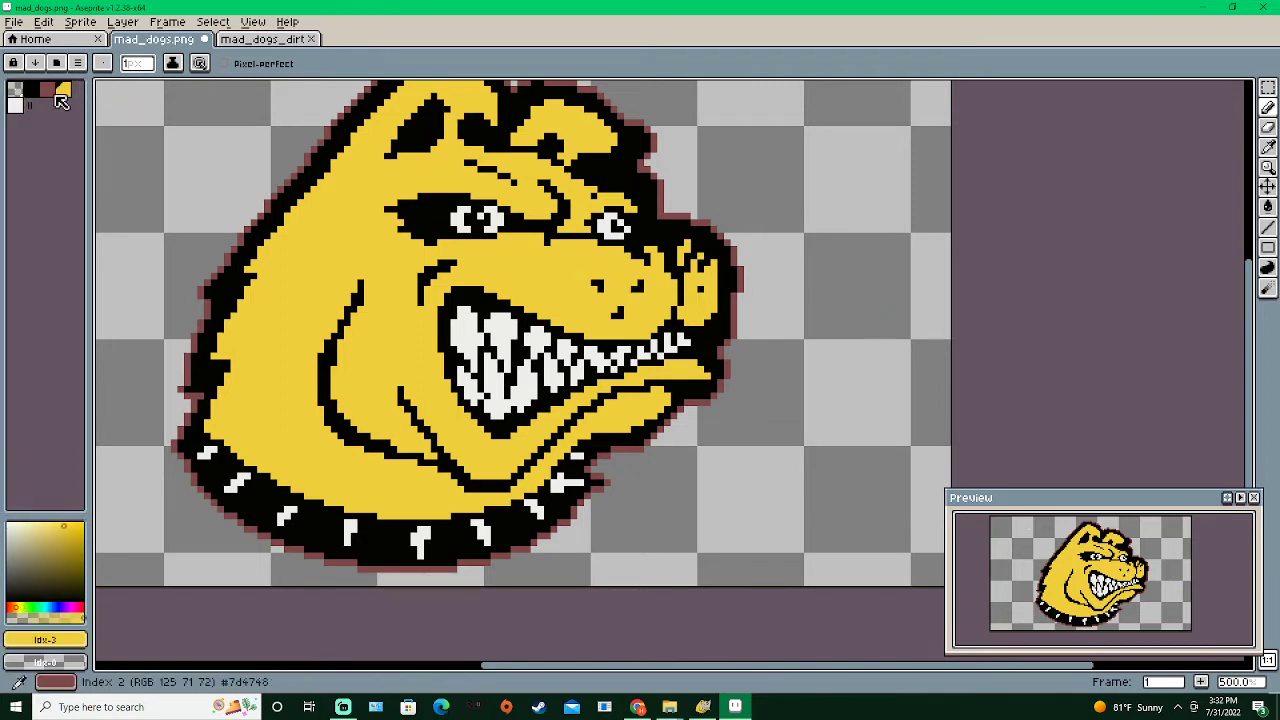
click(38, 93)
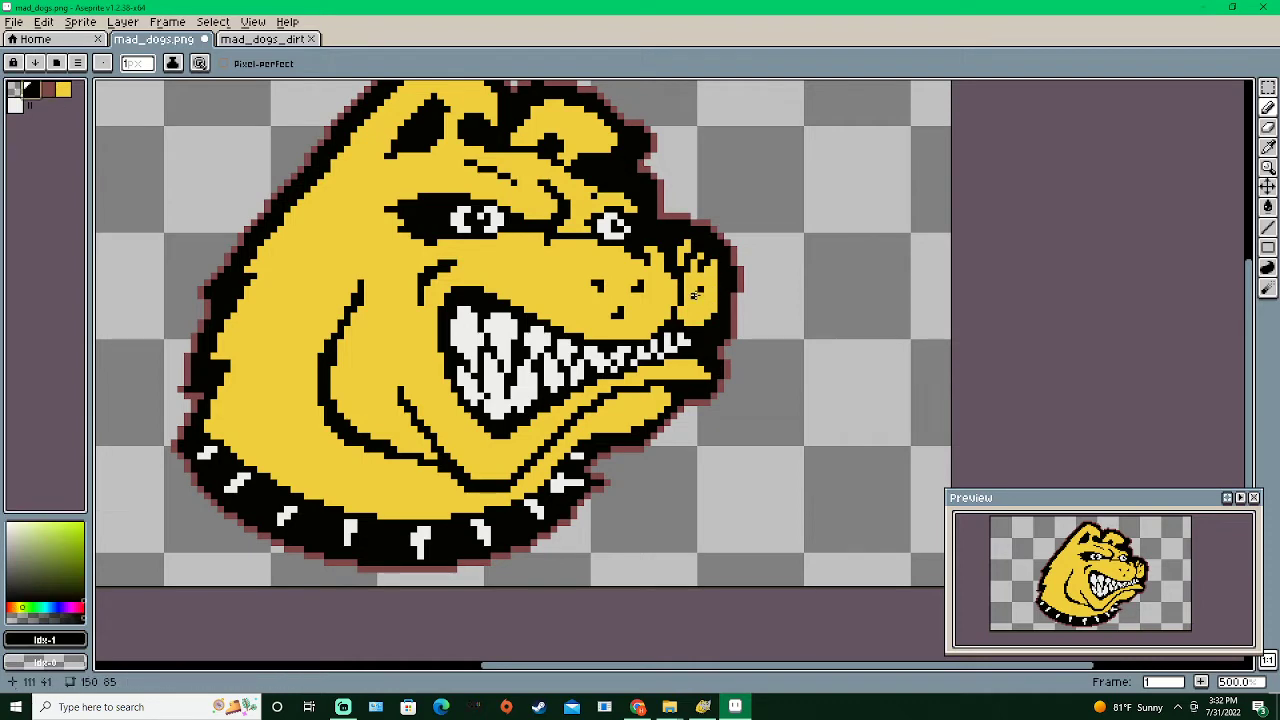
scroll(743, 191, down, 4)
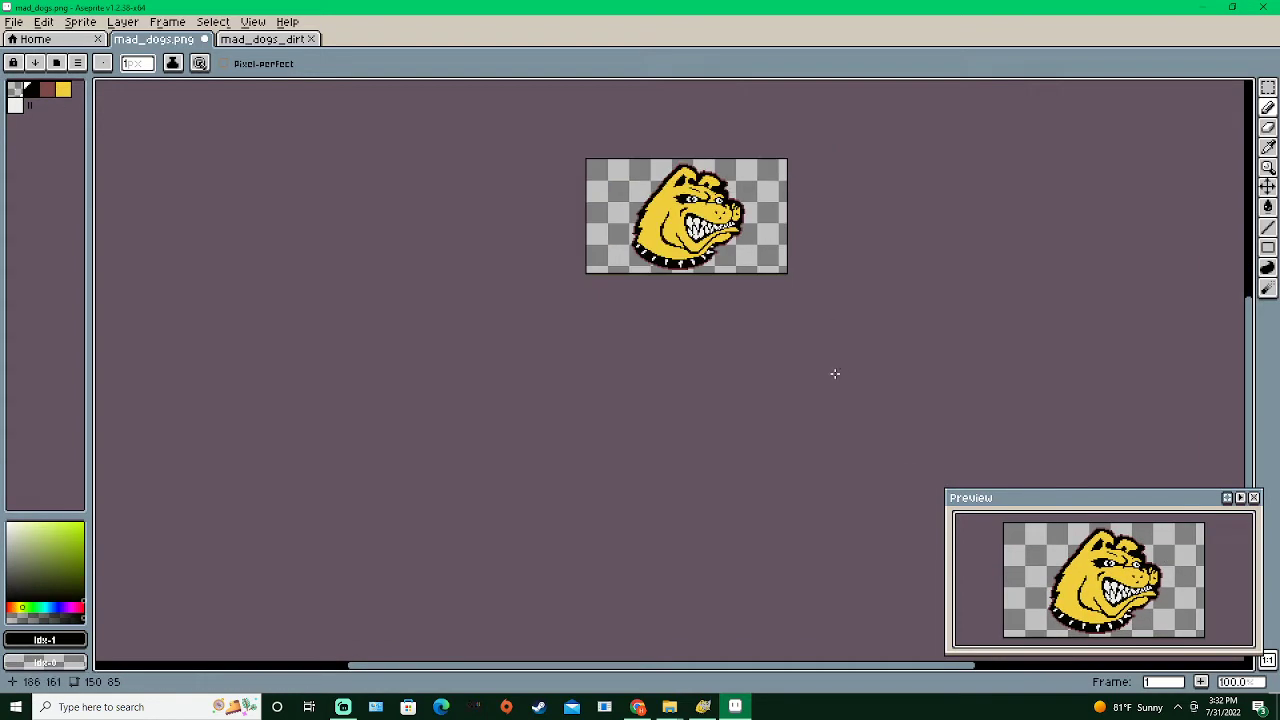
scroll(786, 222, up, 2)
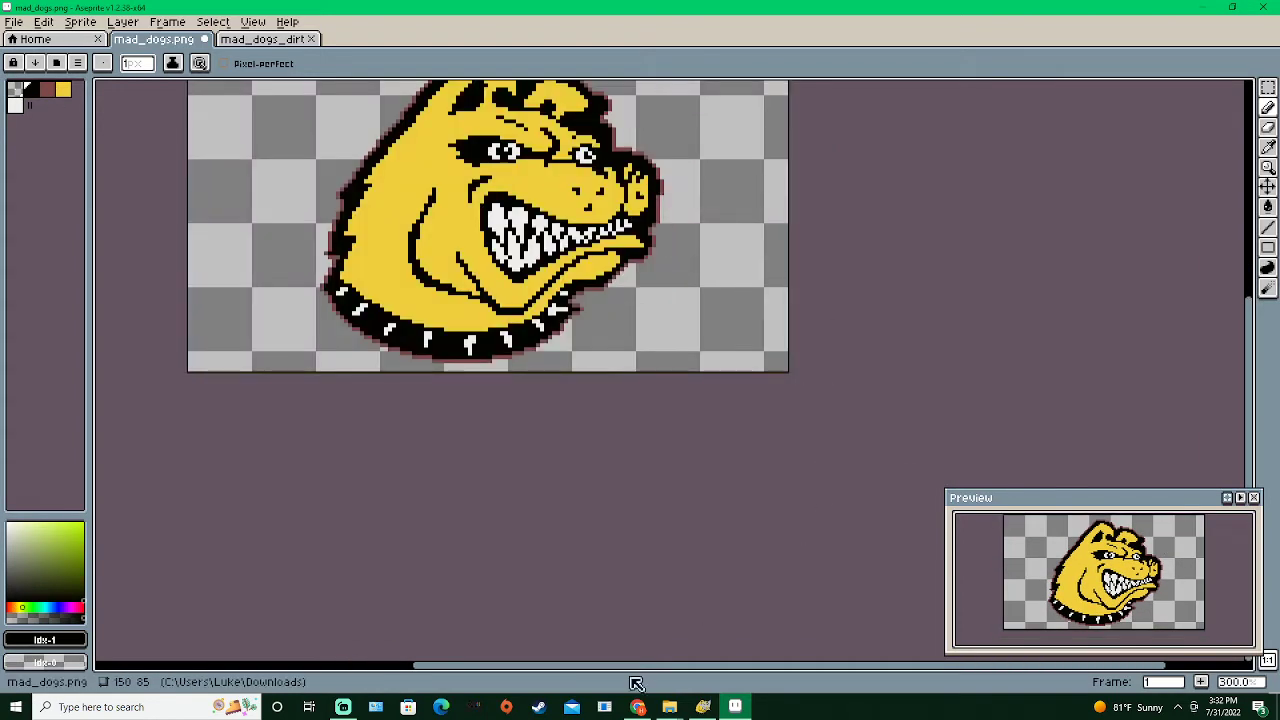
Switch to GIMP to view the original dog logo, and return to the pixel version in Aseprite
click(703, 707)
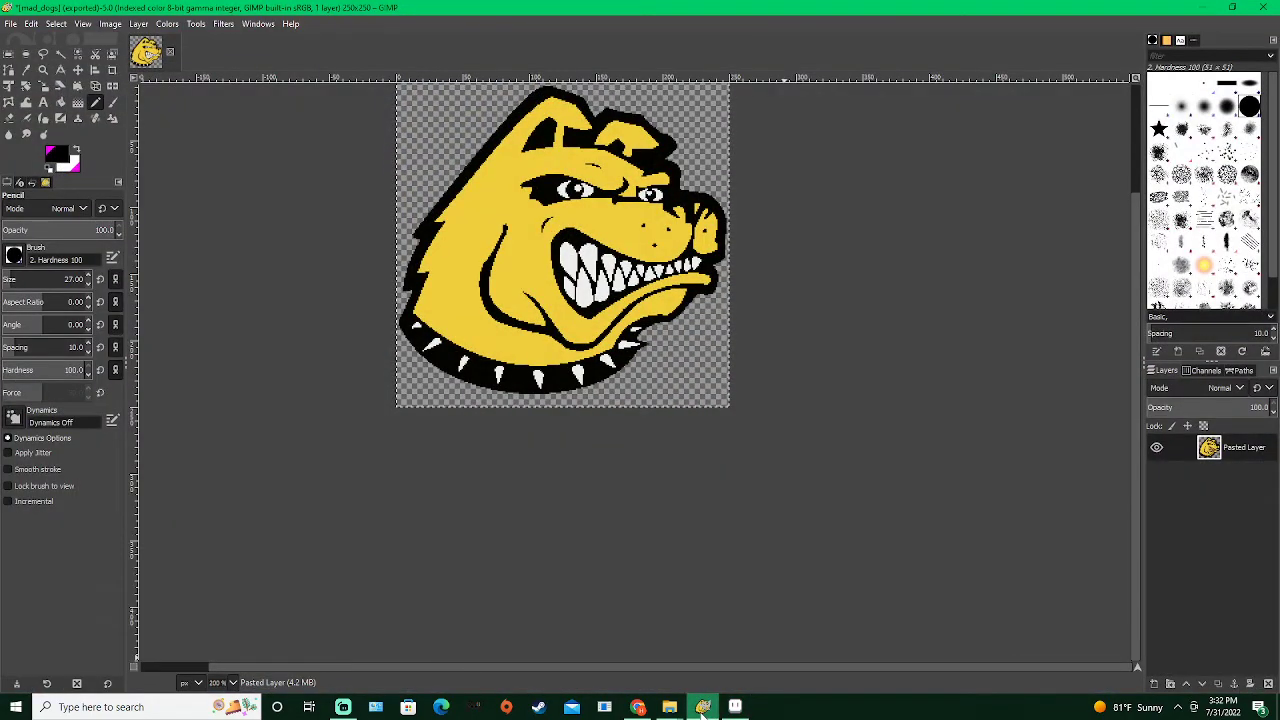
click(706, 712)
scroll(524, 171, down, 1)
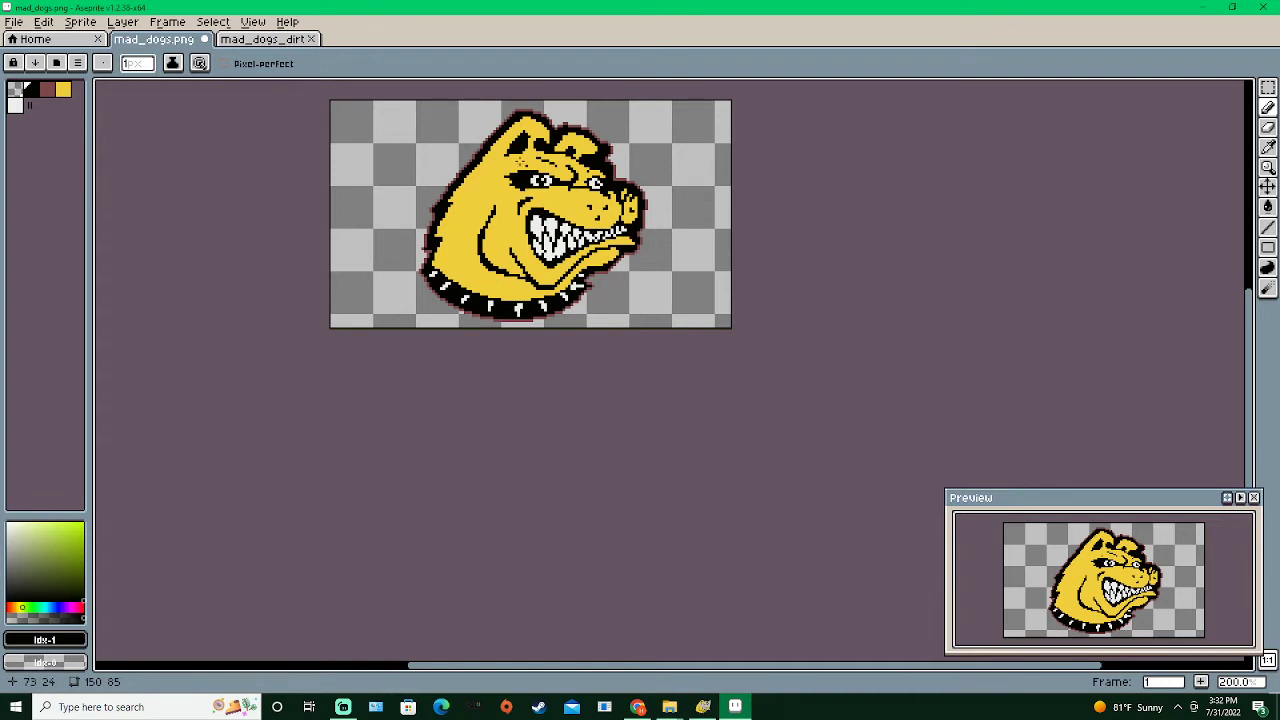
drag(447, 245, 366, 322)
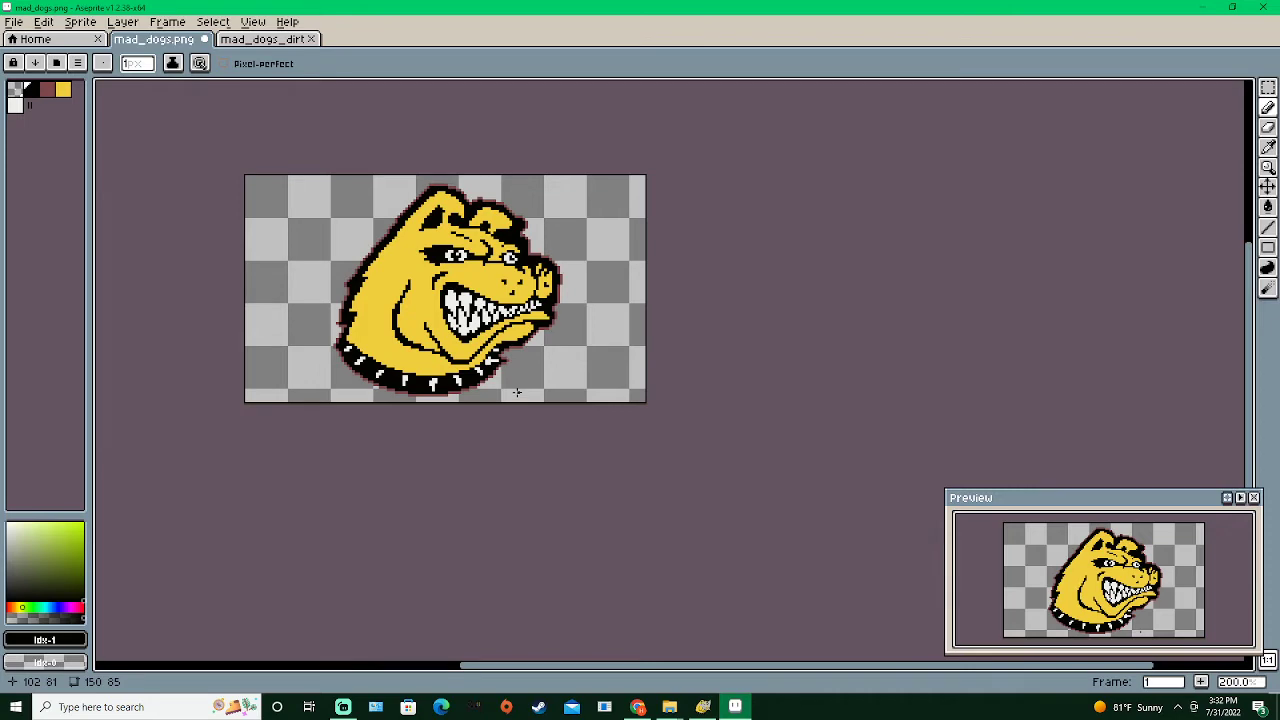
Touch up the reddish-brown outline along the top of the dog's far ear using palette colour index 2
scroll(429, 211, up, 4)
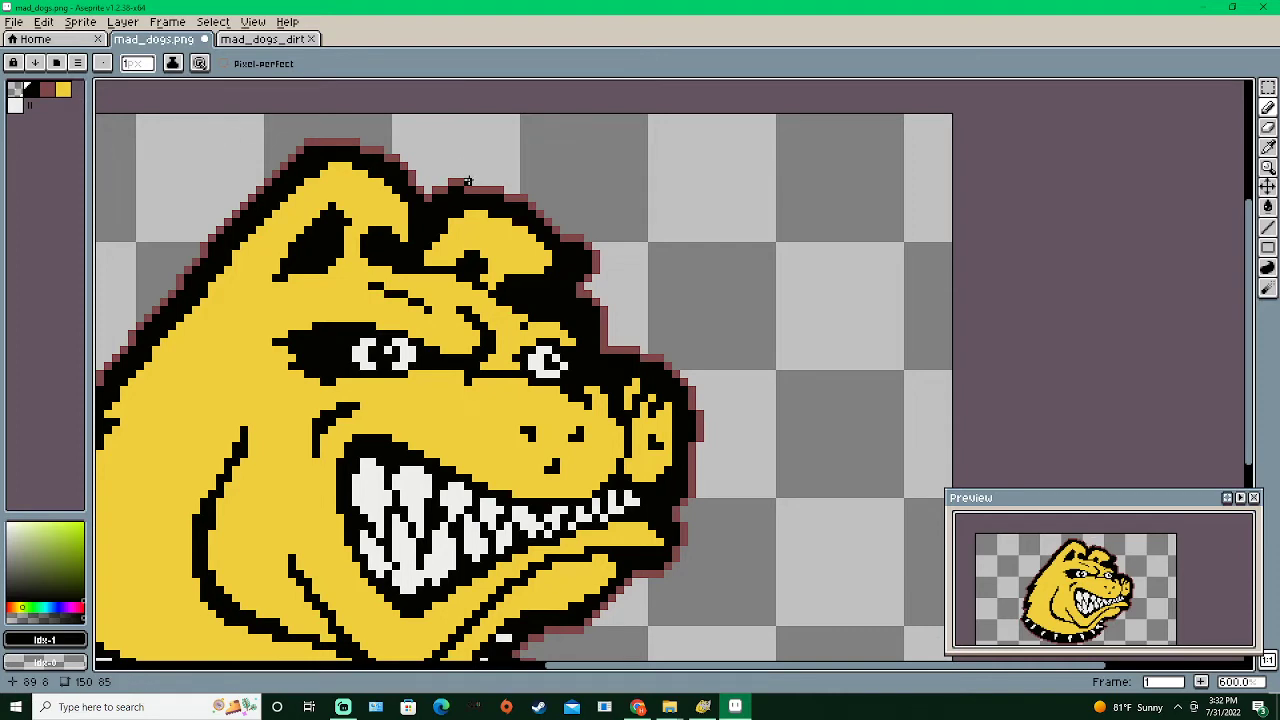
click(52, 93)
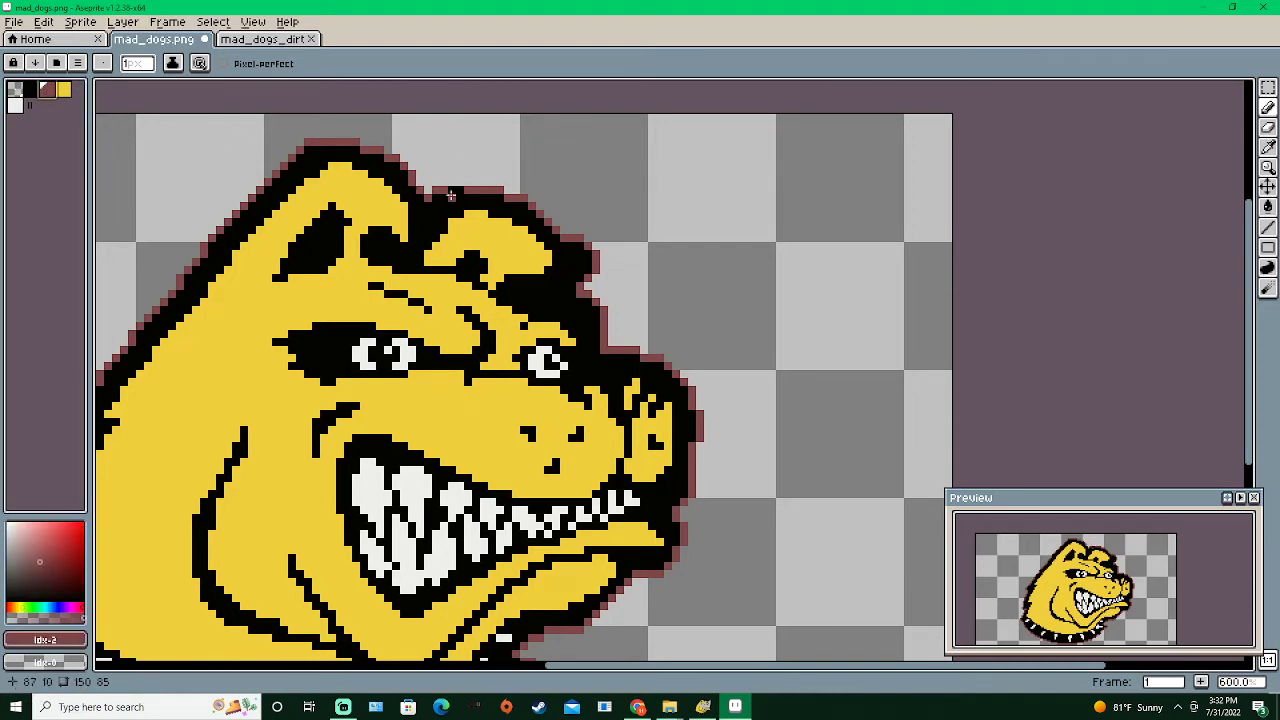
scroll(570, 184, down, 1)
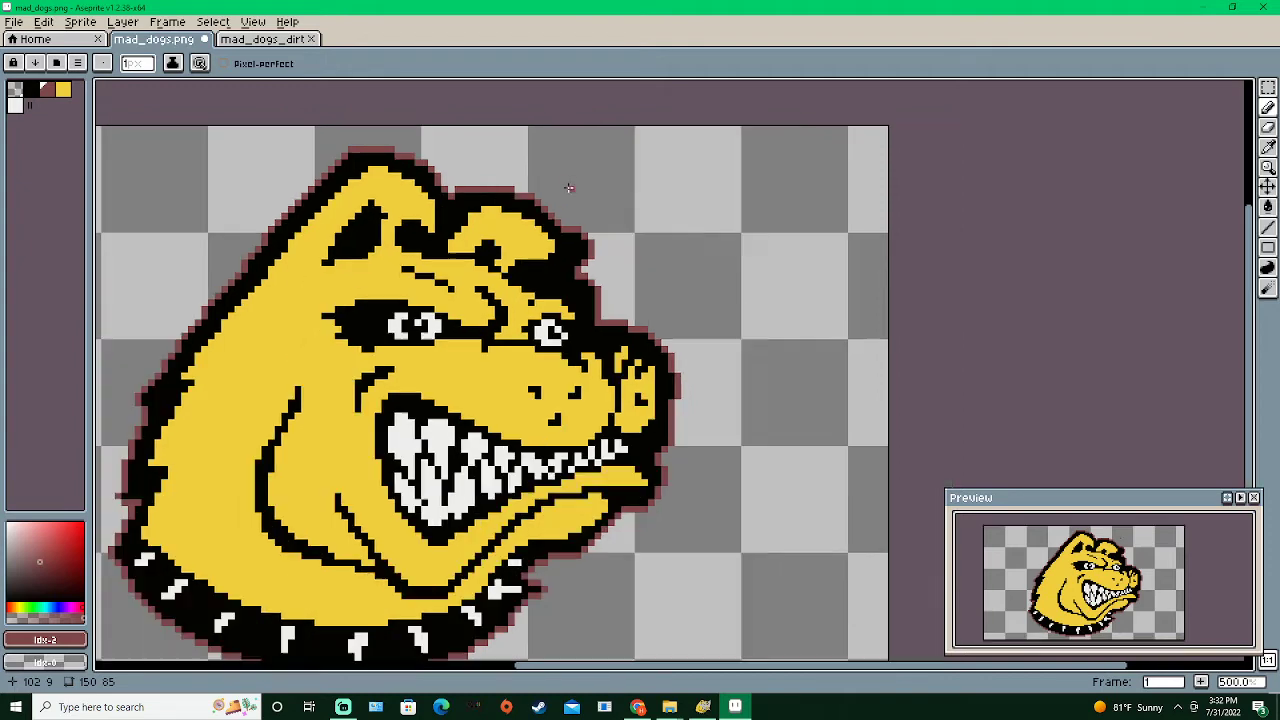
scroll(525, 317, down, 2)
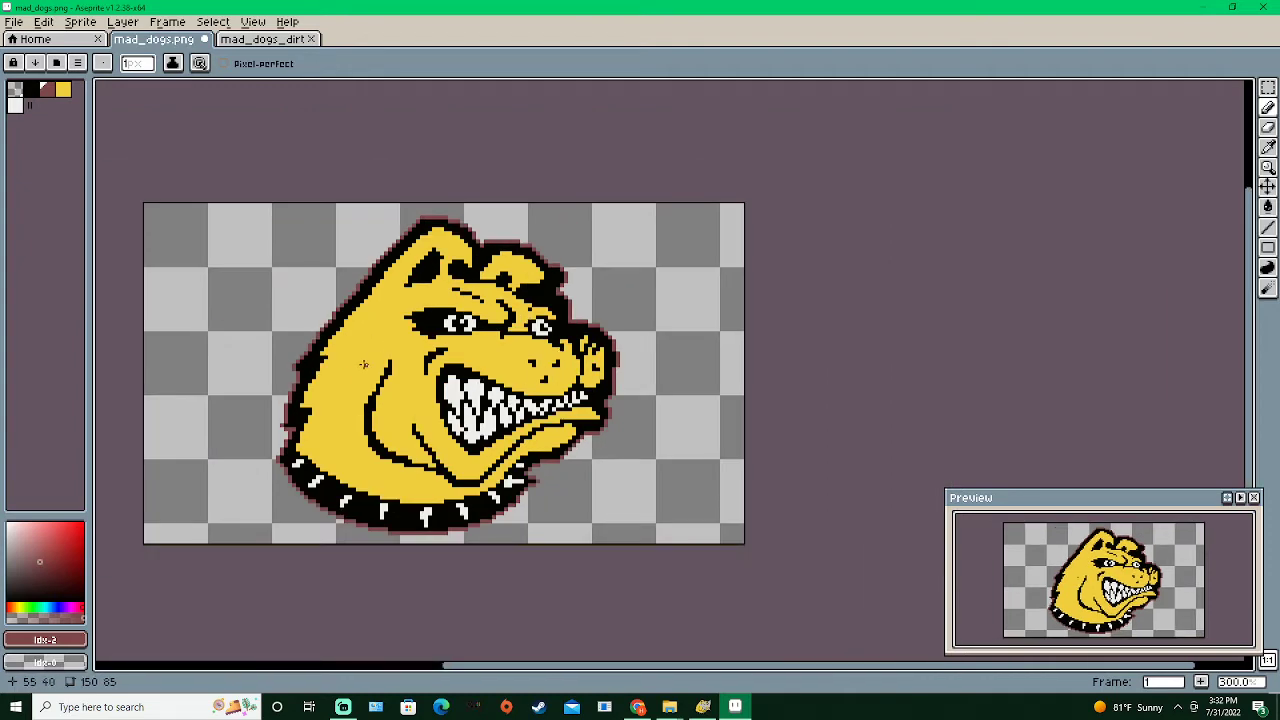
Apply an outside outline in white (index 4) around the dog head twice to build a double-thickness border
drag(560, 399, 484, 274)
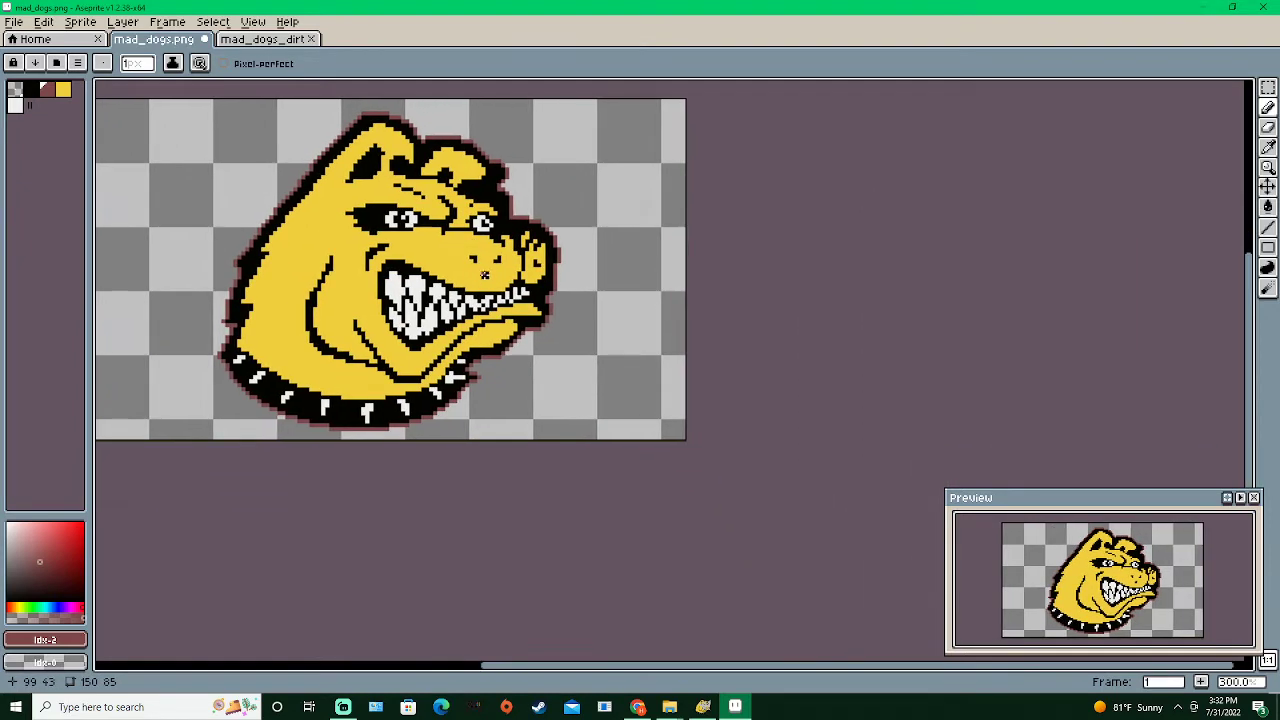
mouse_move(348, 350)
mouse_down()
mouse_move(348, 293)
mouse_move(337, 333)
mouse_up()
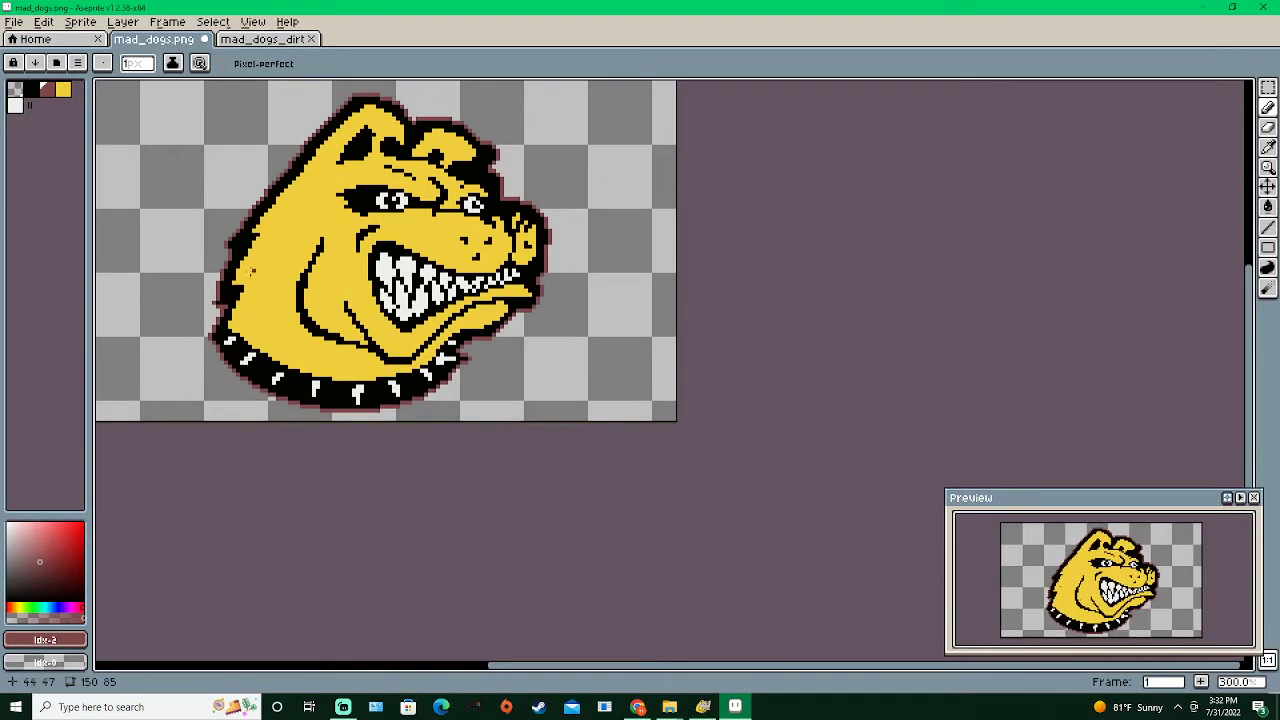
click(15, 103)
key(shift)
key(shift+o)
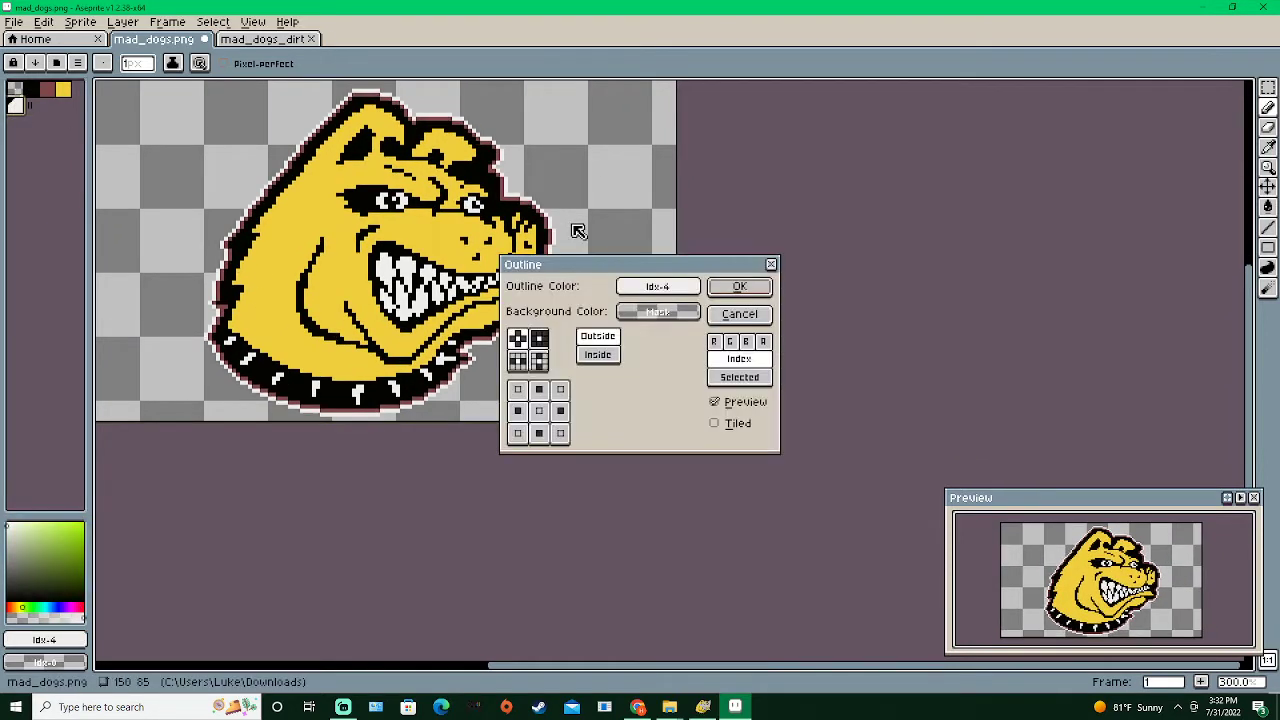
key(Return)
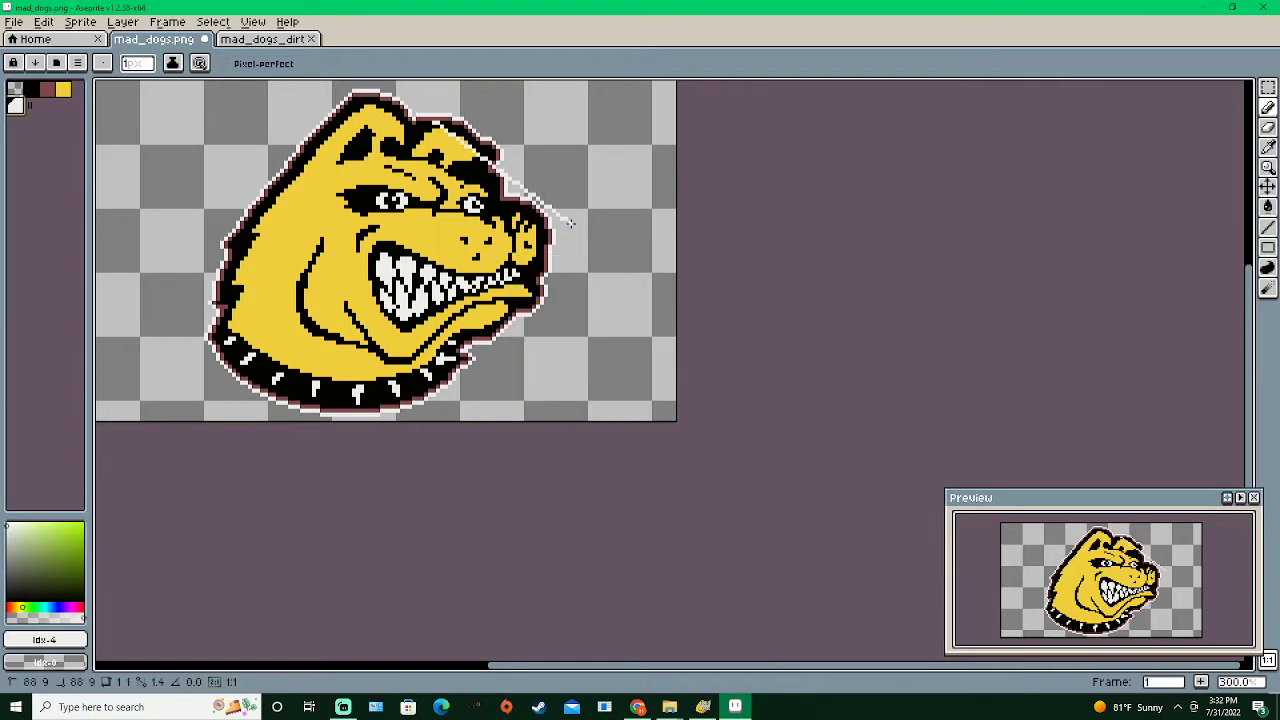
key(shift+o)
key(Return)
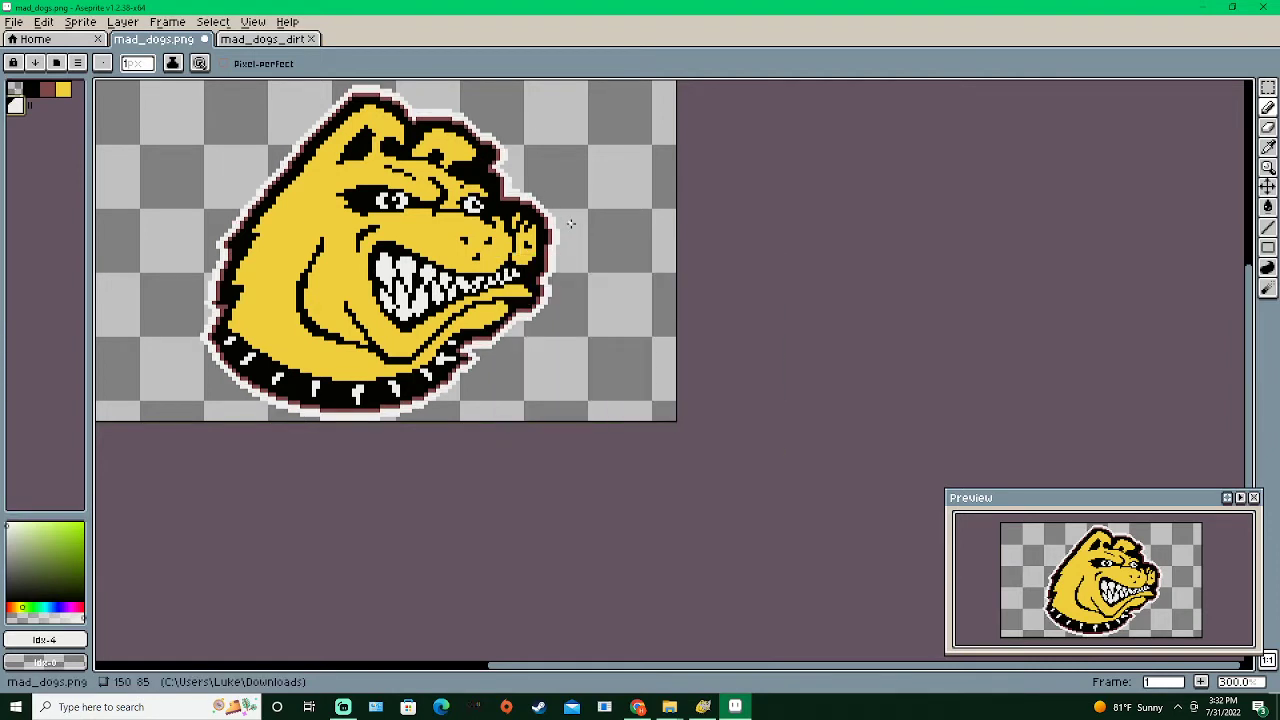
Compare the cleaned dog head with the mad_dogs_dirty version
drag(238, 256, 452, 310)
scroll(452, 310, down, 1)
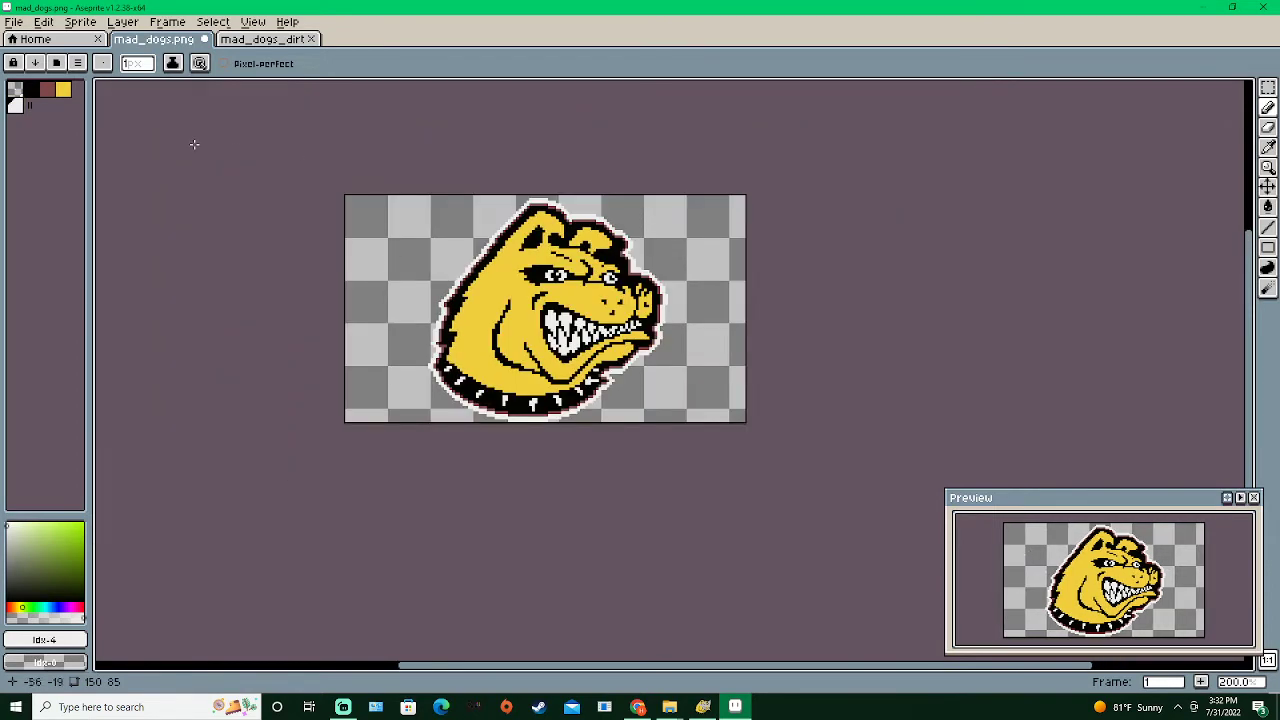
click(268, 42)
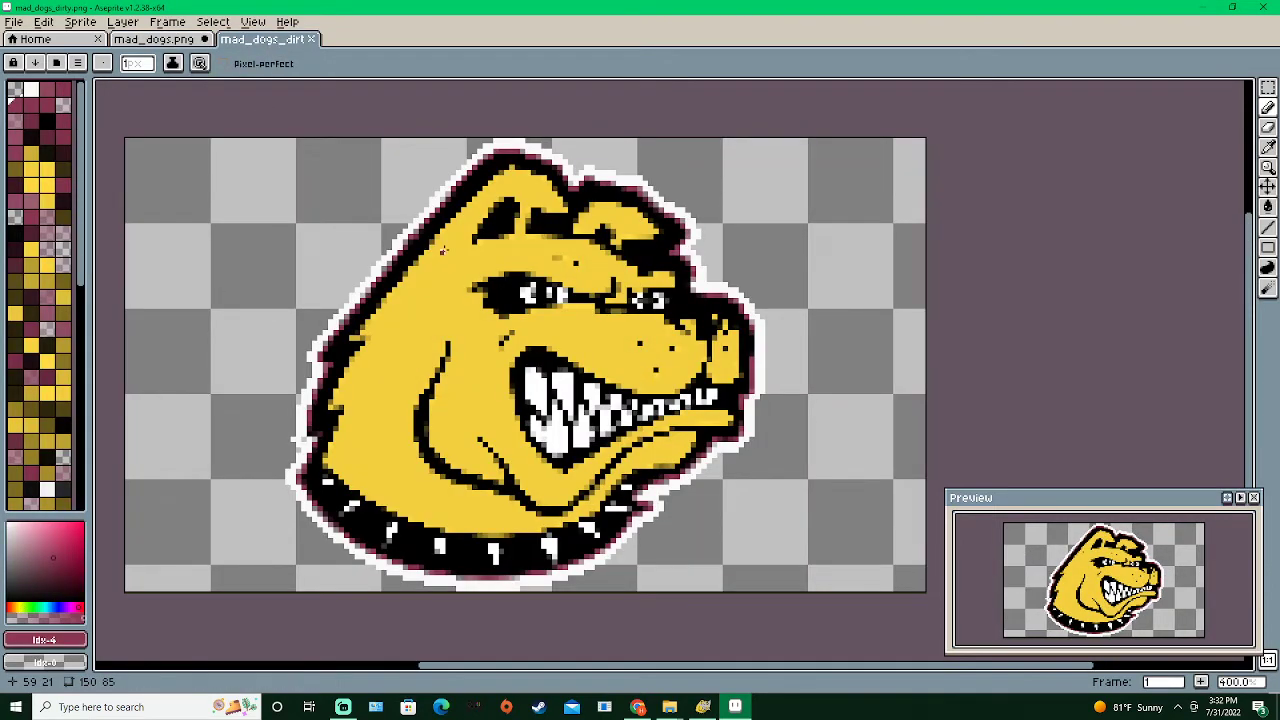
click(152, 40)
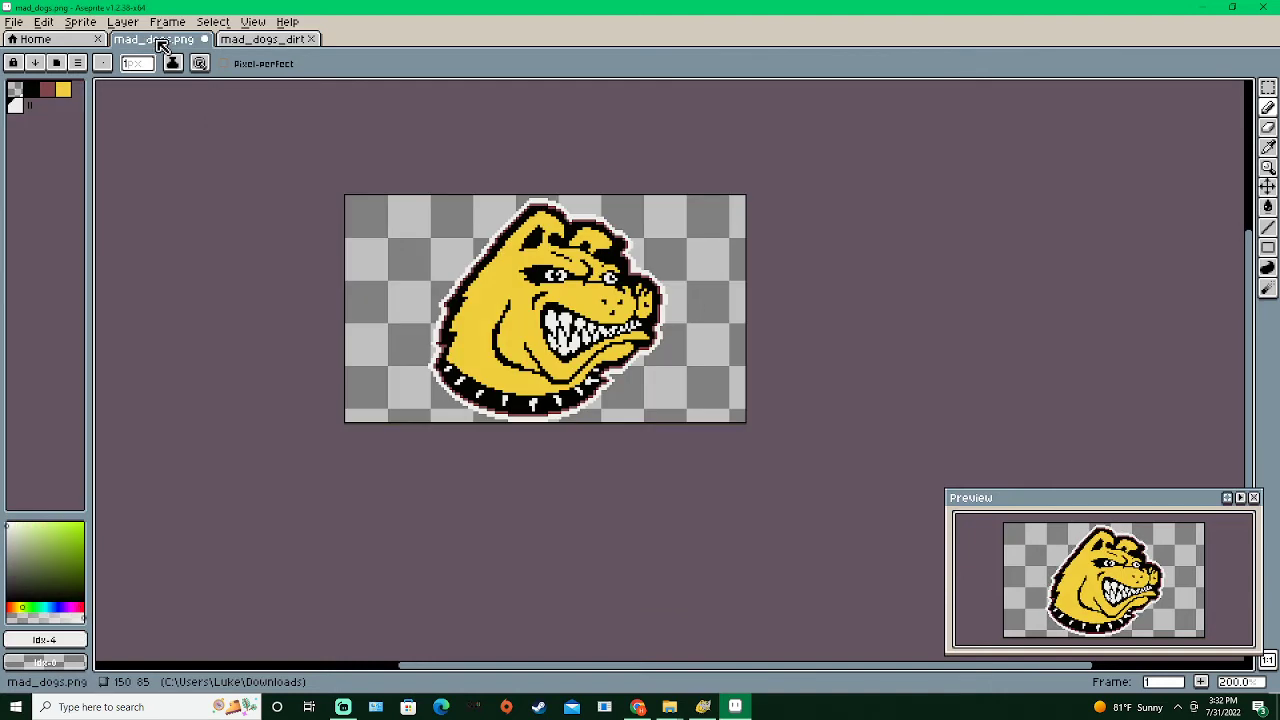
click(250, 44)
click(147, 40)
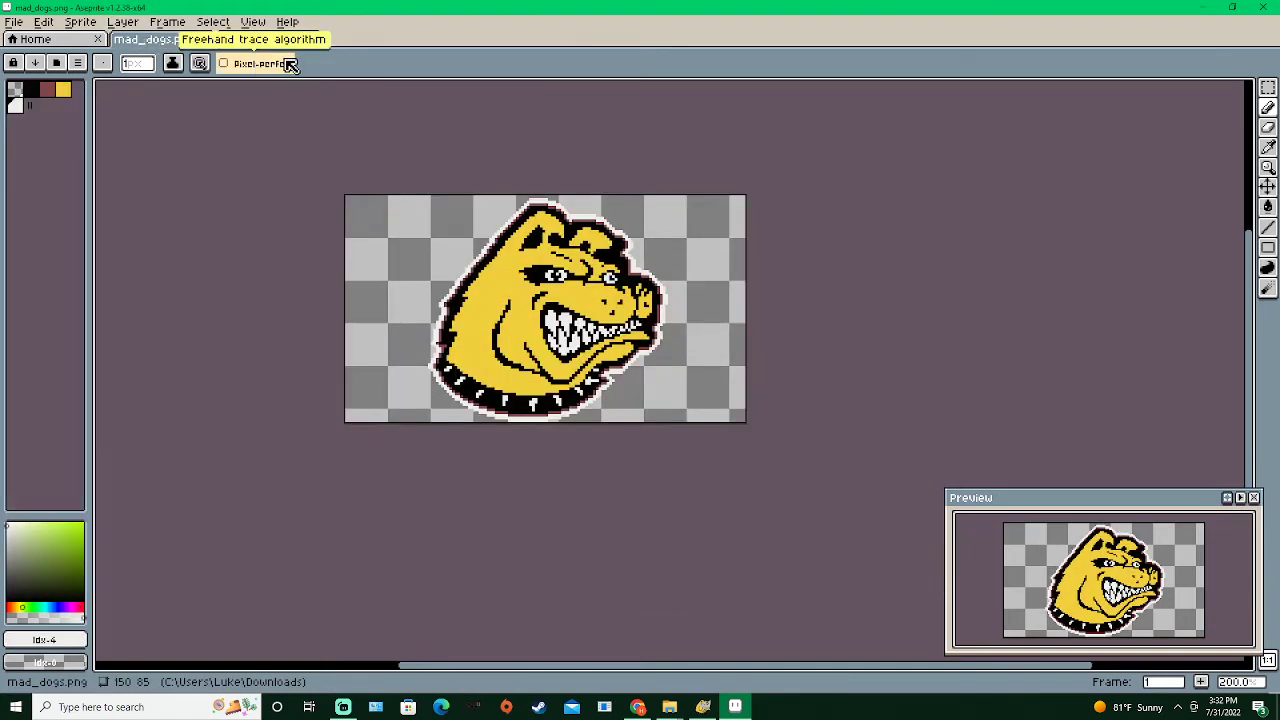
Export the cleaned sprite to the Downloads folder as mad_dog_clean.png
click(14, 21)
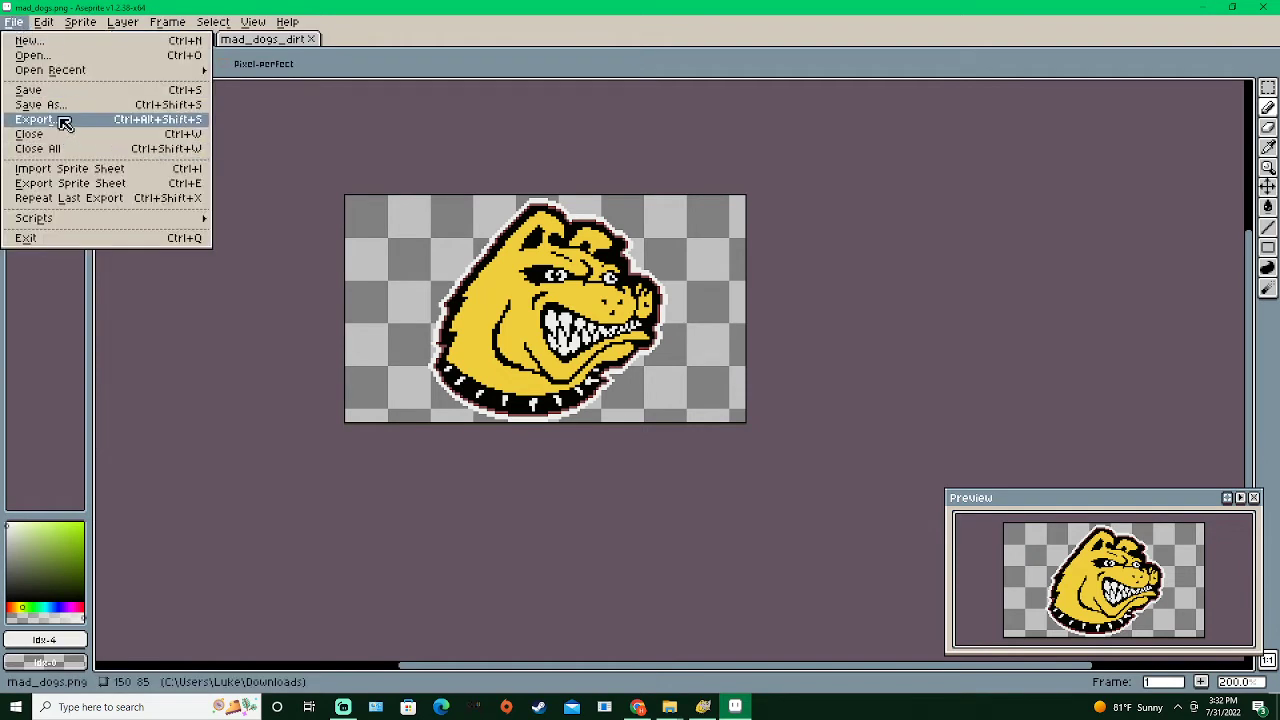
click(88, 120)
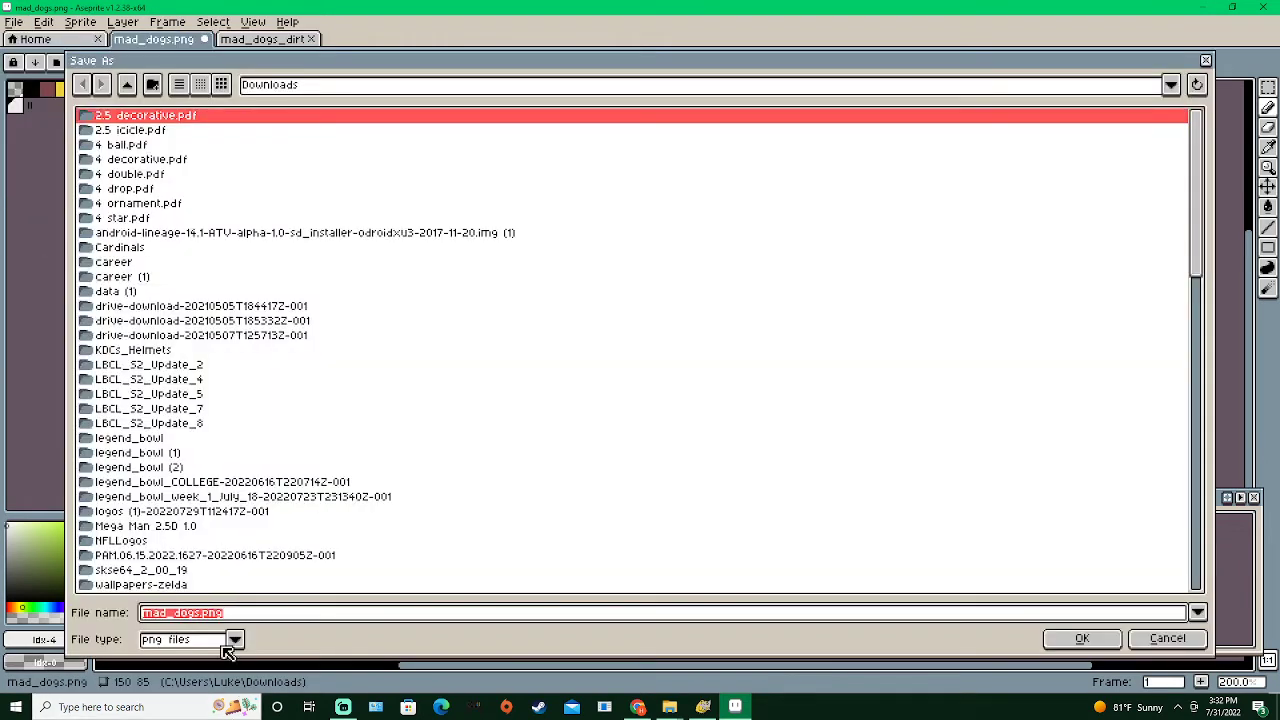
click(224, 615)
key(Left)
key(Left)
key(Left)
key(Left)
key(BackSpace)
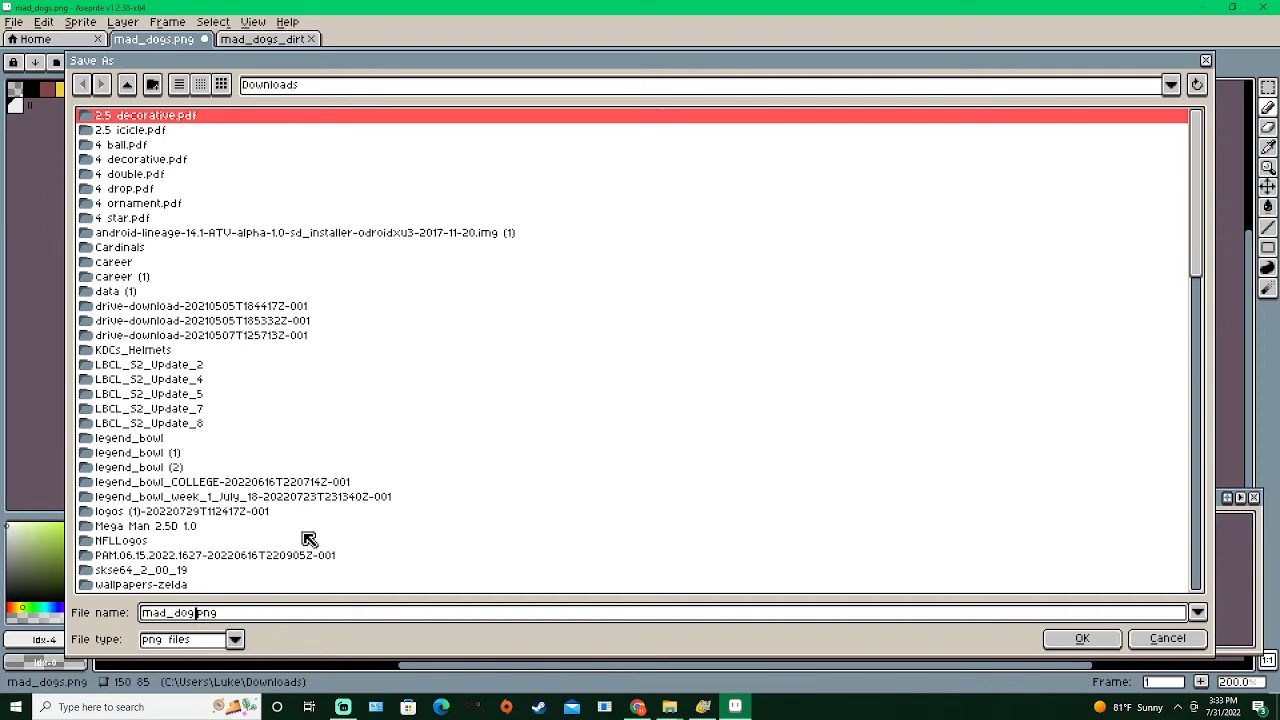
text(_clean)
key(Return)
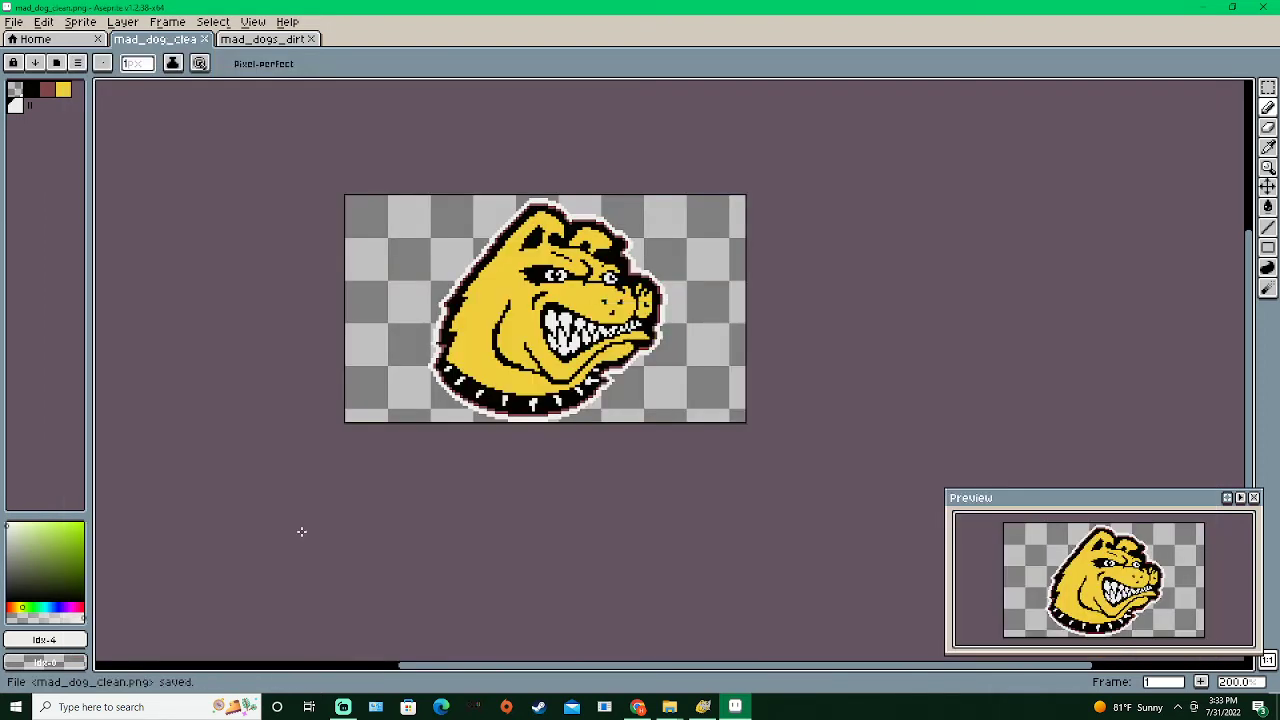
Switch to File Explorer's Downloads folder and rename mad_dog_clean.png as mad_dogs_clean.png
click(250, 40)
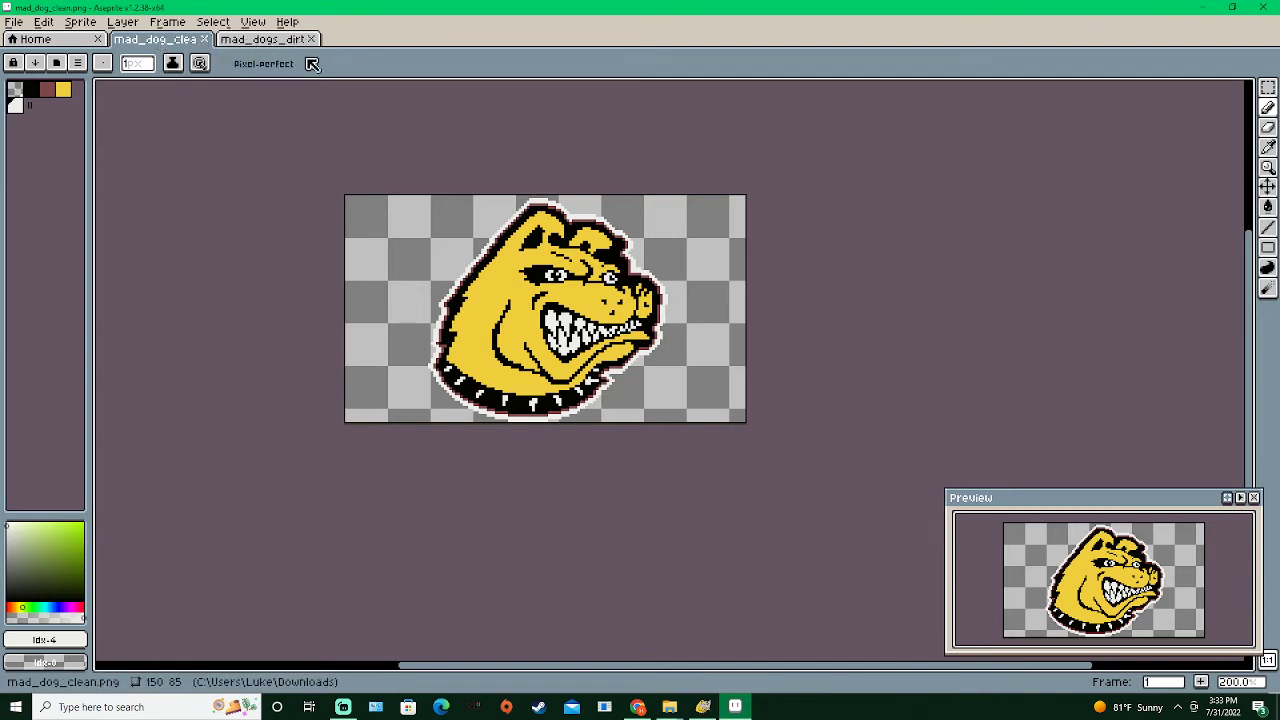
click(168, 42)
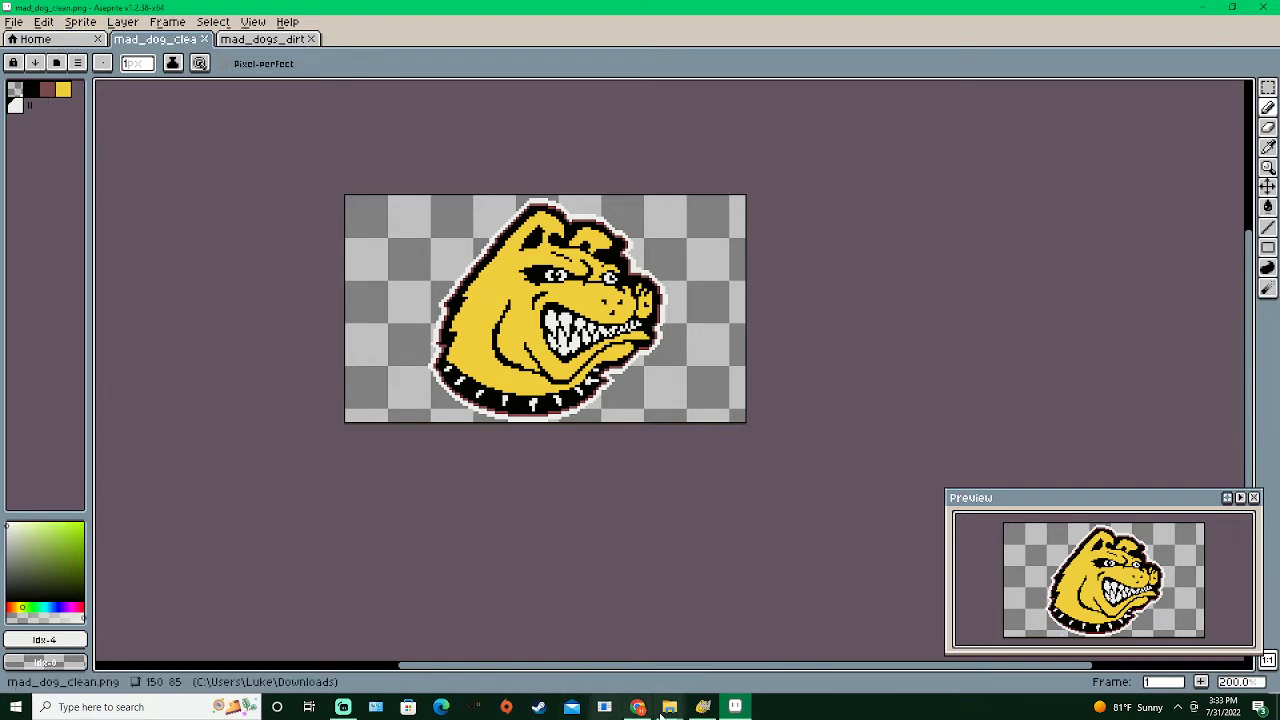
mouse_move(669, 707)
click(740, 650)
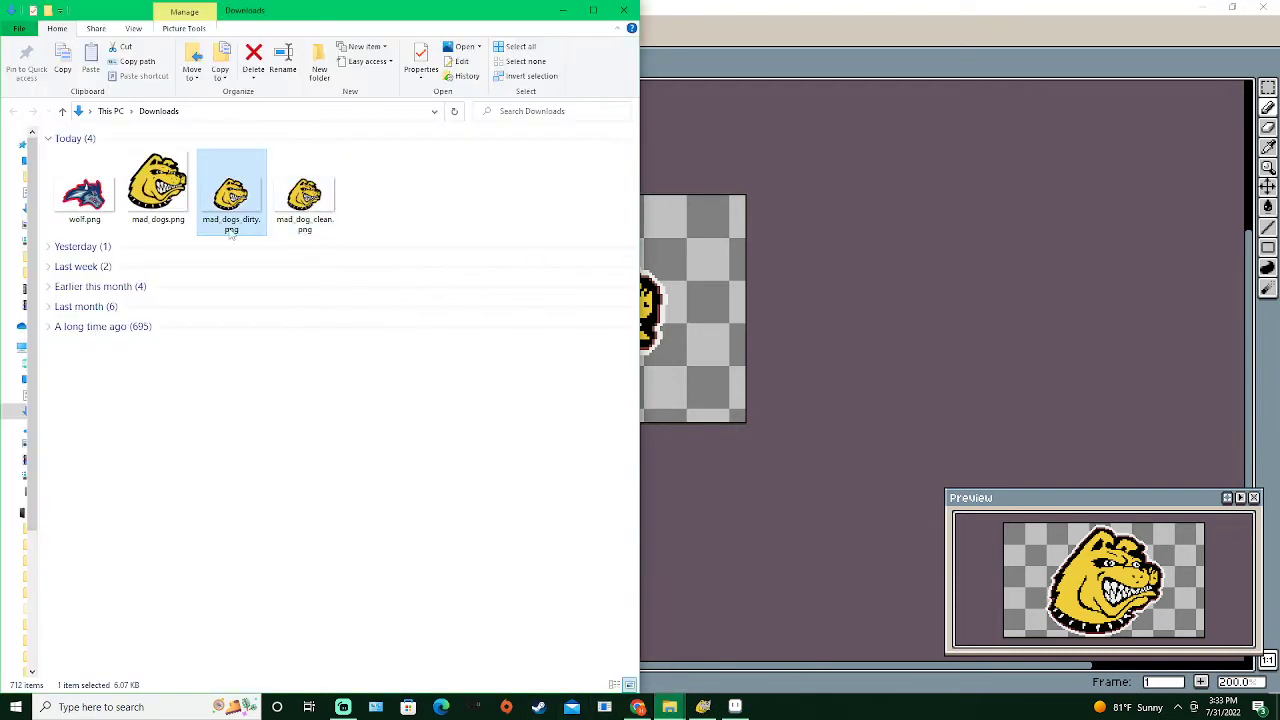
click(307, 229)
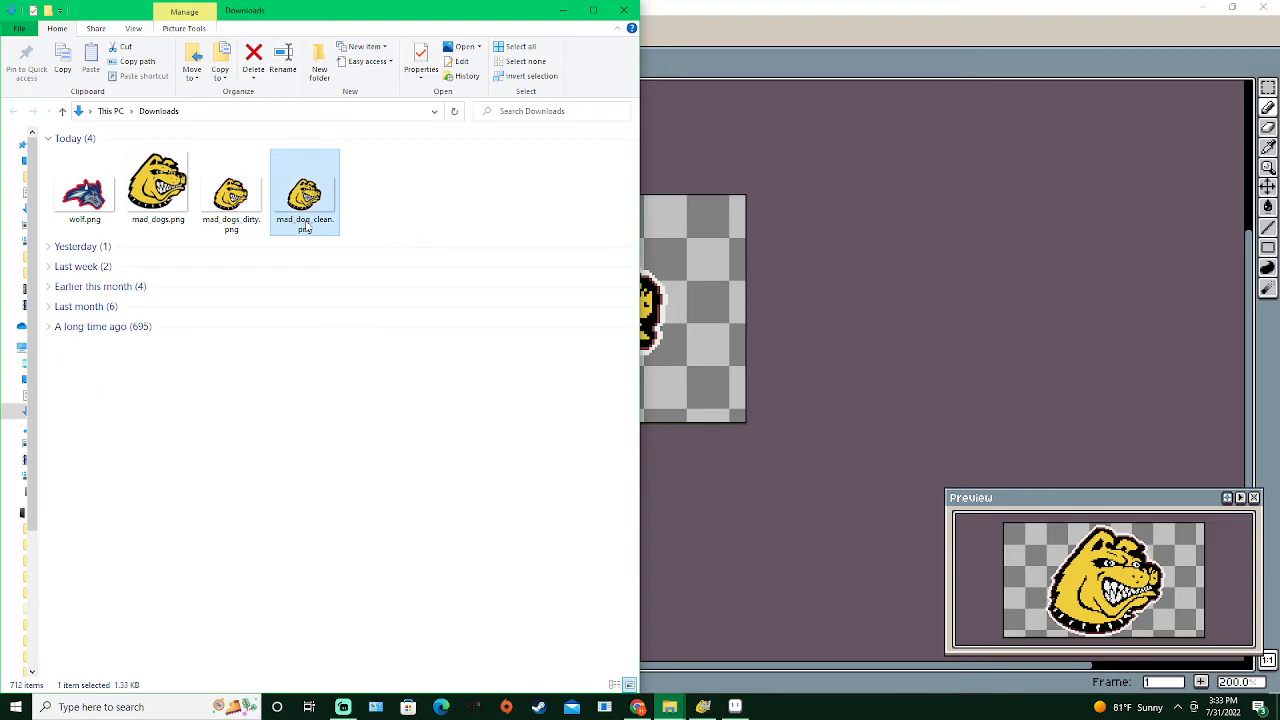
click(308, 227)
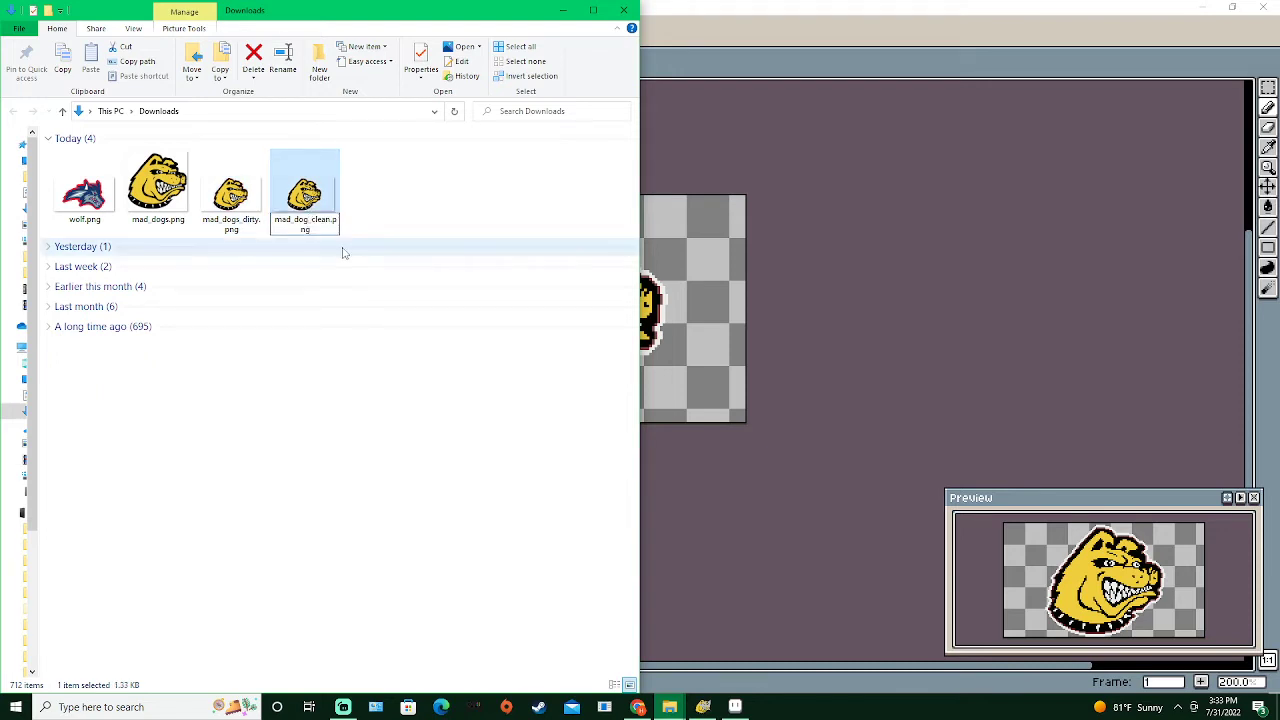
text(s)
key(Return)
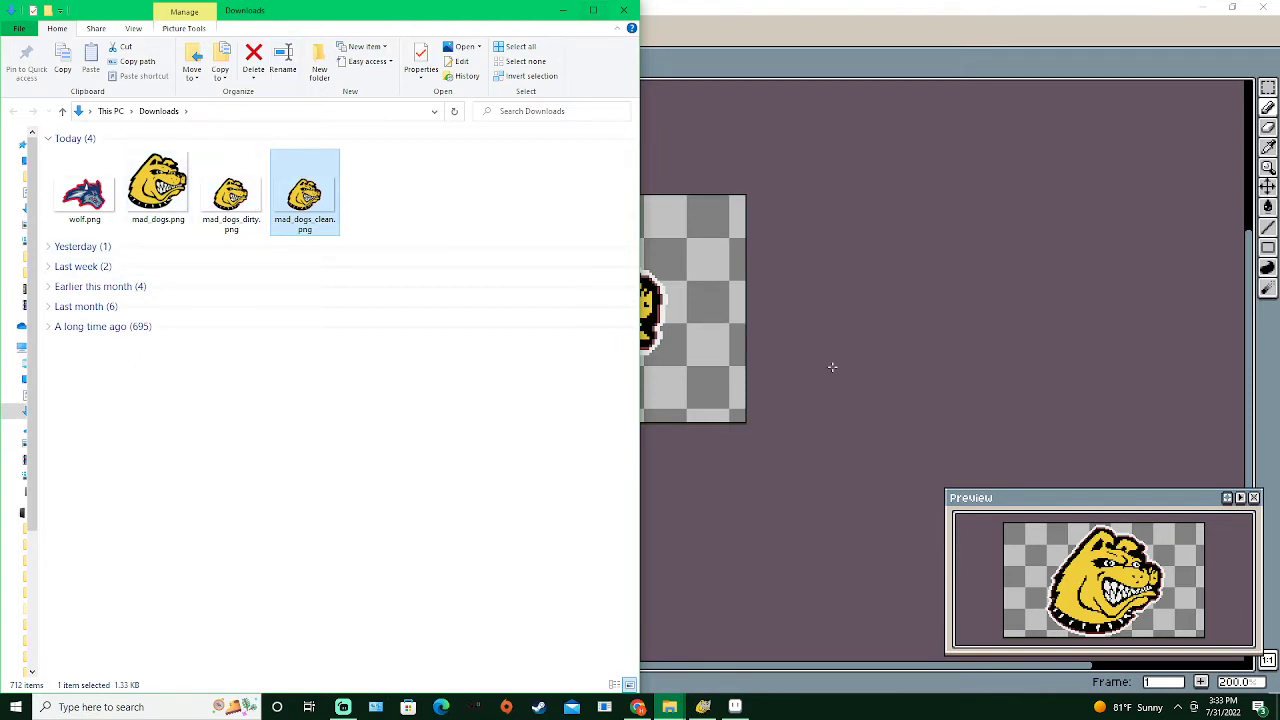
Switch back to Aseprite and close the mad_dogs_dirty and mad_dog_clean sprites
click(818, 10)
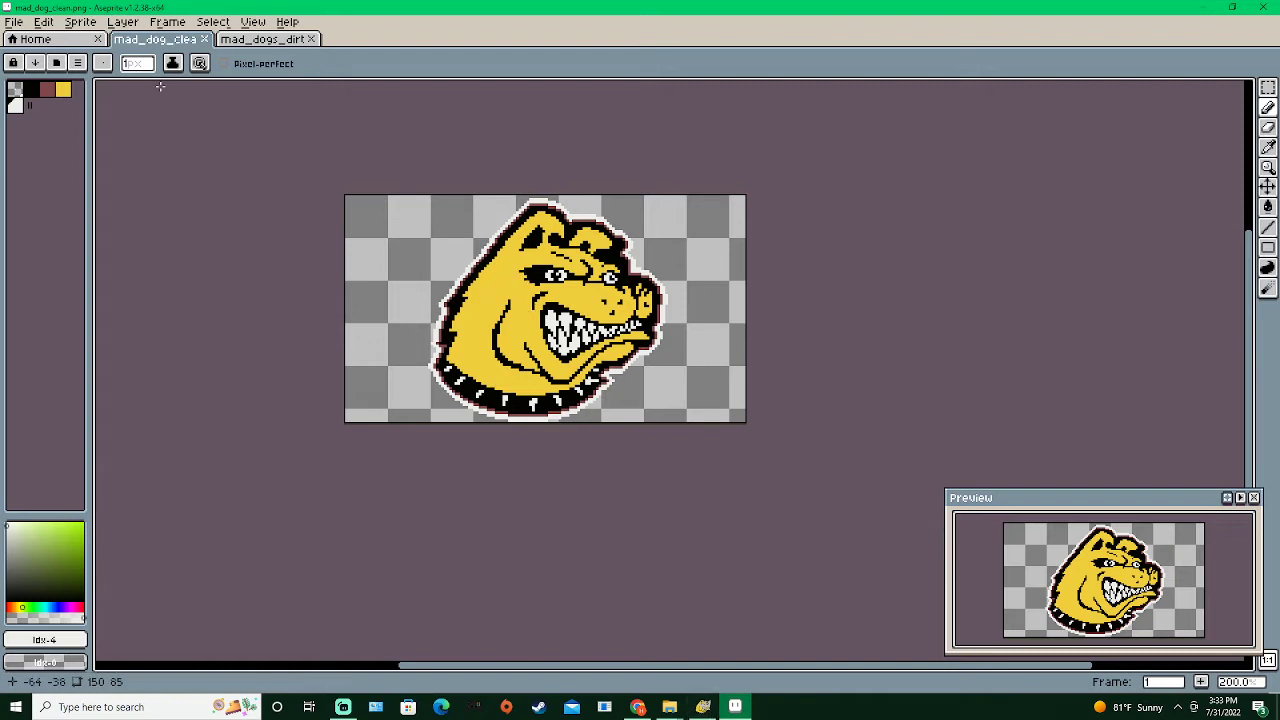
click(311, 39)
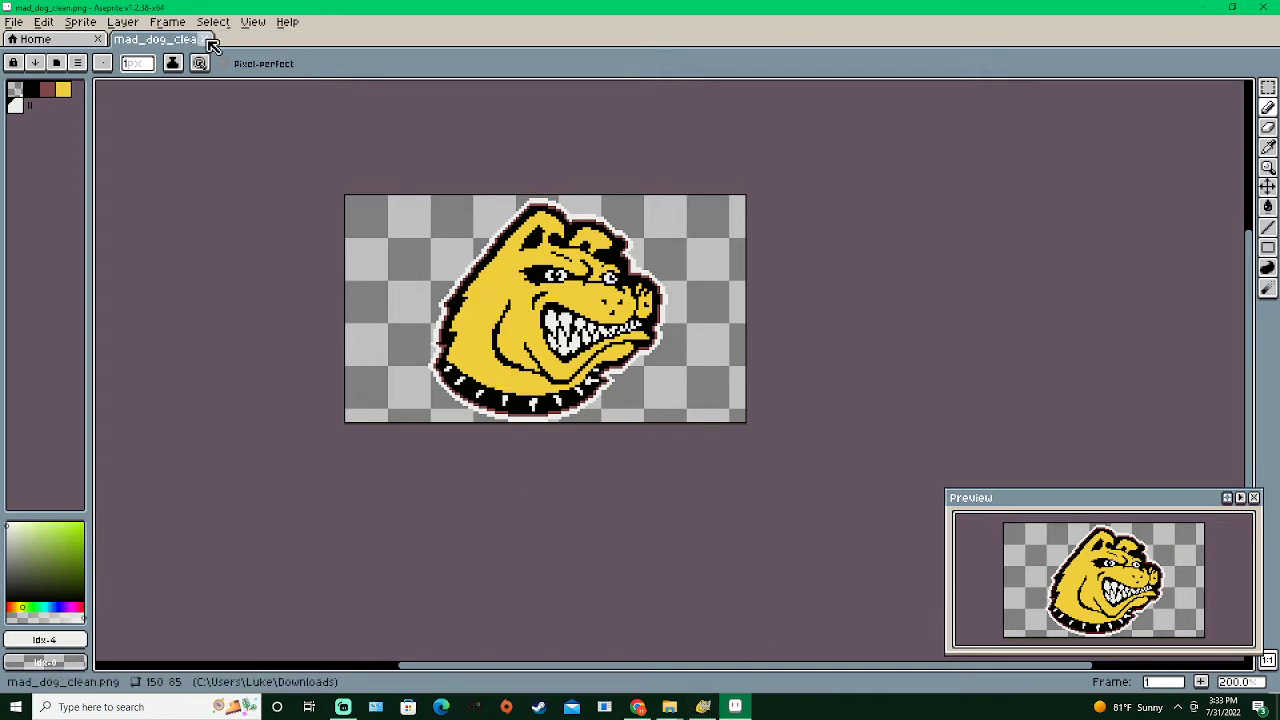
click(204, 39)
Switch to GIMP and close the mad_dogs image, discarding its changes
click(670, 706)
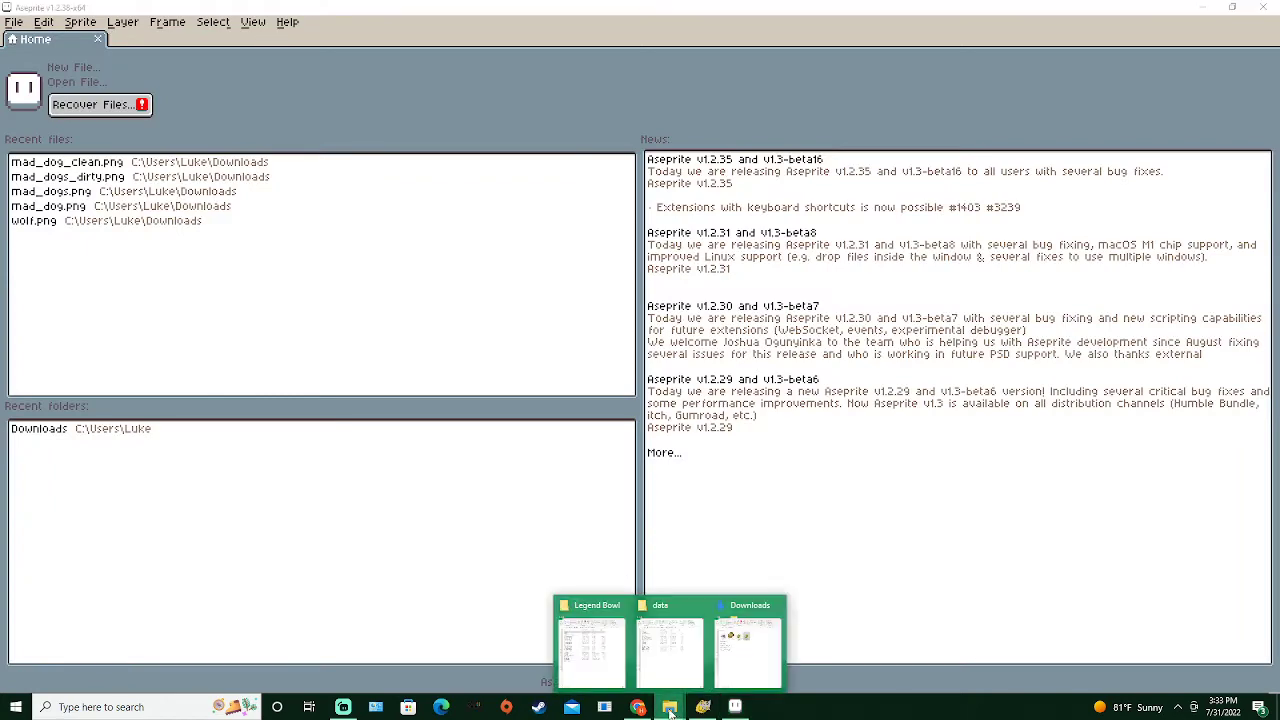
click(704, 707)
click(169, 51)
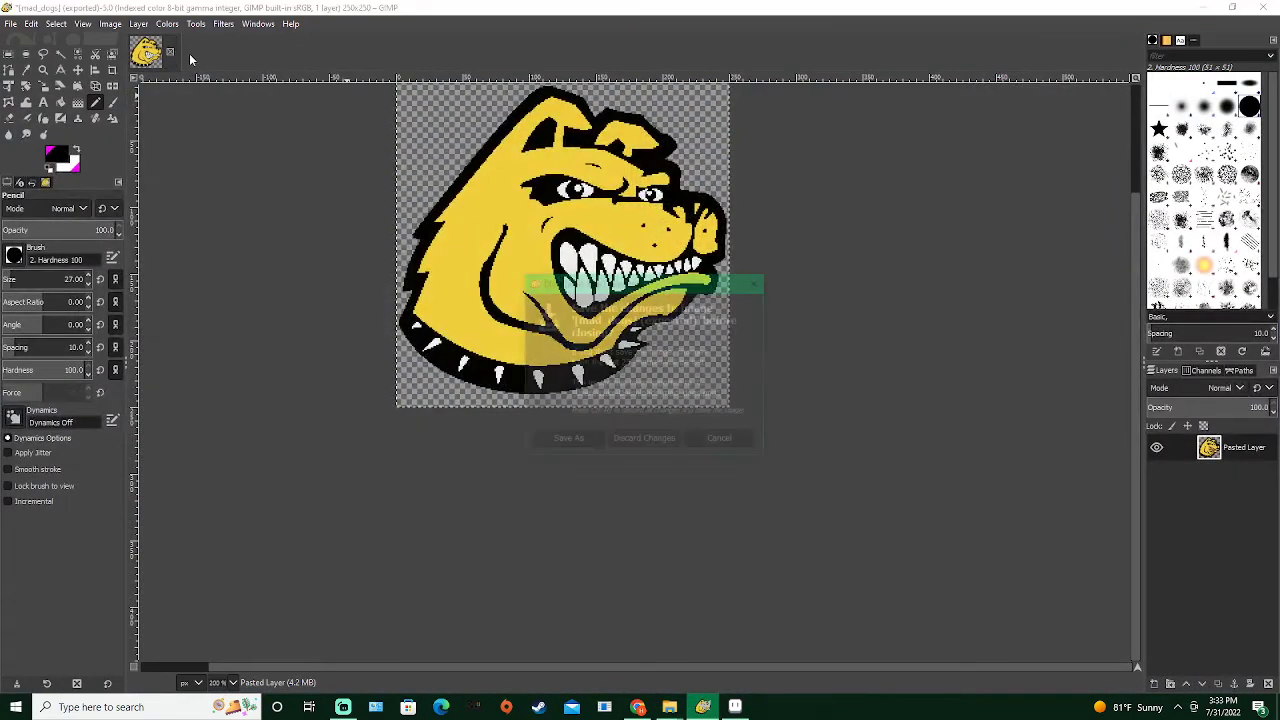
click(652, 443)
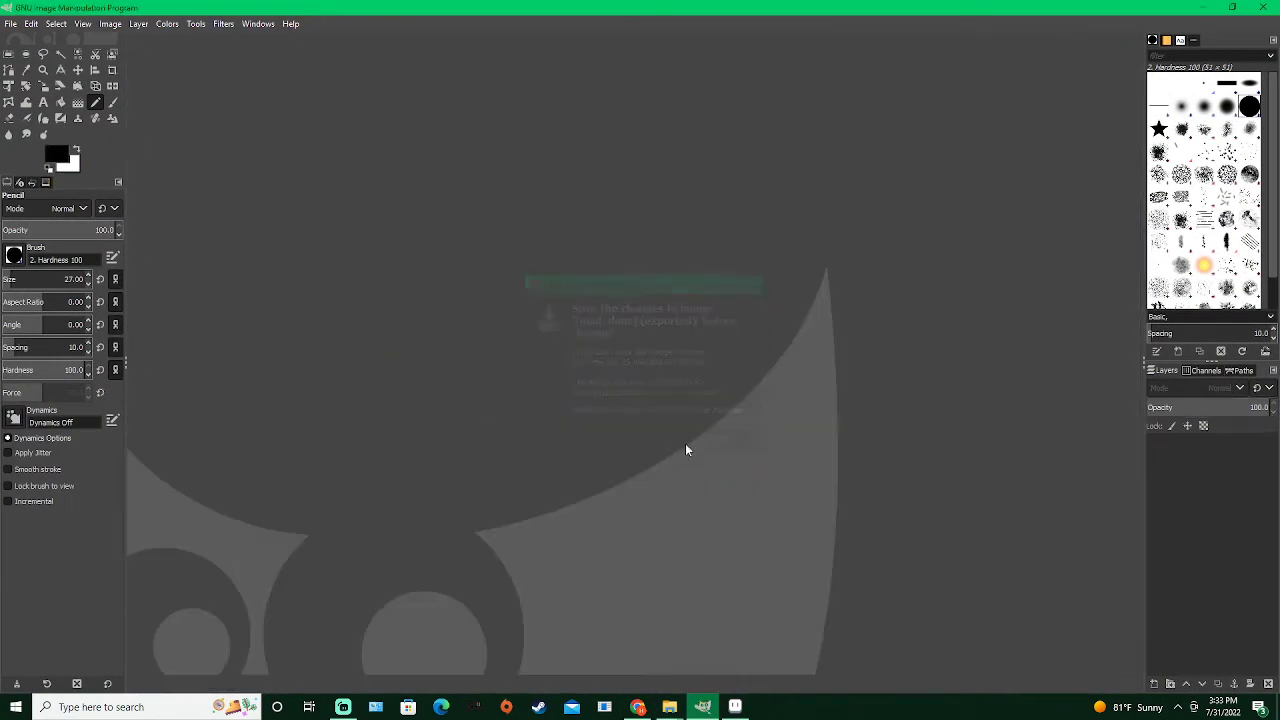
Switch to File Explorer's Downloads folder and open mad_dogs_dirty.png in GIMP
click(674, 708)
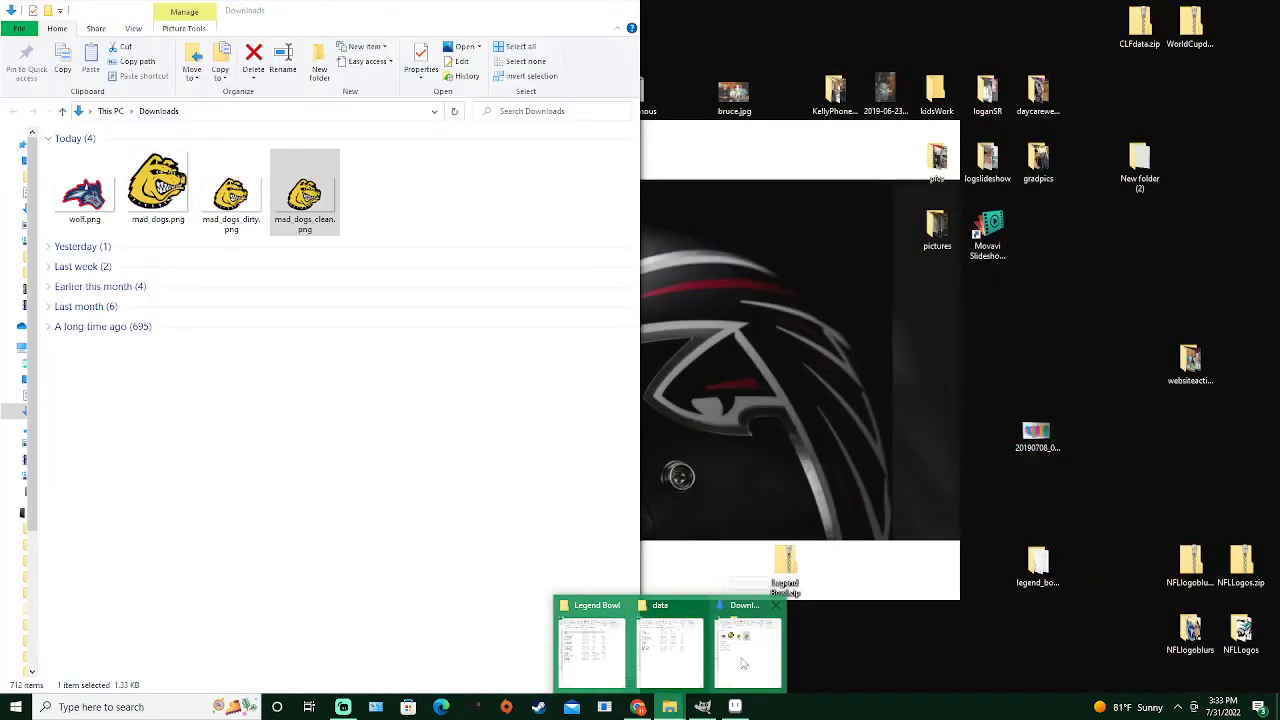
click(743, 663)
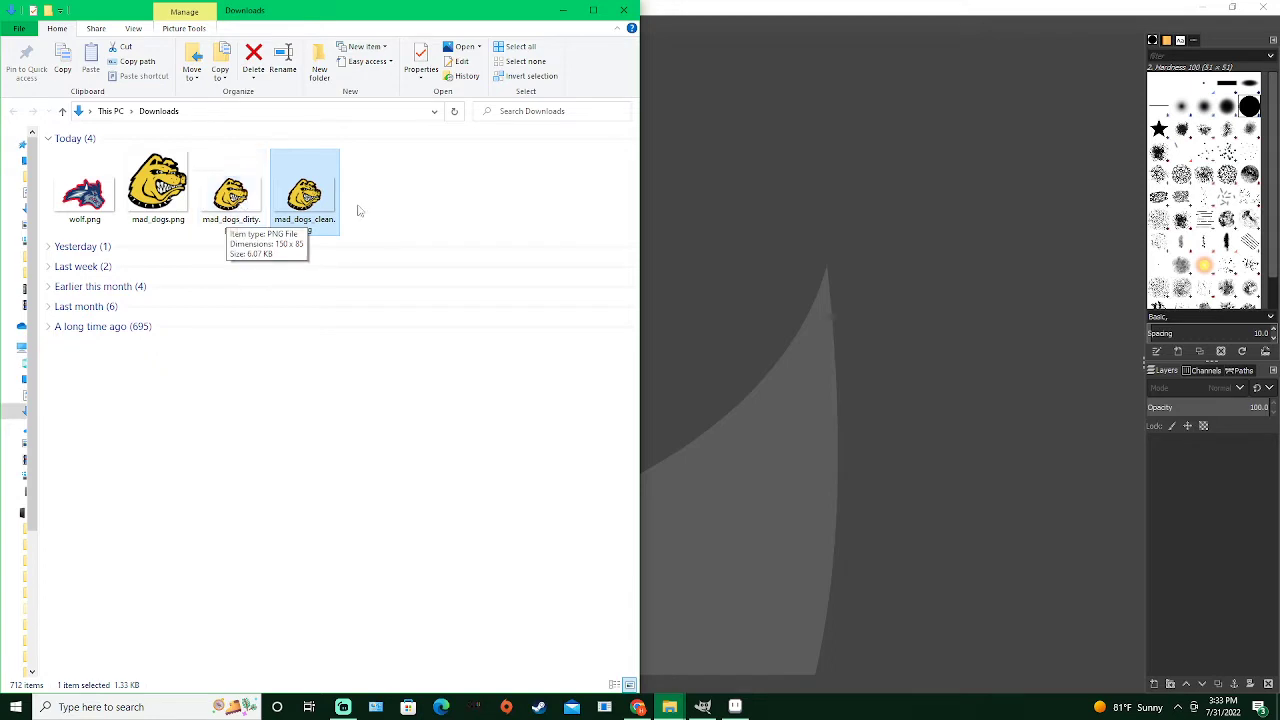
click(230, 190)
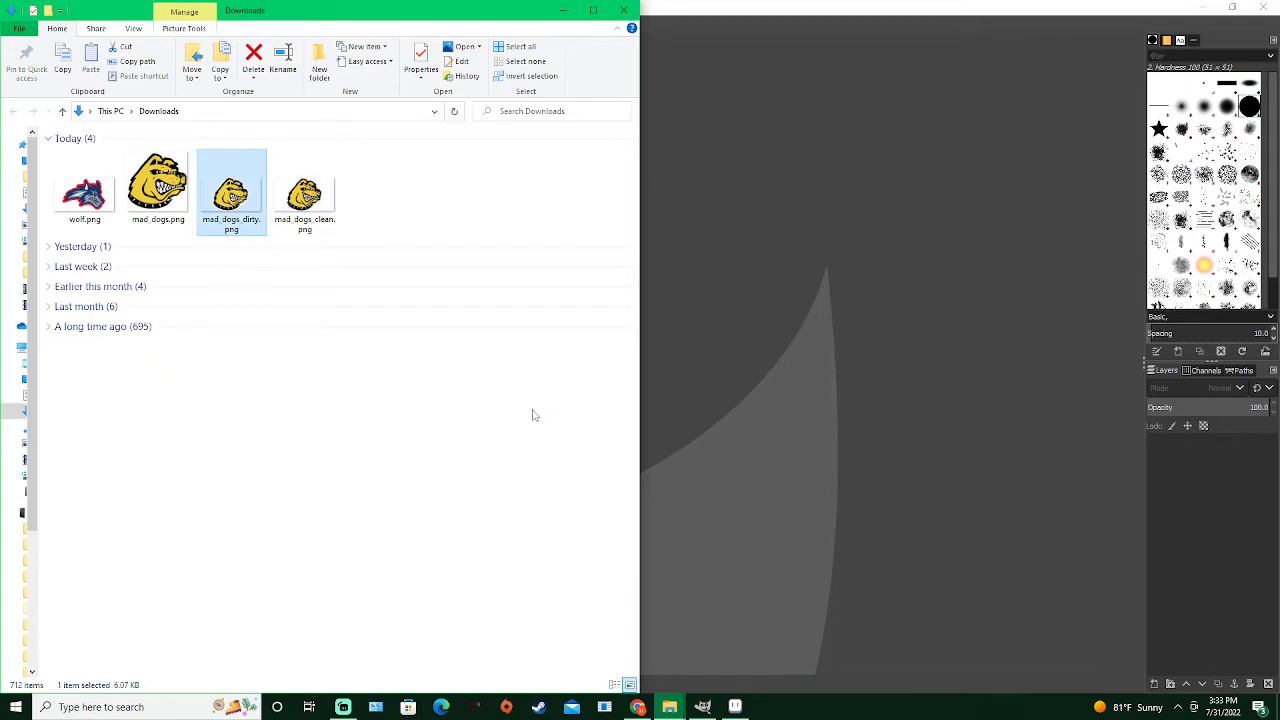
key(Return)
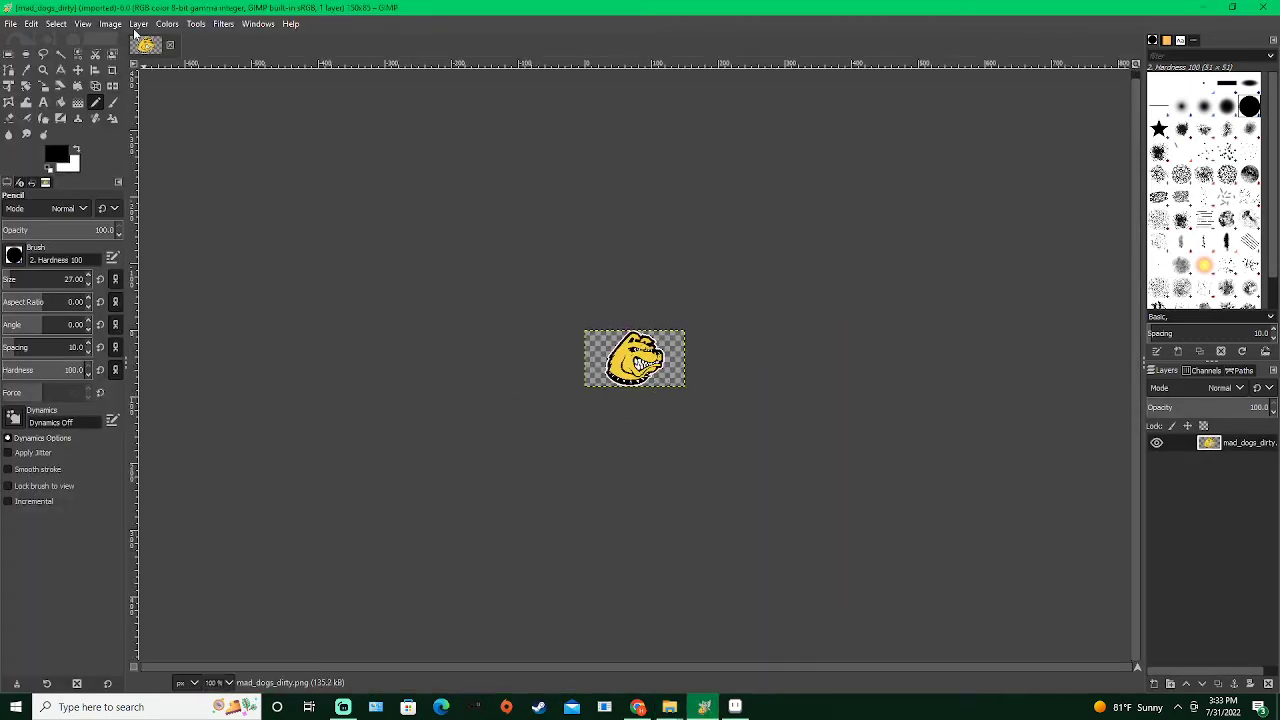
Set the color mode of the mad_dogs_dirty image to RGB
click(110, 23)
mouse_move(130, 67)
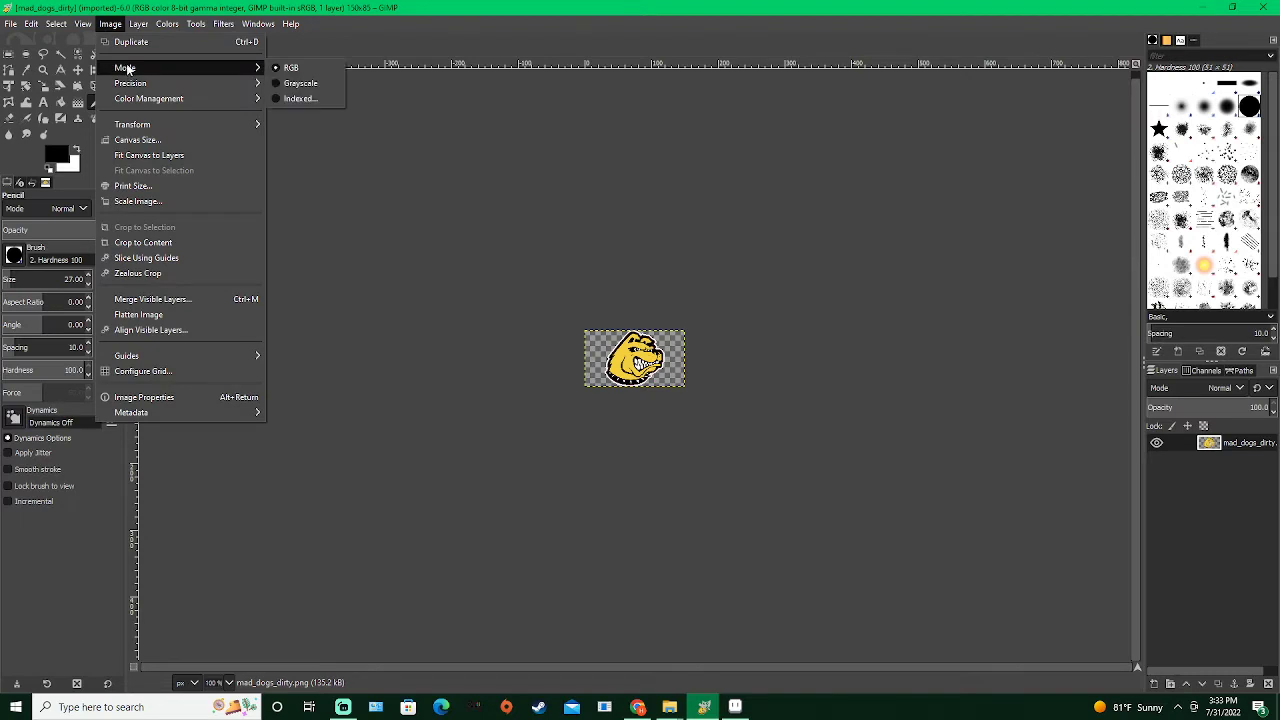
click(292, 68)
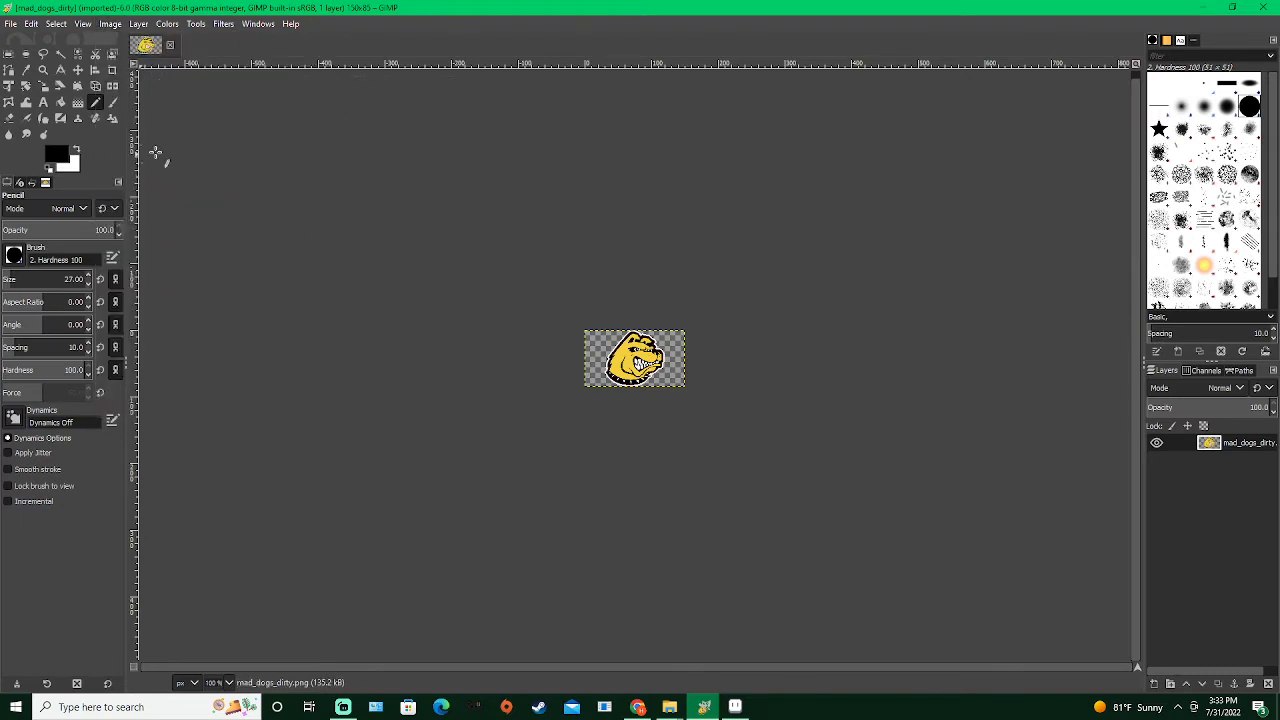
Resize the mad_dogs_dirty canvas to a height of 95 px with the image centered
click(108, 24)
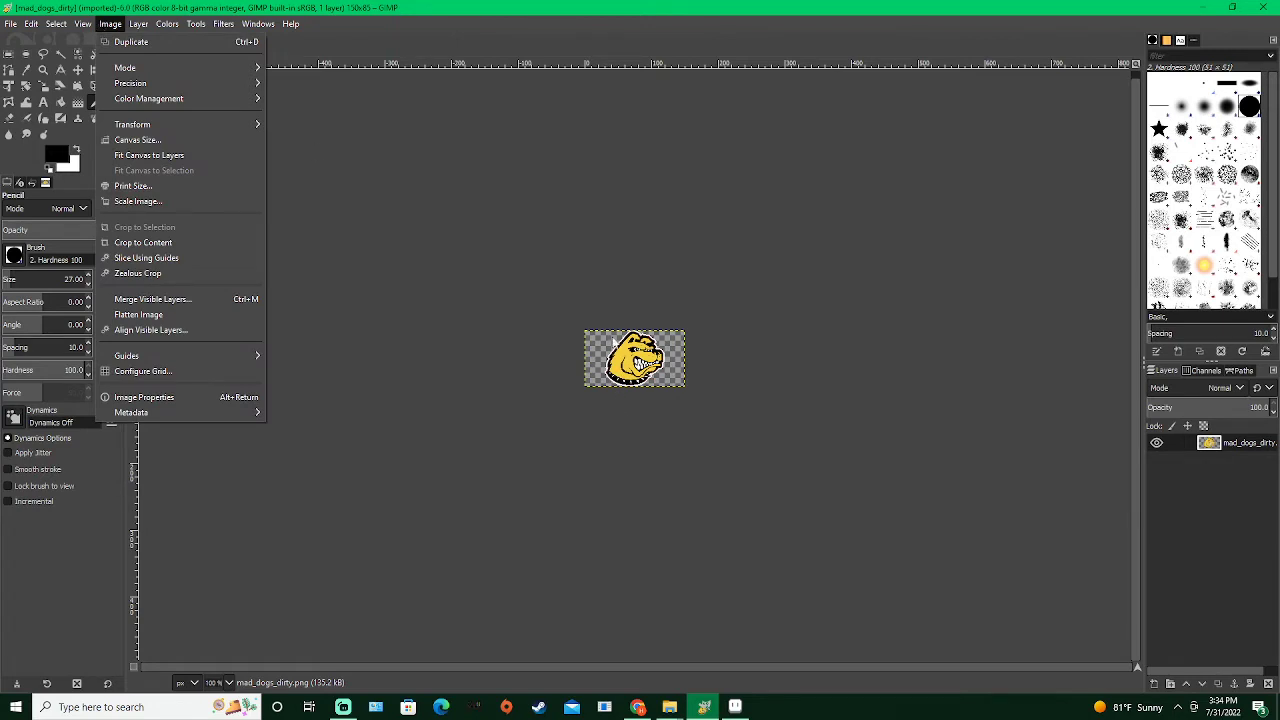
click(135, 141)
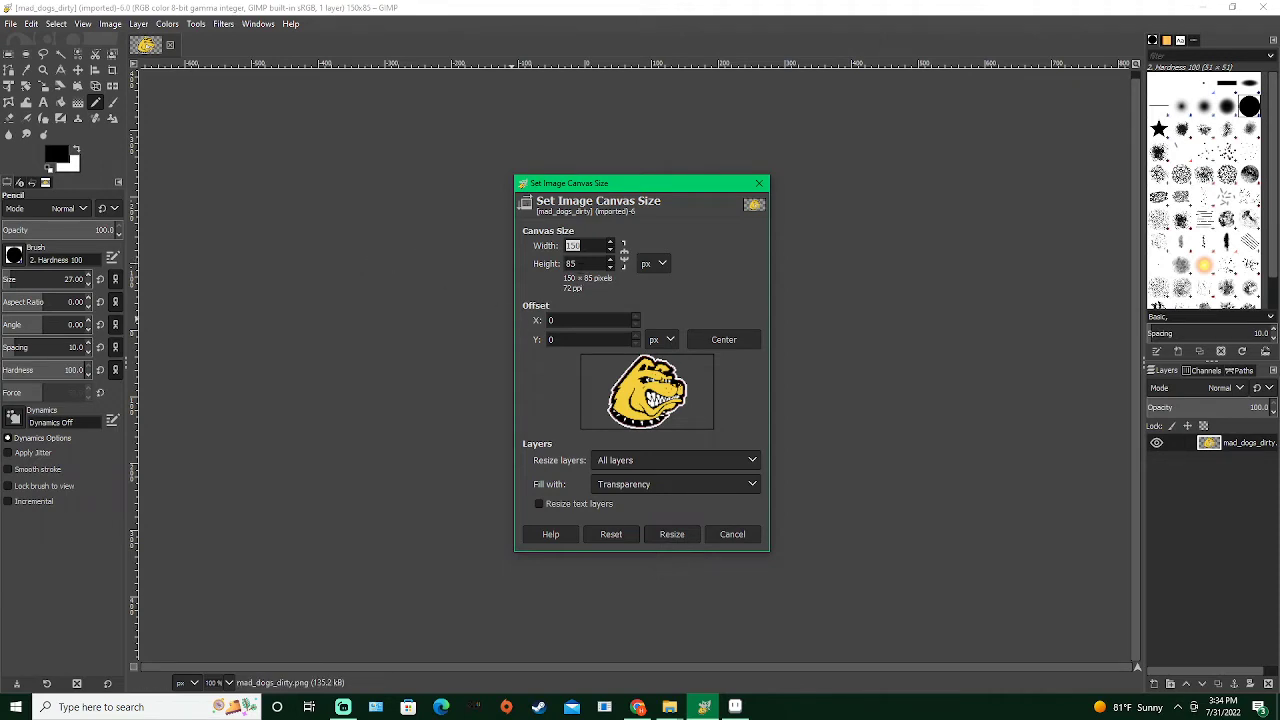
key(Tab)
click(722, 340)
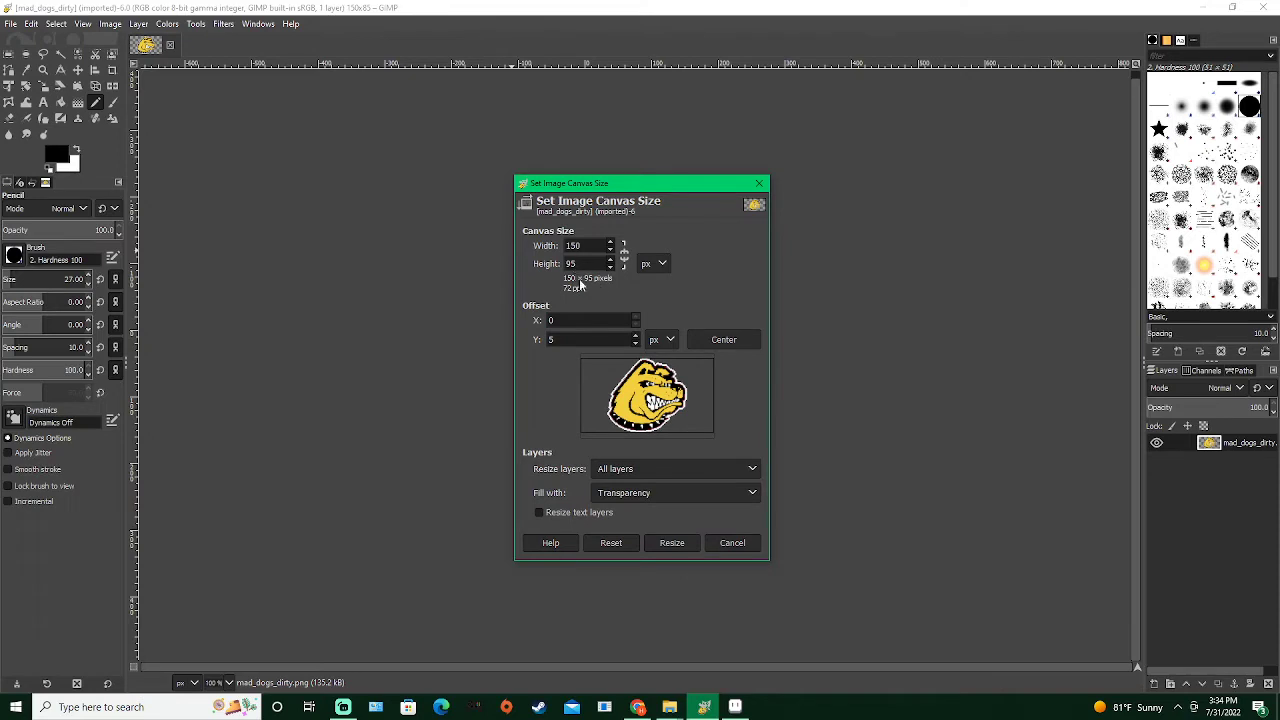
click(667, 541)
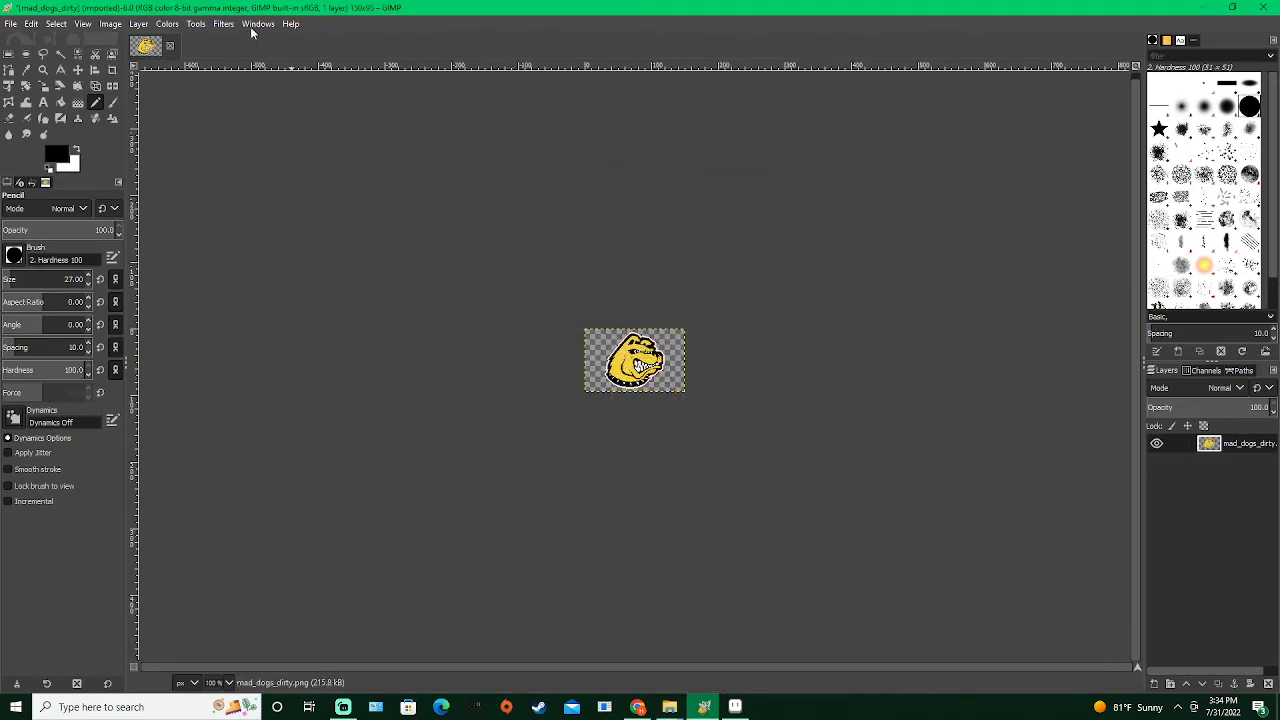
Apply a Linear Motion Blur to the dog logo with an angle of 90
click(223, 24)
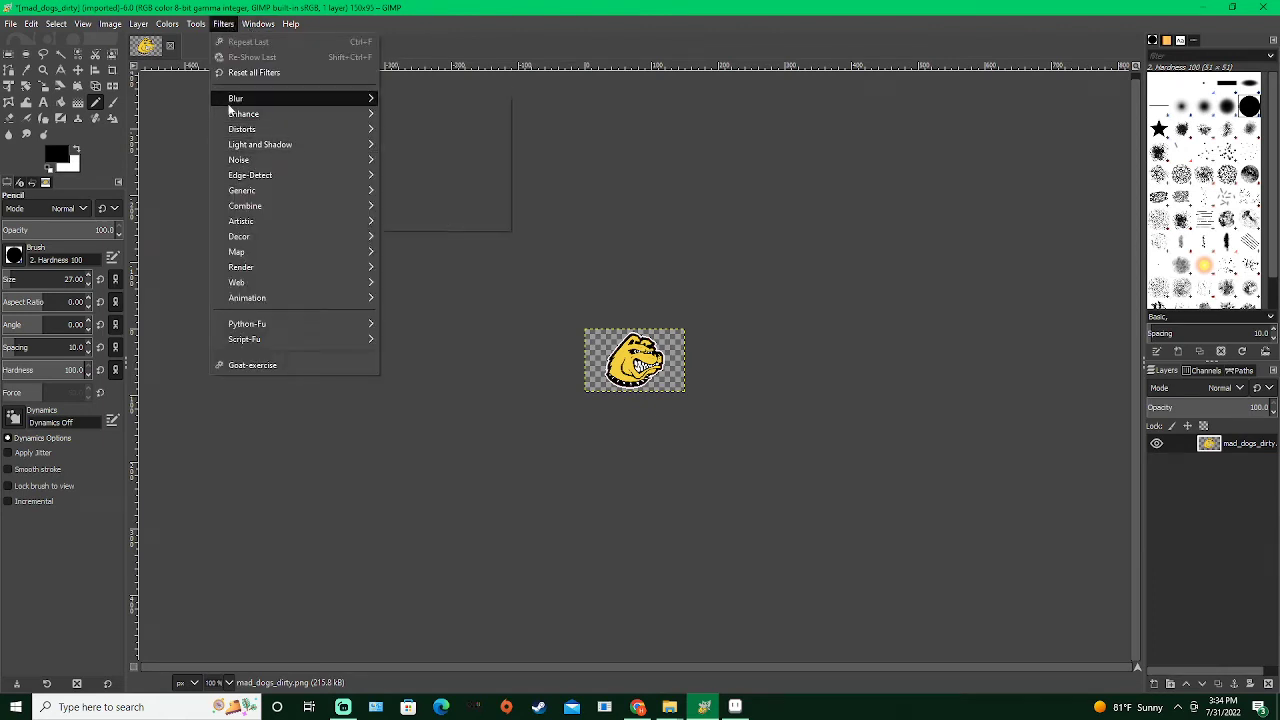
click(411, 191)
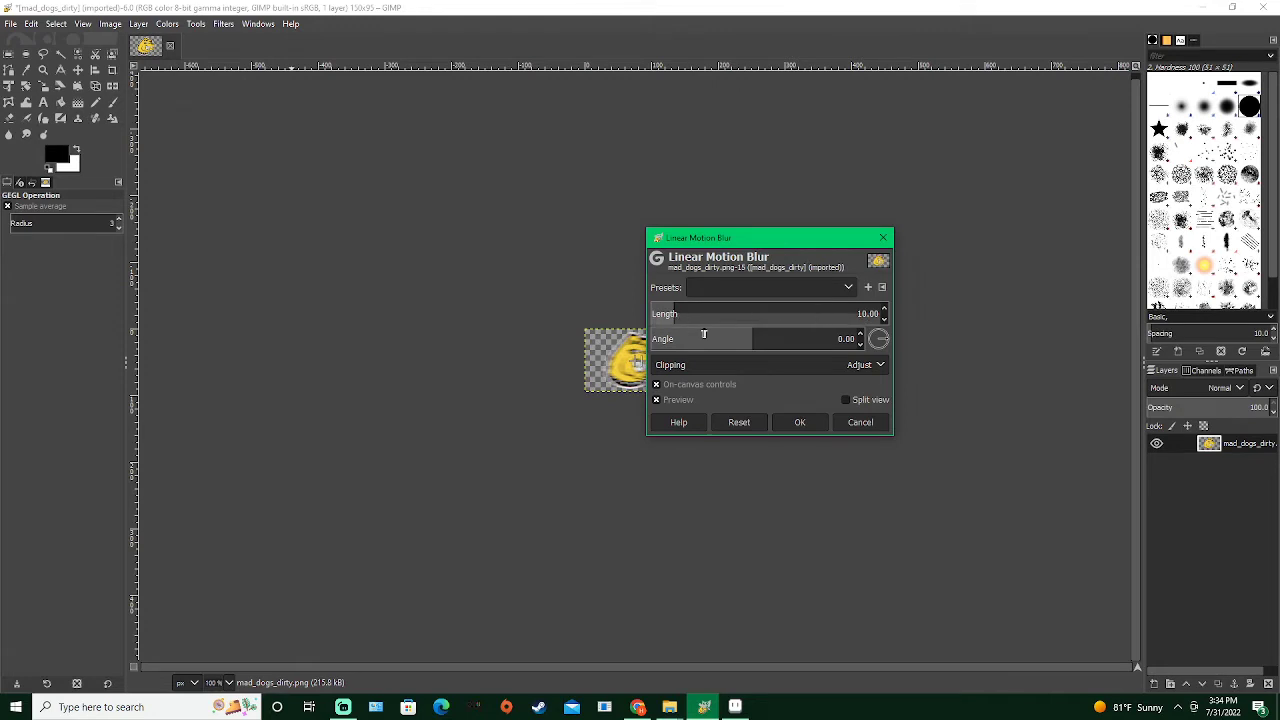
double_click(847, 339)
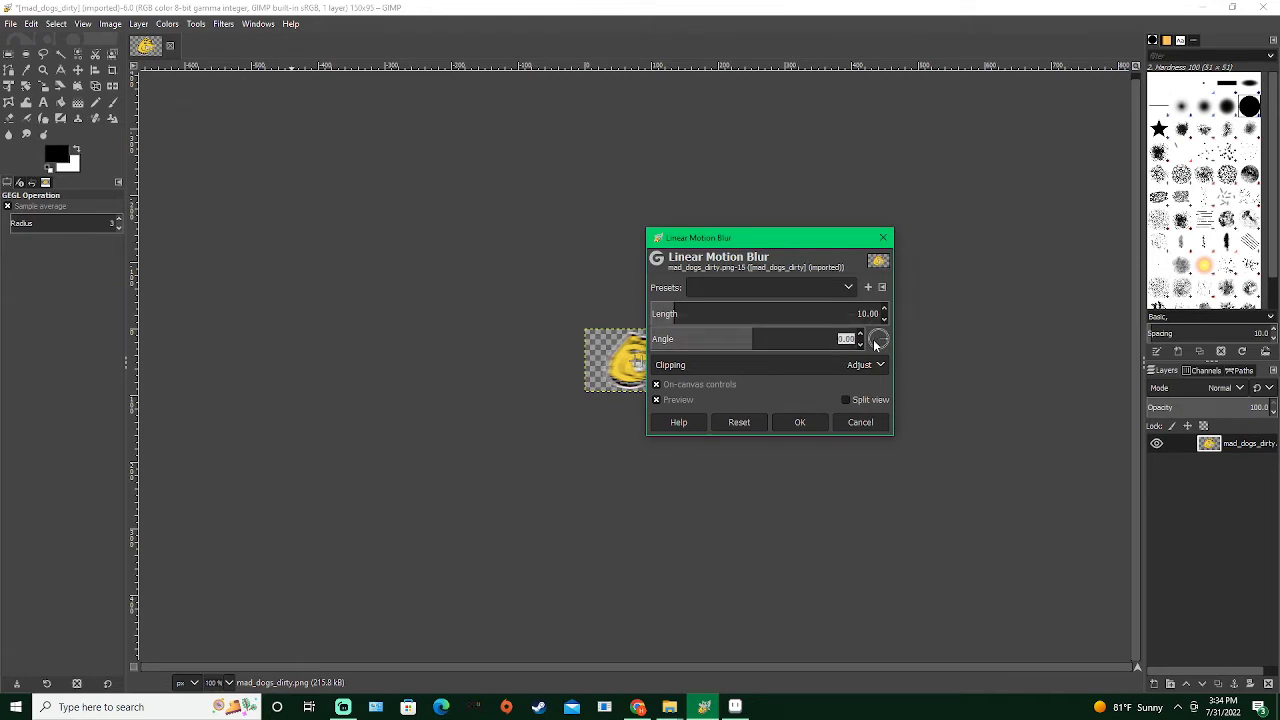
text(90)
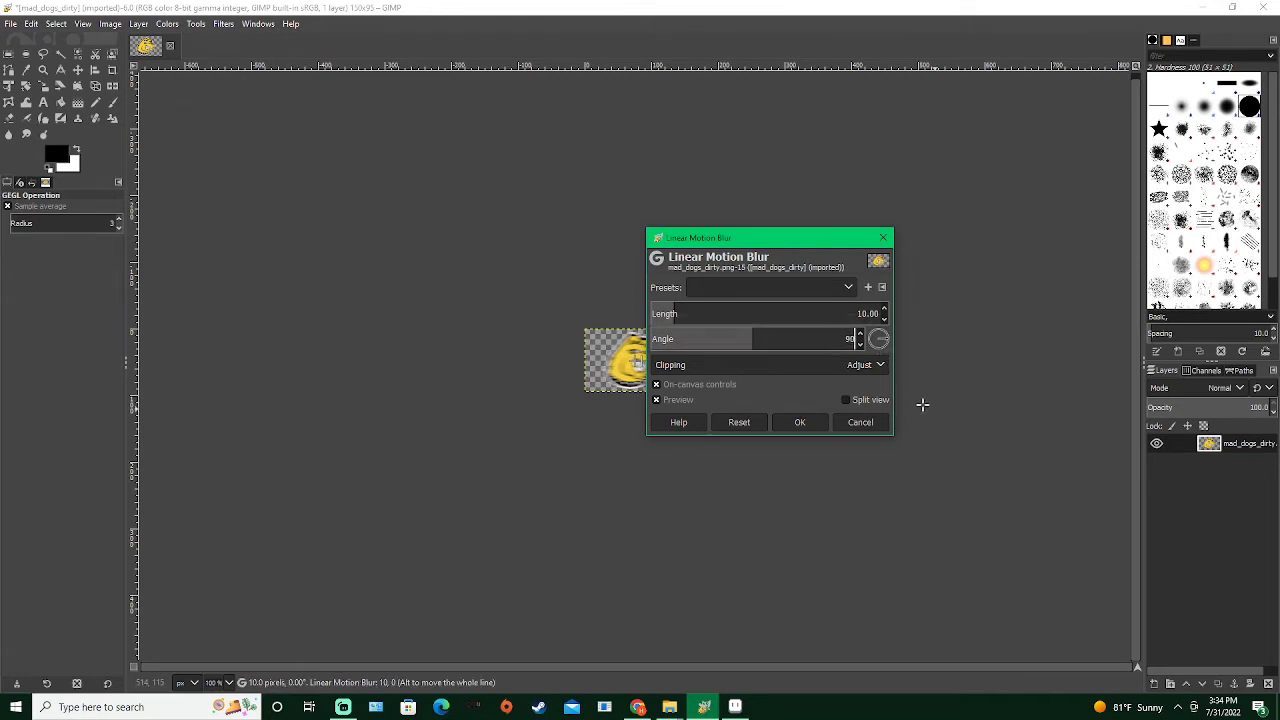
click(800, 422)
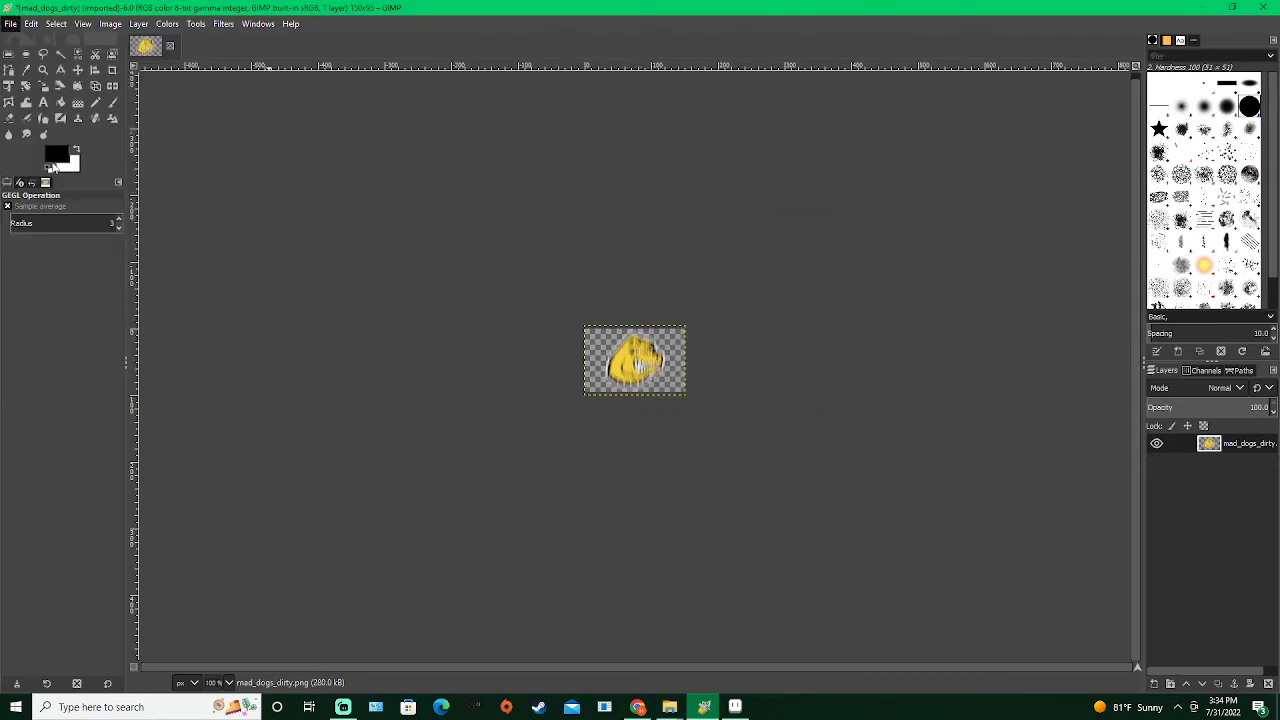
Export the blurred image to the Downloads folder as mad_dogs_dirty_blur.png
click(10, 24)
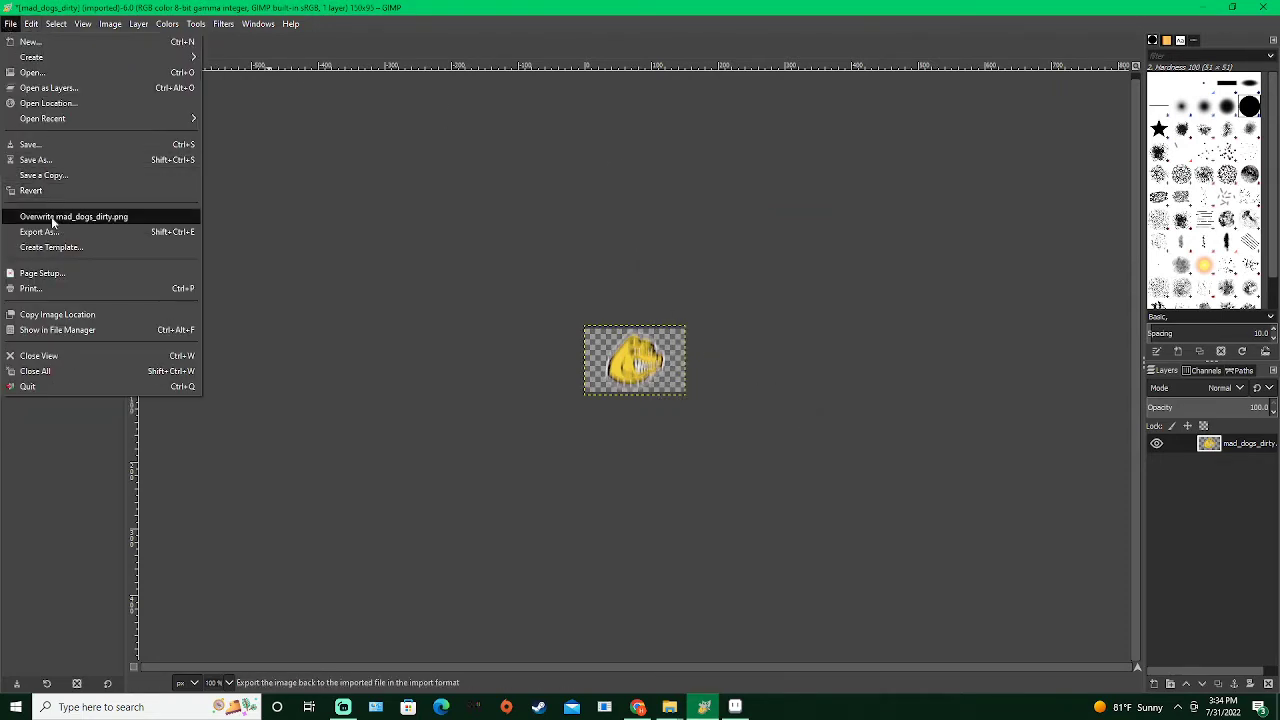
click(45, 231)
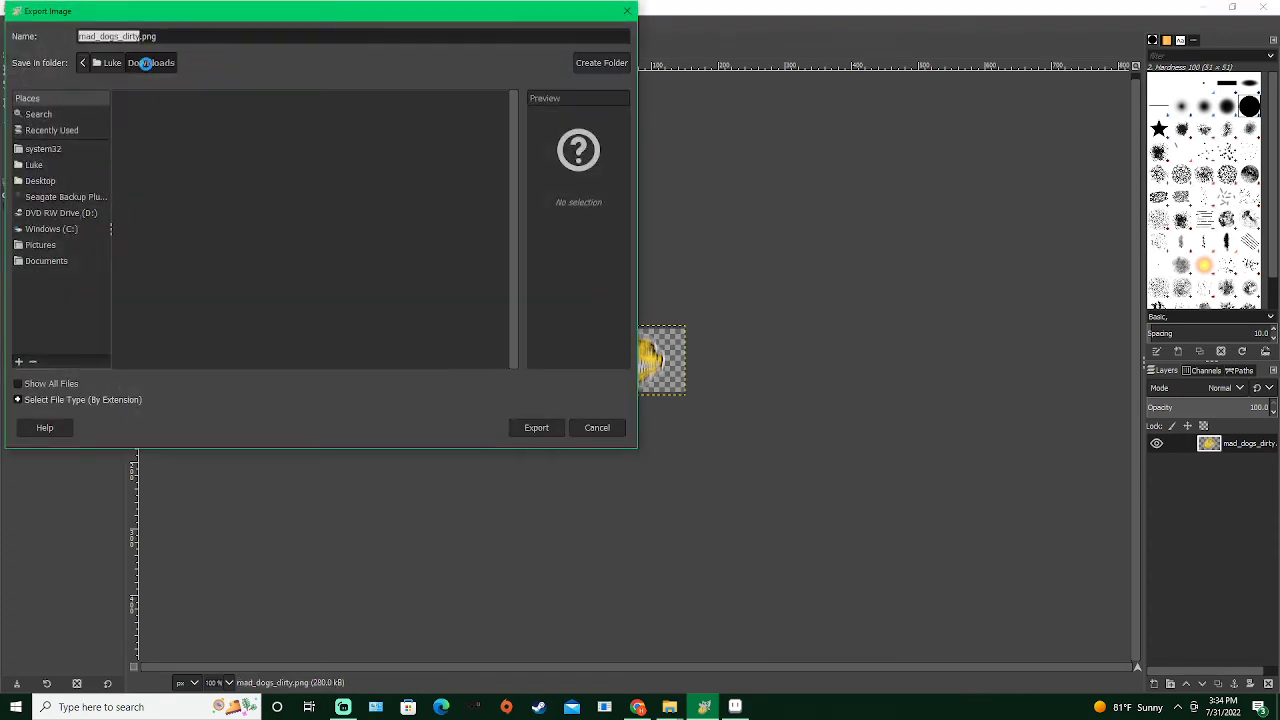
click(145, 63)
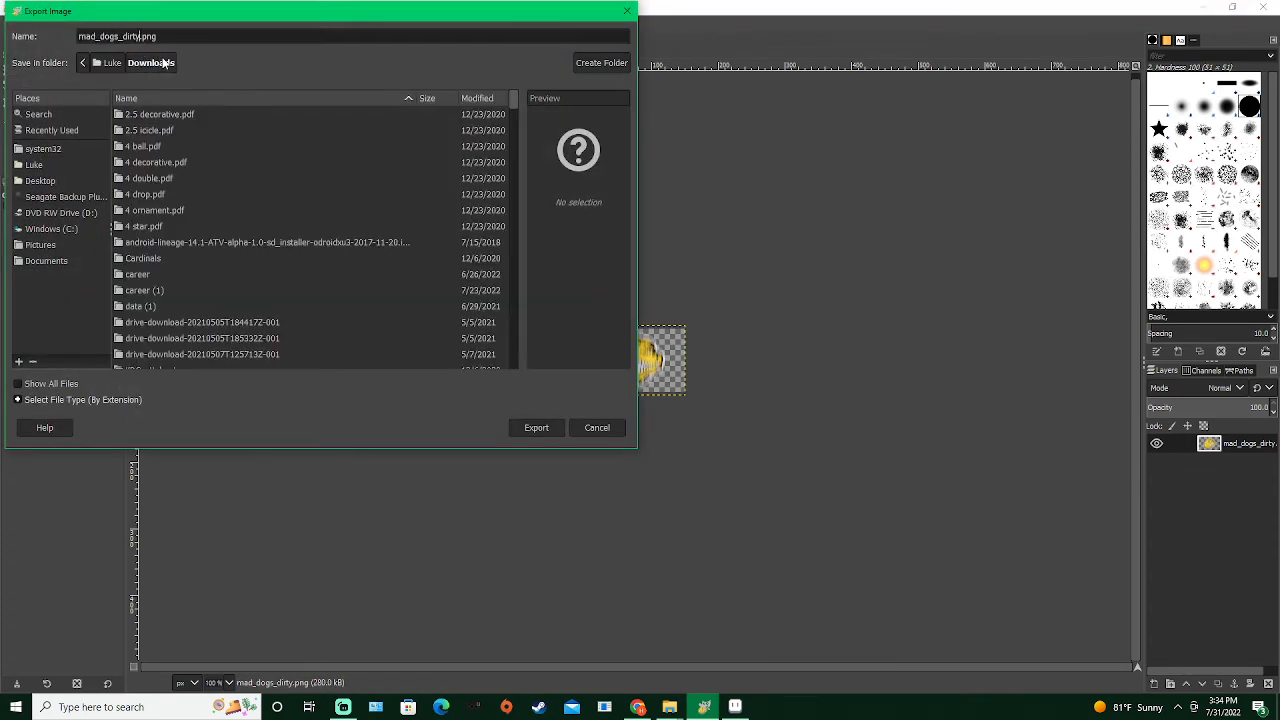
text(blur)
key(Return)
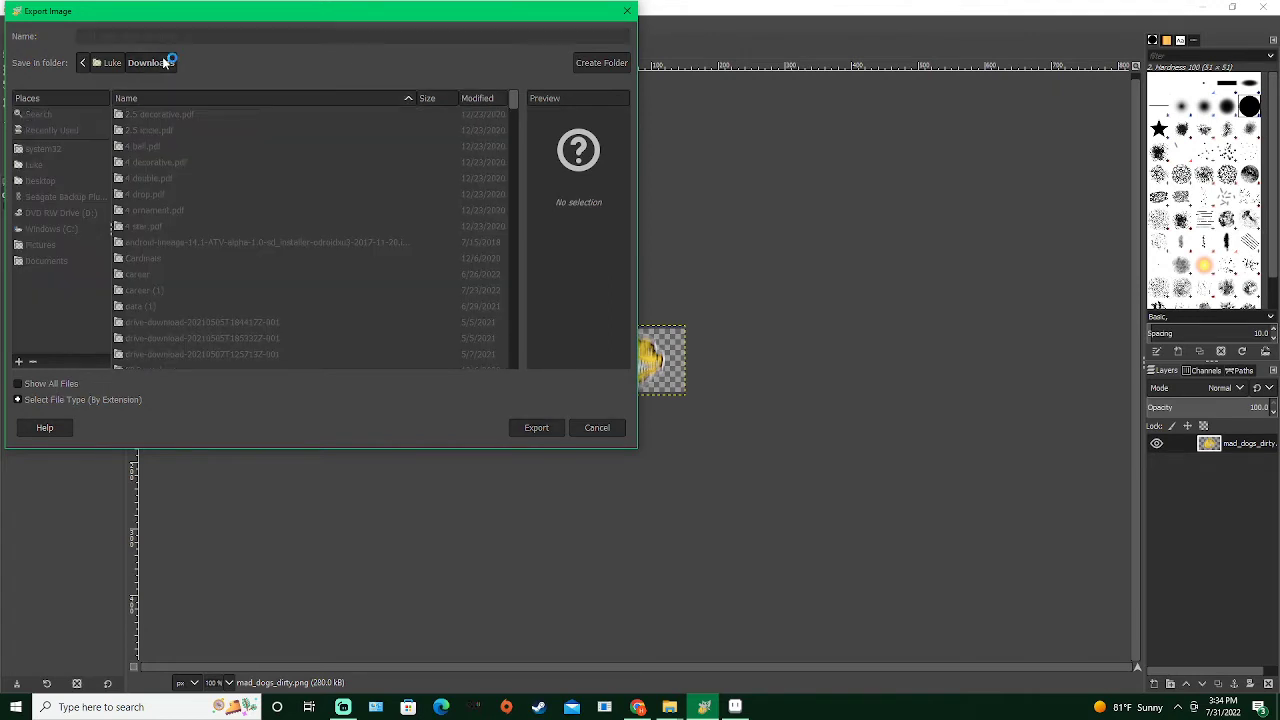
click(645, 511)
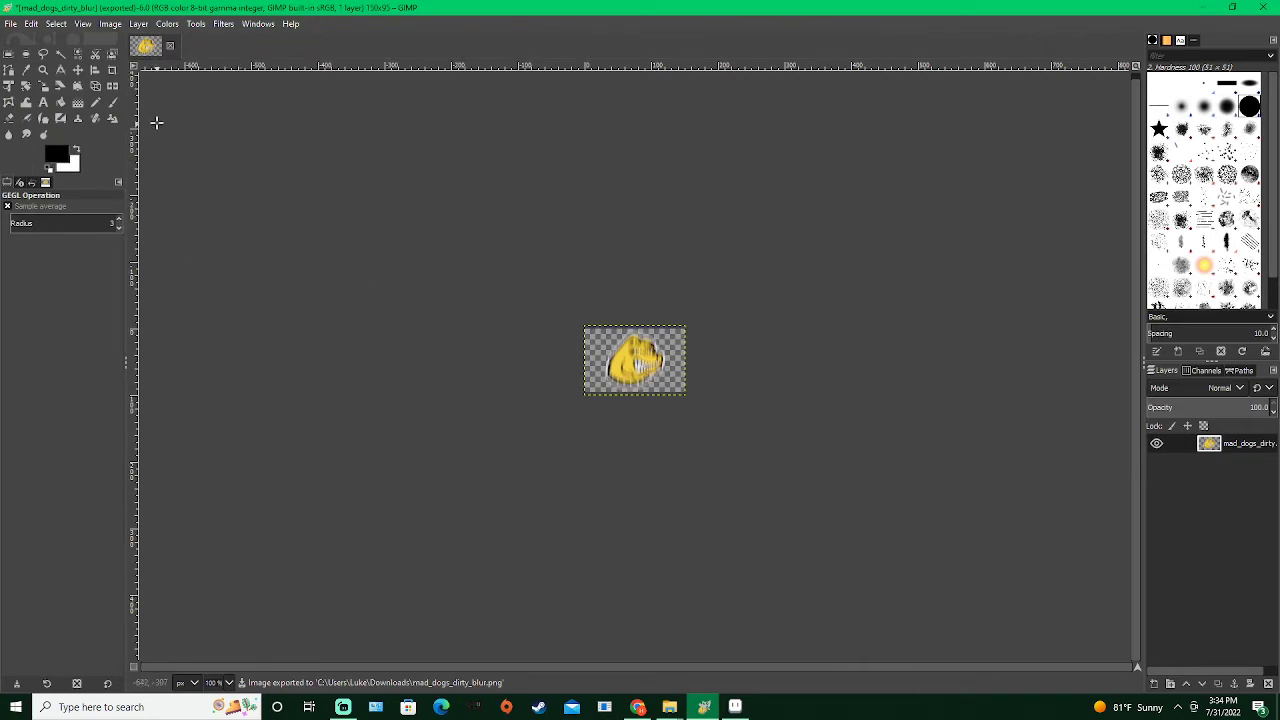
Close the blurred image, discarding its changes, and open mad_dogs_clean.png from File Explorer's Downloads folder in GIMP
click(170, 45)
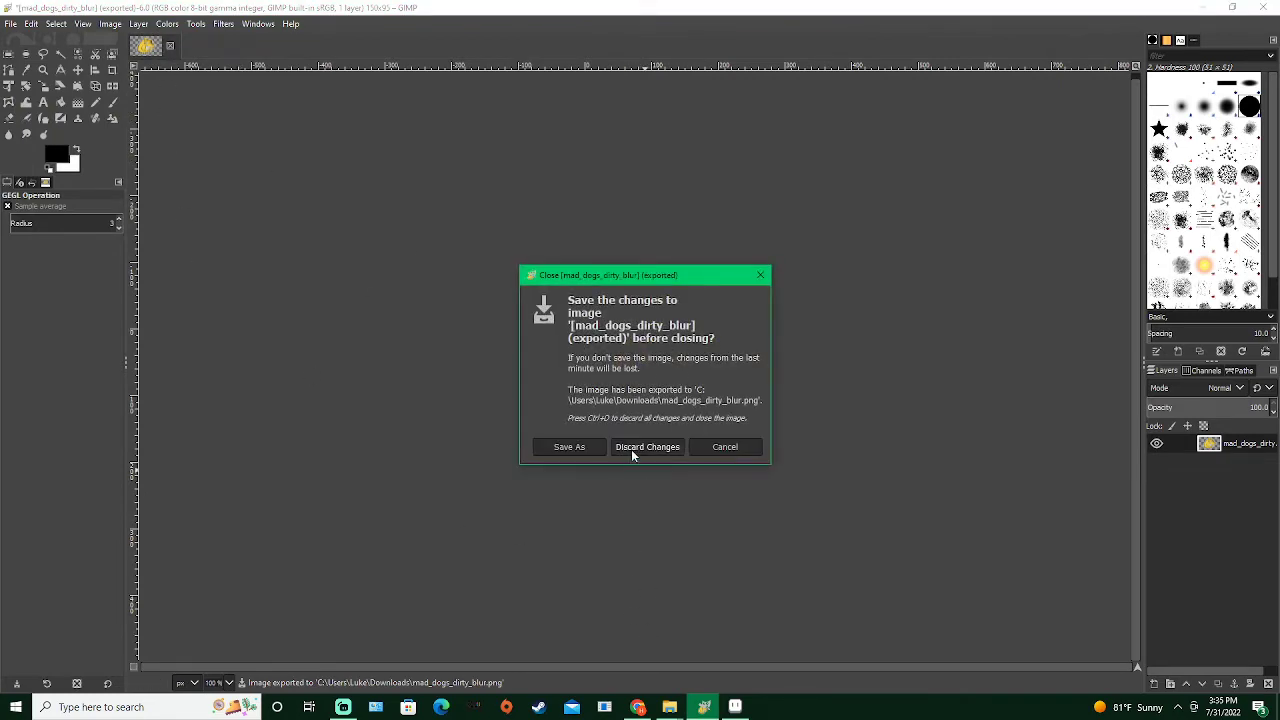
click(634, 449)
mouse_move(669, 707)
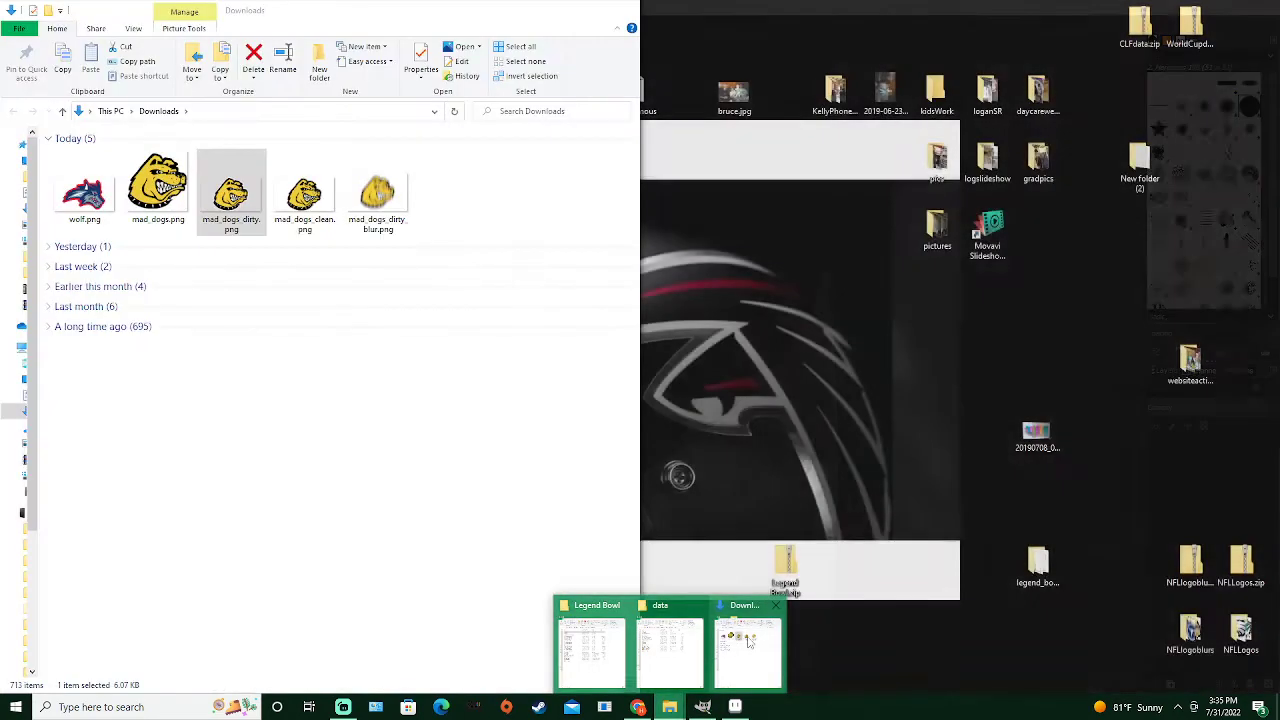
click(748, 650)
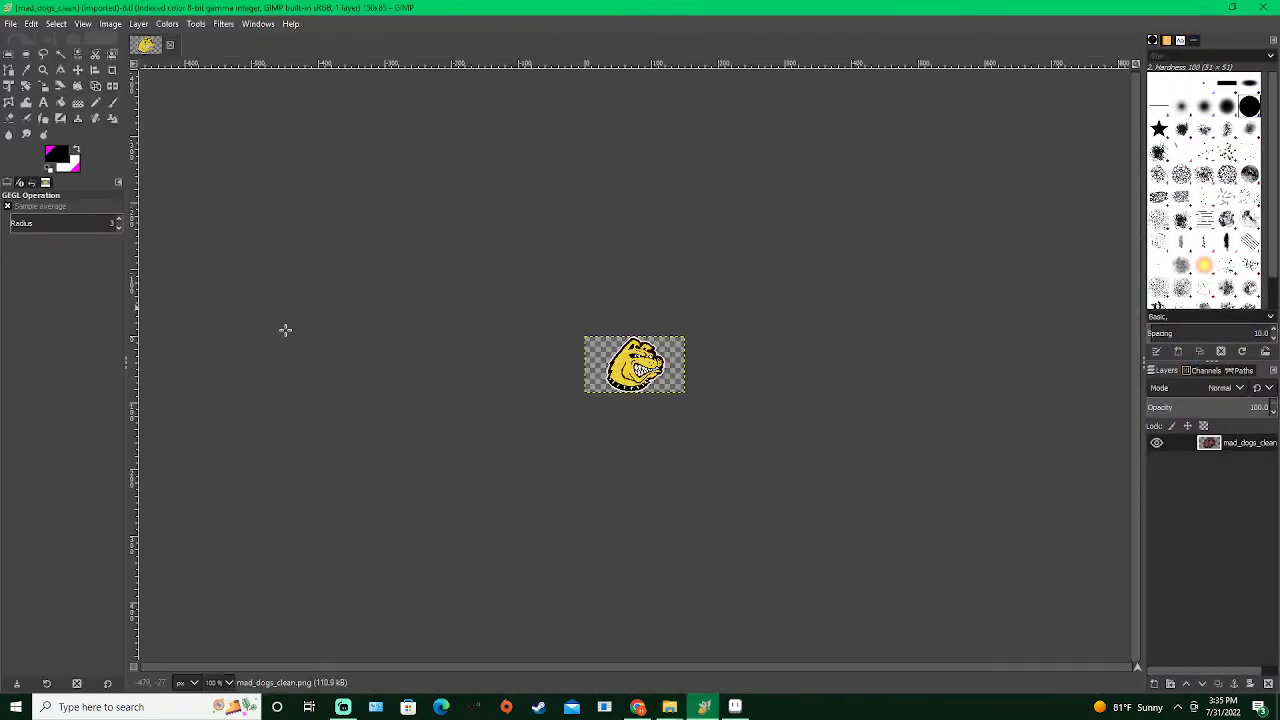
Convert the mad_dogs_clean image to RGB color mode and overwrite mad_dogs_clean.png with it
click(224, 25)
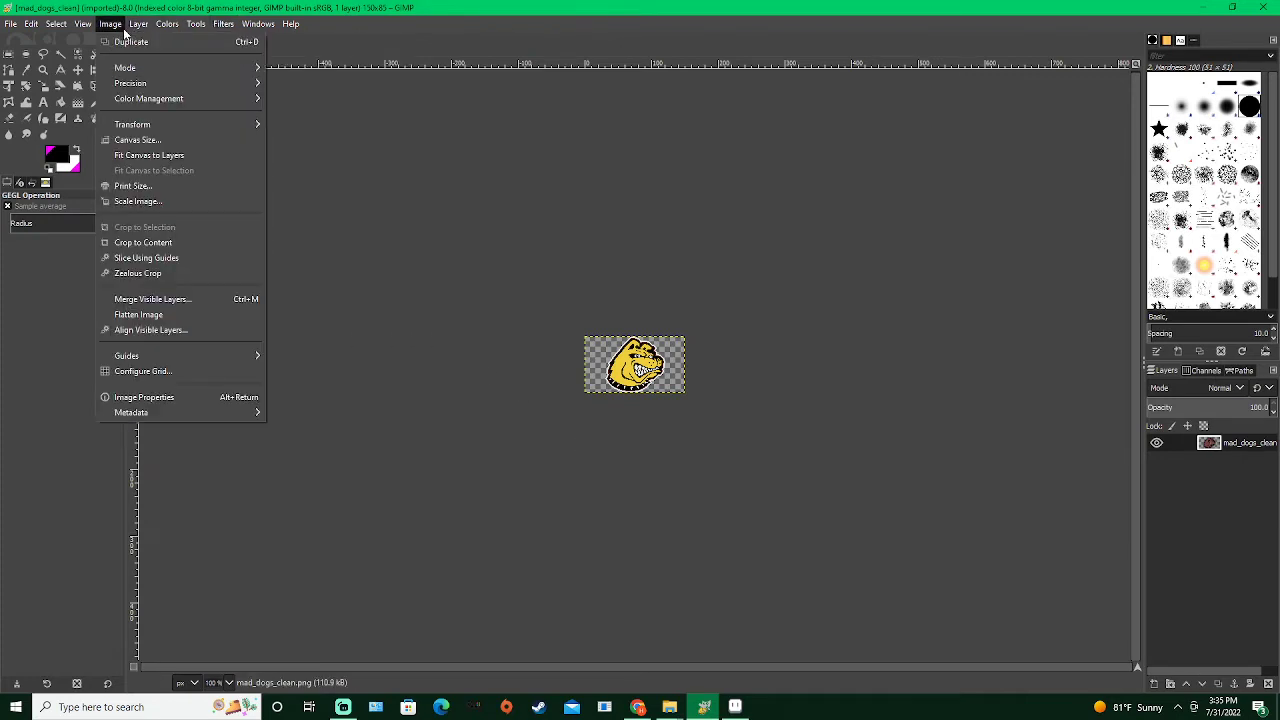
mouse_move(138, 24)
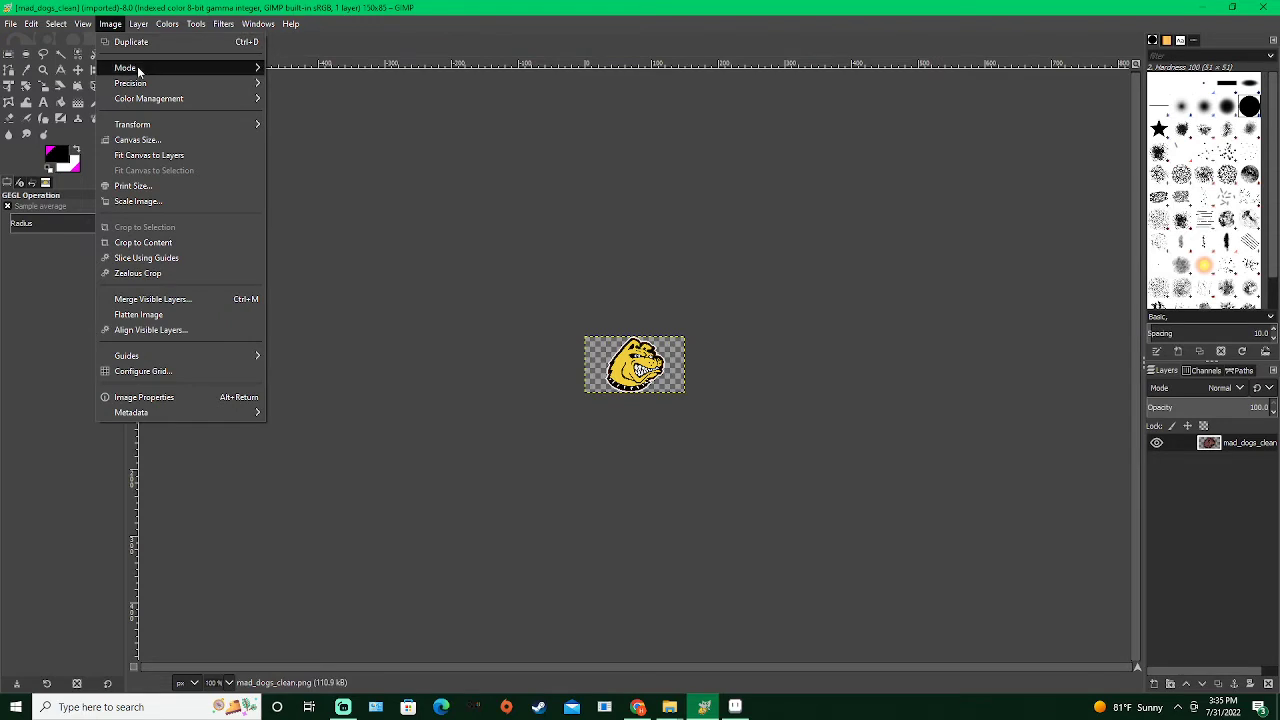
mouse_move(250, 70)
click(291, 70)
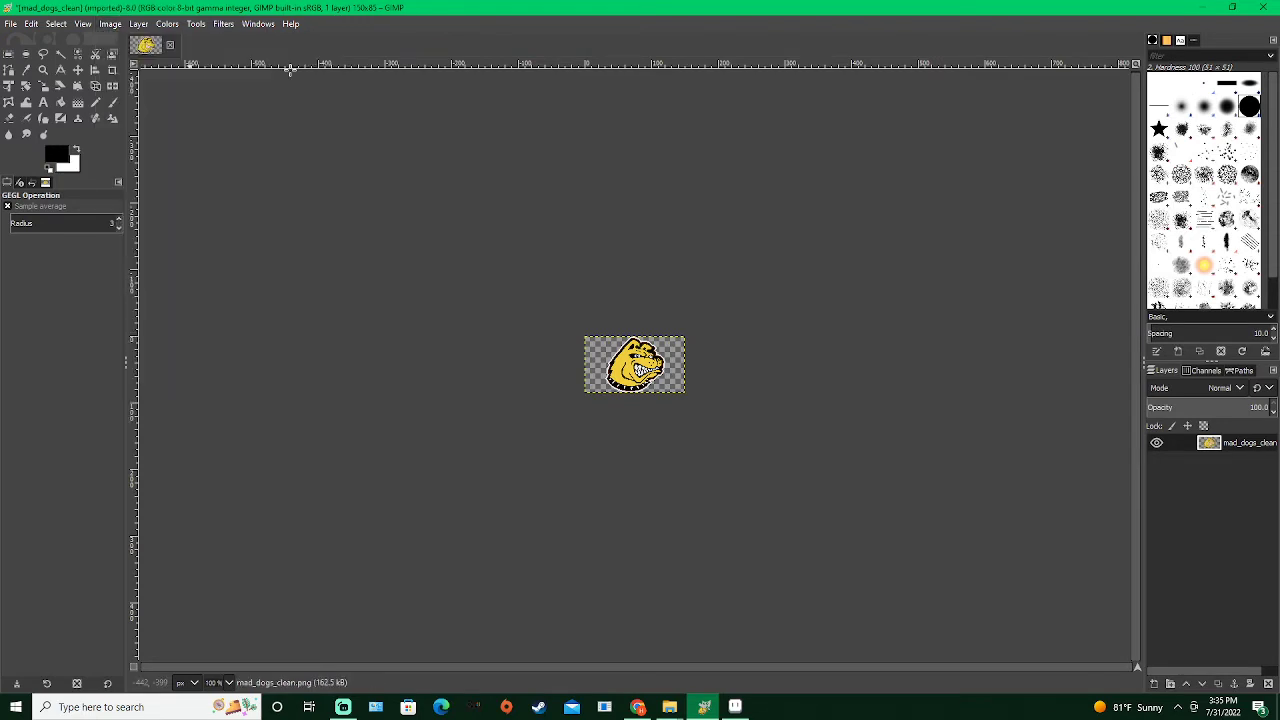
click(13, 28)
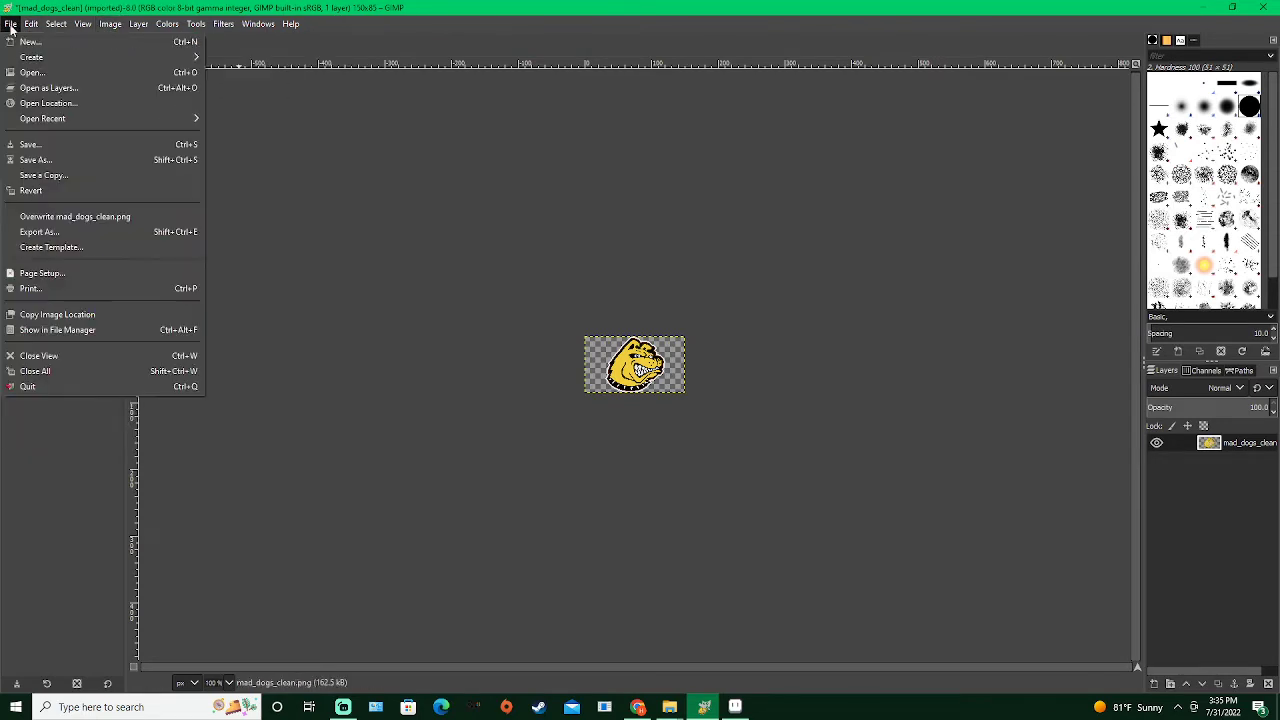
click(66, 215)
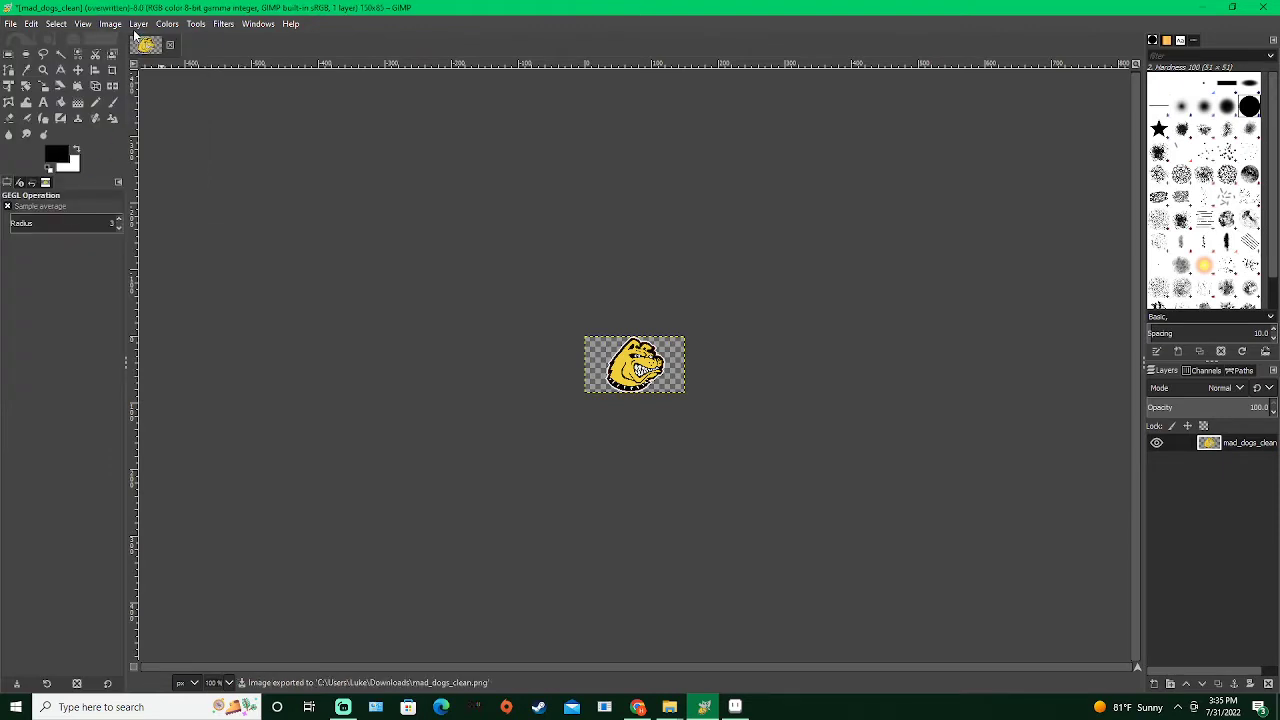
Resize the mad_dogs_clean canvas to a height of 95 px with the image centered
click(107, 24)
click(145, 134)
drag(592, 264, 500, 259)
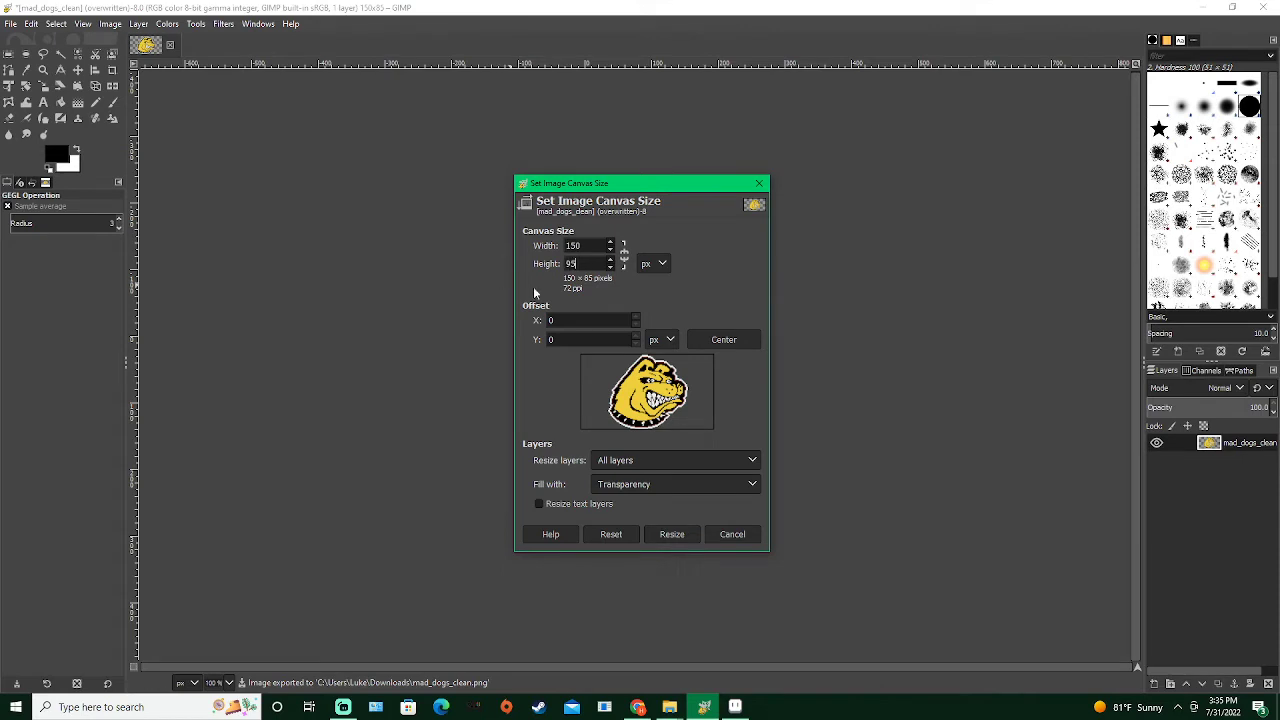
click(736, 341)
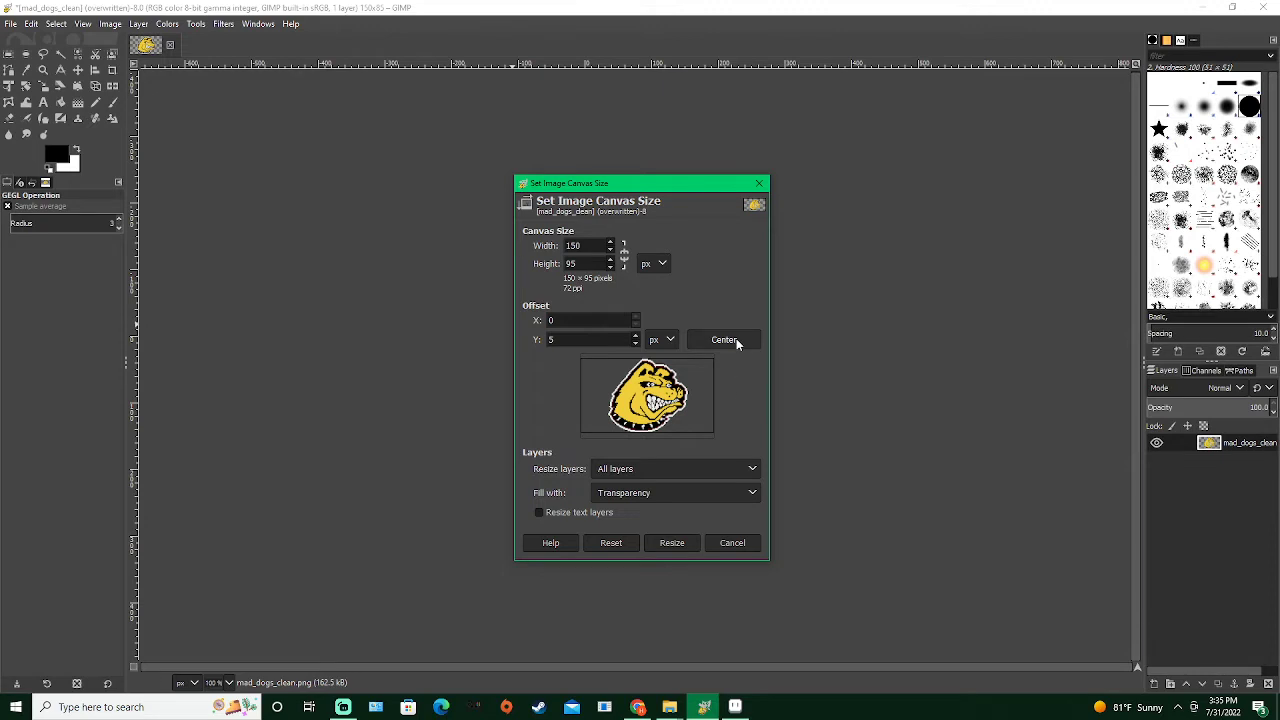
click(671, 542)
Try repeating the last Linear Motion Blur on the mad_dogs_clean image, and undo it
click(223, 24)
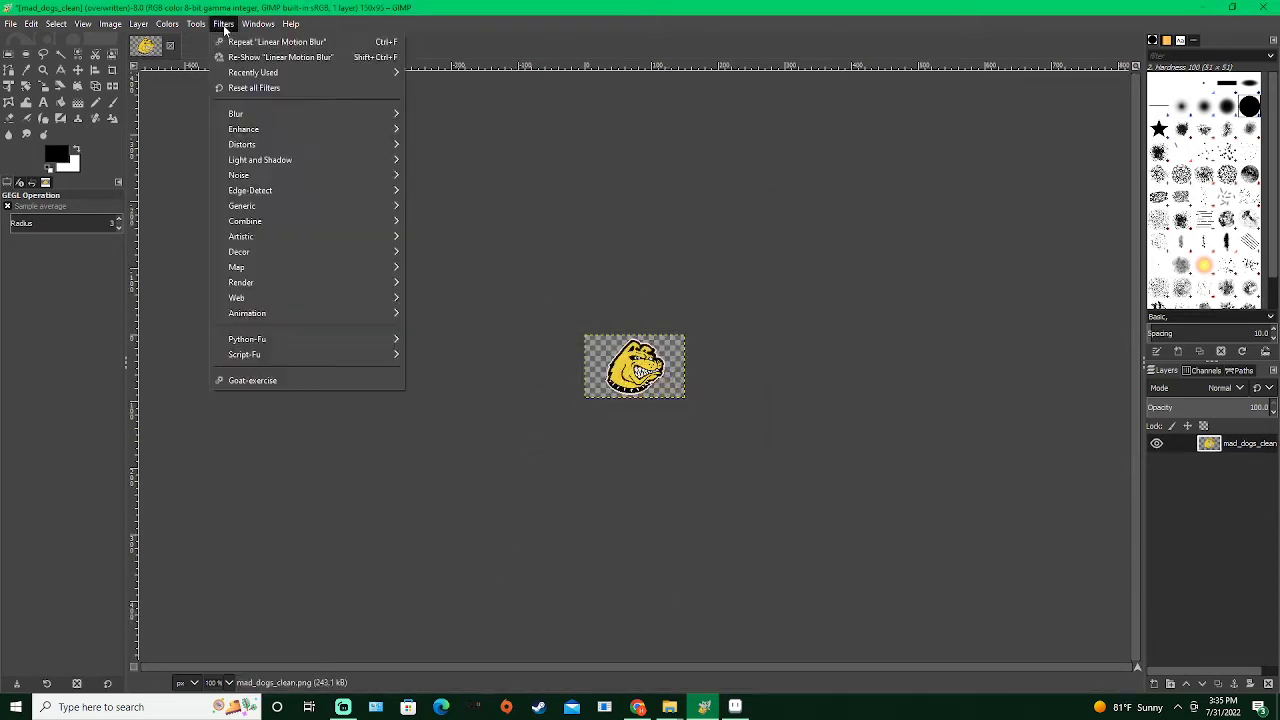
click(245, 42)
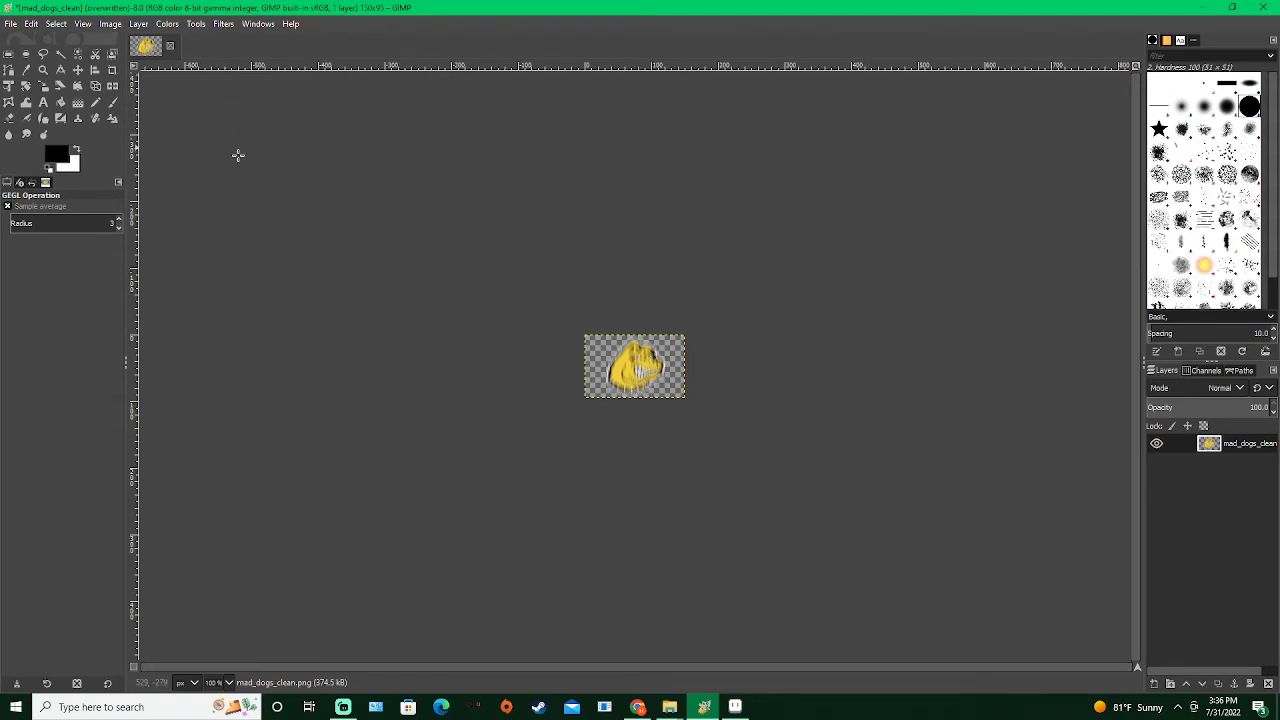
key(ctrl+z)
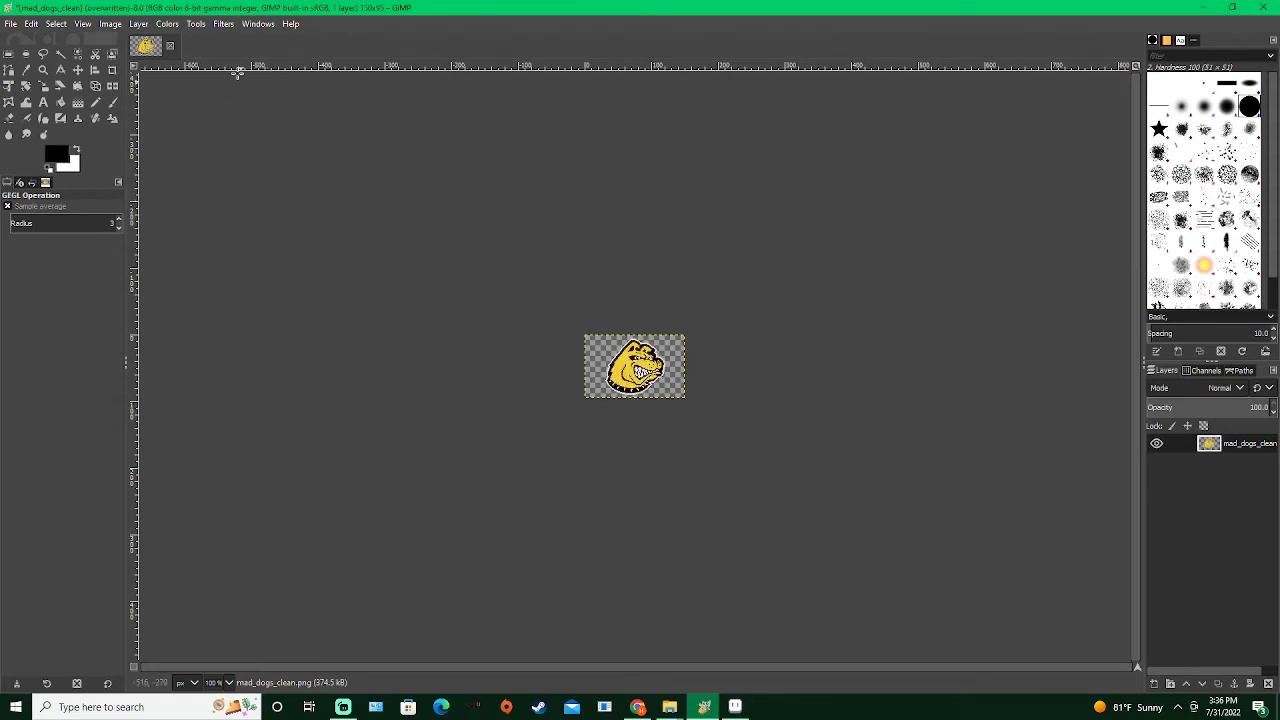
Apply a Linear Motion Blur with length 10 and angle 90 to the mad_dogs_clean image
click(223, 24)
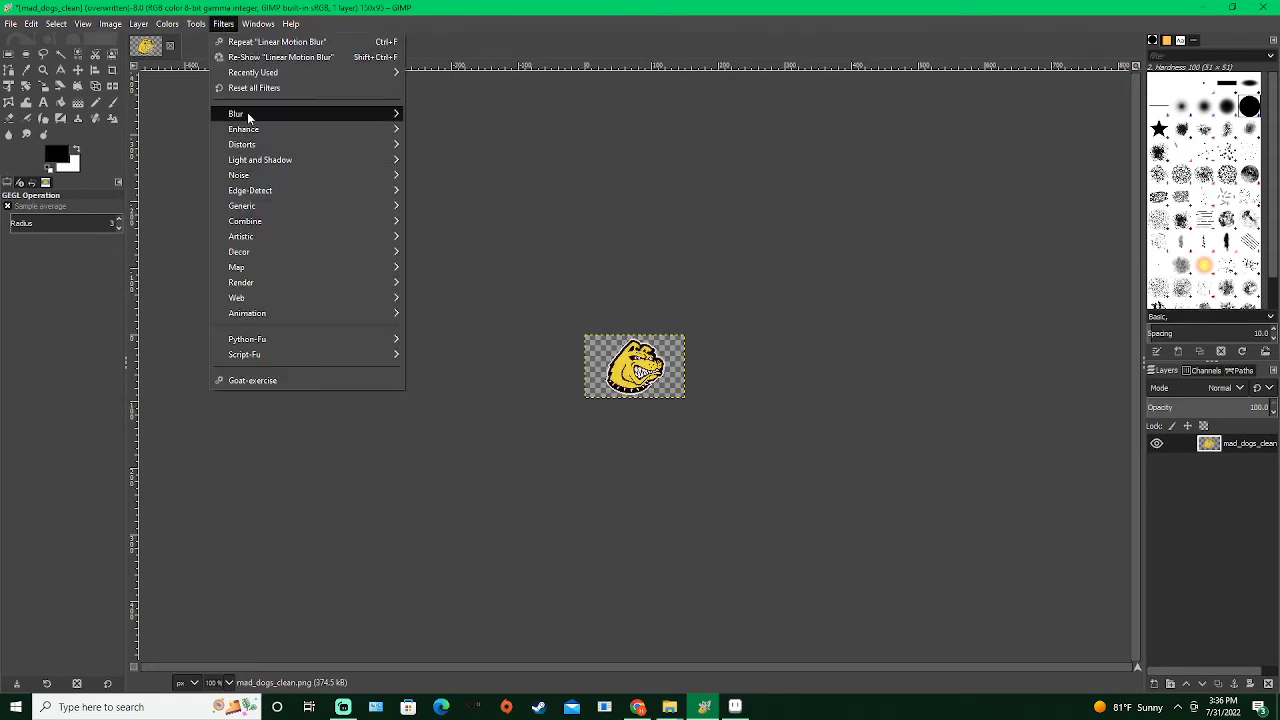
mouse_move(249, 116)
click(455, 205)
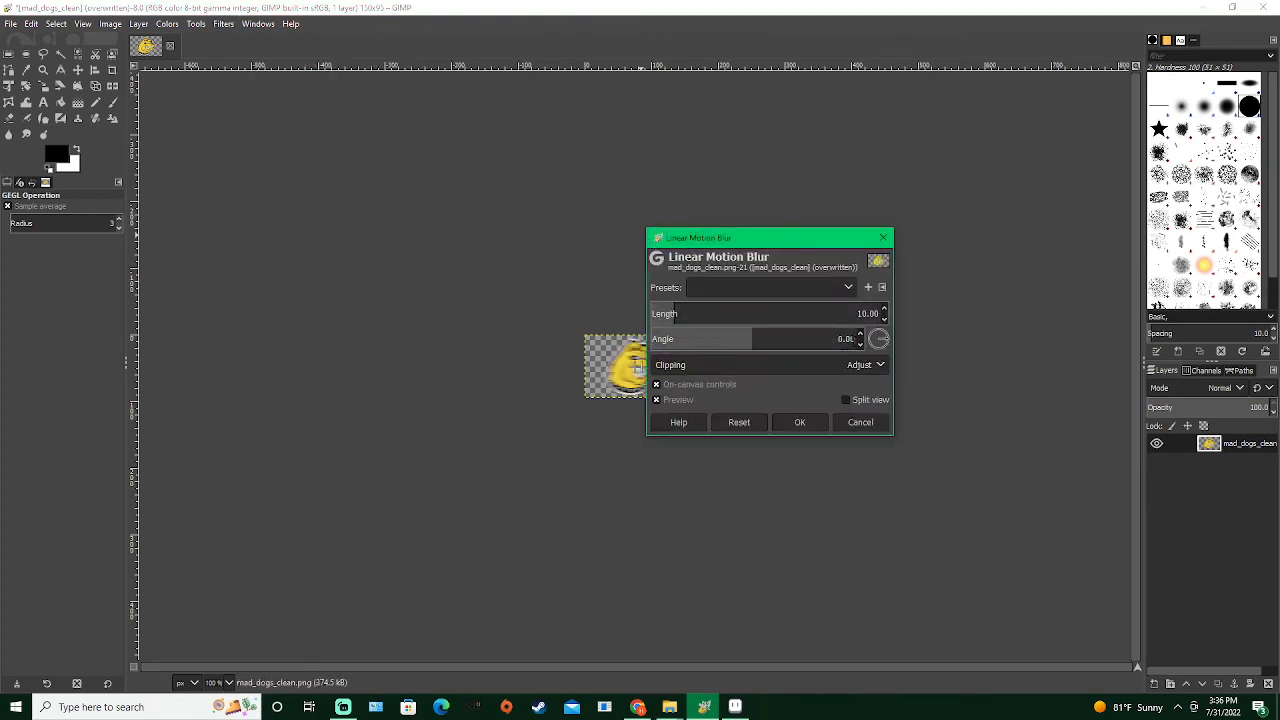
click(866, 344)
text(90)
click(800, 422)
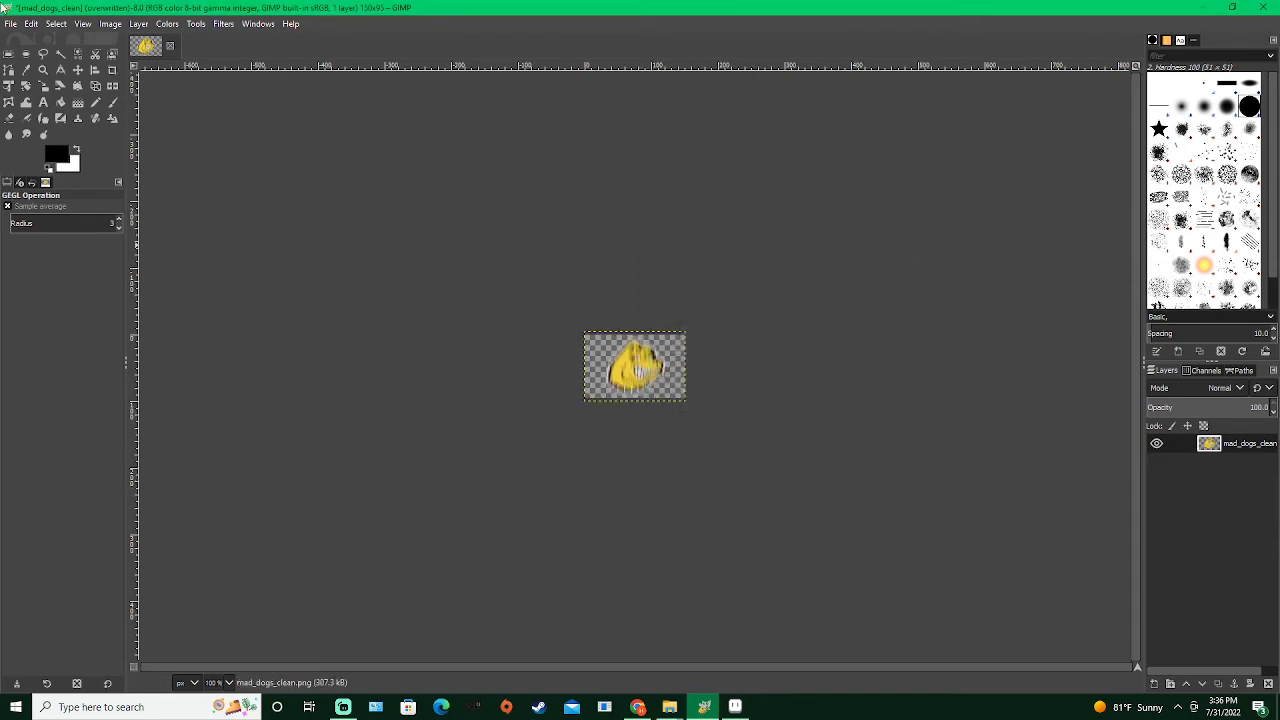
Export the blurred image as mad_dogs_clean_blur.png with the default PNG options and close it, discarding the changes
click(12, 24)
click(40, 231)
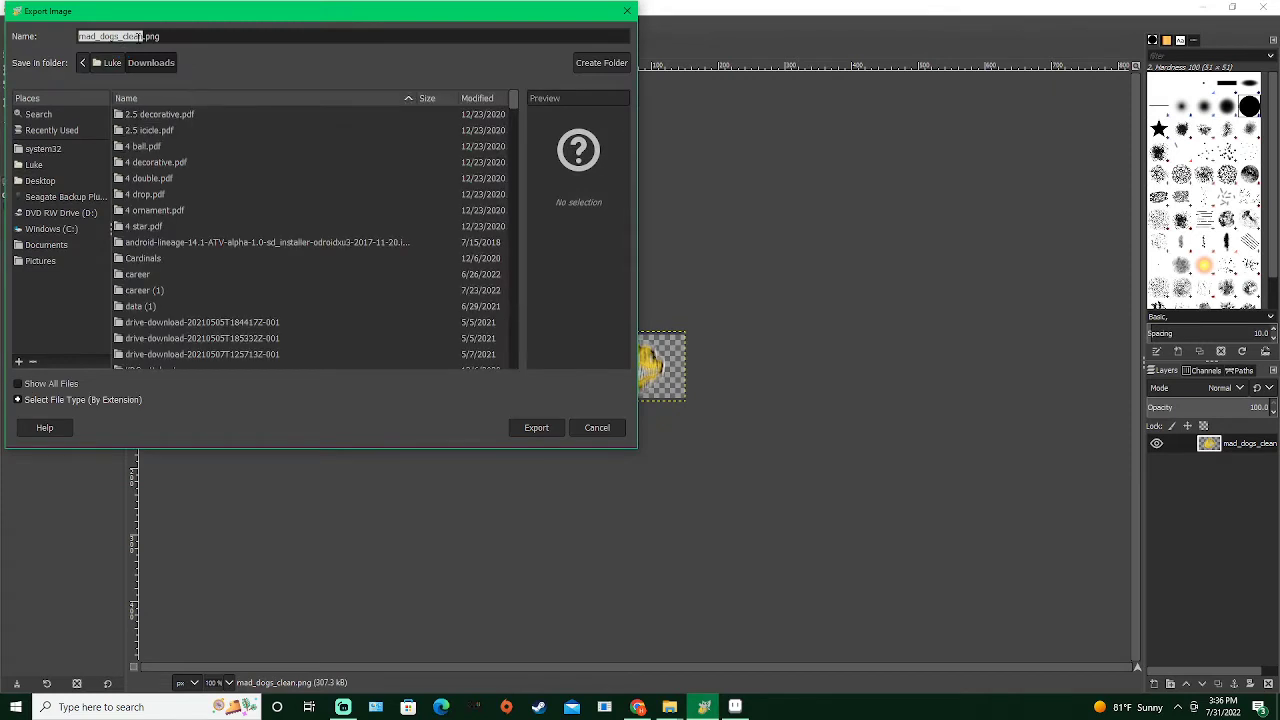
click(143, 36)
text(_blur)
key(Return)
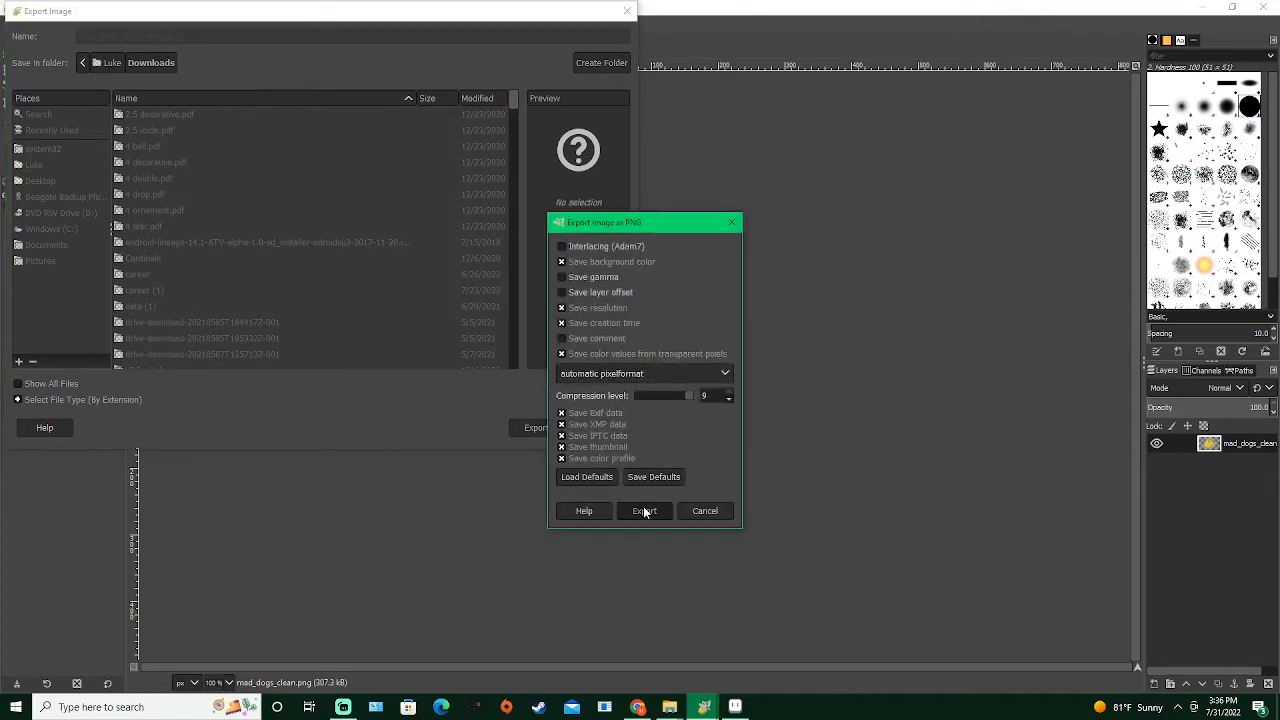
click(646, 511)
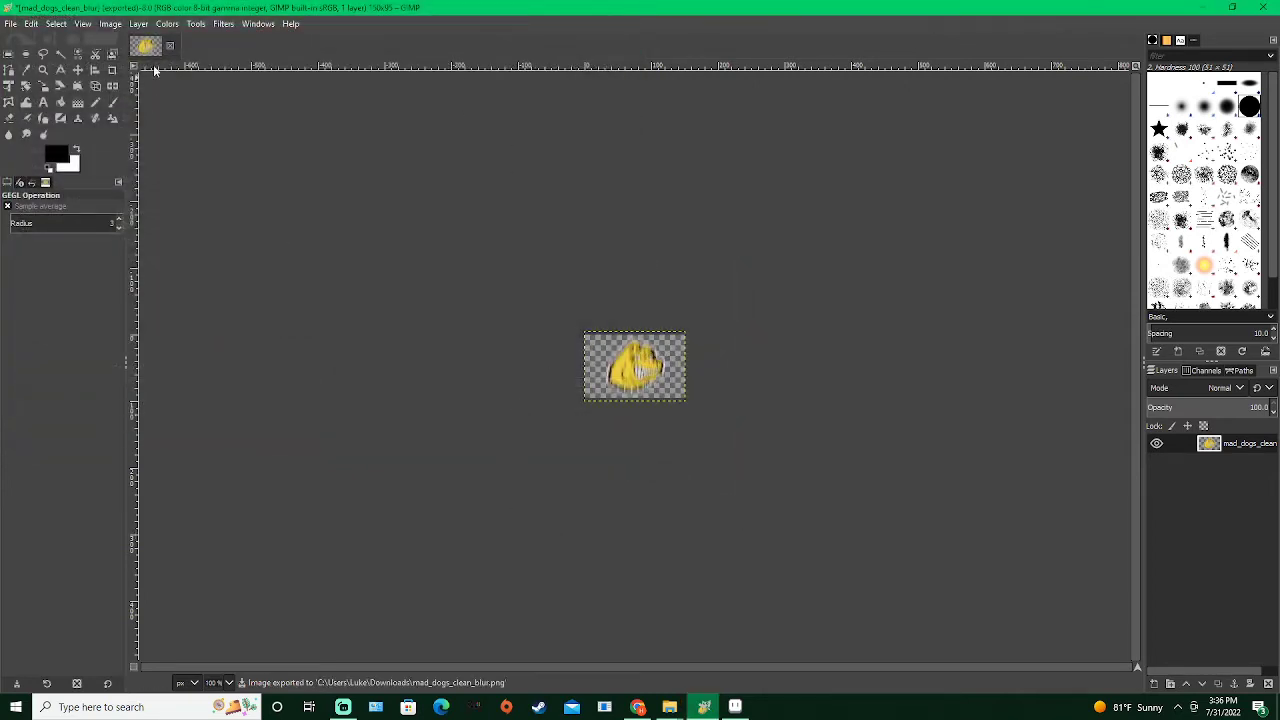
click(172, 47)
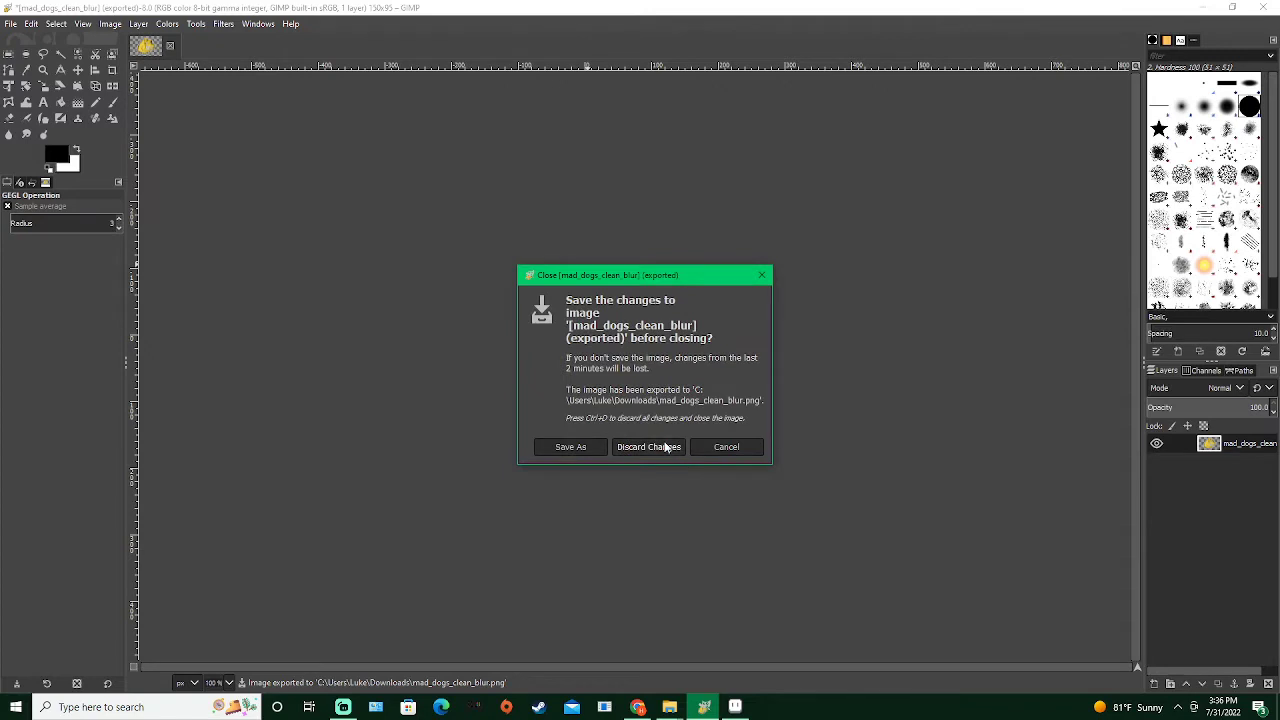
click(660, 446)
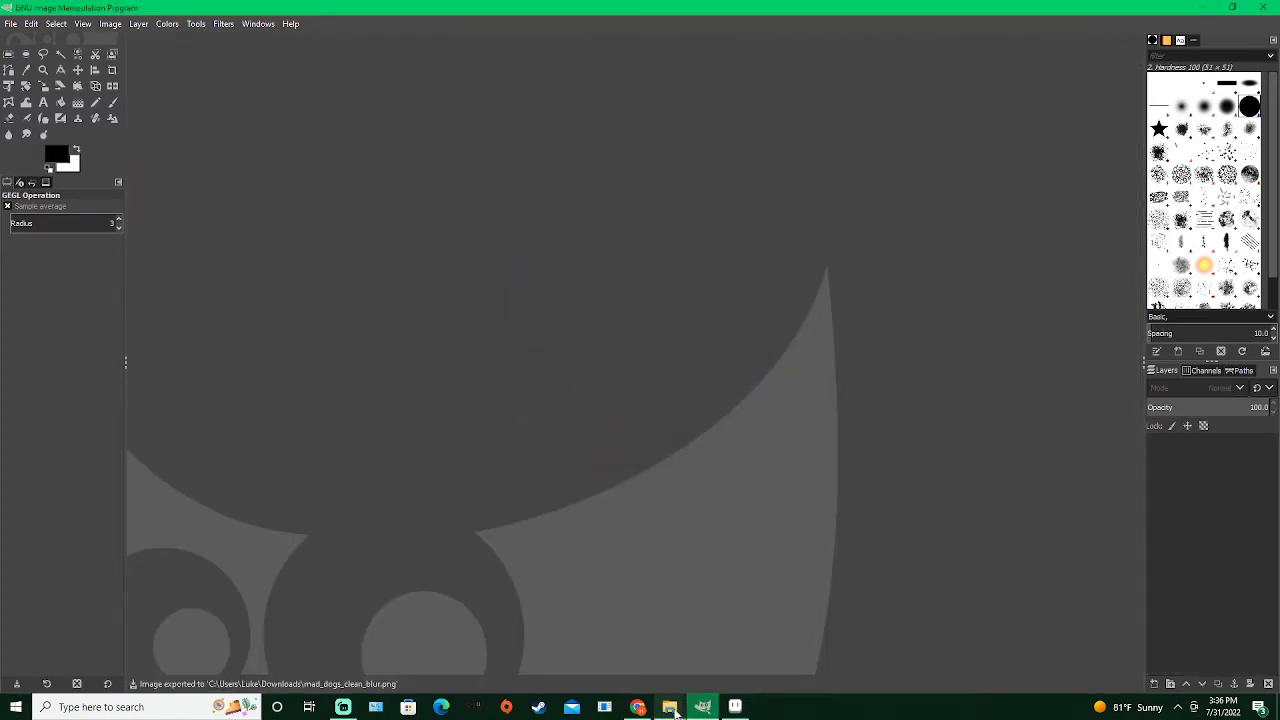
Switch to File Explorer and open the custom\logos folder inside the local legend_bowl data folder
mouse_move(669, 707)
click(733, 655)
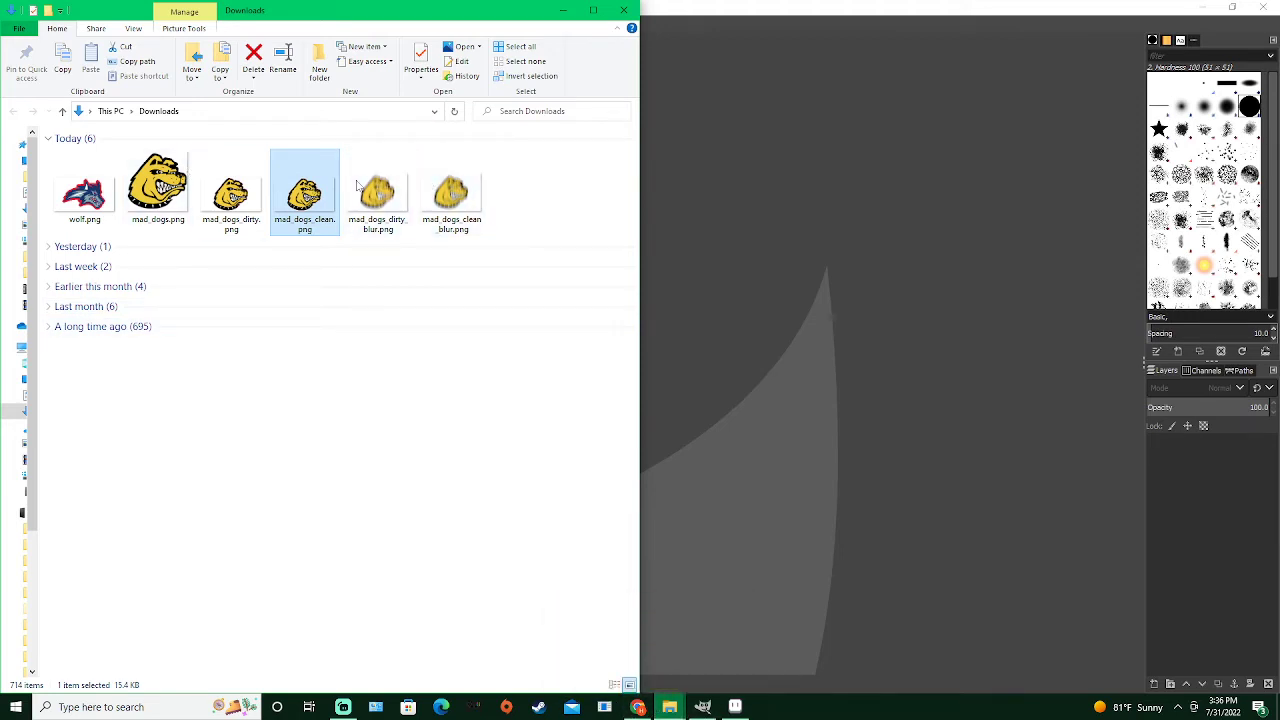
mouse_move(668, 703)
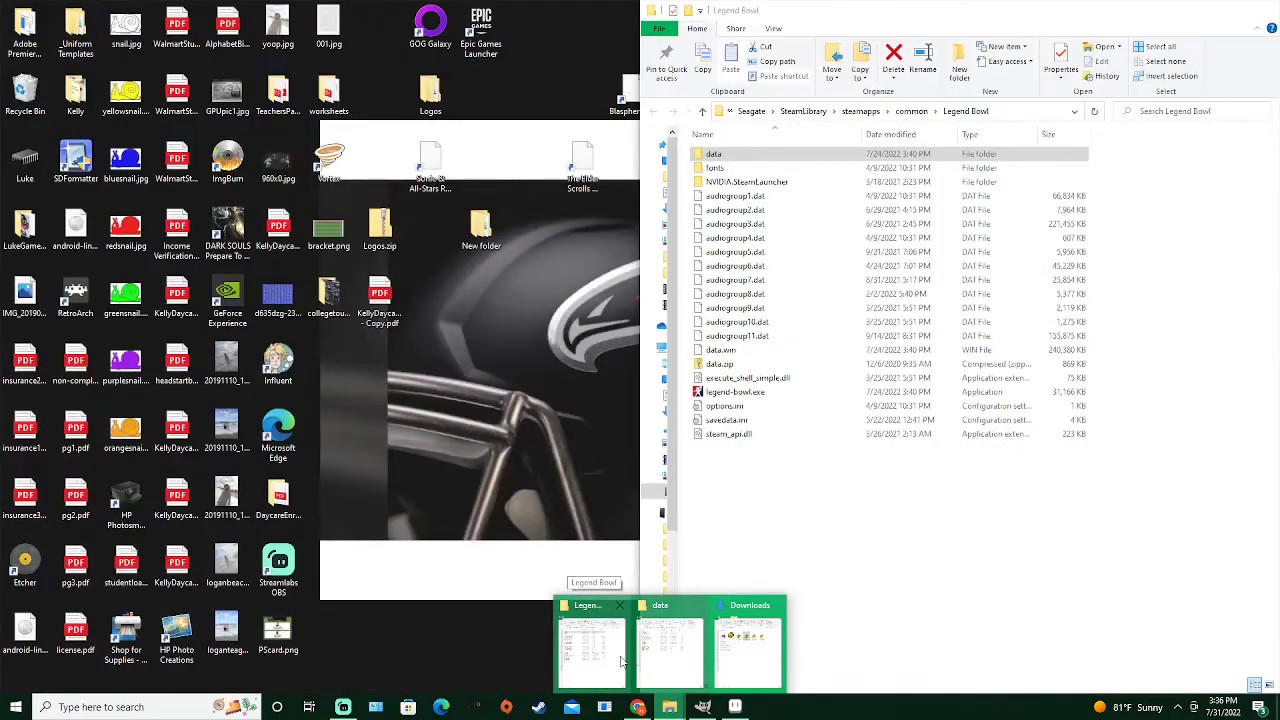
click(620, 660)
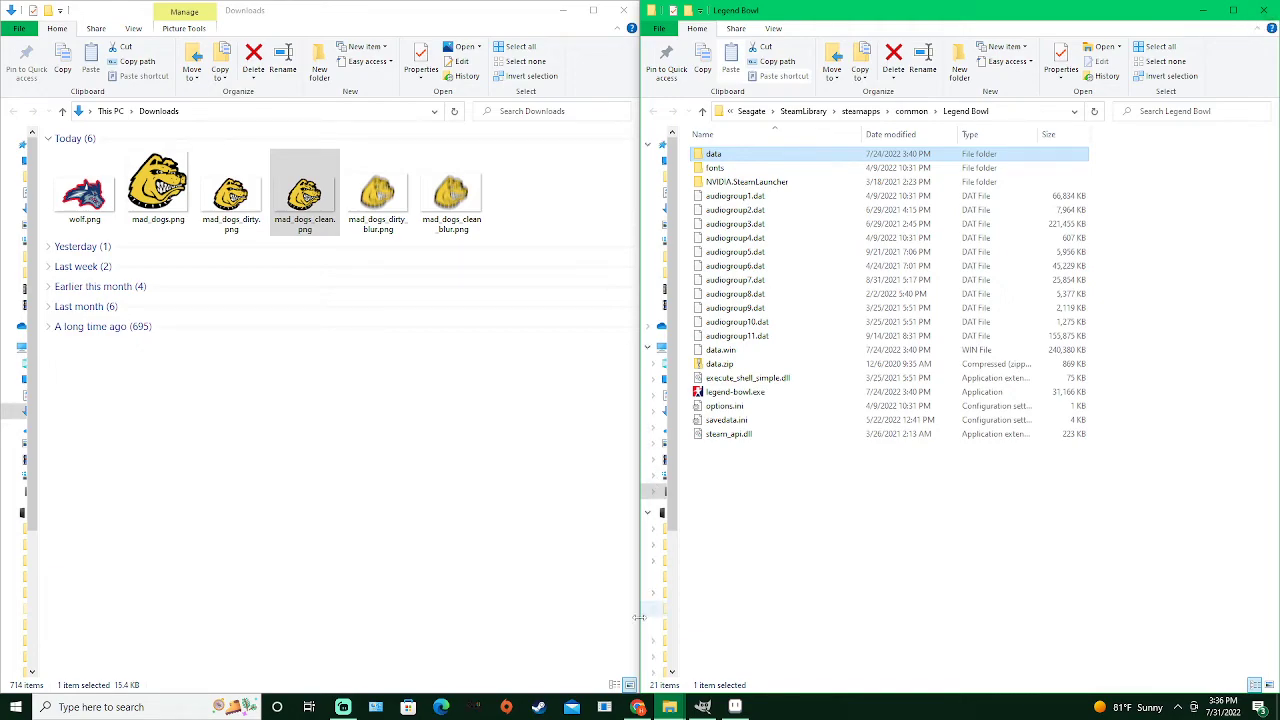
click(669, 706)
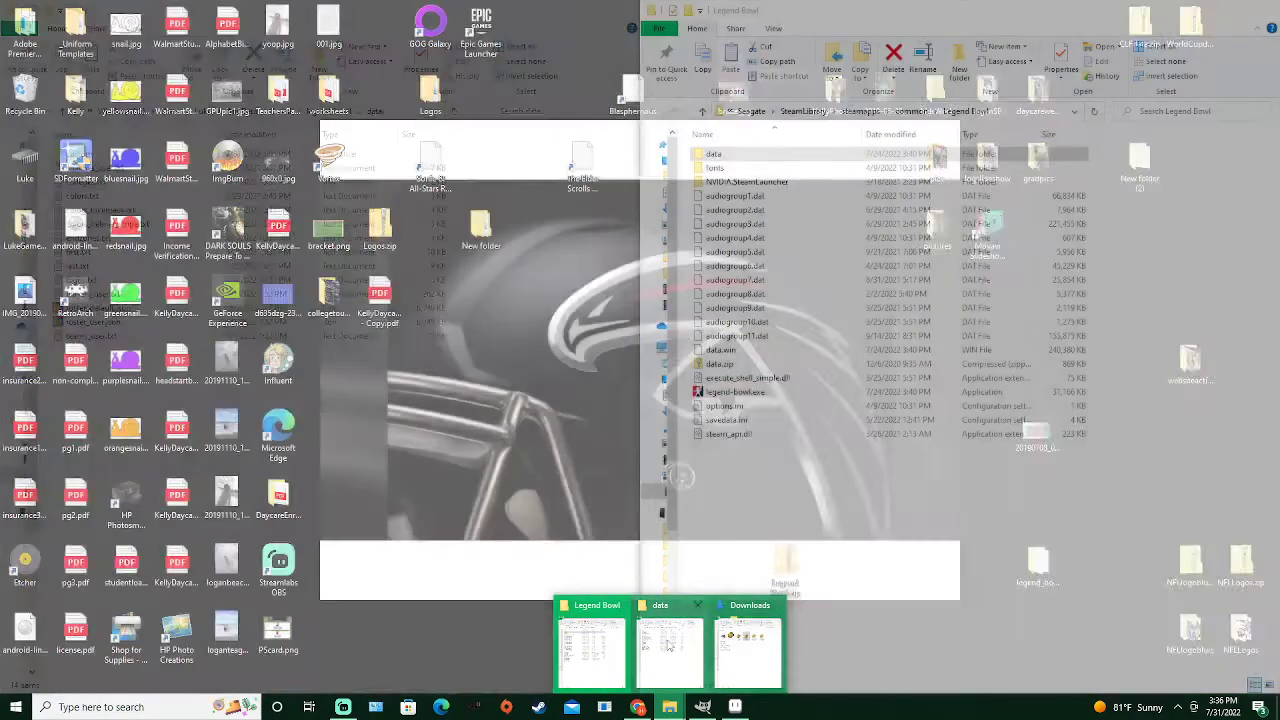
click(670, 650)
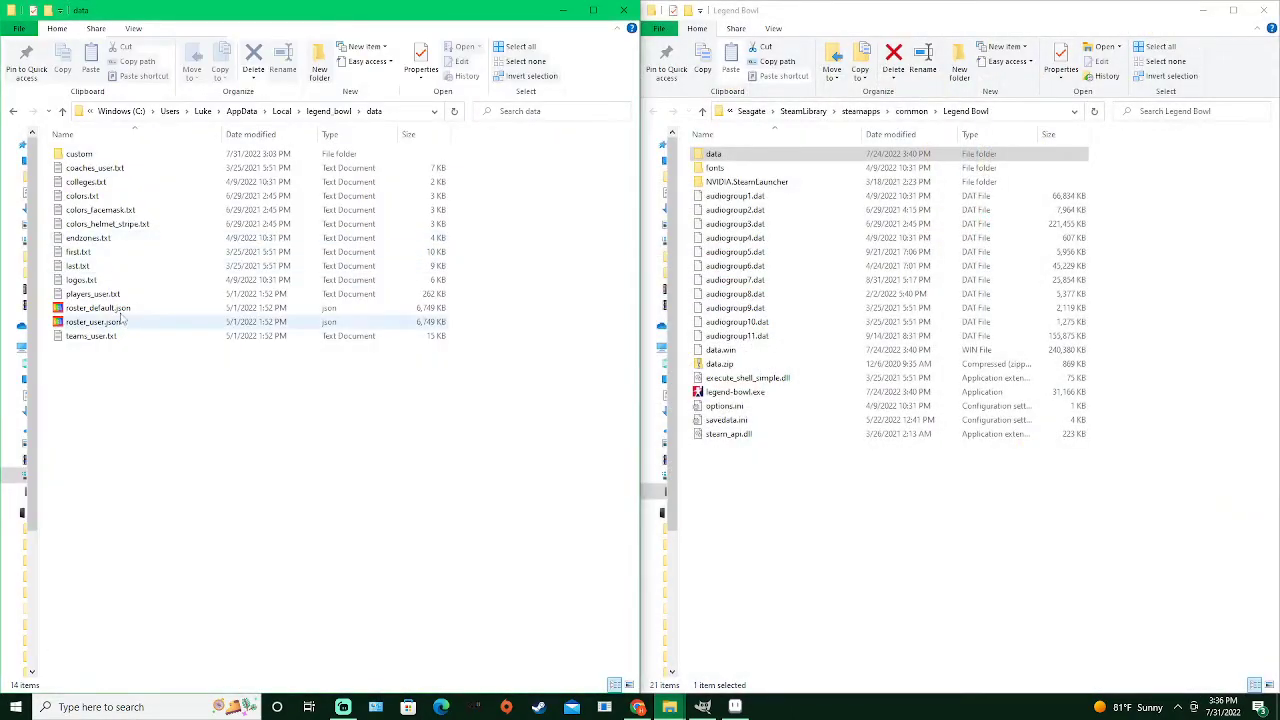
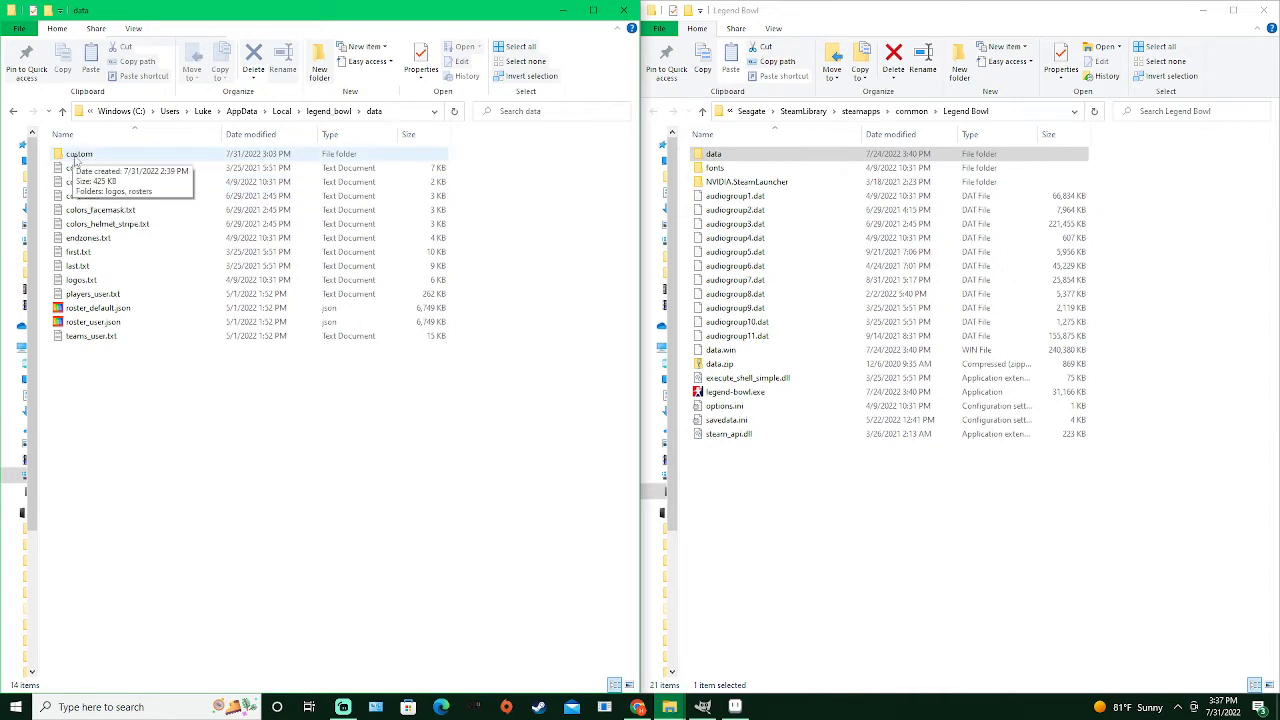
double_click(75, 156)
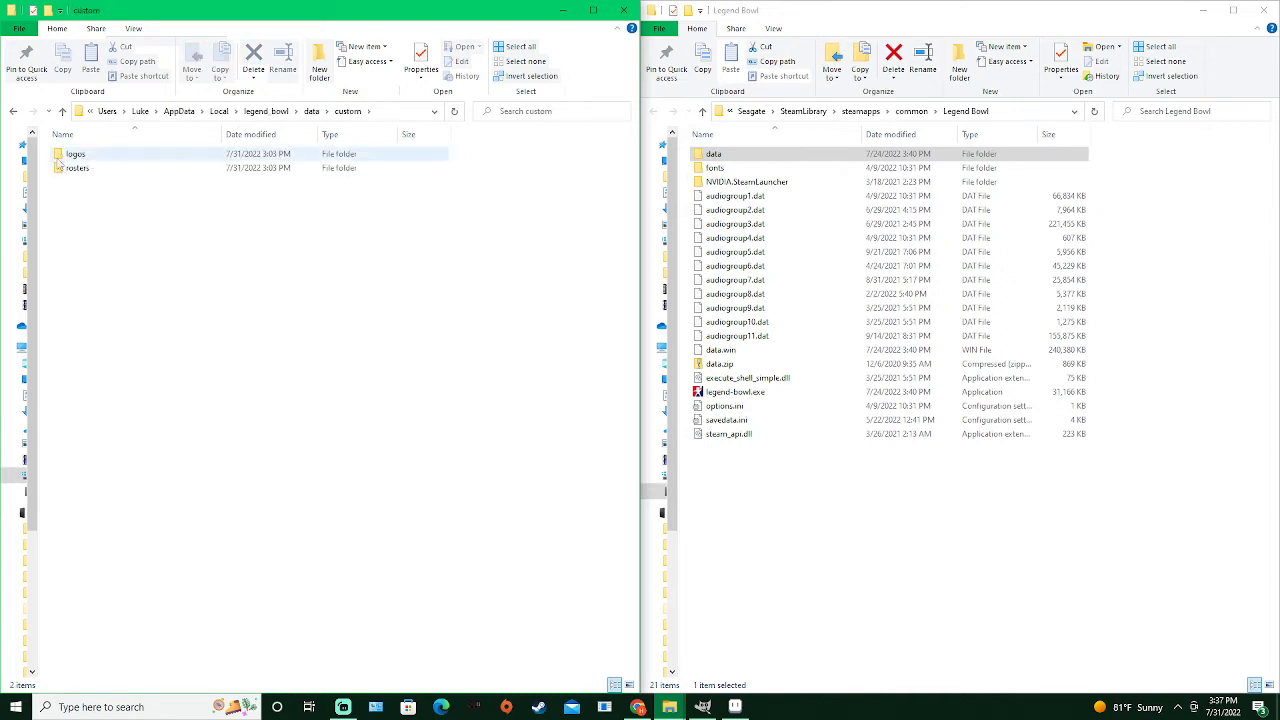
double_click(58, 157)
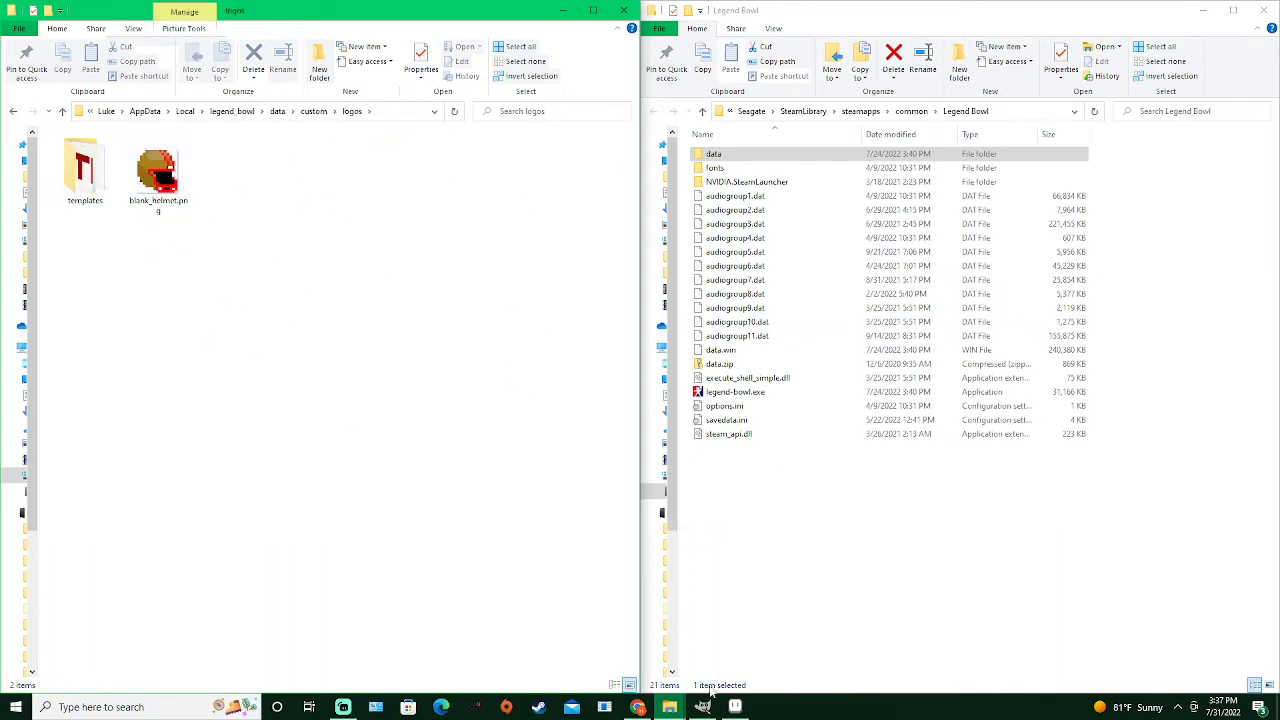
Move the four clean, dirty and blurred mad_dogs PNGs from Downloads into the logos folder, and close the Downloads window
click(672, 712)
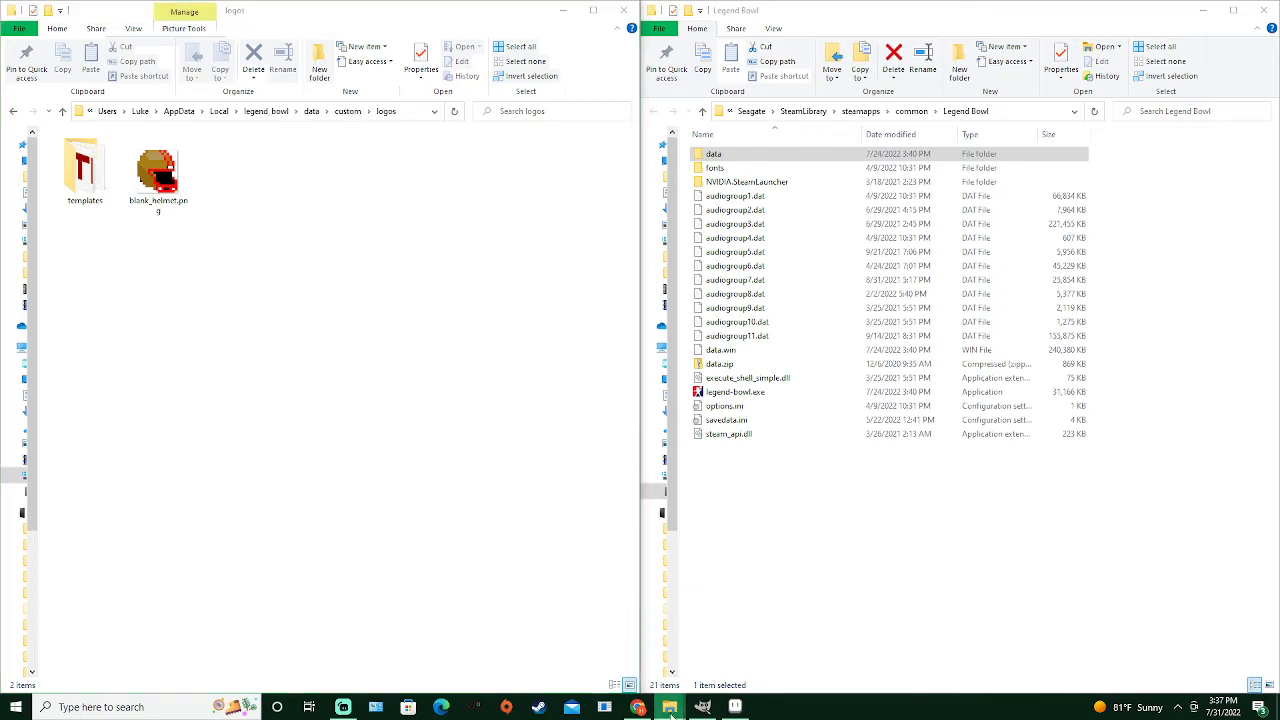
click(662, 615)
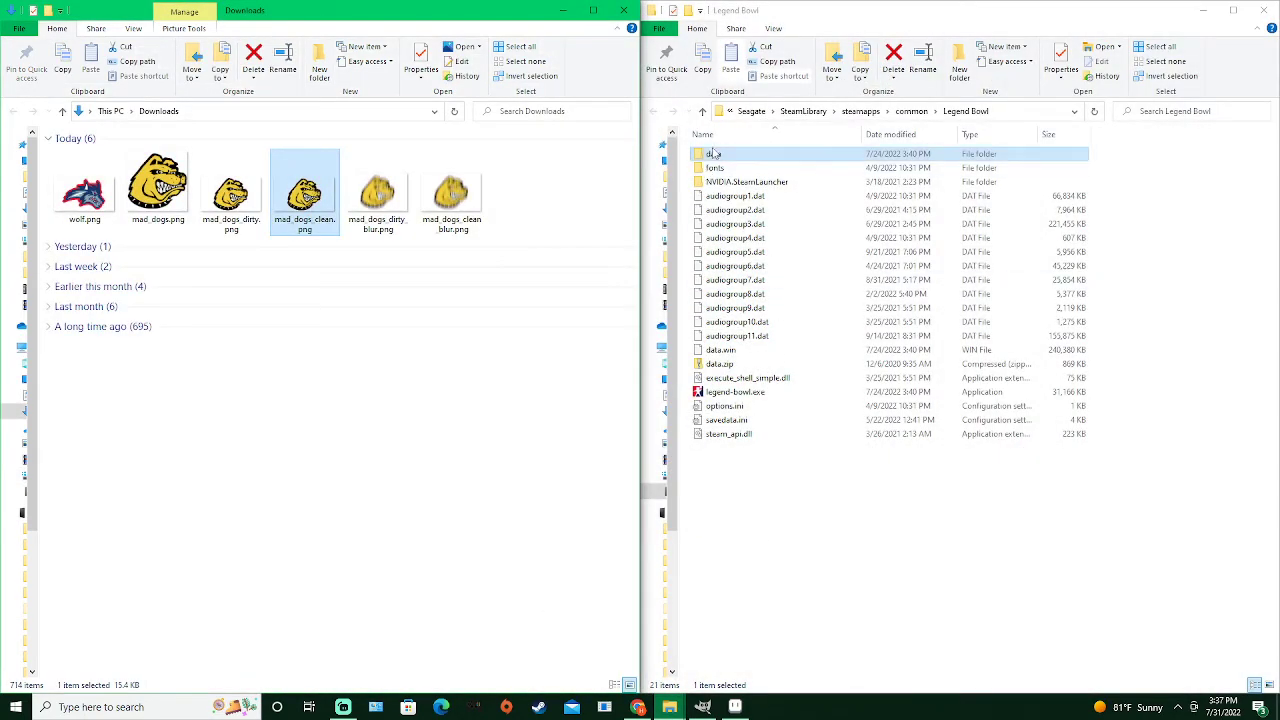
click(671, 708)
click(748, 638)
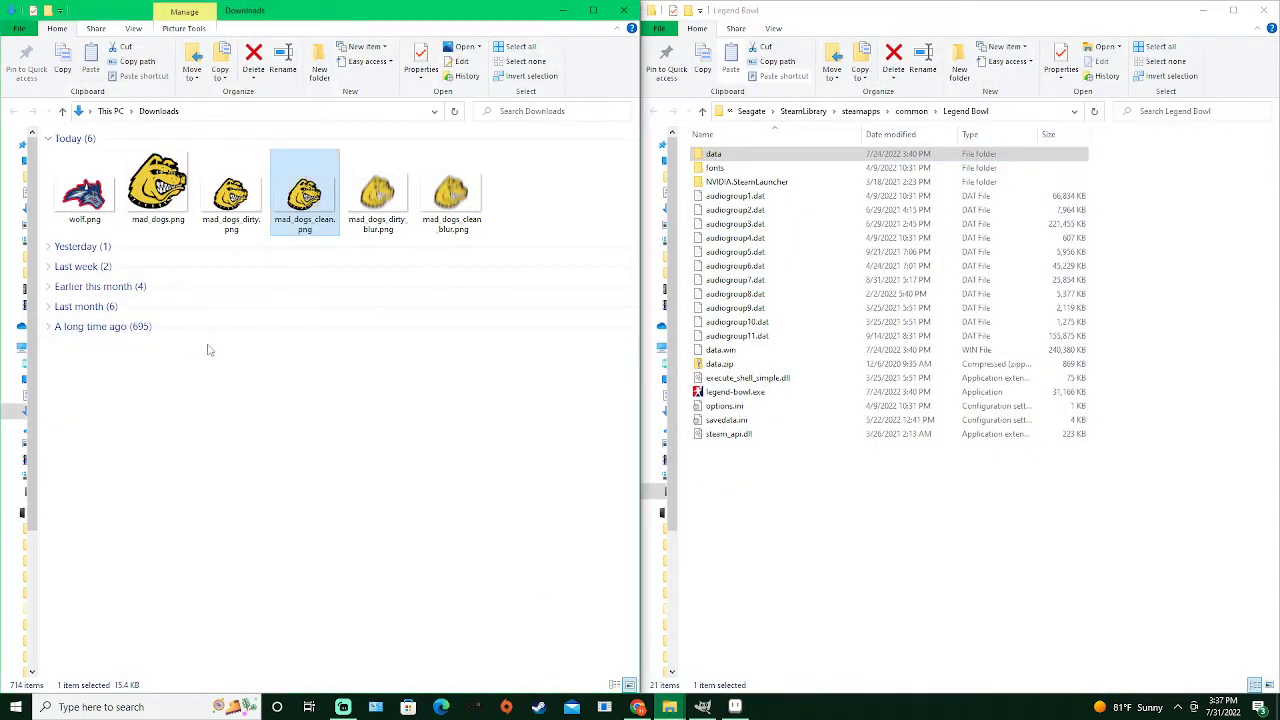
click(208, 350)
drag(343, 5, 808, 64)
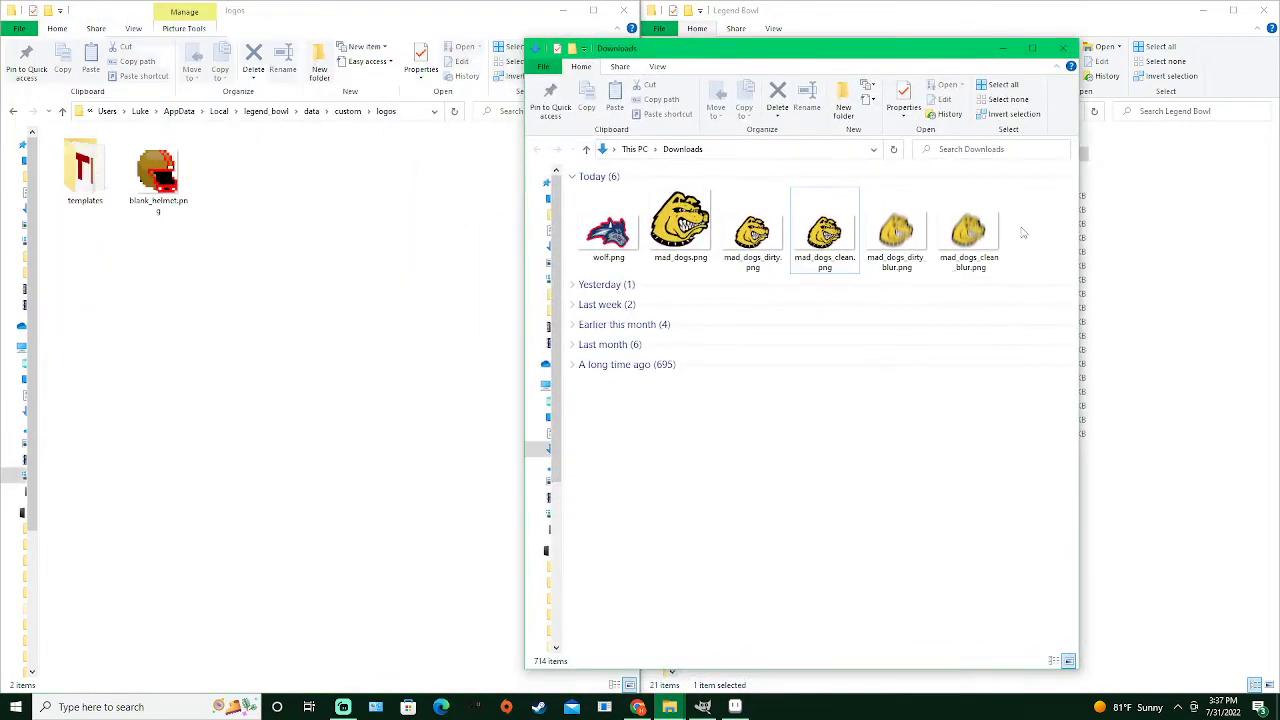
drag(1023, 233, 765, 242)
drag(255, 323, 256, 322)
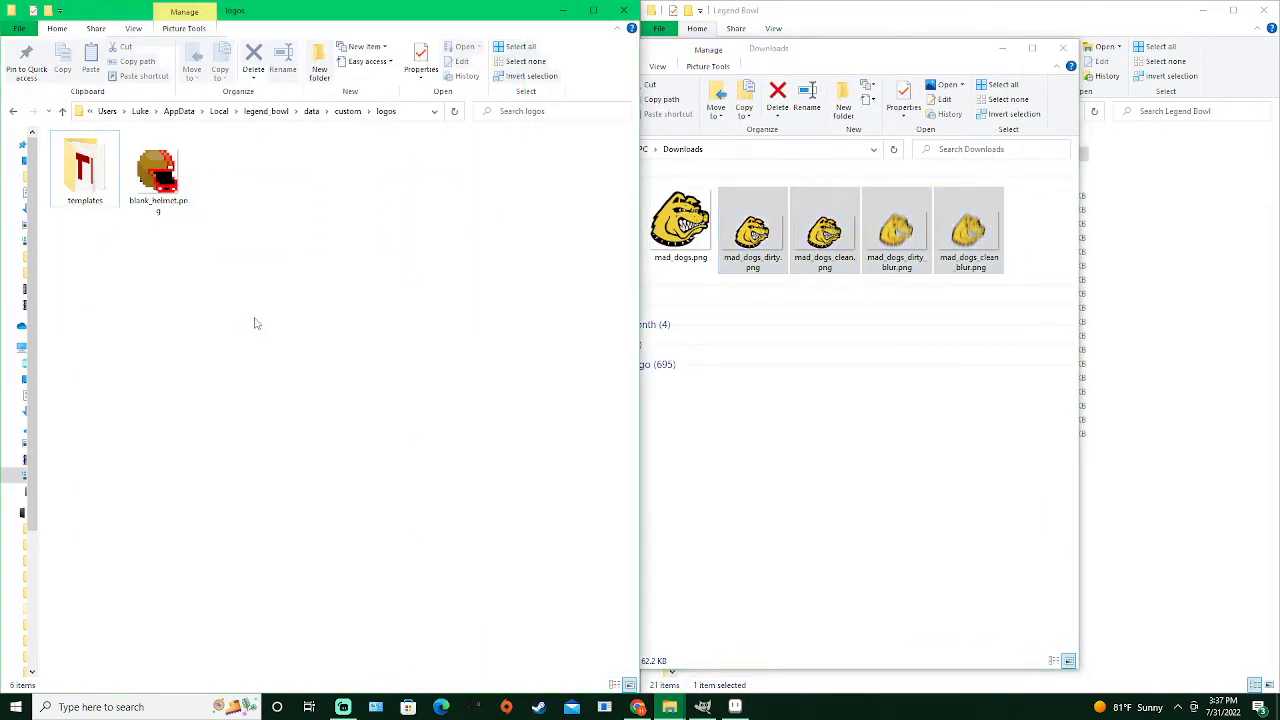
click(1064, 52)
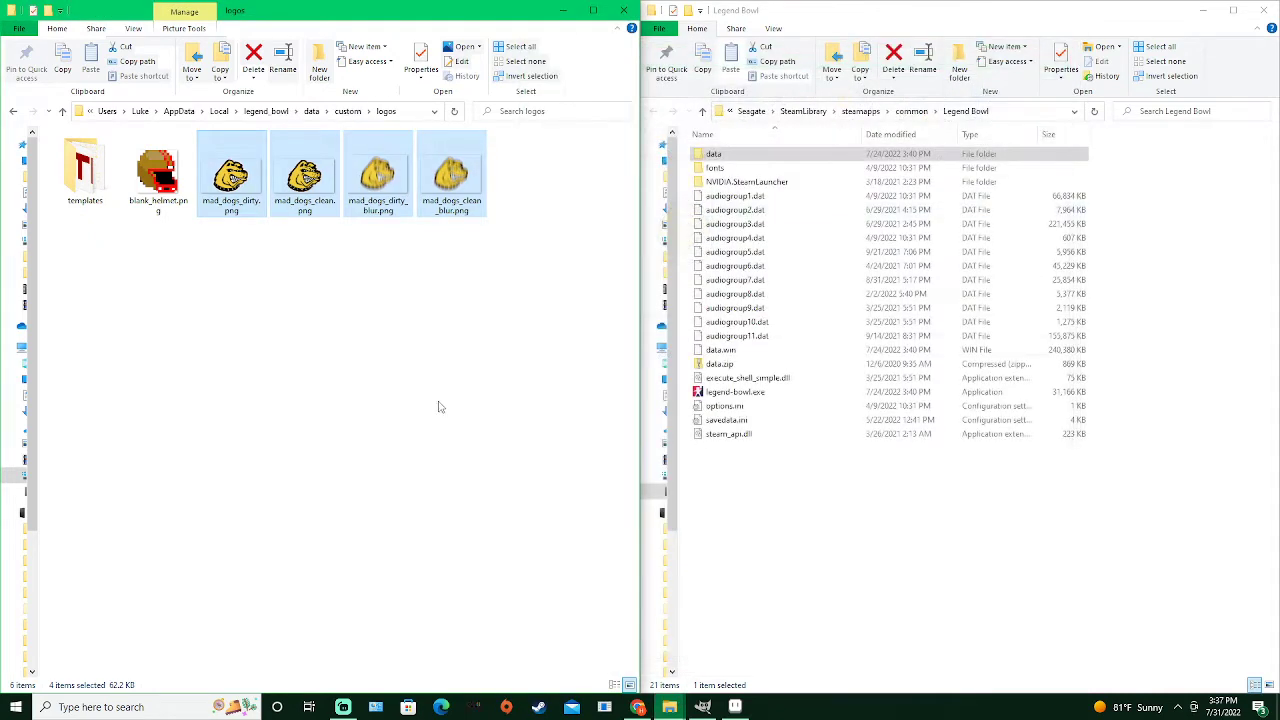
click(351, 346)
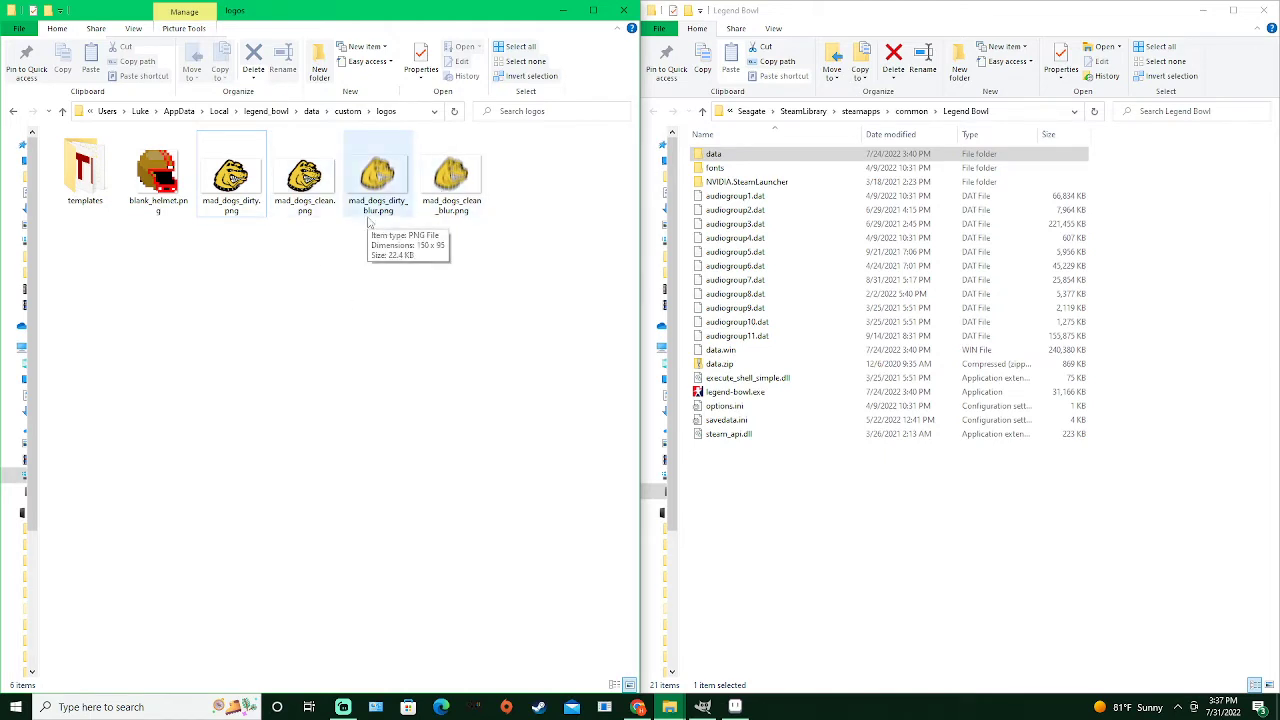
Rename mad_dogs_dirty.png in the logos folder as dirty_mad_dogs.png
click(230, 204)
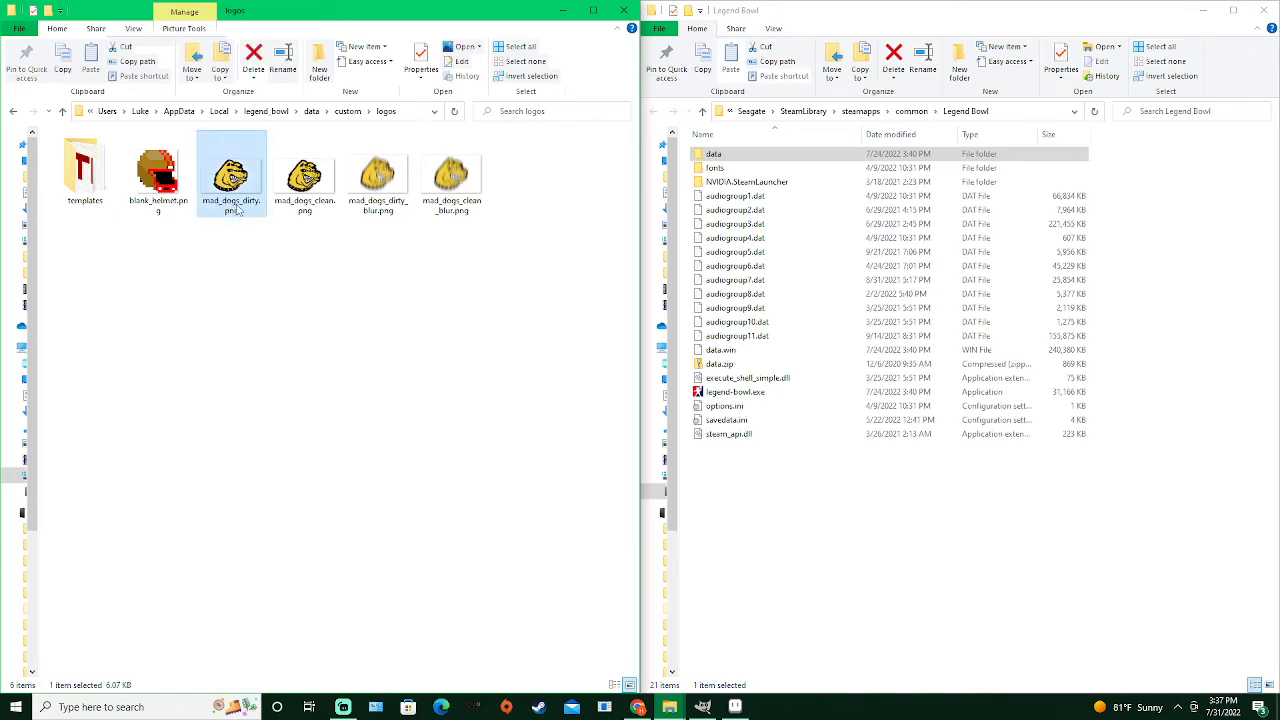
click(238, 209)
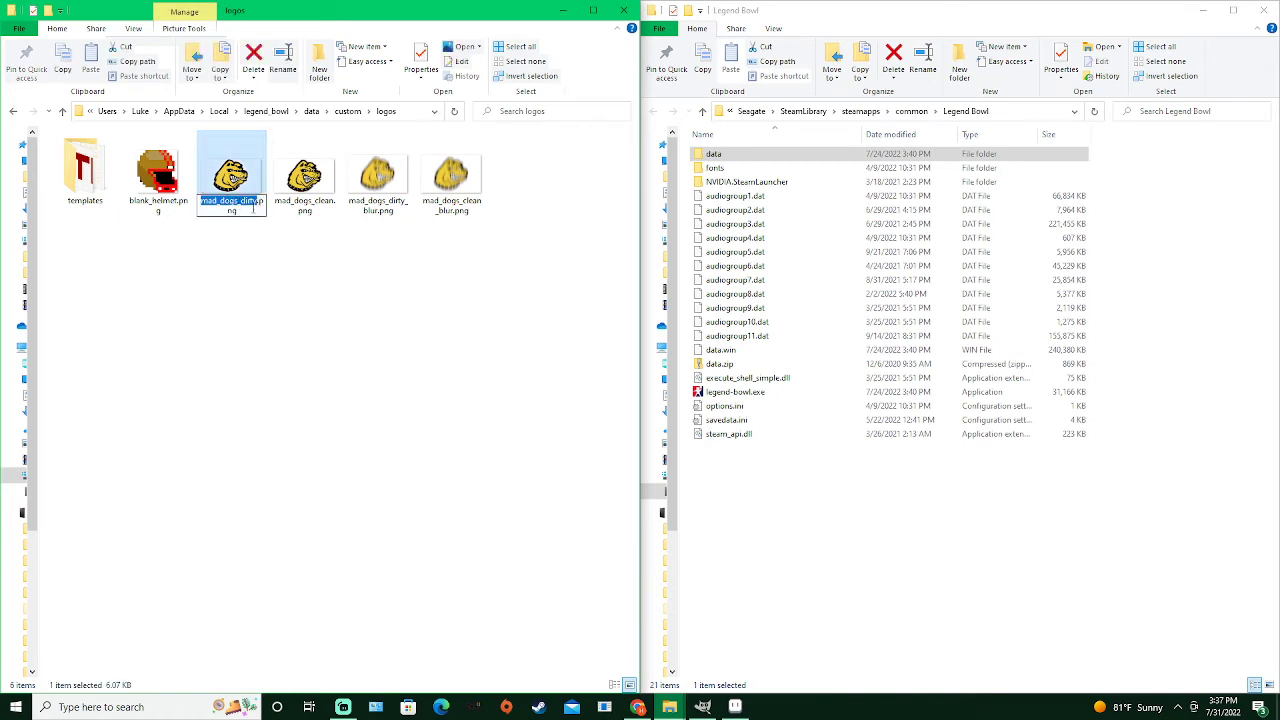
text(di)
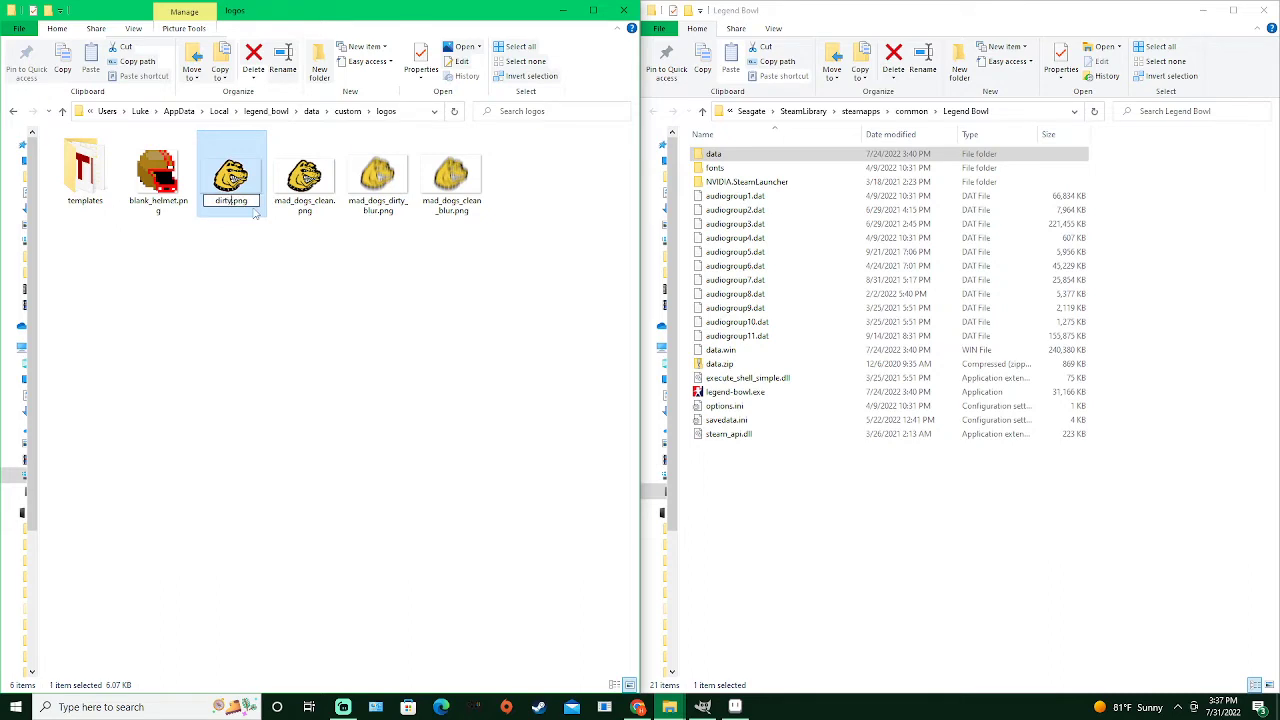
text(rty_maddogs)
key(BackSpace)
key(BackSpace)
key(BackSpace)
key(BackSpace)
text(_ma)
key(BackSpace)
key(BackSpace)
text(dogs)
key(Tab)
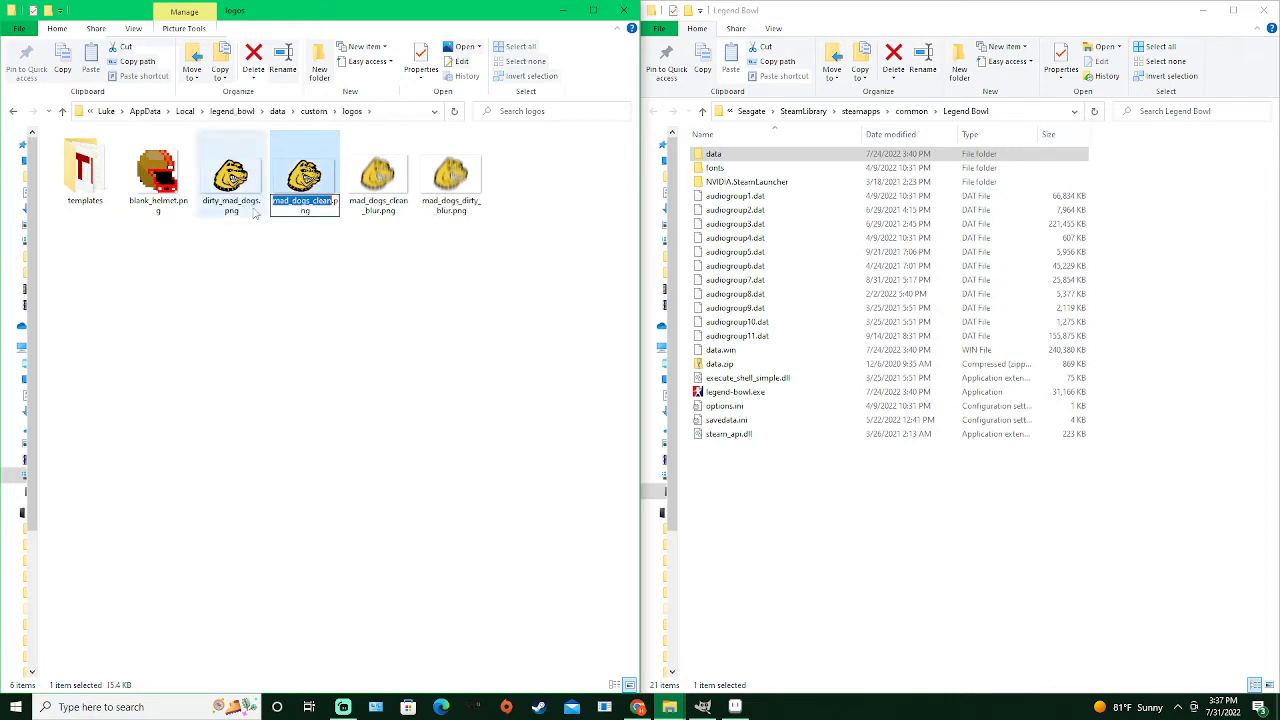
Rename mad_dogs_clean.png as clean_mad_dogs.png
text(clean_mad)
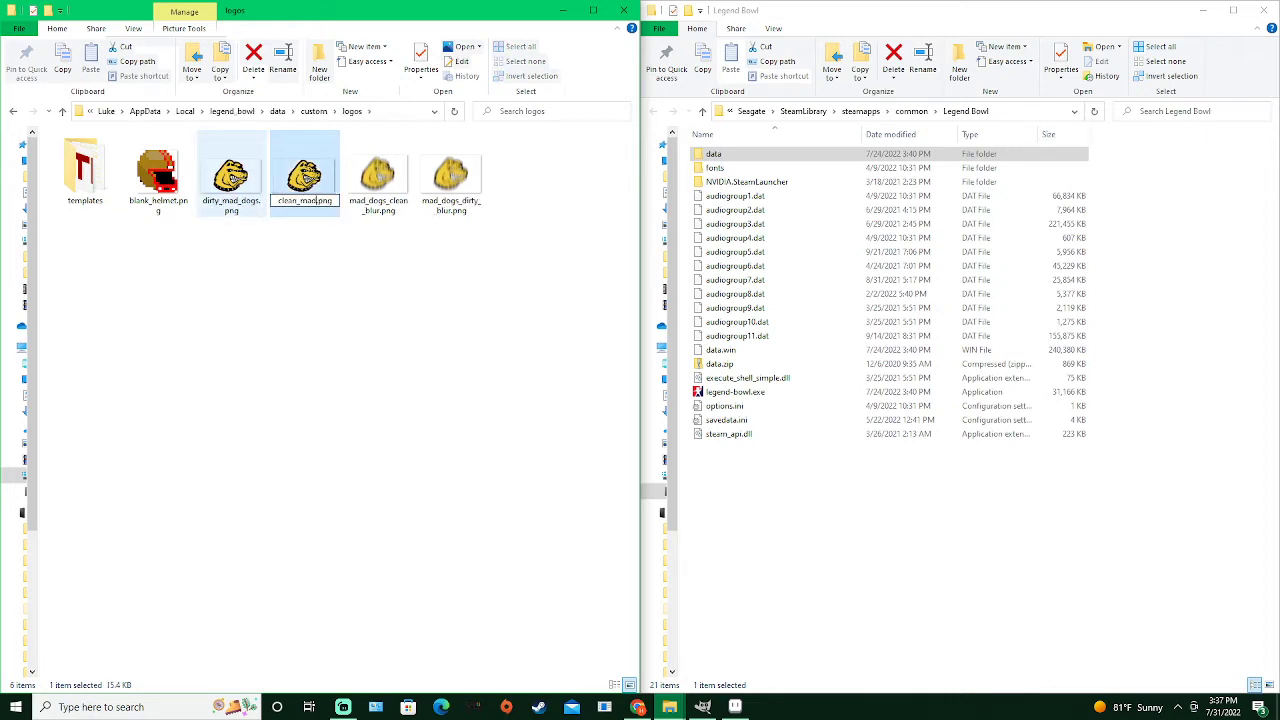
text(_dogs)
key(Tab)
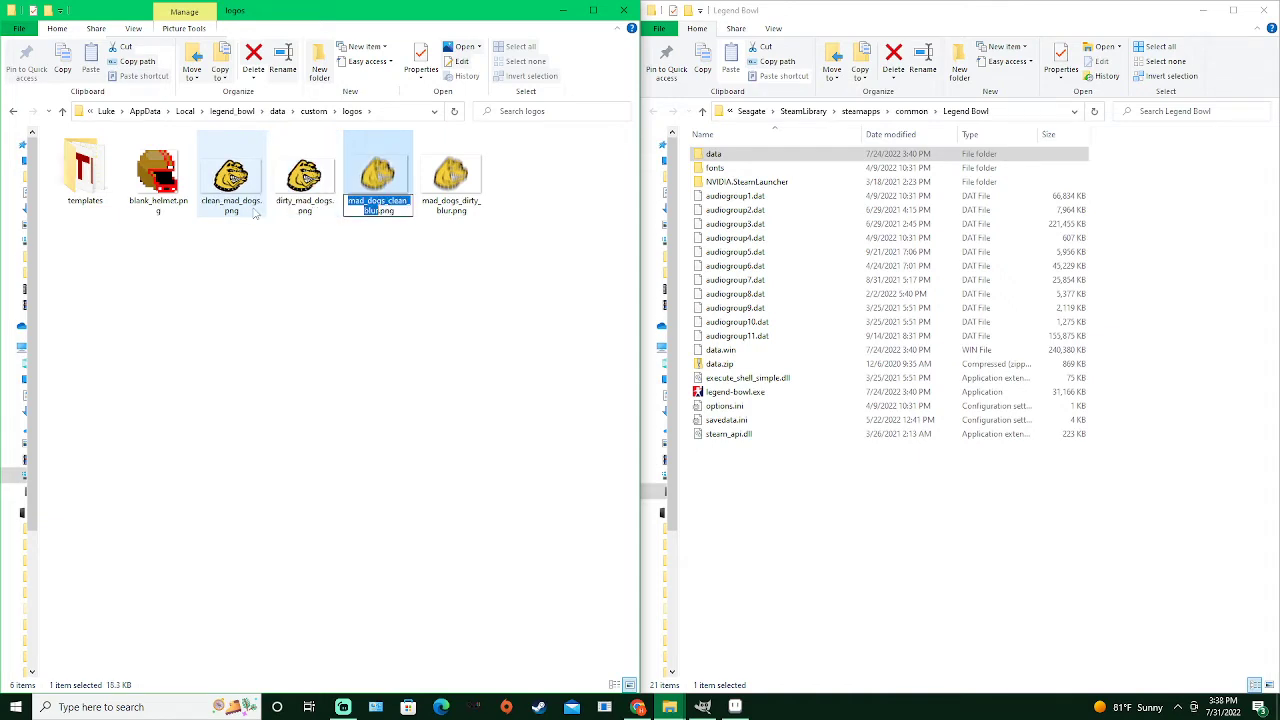
Rename the blurred clean logo as clean_mad_dogs_blur.png and the blurred dirty logo as dirty_mad_dogs_blur.png
text(c)
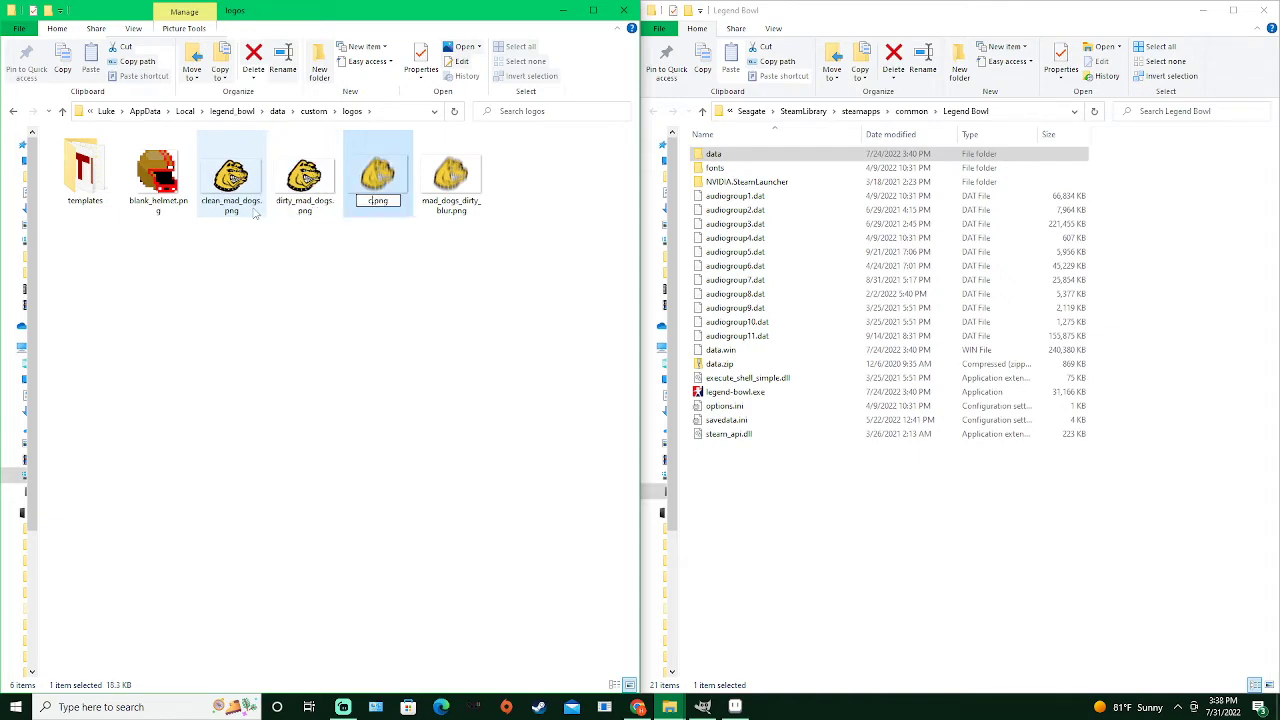
text(lean_mad_dogs_blur)
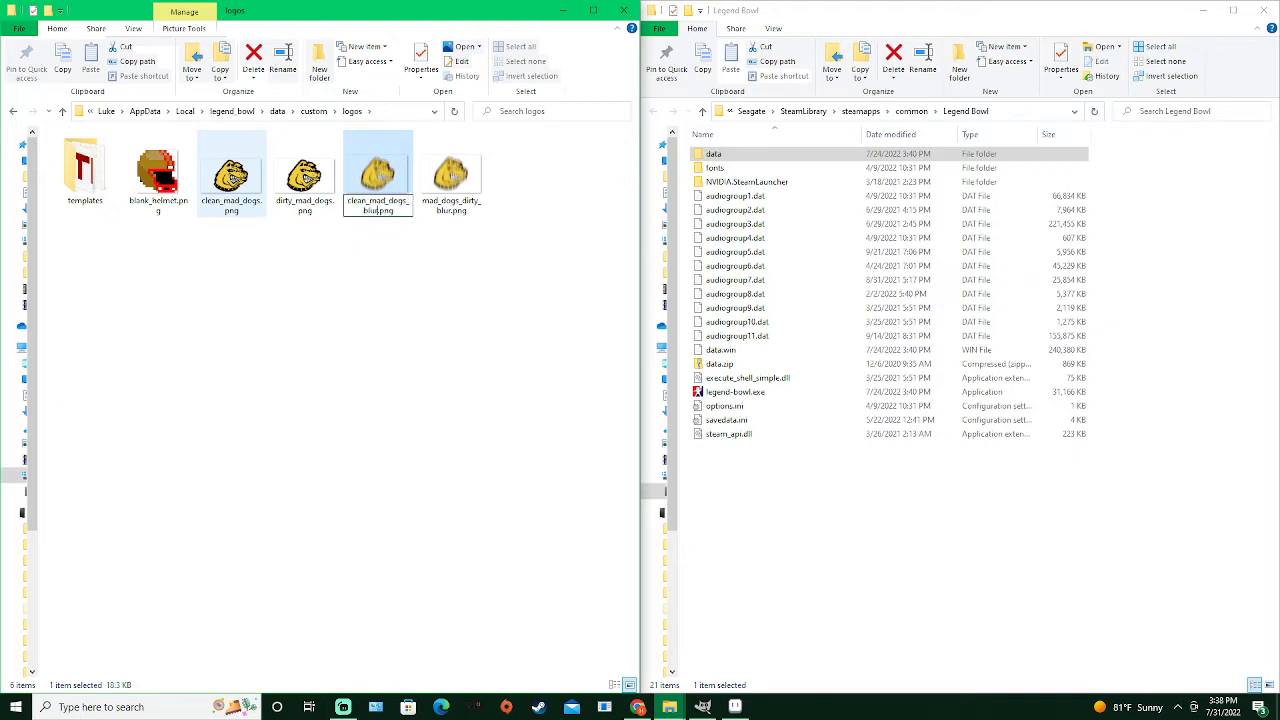
key(Tab)
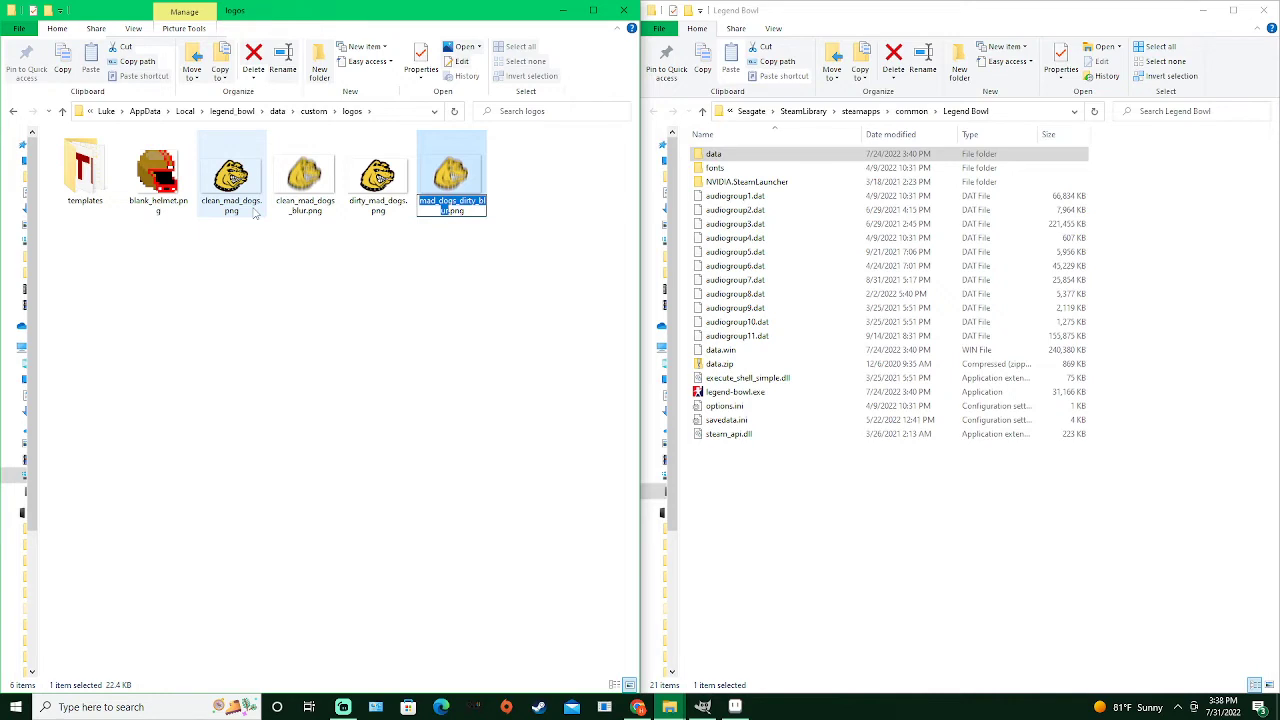
text(d)
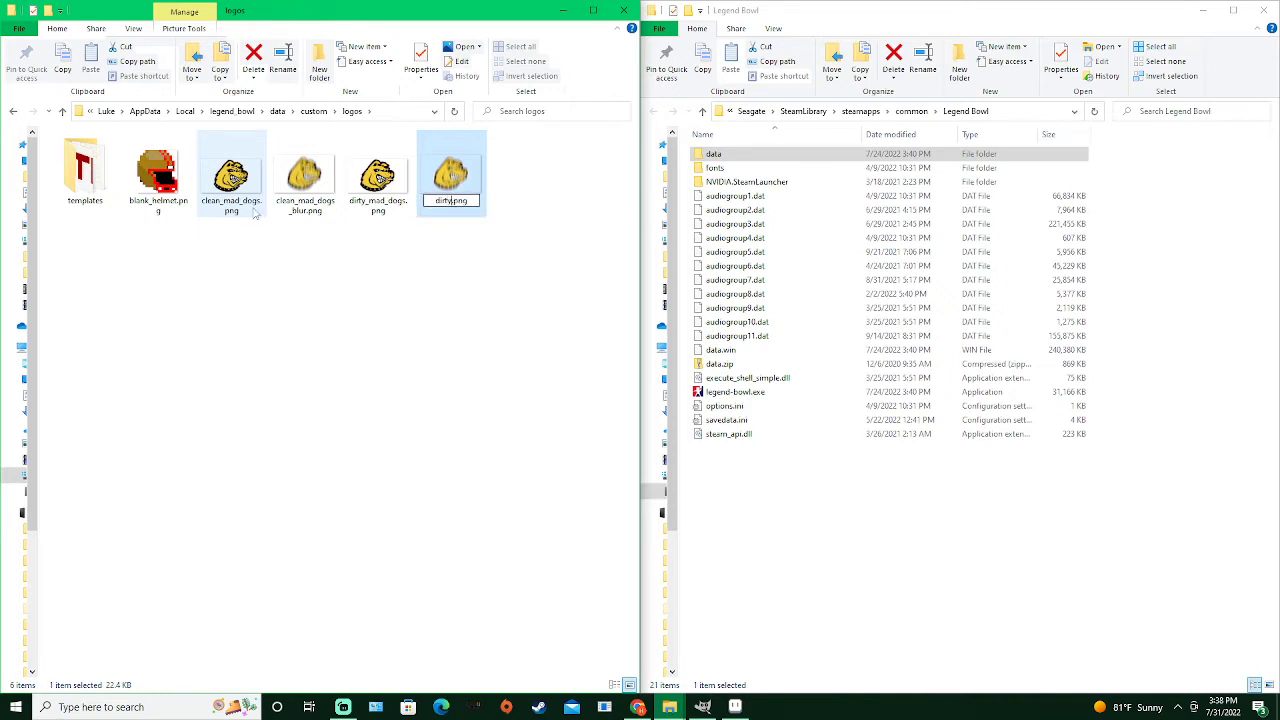
text(irty_mad_dogs_blur)
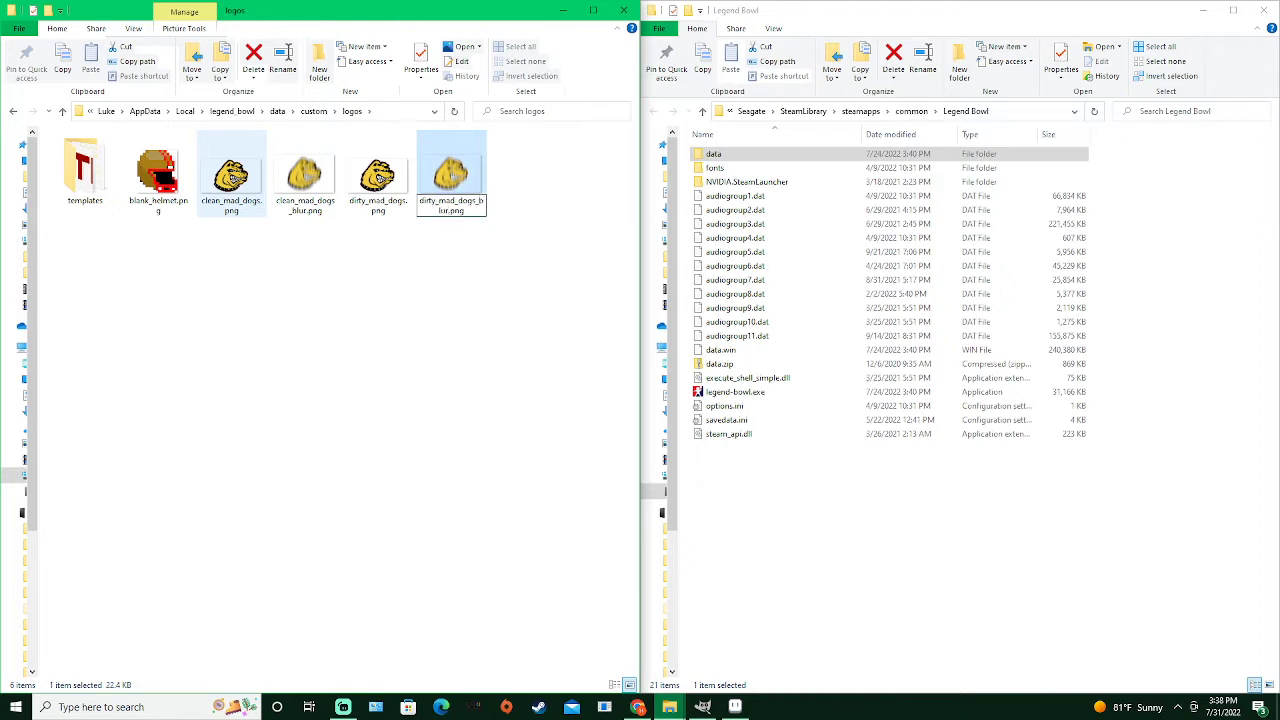
key(Return)
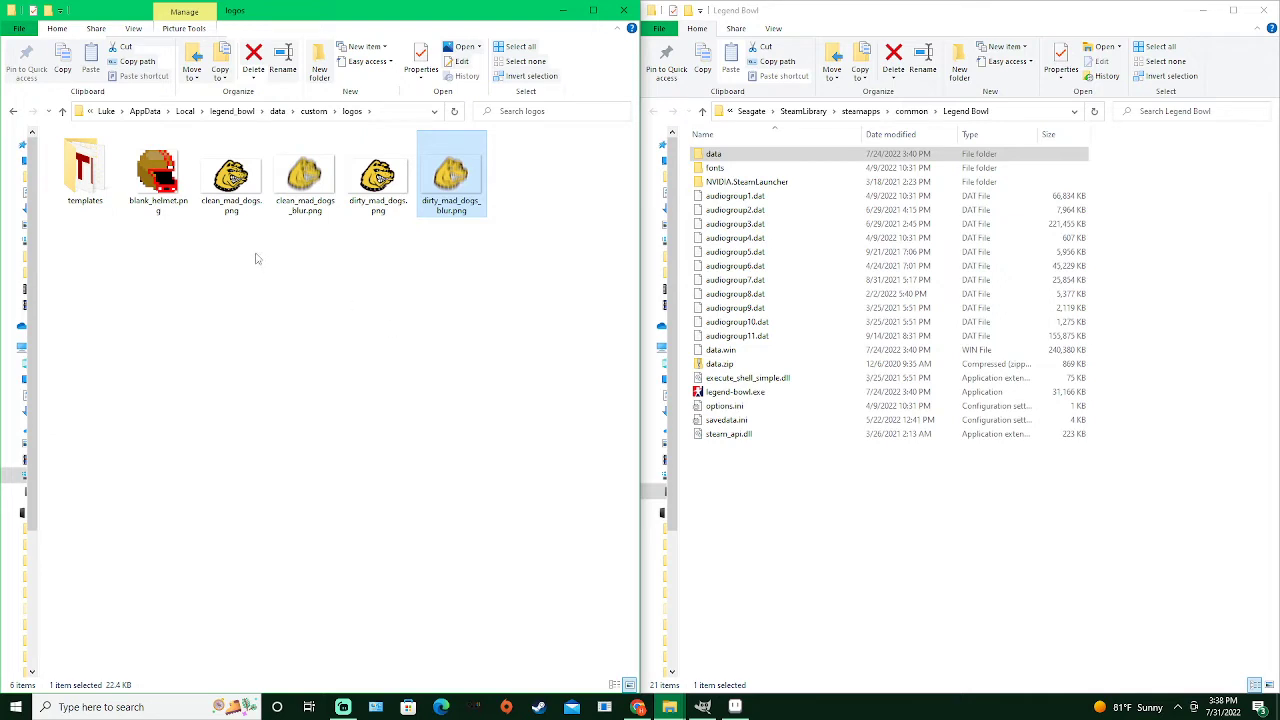
Copy 1blankarrow.png from the templates folder and paste it into the logos folder
double_click(89, 176)
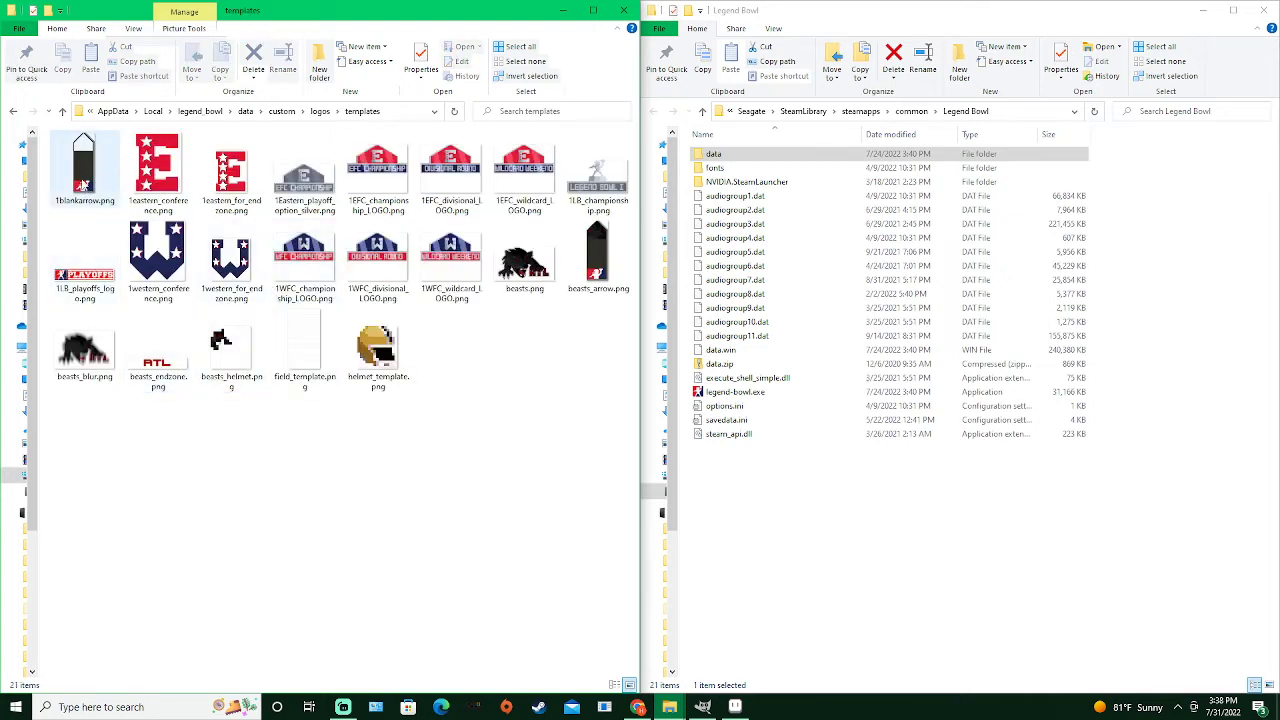
right_click(86, 182)
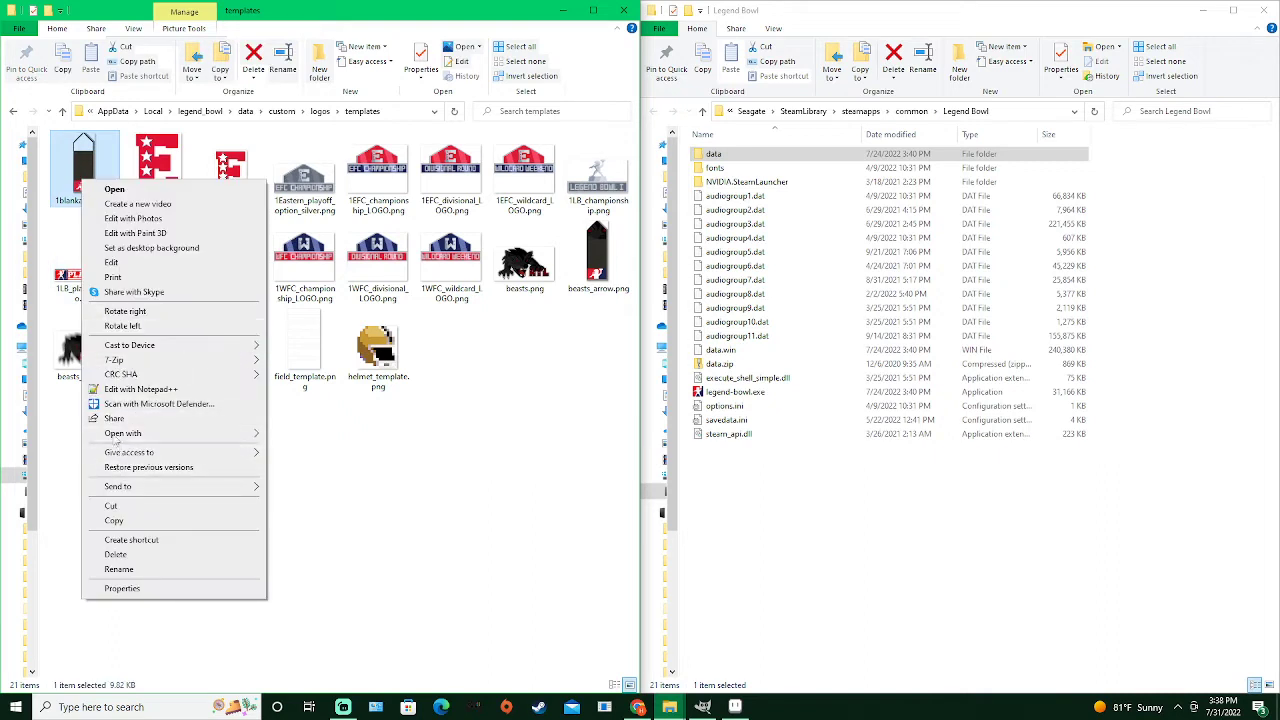
click(147, 519)
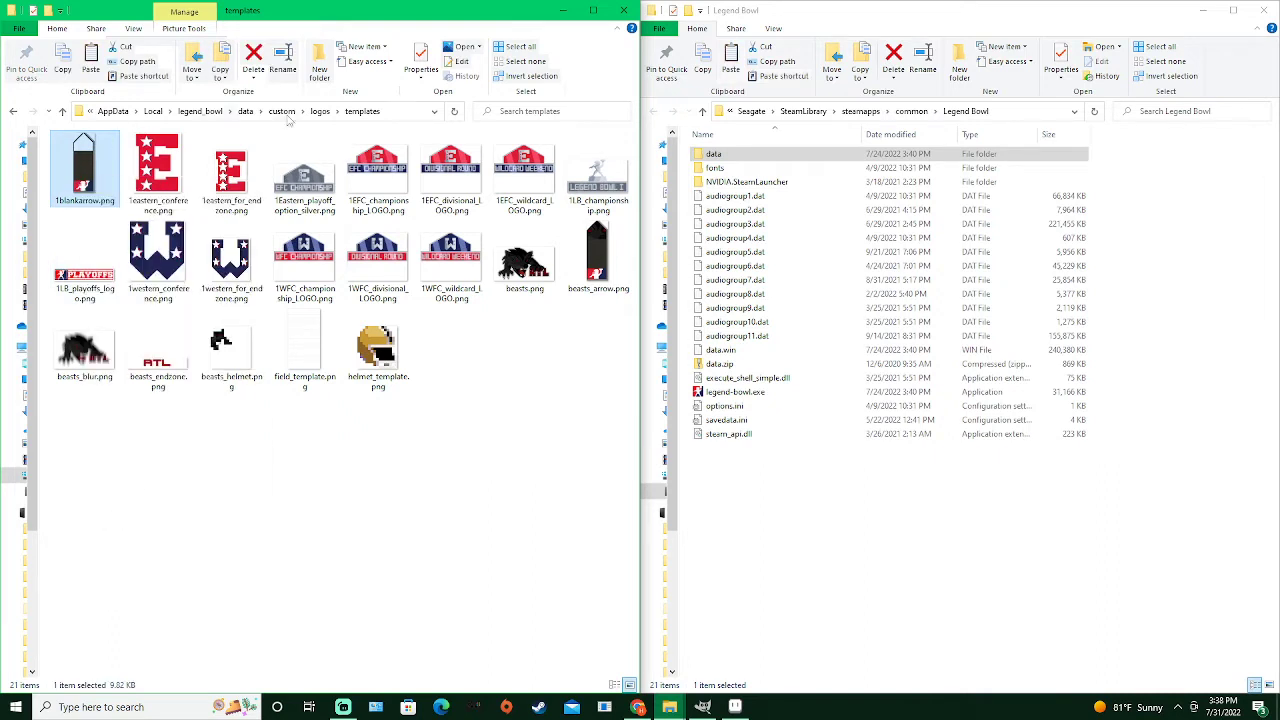
click(320, 112)
right_click(302, 314)
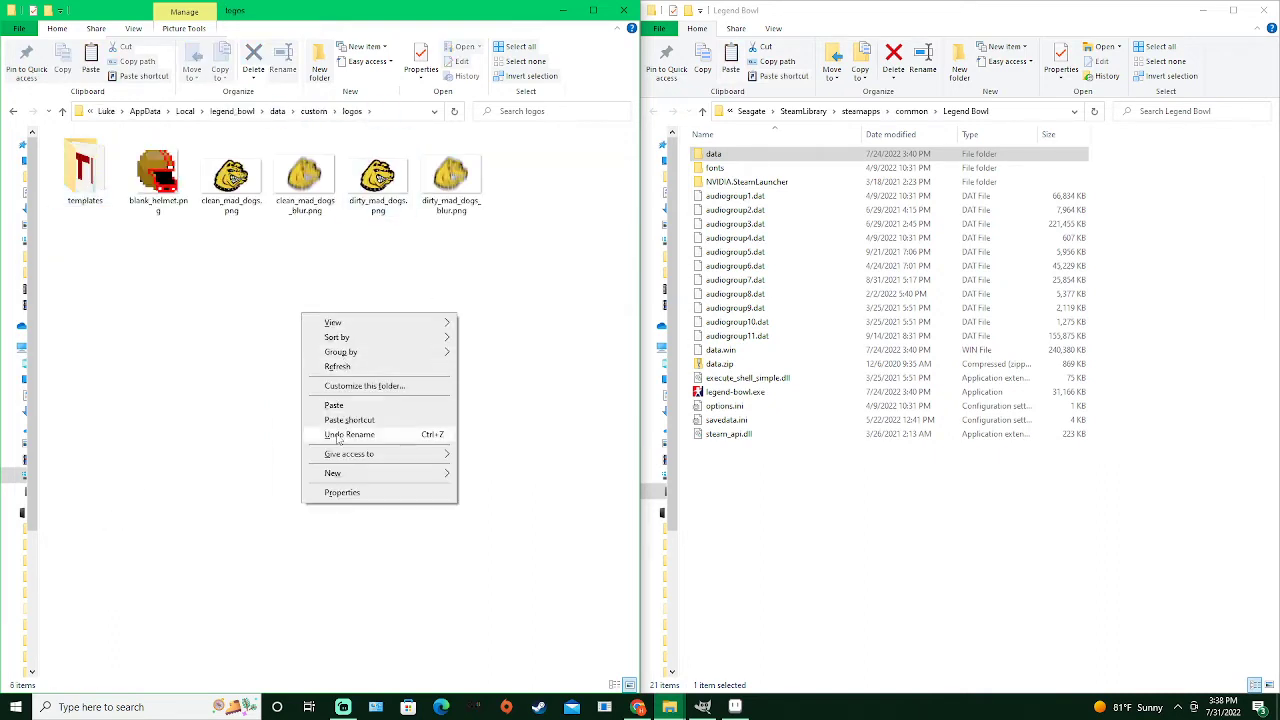
click(334, 405)
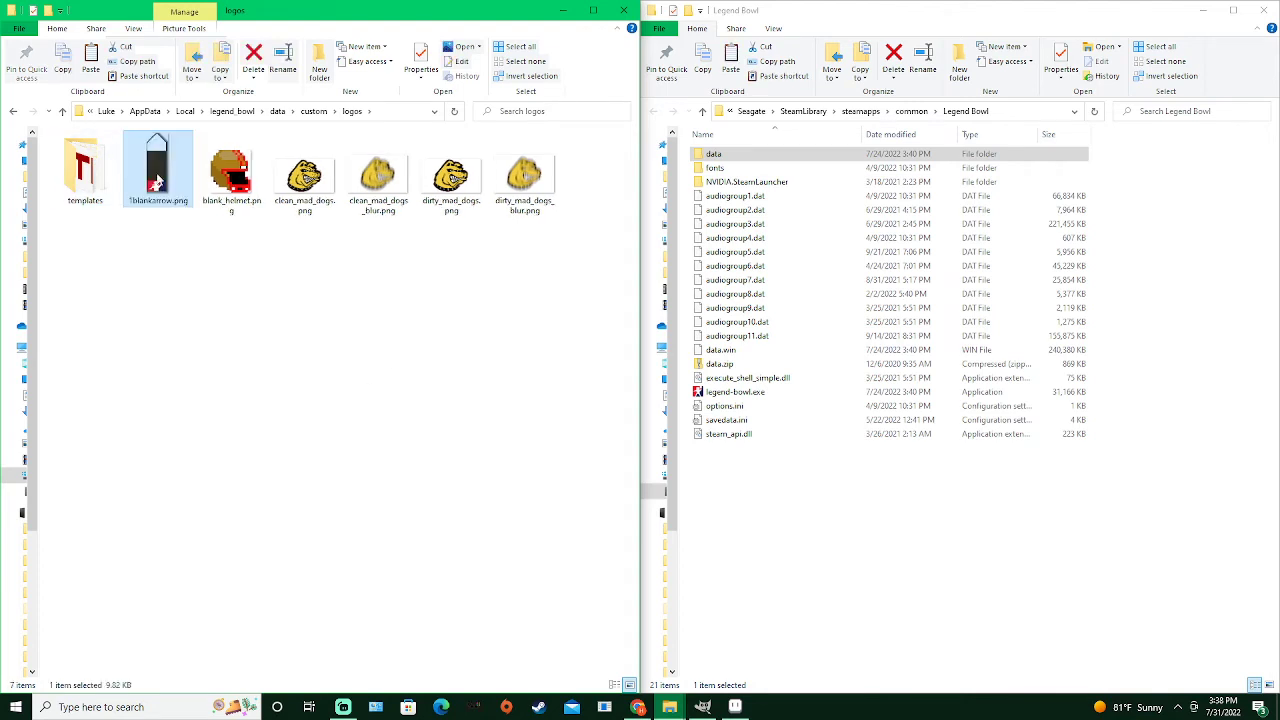
Open 1blankarrow.png from the logos folder in GIMP and add clean_mad_dogs.png to it as a layer
click(704, 707)
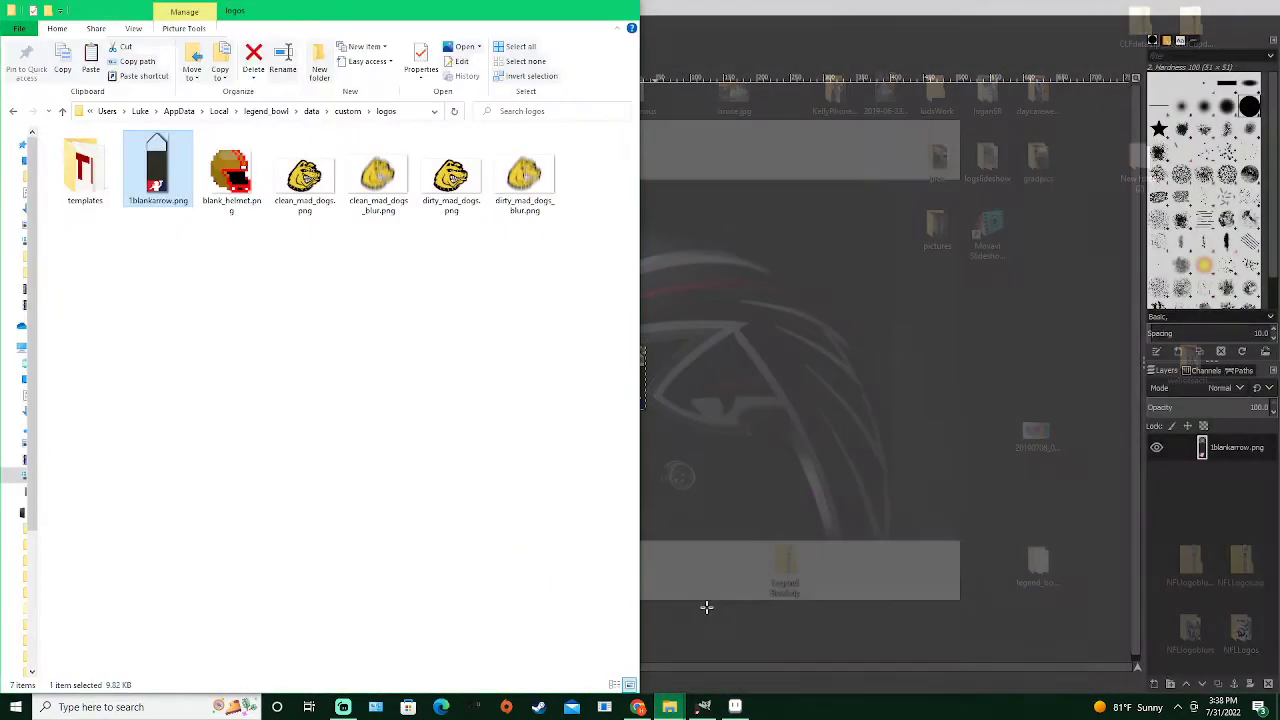
click(706, 607)
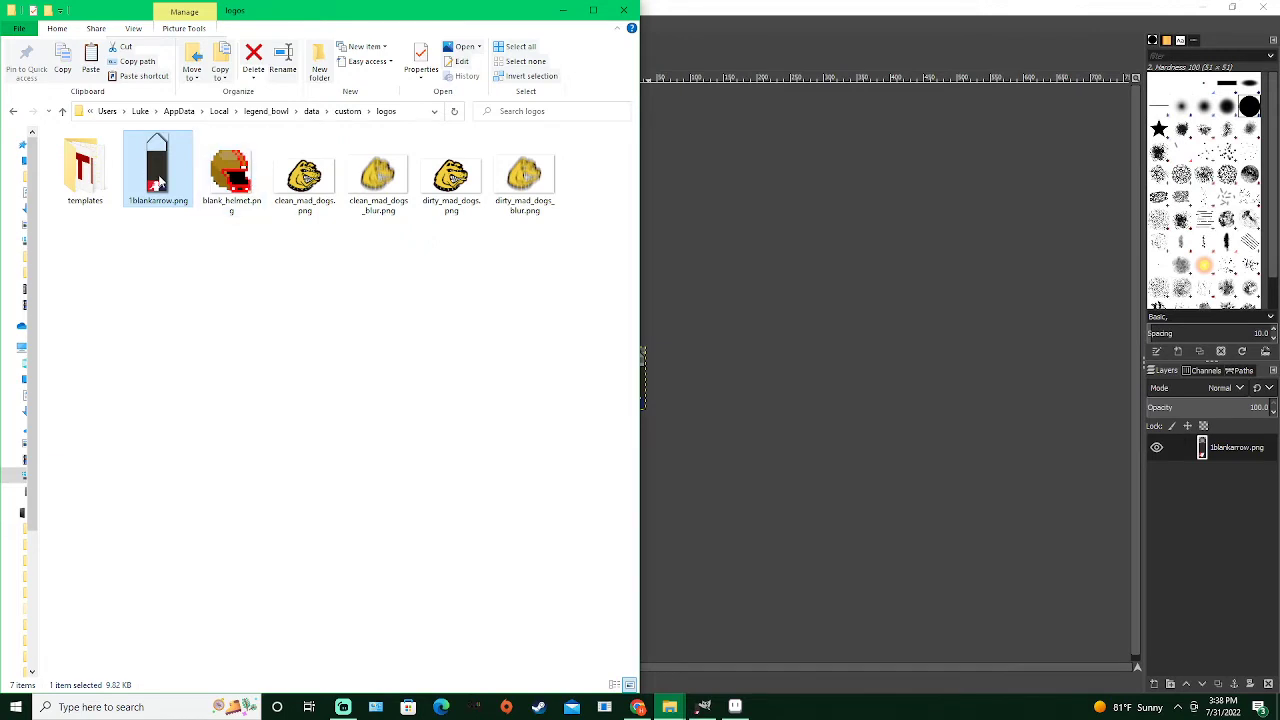
click(306, 186)
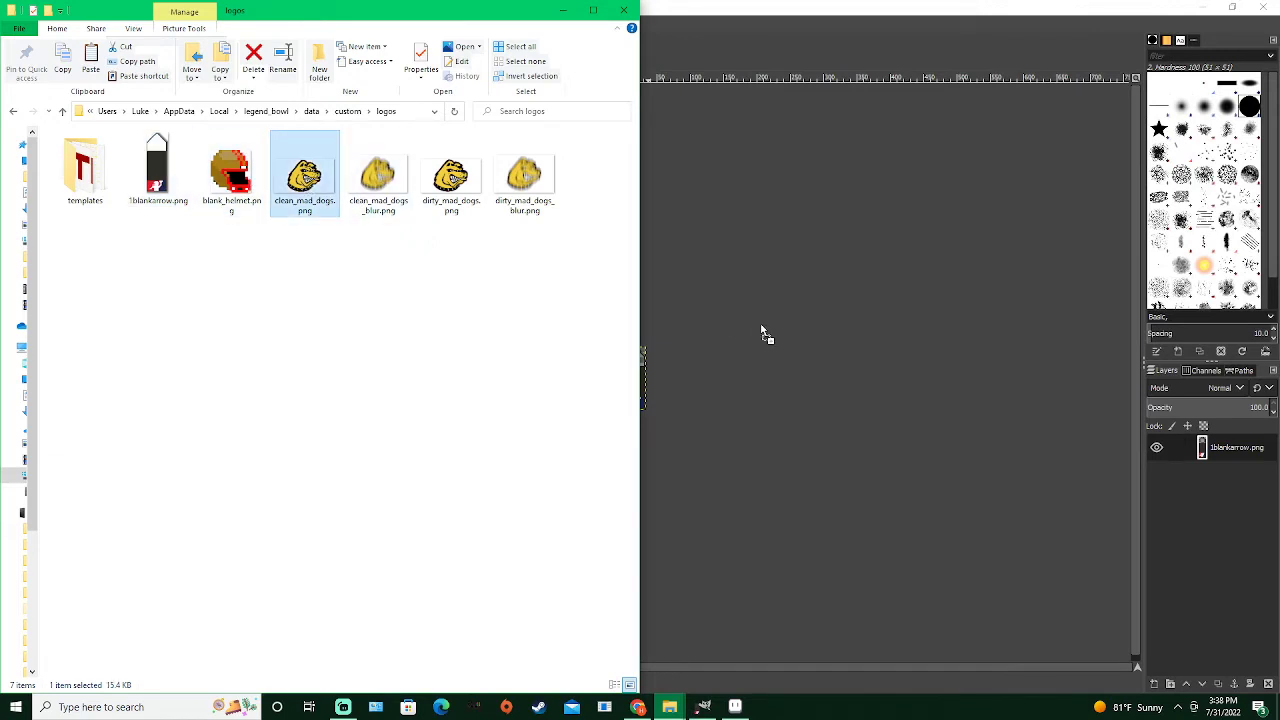
drag(754, 330, 754, 330)
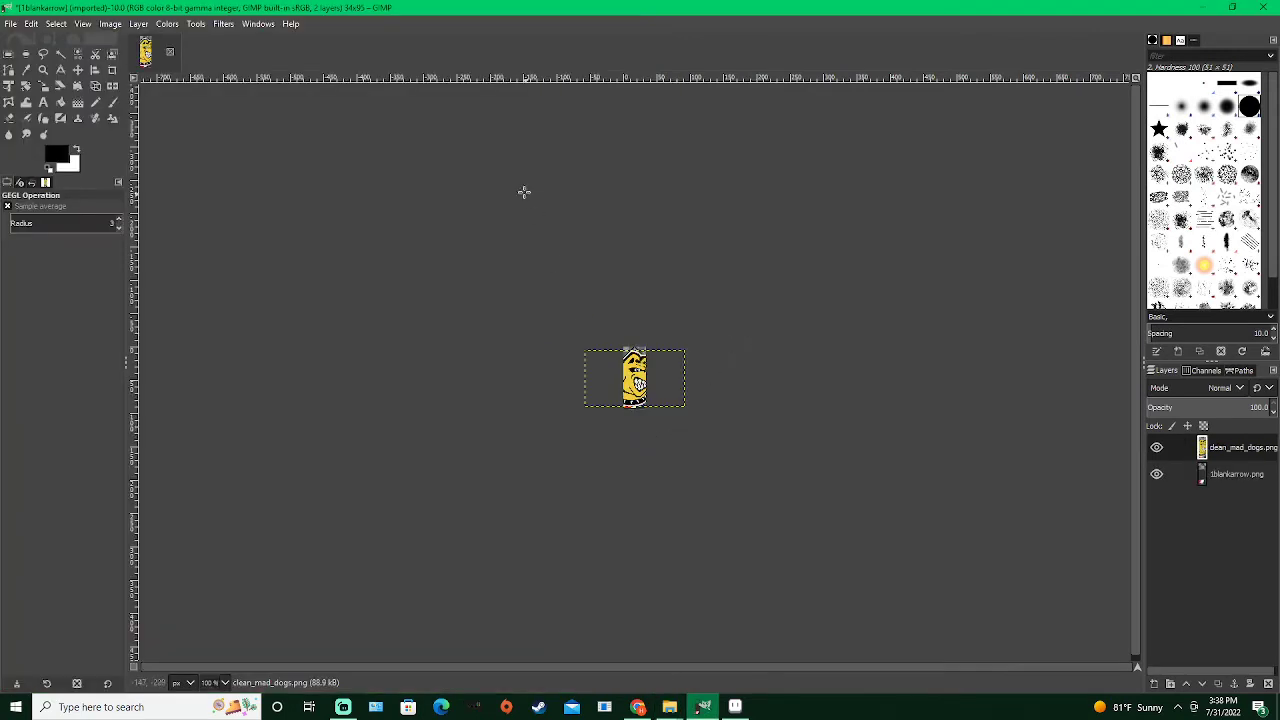
Place the clean_mad_dogs.png layer beneath 1blankarrow.png and position the dog's face inside the arrow's tip section
ctrl+scroll(652, 405, up, 4)
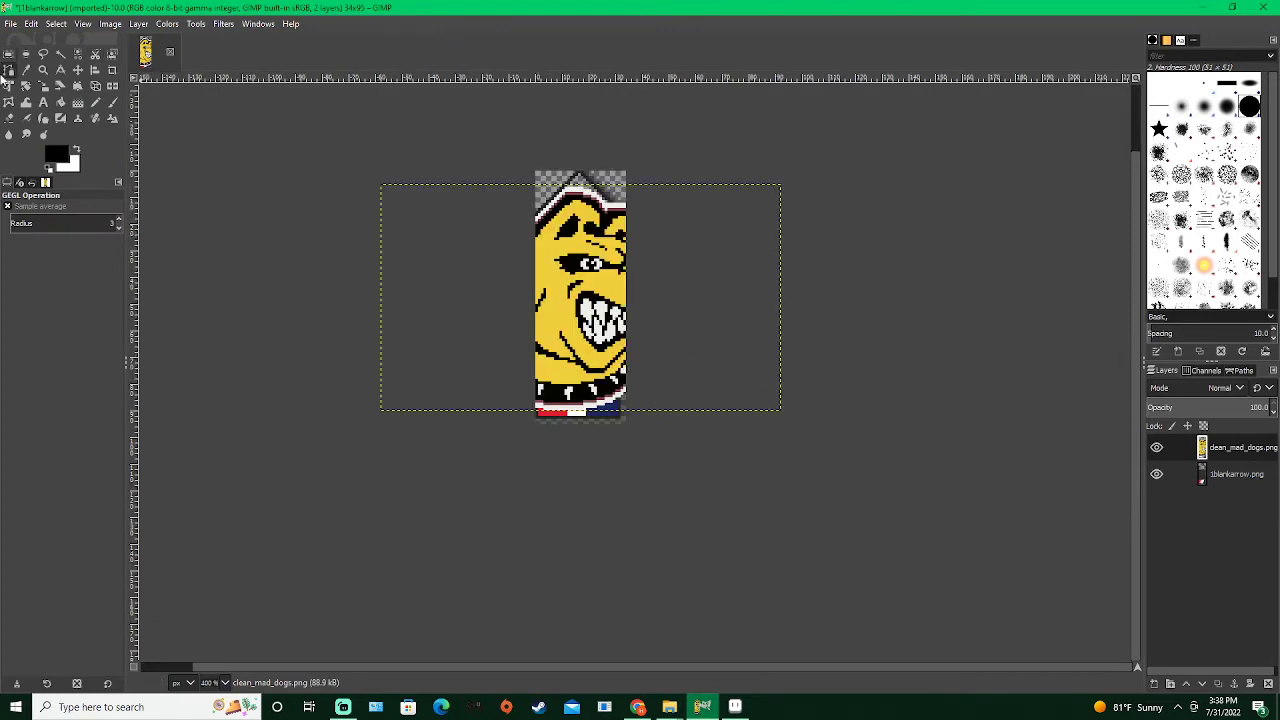
key(m)
drag(575, 329, 548, 268)
drag(1233, 482, 1235, 445)
drag(592, 234, 597, 226)
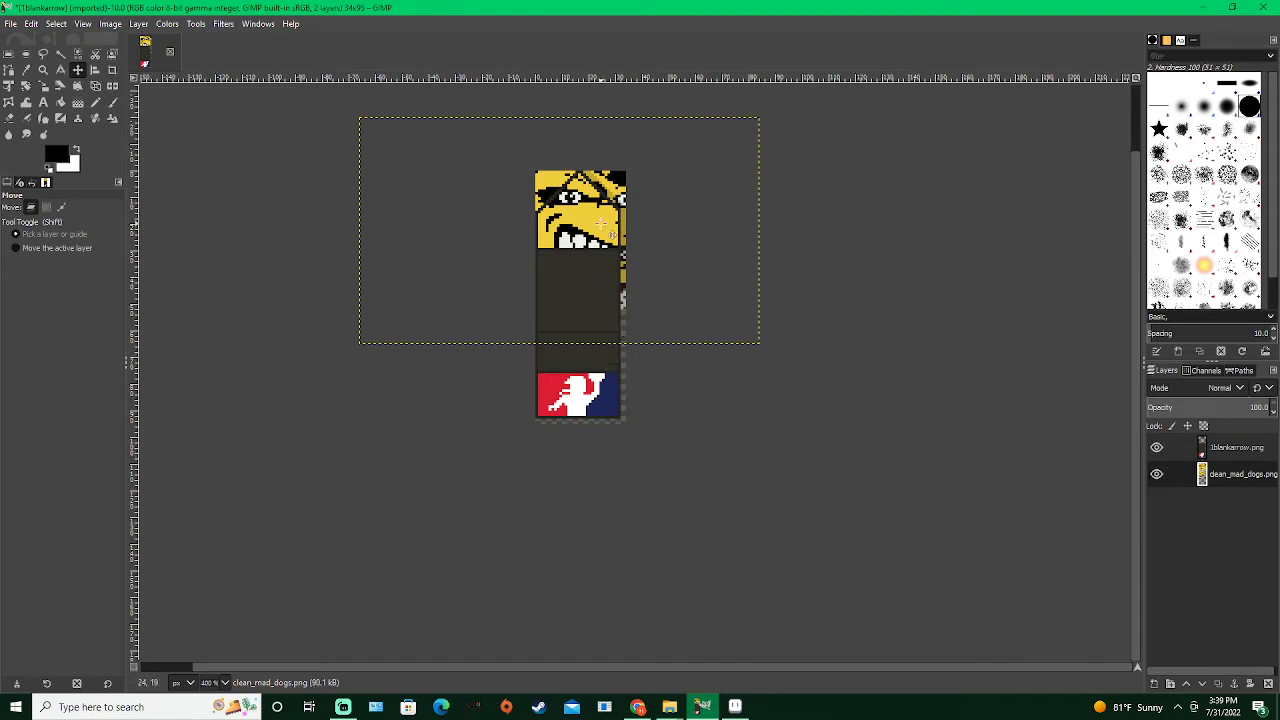
Set the Eraser to the 1. Pixel brush at size 17 with hard edge enabled
click(10, 119)
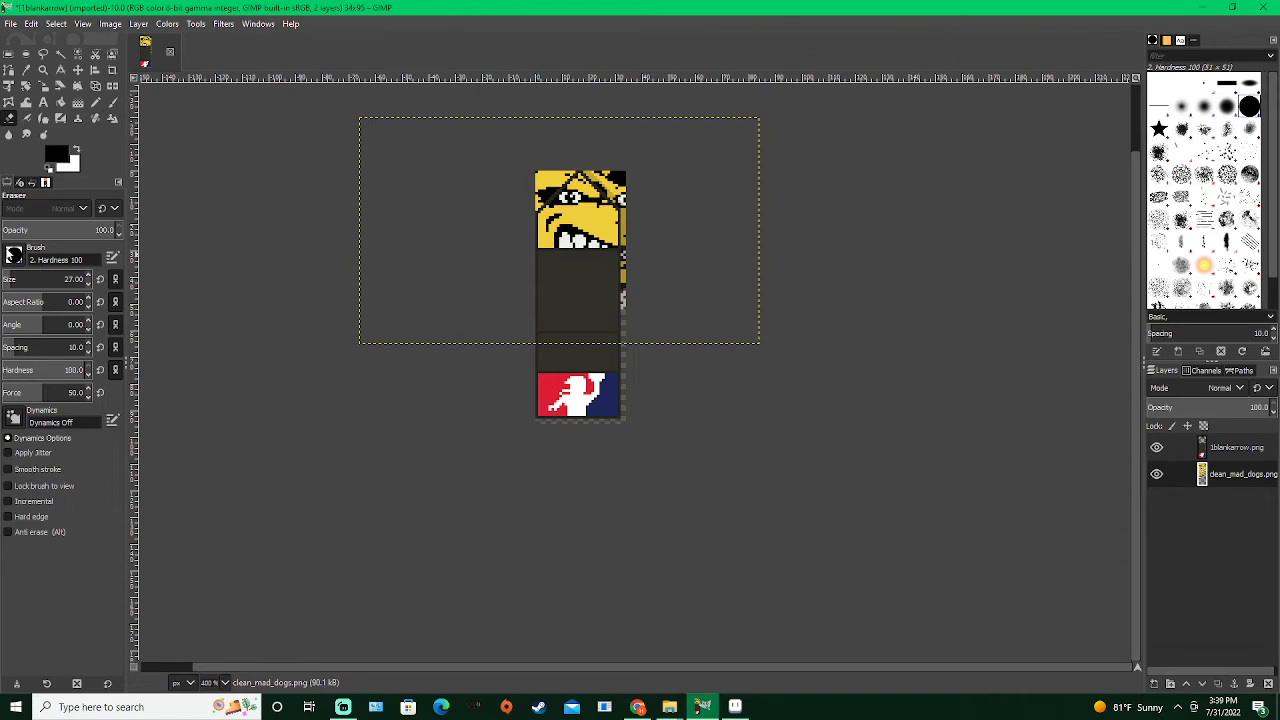
click(13, 255)
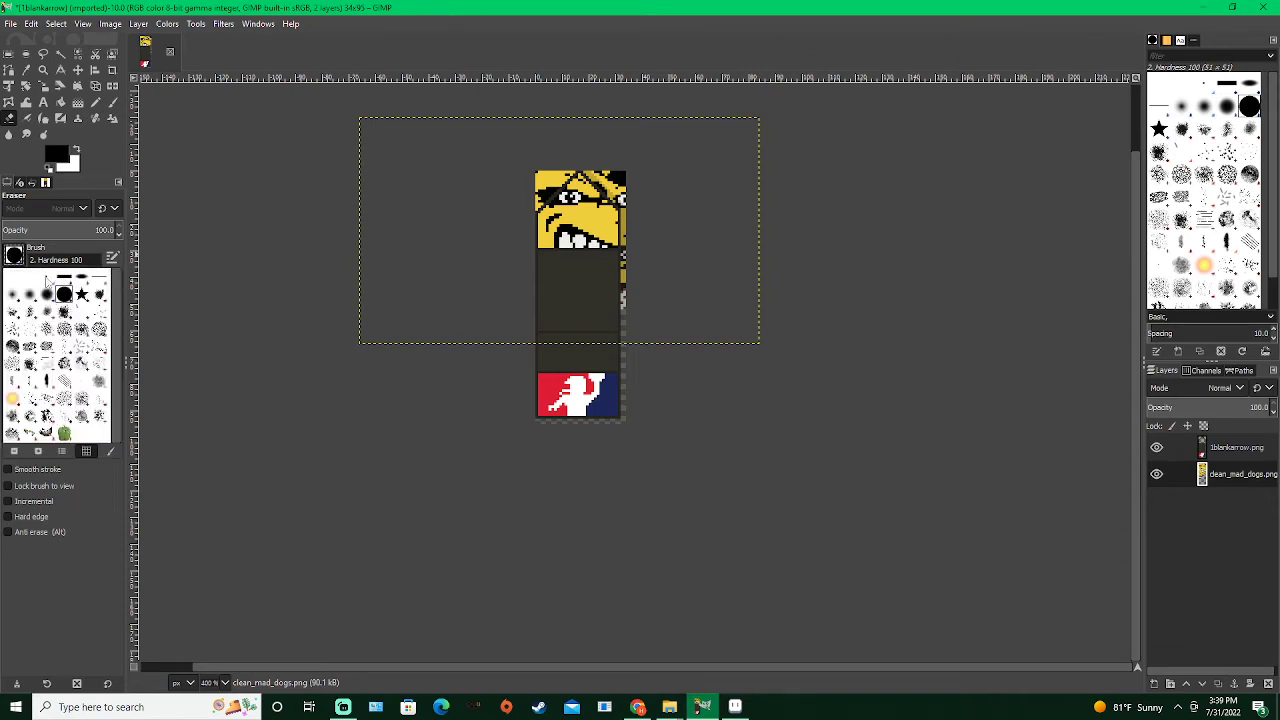
click(47, 281)
click(37, 284)
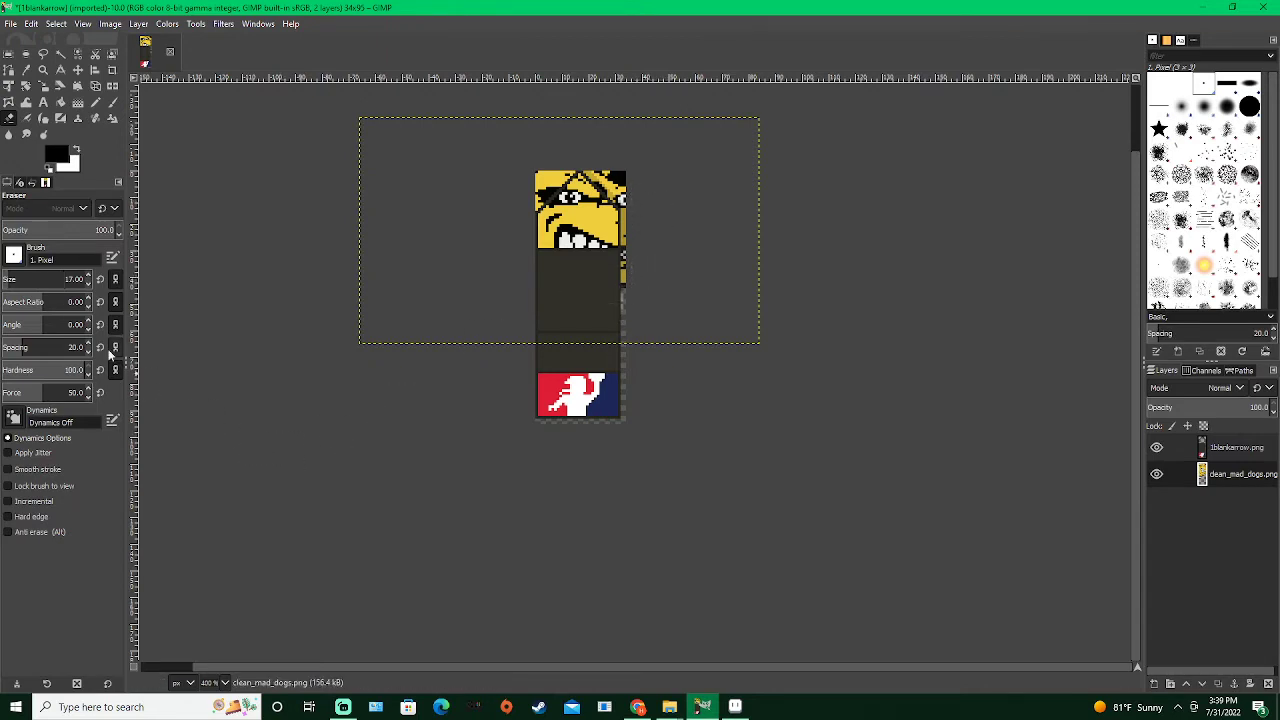
scroll(649, 291, up, 4)
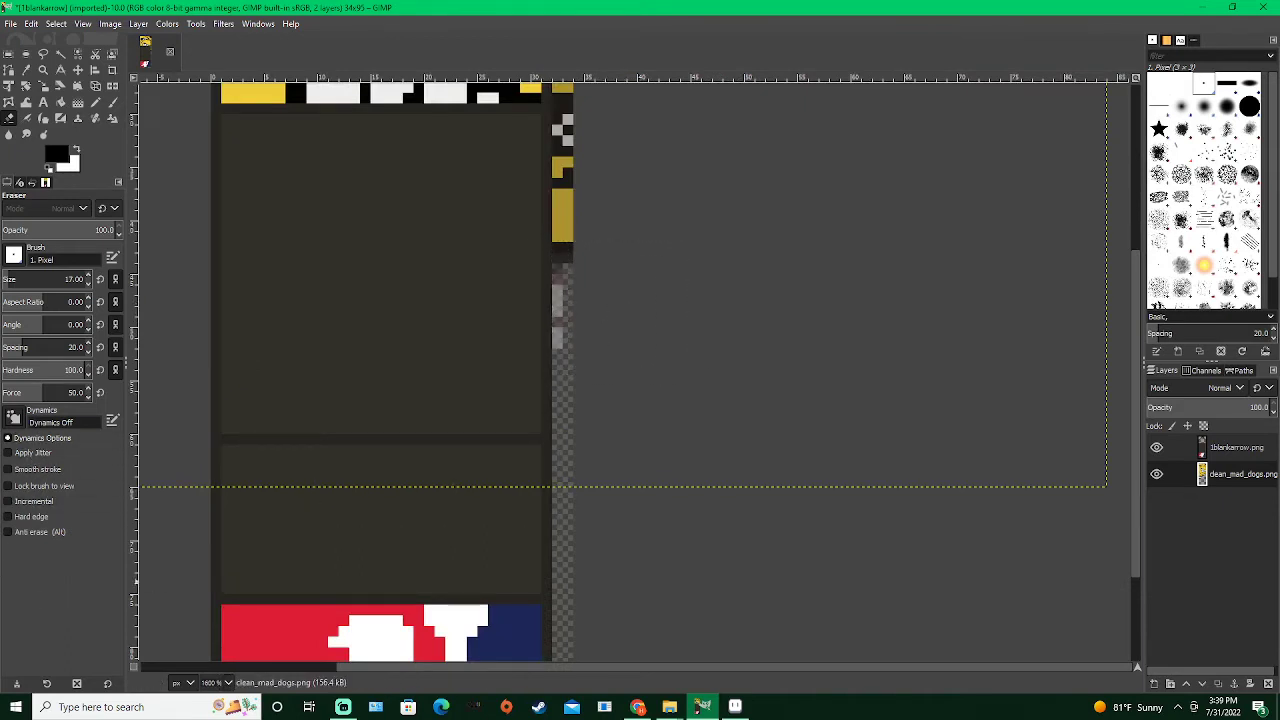
click(9, 519)
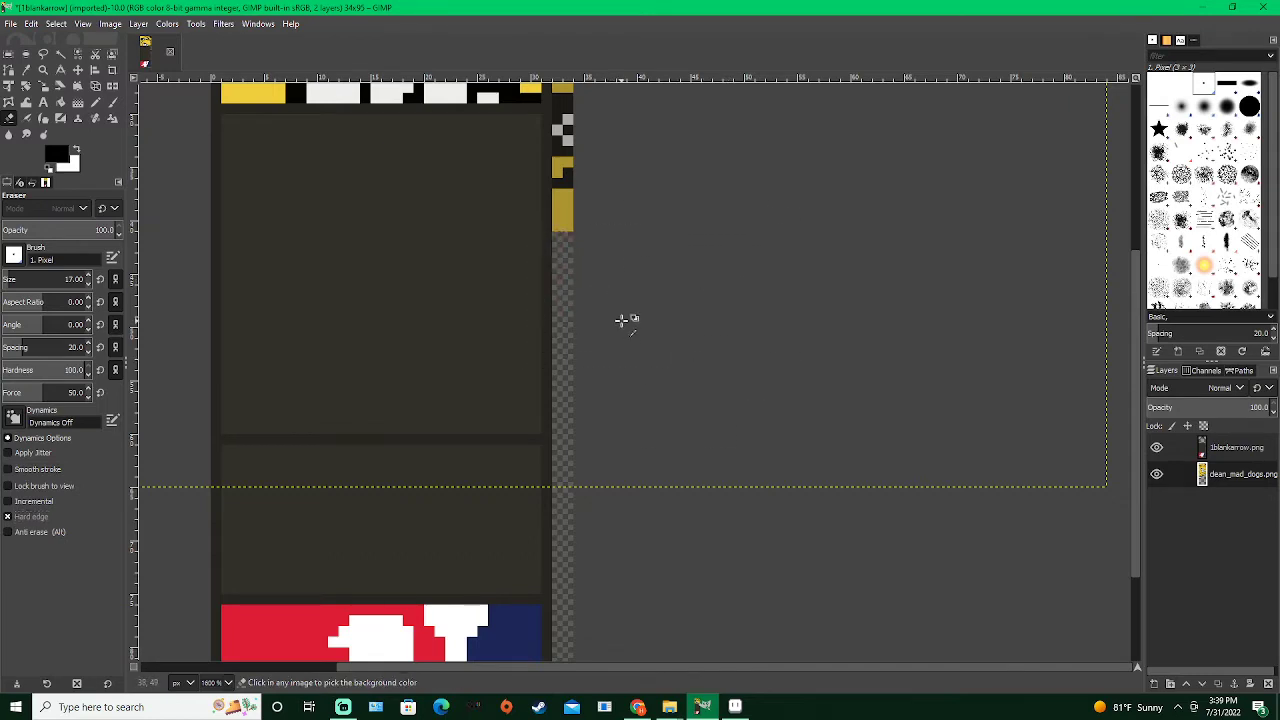
Erase the parts of the clean dog logo outside the arrow, along its side and around both slopes of the tip
scroll(623, 340, down, 2)
scroll(623, 300, up, 3)
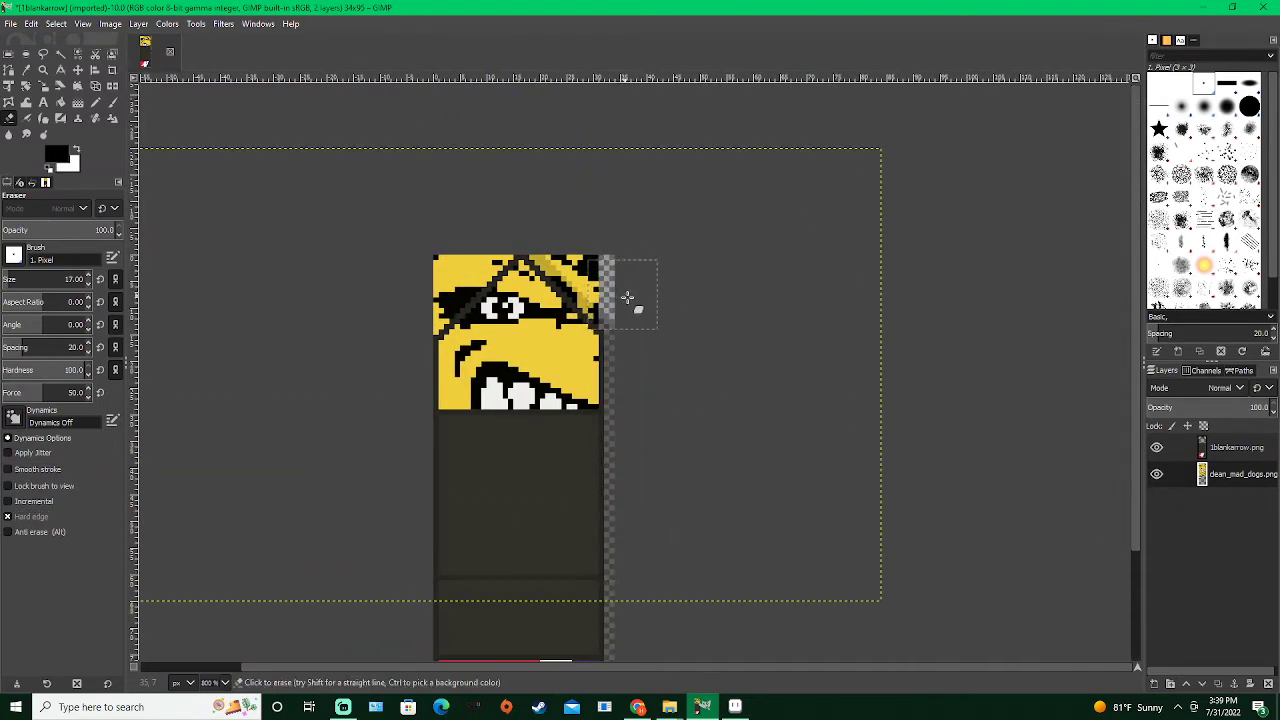
click(628, 300)
shift+click(529, 215)
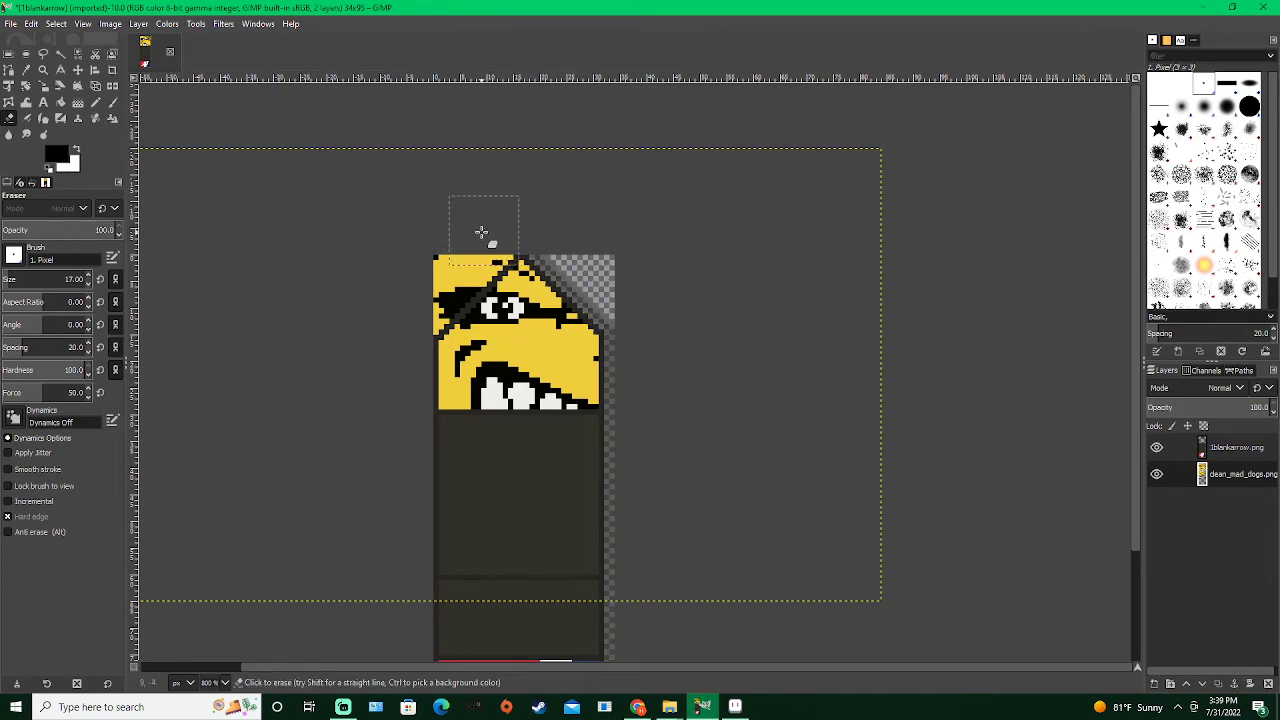
shift+click(484, 230)
ctrl+scroll(351, 386, down, 5)
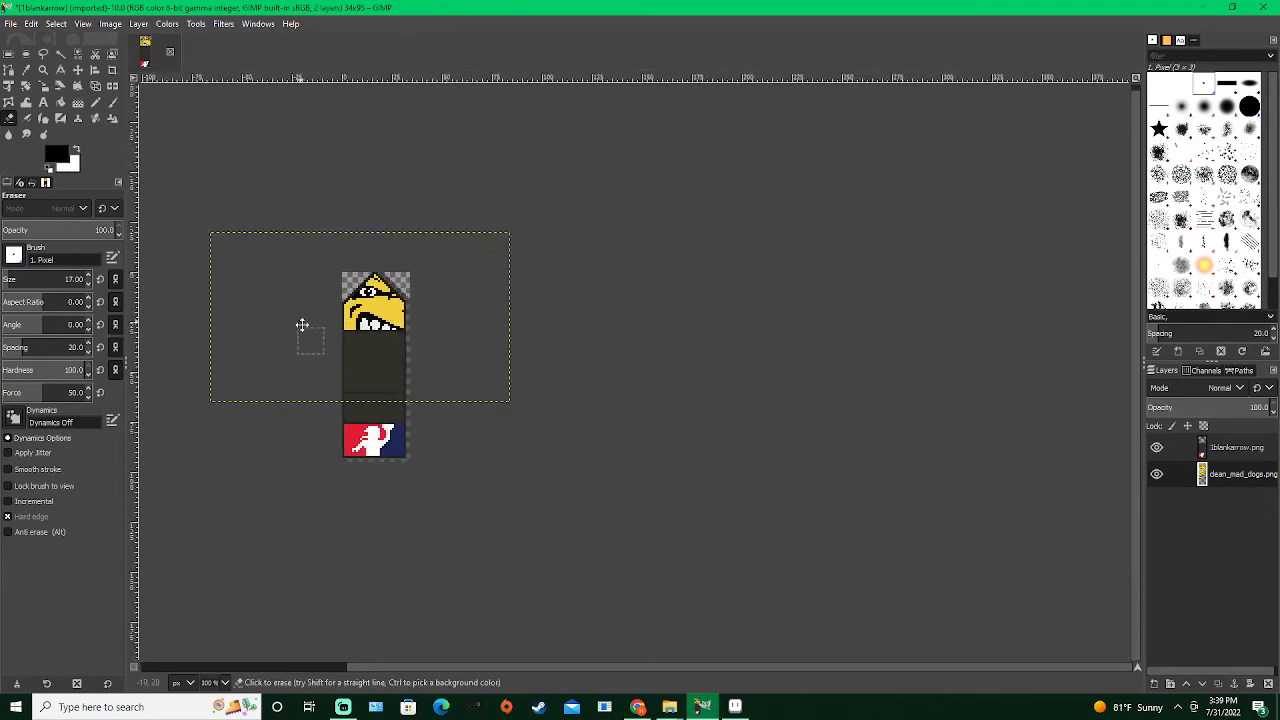
Export the arrow image to the logos folder as clean_mad_dogs_arrow.png
click(10, 24)
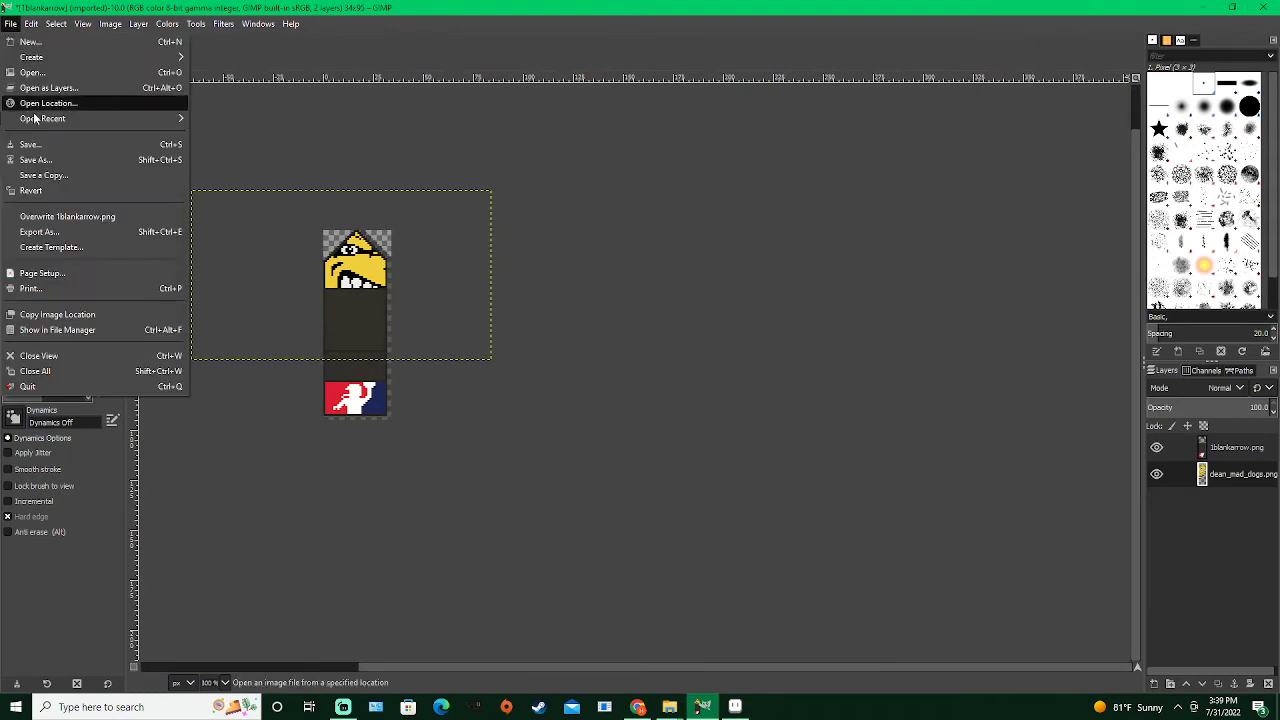
click(49, 229)
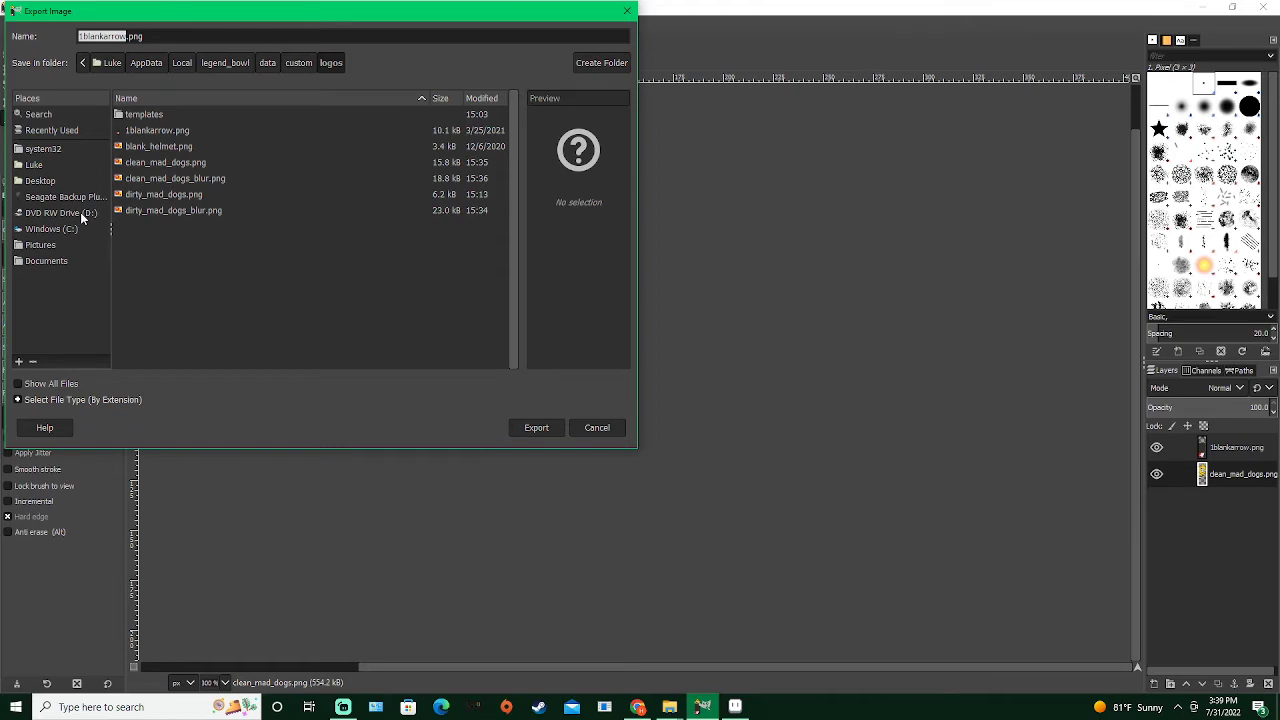
text(CLEAN)
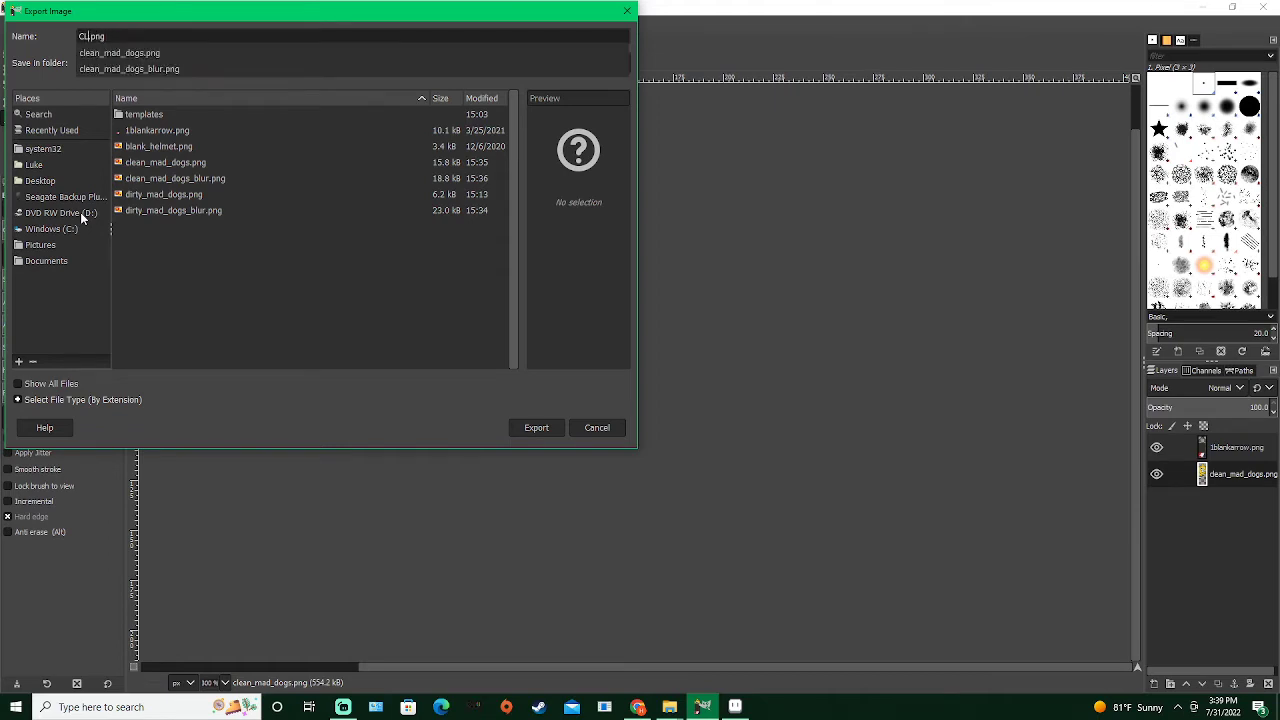
key(BackSpace)
key(BackSpace)
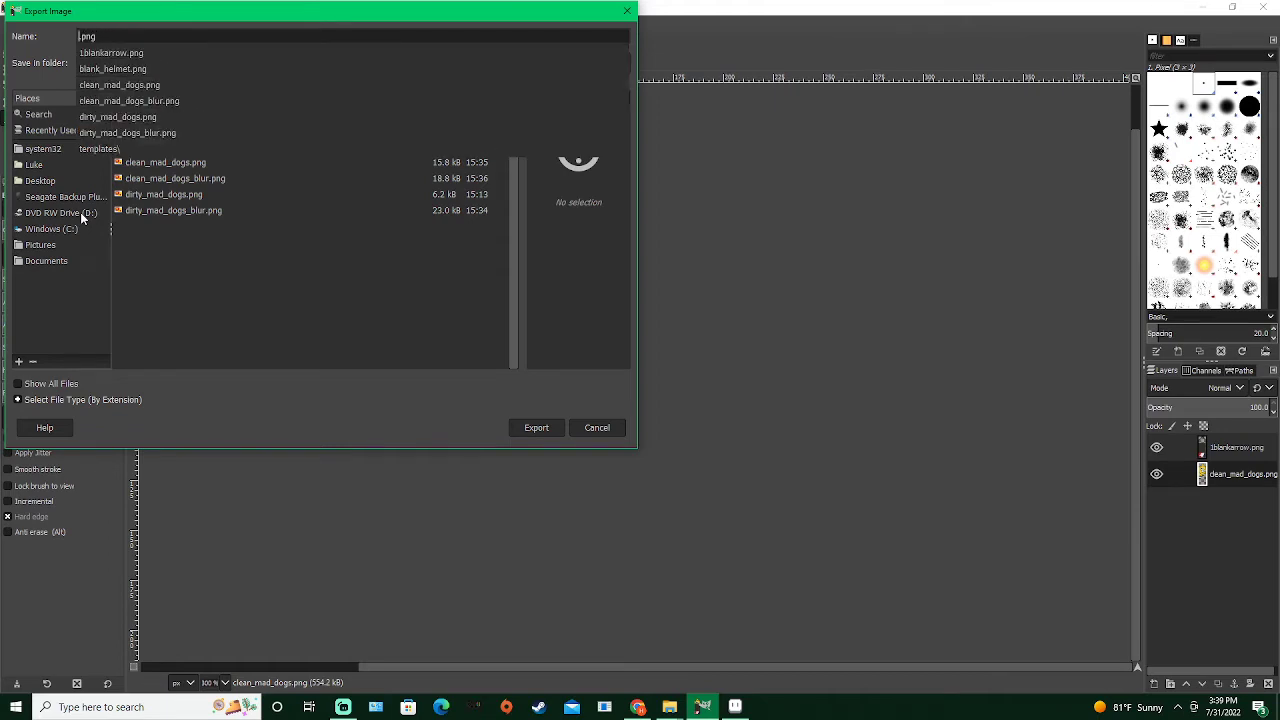
text(clean_mad)
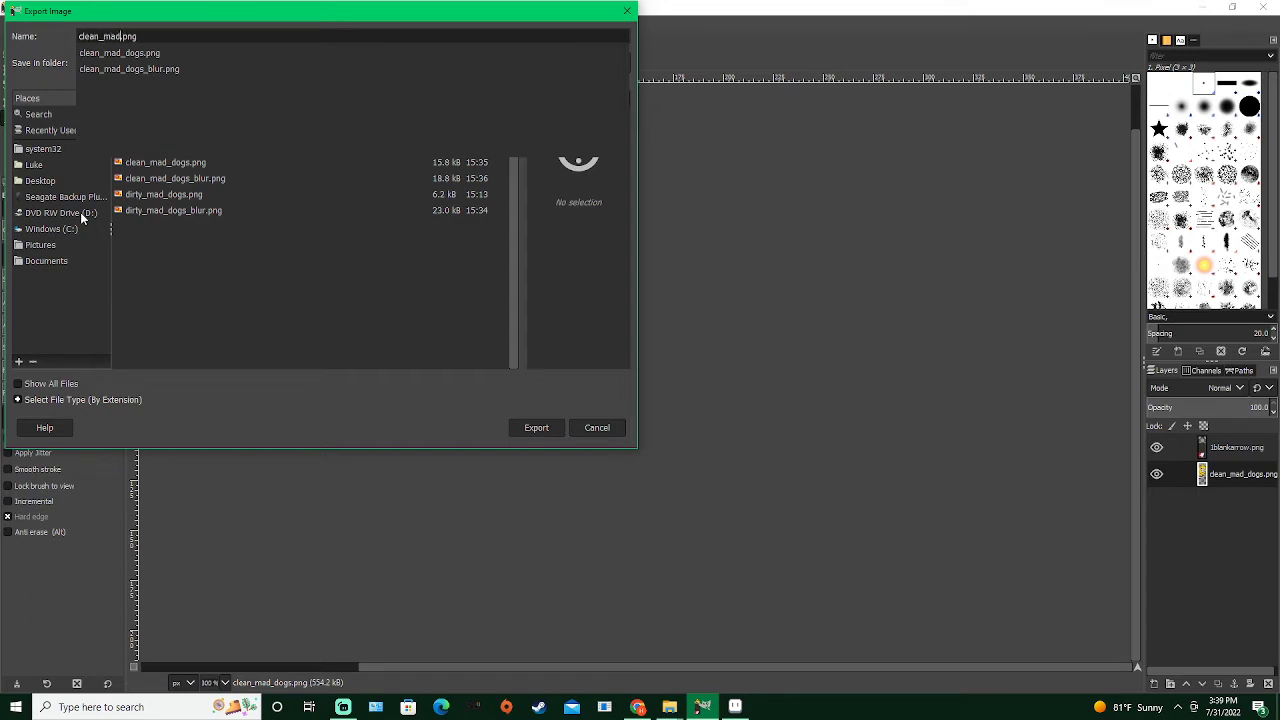
text(_dogs_arrow)
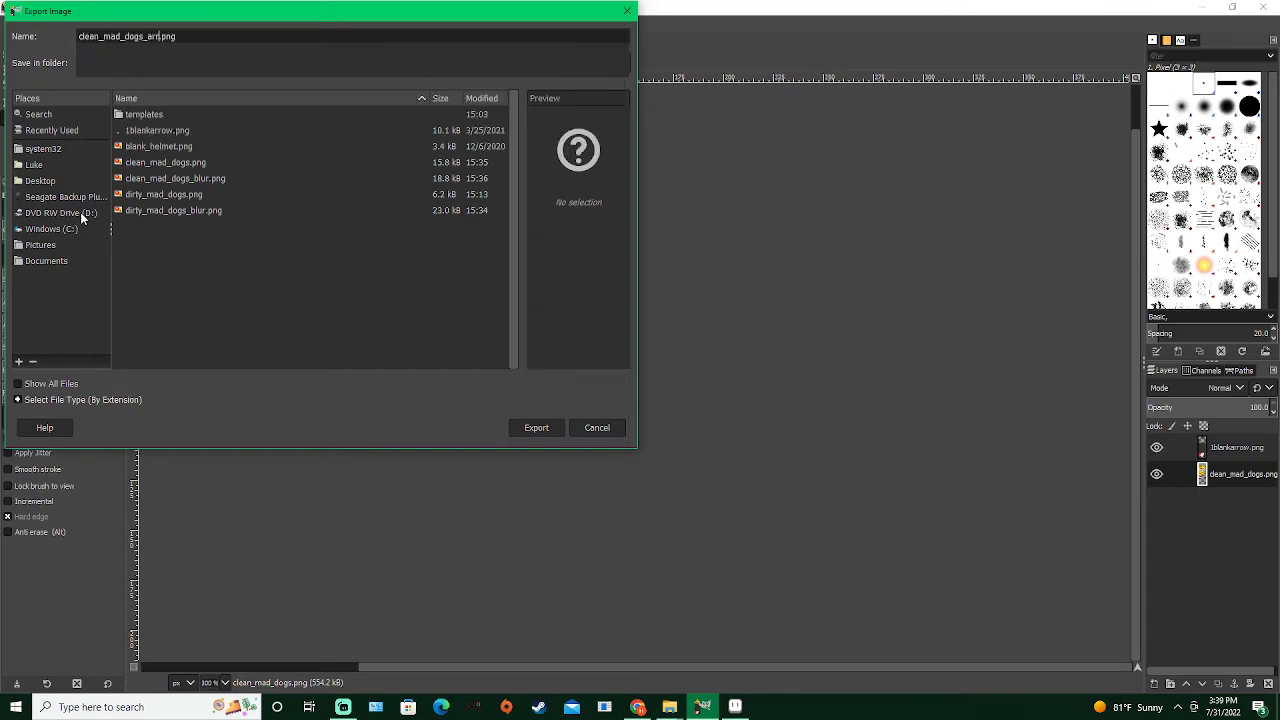
key(Return)
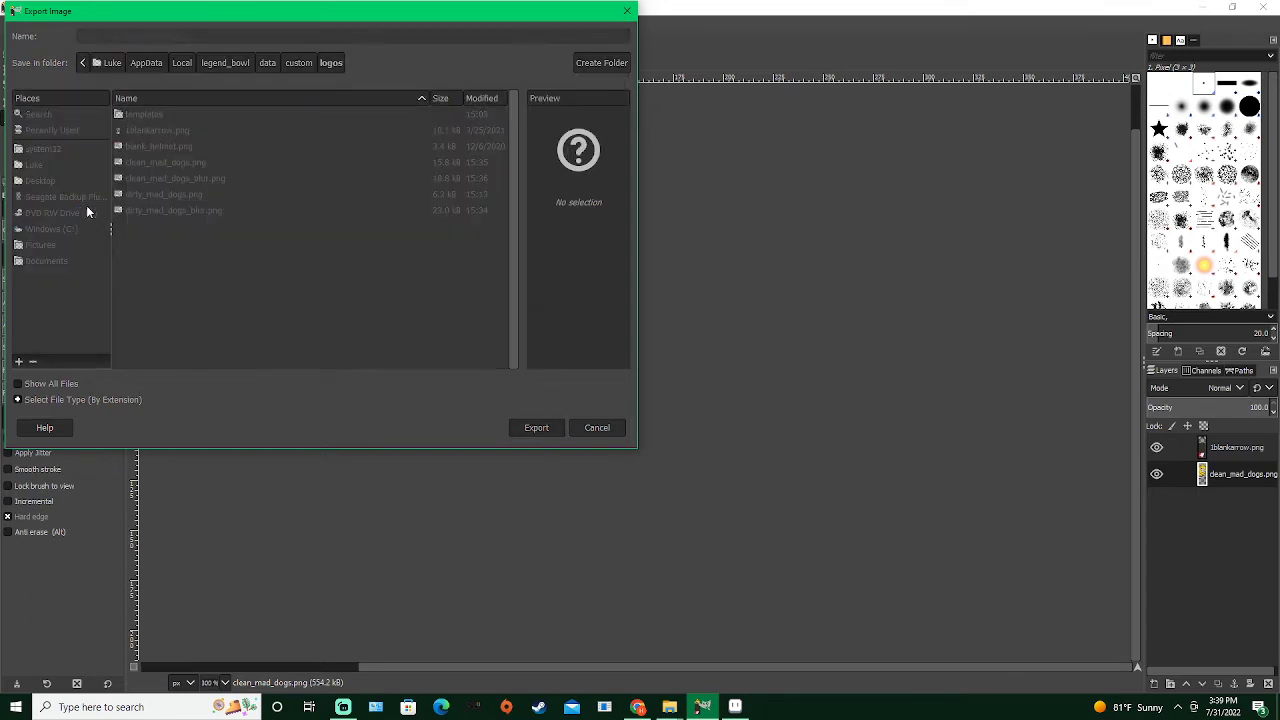
click(640, 511)
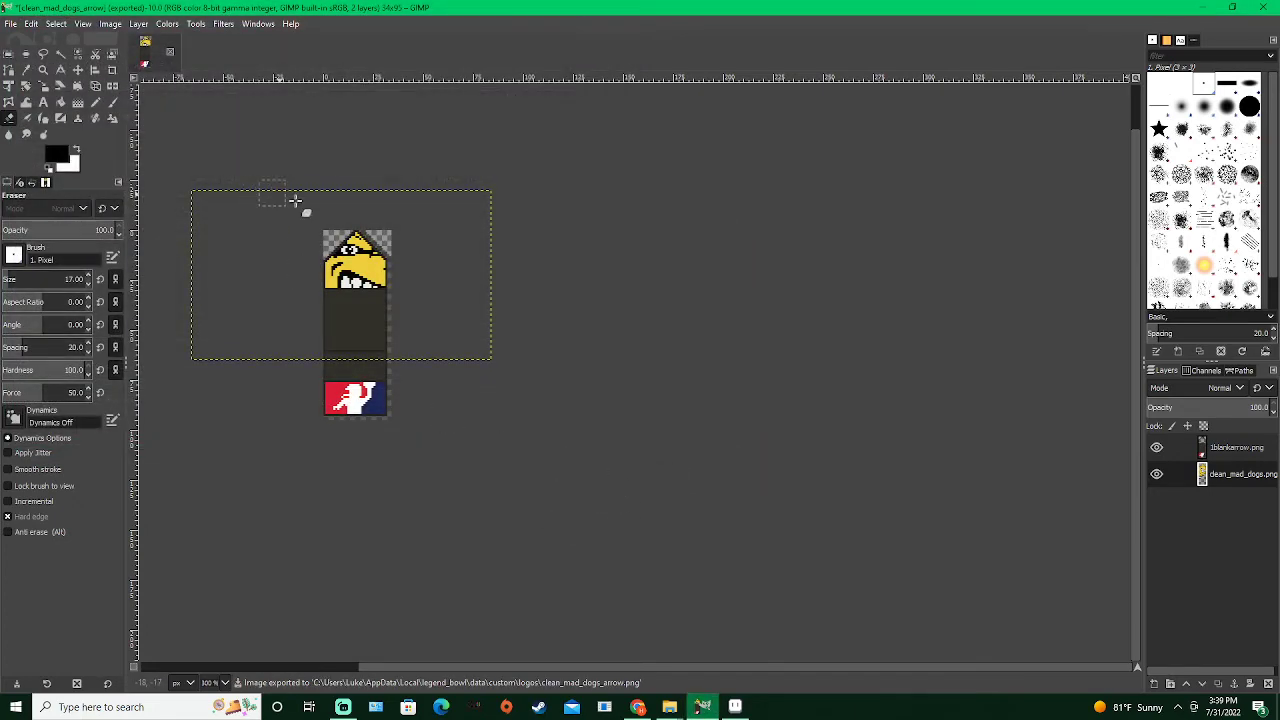
Delete the clean_mad_dogs.png layer and add dirty_mad_dogs.png from the logos folder as a layer
right_click(1234, 474)
click(1148, 190)
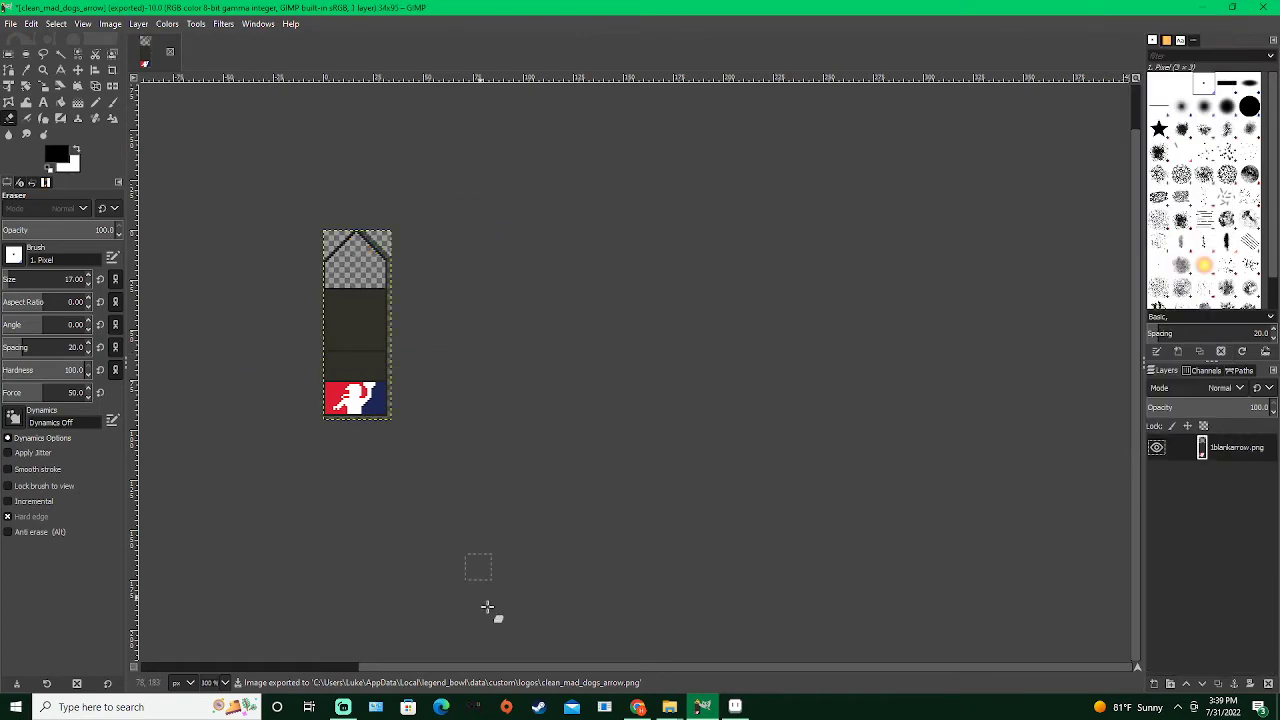
click(664, 711)
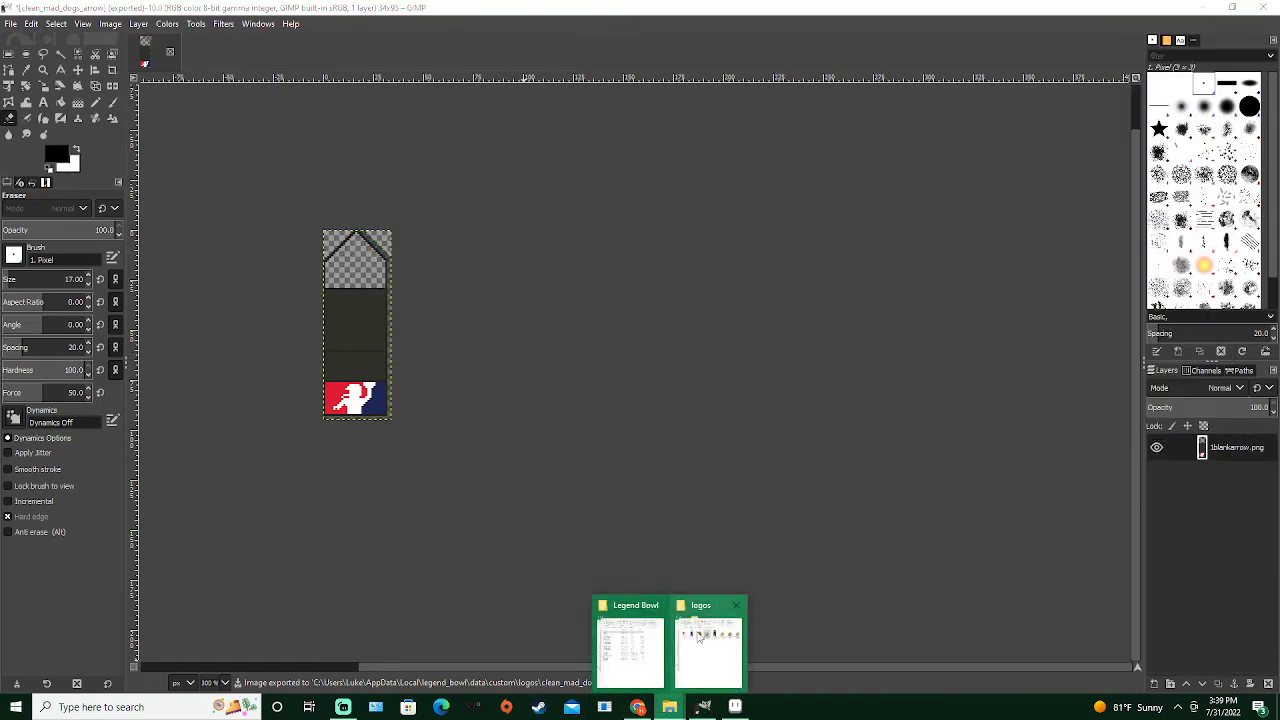
click(700, 638)
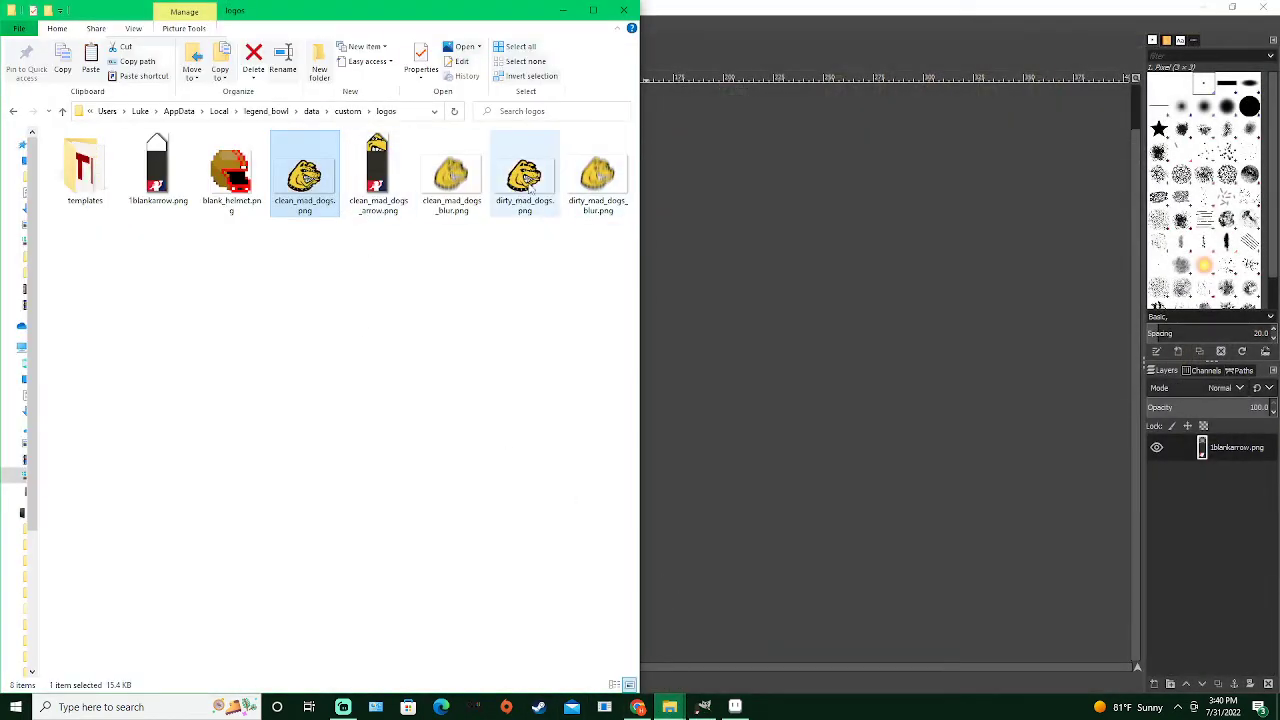
click(524, 178)
drag(743, 318, 712, 594)
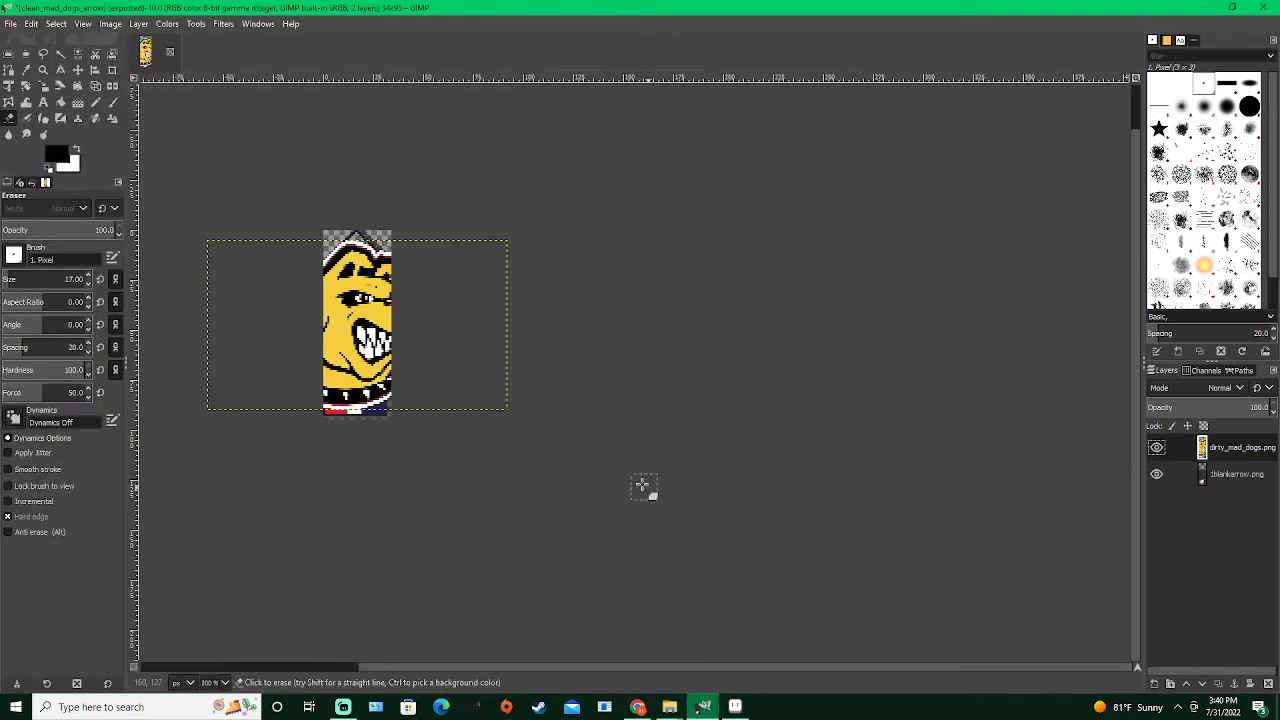
Place the dirty_mad_dogs.png layer beneath 1blankarrow.png and position the dog's face inside the arrow's tip section
drag(1244, 452, 1245, 492)
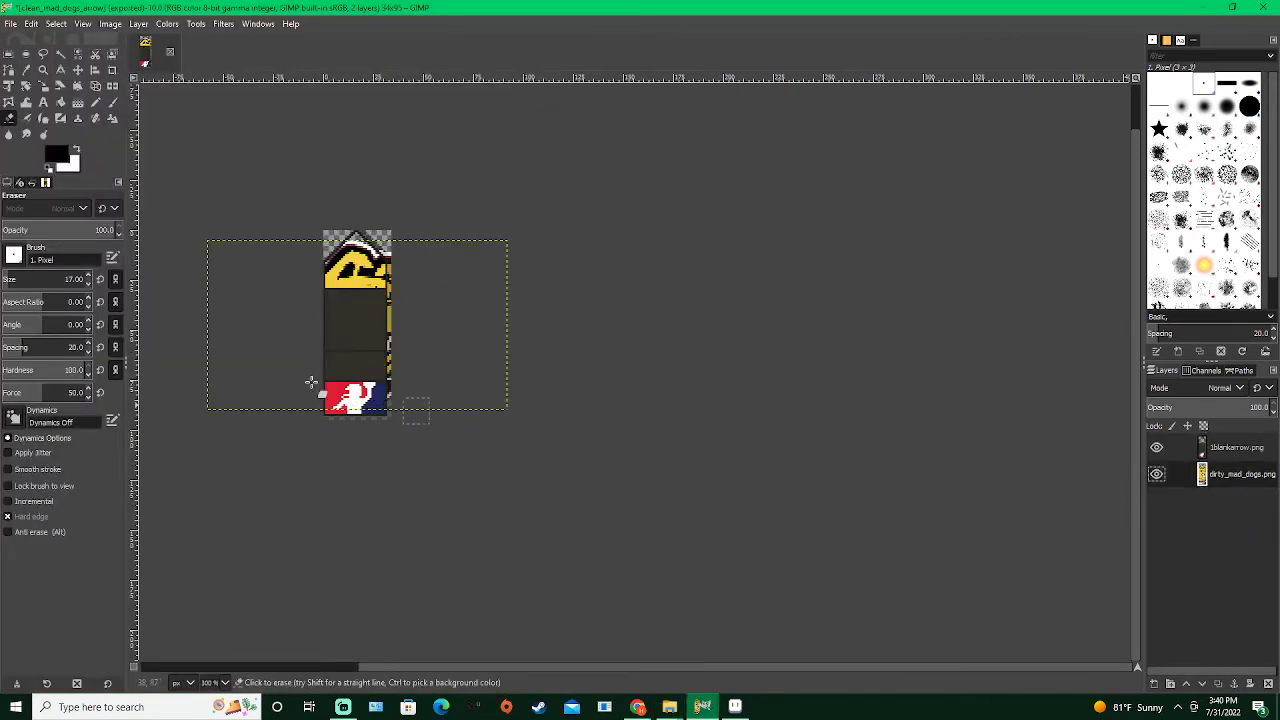
click(78, 69)
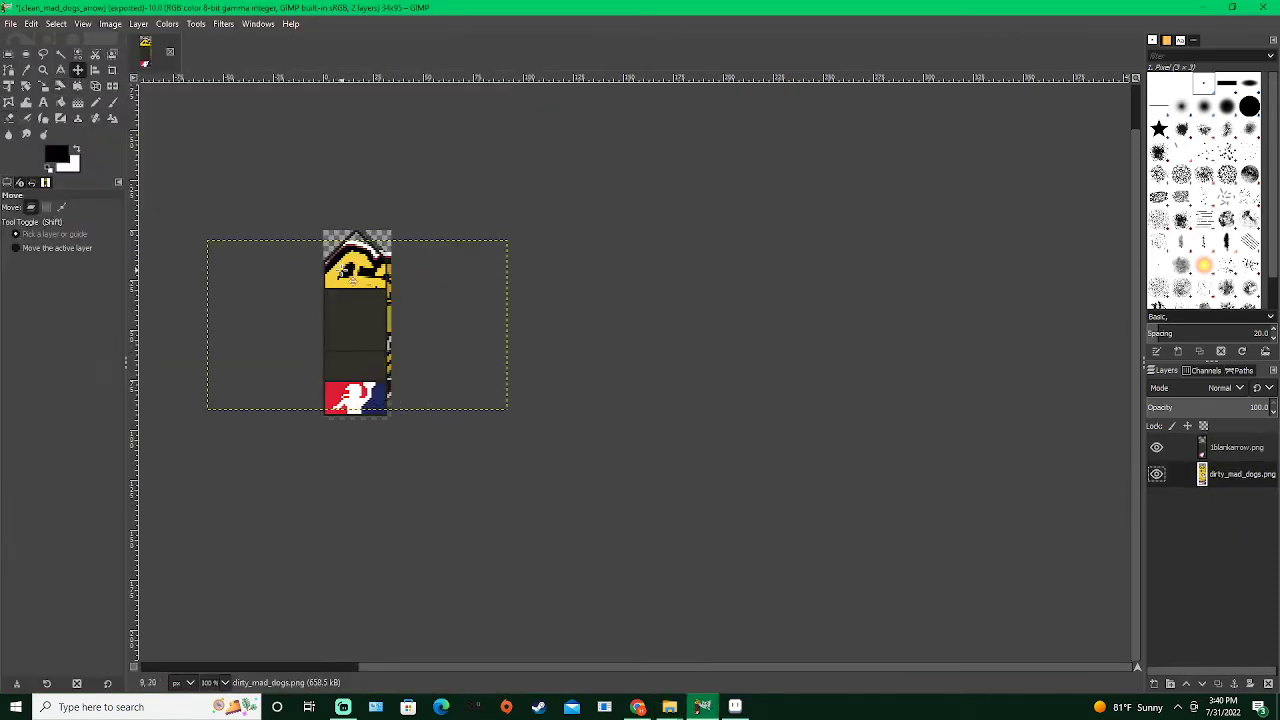
drag(342, 270, 330, 218)
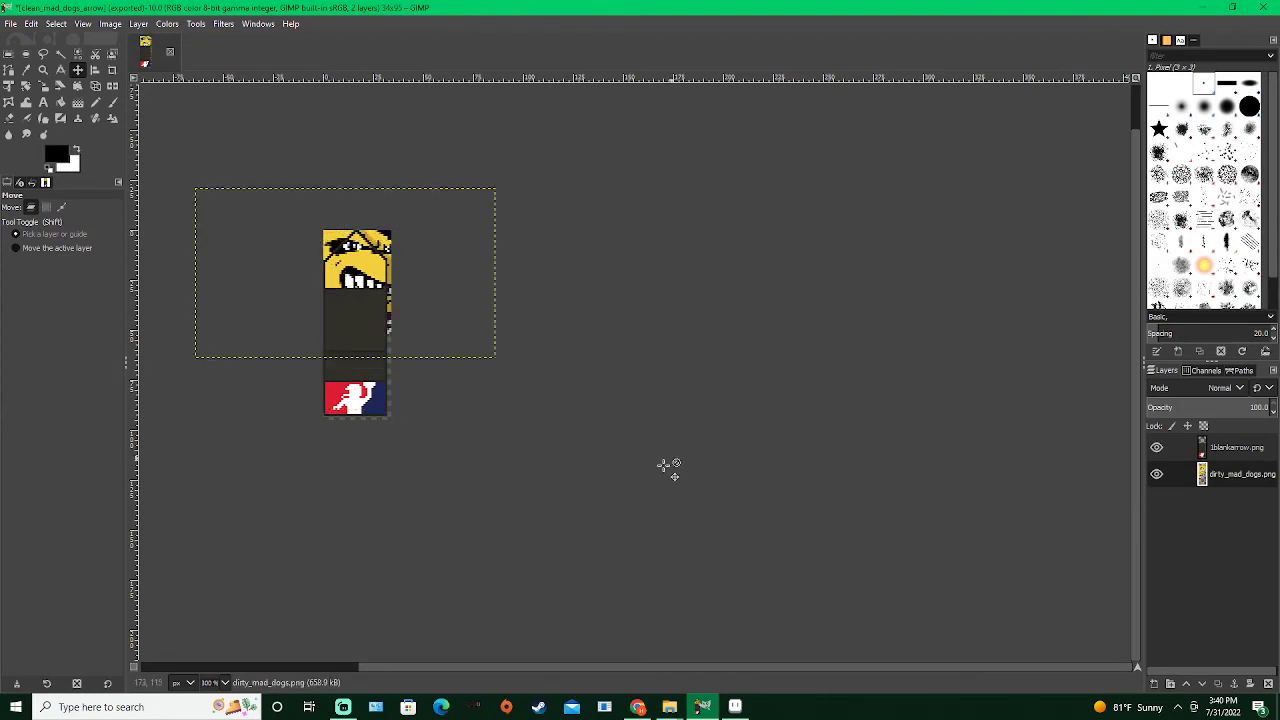
Erase the parts of the dirty dog logo outside the arrow, along its side and around both slopes of the tip
click(9, 117)
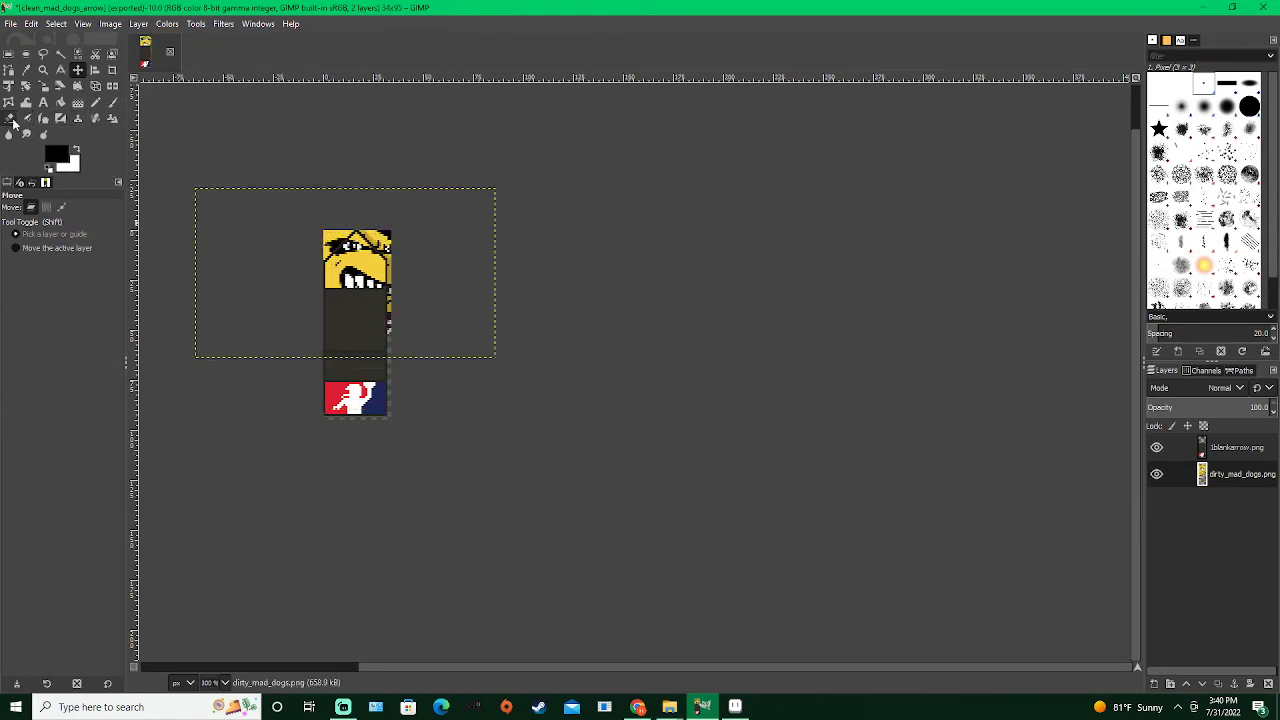
click(398, 326)
drag(376, 387, 414, 468)
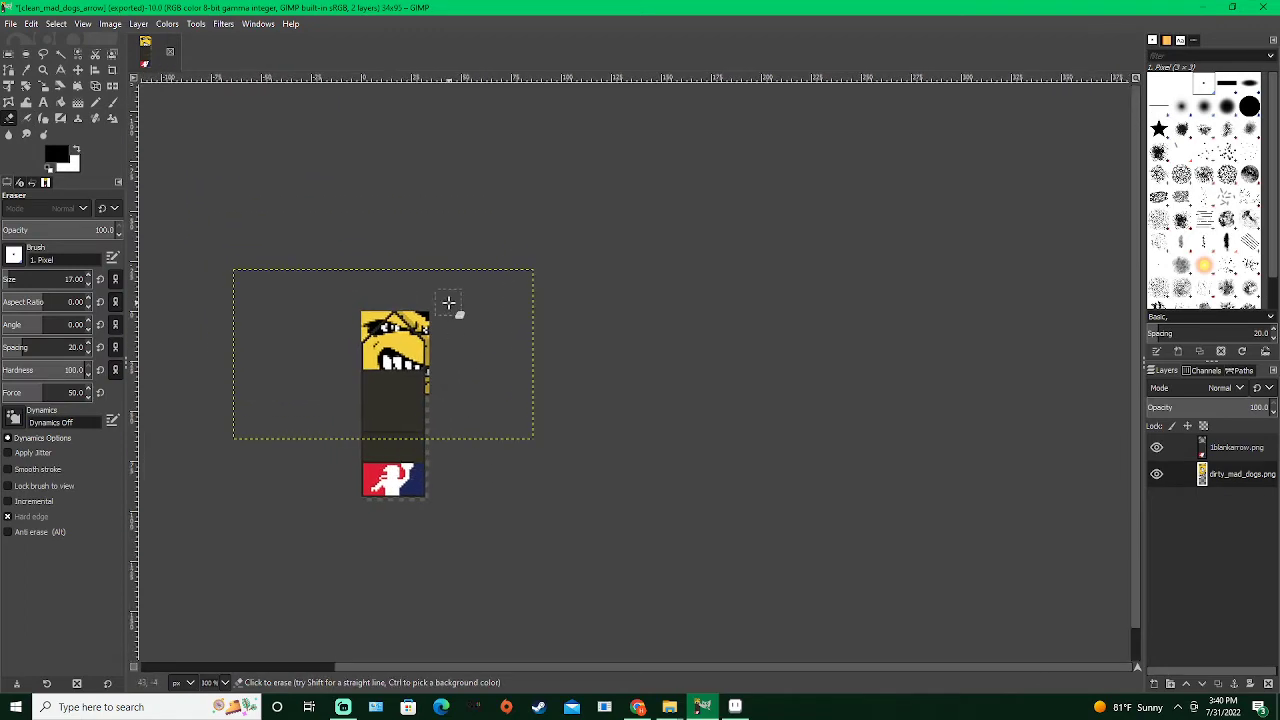
scroll(443, 337, up, 7)
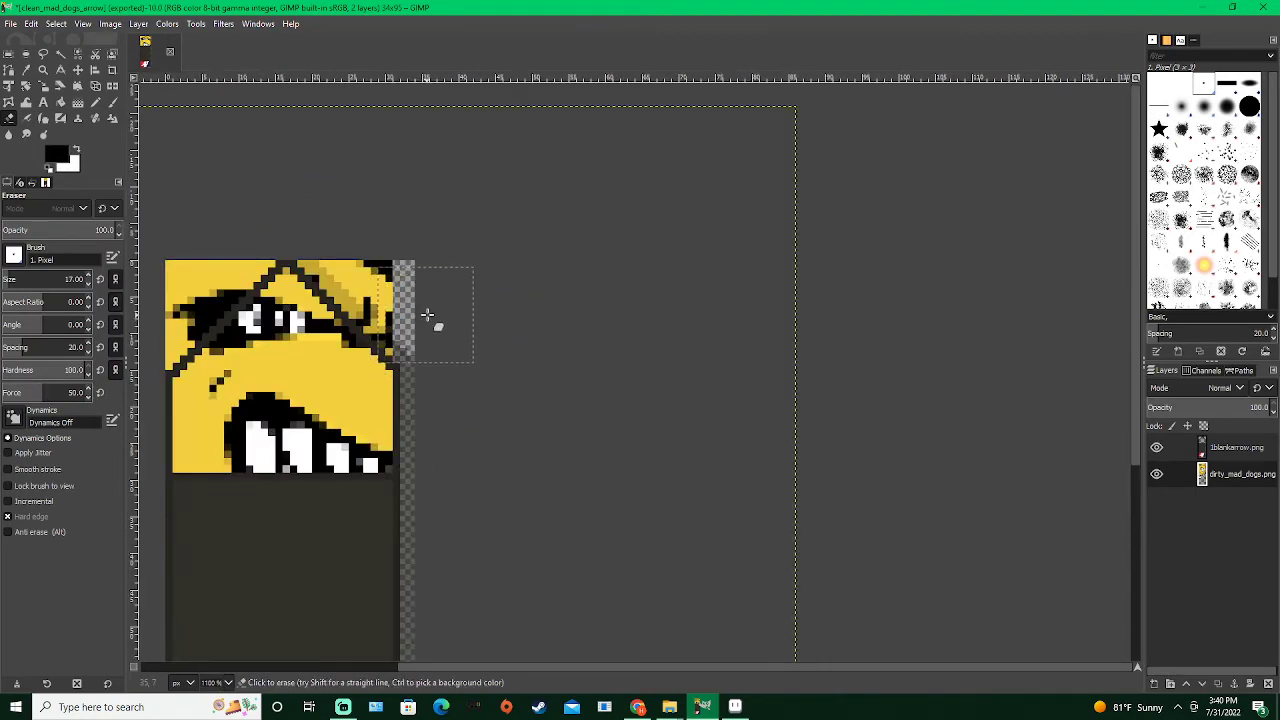
shift+click(277, 174)
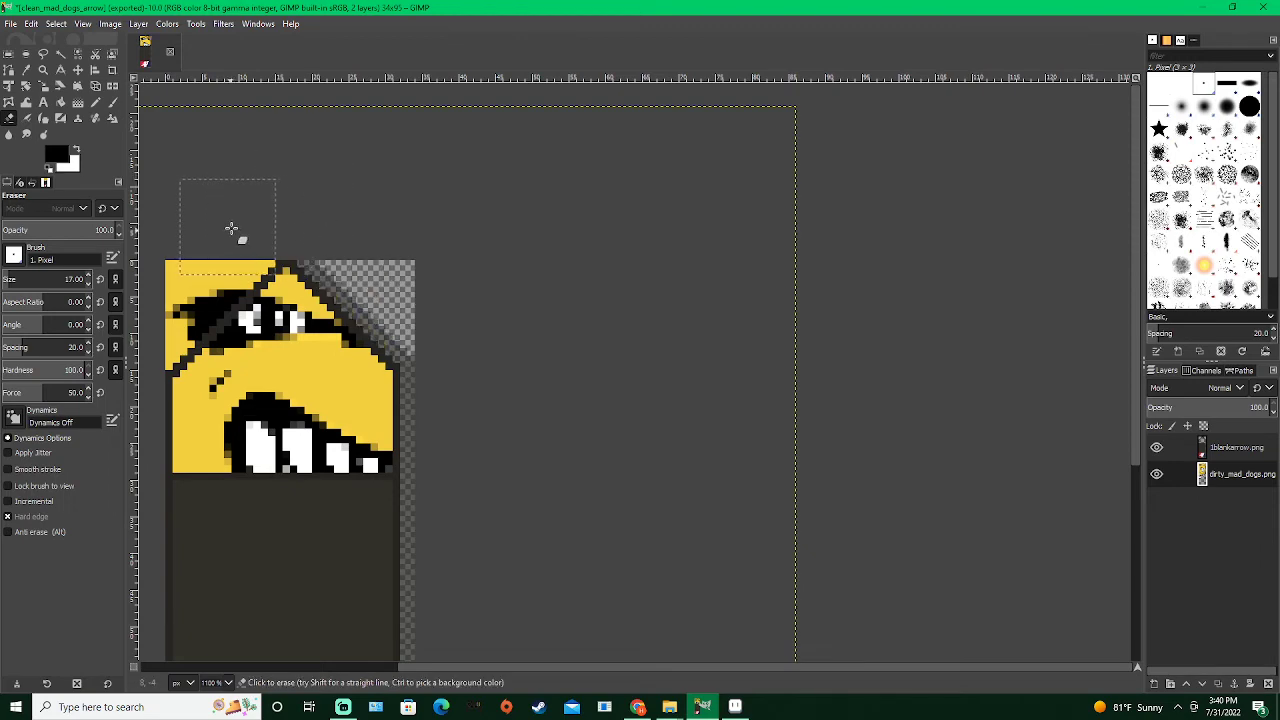
click(238, 226)
scroll(260, 300, down, 7)
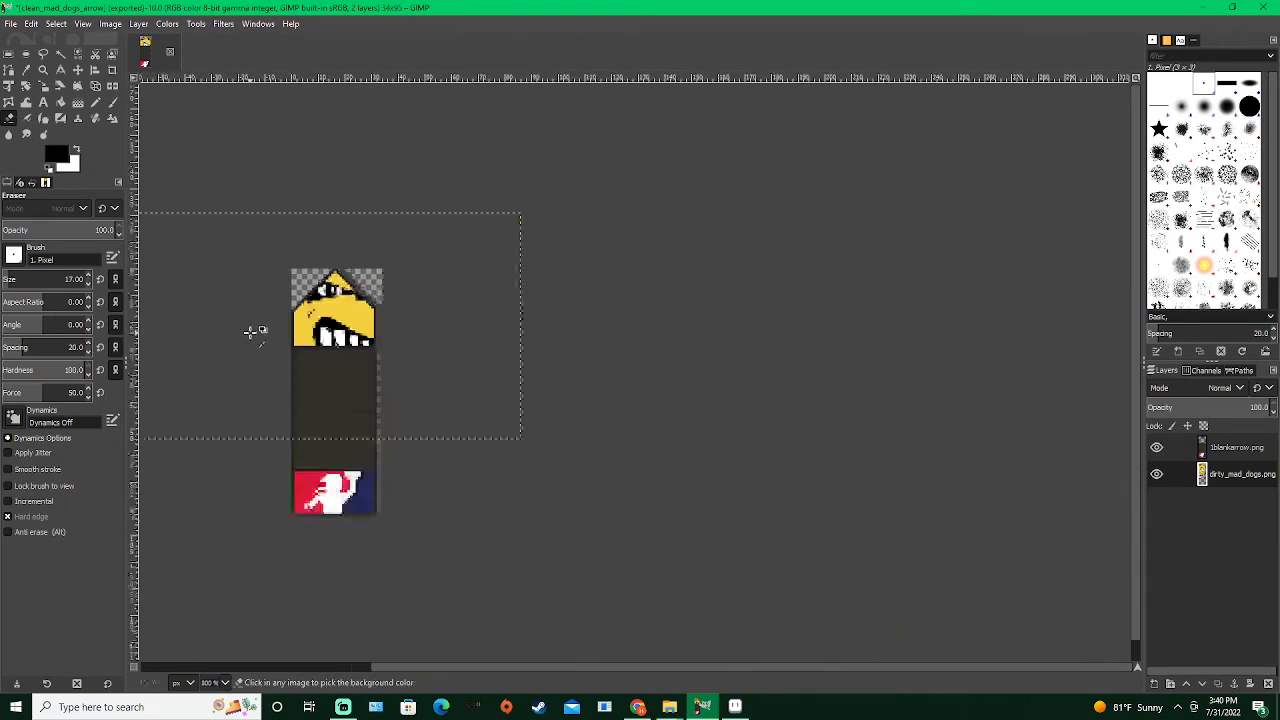
Export the arrow image to the logos folder as dirty_mad_dogs_arrow.png
click(10, 23)
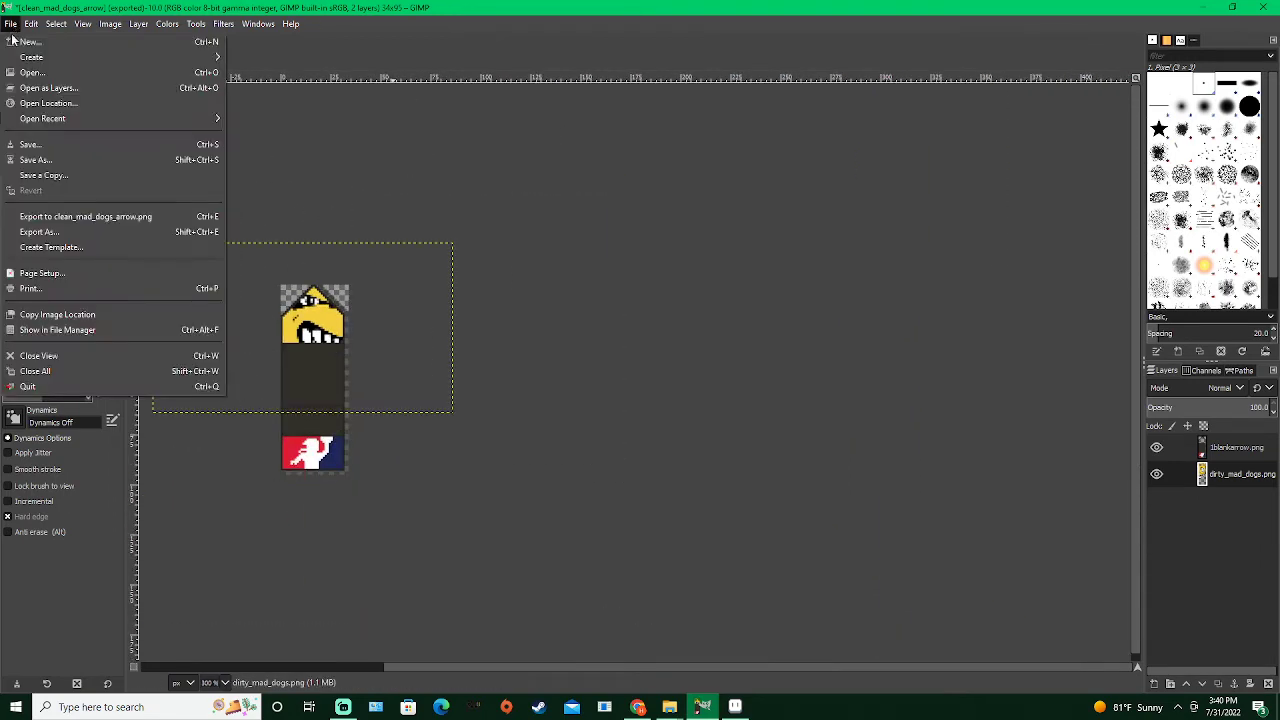
click(76, 230)
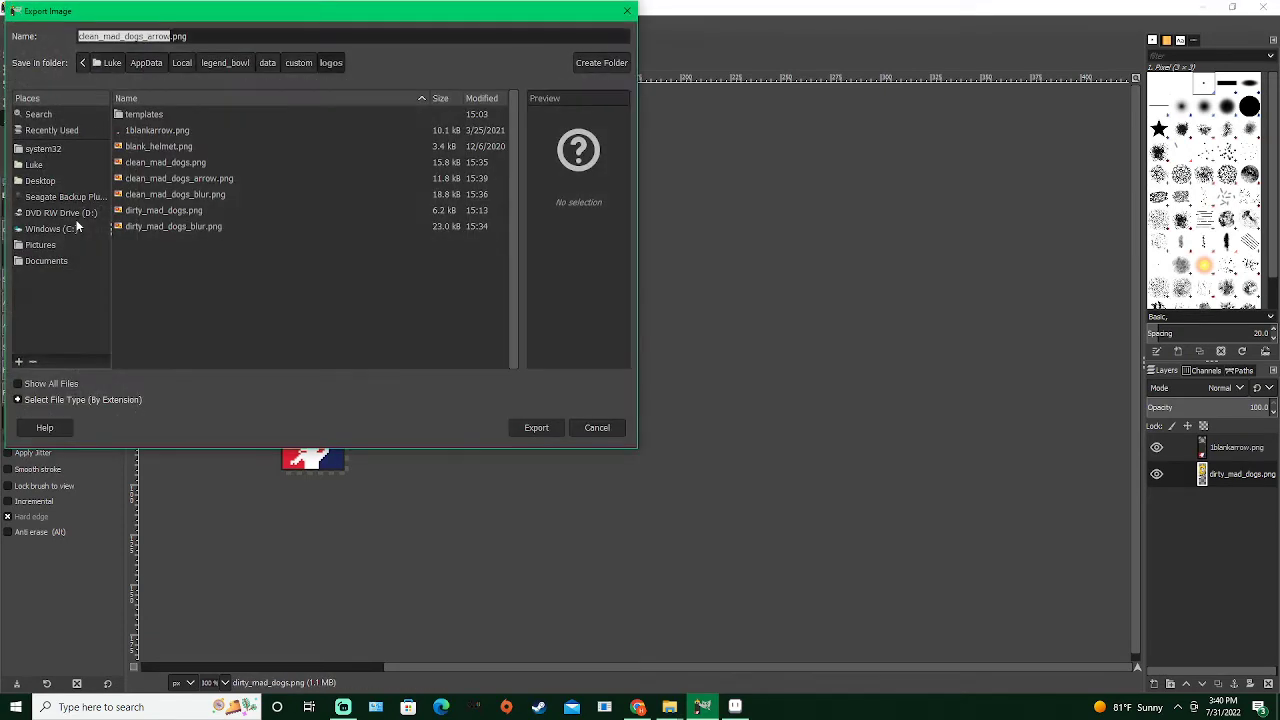
text(dirty_)
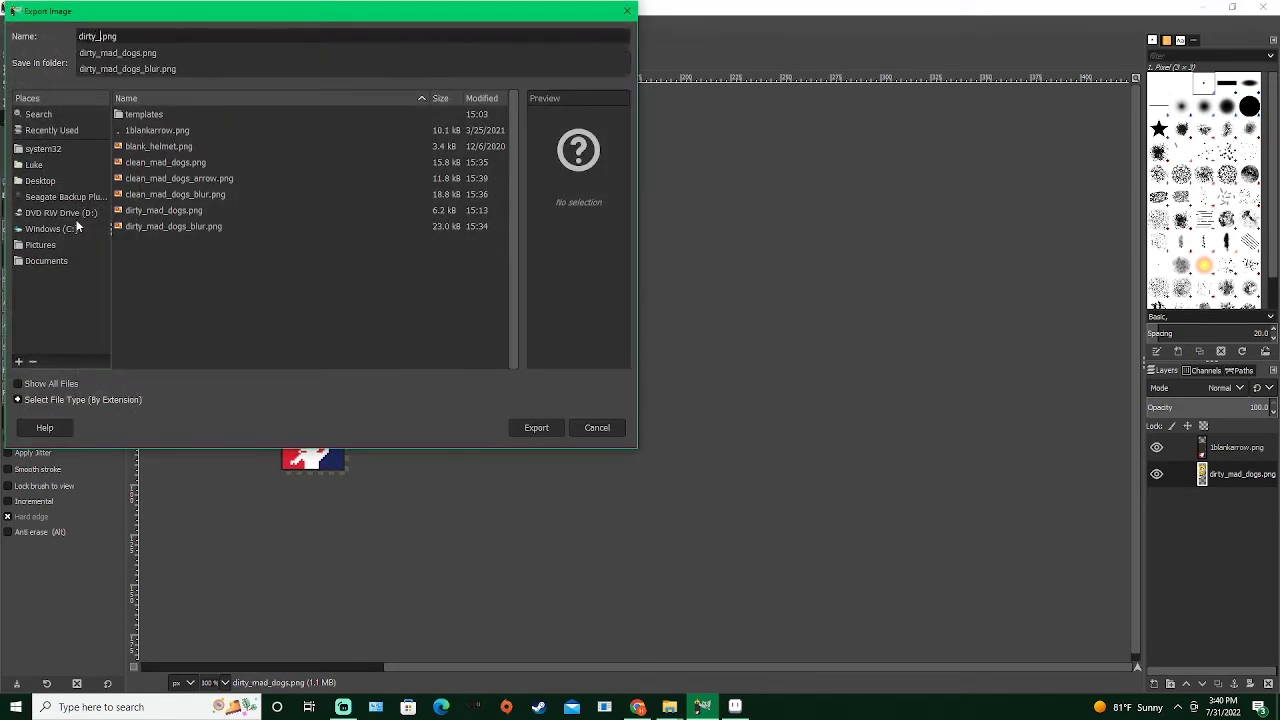
text(mad_dogs_arrow)
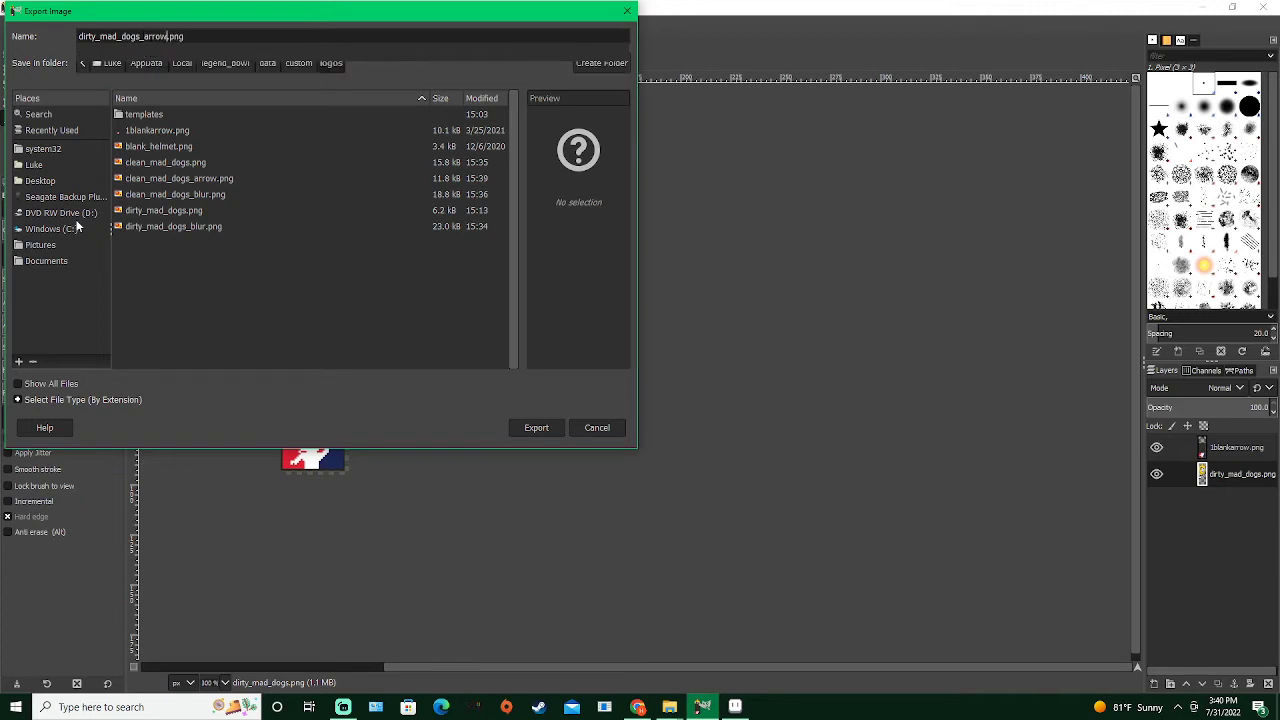
key(Return)
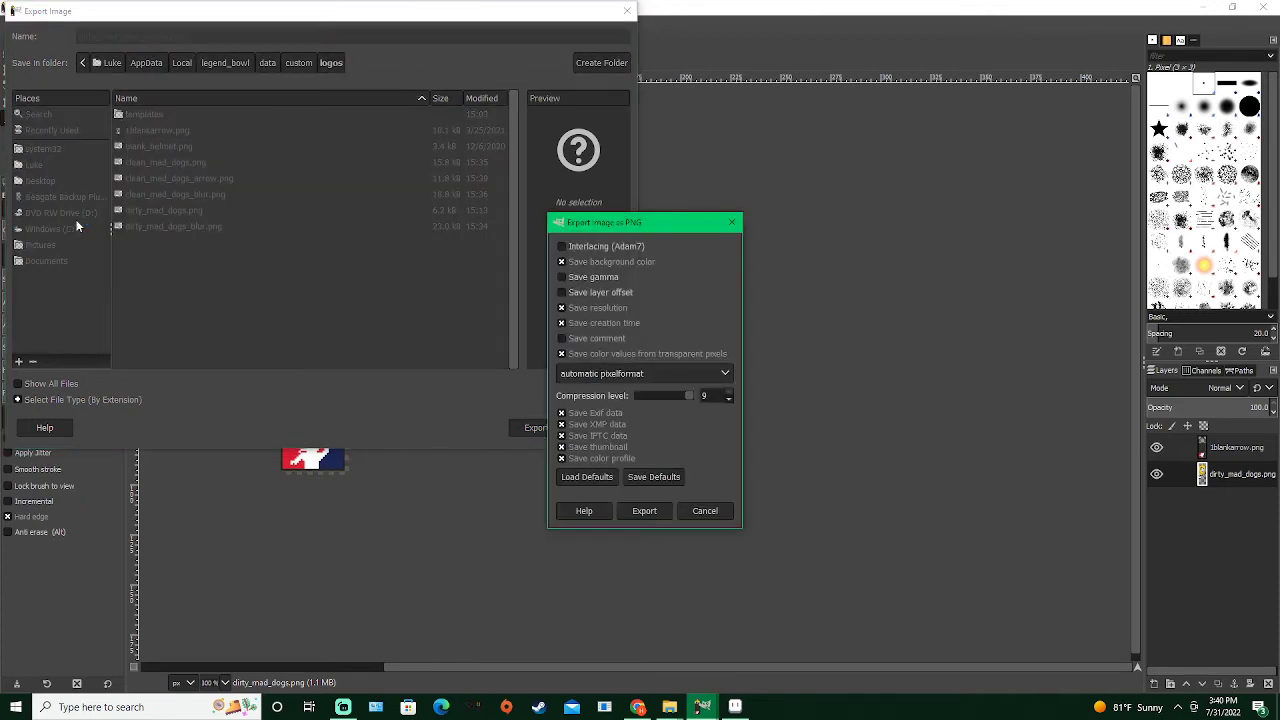
click(660, 513)
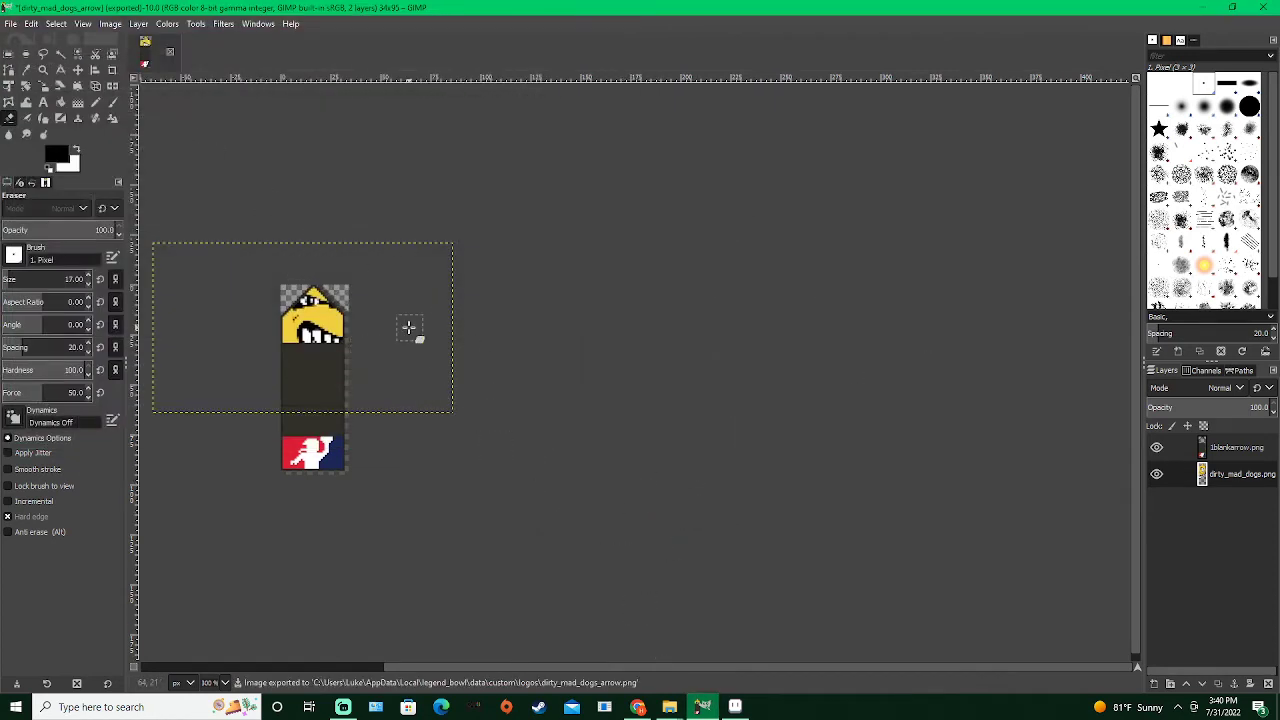
Copy beasts_endzone.png from the templates folder into the logos folder
click(669, 707)
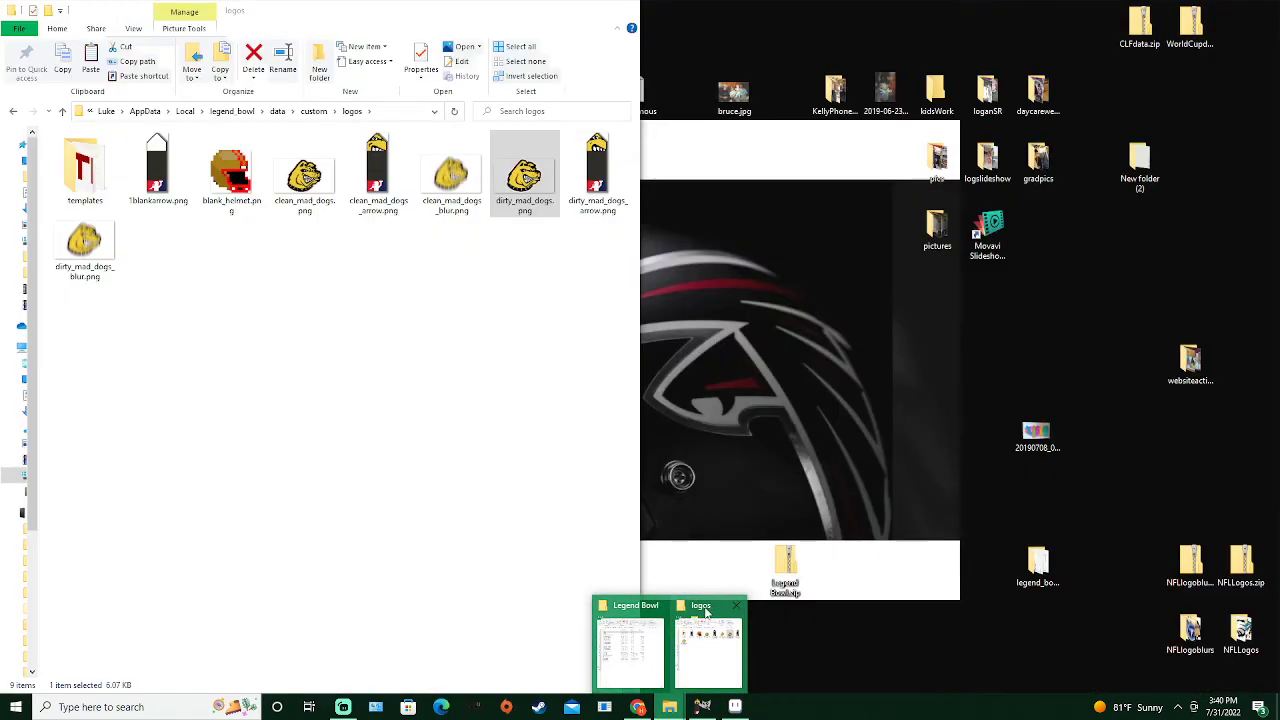
click(706, 612)
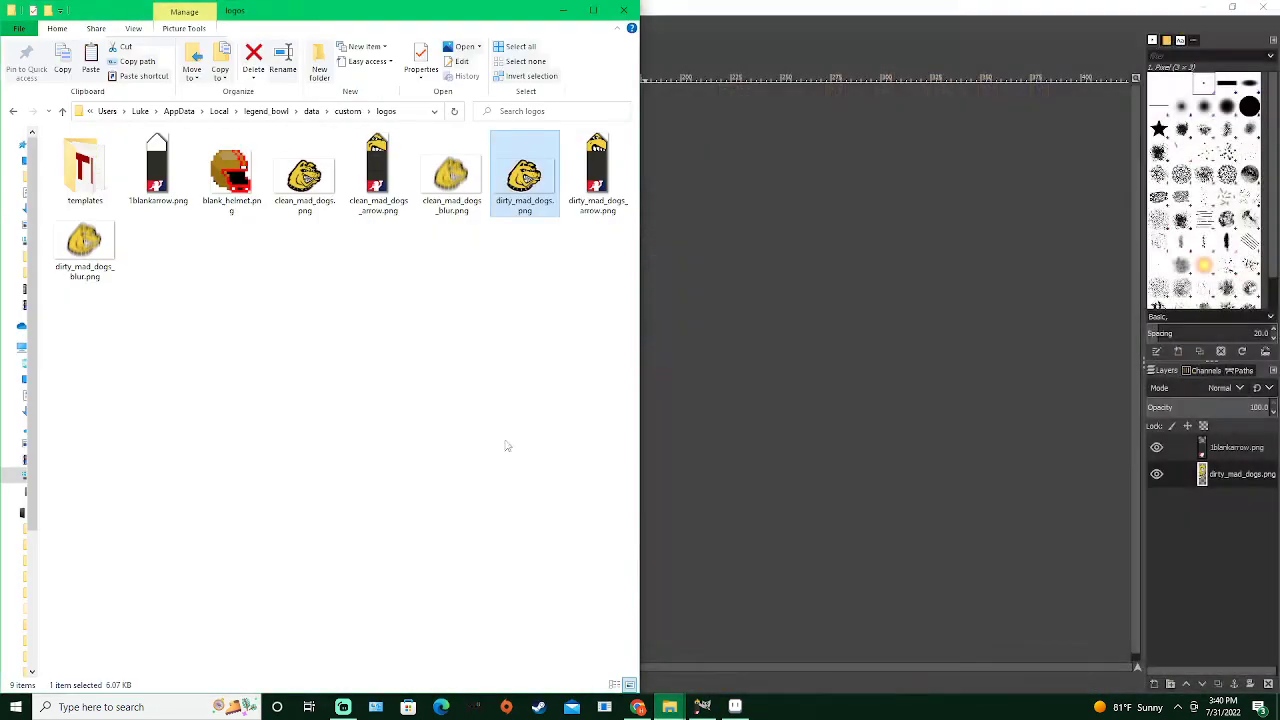
click(71, 177)
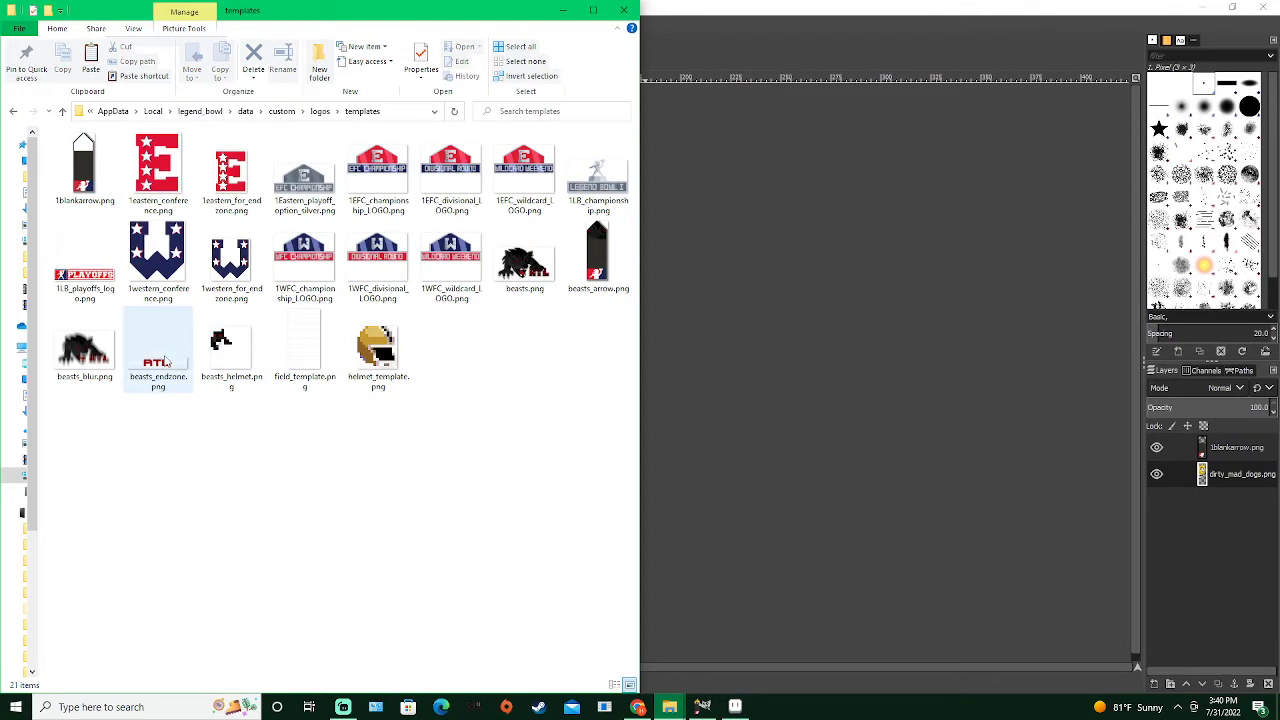
right_click(166, 358)
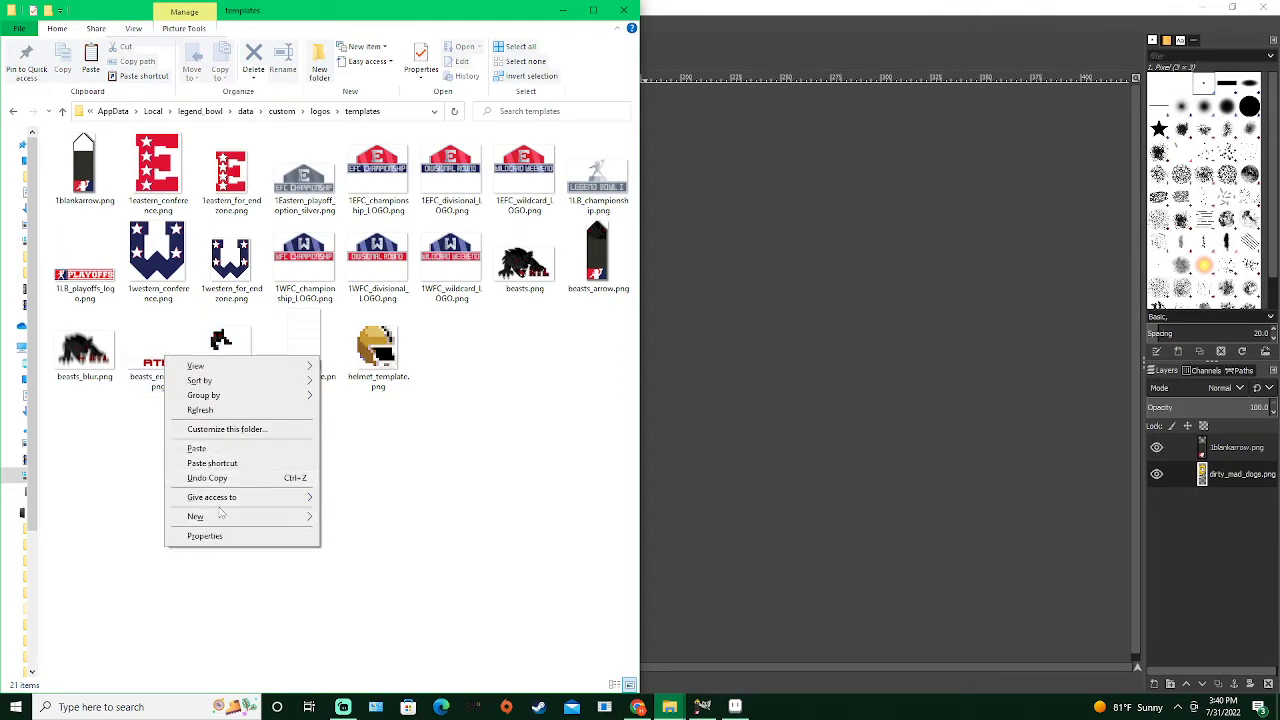
click(146, 366)
right_click(146, 366)
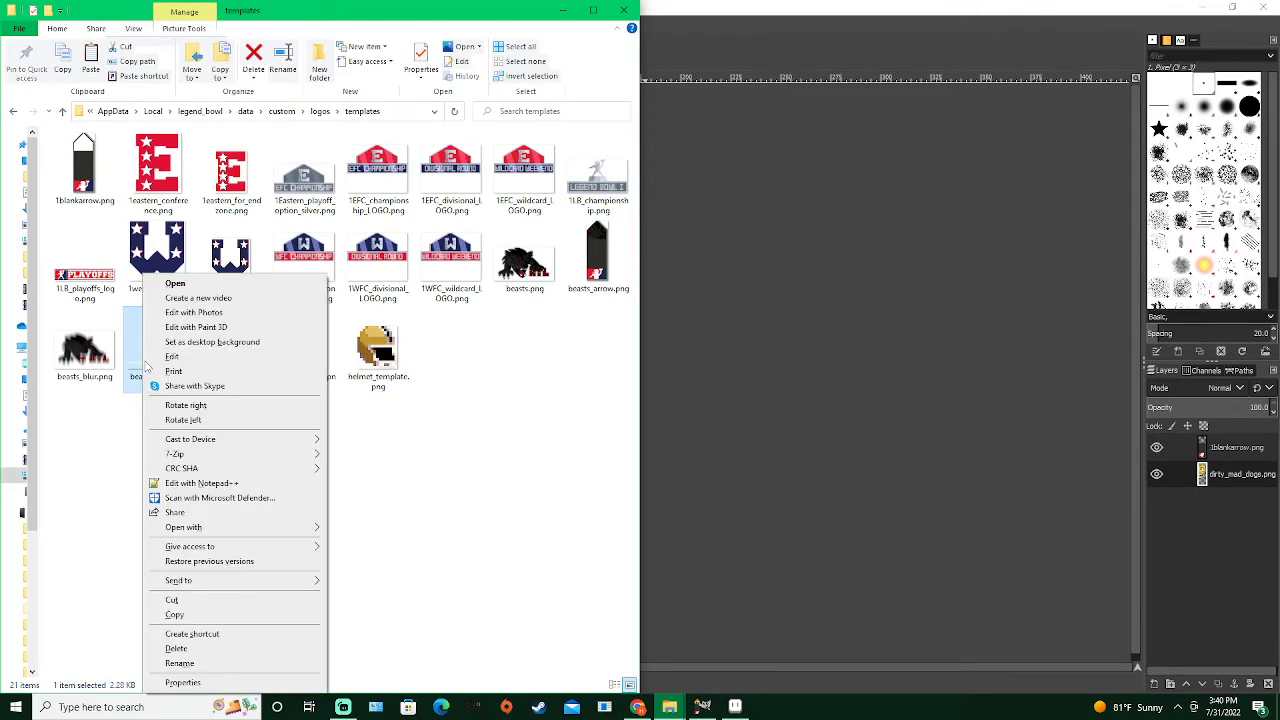
click(198, 613)
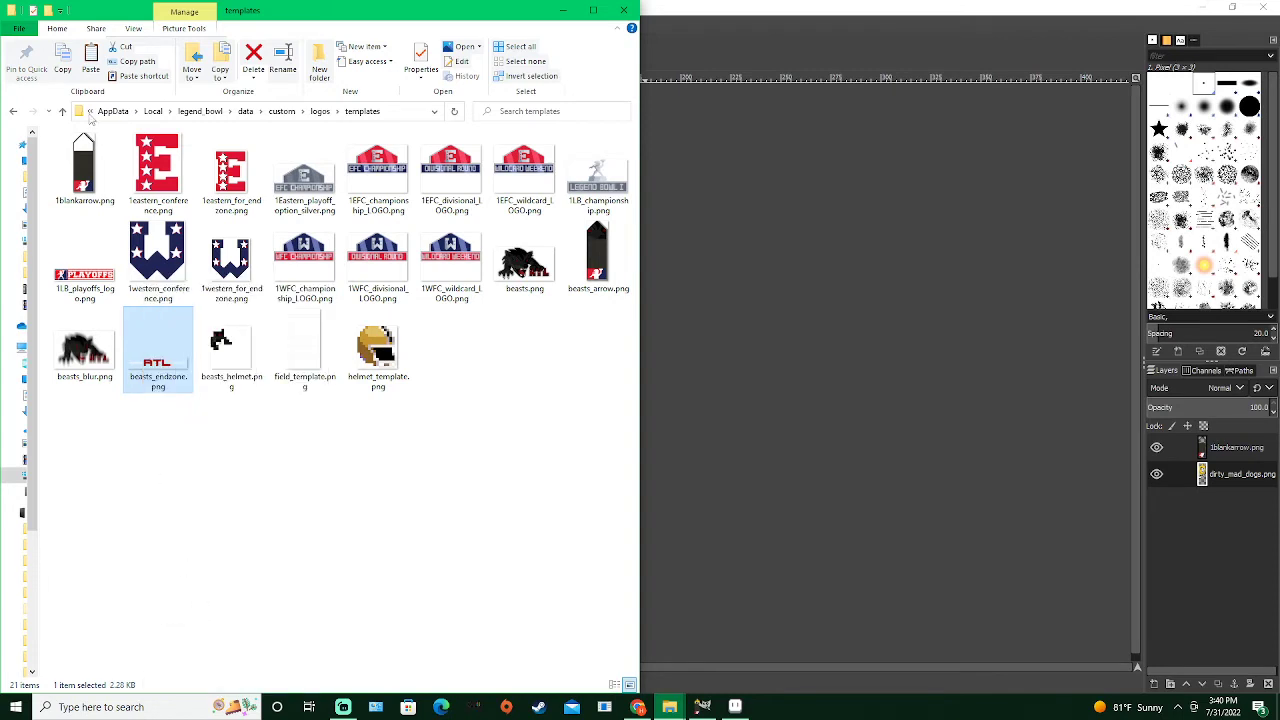
click(319, 111)
right_click(280, 290)
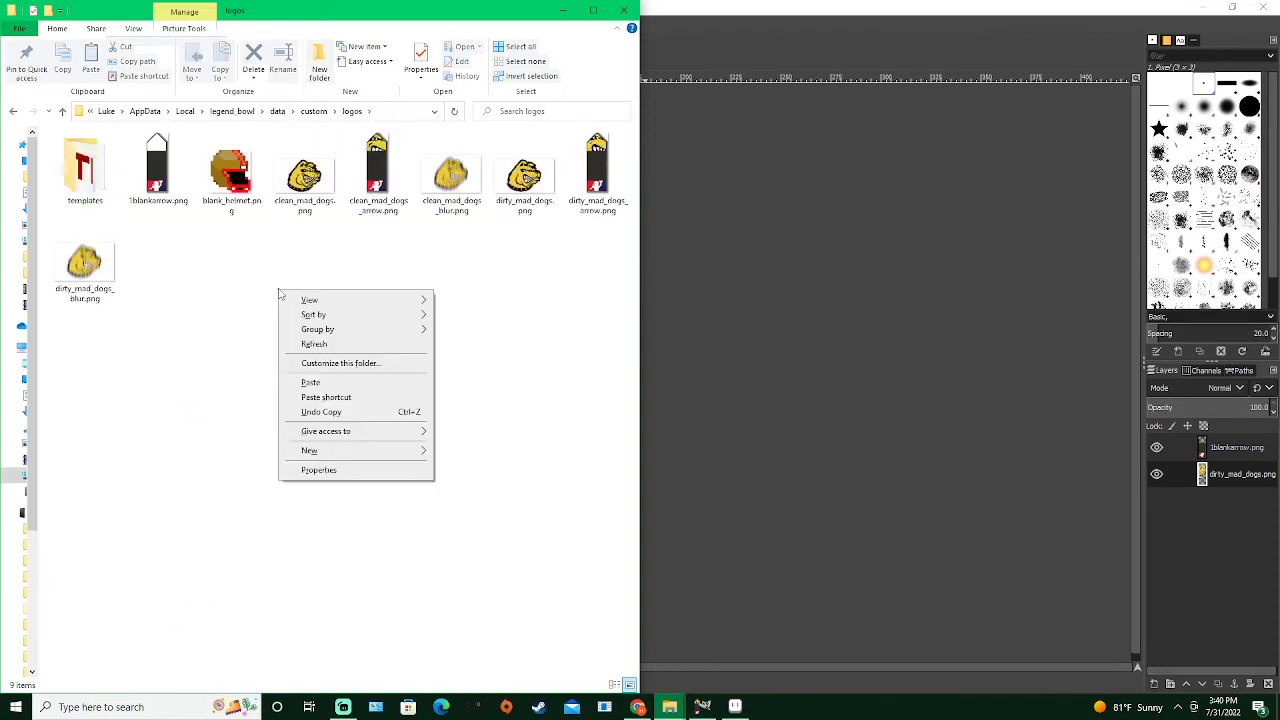
click(319, 383)
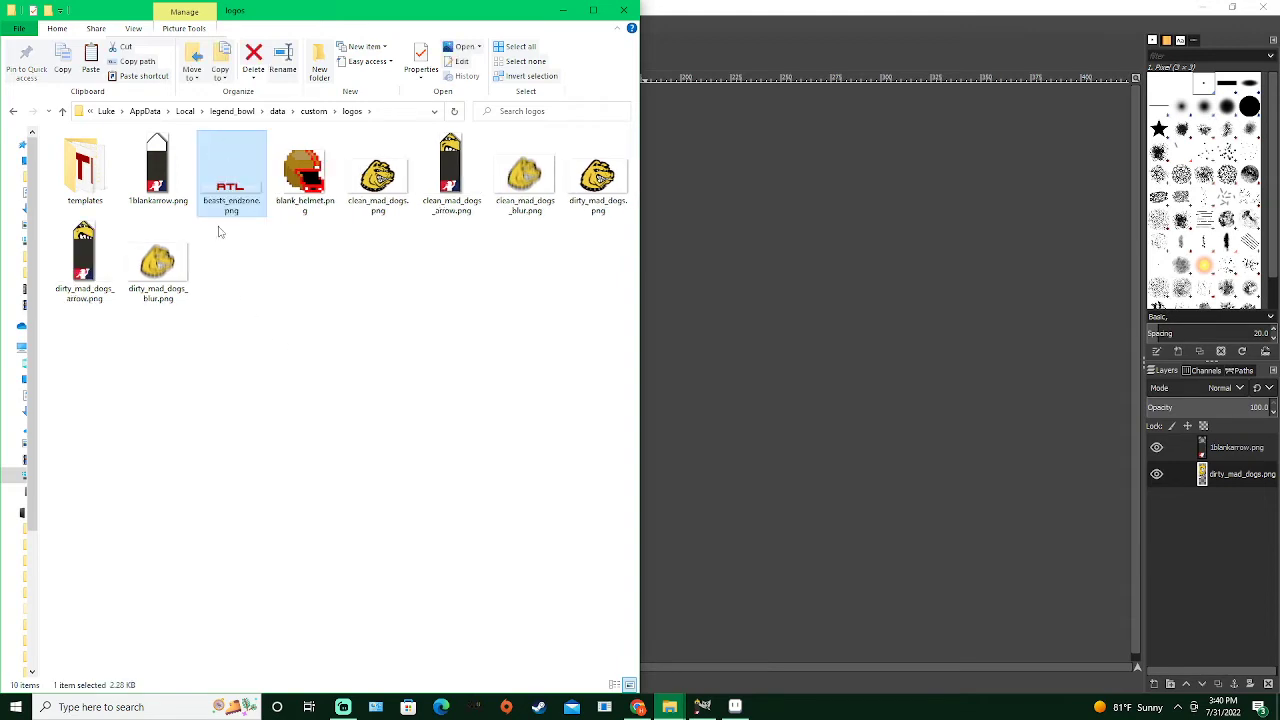
Close the arrow image, discarding its unsaved changes, and open beasts_endzone.png from the logos folder as its own image
drag(224, 193, 782, 372)
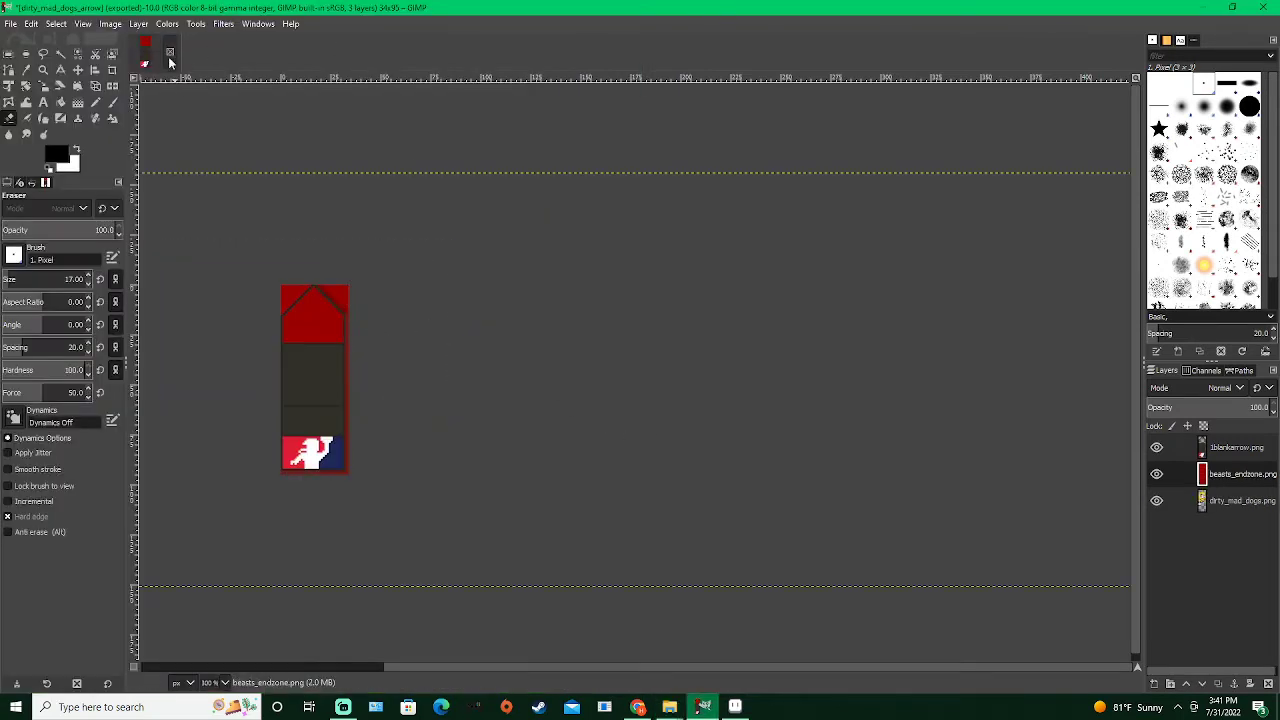
click(170, 58)
click(617, 432)
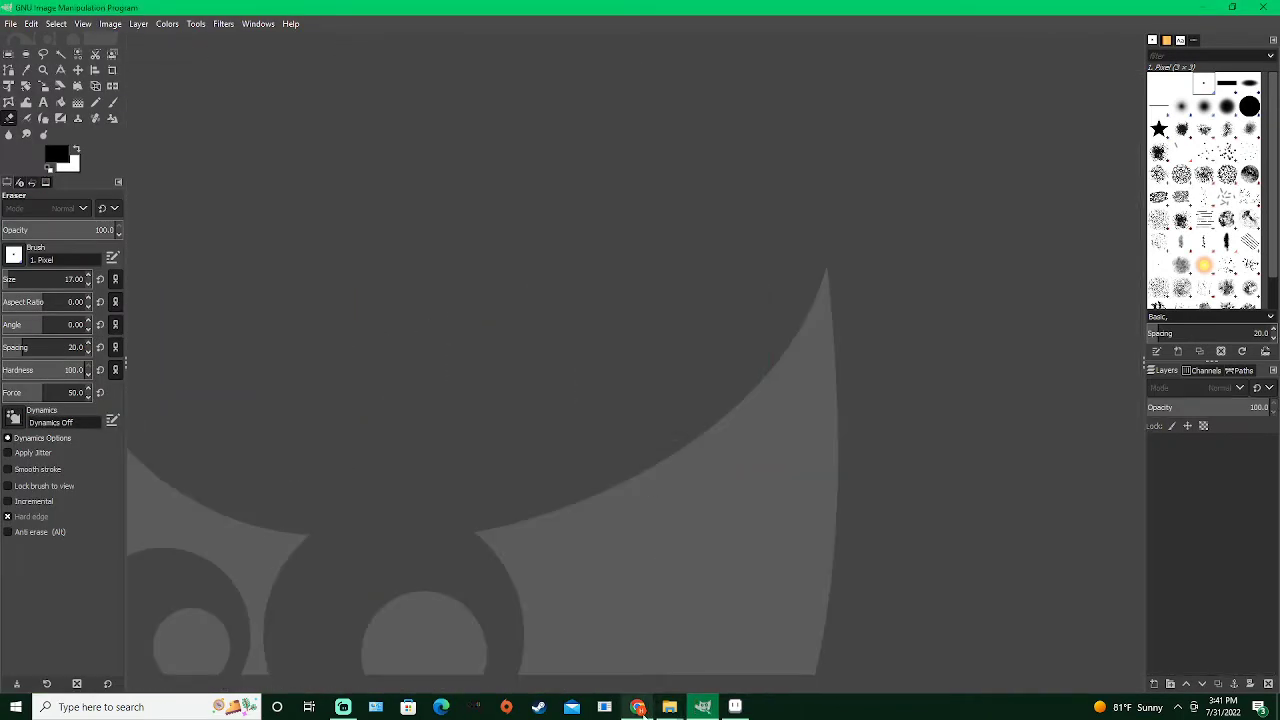
mouse_move(669, 707)
click(710, 630)
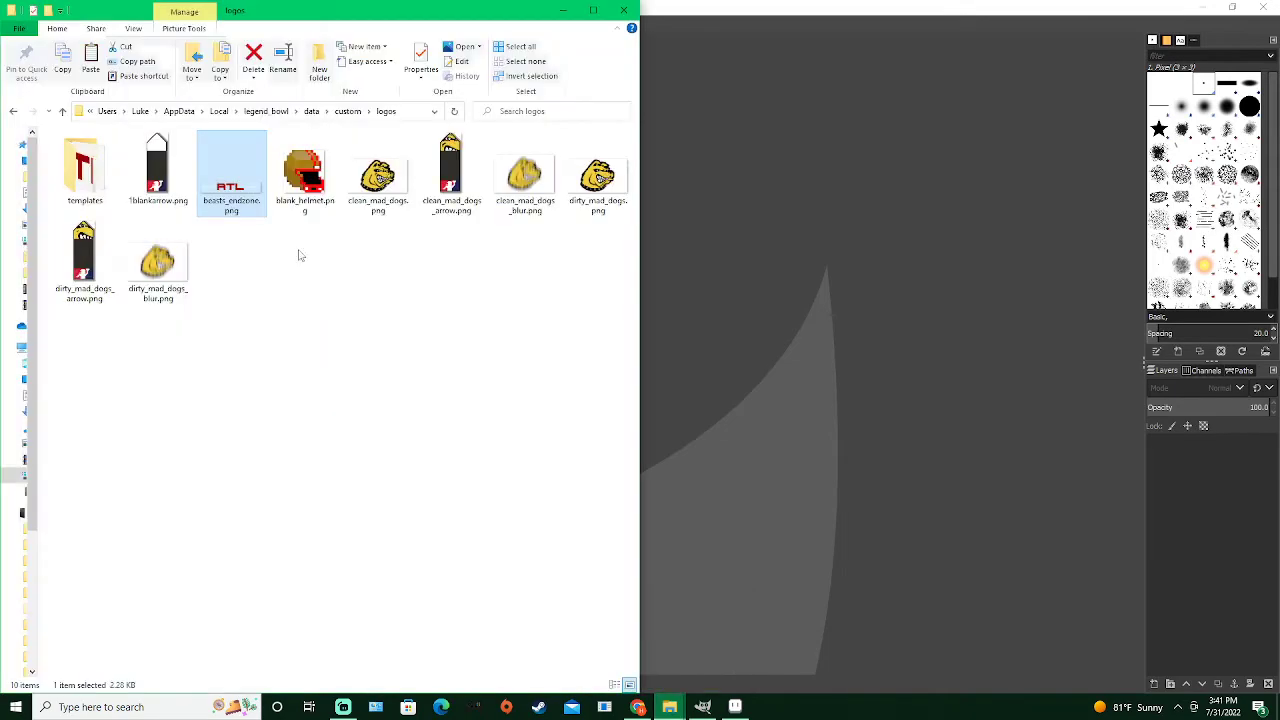
drag(785, 316, 785, 318)
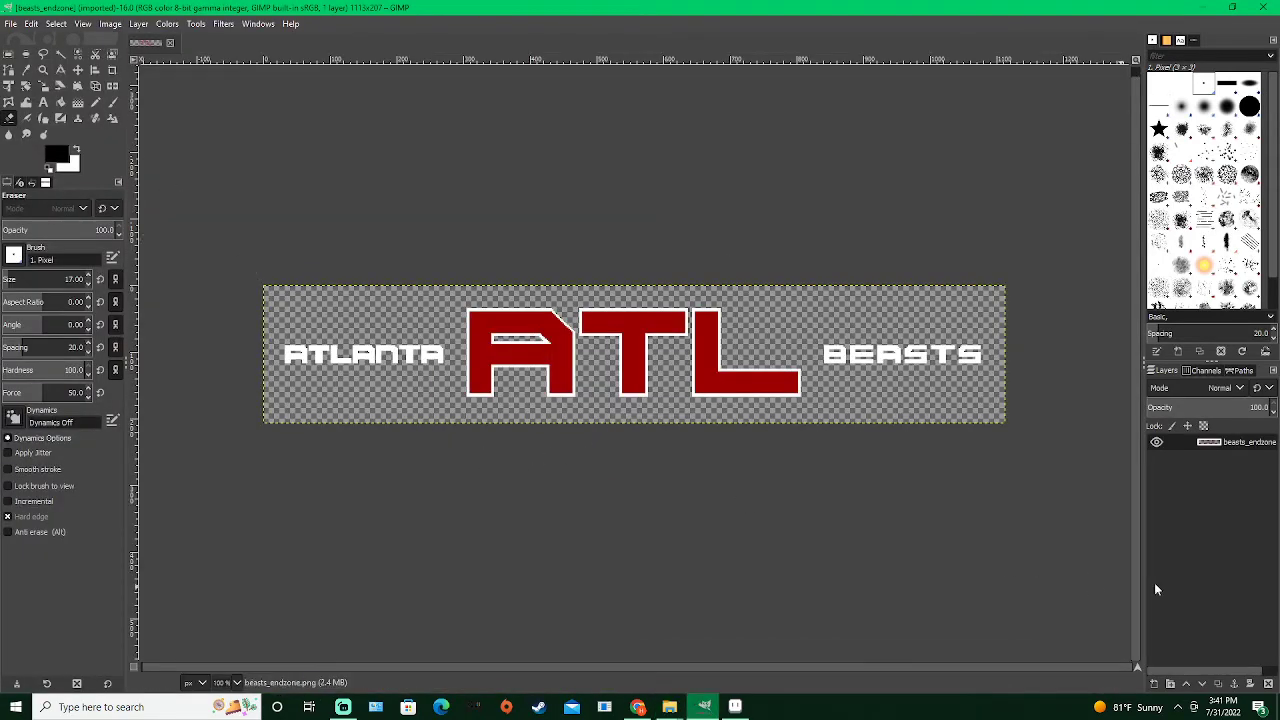
Add a transparent 1113 by 207 px layer to the endzone image and delete the original beasts_endzone.png layer
double_click(1164, 627)
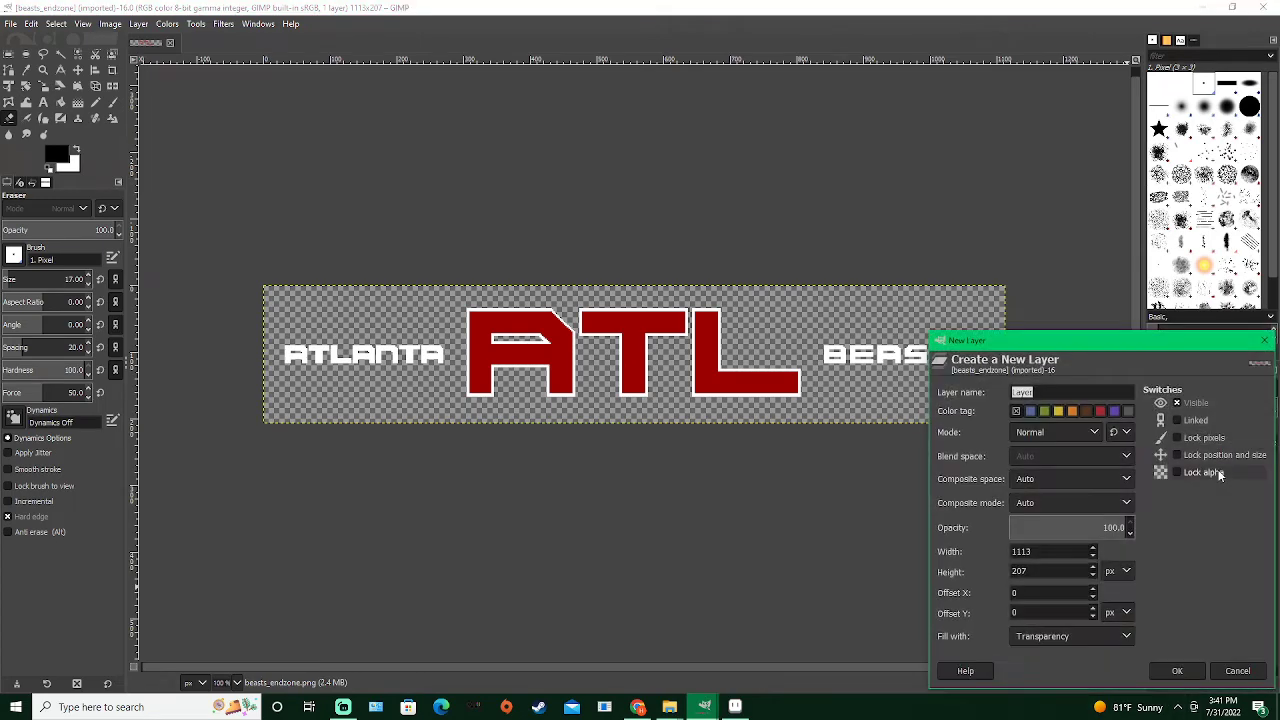
click(1178, 675)
click(1232, 459)
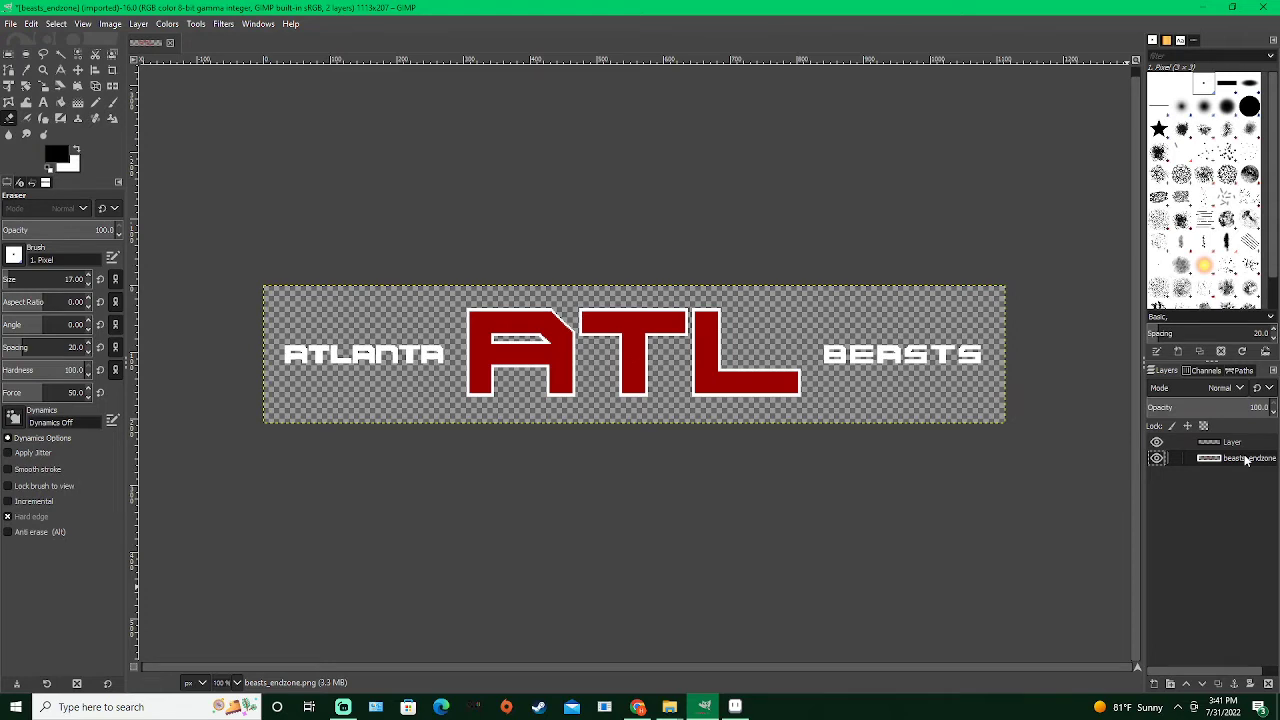
right_click(1246, 459)
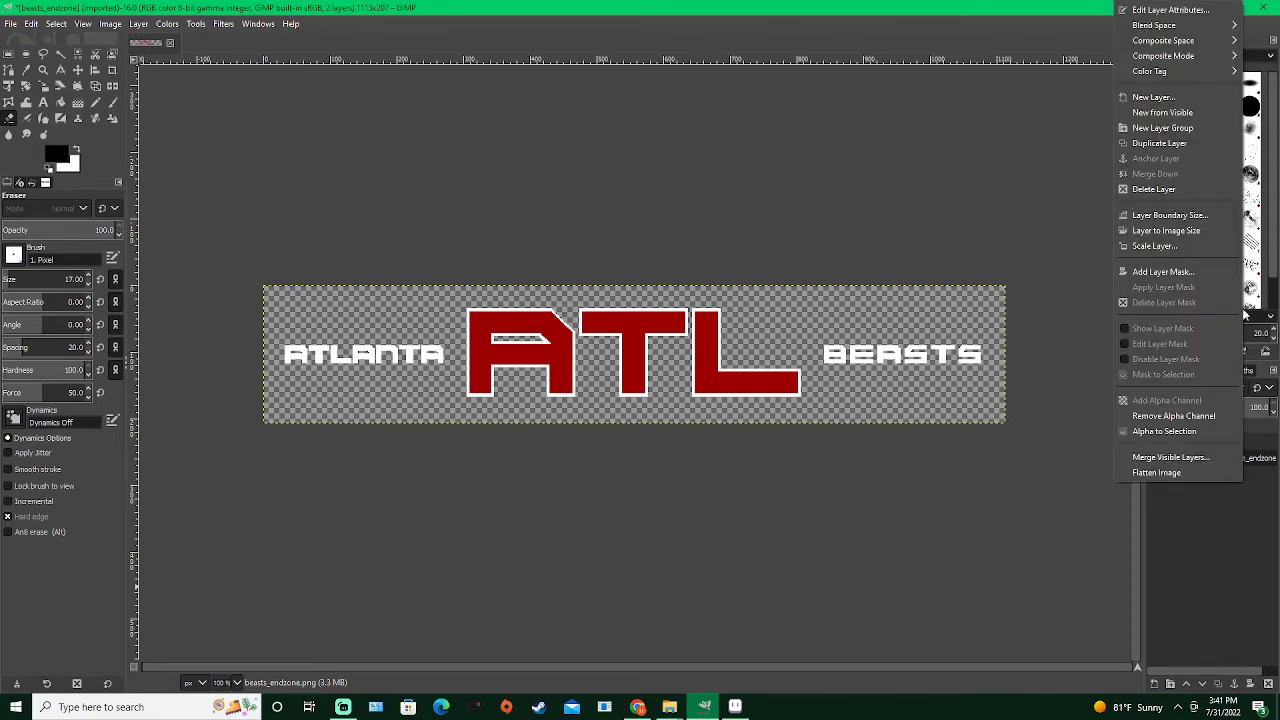
click(1153, 189)
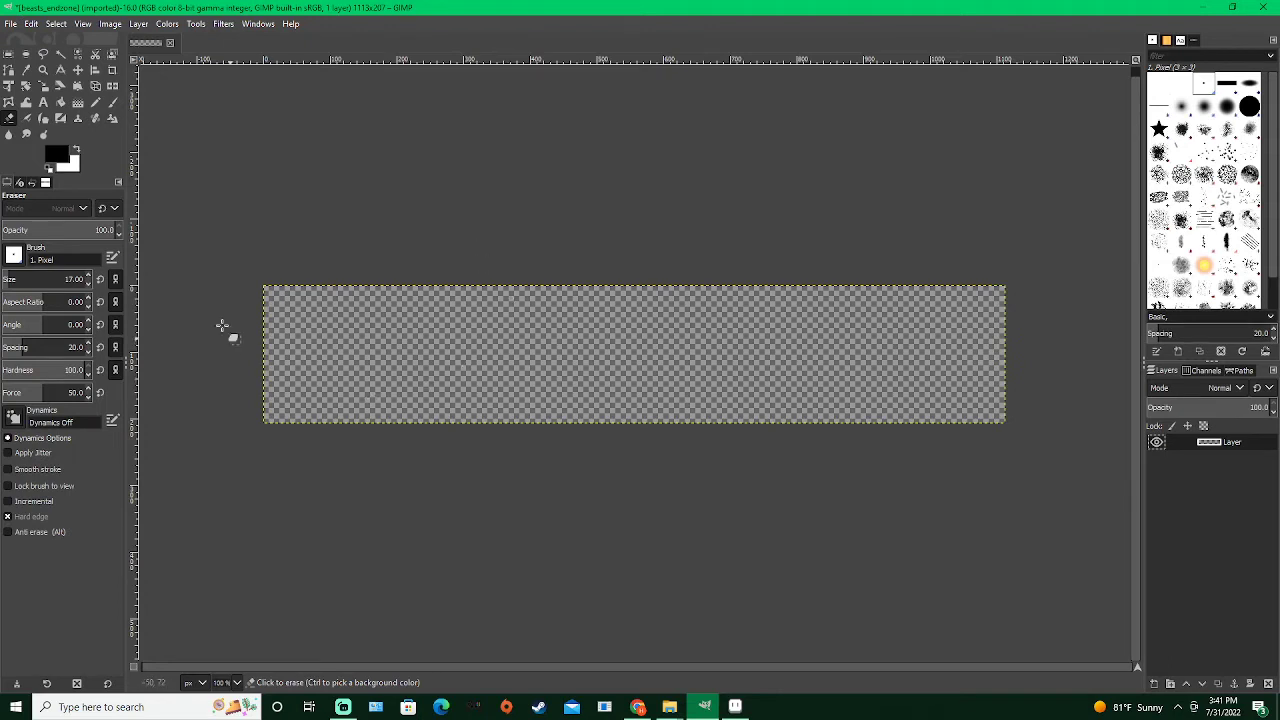
Set the Pencil size to 1 and sample its colour from the dark red outline of clean_mad_dogs.png, added as a layer from the logos folder
click(95, 102)
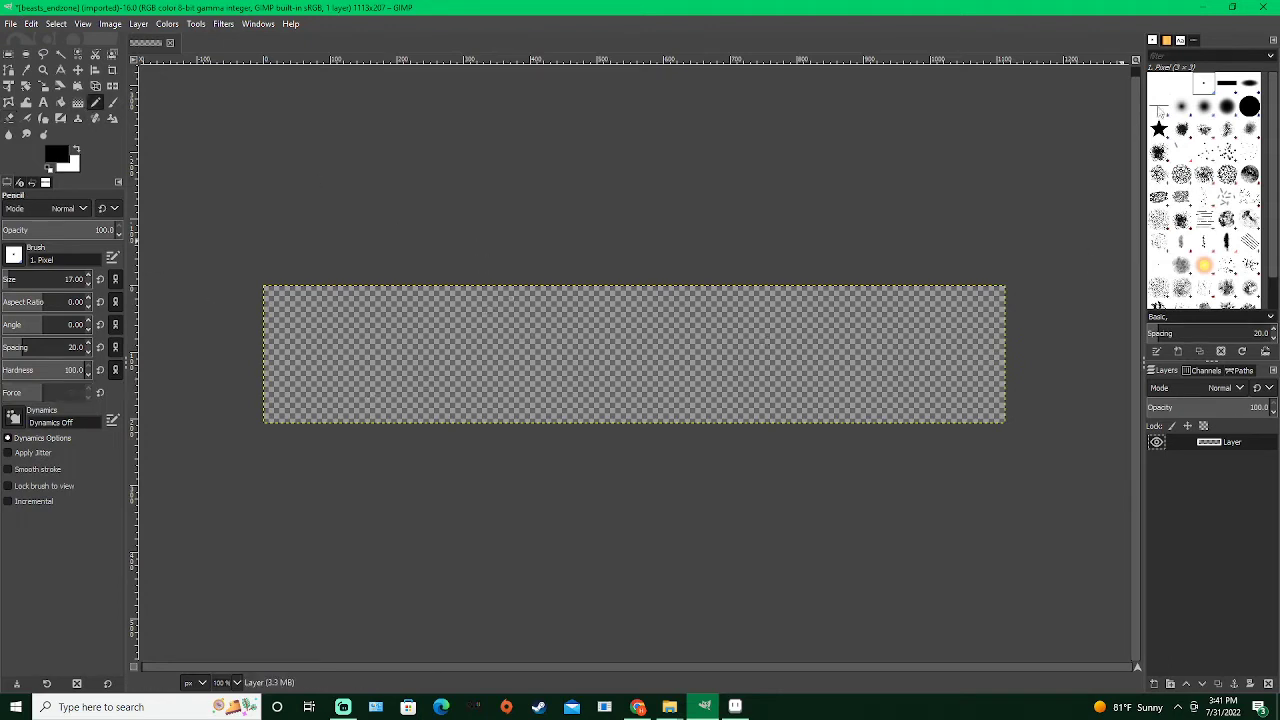
drag(38, 279, 2, 267)
click(669, 707)
click(705, 640)
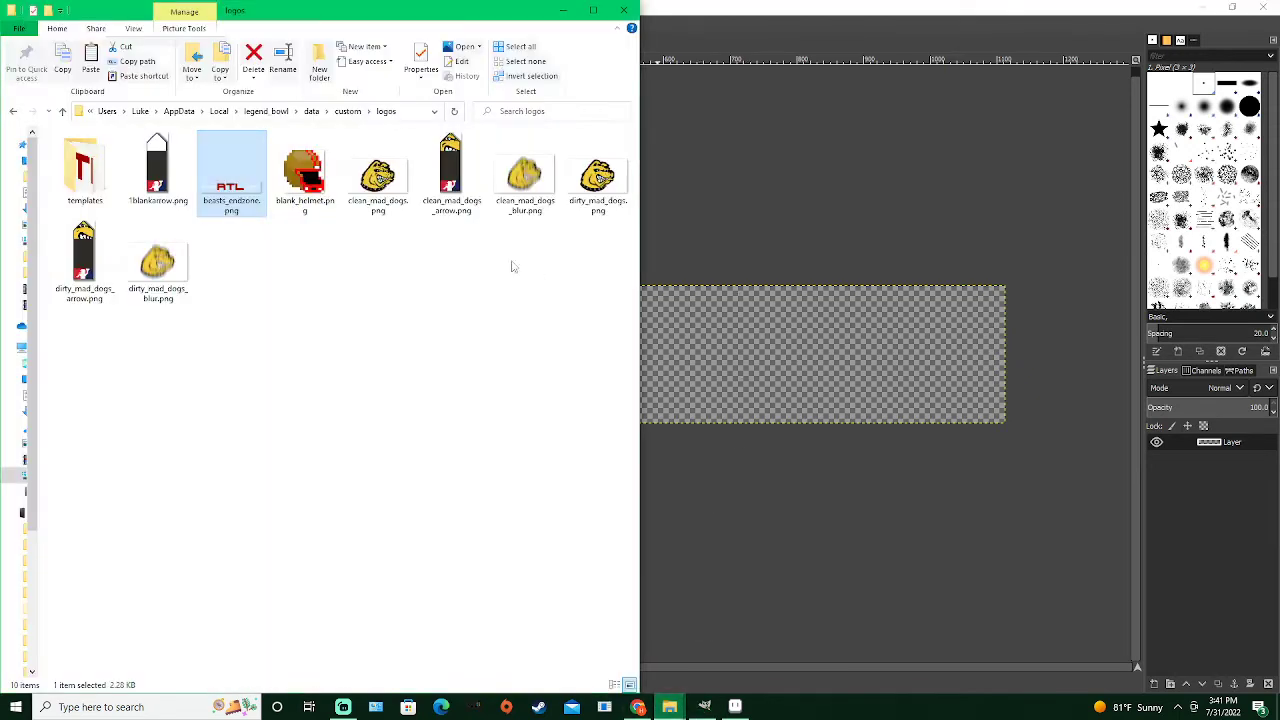
drag(378, 175, 725, 370)
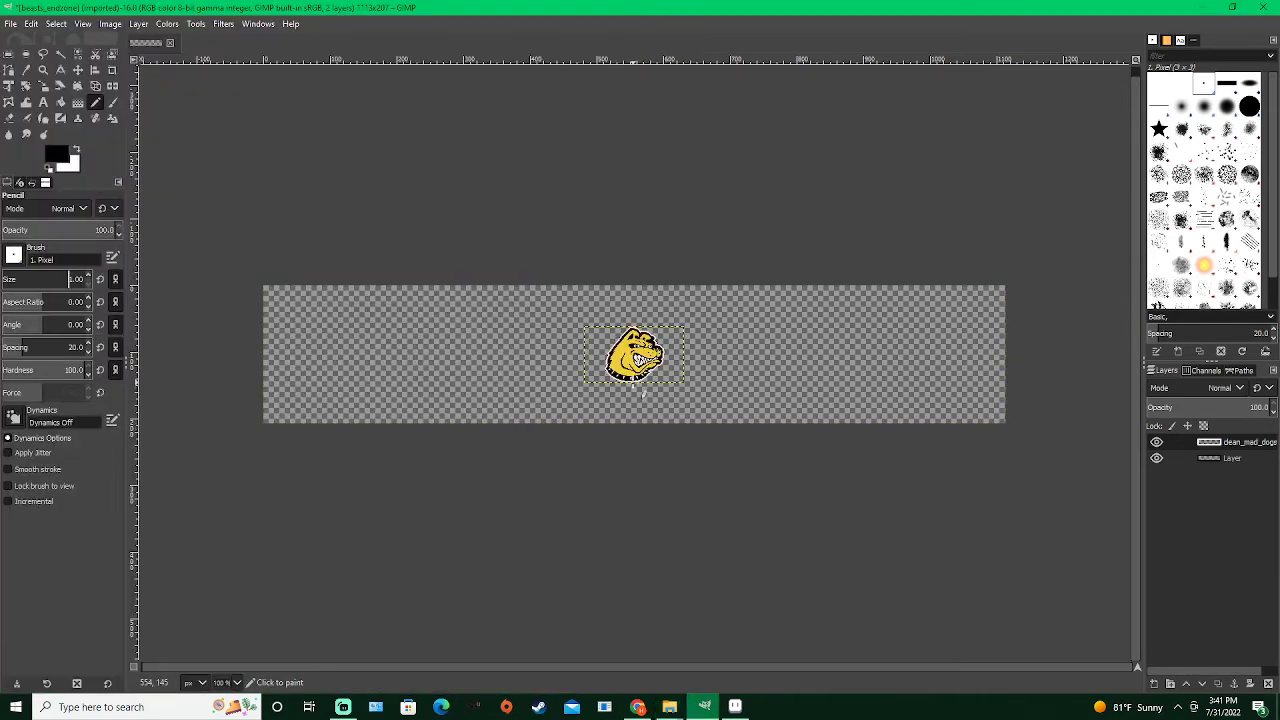
scroll(630, 382, up, 7)
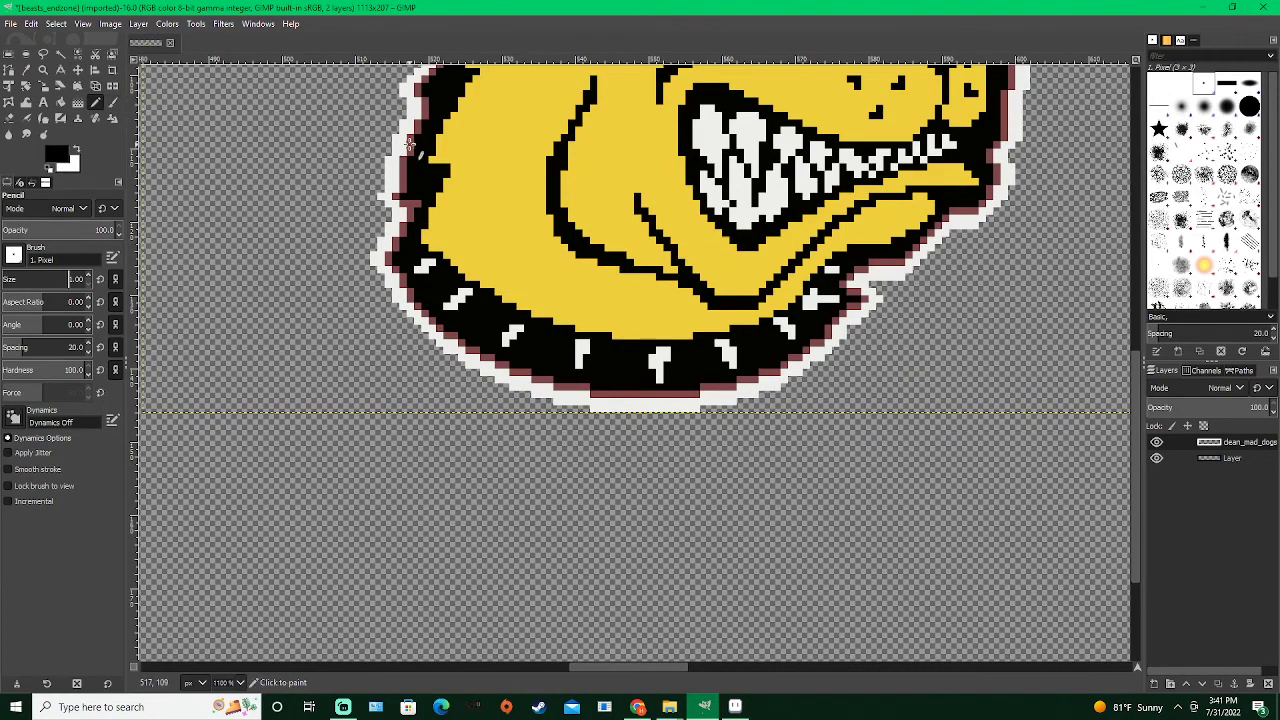
ctrl+click(409, 146)
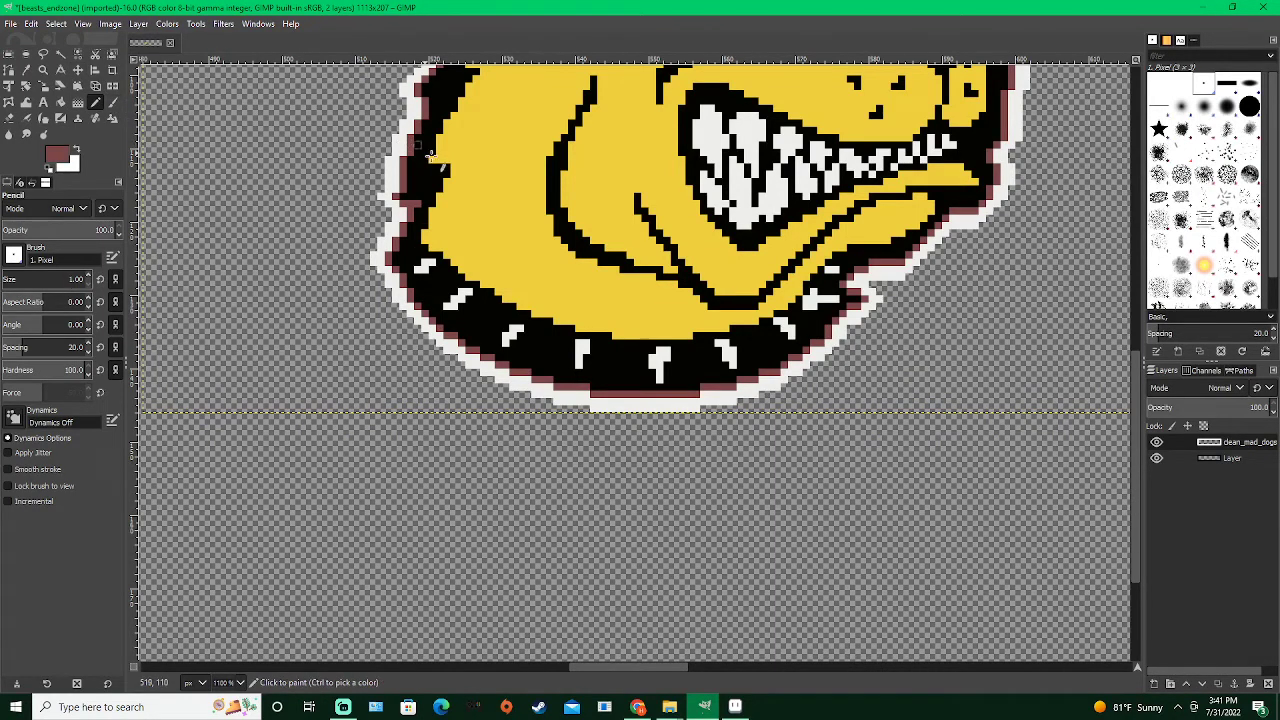
Hide the clean_mad_dogs.png layer and draw a 1 px dark red 45° diagonal on the blank layer from its upper-left corner to its bottom edge
click(1157, 443)
scroll(552, 443, down, 6)
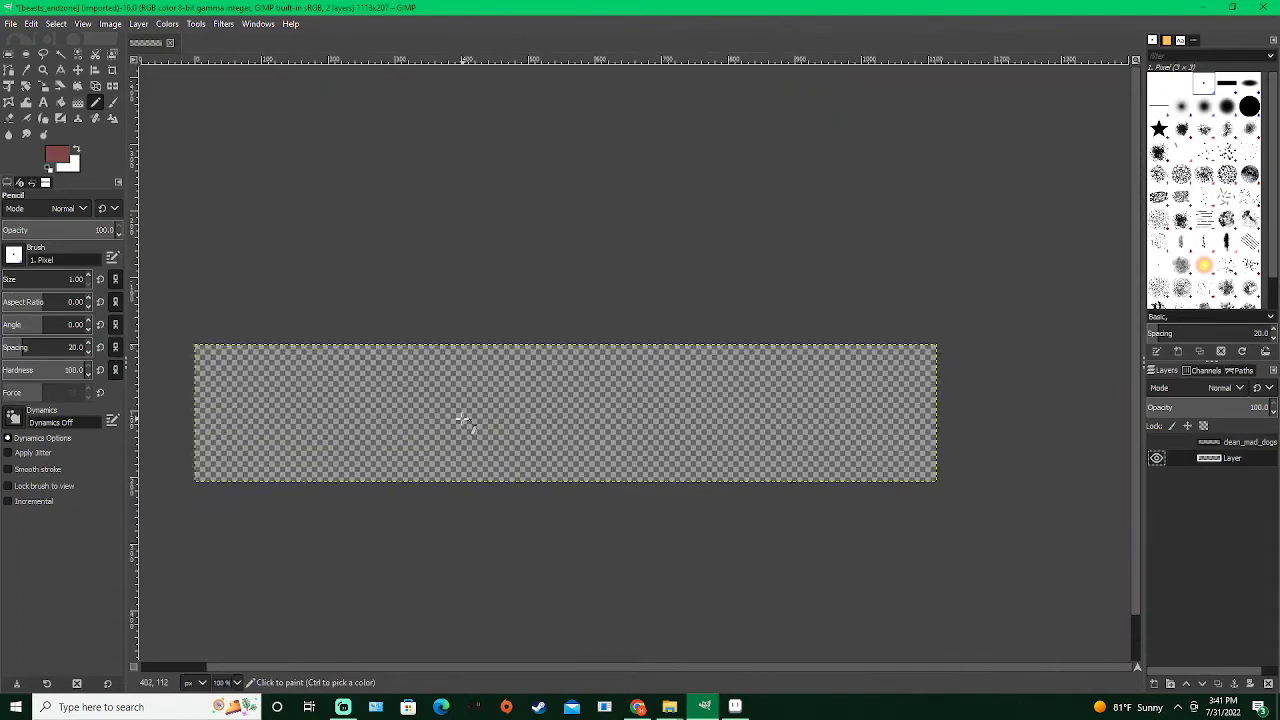
scroll(425, 350, up, 6)
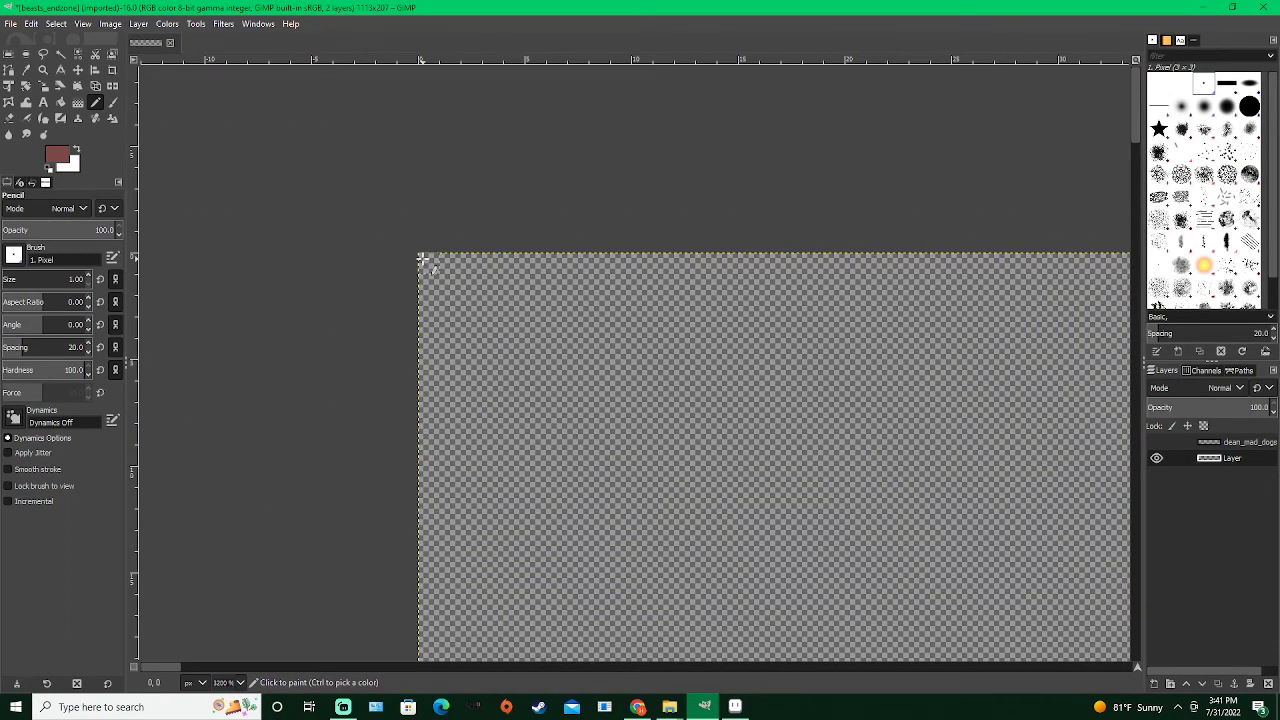
click(422, 260)
scroll(586, 394, down, 6)
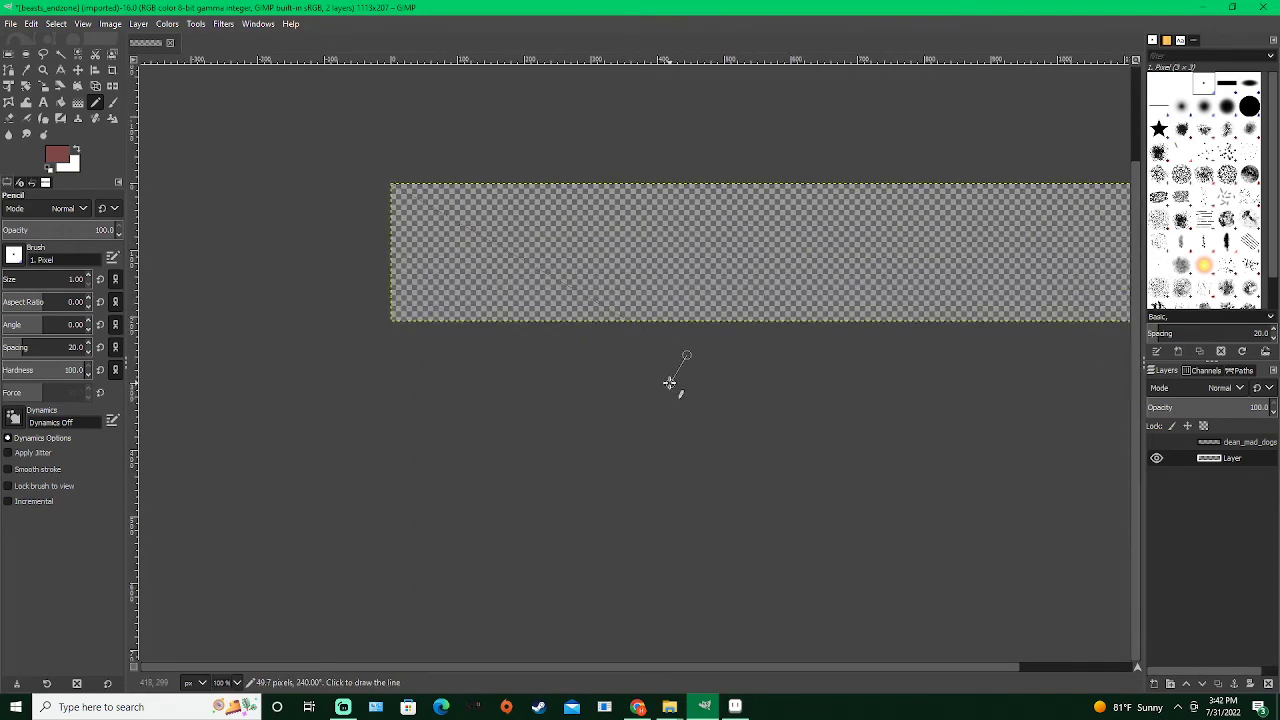
scroll(428, 210, up, 4)
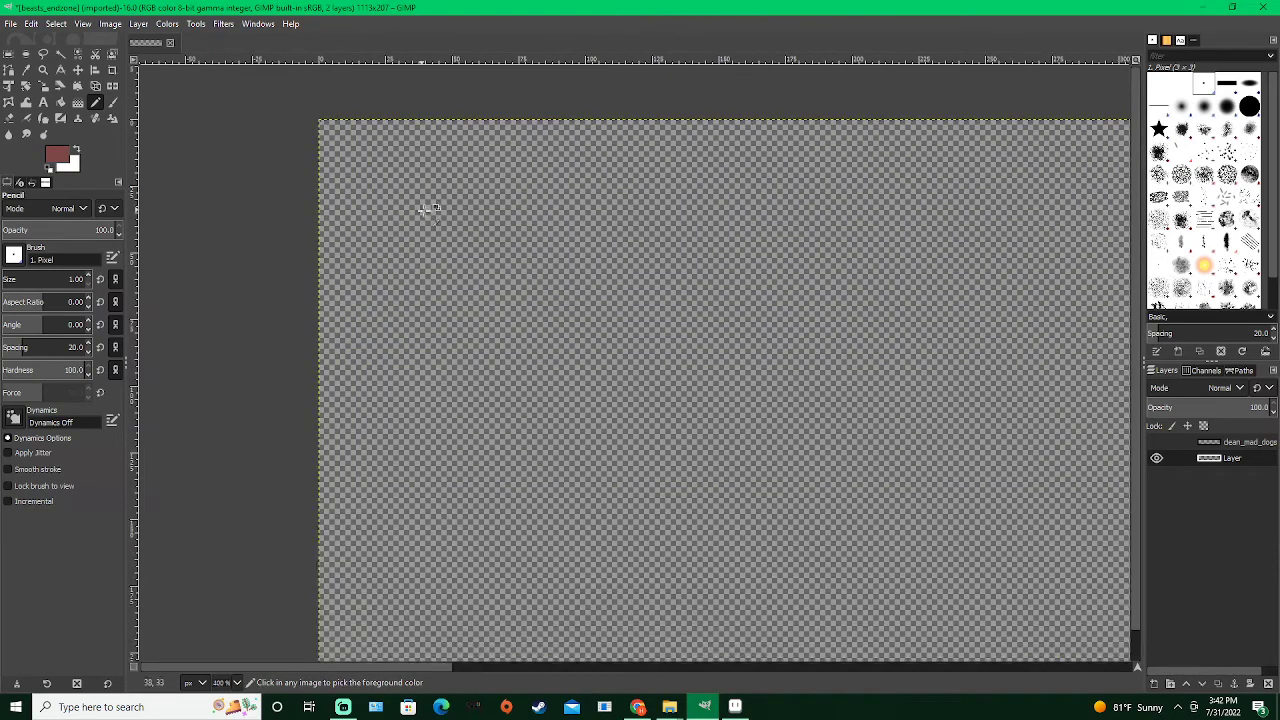
drag(613, 520, 448, 90)
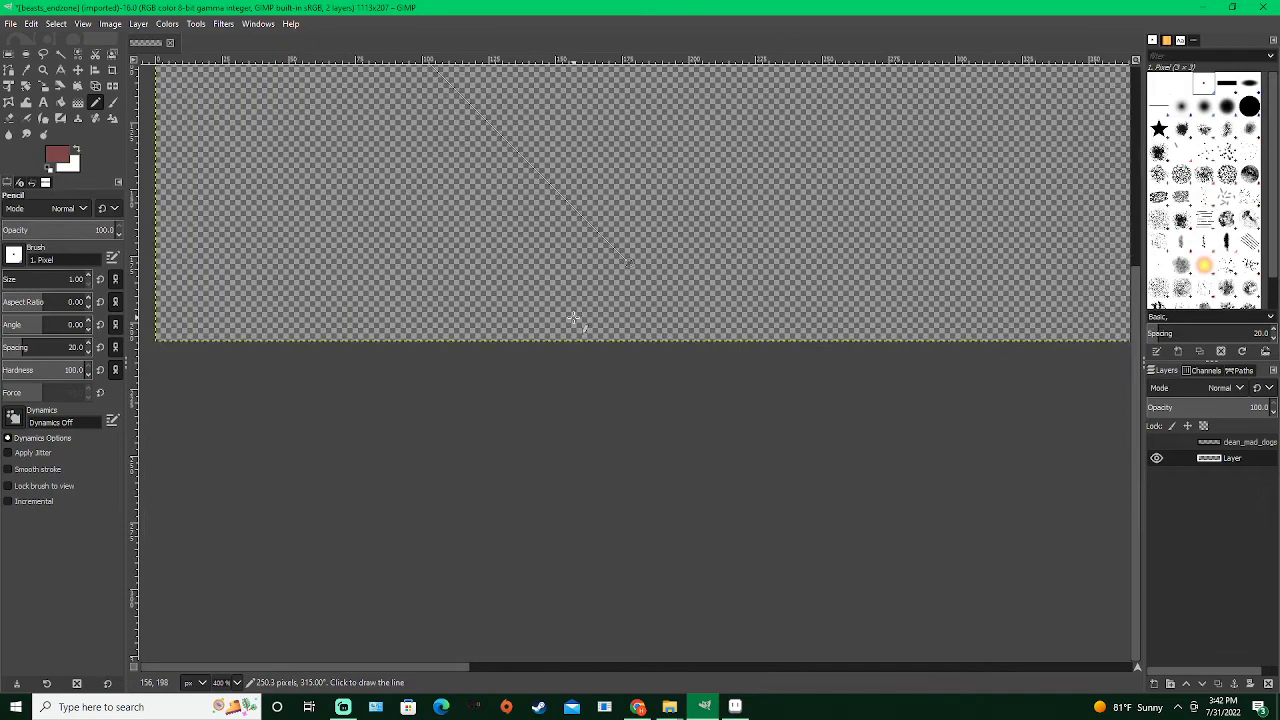
ctrl+shift+click(616, 355)
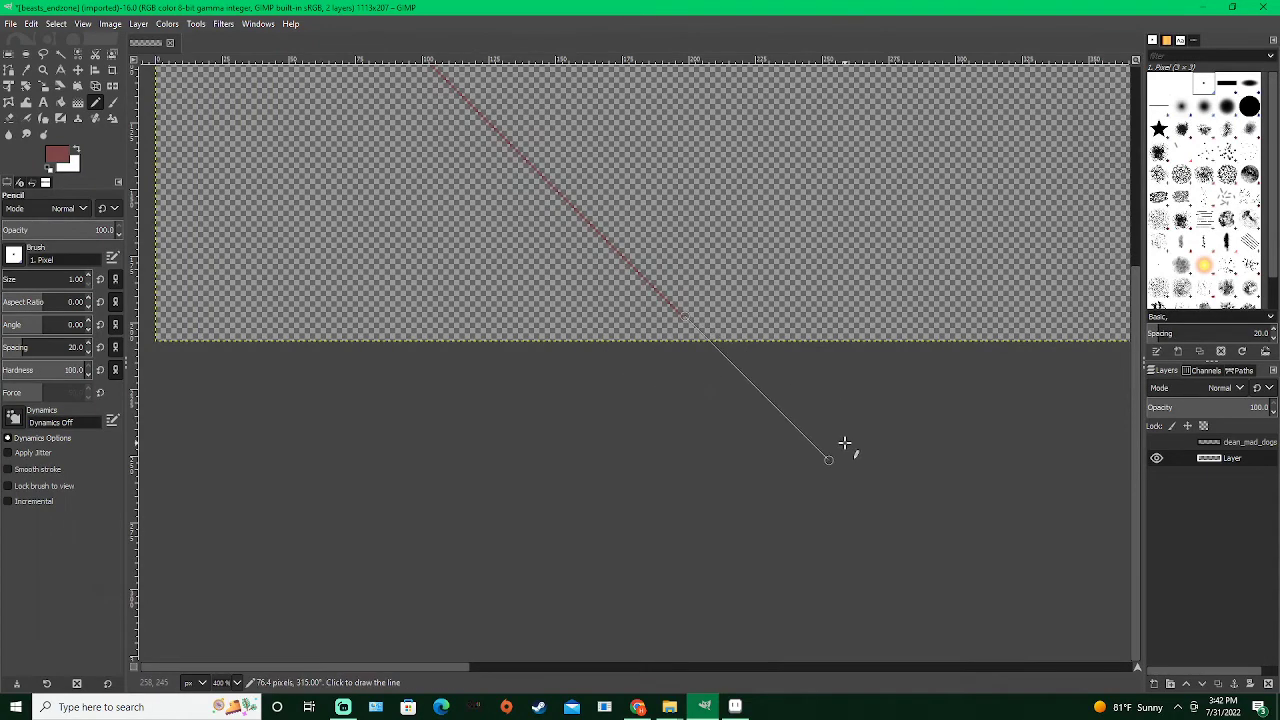
Draw a second parallel 45° line starting on the layer's top edge about 35 px from the left corner and ending at the bottom edge
scroll(774, 426, down, 5)
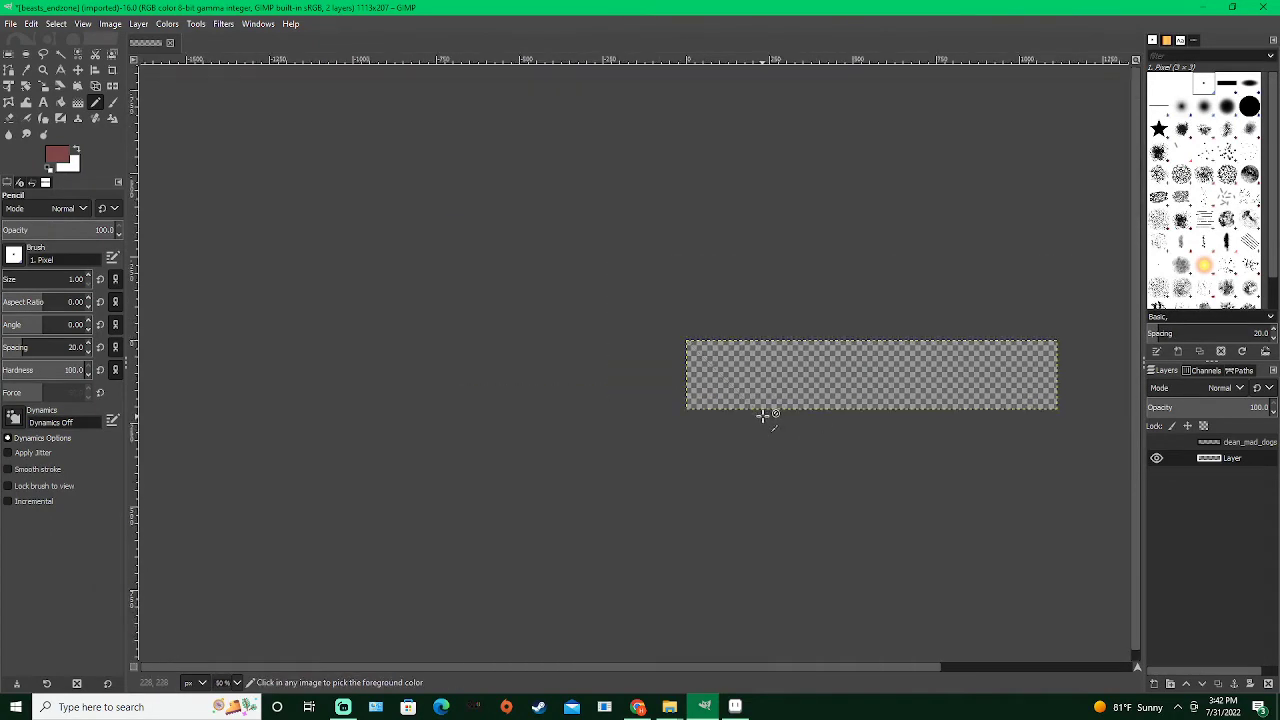
scroll(560, 350, up, 3)
scroll(287, 265, up, 5)
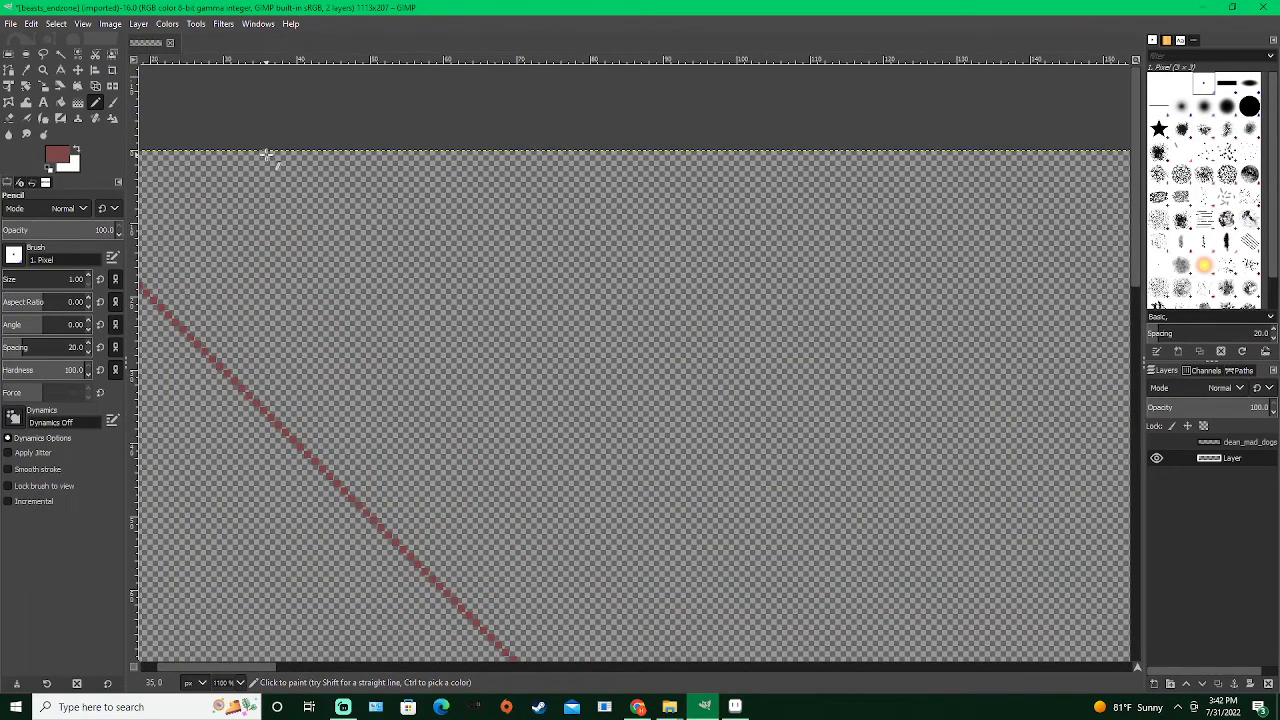
scroll(420, 309, down, 3)
scroll(597, 429, up, 2)
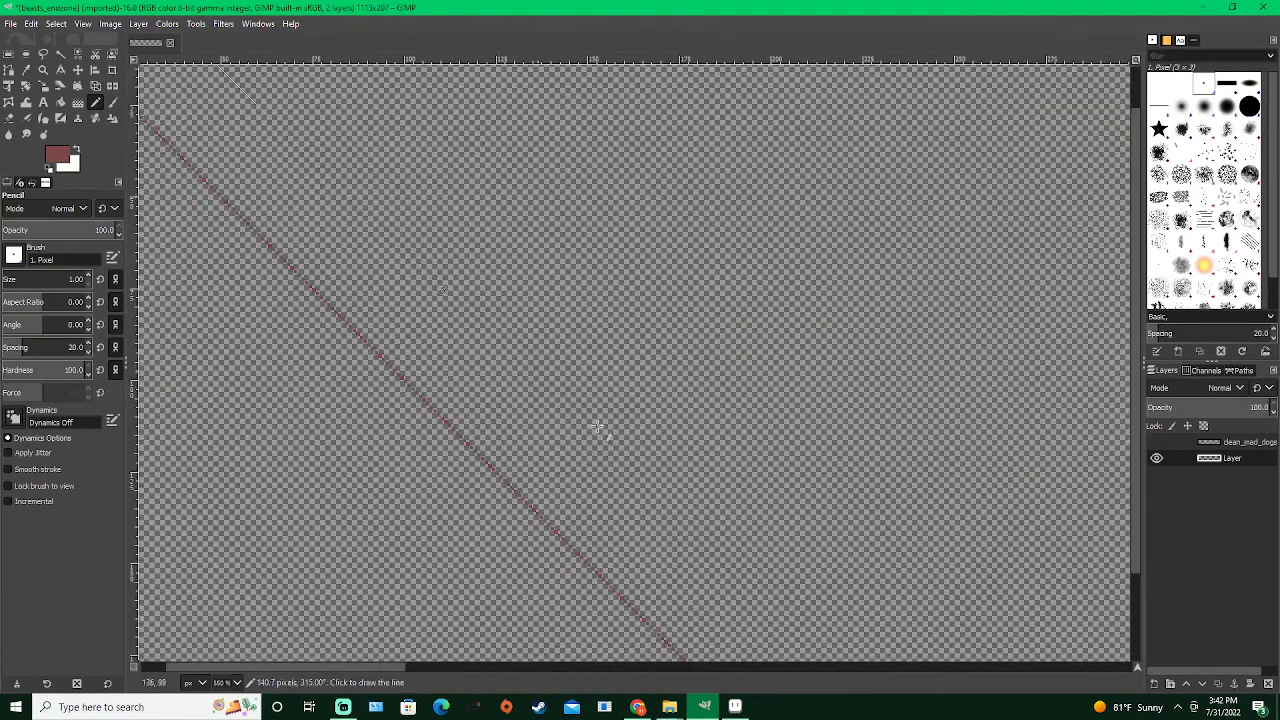
drag(682, 521, 413, 226)
ctrl+shift+click(680, 571)
Draw a third 45° line just below the corner diagonal, starting about 3 px down the layer's left edge
drag(411, 454, 794, 558)
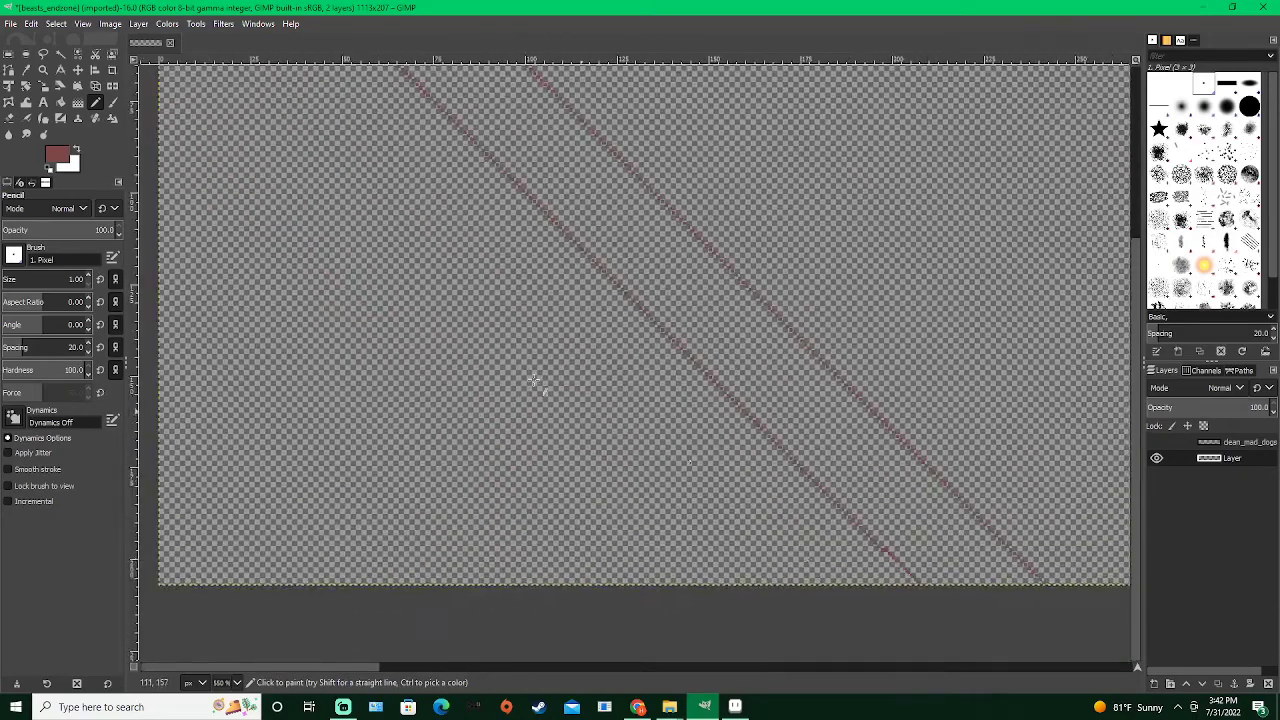
drag(410, 274, 717, 529)
scroll(468, 122, up, 5)
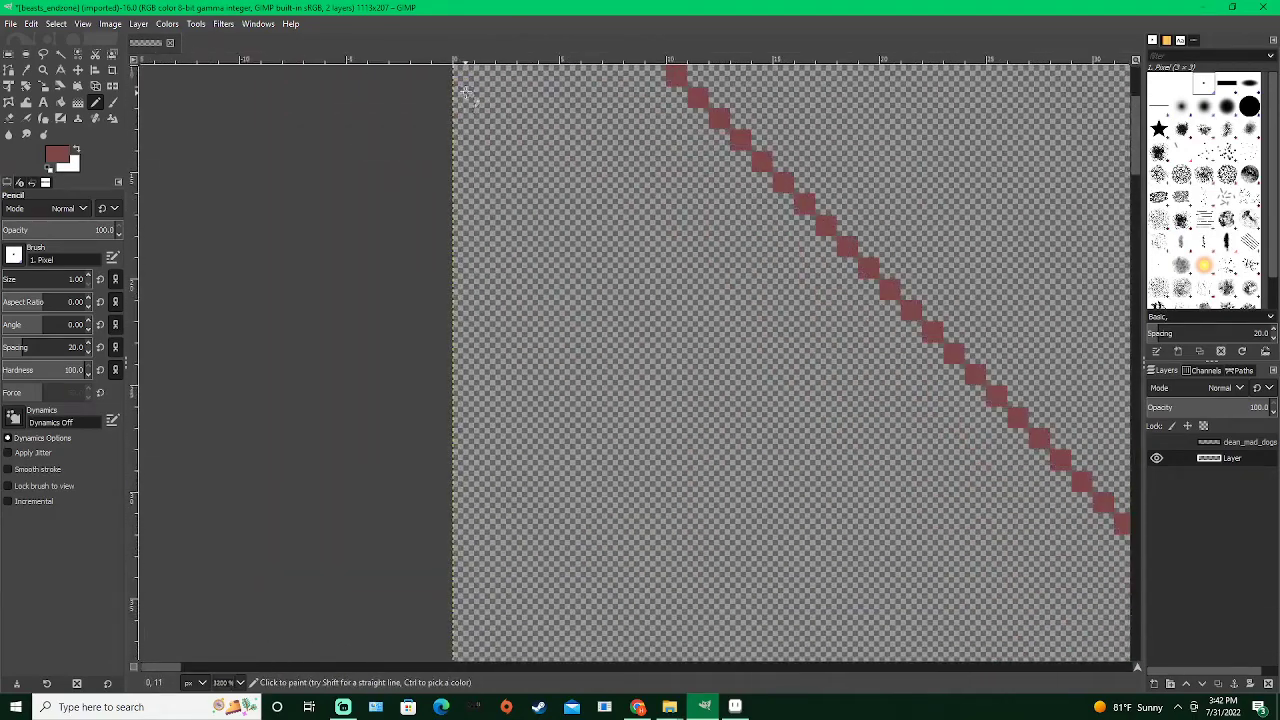
drag(478, 132, 548, 391)
scroll(654, 423, down, 4)
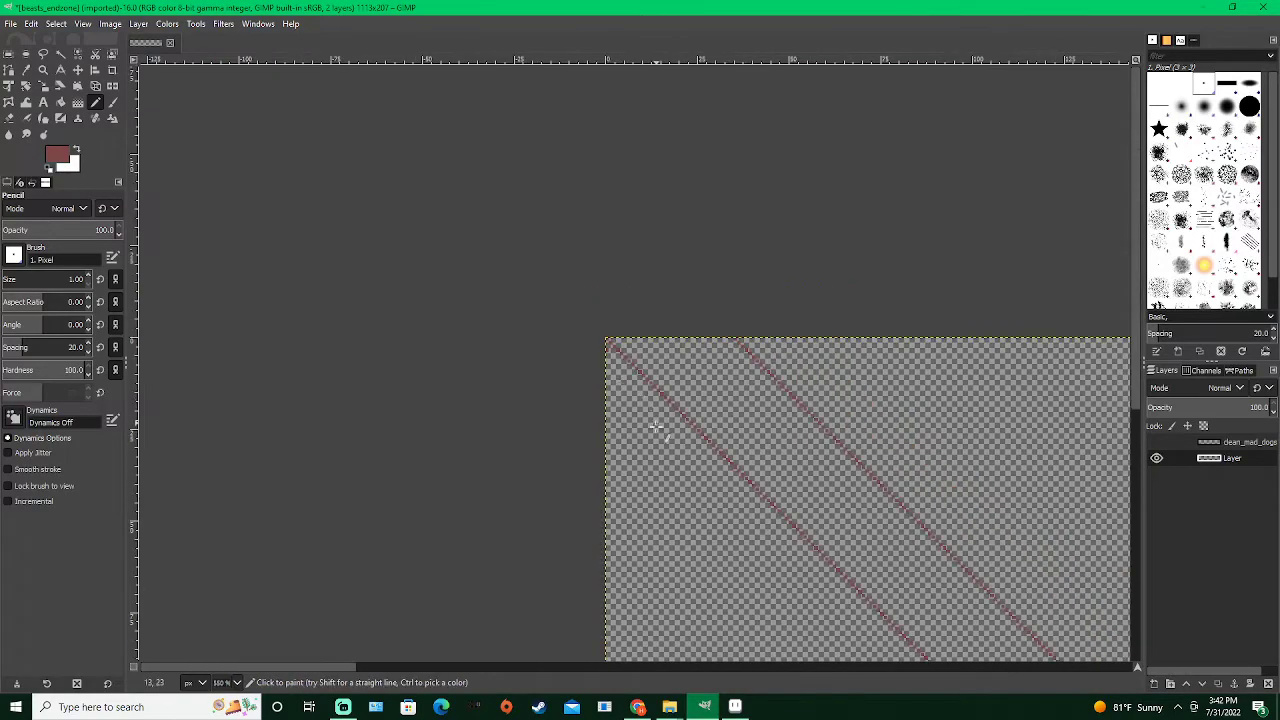
scroll(777, 571, up, 2)
scroll(766, 543, down, 4)
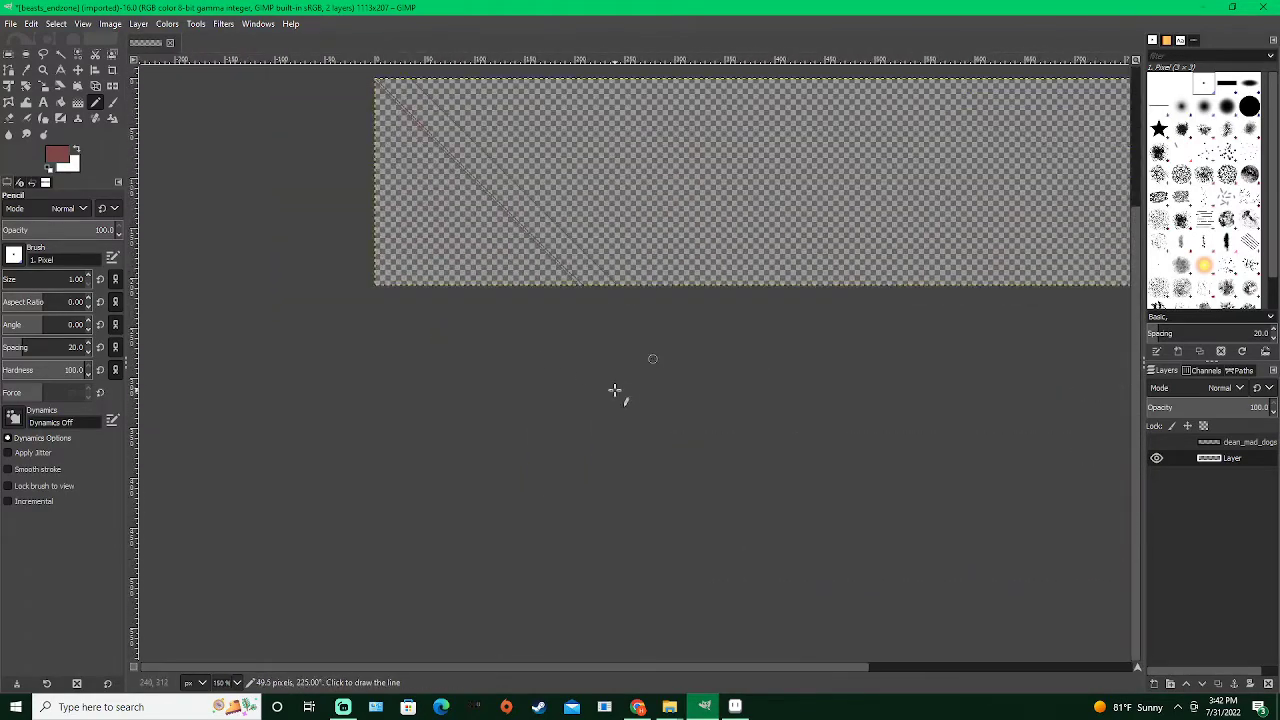
scroll(360, 166, up, 4)
scroll(435, 298, down, 1)
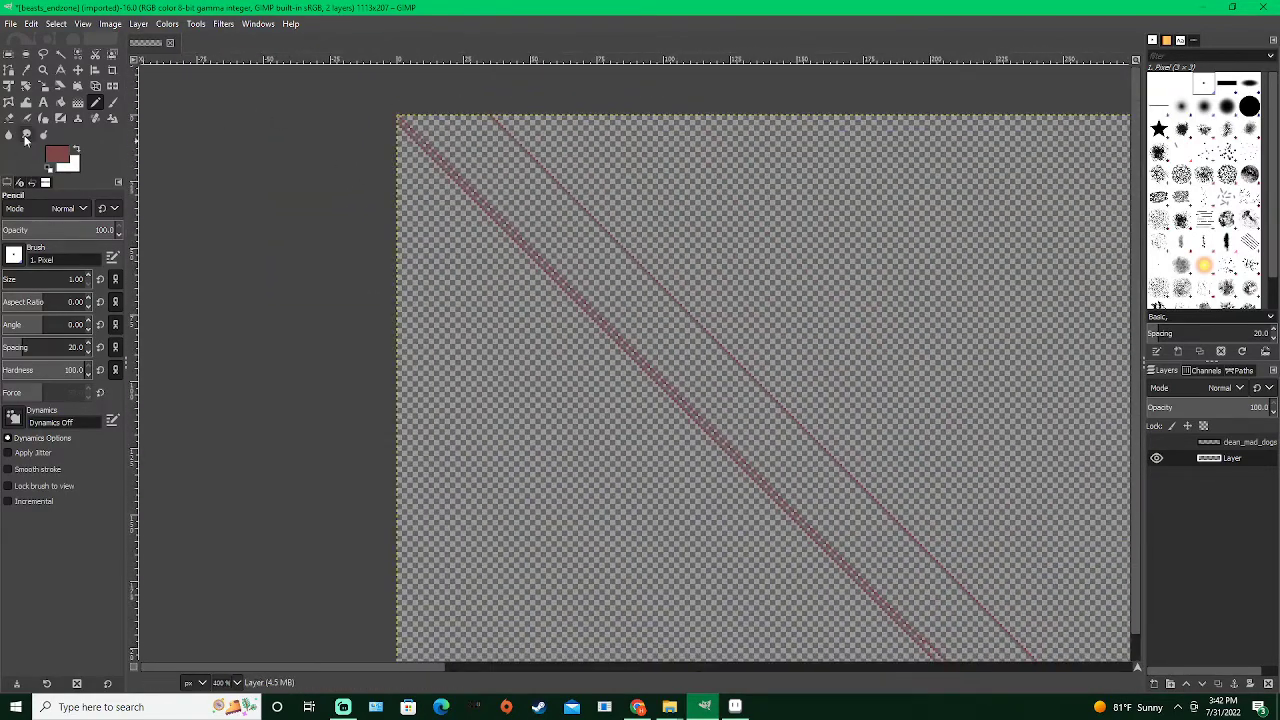
Set Bucket Fill to fill similar colors and fill the narrow gap between the two adjacent diagonals with dark red
click(60, 102)
scroll(520, 190, up, 3)
click(412, 218)
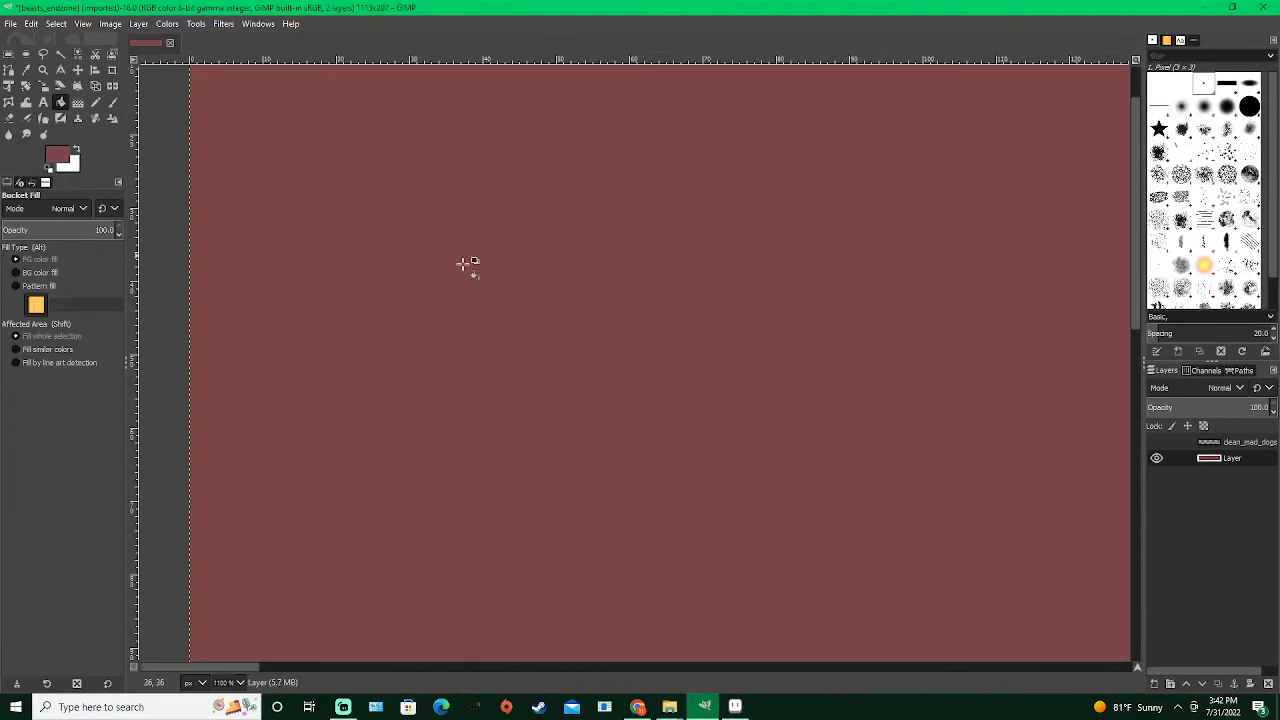
key(ctrl+z)
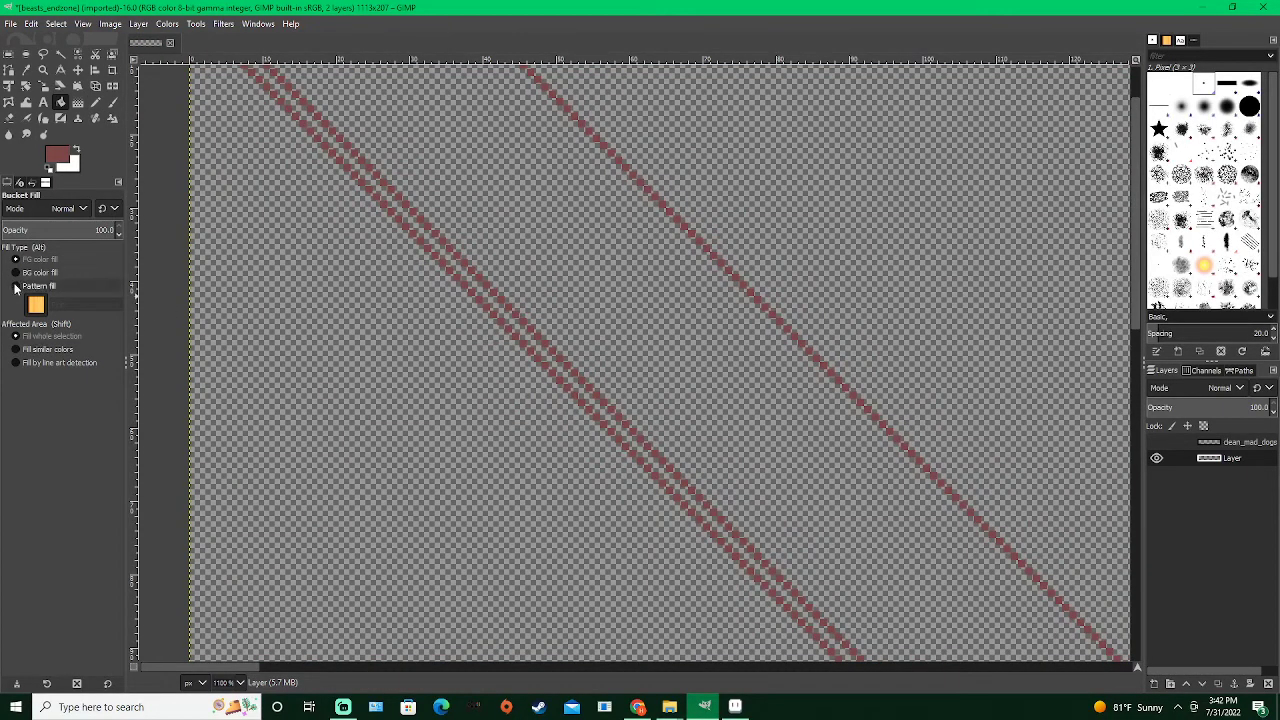
click(16, 337)
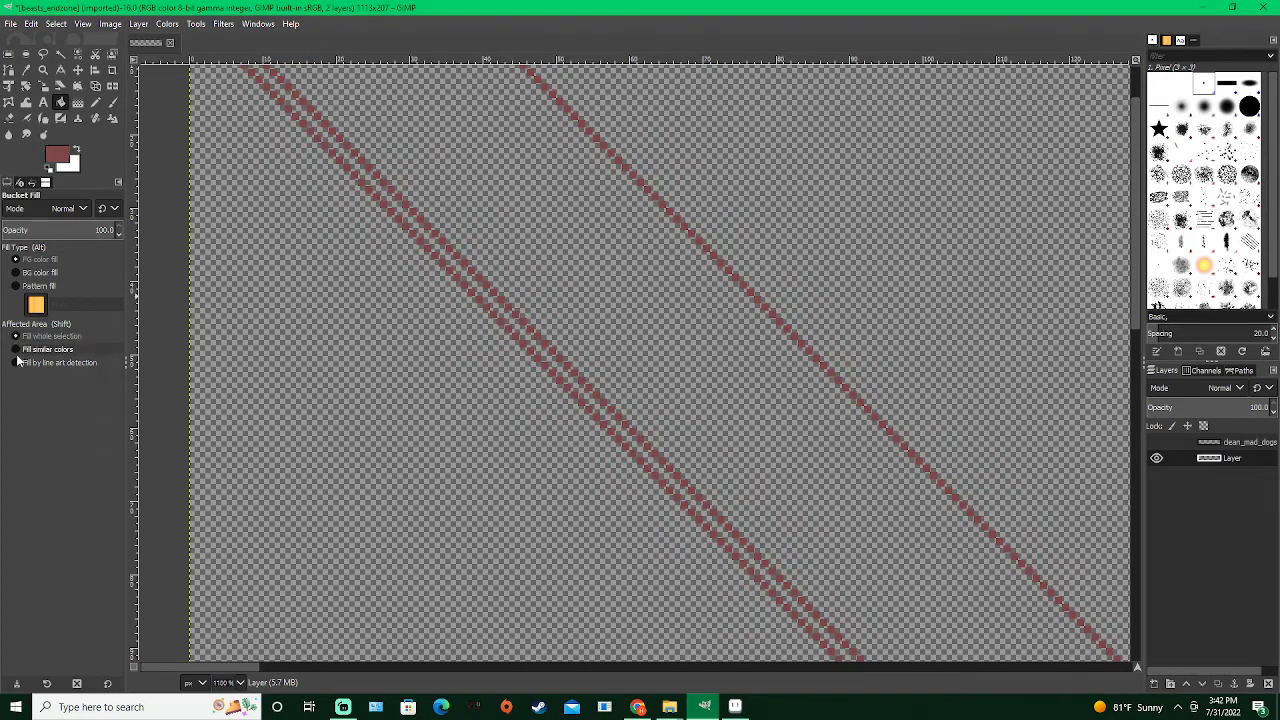
click(14, 350)
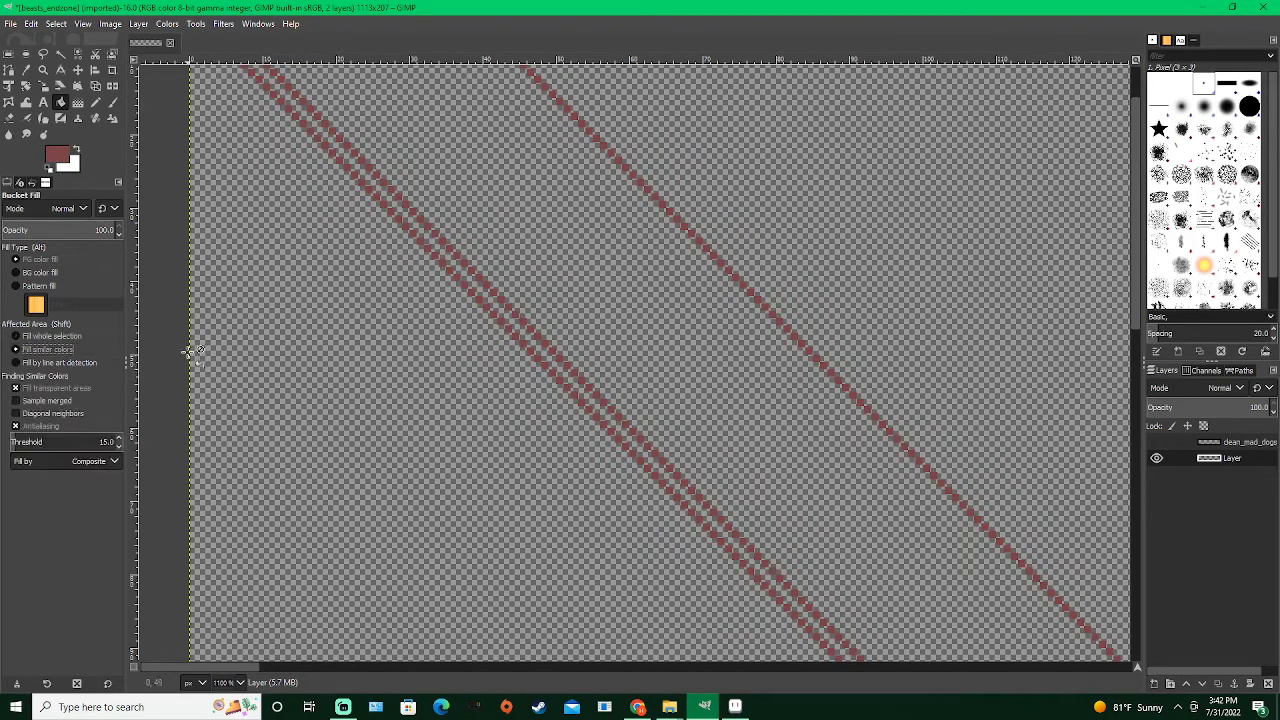
drag(271, 189, 318, 325)
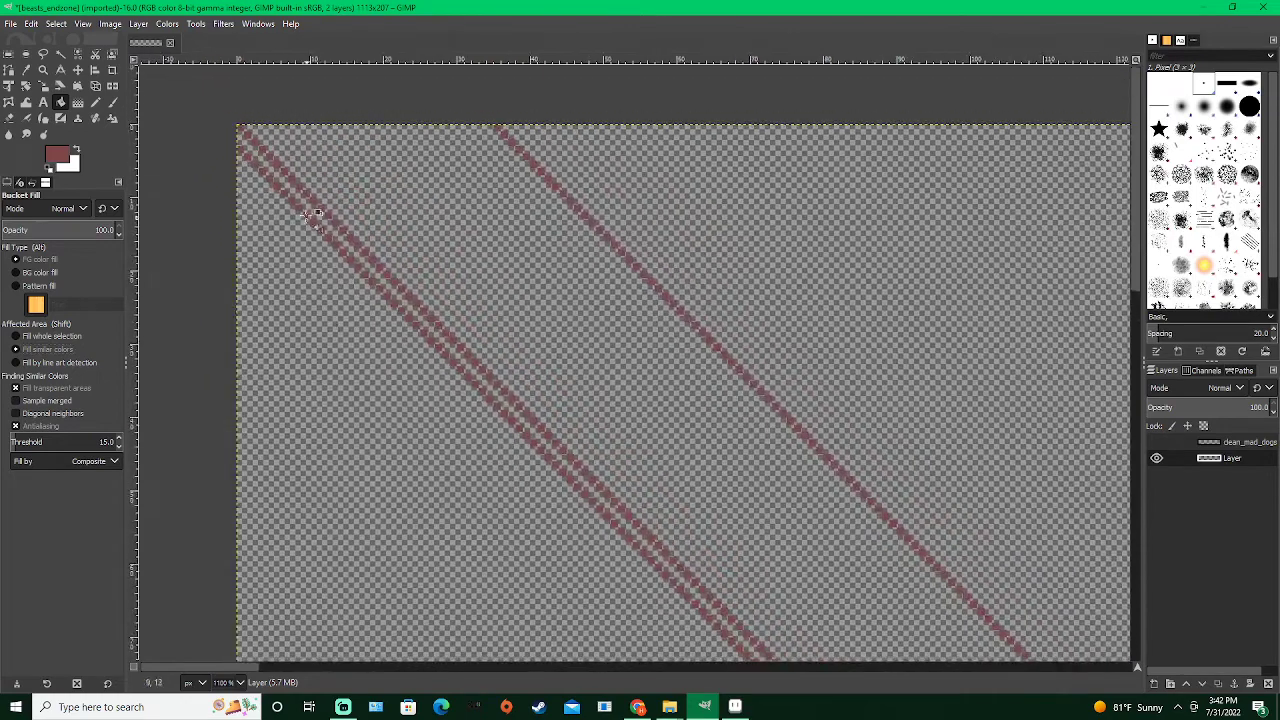
click(300, 196)
scroll(467, 362, down, 2)
drag(602, 394, 461, 234)
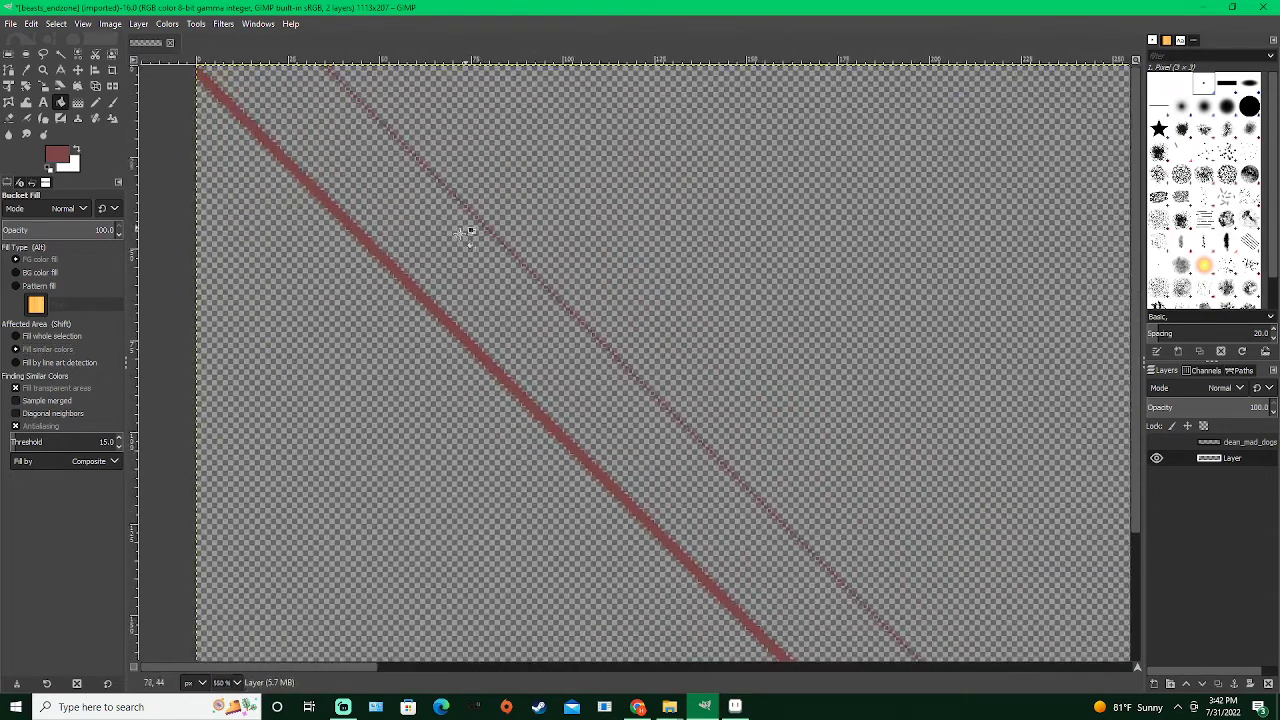
Draw a parallel diagonal starting about 12 px down the left edge and fill the lower-left triangle below it with dark red
click(95, 103)
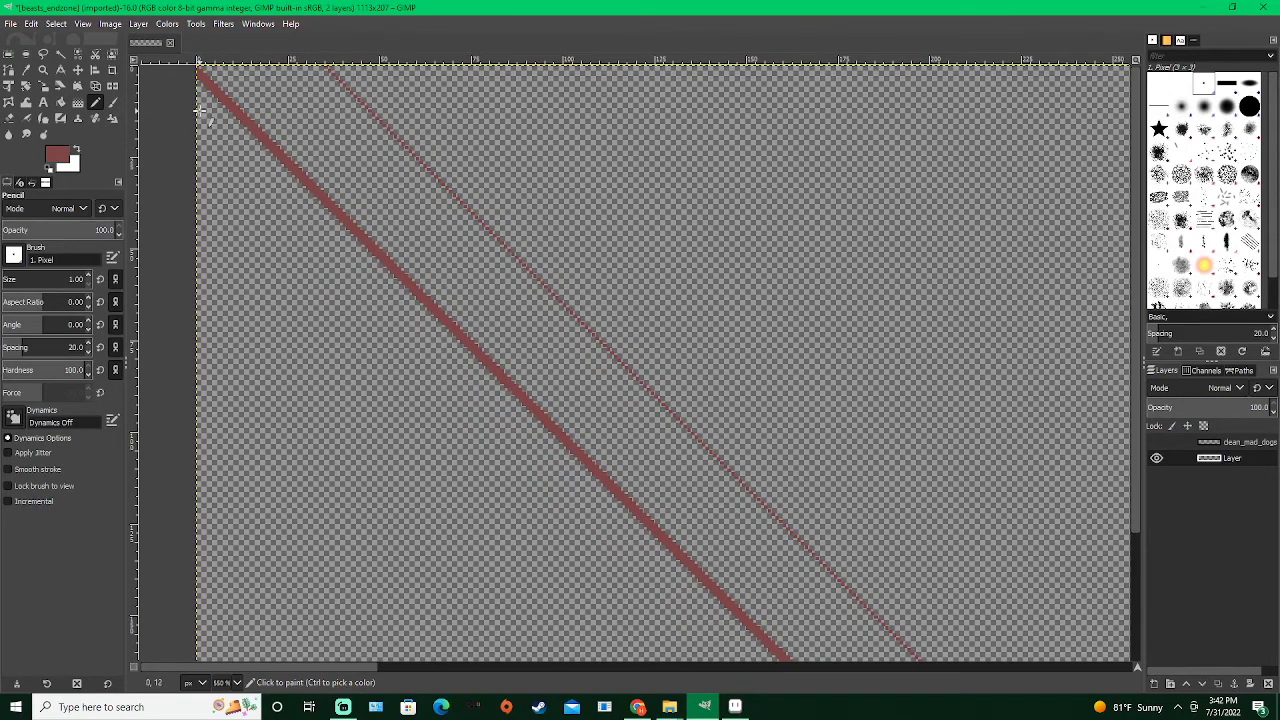
scroll(200, 110, up, 2)
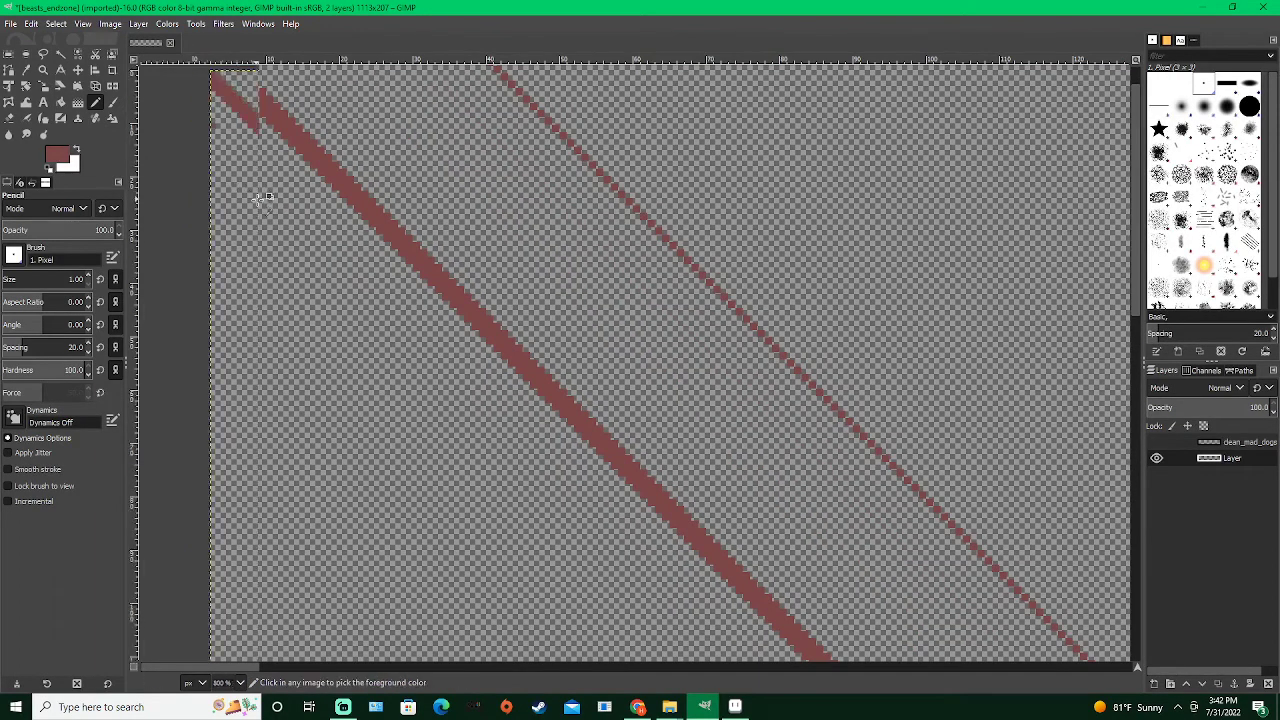
scroll(343, 214, down, 4)
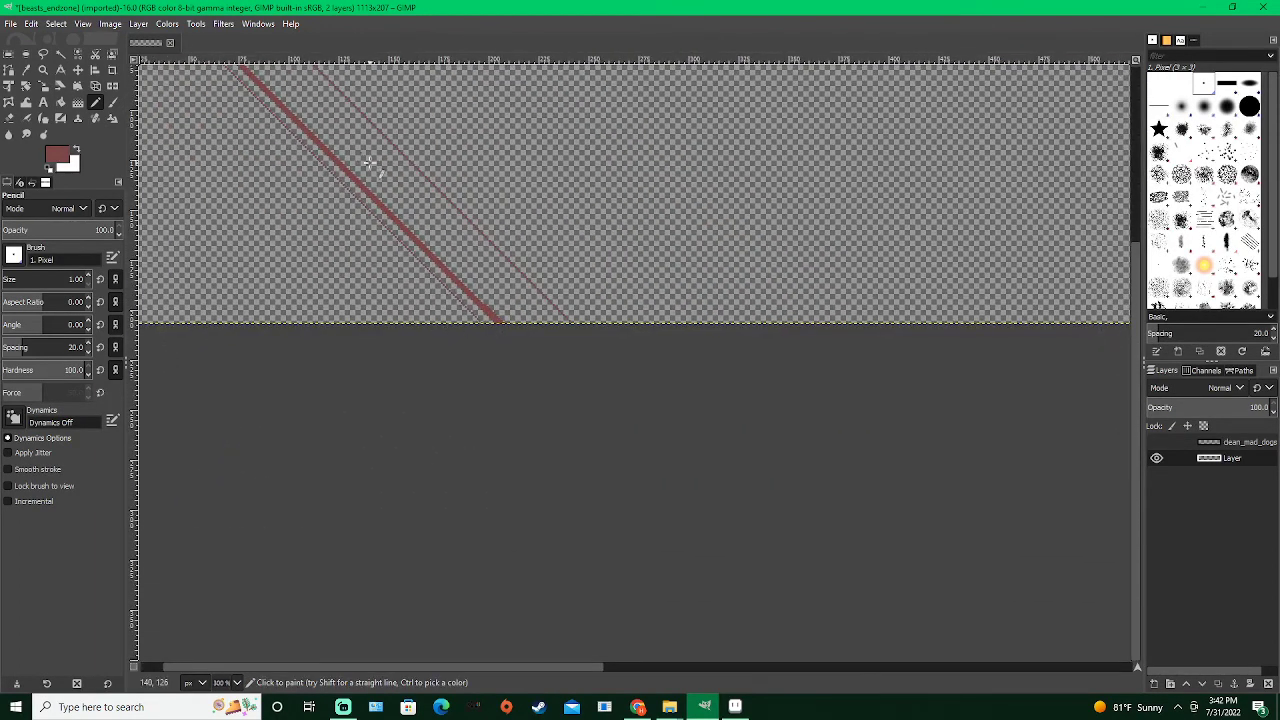
key(shift+ctrl+j)
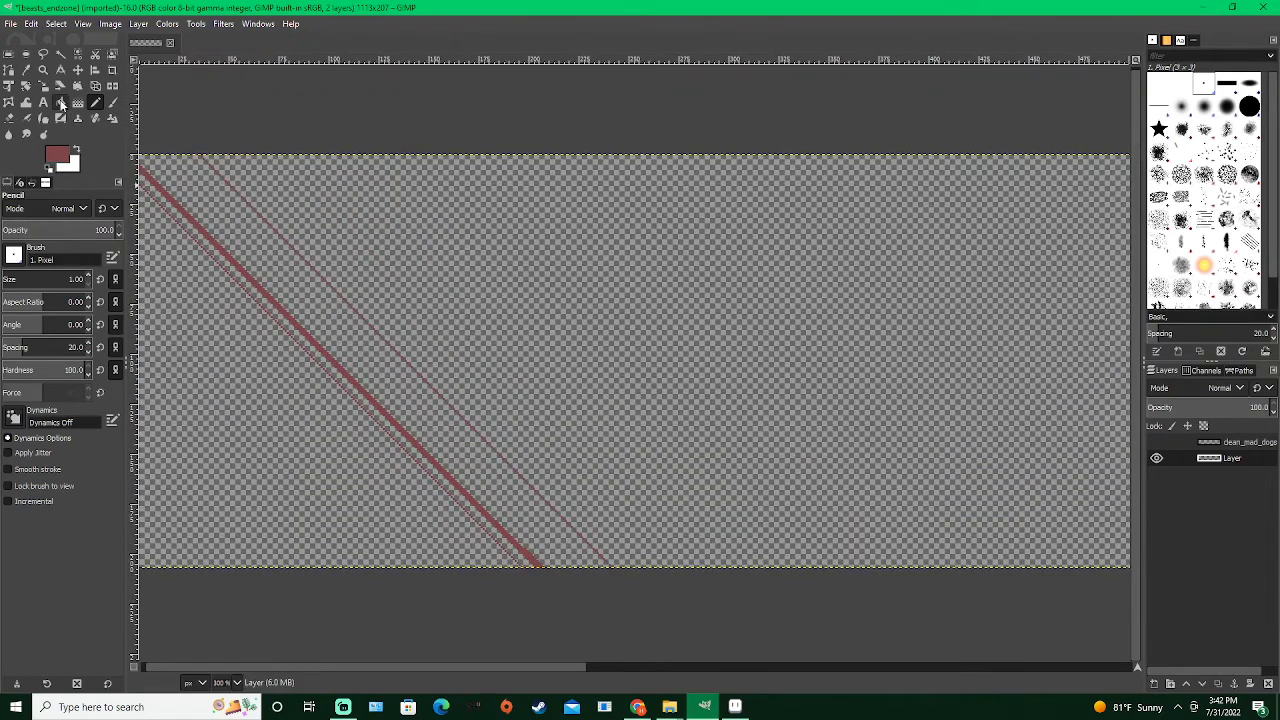
click(60, 103)
click(229, 340)
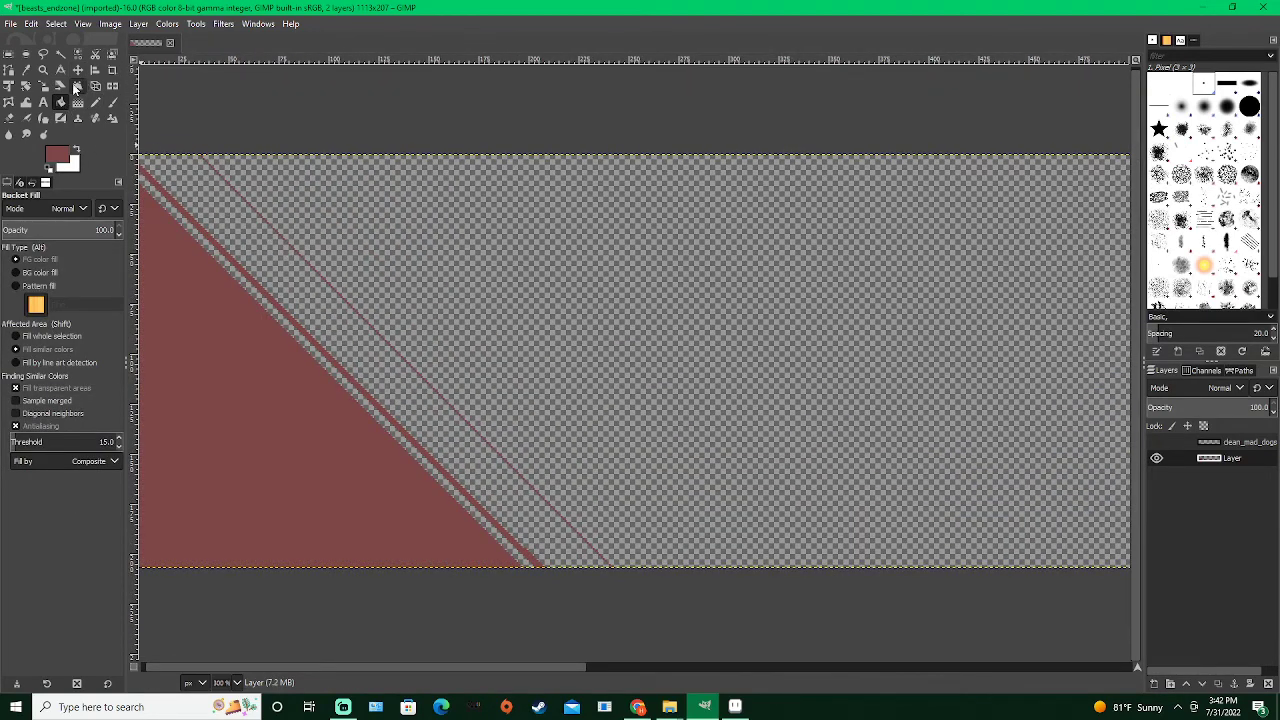
Draw one more parallel line about 25 px to the right of the outermost diagonal and fill the band between them with dark red
click(95, 102)
scroll(257, 194, up, 3)
scroll(195, 125, up, 4)
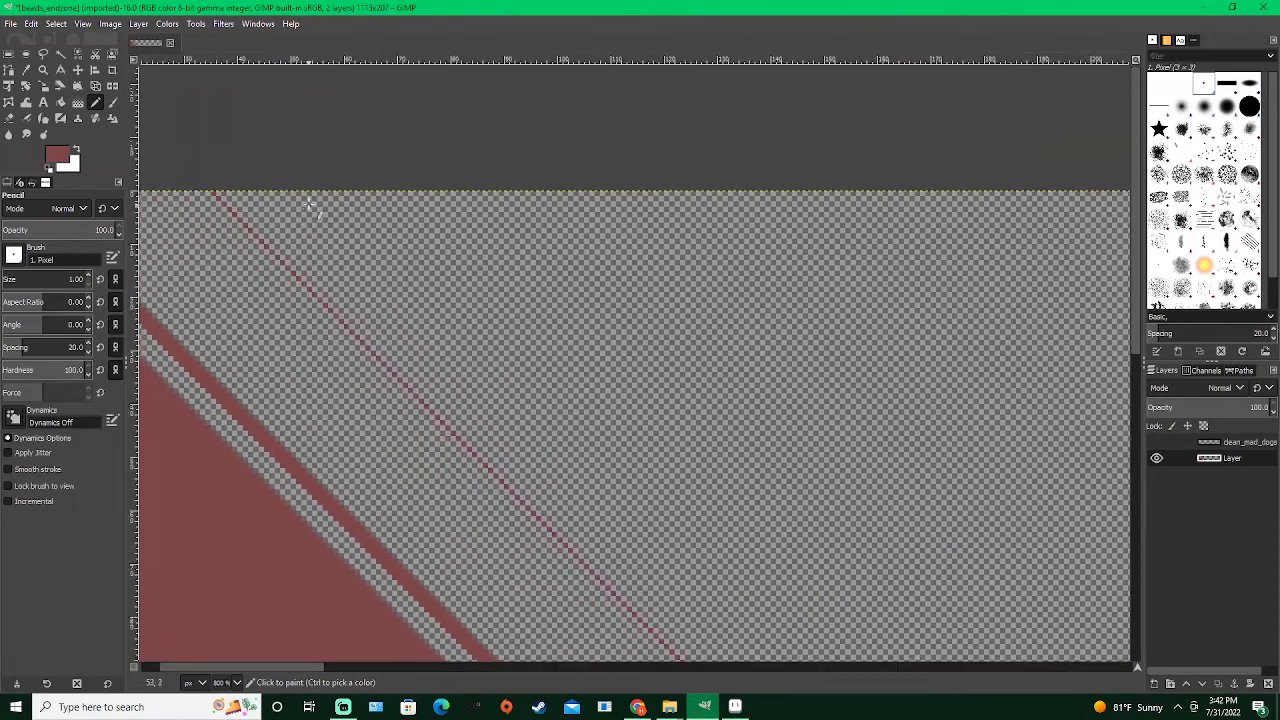
click(316, 173)
scroll(420, 310, down, 8)
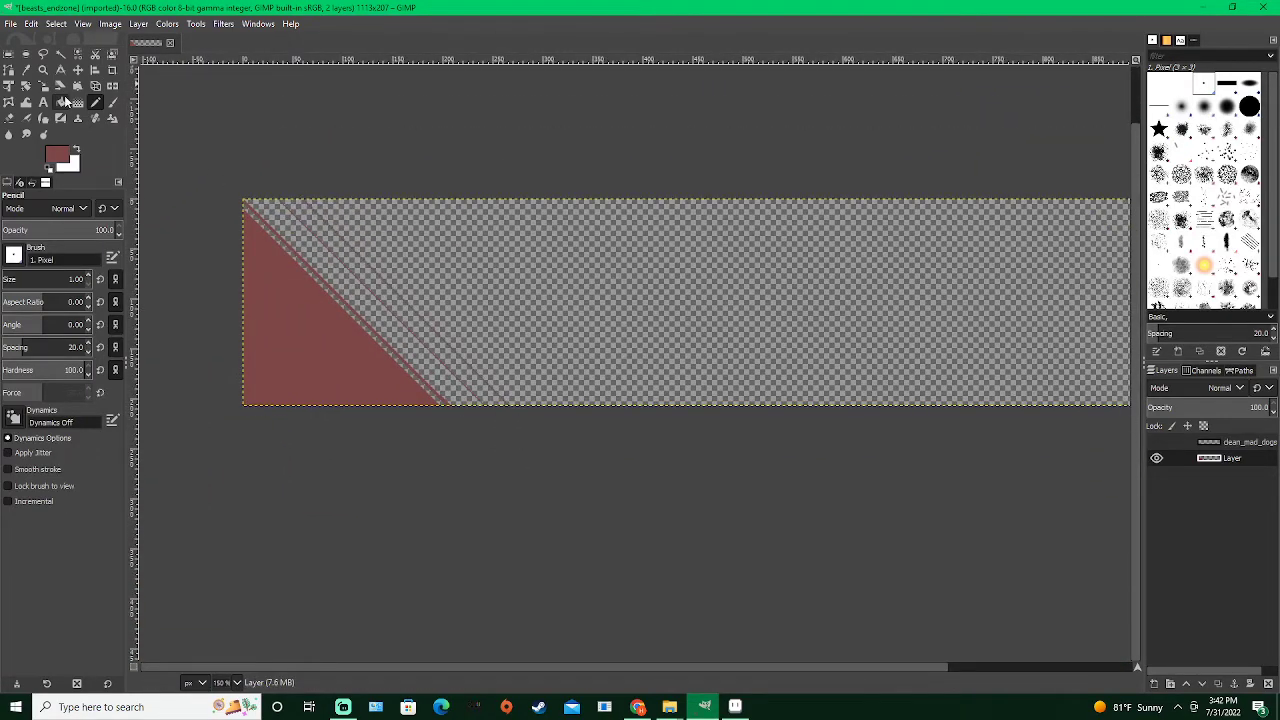
click(61, 102)
click(390, 292)
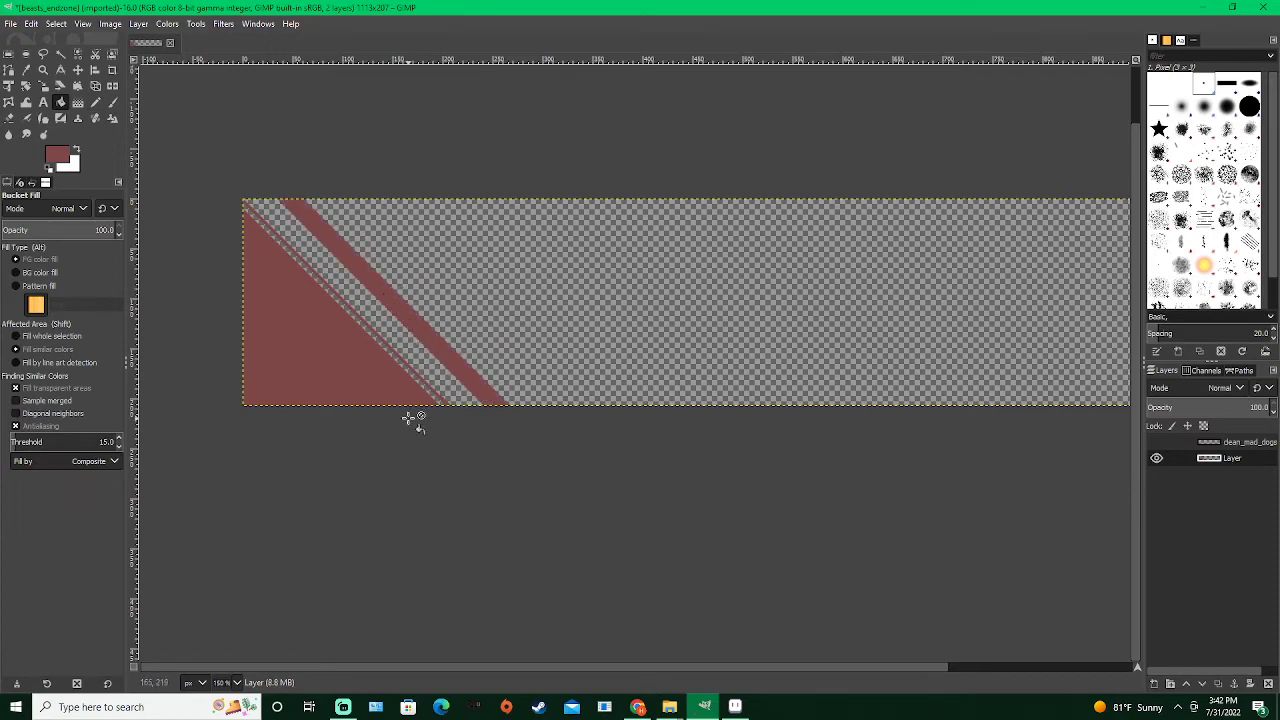
Make the clean_mad_dogs.png layer visible again
scroll(397, 346, up, 3)
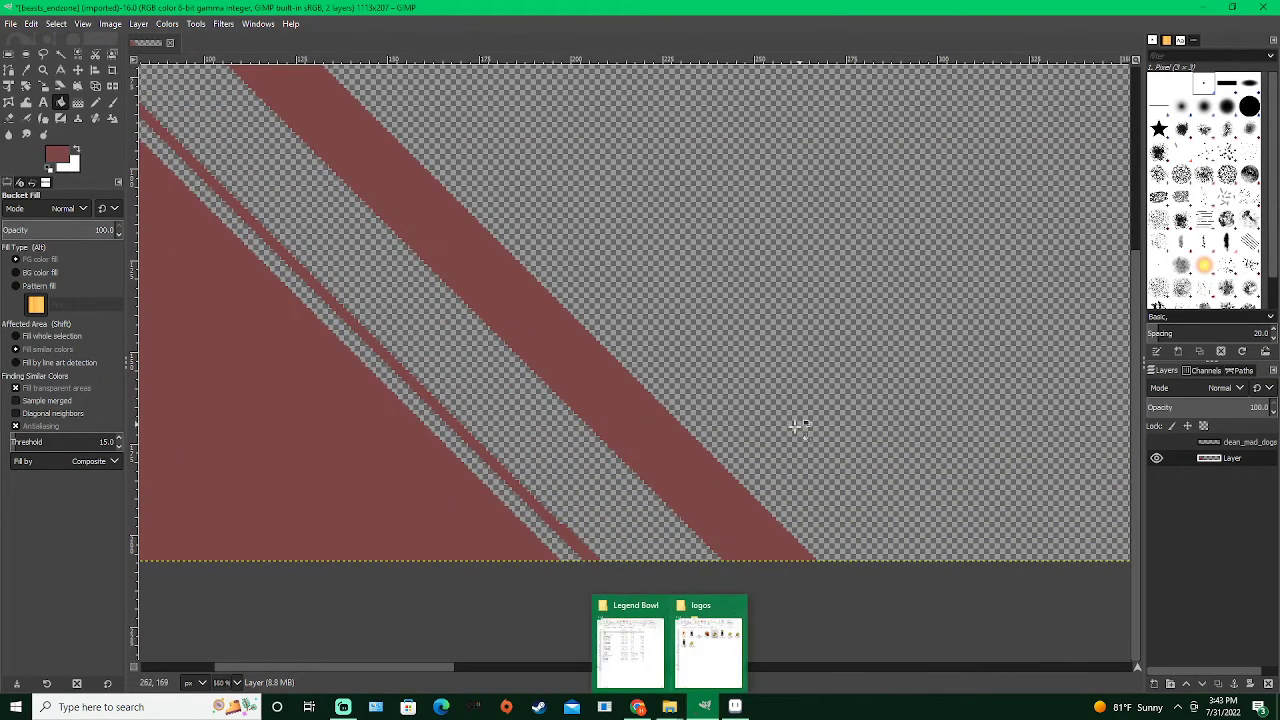
scroll(797, 427, down, 3)
click(1156, 442)
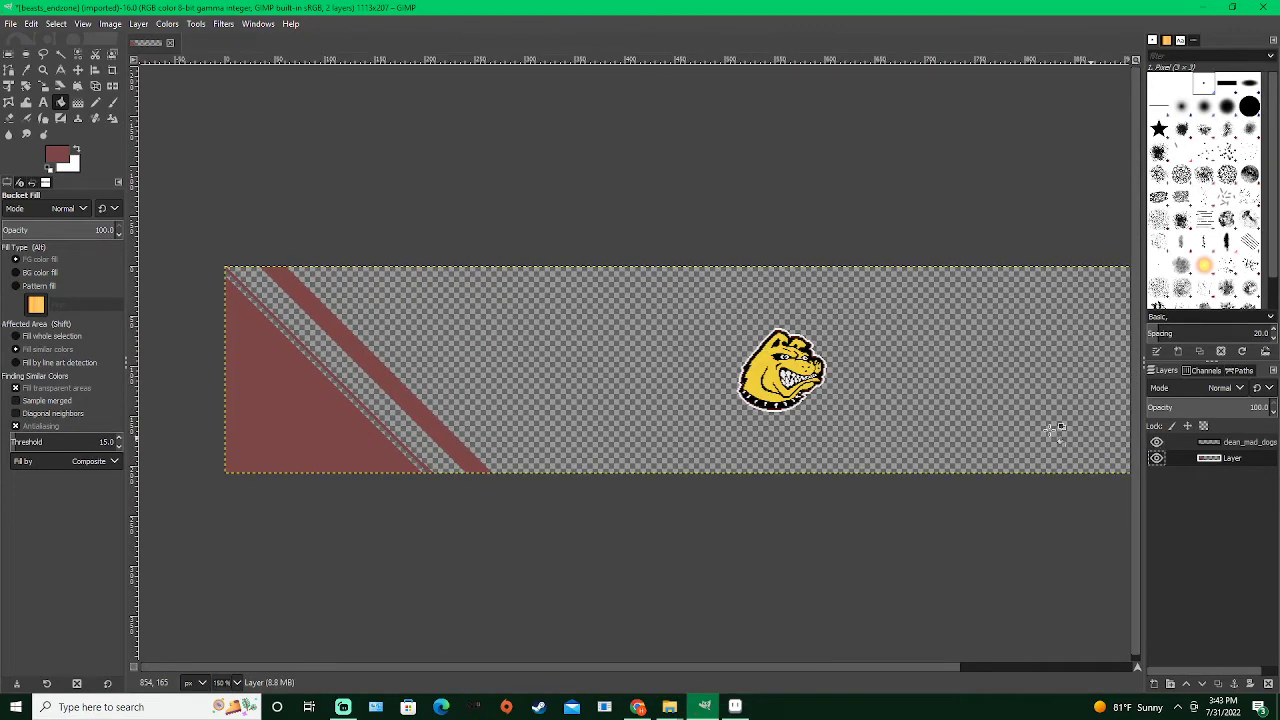
Try black as the fill for the wide gap between the dark red stripes
key(d)
click(378, 410)
scroll(383, 415, up, 1)
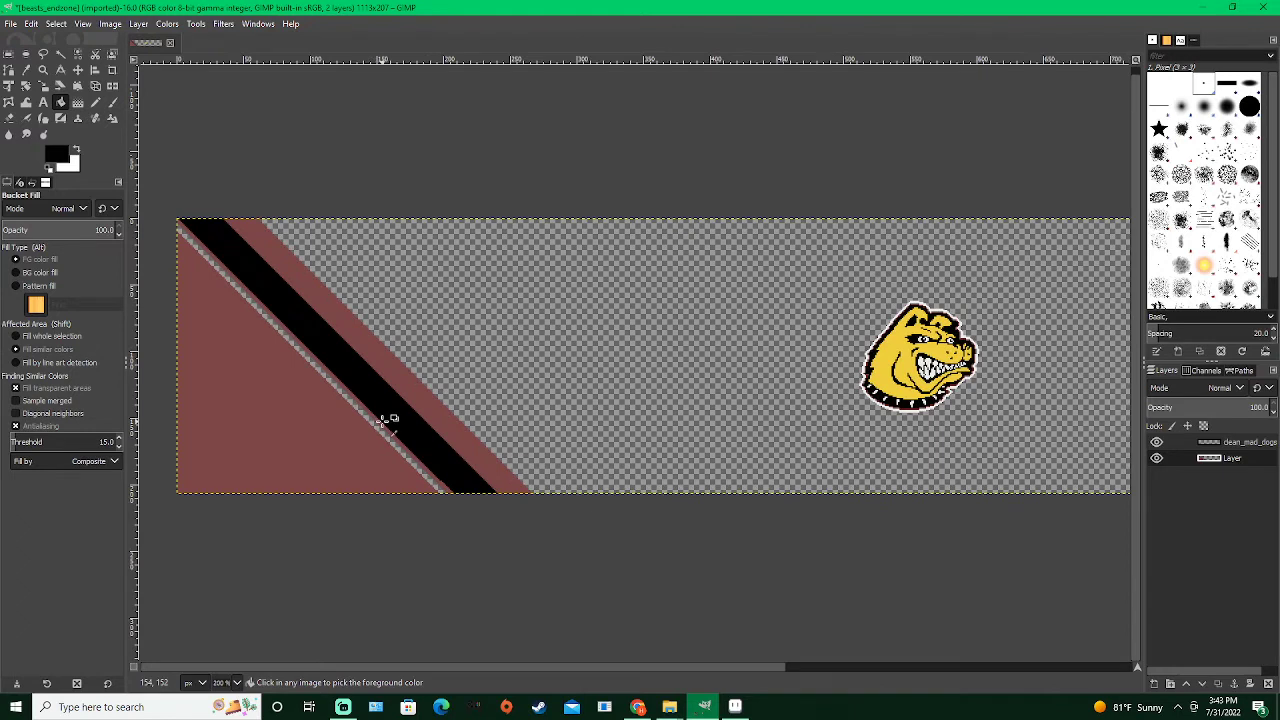
key(ctrl+z)
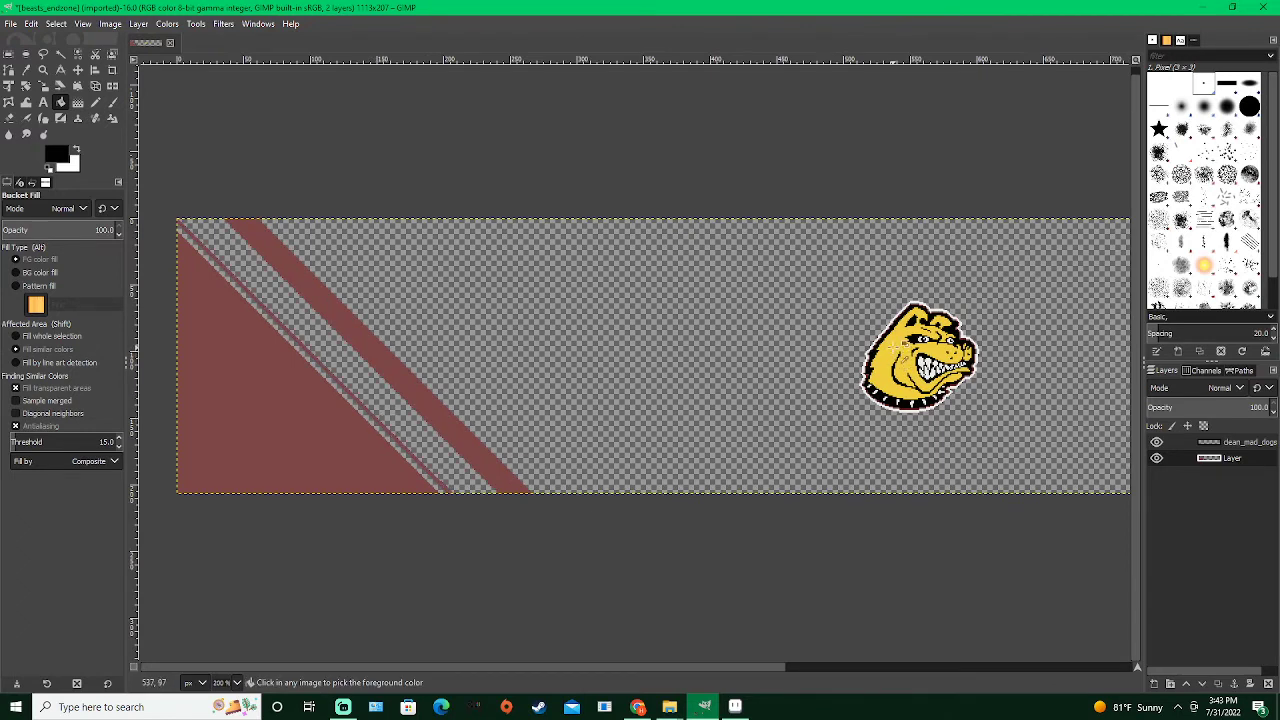
Sample the yellow from the dog's face and fill the wide gap between the dark red stripes with it on the base layer
click(1225, 446)
ctrl+click(900, 350)
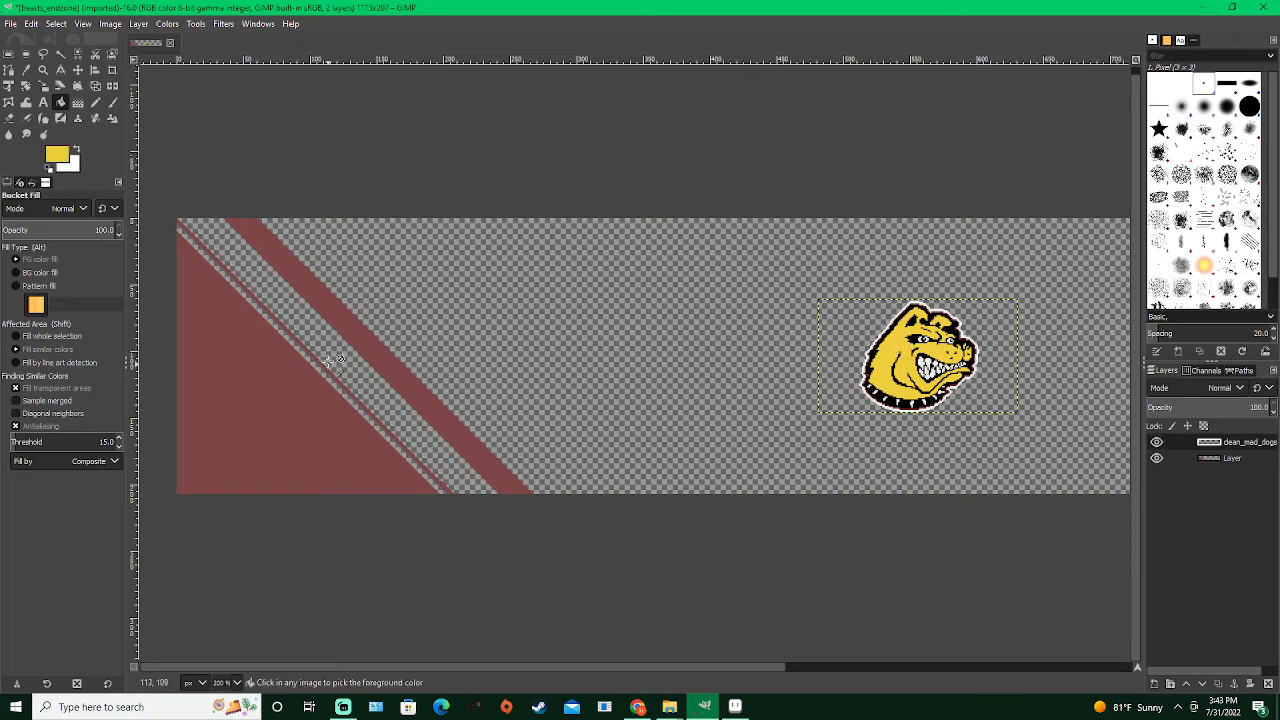
scroll(336, 352, up, 3)
scroll(362, 358, down, 3)
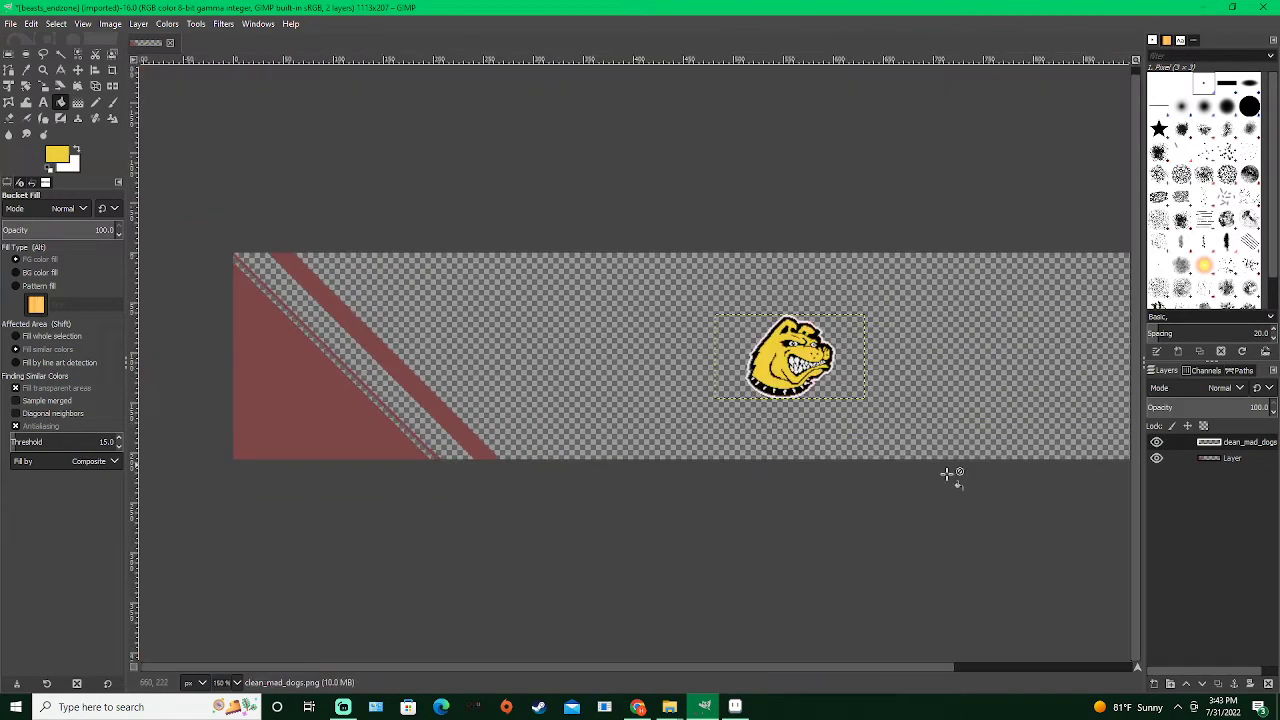
click(1218, 457)
click(383, 390)
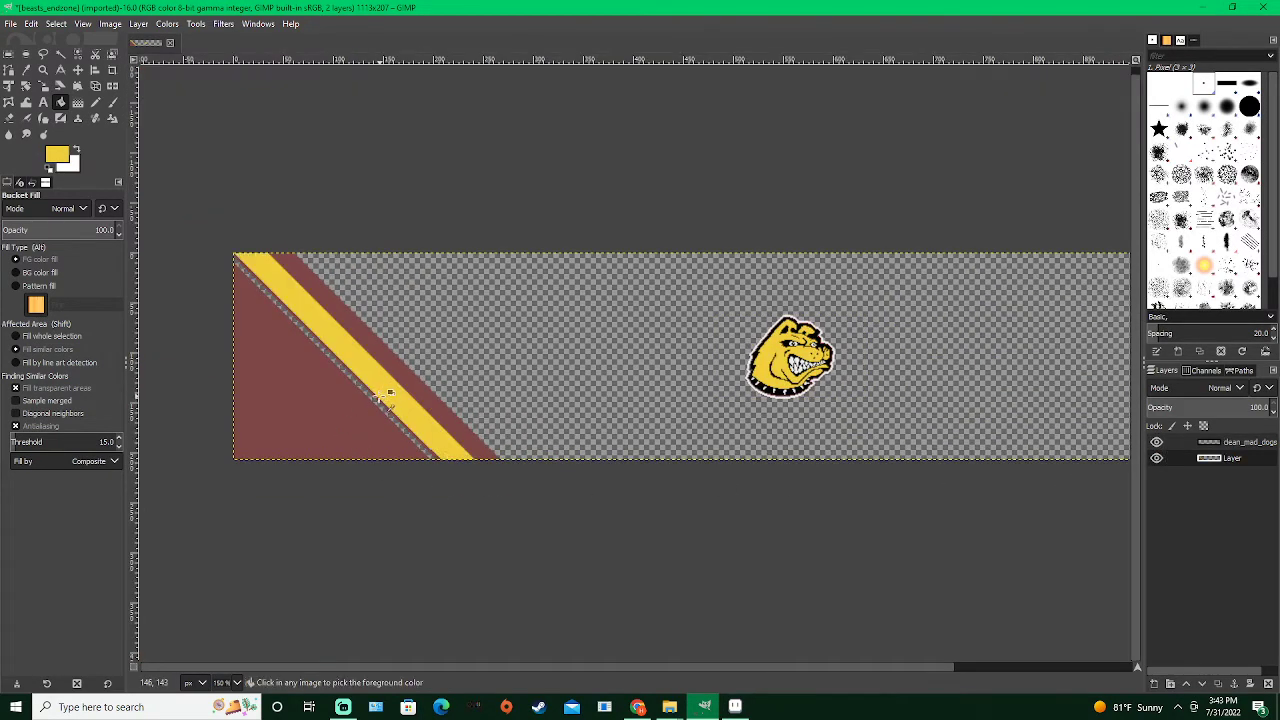
Fill the thin diagonal gap beside the dark red triangle with yellow, and the remaining transparent area of the base layer with white
scroll(378, 396, up, 3)
scroll(375, 402, down, 3)
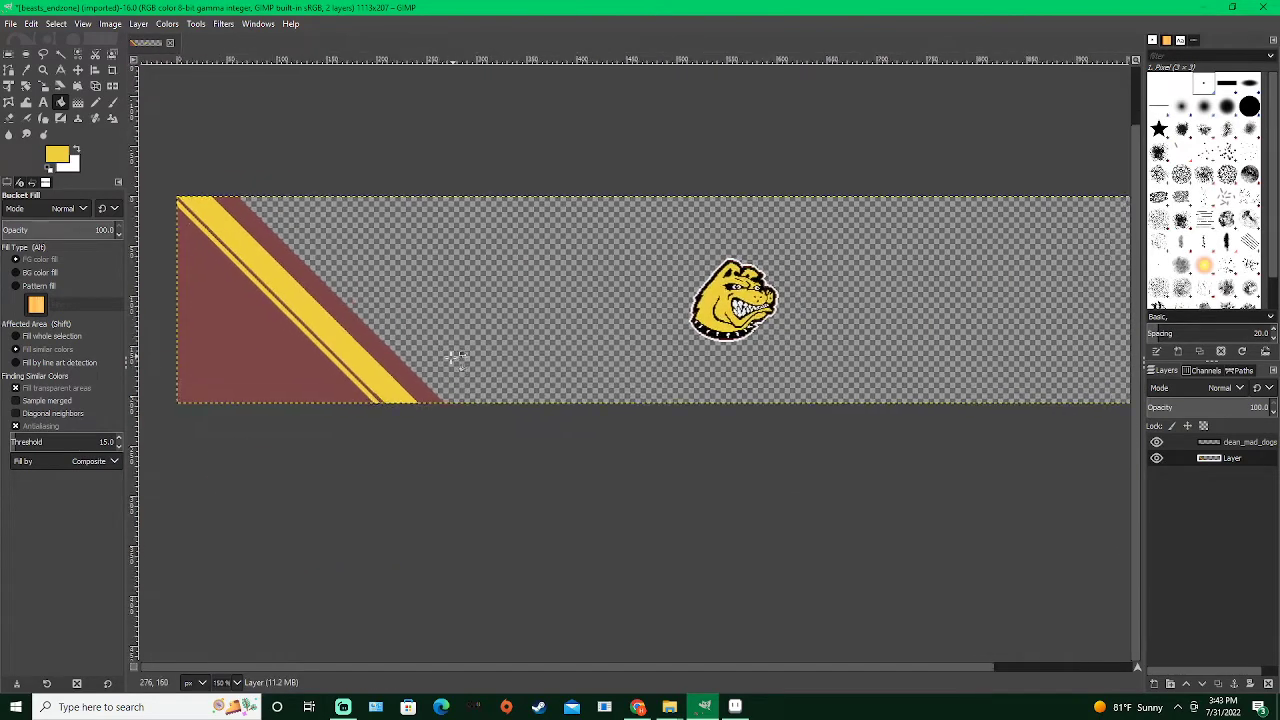
click(76, 151)
click(455, 279)
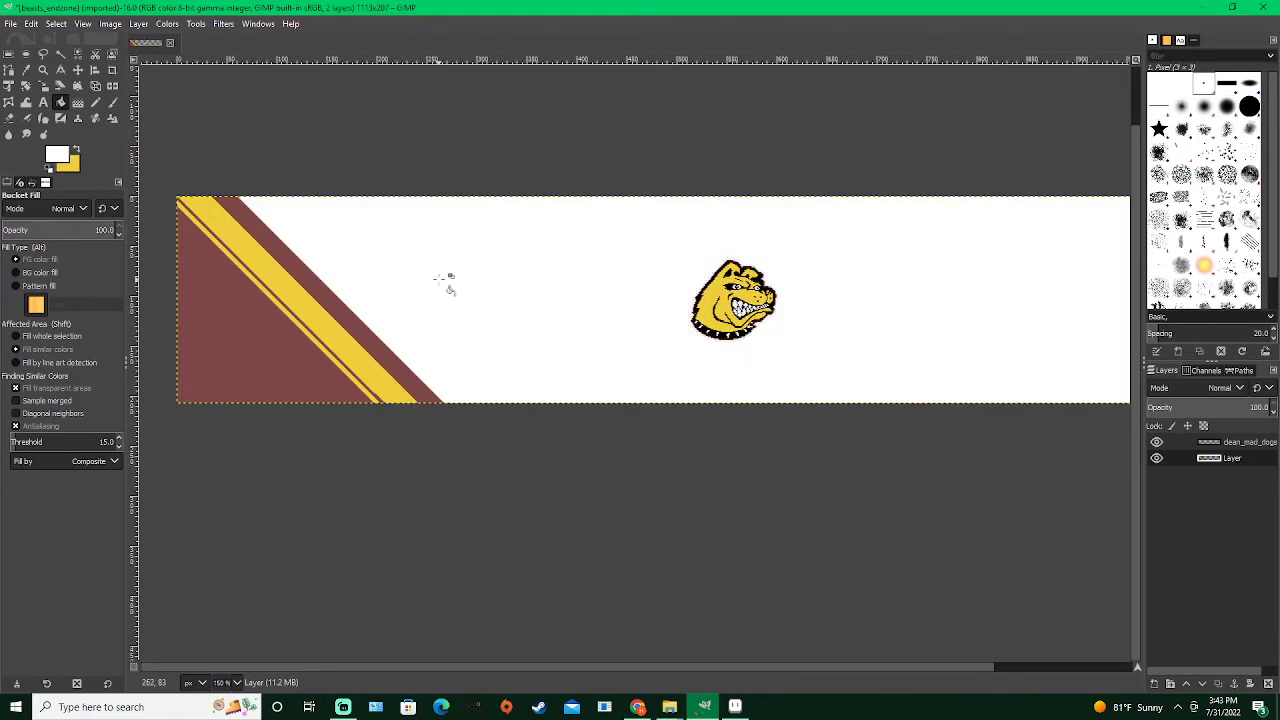
Delete the clean_mad_dogs.png layer from the endzone image
scroll(723, 405, down, 3)
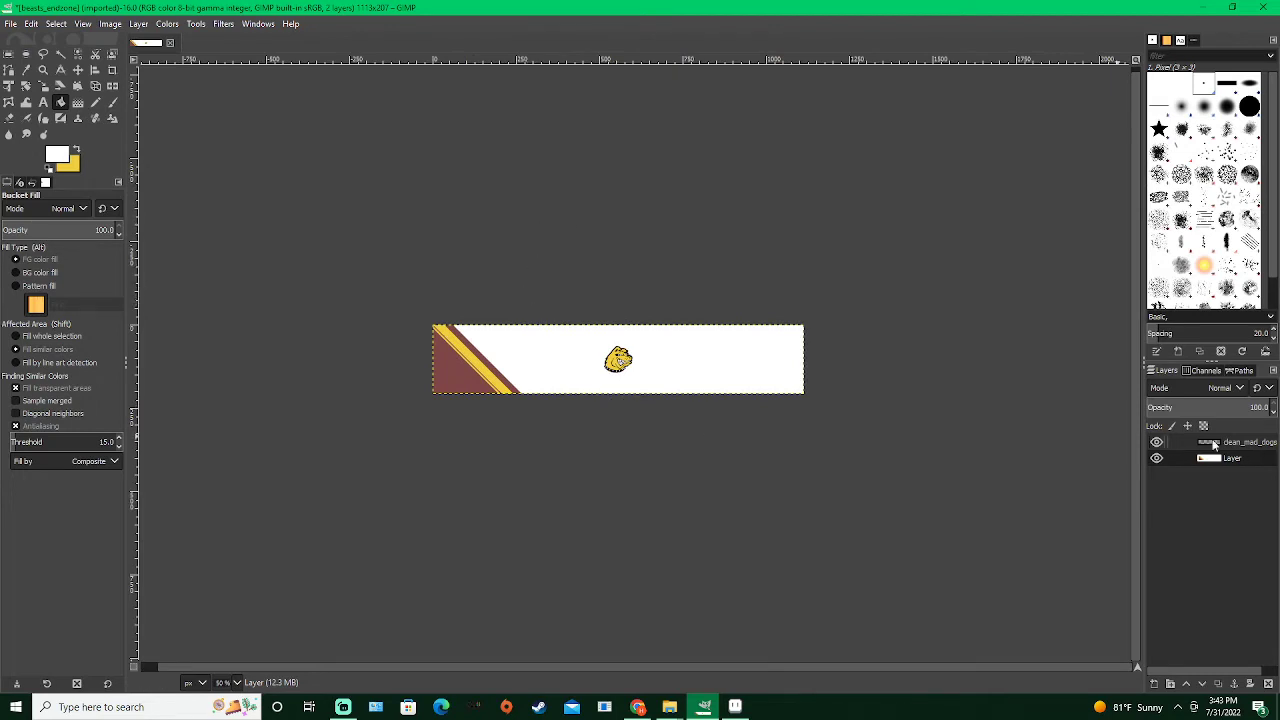
right_click(1229, 446)
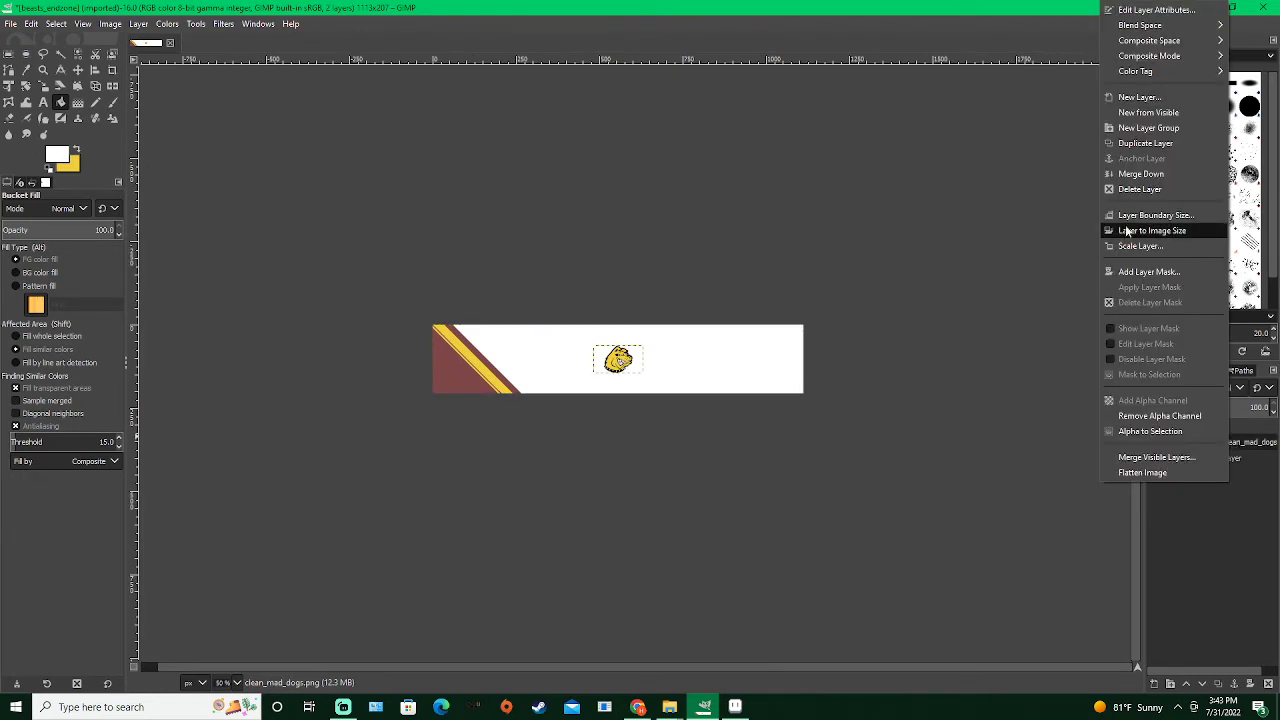
click(1135, 189)
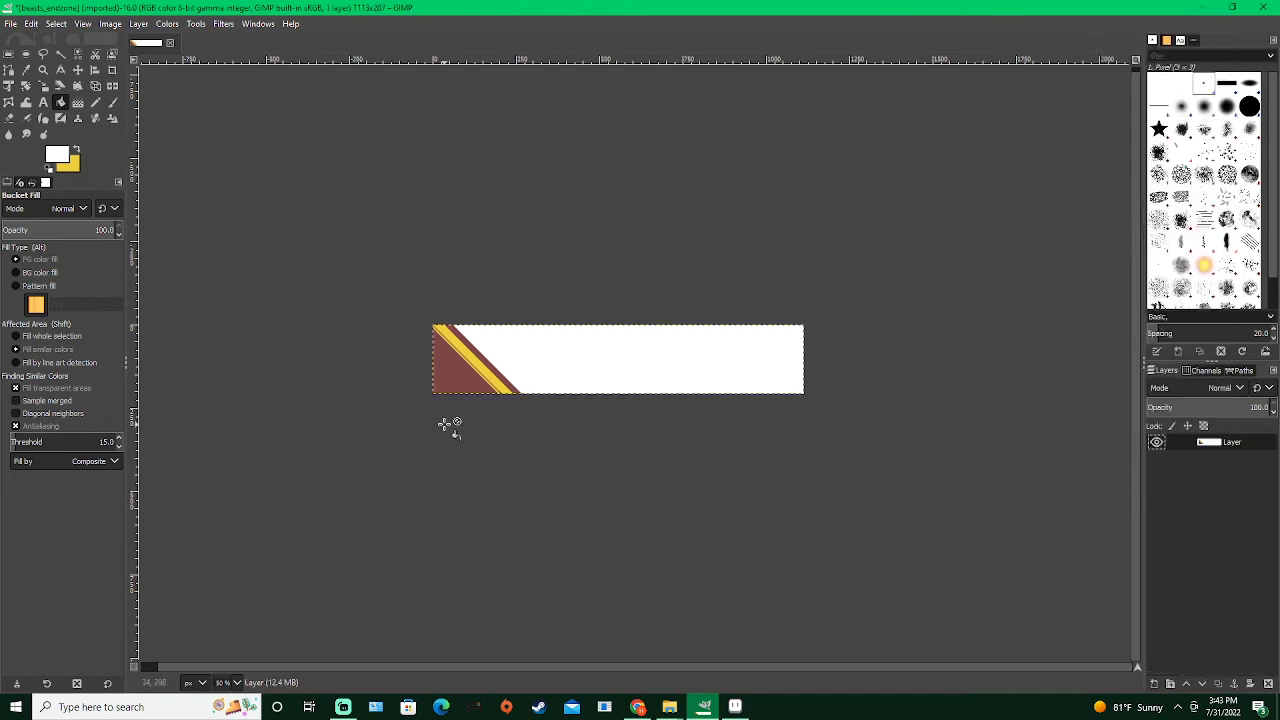
Set the Text tool to the Ebrima Bold font at a size of 150 px
scroll(557, 403, up, 3)
scroll(330, 384, down, 4)
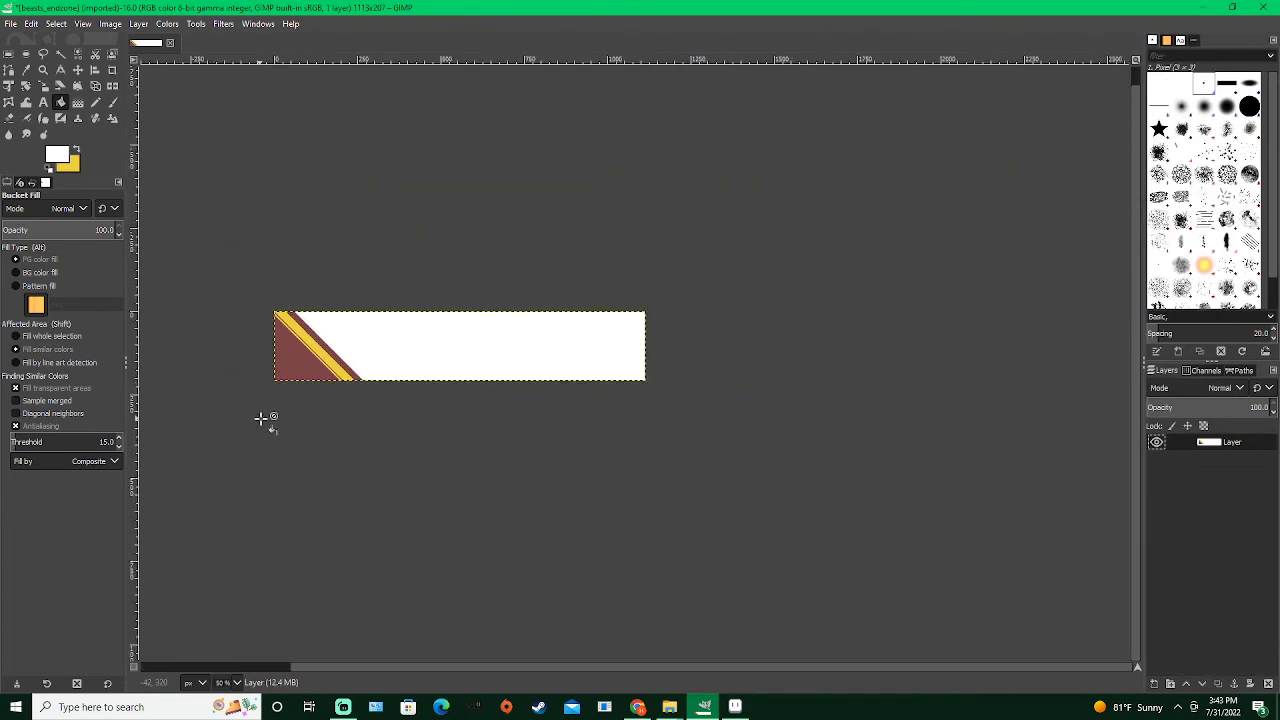
scroll(283, 383, up, 2)
drag(360, 394, 116, 415)
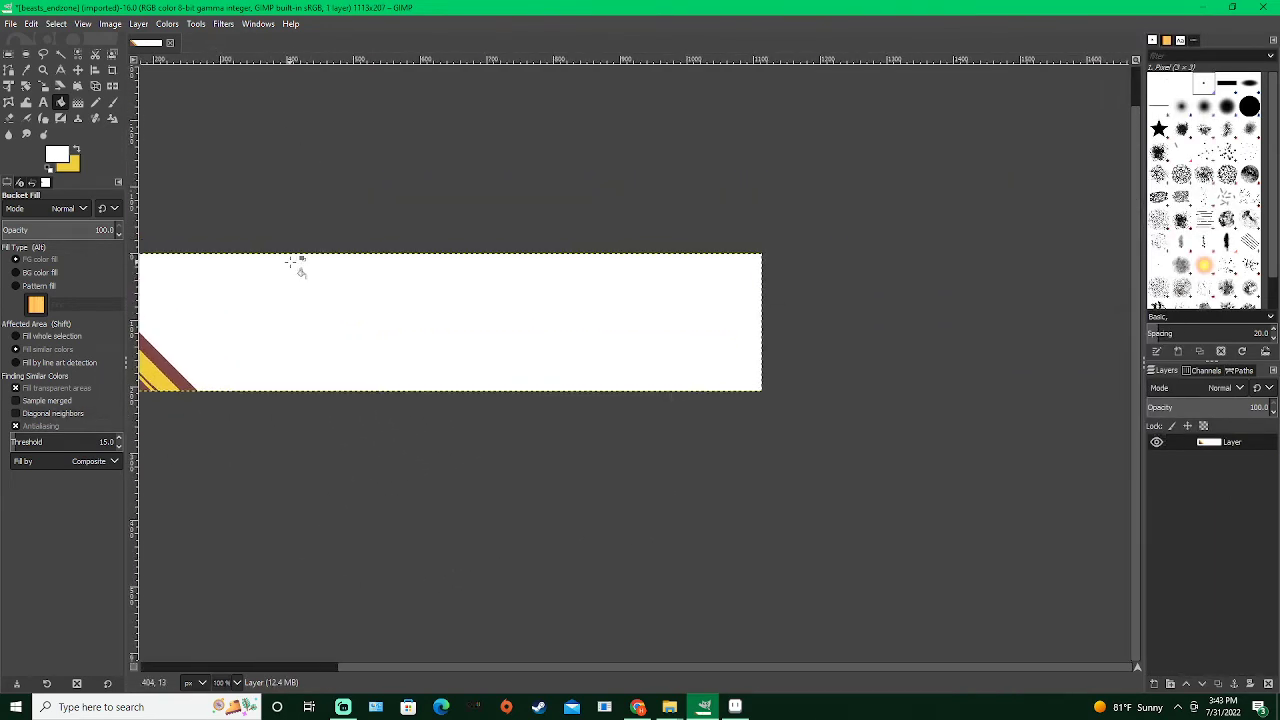
drag(291, 262, 414, 170)
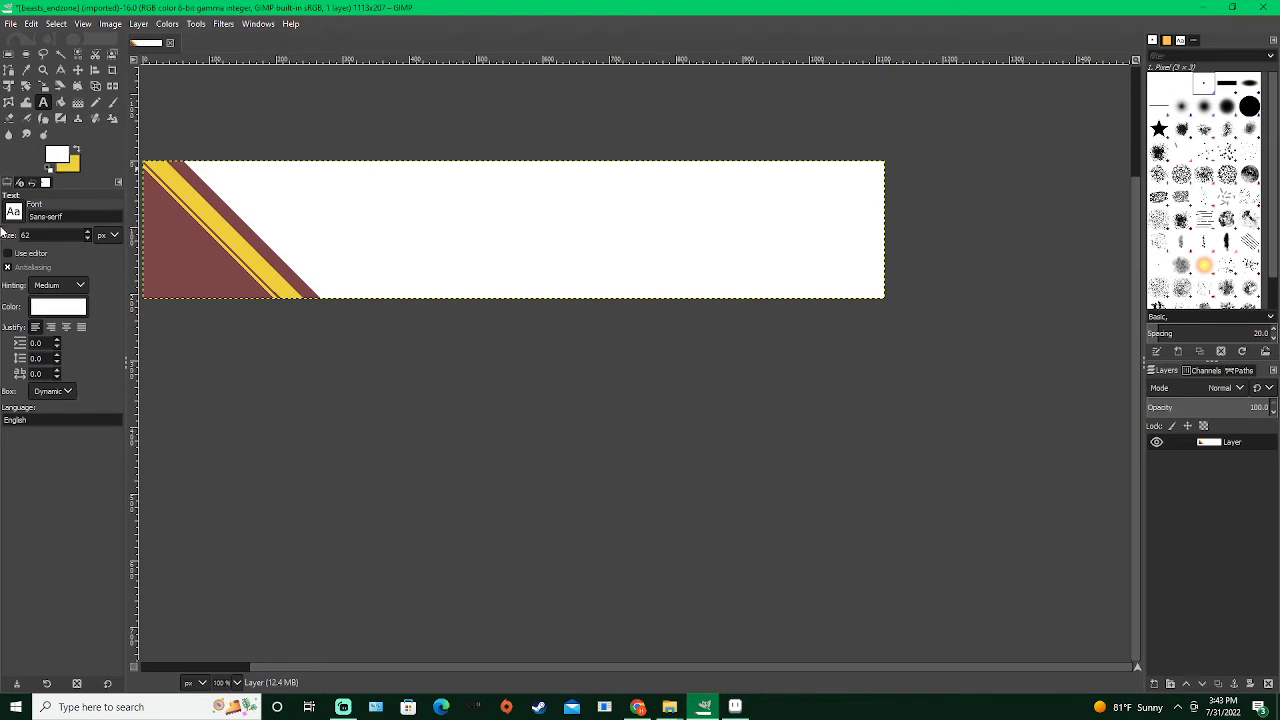
click(19, 218)
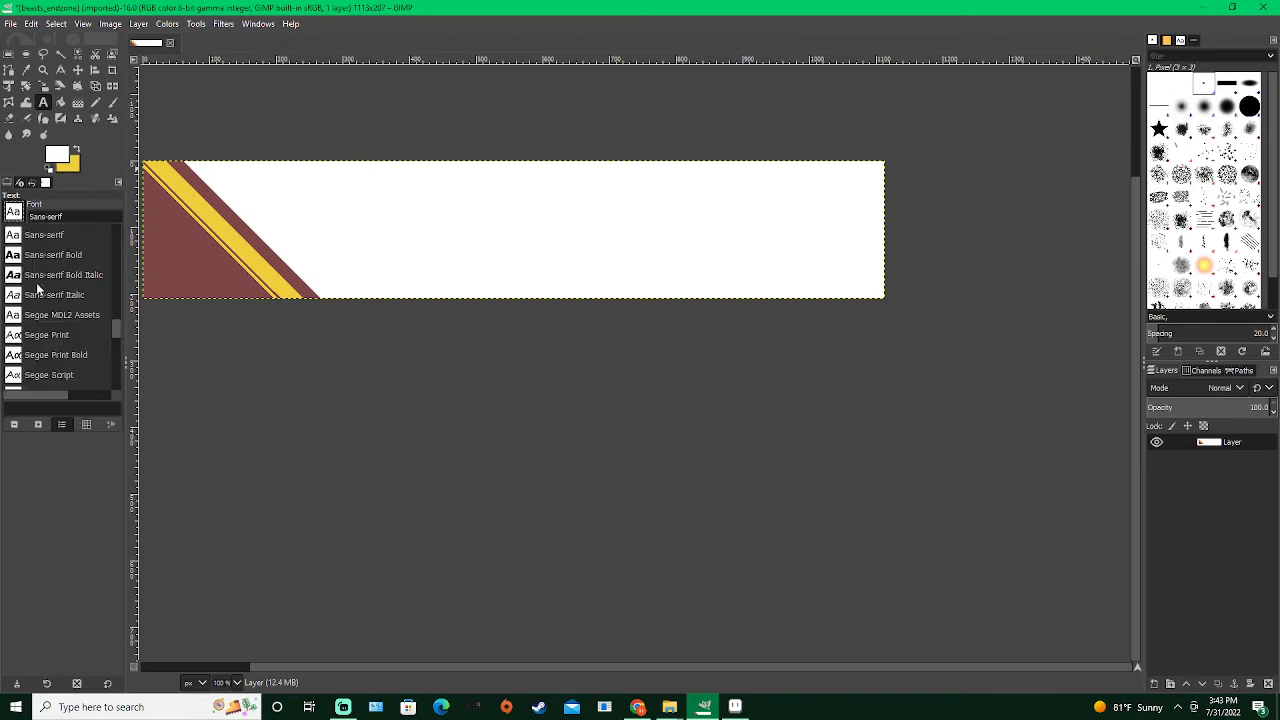
scroll(40, 300, down, 6)
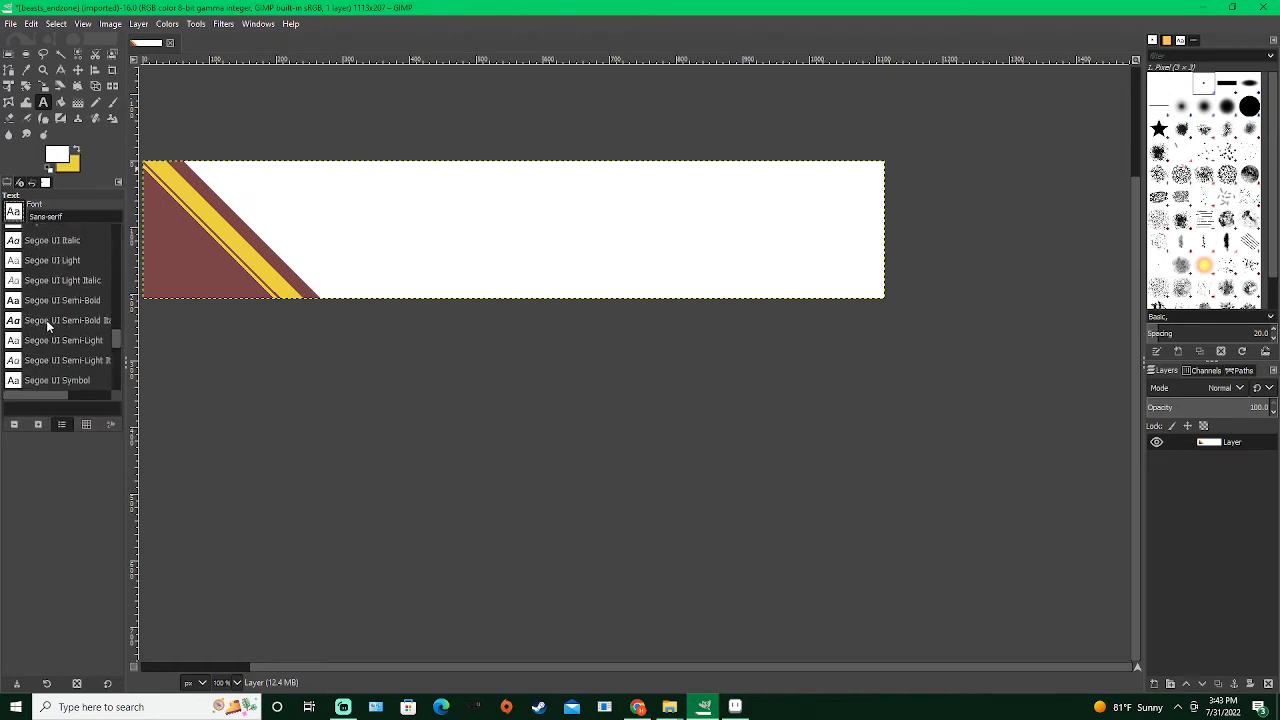
scroll(46, 320, down, 5)
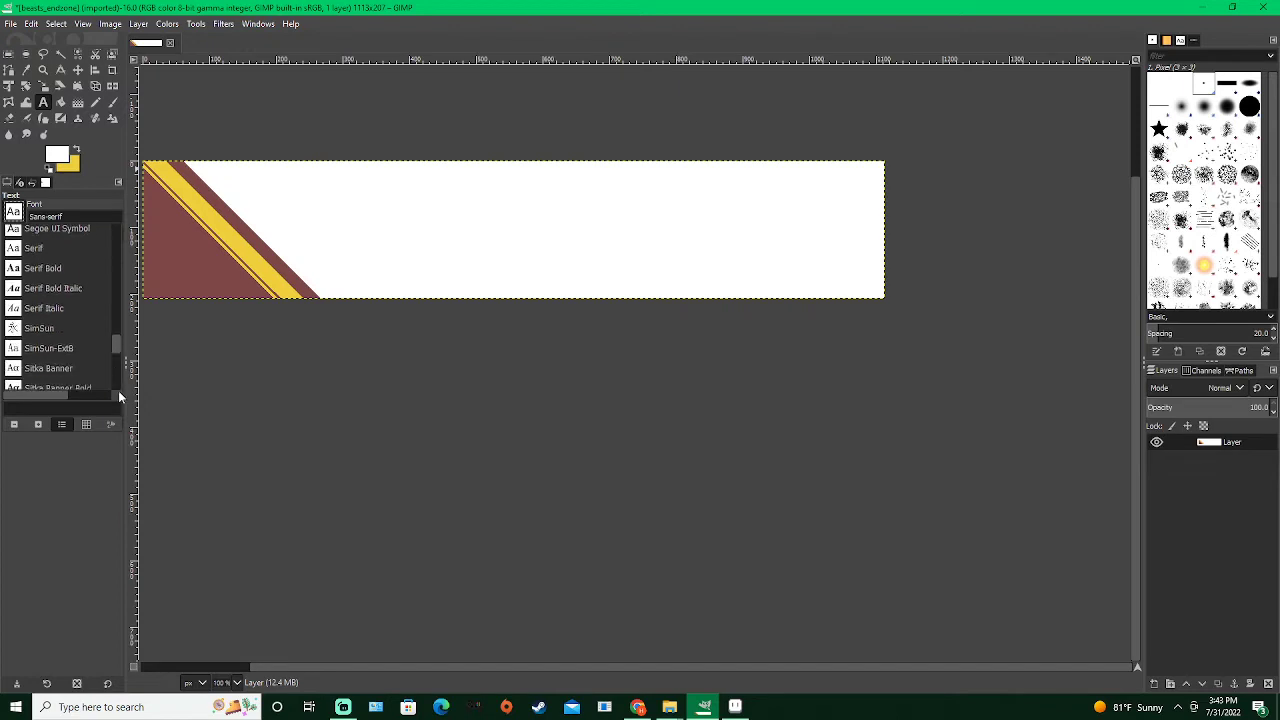
scroll(118, 390, down, 10)
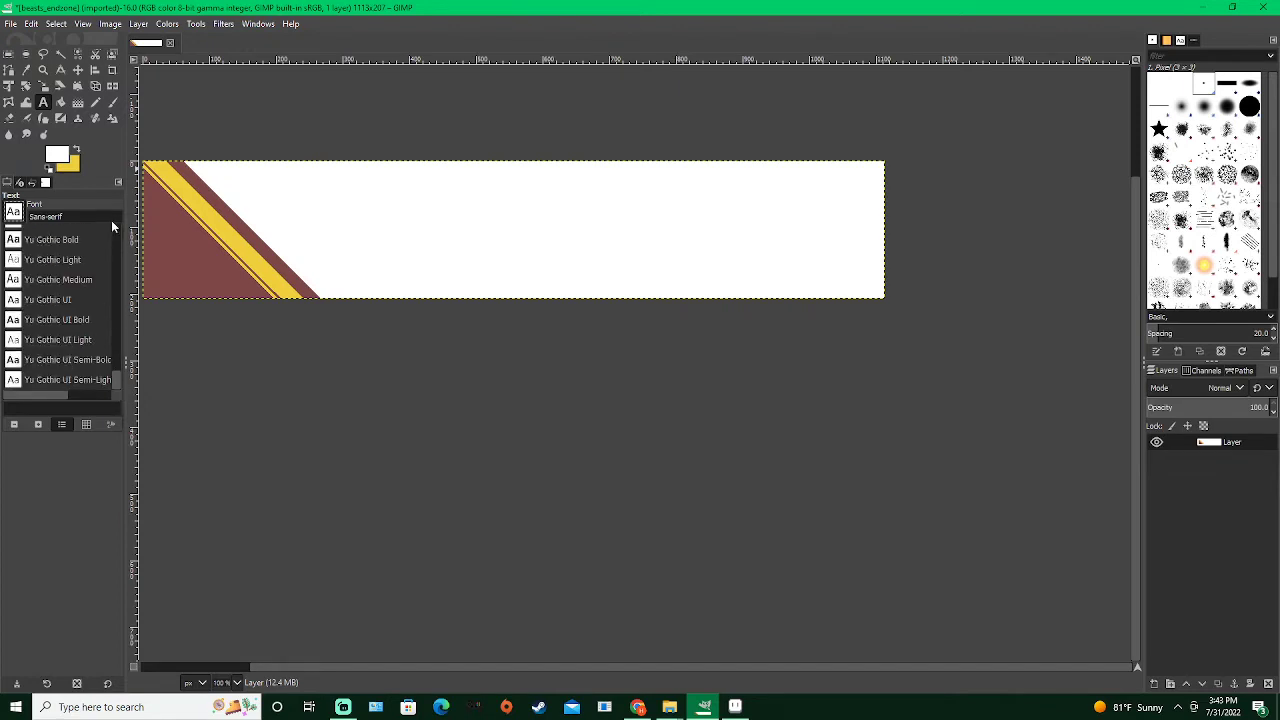
drag(112, 222, 117, 212)
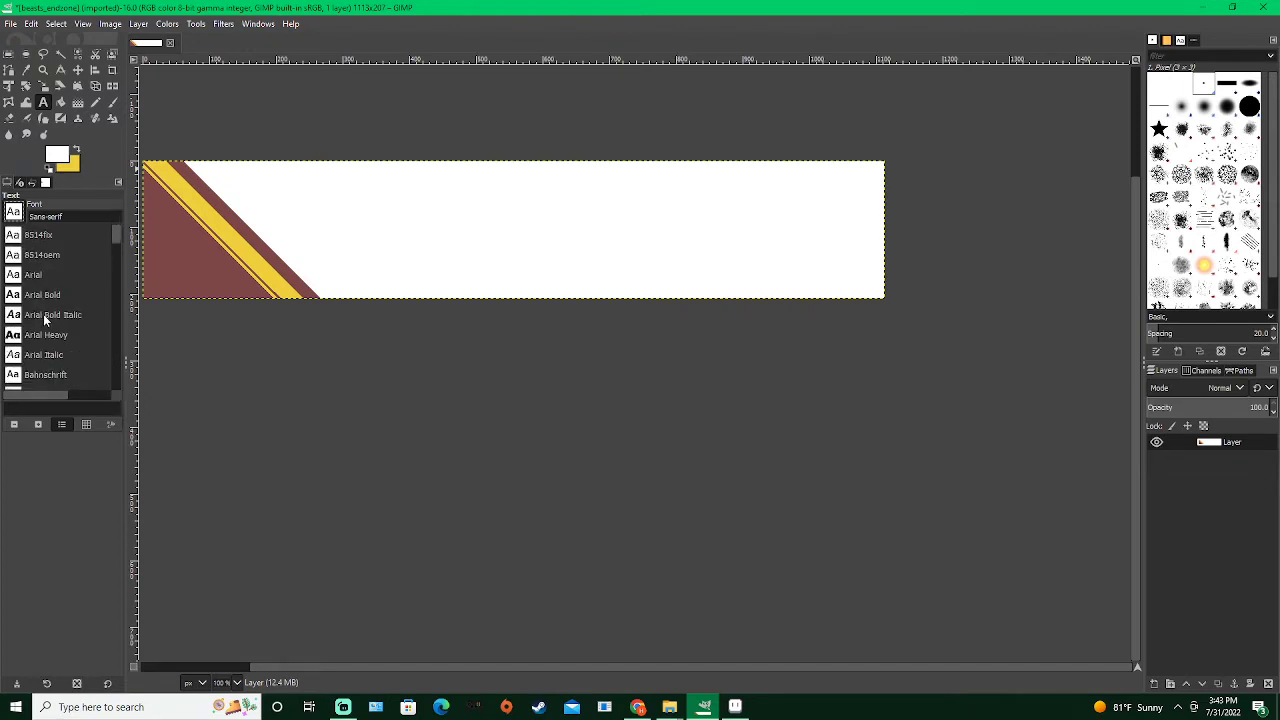
scroll(43, 314, down, 3)
scroll(62, 347, down, 6)
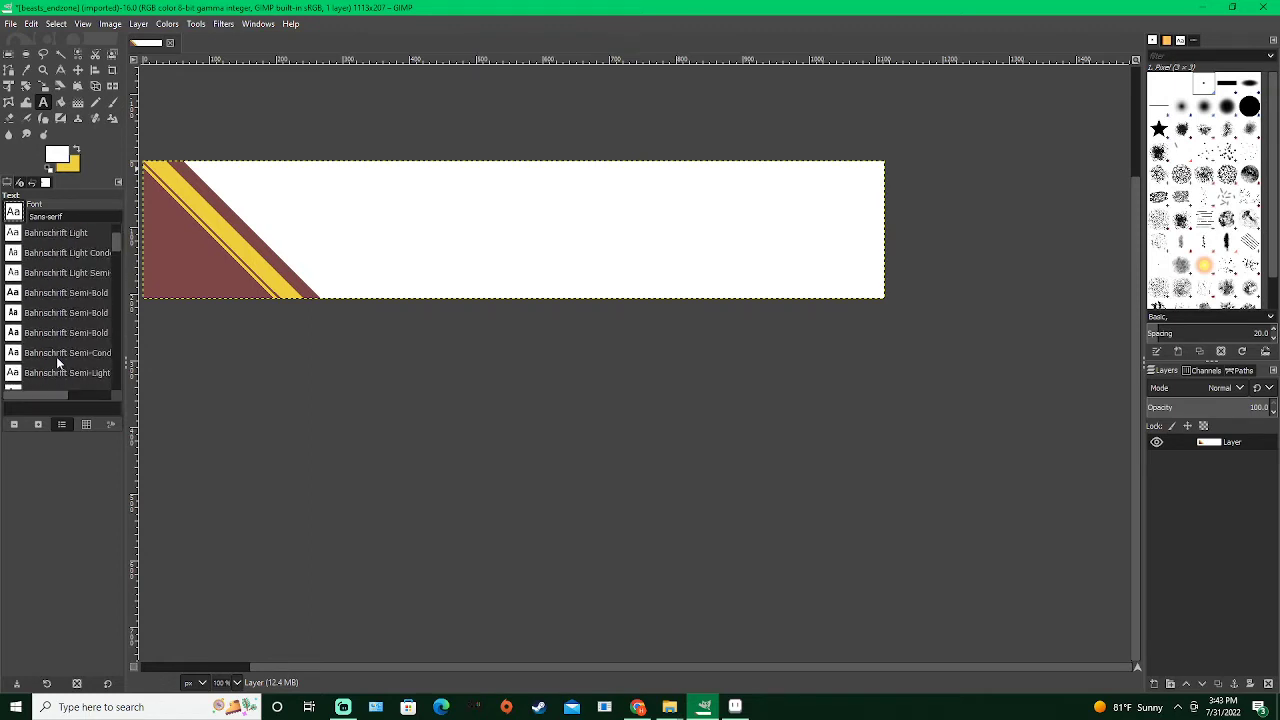
scroll(55, 348, down, 5)
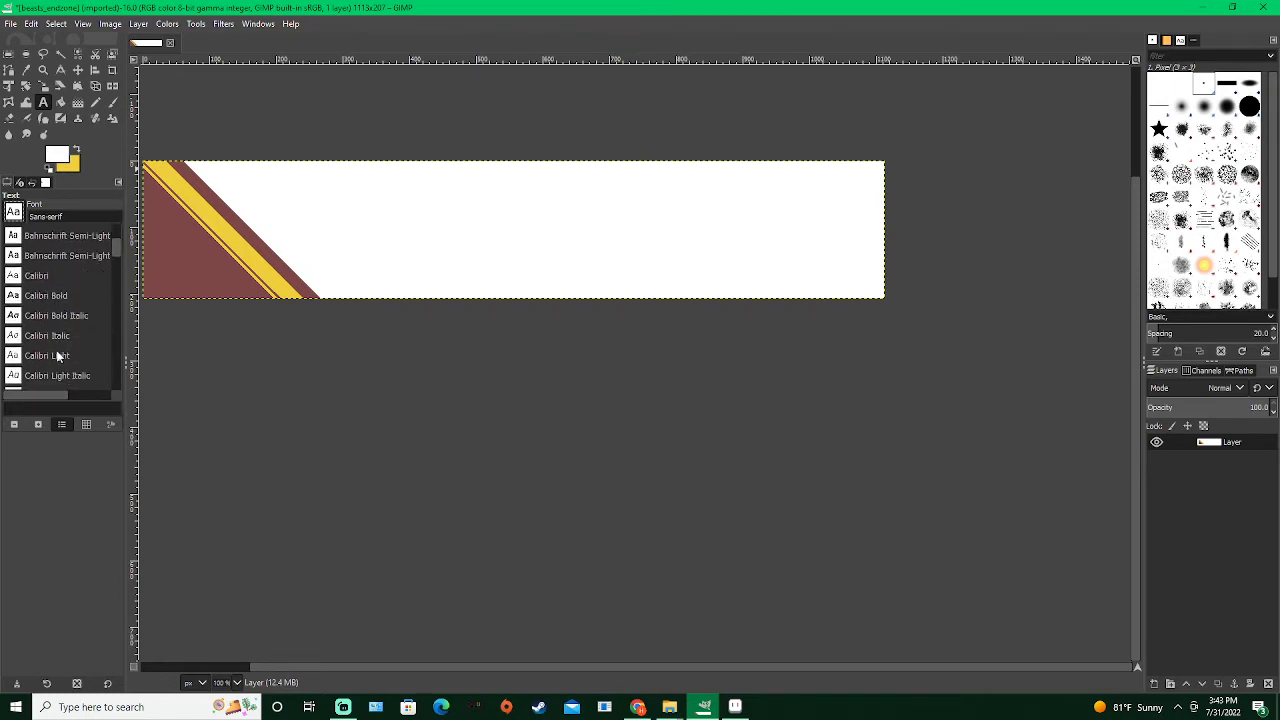
scroll(54, 348, down, 6)
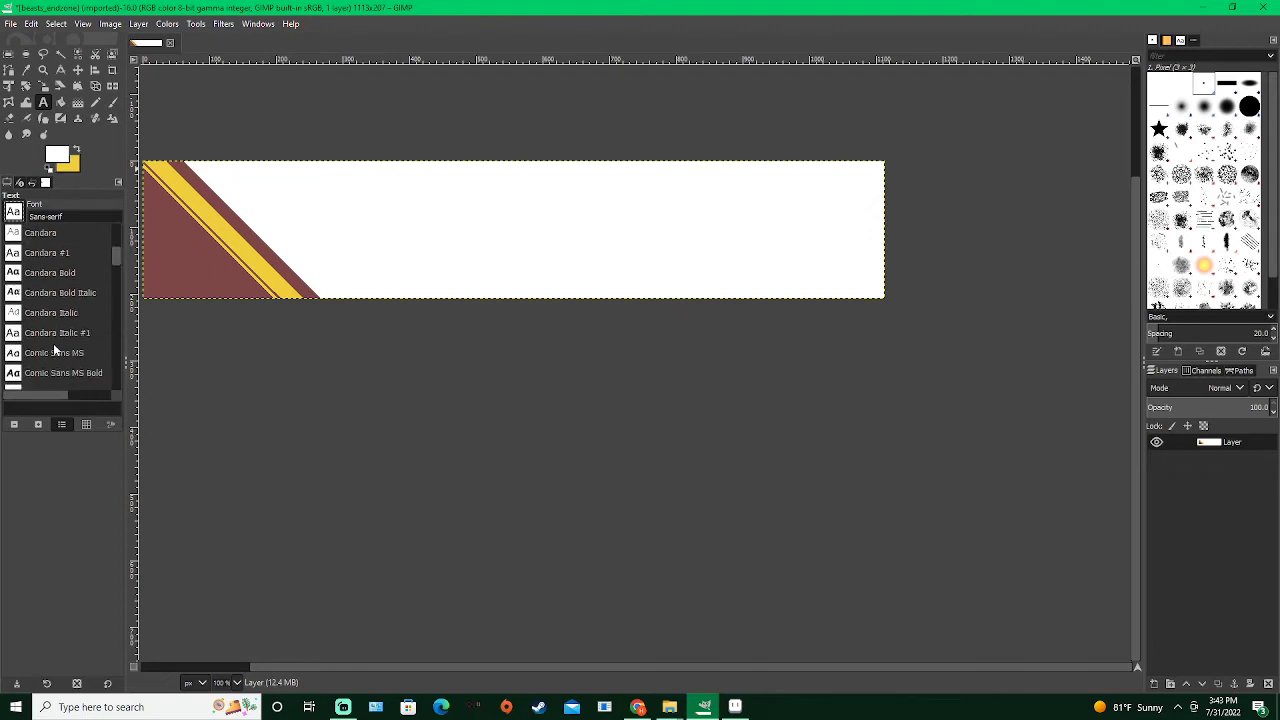
scroll(53, 343, down, 6)
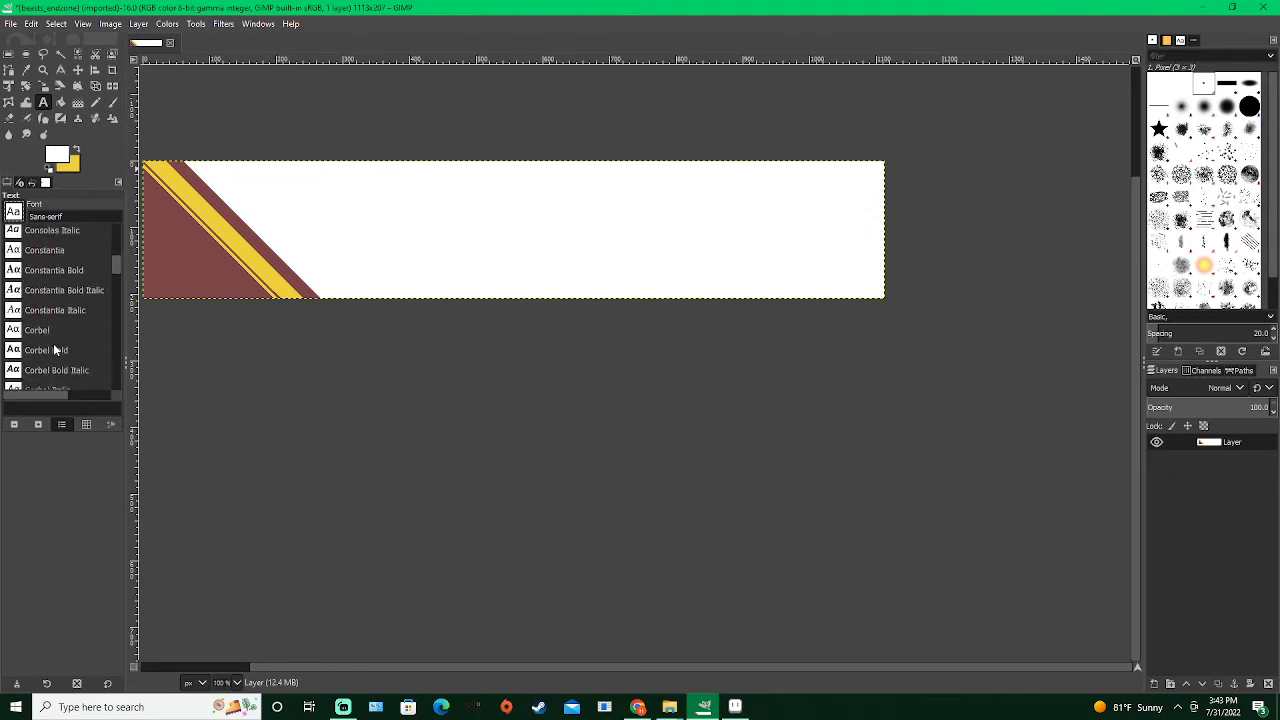
scroll(54, 342, up, 2)
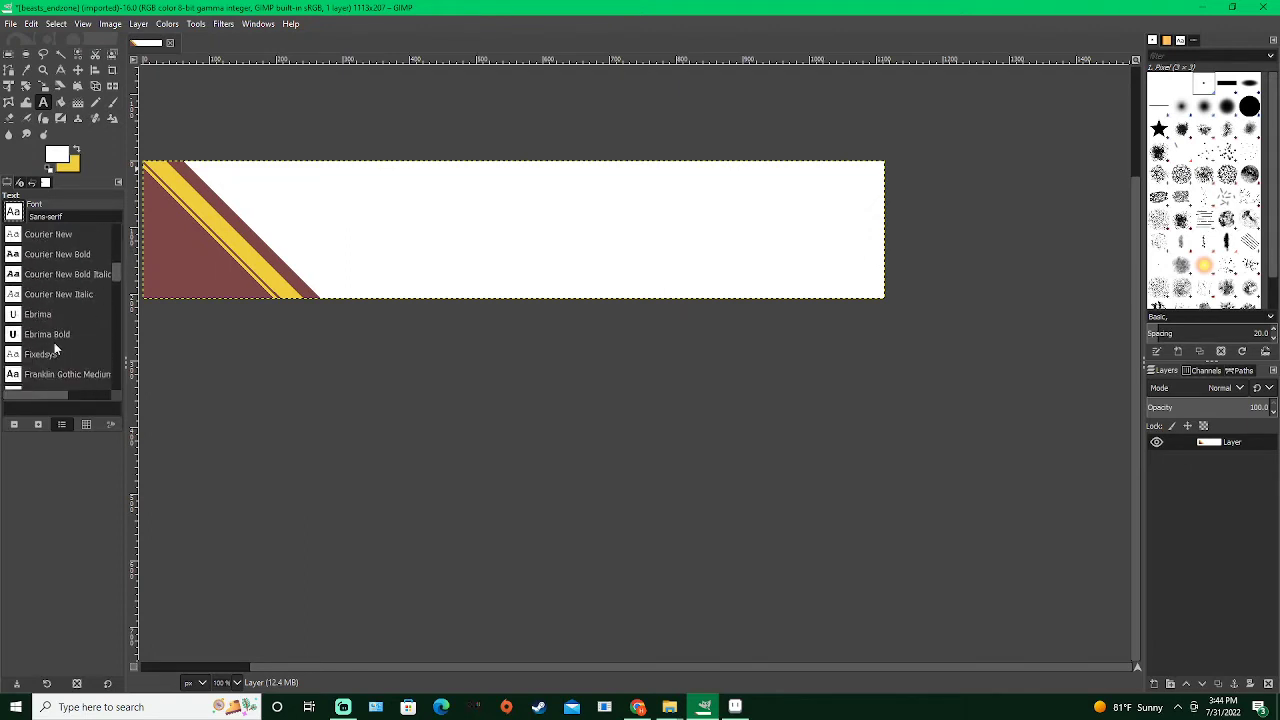
click(50, 319)
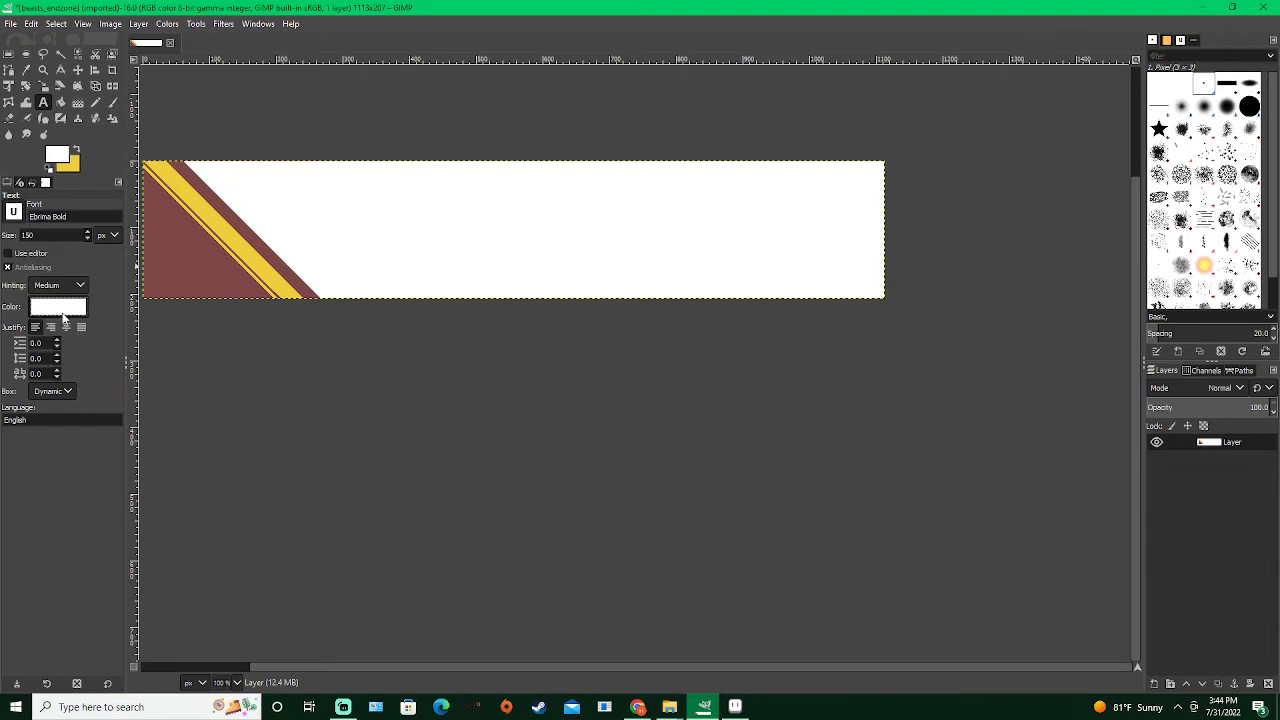
Set the text color to black (000000)
click(63, 316)
click(210, 400)
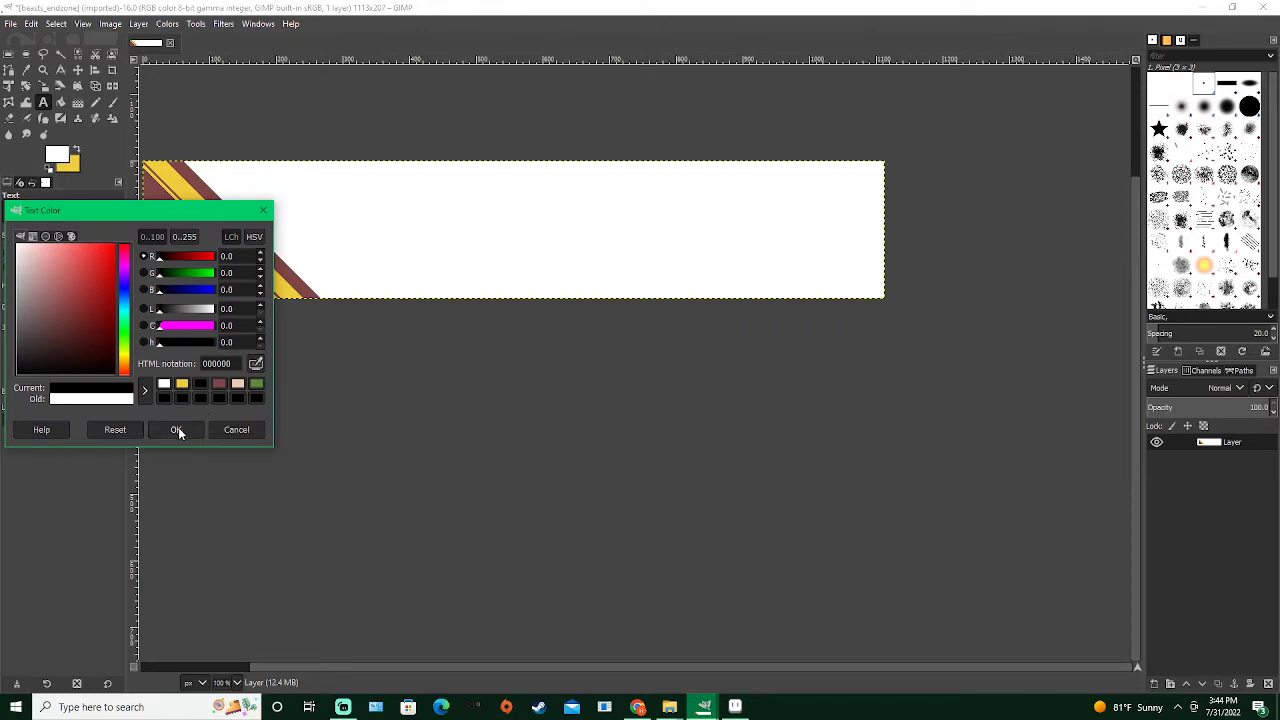
click(177, 429)
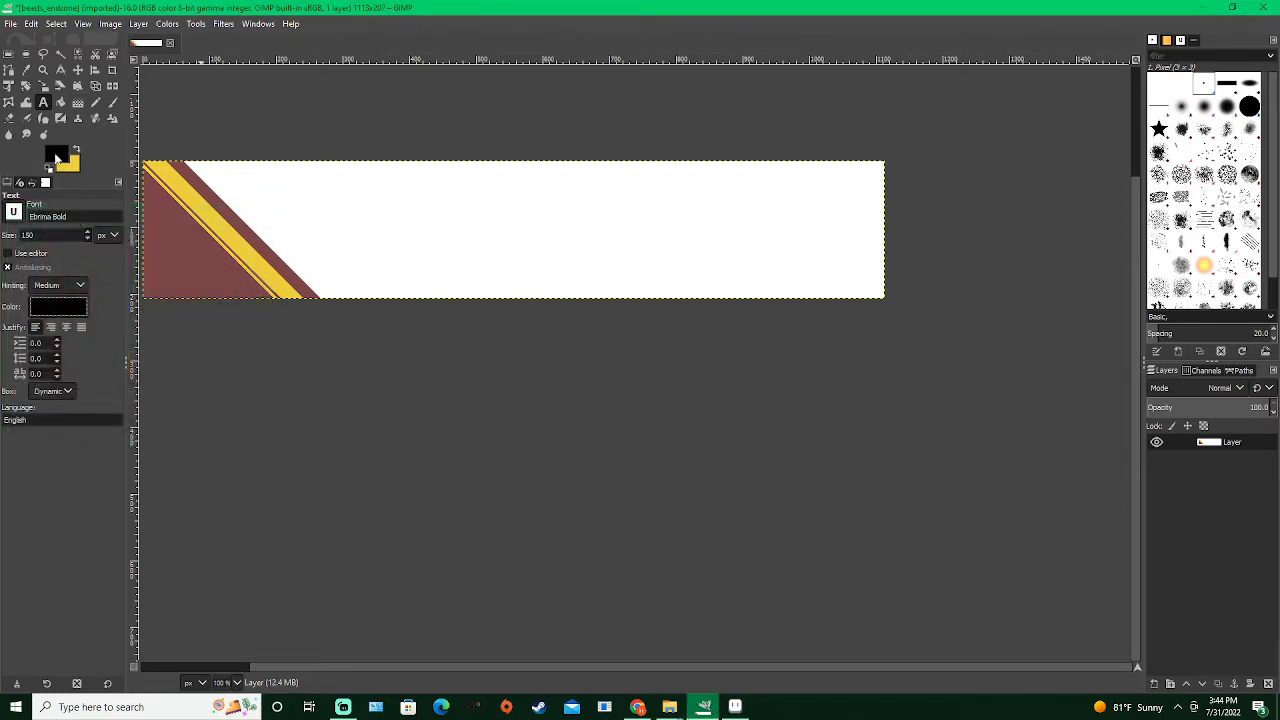
Add the text "MAD DOGS" on the white area to the right of the diagonal stripes
click(318, 175)
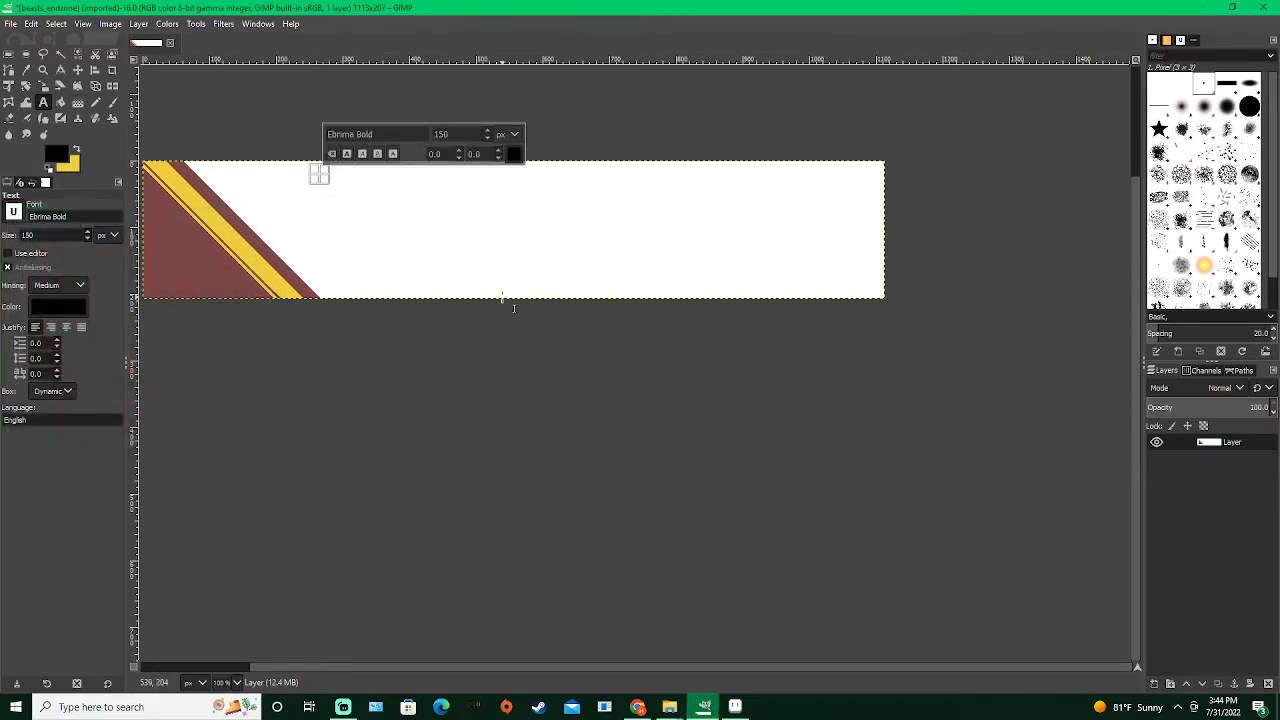
text(MA)
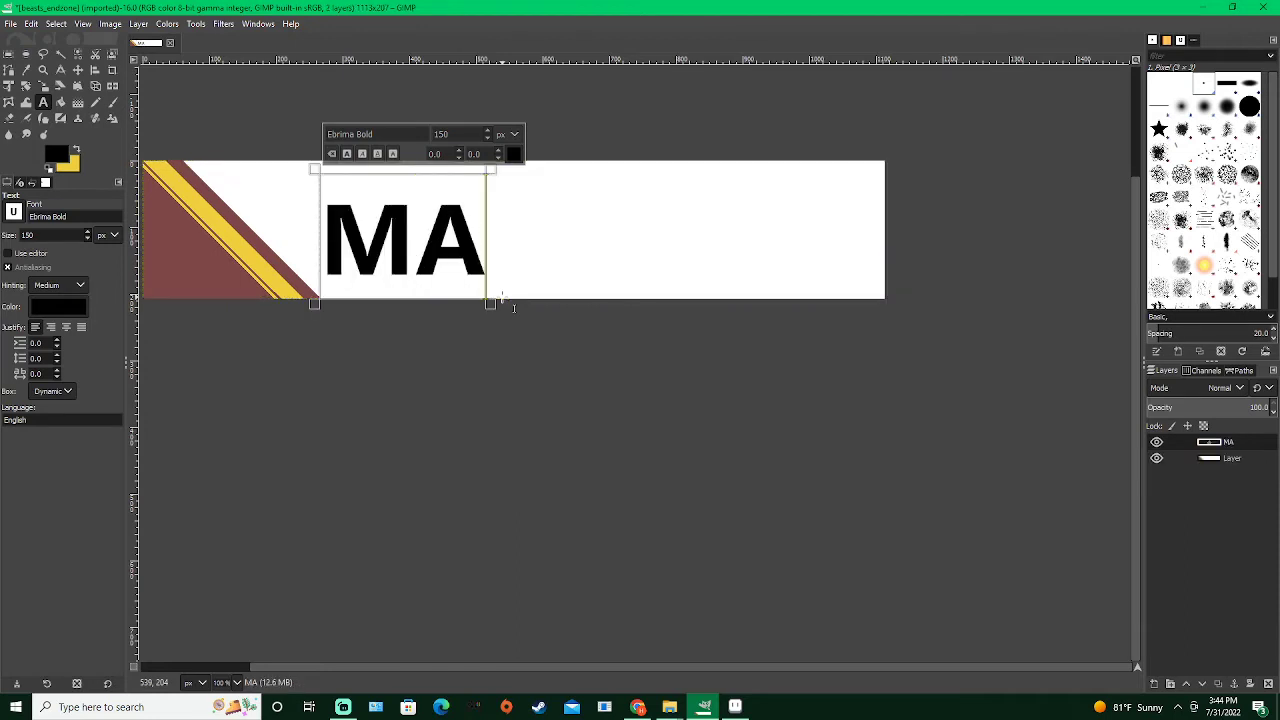
text(D DOGS)
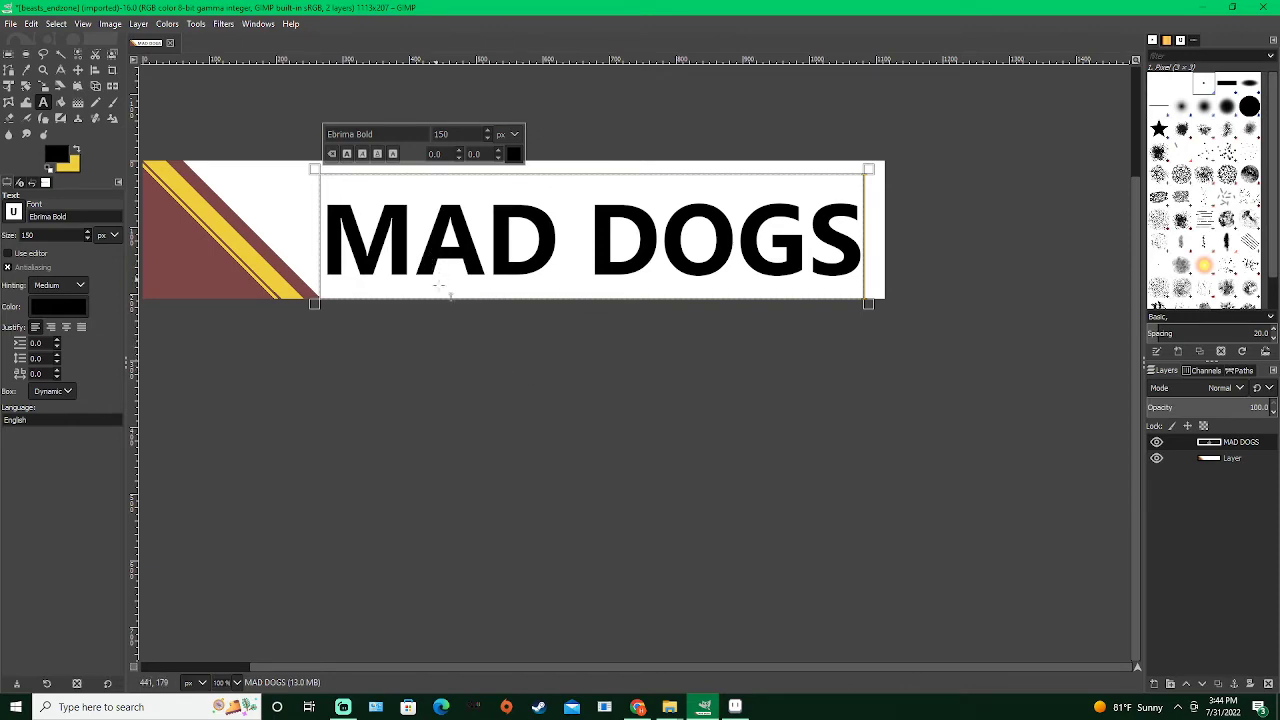
scroll(390, 281, up, 8)
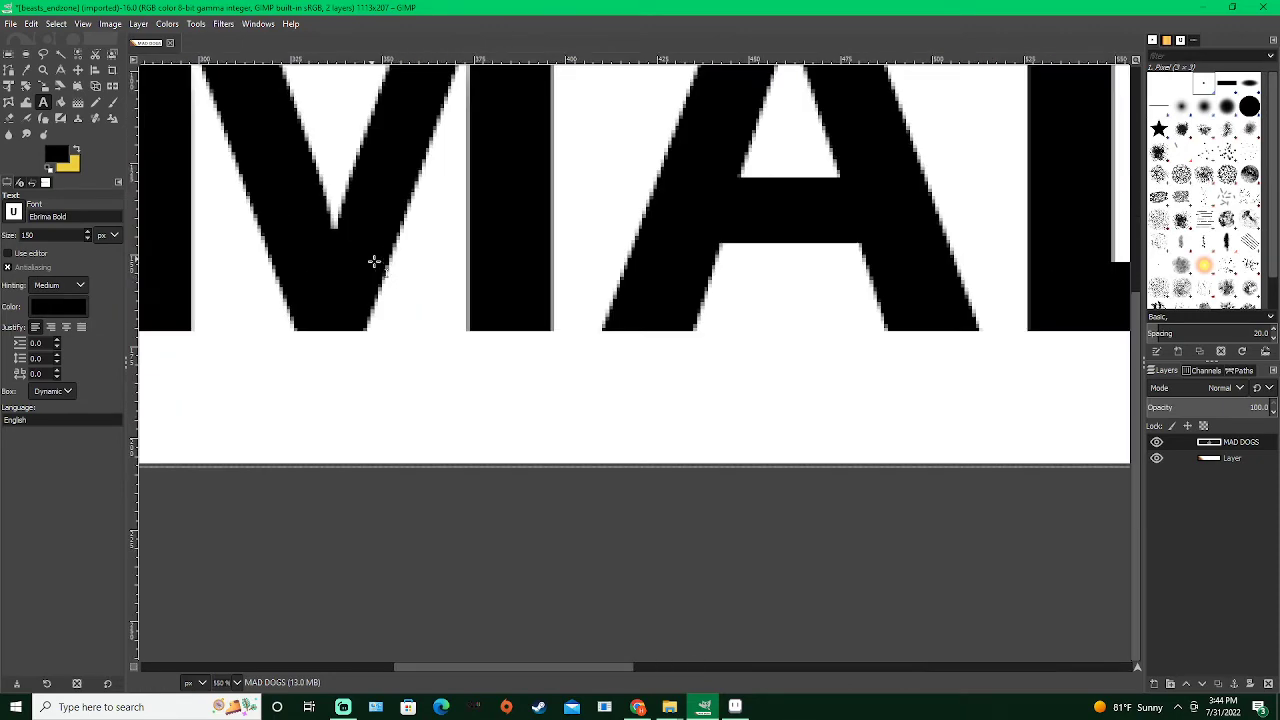
scroll(379, 265, down, 9)
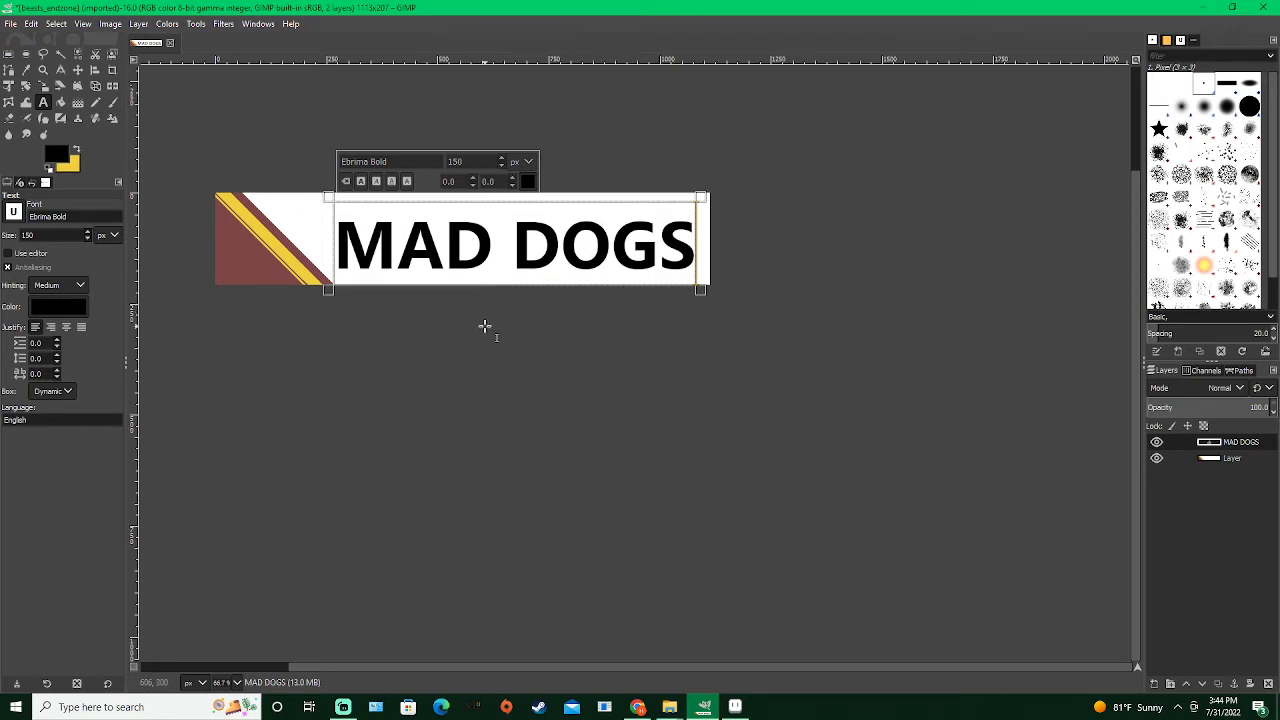
Cut the MAD DOGS text layer out of the endzone image and paste it as a new image
click(79, 70)
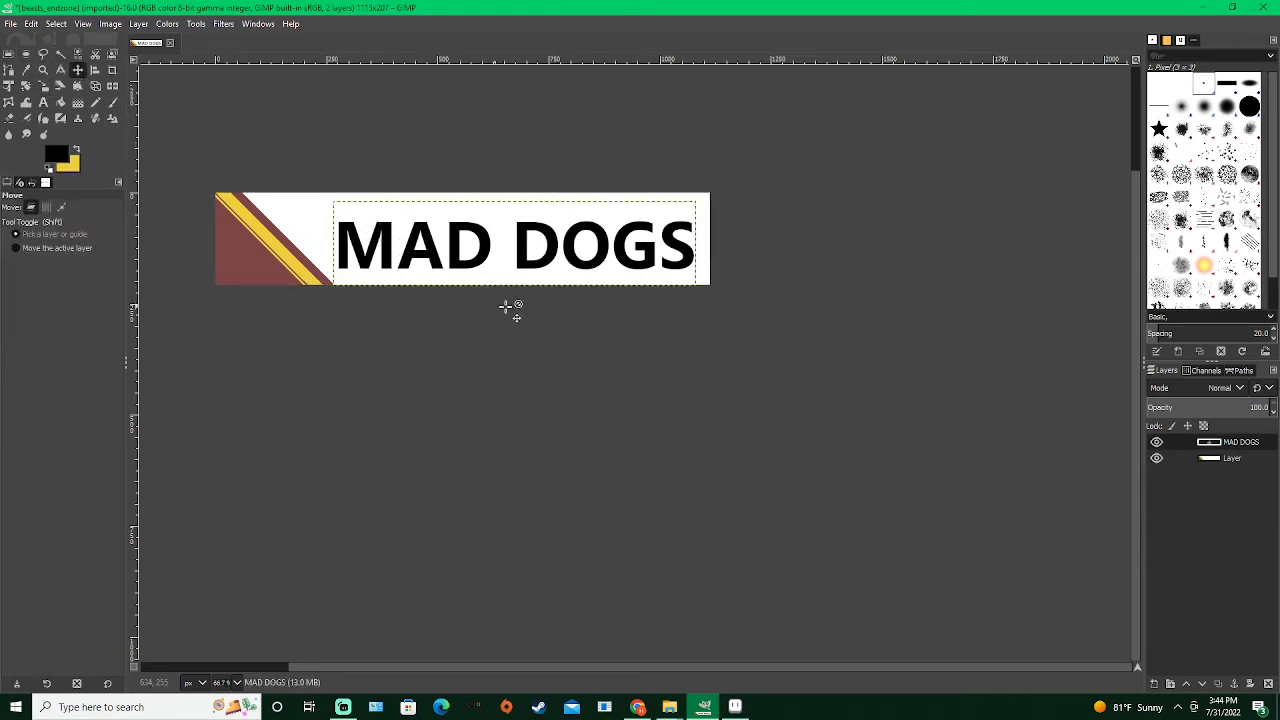
key(ctrl)
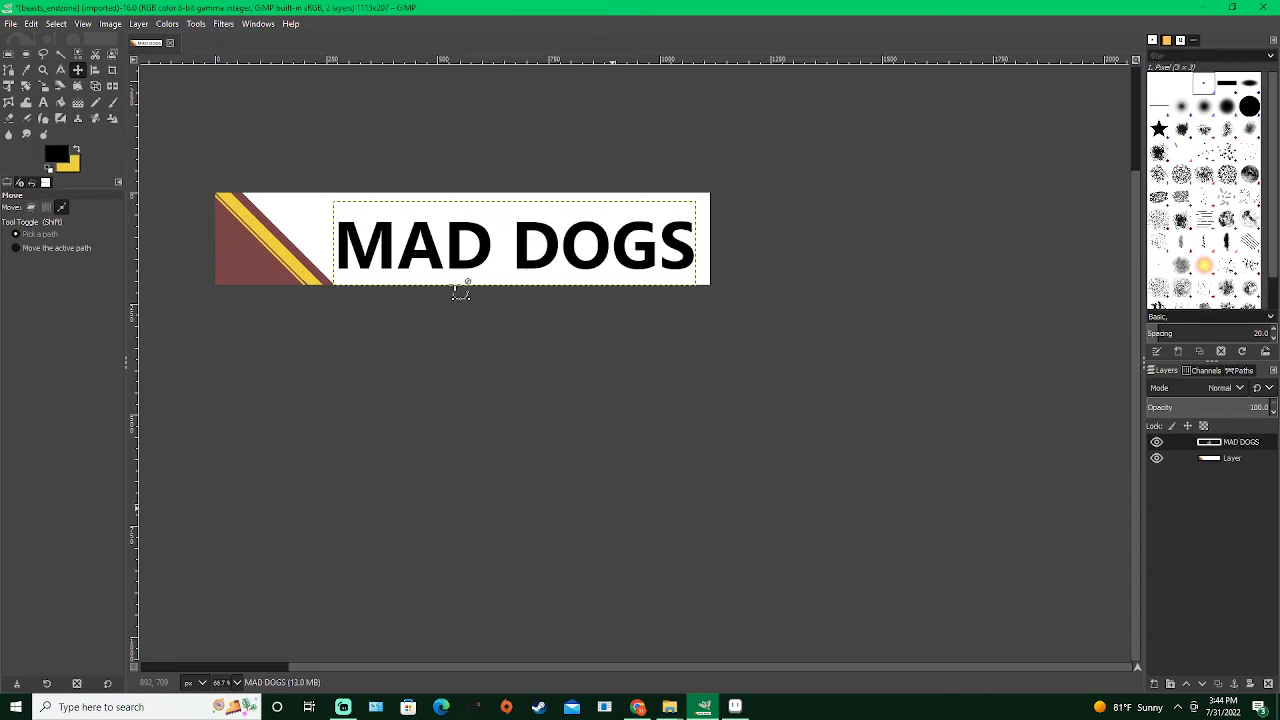
key(ctrl+x)
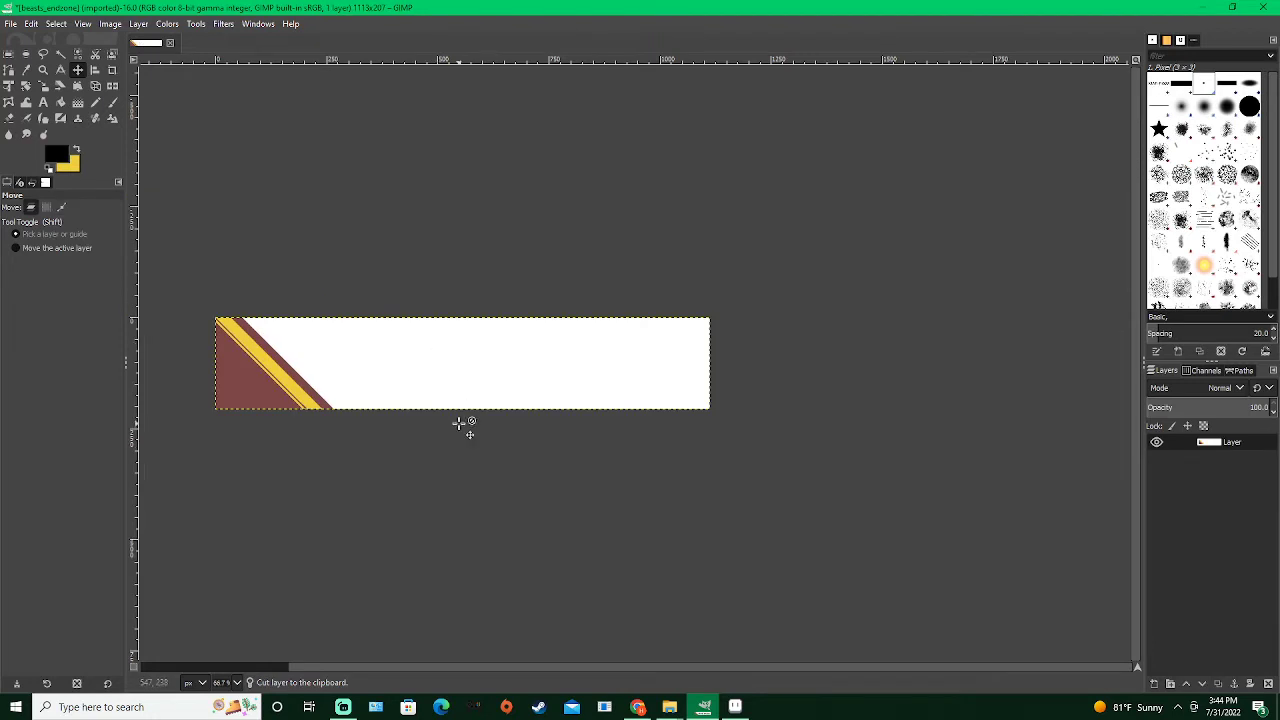
drag(396, 462, 394, 368)
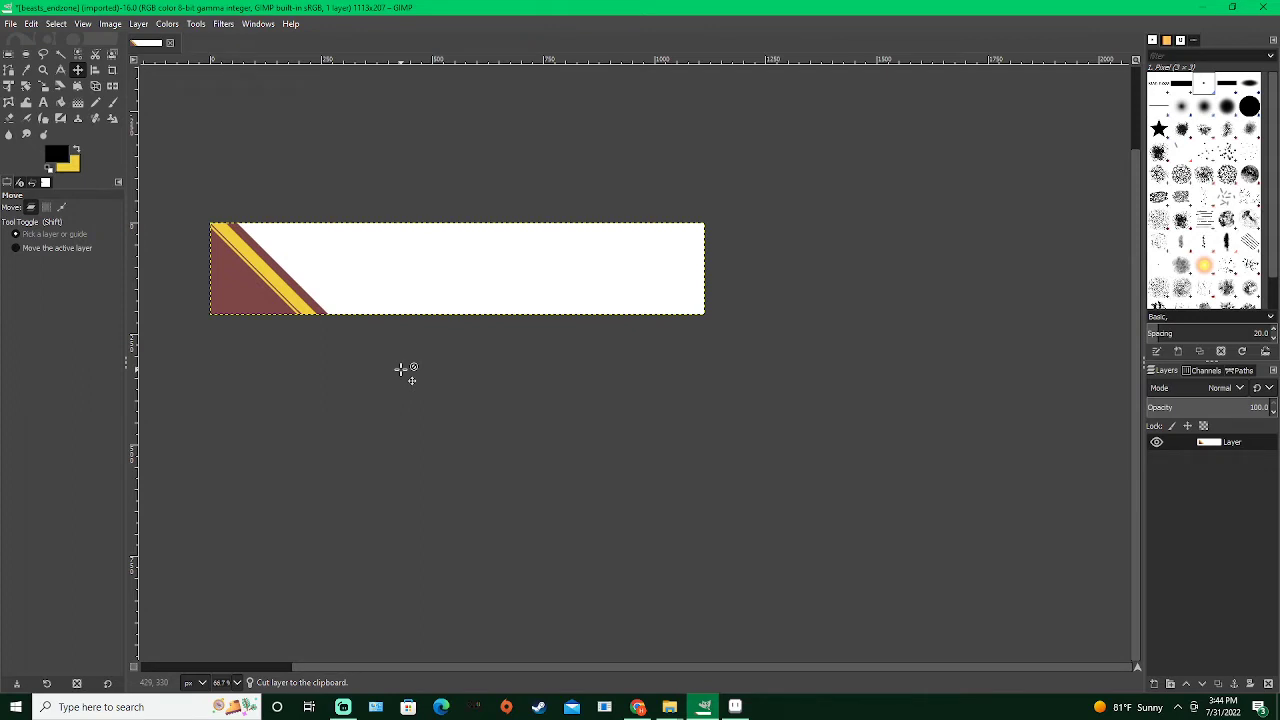
key(ctrl+shift)
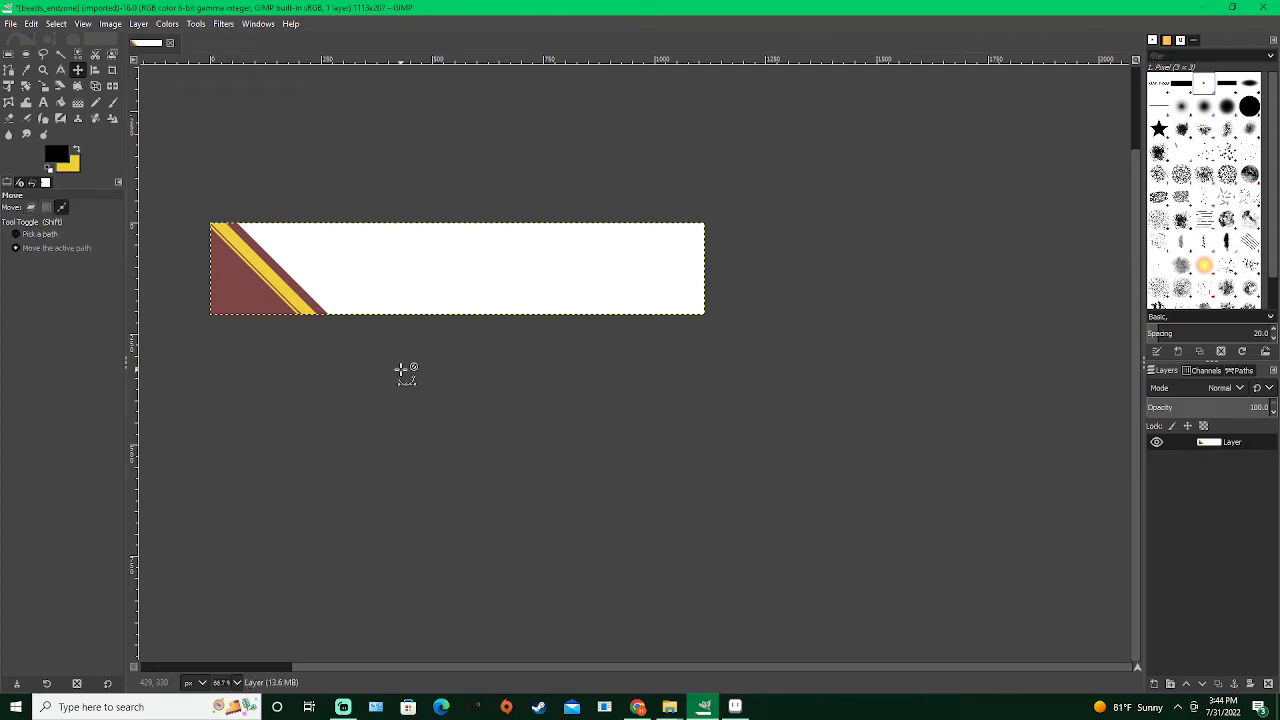
key(ctrl+shift+v)
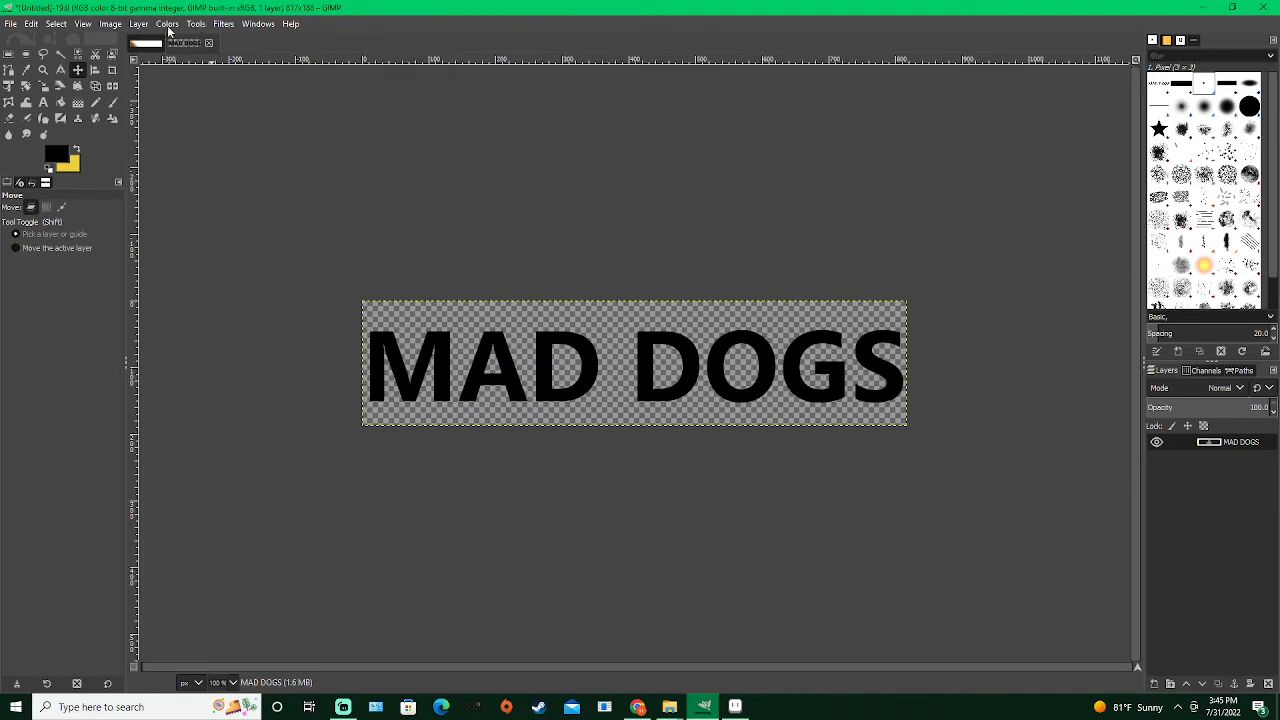
Convert the MAD DOGS image to indexed color with a maximum of 4 colors and no dithering
click(137, 24)
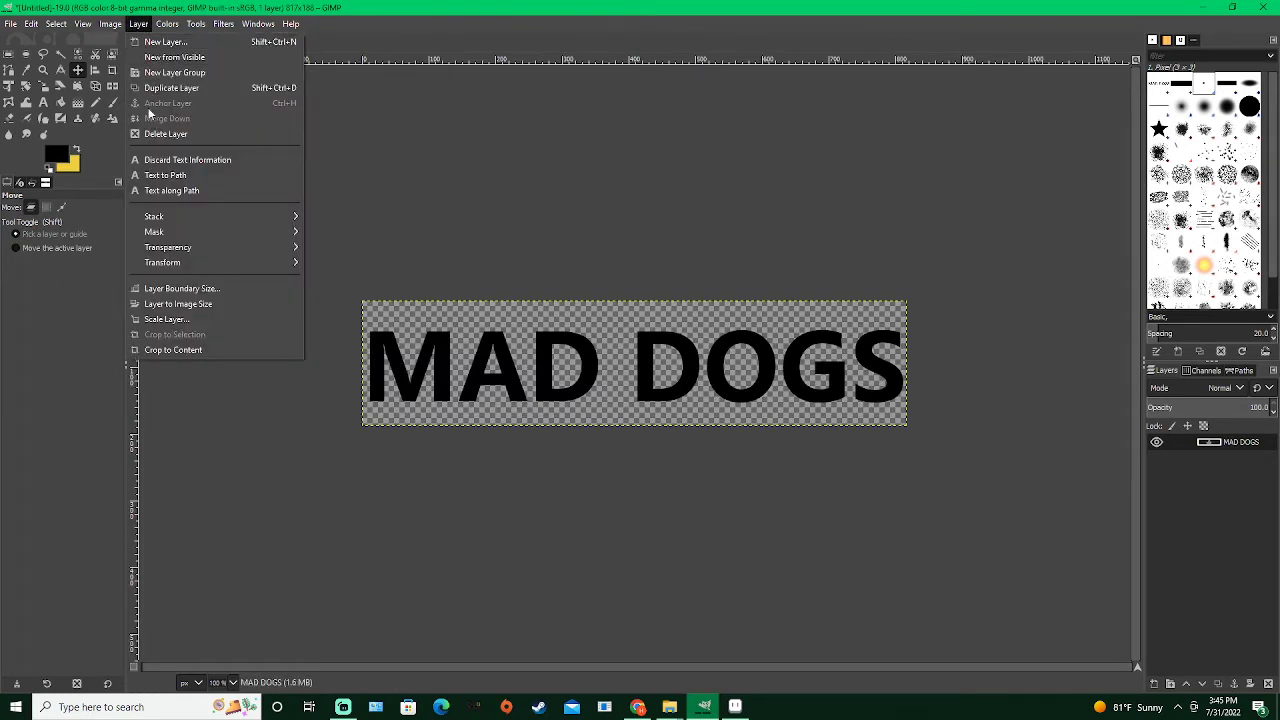
click(112, 25)
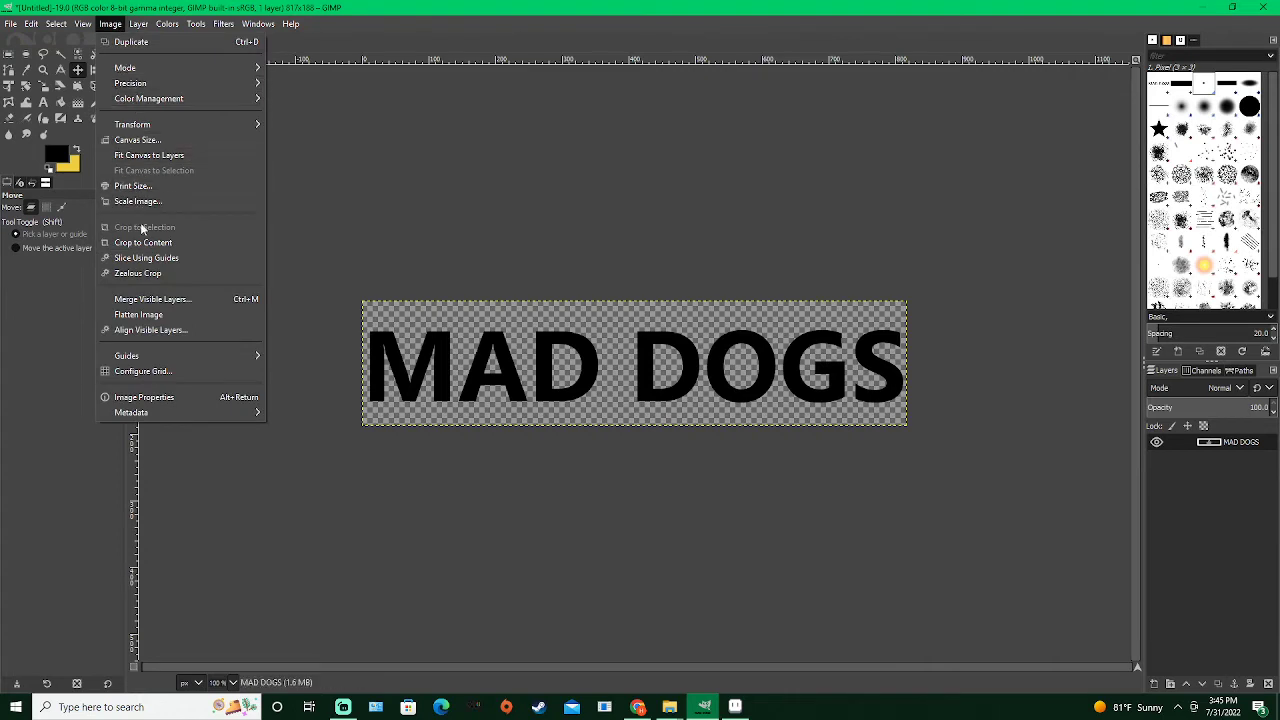
mouse_move(137, 68)
click(334, 98)
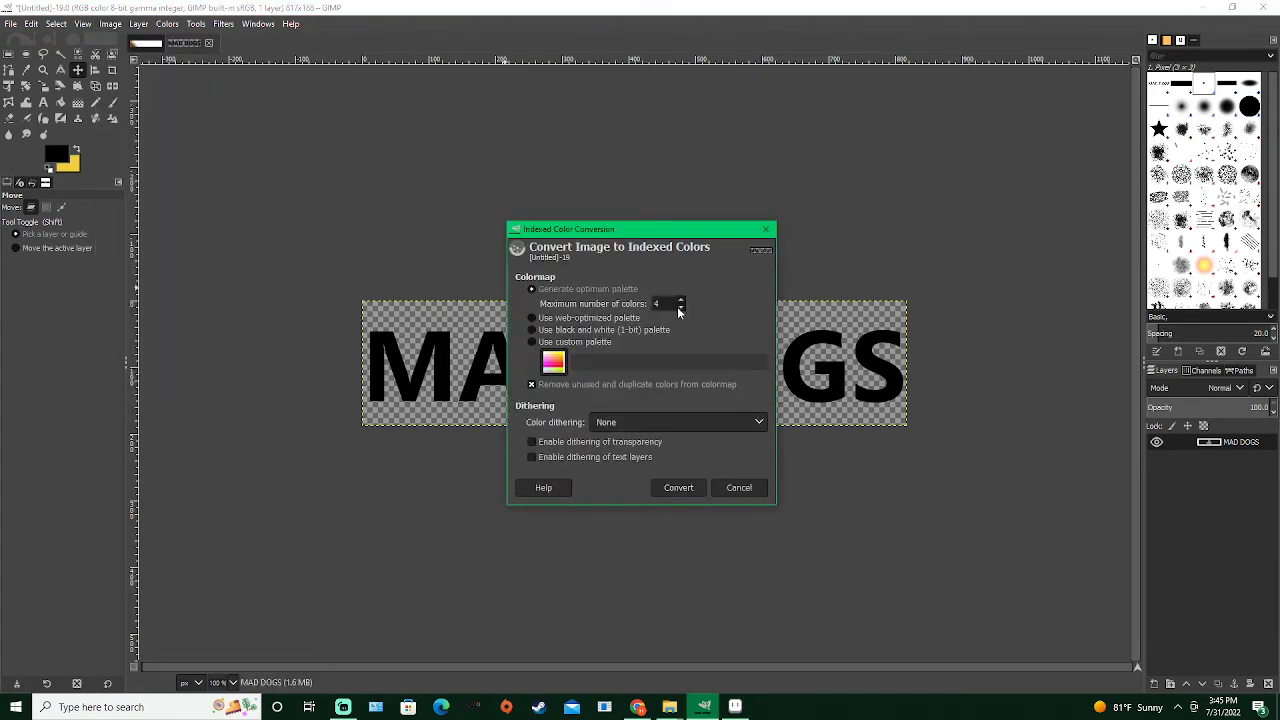
click(682, 487)
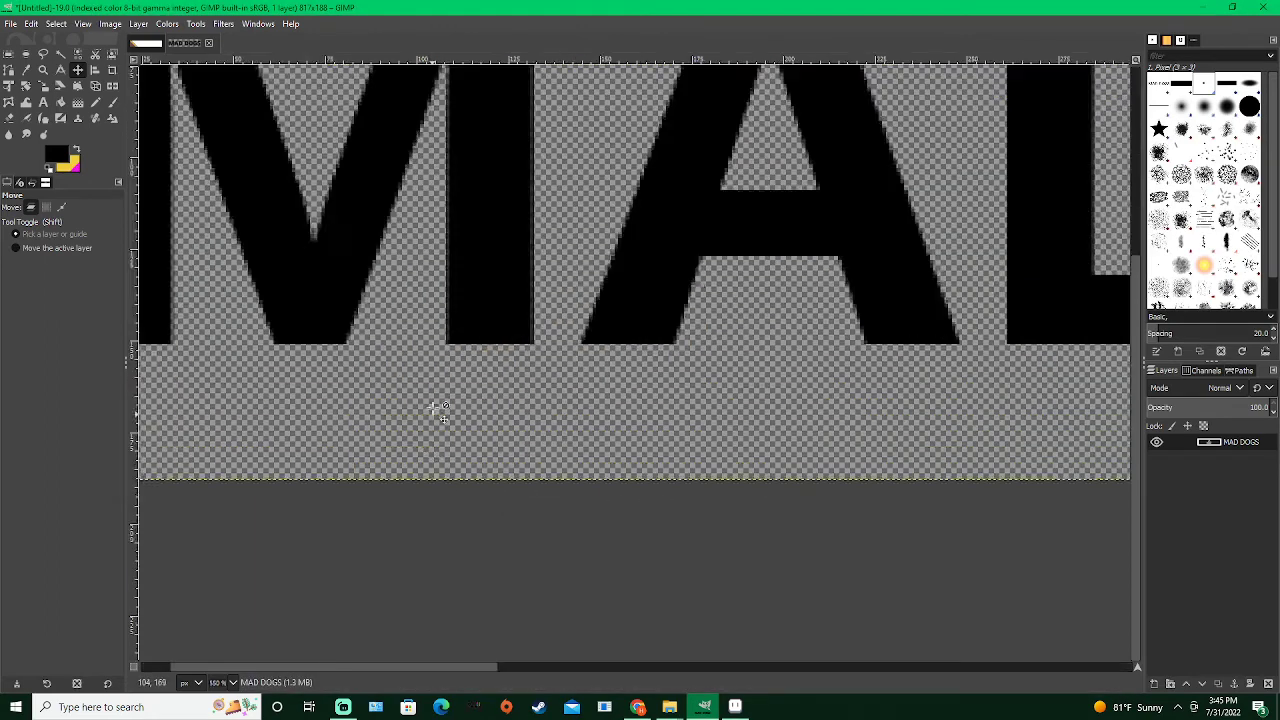
Select the MAD DOGS lettering by color and paint over it in black with the Pencil at size 361
scroll(440, 405, up, 5)
scroll(446, 385, down, 3)
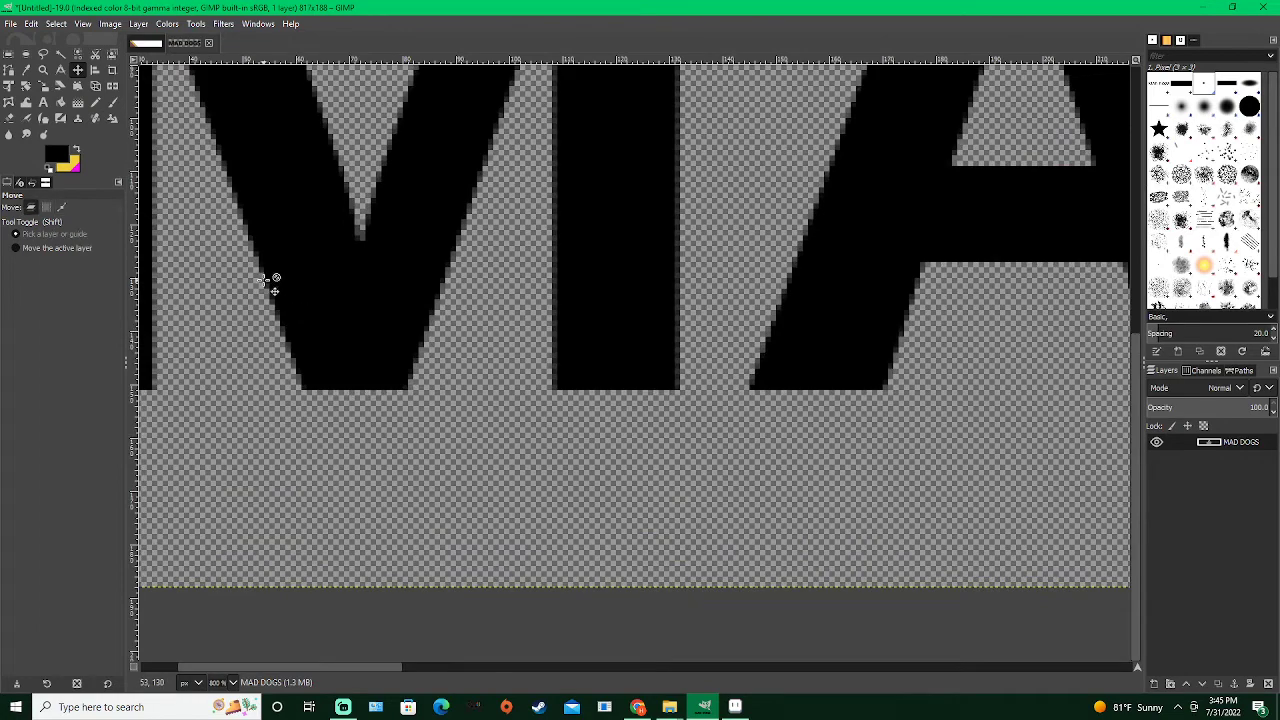
scroll(305, 215, up, 3)
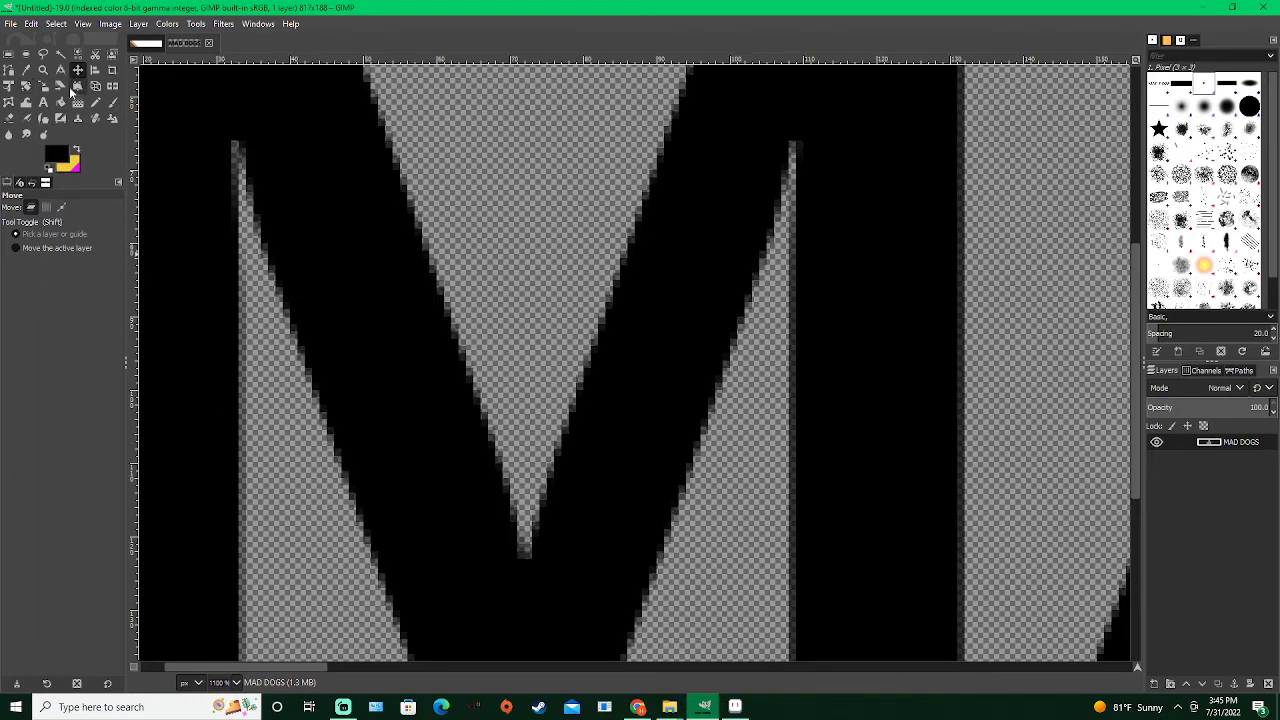
click(77, 56)
click(309, 148)
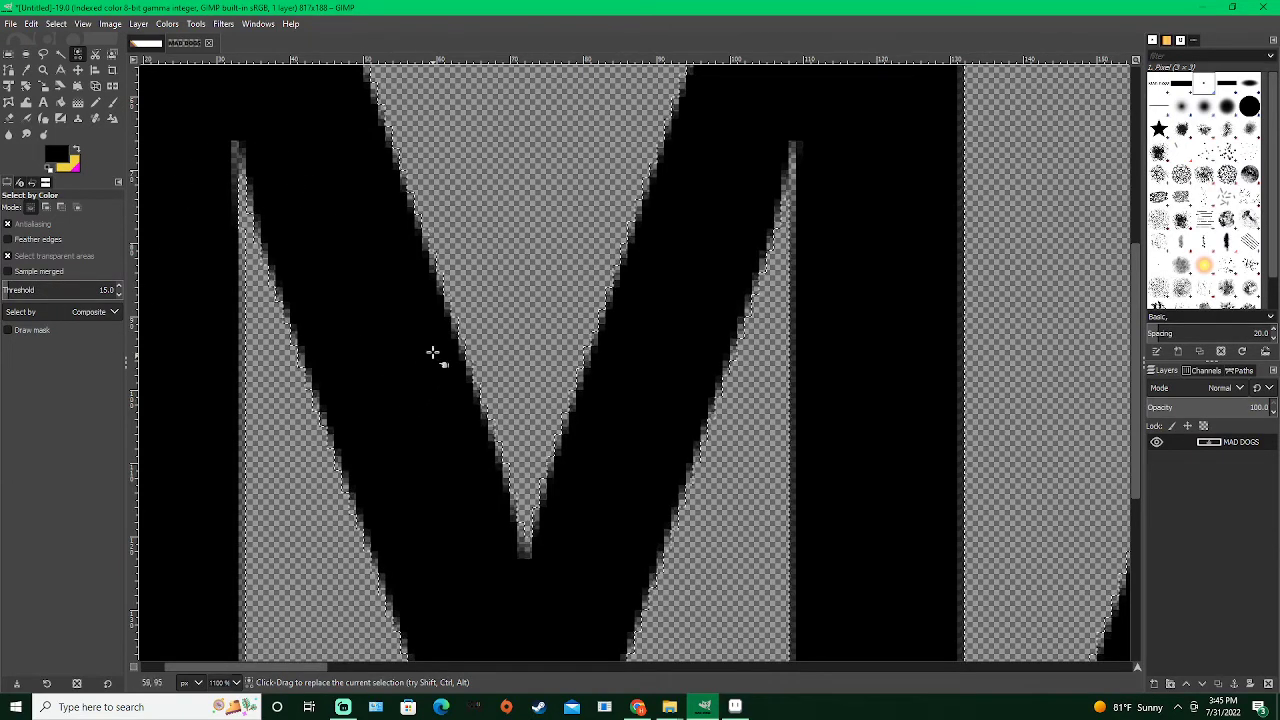
scroll(400, 370, down, 7)
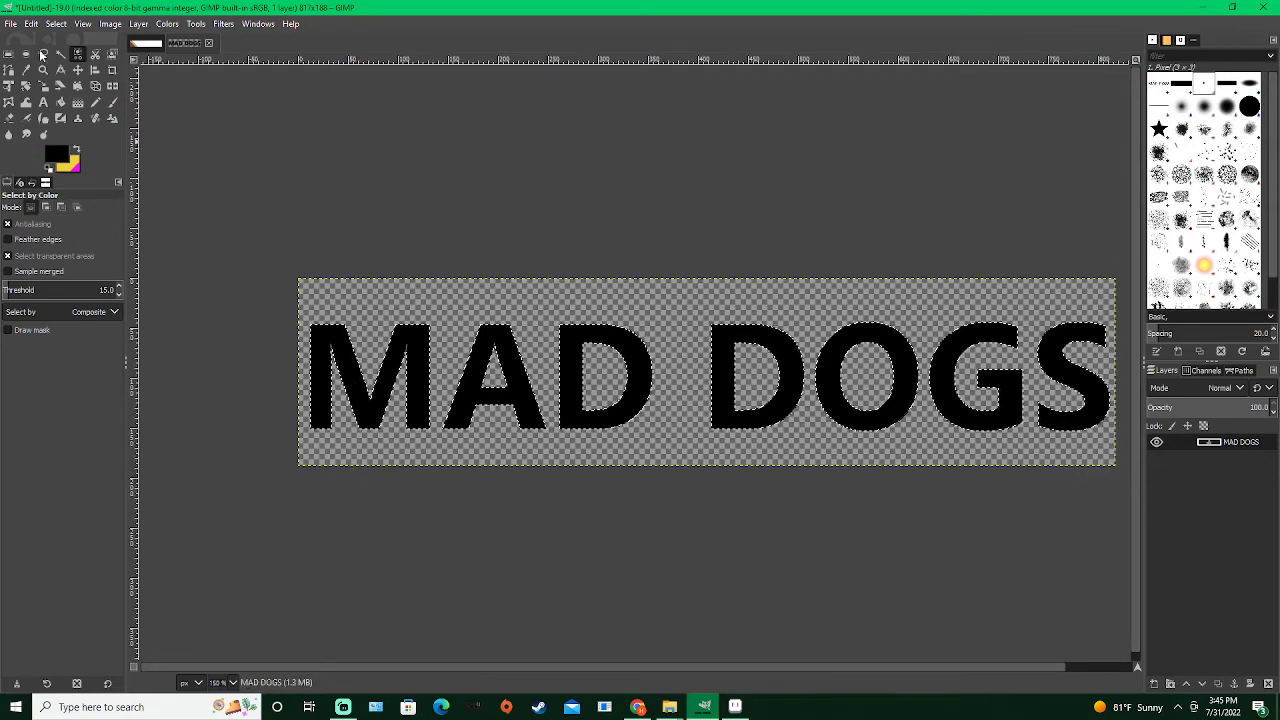
click(96, 101)
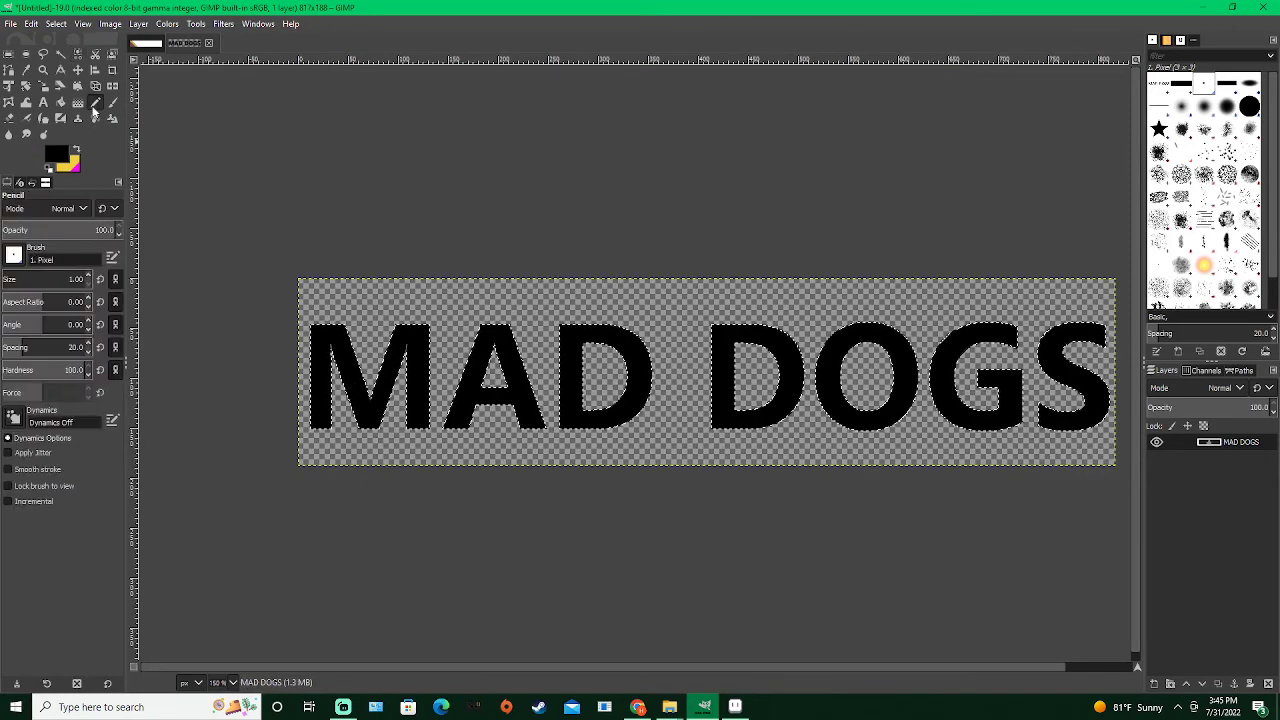
click(47, 281)
scroll(345, 325, down, 2)
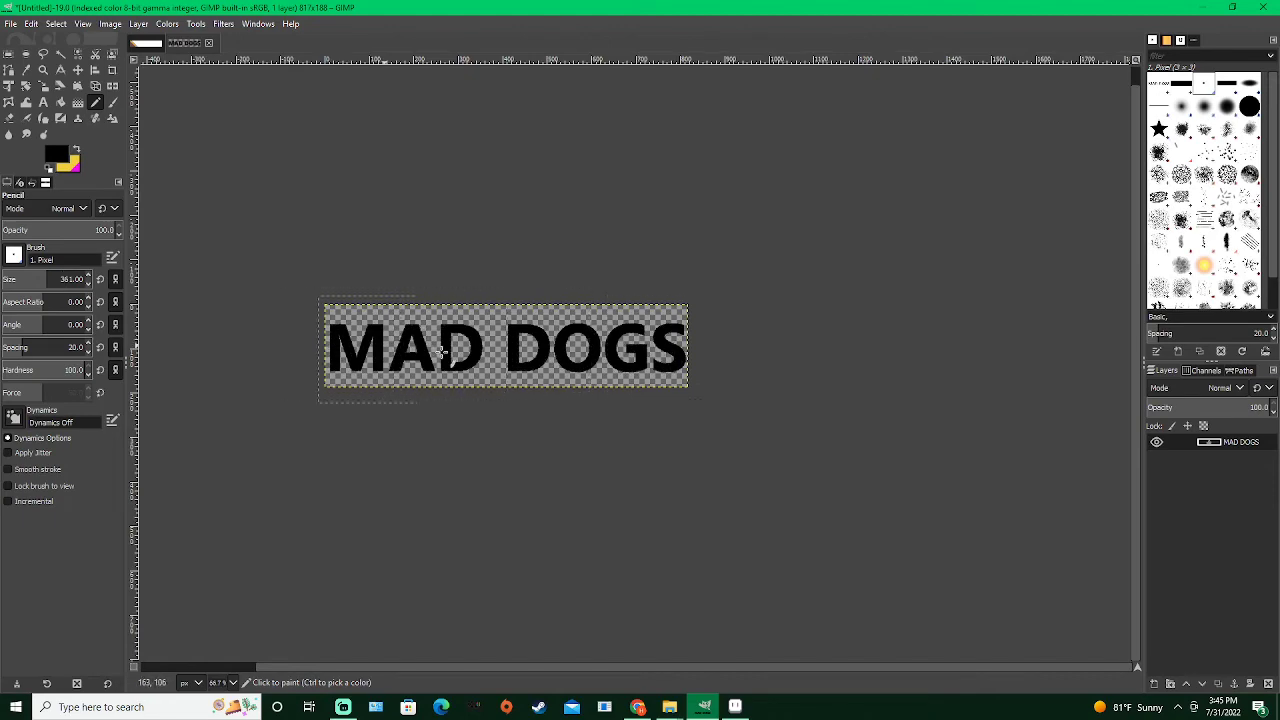
scroll(350, 340, up, 5)
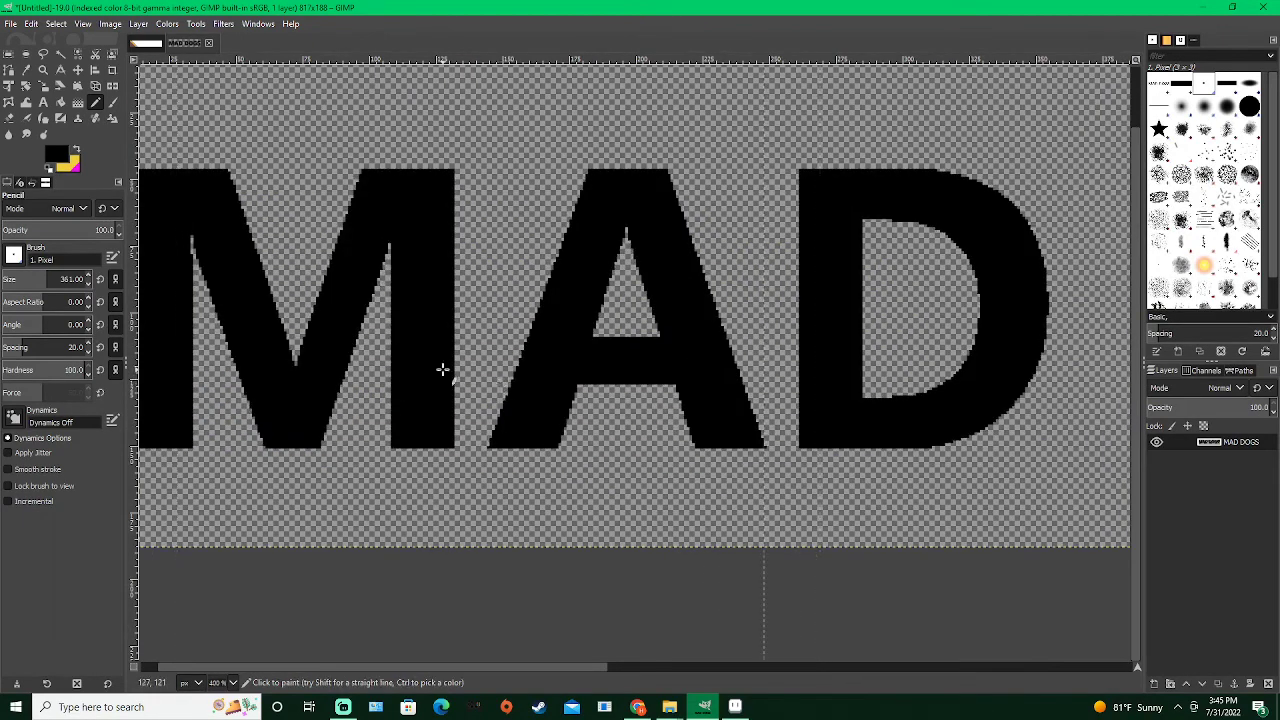
scroll(440, 360, down, 3)
drag(544, 389, 482, 331)
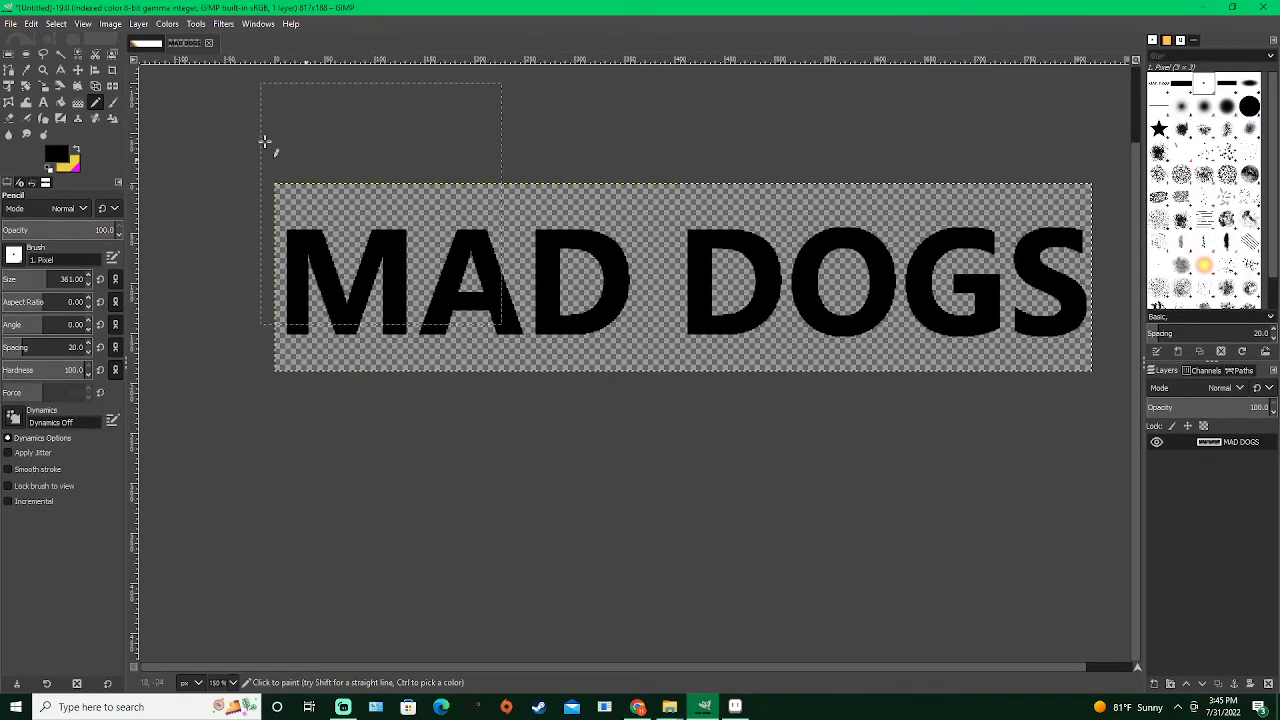
Convert the MAD DOGS image back to RGB mode
click(110, 24)
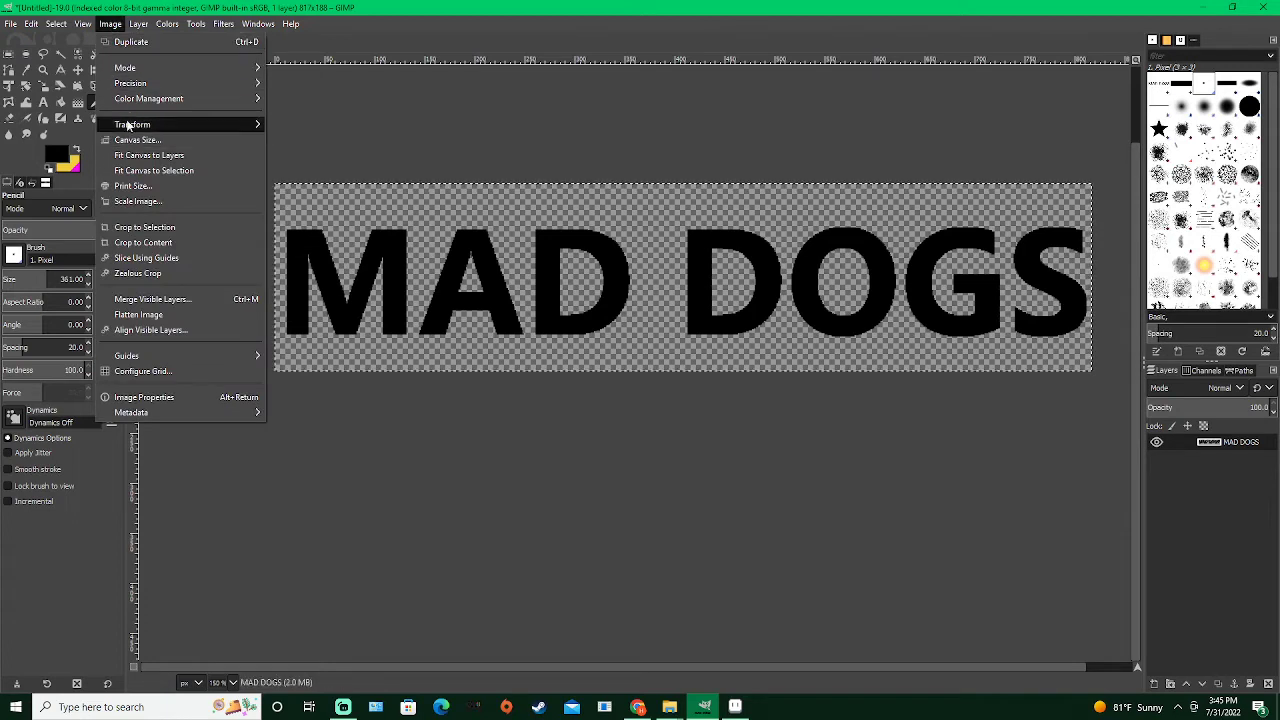
mouse_move(200, 67)
click(295, 67)
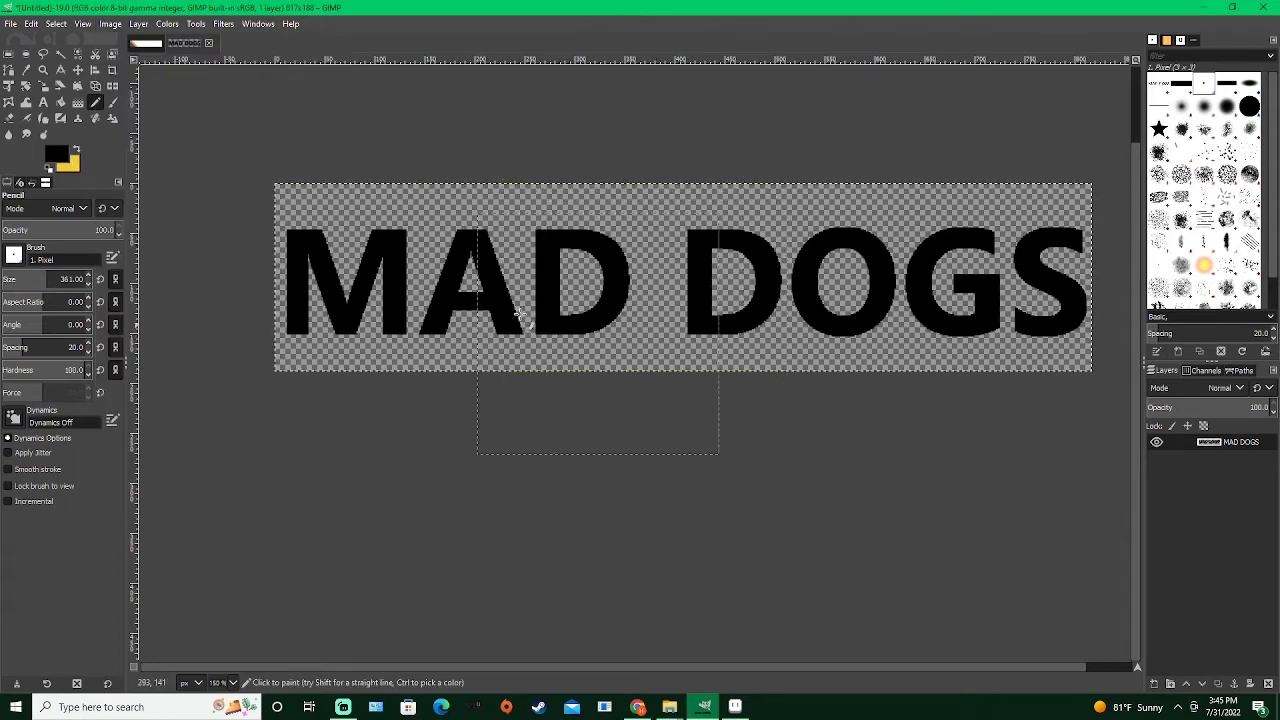
Bucket-fill the transparent background and the enclosed gaps inside the A, both Ds and the O with white
click(49, 168)
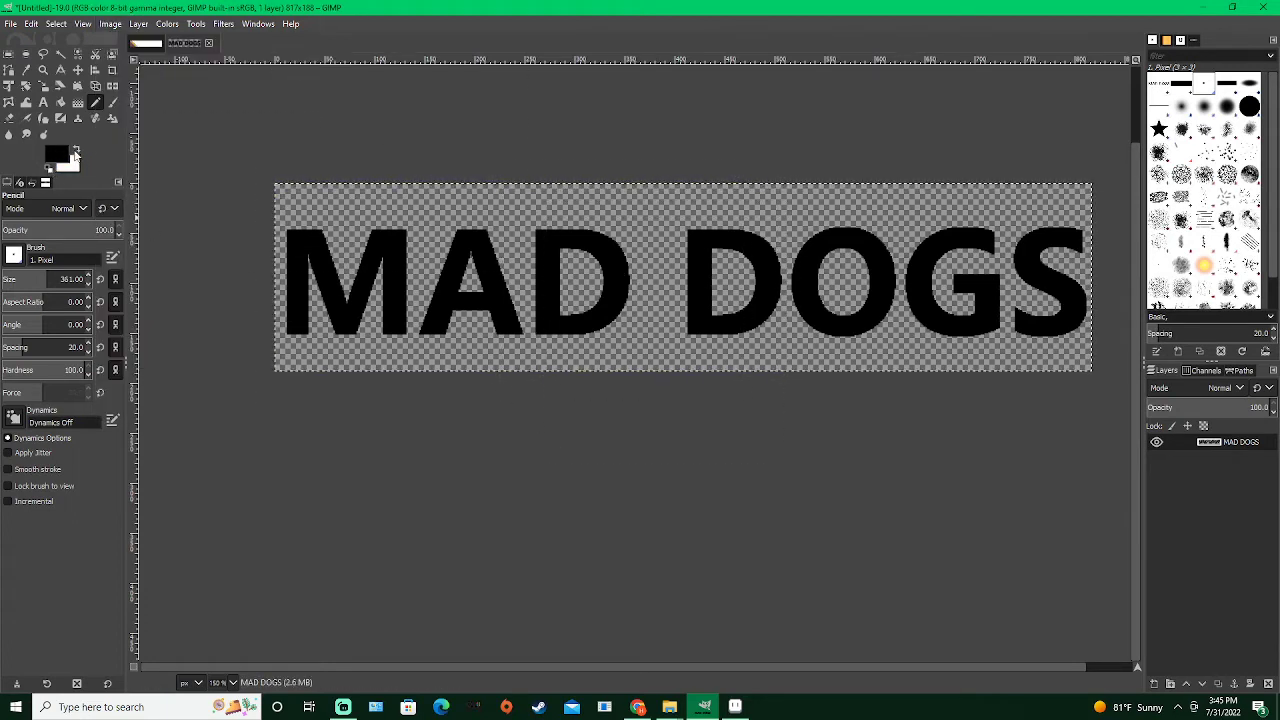
click(76, 150)
click(60, 102)
click(330, 205)
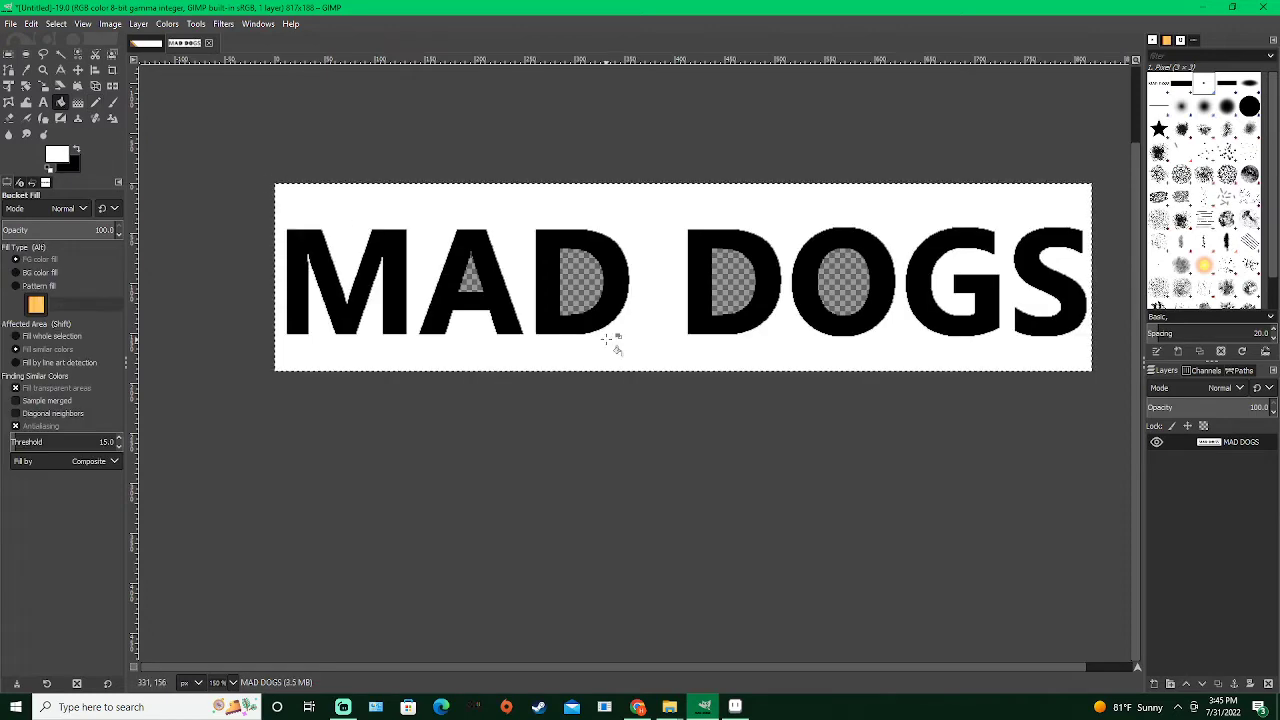
click(471, 280)
click(580, 285)
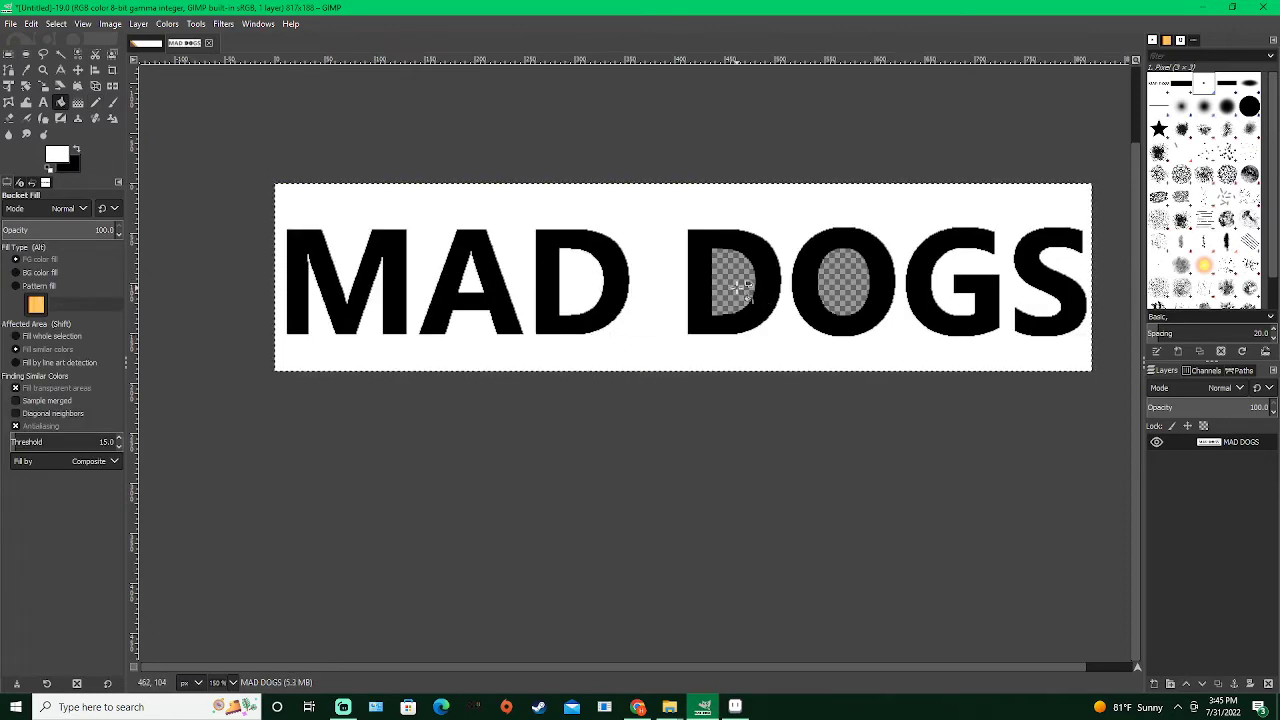
click(740, 287)
click(848, 283)
scroll(1014, 286, right, 3)
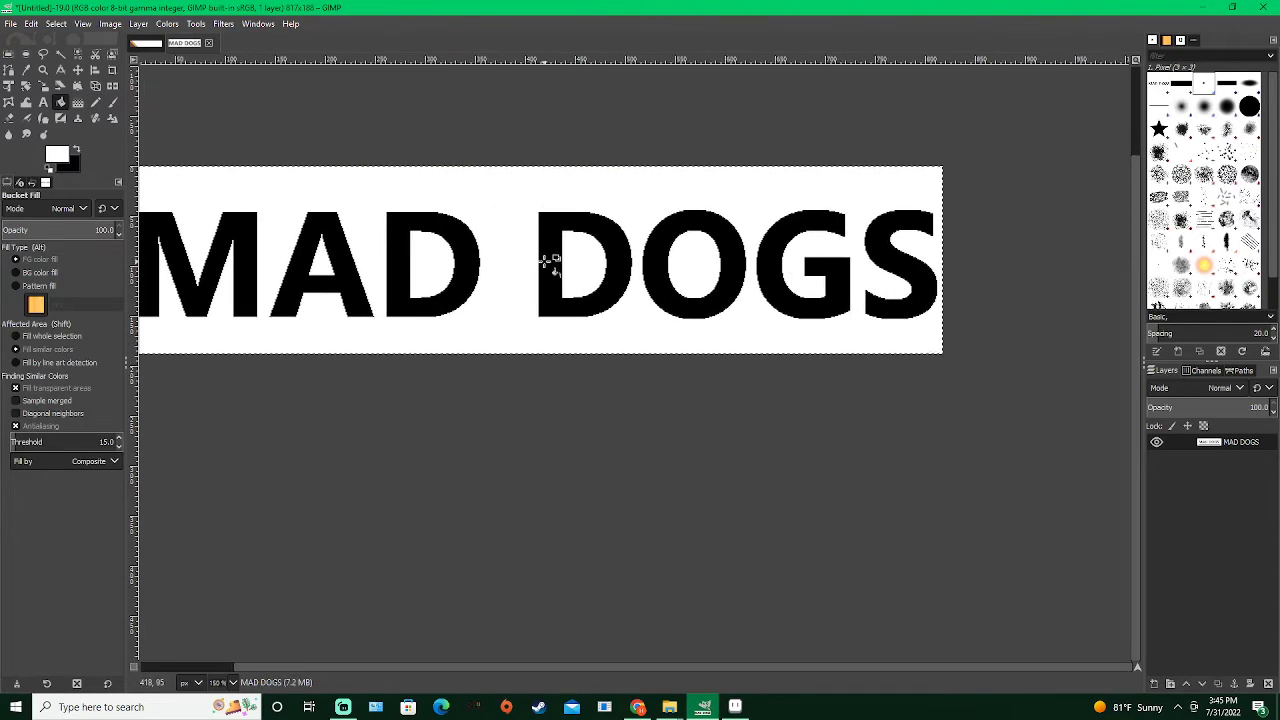
drag(544, 262, 765, 240)
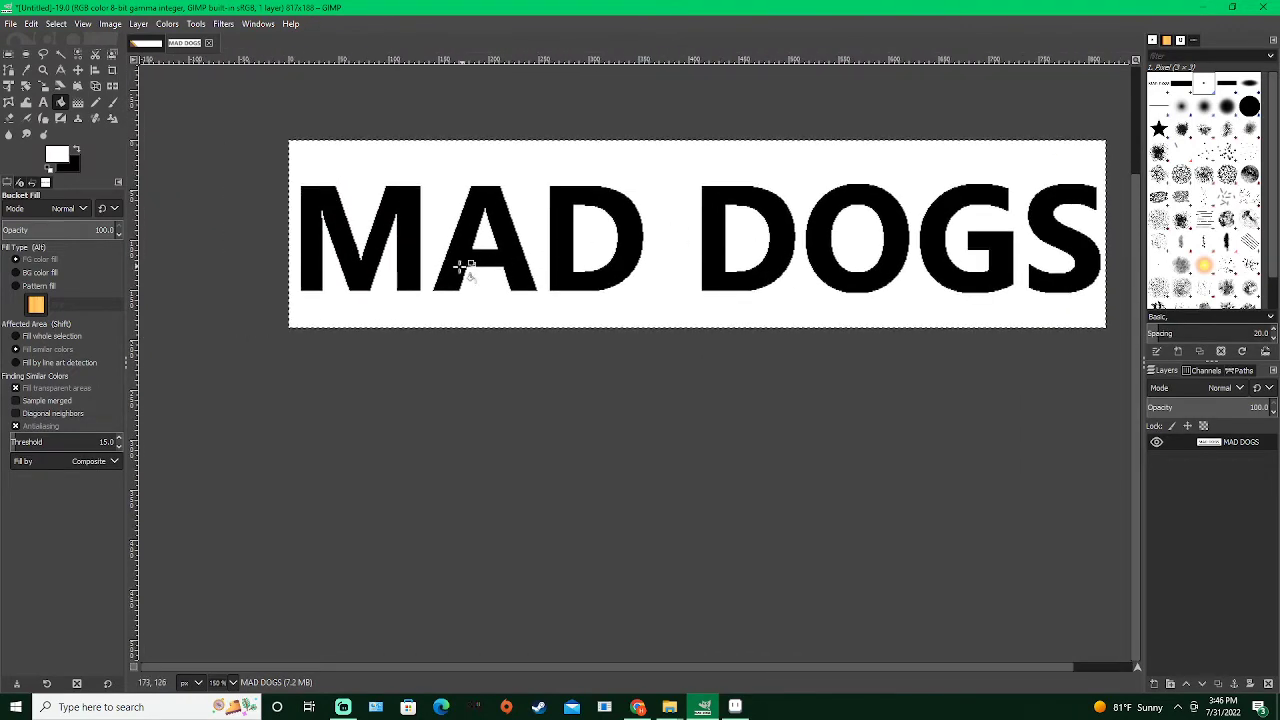
Set the Pencil size to 1 and paint out the white sliver above the M's left inner notch in black
key(n)
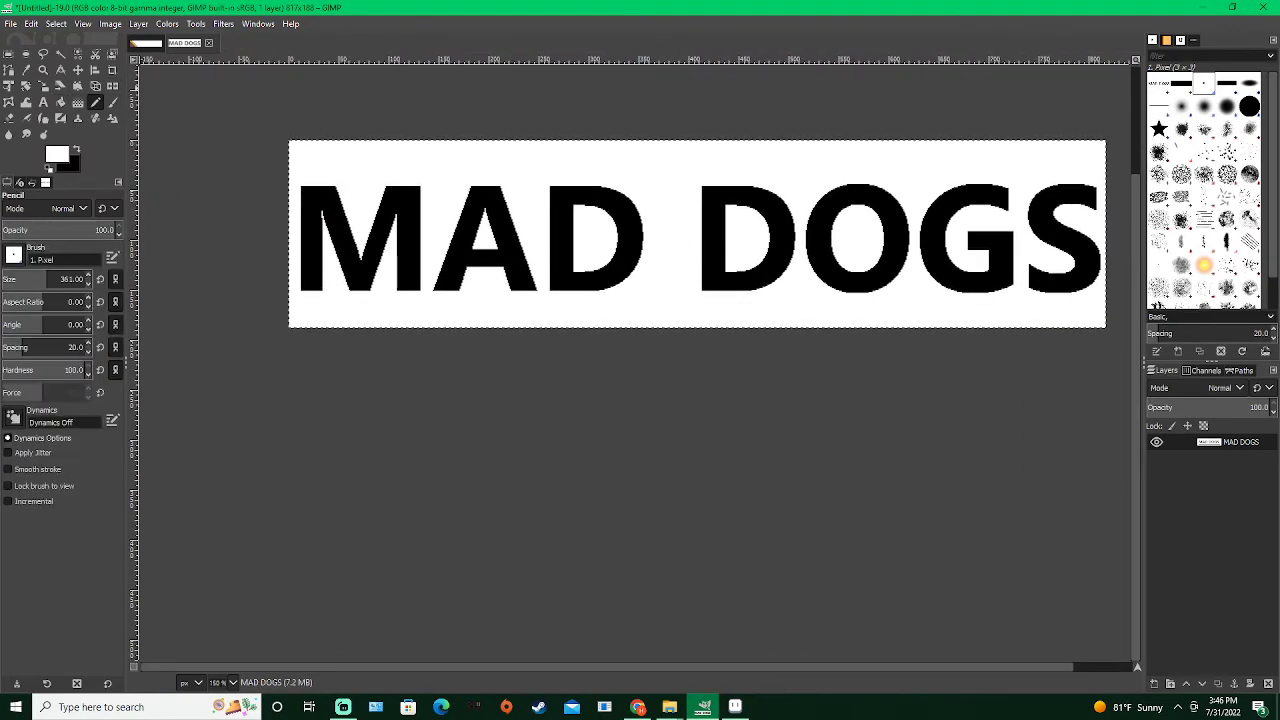
drag(39, 280, 3, 280)
scroll(337, 204, up, 4)
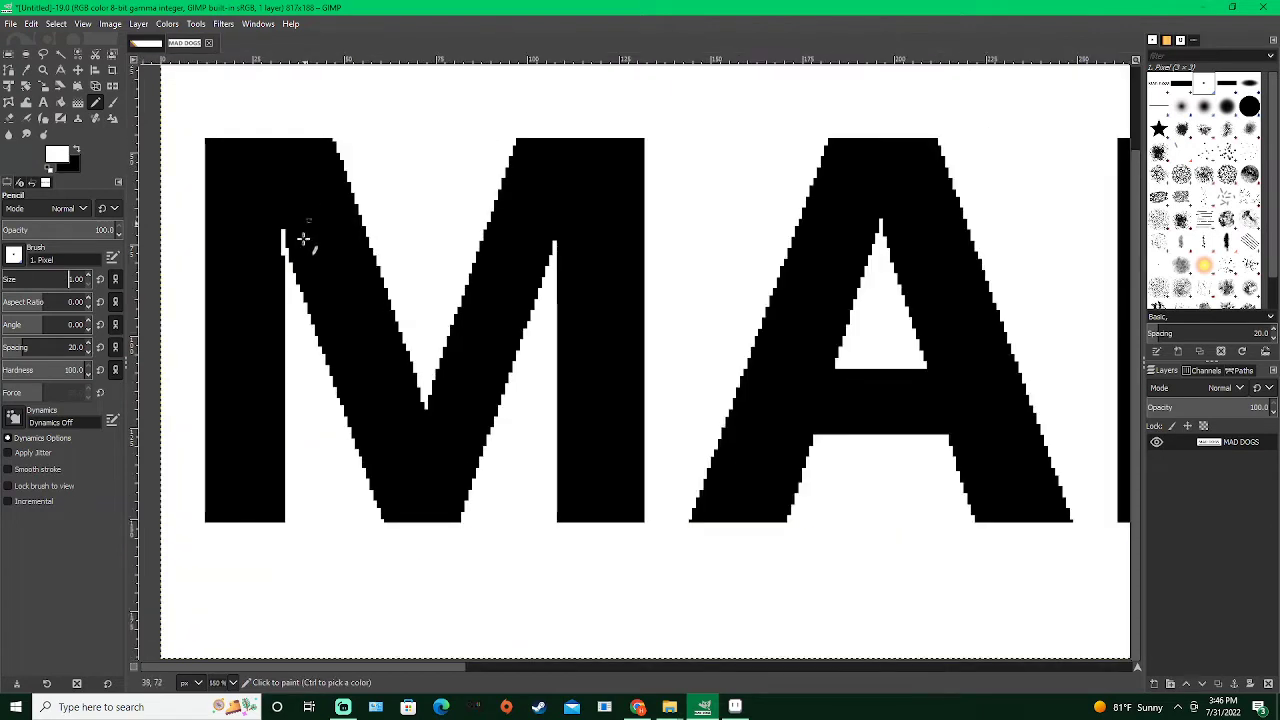
drag(302, 240, 343, 240)
shift+click(323, 194)
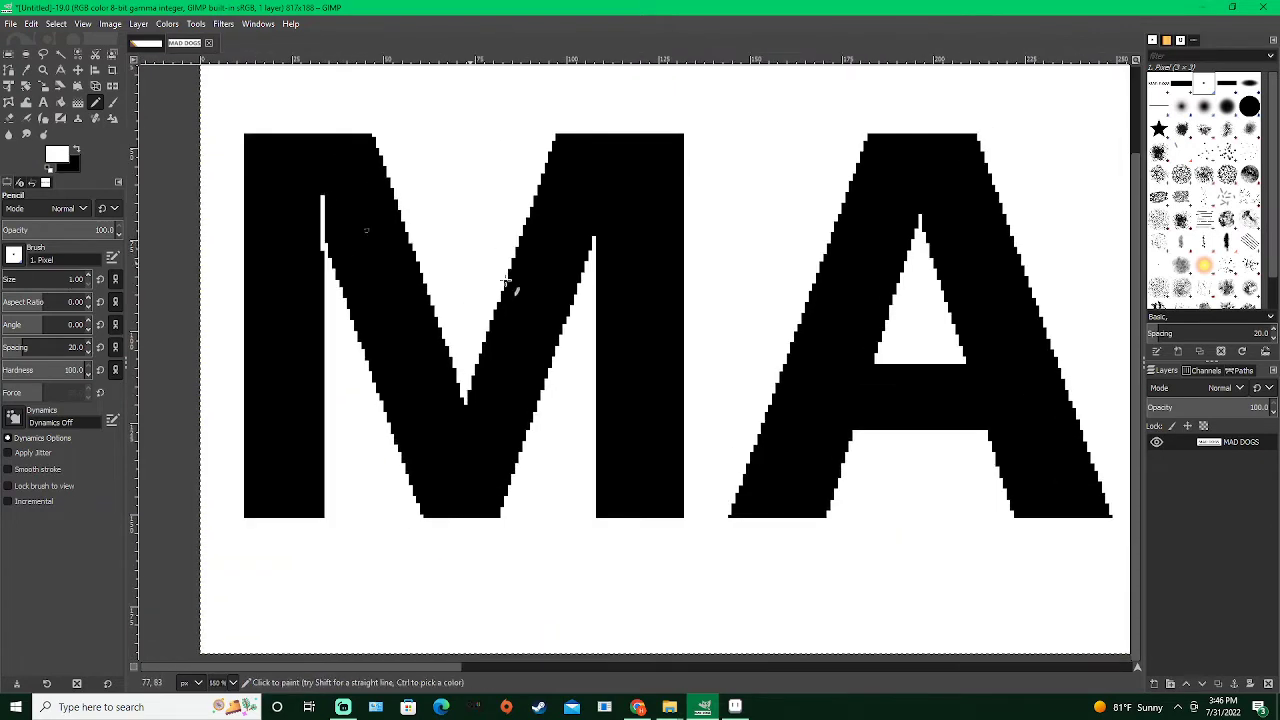
ctrl+click(306, 258)
drag(318, 243, 320, 178)
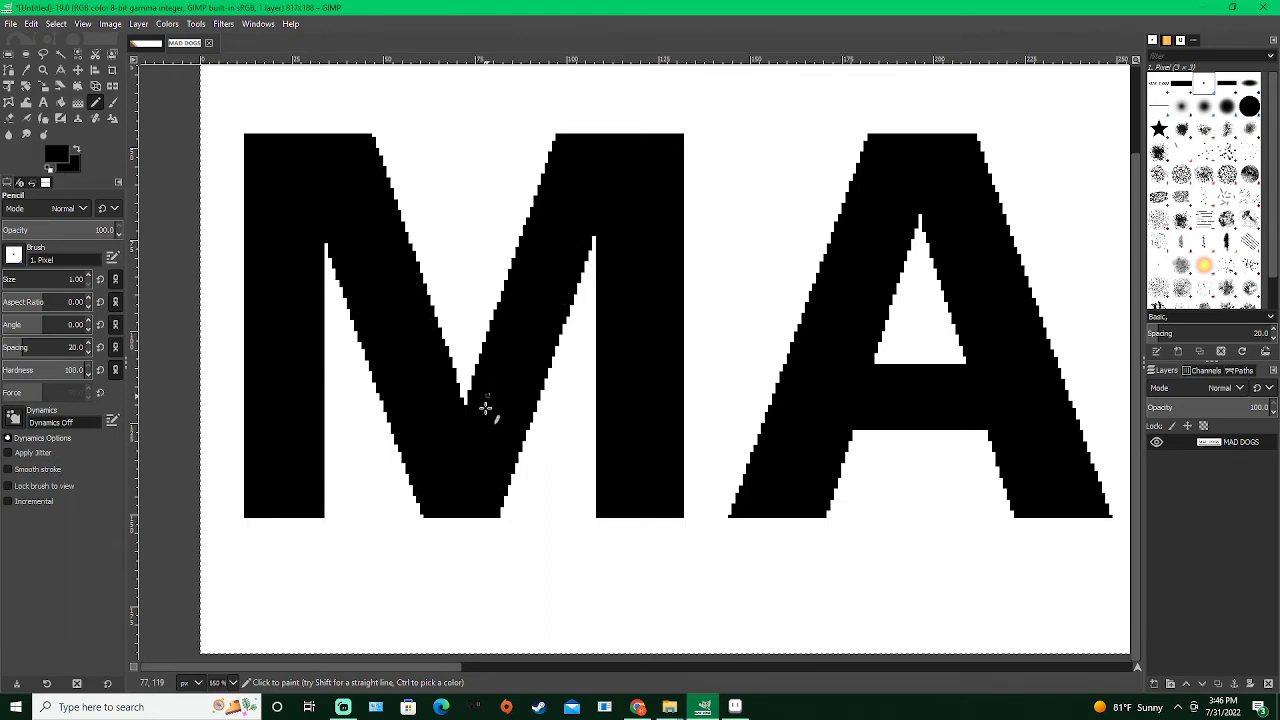
Touch up the stray edge pixels at the bottom of the M's middle point and the A's feet in white and black
scroll(437, 517, up, 3)
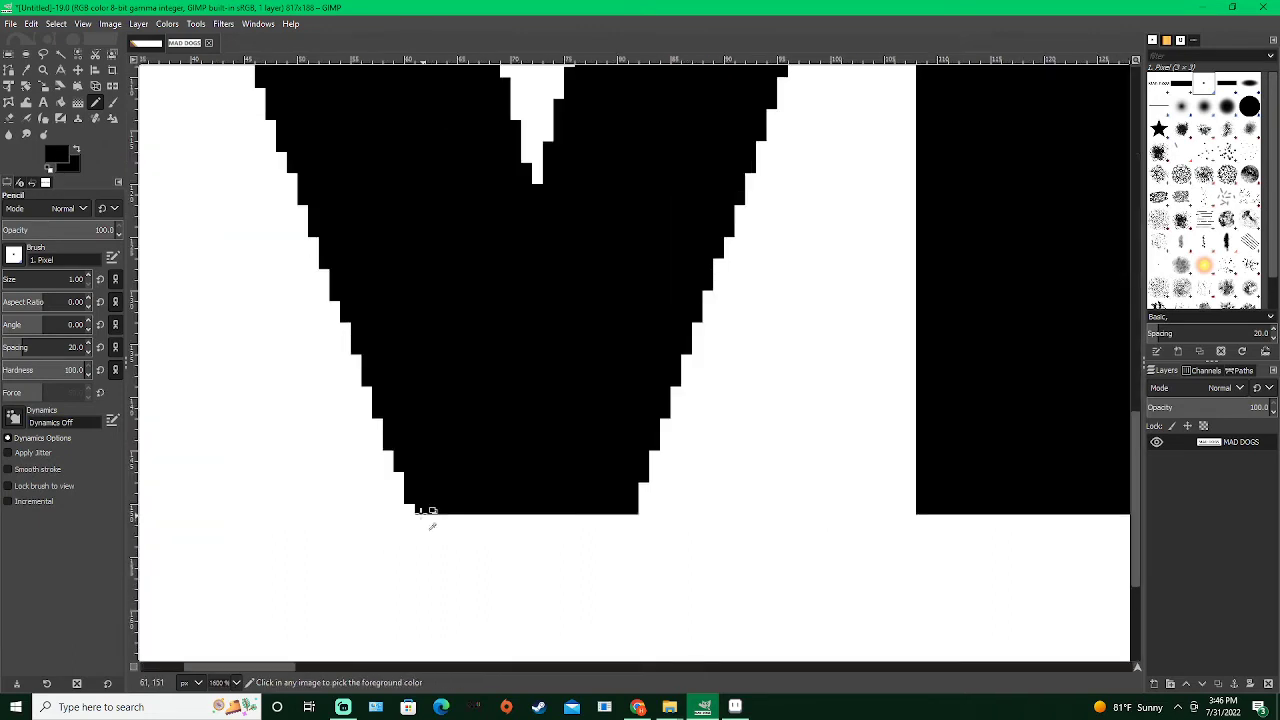
key(x)
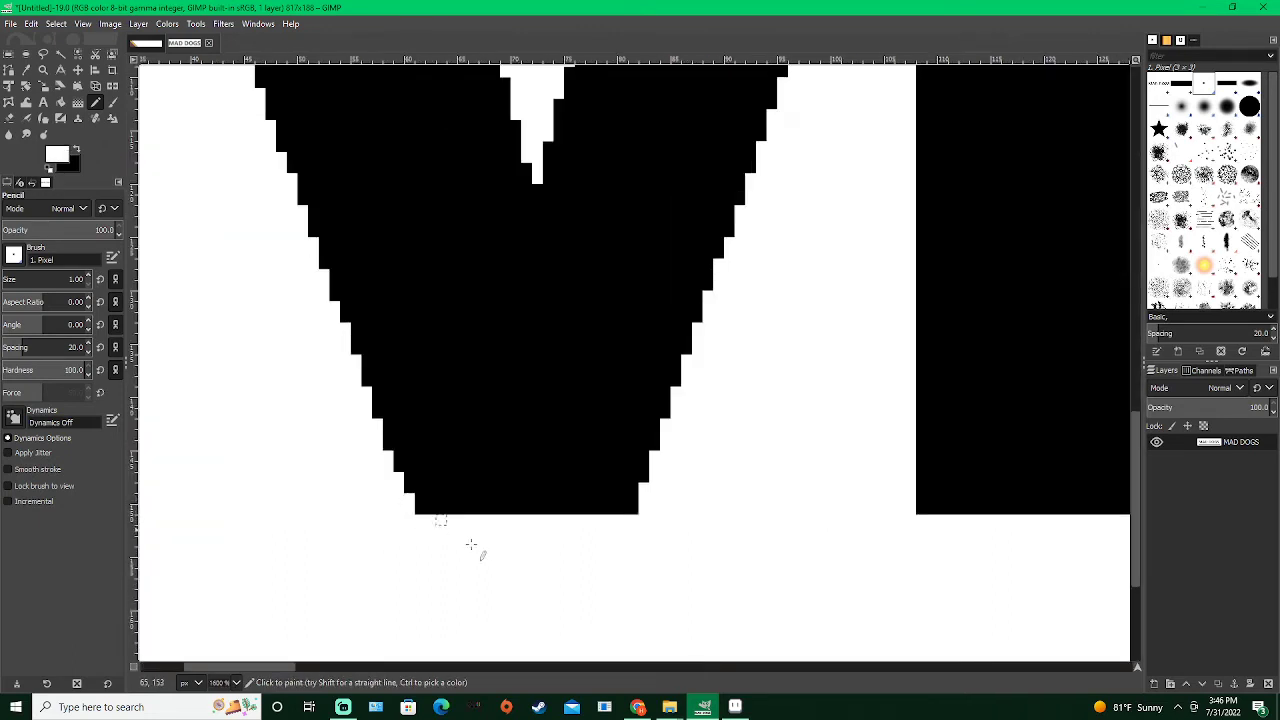
scroll(435, 493, down, 3)
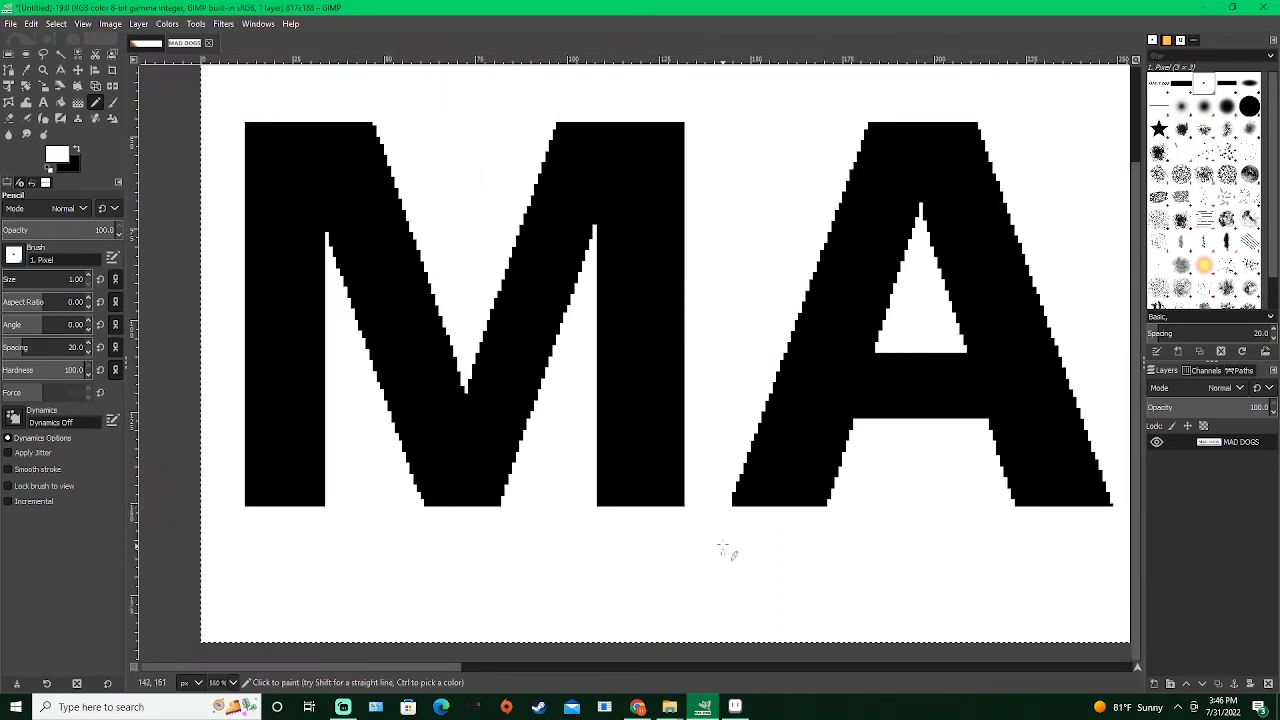
drag(790, 400, 641, 448)
drag(843, 360, 646, 185)
scroll(765, 408, up, 2)
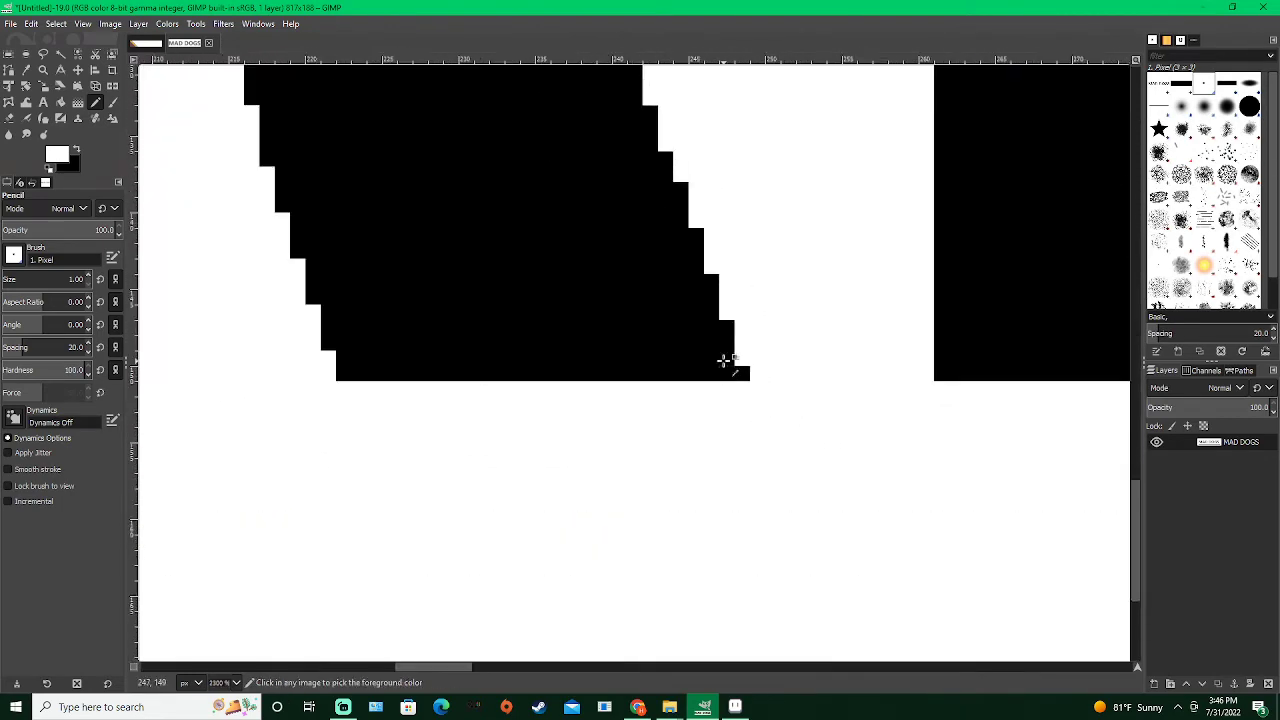
key(x)
click(740, 362)
scroll(711, 391, down, 3)
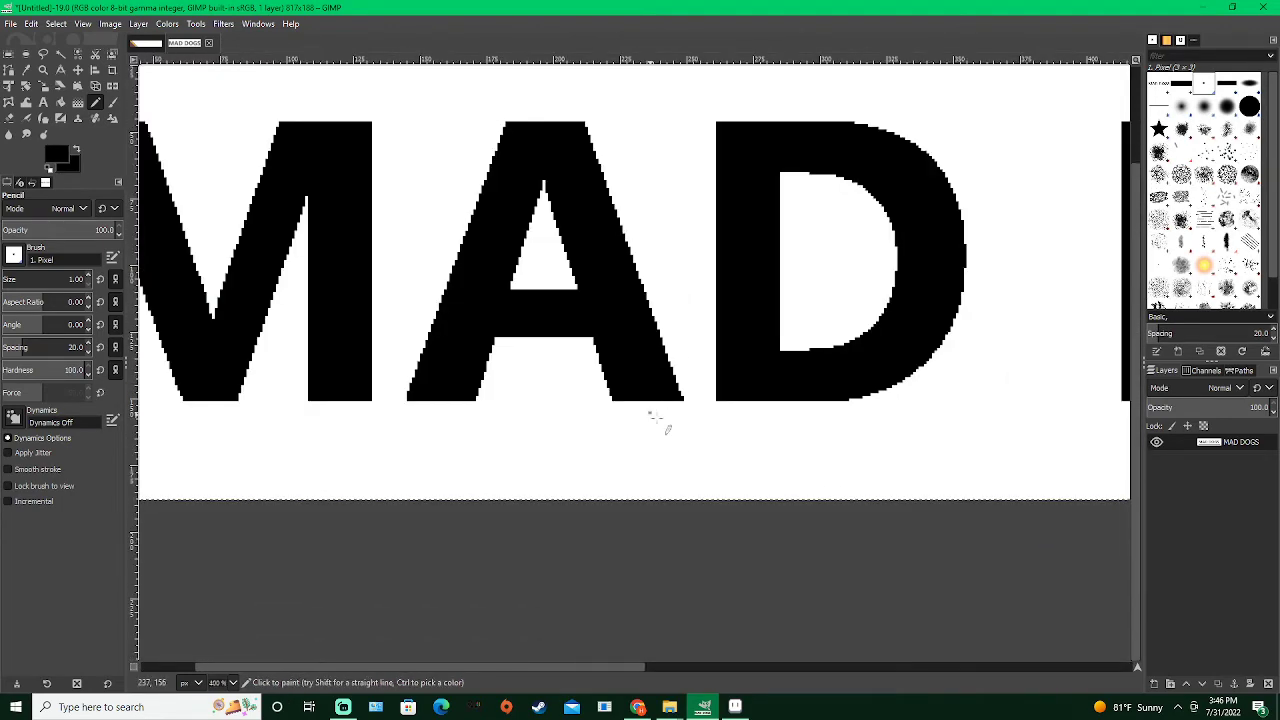
Inspect the edges of the remaining MAD DOGS letters for stray pixels
scroll(614, 437, right, 3)
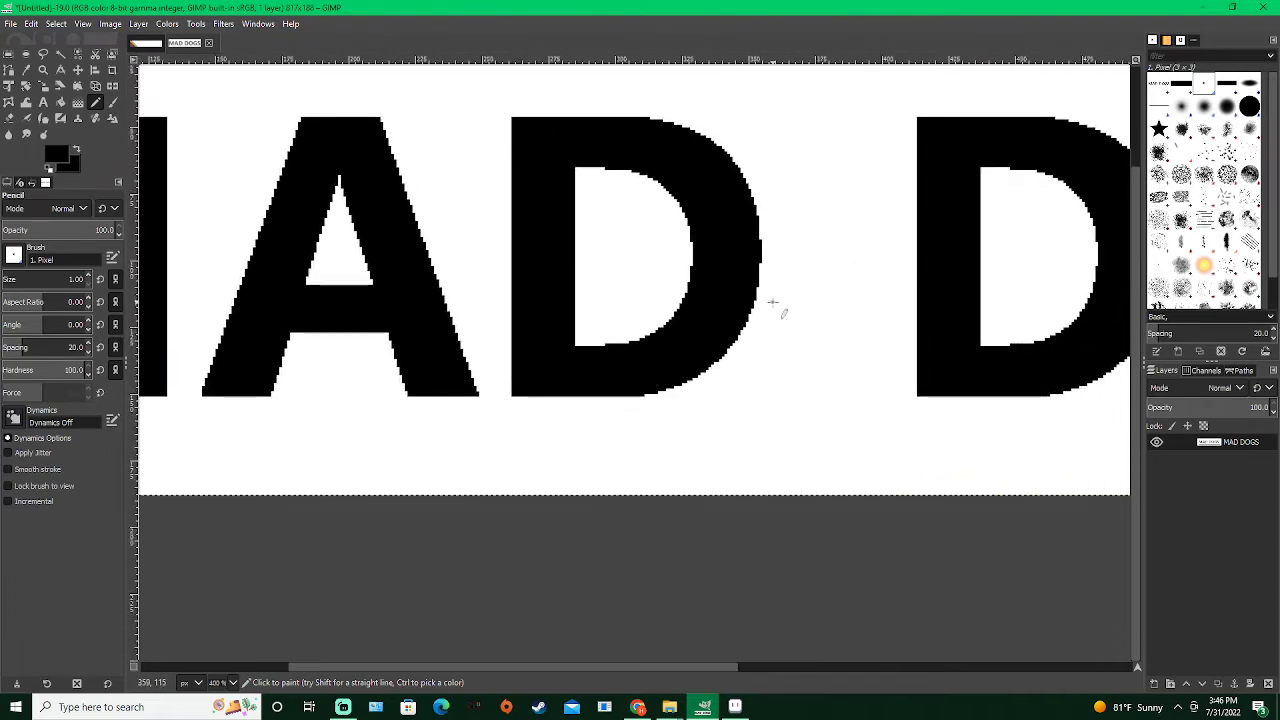
scroll(700, 300, right, 4)
scroll(806, 289, right, 4)
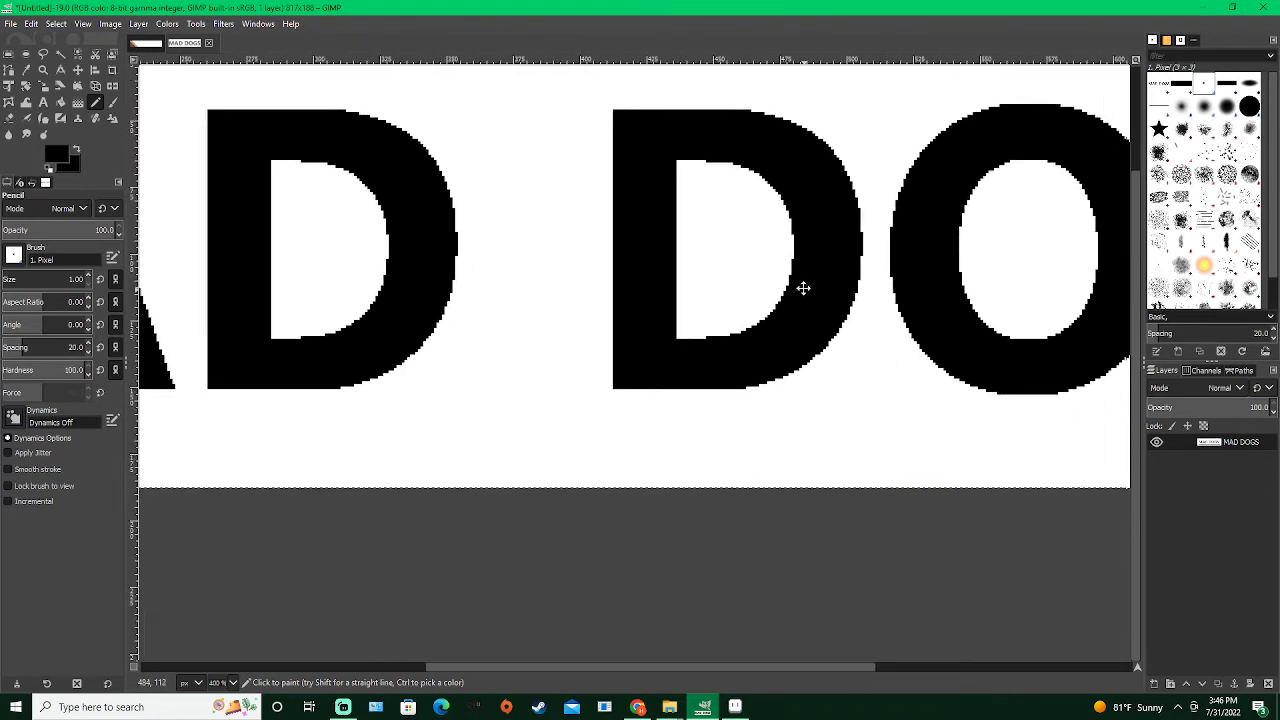
scroll(700, 300, right, 4)
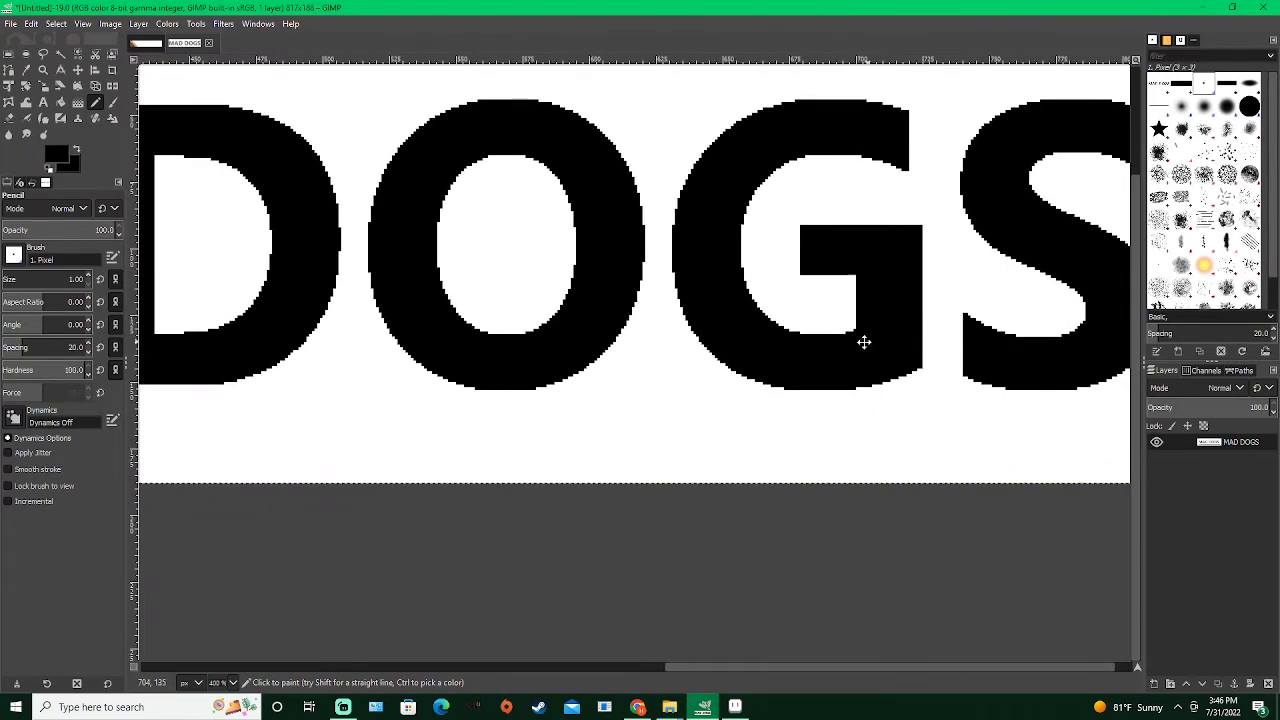
scroll(864, 342, right, 3)
scroll(655, 319, down, 5)
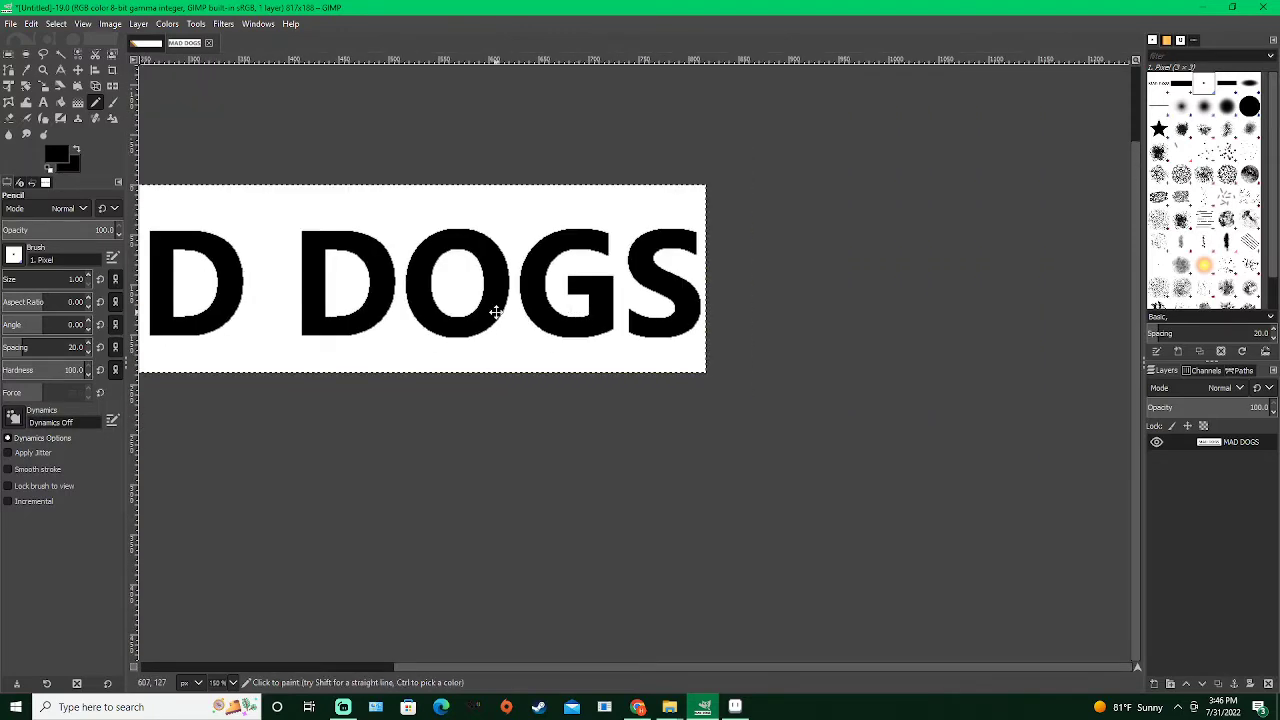
drag(474, 310, 654, 316)
scroll(581, 304, up, 3)
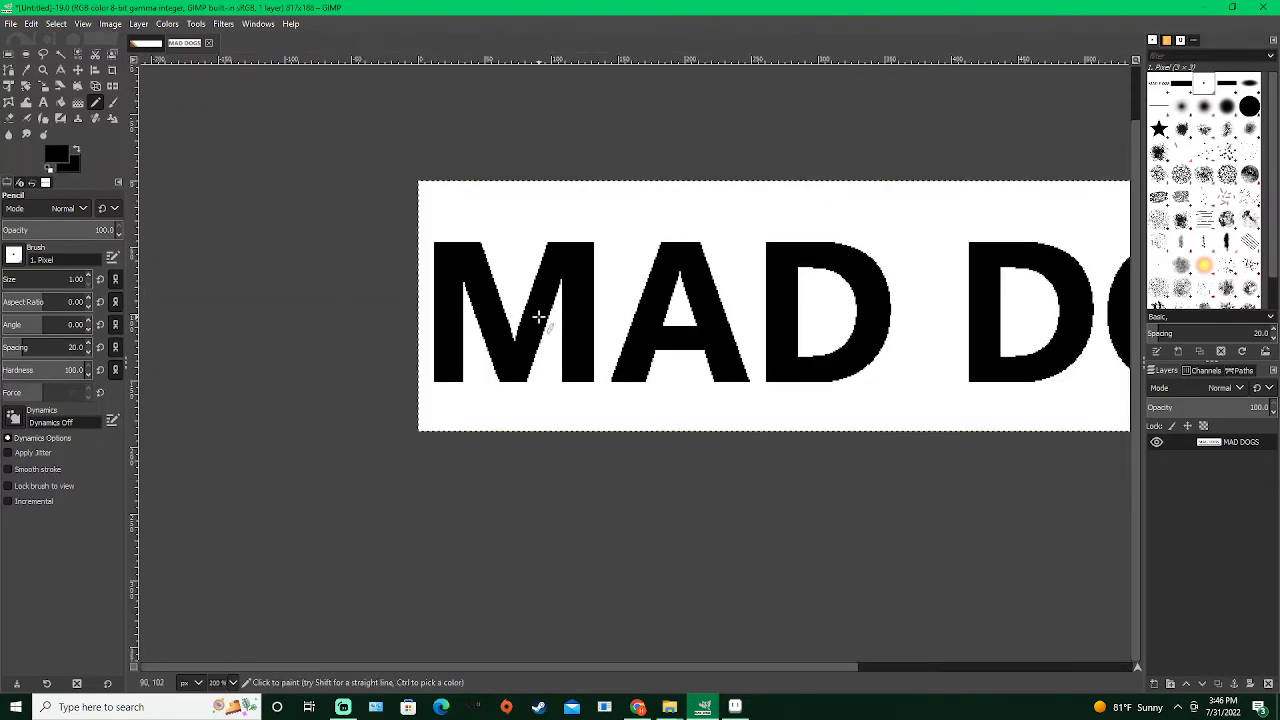
Select all the black lettering by color and cut it out of the white background
click(79, 54)
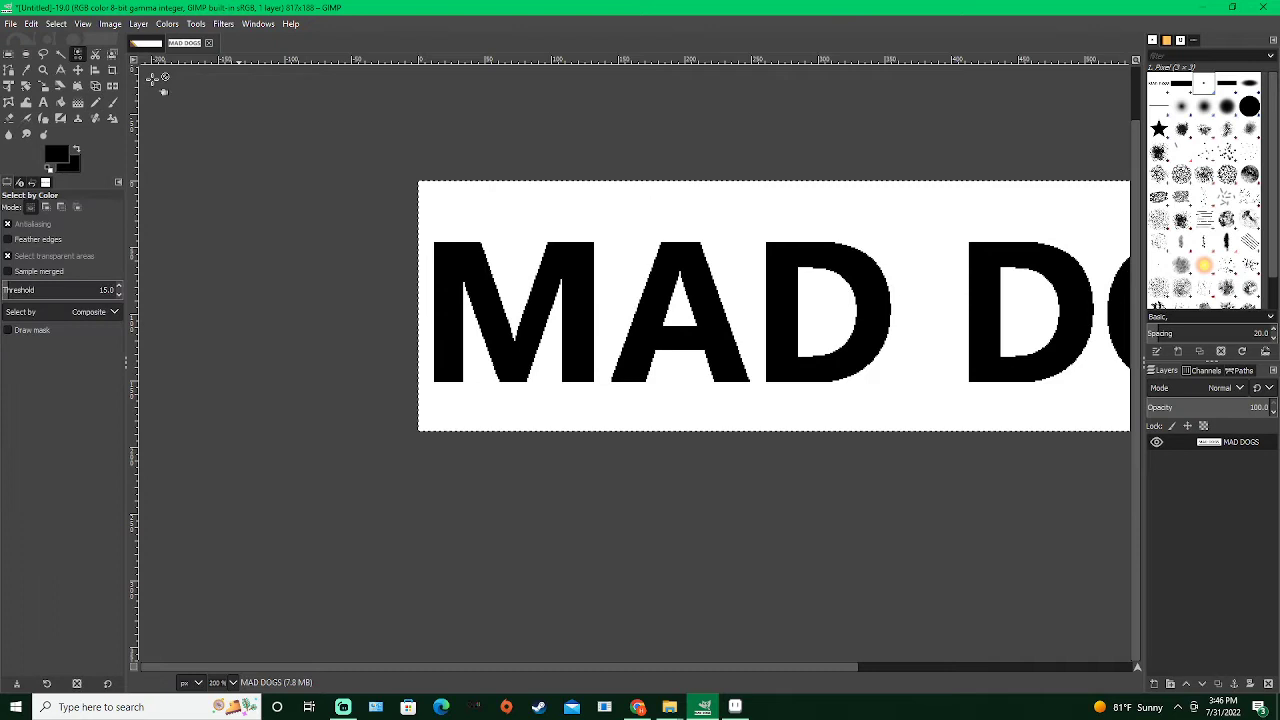
click(580, 266)
key(ctrl+x)
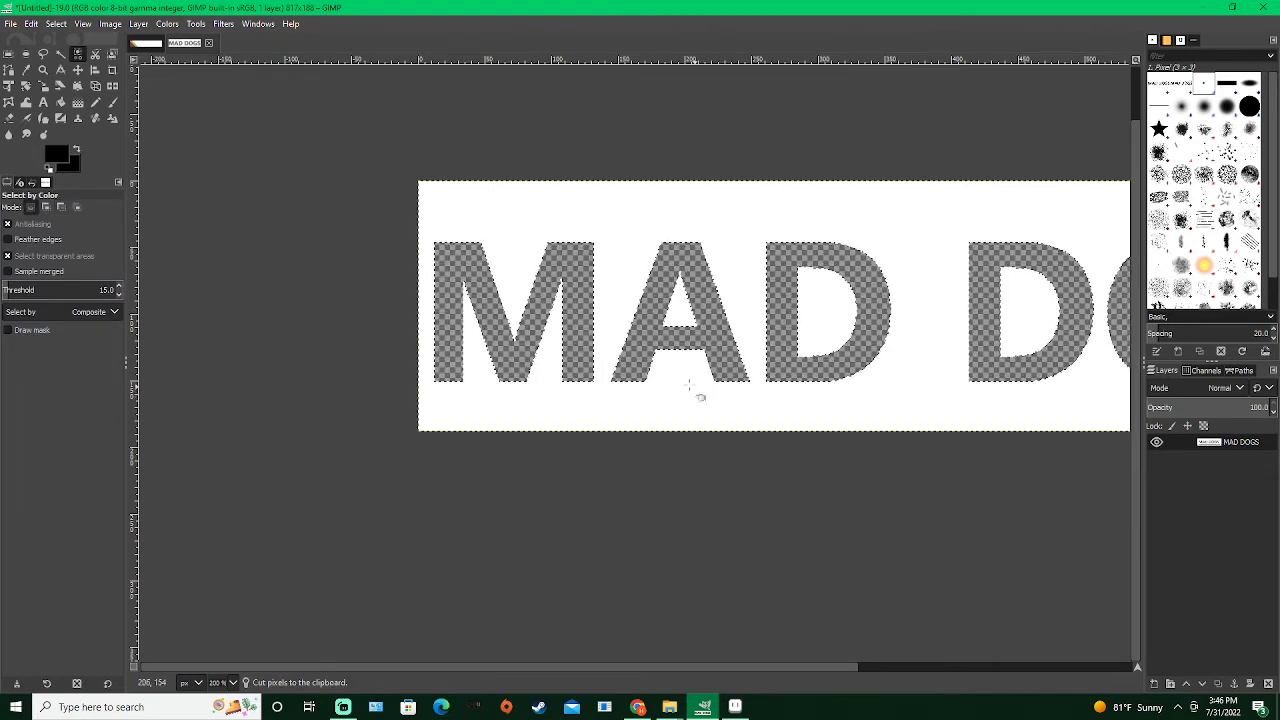
Paste the cut MAD DOGS lettering into the beasts_endzone image and add a horizontal guide at 50 percent
click(150, 44)
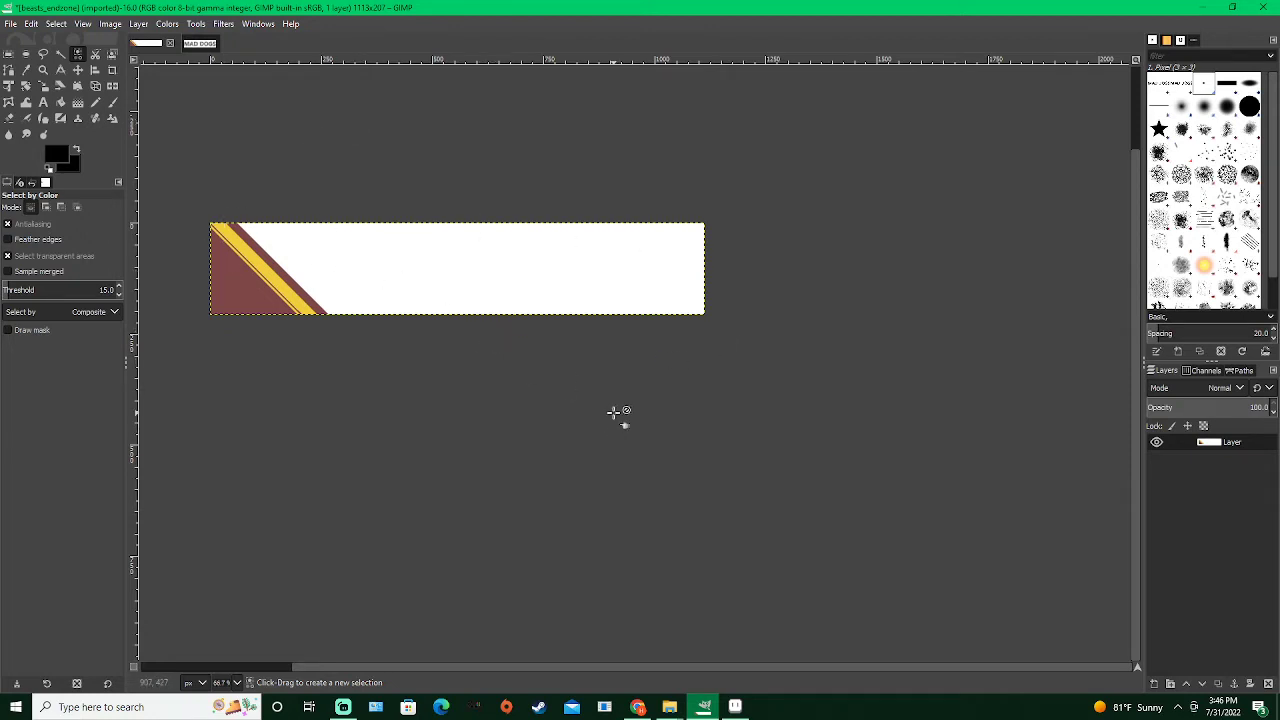
key(ctrl+v)
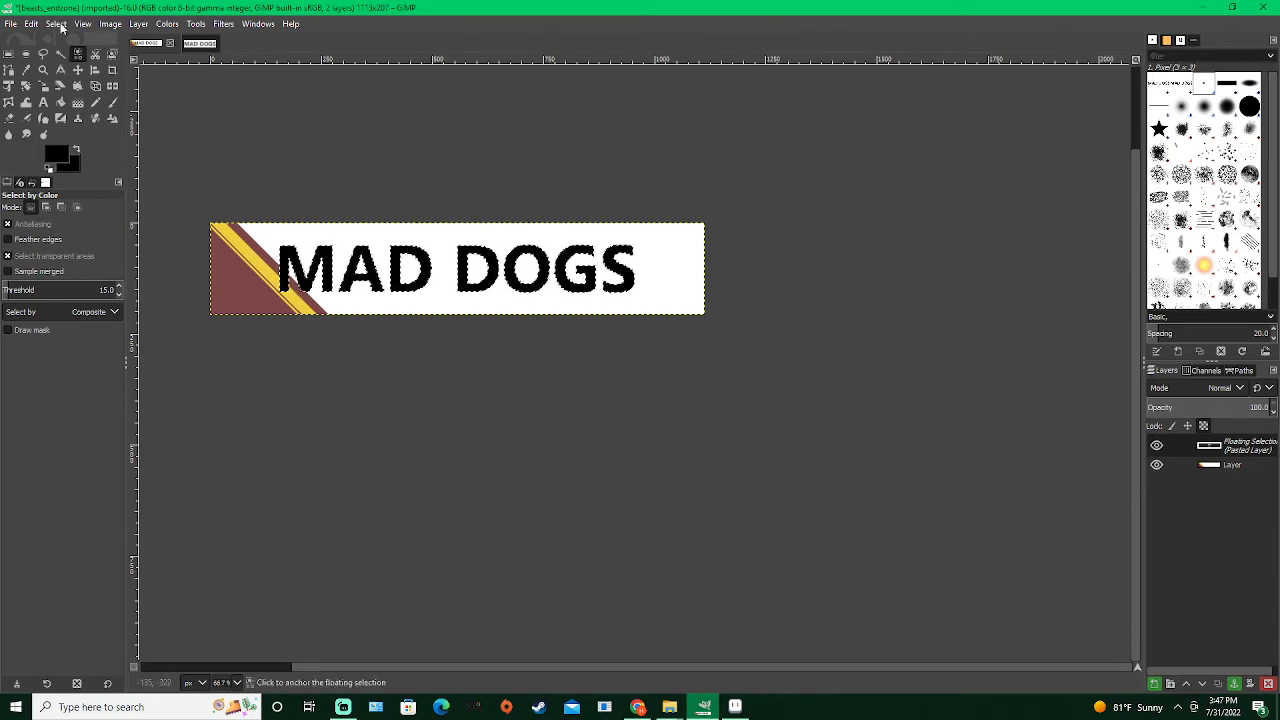
click(108, 24)
mouse_move(139, 358)
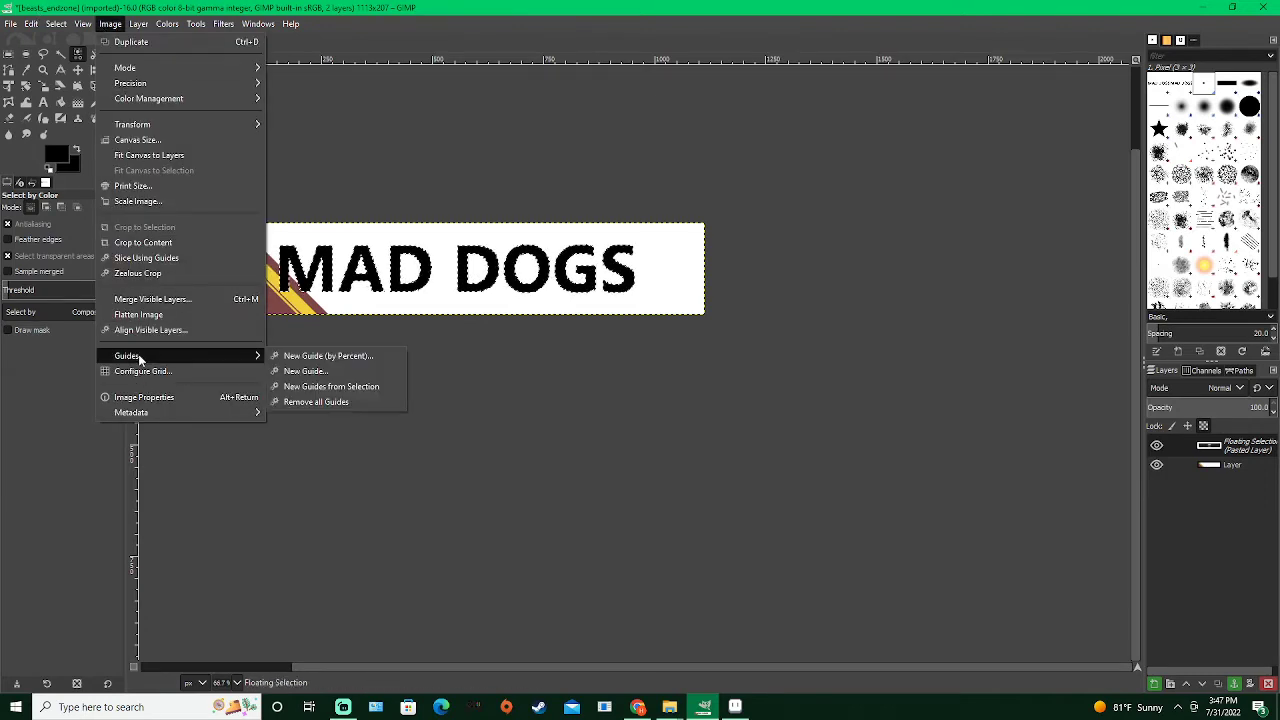
click(380, 357)
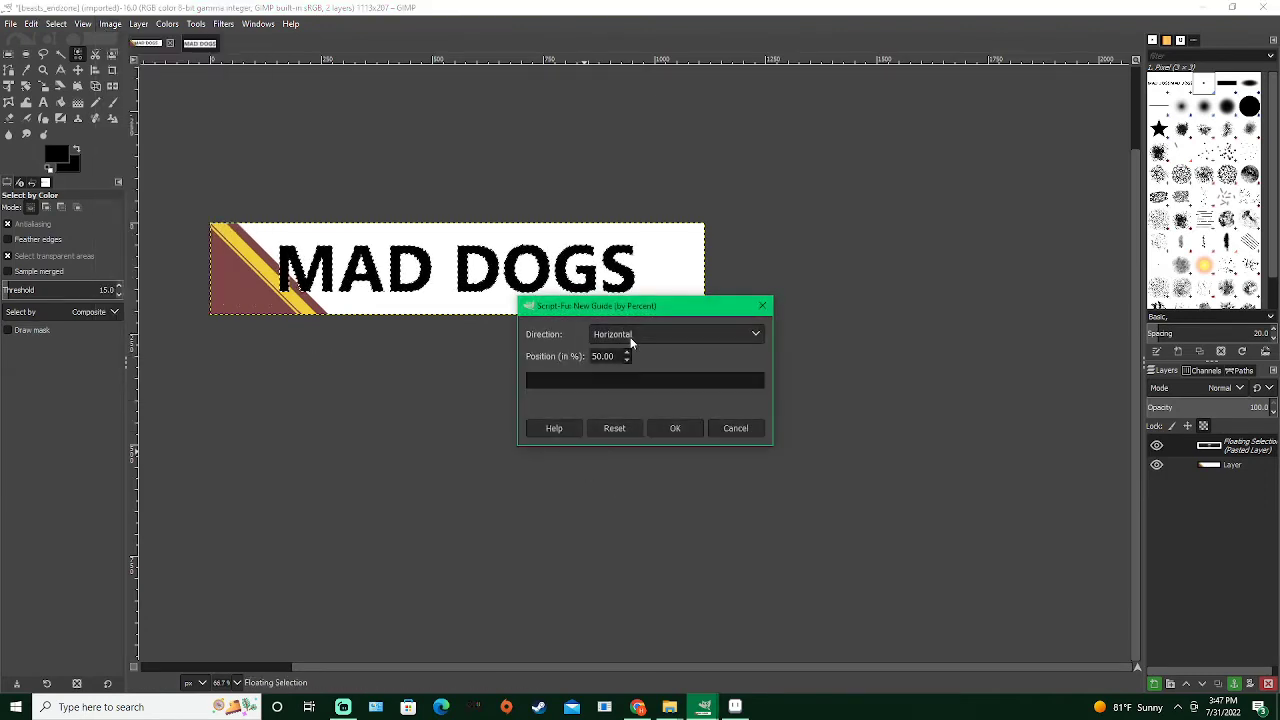
click(673, 430)
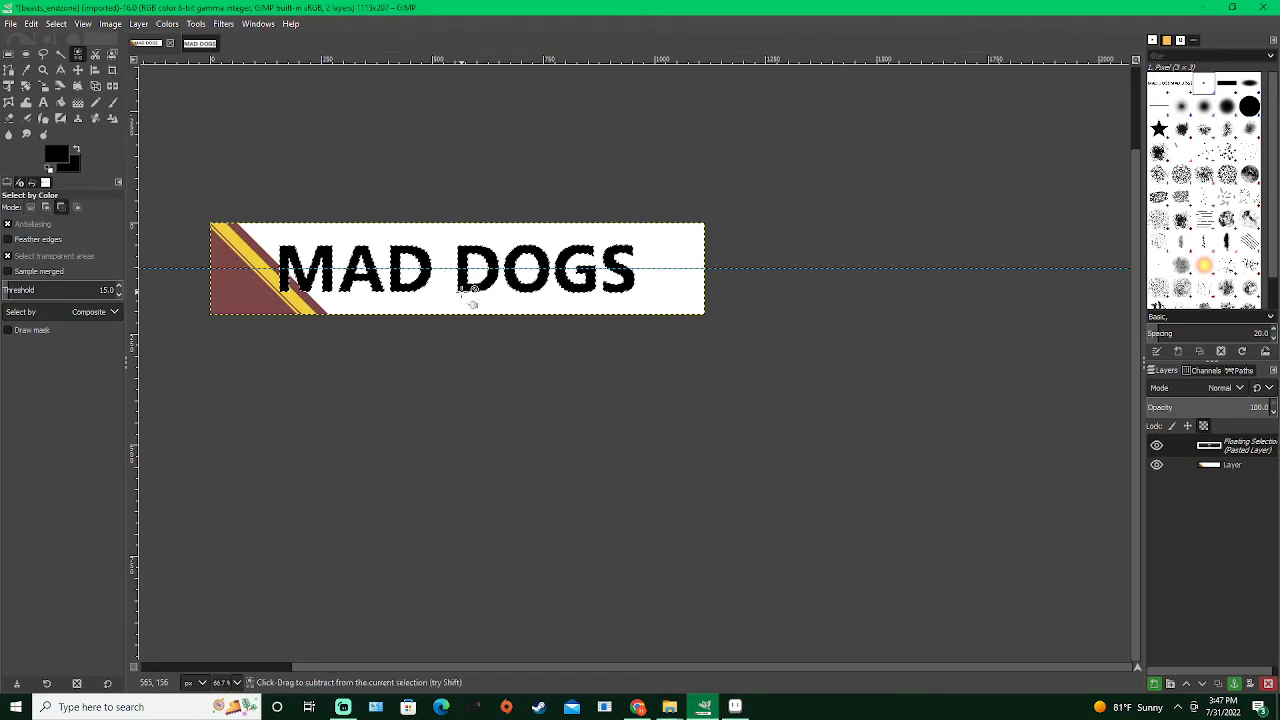
Move the pasted lettering clear of the diagonal stripes, centered vertically on the guide, and anchor it to the layer
scroll(470, 300, up, 4)
scroll(471, 286, down, 4)
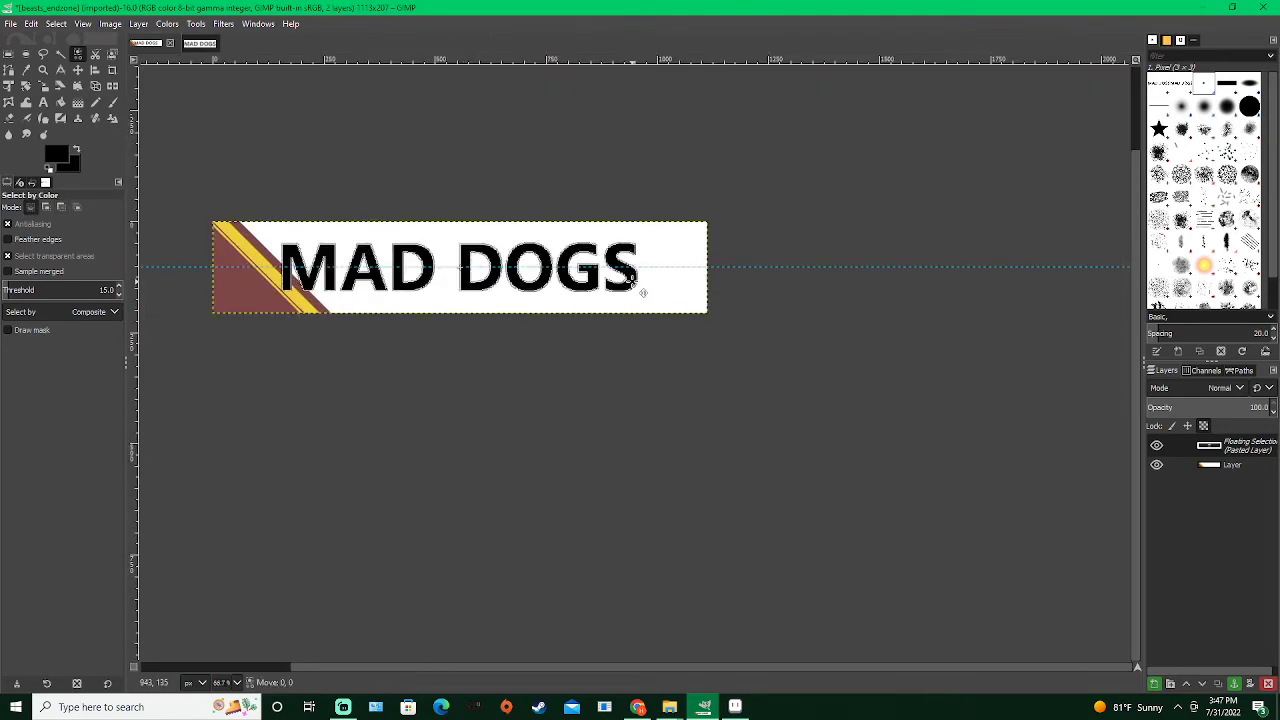
drag(632, 280, 690, 288)
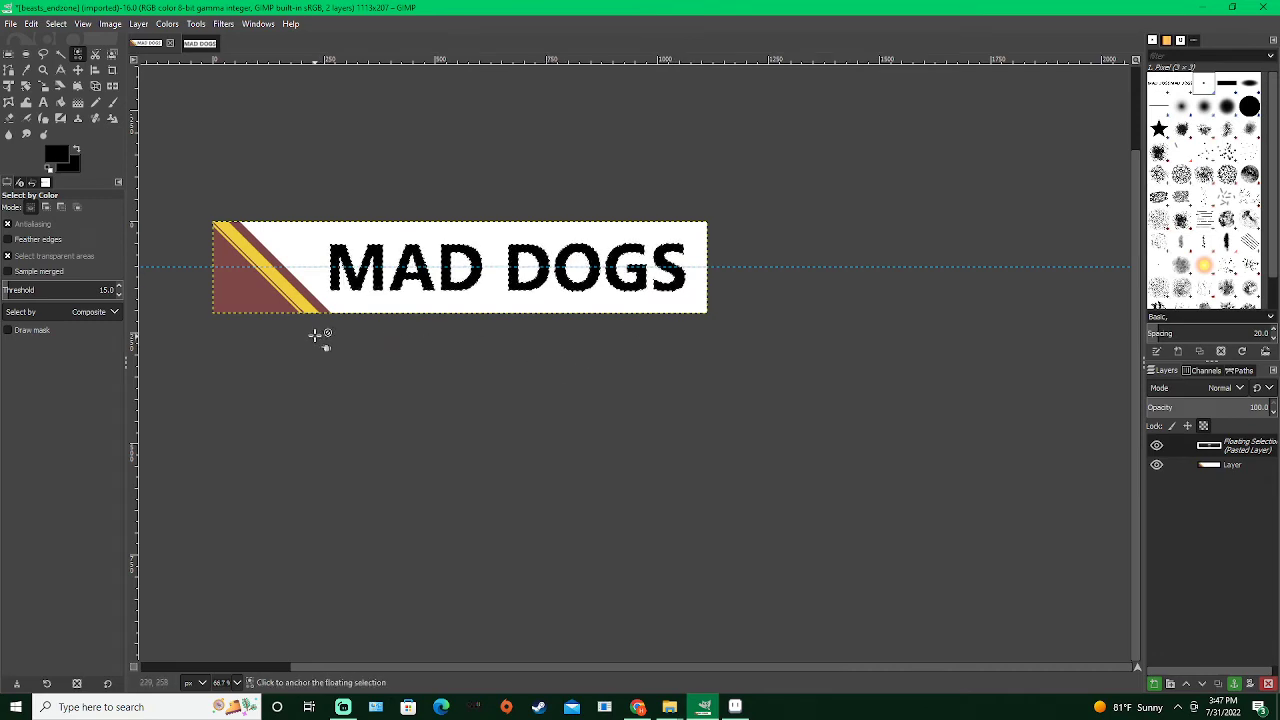
scroll(346, 308, up, 4)
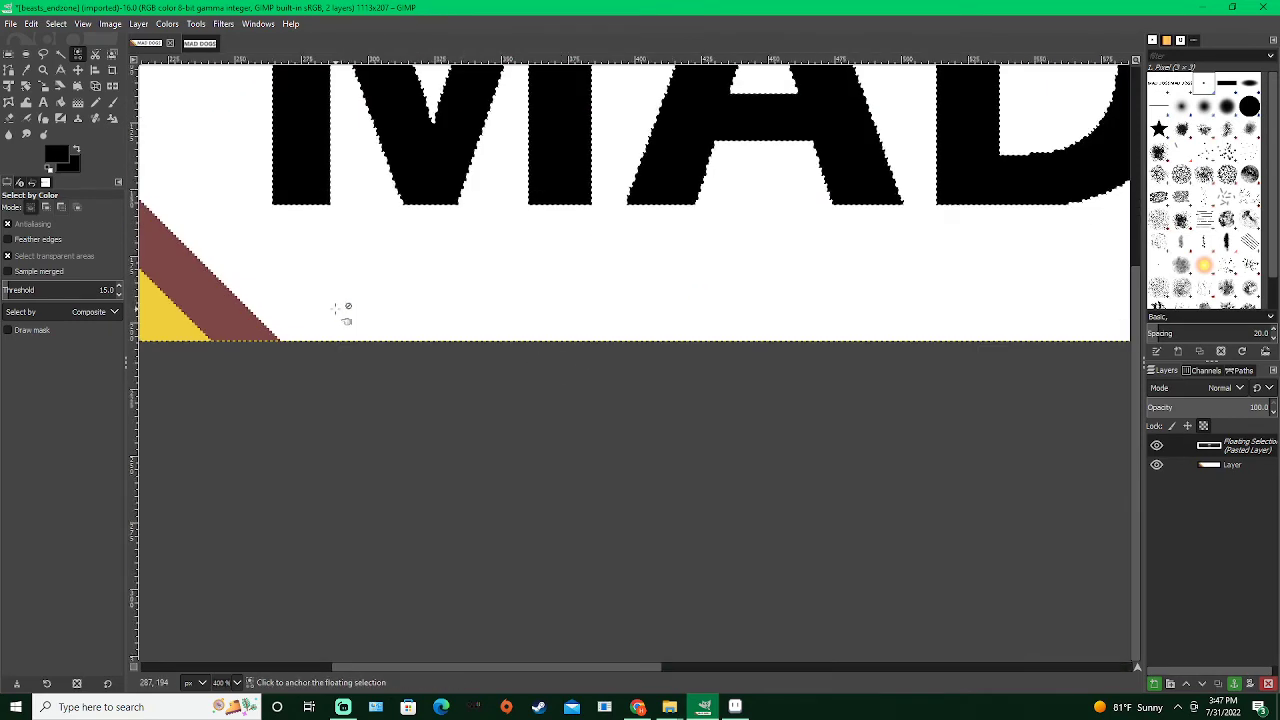
scroll(346, 310, down, 4)
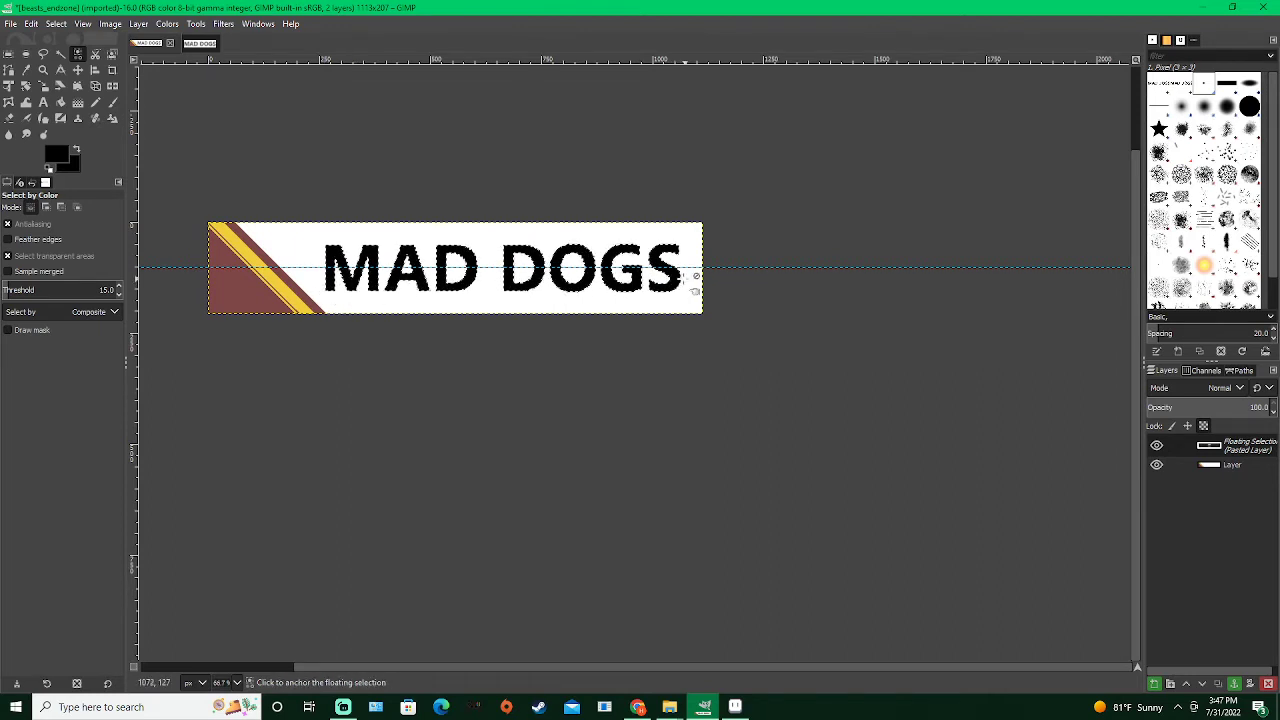
drag(679, 278, 683, 278)
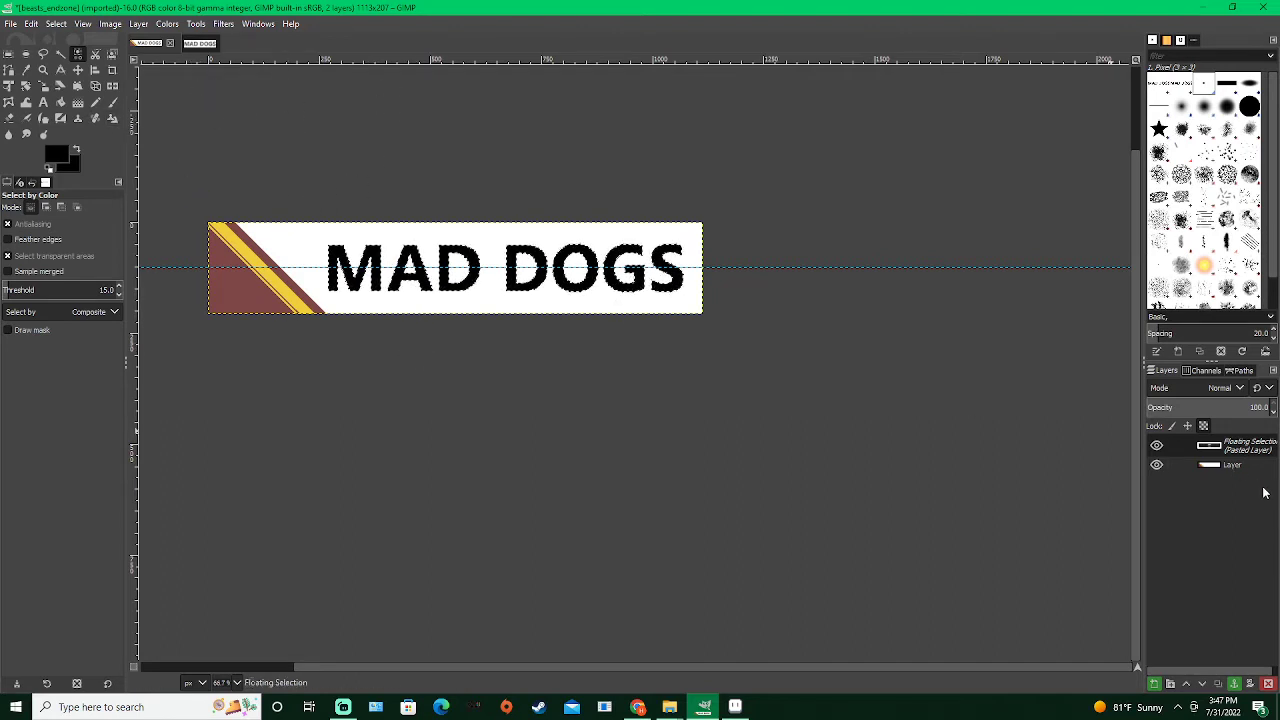
click(1234, 684)
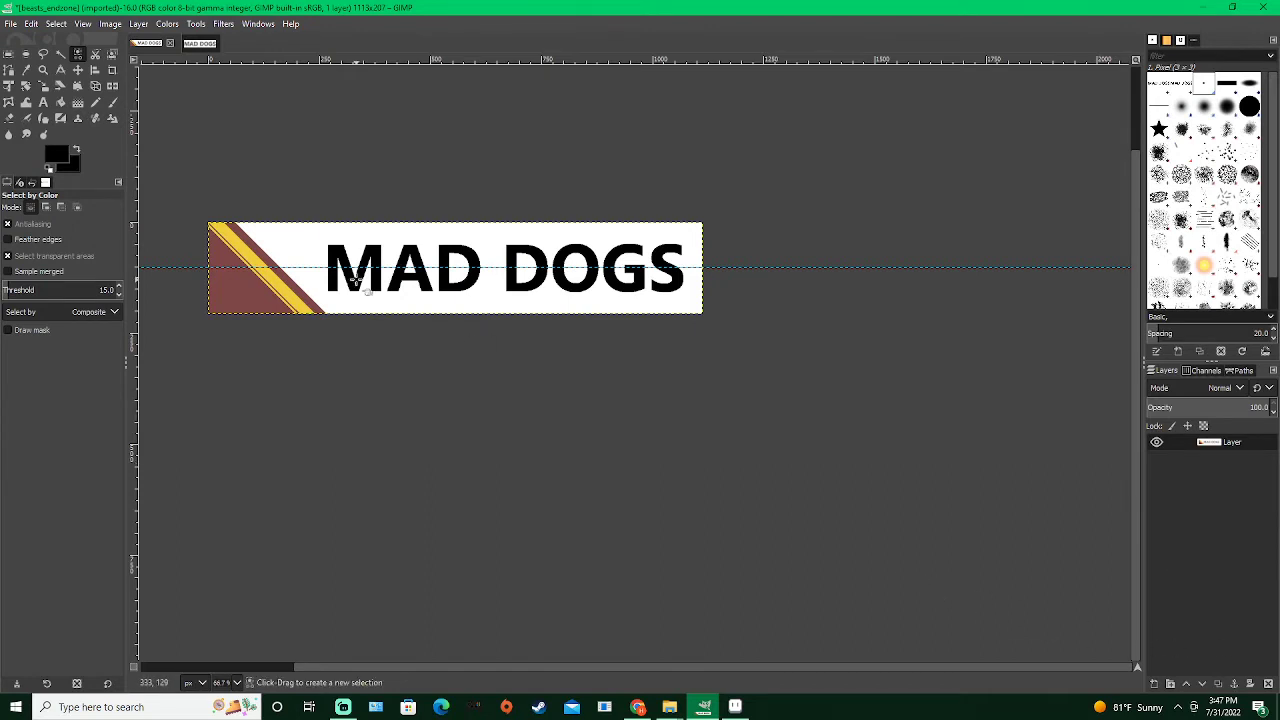
Select all the black MAD DOGS lettering by color in the endzone image
scroll(358, 275, up, 3)
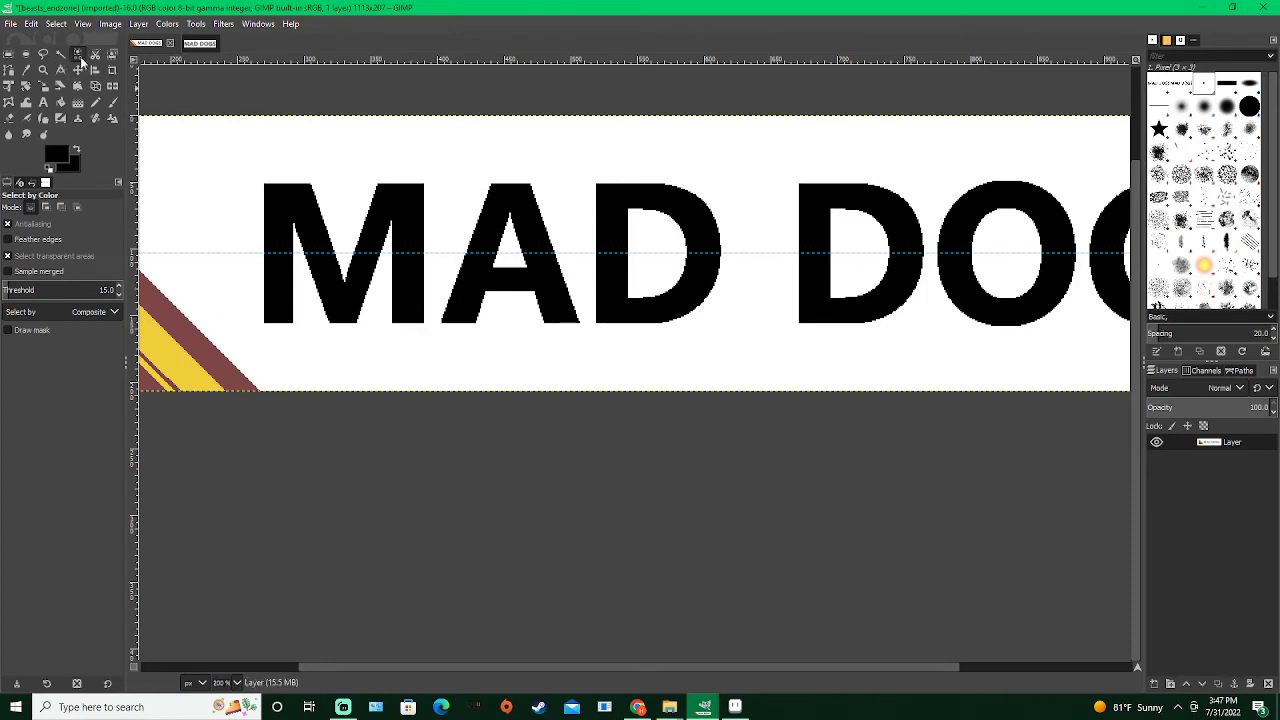
click(280, 208)
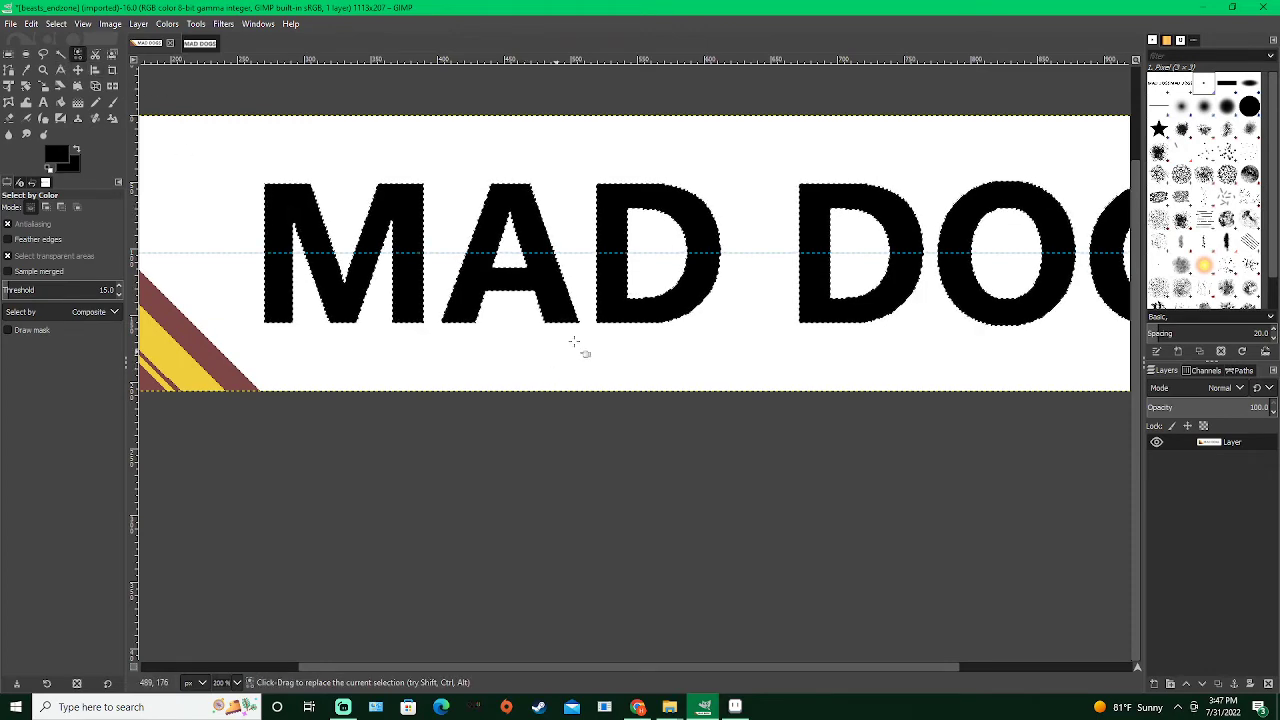
scroll(480, 357, down, 4)
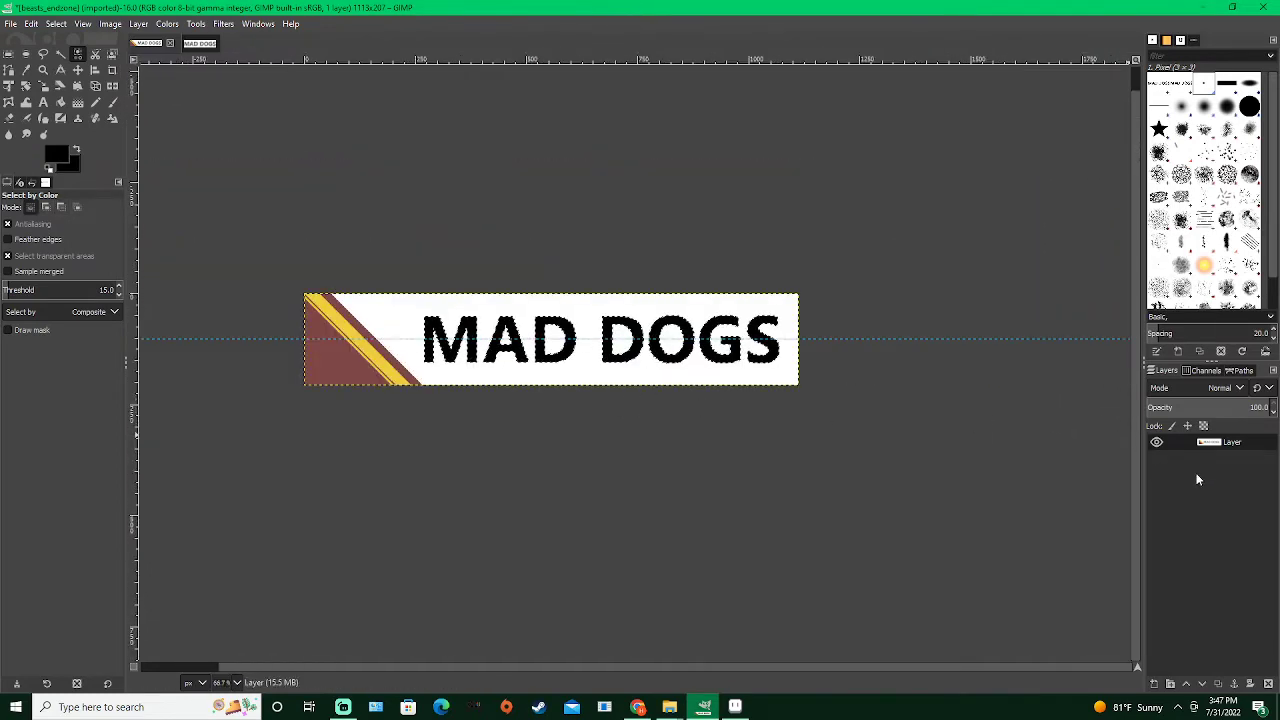
scroll(420, 293, up, 2)
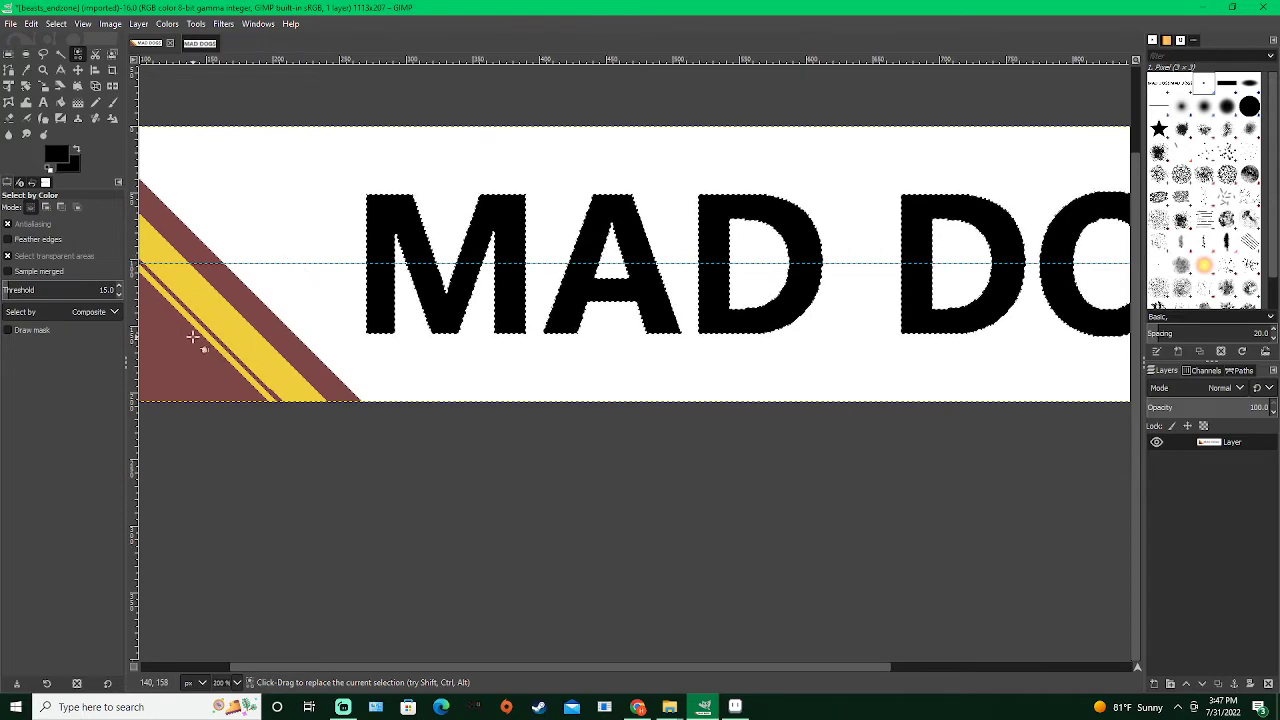
drag(252, 349, 362, 368)
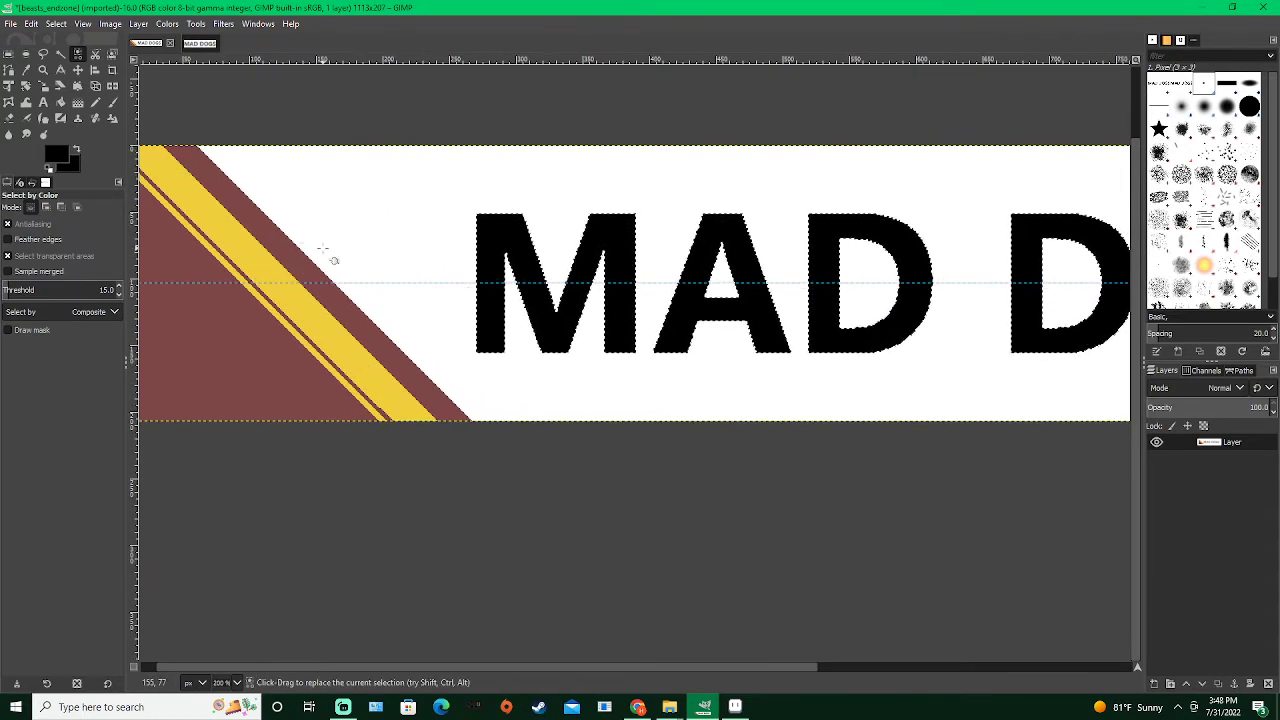
Sample the stripe's yellow and touch up the stray edge pixels along the thin maroon line with the Pencil
click(223, 309)
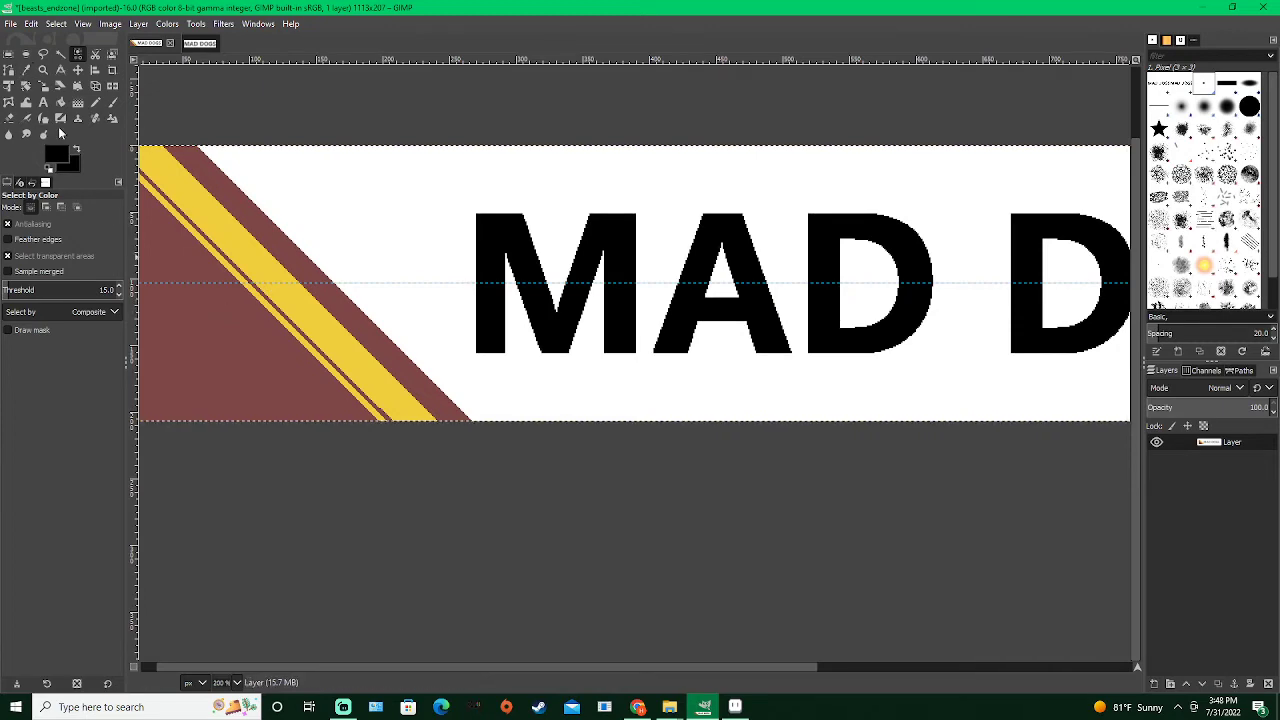
click(95, 102)
scroll(388, 410, up, 3)
ctrl+click(406, 381)
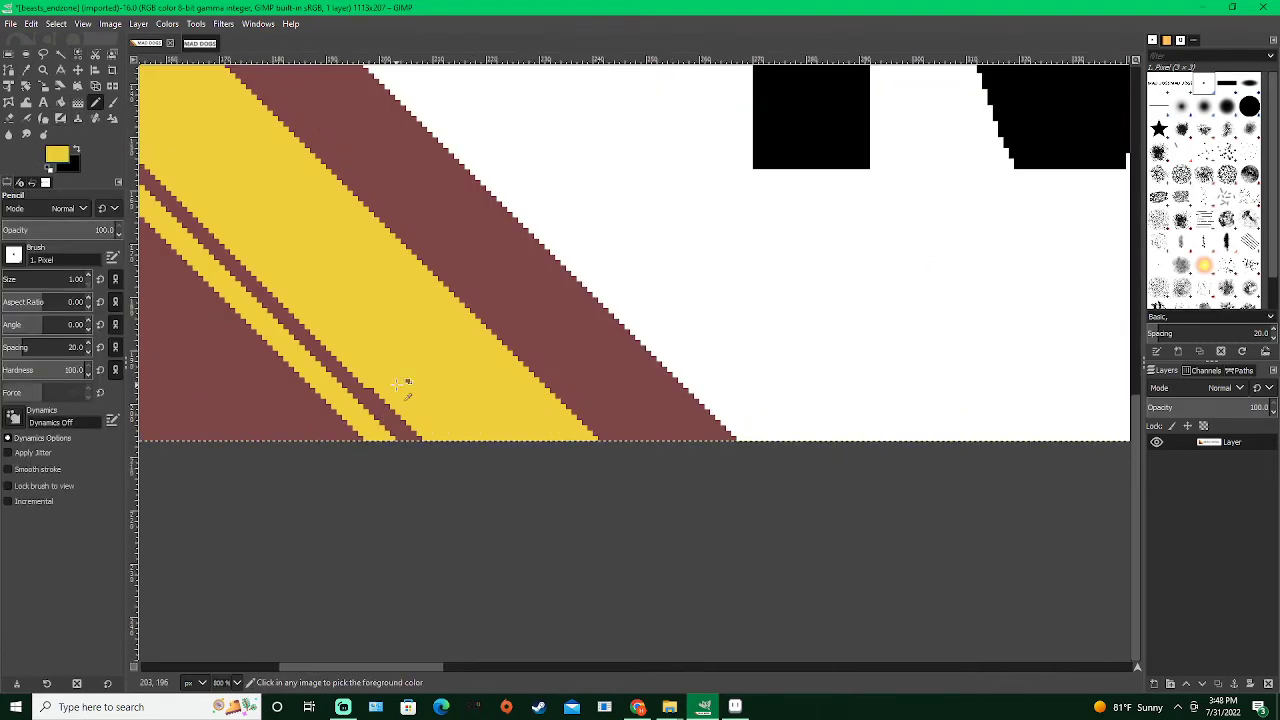
click(371, 391)
ctrl+shift+click(443, 463)
scroll(443, 463, down, 5)
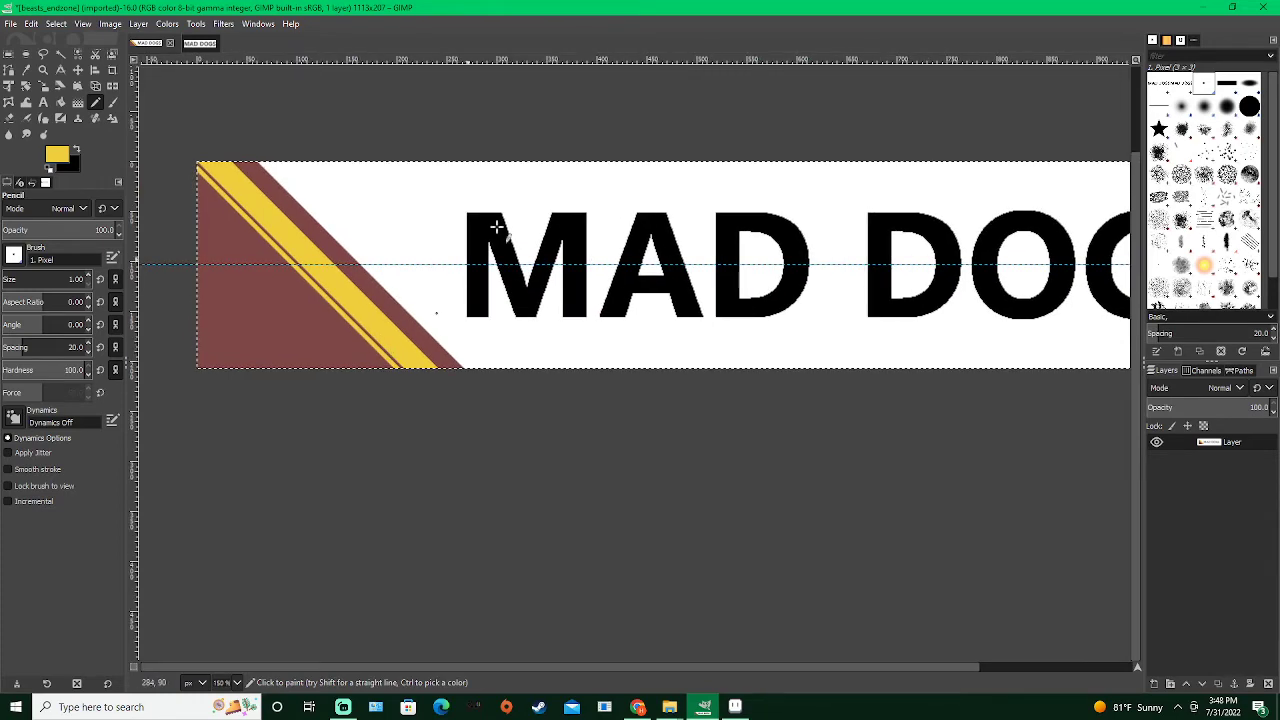
Select the black lettering by color and grow the selection by 1 px three times
click(78, 52)
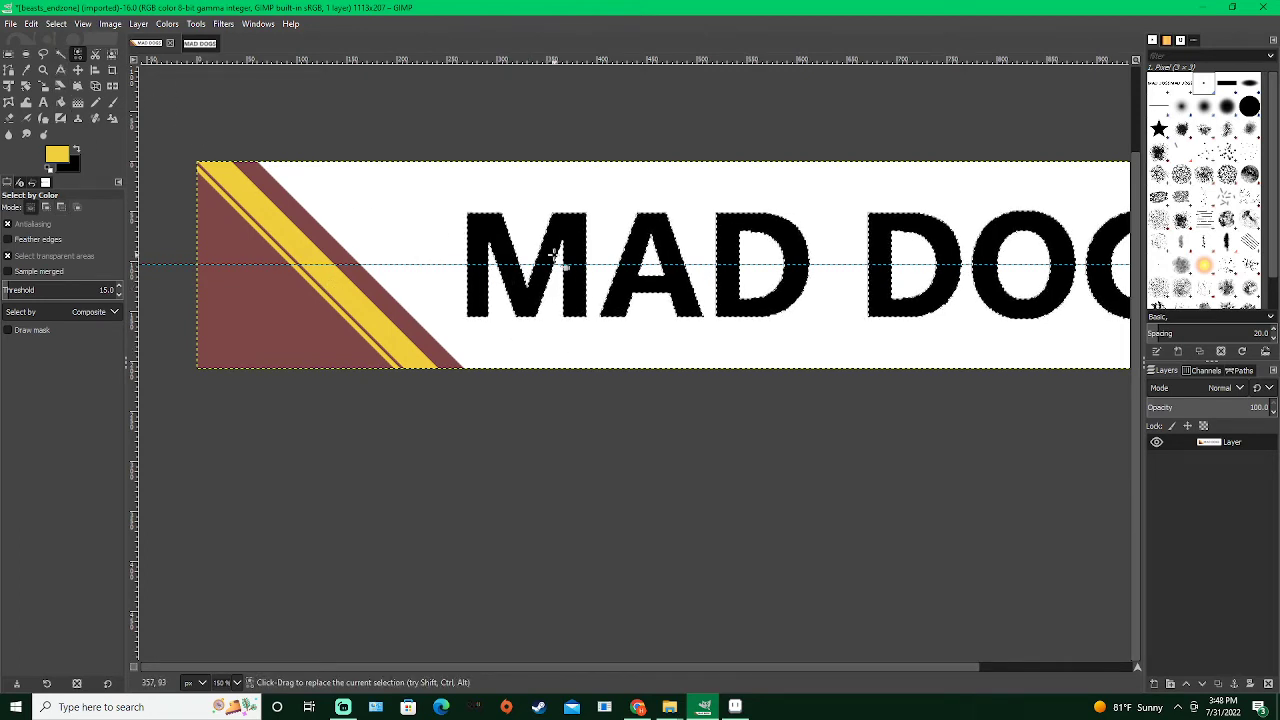
click(57, 24)
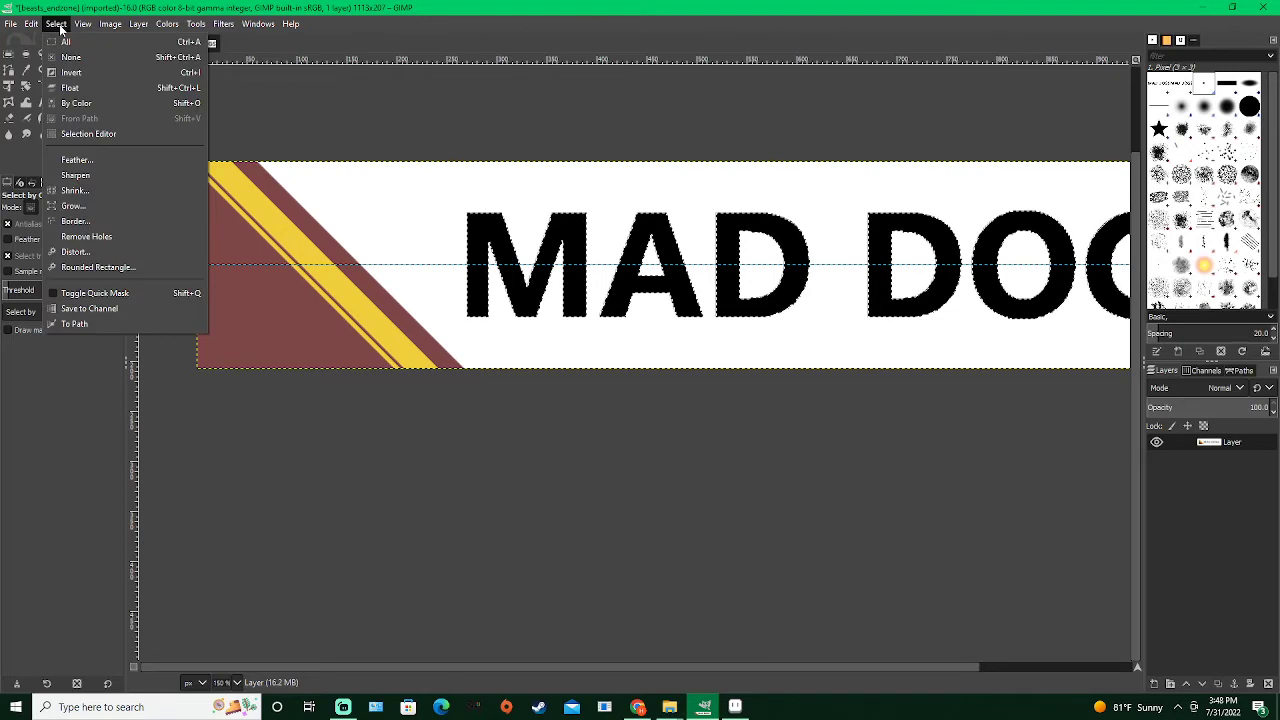
click(73, 205)
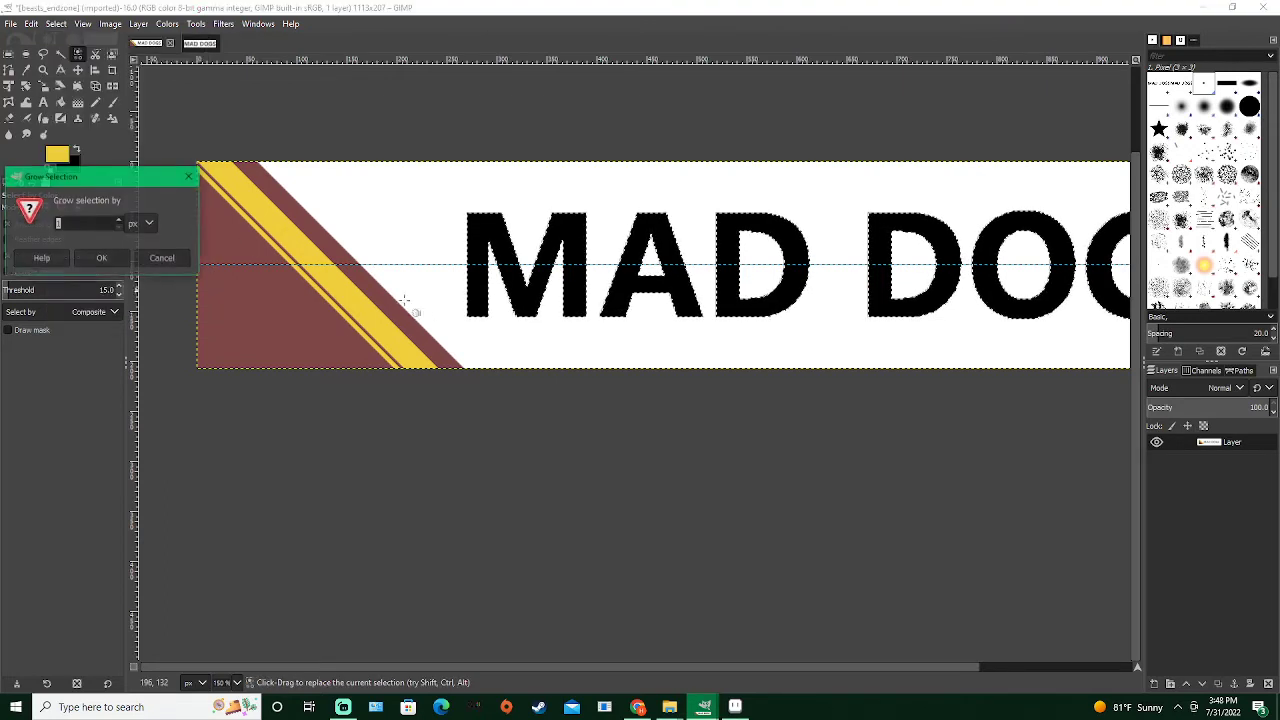
click(110, 258)
click(56, 24)
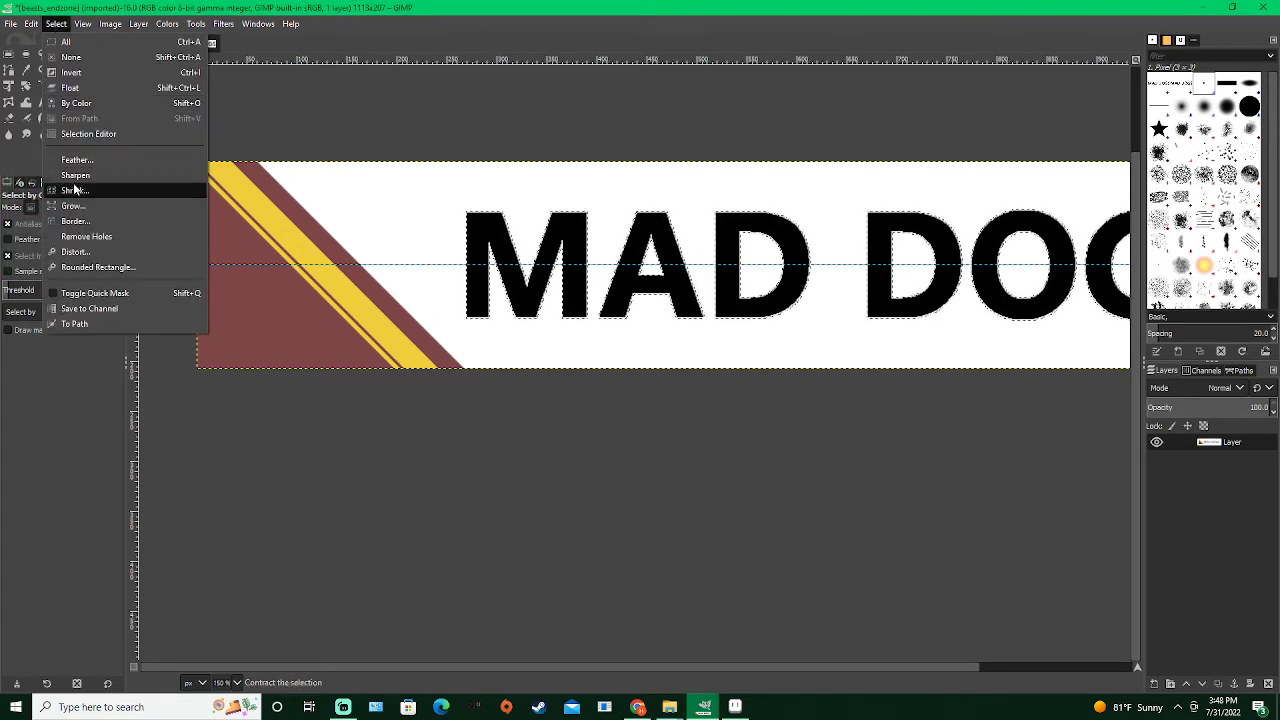
click(73, 205)
click(116, 255)
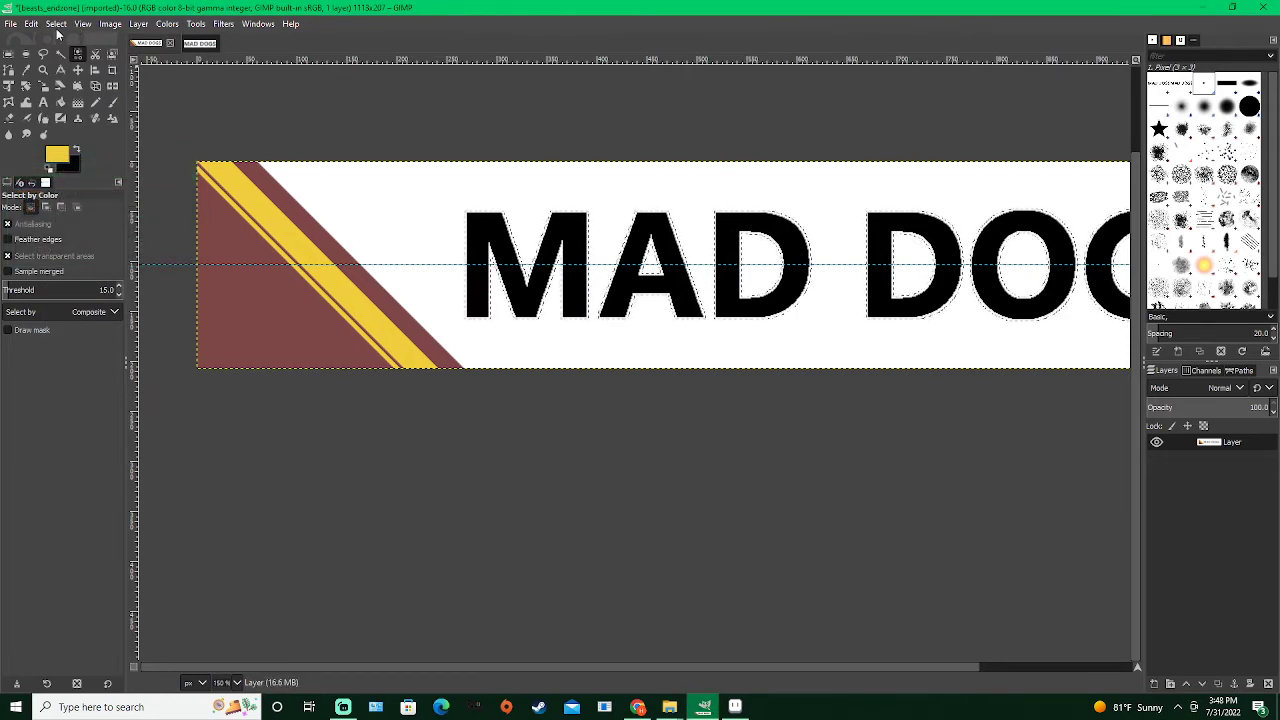
click(56, 24)
click(87, 206)
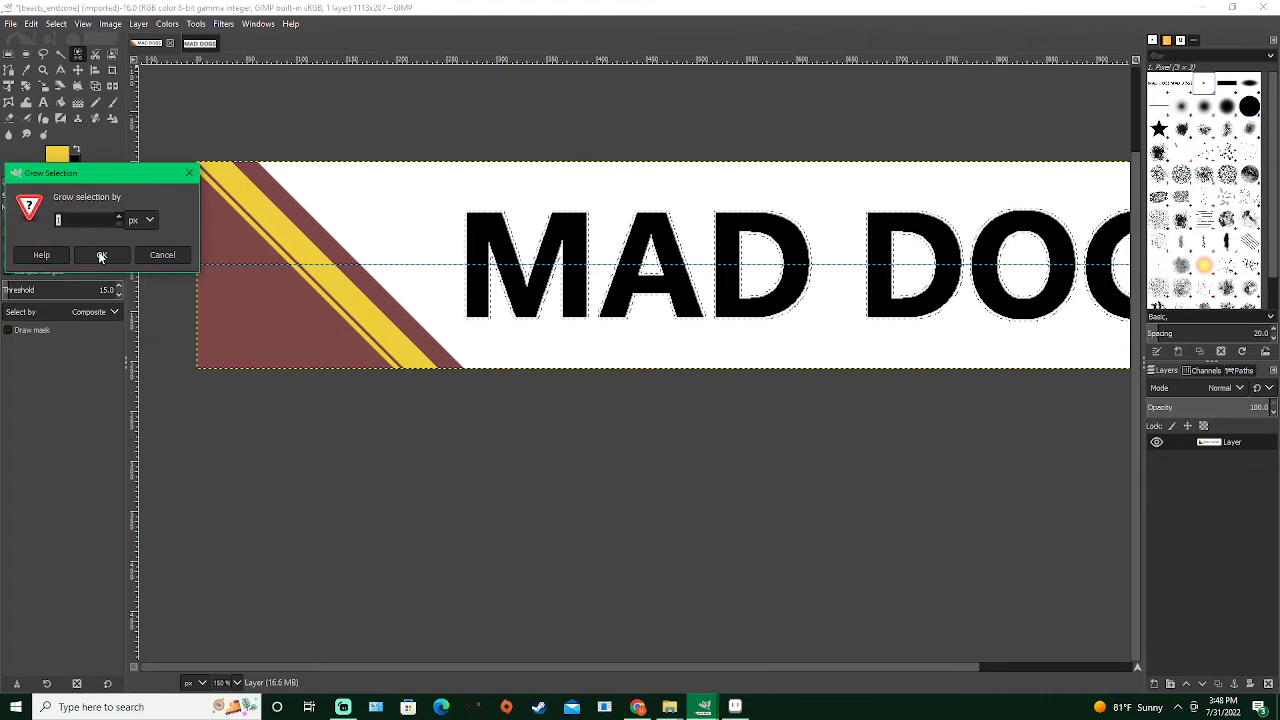
click(100, 256)
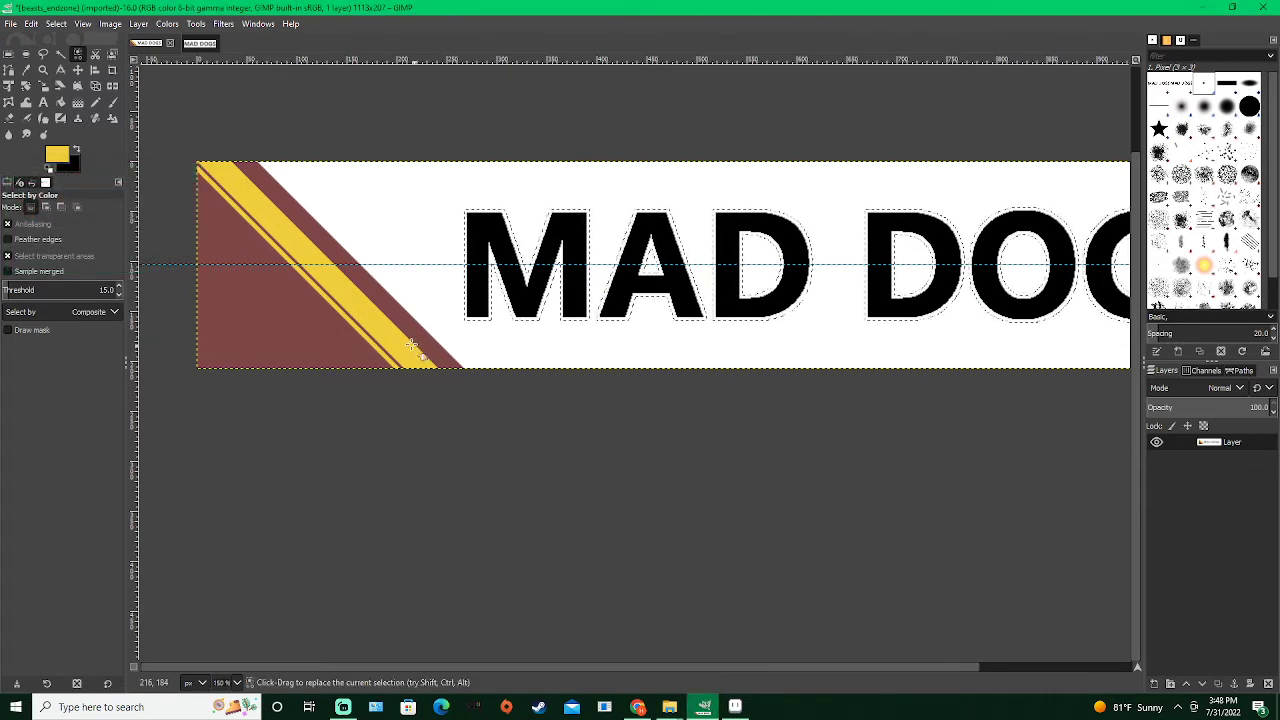
Sample the maroon from the corner triangle and bucket-fill the selected outline around the outside of the letters
click(62, 102)
ctrl+click(316, 337)
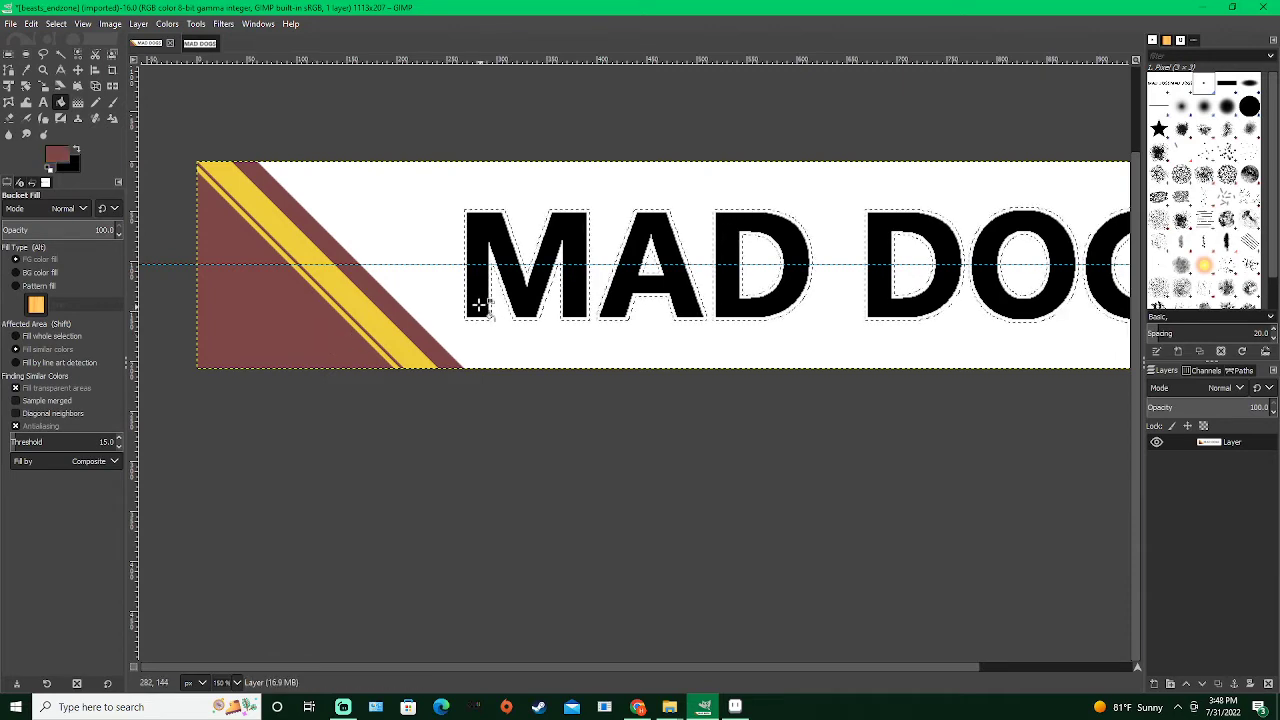
scroll(477, 294, up, 3)
click(519, 297)
scroll(600, 330, down, 3)
scroll(620, 300, up, 4)
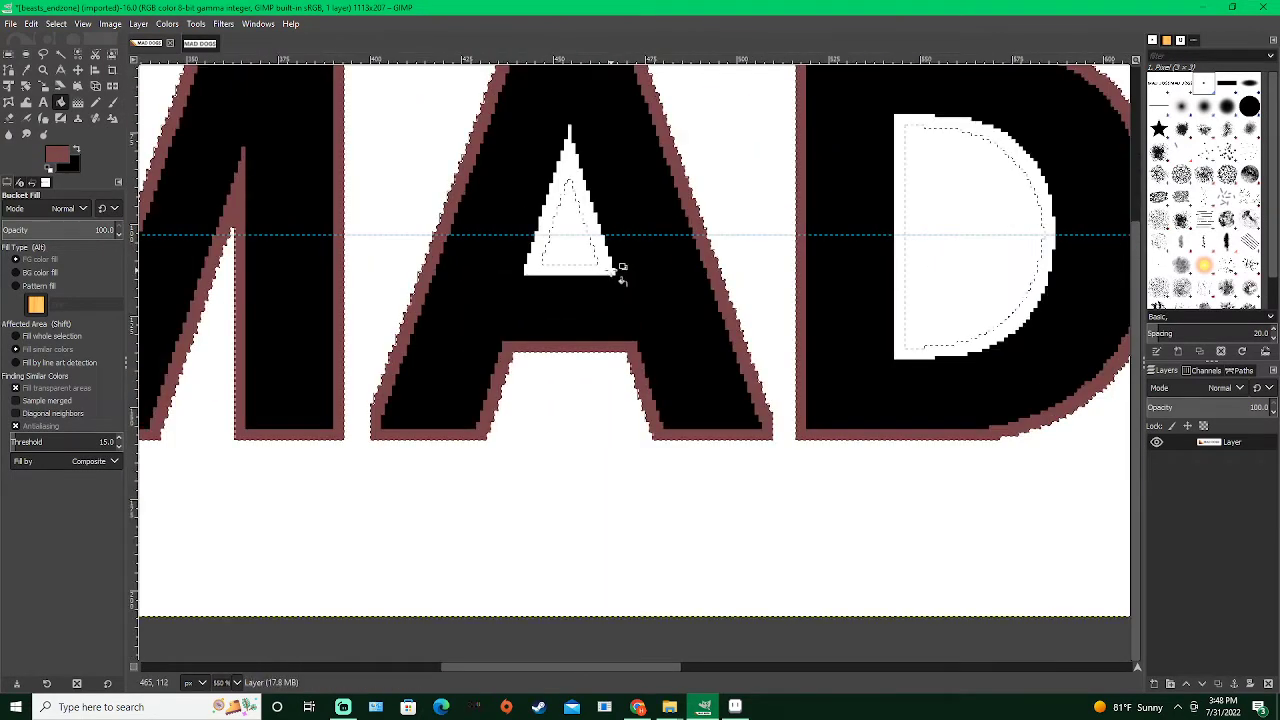
Fill the selected outlines inside the openings of the A and both Ds with maroon
click(612, 271)
scroll(651, 286, down, 3)
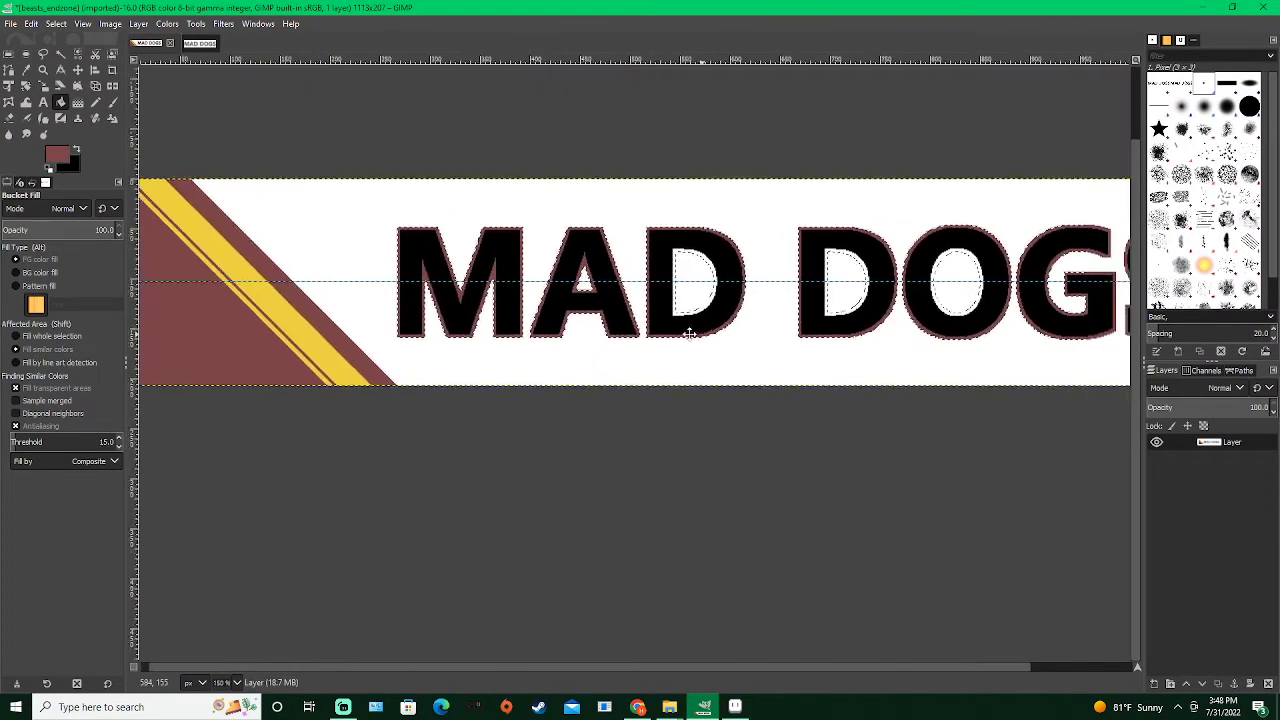
scroll(689, 331, up, 4)
click(600, 287)
scroll(640, 310, down, 3)
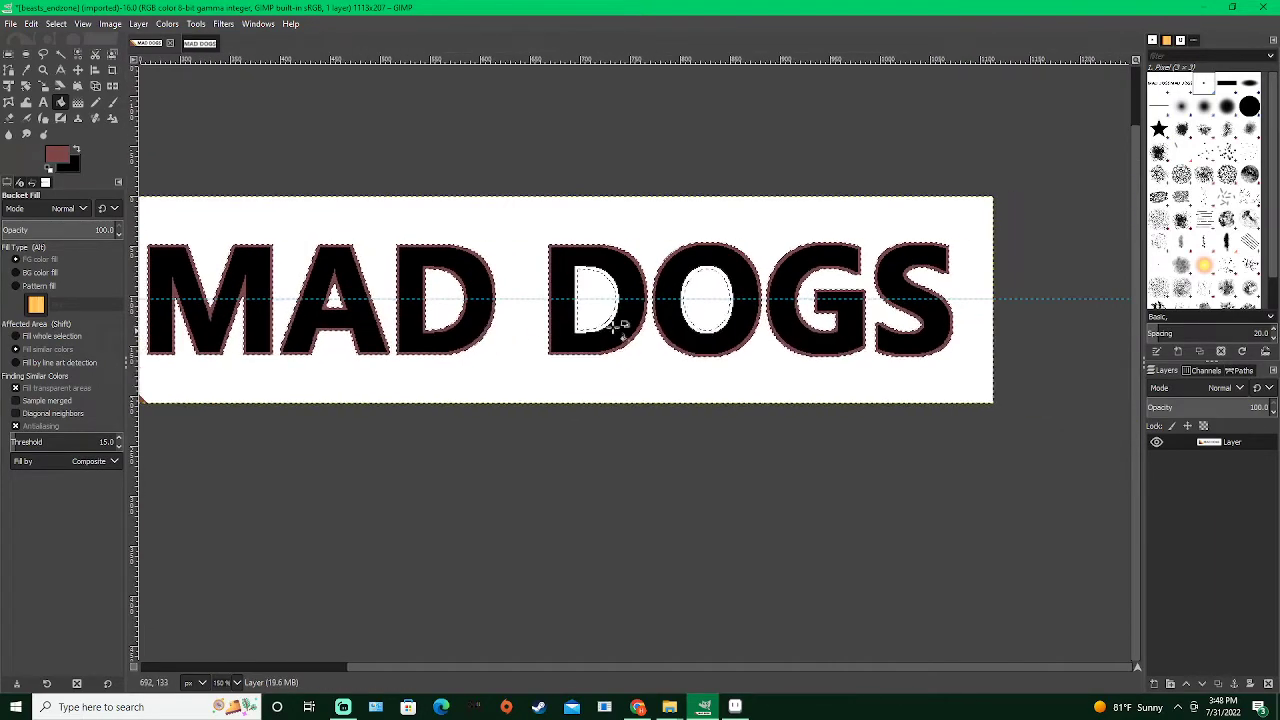
scroll(610, 320, up, 4)
click(575, 288)
scroll(620, 305, down, 3)
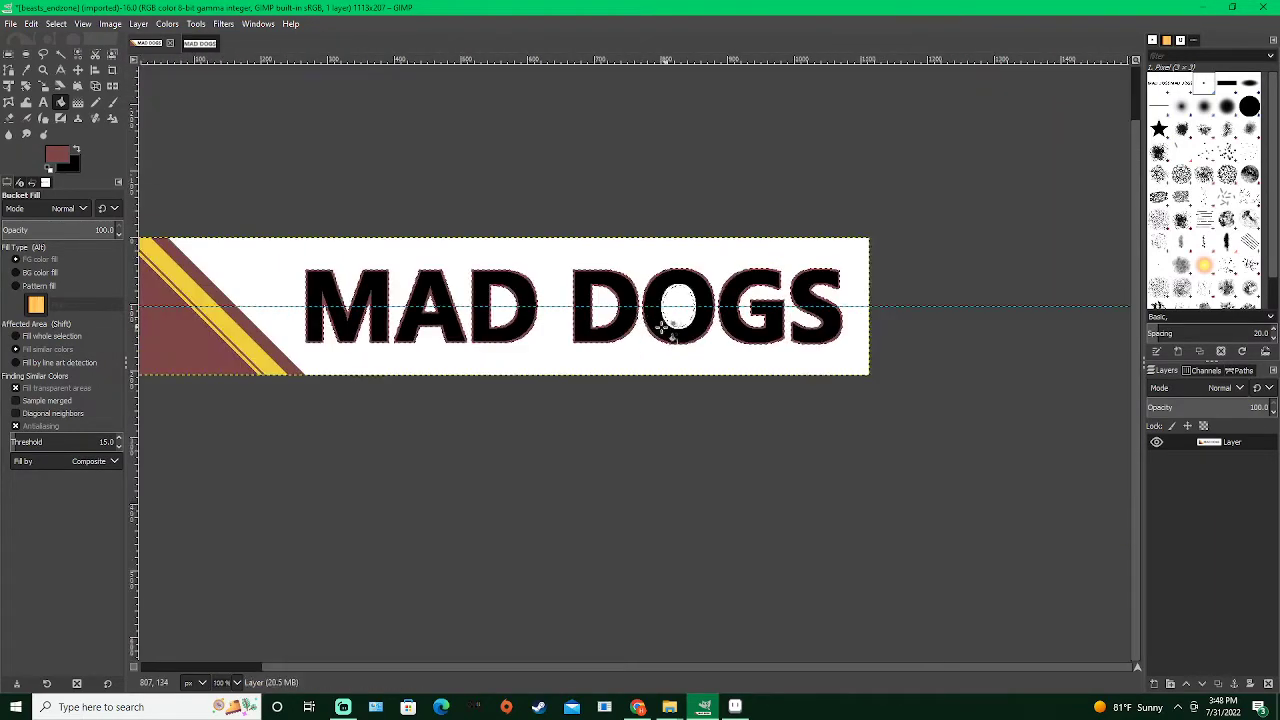
Undo the maroon fill of the O's black body and fill only the outline inside its opening
scroll(594, 314, up, 4)
click(519, 327)
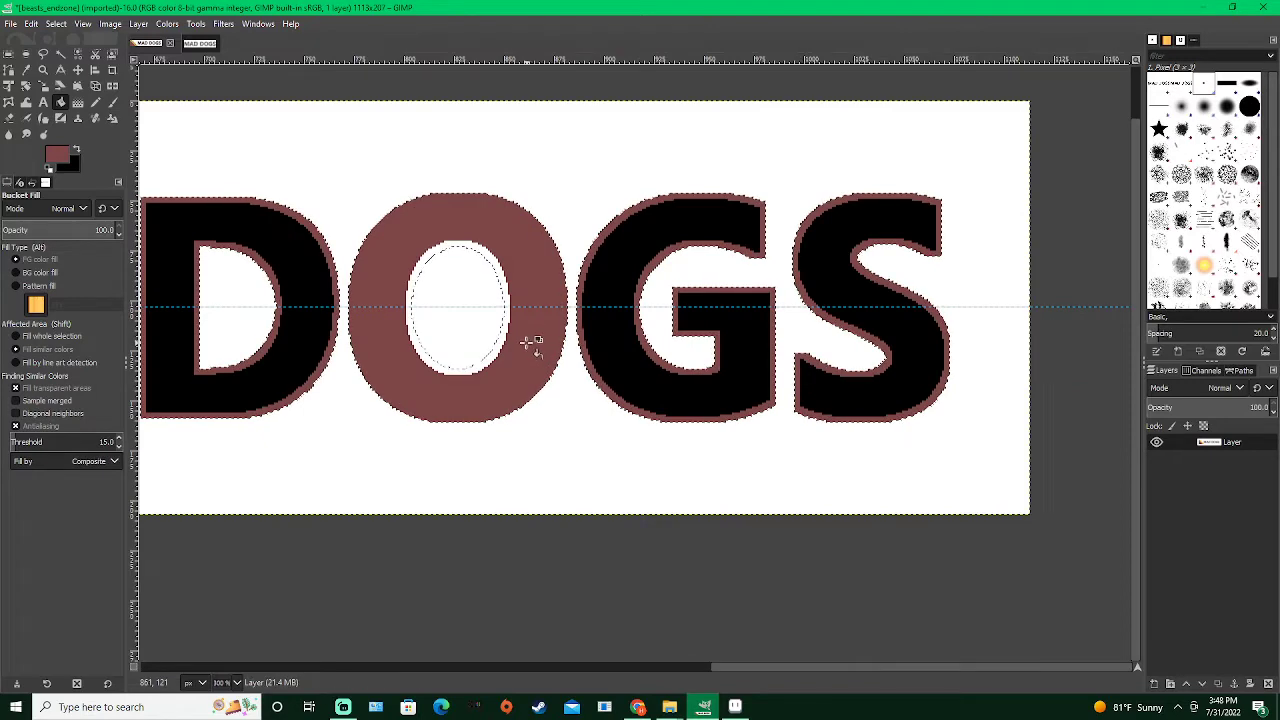
key(ctrl+z)
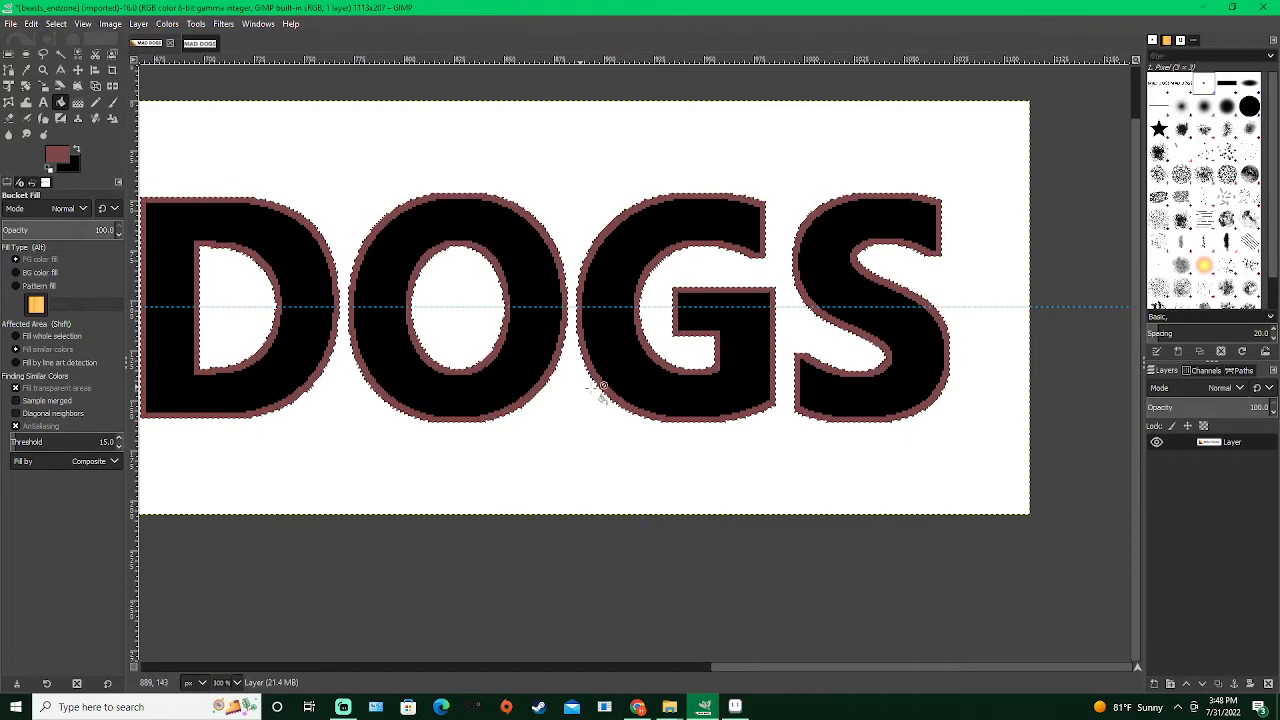
scroll(470, 368, down, 1)
drag(470, 367, 587, 333)
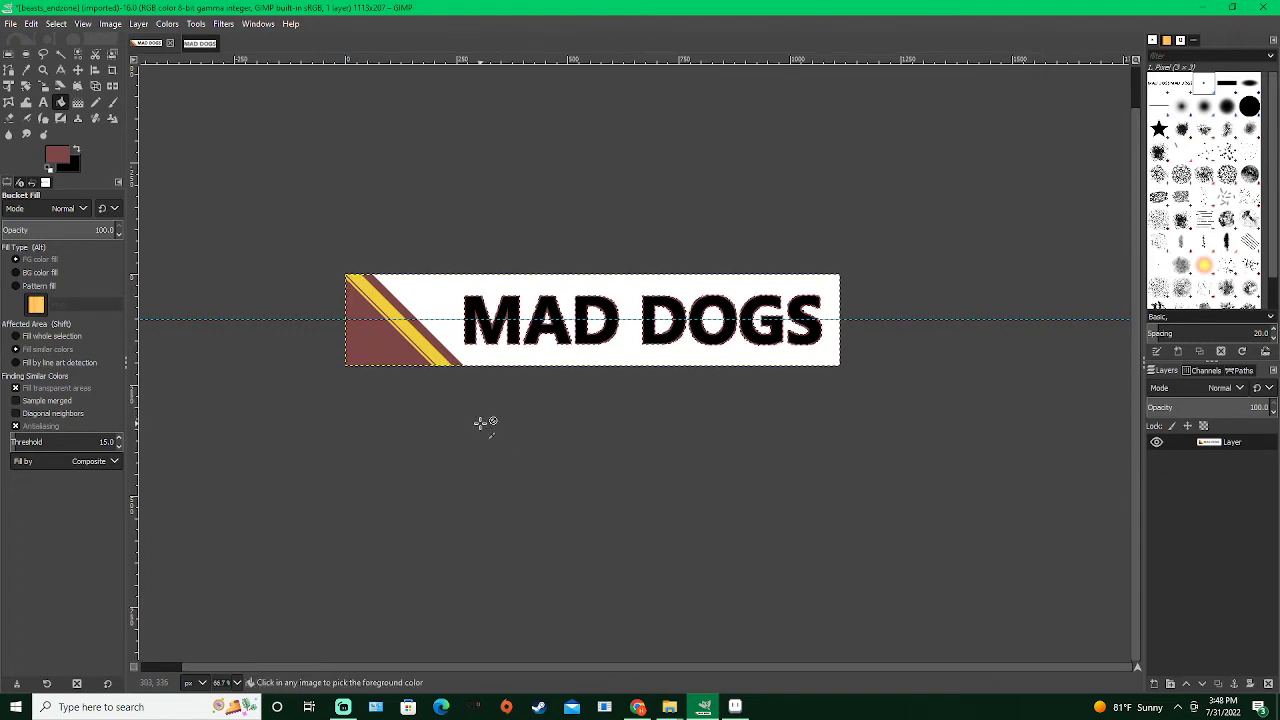
scroll(486, 423, up, 1)
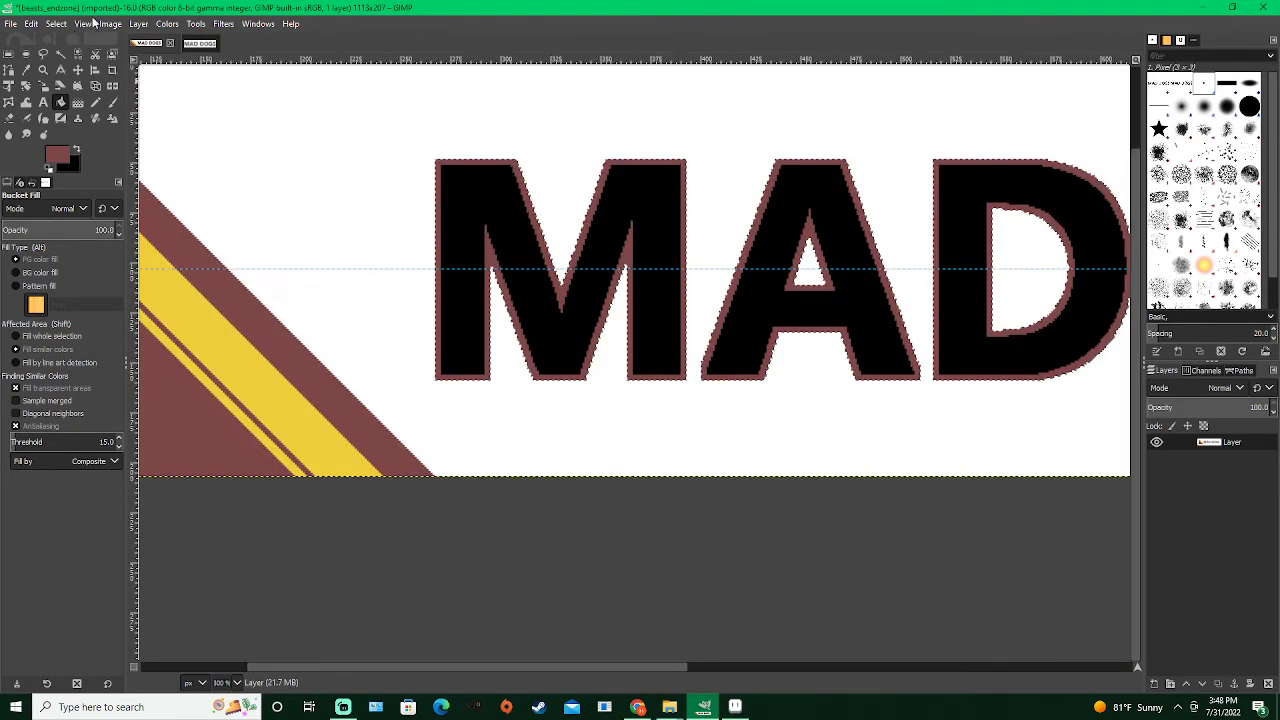
Grow the lettering selection by 1 px, sample the yellow from the diagonal stripe and bucket-fill the selected outline around the letters' outsides
click(56, 23)
click(85, 198)
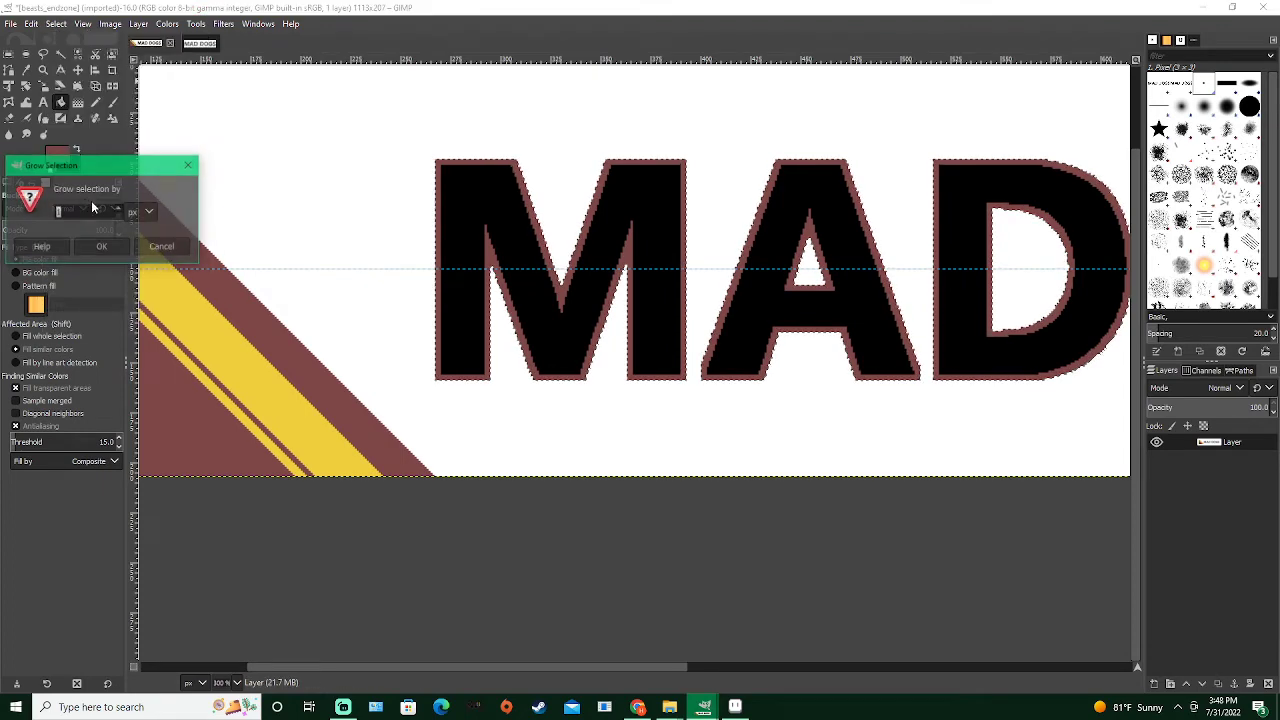
click(99, 247)
ctrl+click(330, 410)
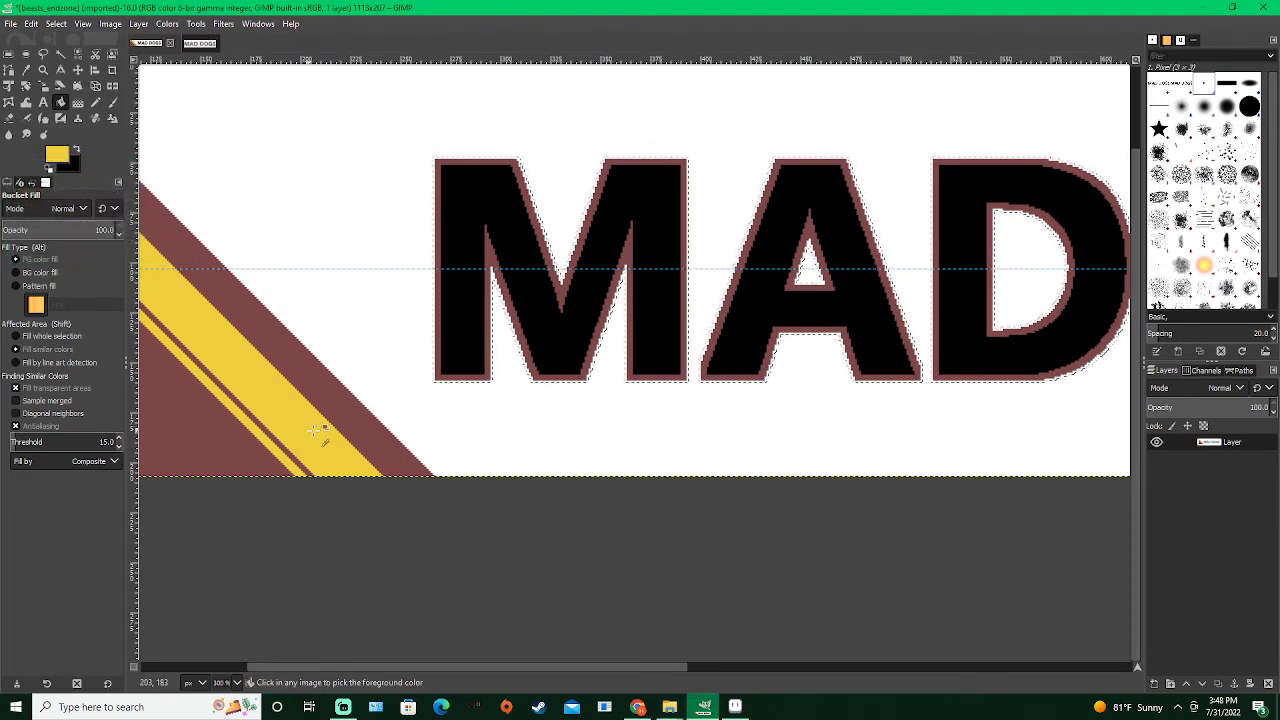
scroll(497, 320, up, 4)
click(590, 316)
scroll(700, 350, down, 3)
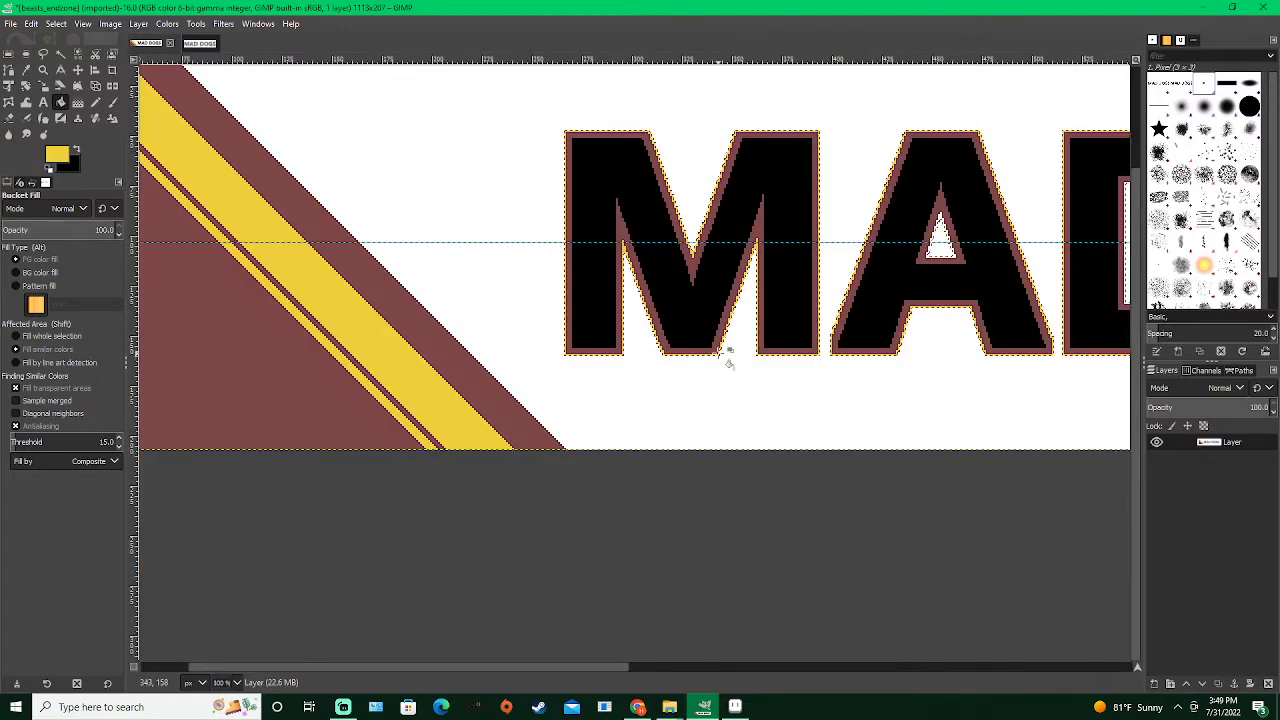
Fill the selected outlines inside the openings of the A, both Ds and the O with yellow
scroll(749, 262, up, 2)
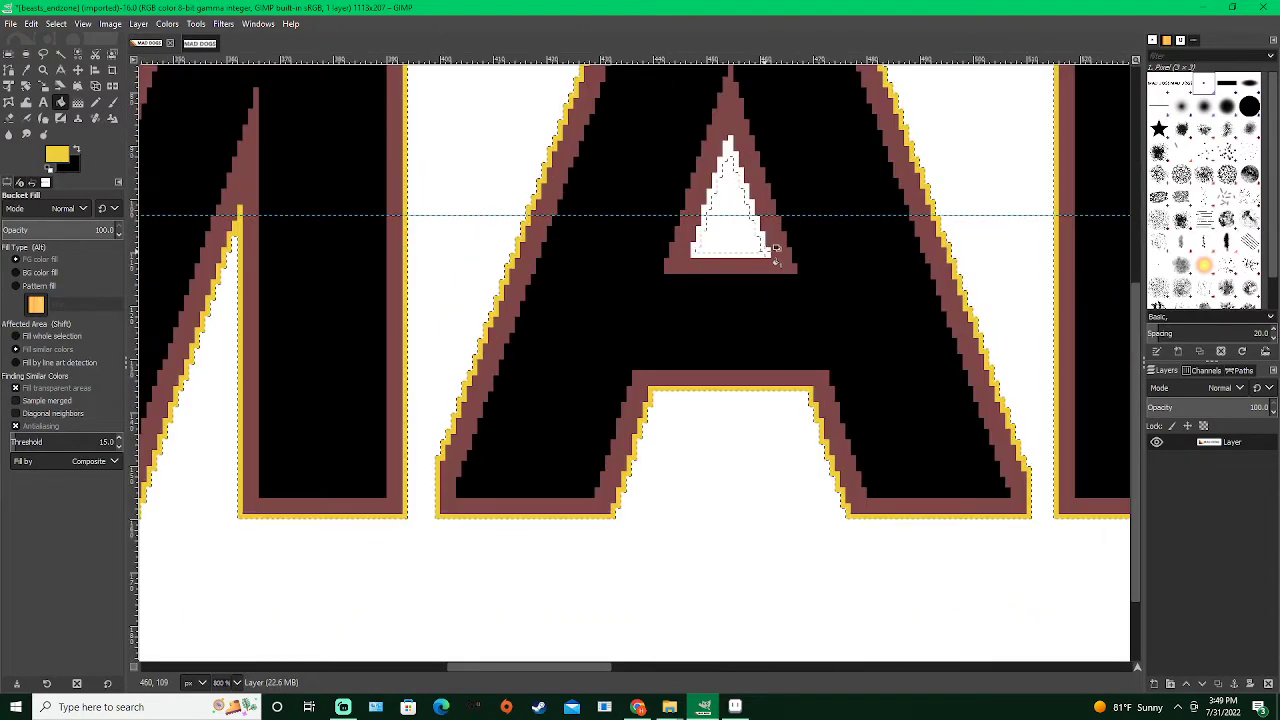
scroll(757, 271, down, 3)
scroll(690, 340, up, 4)
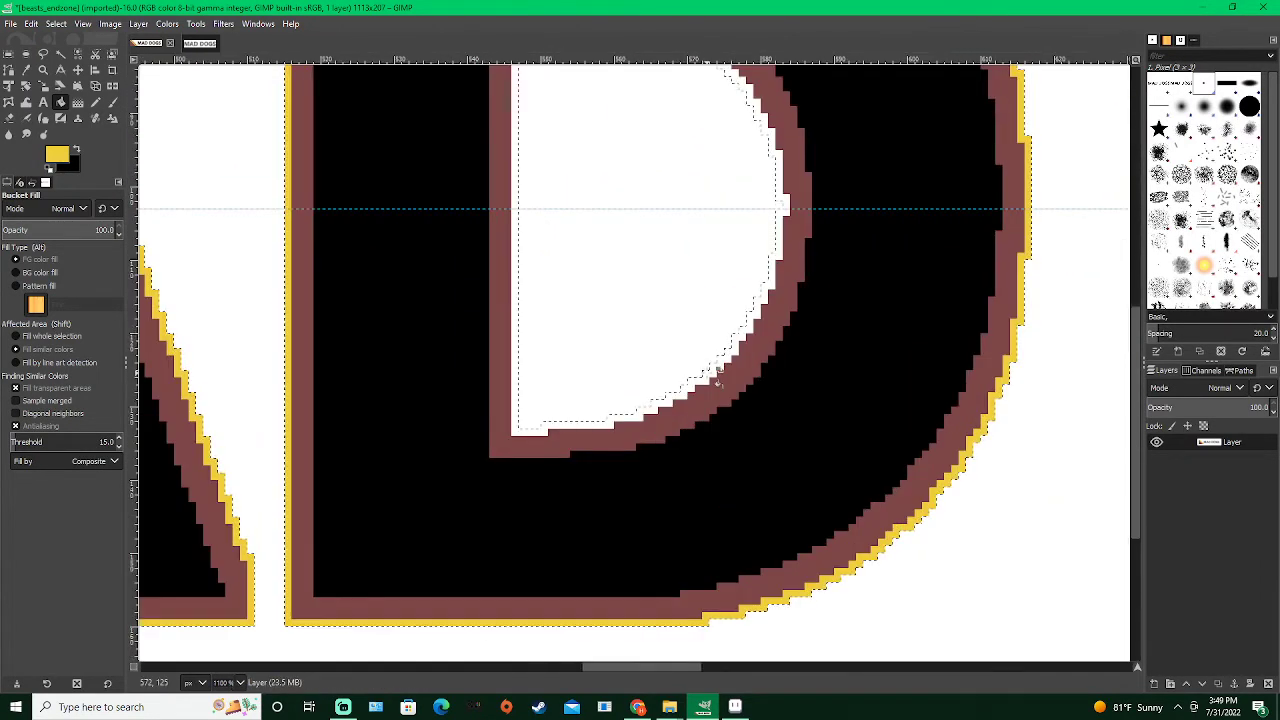
scroll(717, 380, down, 3)
scroll(757, 366, up, 4)
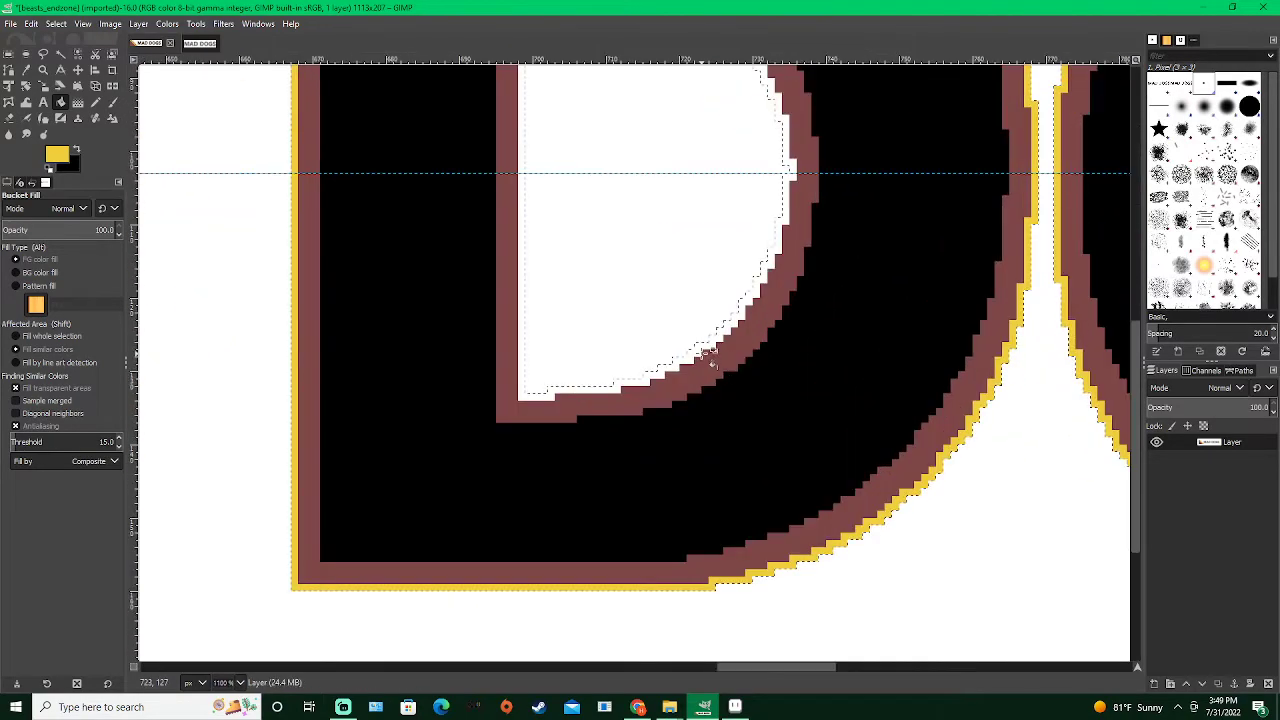
scroll(712, 360, down, 4)
scroll(737, 352, up, 4)
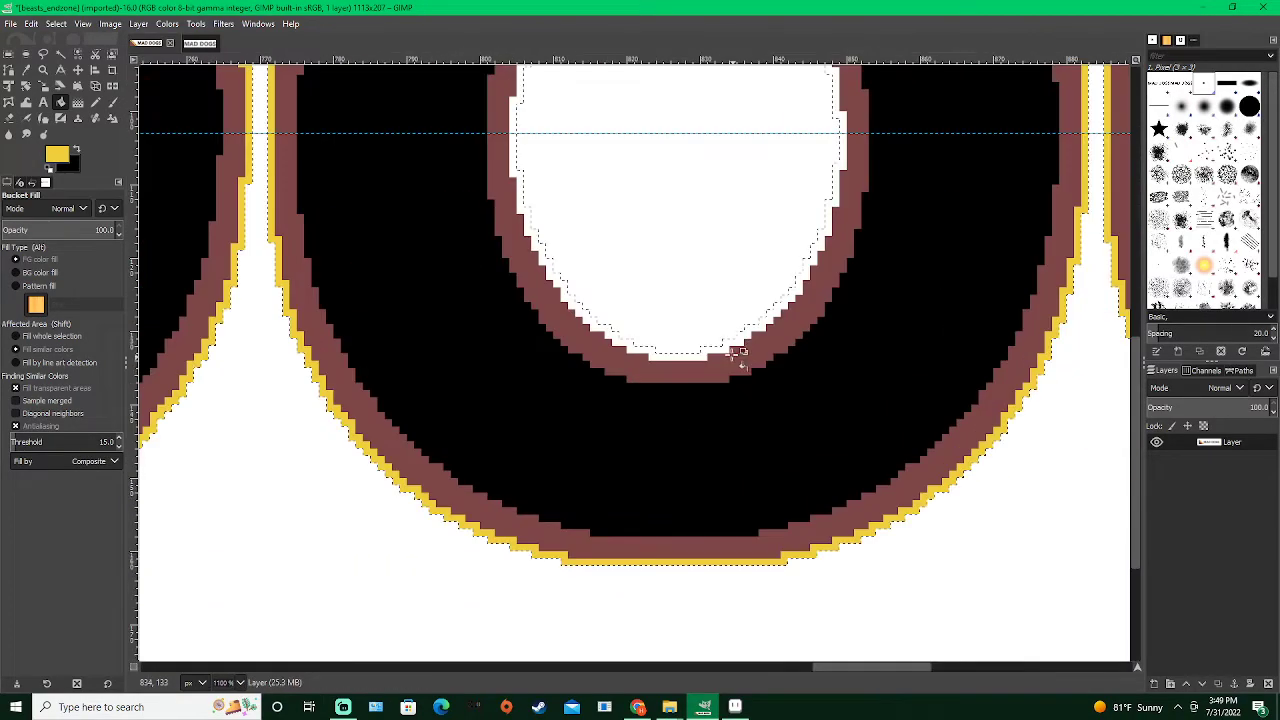
click(737, 352)
scroll(790, 357, down, 4)
scroll(887, 356, up, 4)
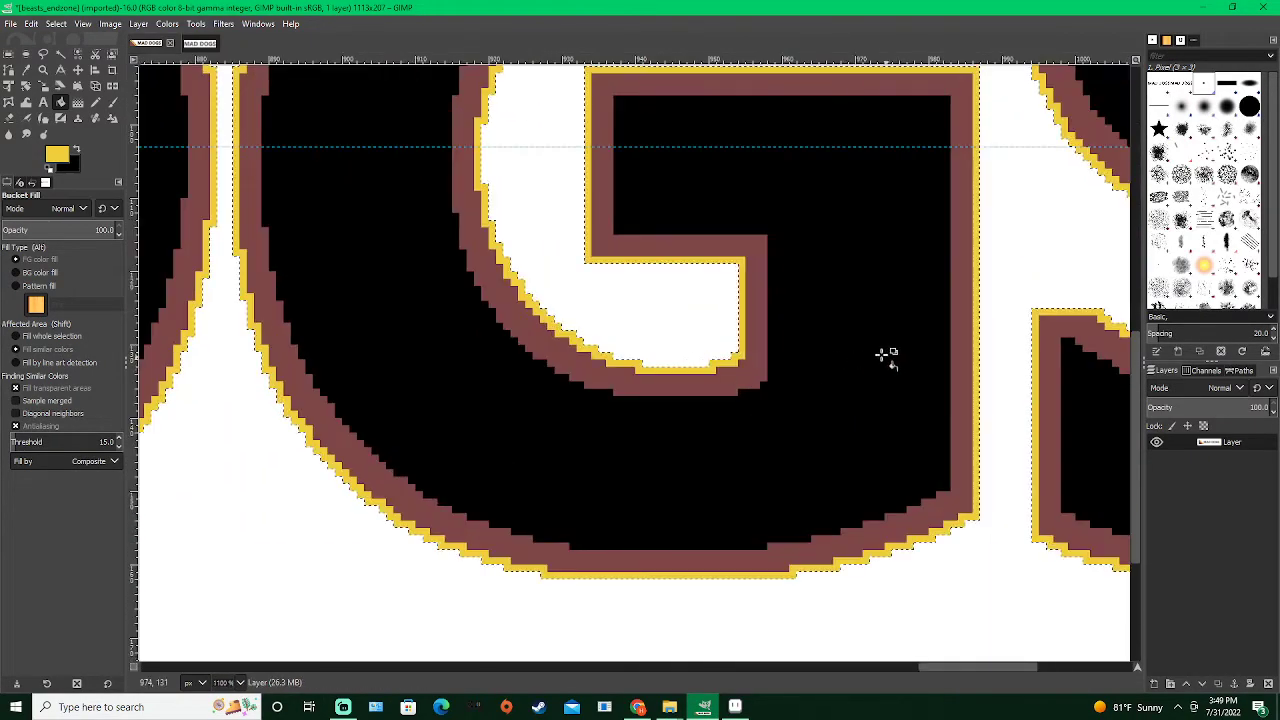
scroll(800, 360, down, 4)
scroll(806, 380, down, 3)
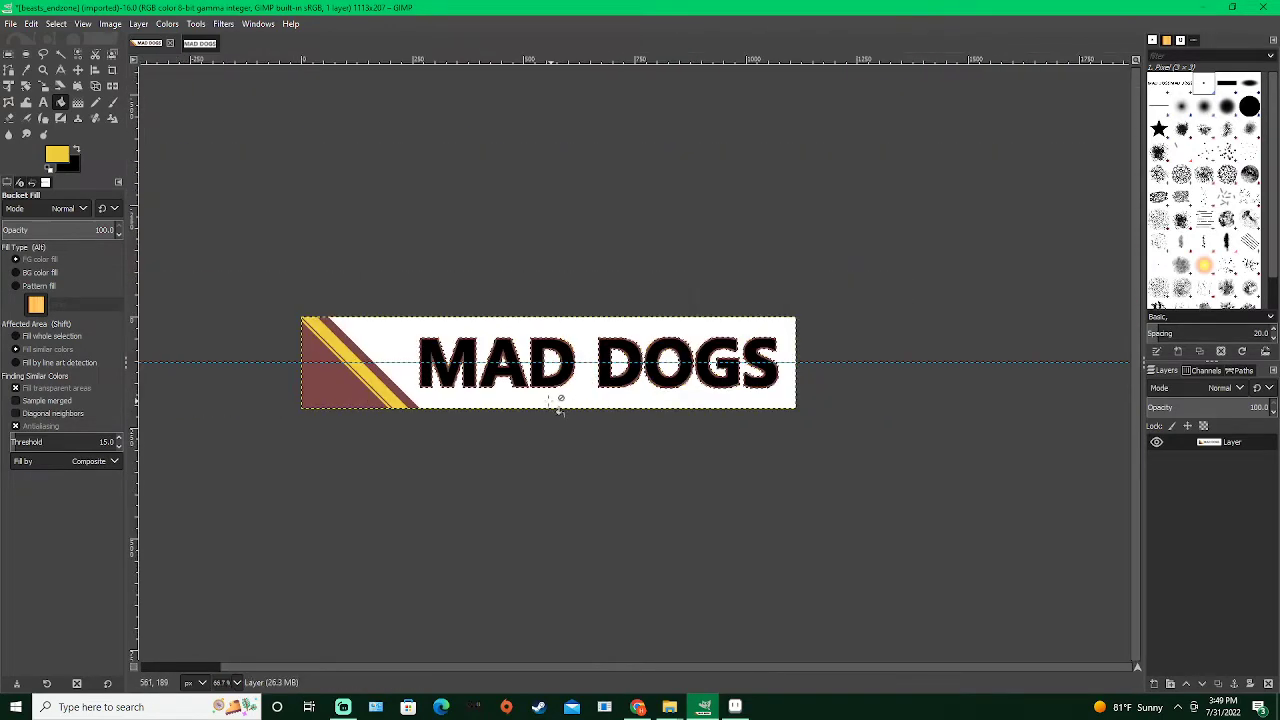
scroll(540, 363, up, 3)
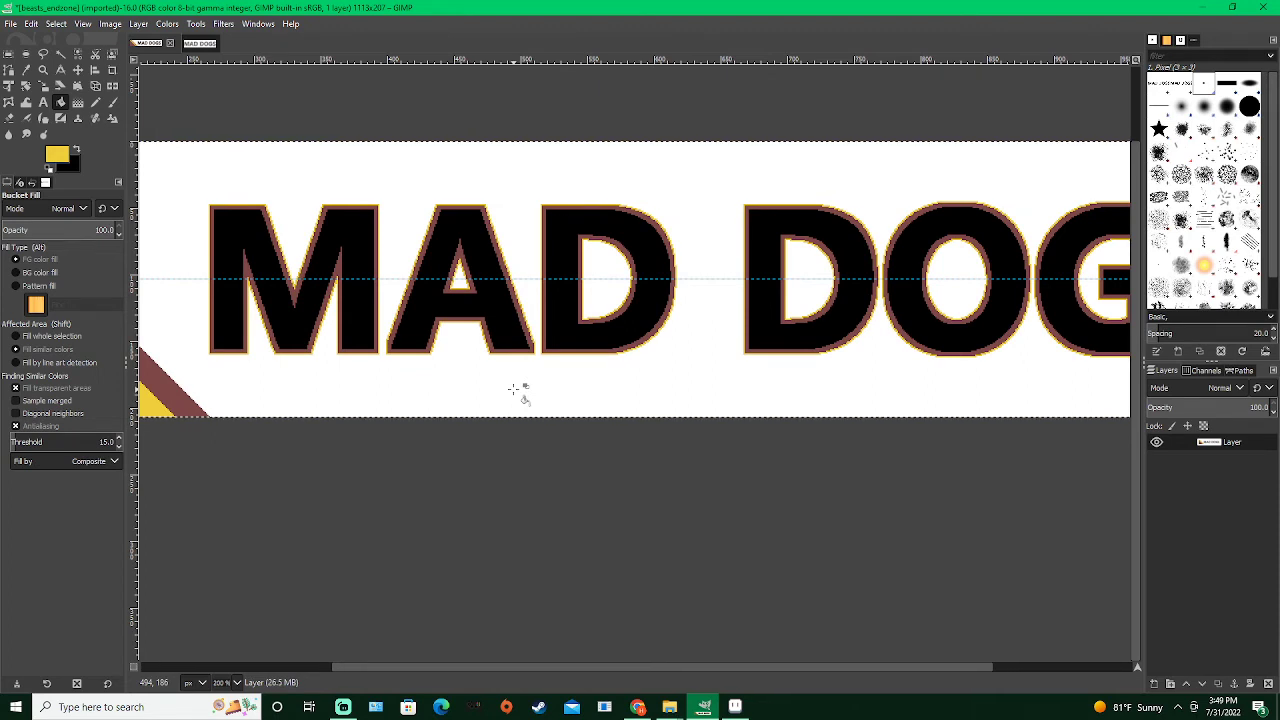
scroll(466, 335, down, 3)
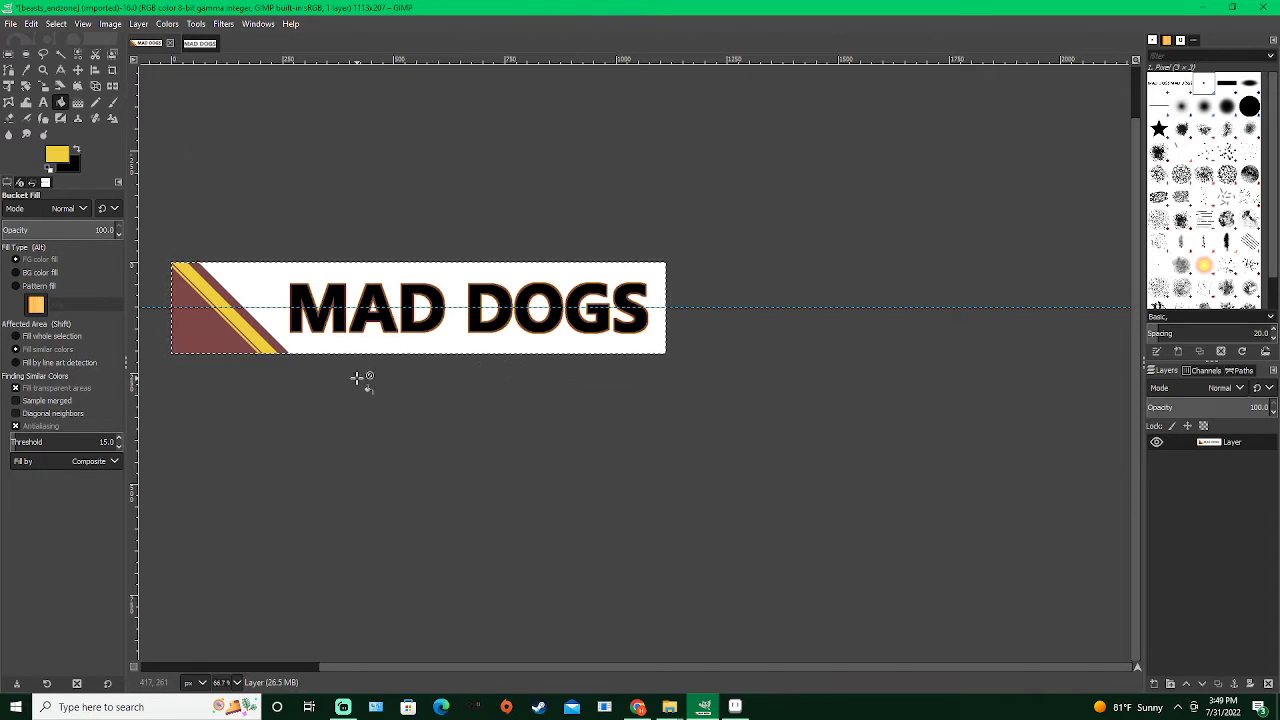
Export the endzone graphic to the logos folder as clean_mad_dogs_endzone.png with the default PNG options
click(9, 24)
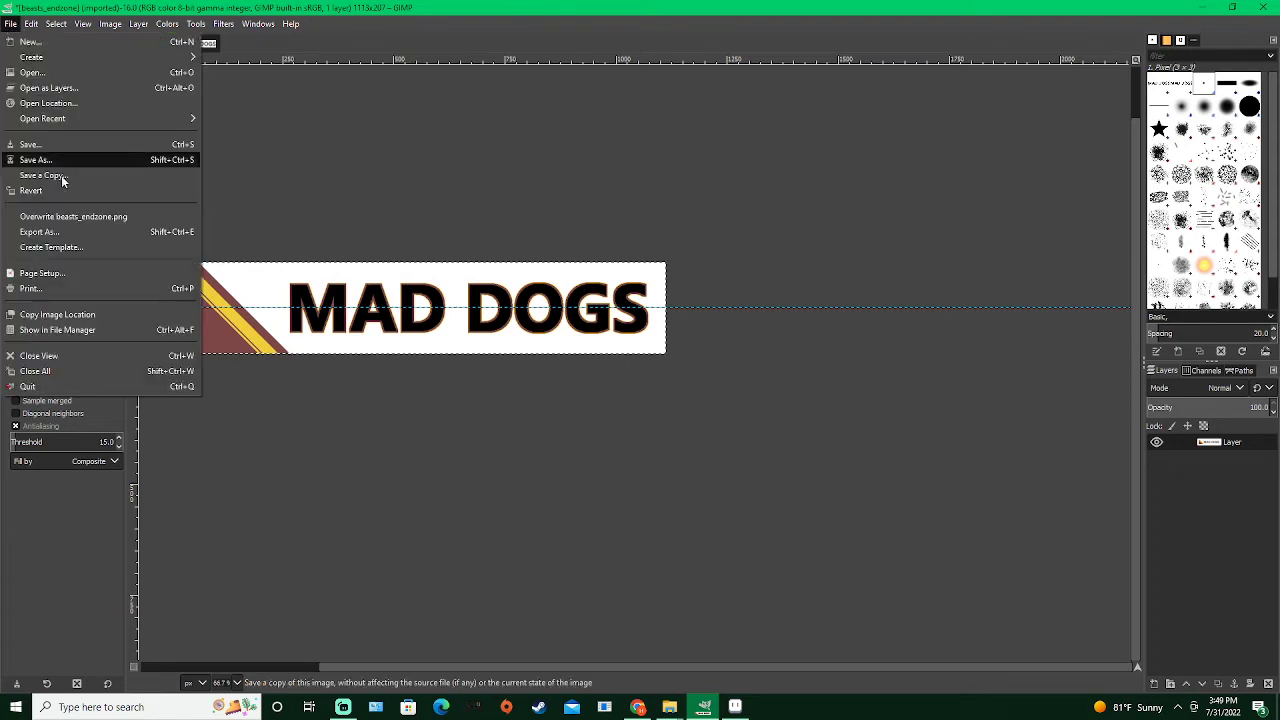
click(57, 231)
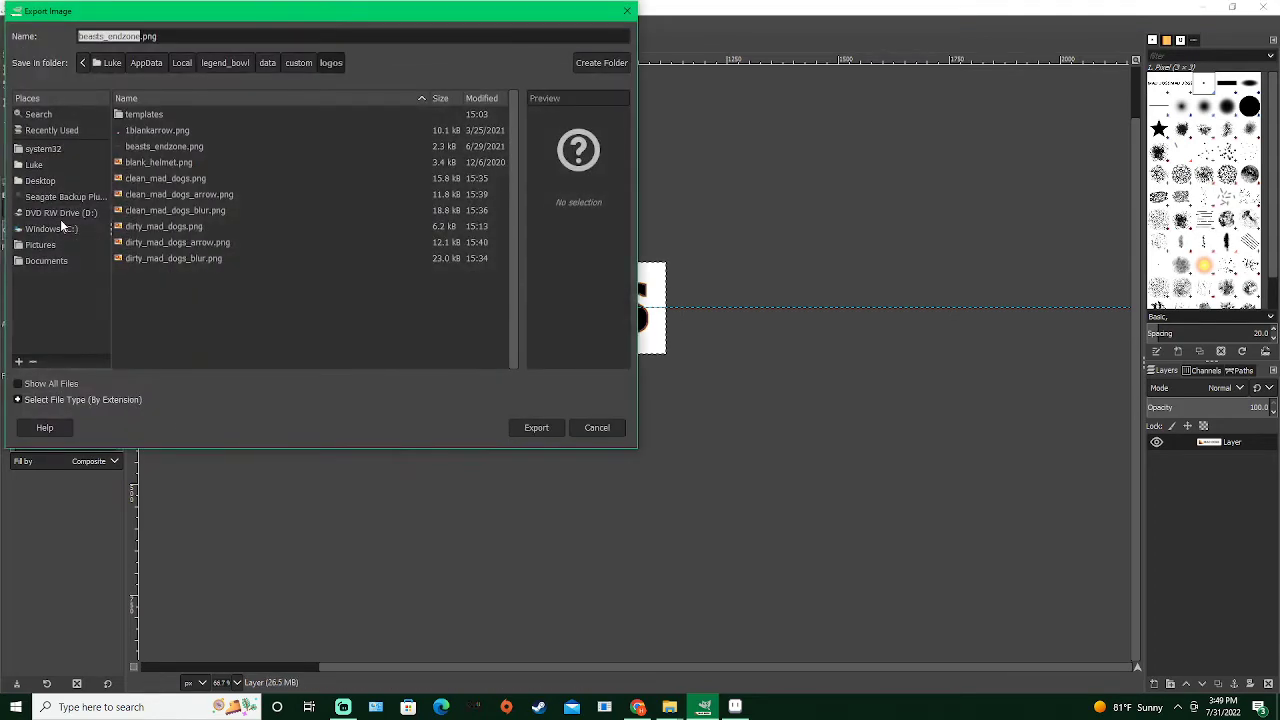
text(clean)
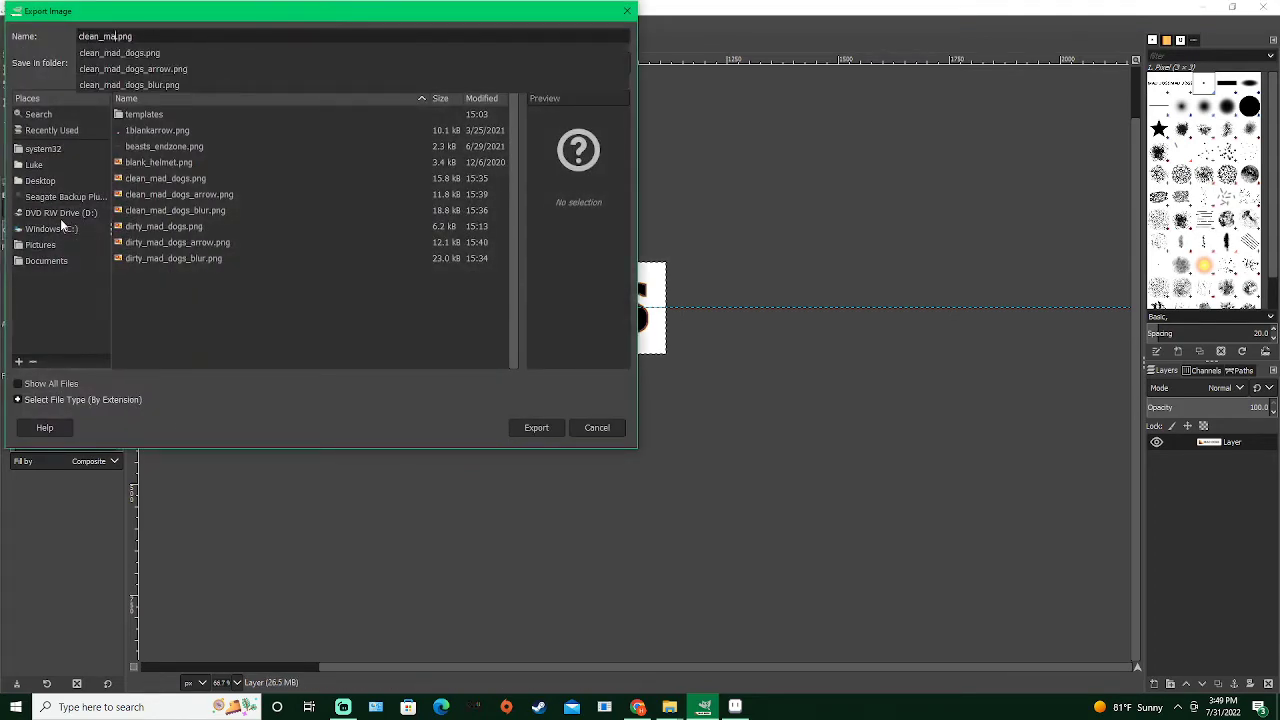
text(_mad_dogs_endzone)
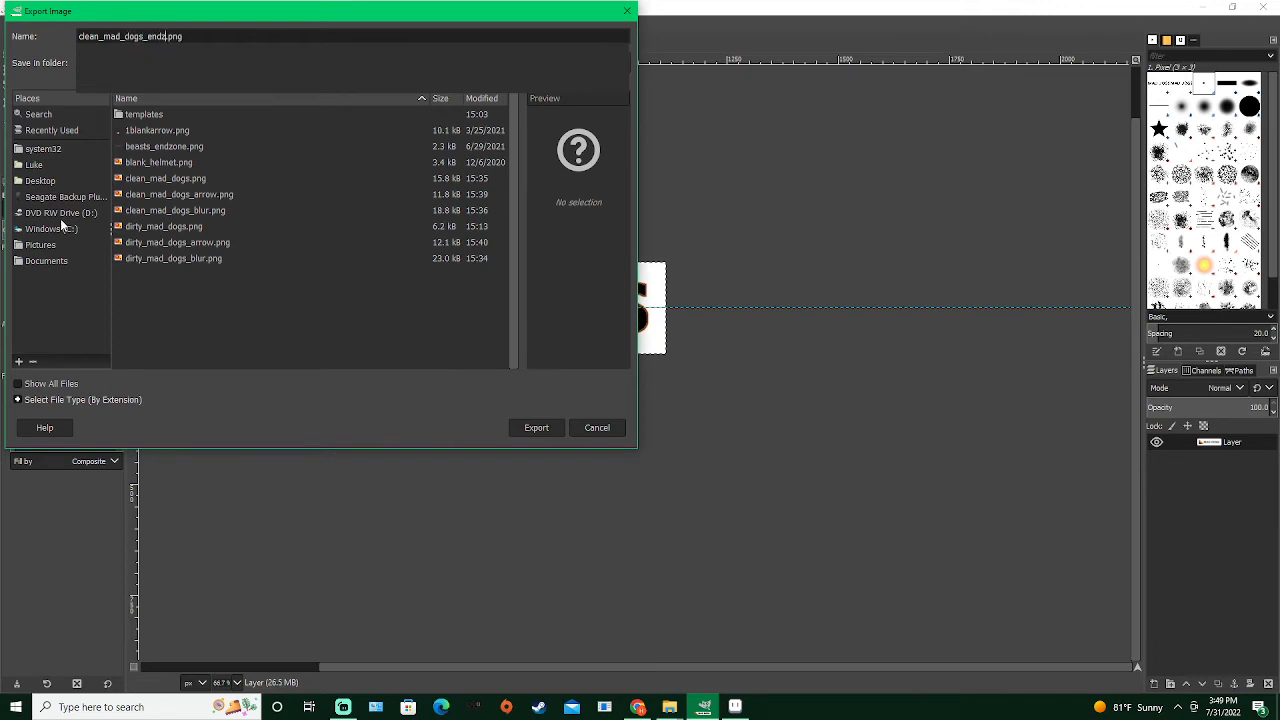
key(Return)
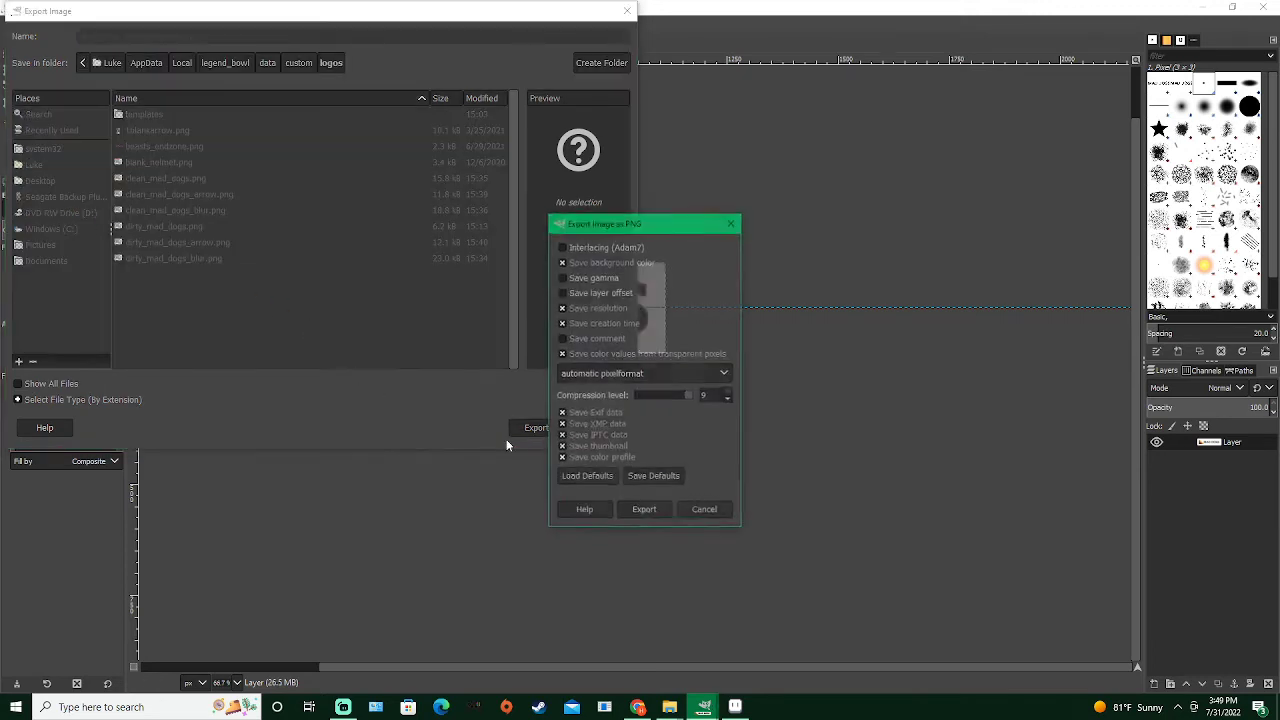
click(634, 512)
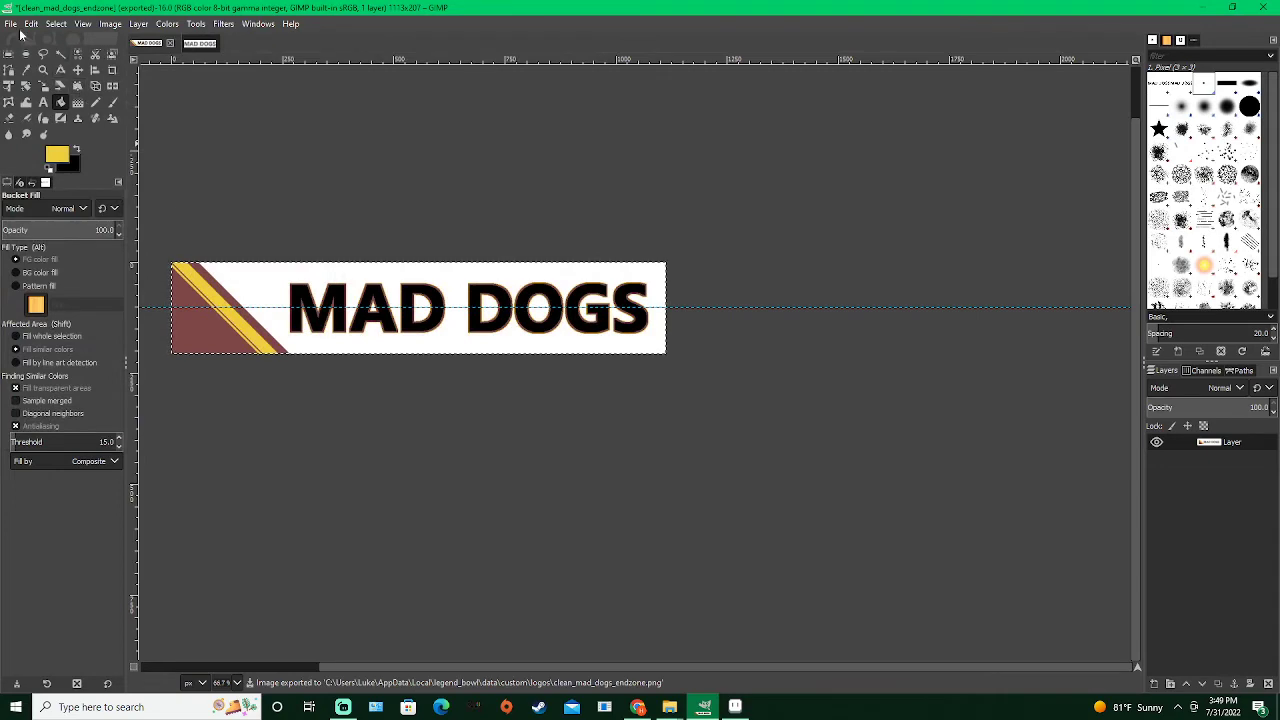
Export a second copy of the endzone graphic to the logos folder as dirty_mad_dogs_endzone.png
click(10, 24)
click(75, 231)
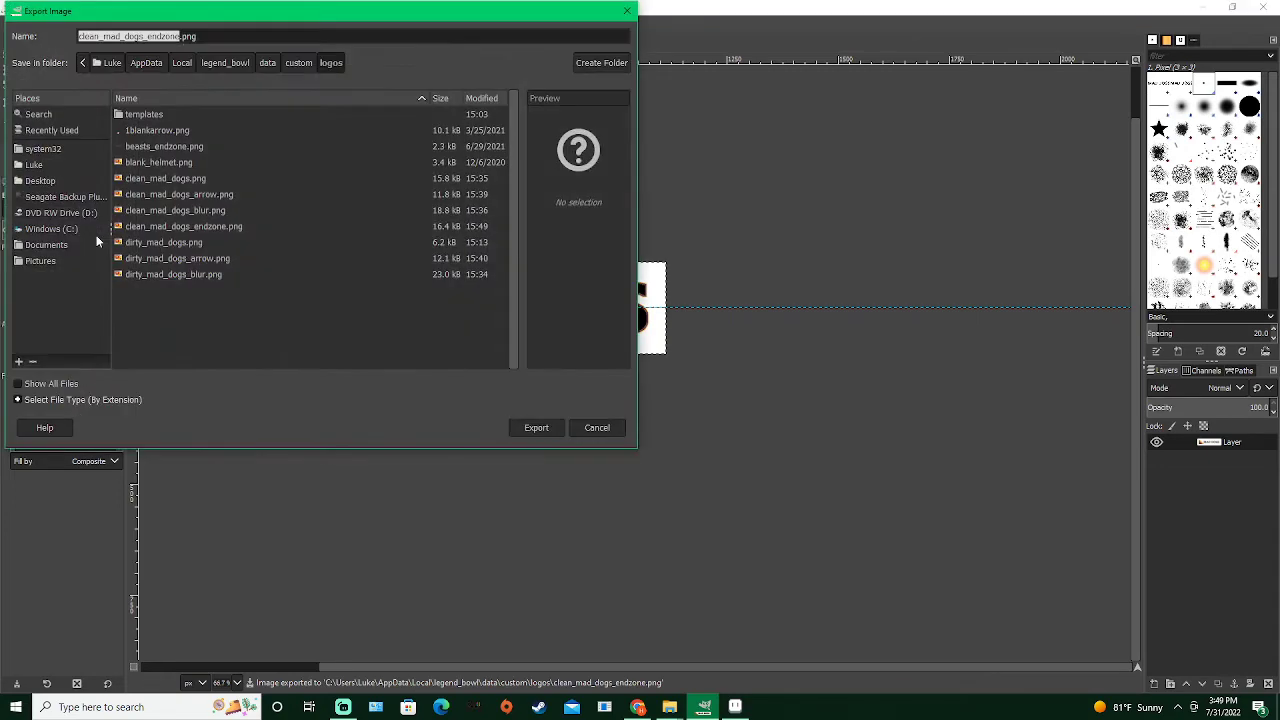
click(100, 36)
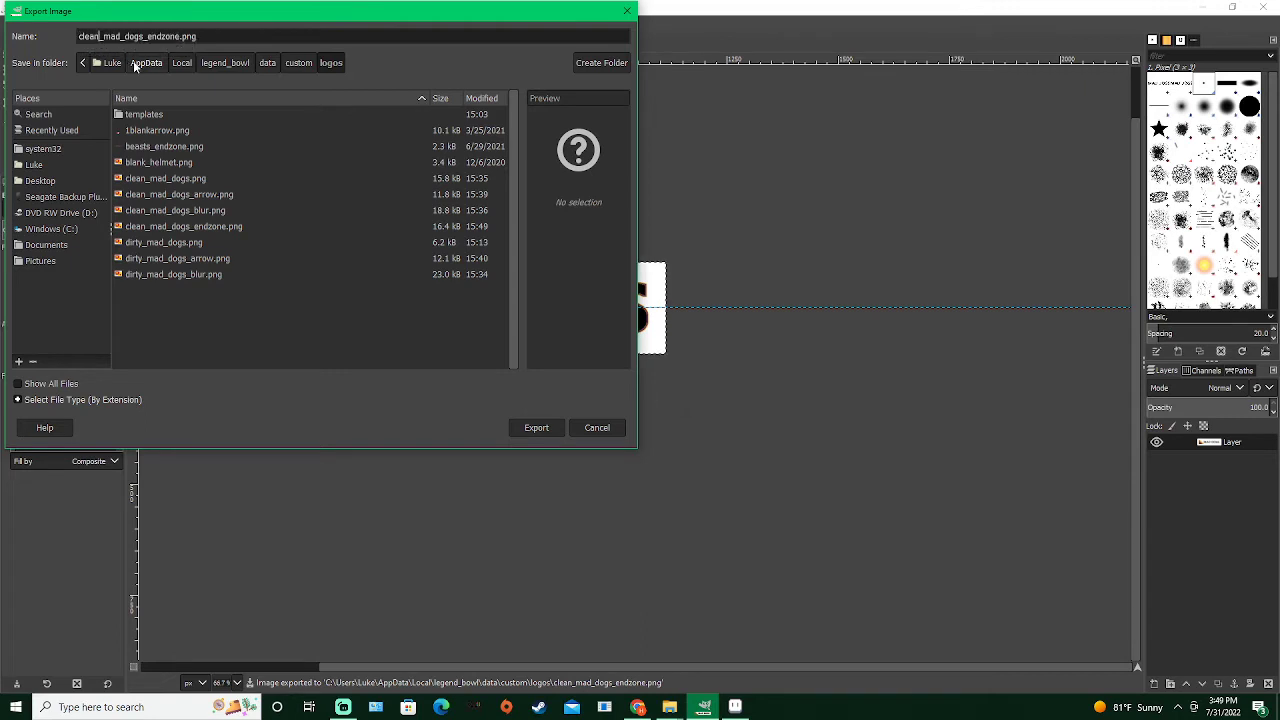
key(BackSpace)
key(BackSpace)
key(BackSpace)
key(BackSpace)
key(BackSpace)
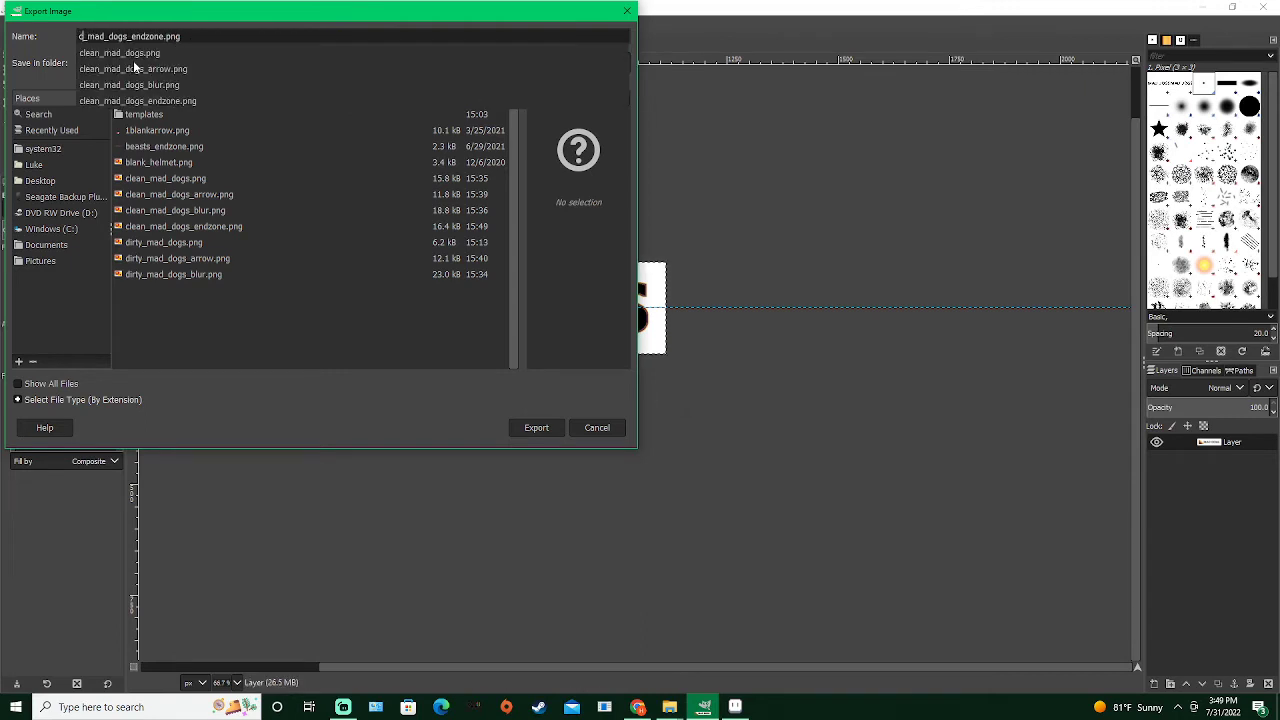
text(dirty)
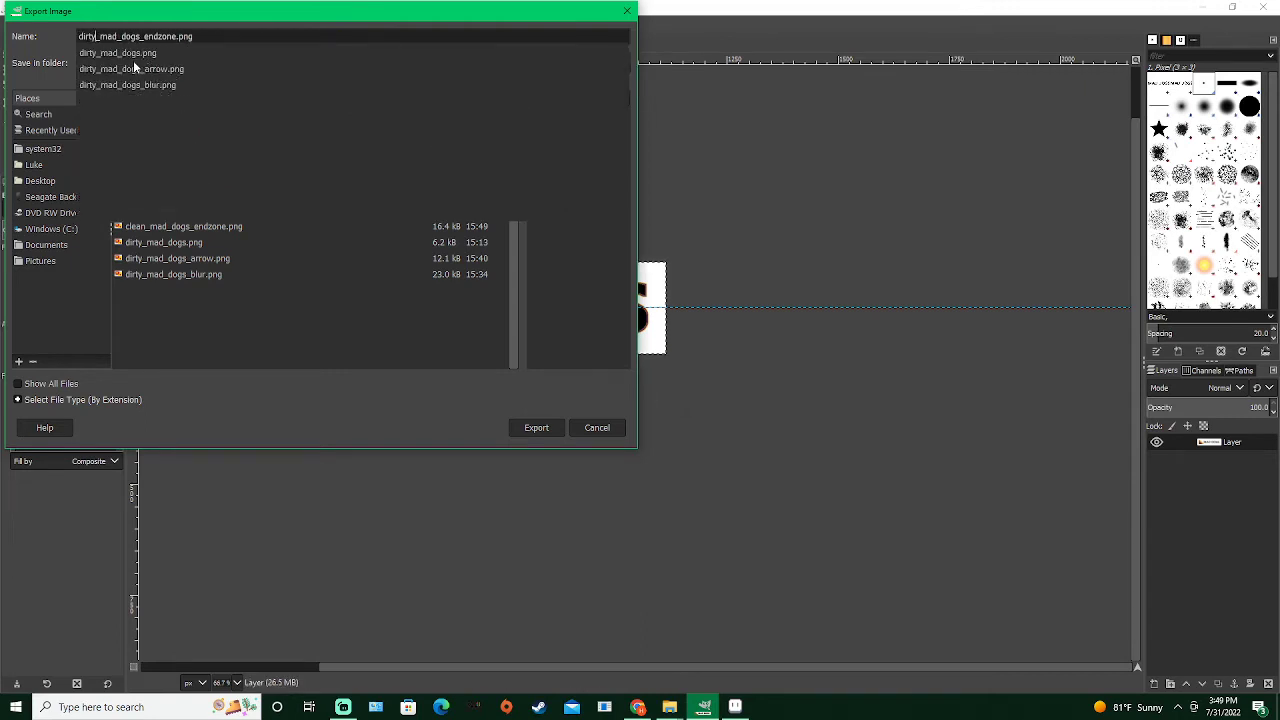
key(Return)
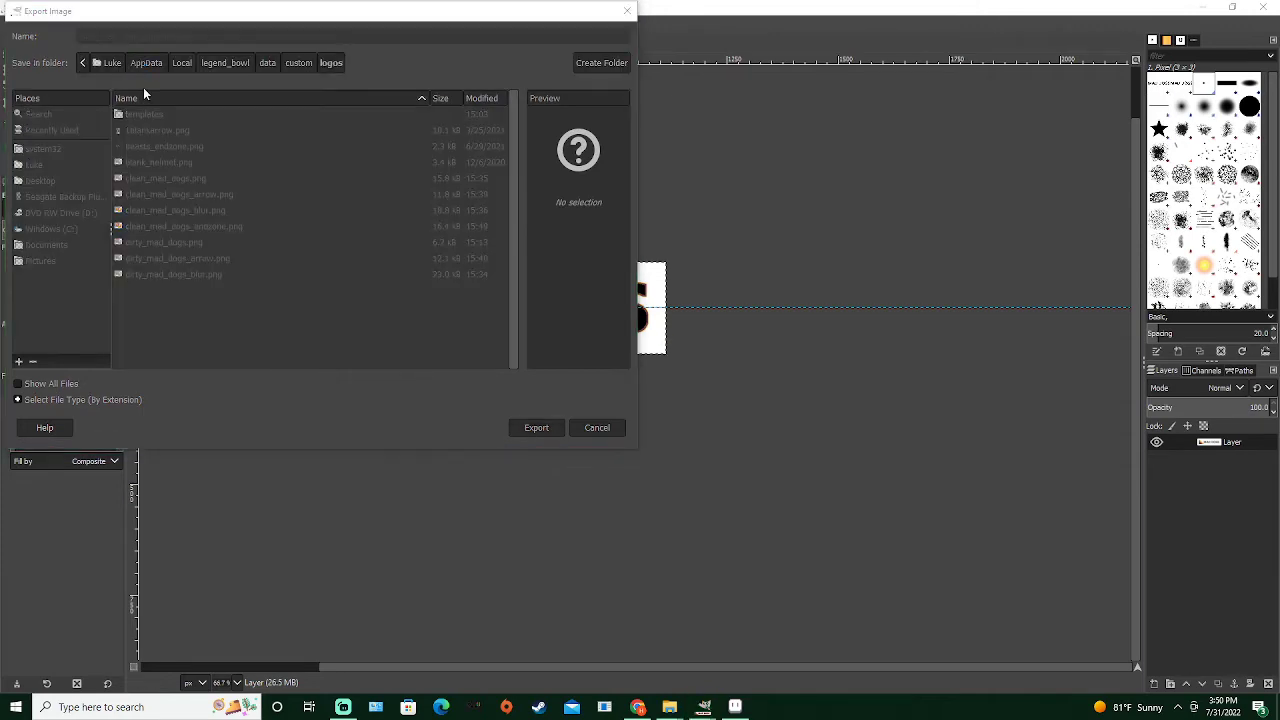
click(645, 510)
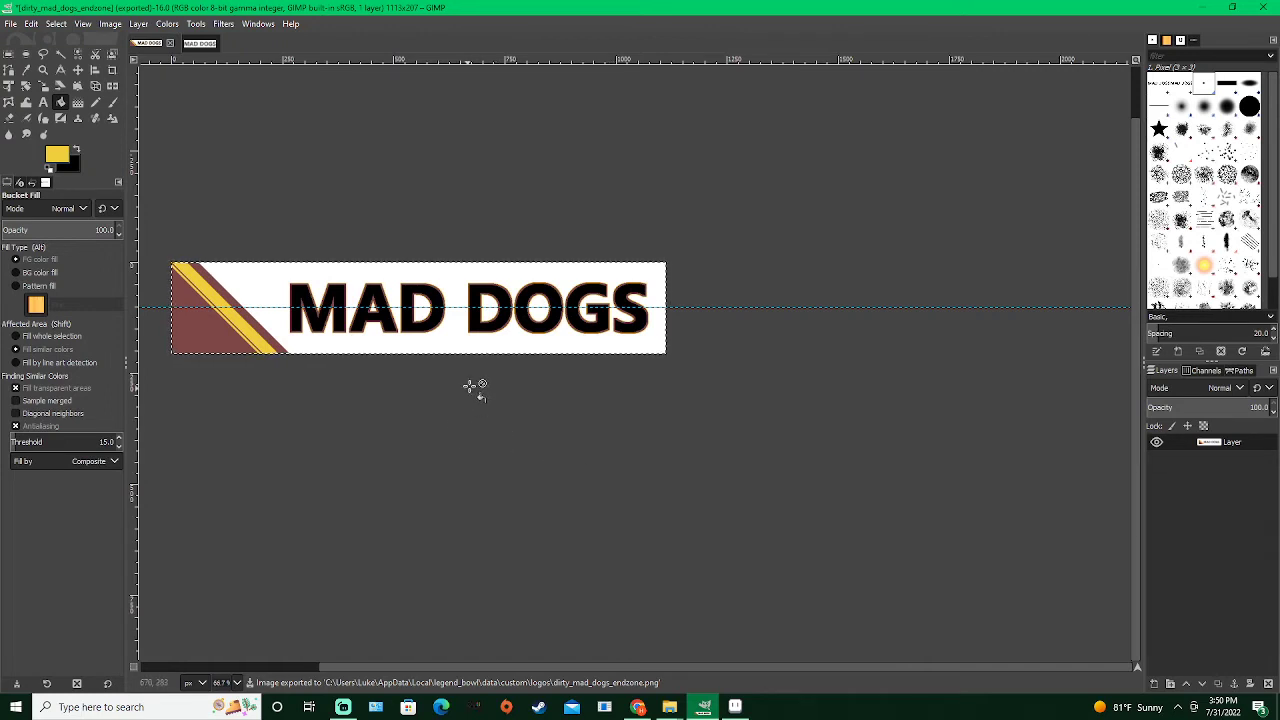
Close the endzone image and the untitled MAD DOGS text image, discarding their changes
click(170, 43)
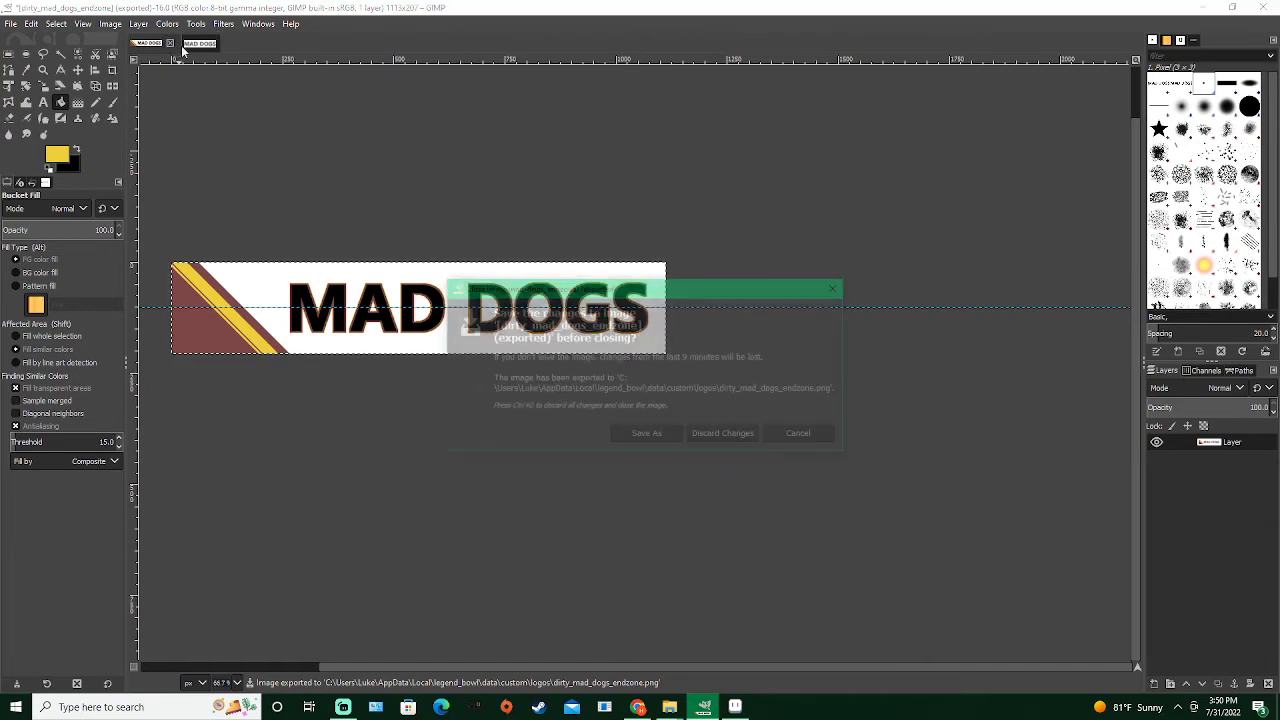
click(734, 435)
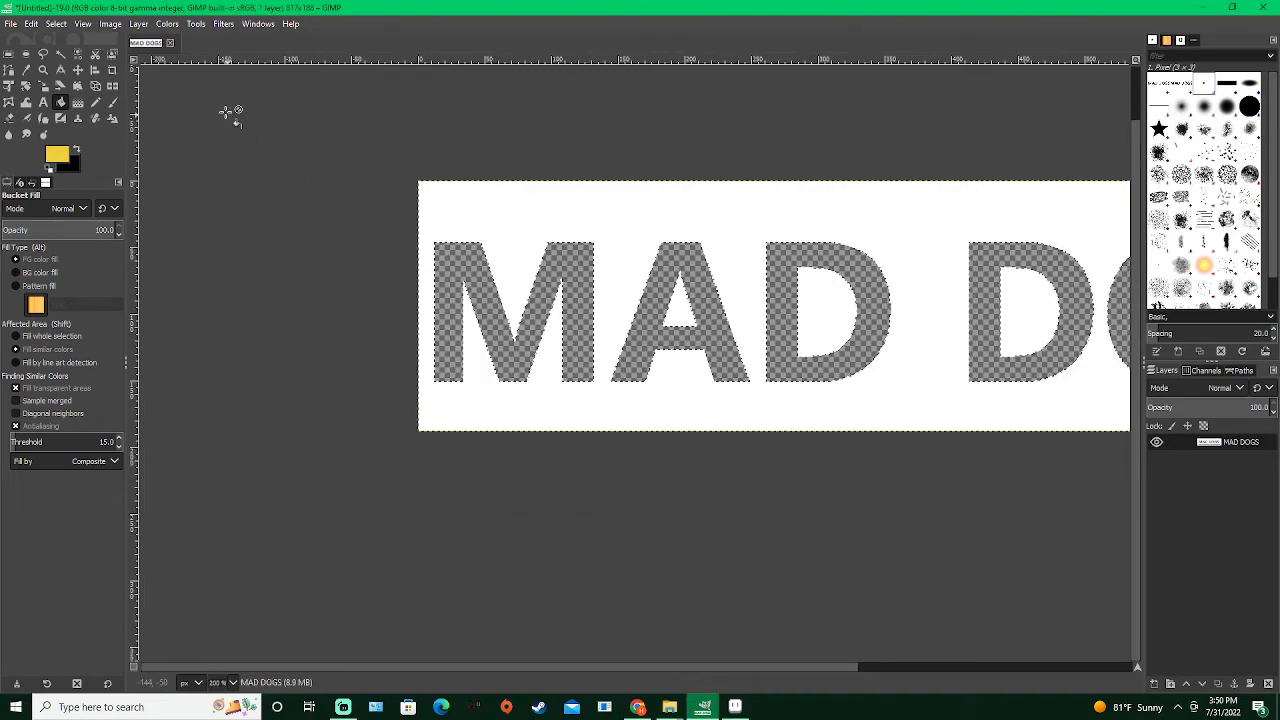
click(170, 43)
click(636, 432)
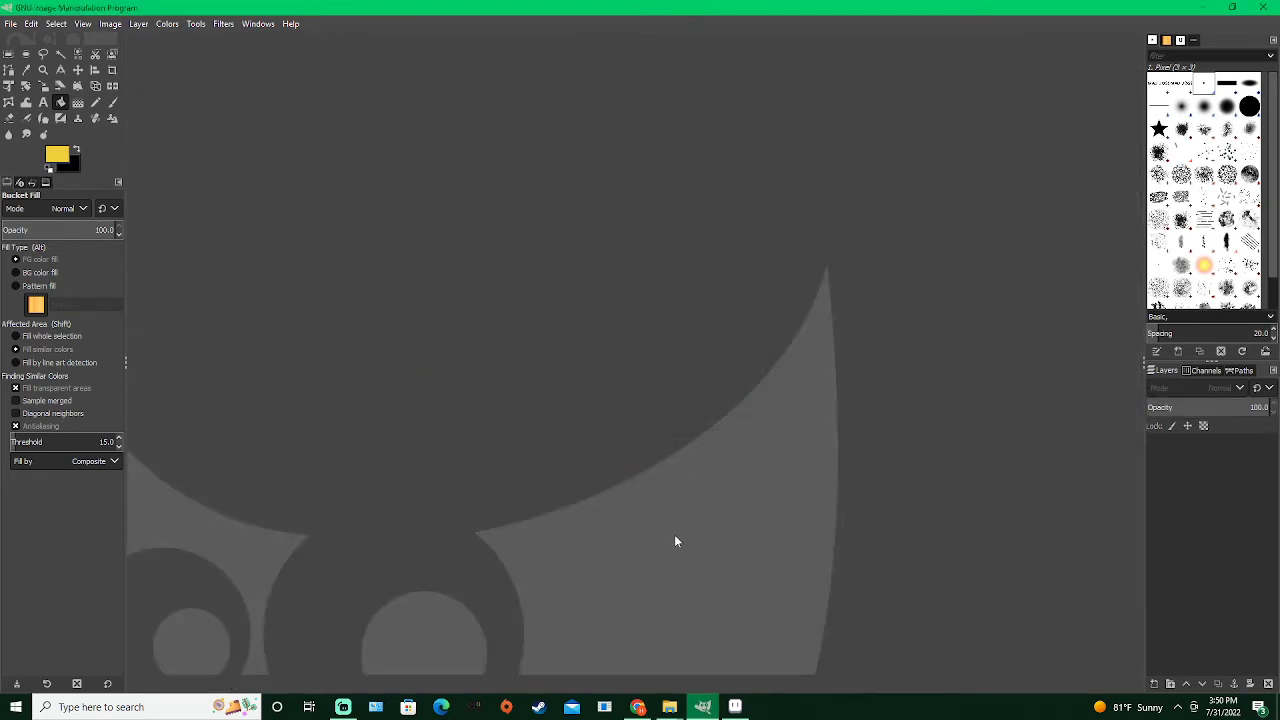
Switch to File Explorer and open blank_helmet.png from the logos folder in Aseprite
mouse_move(684, 710)
click(706, 645)
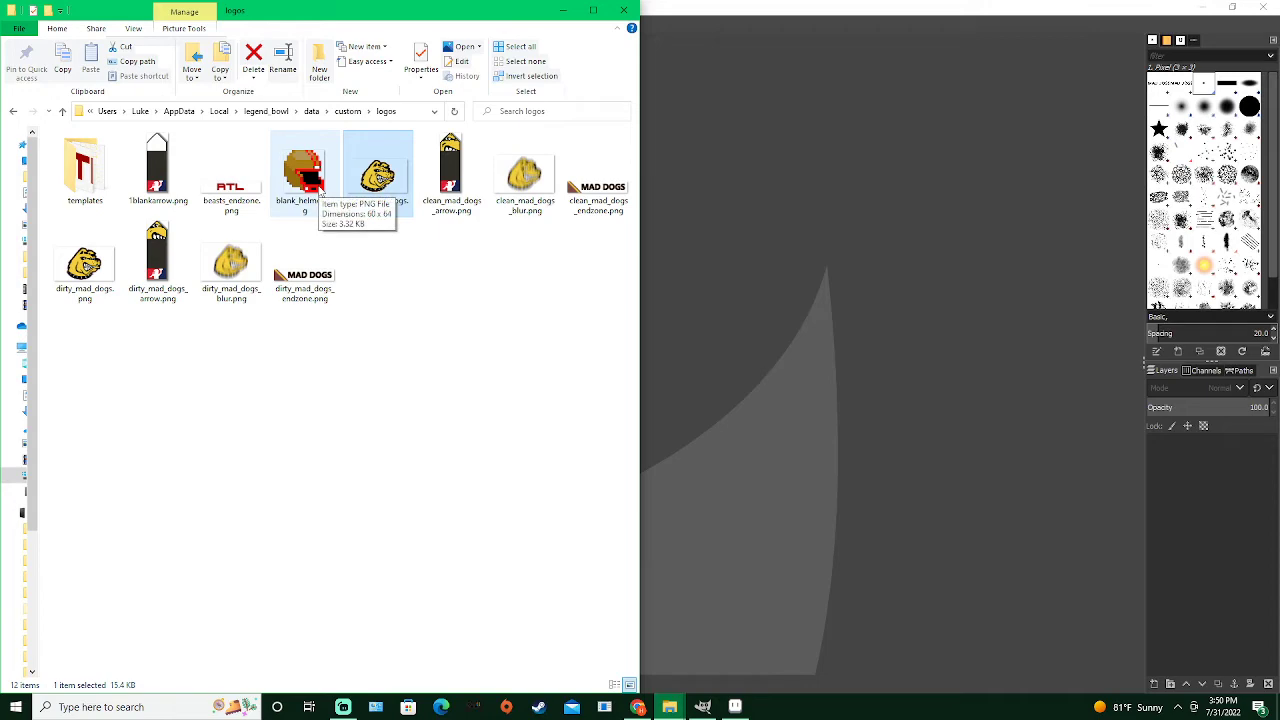
click(299, 173)
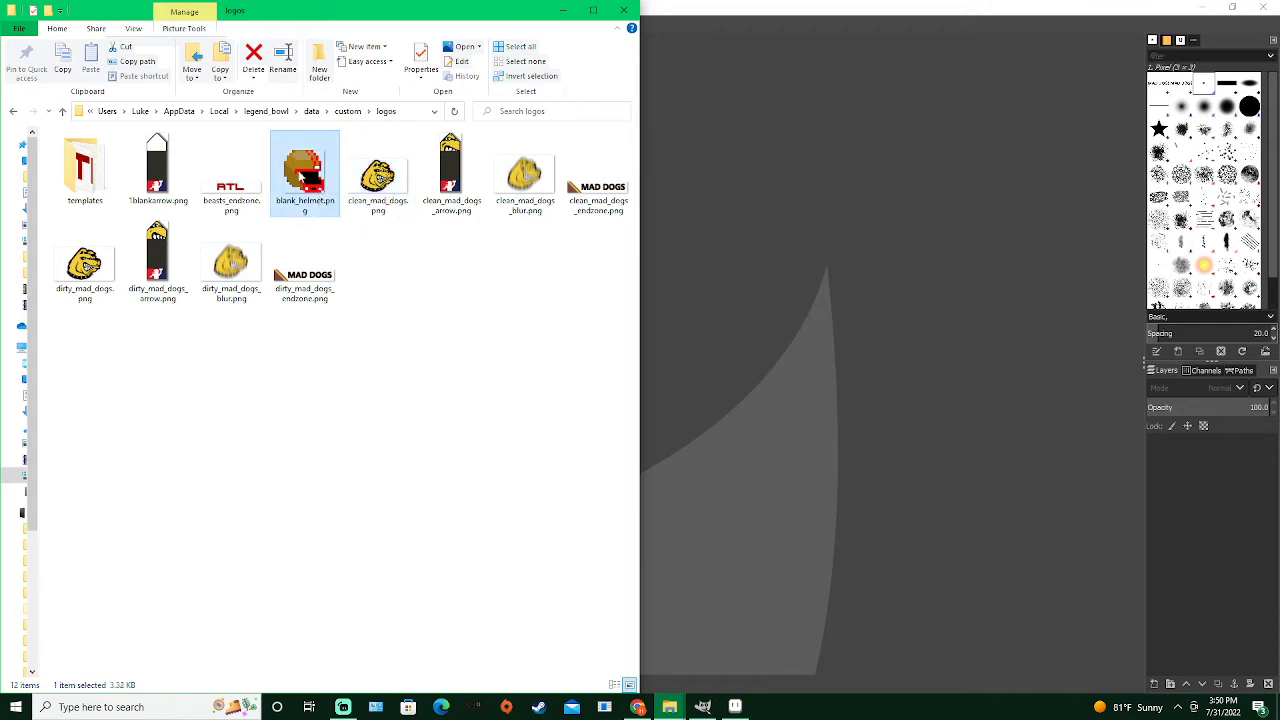
drag(768, 687, 729, 483)
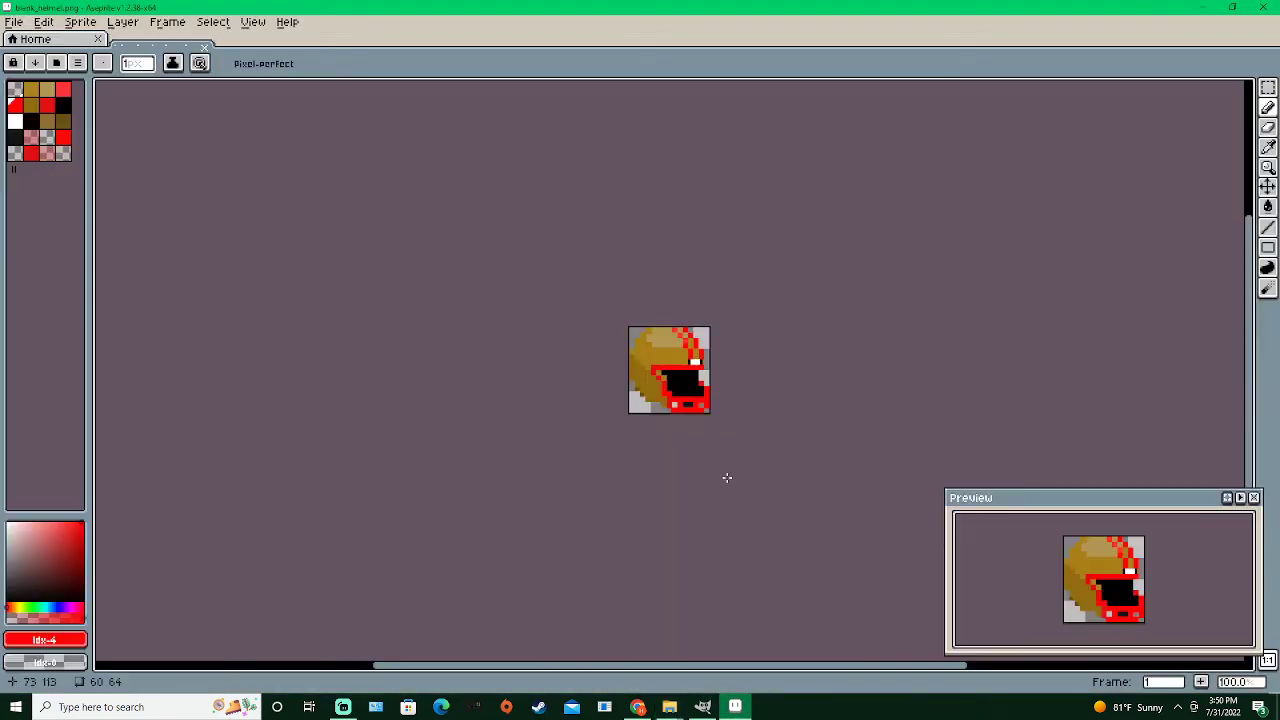
scroll(667, 403, up, 3)
drag(554, 408, 374, 487)
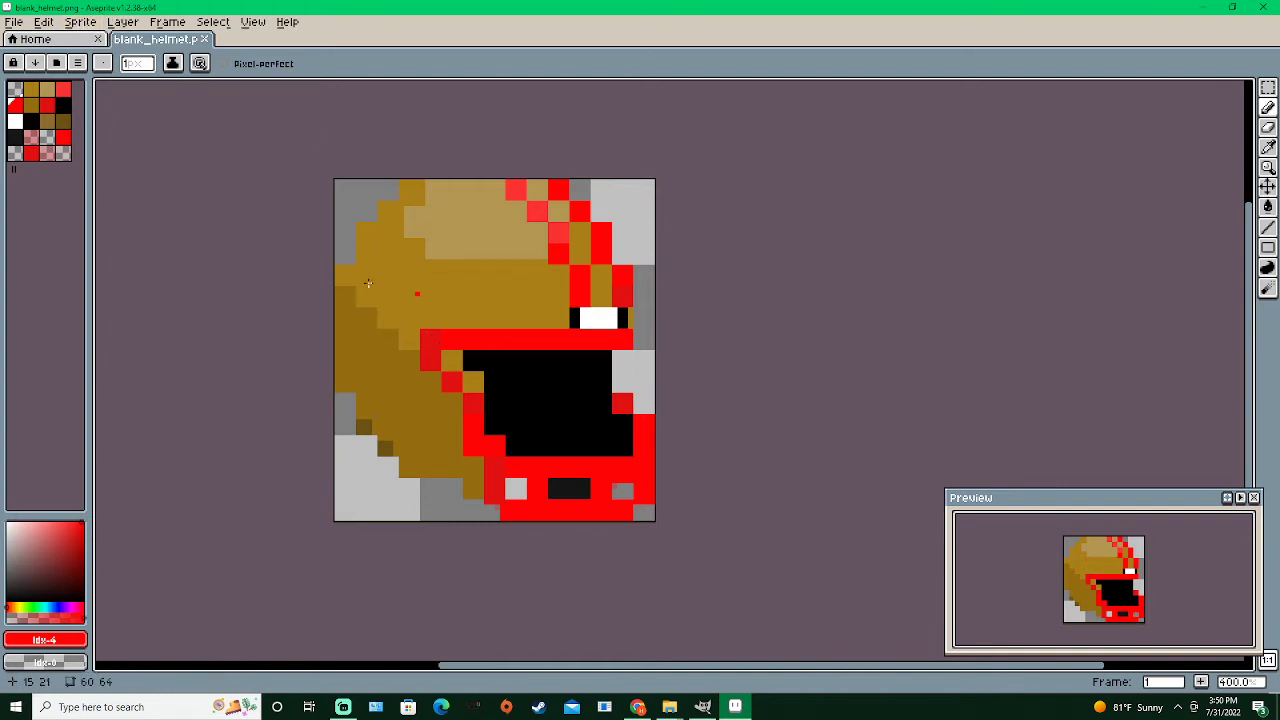
Add a new empty layer above the helmet layer
click(86, 22)
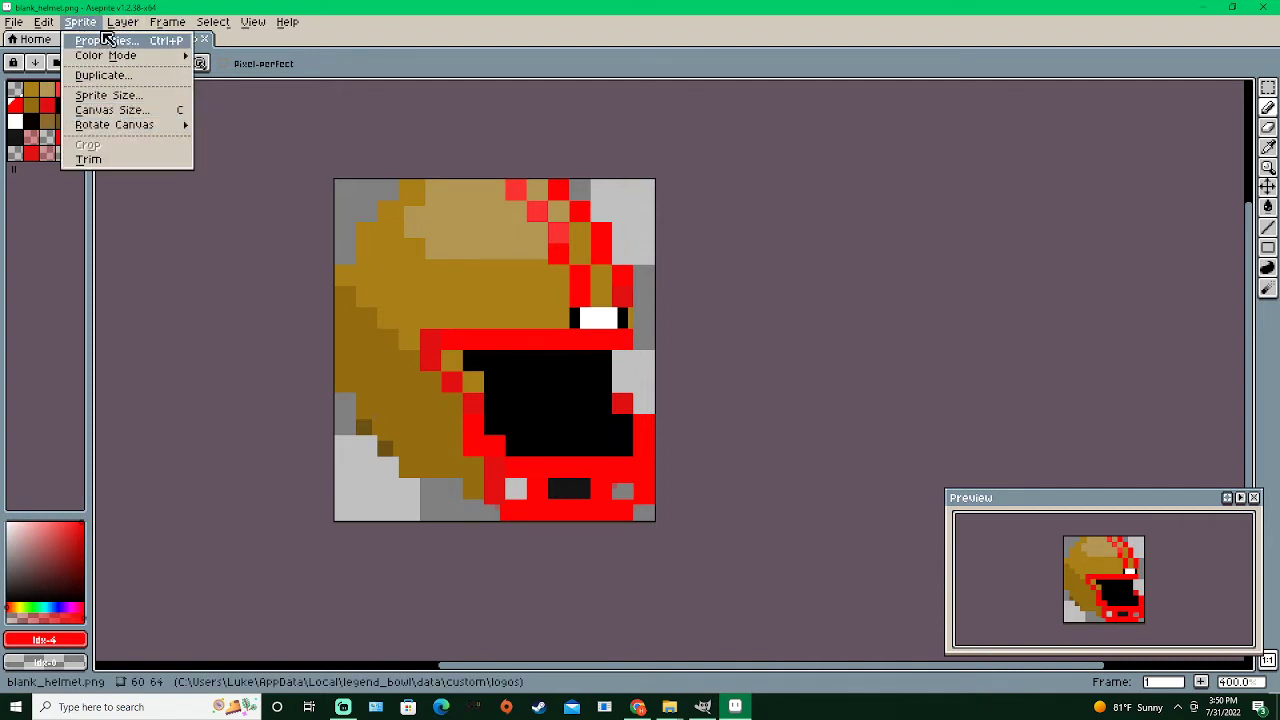
mouse_move(122, 22)
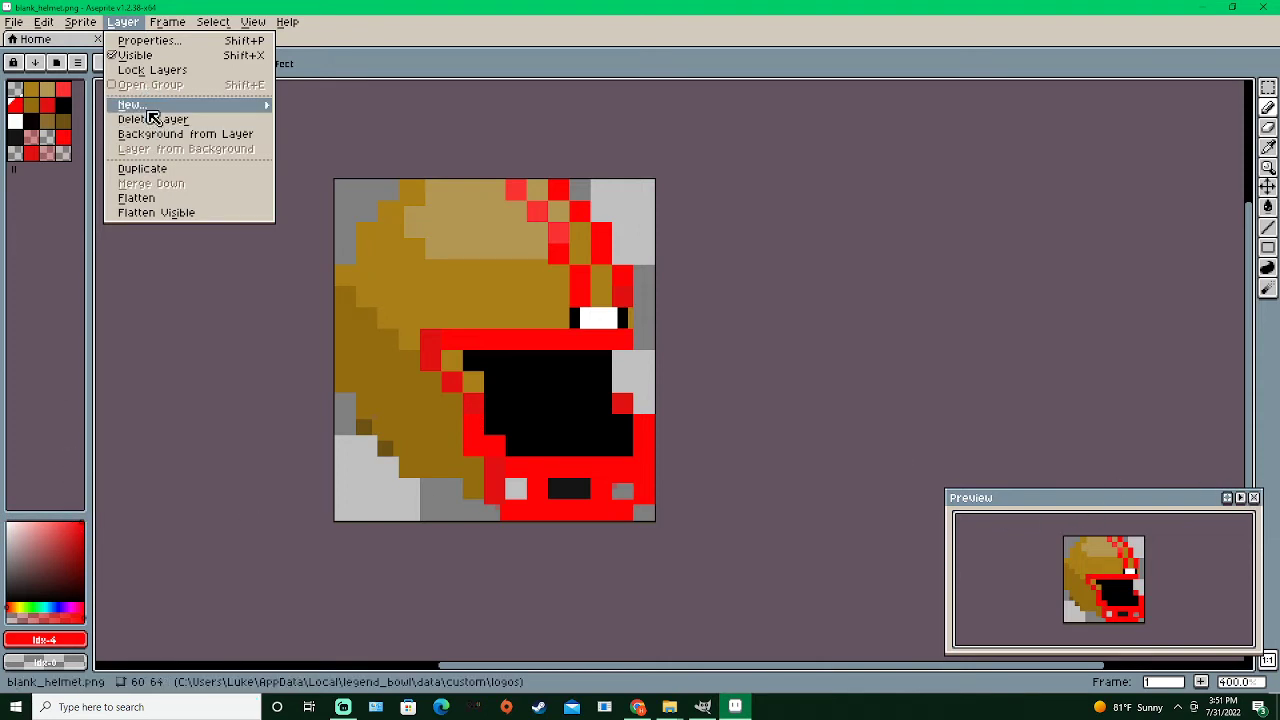
mouse_move(144, 107)
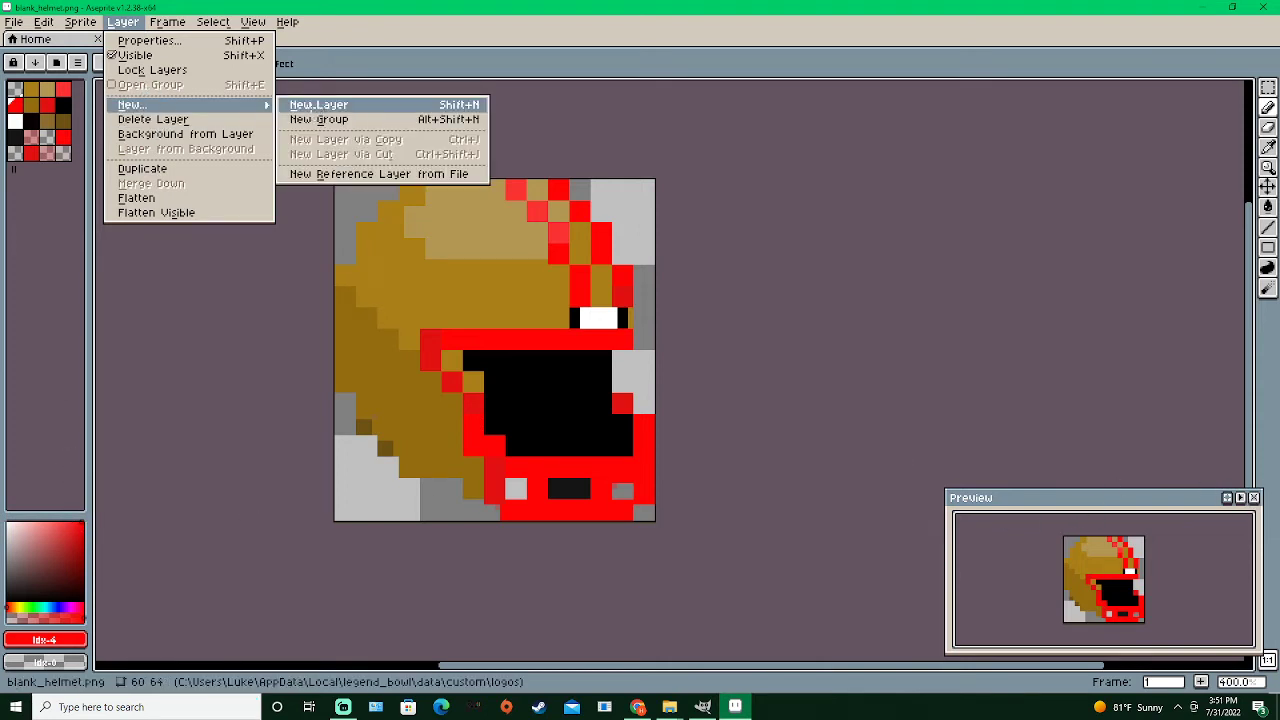
click(316, 105)
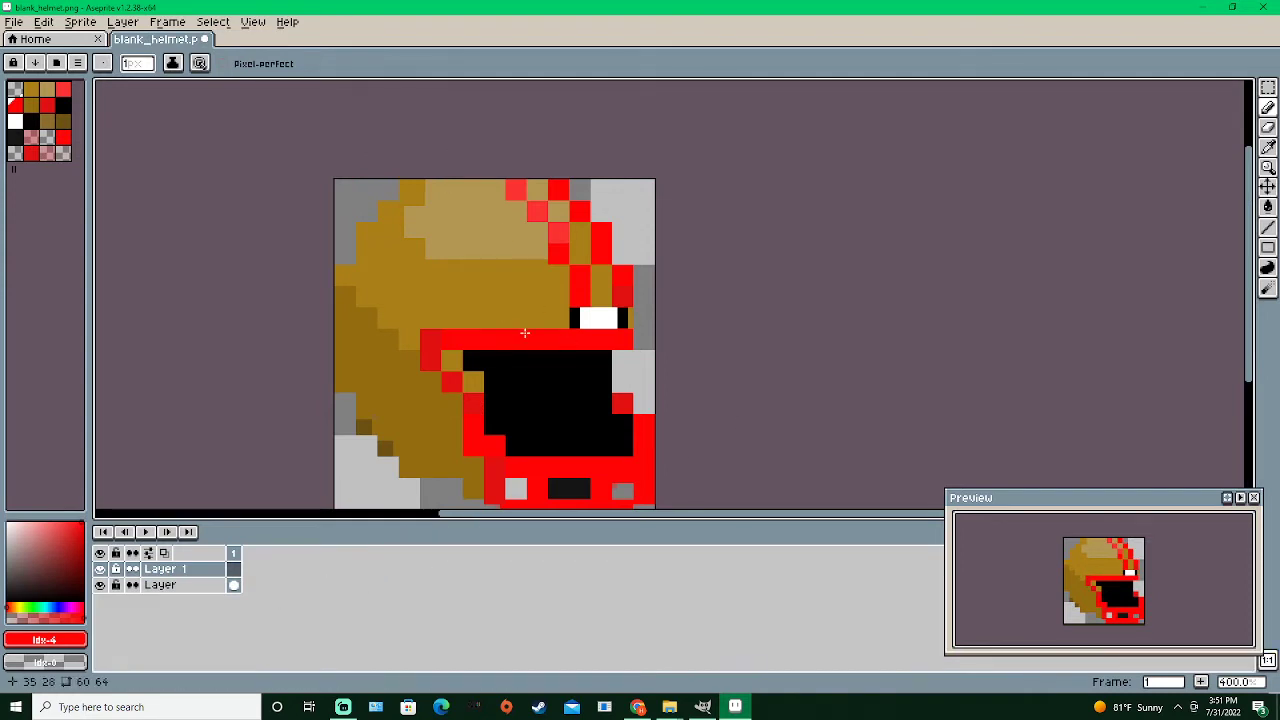
drag(714, 368, 714, 316)
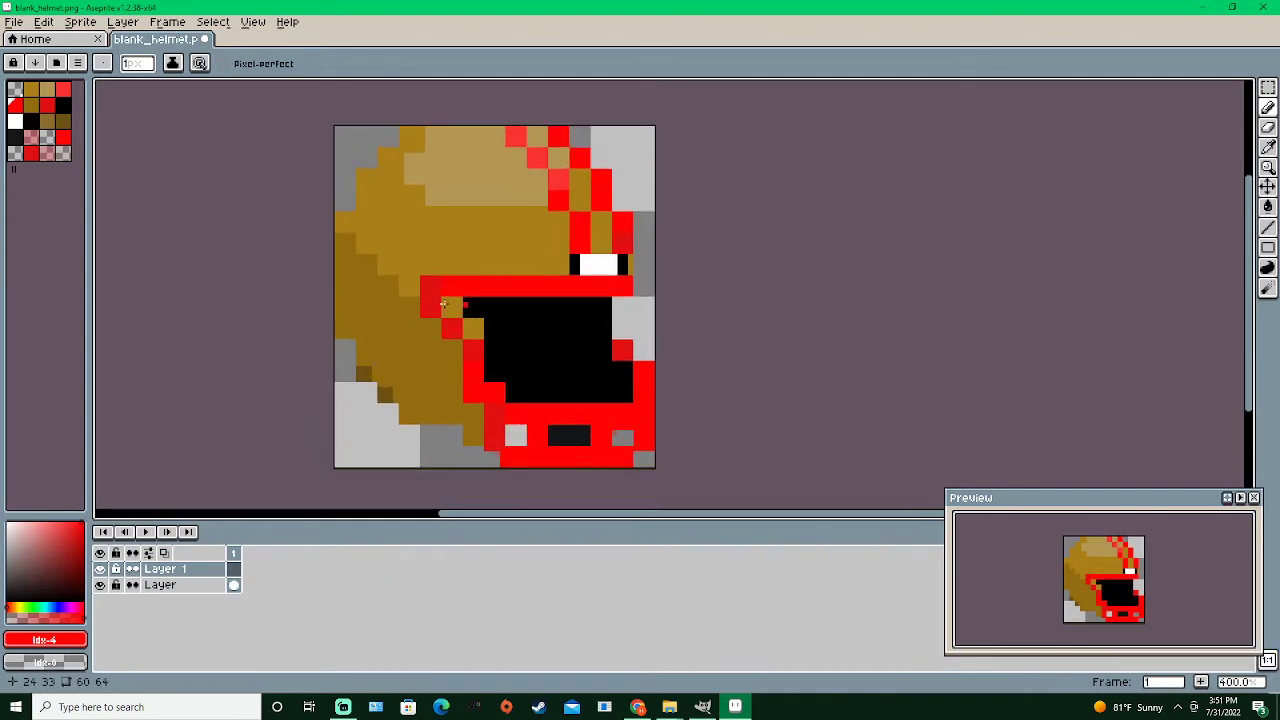
Open clean_mad_dogs.png from the logos folder in Aseprite alongside the helmet image
click(189, 586)
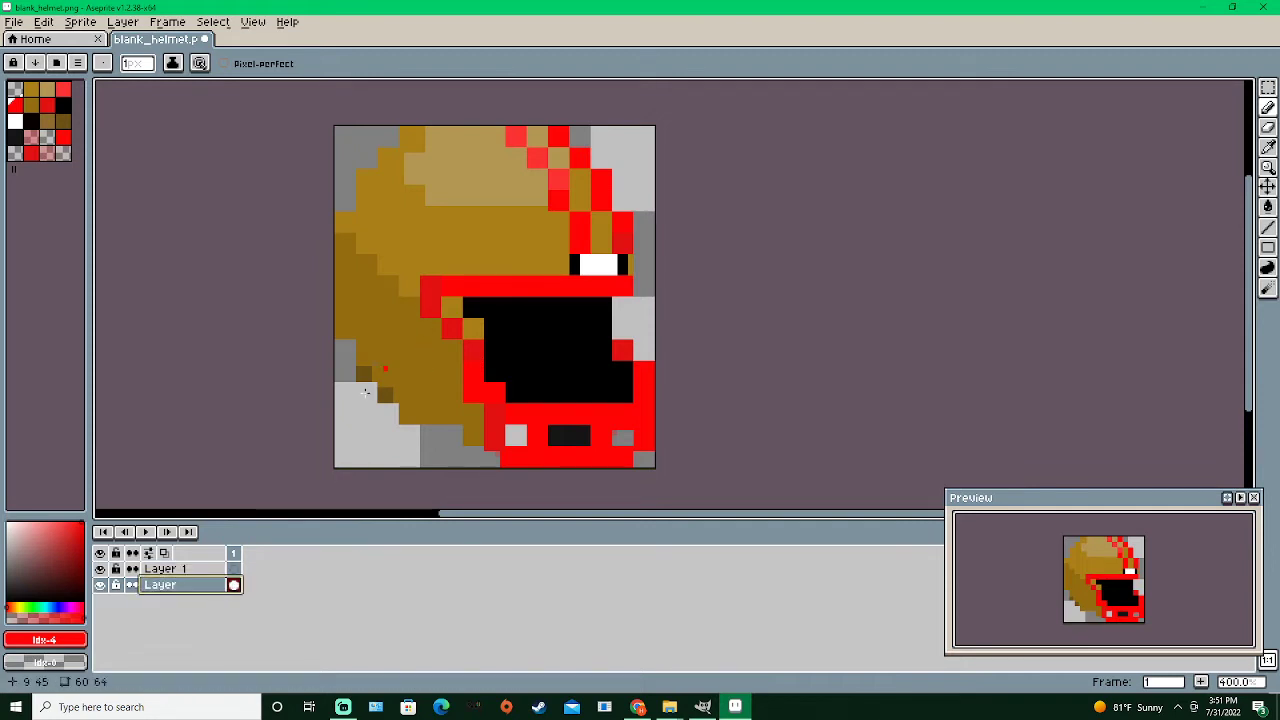
click(166, 568)
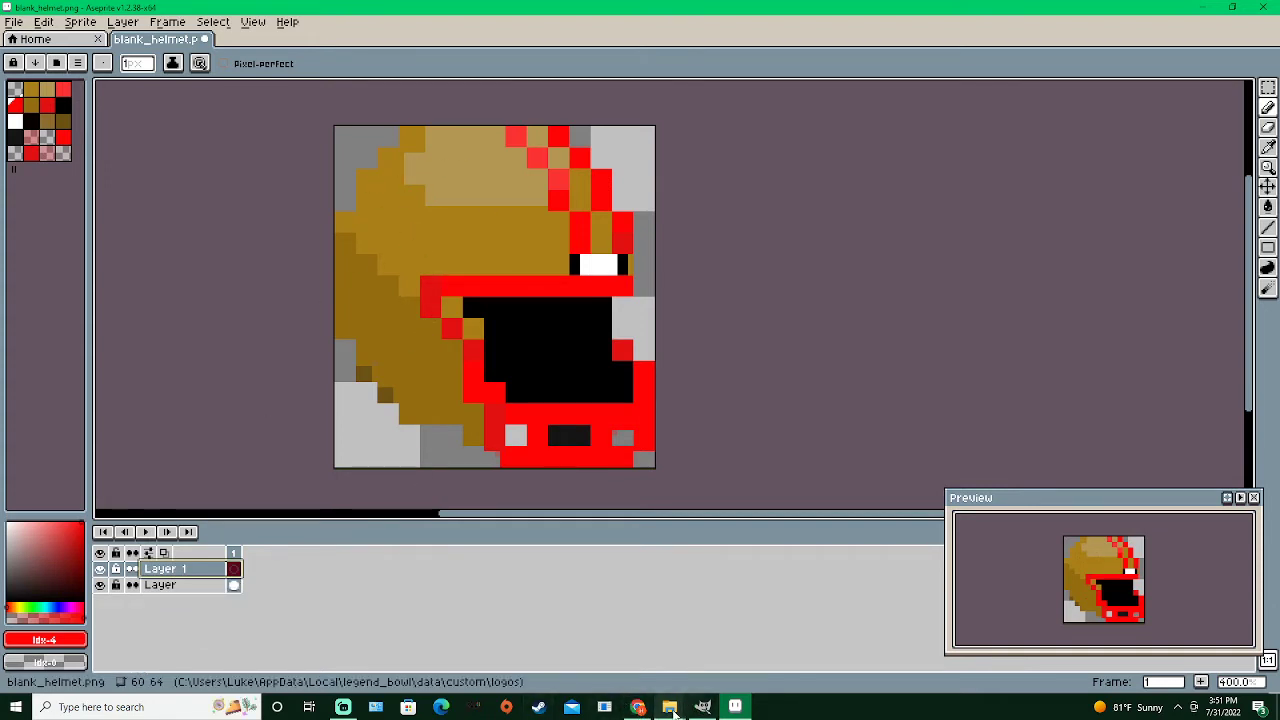
mouse_move(672, 712)
click(720, 643)
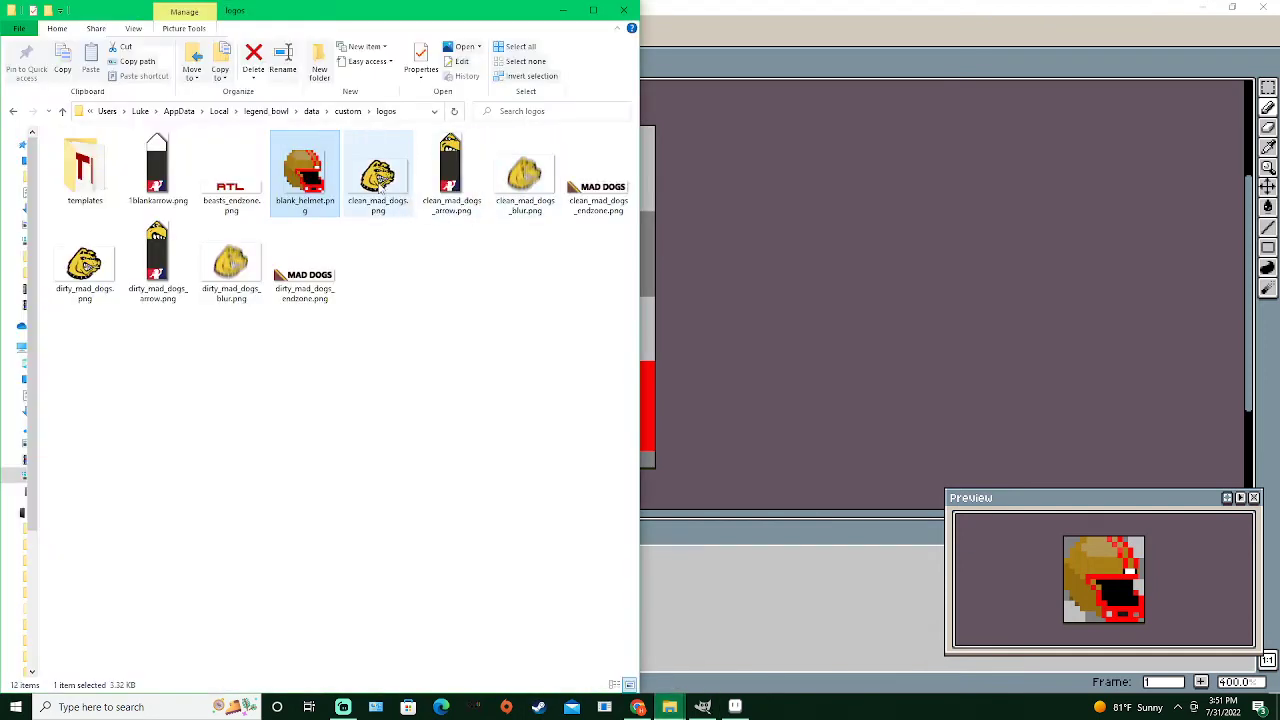
click(379, 184)
drag(865, 313, 835, 300)
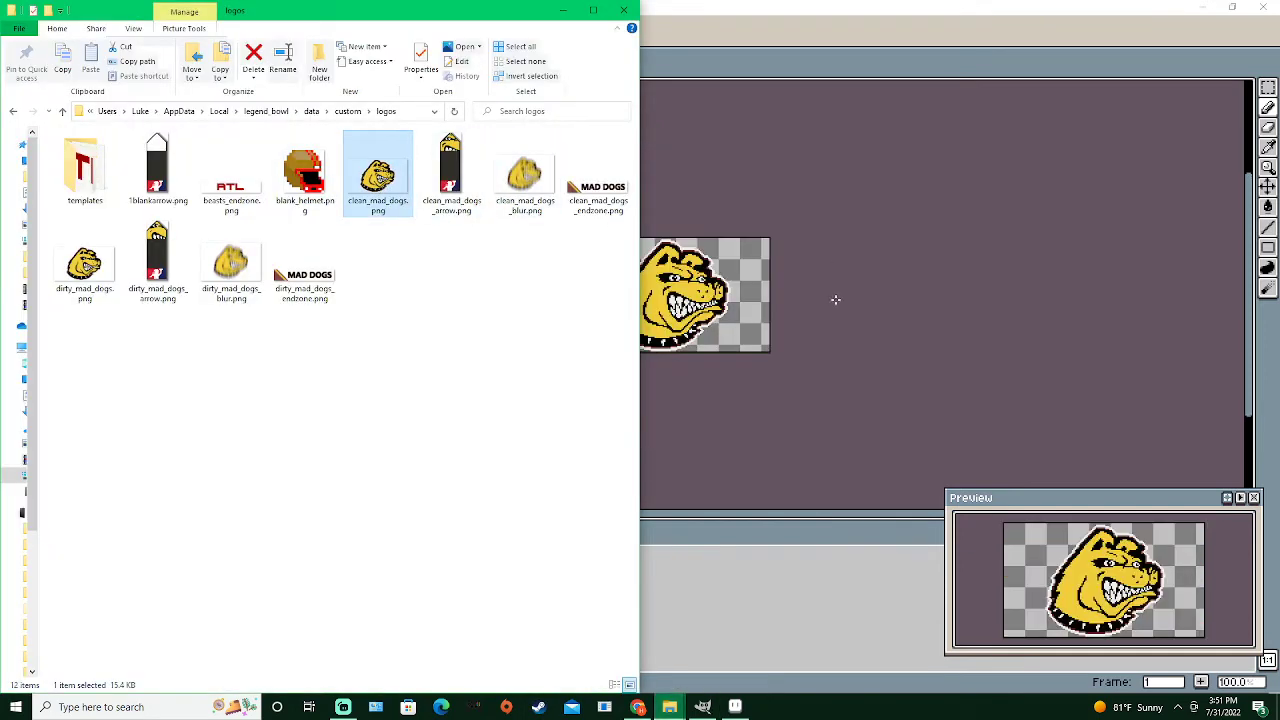
click(563, 11)
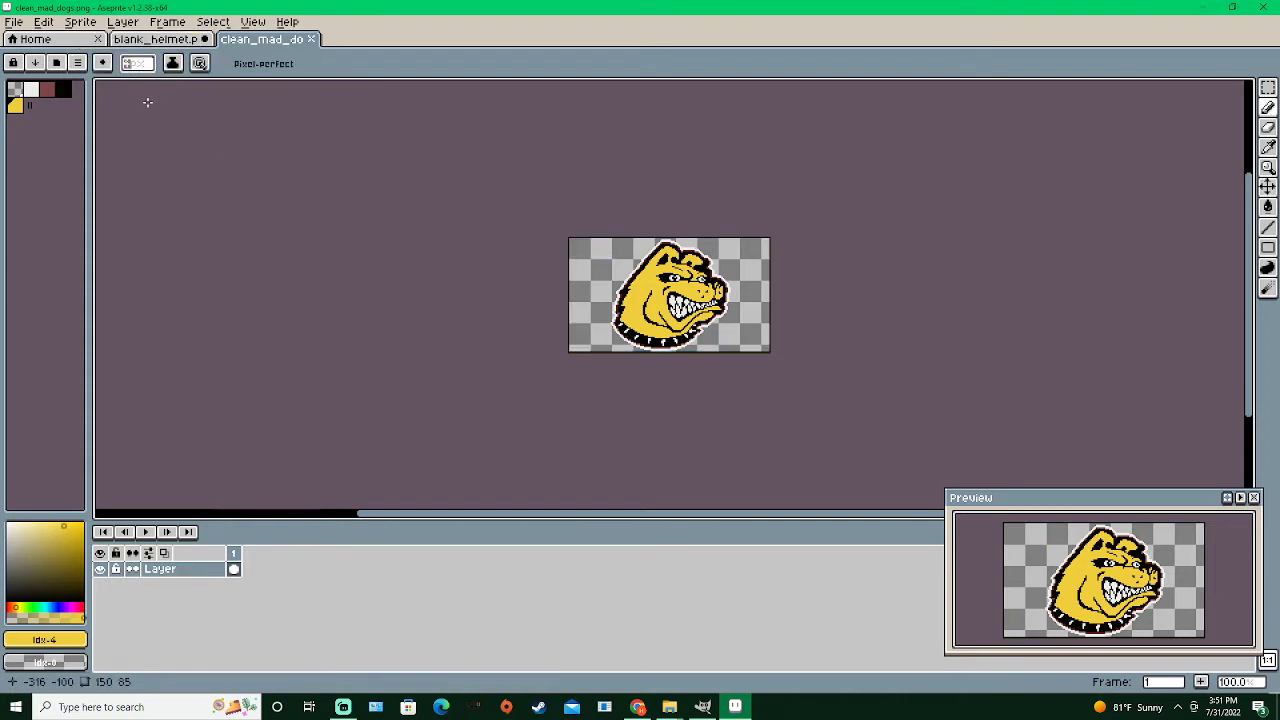
Set the pencil to a square 4 px brush and sample the yellow from the dog logo's head
click(102, 63)
click(127, 86)
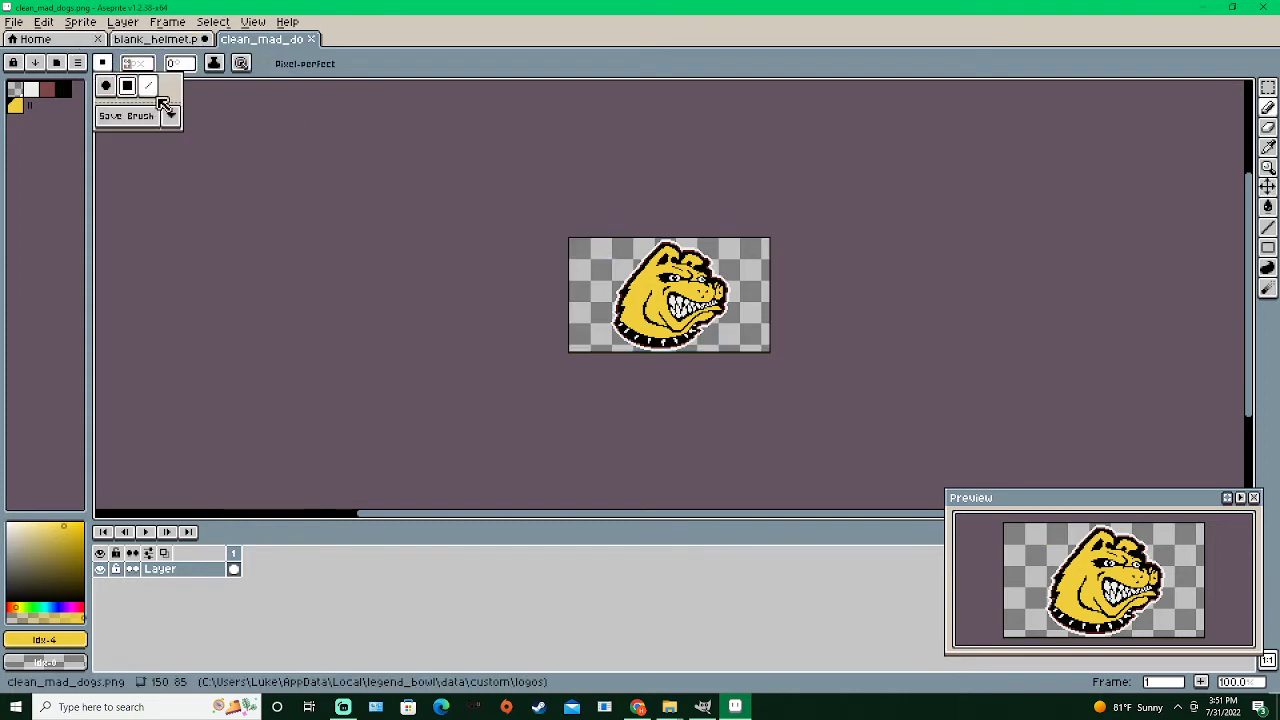
click(137, 63)
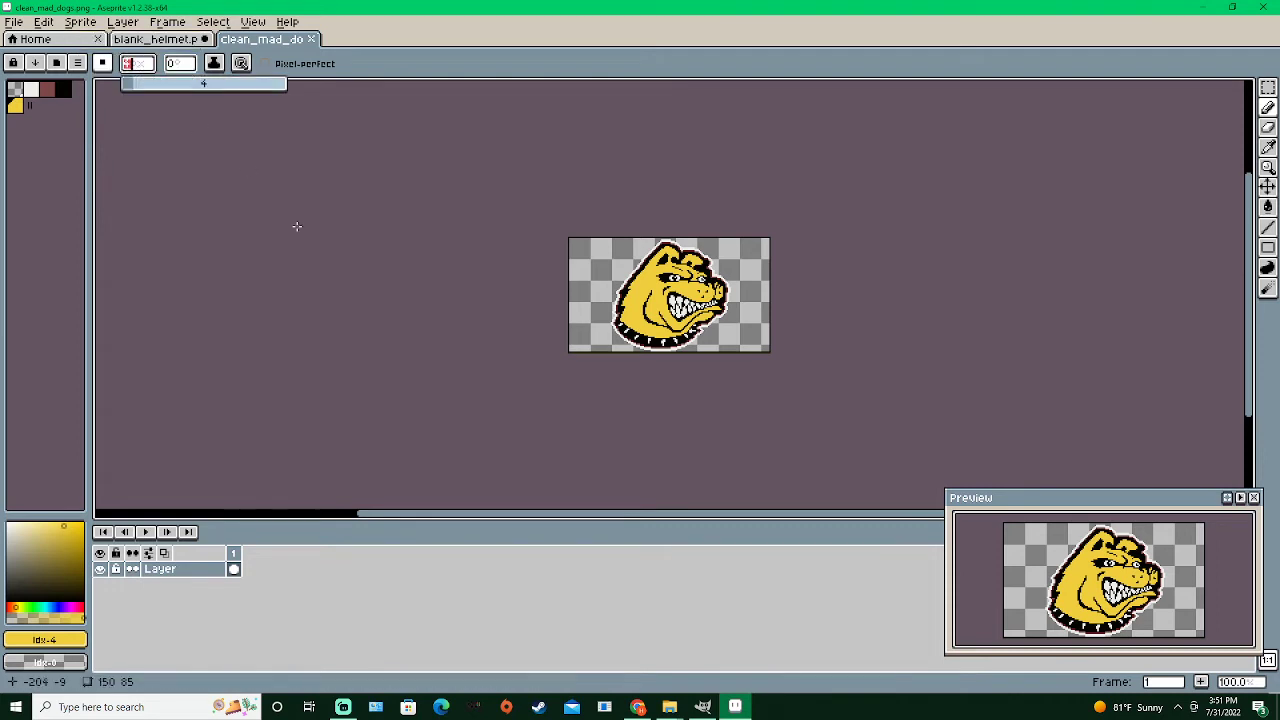
click(213, 165)
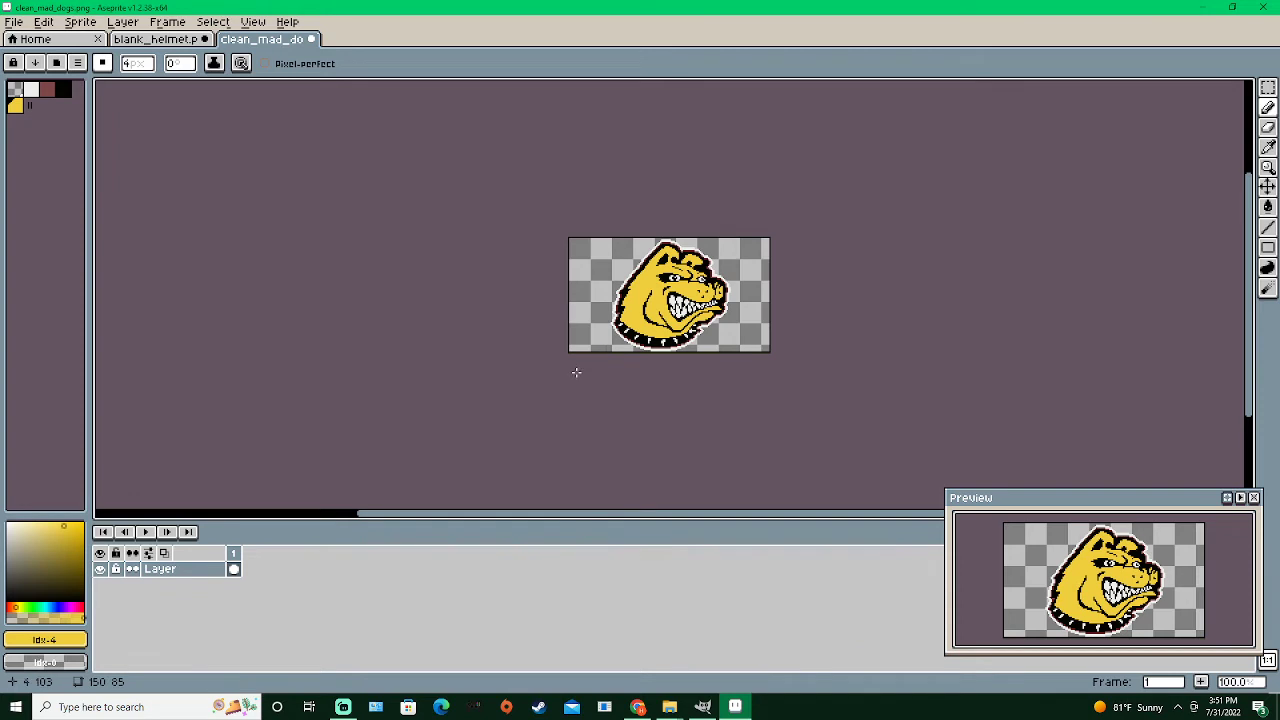
alt+click(646, 285)
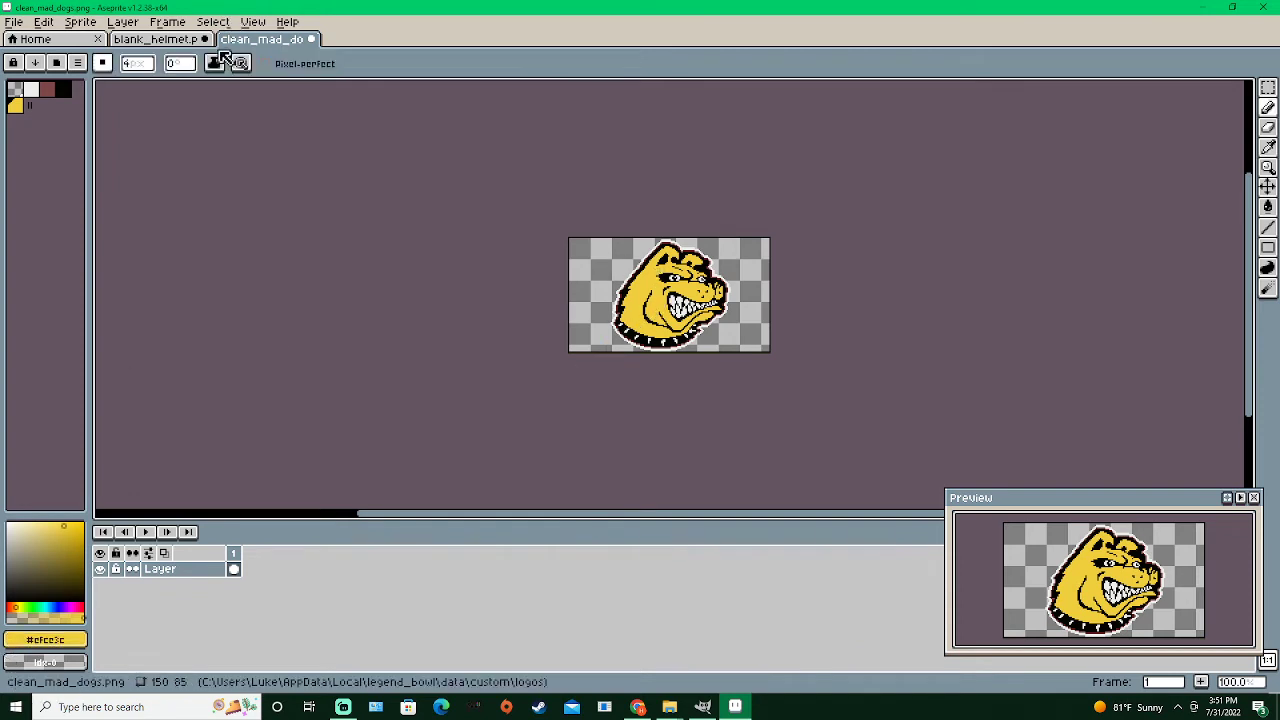
click(170, 40)
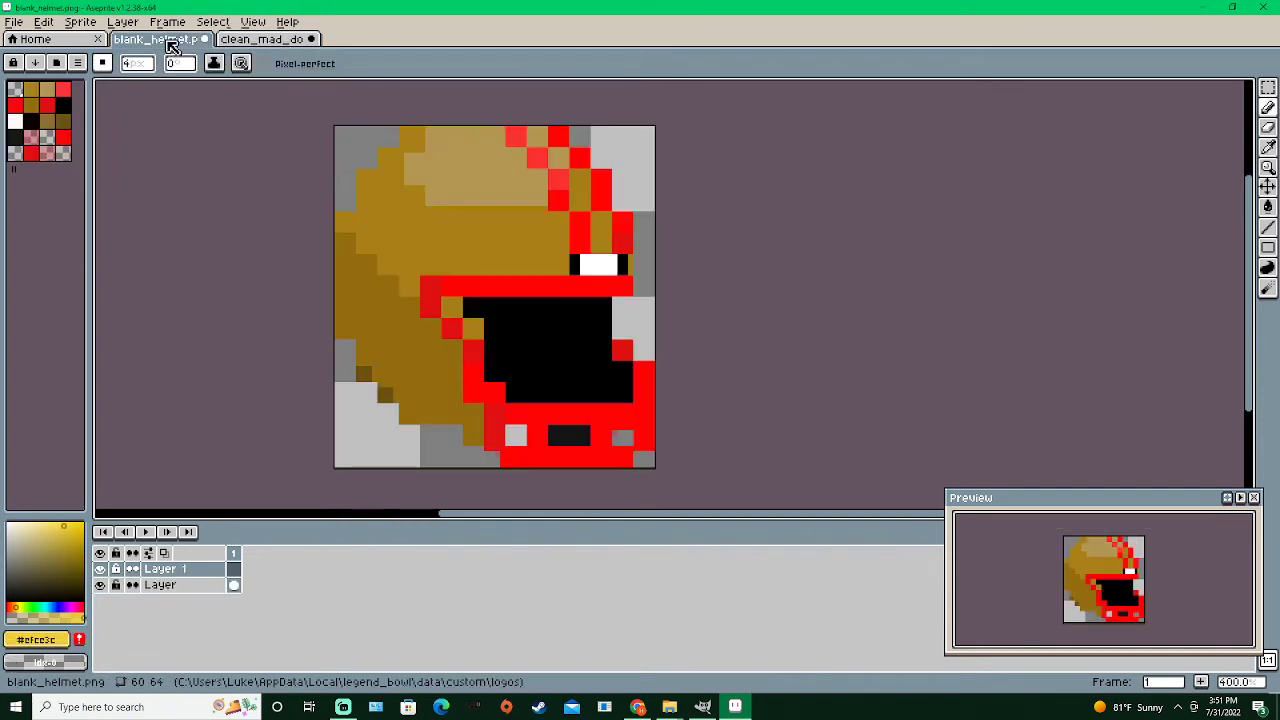
click(79, 648)
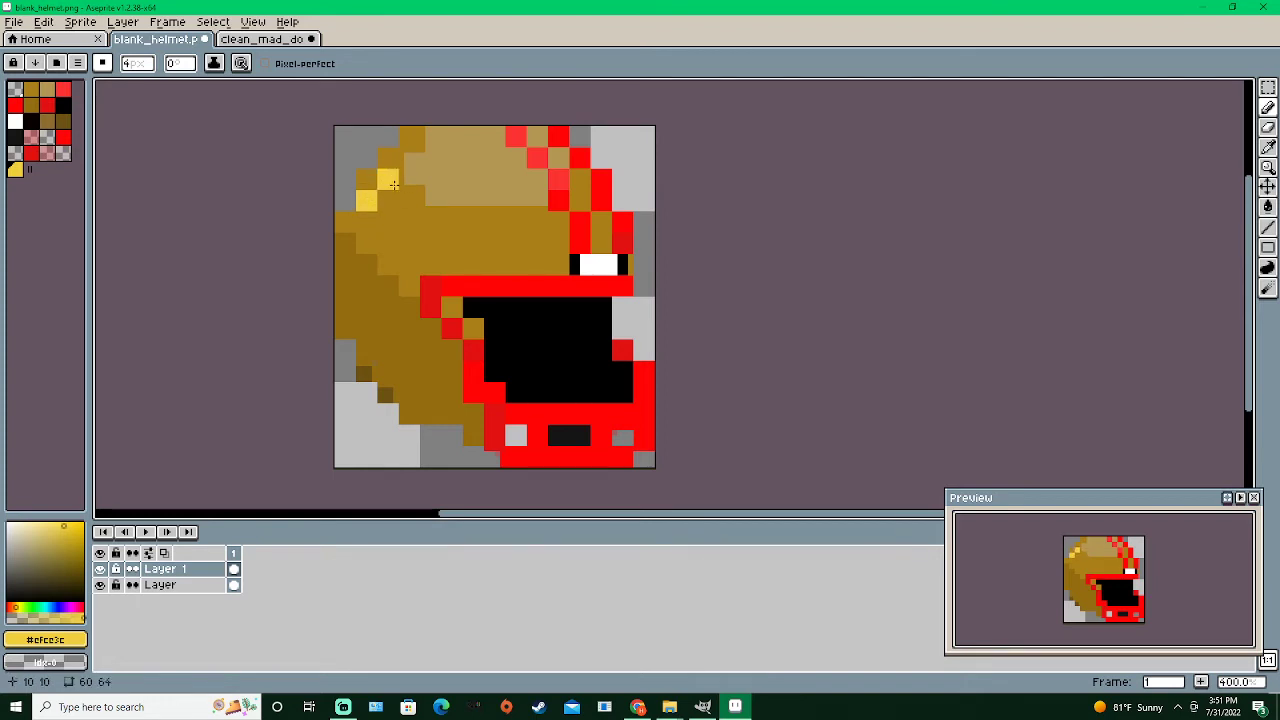
drag(347, 223, 368, 222)
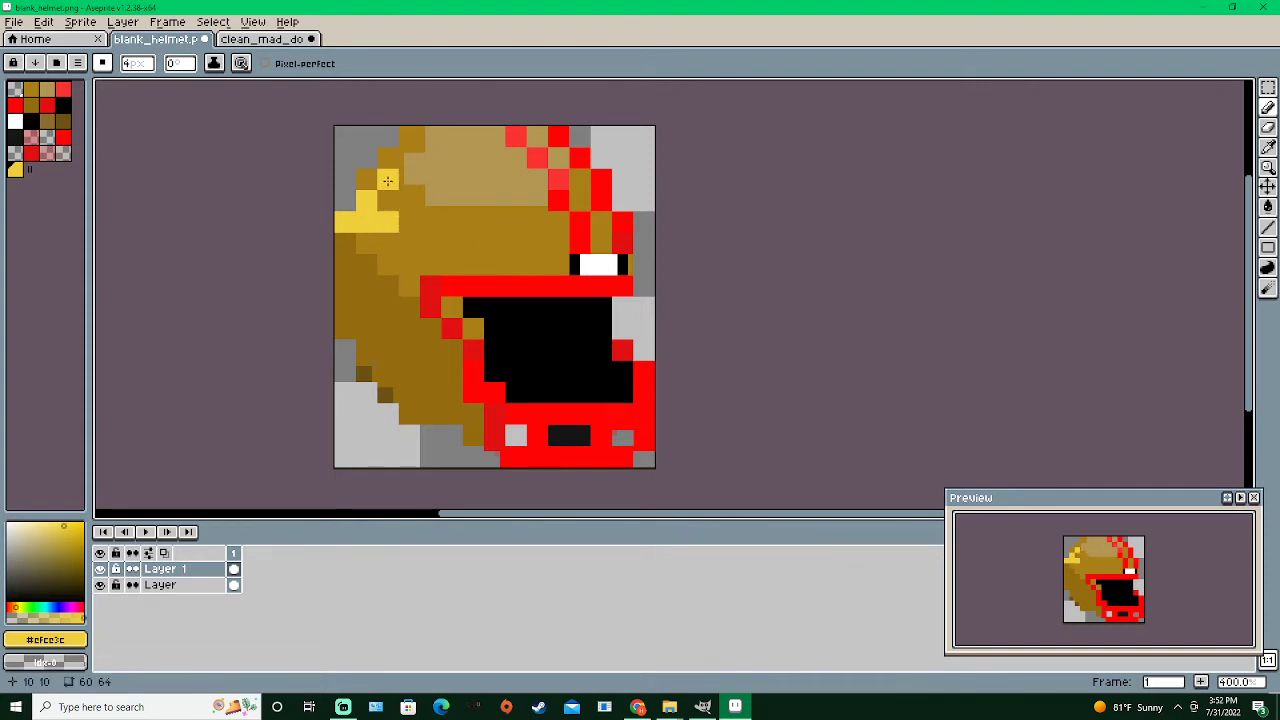
click(388, 180)
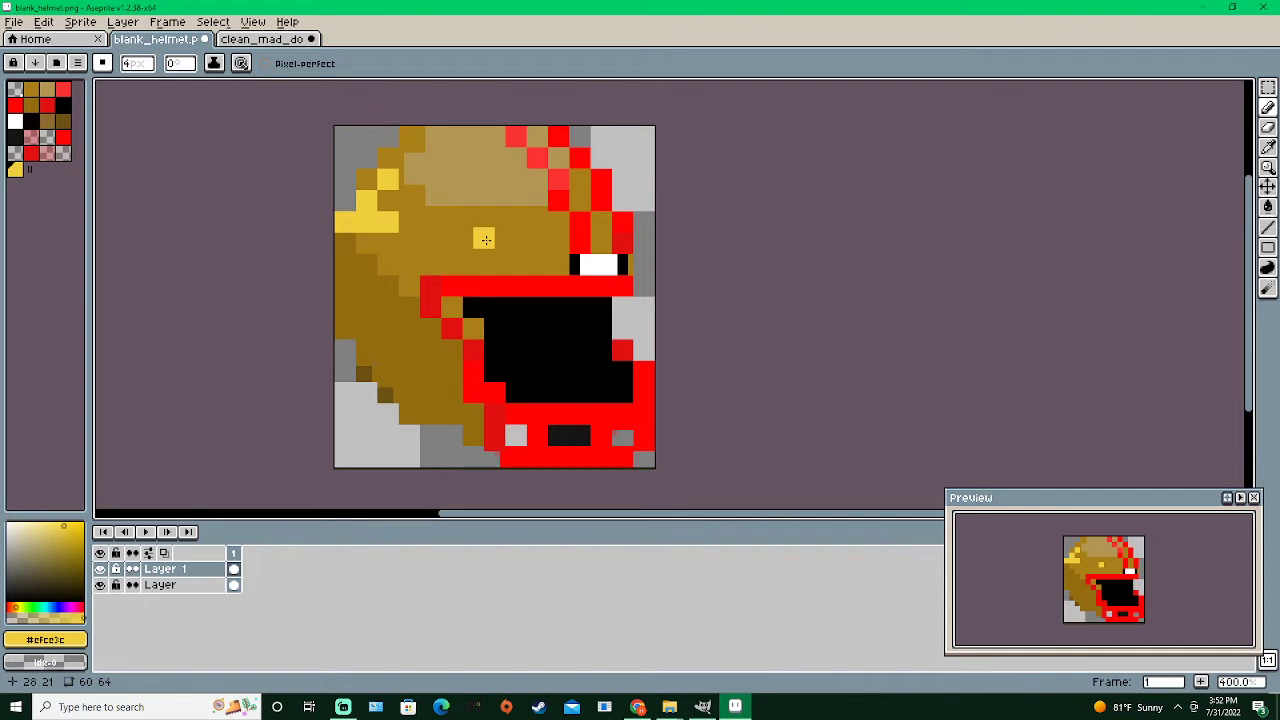
Close blank_helmet.png without saving and open helmet_template.png from the templates folder in Aseprite
click(205, 40)
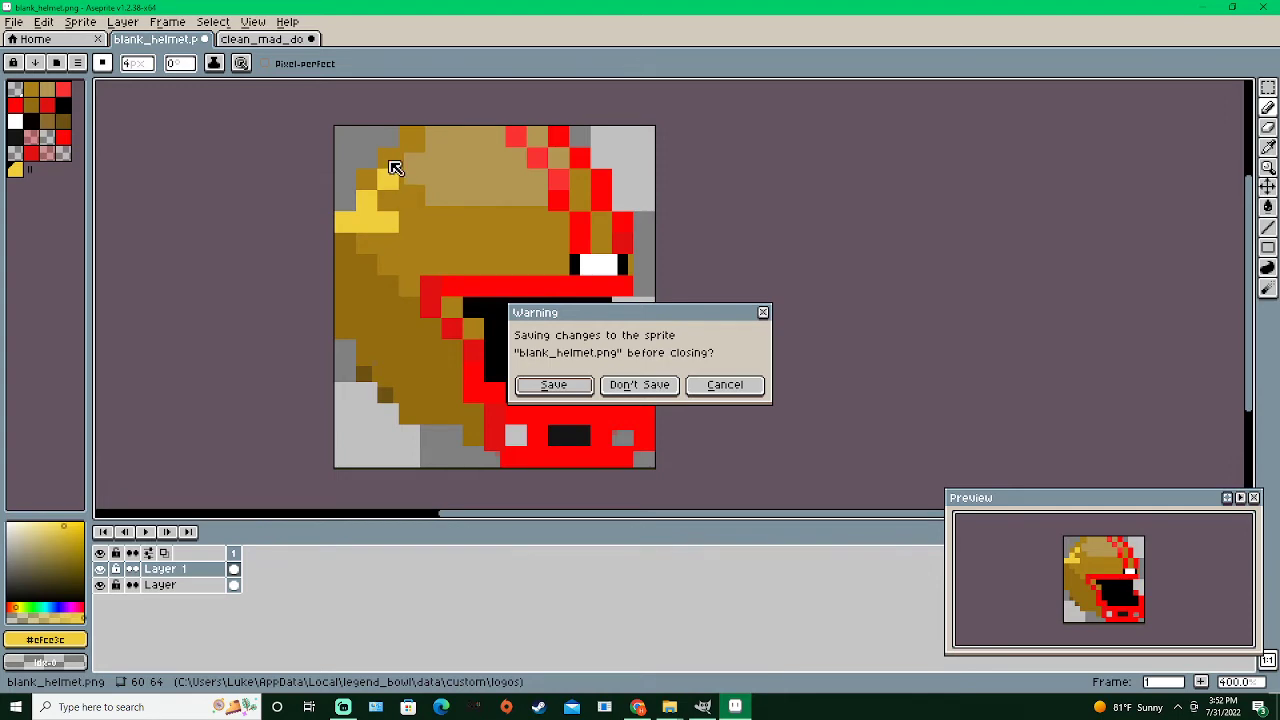
click(645, 386)
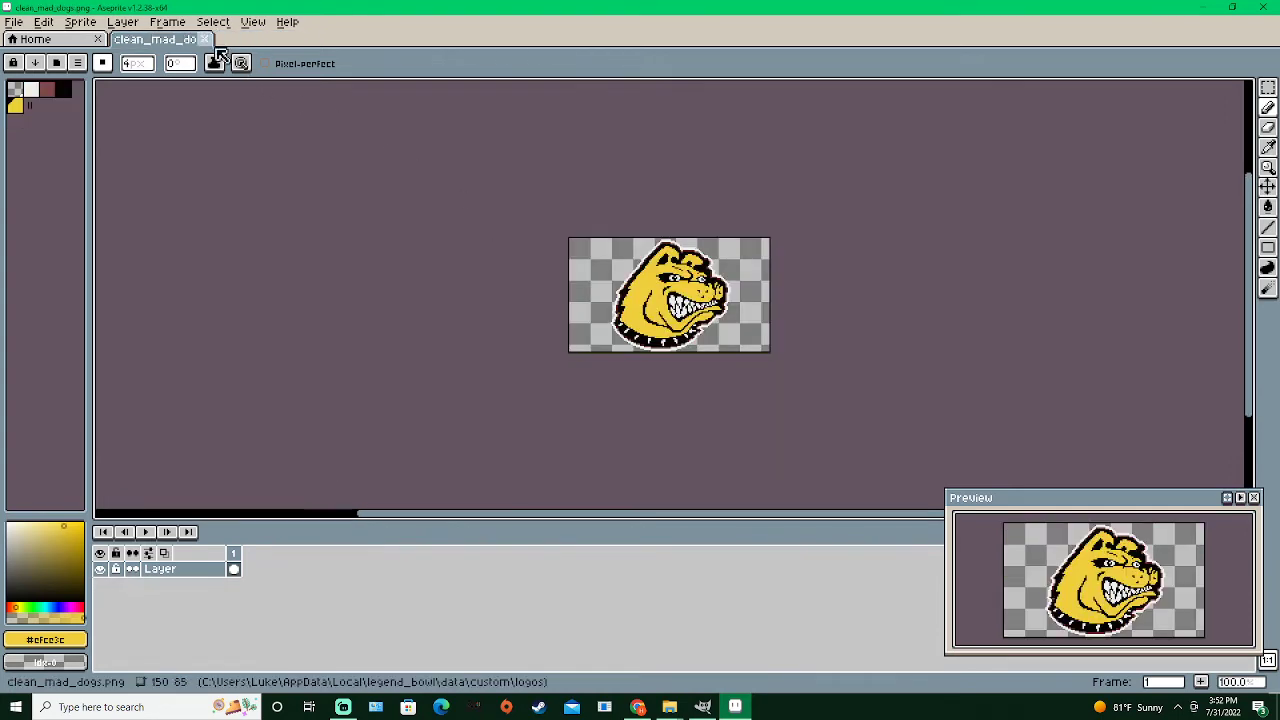
mouse_move(669, 707)
click(628, 640)
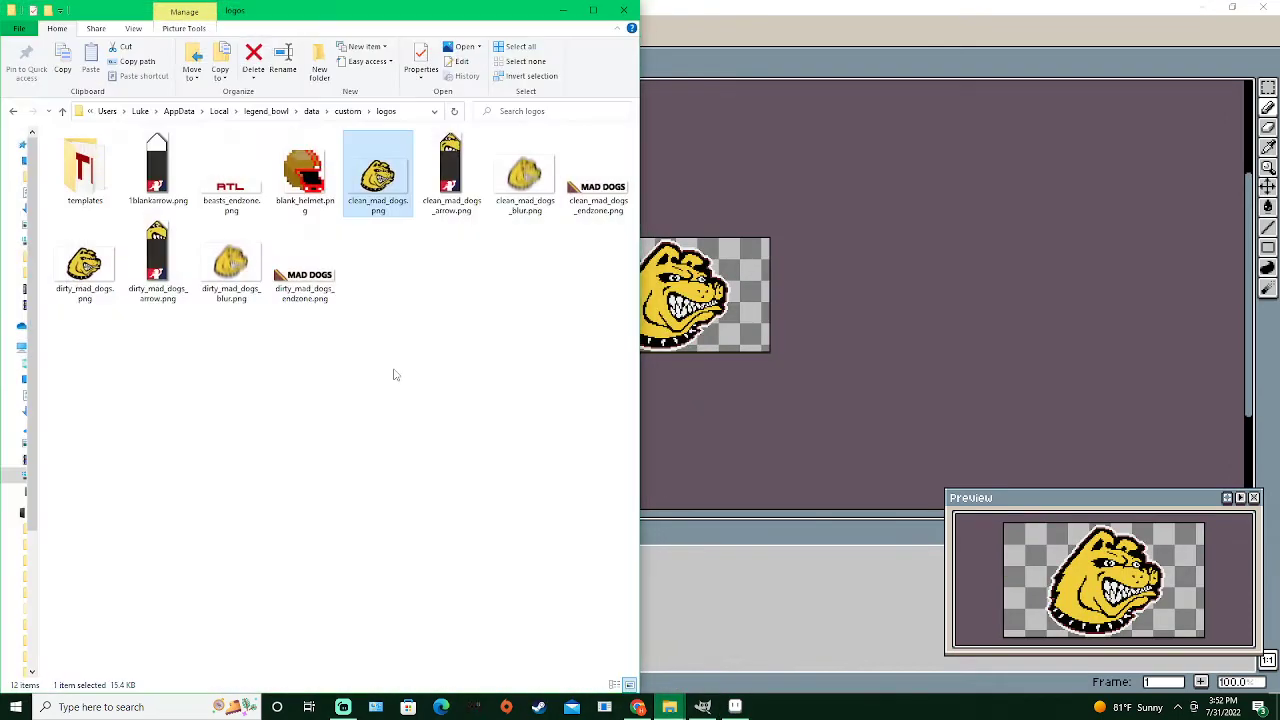
double_click(85, 168)
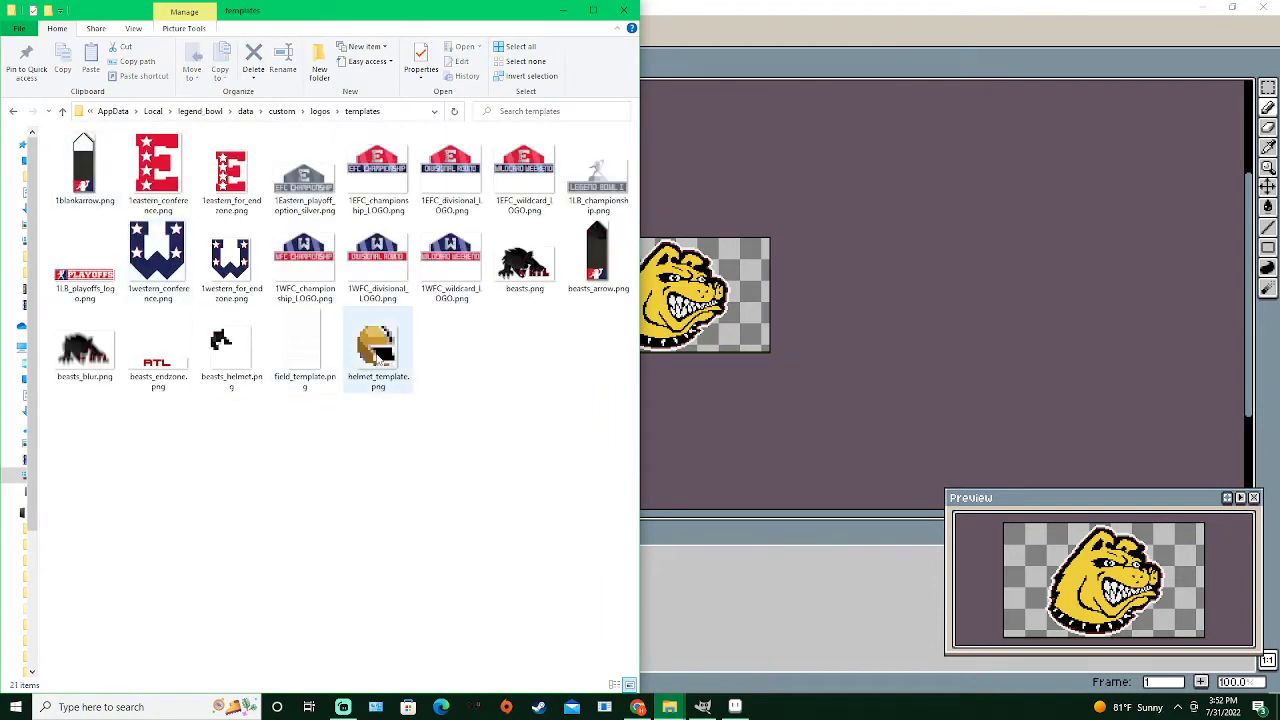
click(378, 350)
drag(378, 350, 801, 432)
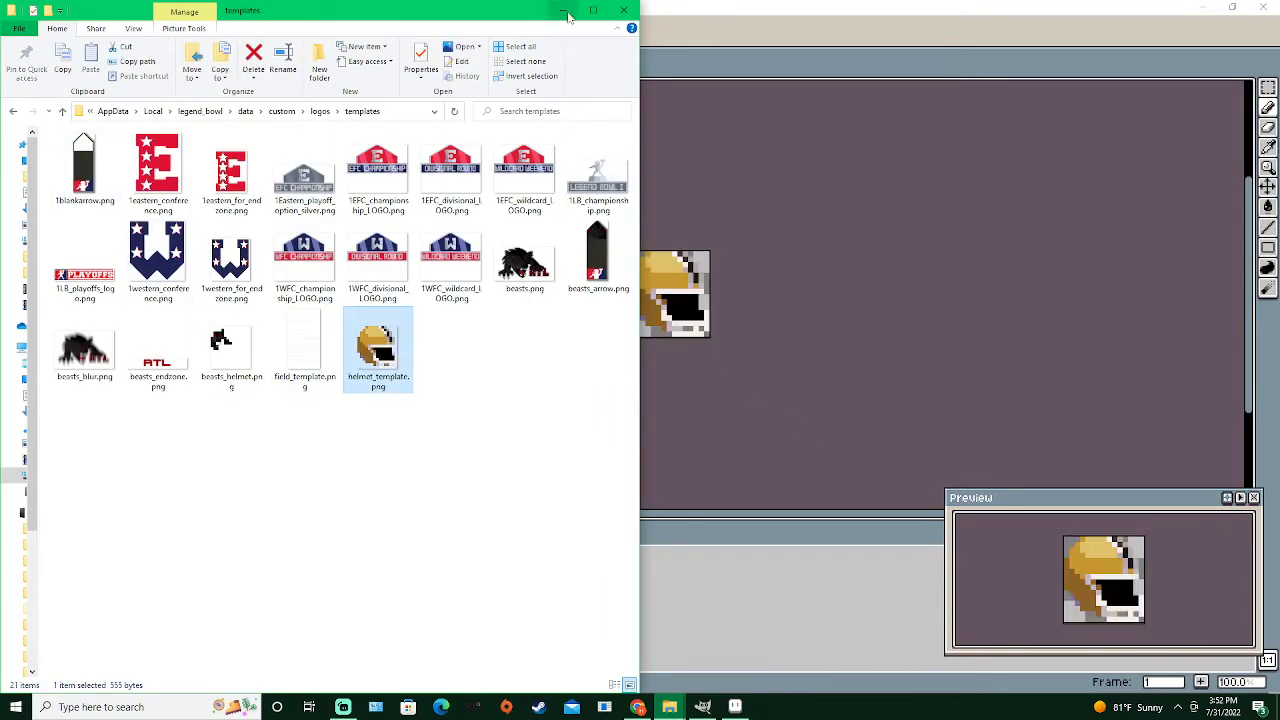
click(564, 11)
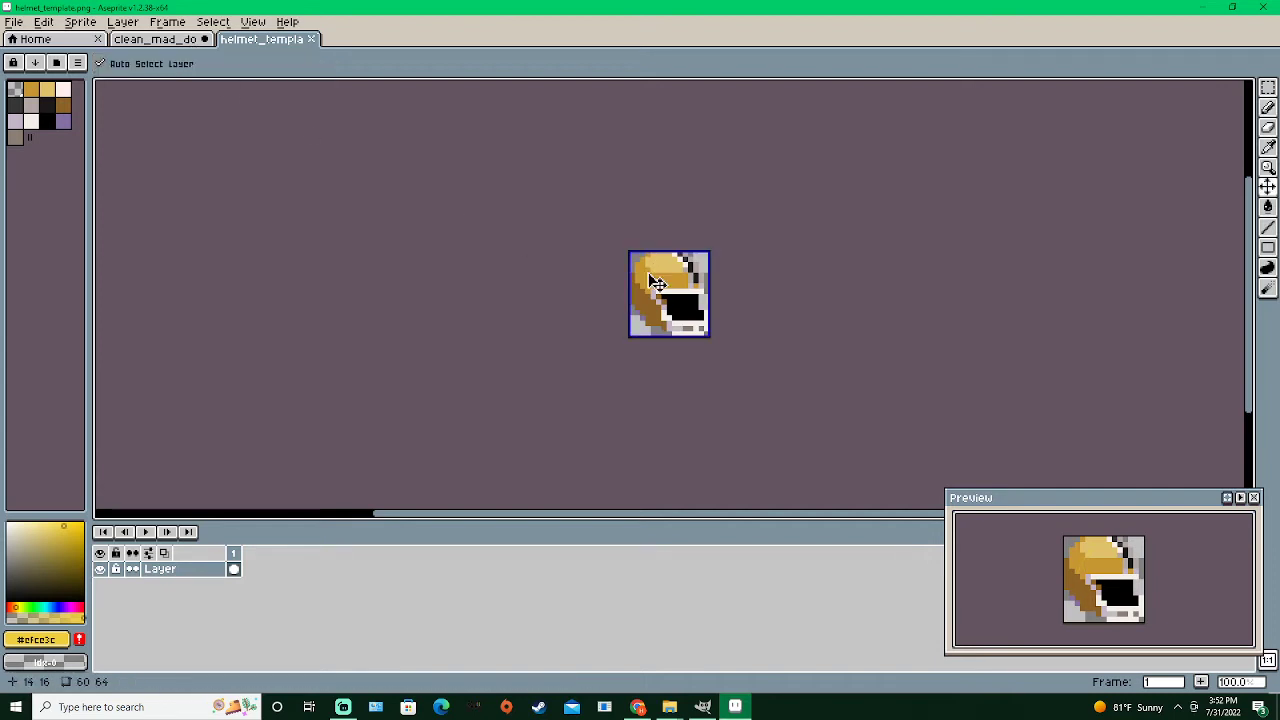
Add a new empty layer above the helmet template's layer
scroll(648, 280, down, 5)
scroll(650, 268, up, 5)
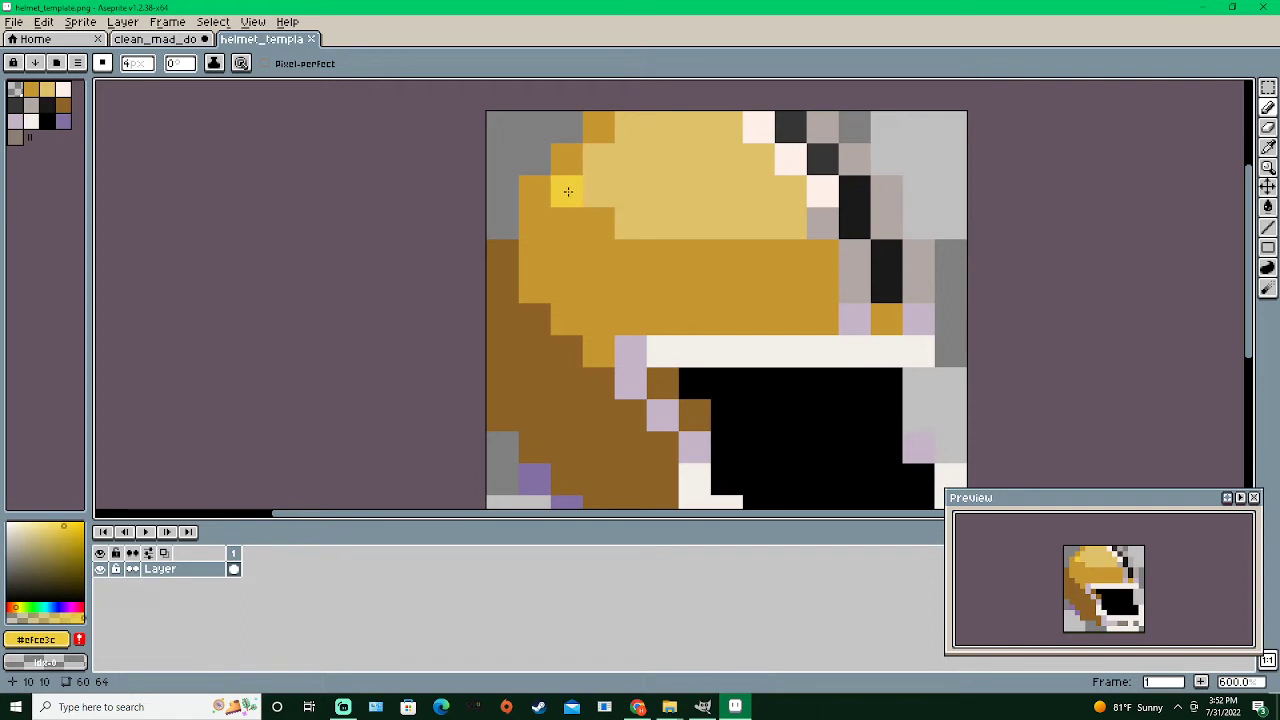
right_click(172, 571)
click(230, 556)
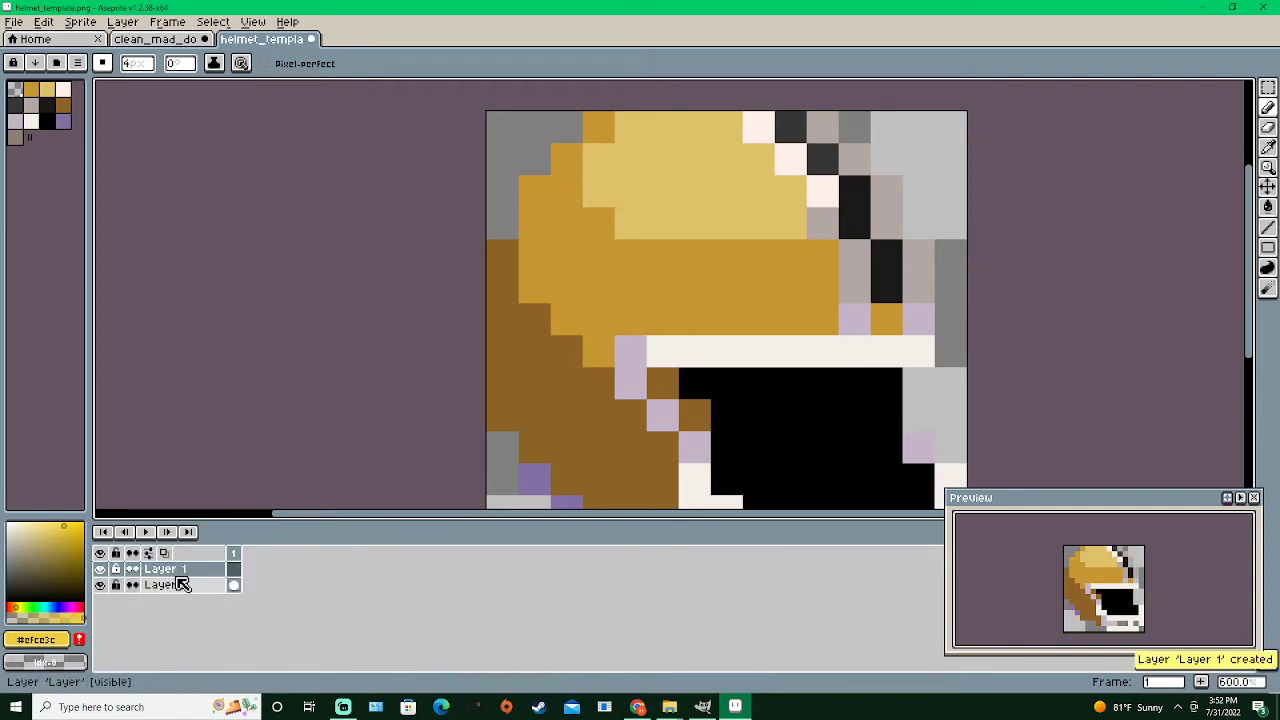
Paint a blocky yellow dog head with an ear, snout and neck over the back of the helmet on the new layer
click(541, 221)
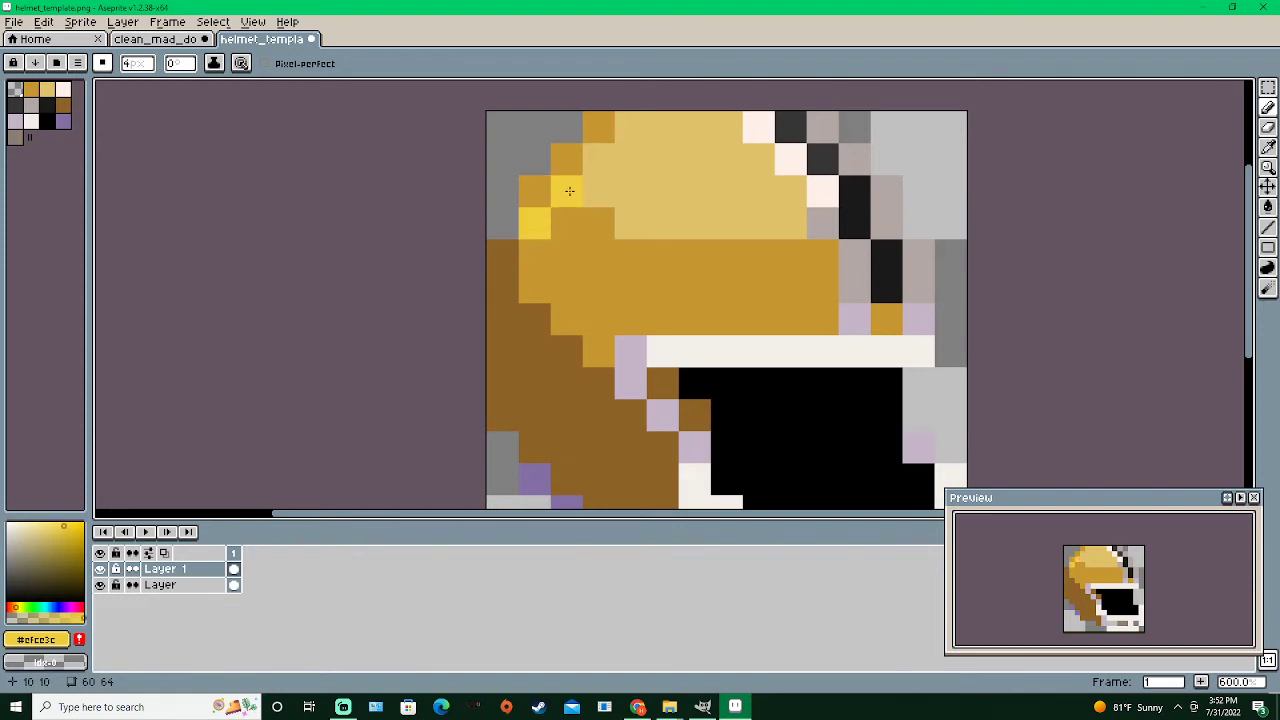
click(501, 259)
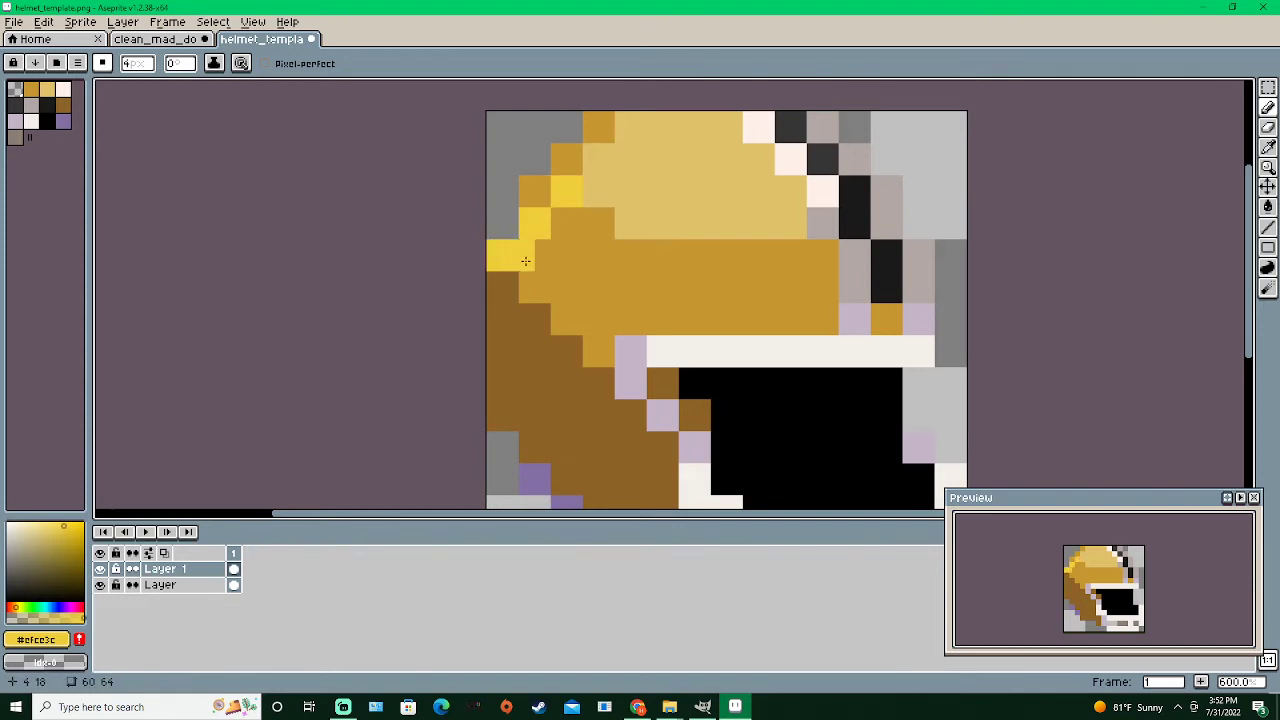
click(534, 256)
click(570, 255)
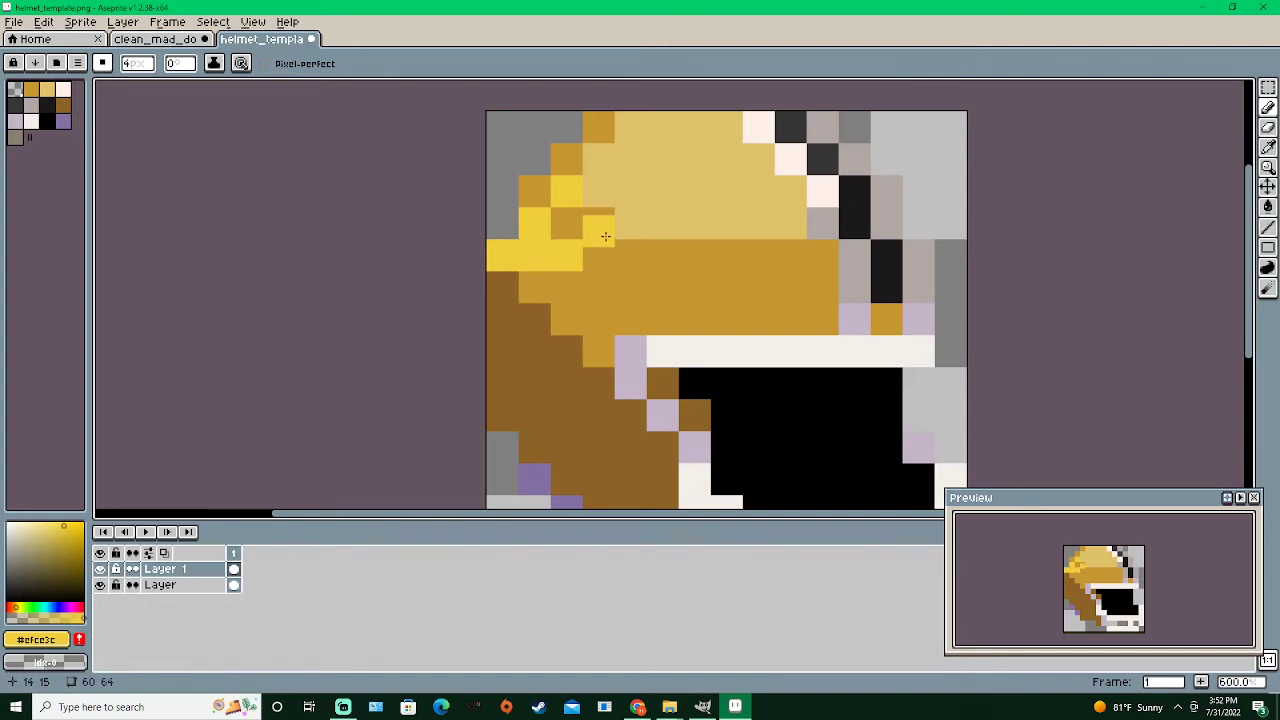
click(603, 289)
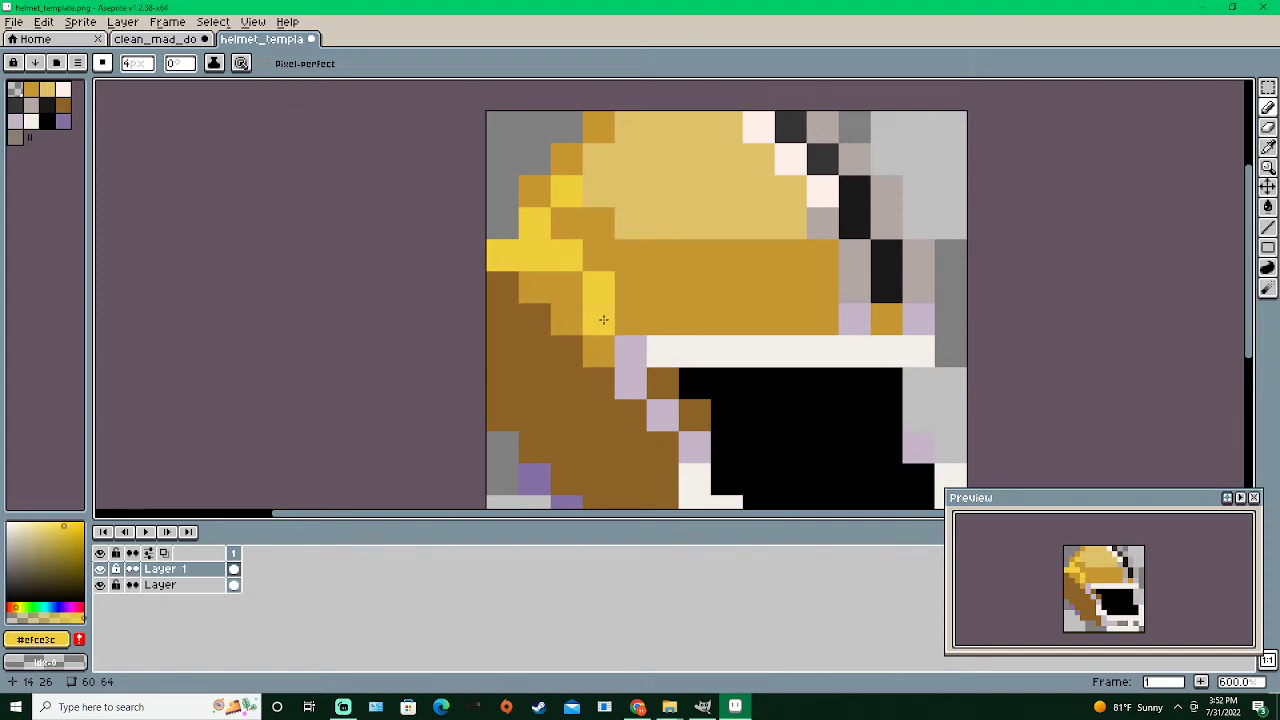
click(603, 319)
click(563, 319)
click(535, 323)
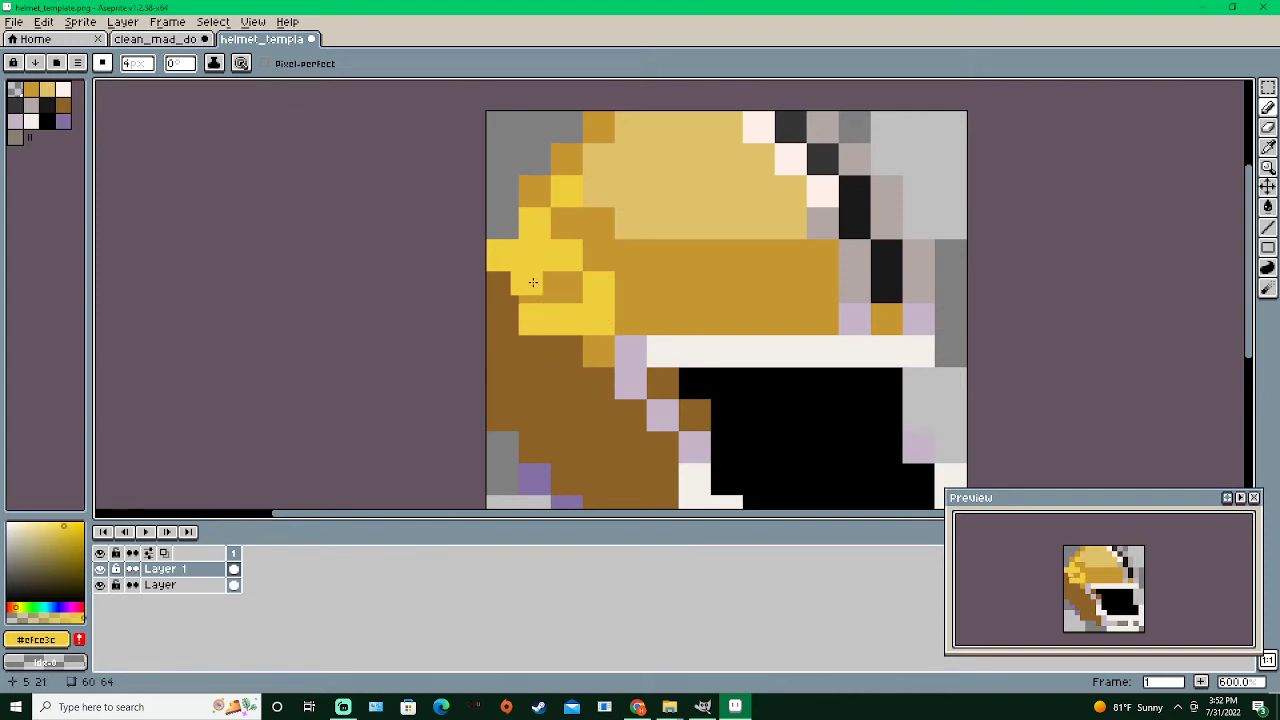
click(510, 318)
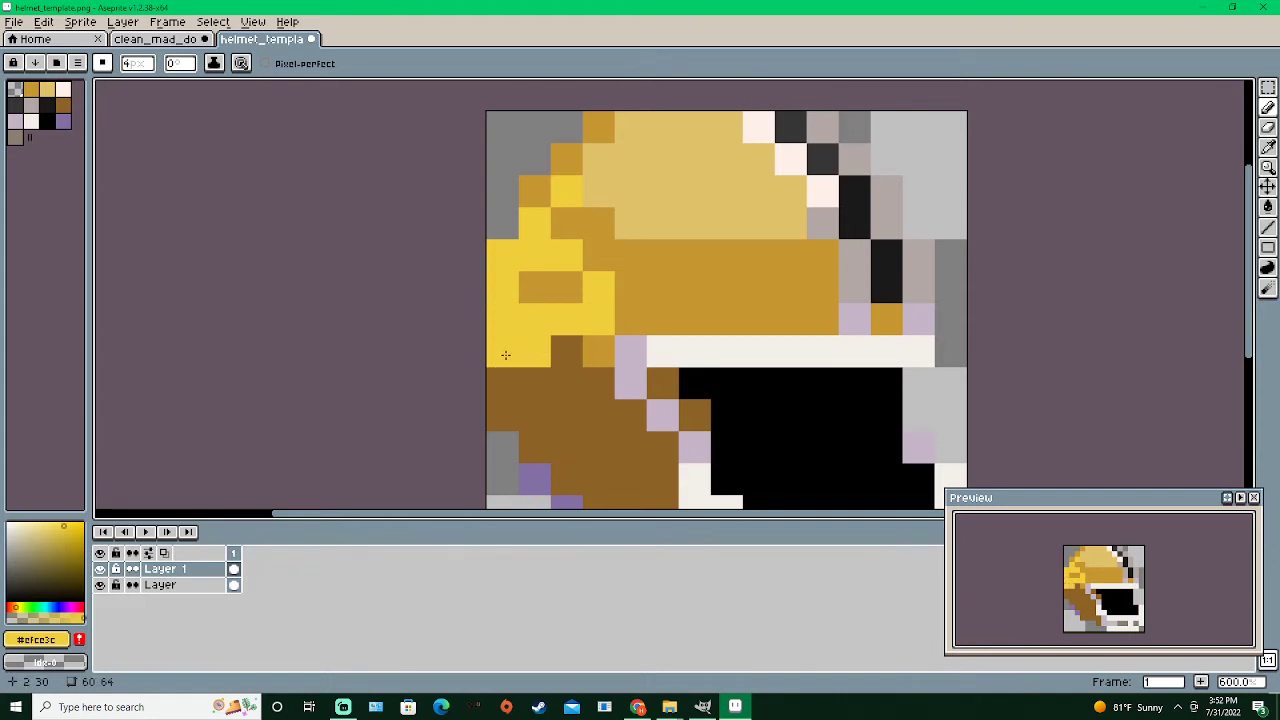
click(505, 355)
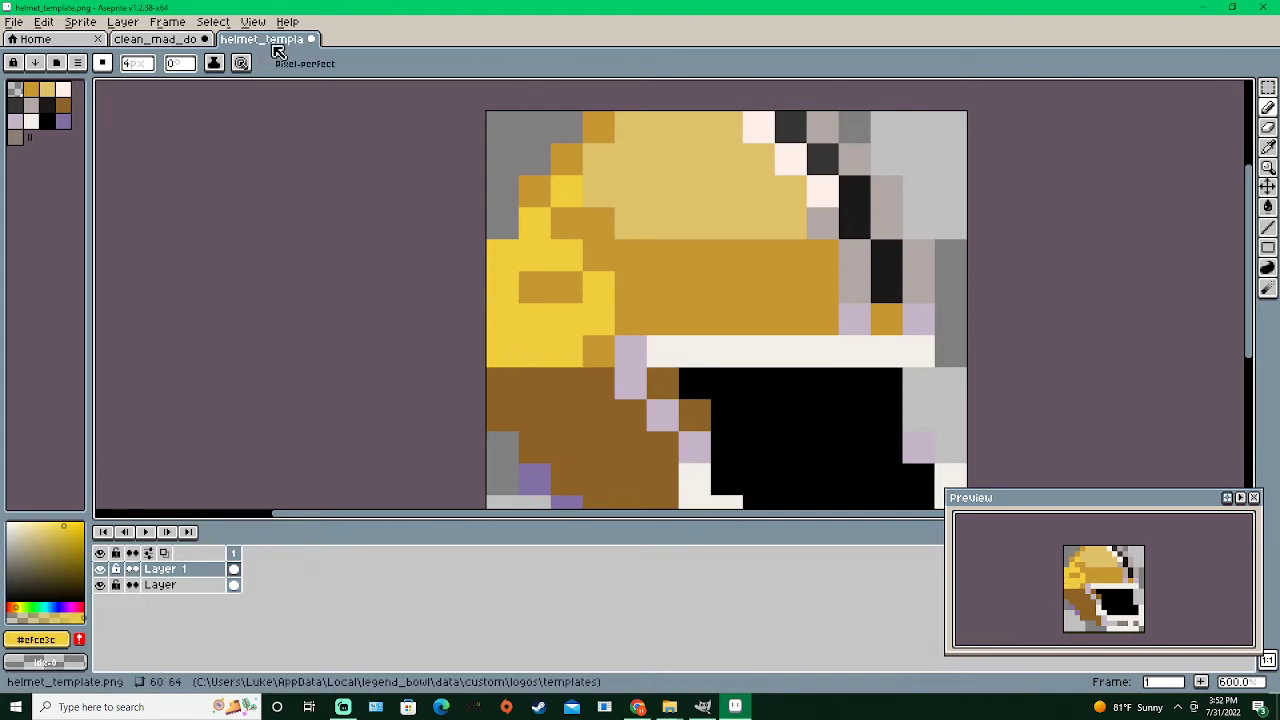
click(155, 40)
click(252, 45)
click(63, 89)
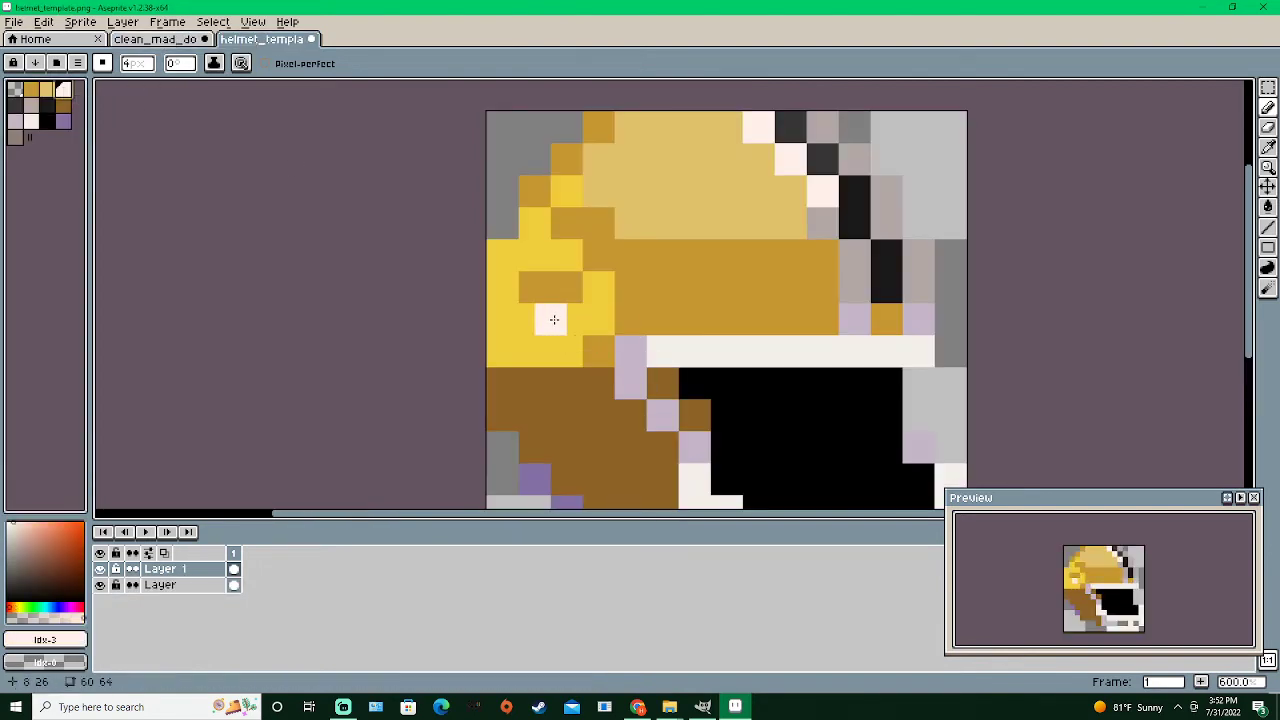
Sample the black from the dog logo's collar and add it to the helmet template's palette
click(155, 42)
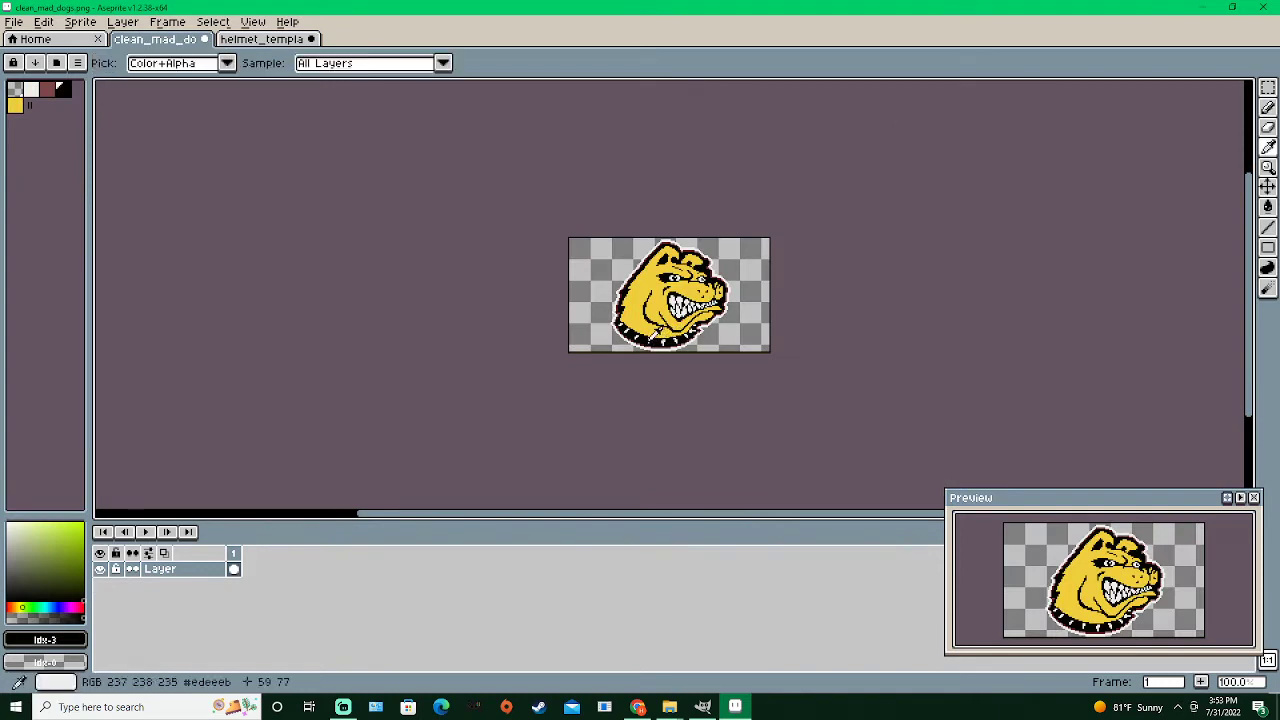
alt+click(646, 333)
click(244, 40)
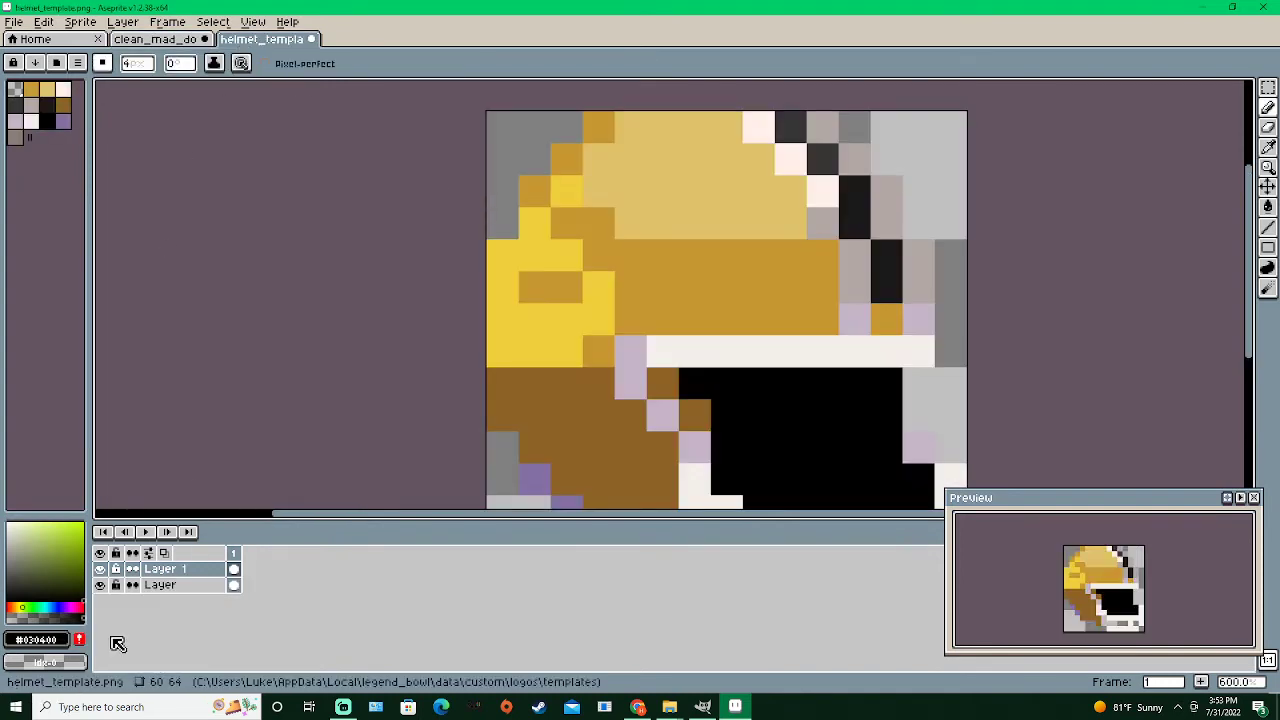
click(81, 640)
Paint a black collar along the neck and a black nose on the dog head, and add yellow blocks for the second ear and face
scroll(557, 320, up, 3)
scroll(534, 340, down, 2)
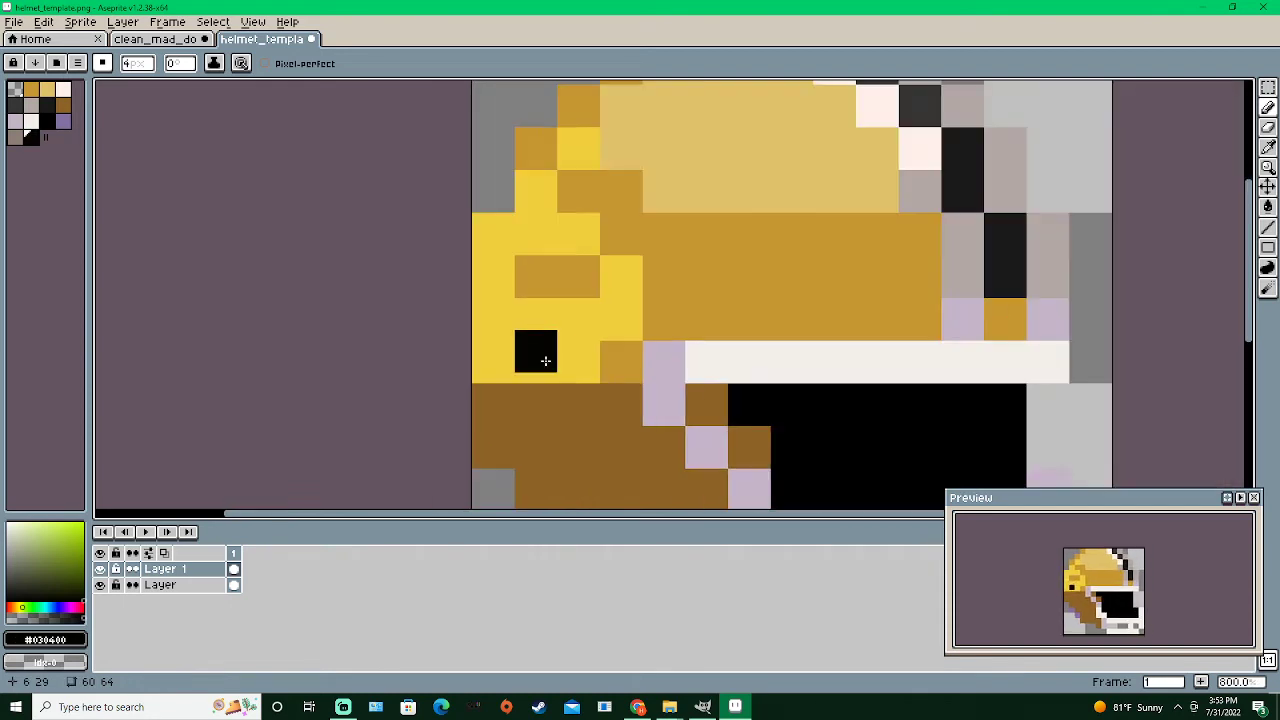
click(588, 365)
click(540, 364)
click(495, 358)
click(622, 296)
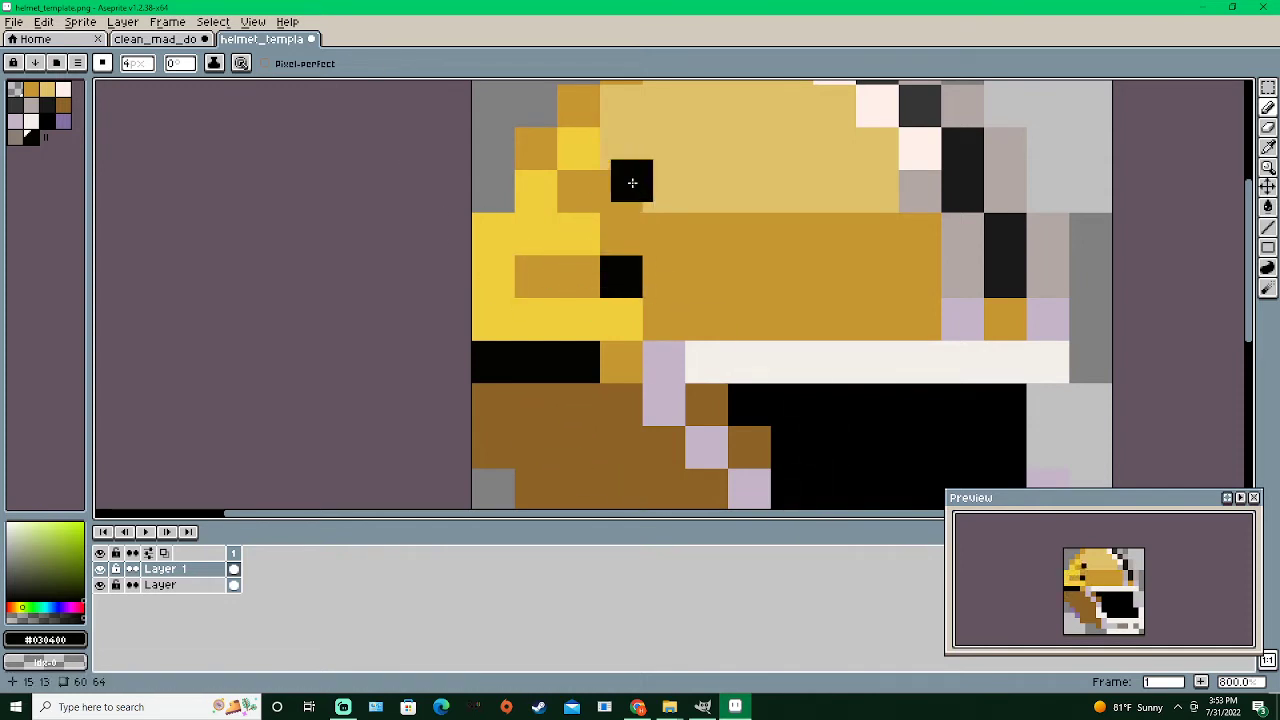
alt+click(586, 145)
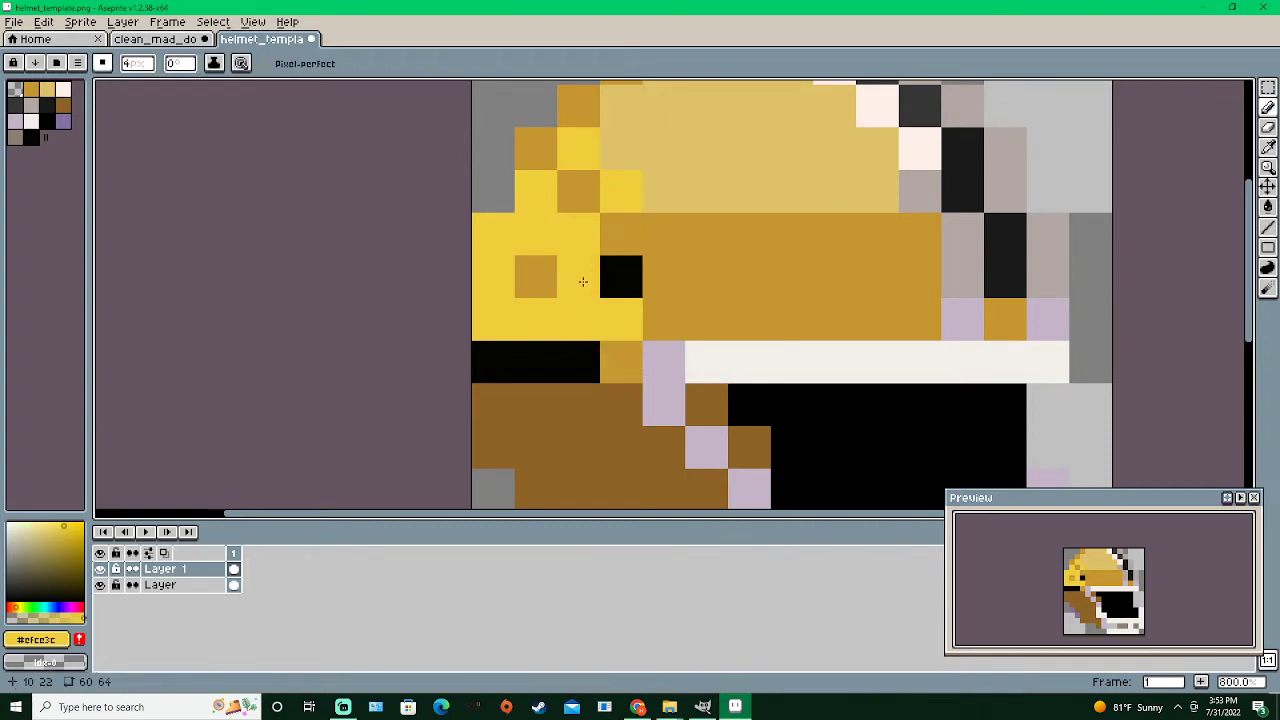
Sample the off-white from the dog logo's teeth and paint a two-block mouth and a one-block eye on the helmet's dog head
click(155, 39)
click(690, 294)
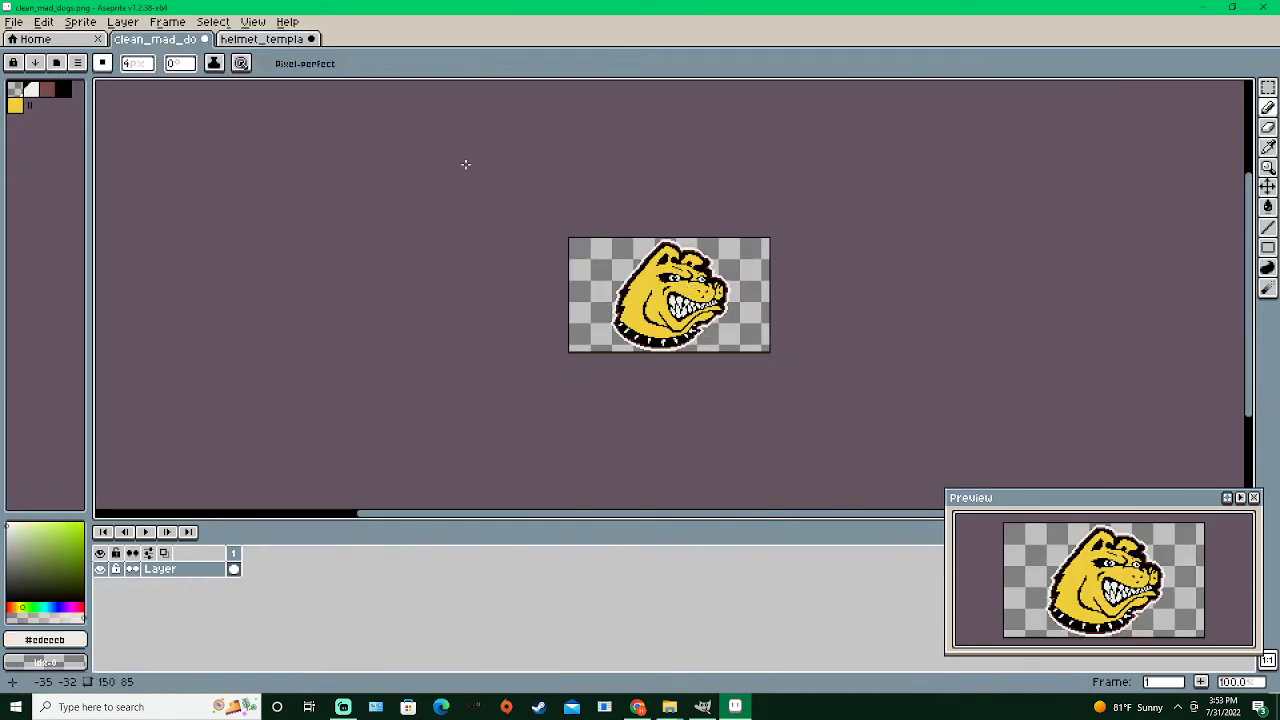
click(252, 40)
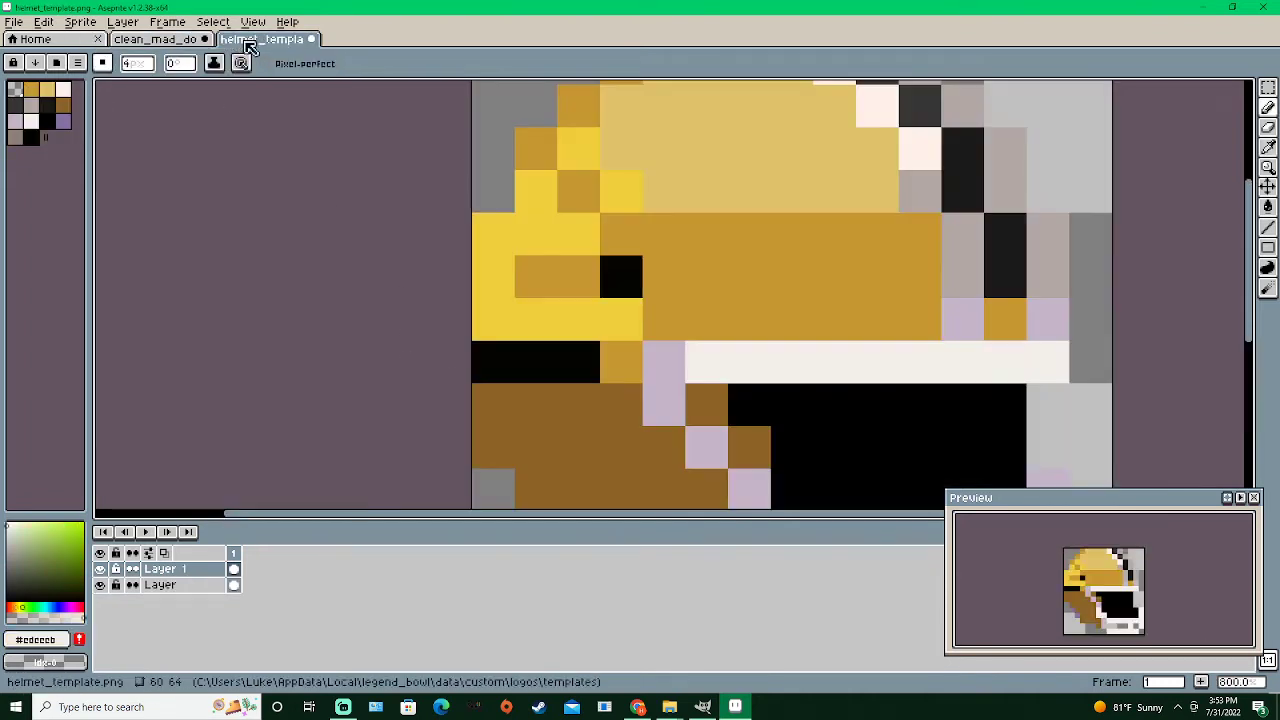
click(584, 327)
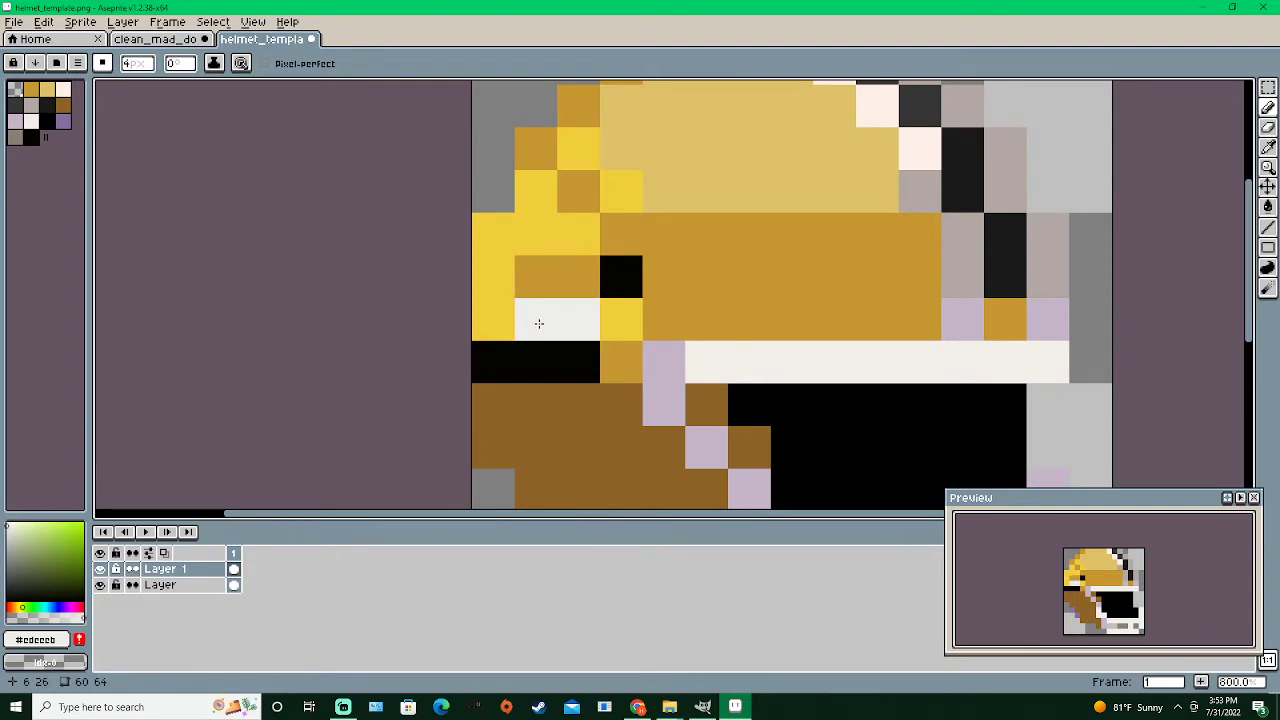
click(538, 323)
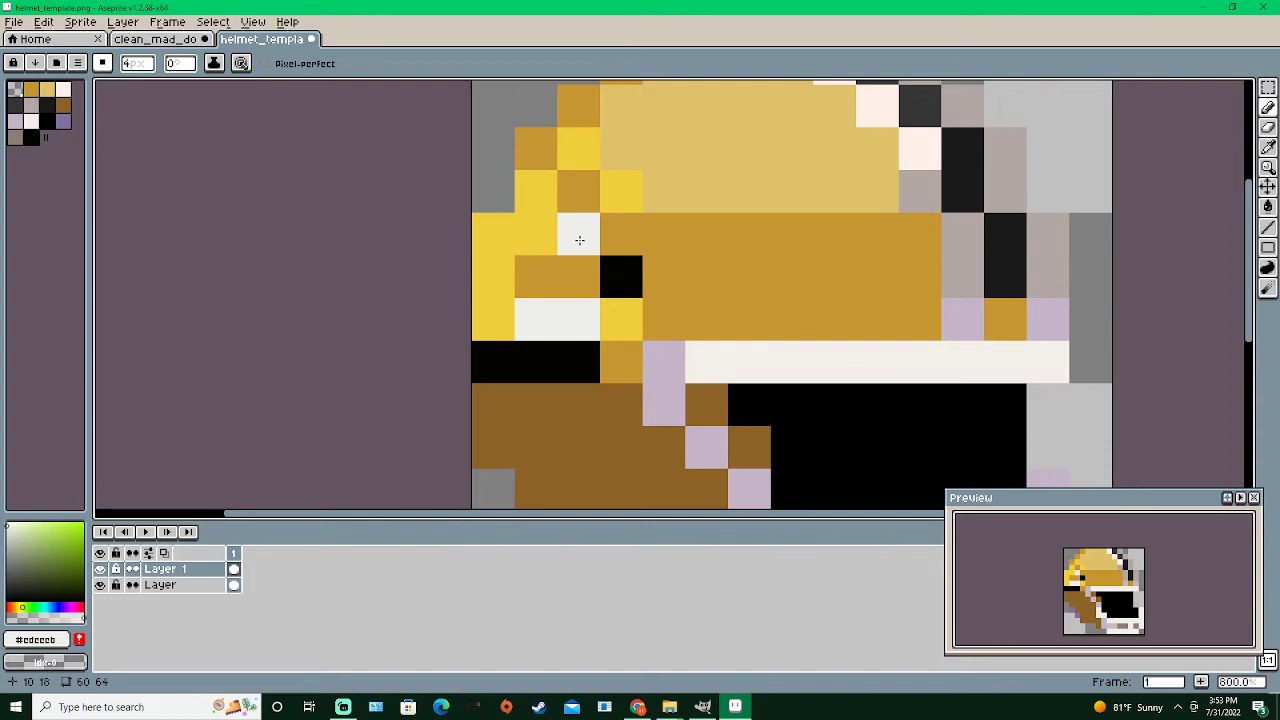
click(545, 233)
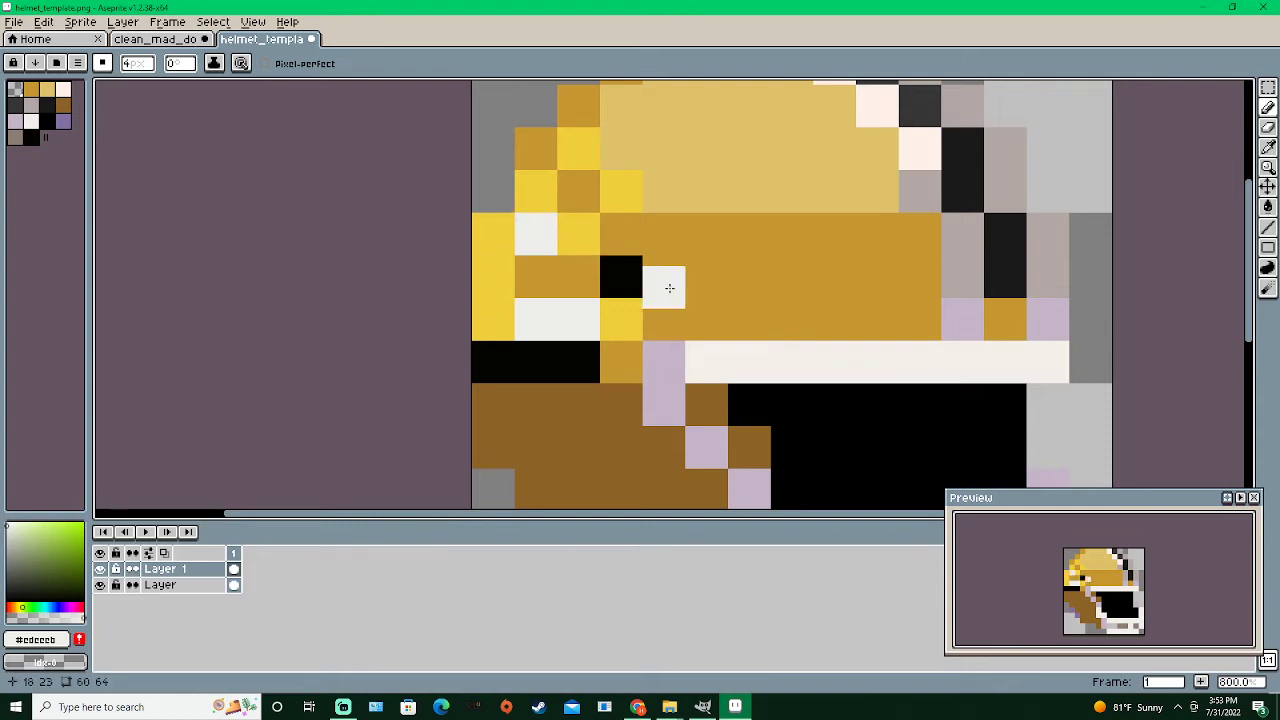
Sample the dog head's yellow and fill the gap between the white eye and the teeth with it
alt+click(621, 306)
click(581, 282)
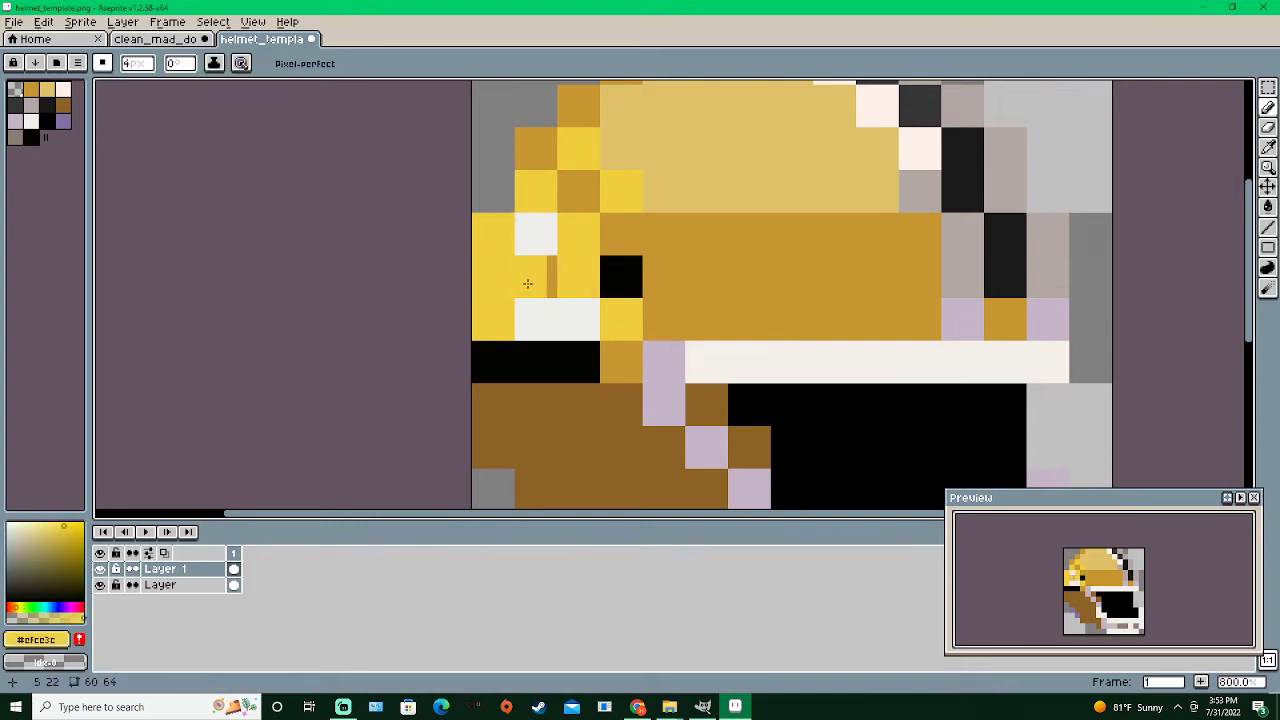
scroll(600, 394, down, 1)
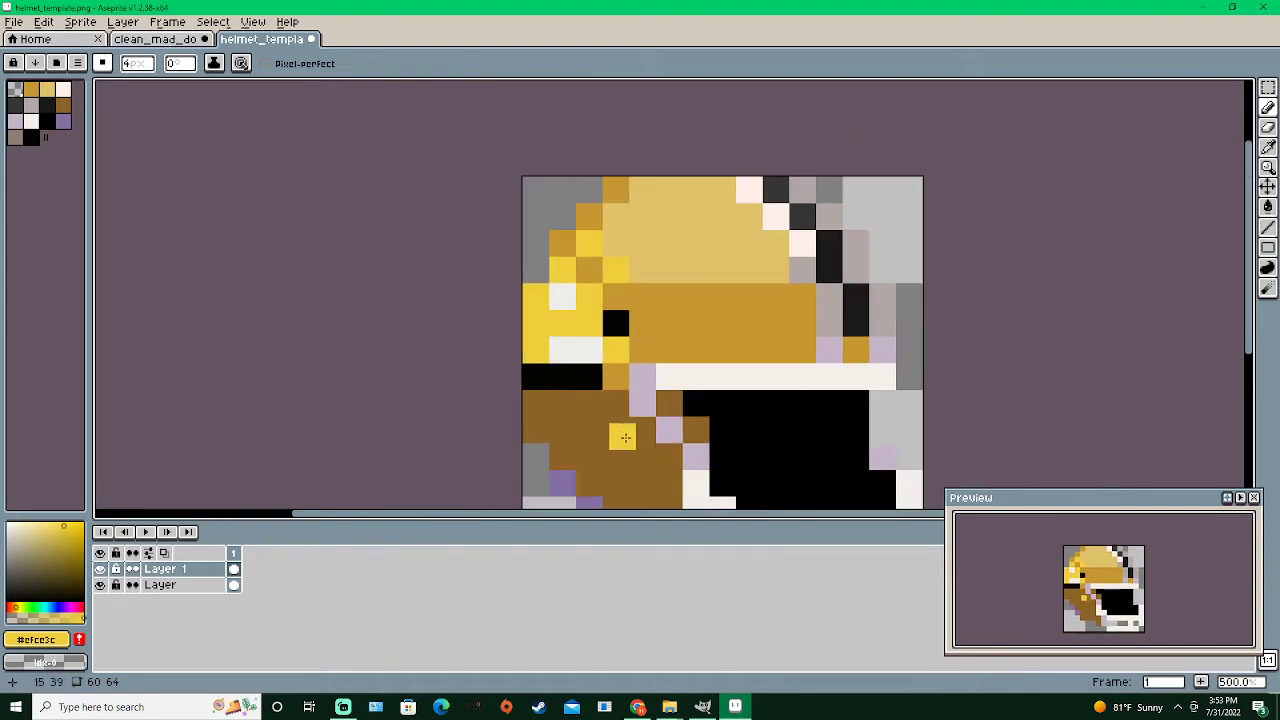
scroll(581, 389, up, 1)
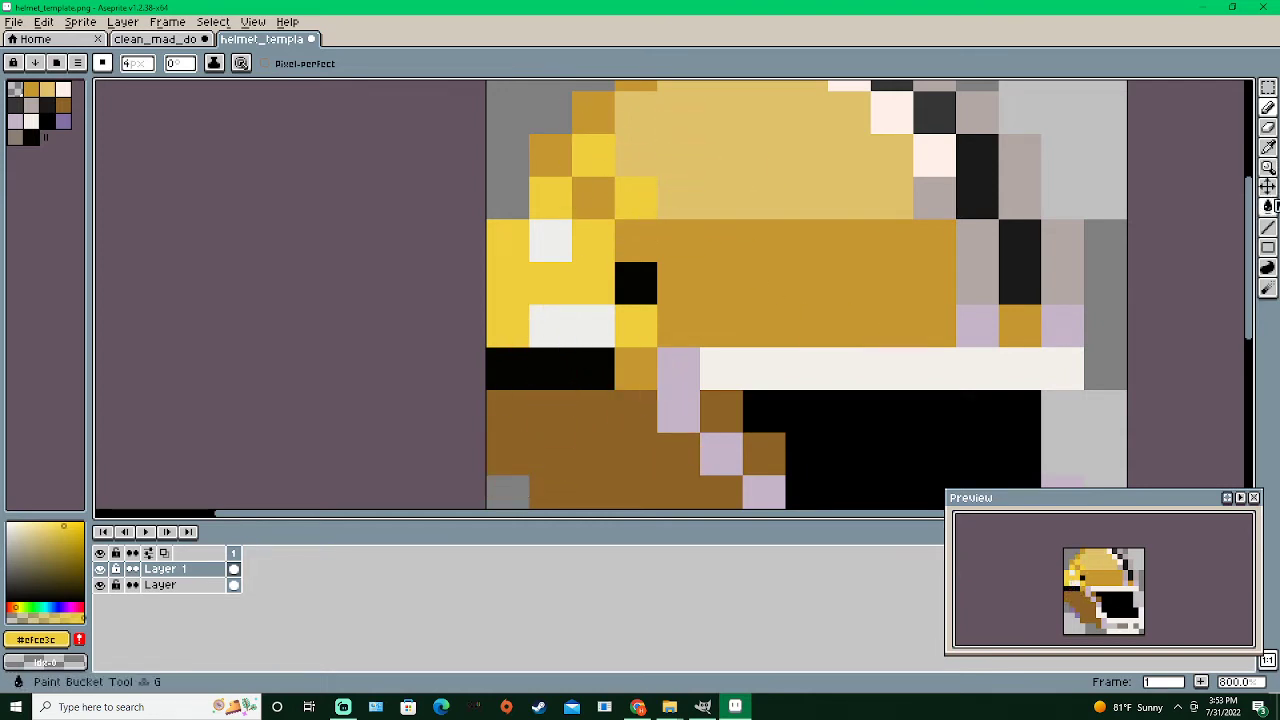
Move the Layer 1 logo artwork up by one 4-pixel block on the helmet and return to the Pencil tool
click(1267, 187)
drag(567, 296, 567, 258)
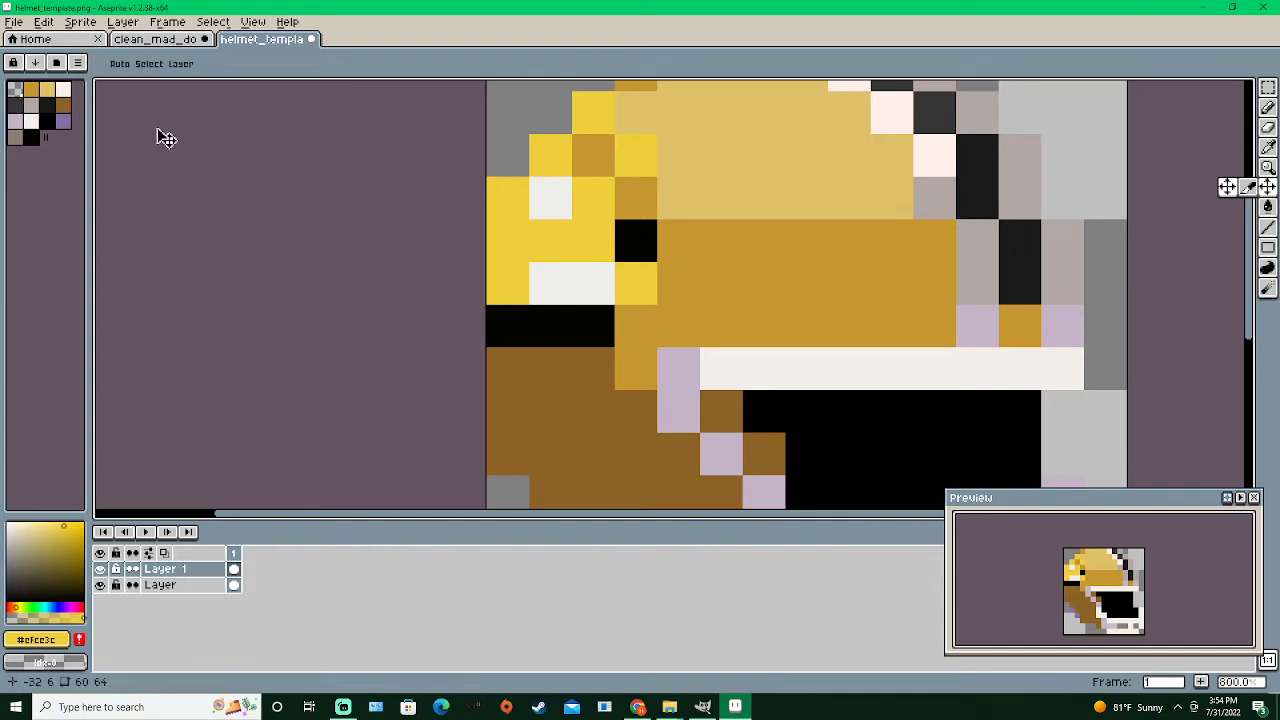
click(1268, 107)
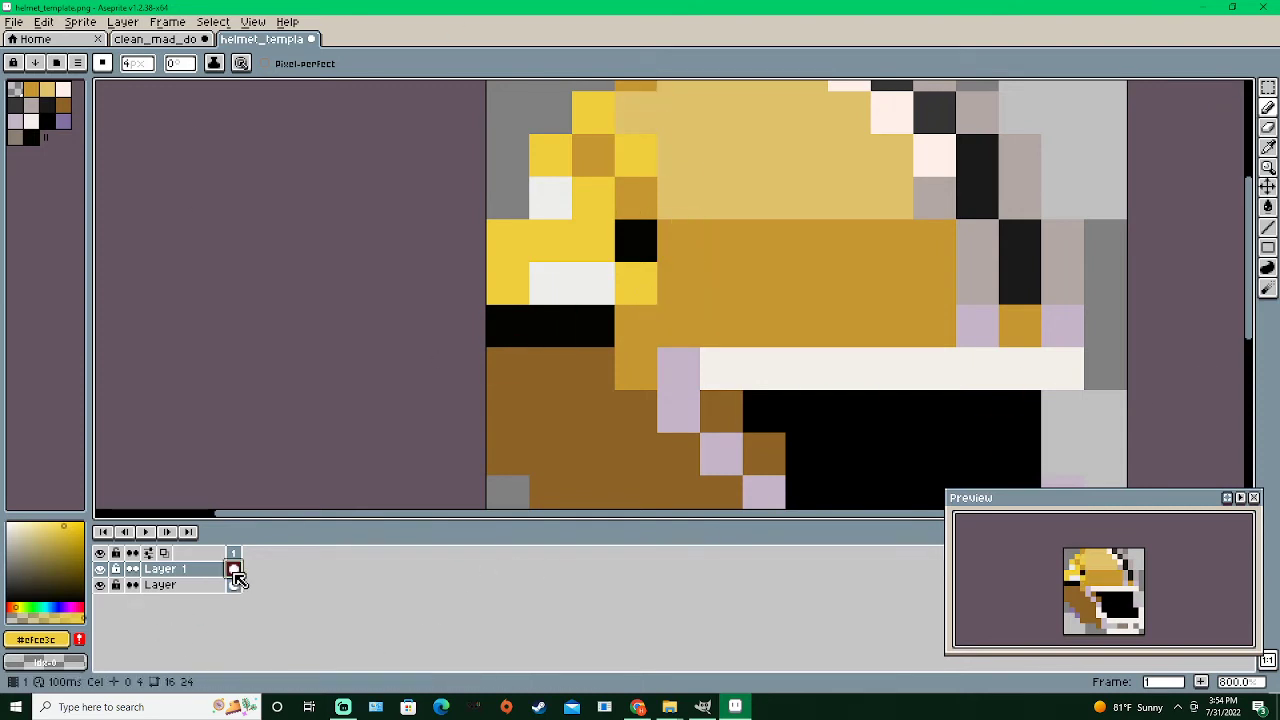
Toggle Layer 1's visibility to compare the helmet with and without the logo
click(100, 569)
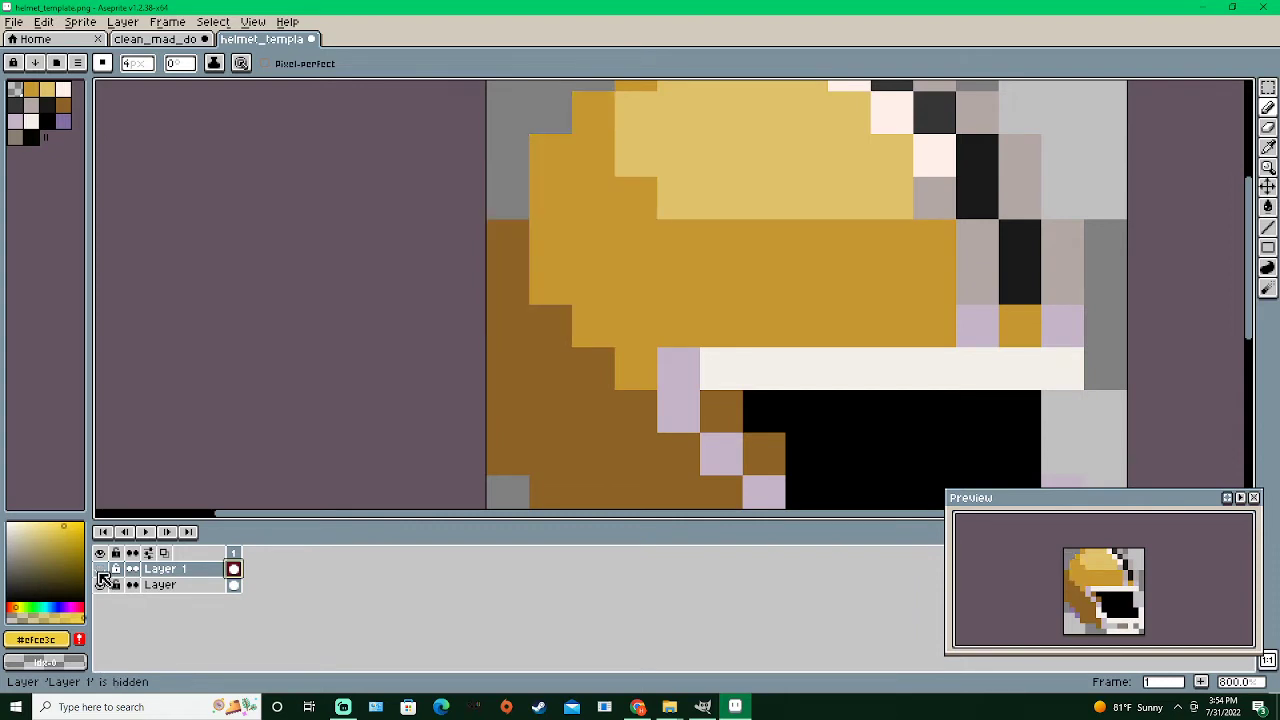
click(100, 569)
click(100, 569)
click(100, 569)
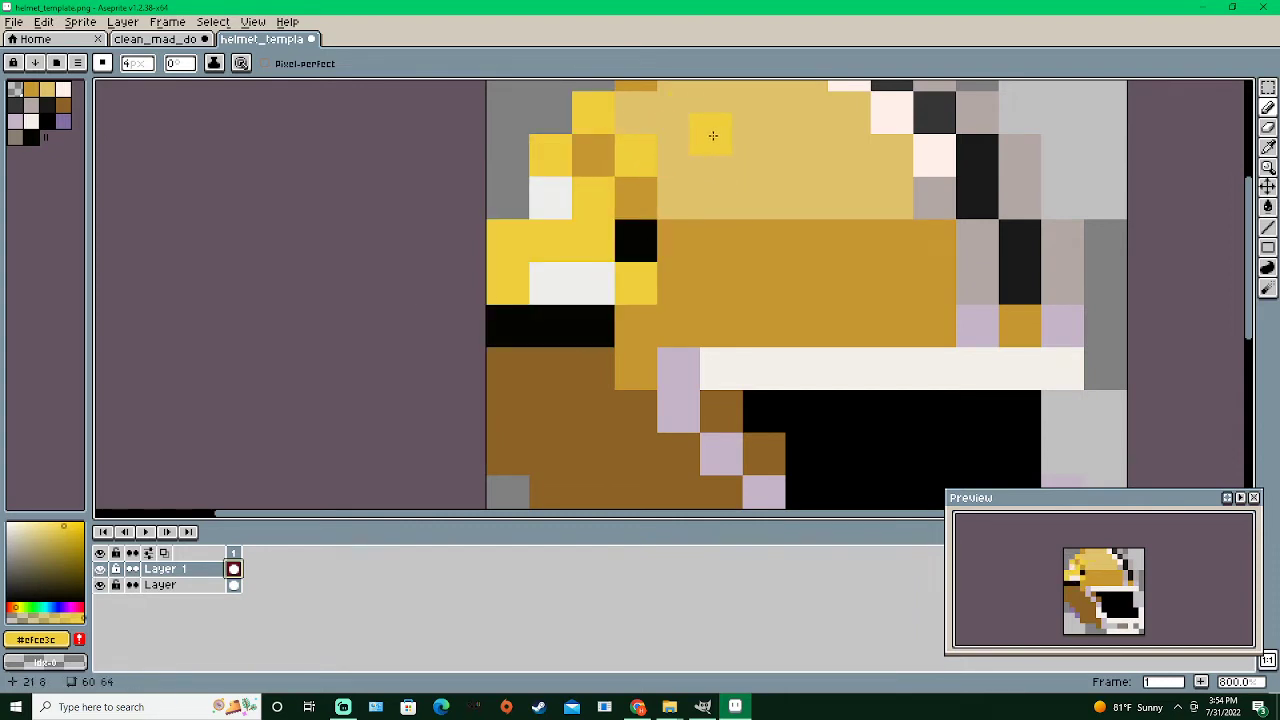
Lighten the yellow foreground colour to HSL lightness 68 and repaint the logo's upper-right yellow block with it
click(36, 639)
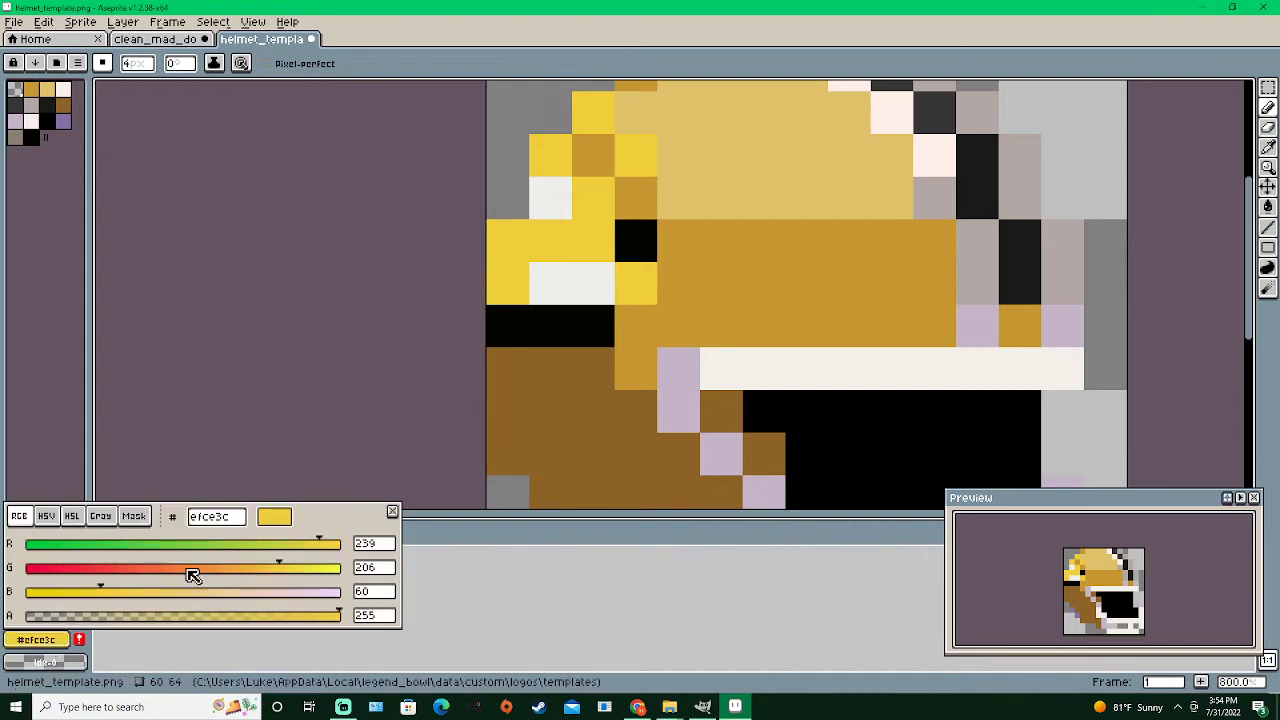
click(72, 516)
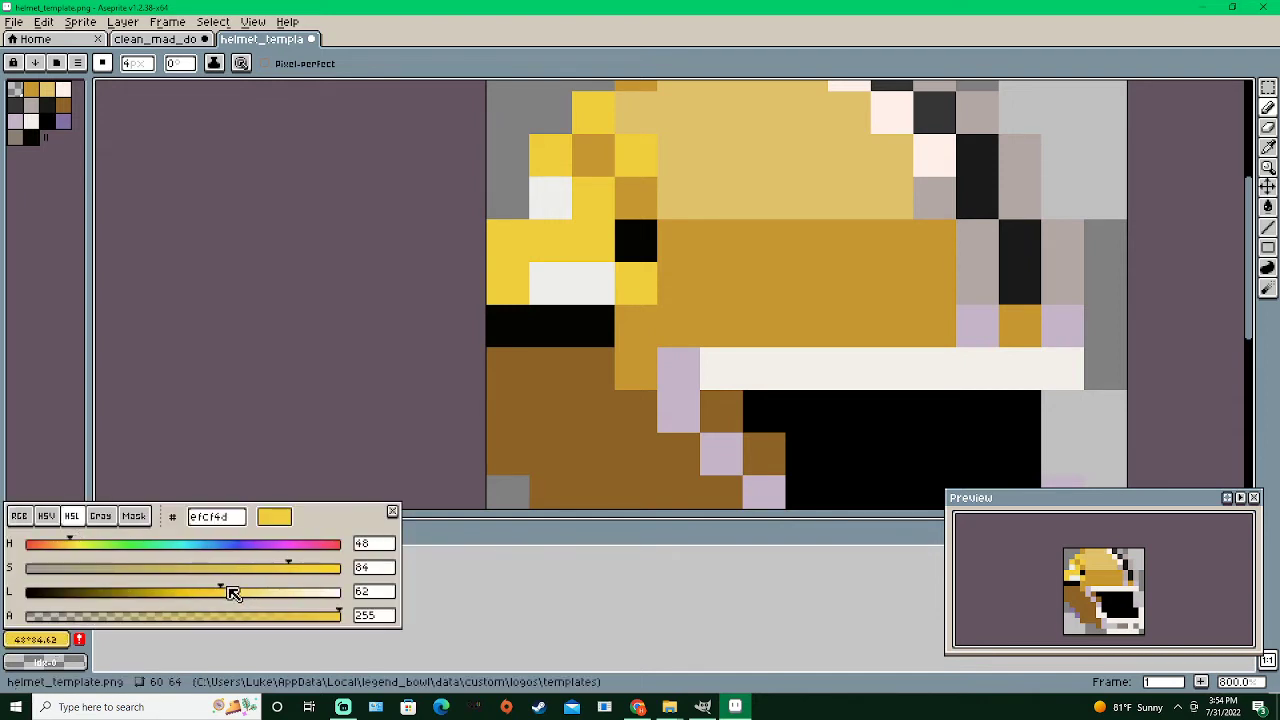
drag(233, 593, 246, 597)
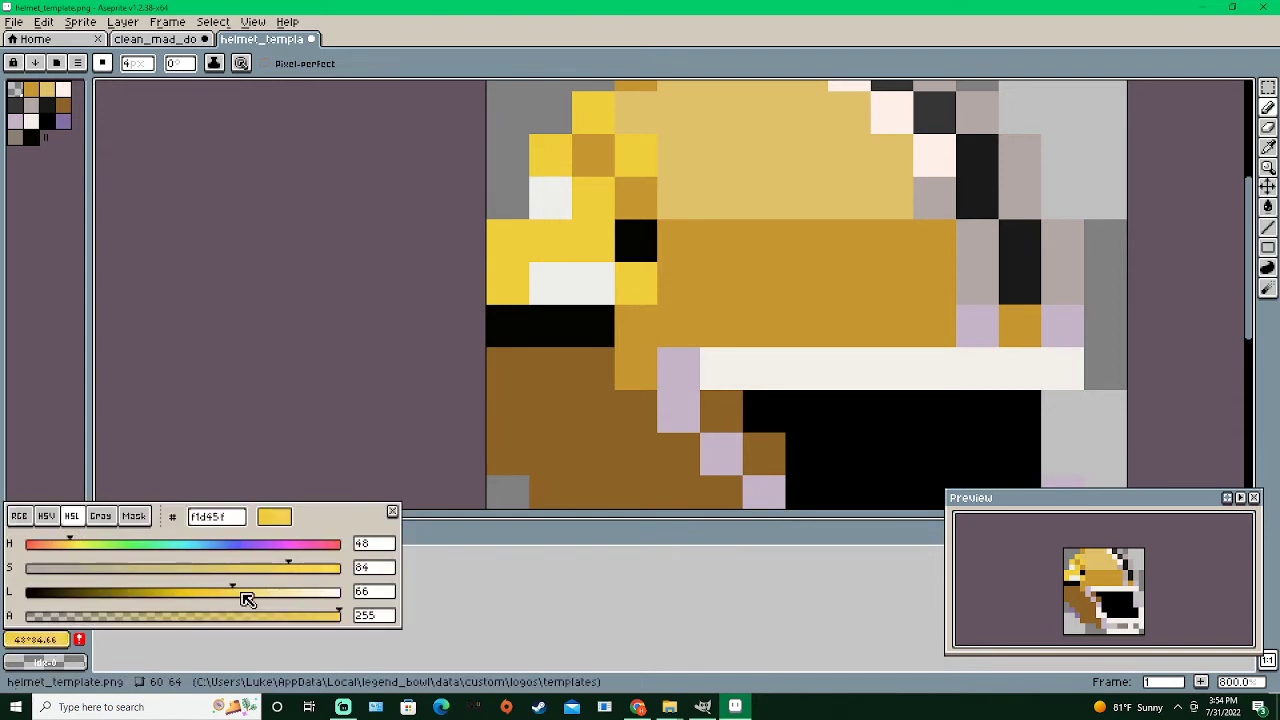
click(636, 156)
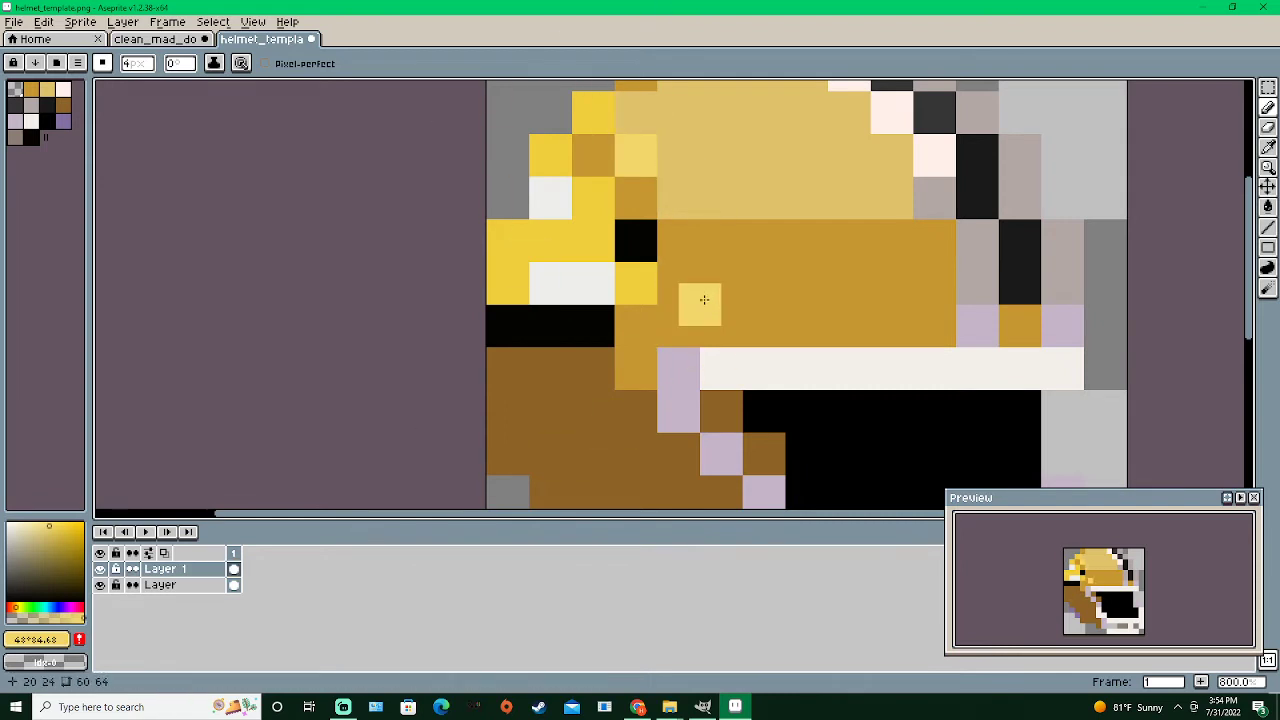
Sample the logo's yellow, darken it to HSL lightness 47, and repaint the two stacked yellow blocks on the logo's left edge
alt+click(550, 242)
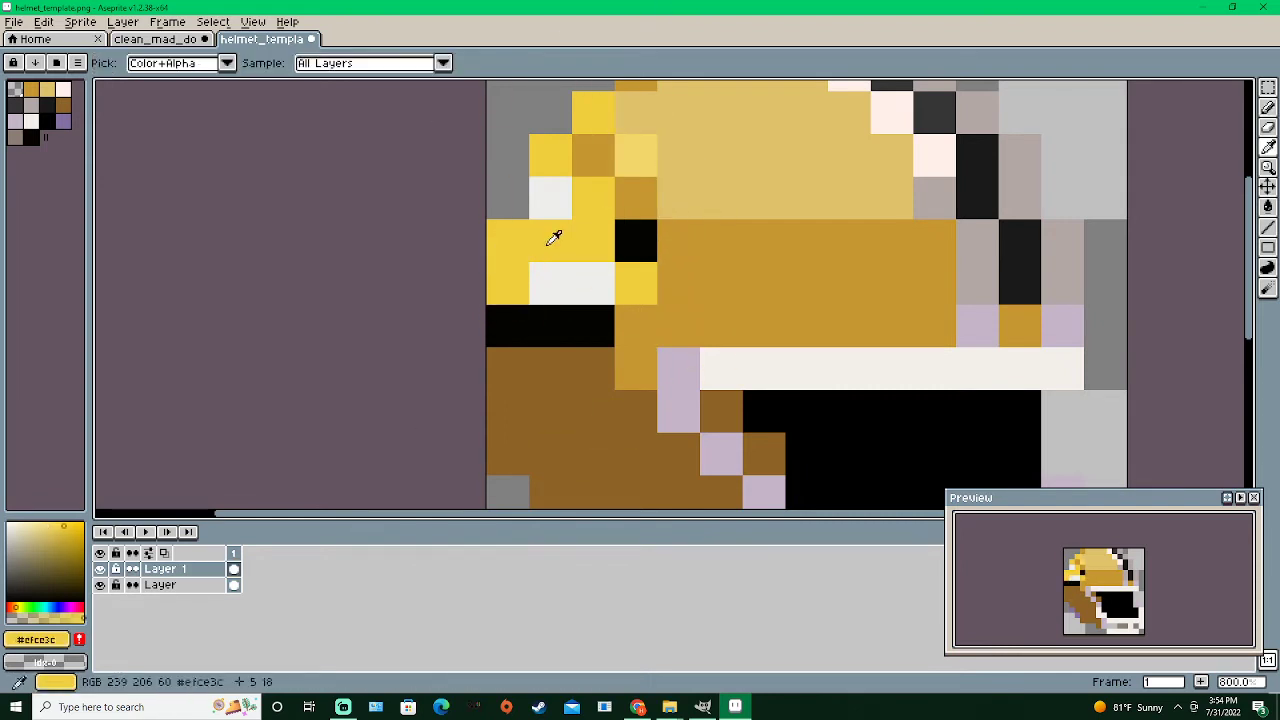
click(42, 645)
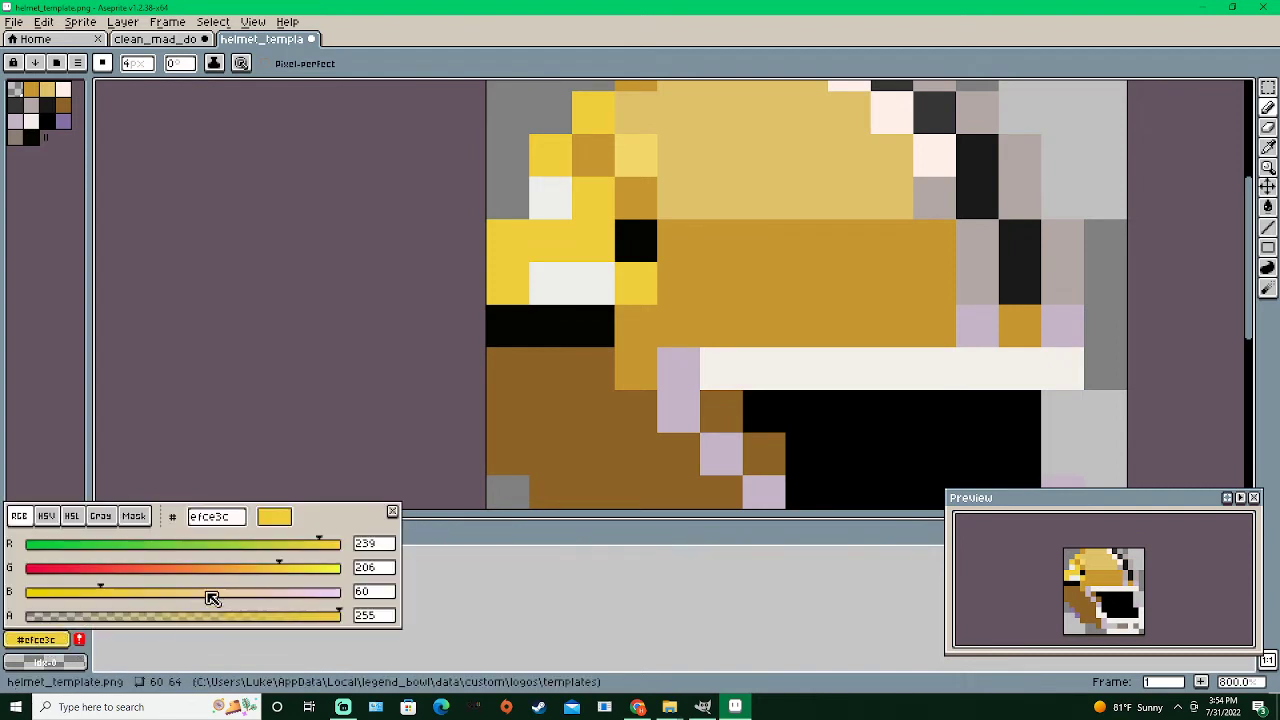
click(74, 515)
scroll(147, 593, down, 5)
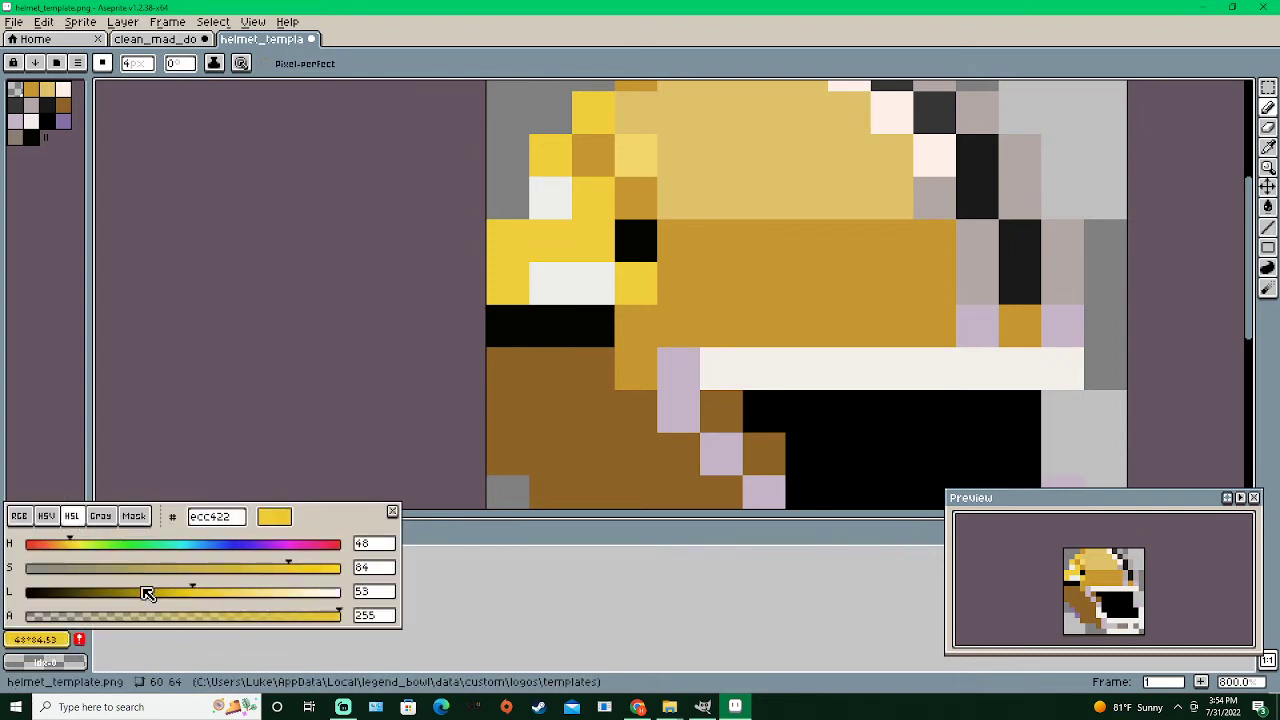
scroll(147, 593, down, 5)
click(443, 220)
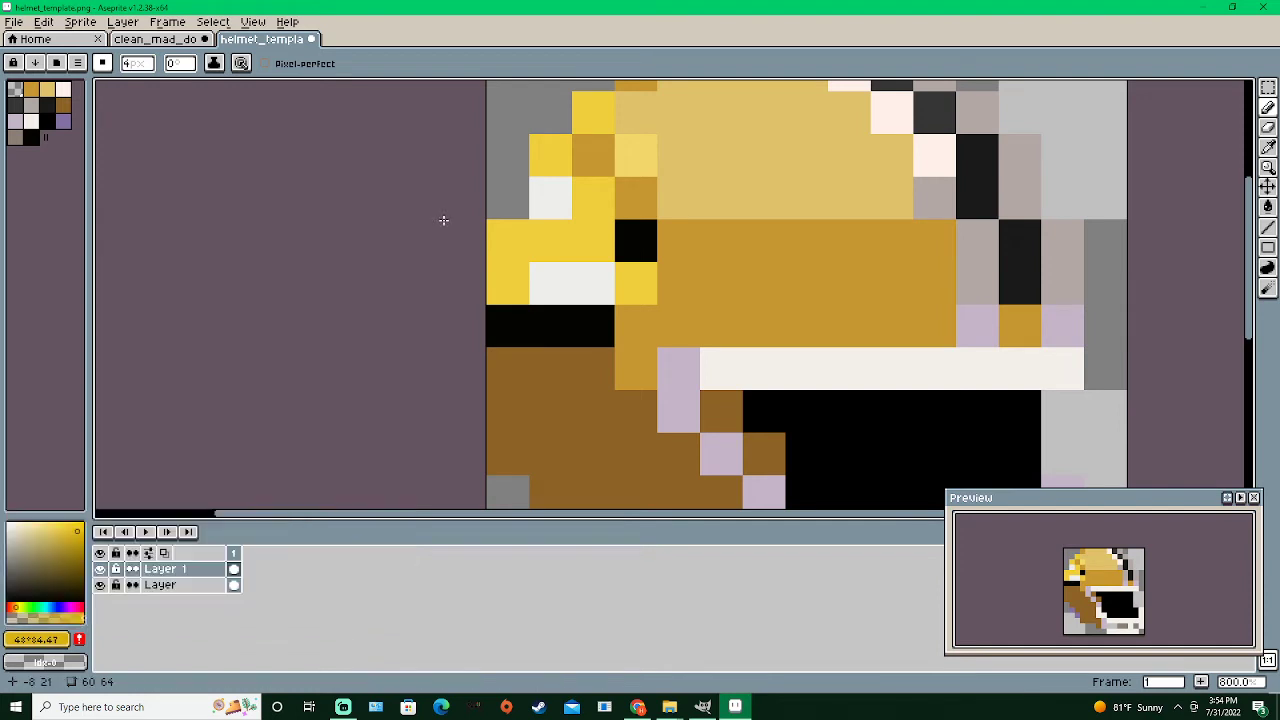
click(509, 244)
click(508, 284)
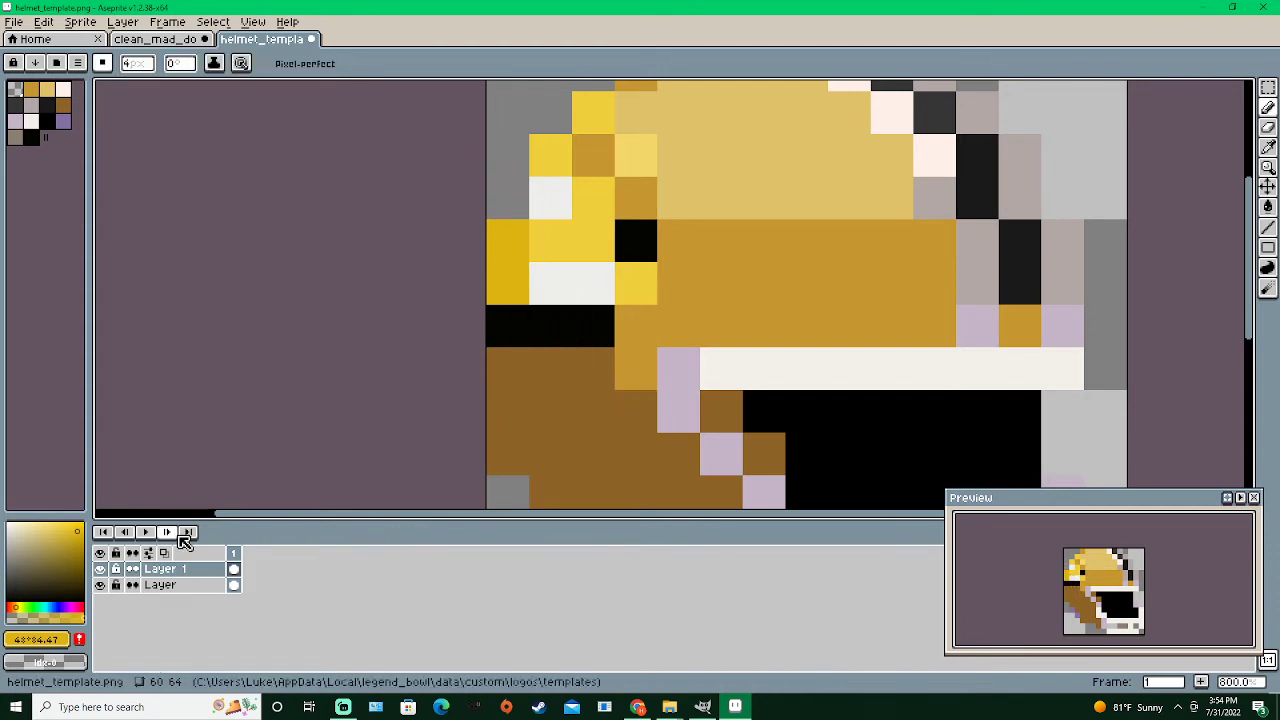
Hide and show Layer 1 repeatedly to check the shaded logo against the bare helmet
click(102, 572)
click(102, 572)
click(102, 572)
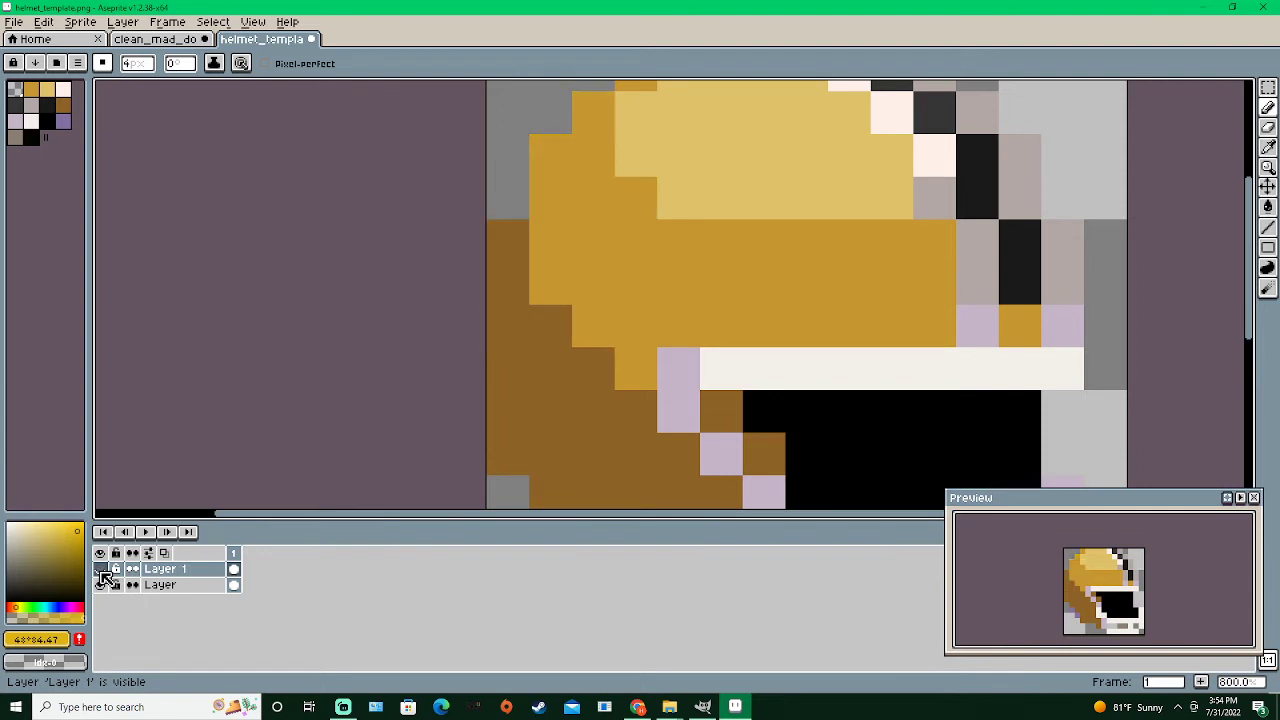
click(102, 572)
click(102, 572)
click(103, 573)
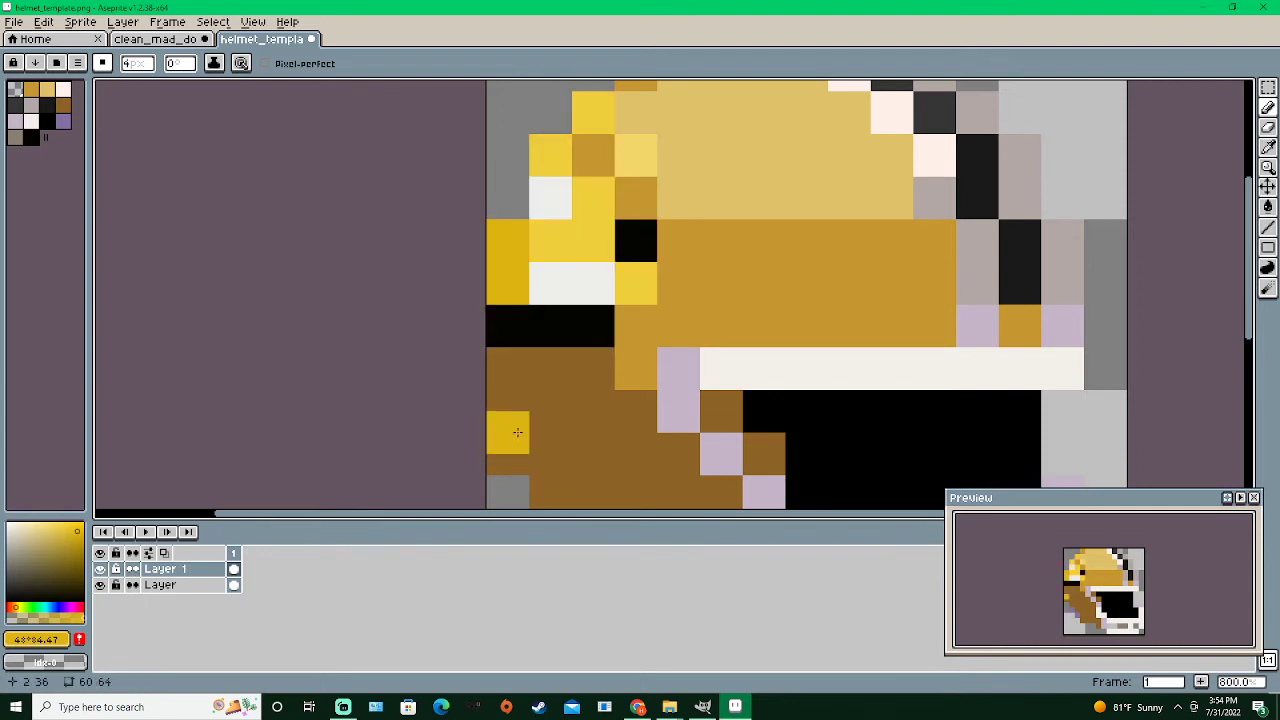
alt+click(566, 314)
click(58, 645)
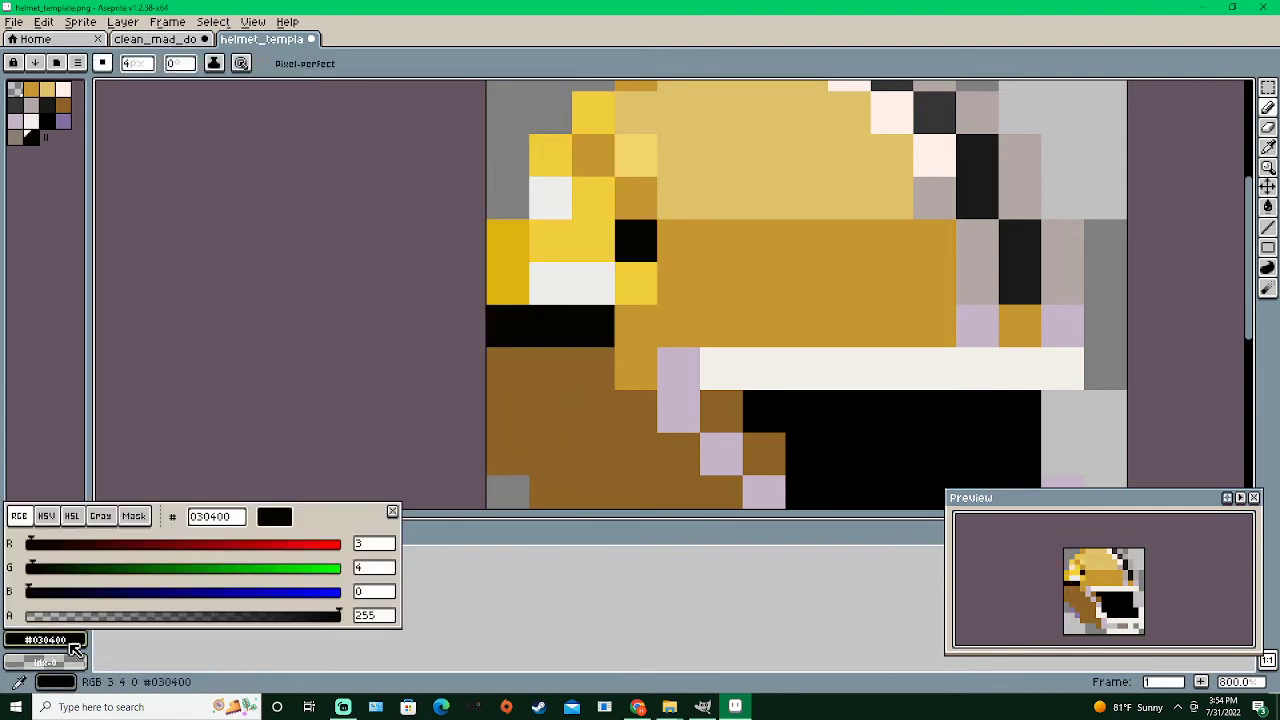
click(72, 517)
click(100, 517)
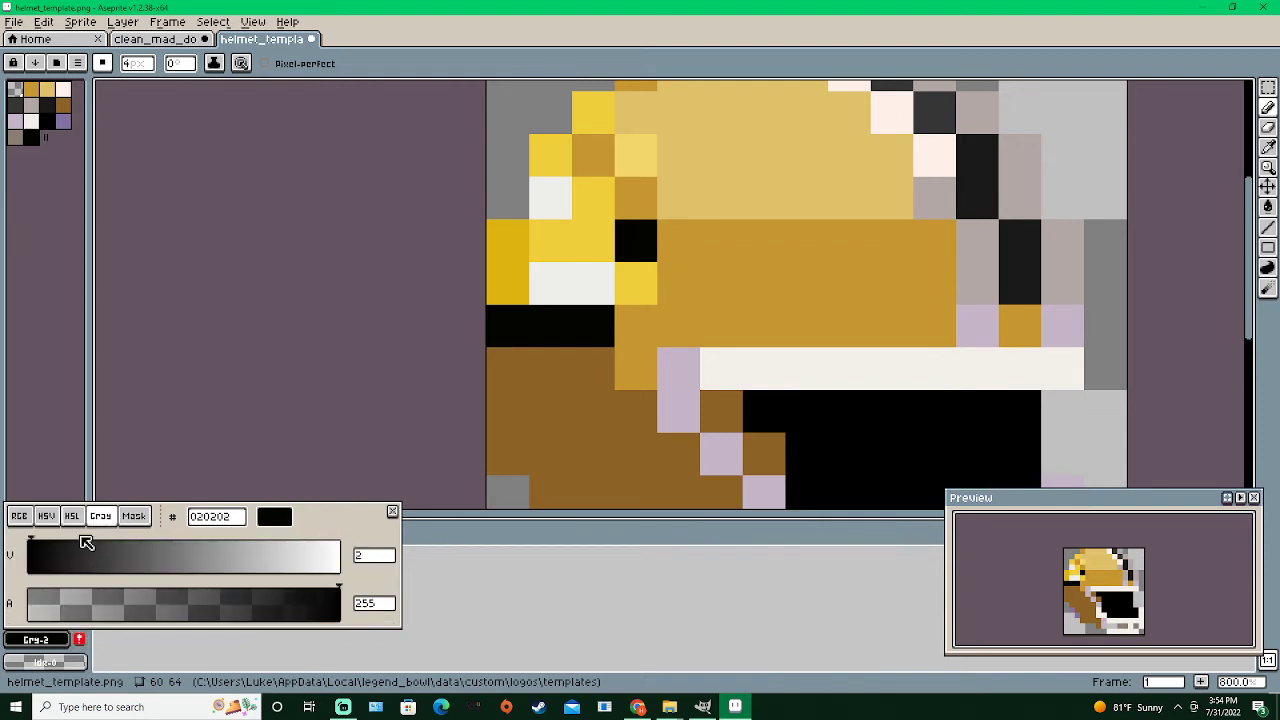
click(72, 517)
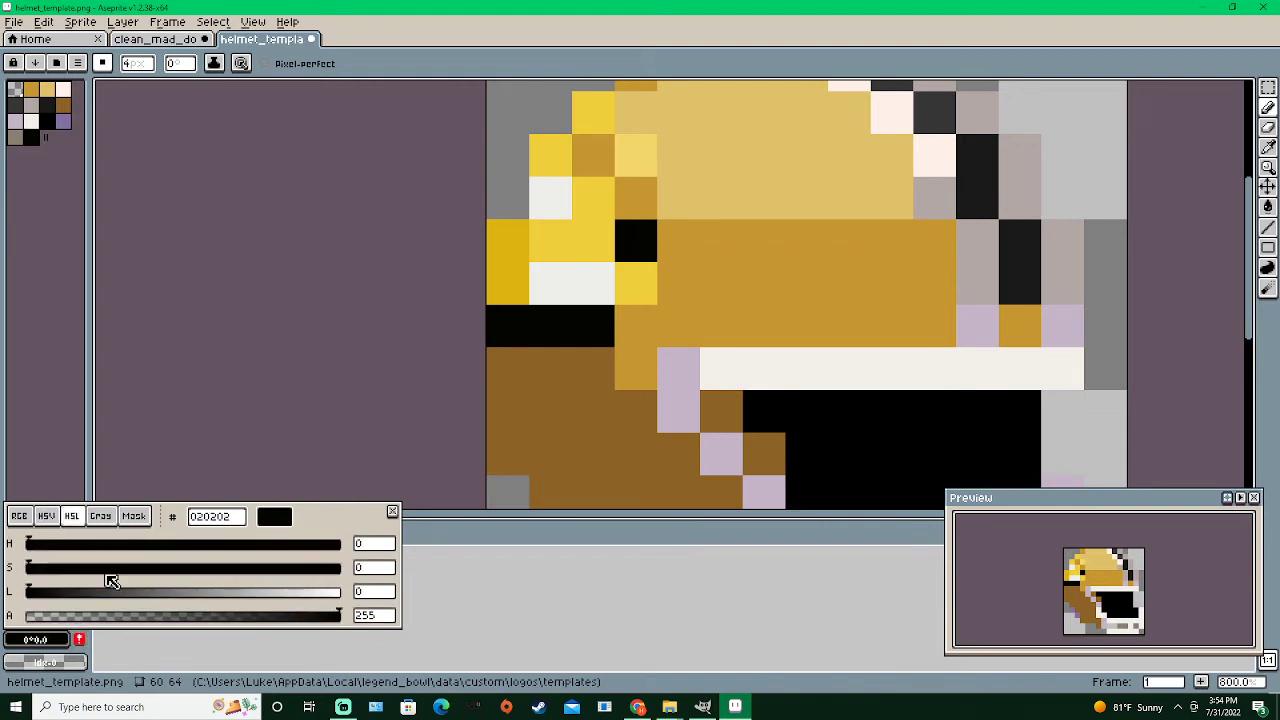
click(141, 654)
click(38, 137)
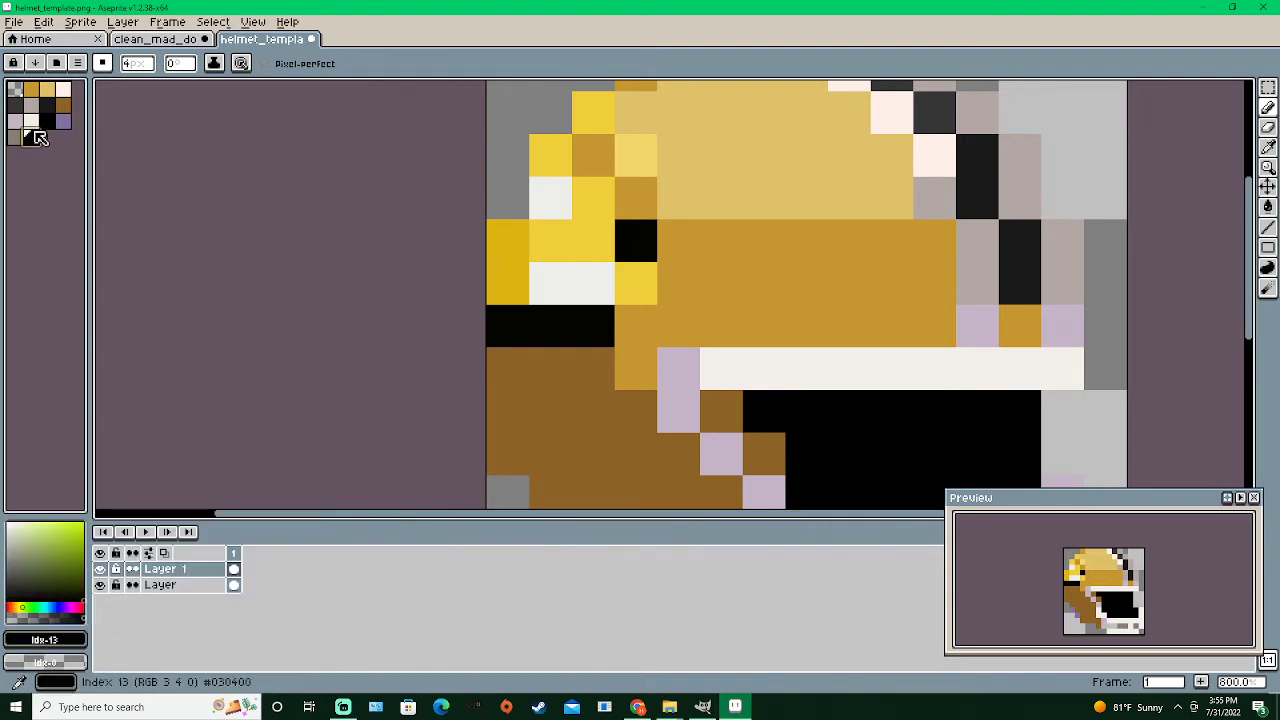
click(32, 642)
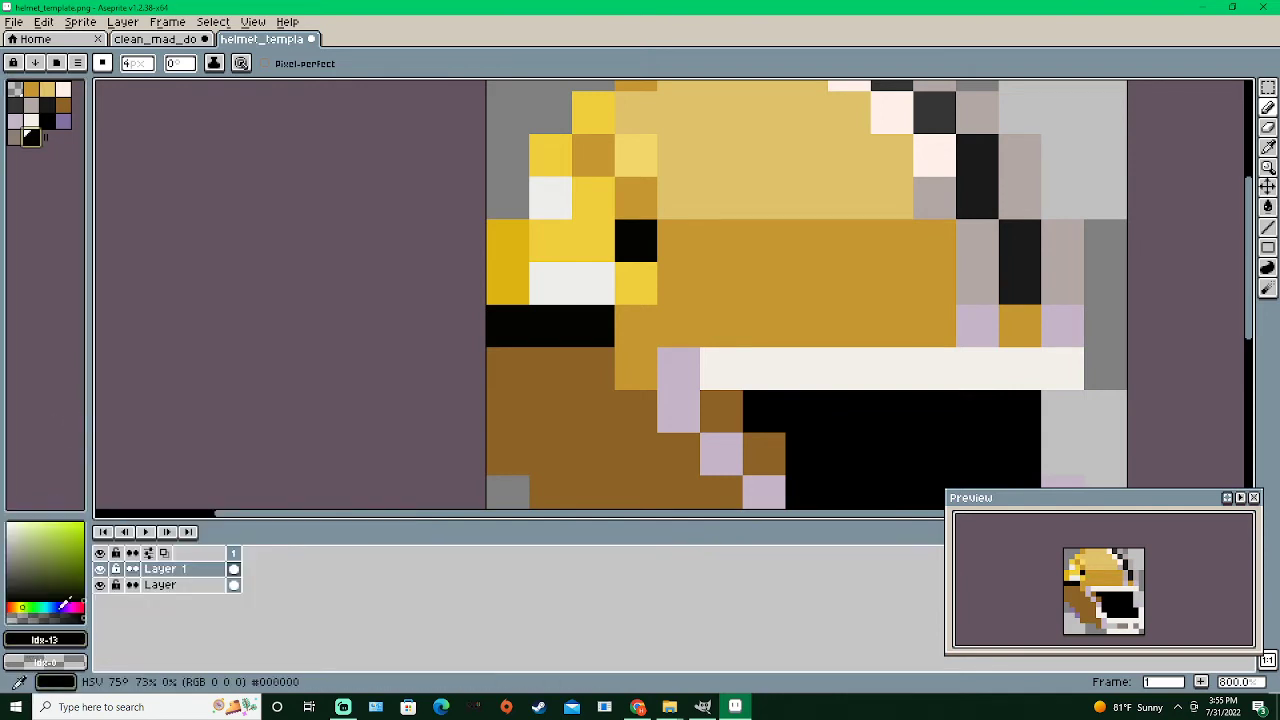
click(44, 640)
click(72, 516)
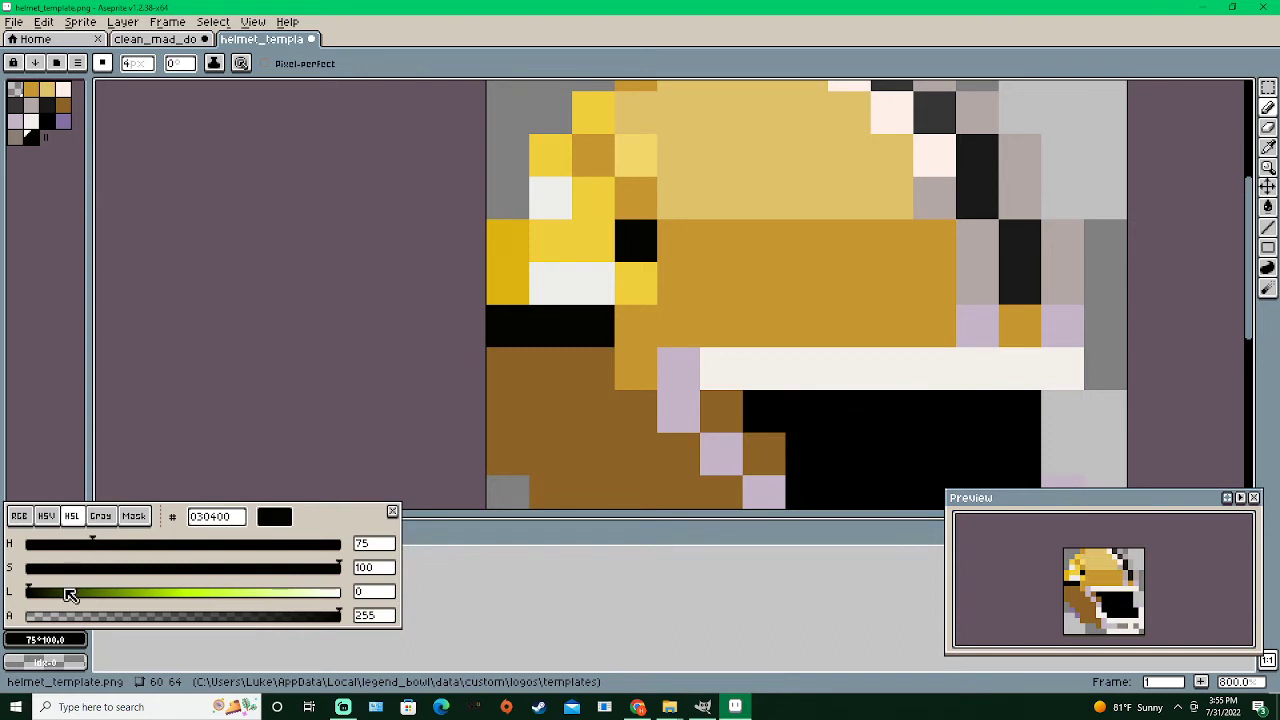
scroll(68, 594, up, 2)
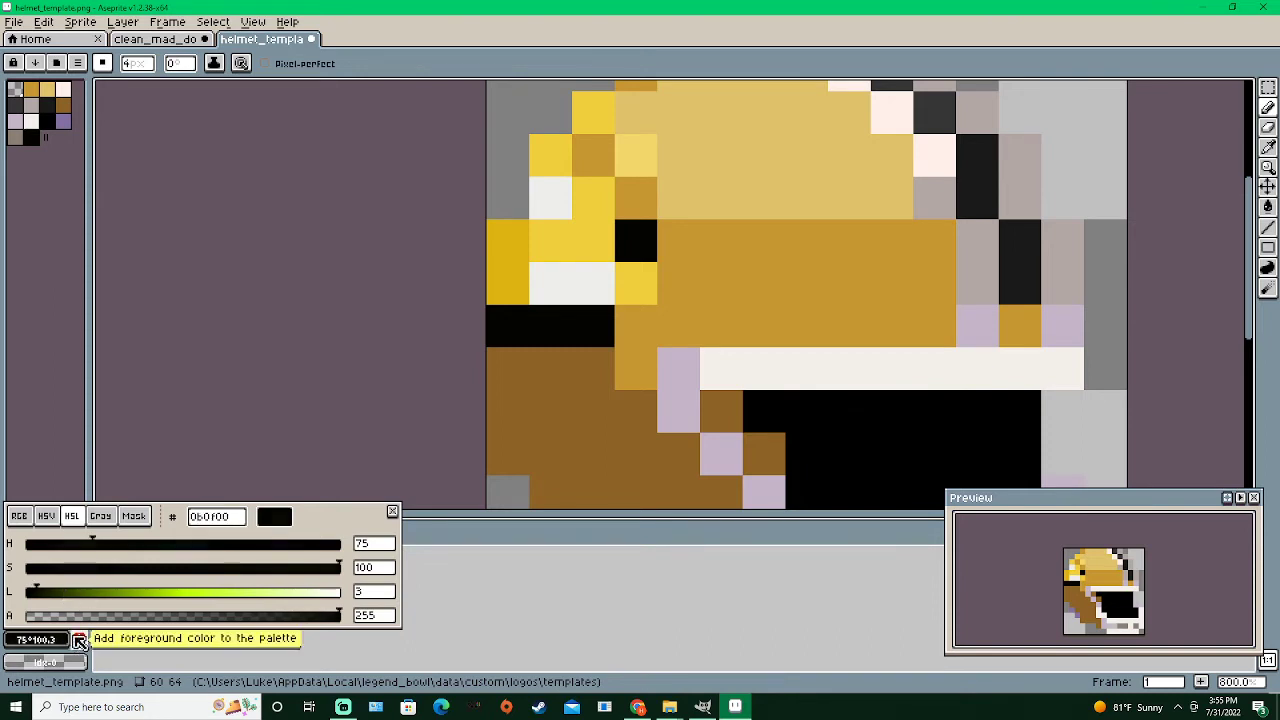
scroll(47, 590, up, 2)
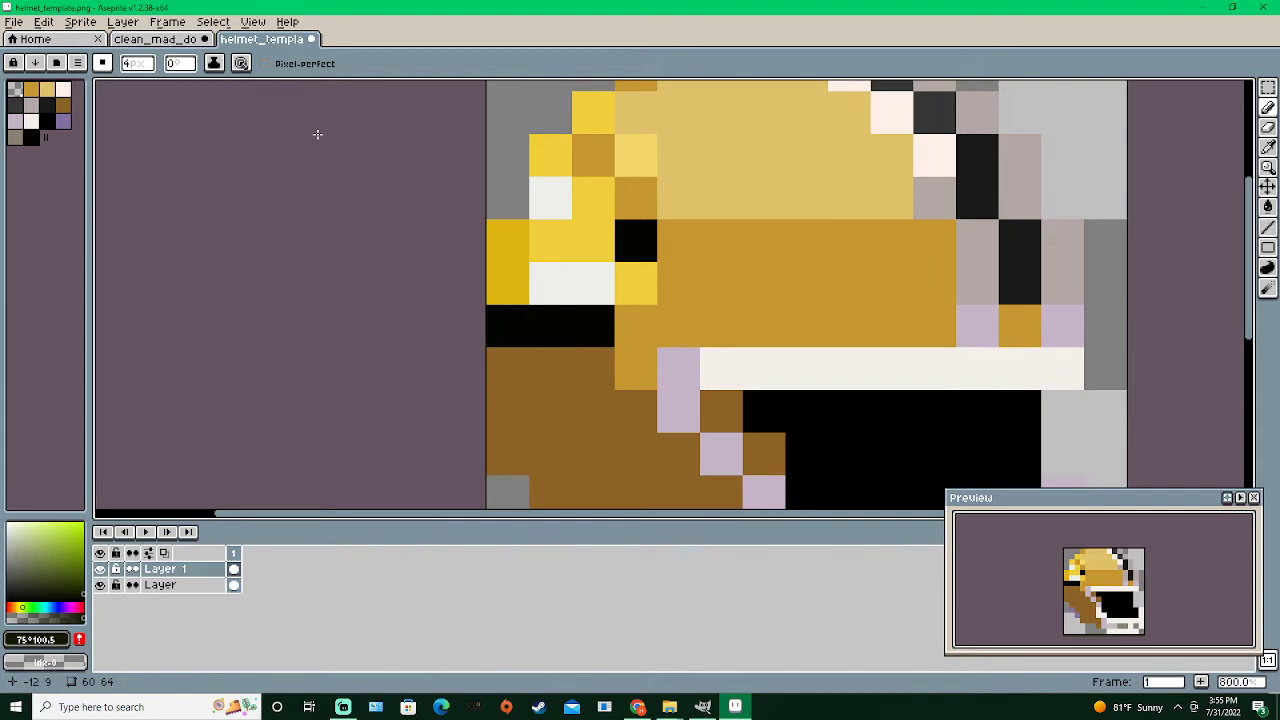
Set the foreground colour to grayscale value 0 and repaint the leftmost block of the logo's black bottom row
click(33, 140)
click(45, 639)
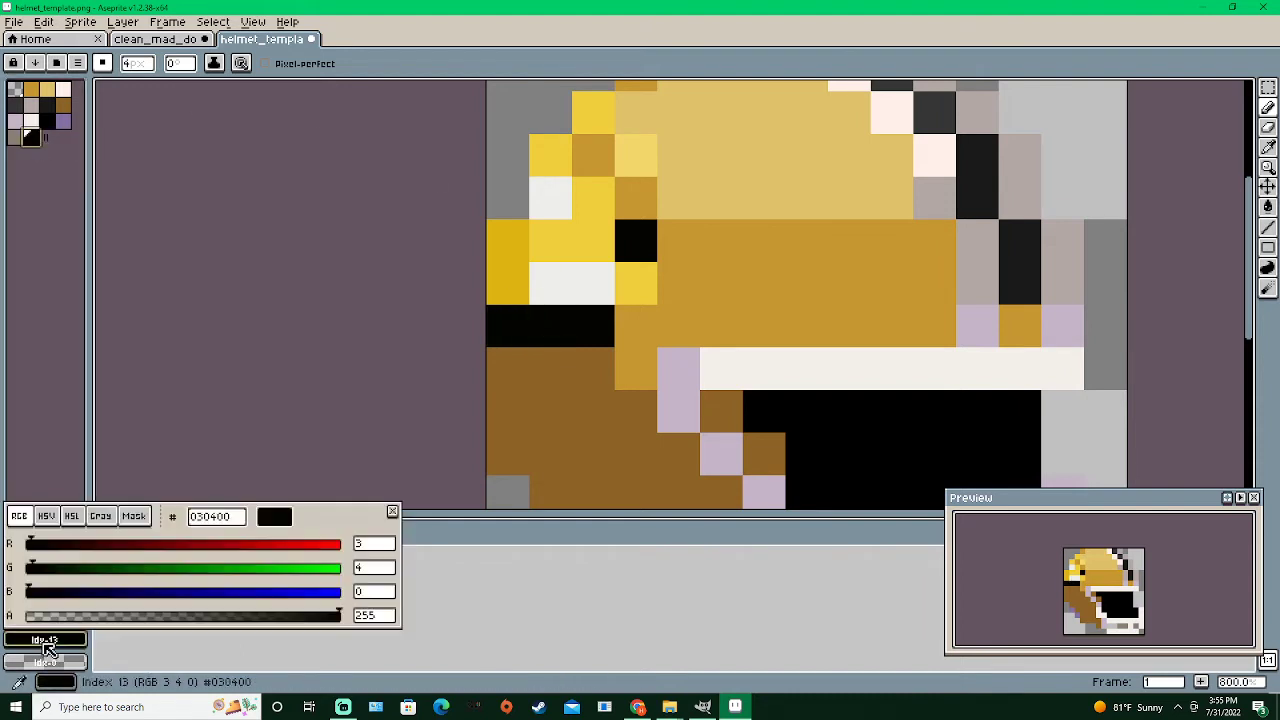
drag(239, 528, 224, 526)
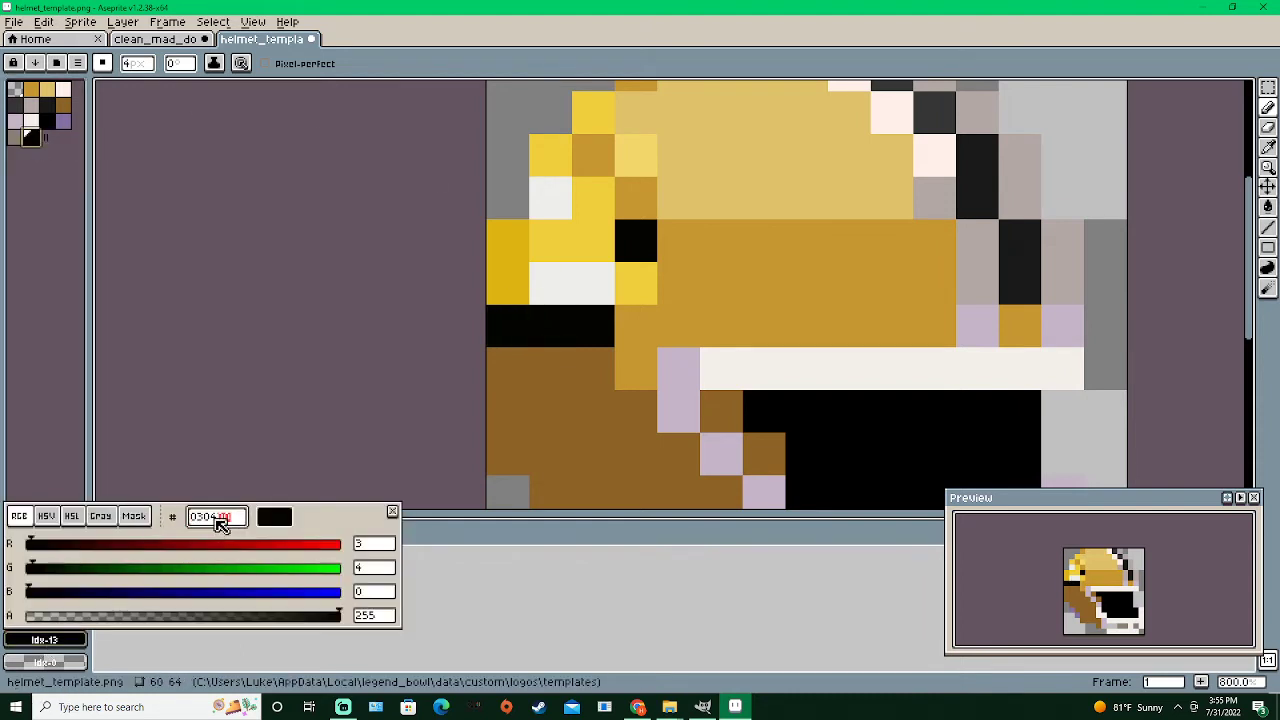
click(100, 516)
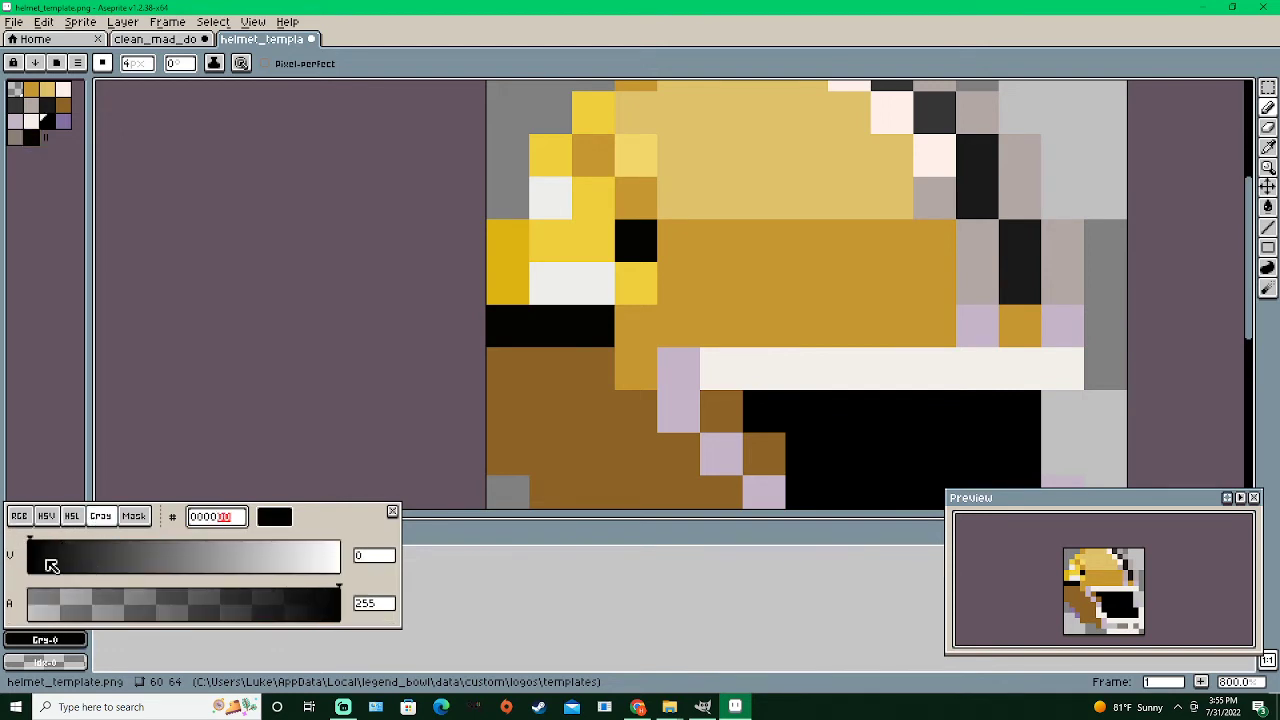
click(60, 641)
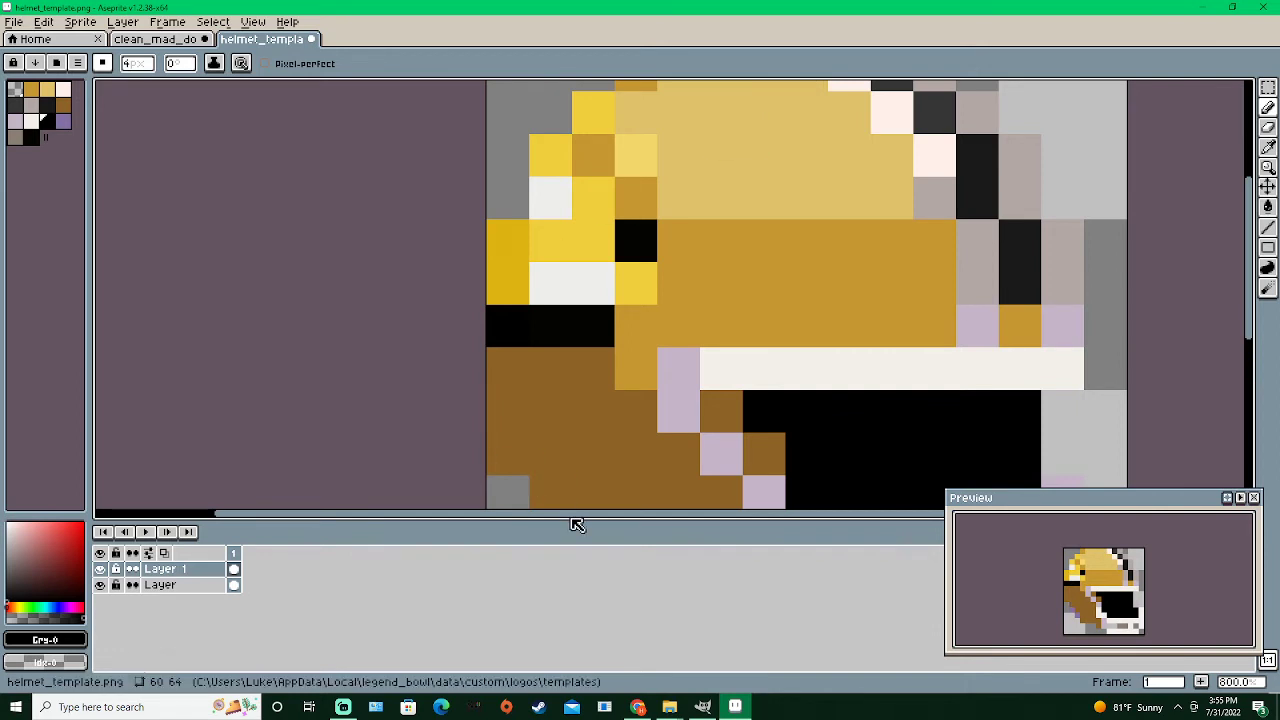
Raise the black to HSL lightness 3 and repaint the other two bottom-row blocks and the single black block on the logo's right edge
click(58, 641)
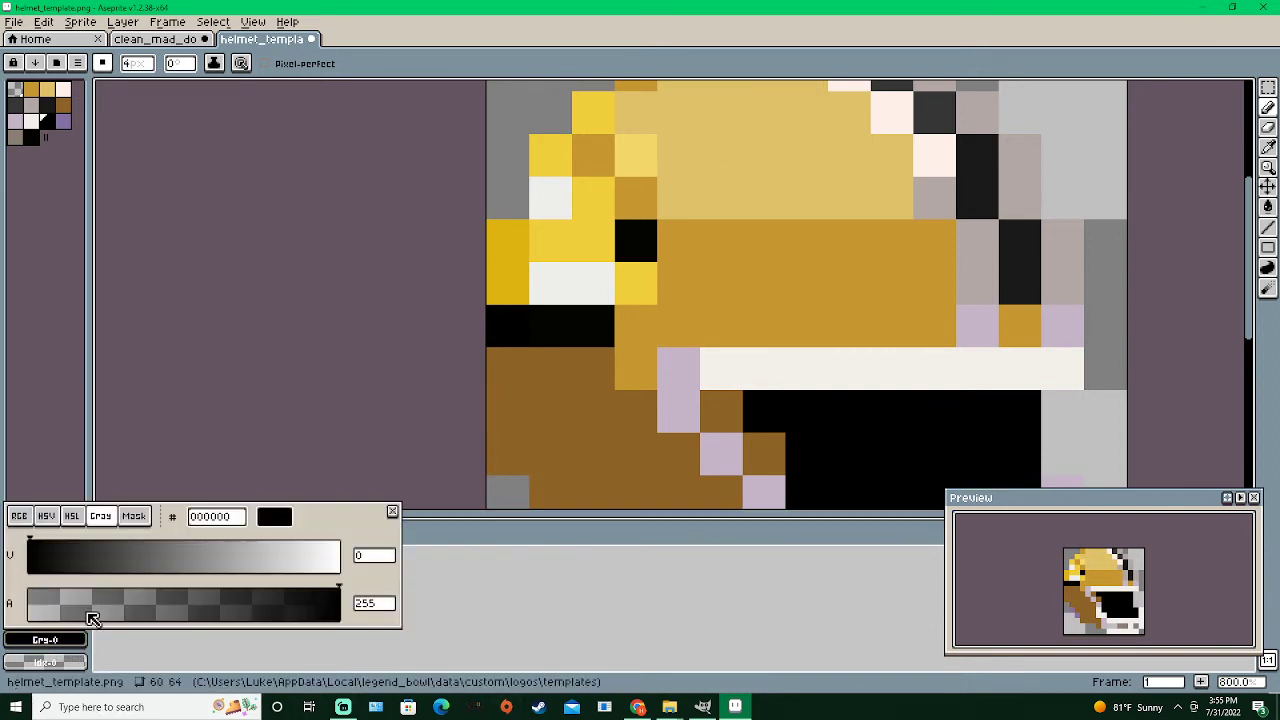
click(72, 518)
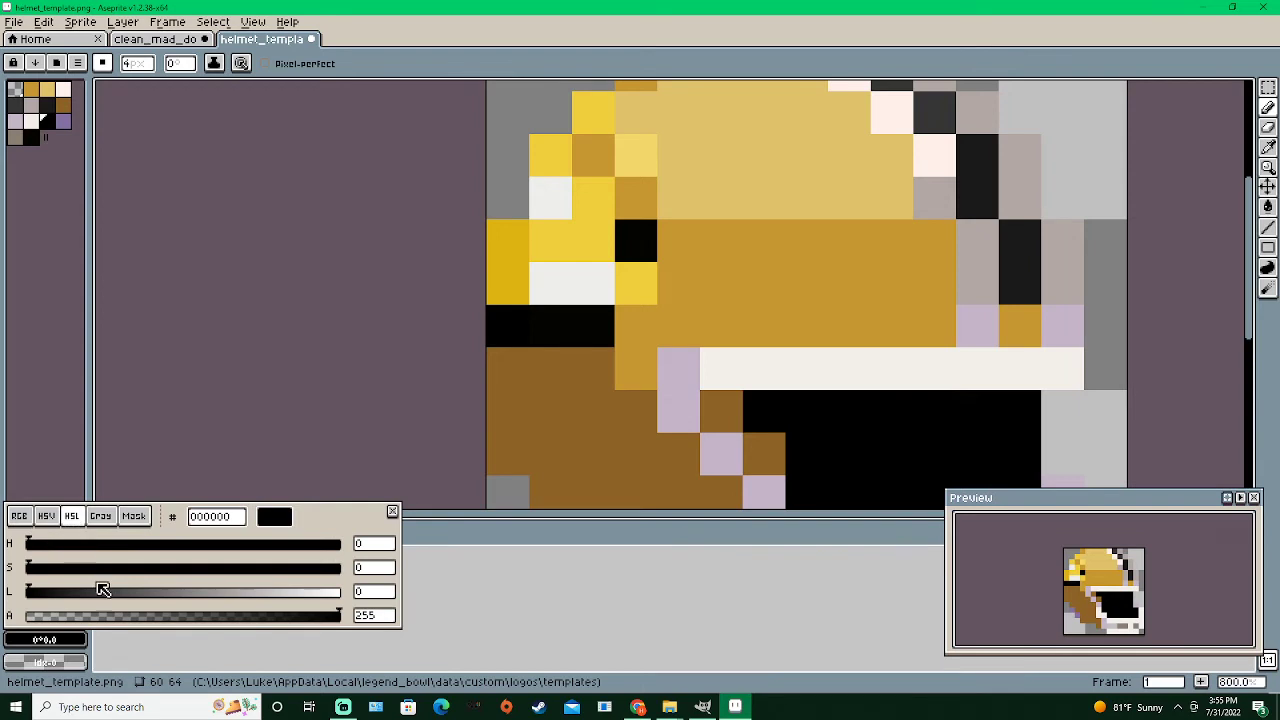
click(38, 590)
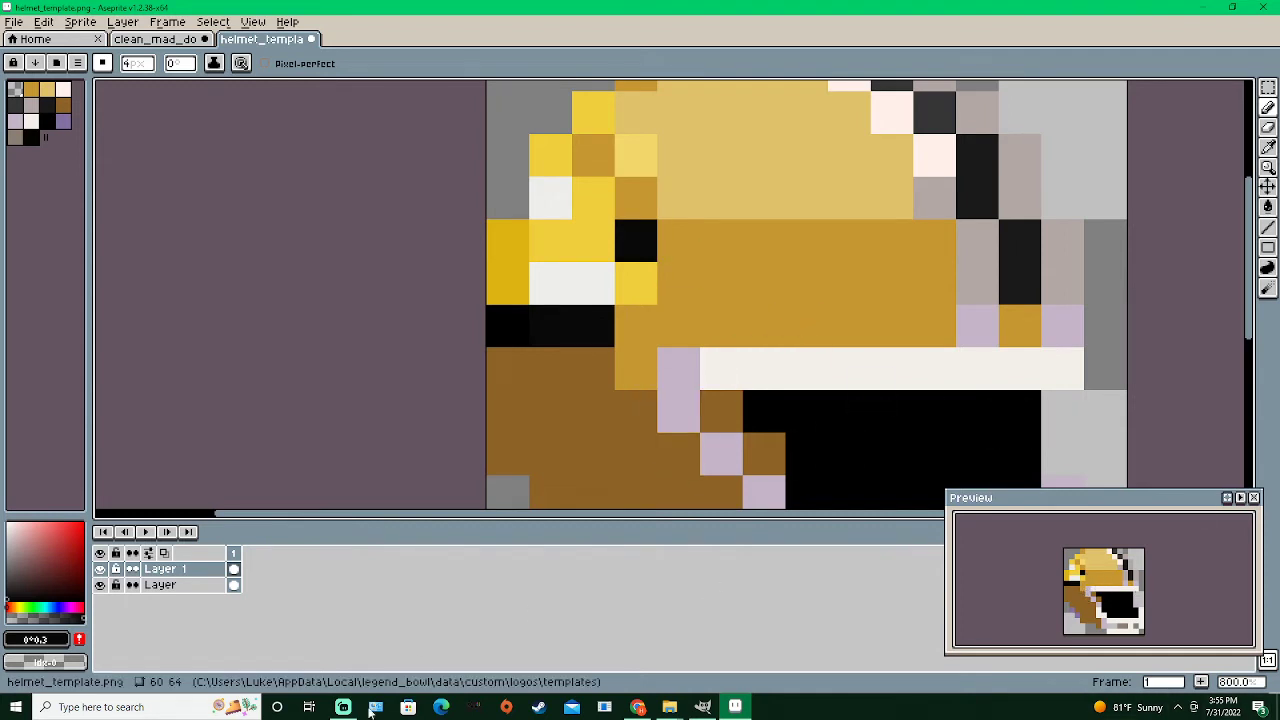
Delete the helmet template layer beneath Layer 1
right_click(186, 586)
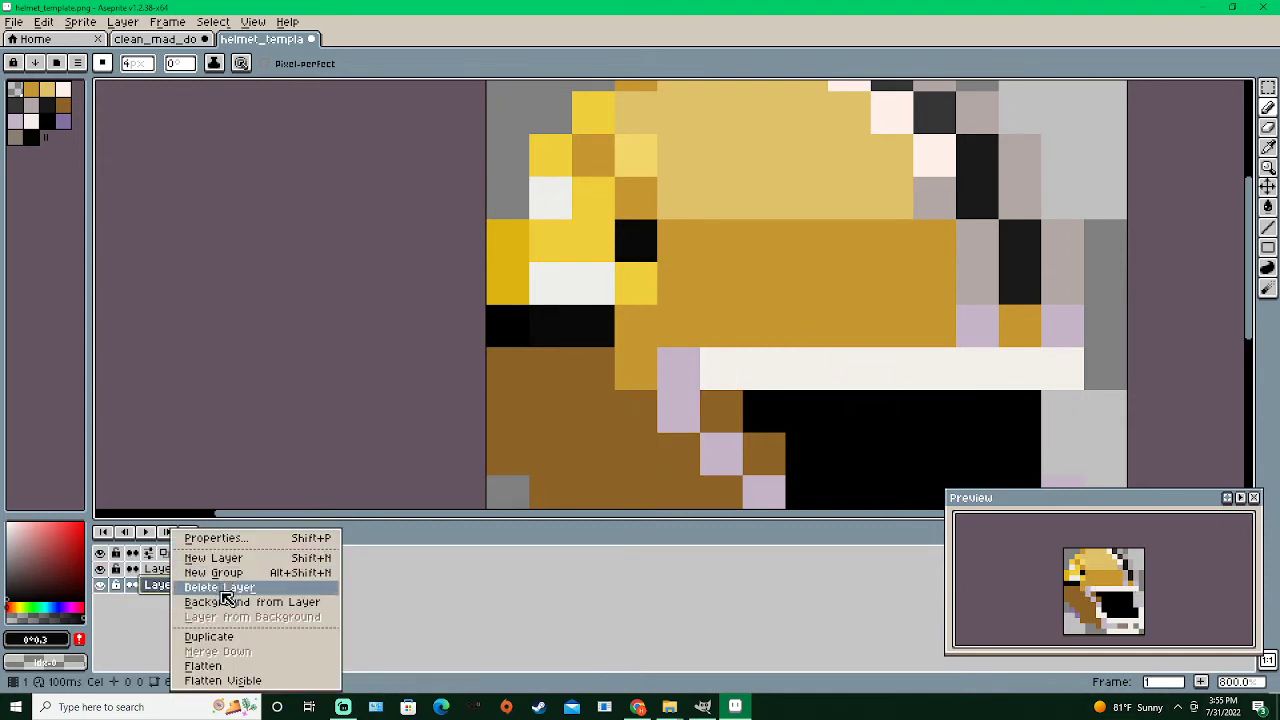
click(222, 588)
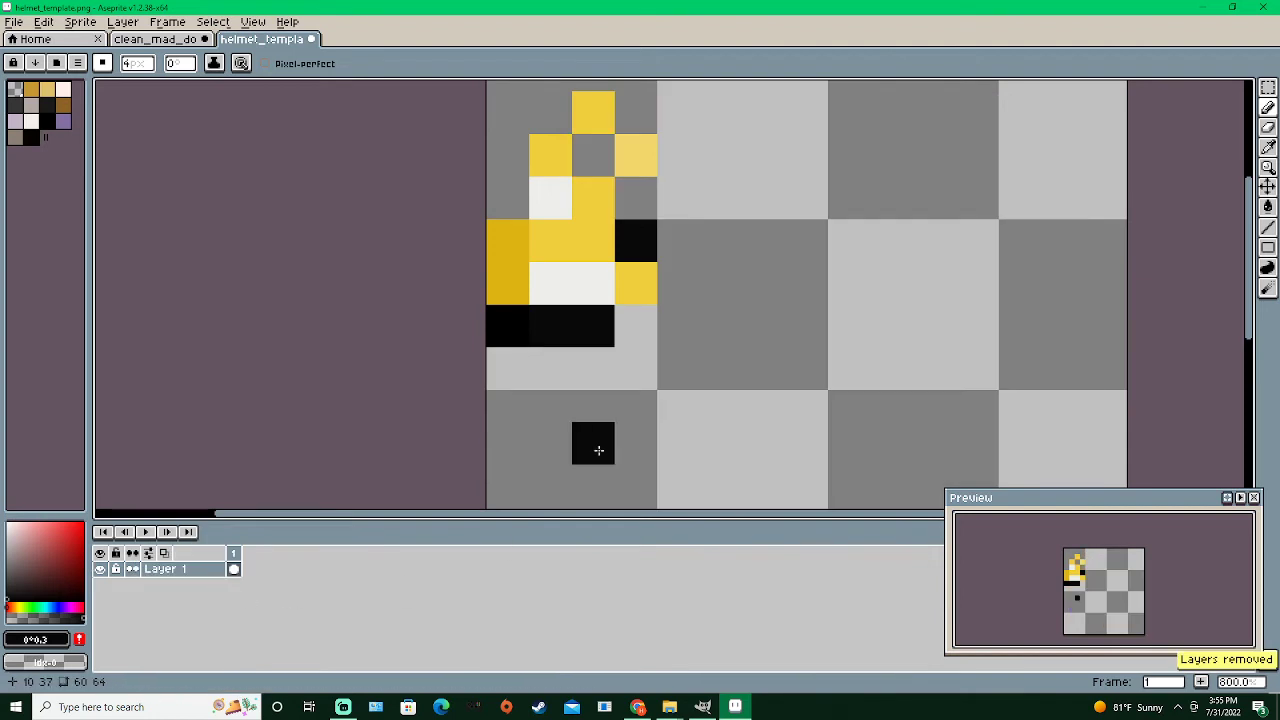
Save the sprite as a PNG named dirty_mad_dogs_helmet in the custom logos folder, one level above templates
scroll(594, 443, down, 4)
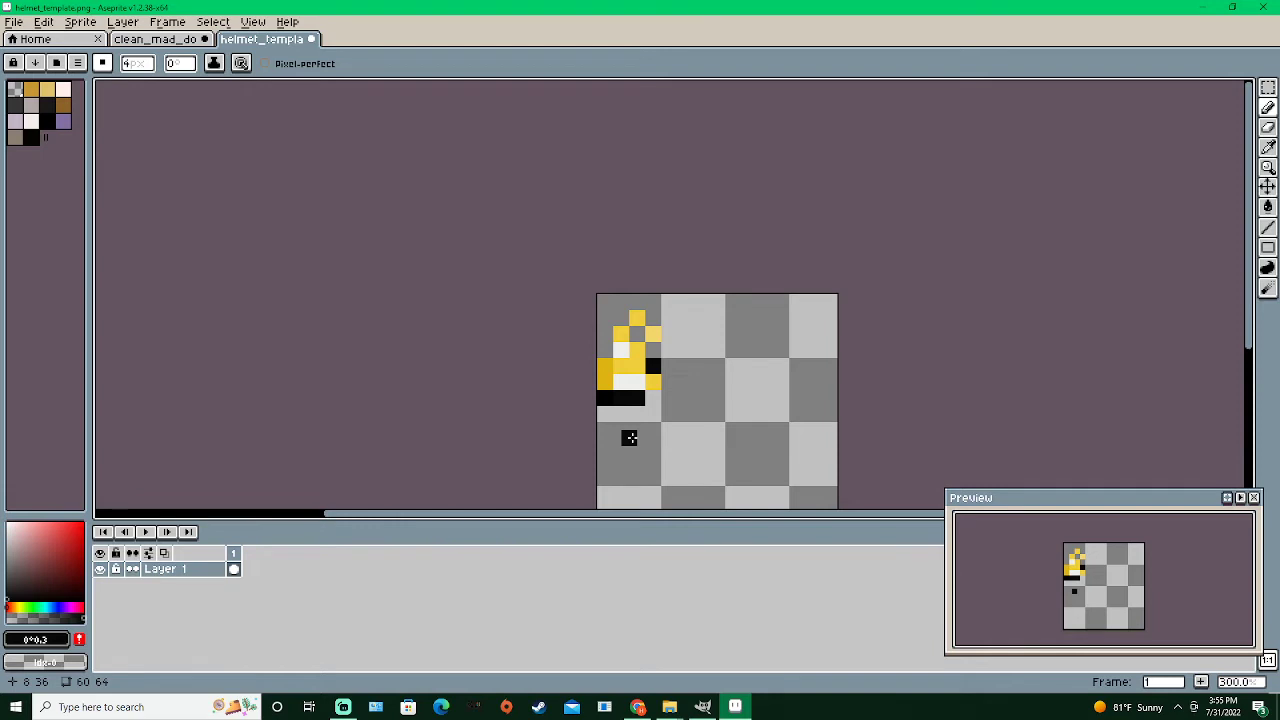
click(14, 21)
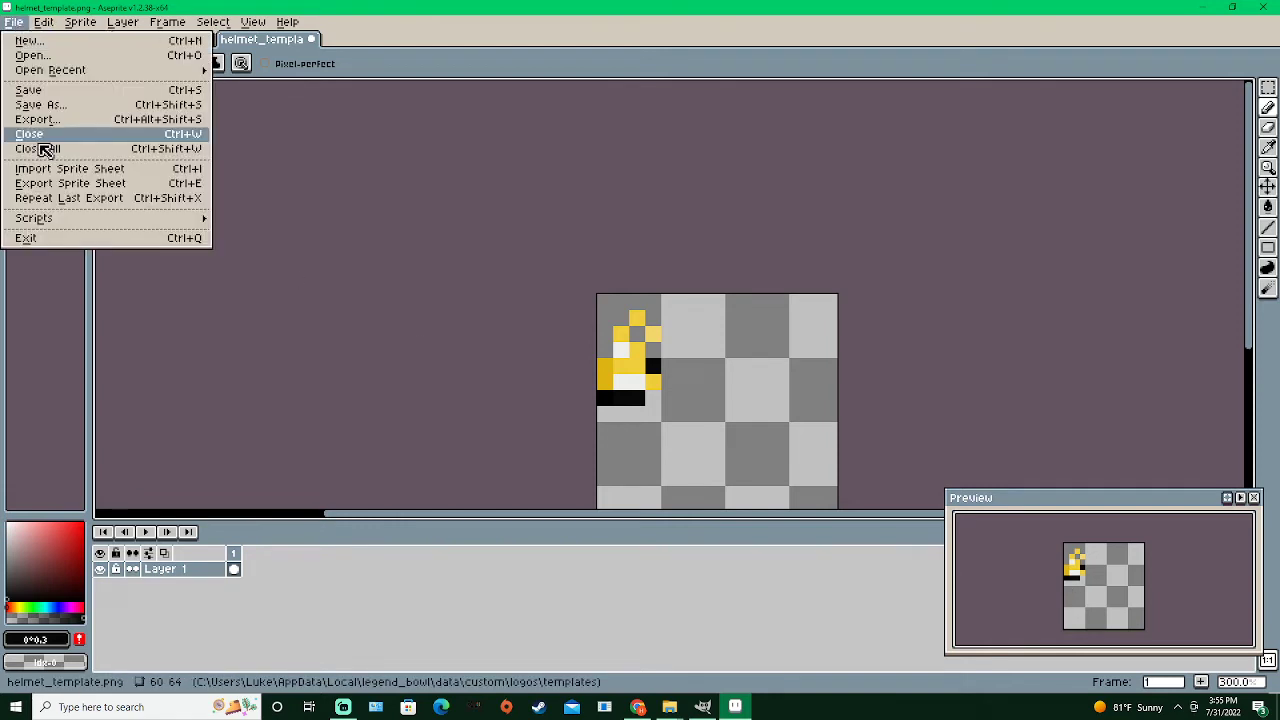
click(33, 108)
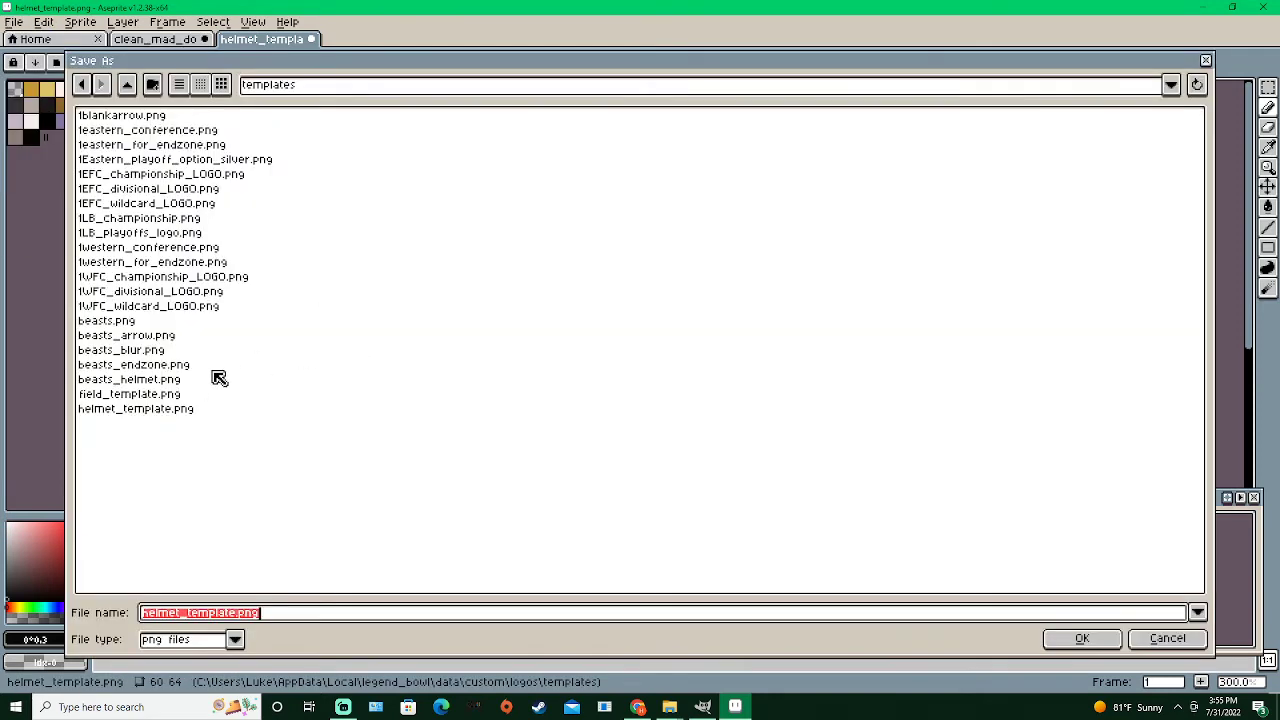
click(91, 86)
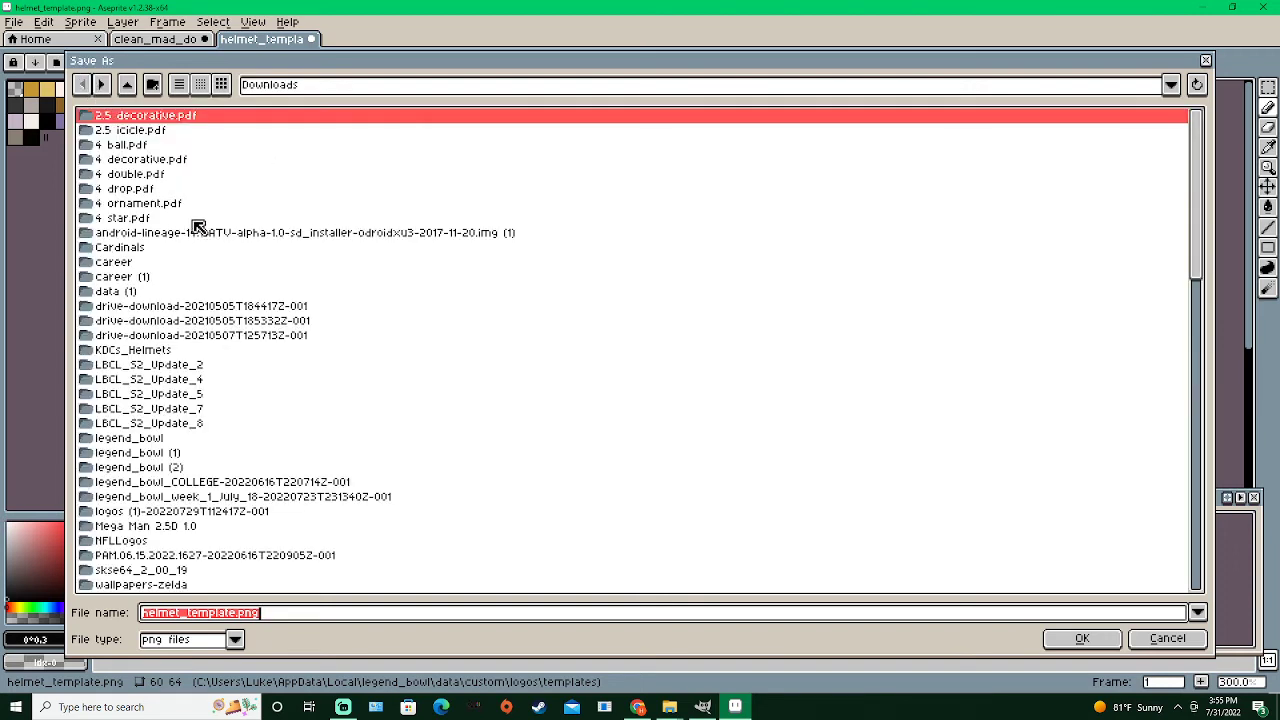
click(101, 85)
click(130, 86)
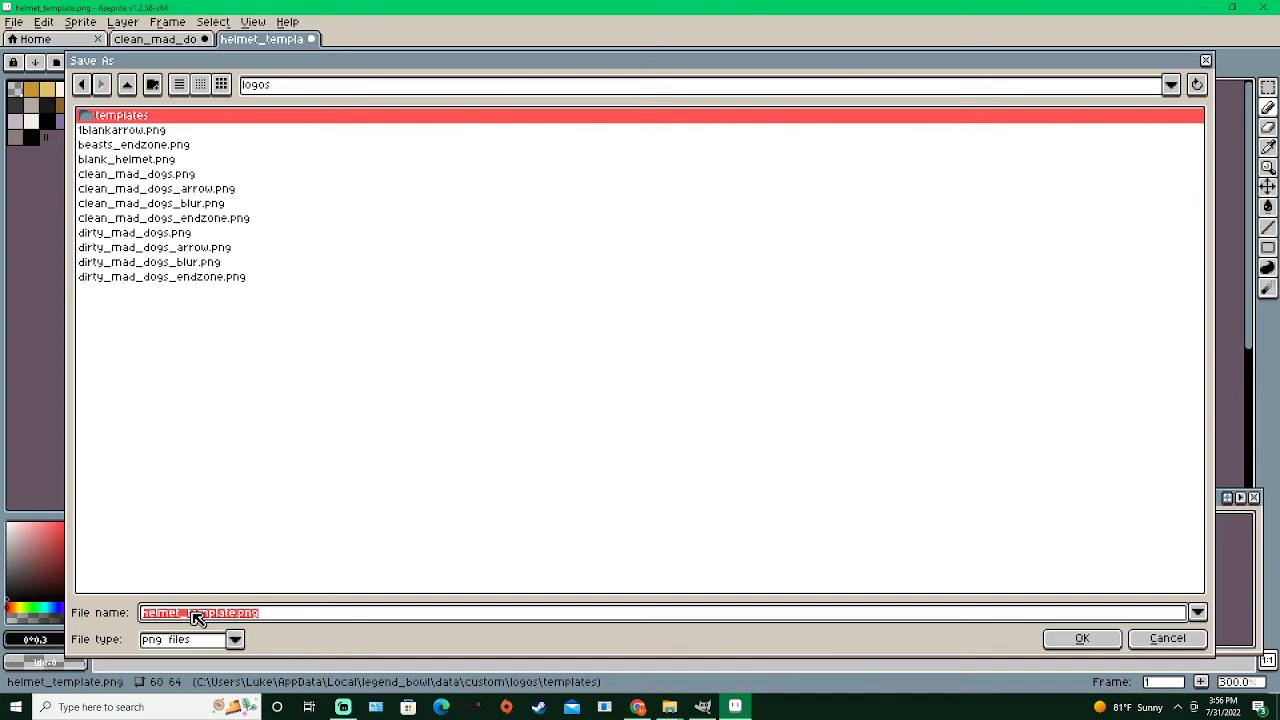
text(dirty_)
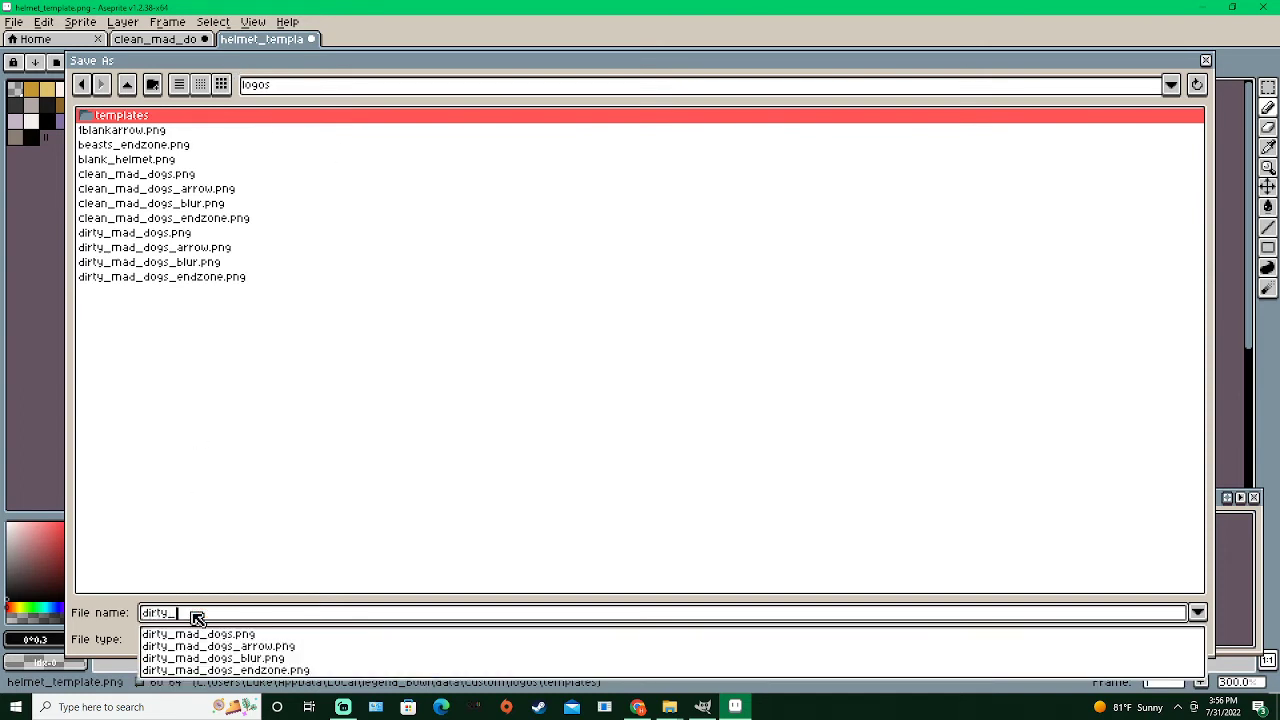
text(mad_dogs_helmet)
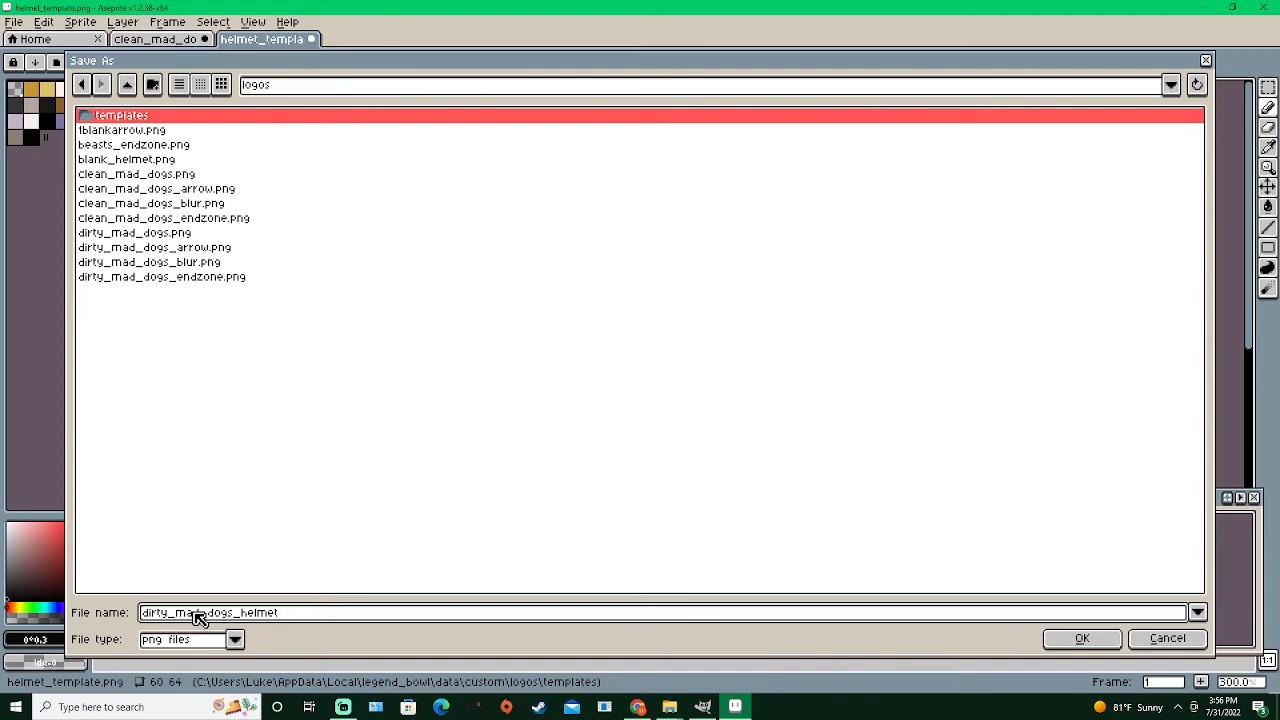
key(Return)
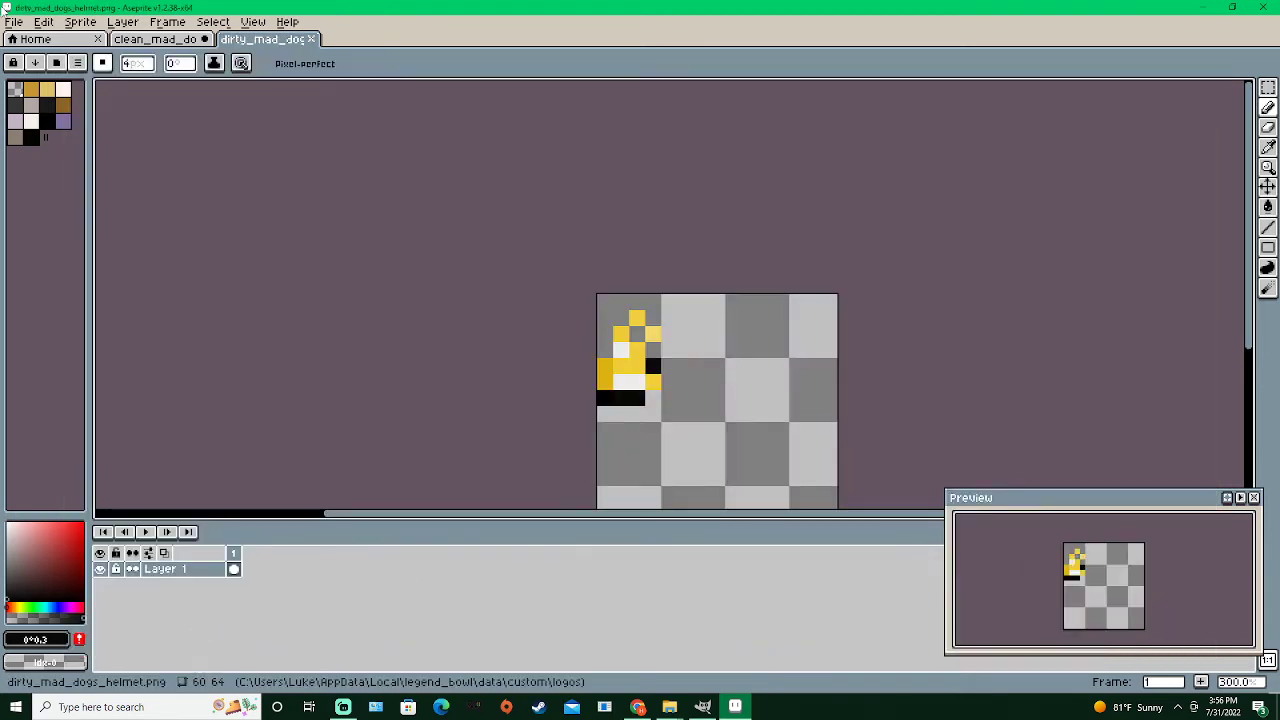
Save another PNG copy of the helmet logo as clean_mad_dogs_helmet in the same logos folder
click(14, 24)
click(40, 106)
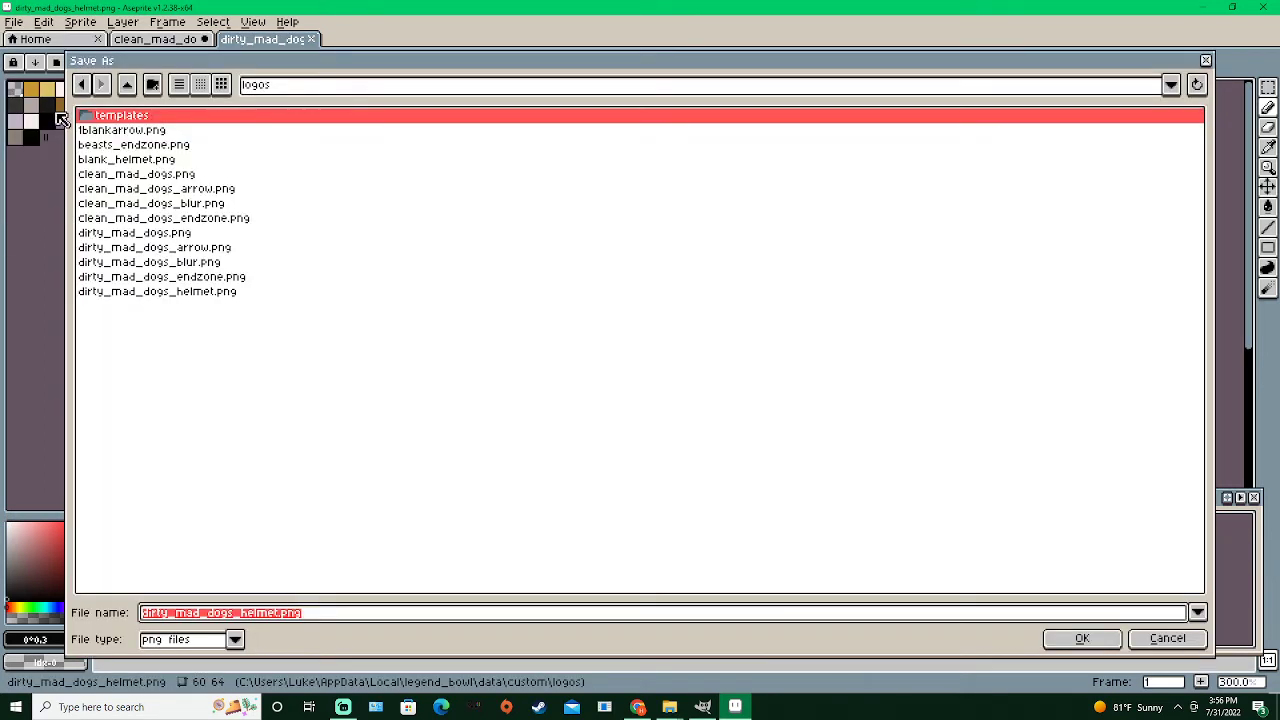
text(clean_mad)
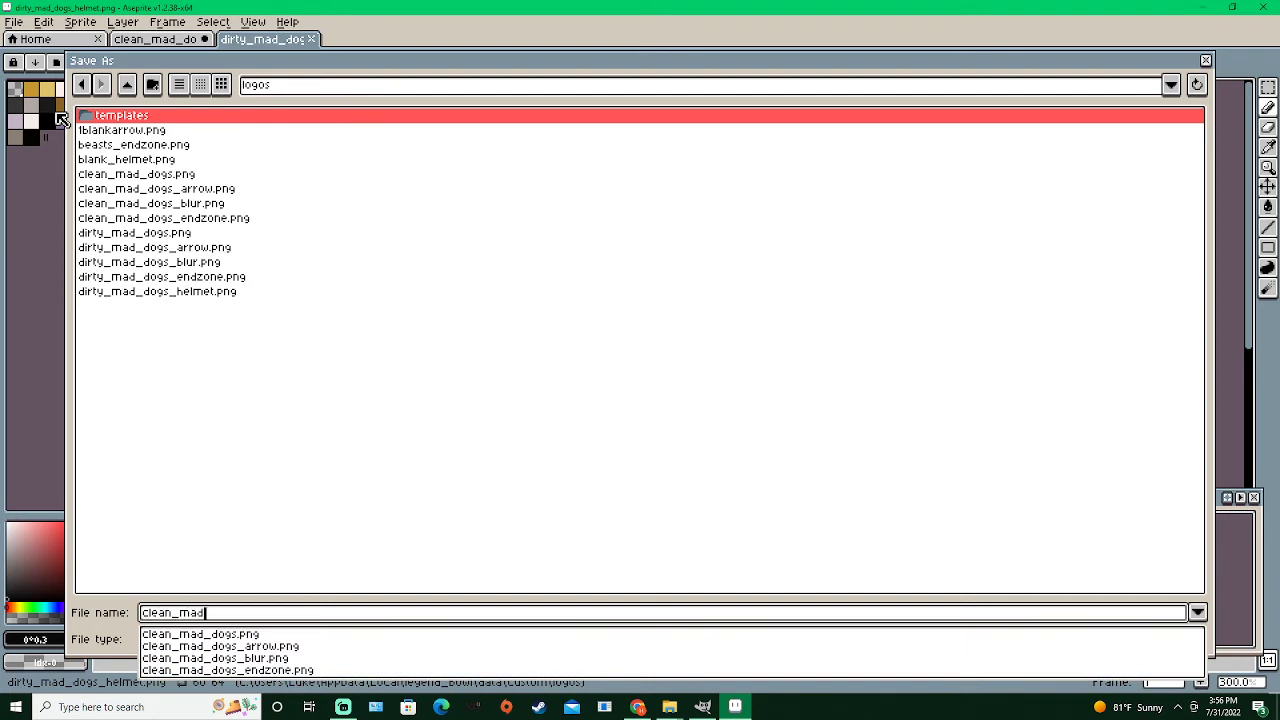
text(_dogs_helmet)
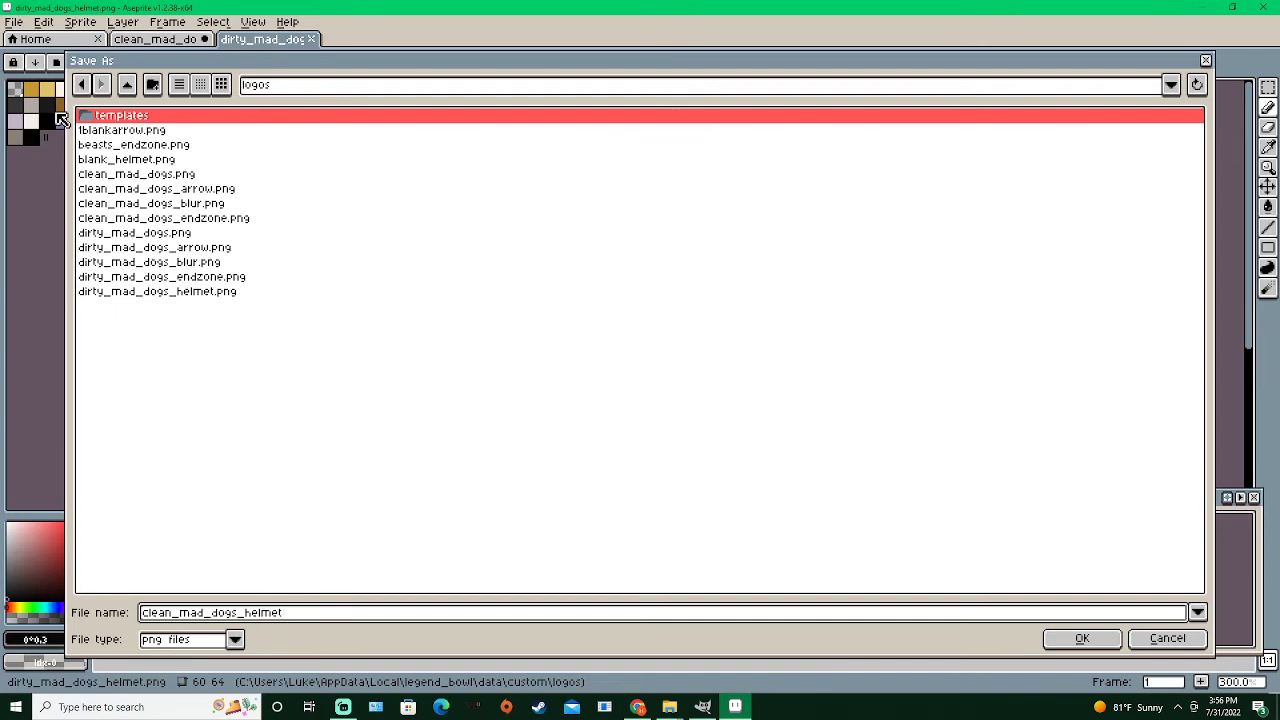
key(Return)
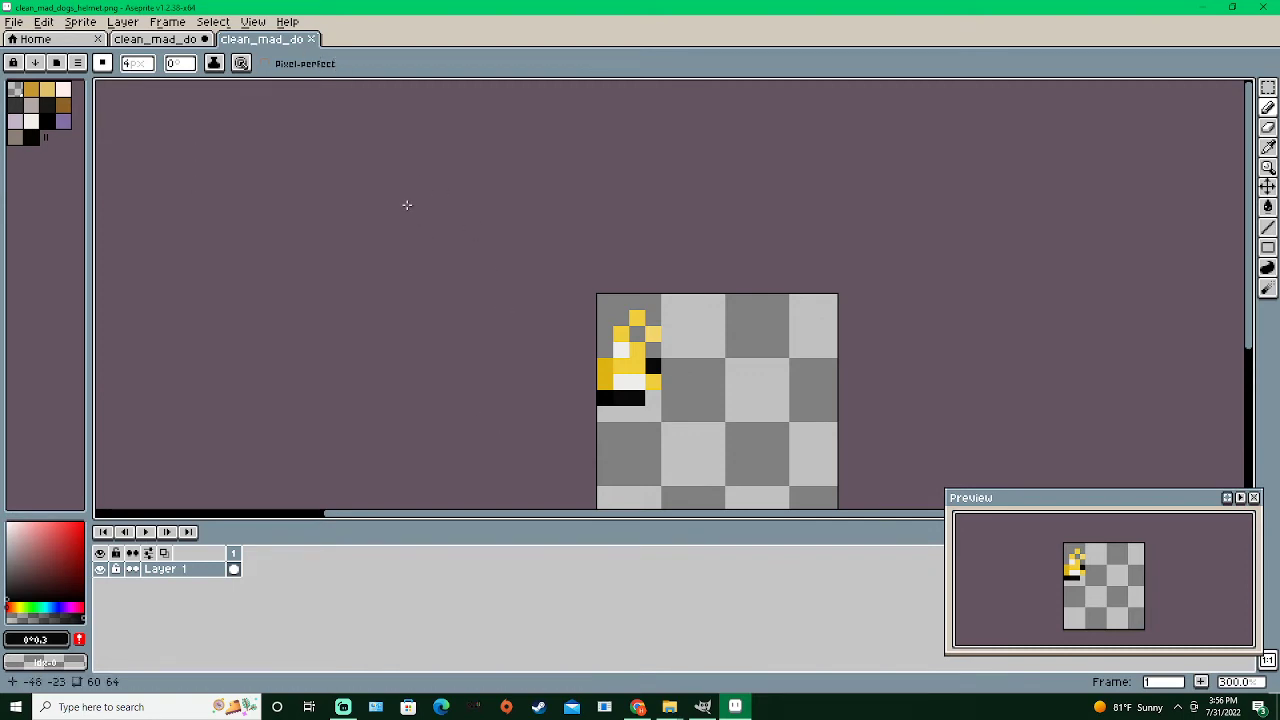
Switch to File Explorer and open the logos folder to check the saved Mad Dogs images
click(669, 708)
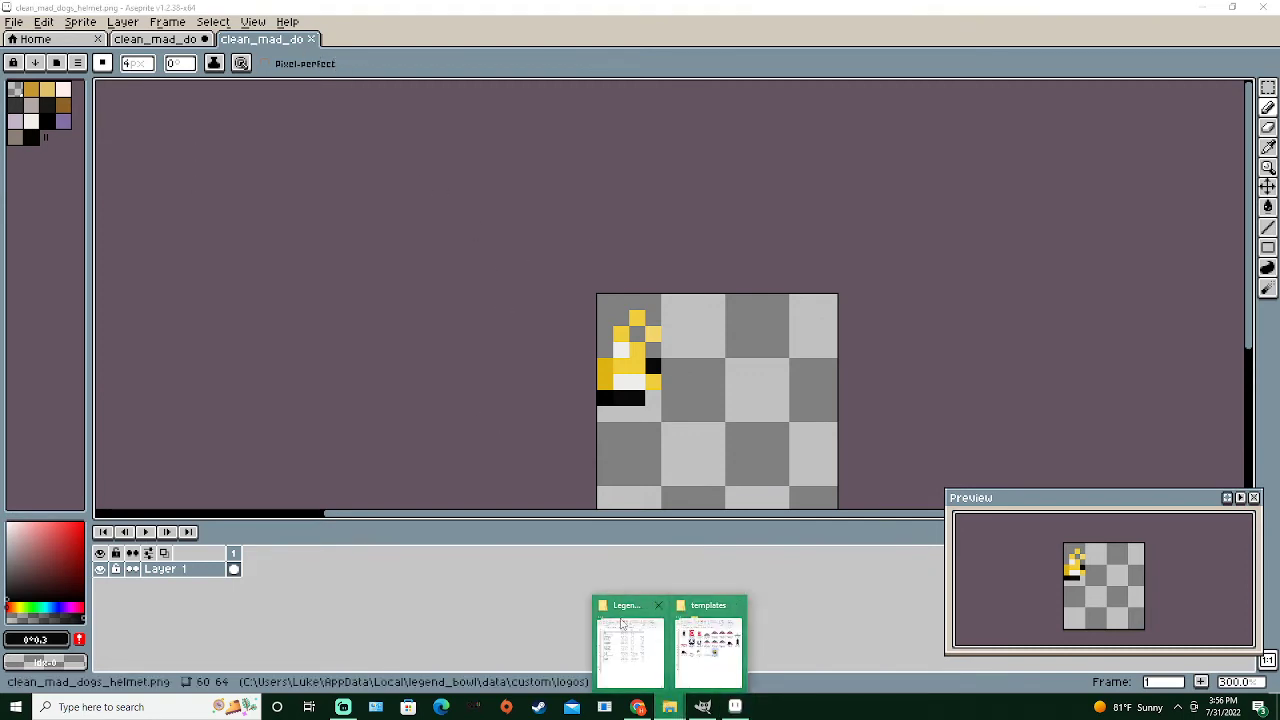
click(686, 625)
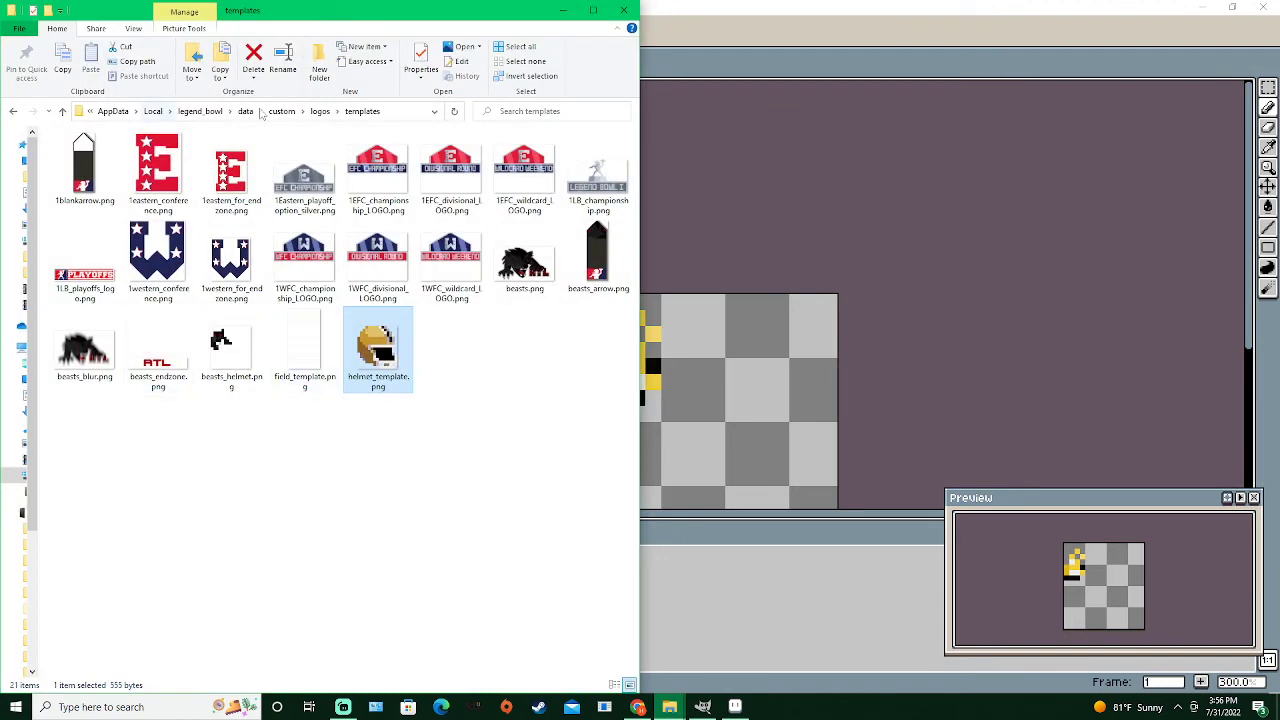
click(318, 113)
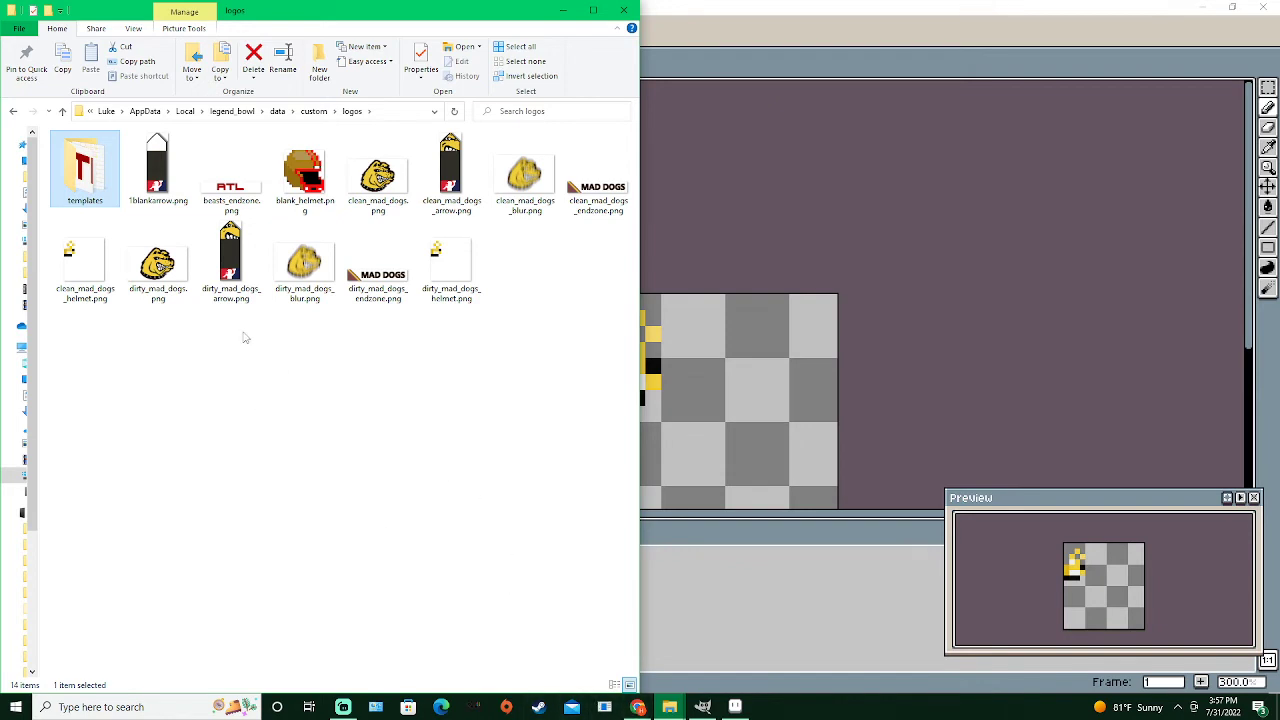
Switch to the untitled Google Sheets spreadsheet in Chrome and open its file import at the upload option
click(636, 708)
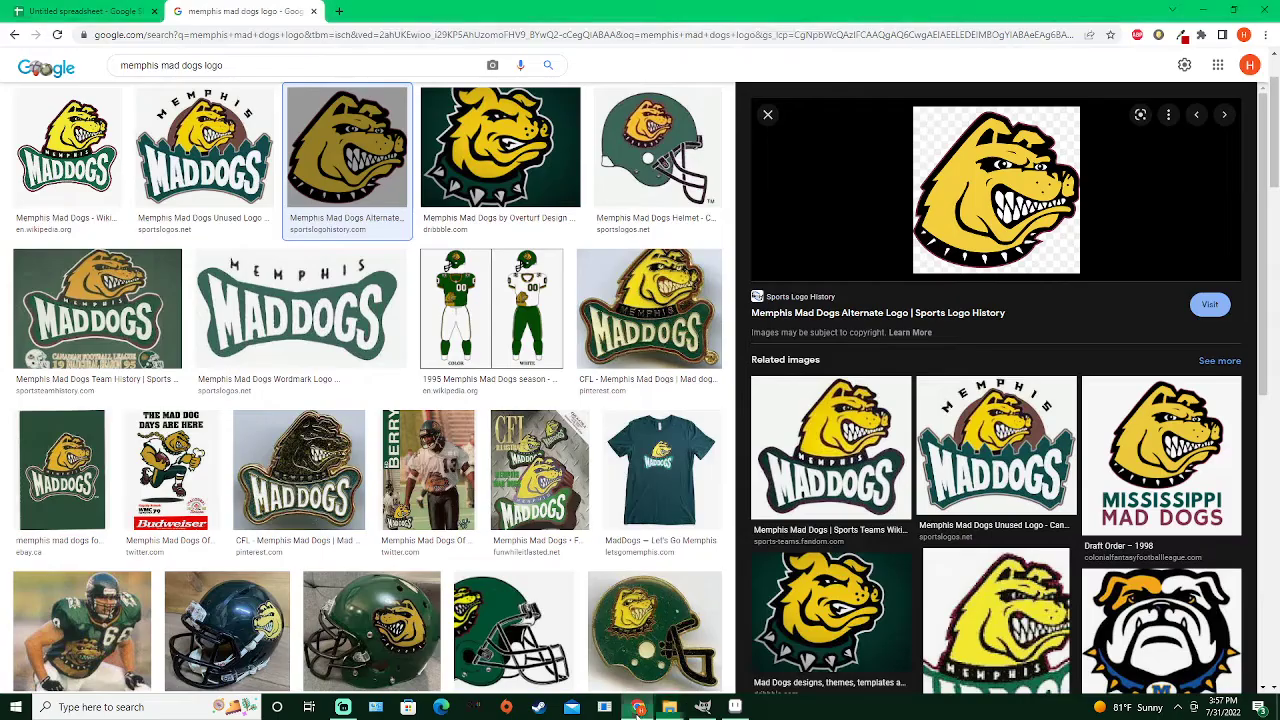
click(80, 11)
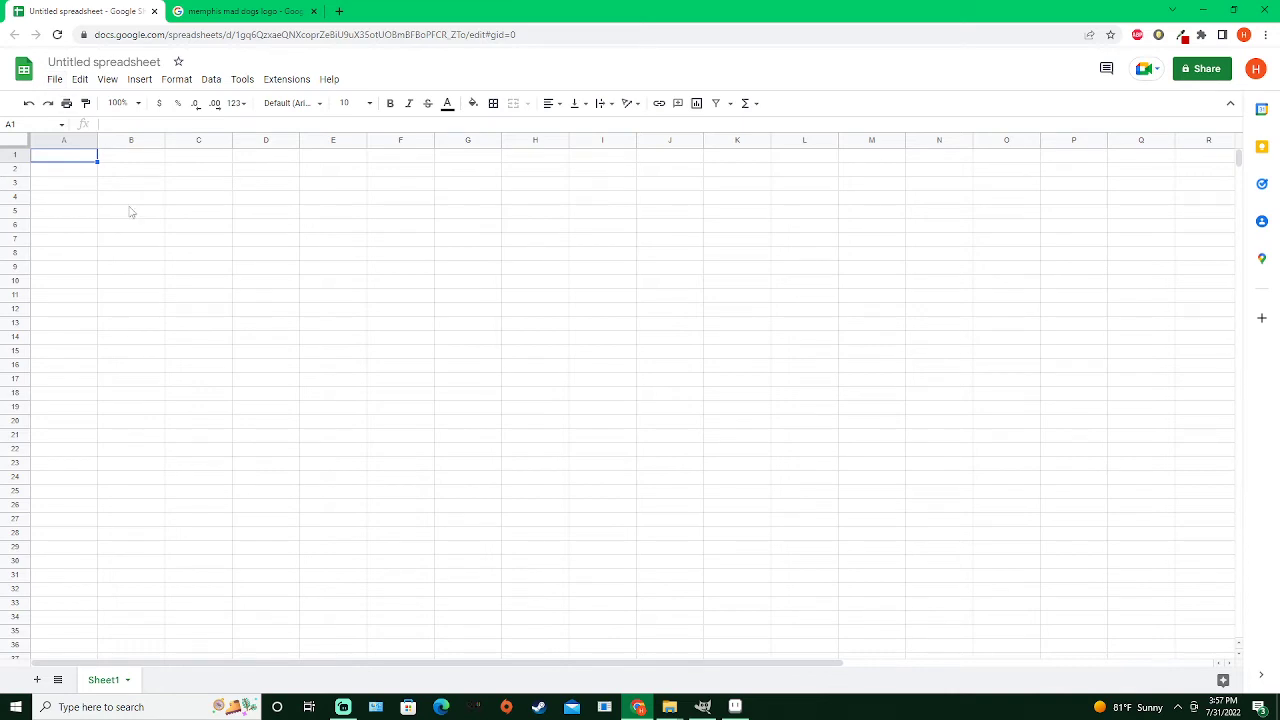
click(55, 80)
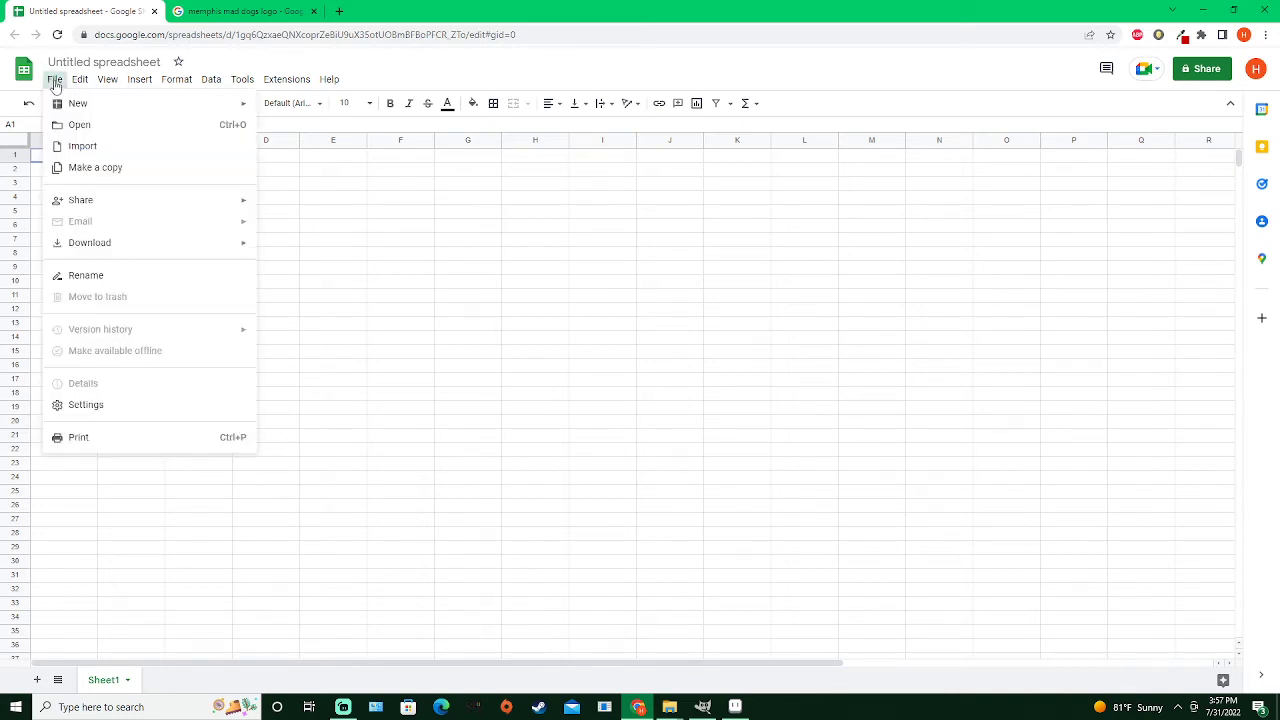
click(93, 150)
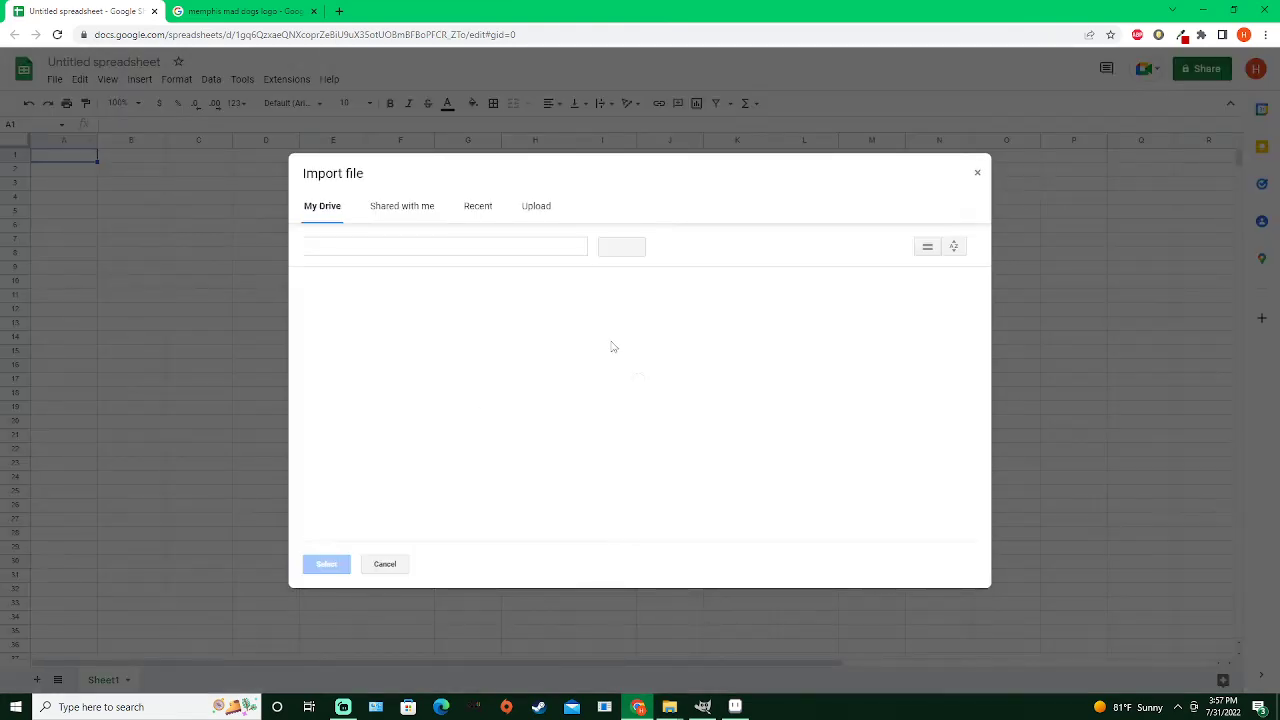
click(538, 208)
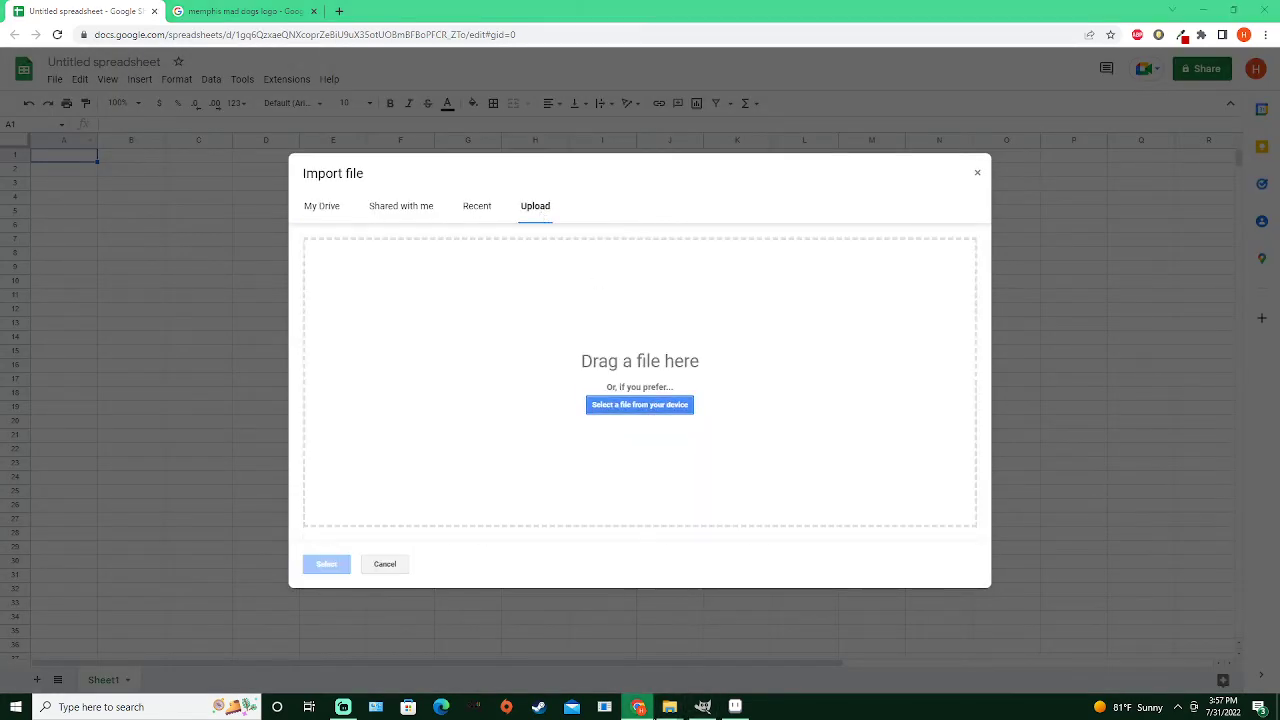
Upload logos.txt from the legend_bowl data folder in File Explorer to the spreadsheet's file import
click(669, 707)
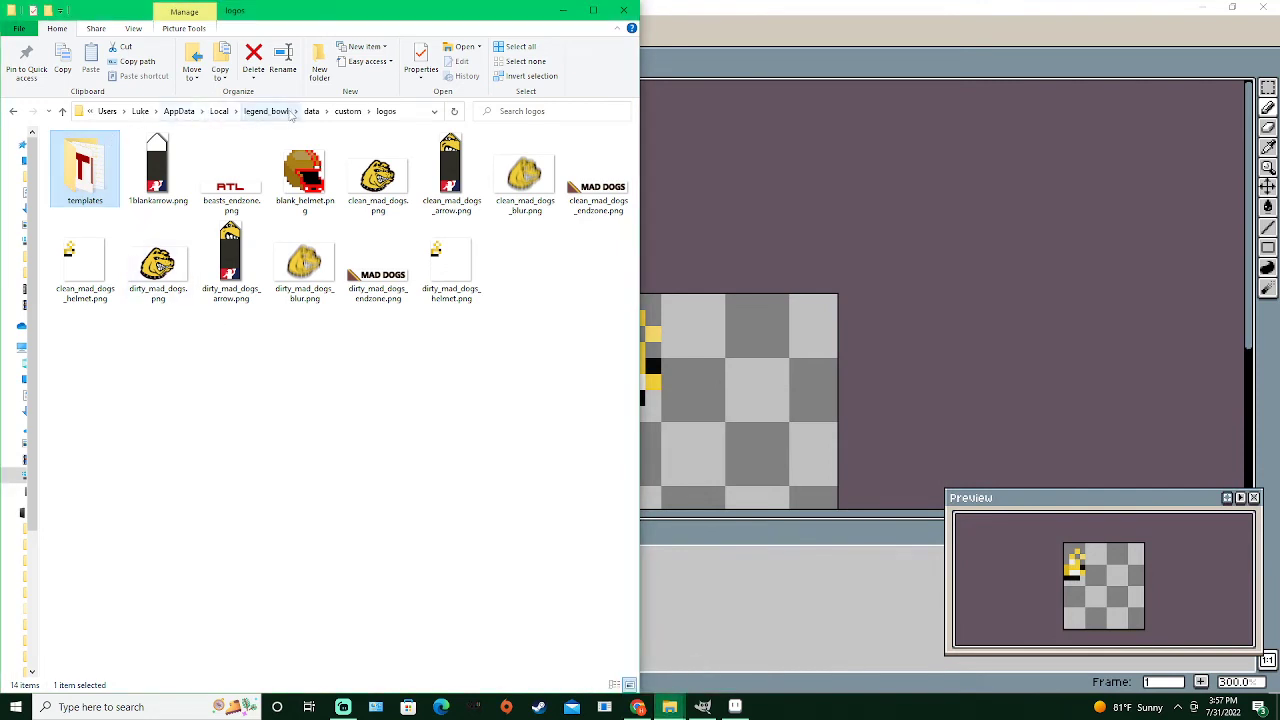
click(311, 111)
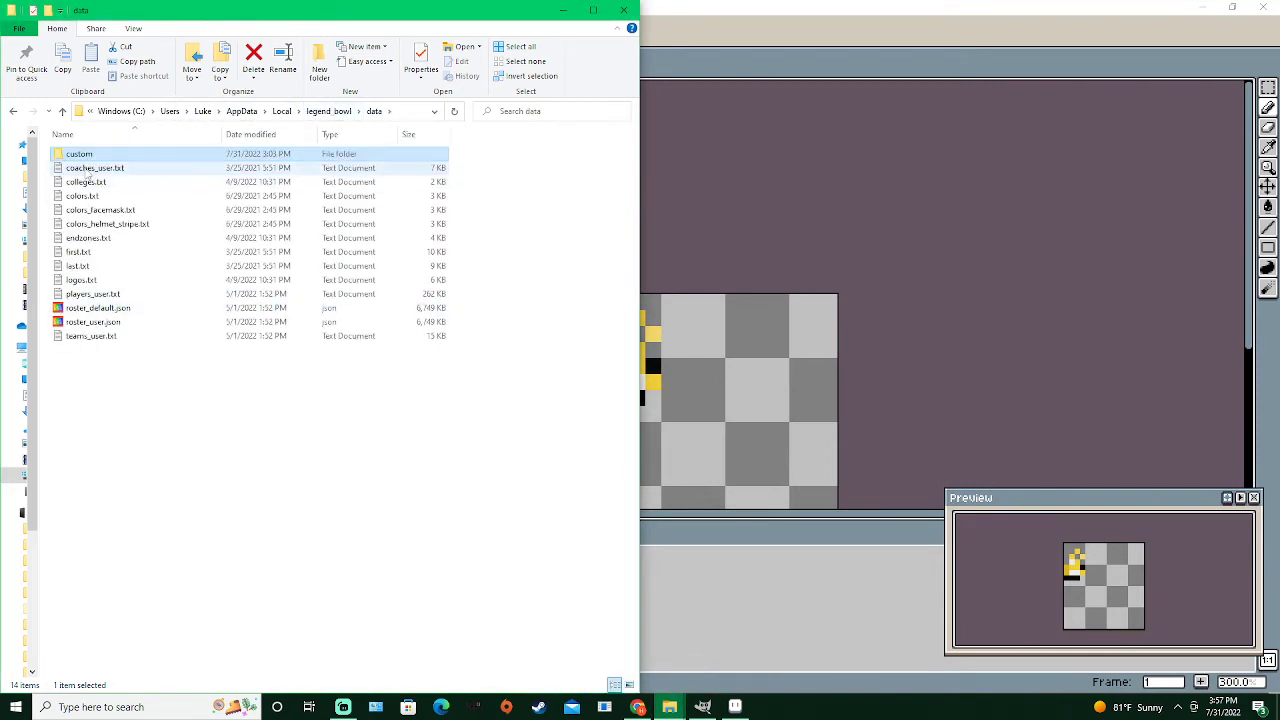
click(638, 707)
mouse_move(672, 710)
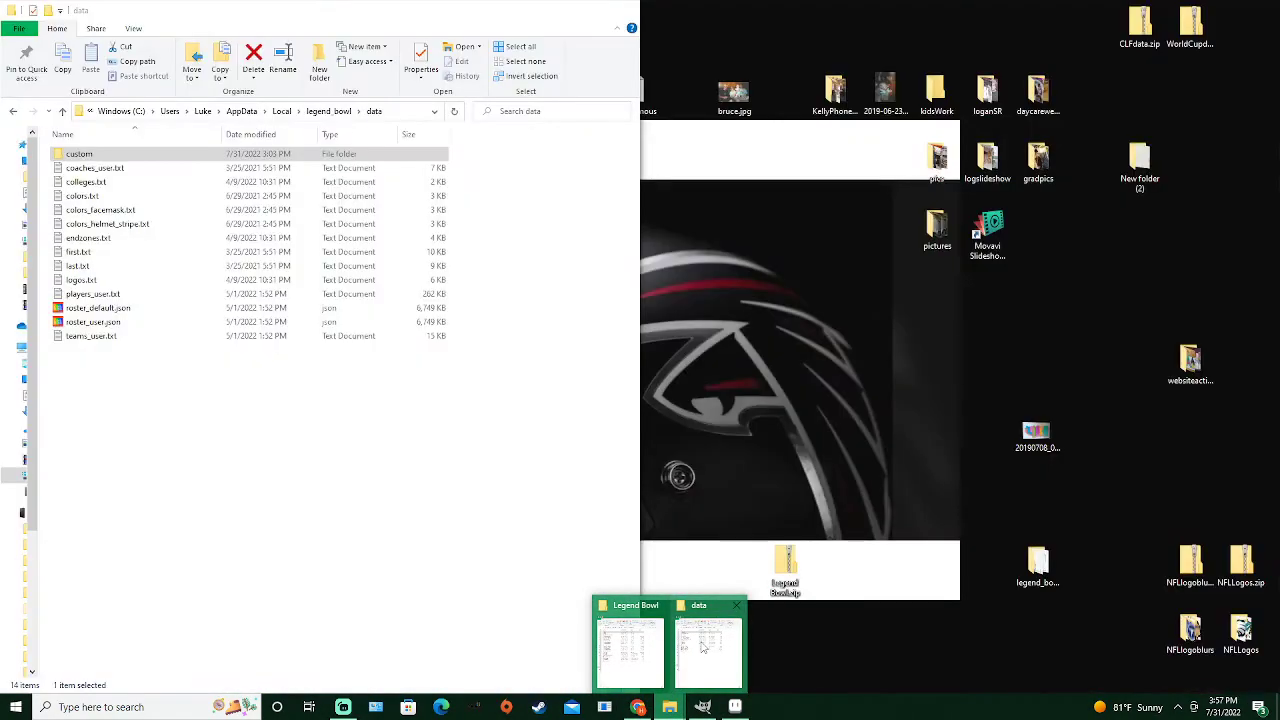
click(703, 648)
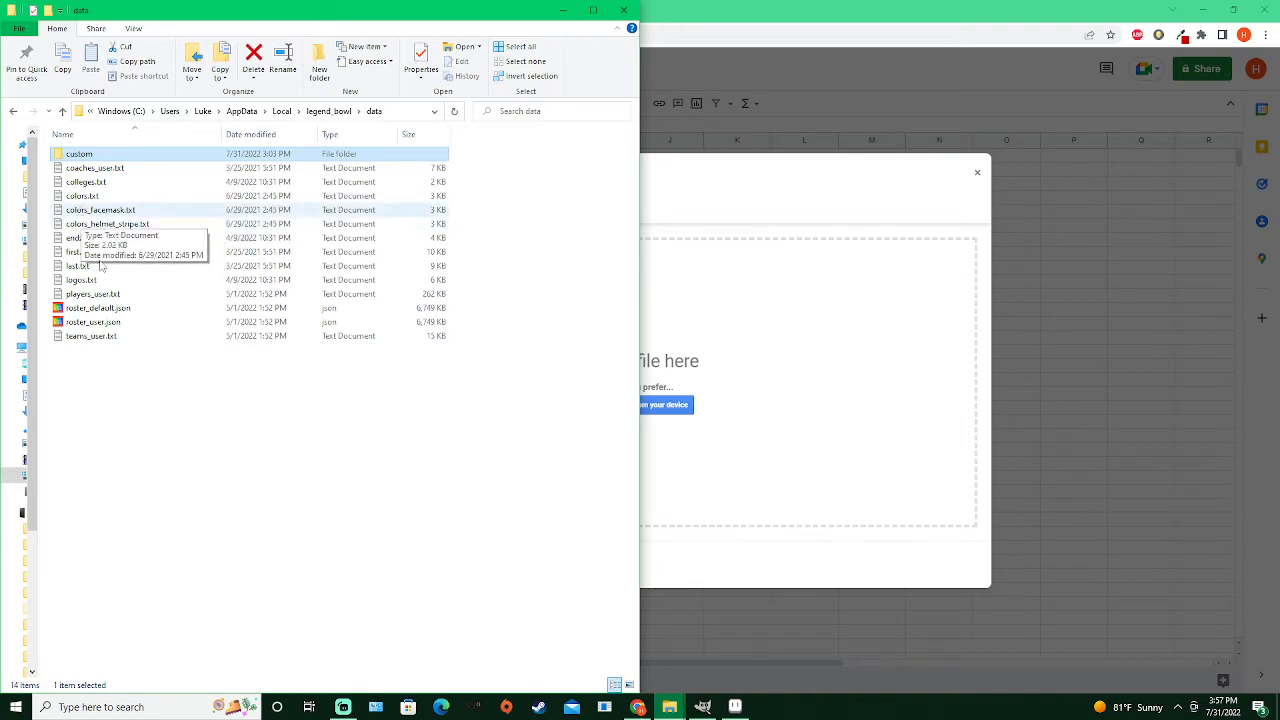
drag(80, 280, 711, 381)
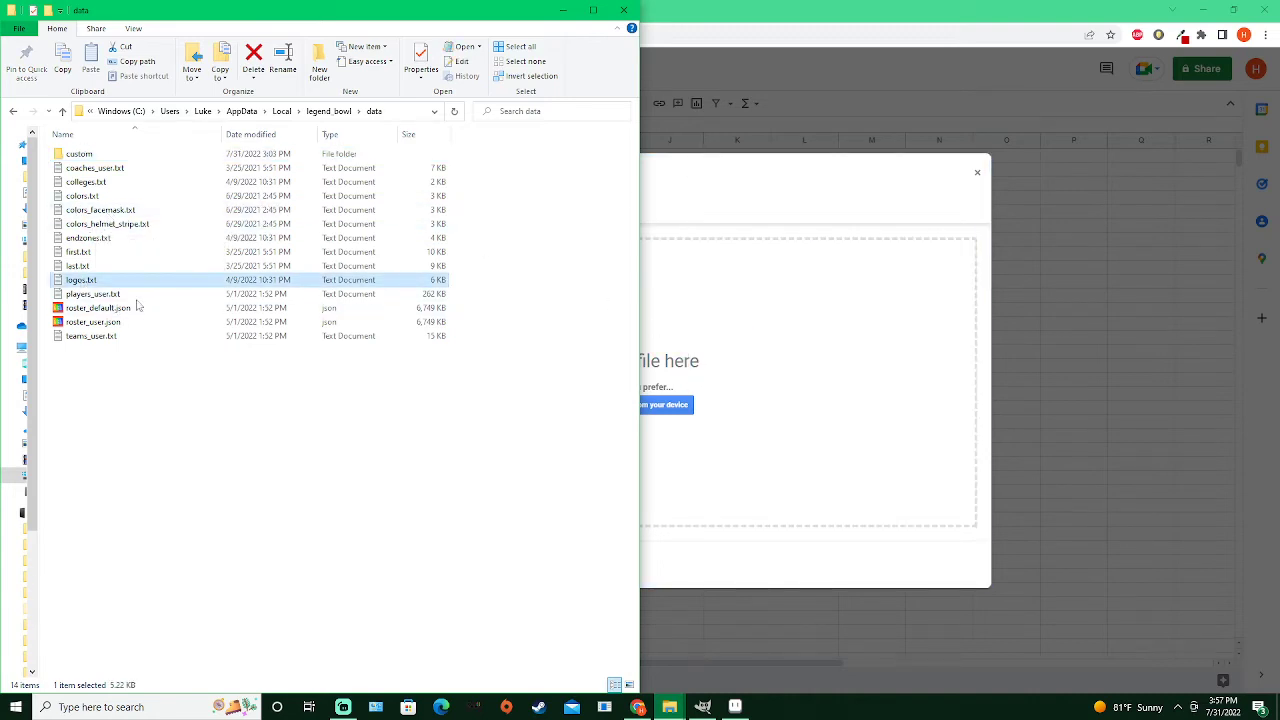
drag(82, 280, 688, 406)
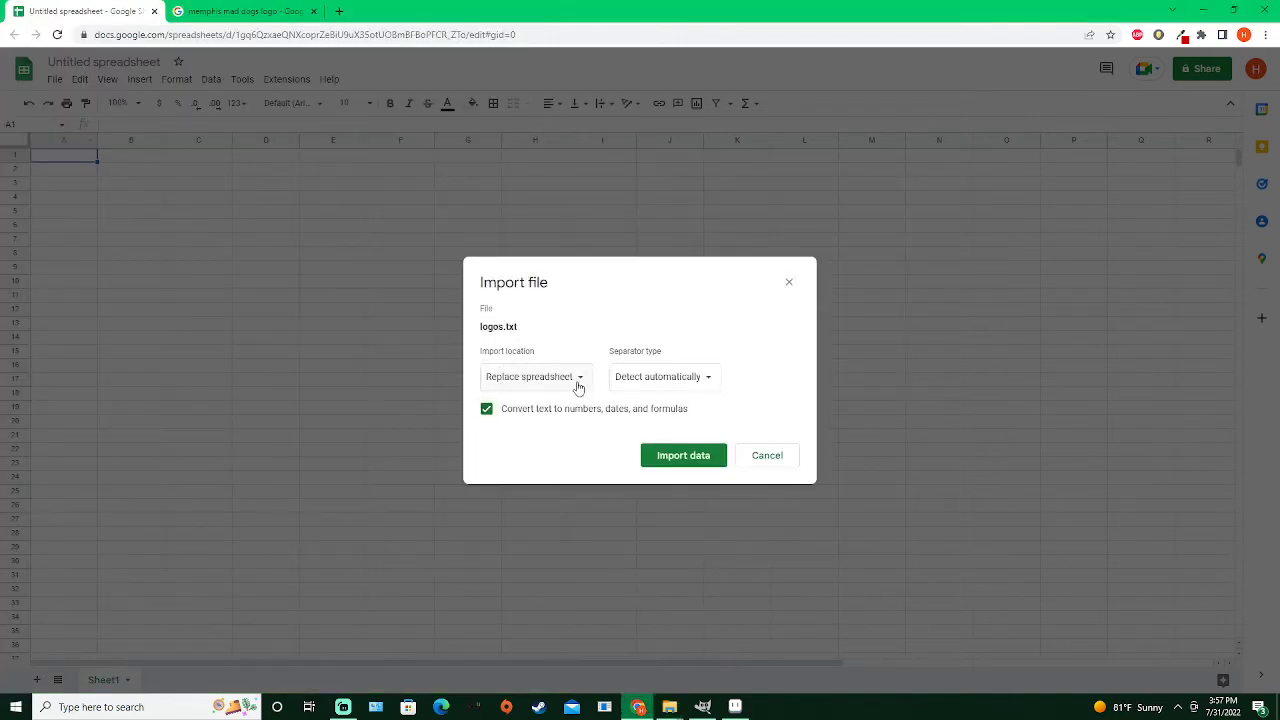
Import logos.txt as a new sheet with conversion of text to numbers, dates and formulas turned off
click(577, 388)
click(547, 357)
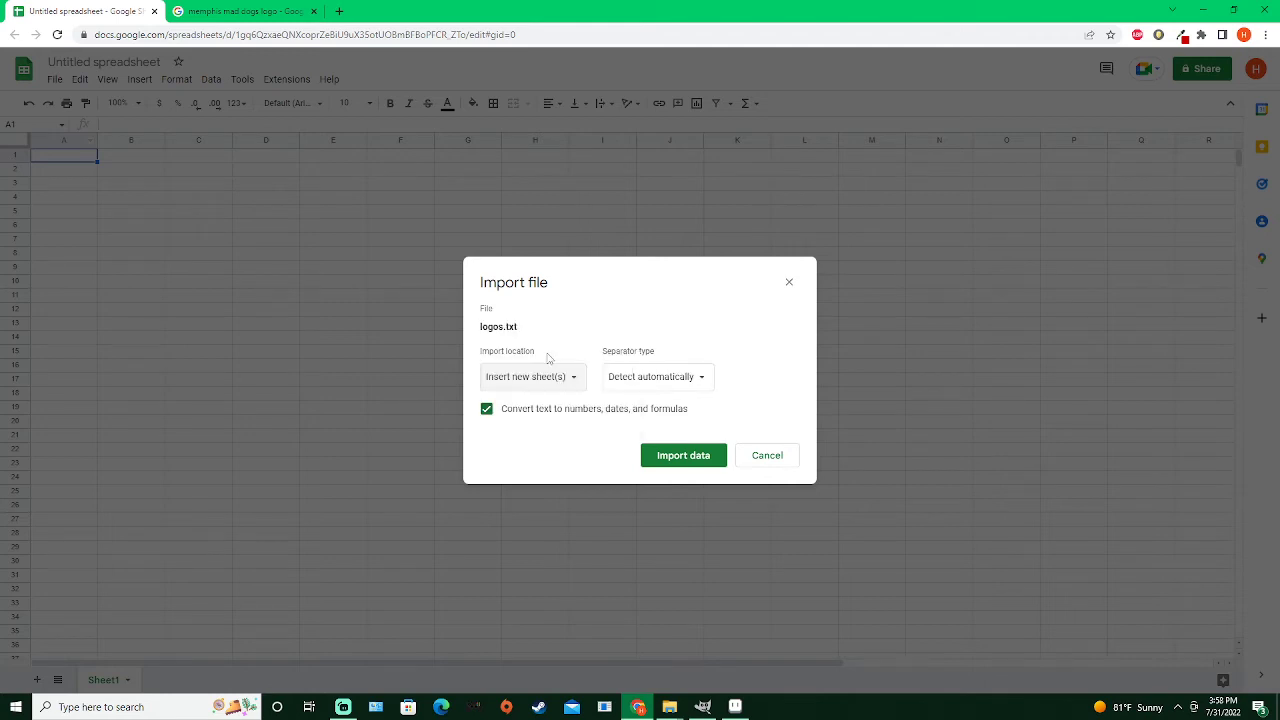
click(489, 413)
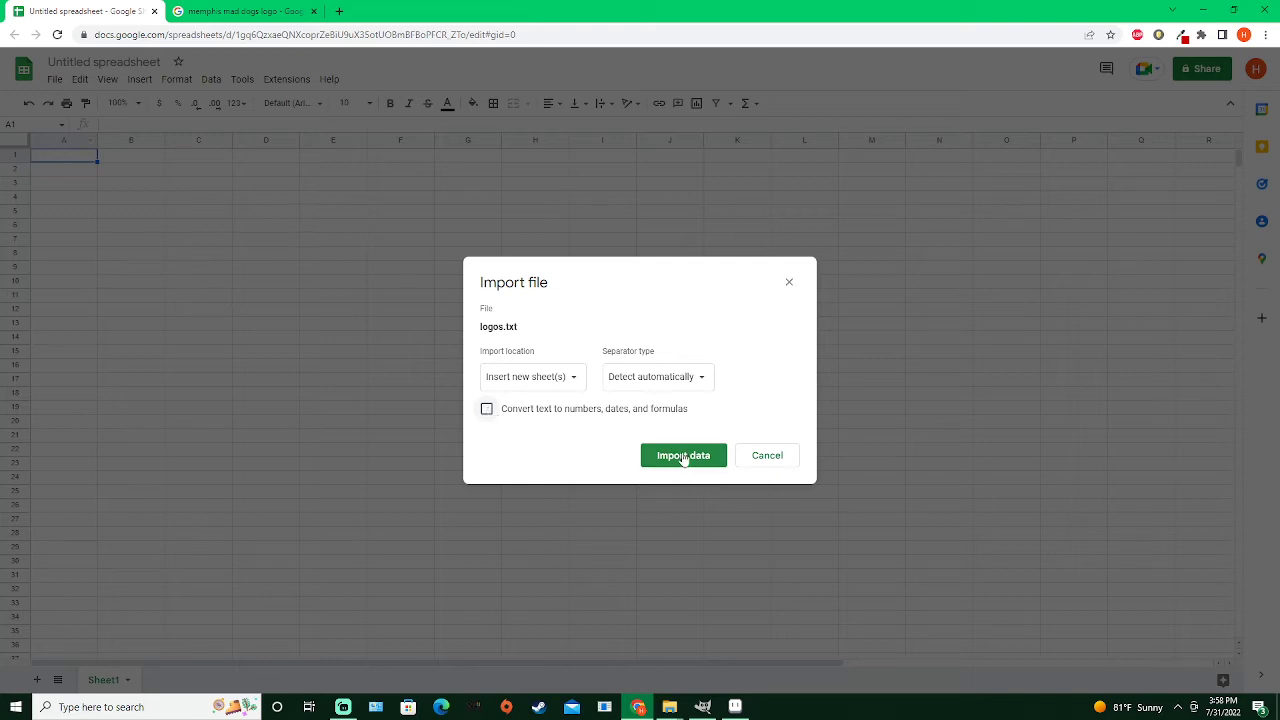
click(681, 458)
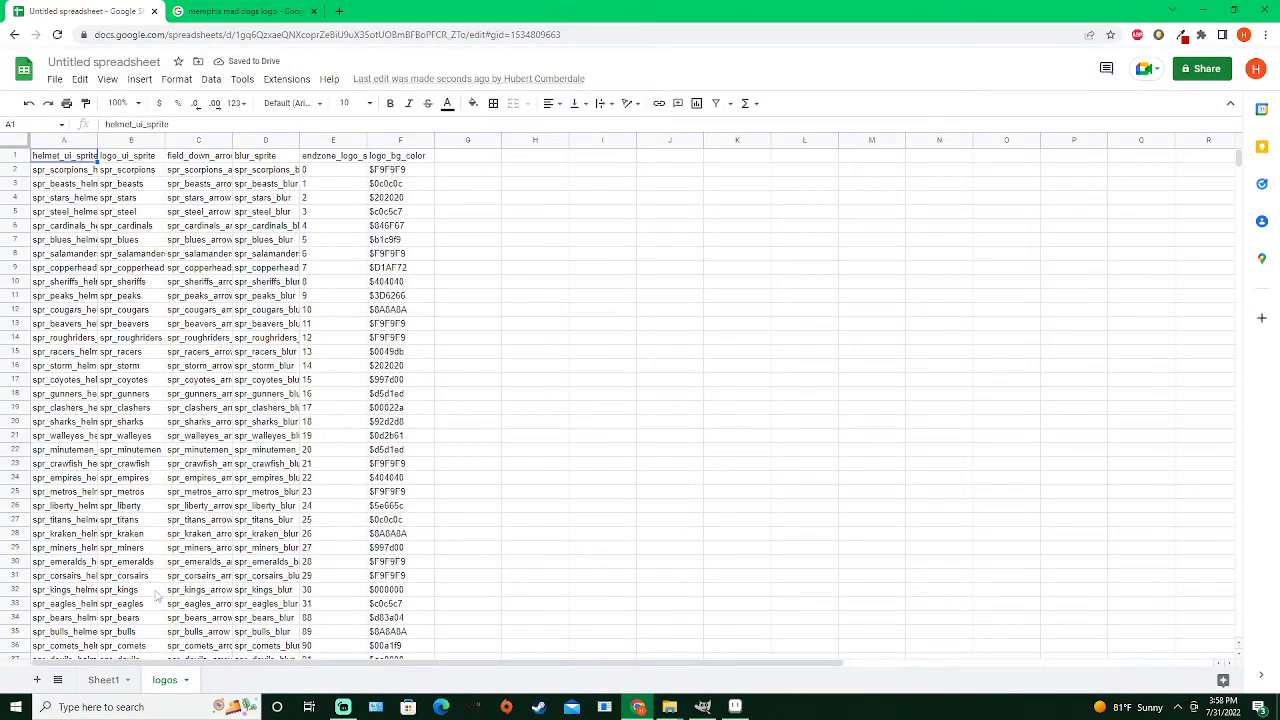
Delete the empty Sheet1 from the spreadsheet
click(106, 682)
right_click(107, 683)
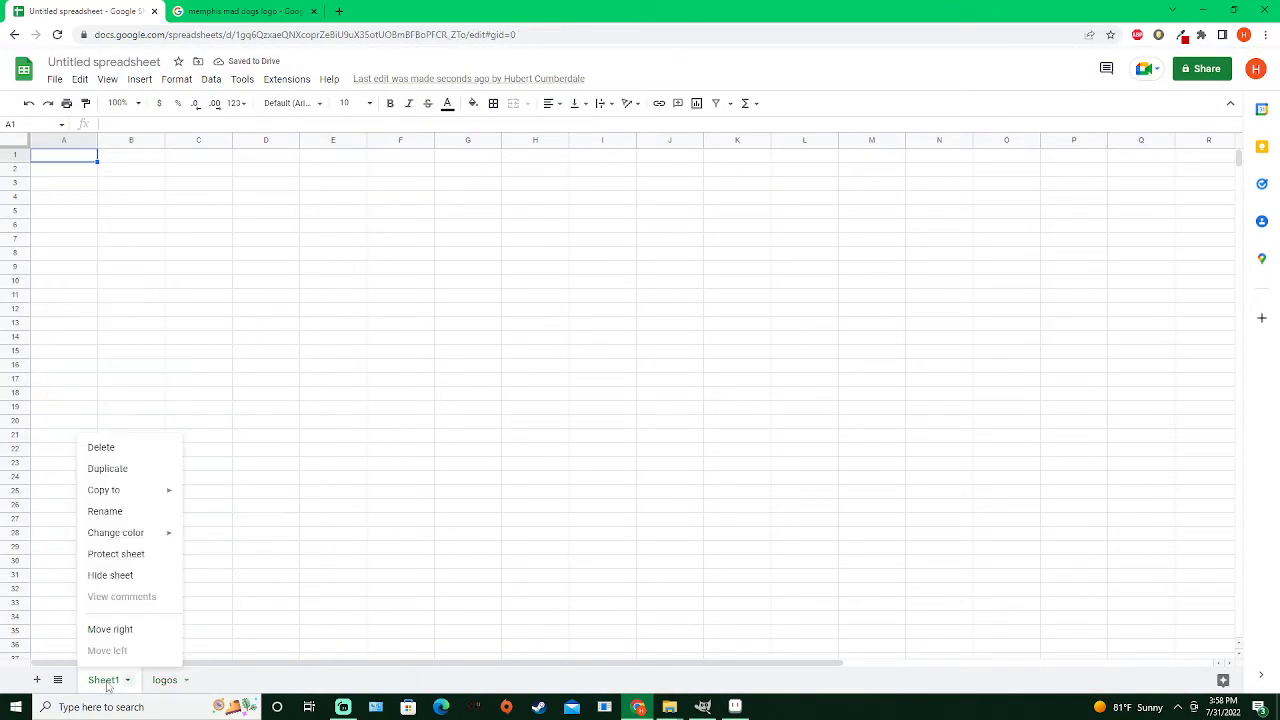
click(107, 452)
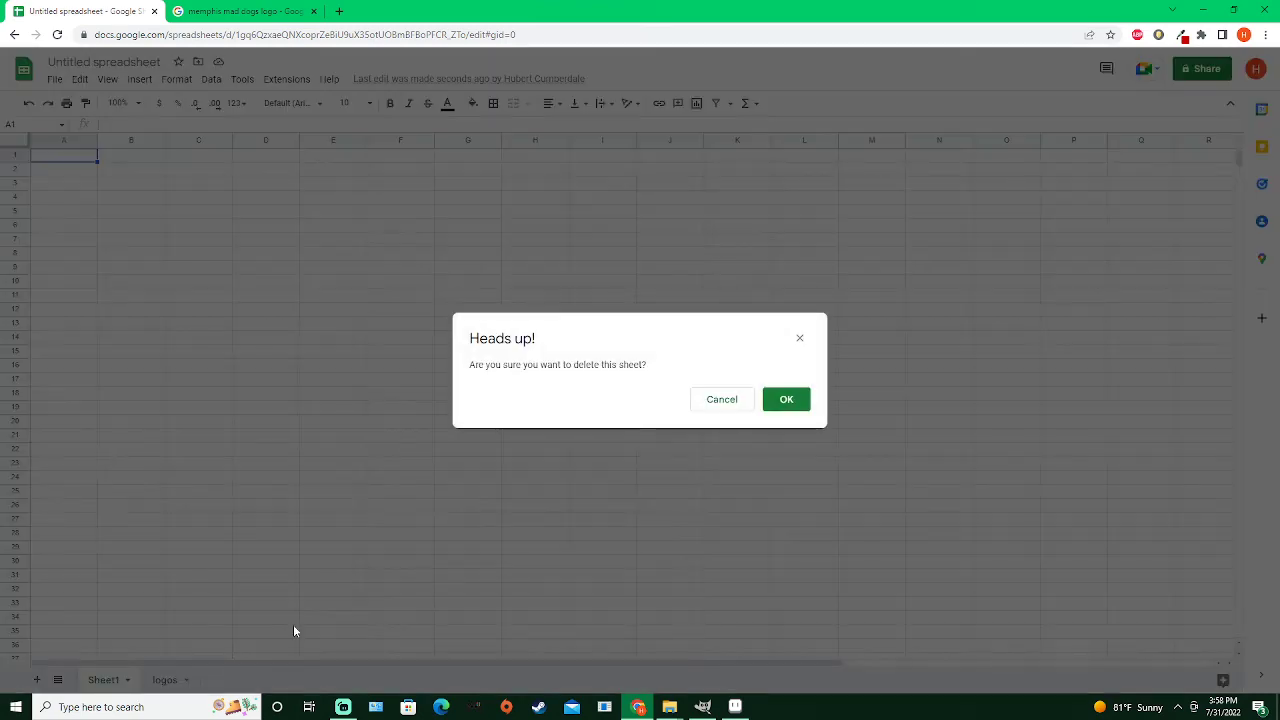
click(786, 398)
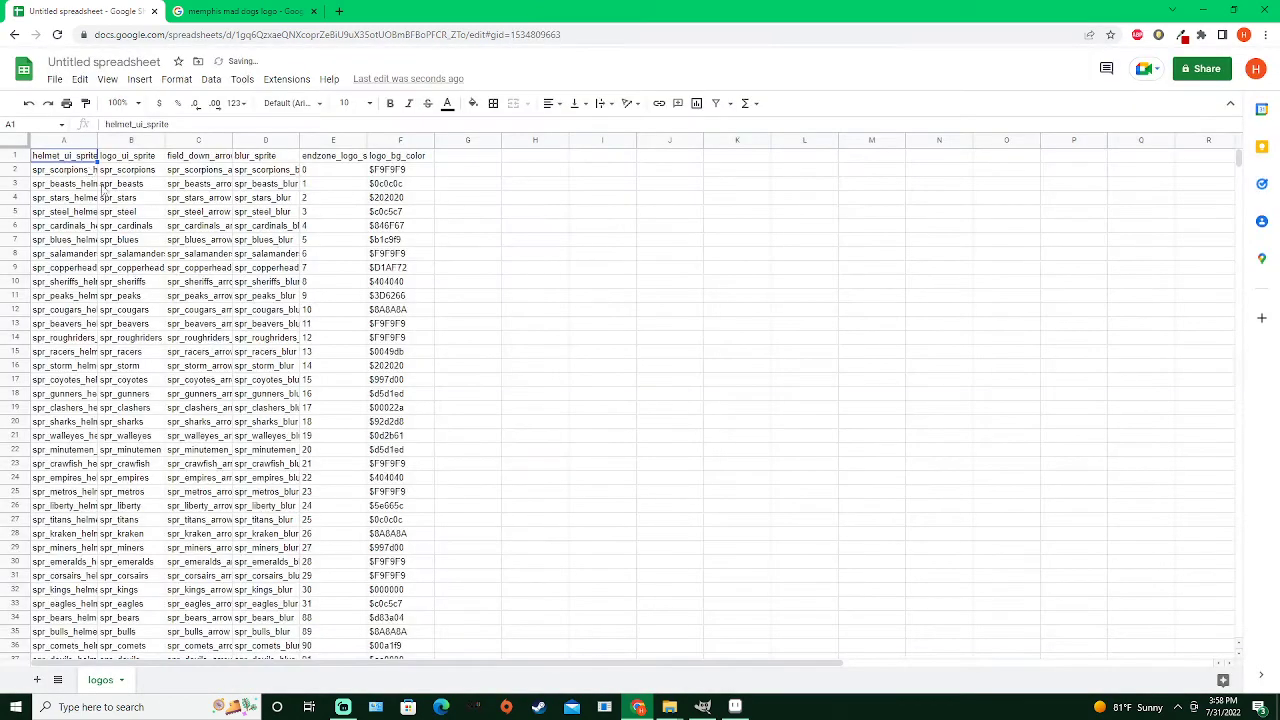
Open the spreadsheet's file import again and upload endzones.txt from the legend_bowl data folder in File Explorer
click(56, 80)
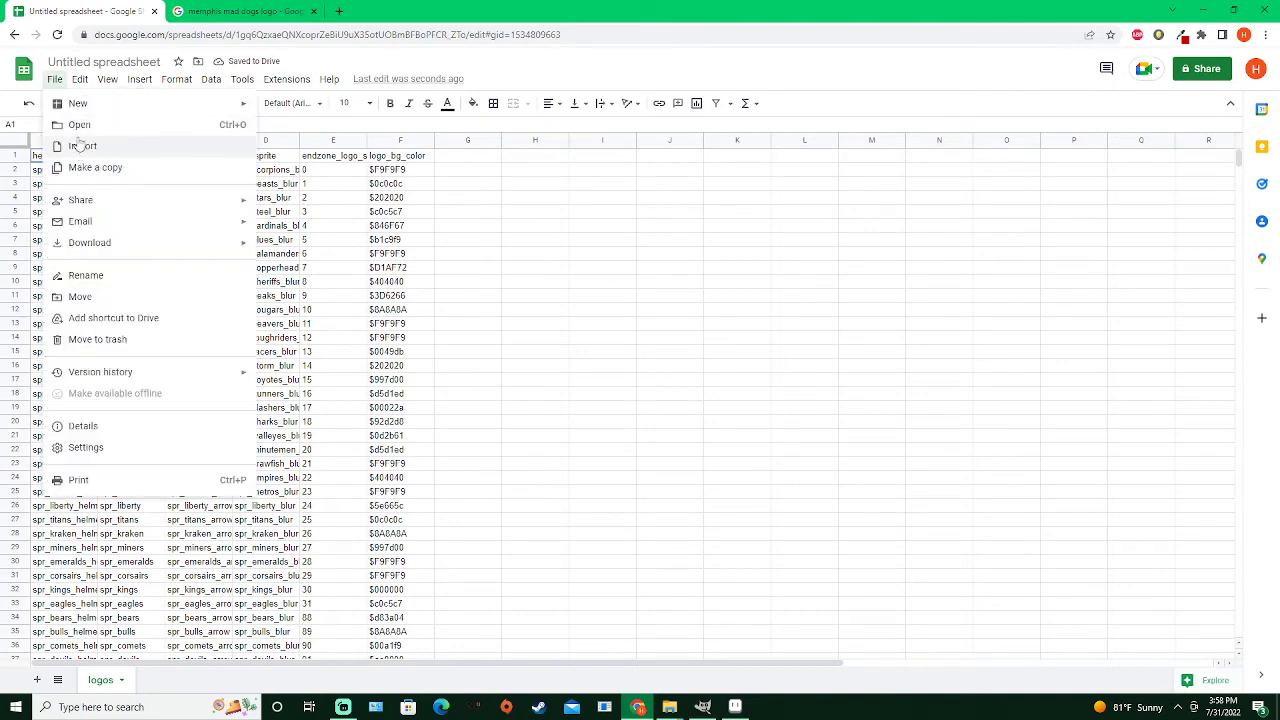
click(76, 144)
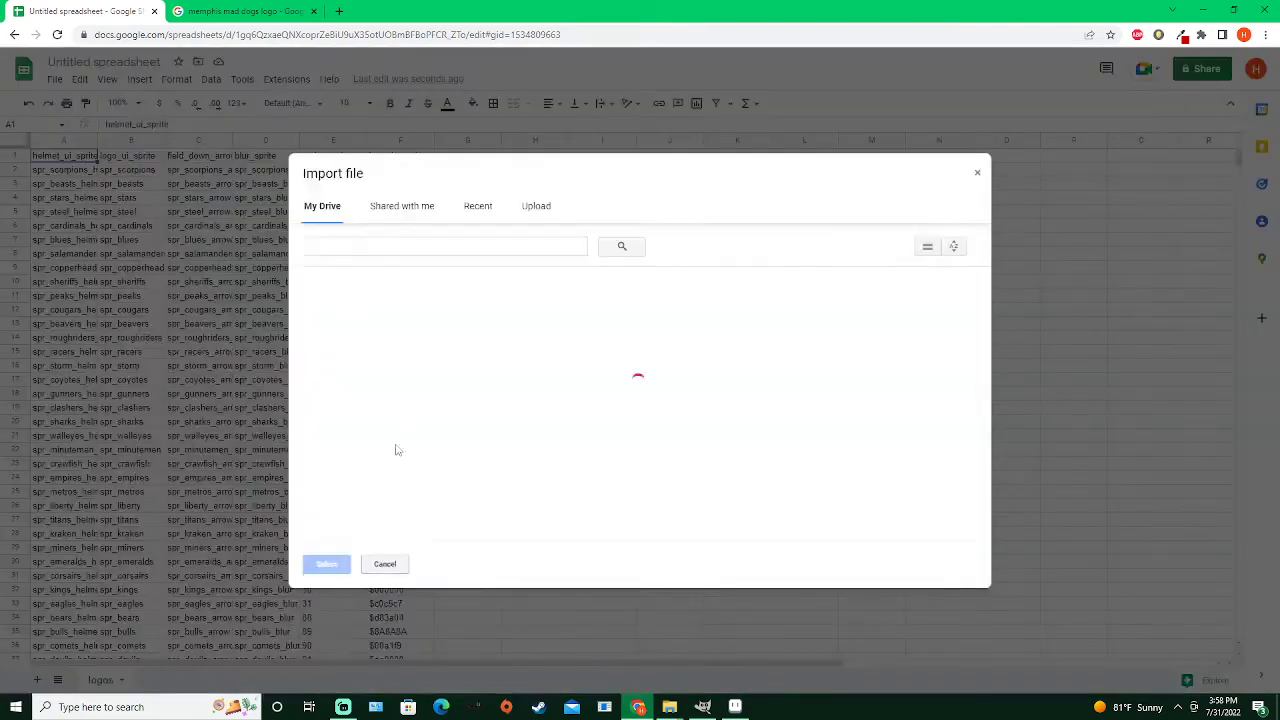
click(540, 209)
click(667, 711)
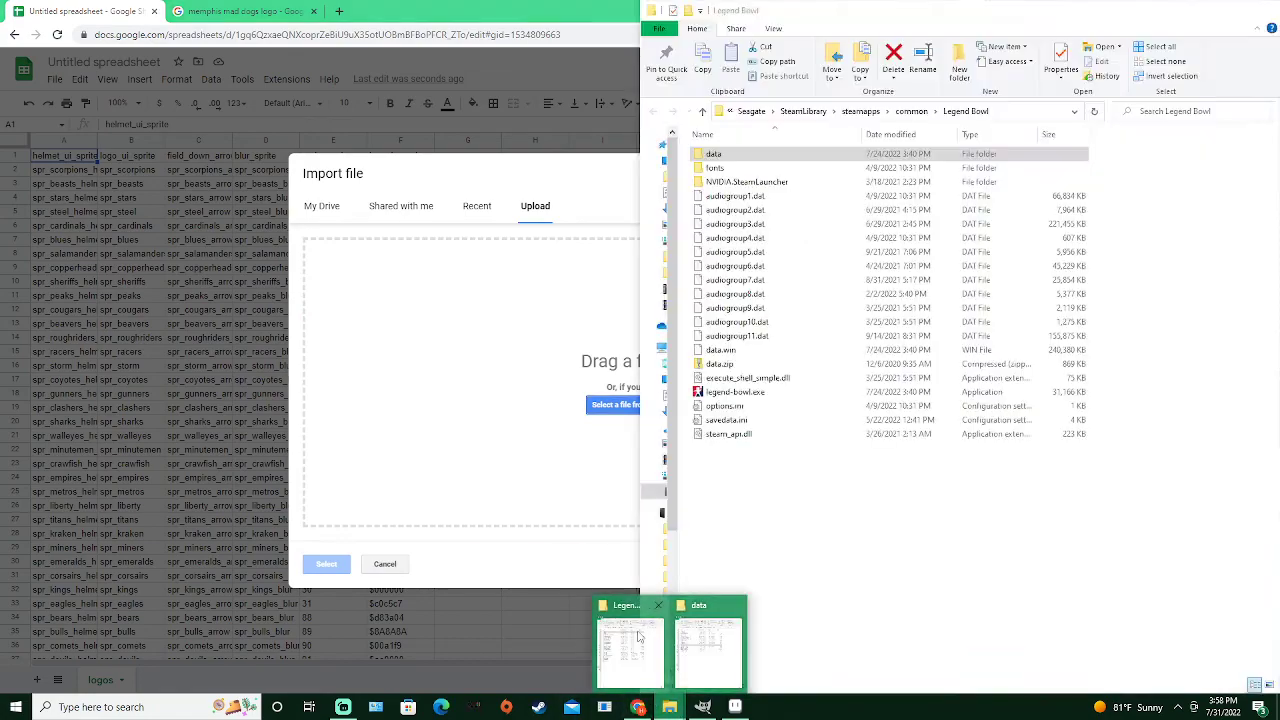
click(640, 636)
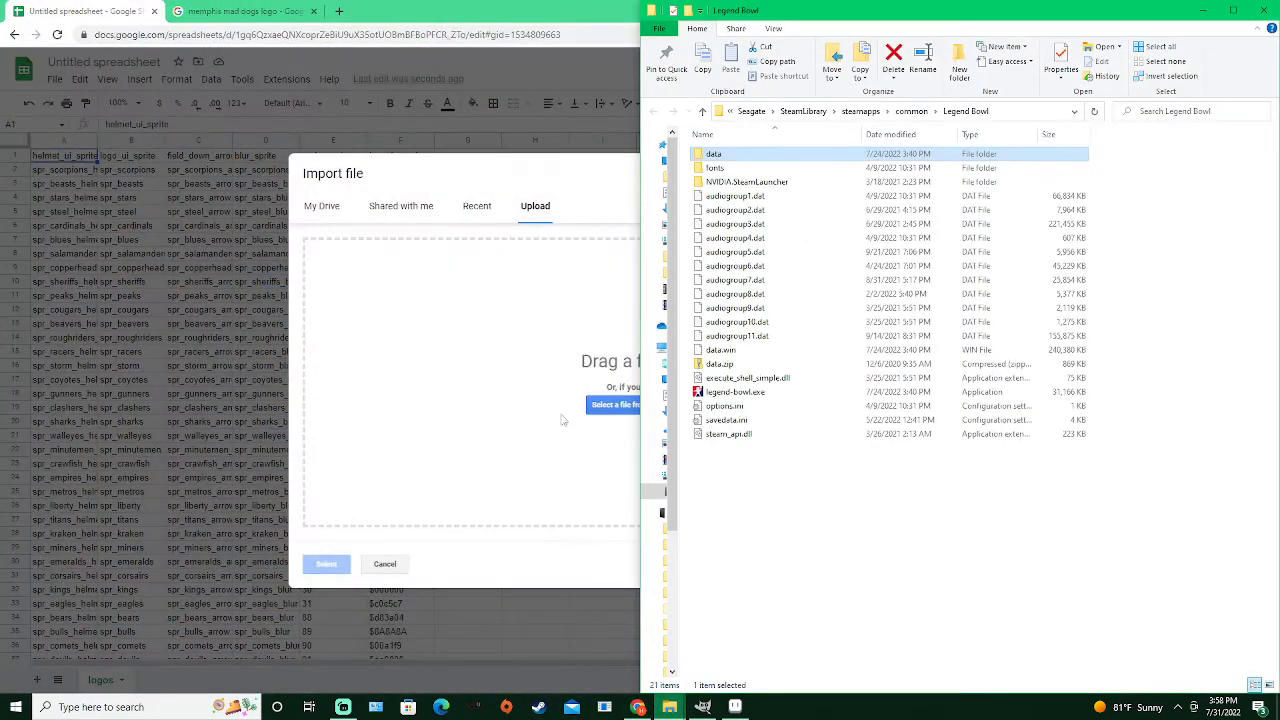
click(673, 708)
click(711, 665)
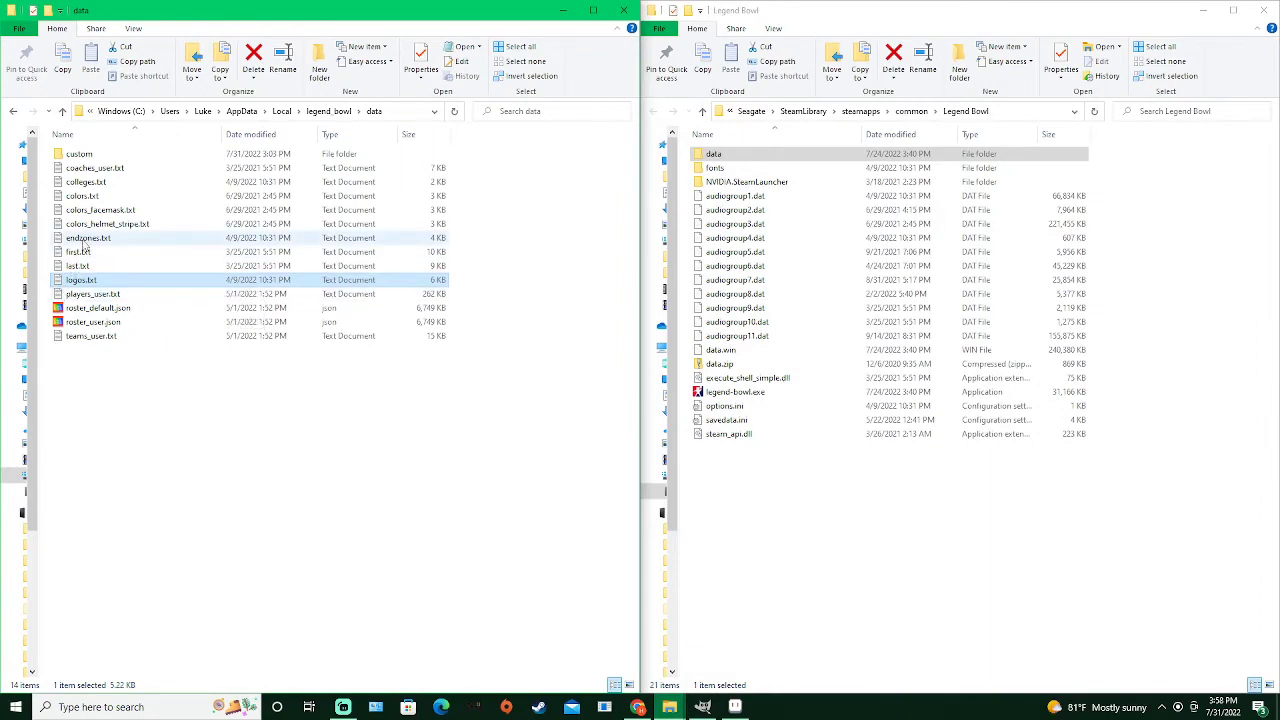
mouse_move(85, 240)
mouse_down()
mouse_move(716, 410)
mouse_move(378, 305)
mouse_move(155, 282)
mouse_move(108, 244)
mouse_up()
click(1263, 10)
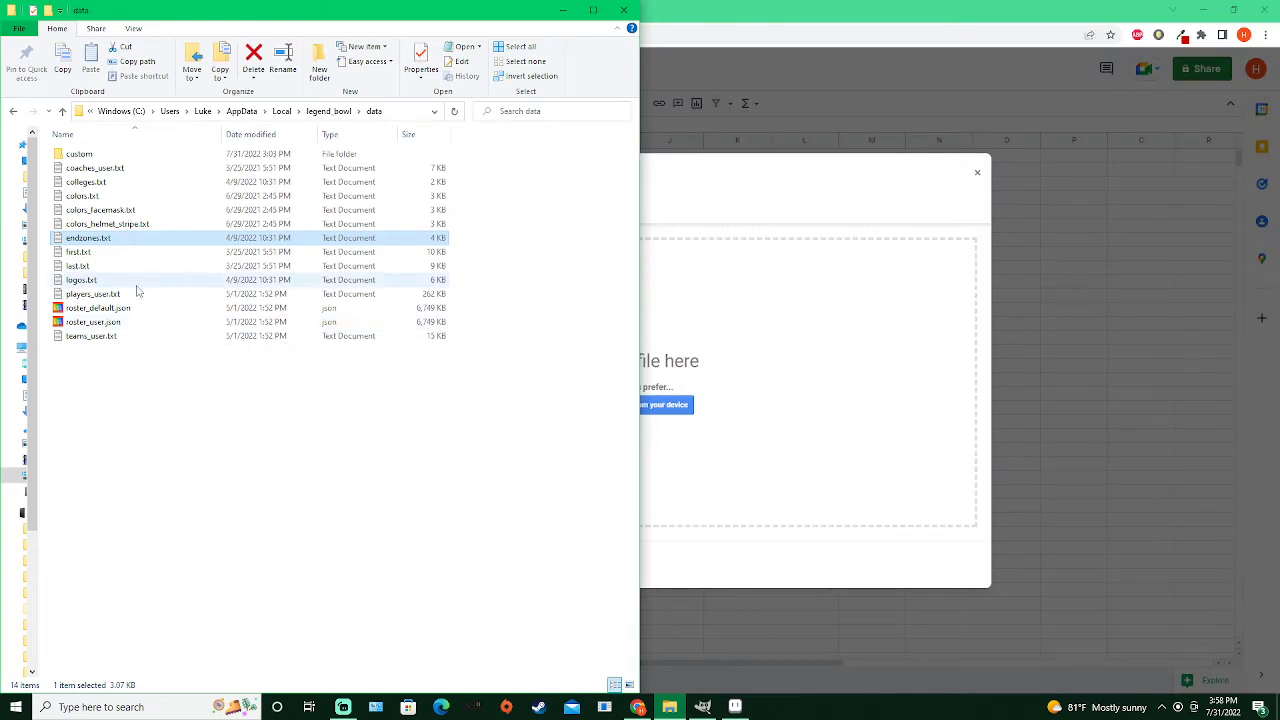
drag(87, 245, 755, 400)
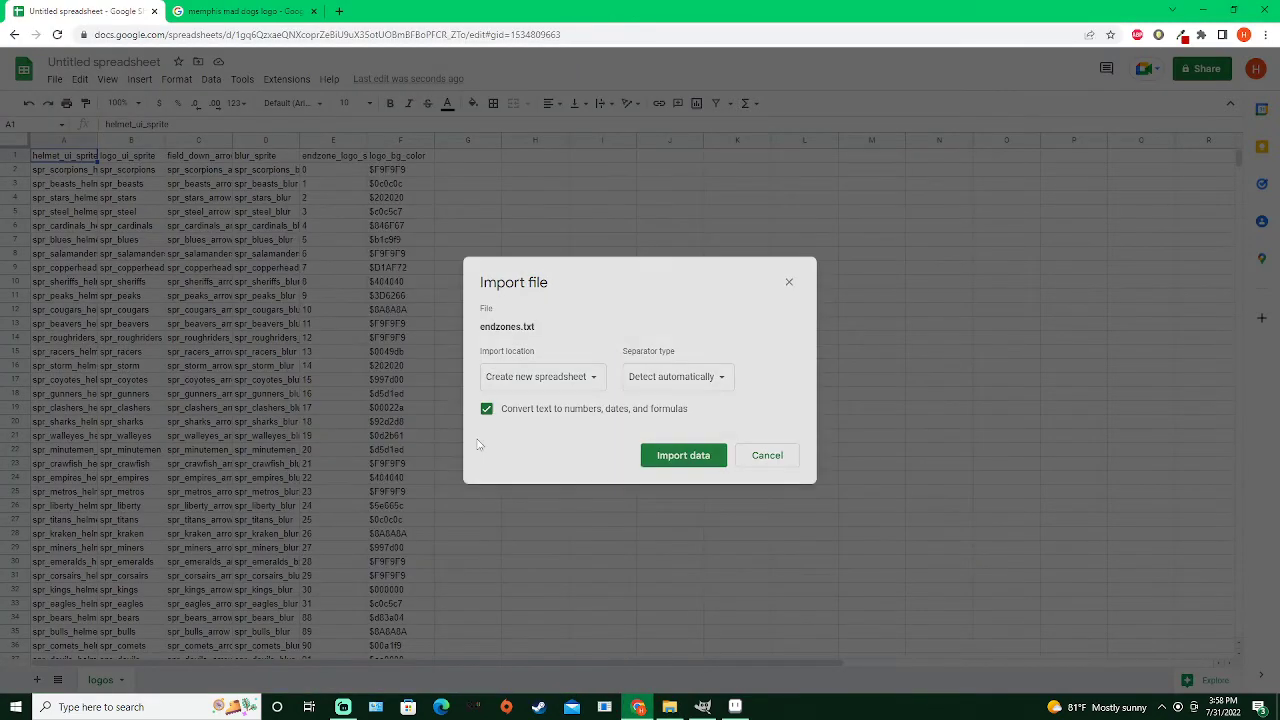
Import endzones.txt as a new sheet with conversion of text to numbers, dates and formulas turned off
click(522, 384)
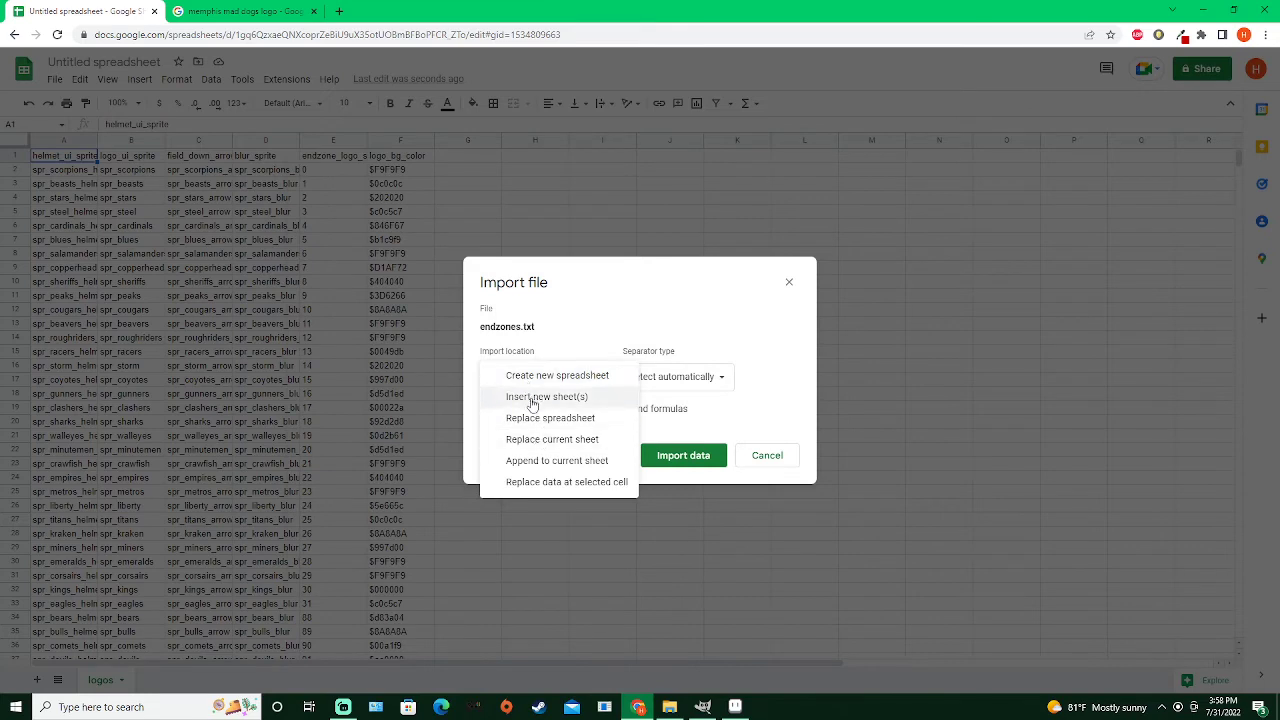
click(531, 397)
click(487, 410)
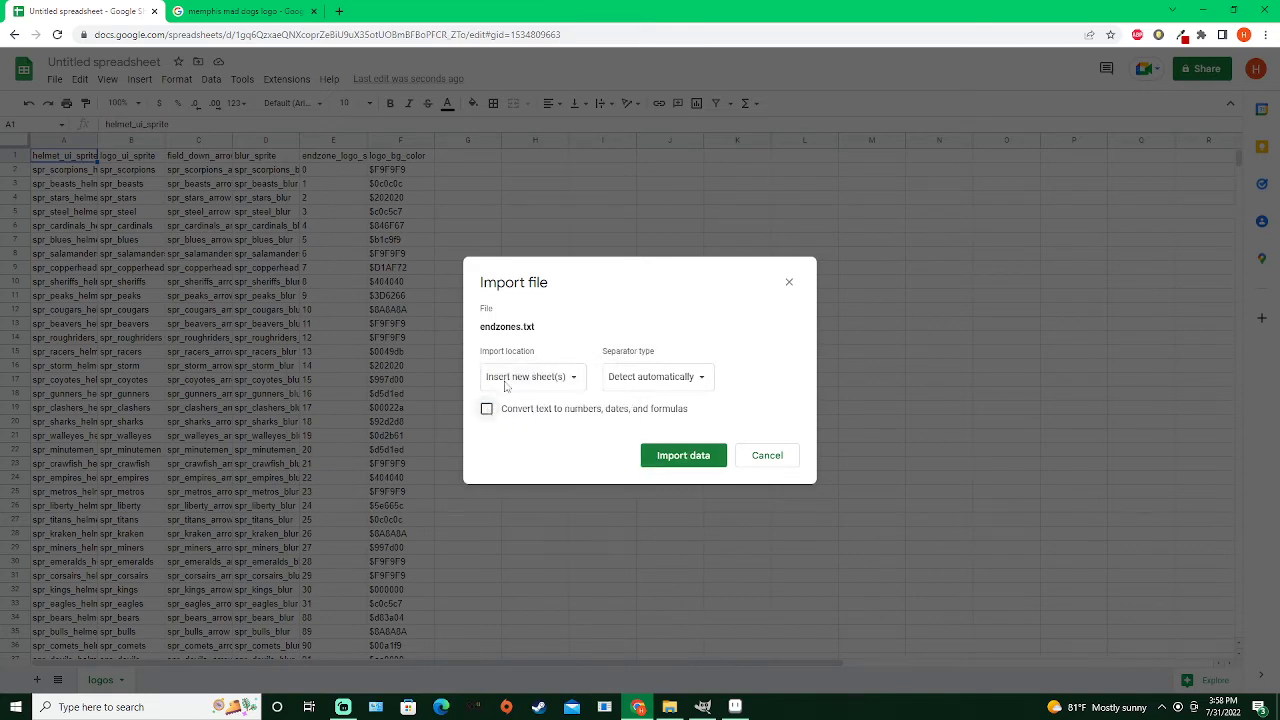
click(683, 457)
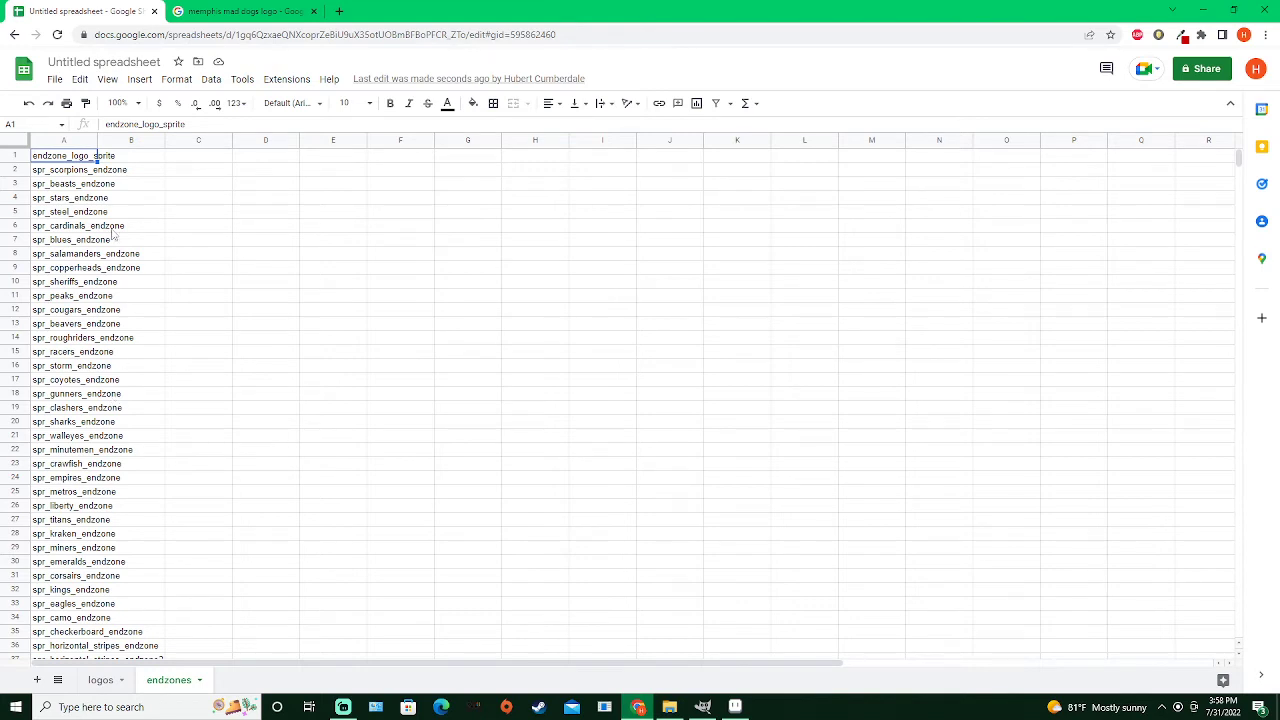
Upload colors.txt from the legend_bowl data folder to the spreadsheet's file import
click(55, 79)
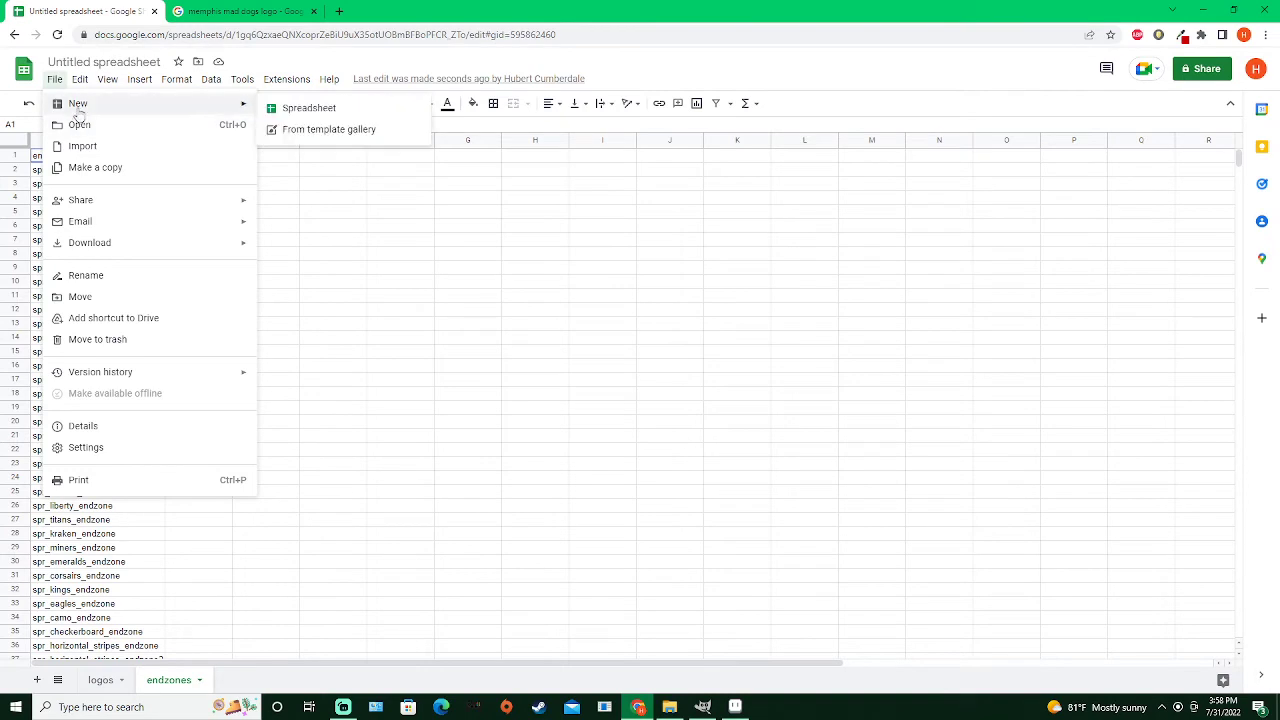
click(134, 145)
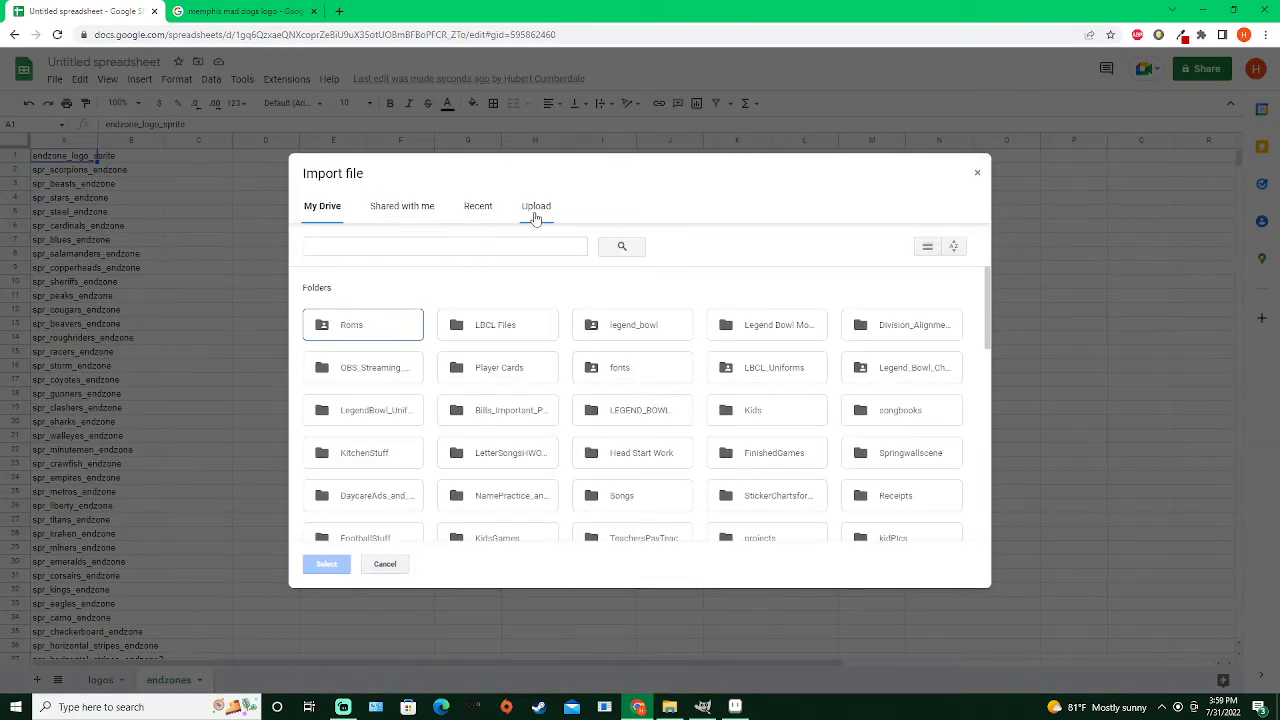
click(534, 210)
click(665, 710)
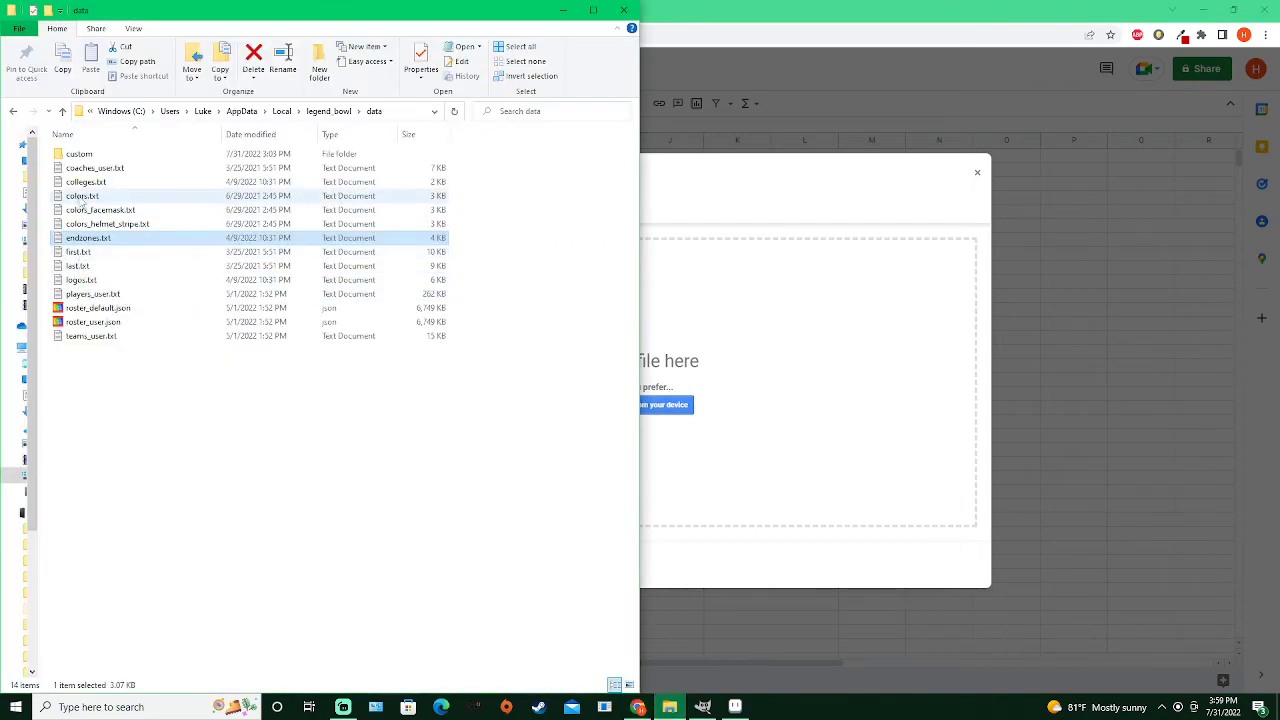
drag(82, 200, 774, 360)
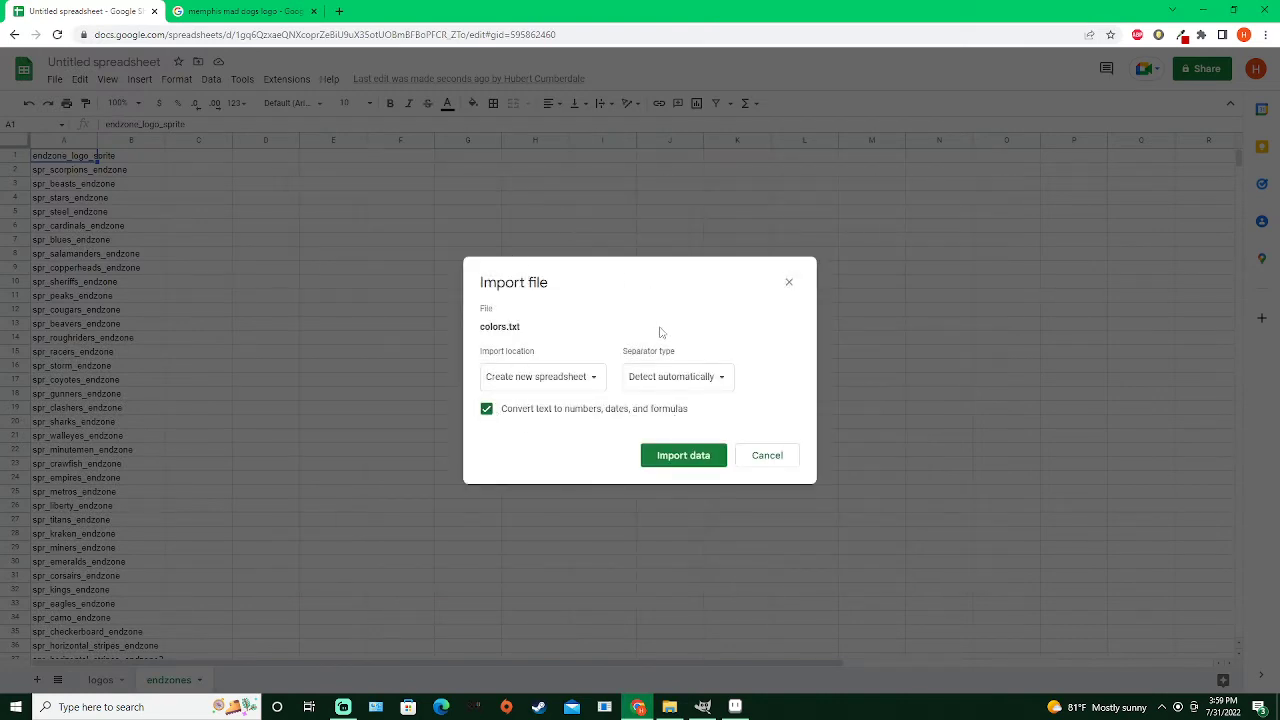
Import colors.txt as a new sheet with conversion of text to numbers, dates and formulas turned off
click(486, 409)
click(515, 382)
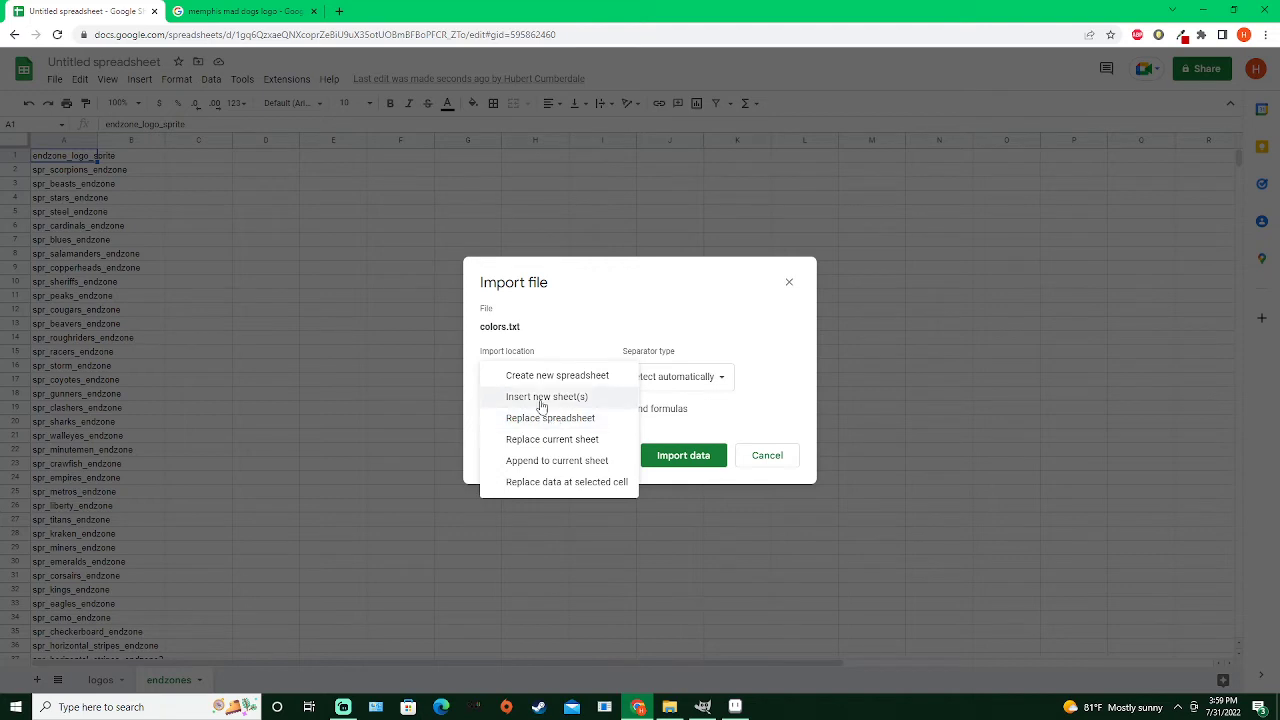
click(540, 398)
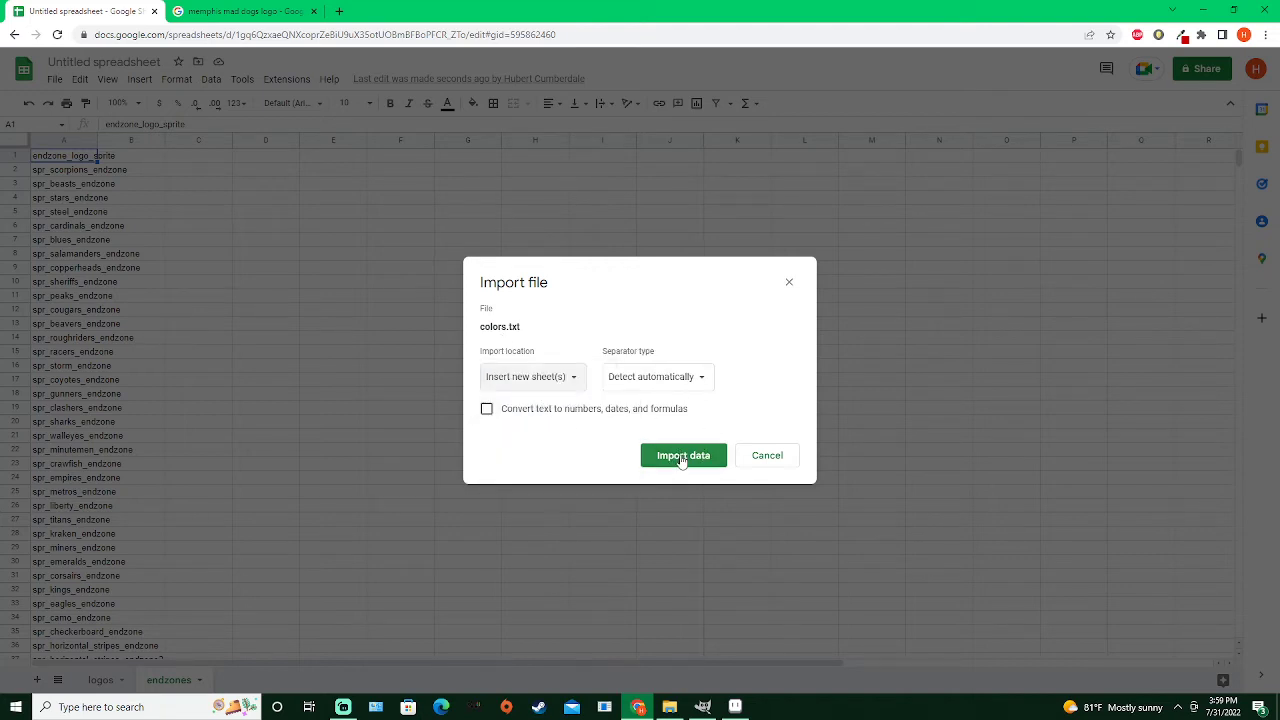
click(683, 457)
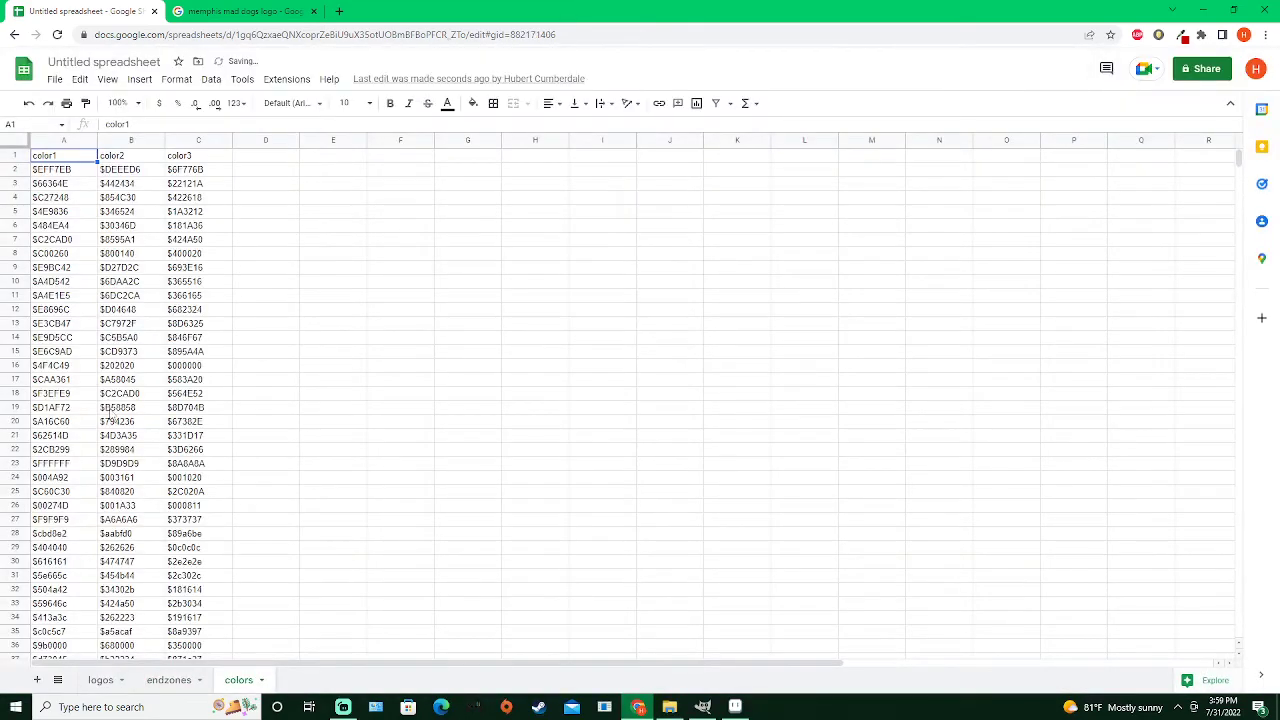
Return to the logos sheet and open the custom logos folder of legend_bowl data in a File Explorer window beside it
scroll(110, 414, down, 10)
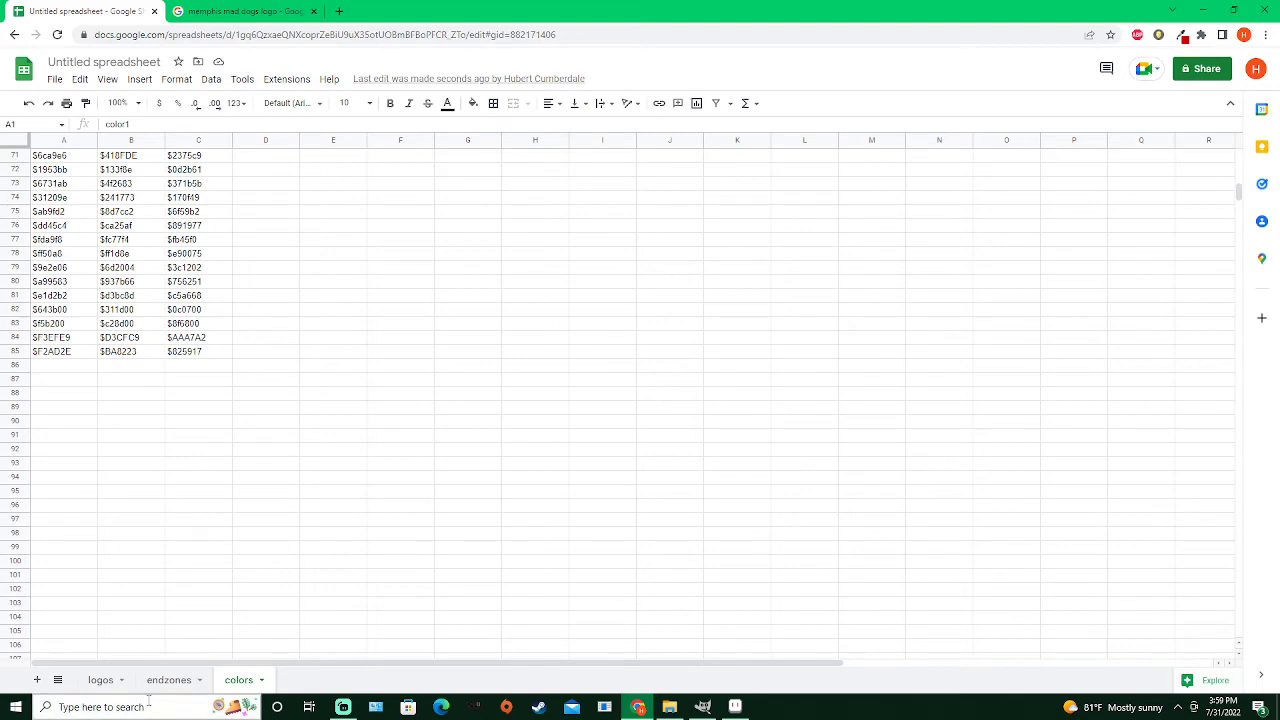
click(110, 683)
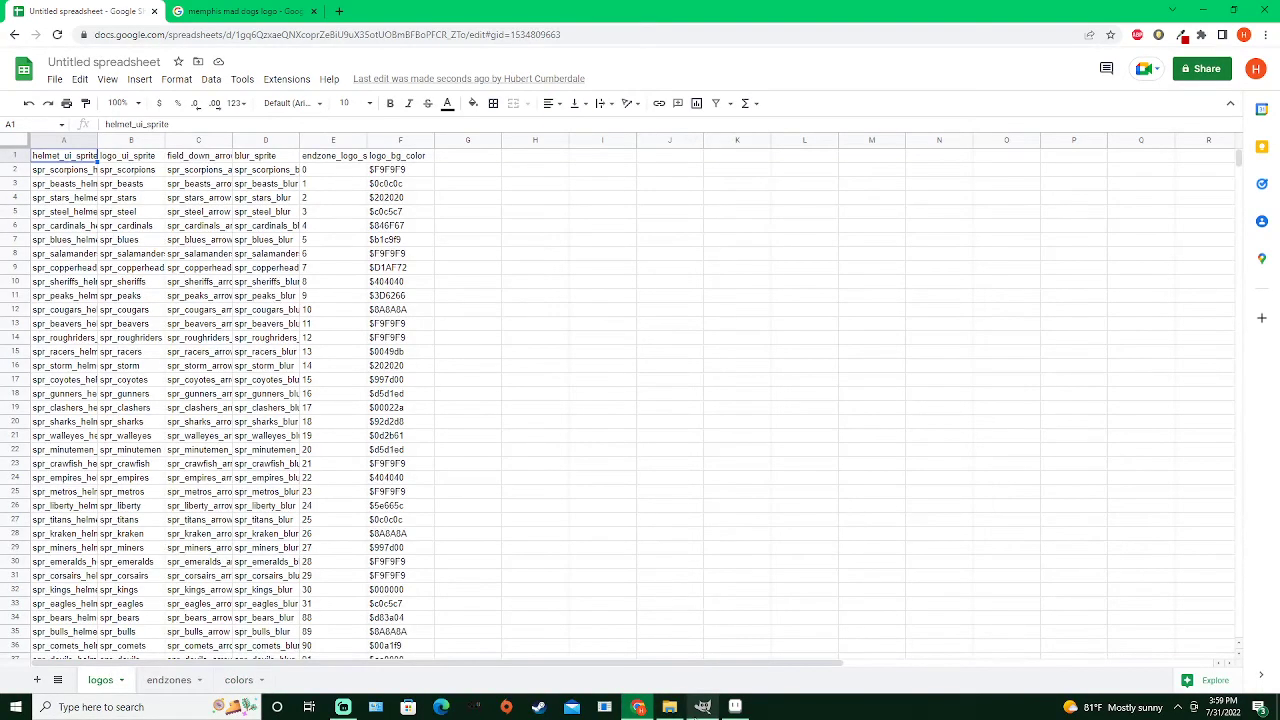
click(669, 707)
drag(427, 14, 910, 65)
double_click(643, 201)
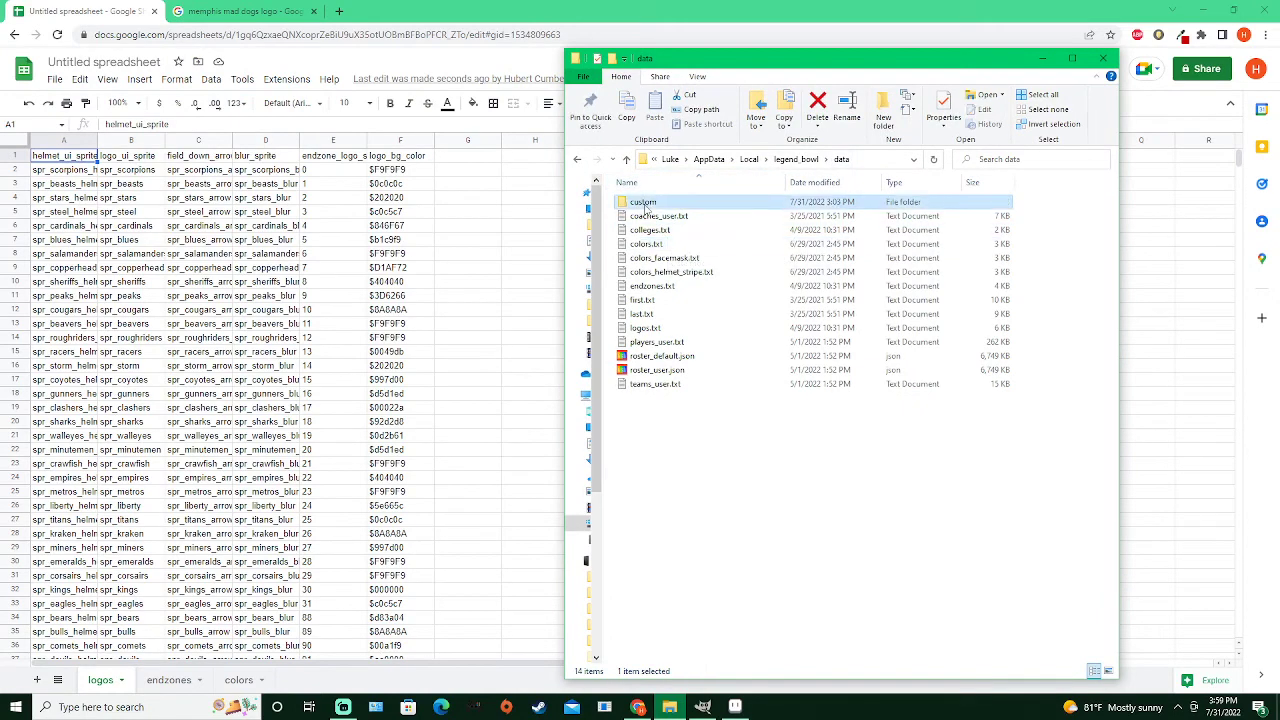
double_click(645, 202)
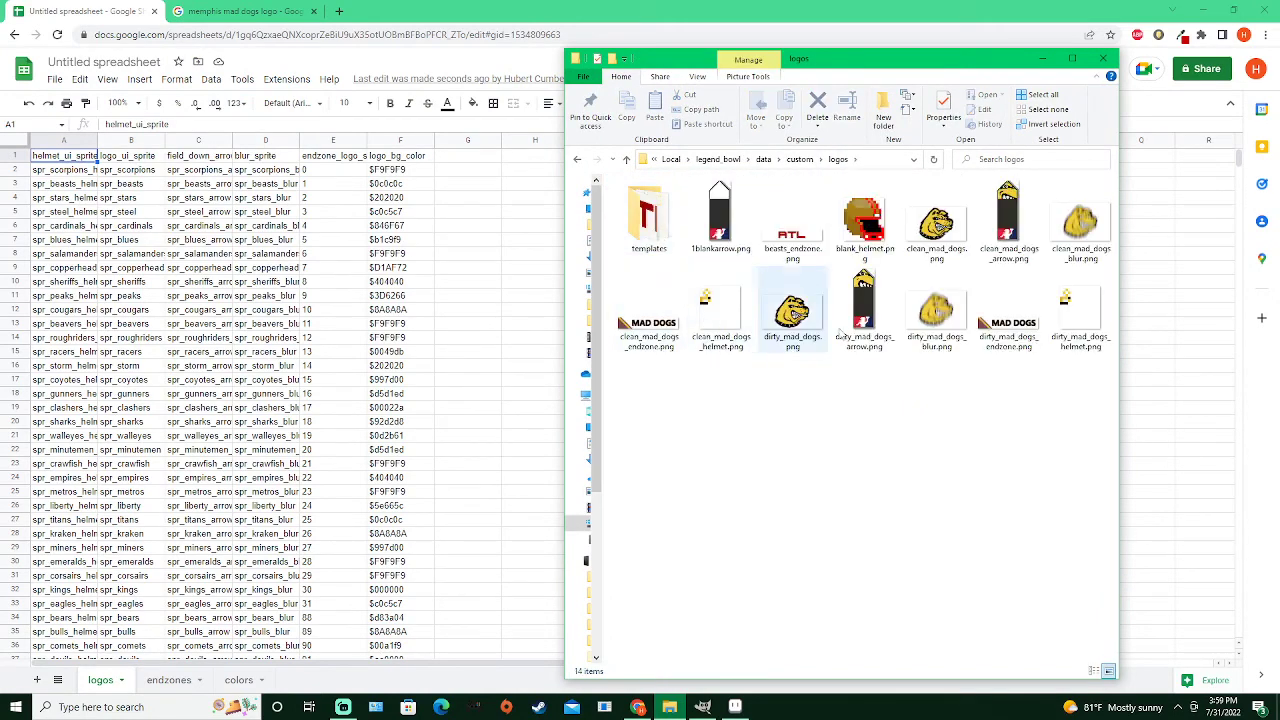
Enter clean_mad_dogs_helmet.png in cell A69, the first empty helmet_ui_sprite row of the logos sheet
scroll(82, 255, down, 2)
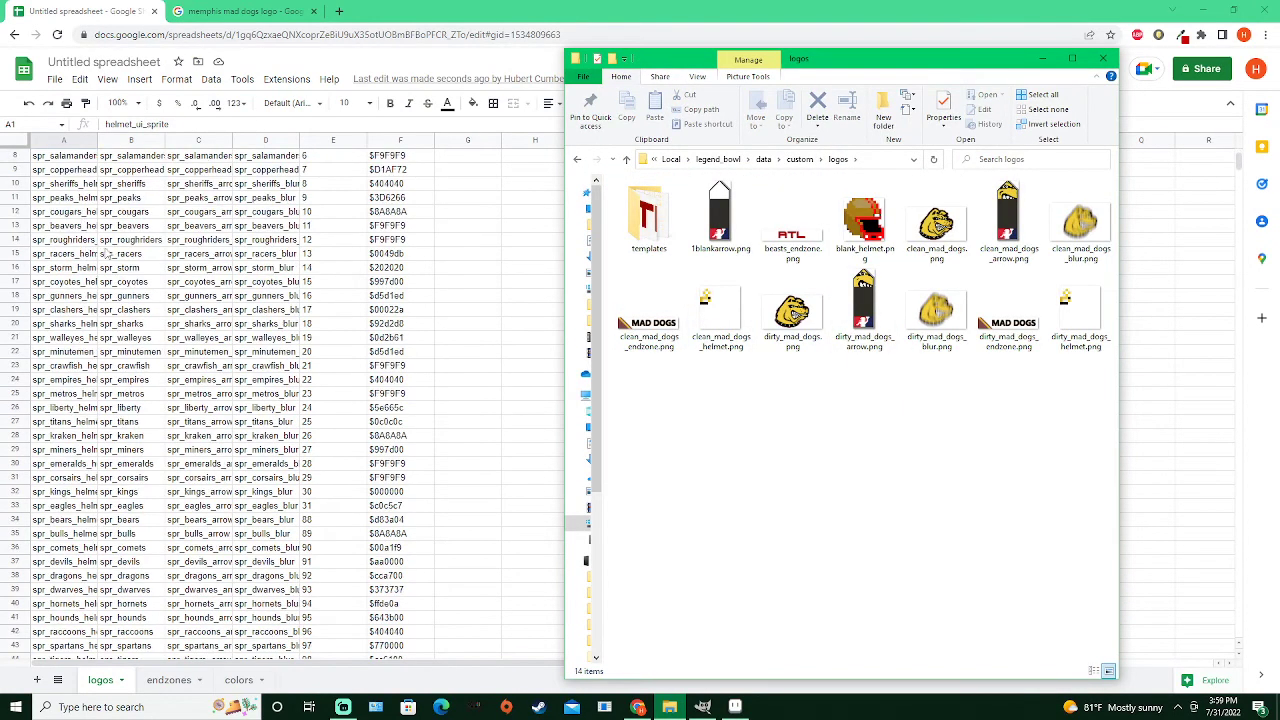
scroll(106, 243, up, 2)
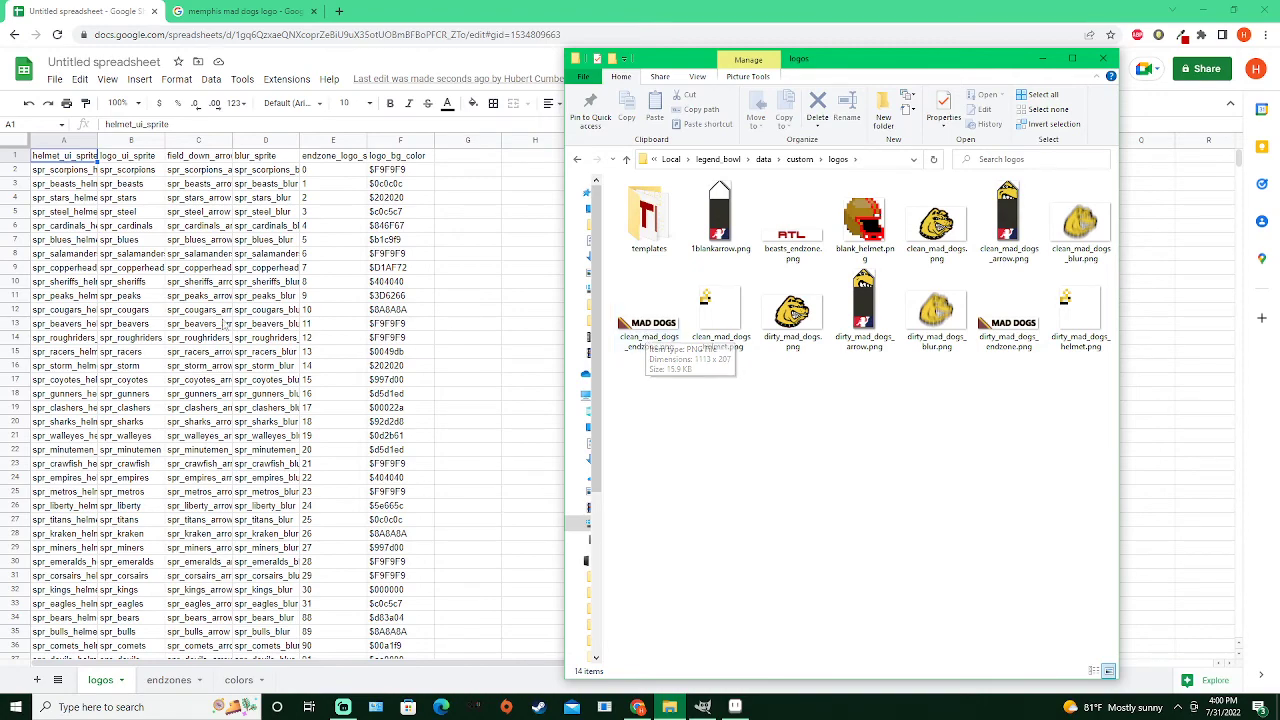
scroll(50, 261, down, 10)
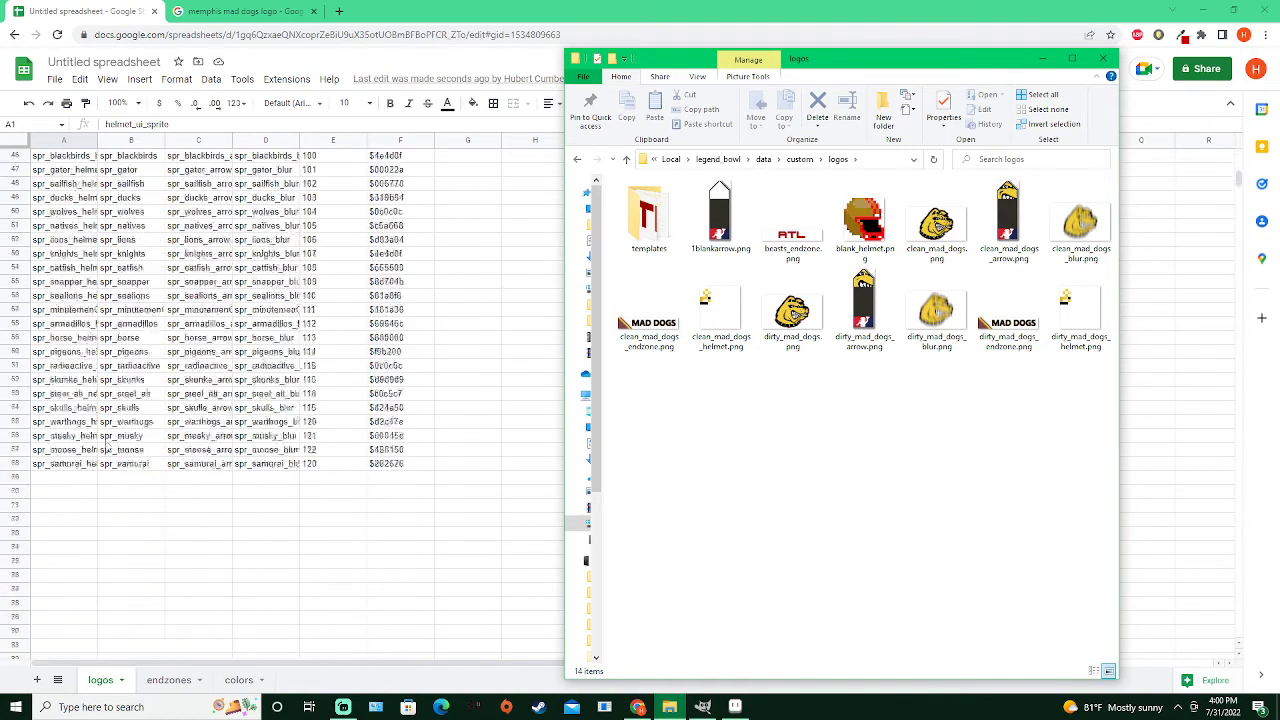
click(85, 343)
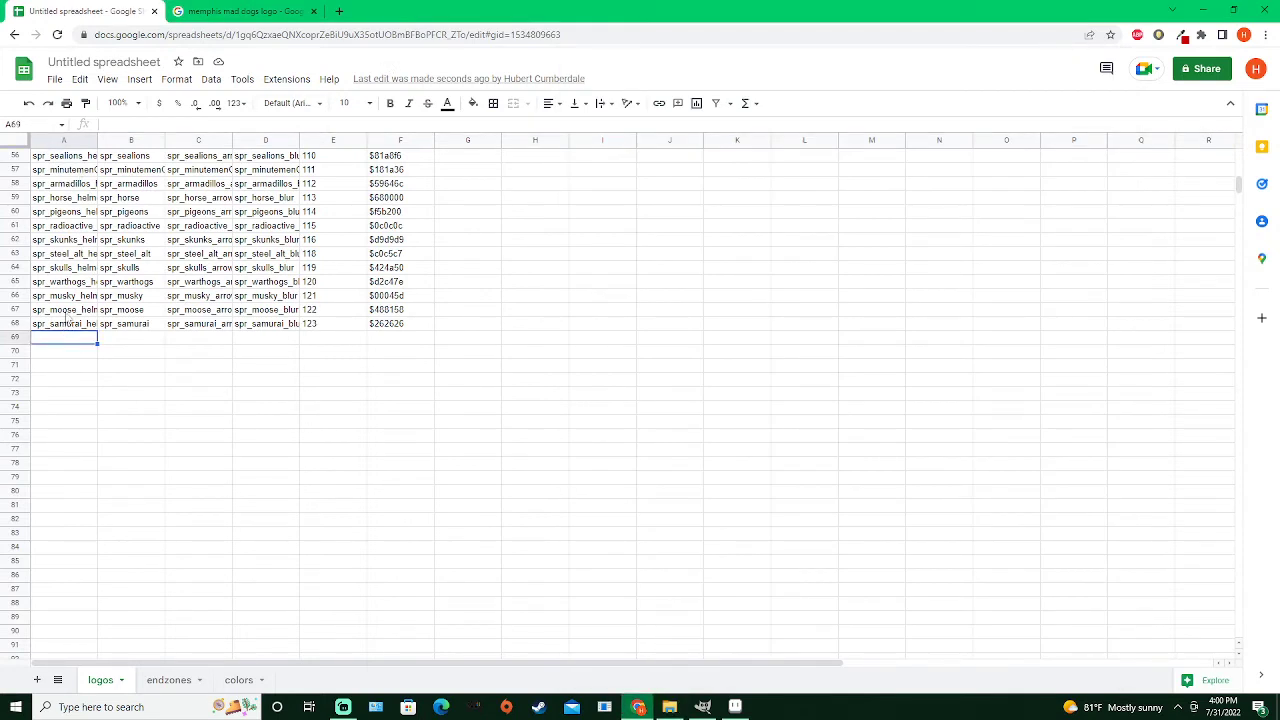
click(669, 707)
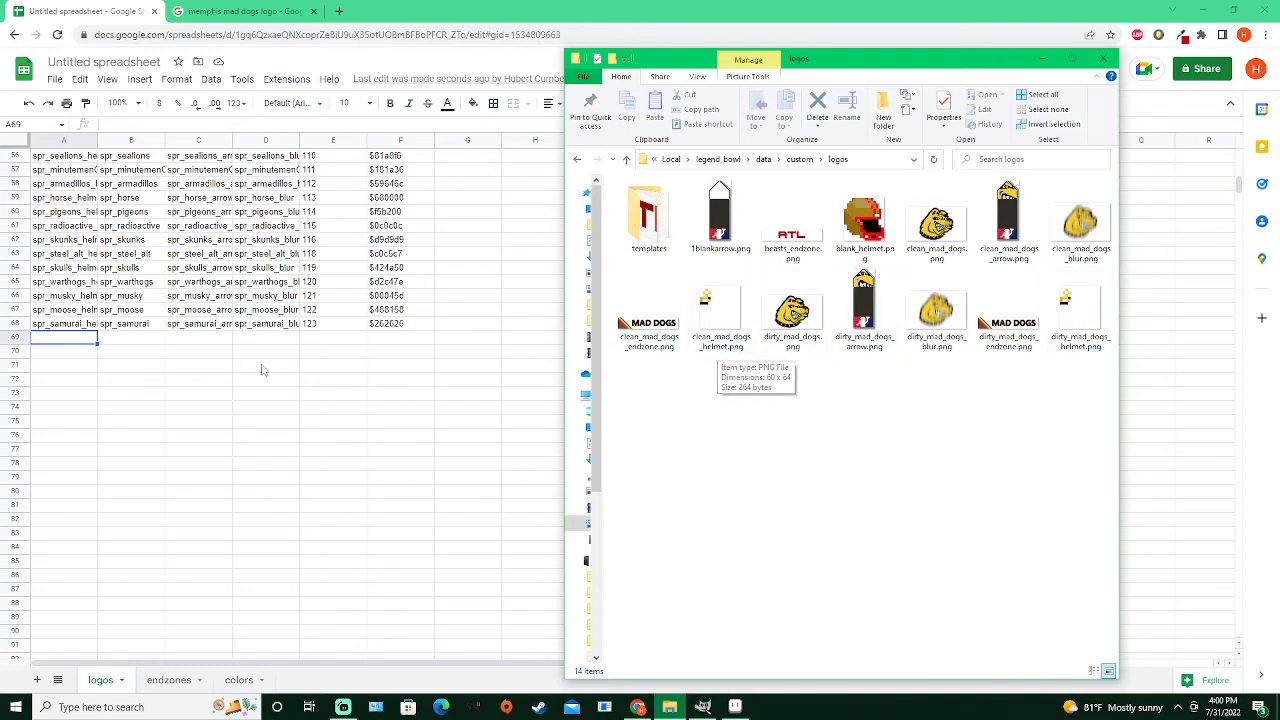
click(69, 340)
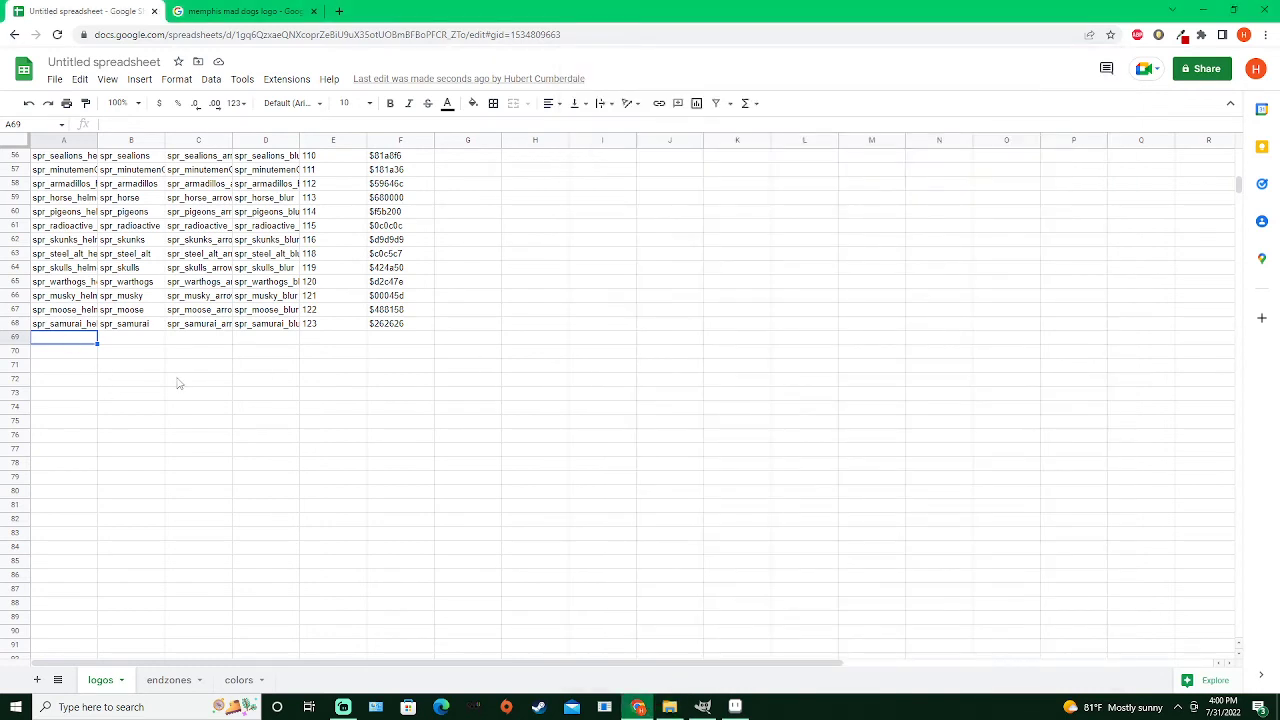
text(clean_m)
text(ad_dogs_helme)
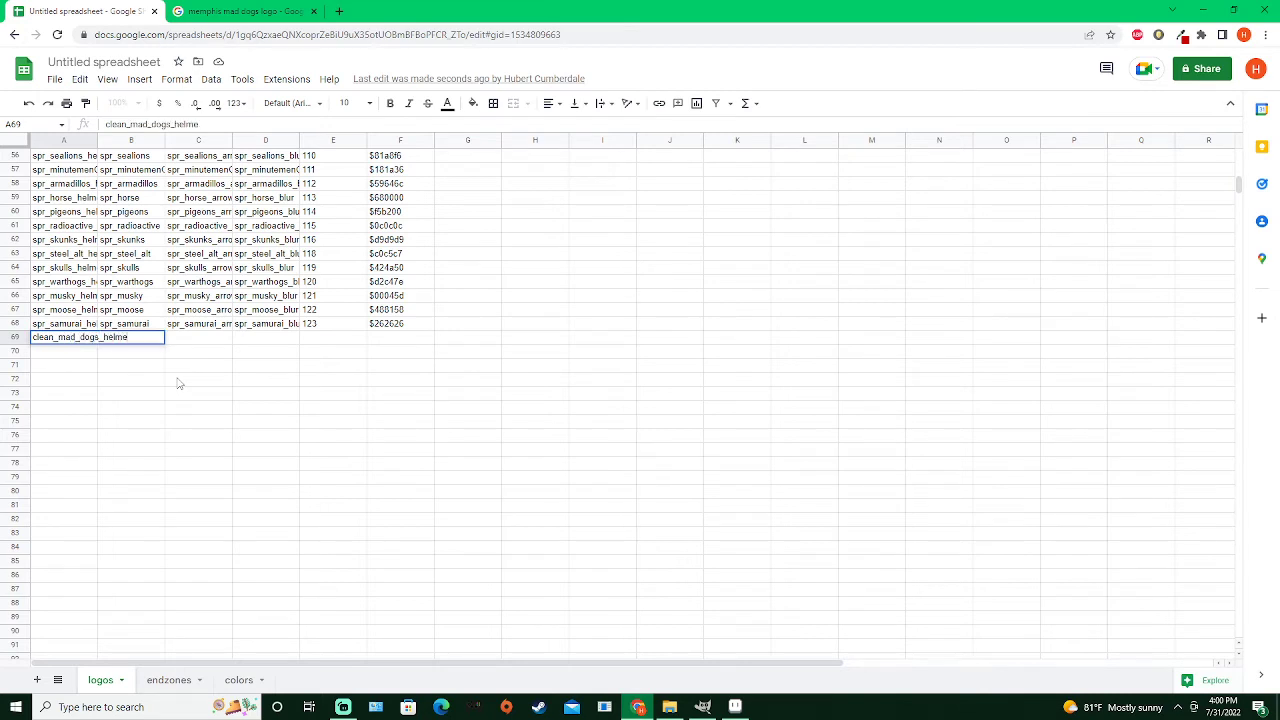
text(t.png)
click(132, 355)
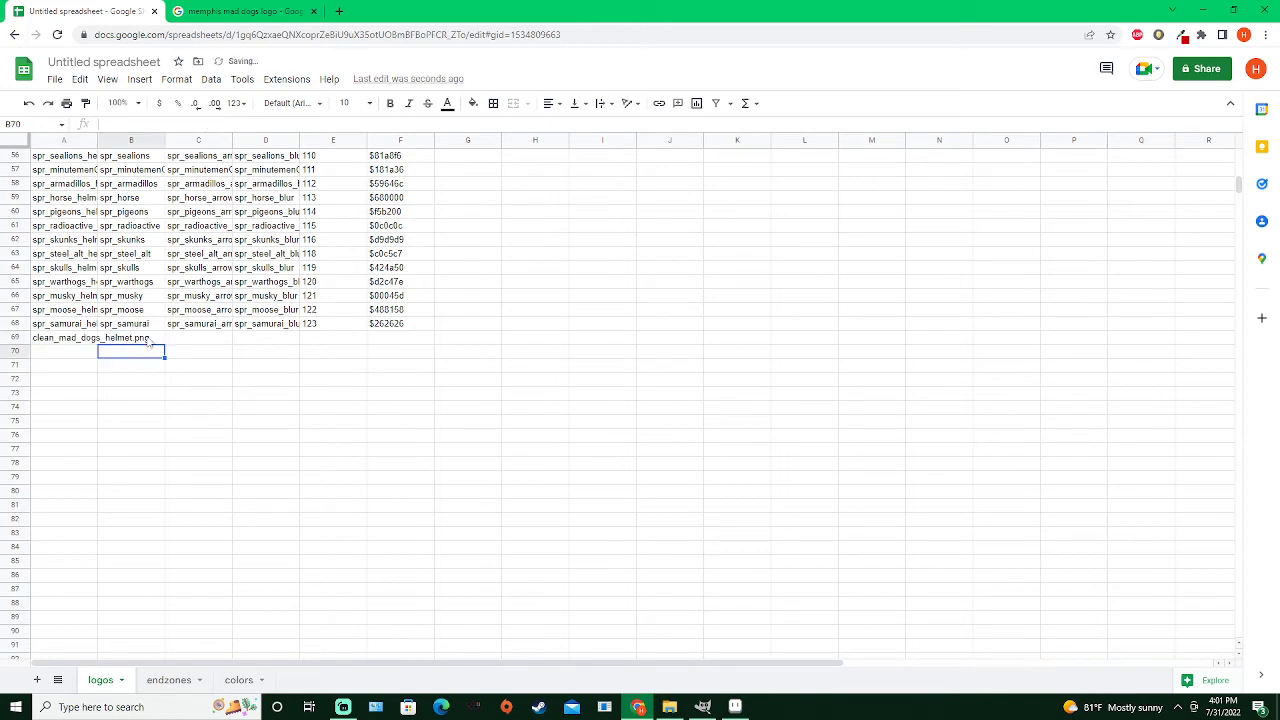
Check the clean logo's file name in the custom logos folder and enter clean_mad_dogs.png in cell B69
click(149, 341)
click(669, 707)
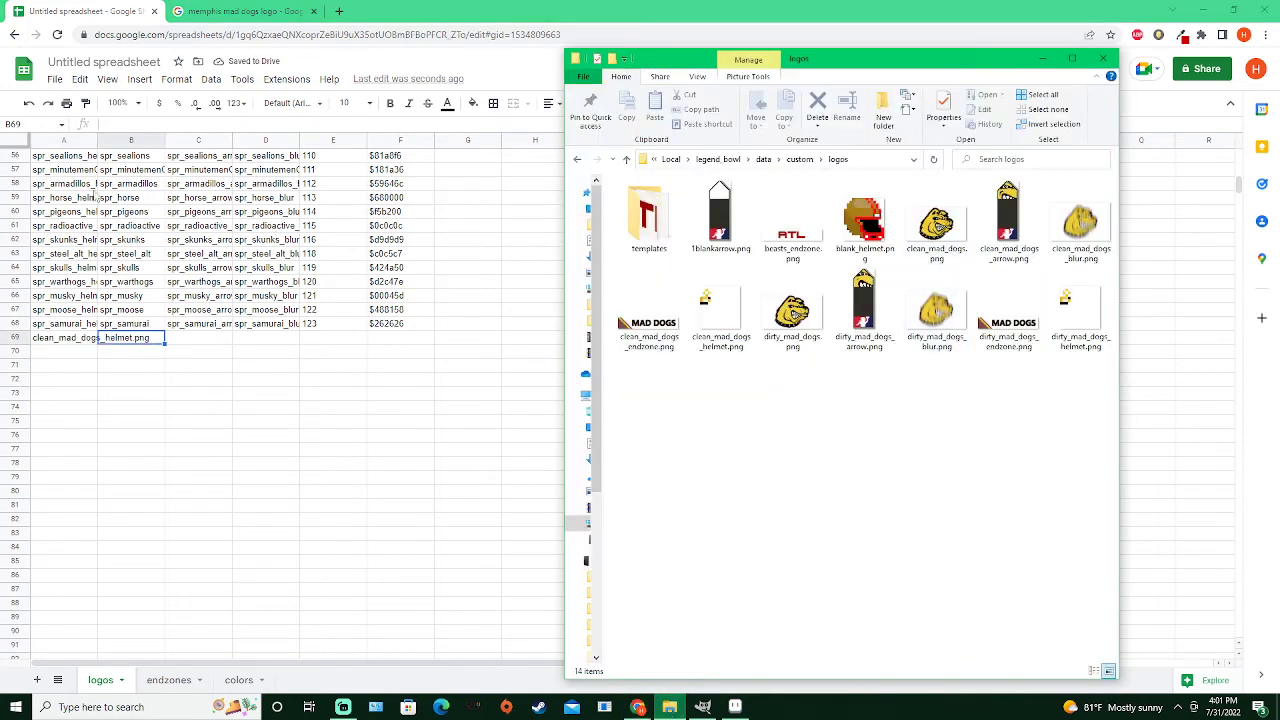
key(c)
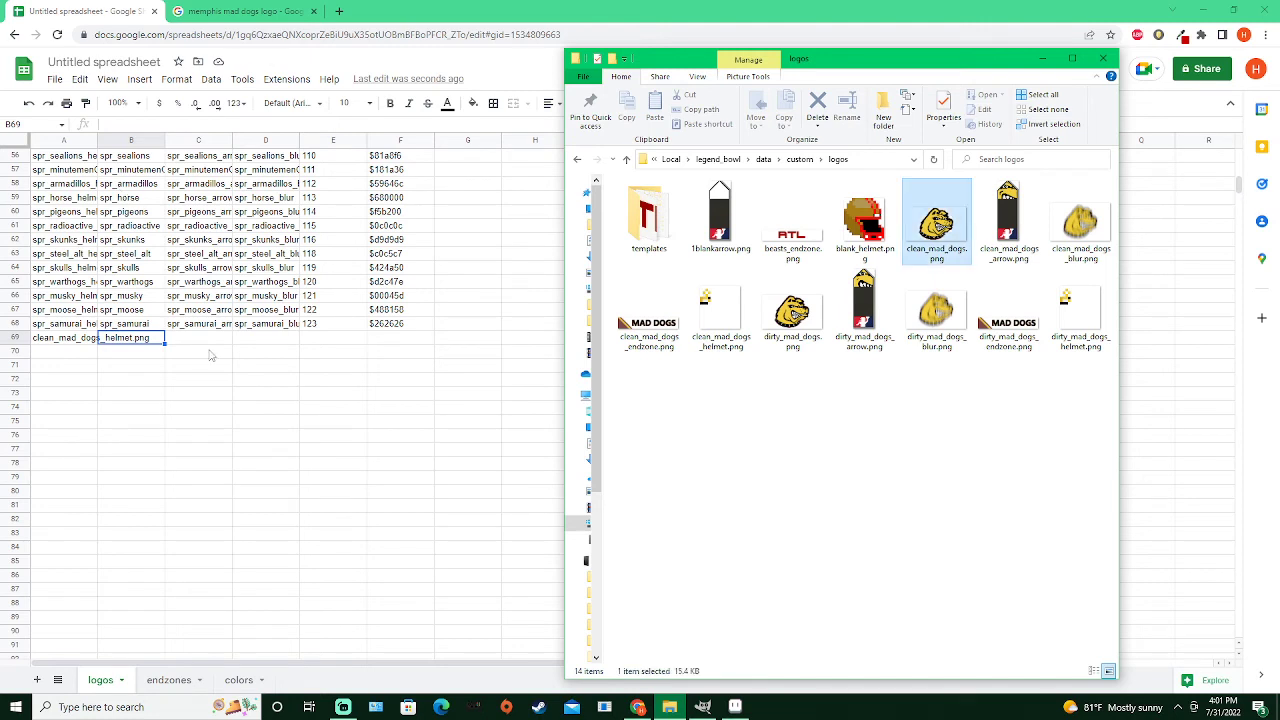
click(113, 345)
text(cle)
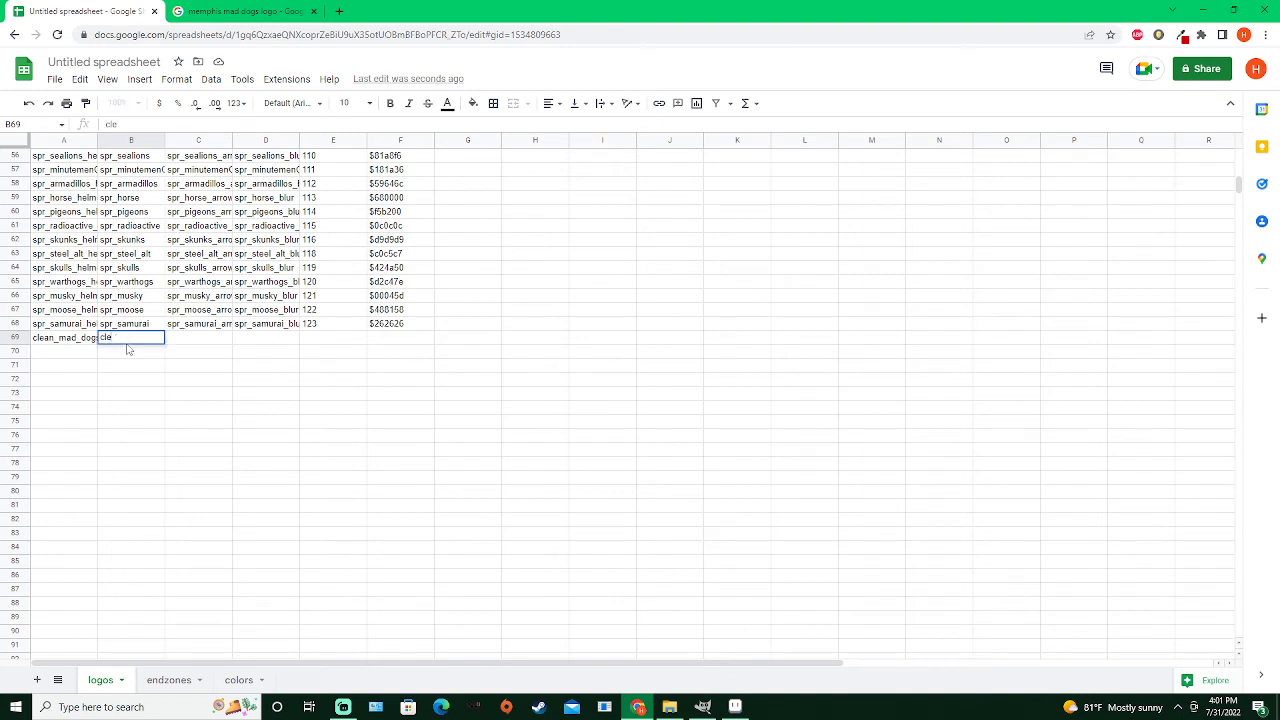
text(an_mad_dogs)
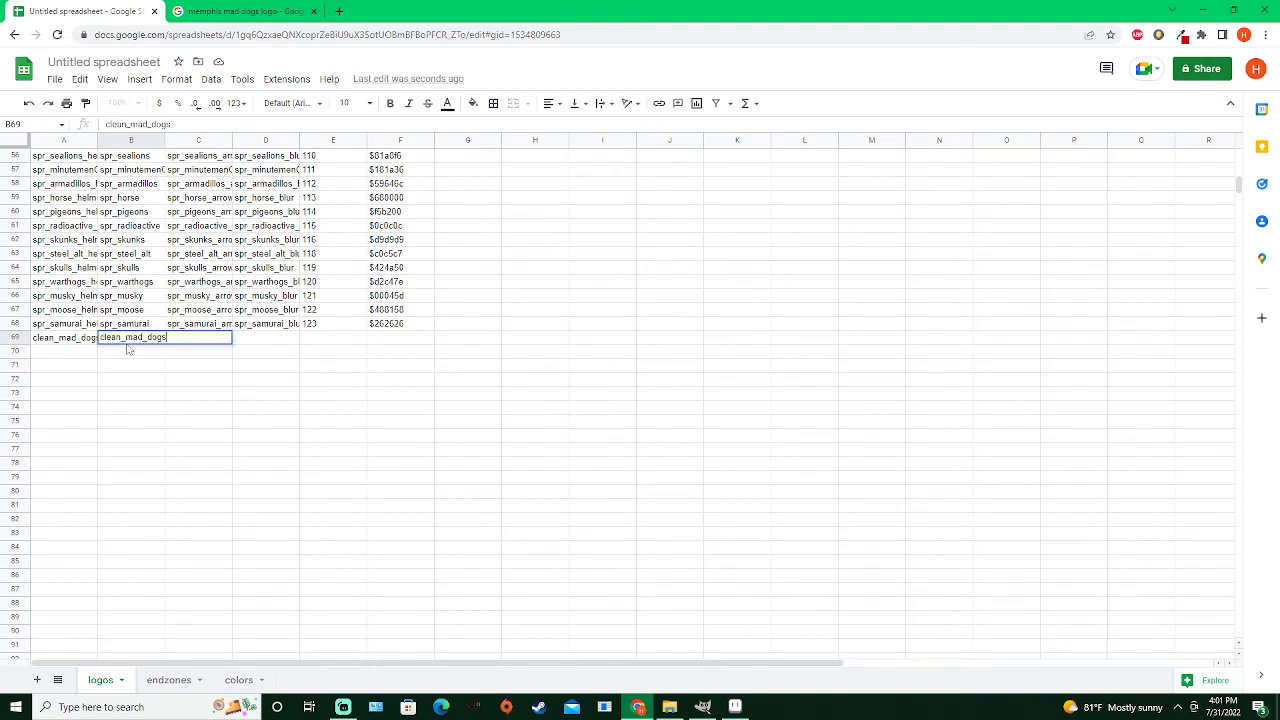
text(.png)
key(Return)
Check the clean arrow logo's file name in the custom logos folder and enter clean_mad_dogs_arrow.png in cell C69
click(669, 707)
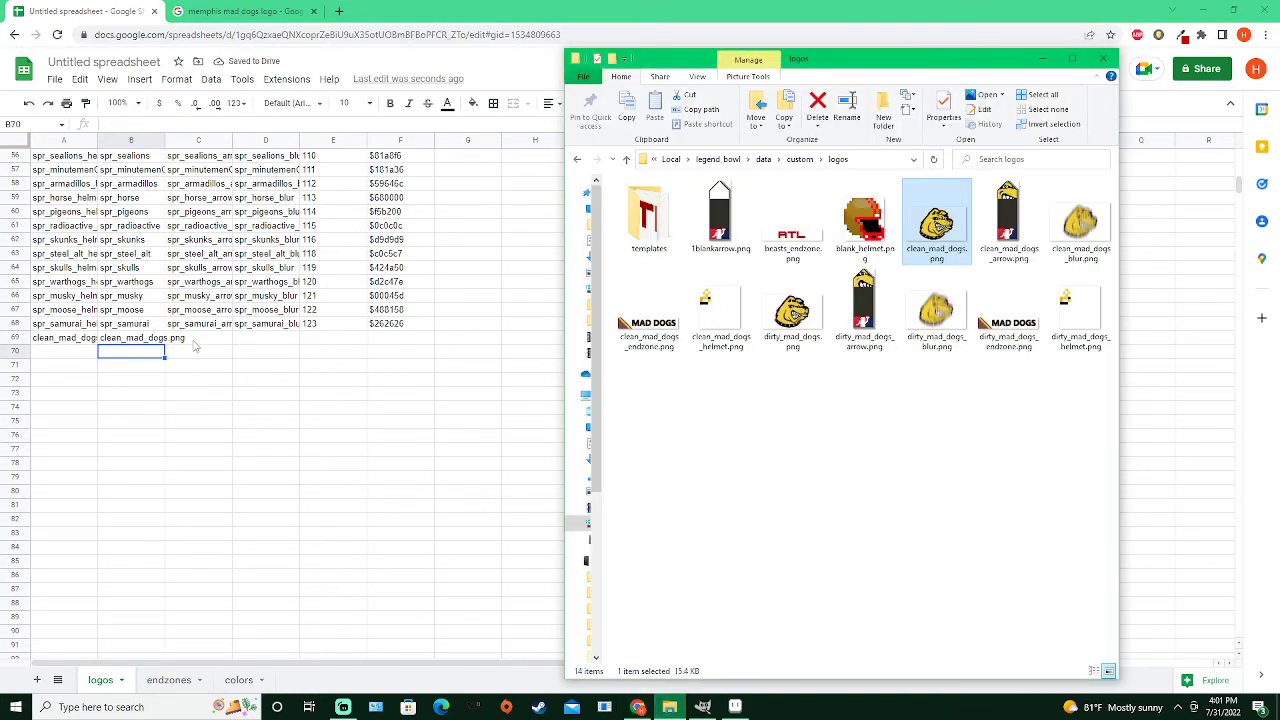
click(197, 341)
text(clean)
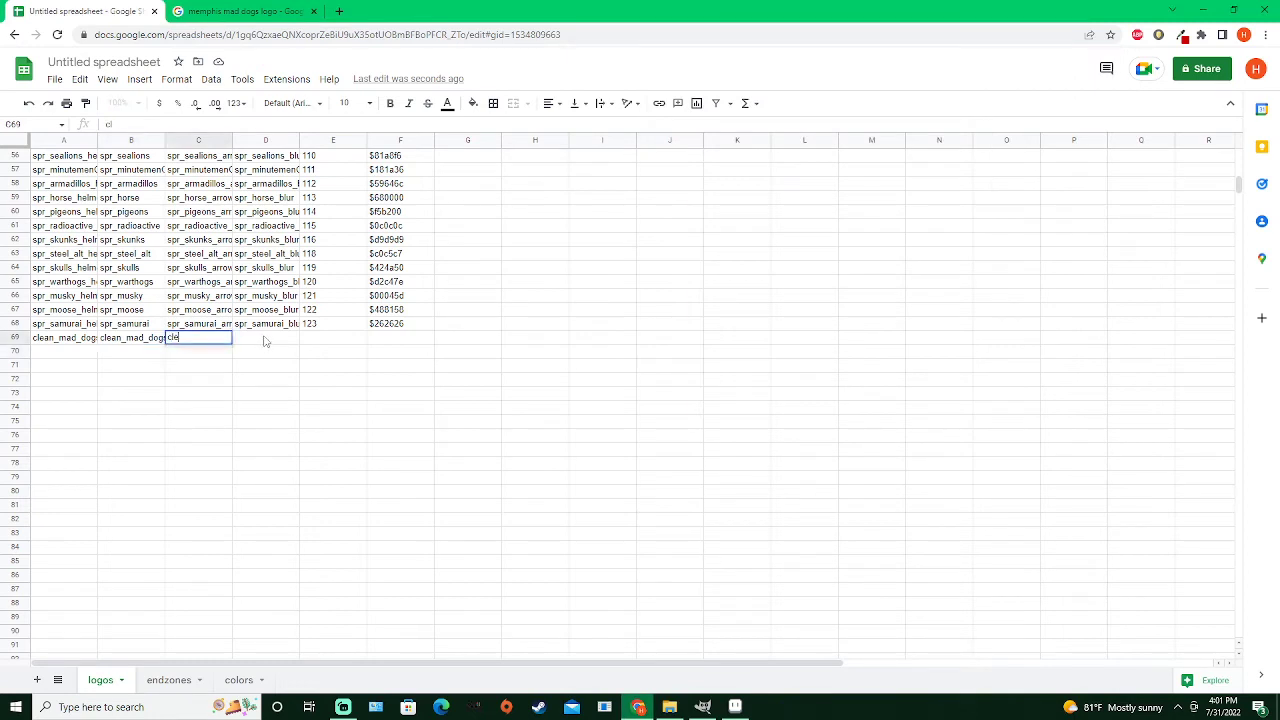
text(_mad_dogs_arrow.p)
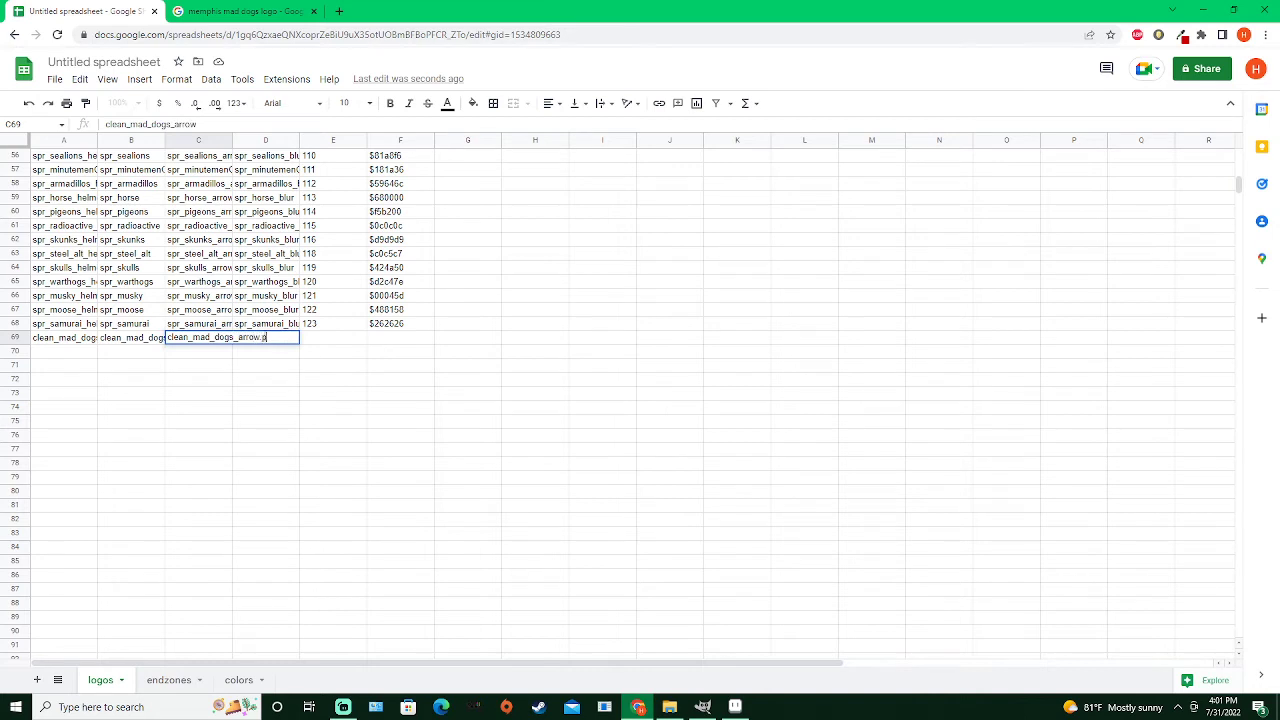
text(ng)
key(Tab)
Enter clean_mad_dogs_blur.png in cell D69 and the number 124 in cell E69 of the logos sheet
text(clean)
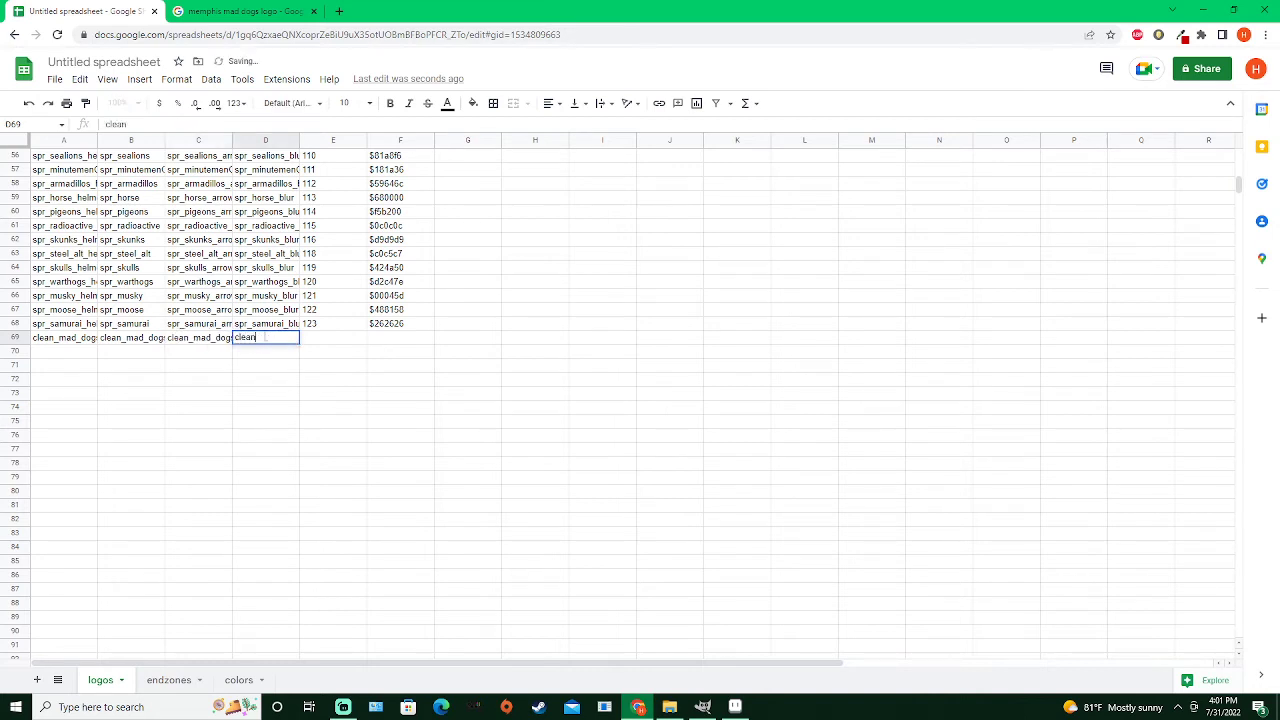
text(_mad_dogs)
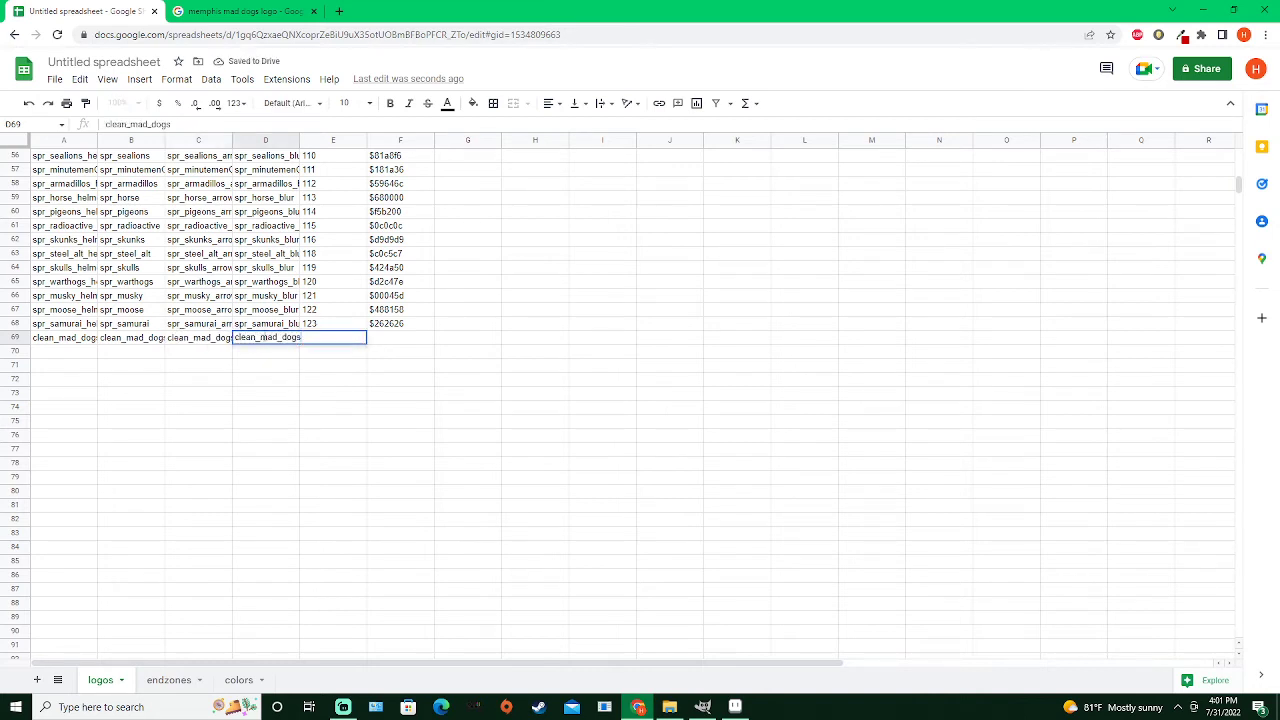
text(_blur.png)
click(370, 383)
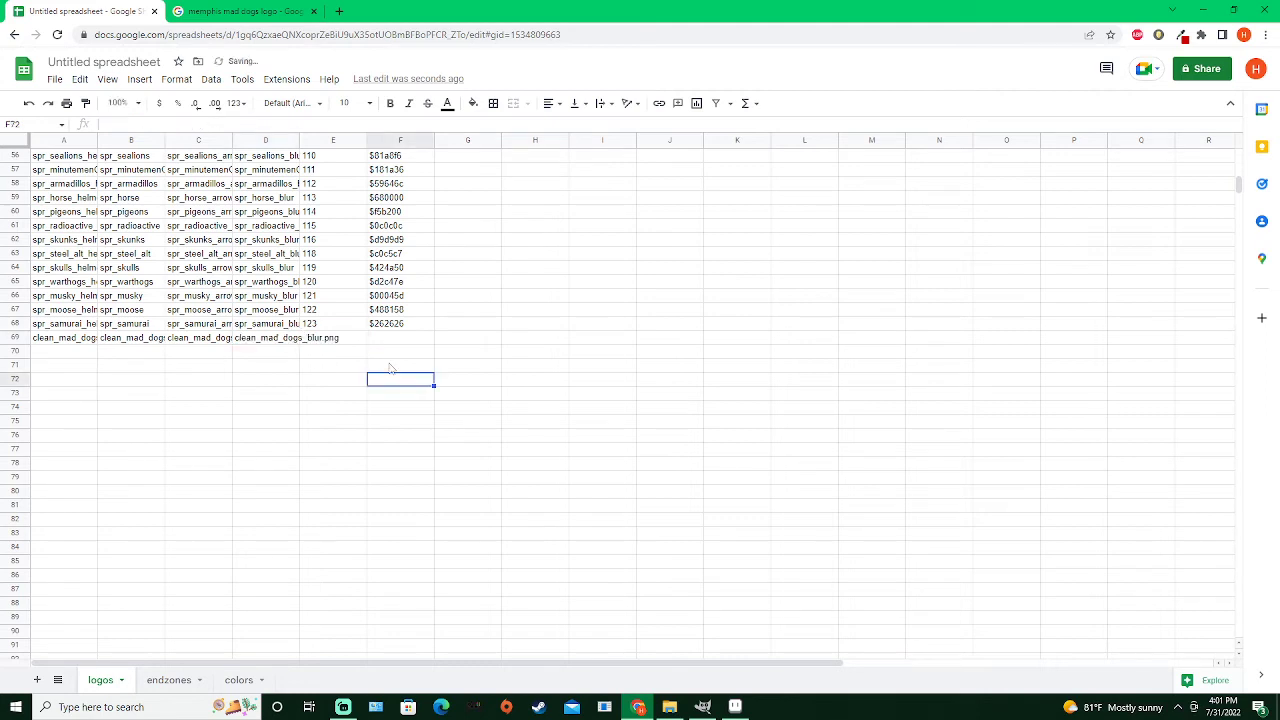
click(323, 338)
text(124)
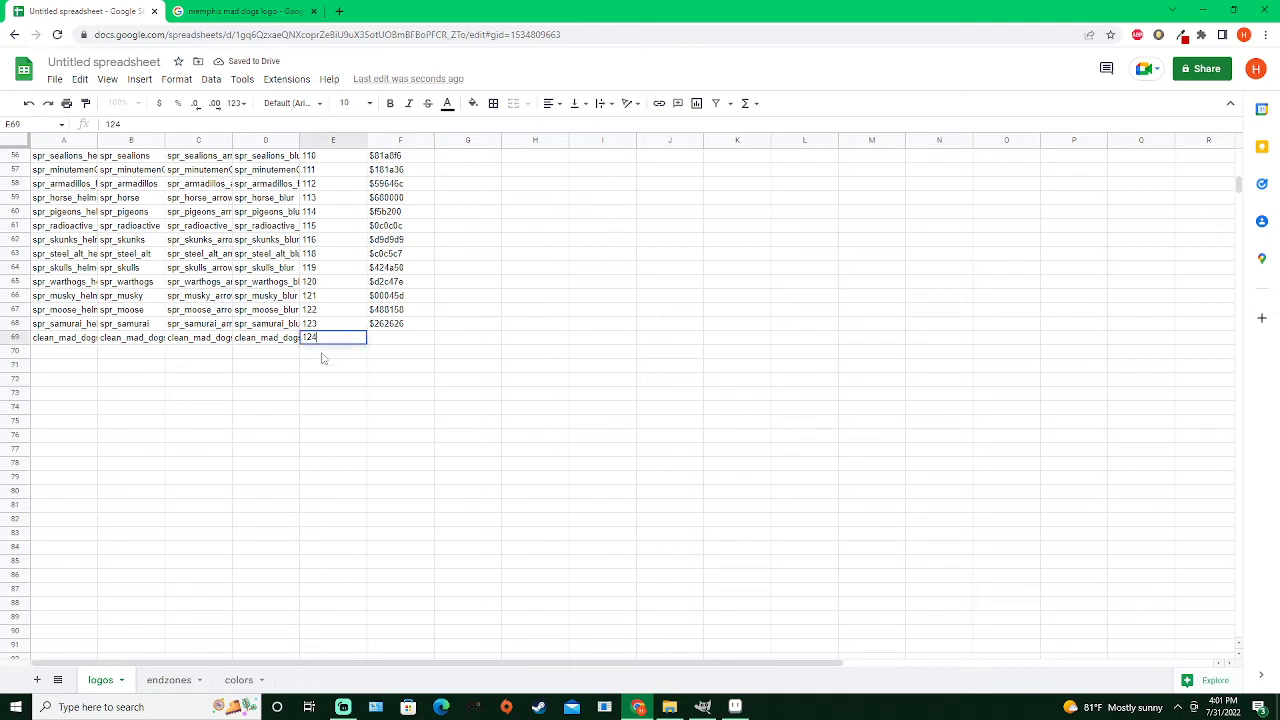
click(327, 363)
Copy the color code $F9F9F9 from the spr_emeralds row, cell F30, into cell F69 of the clean Mad Dogs row
click(386, 341)
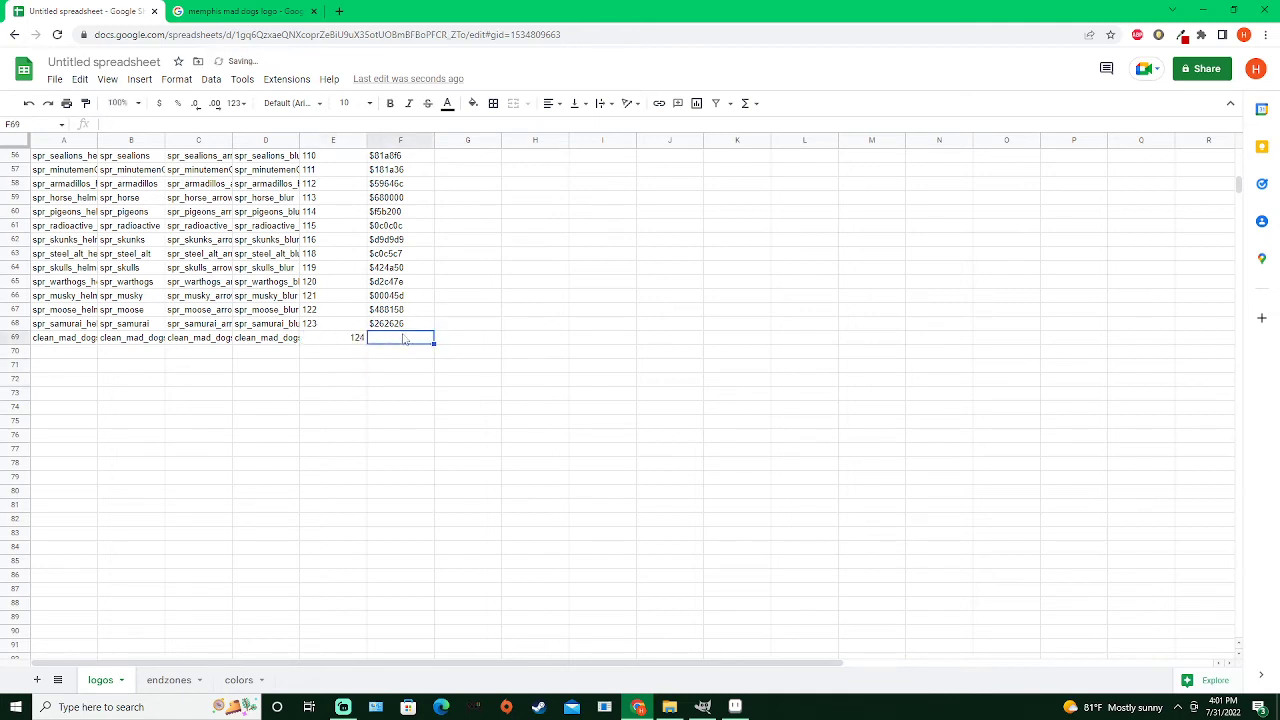
click(396, 328)
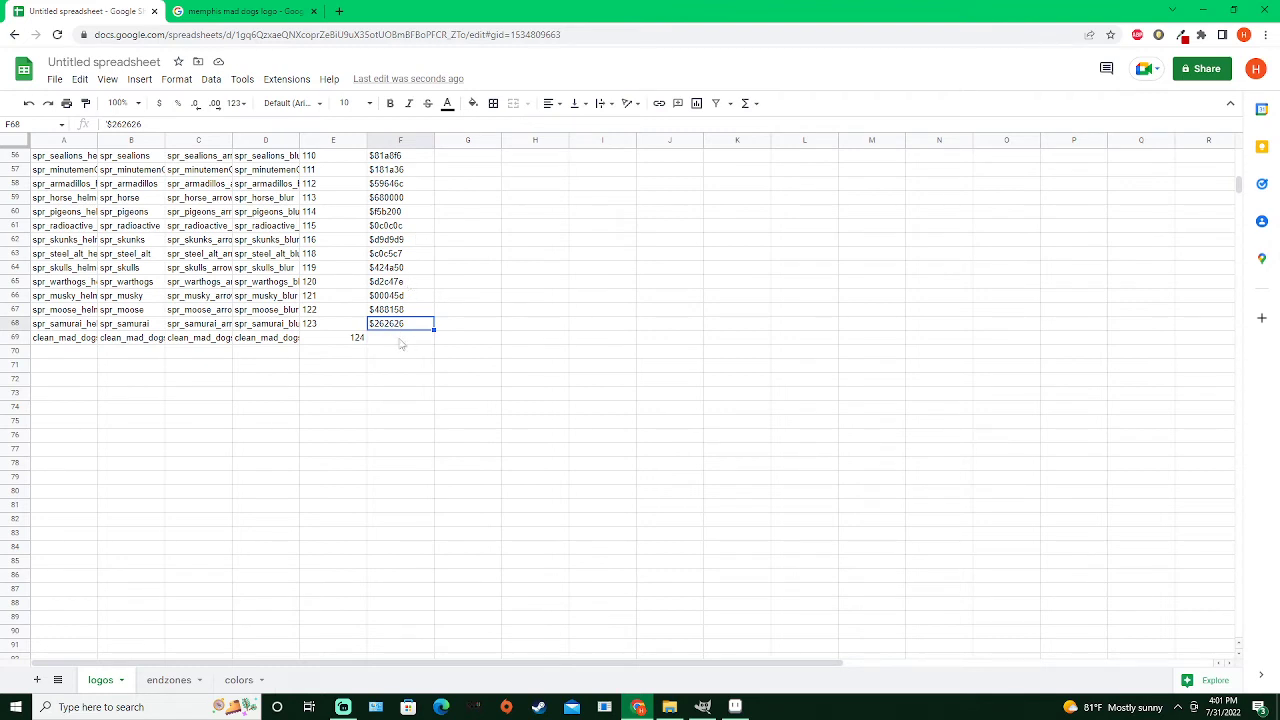
scroll(401, 337, up, 3)
scroll(401, 338, up, 5)
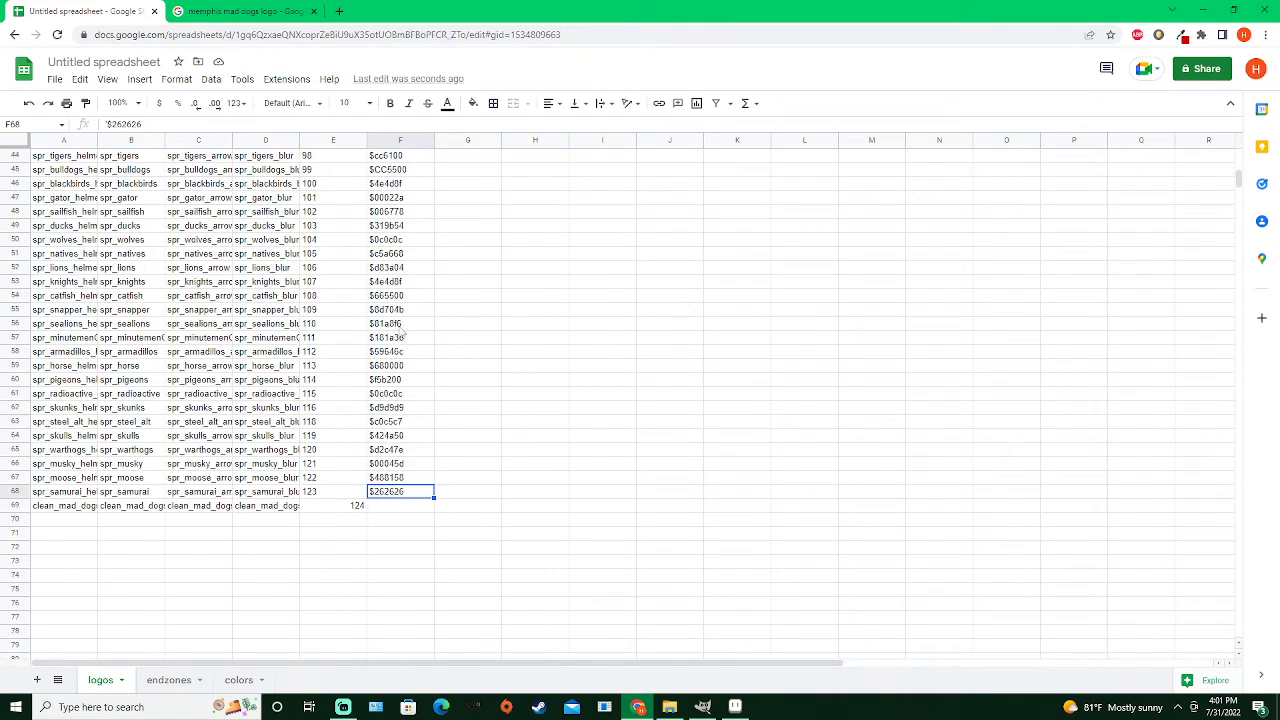
scroll(403, 281, up, 3)
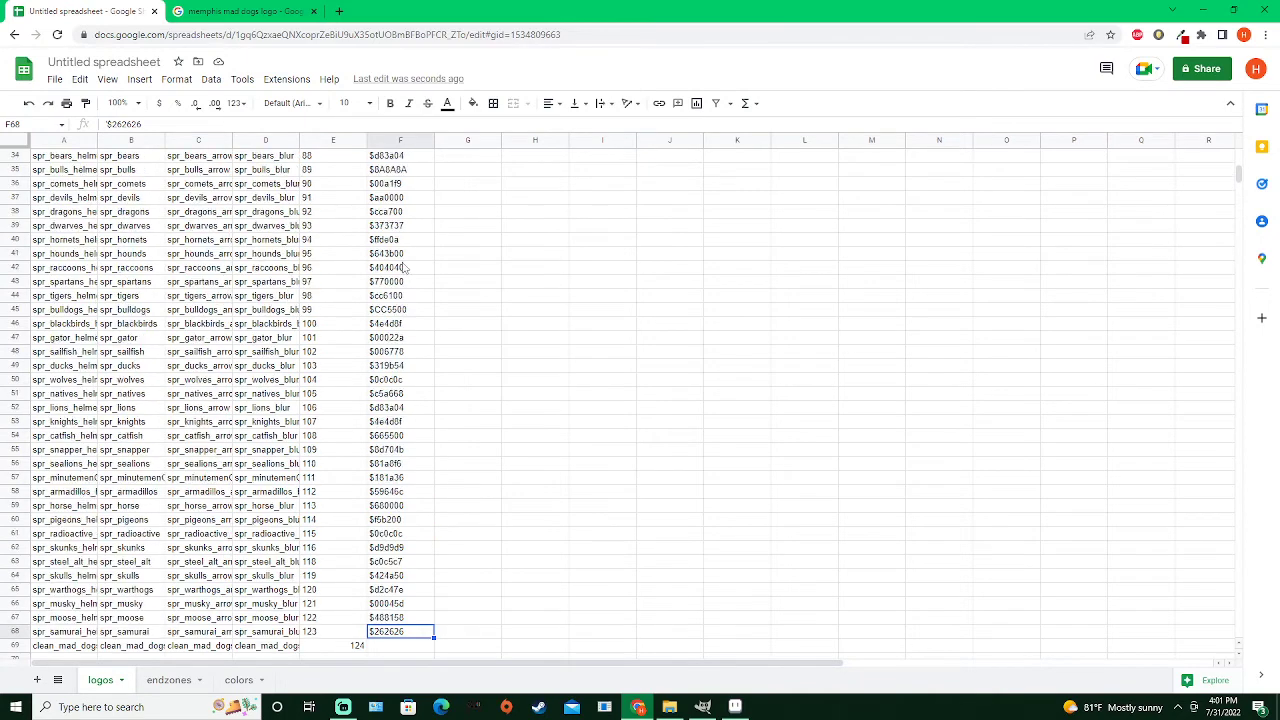
scroll(403, 270, up, 5)
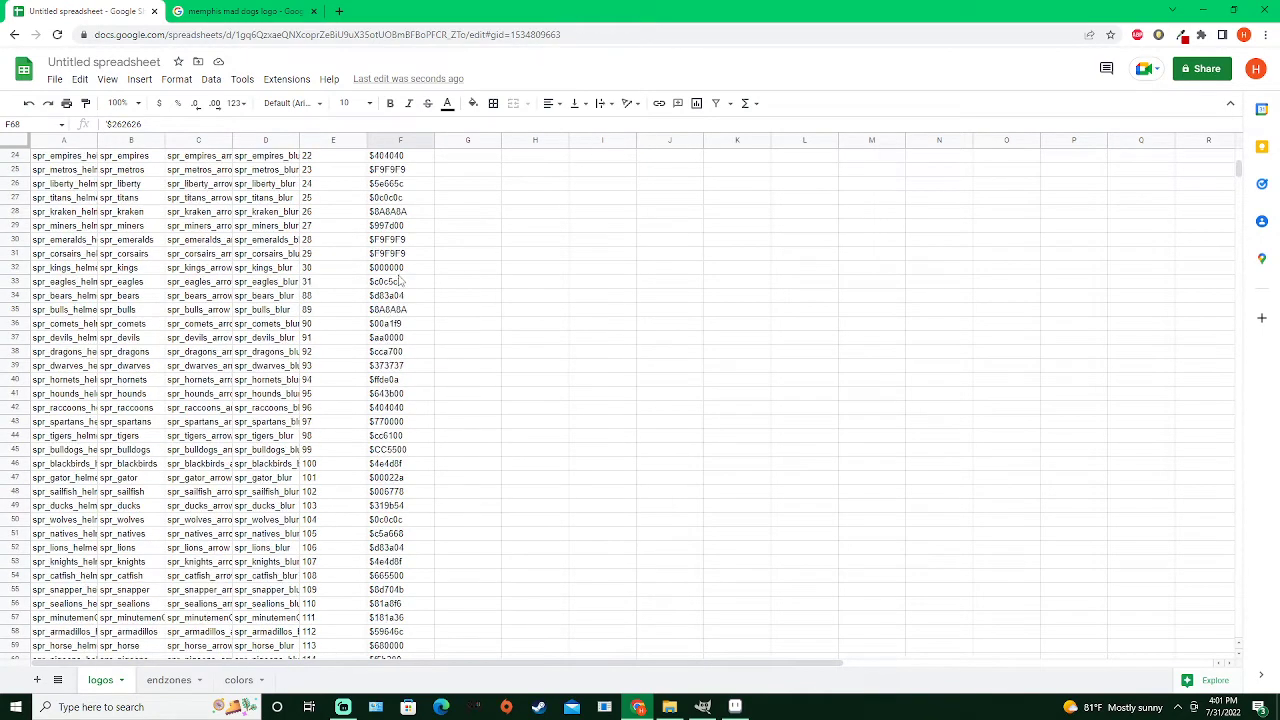
click(399, 243)
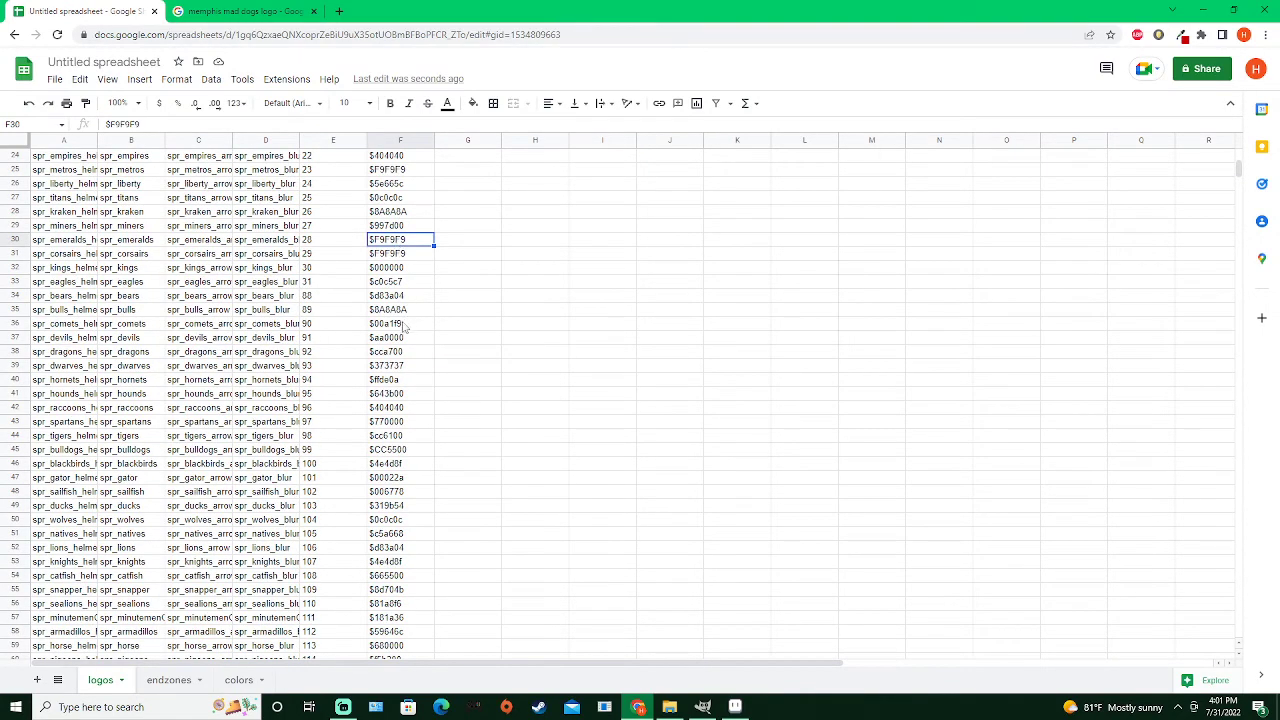
scroll(400, 330, down, 7)
scroll(386, 408, down, 10)
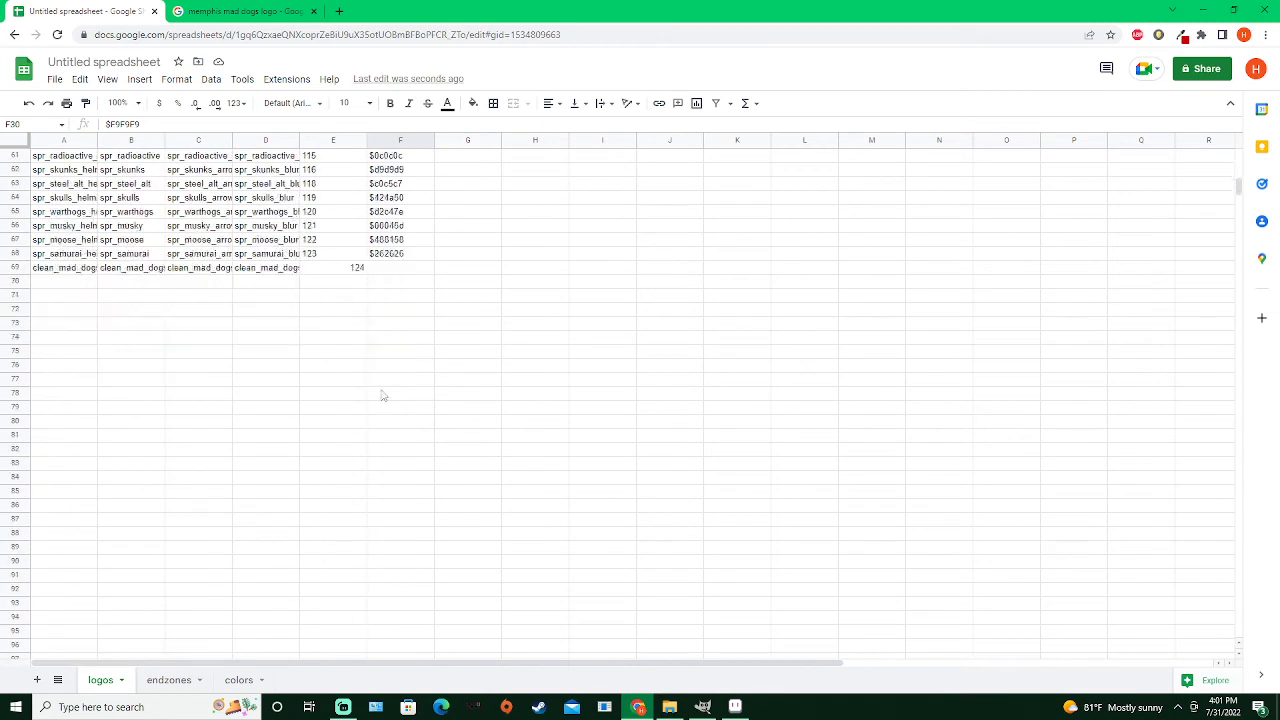
click(388, 270)
text($F9F9F9)
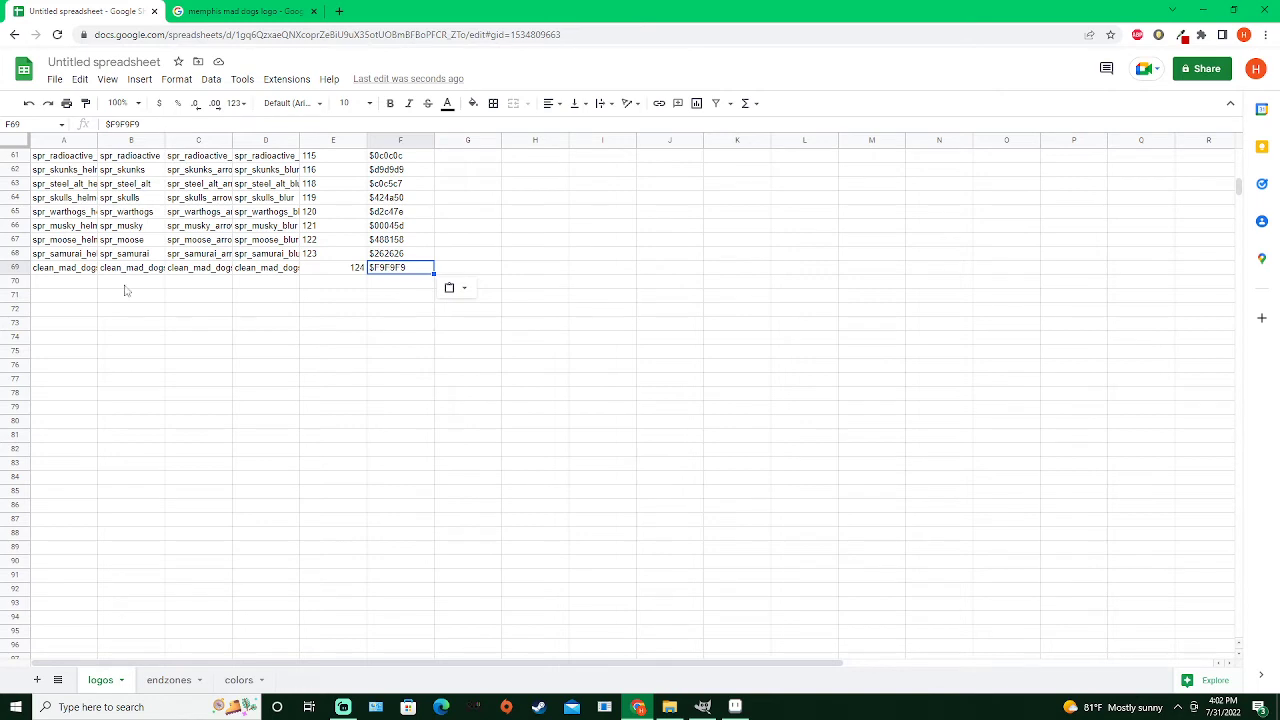
Enter dirty_mad_dogs_helmet.png in cell A70 and dirty_mad_dogs.png in cell B70 of the logos sheet
click(85, 285)
text(dirty_m)
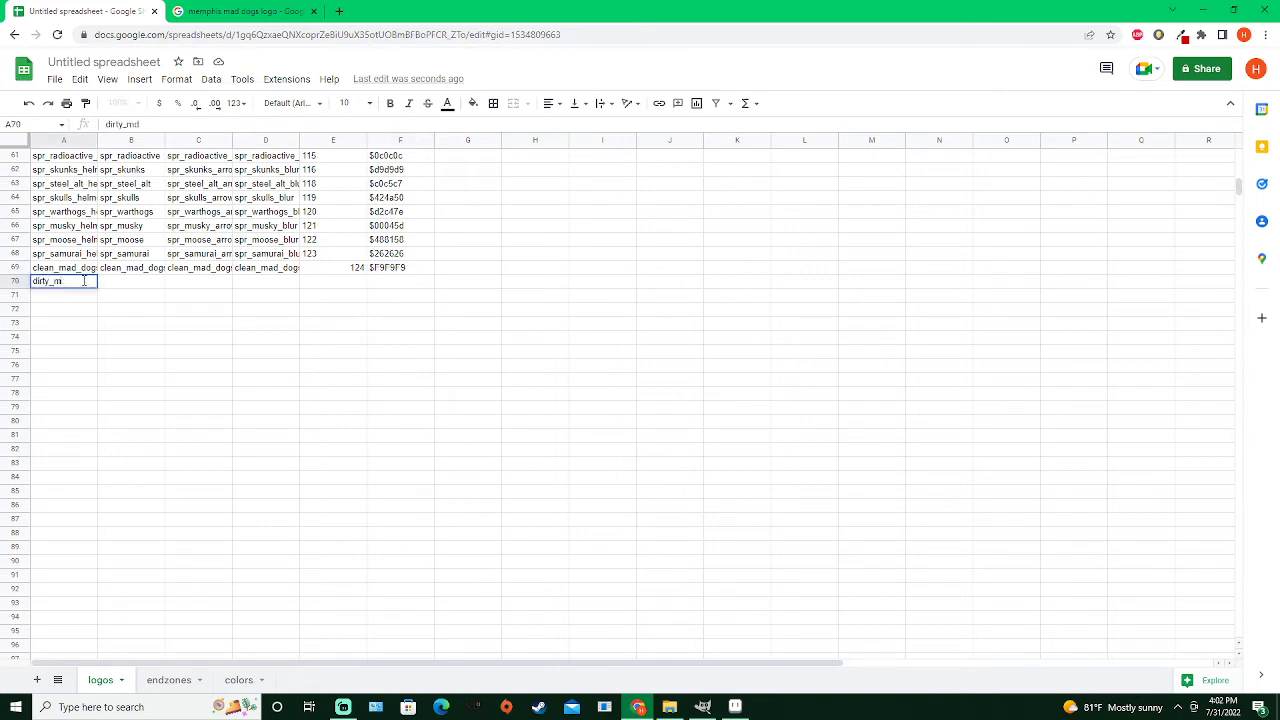
text(ad_dogs_helmet.png)
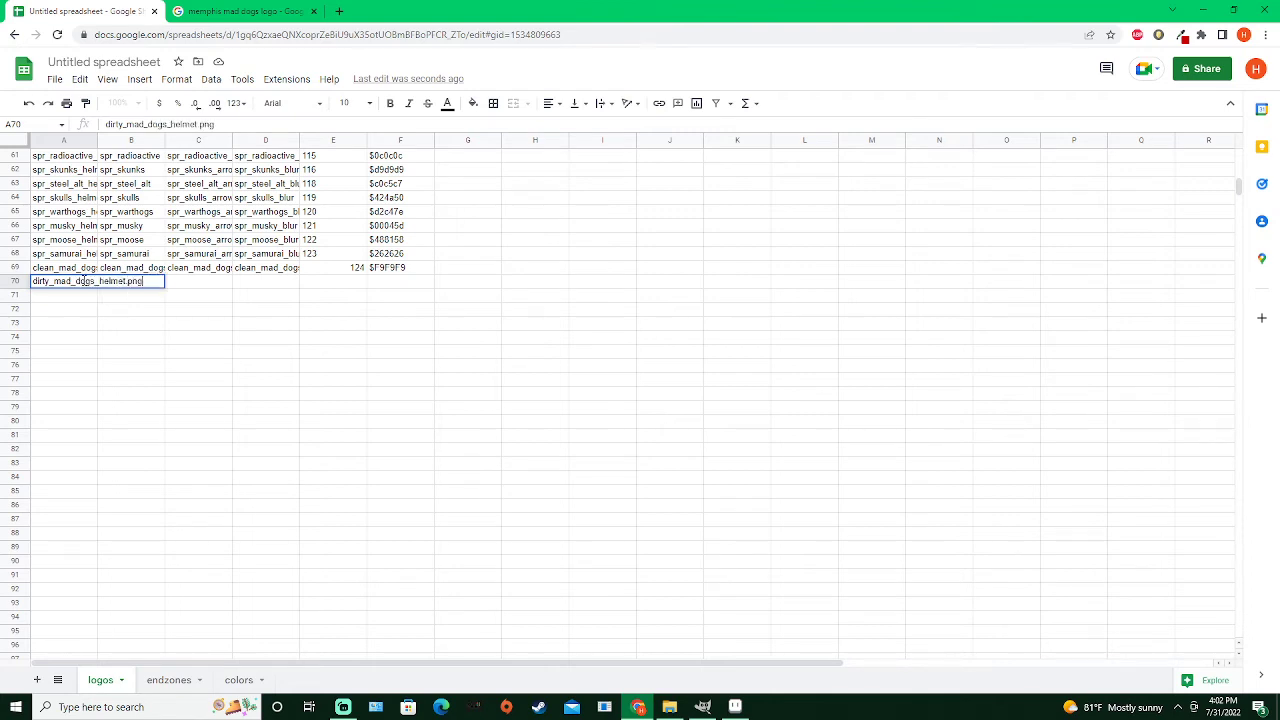
key(Tab)
text(dirty_m)
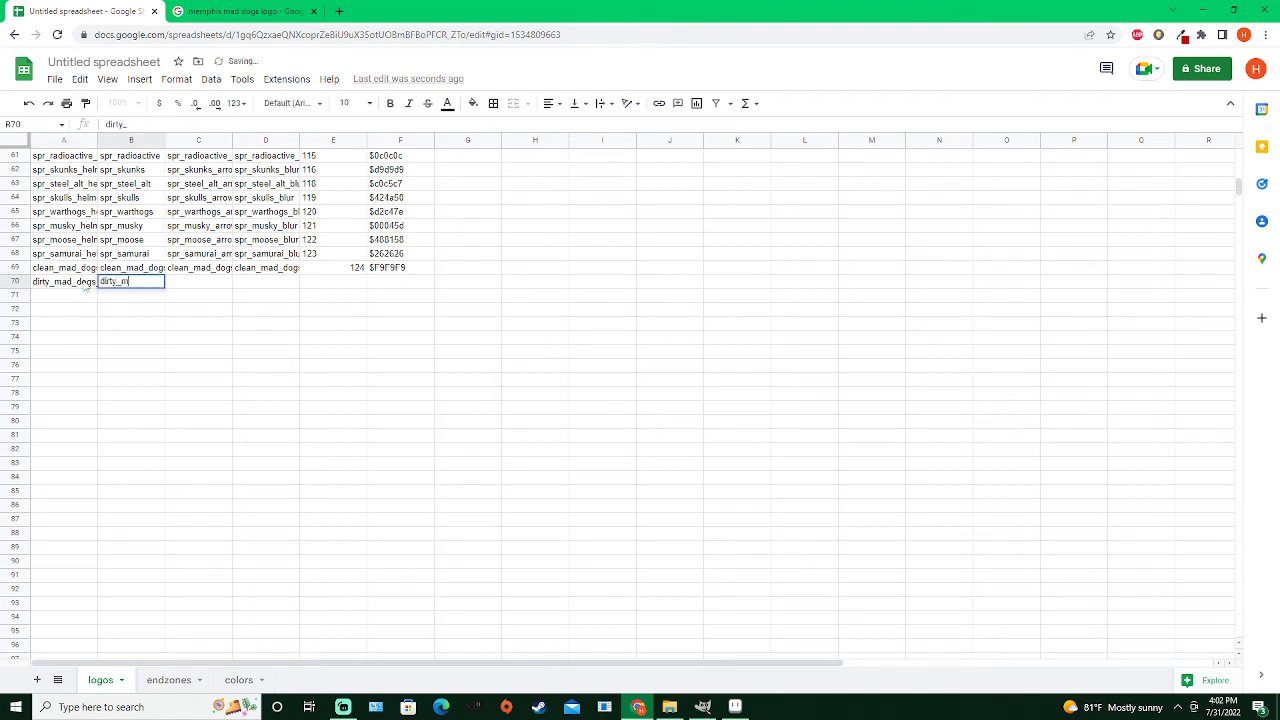
text(ad_dogs)
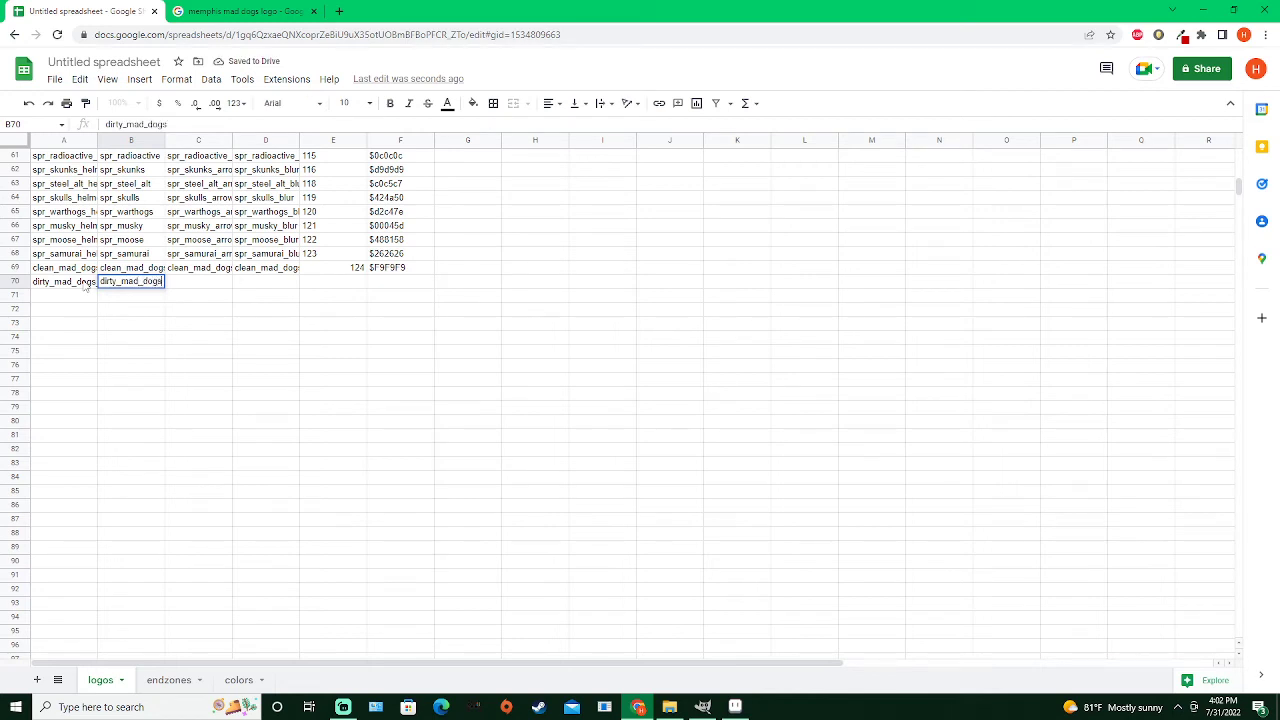
text(.png)
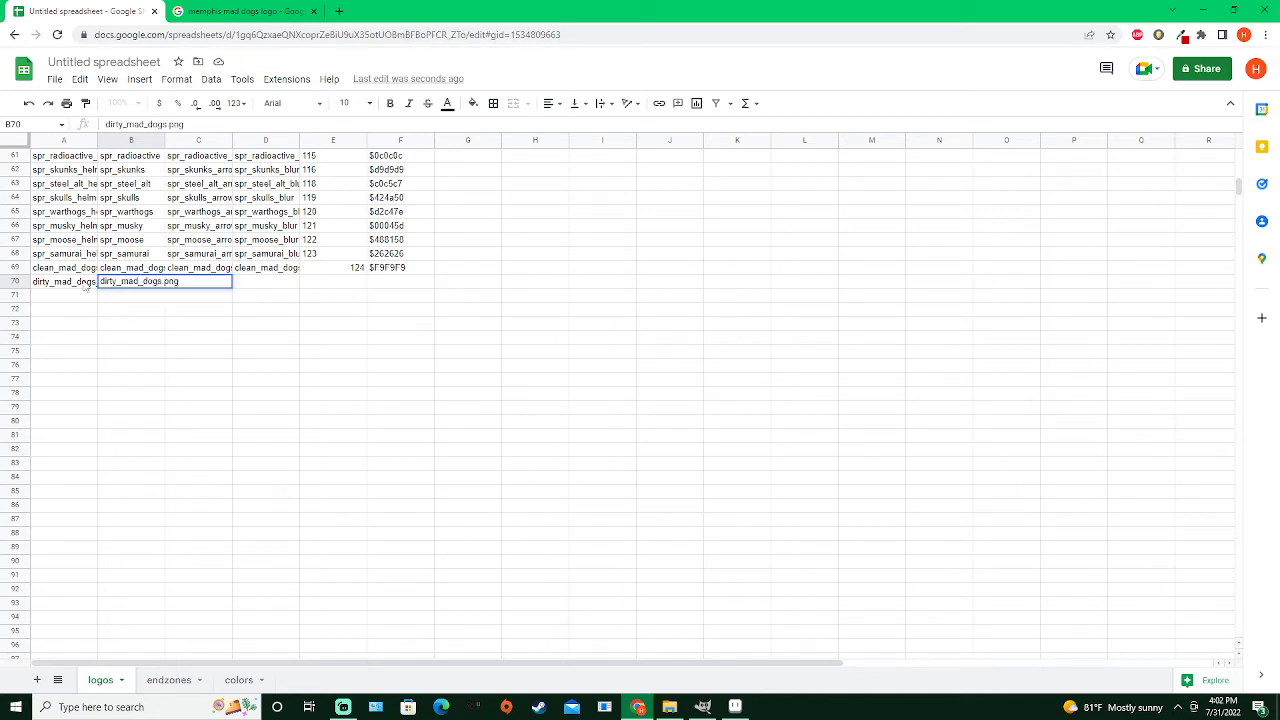
key(Tab)
Enter dirty_mad_dogs_arrow.png in cell C70 and dirty_mad_dogs_blur.png in cell D70
text(dirty_)
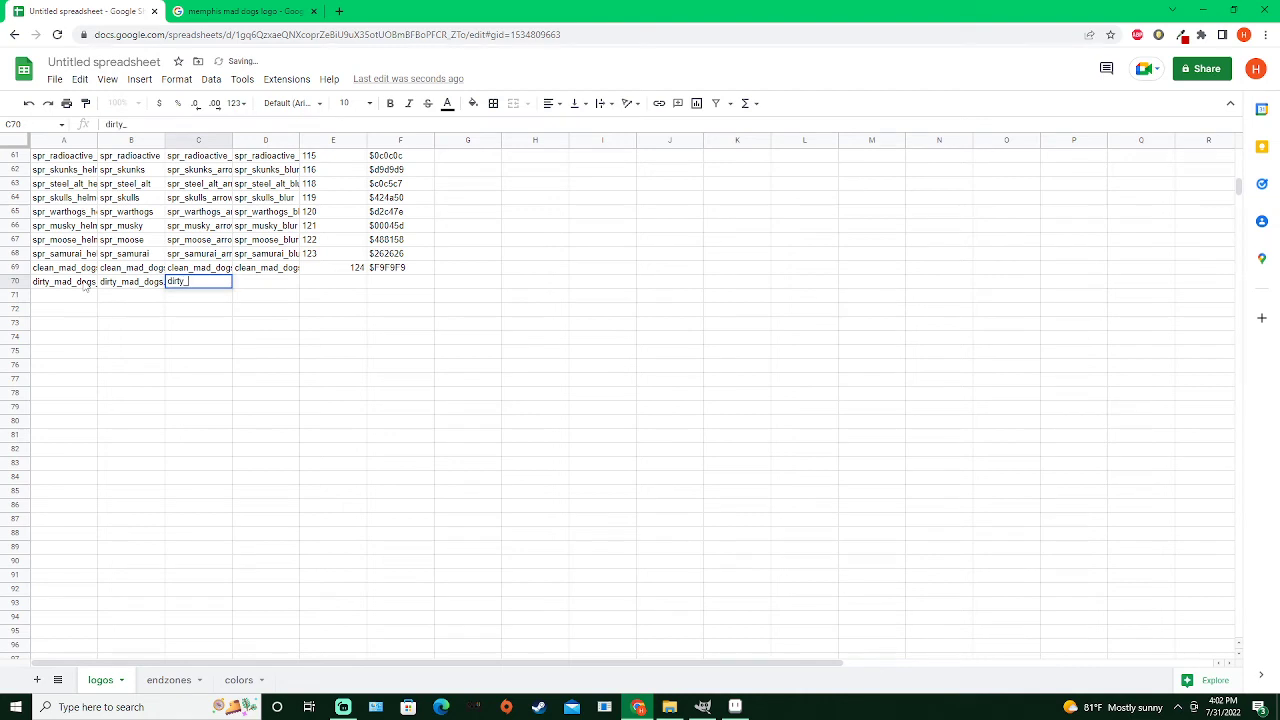
text(mad_dogs_a)
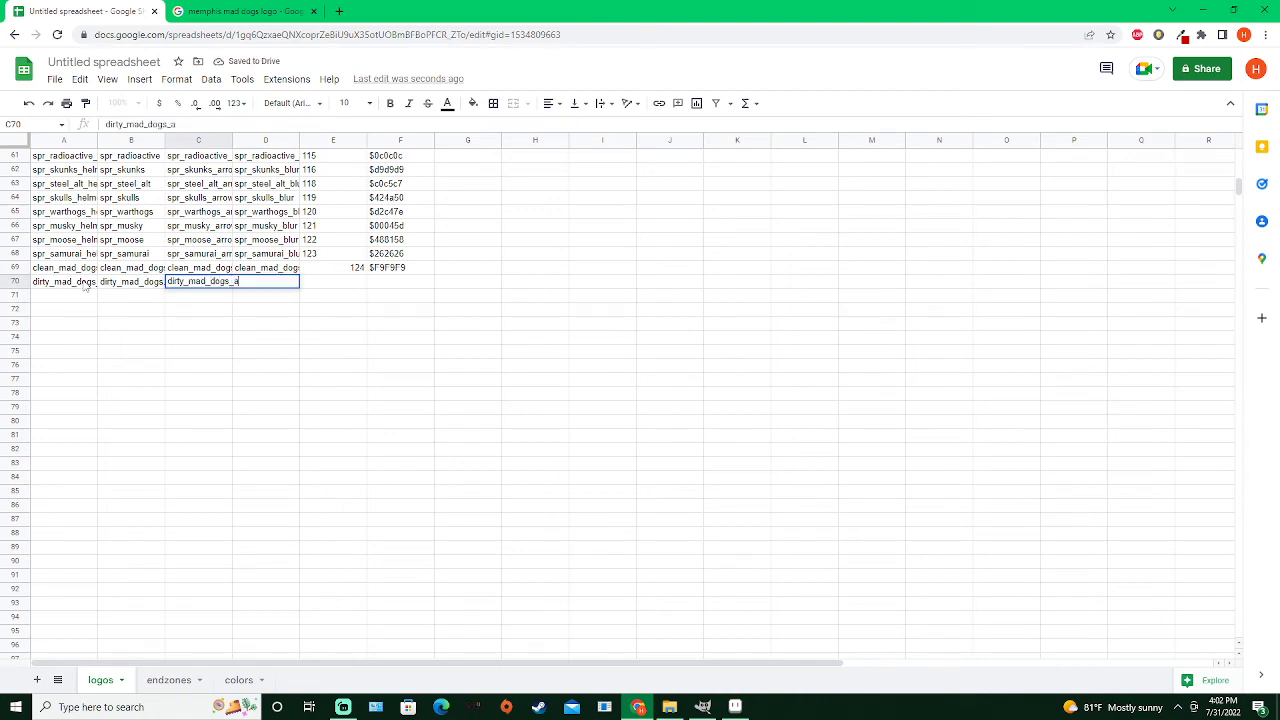
text(rrow.png)
key(Tab)
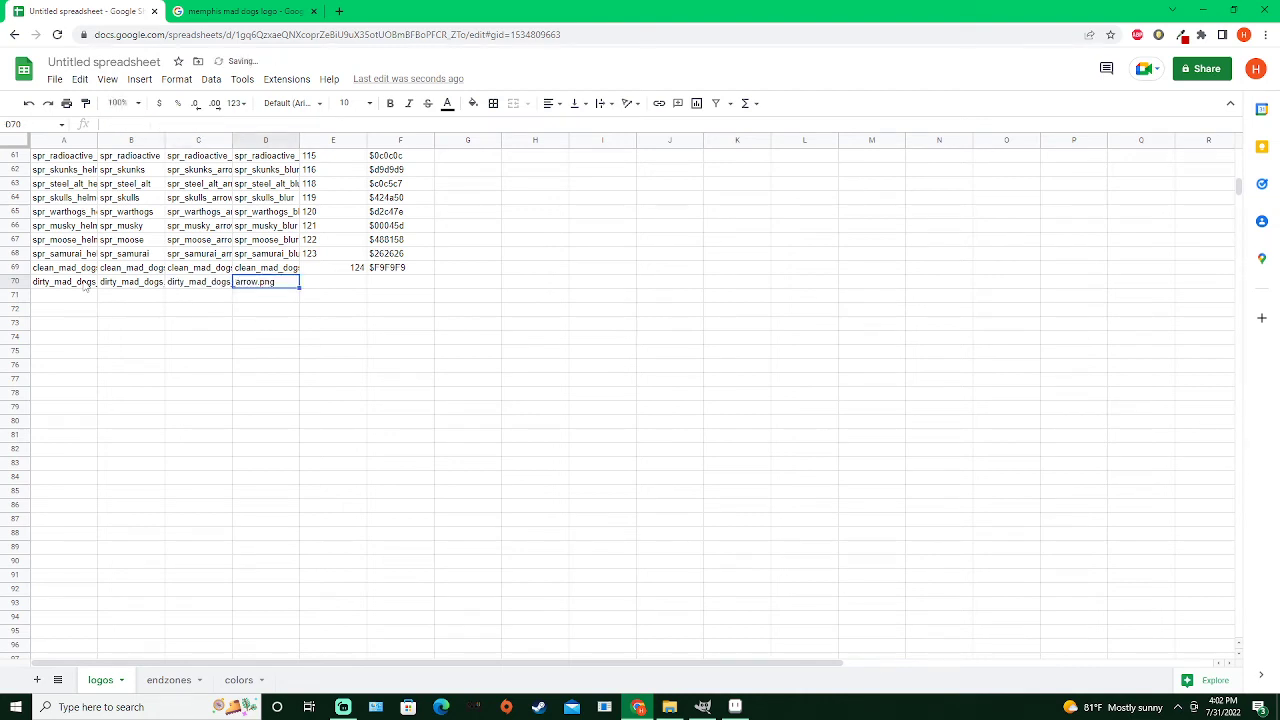
text(dirty_mad_)
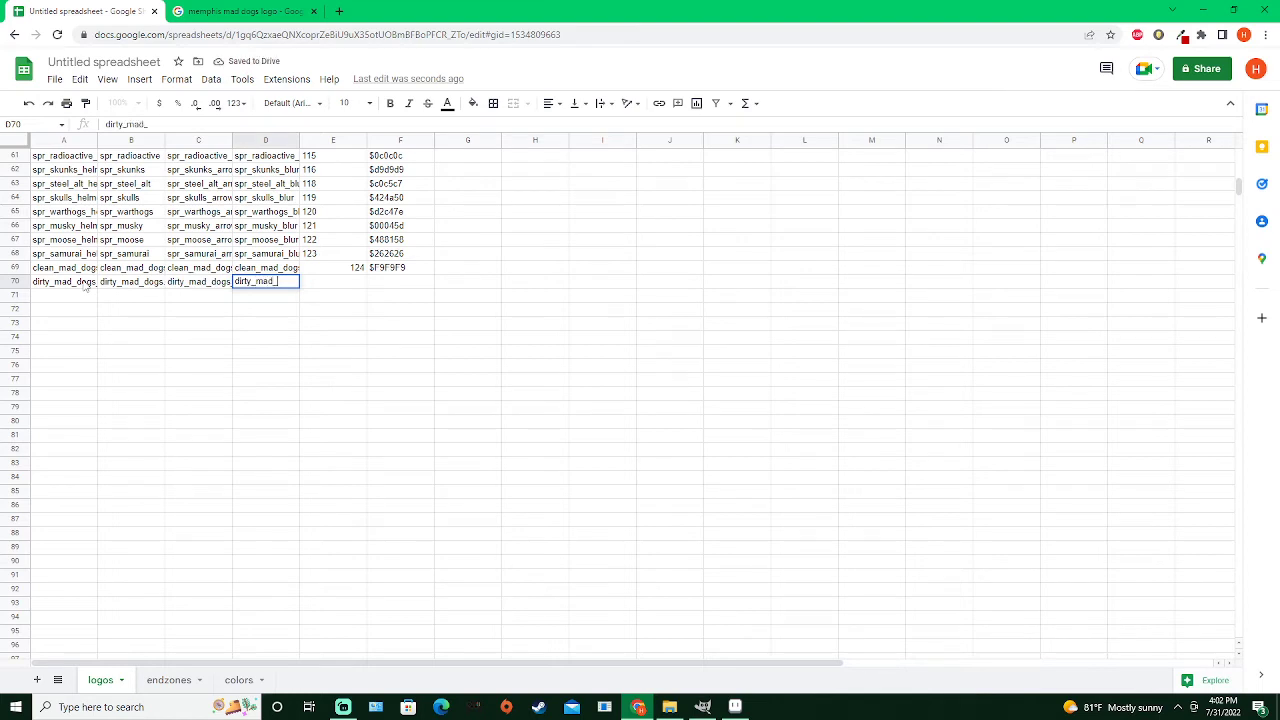
text(dogs_blur)
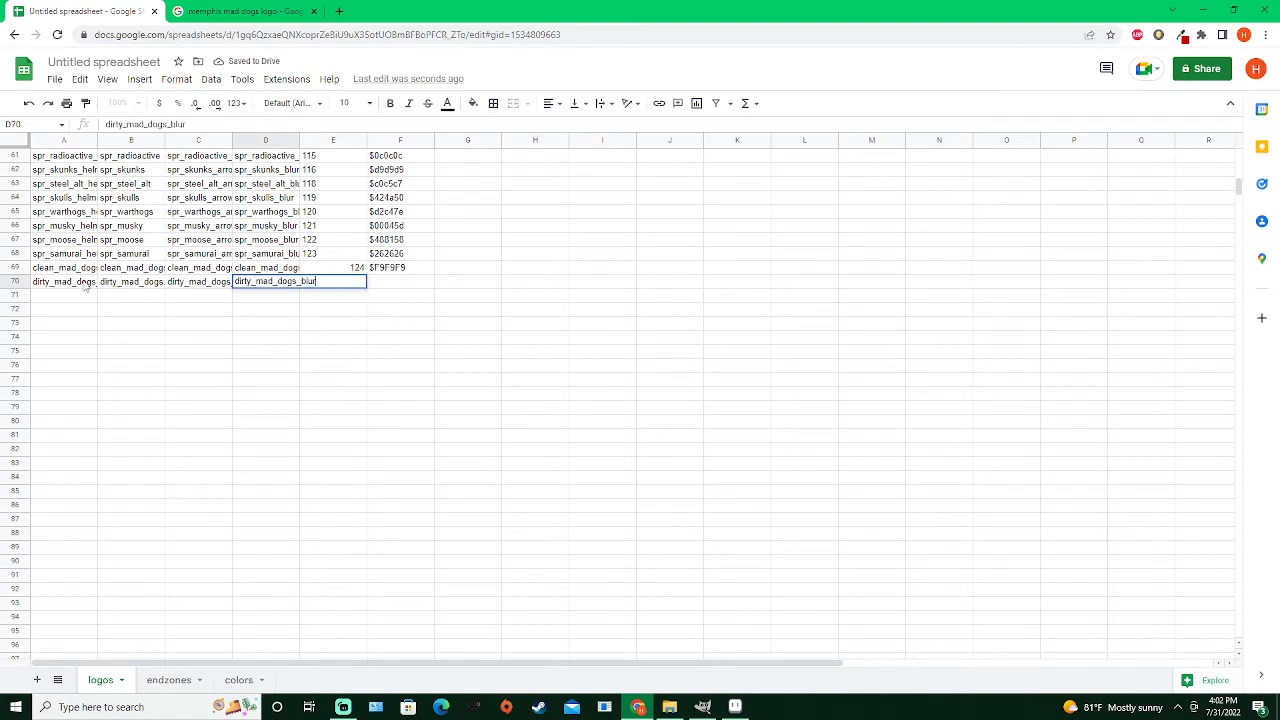
text(.png)
key(Tab)
Enter 125 in cell E70 and copy the color code from cell F69 into cell F70
text(125)
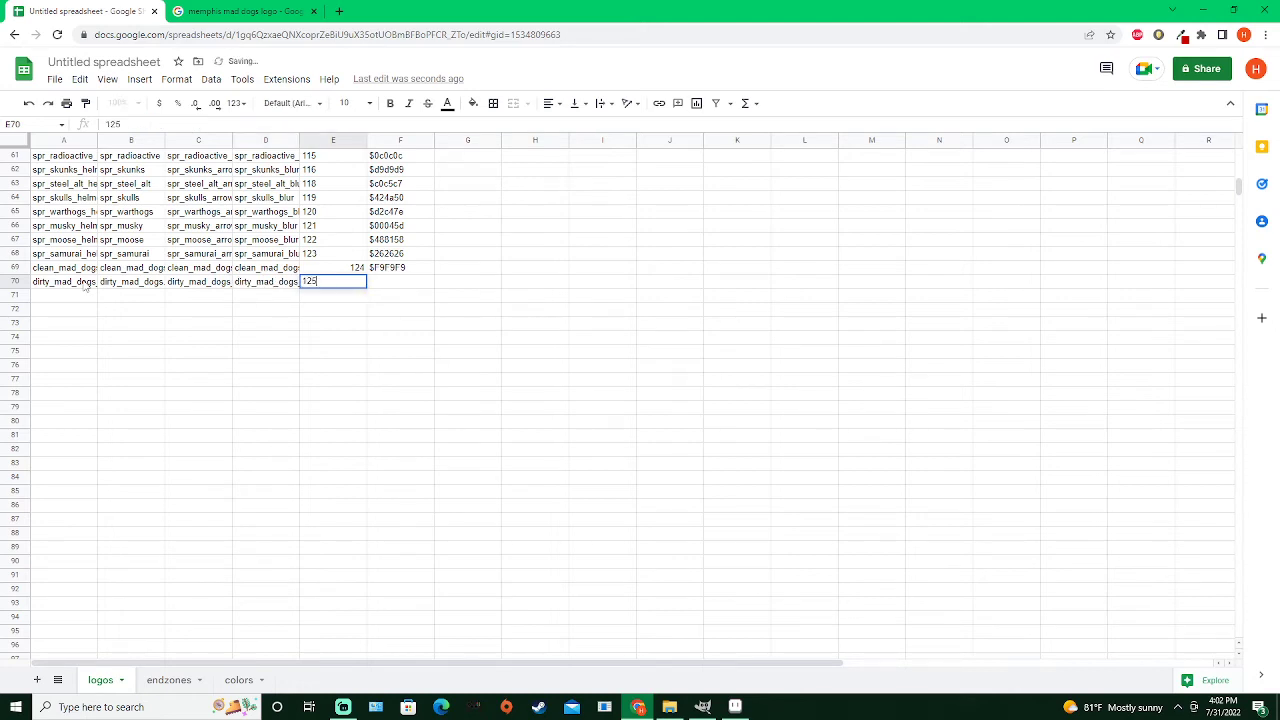
key(Tab)
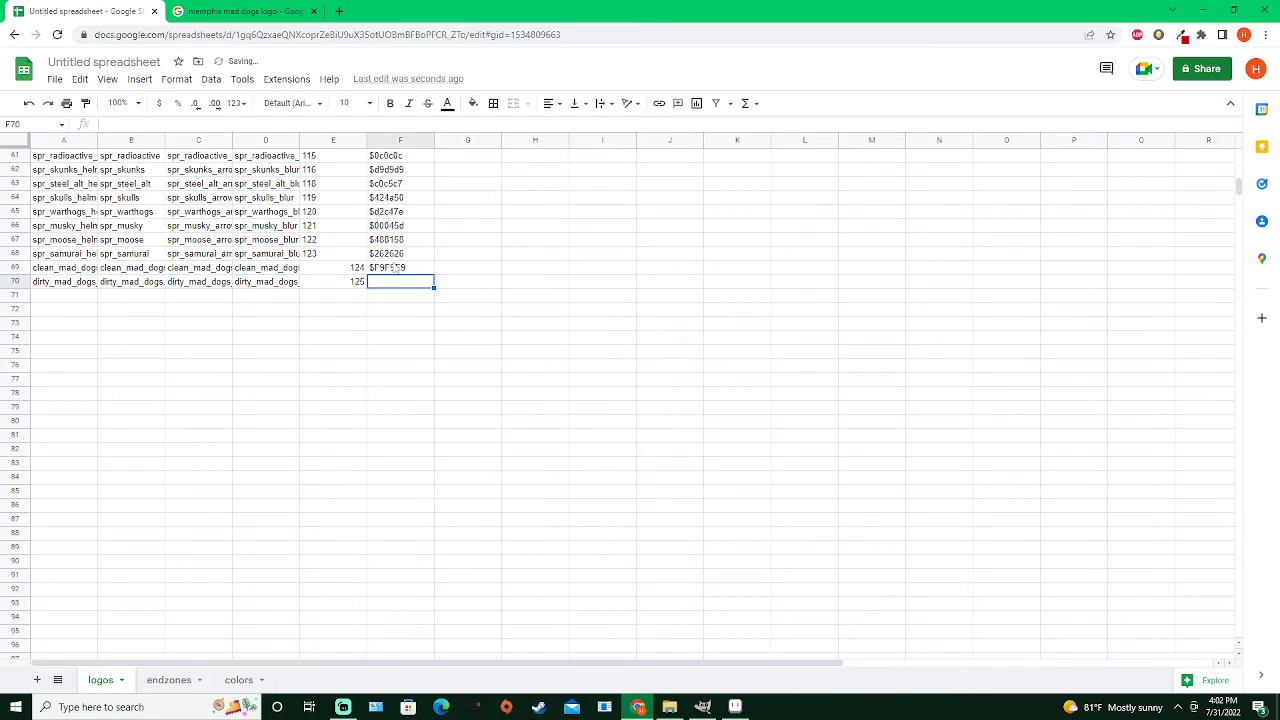
click(402, 270)
key(ctrl+c)
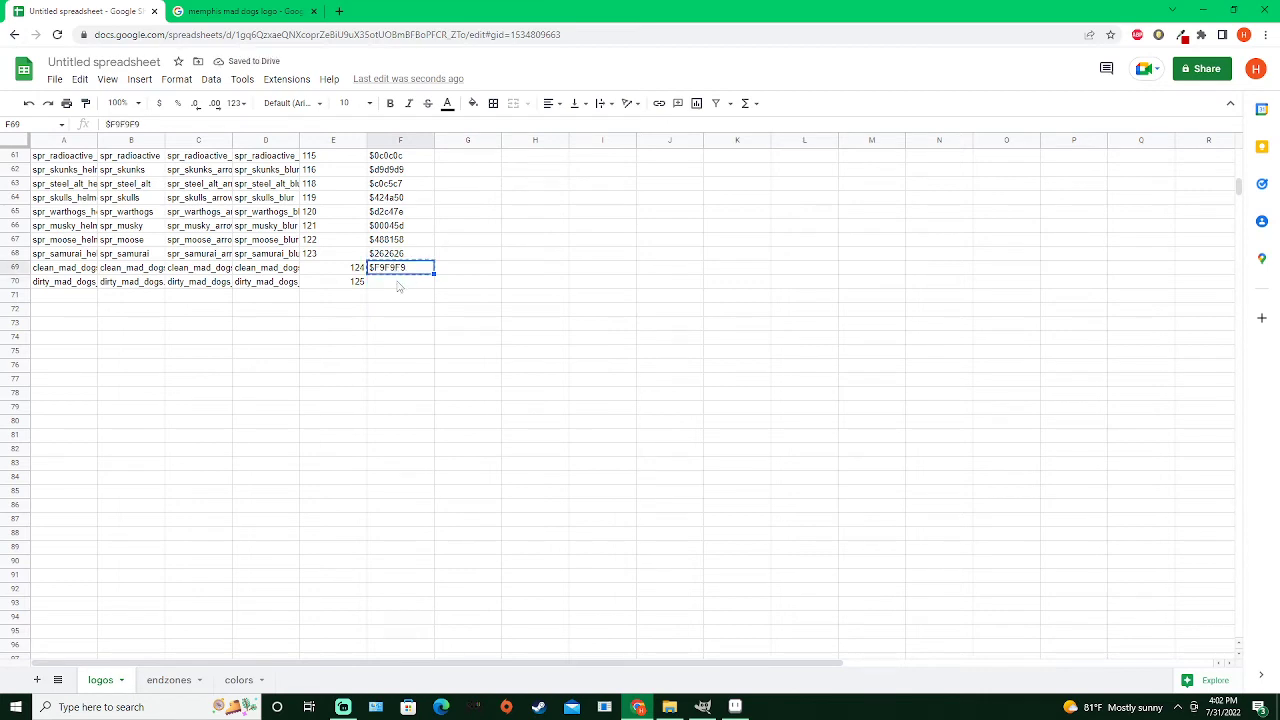
click(398, 284)
key(ctrl+v)
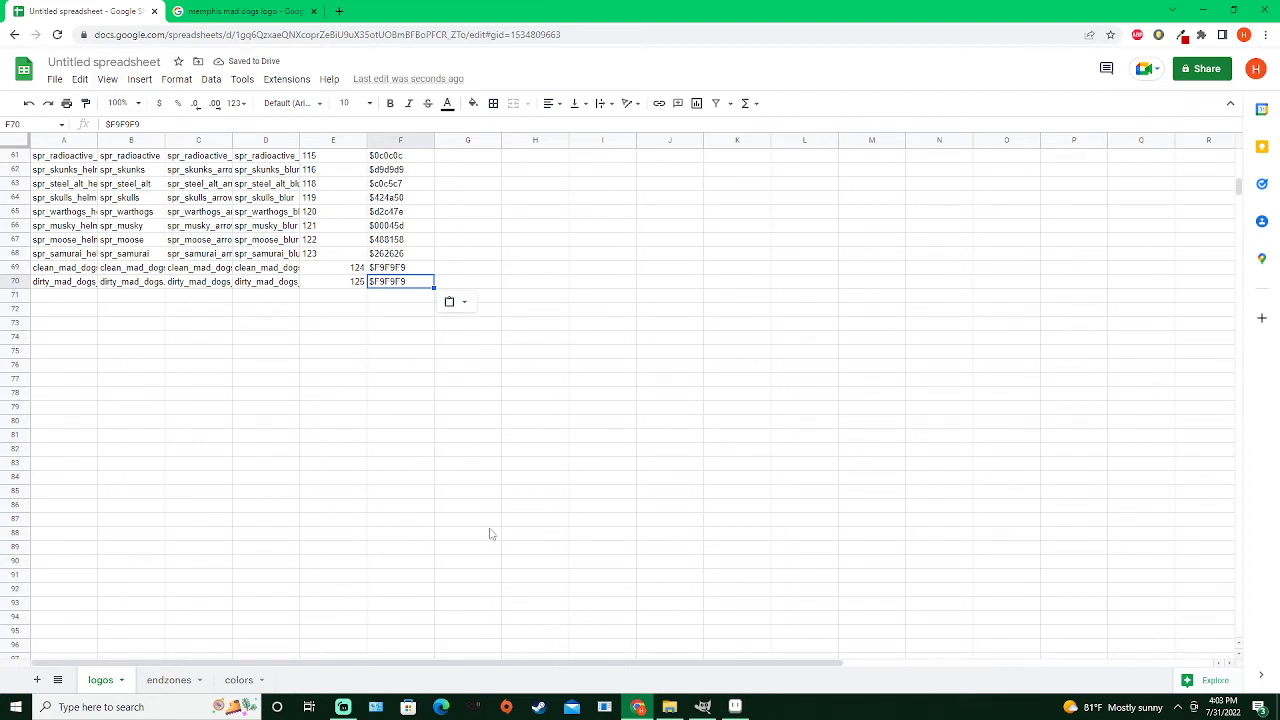
Enter clean_mad_dogs_endzone.png in cell A126, the first empty row of the endzones sheet
click(174, 684)
scroll(105, 470, down, 5)
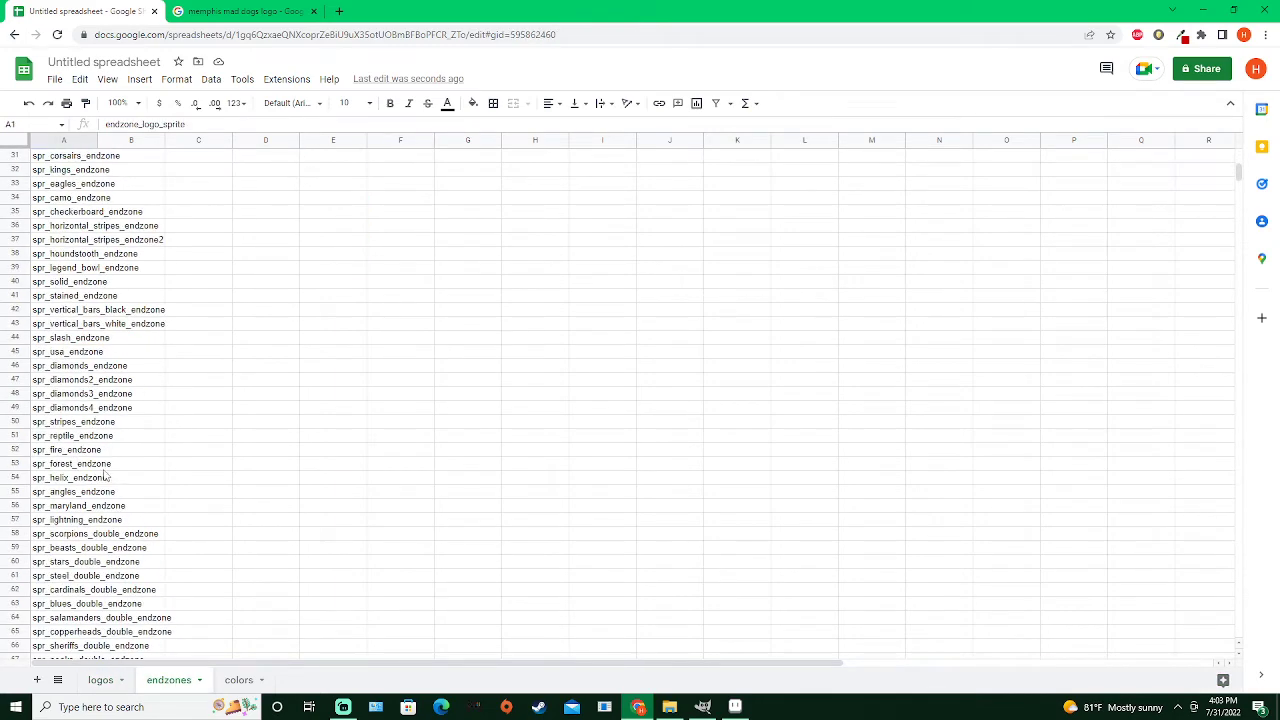
scroll(105, 470, down, 15)
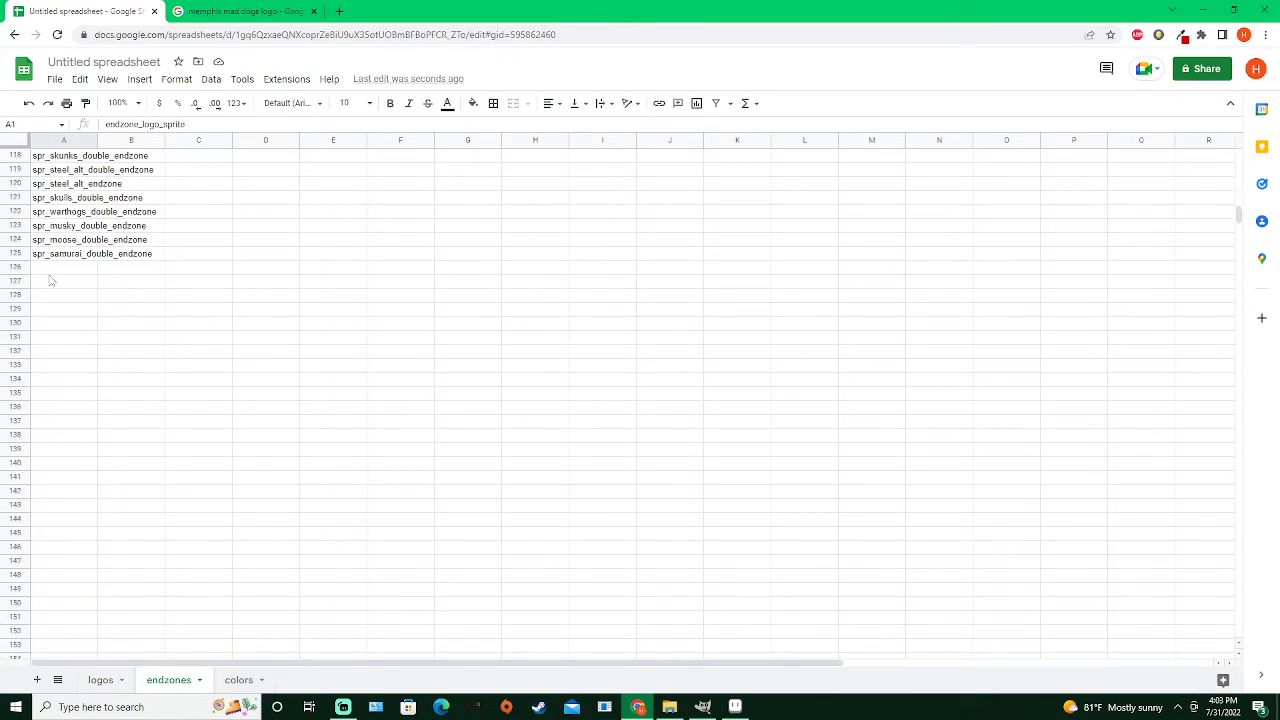
click(51, 268)
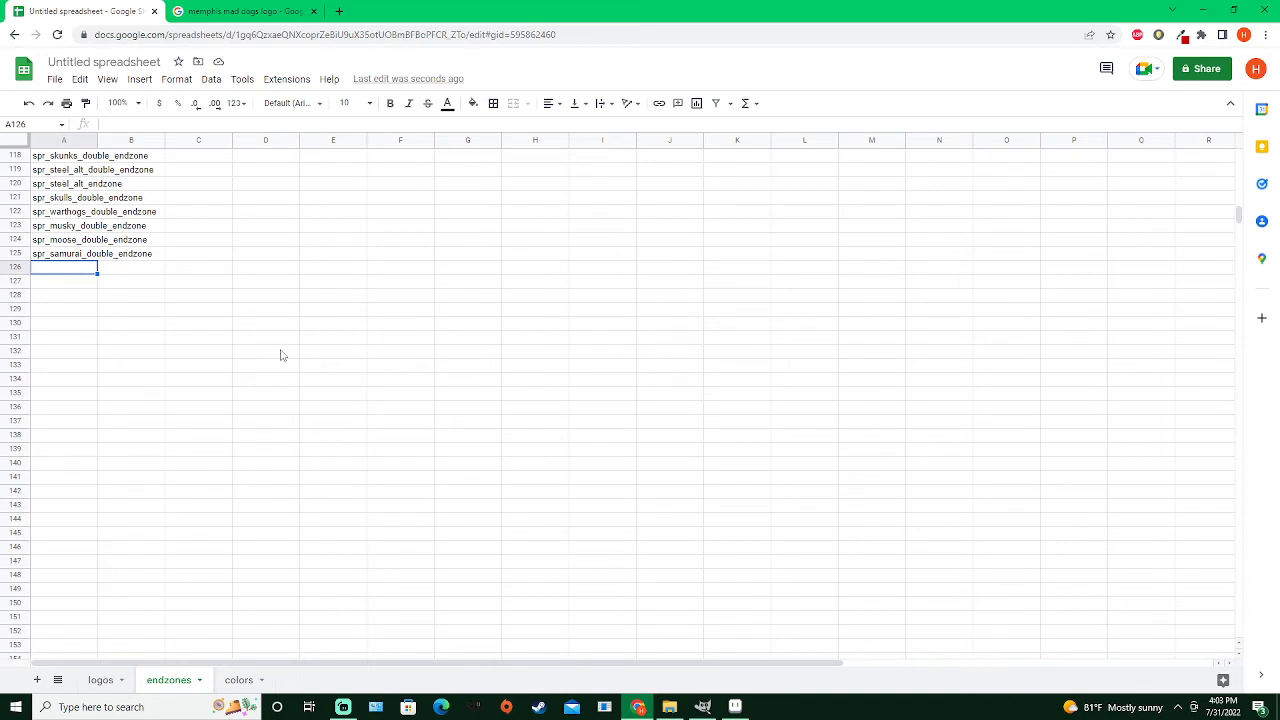
text(clean_mad_)
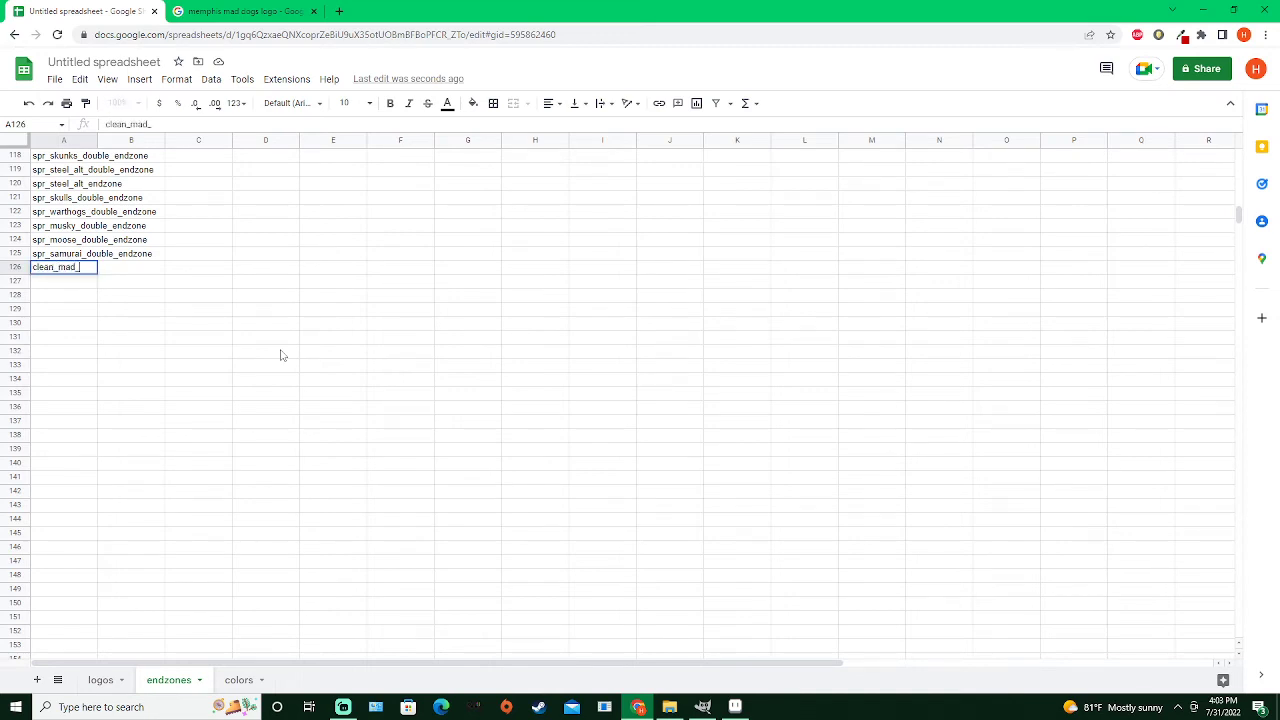
text(dogs_end)
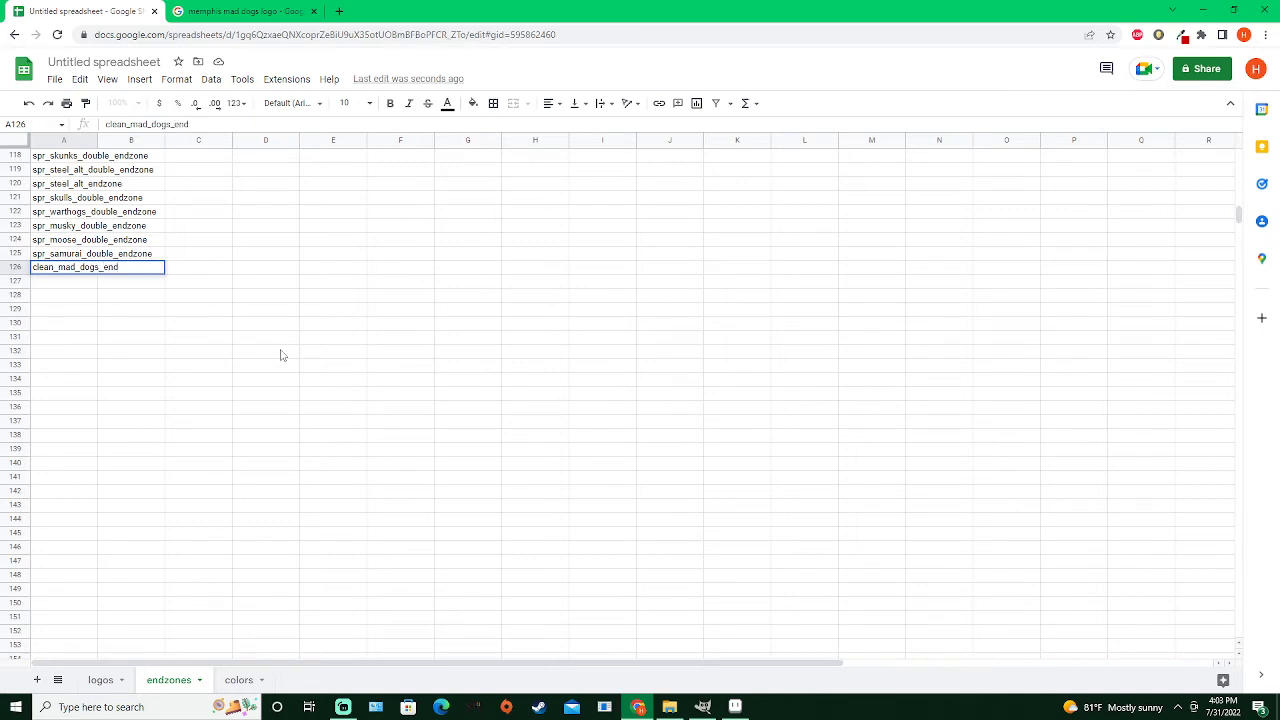
text(zone.png)
key(Return)
Enter dirty_mad_dogs_endzone.png in cell A127 of the endzones sheet
text(dirty_m)
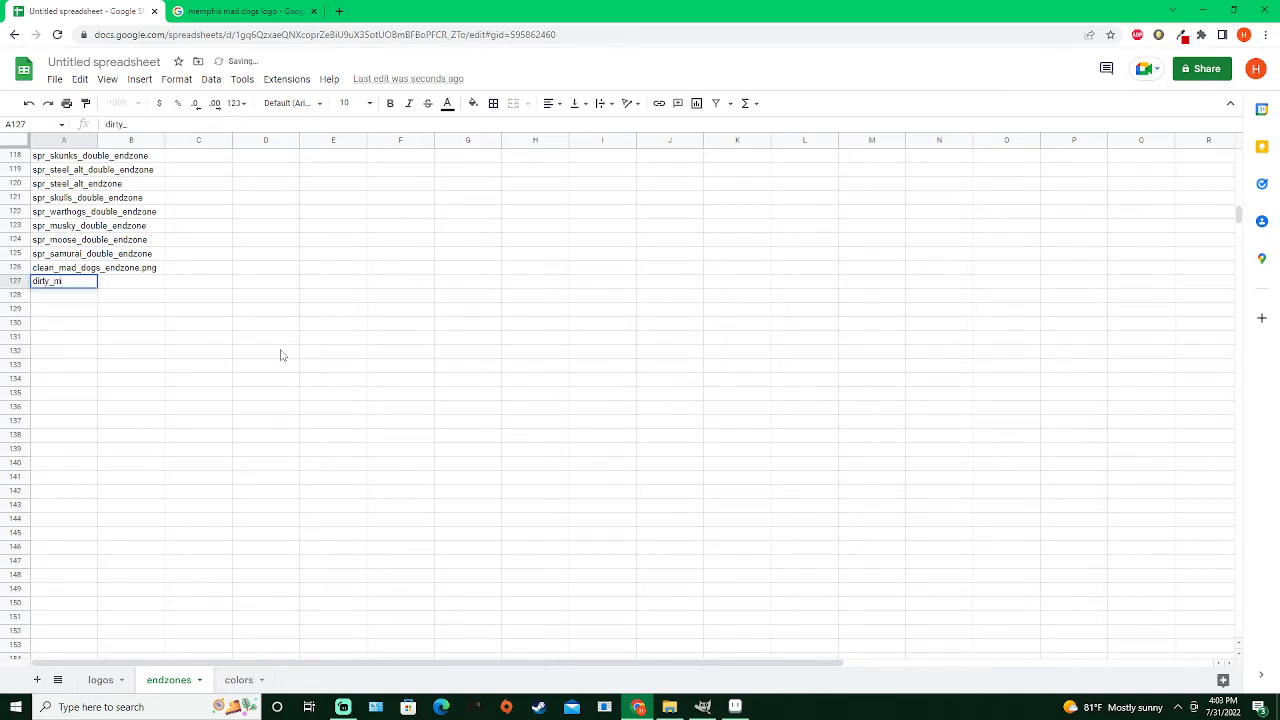
text(ad_dogs_end)
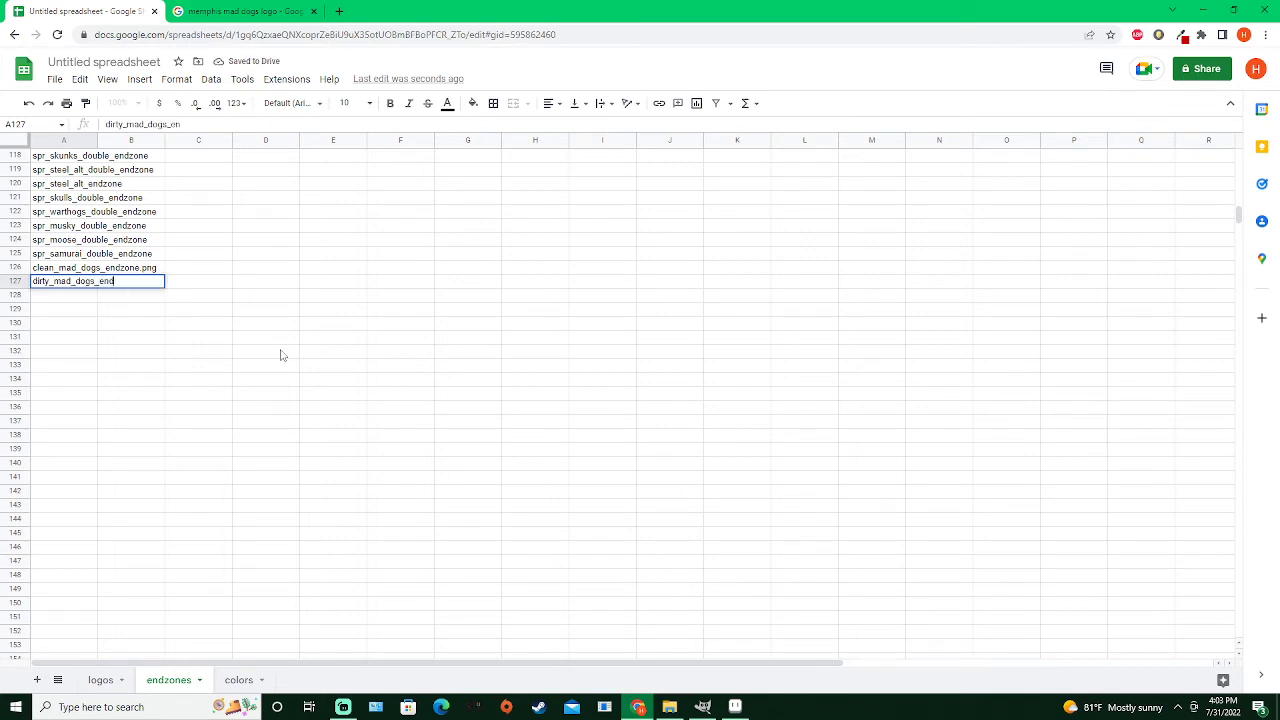
text(zone.png)
key(Return)
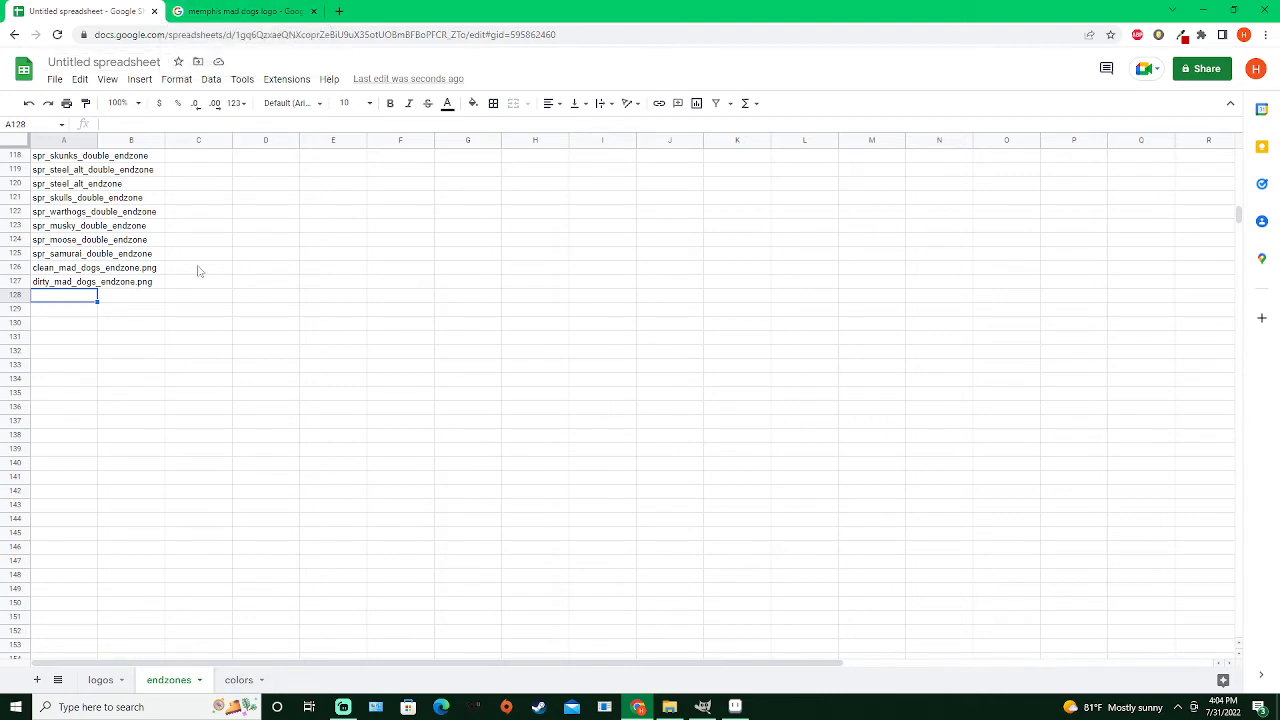
Show the colors sheet, and open colorhexa.com in a new browser tab
click(238, 680)
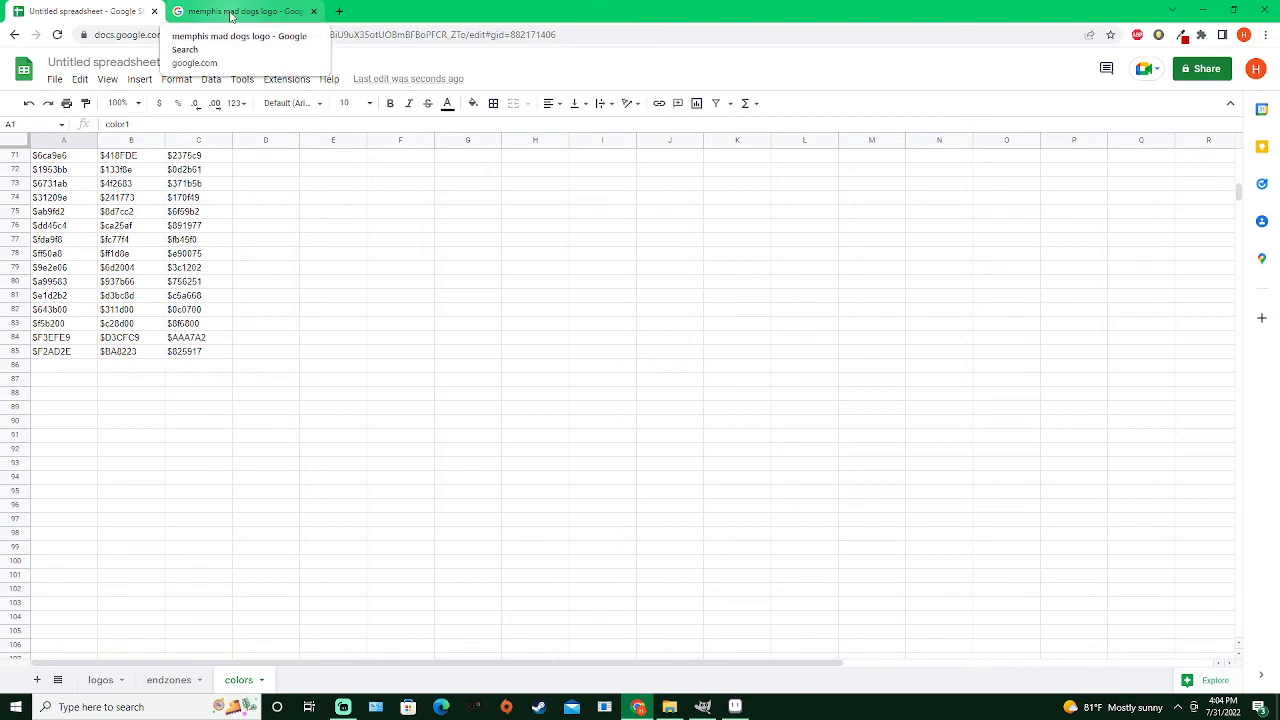
click(231, 12)
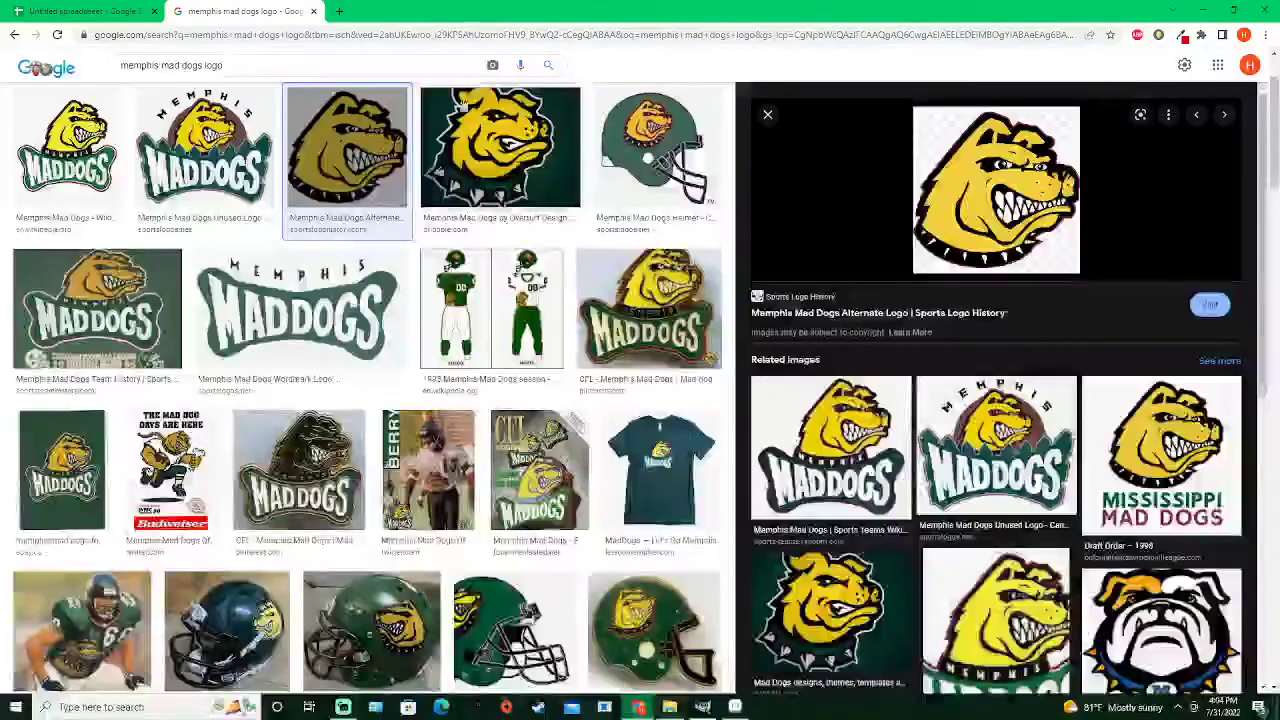
click(339, 12)
click(220, 29)
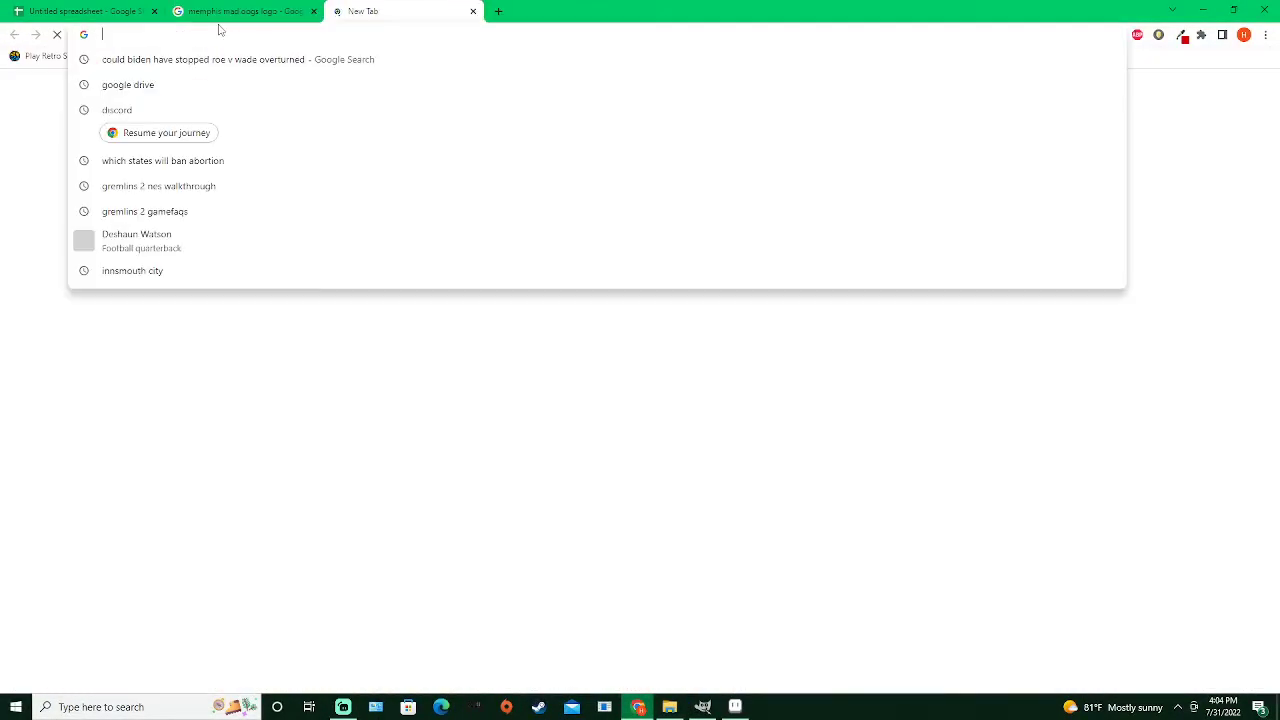
text(colorhexa.p)
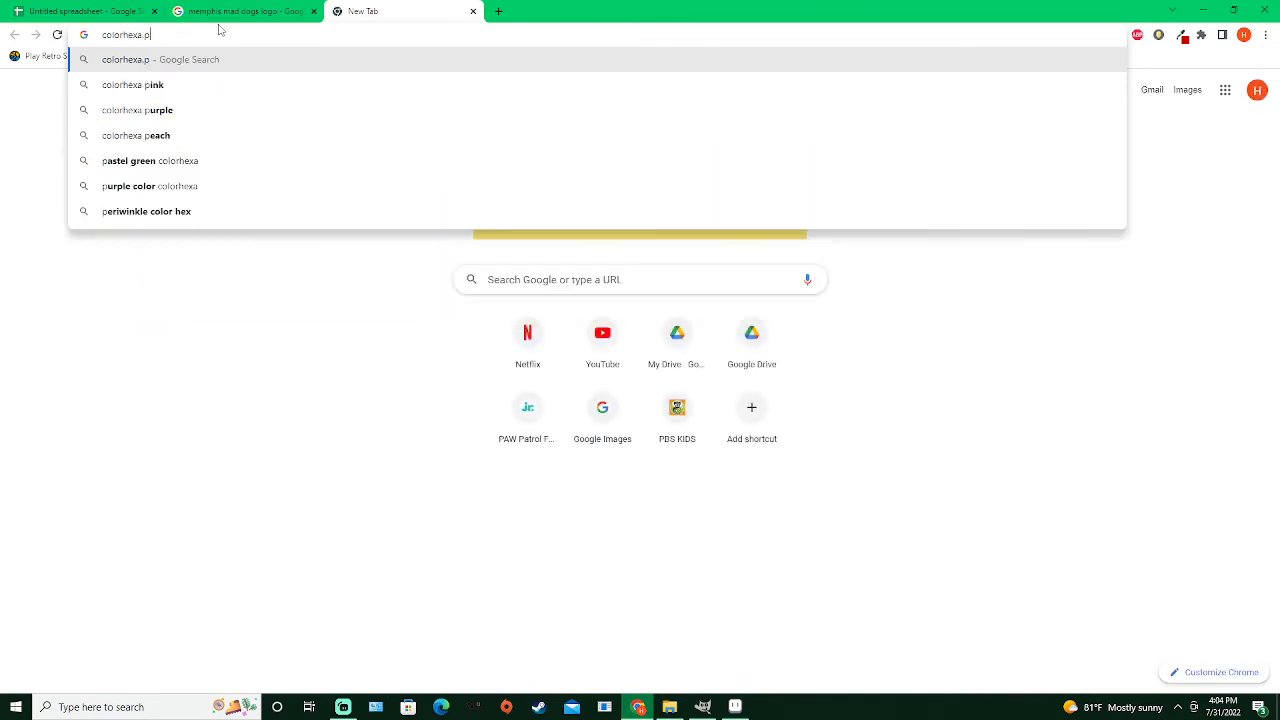
key(BackSpace)
text(com)
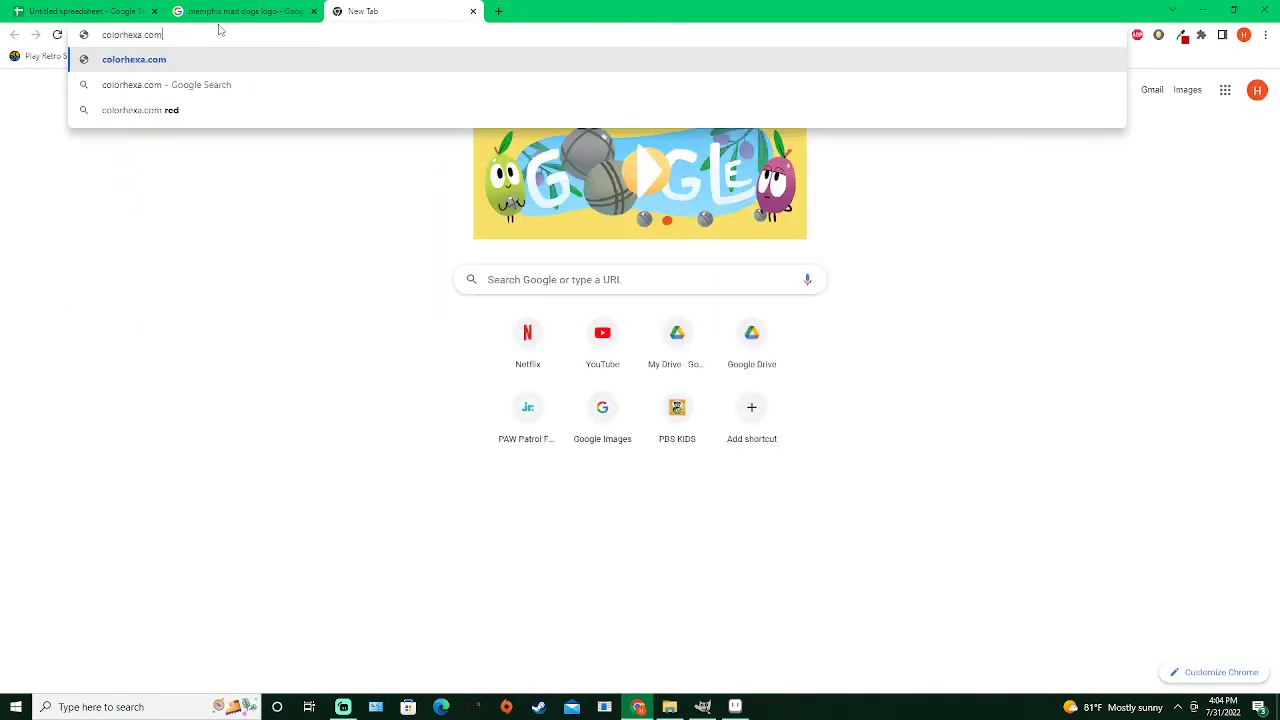
key(Return)
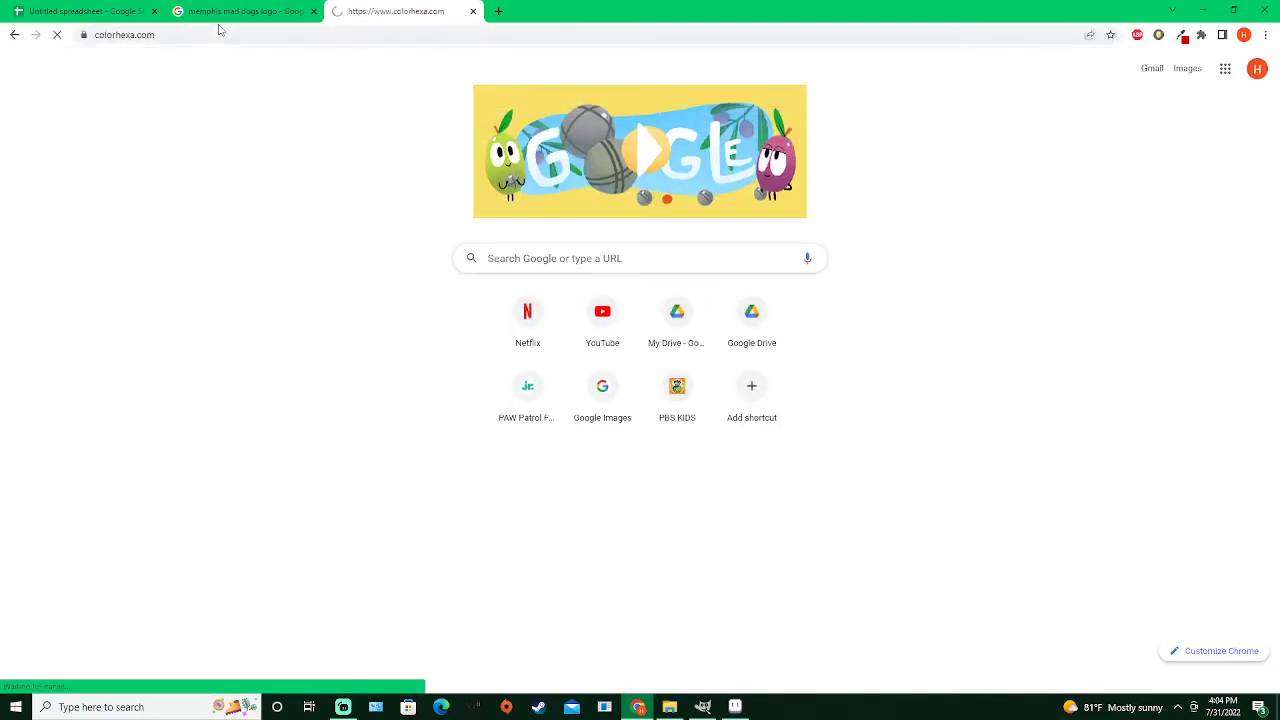
scroll(535, 323, down, 2)
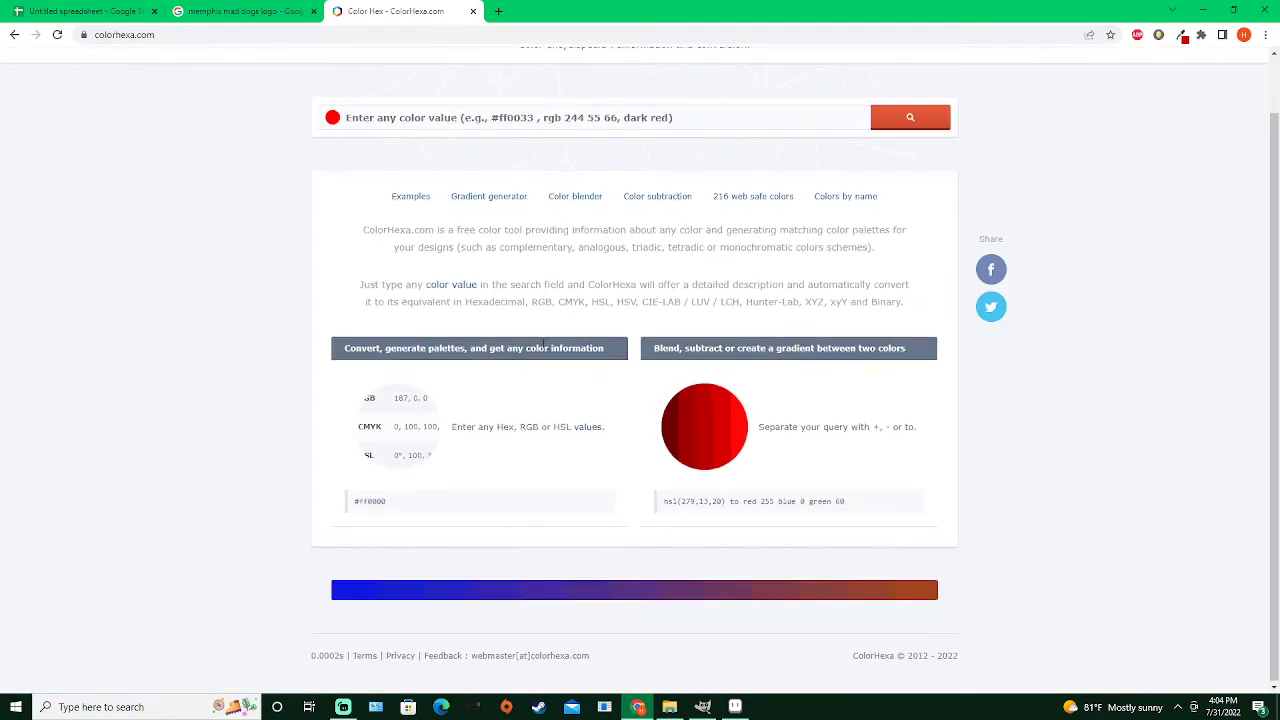
scroll(535, 323, up, 2)
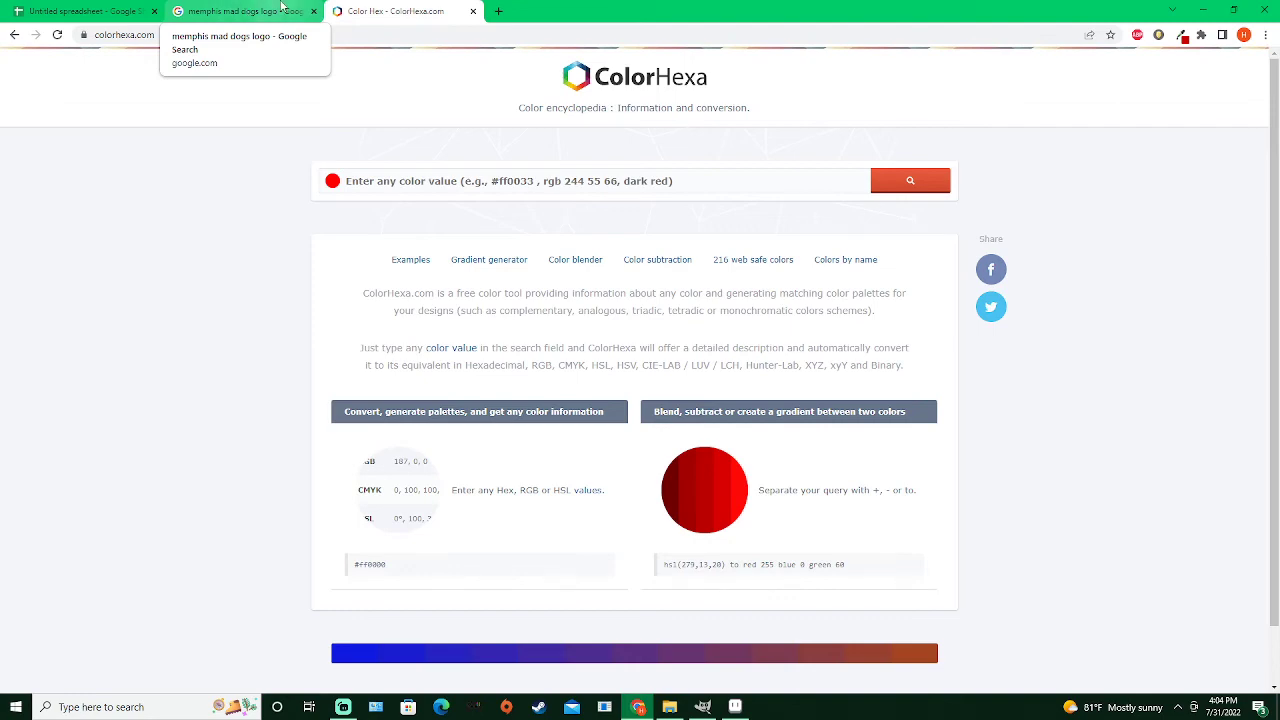
Copy the Memphis Mad Dogs Unused Logo picture from the image results and paste it into GIMP as a new image
click(247, 12)
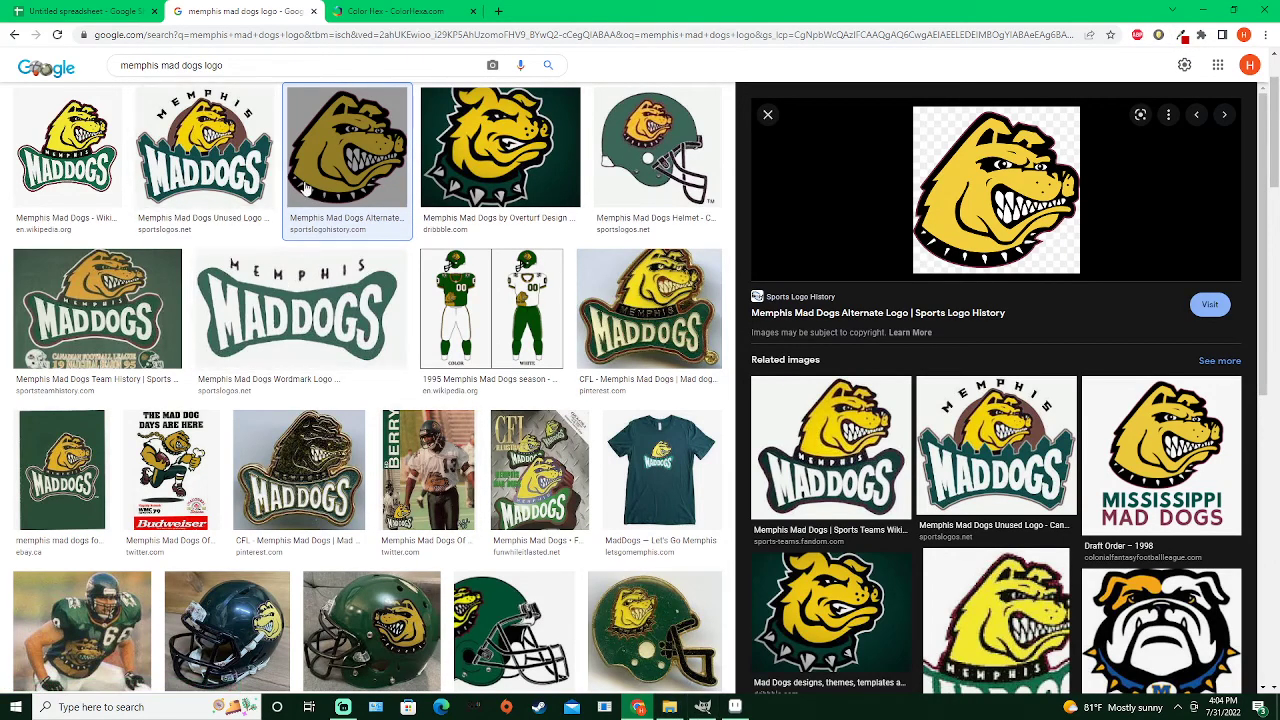
click(378, 182)
click(204, 145)
right_click(940, 258)
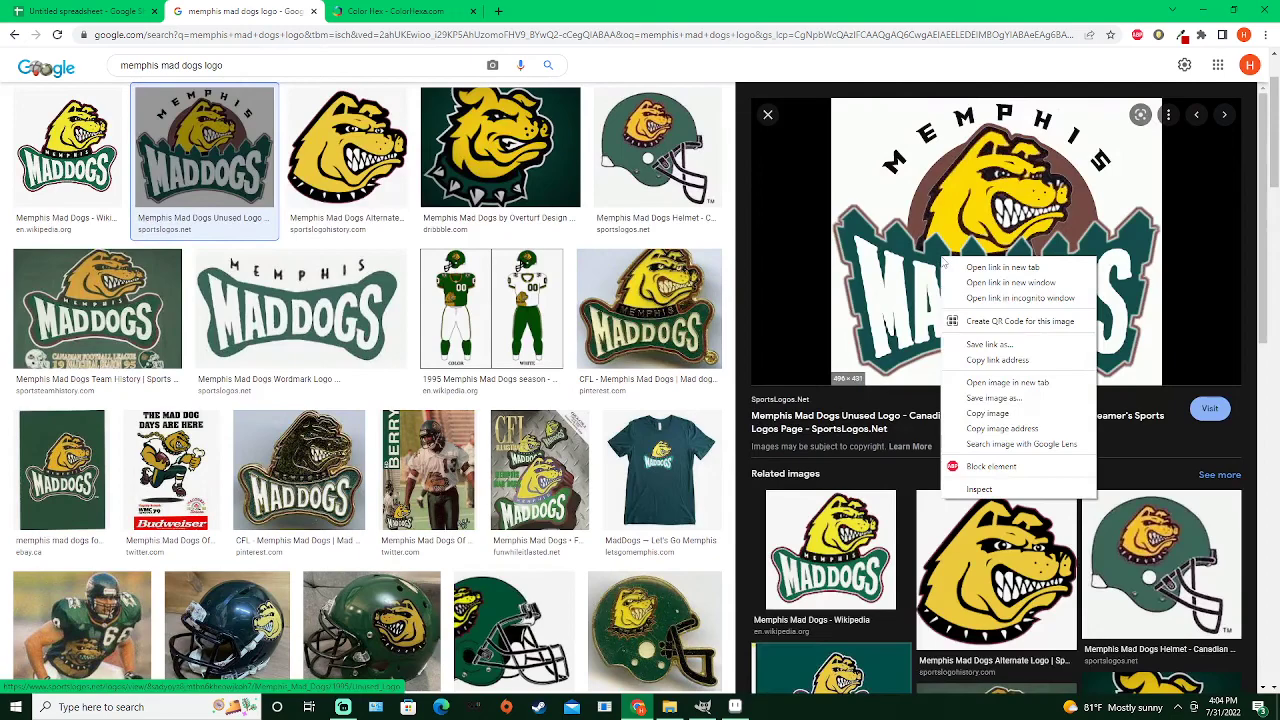
click(988, 413)
click(703, 707)
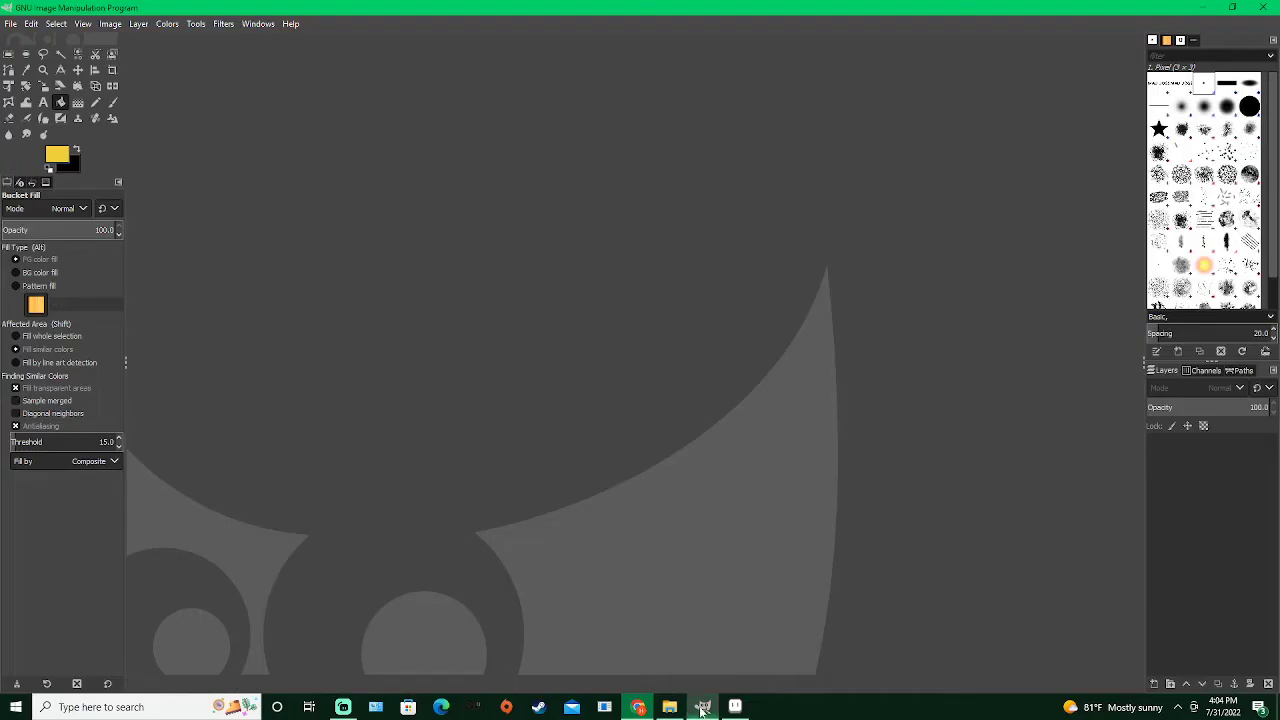
right_click(452, 402)
click(343, 297)
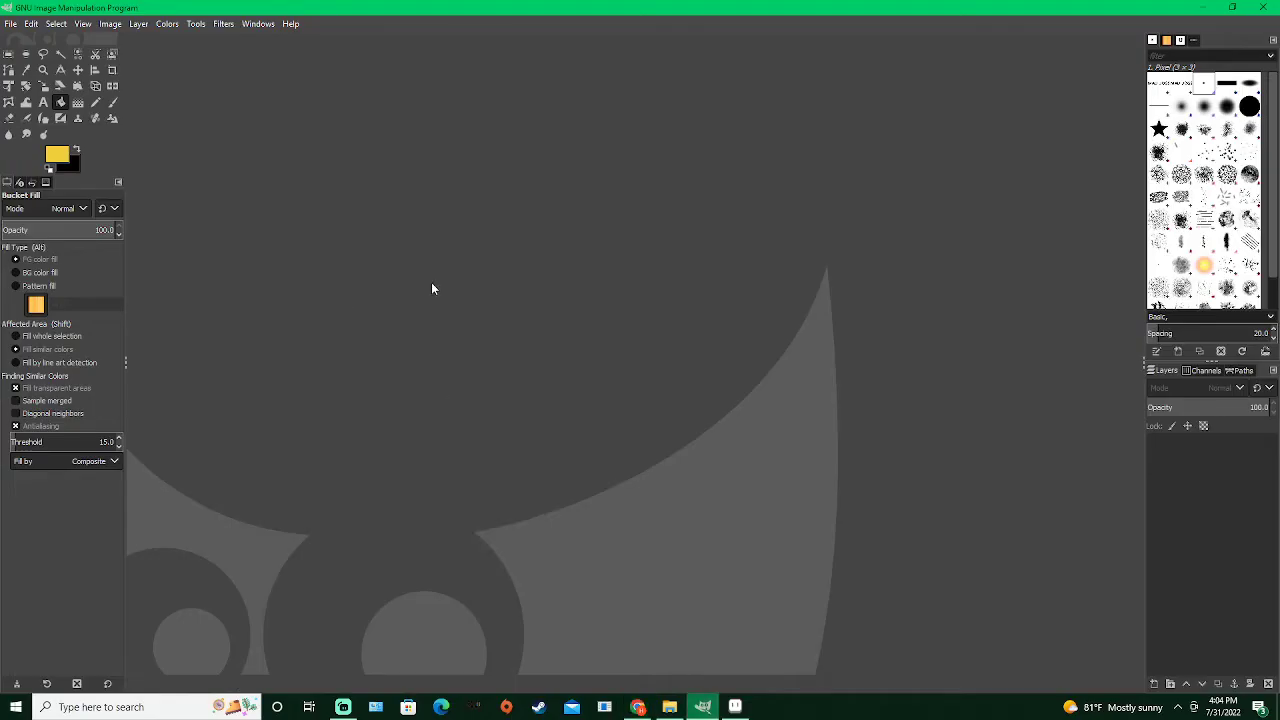
key(ctrl+shift+v)
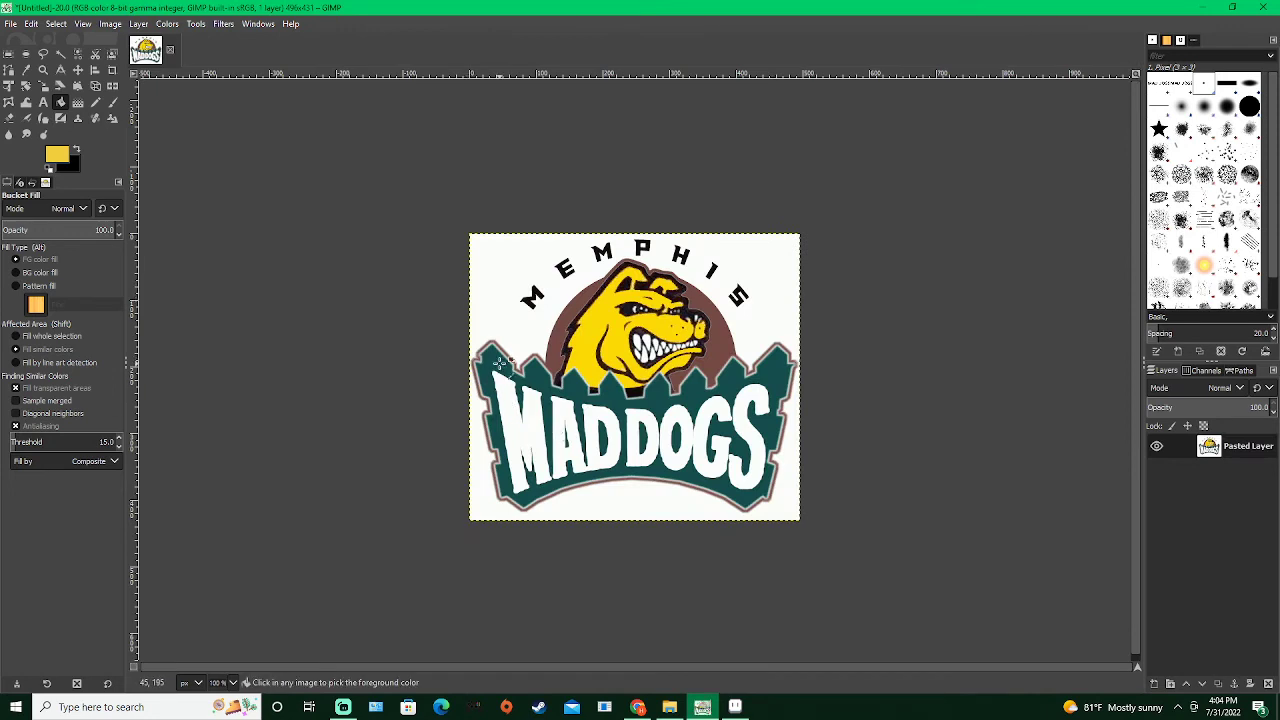
Pick the dark green of the logo's fence as GIMP's foreground color and look up its hex code 144e4c on ColorHexa
ctrl+click(500, 364)
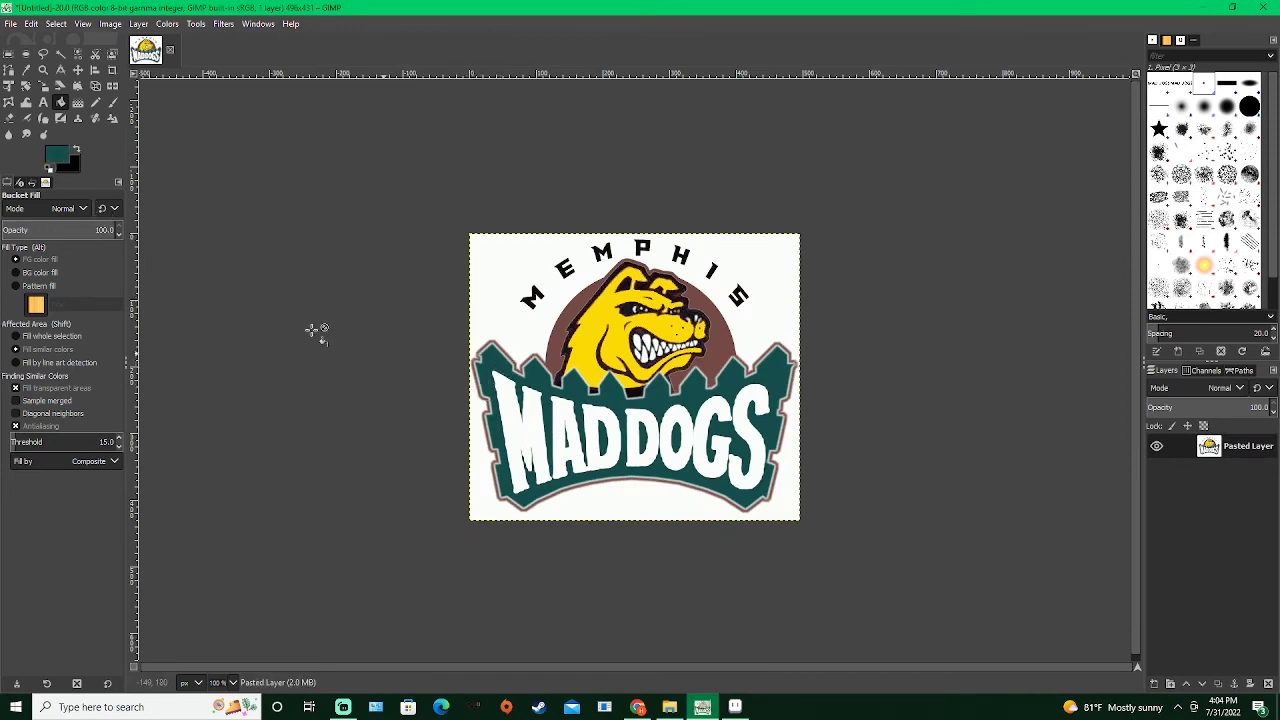
click(61, 155)
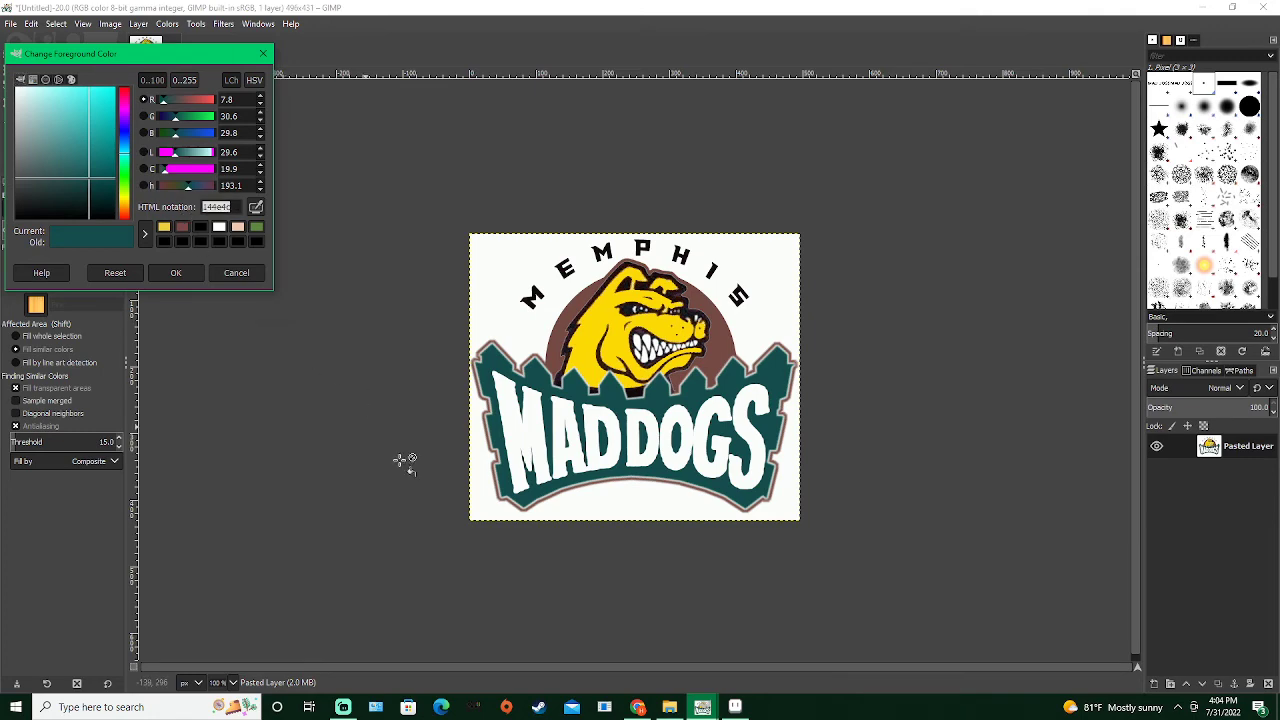
click(637, 707)
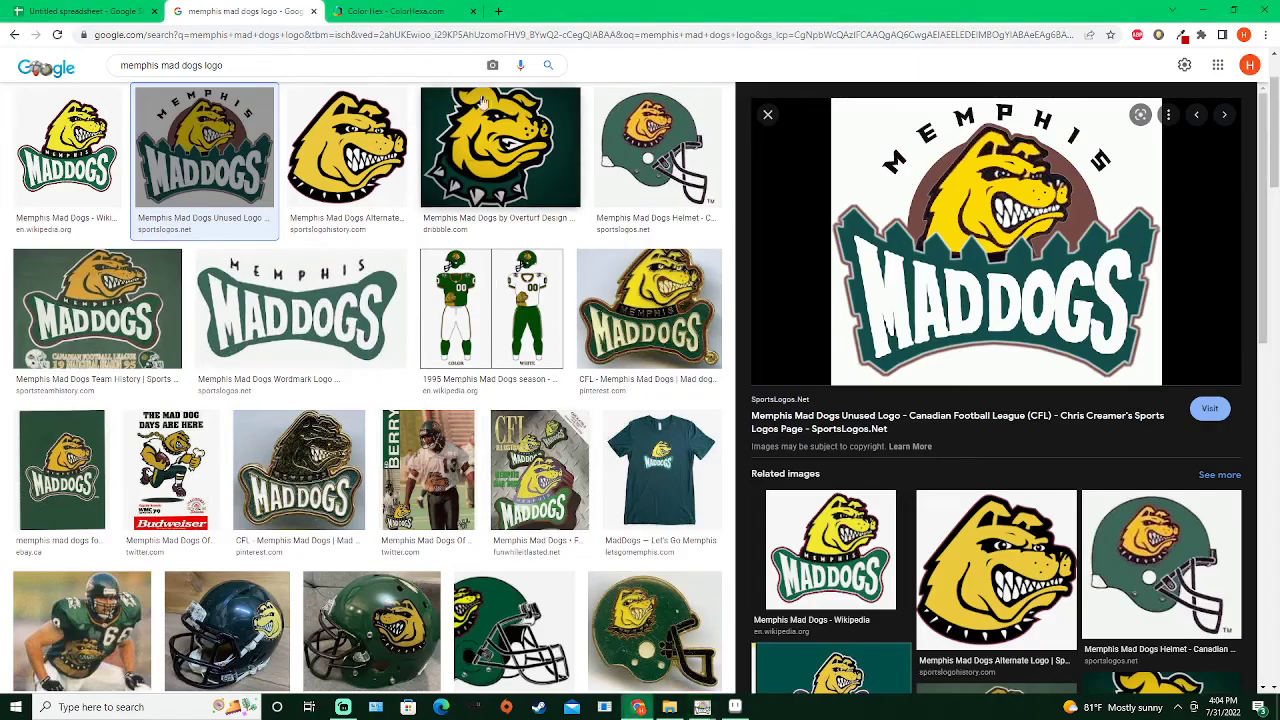
click(400, 12)
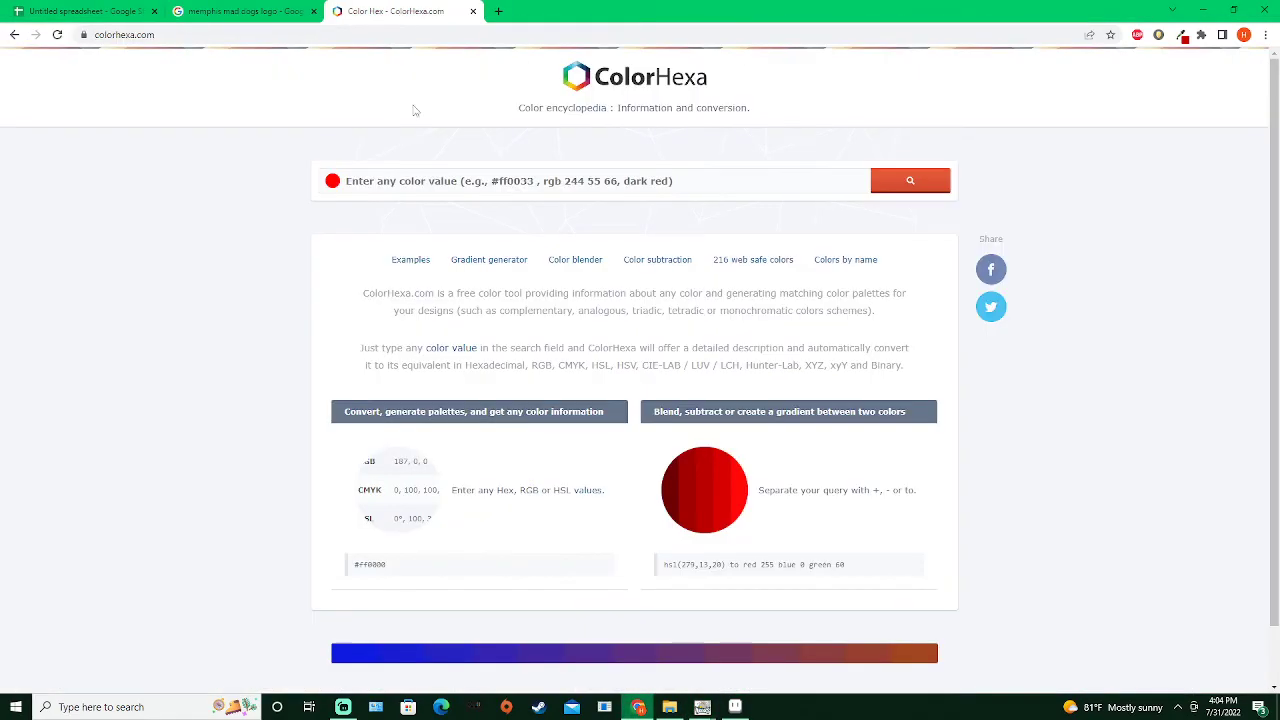
click(380, 185)
key(ctrl+v)
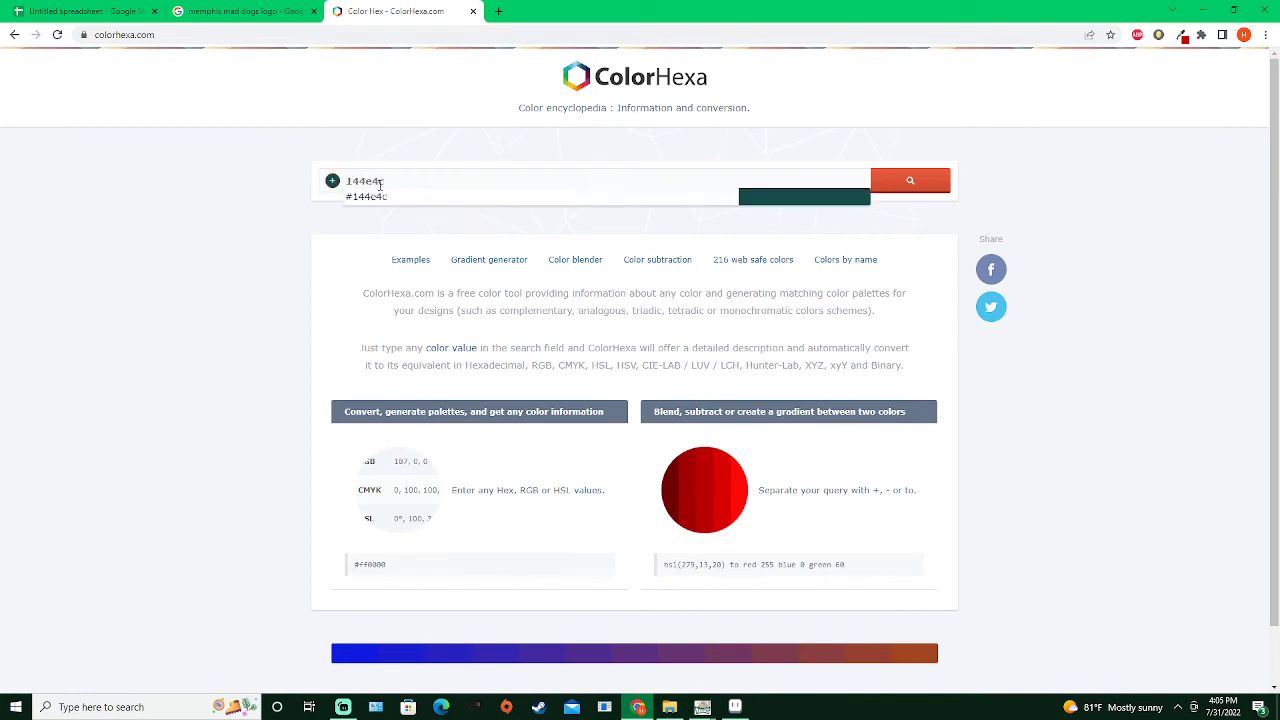
click(366, 197)
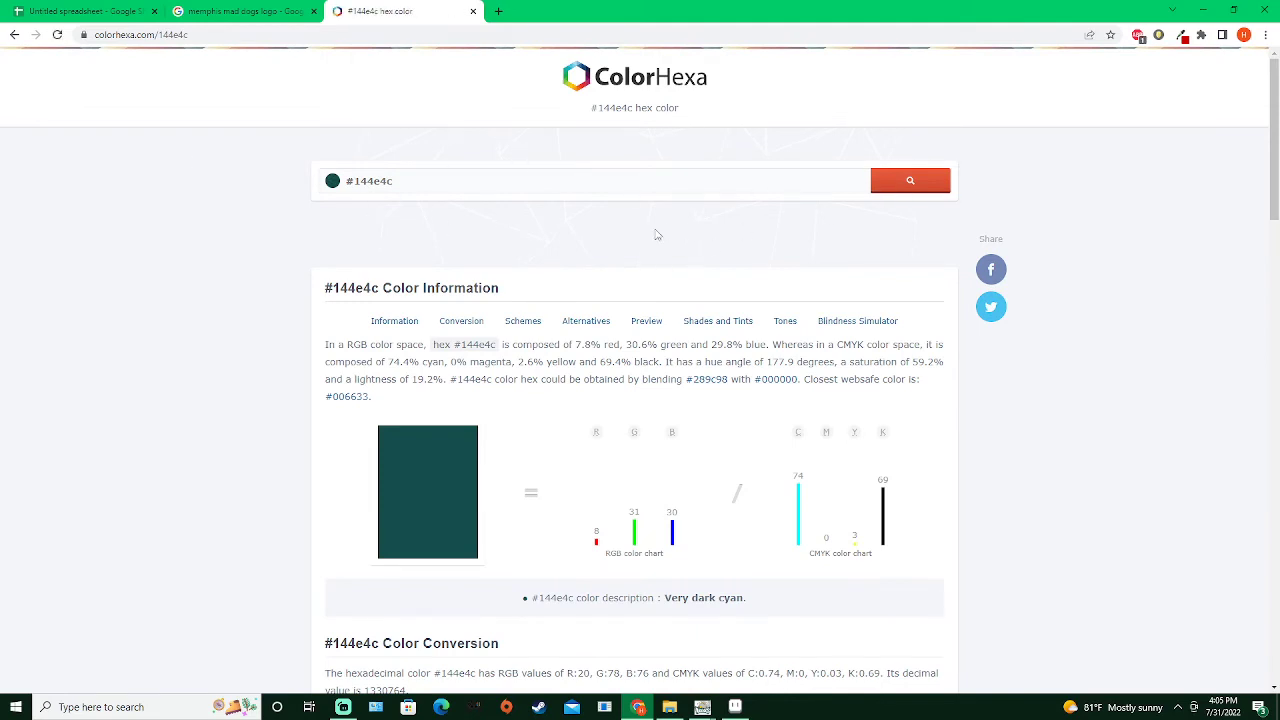
Copy the base shade #144e4c from ColorHexa's monochromatic scheme into cell B86 of the colors sheet
scroll(500, 323, down, 8)
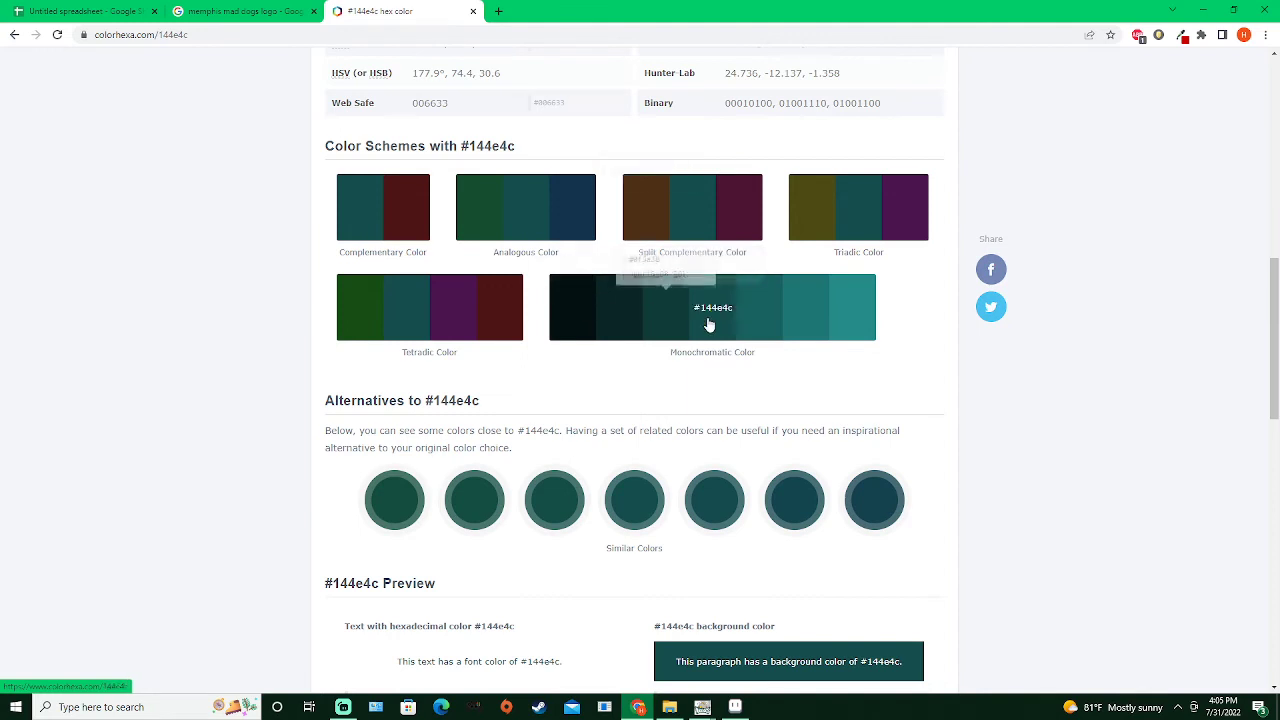
double_click(690, 261)
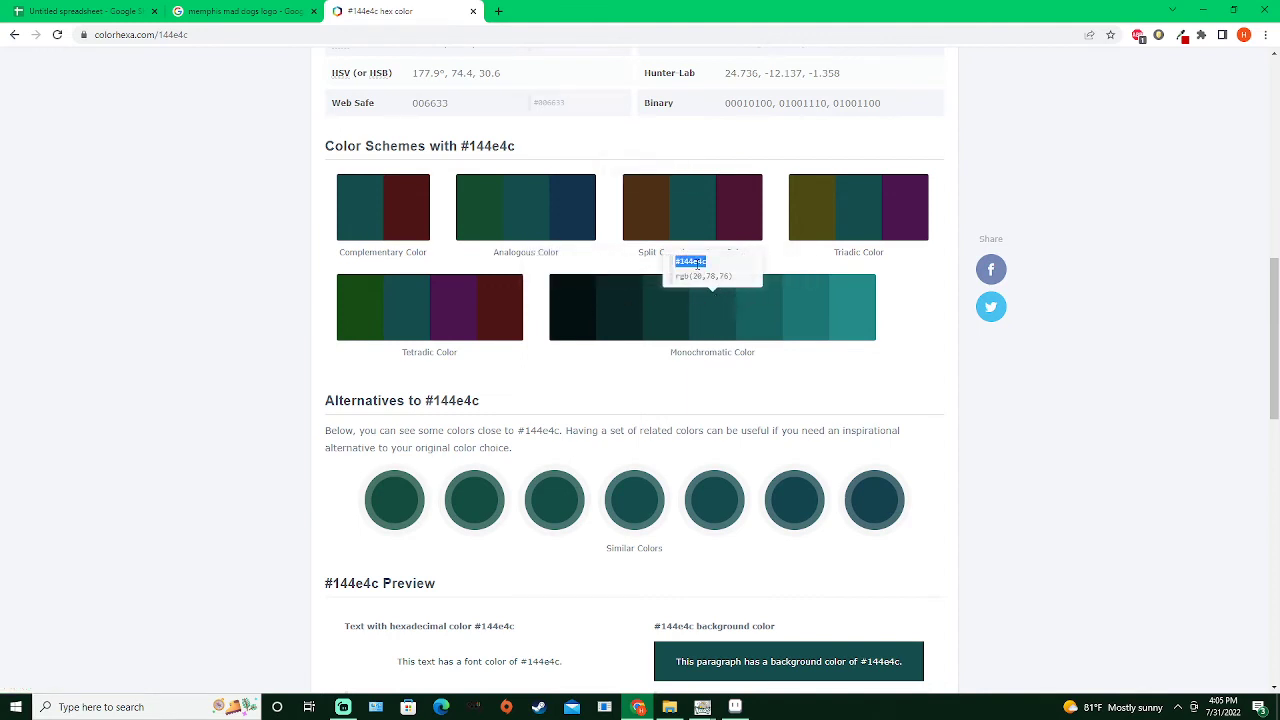
right_click(692, 260)
click(718, 275)
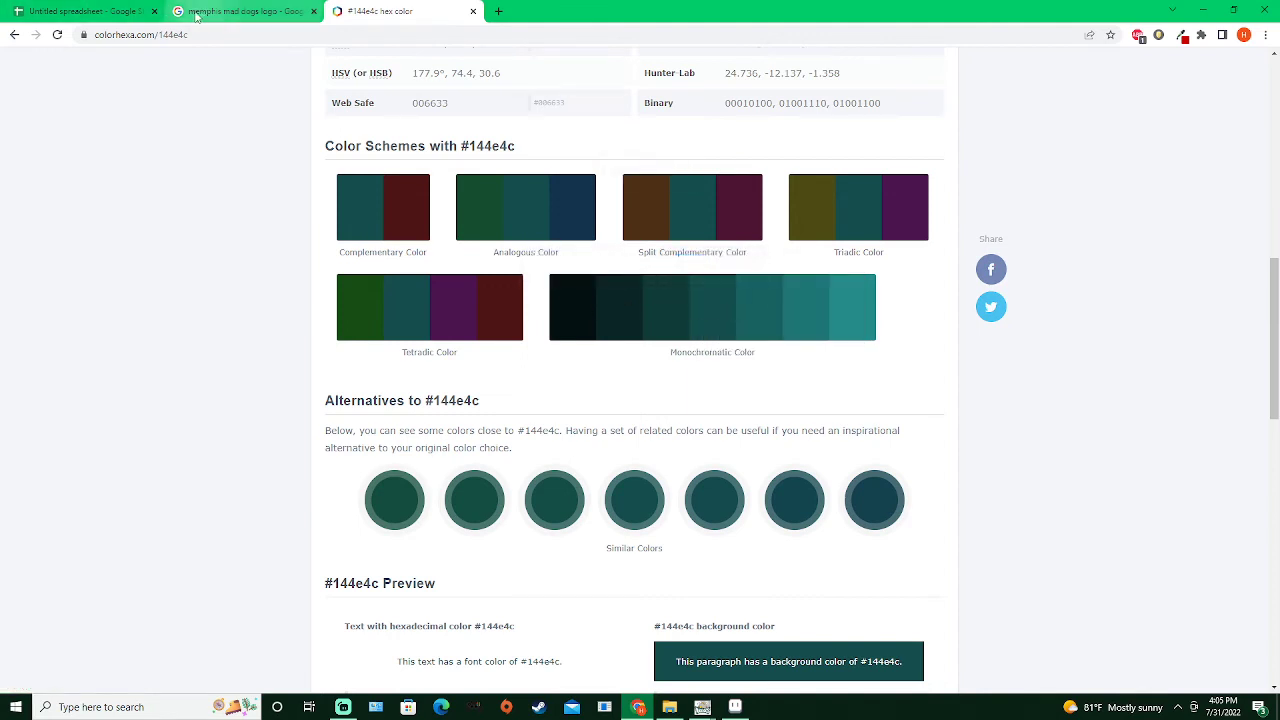
click(90, 11)
right_click(116, 366)
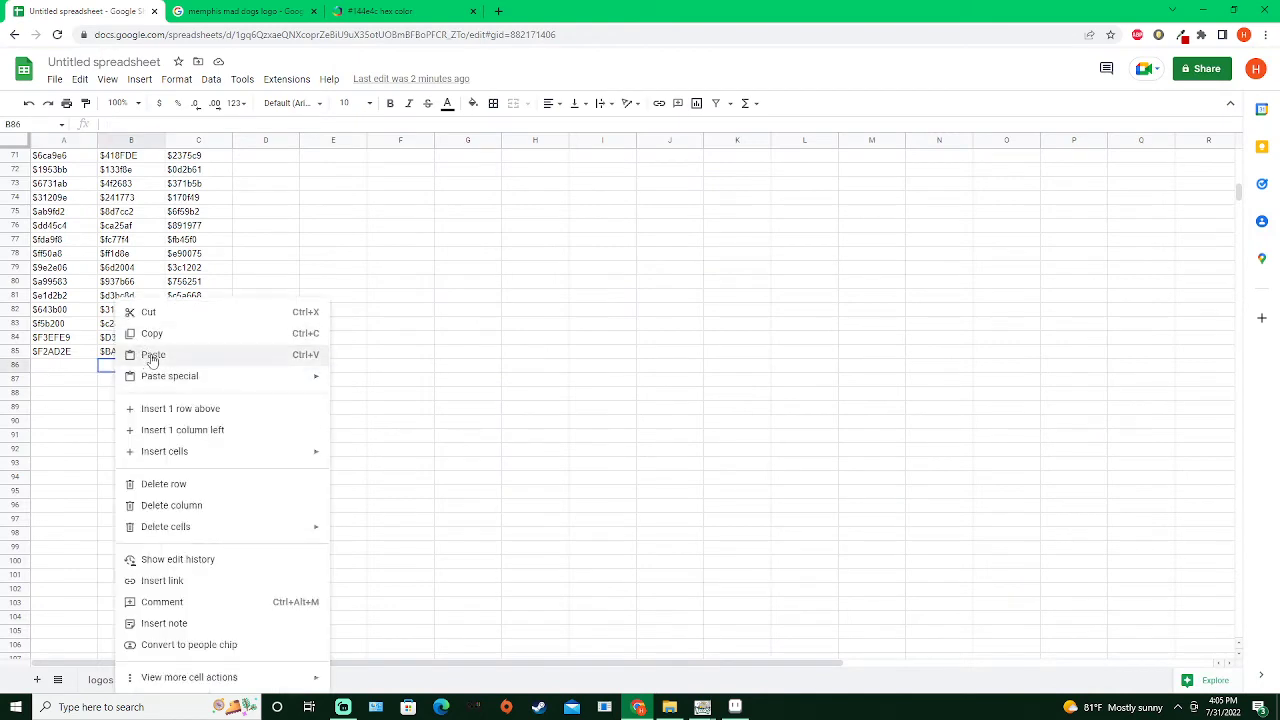
click(155, 352)
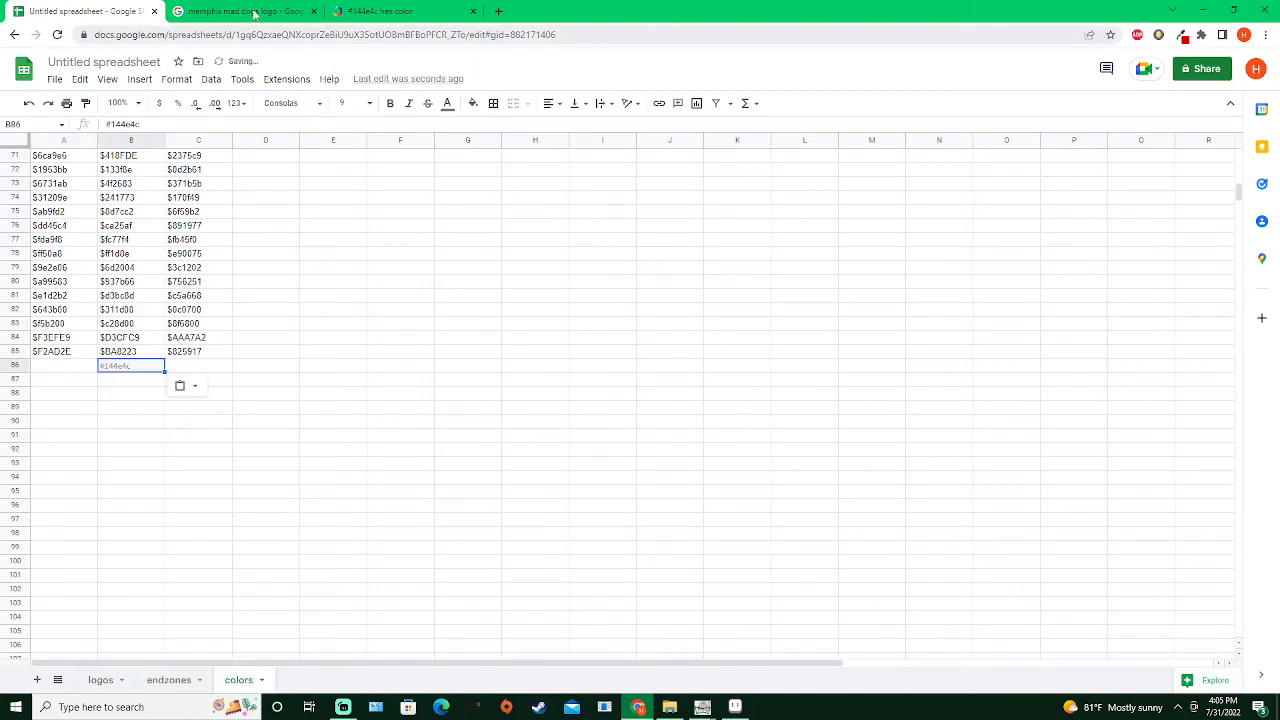
Copy the darker monochromatic shade #0a2524 from ColorHexa into cell C86 of the colors sheet
click(378, 11)
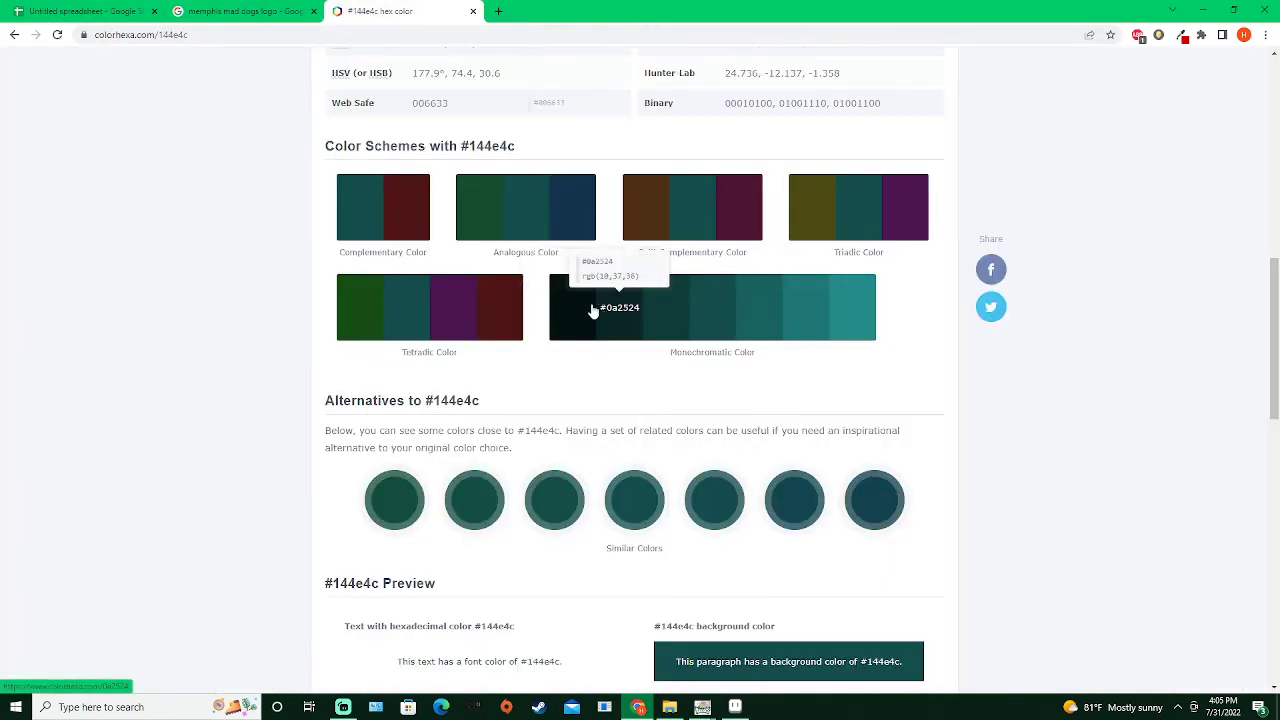
triple_click(601, 263)
right_click(601, 264)
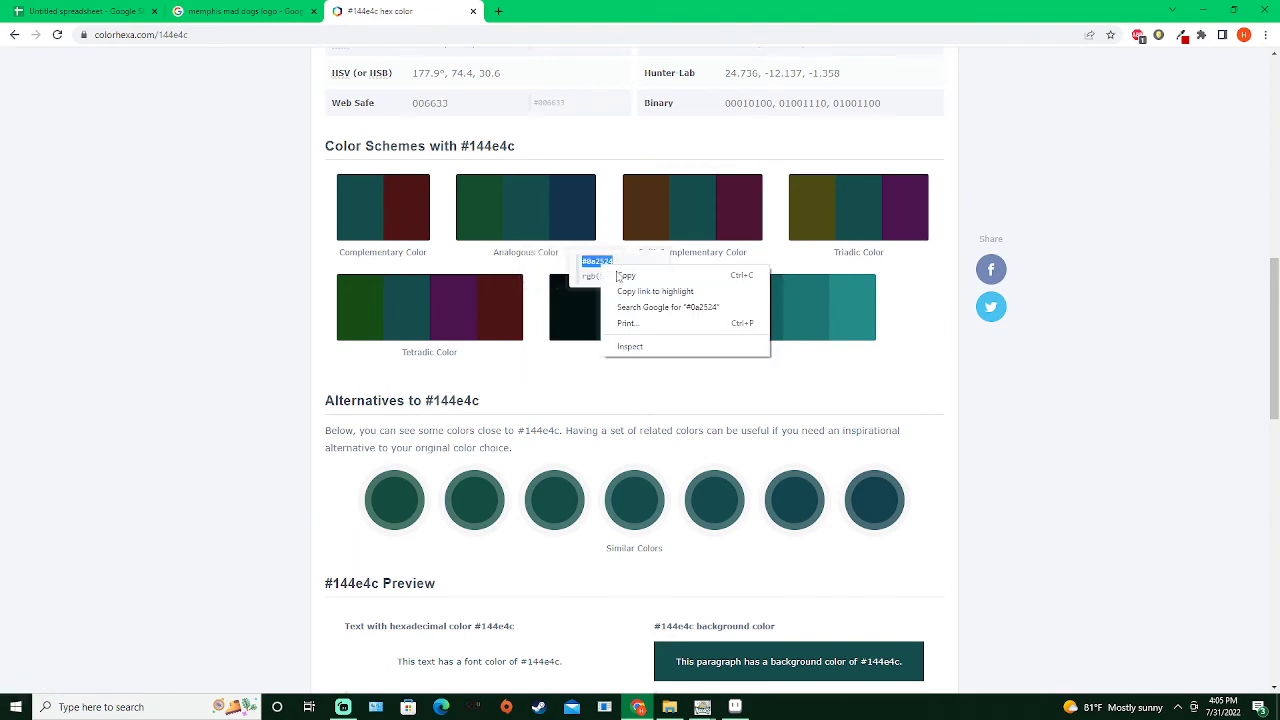
click(630, 274)
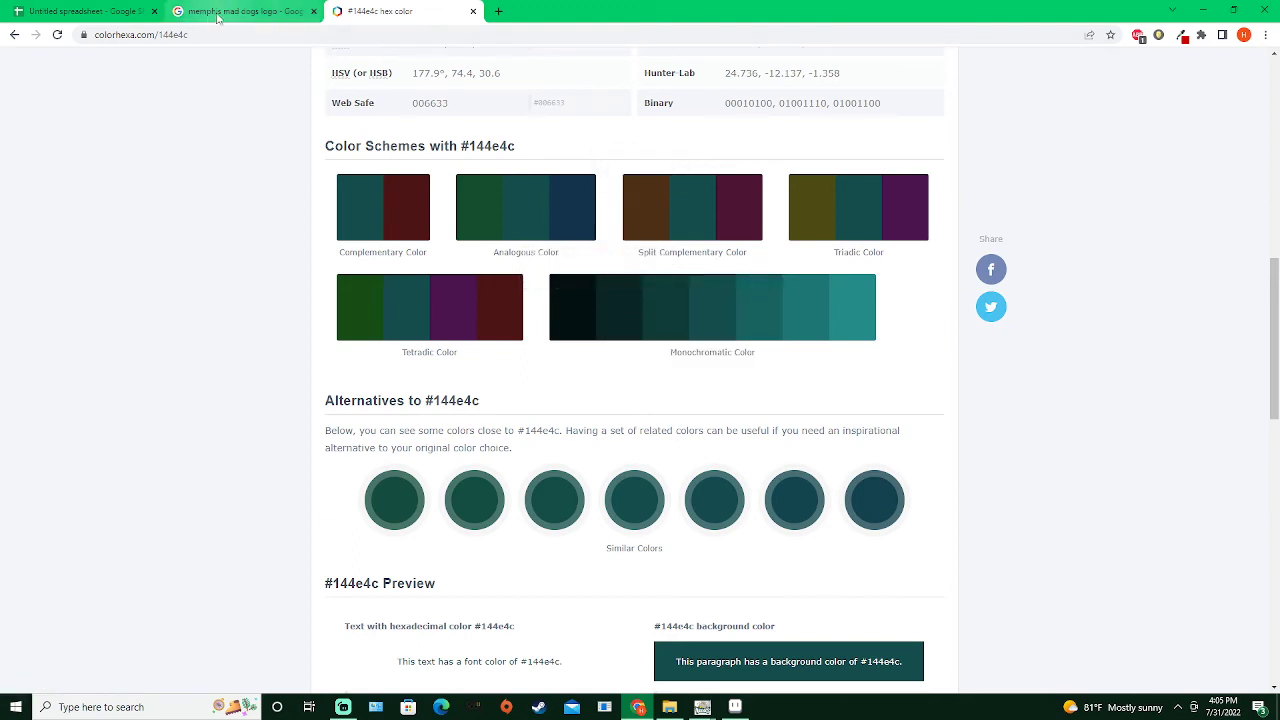
click(95, 11)
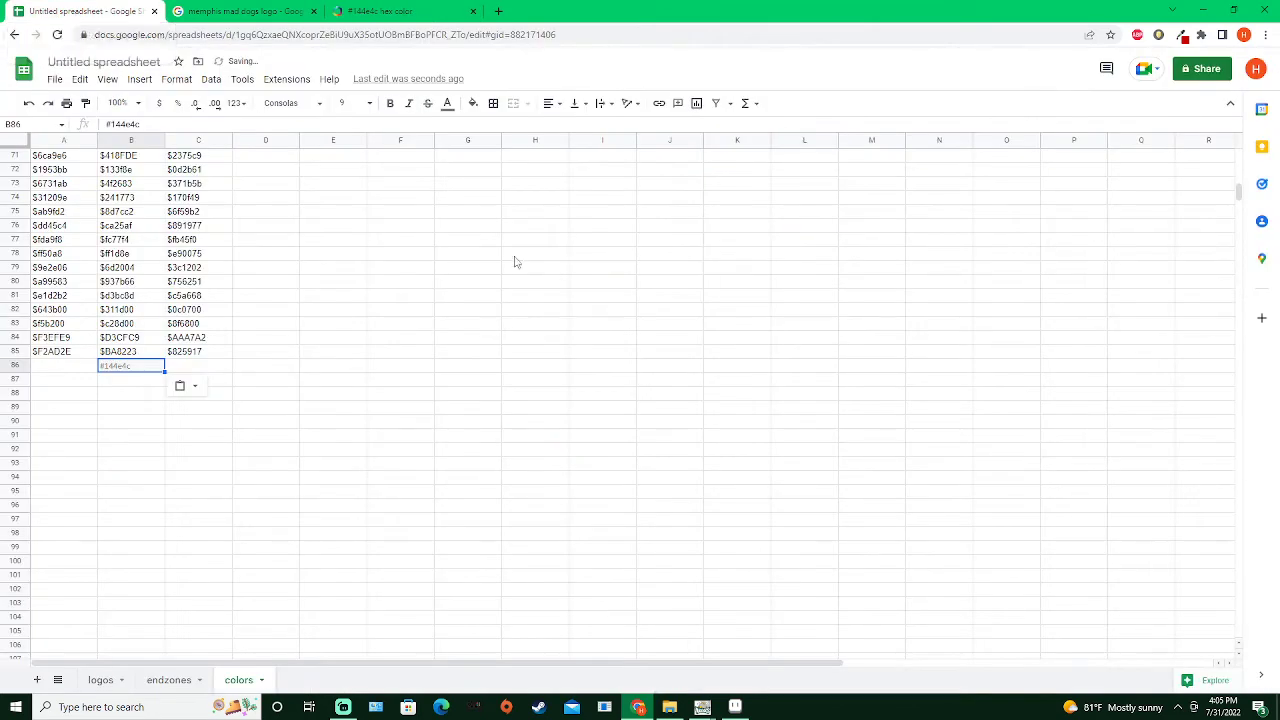
right_click(210, 370)
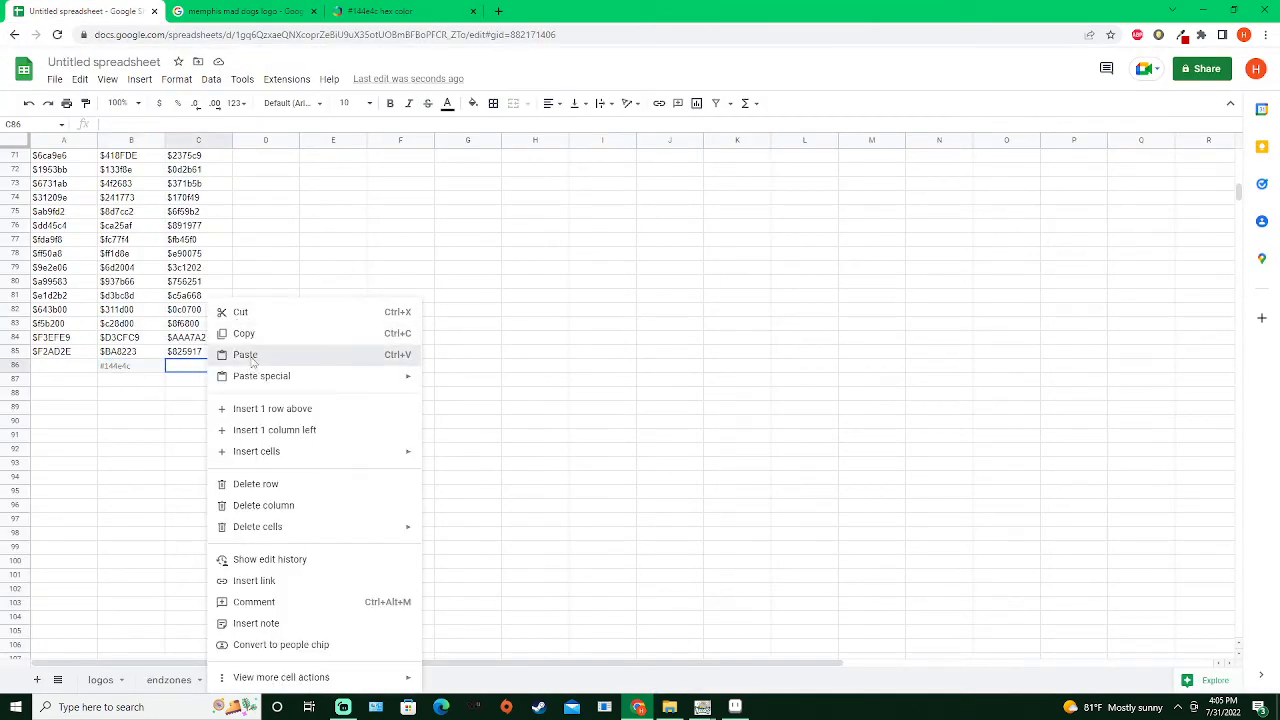
click(250, 357)
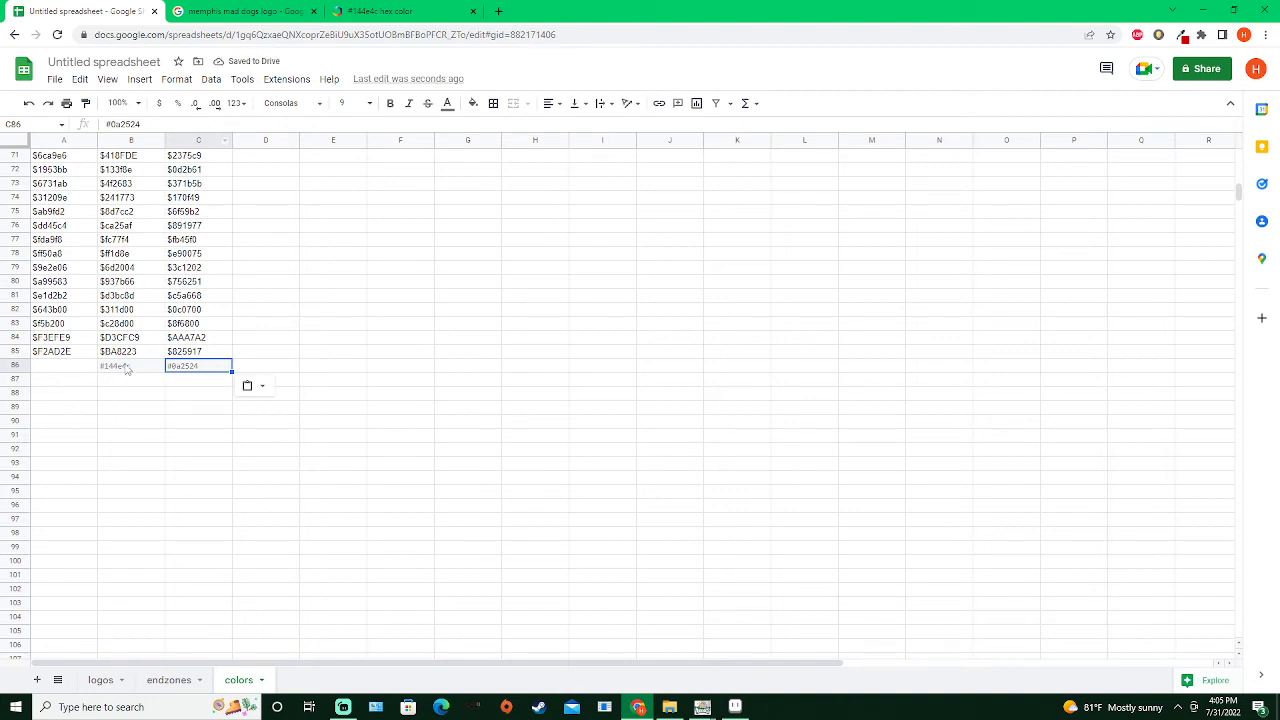
Copy the lightest monochromatic shade #248b87 from ColorHexa into cell A86 of the colors sheet
click(393, 12)
right_click(845, 255)
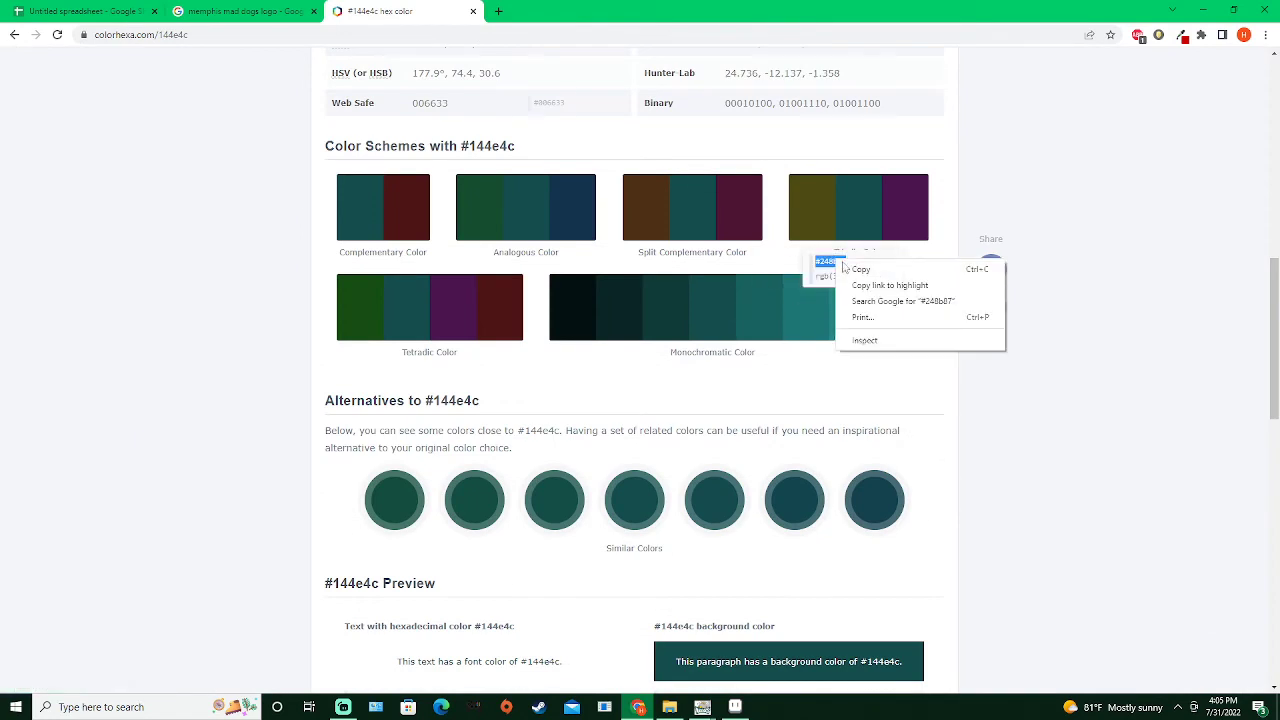
click(860, 262)
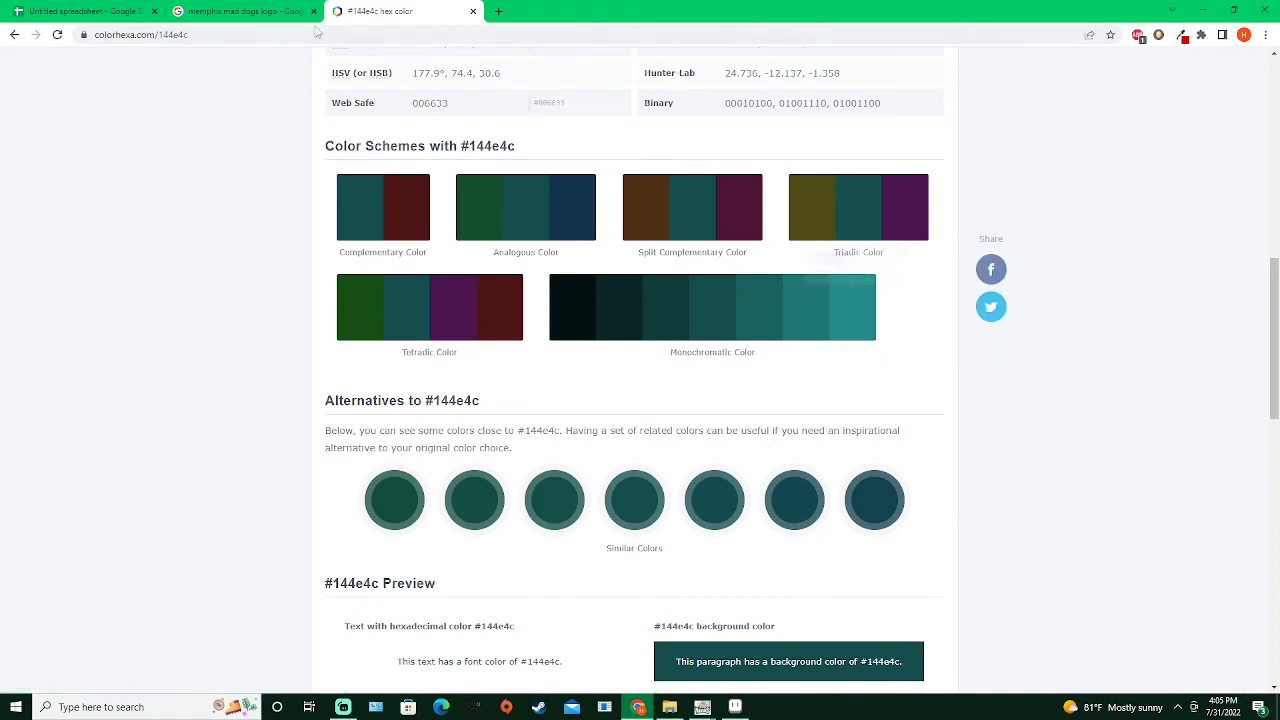
click(85, 11)
key(ctrl+v)
right_click(83, 369)
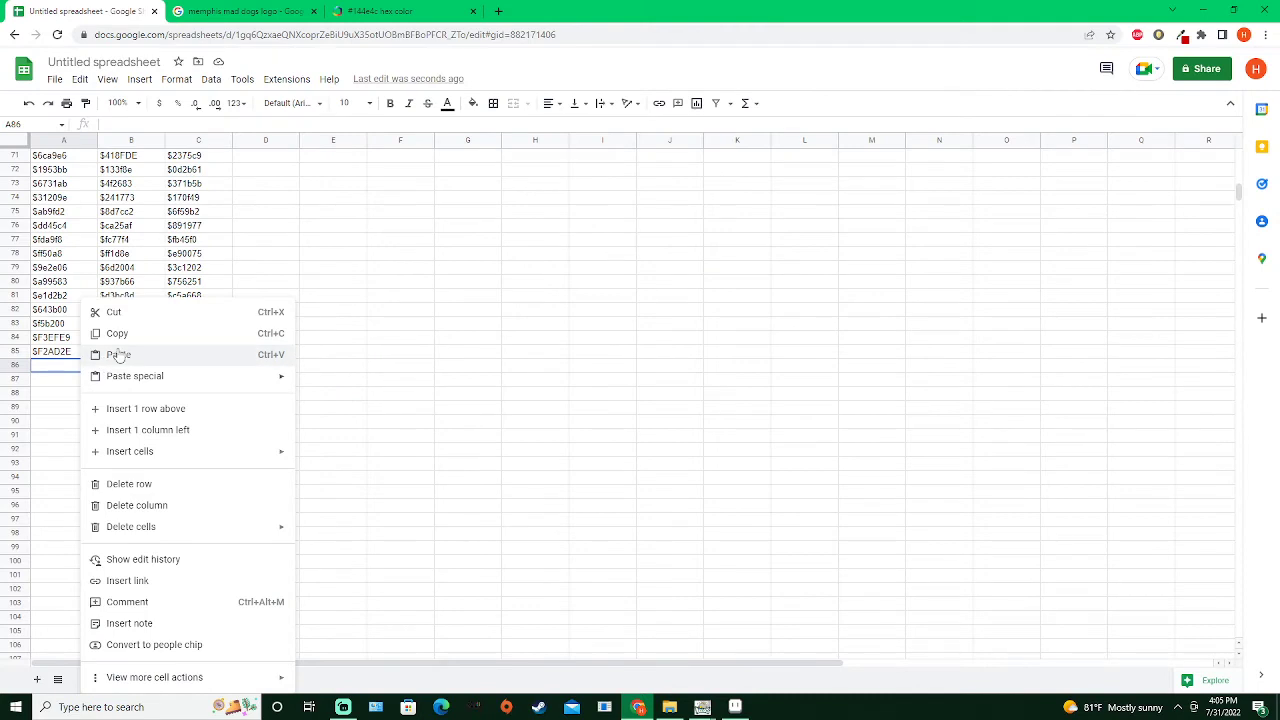
click(121, 357)
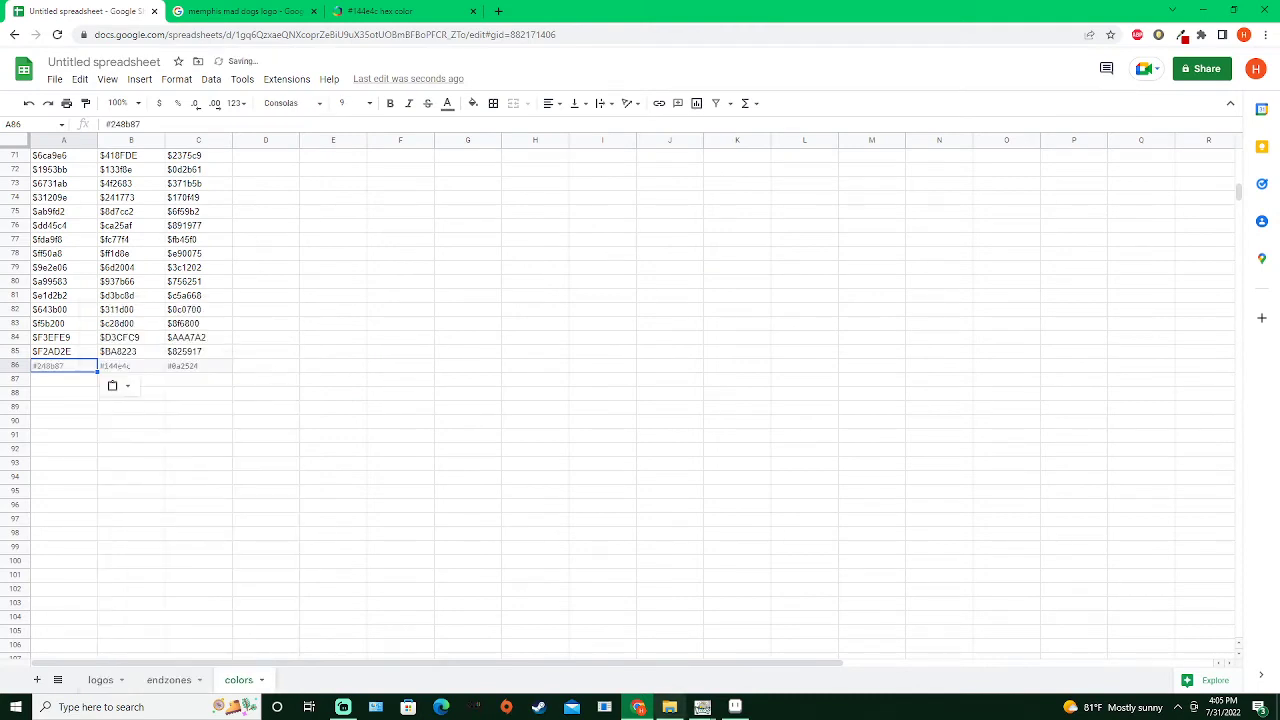
Pick the yellow of the dog in the GIMP logo image and look up its hex code fcda04 on ColorHexa
mouse_move(703, 707)
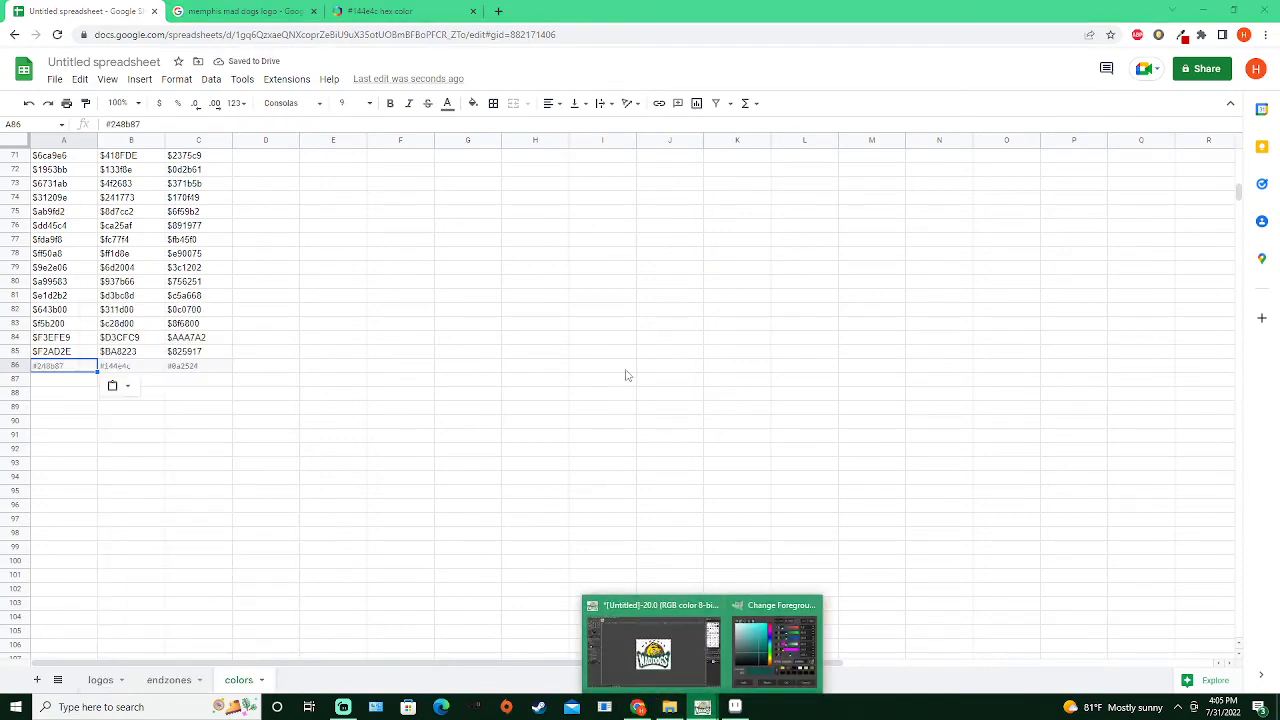
click(660, 640)
click(598, 344)
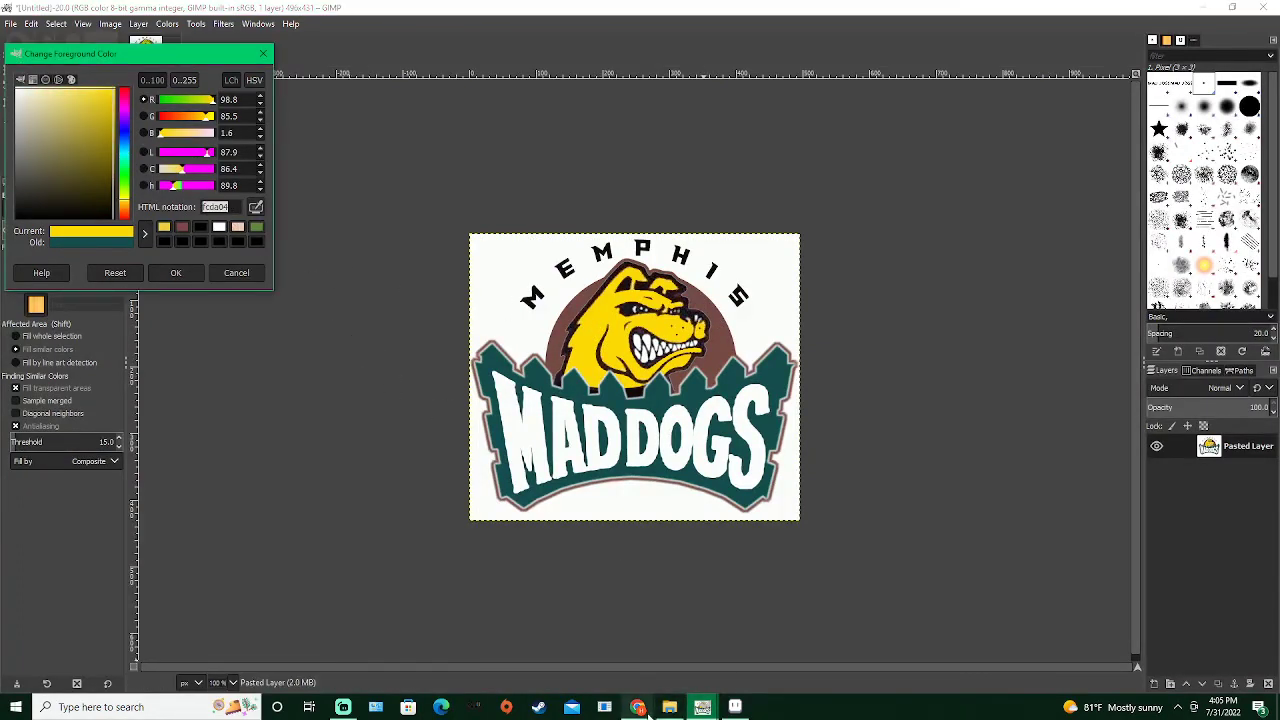
click(637, 707)
click(380, 11)
scroll(594, 237, up, 10)
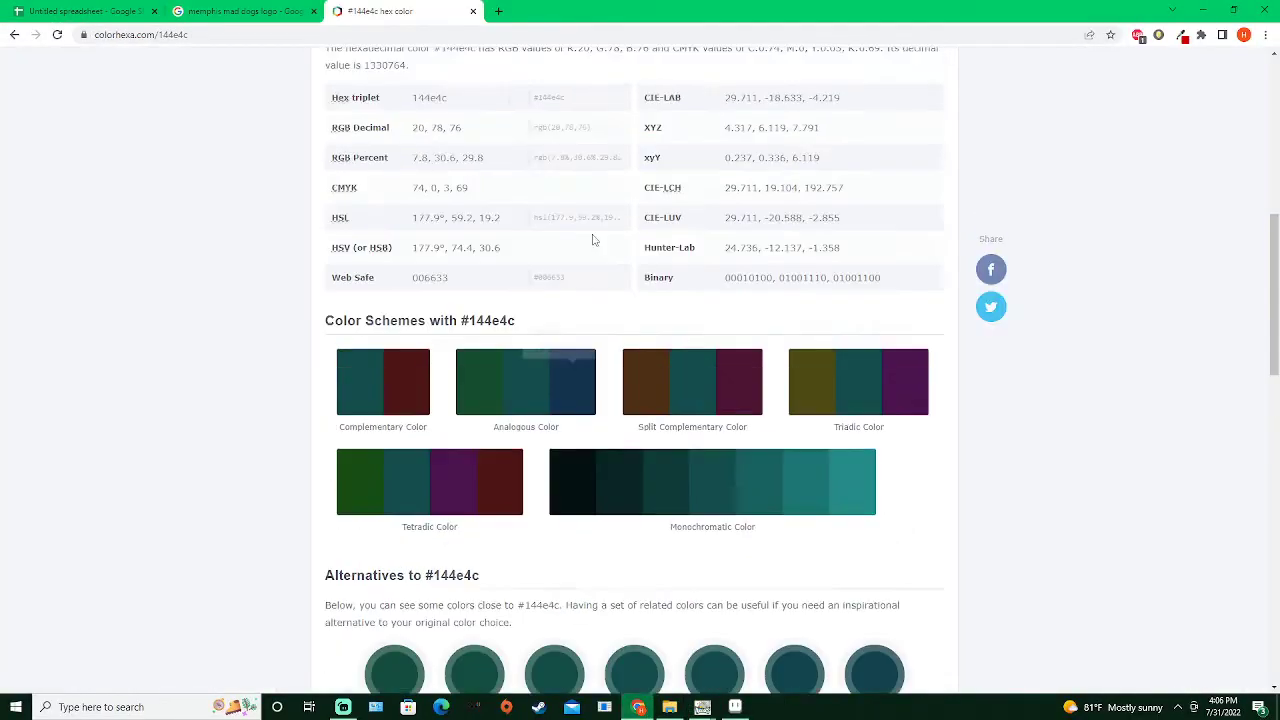
triple_click(409, 173)
key(ctrl+v)
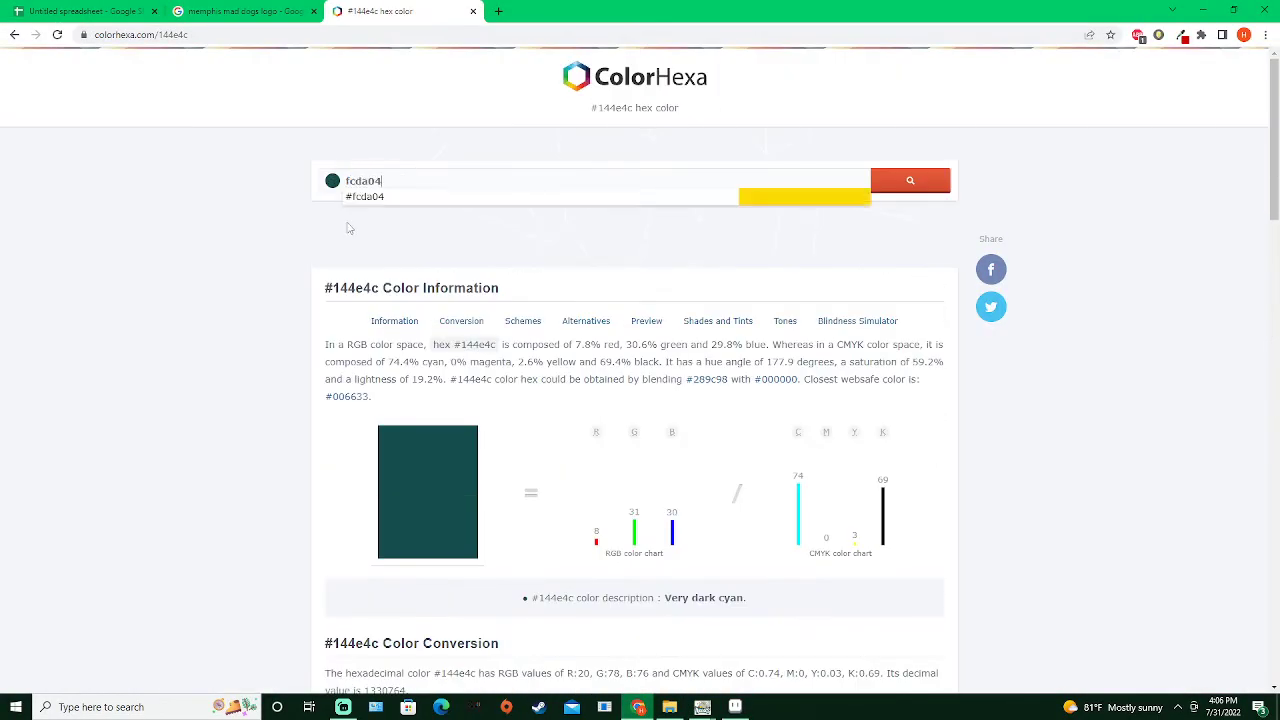
click(798, 200)
Copy the base shade #fcda04 from ColorHexa's monochromatic scheme into cell B87 of the colors sheet
scroll(646, 434, down, 6)
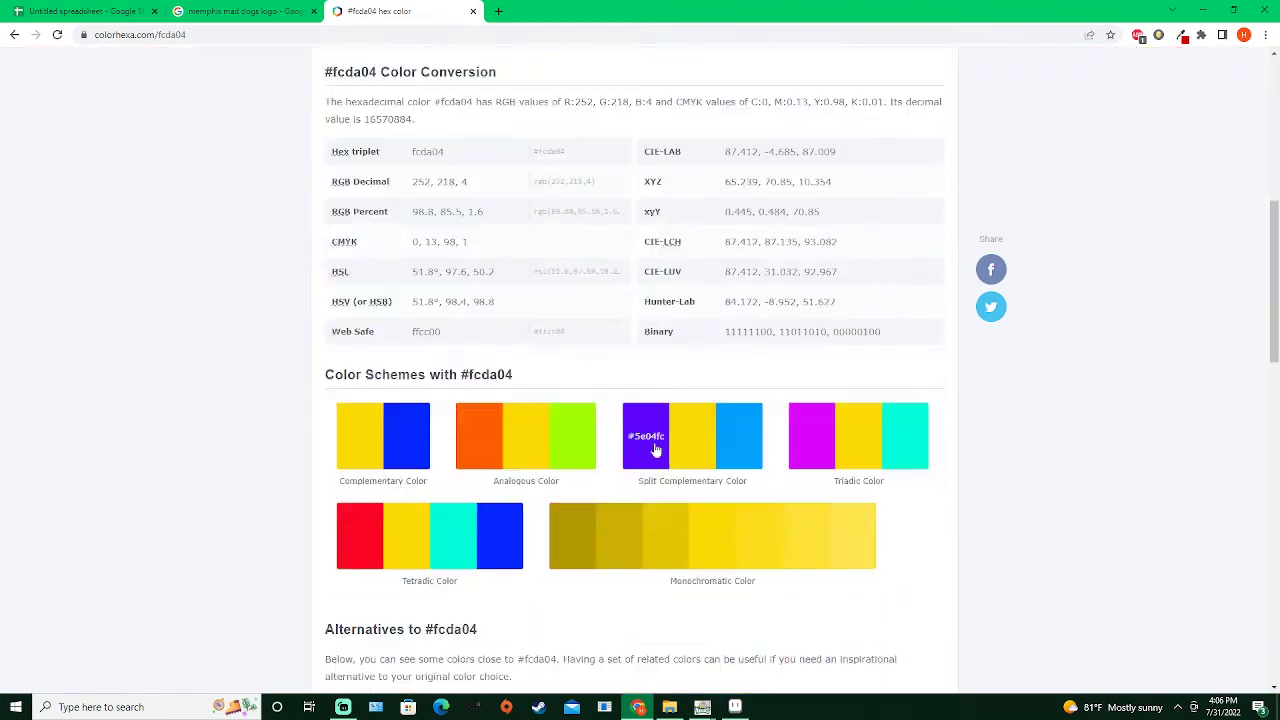
right_click(690, 458)
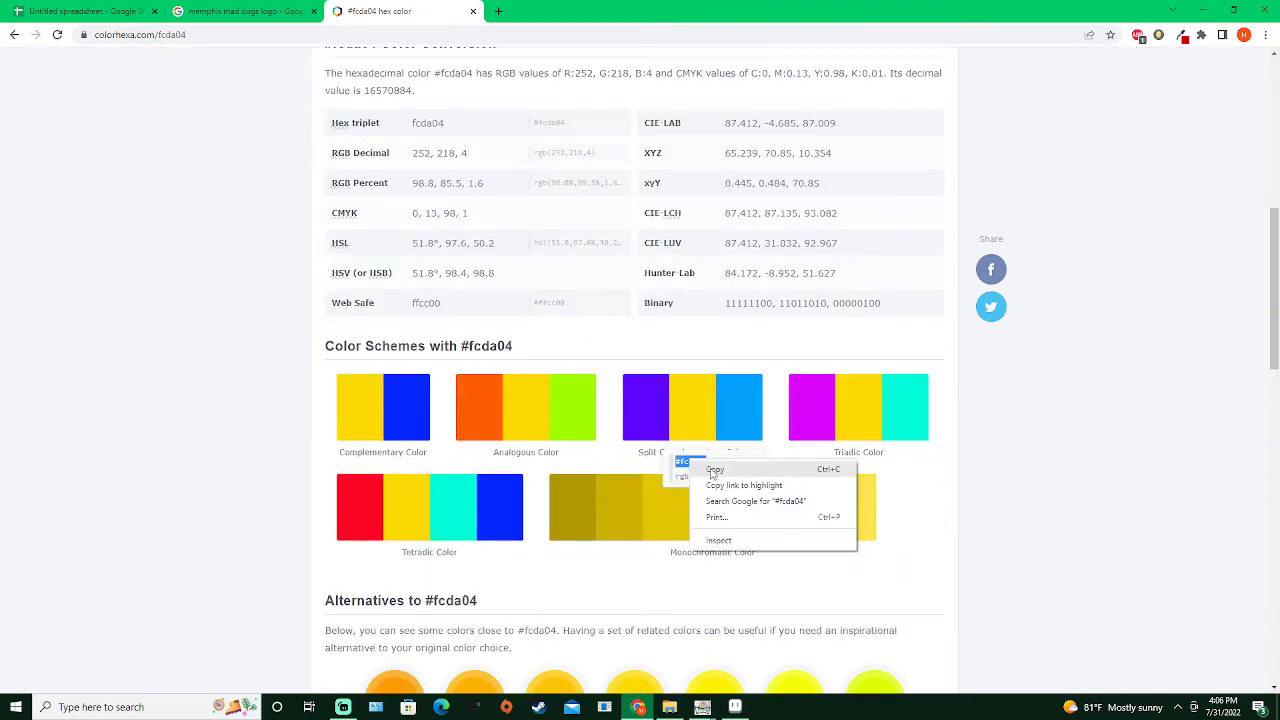
click(720, 466)
click(80, 11)
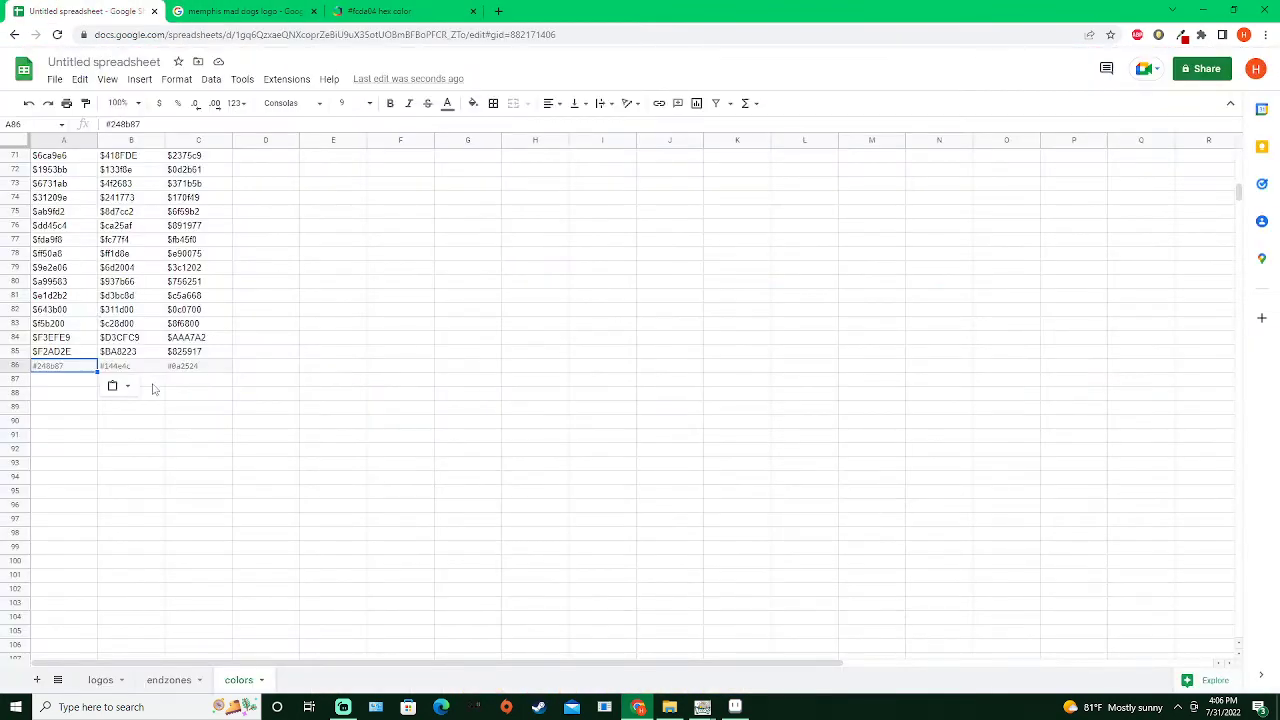
right_click(153, 382)
click(192, 355)
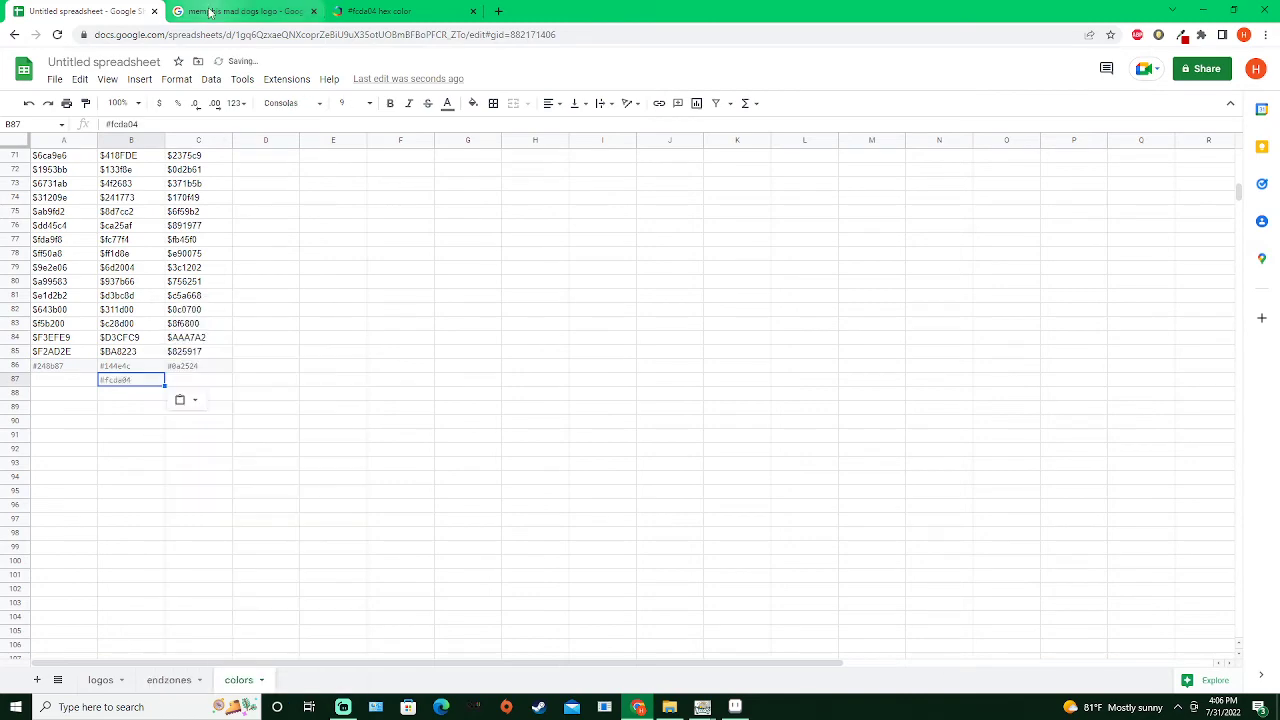
Copy the darkest monochromatic yellow shade #b19902 from ColorHexa into cell C87 of the colors sheet
click(366, 12)
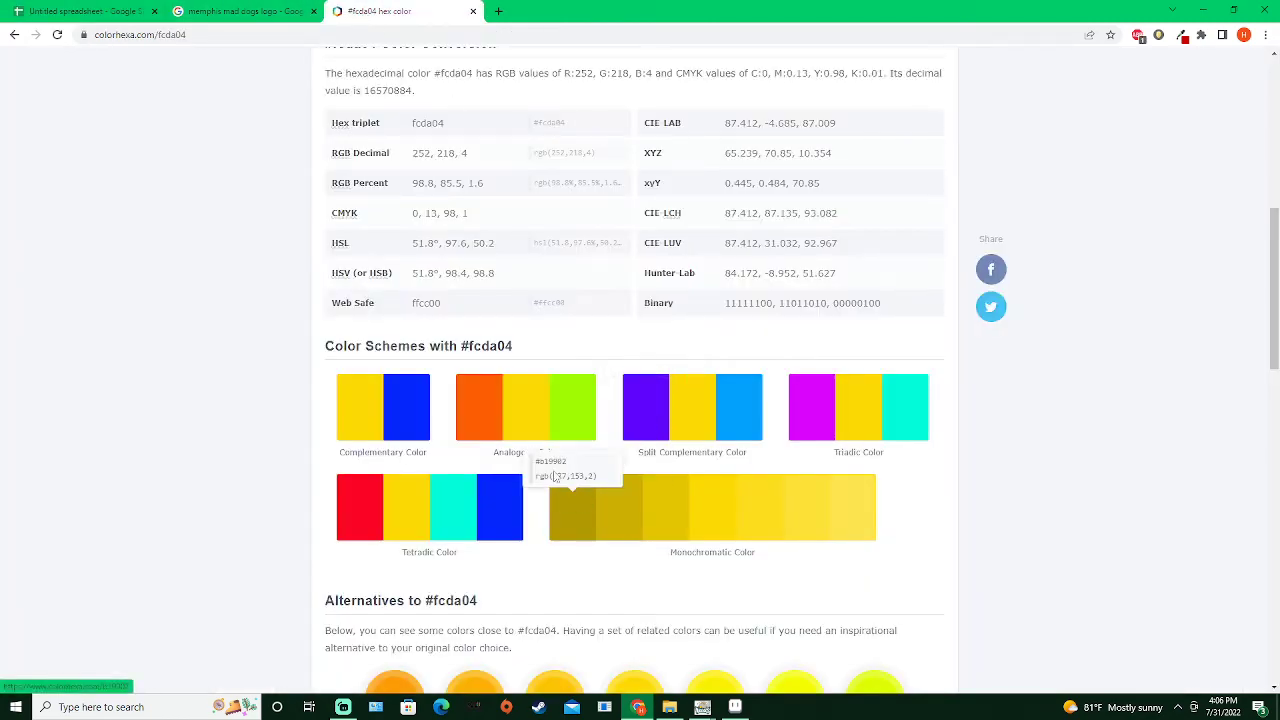
double_click(550, 461)
right_click(550, 461)
click(586, 475)
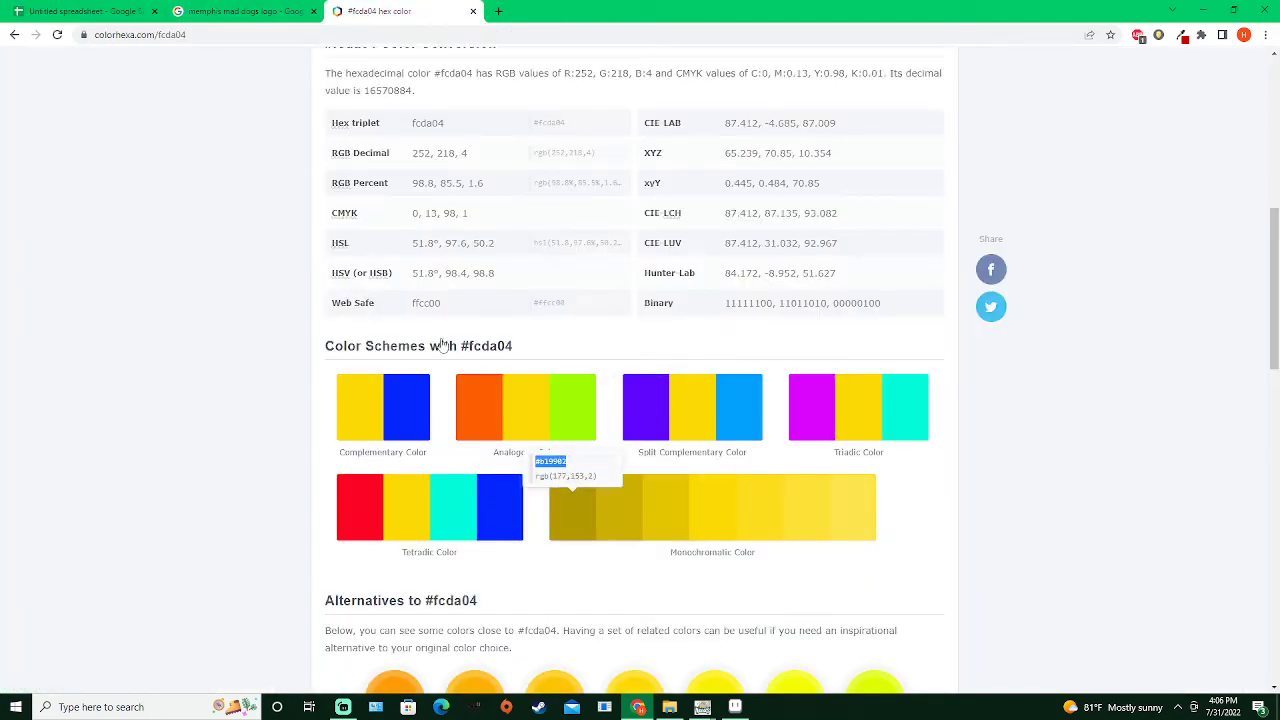
click(110, 10)
right_click(208, 380)
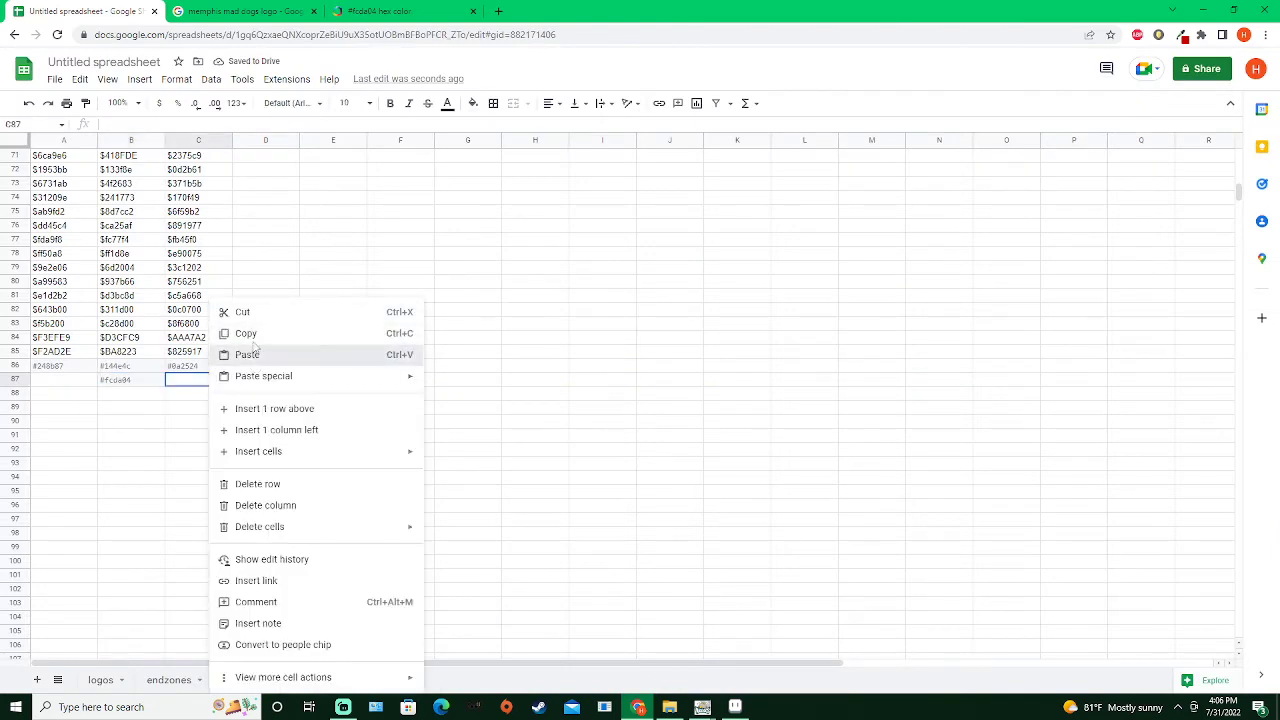
click(247, 354)
Copy the lighter monochromatic yellow shade #fde136 from ColorHexa into cell A87 of the colors sheet
click(380, 11)
mouse_move(822, 490)
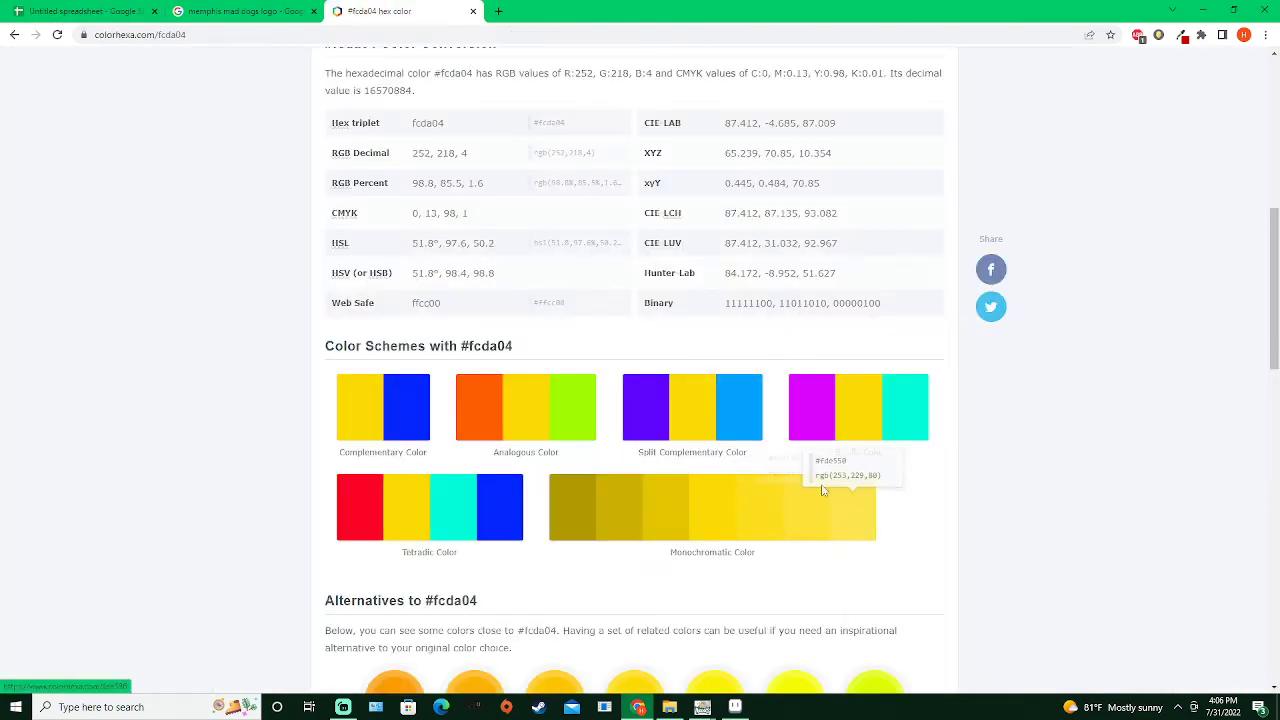
double_click(784, 461)
right_click(790, 462)
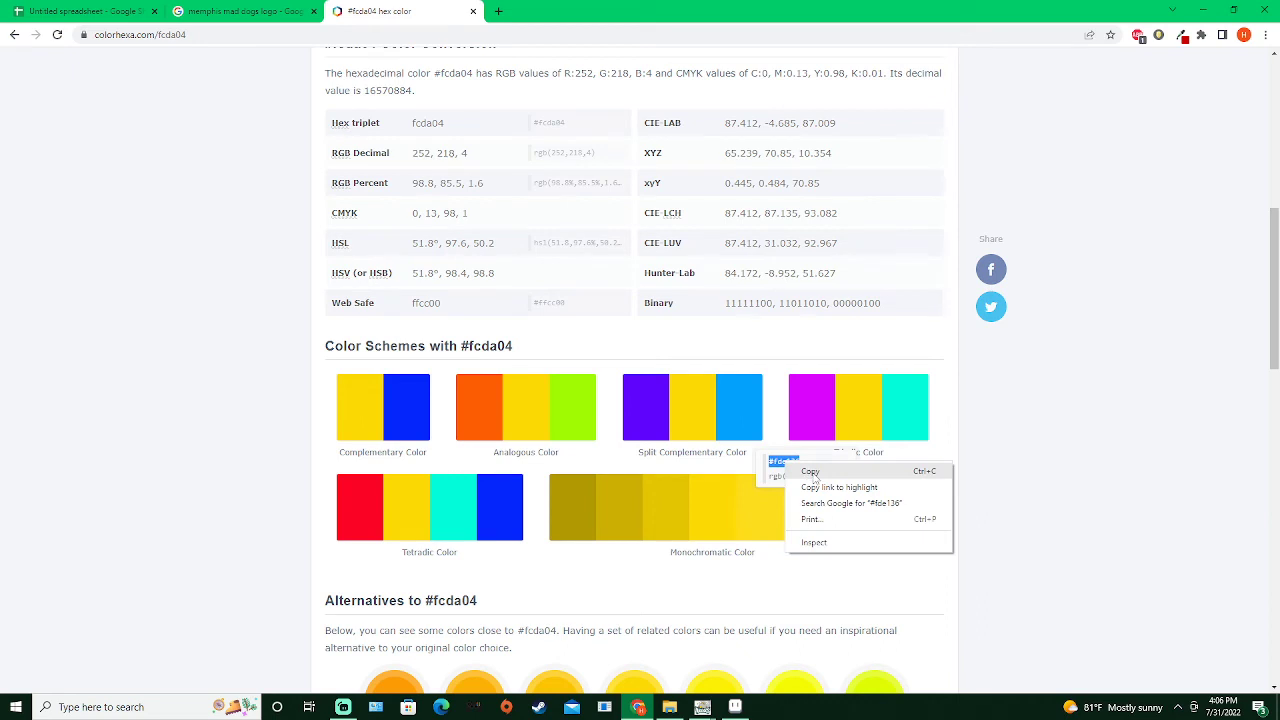
click(812, 472)
click(85, 10)
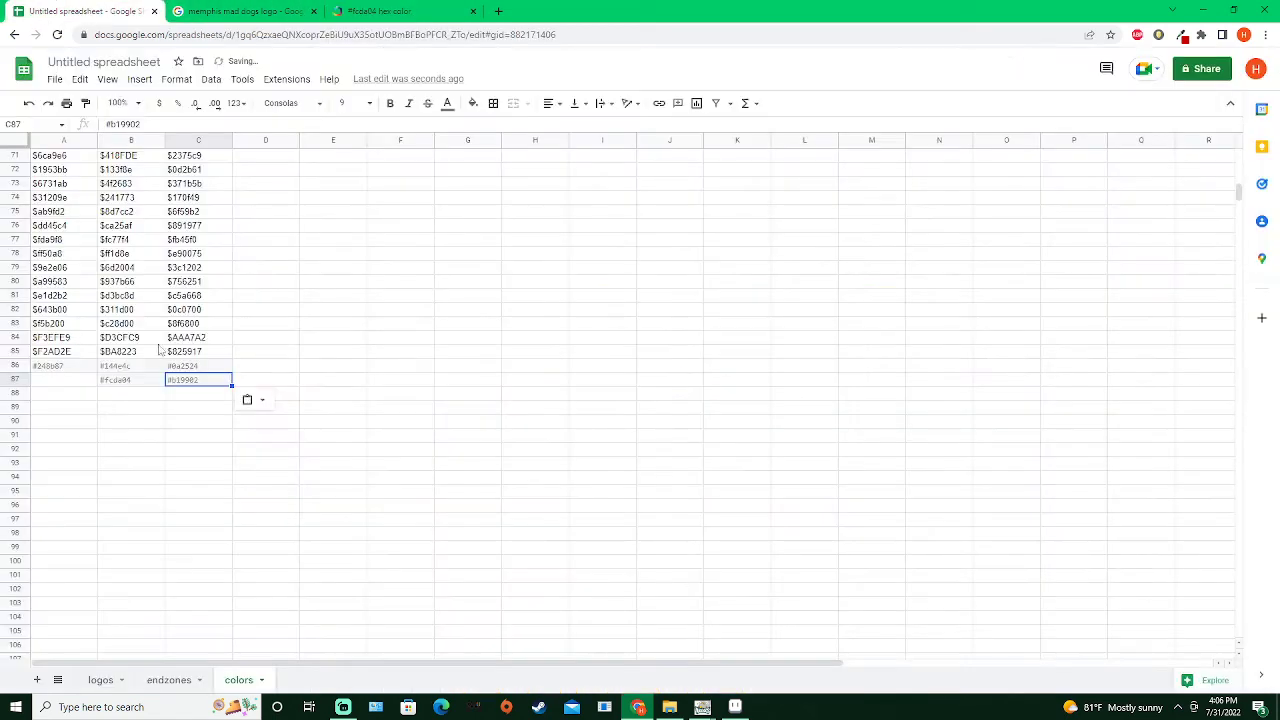
right_click(57, 384)
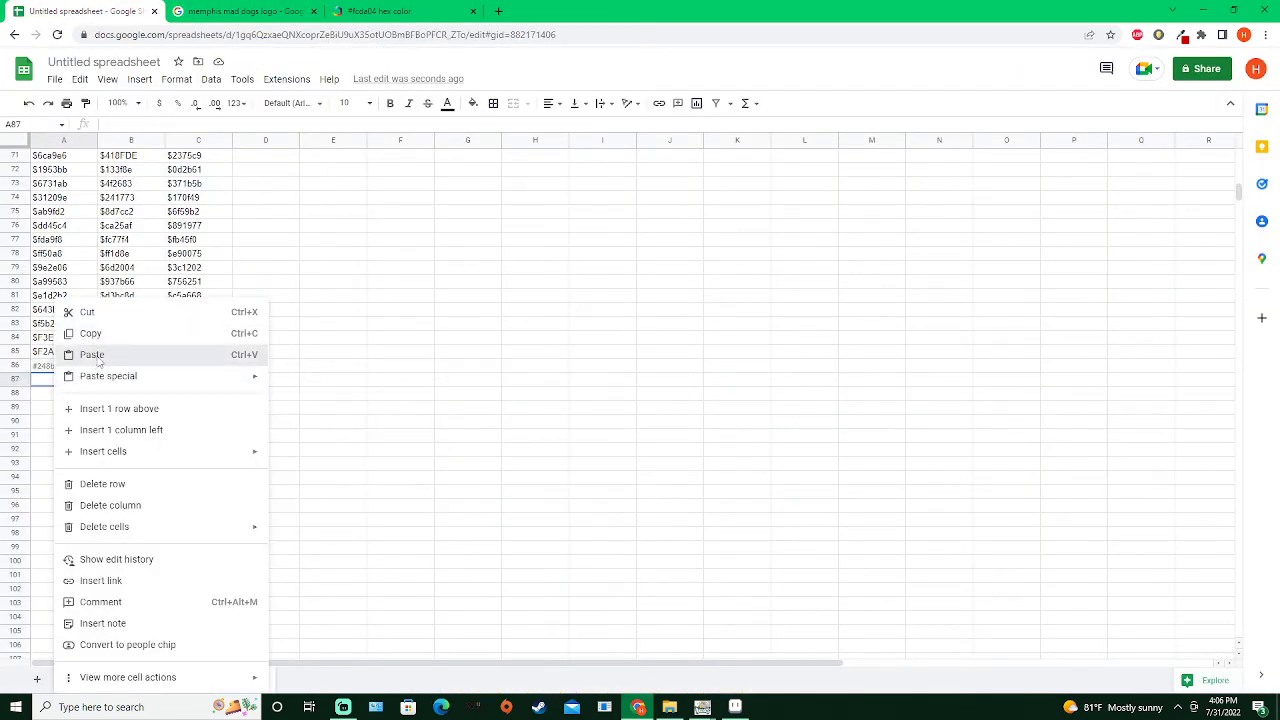
click(91, 355)
click(192, 421)
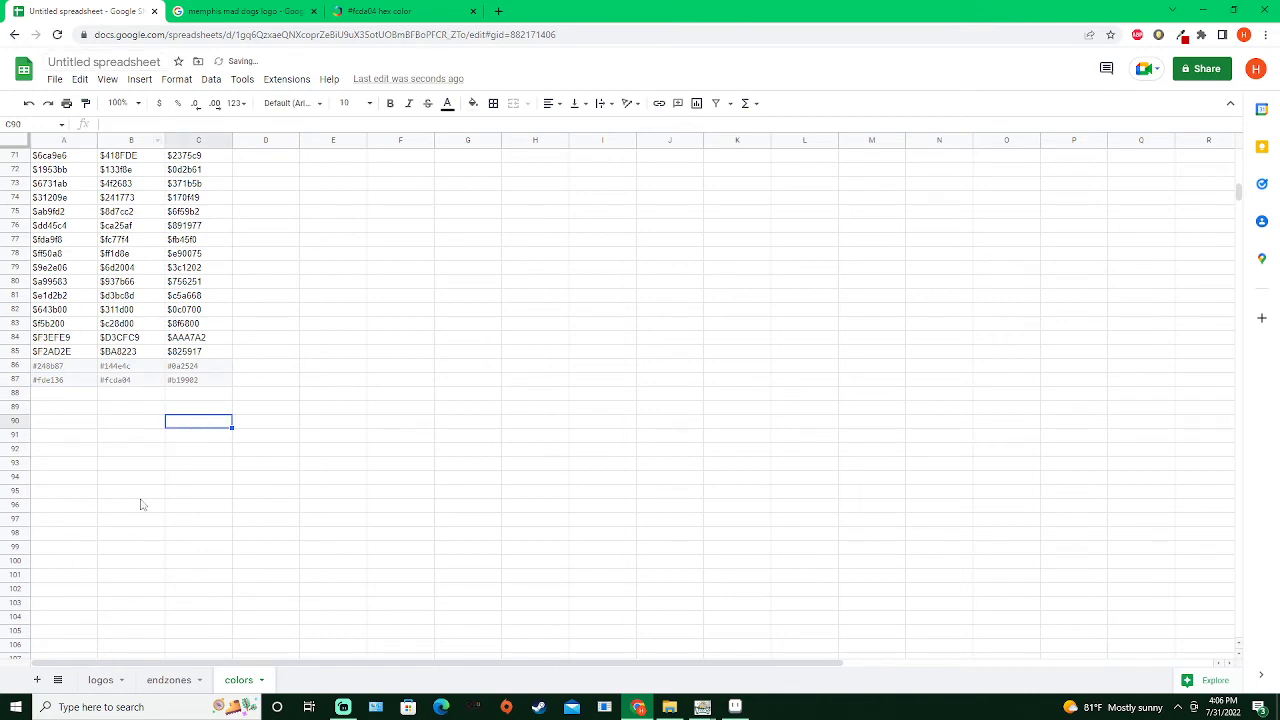
Review the new color rows 86 and 87 against the existing entries and column headers of the colors sheet
scroll(145, 366, up, 2)
scroll(172, 419, down, 3)
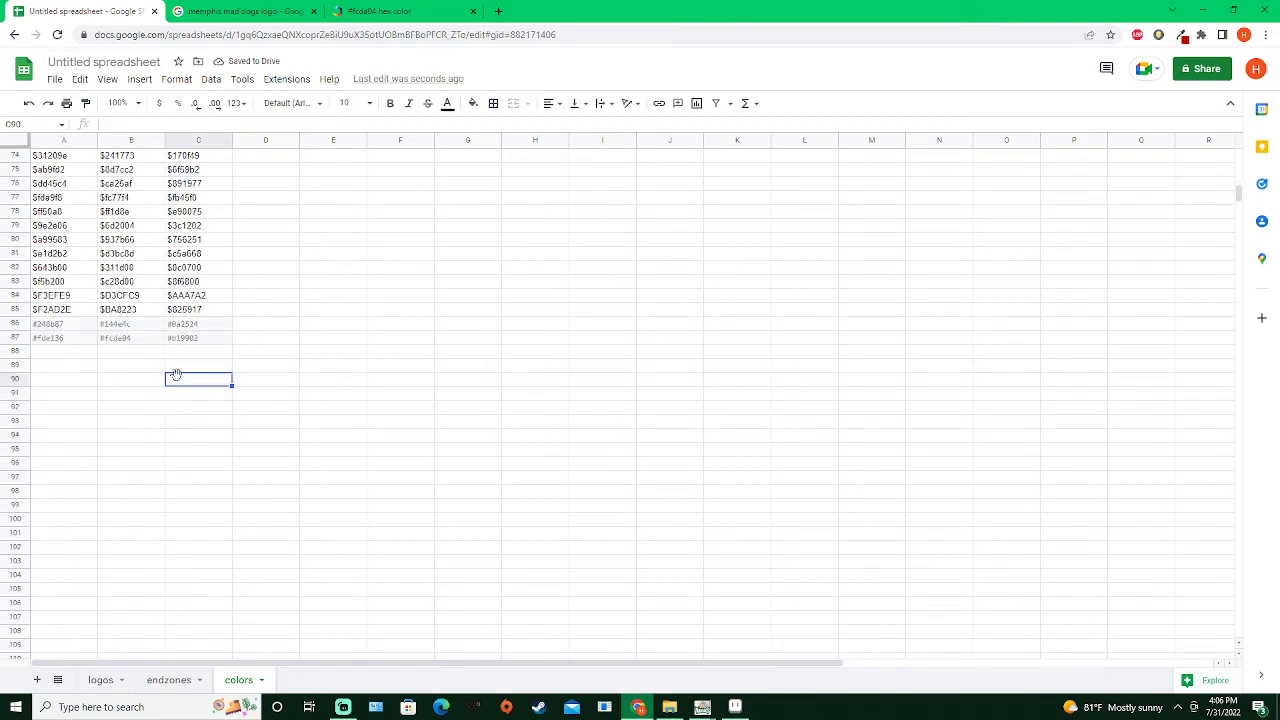
scroll(92, 372, up, 5)
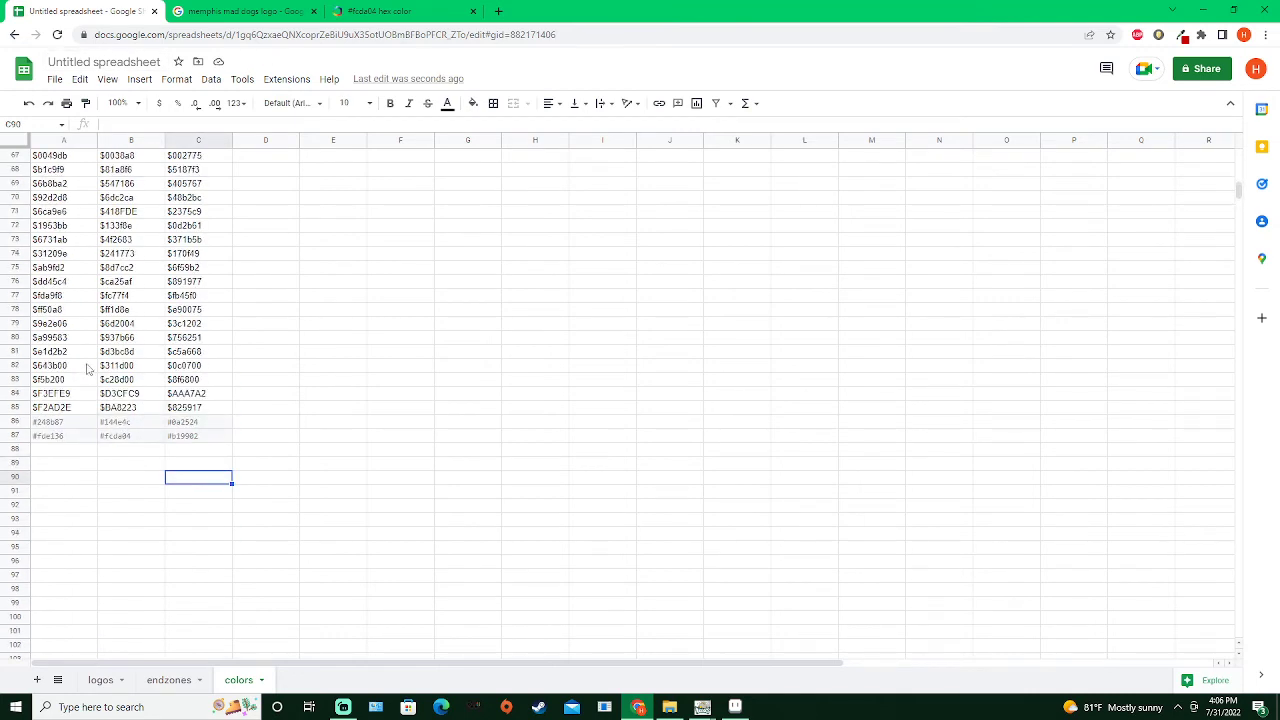
scroll(105, 385, down, 10)
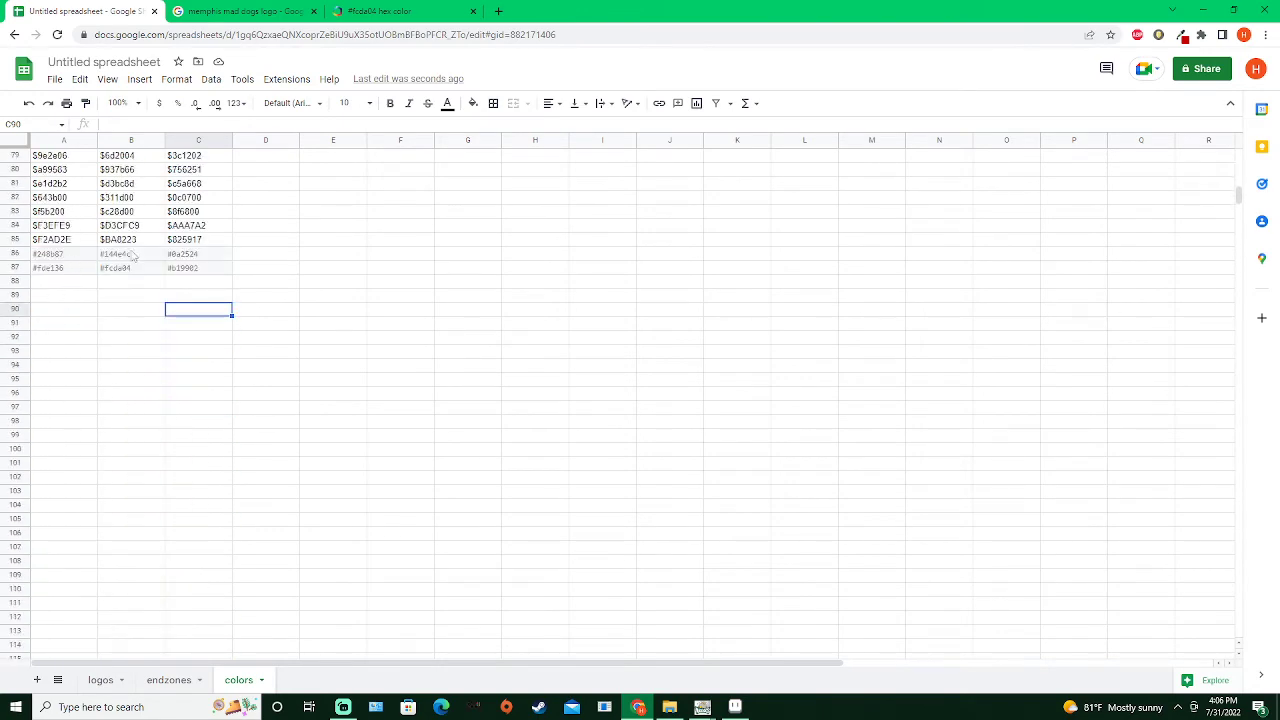
scroll(128, 288, up, 3)
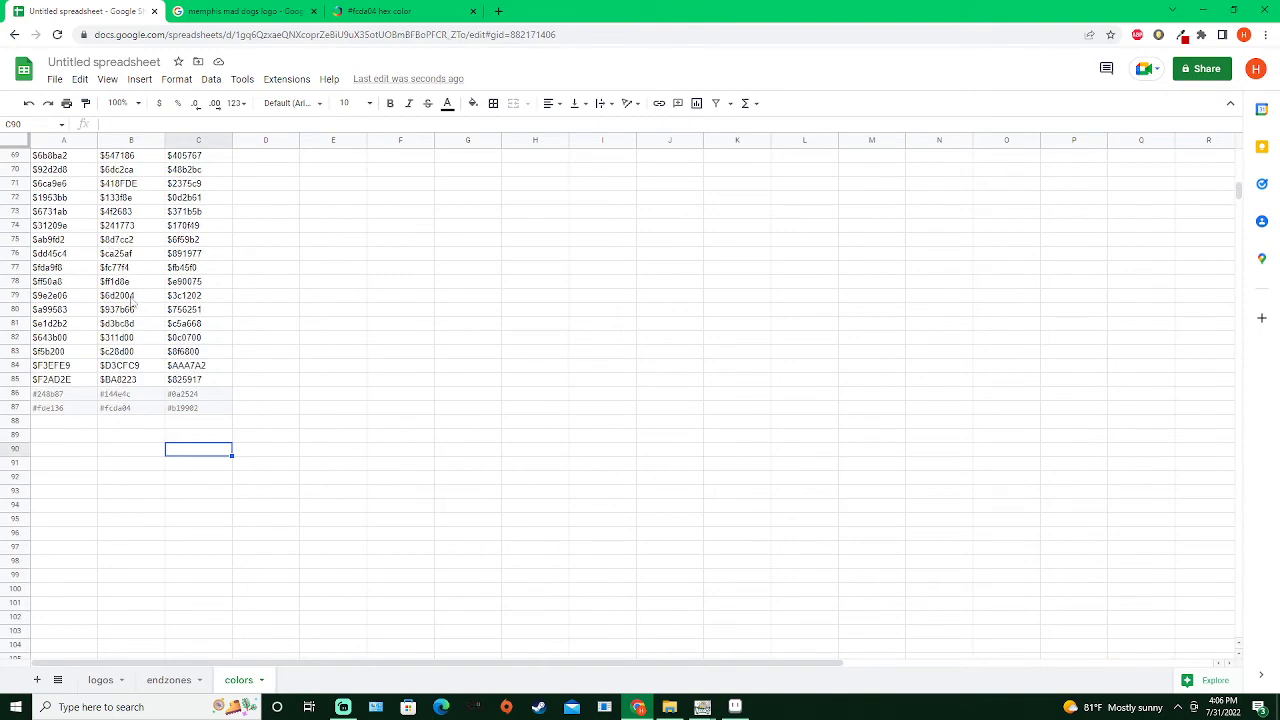
scroll(142, 427, up, 15)
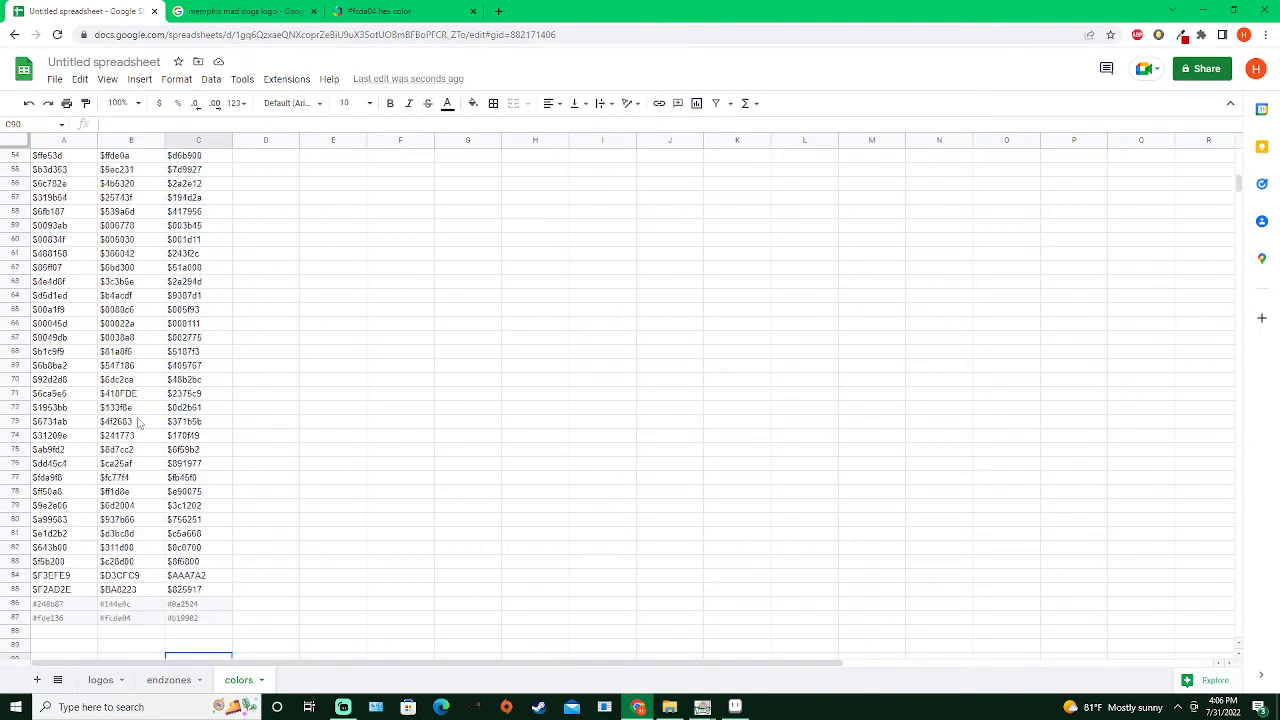
scroll(138, 423, up, 4)
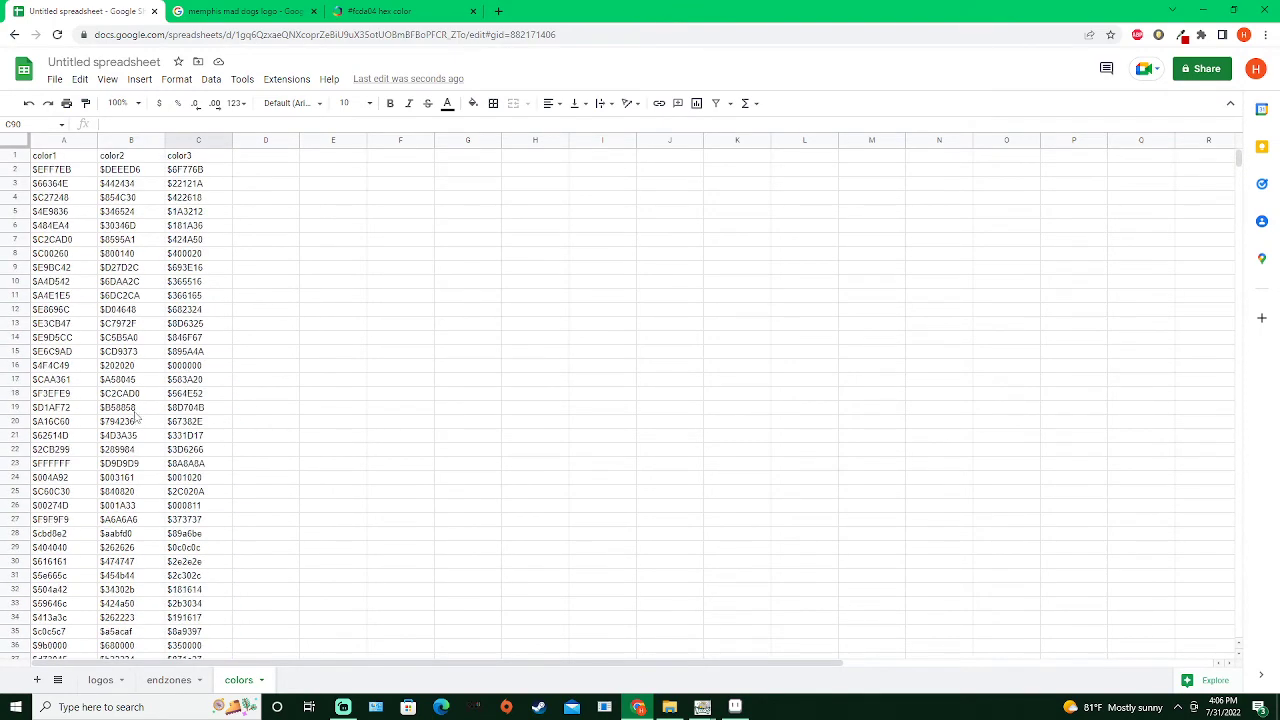
scroll(135, 413, down, 20)
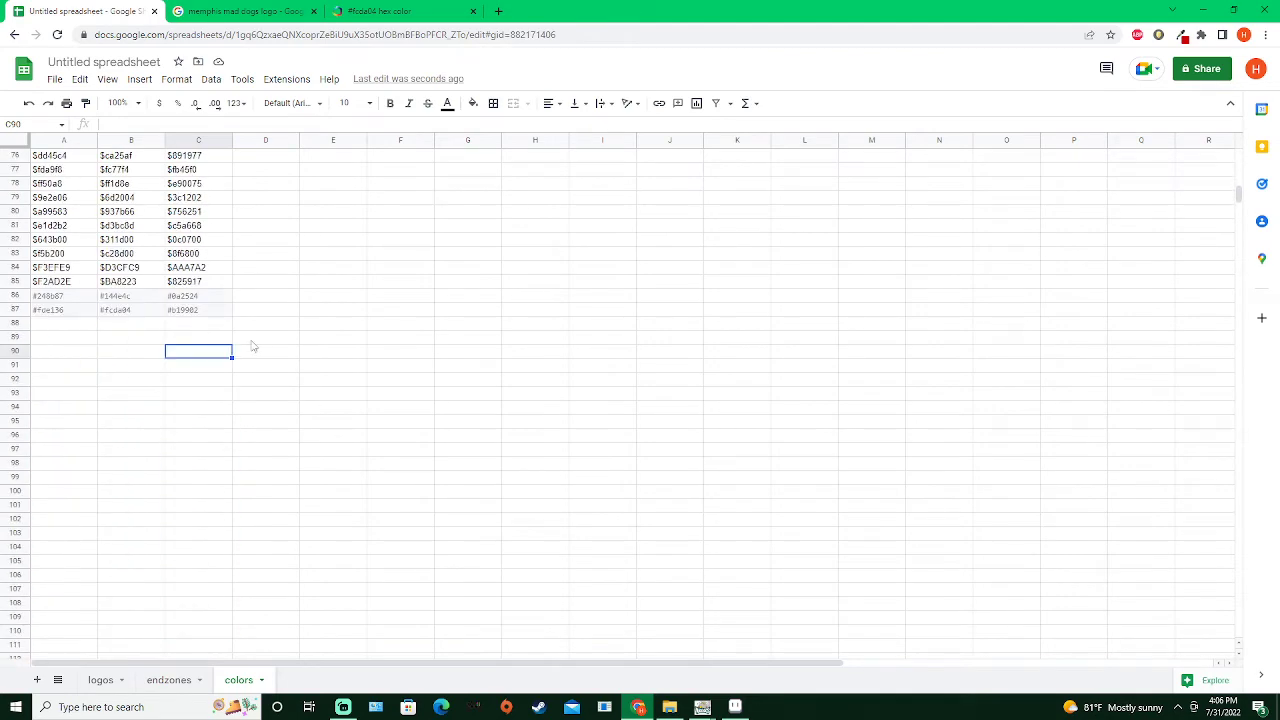
Look over the added entries in the logos, endzones and colors sheets
click(97, 690)
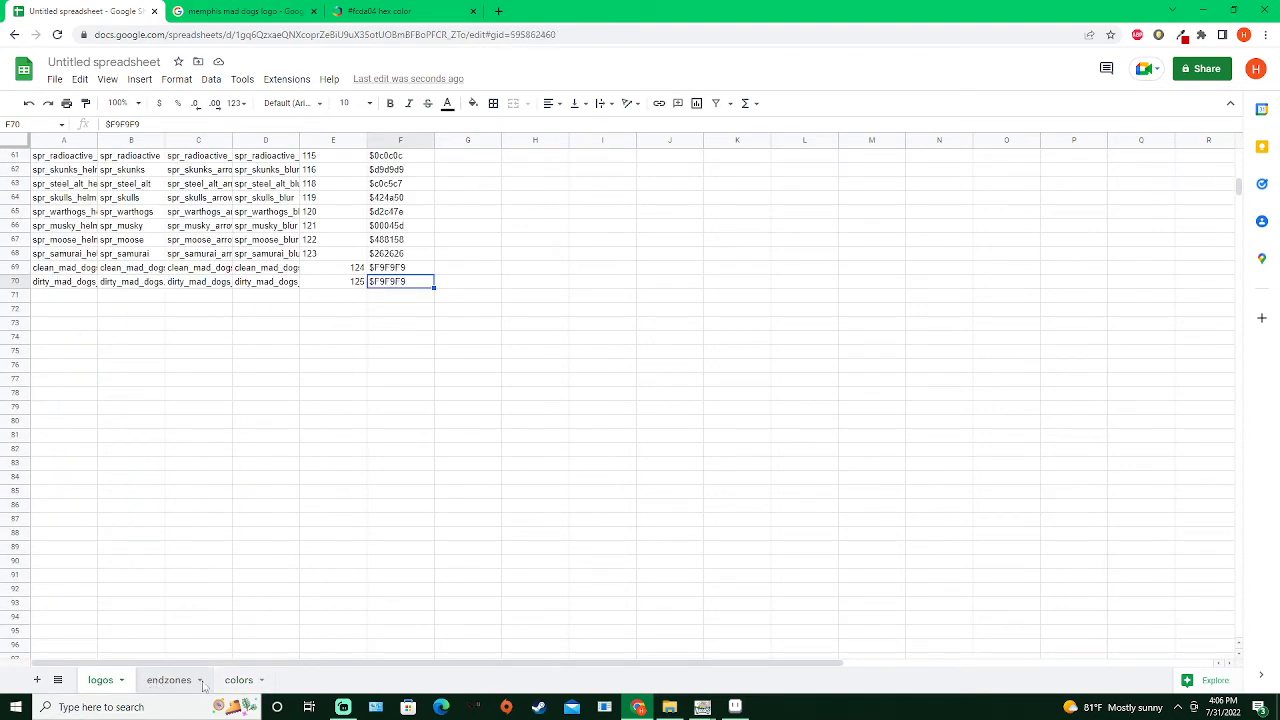
click(158, 686)
click(229, 685)
click(100, 688)
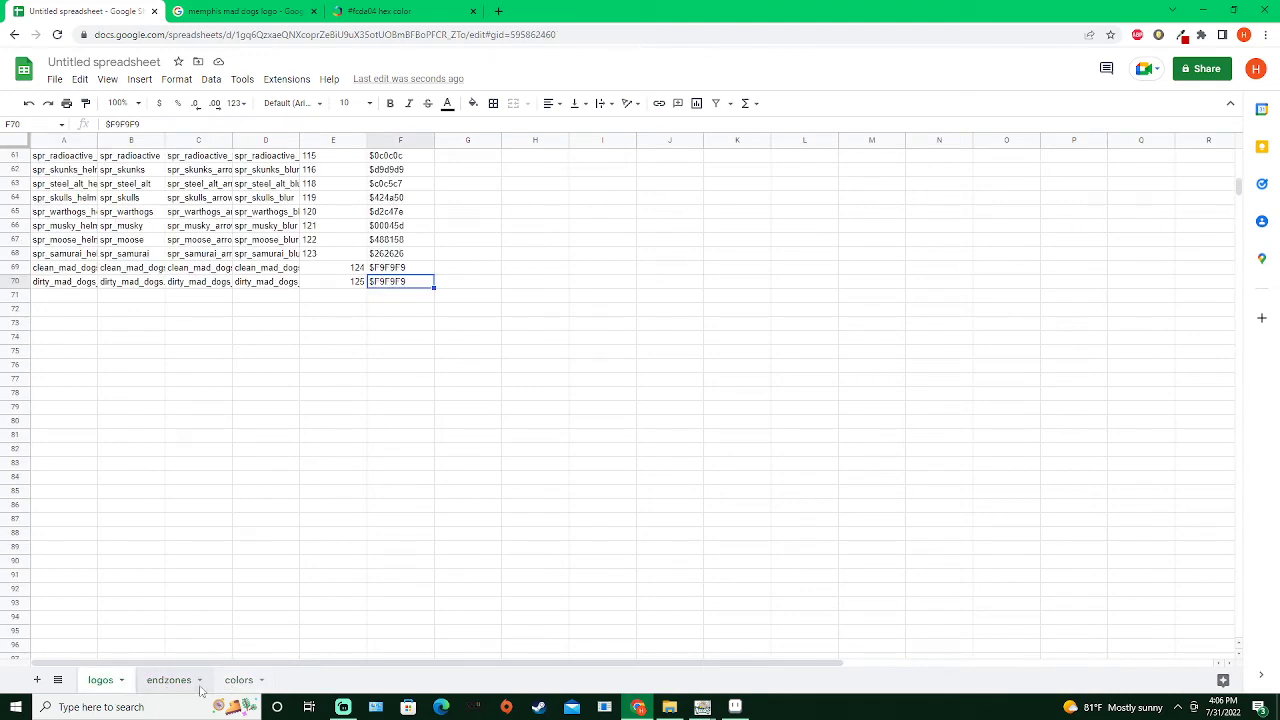
click(166, 688)
click(230, 686)
click(104, 688)
click(165, 688)
click(230, 684)
click(280, 228)
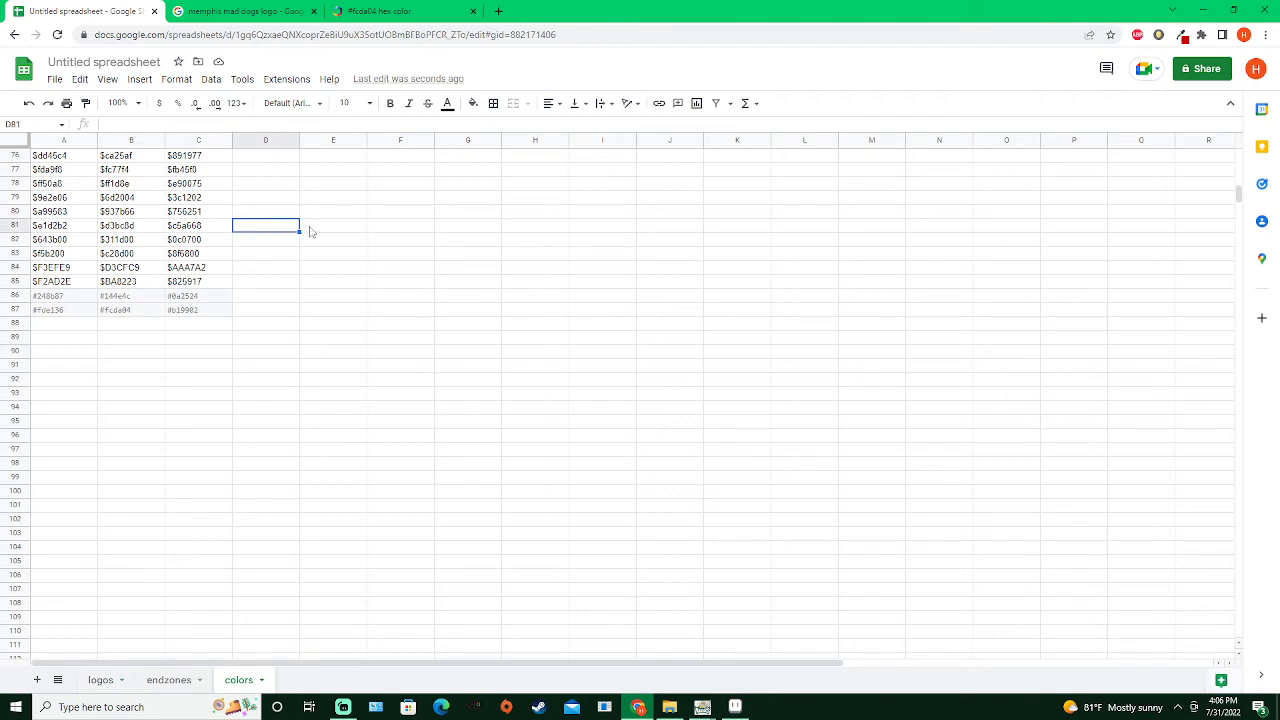
drag(337, 197, 335, 185)
click(268, 212)
scroll(257, 428, up, 5)
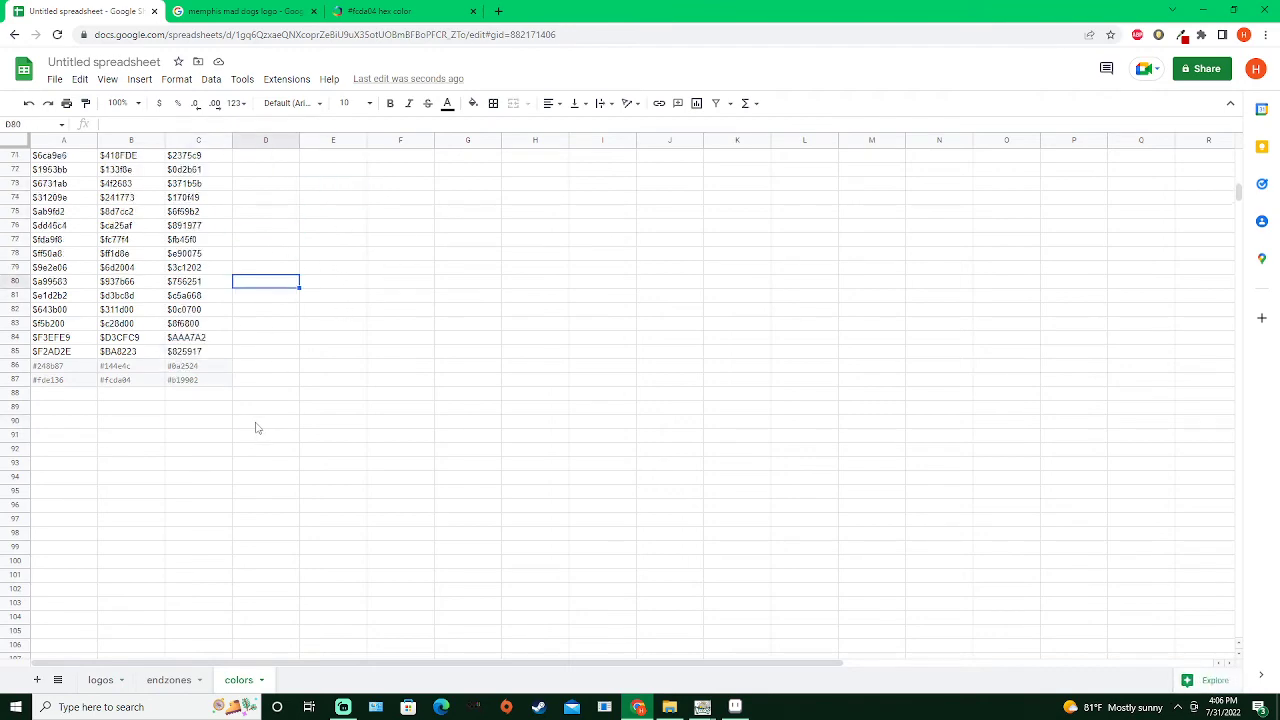
scroll(257, 434, down, 3)
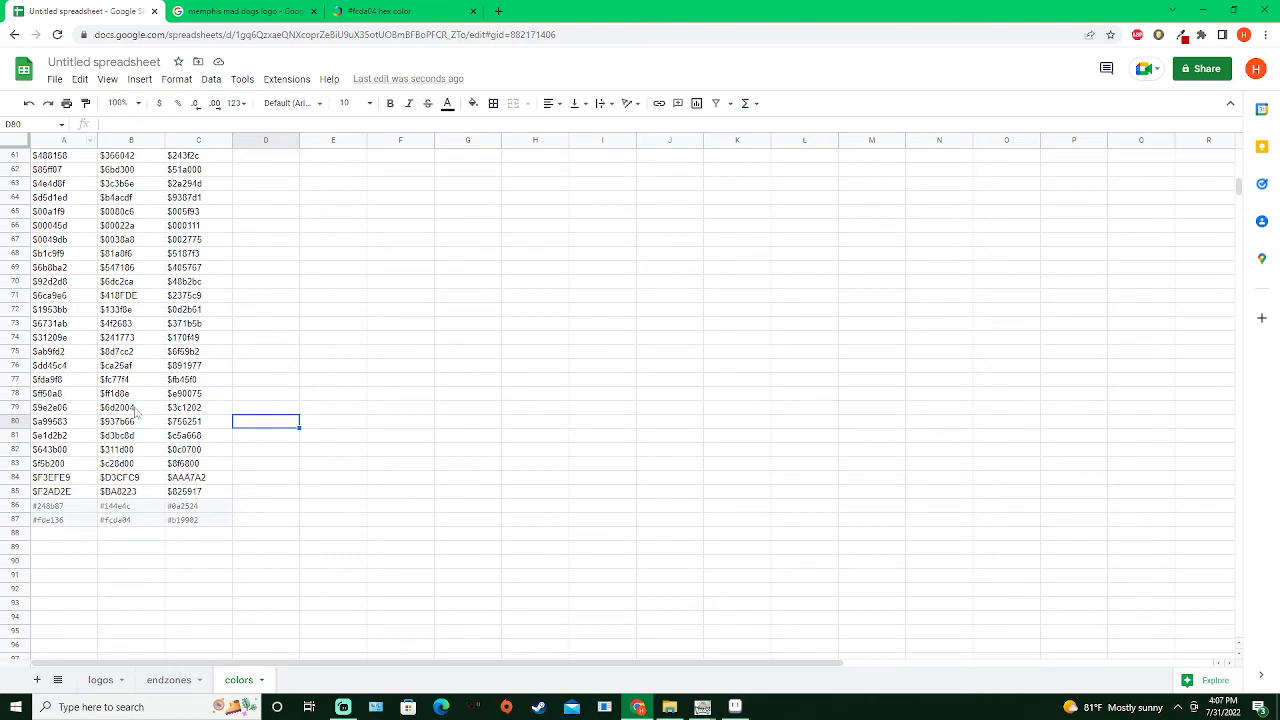
scroll(337, 334, up, 5)
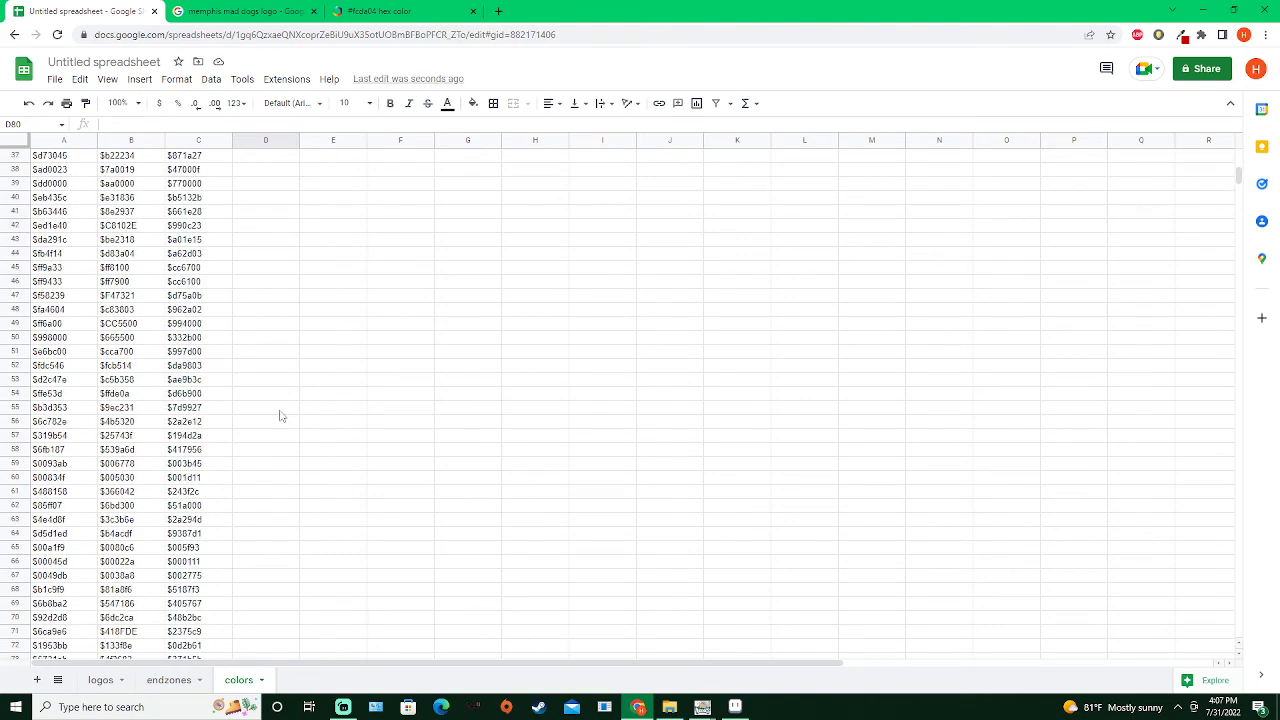
scroll(235, 367, up, 9)
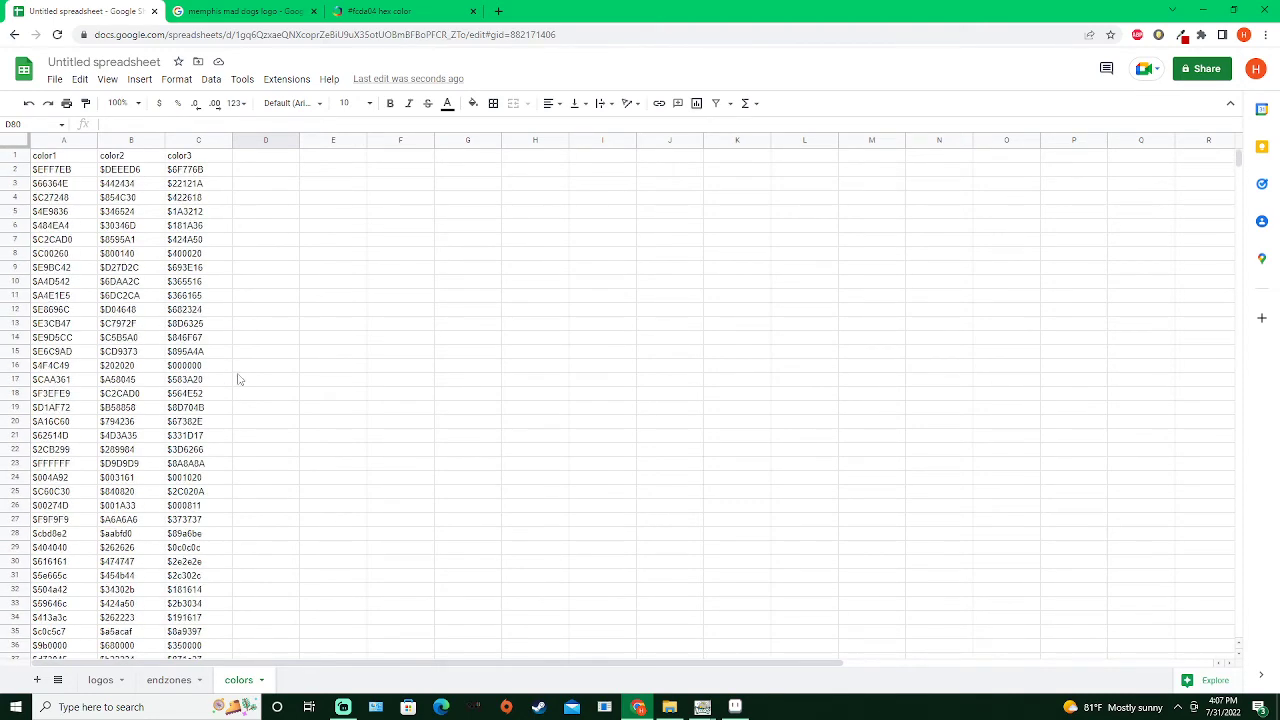
scroll(238, 379, down, 12)
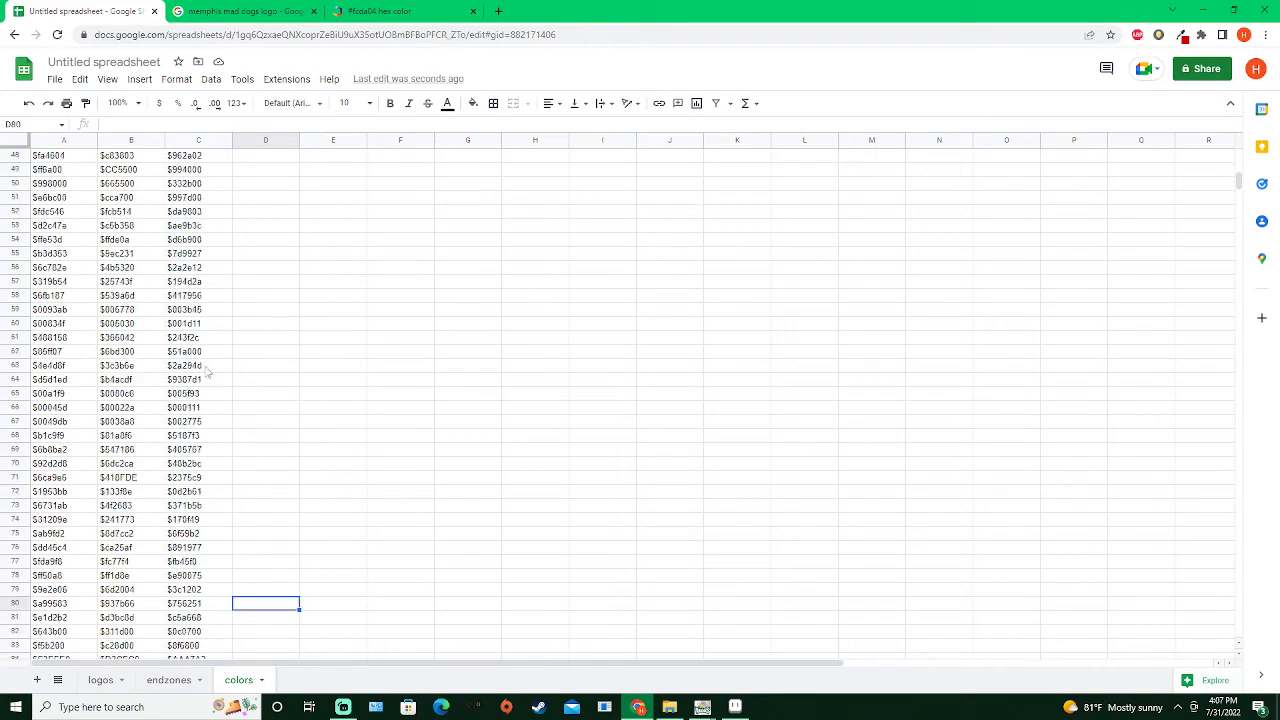
Look over the entries in the colors and endzones sheets before exporting them
scroll(205, 372, down, 1)
scroll(196, 442, down, 4)
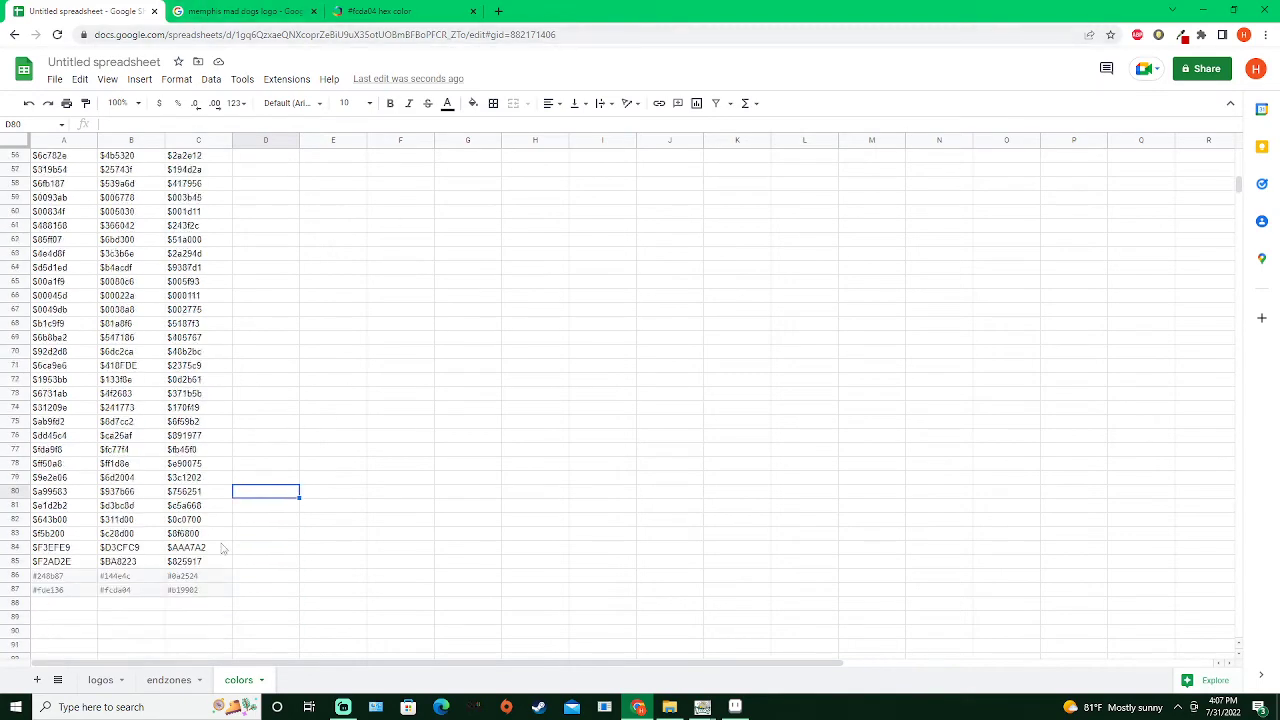
click(168, 680)
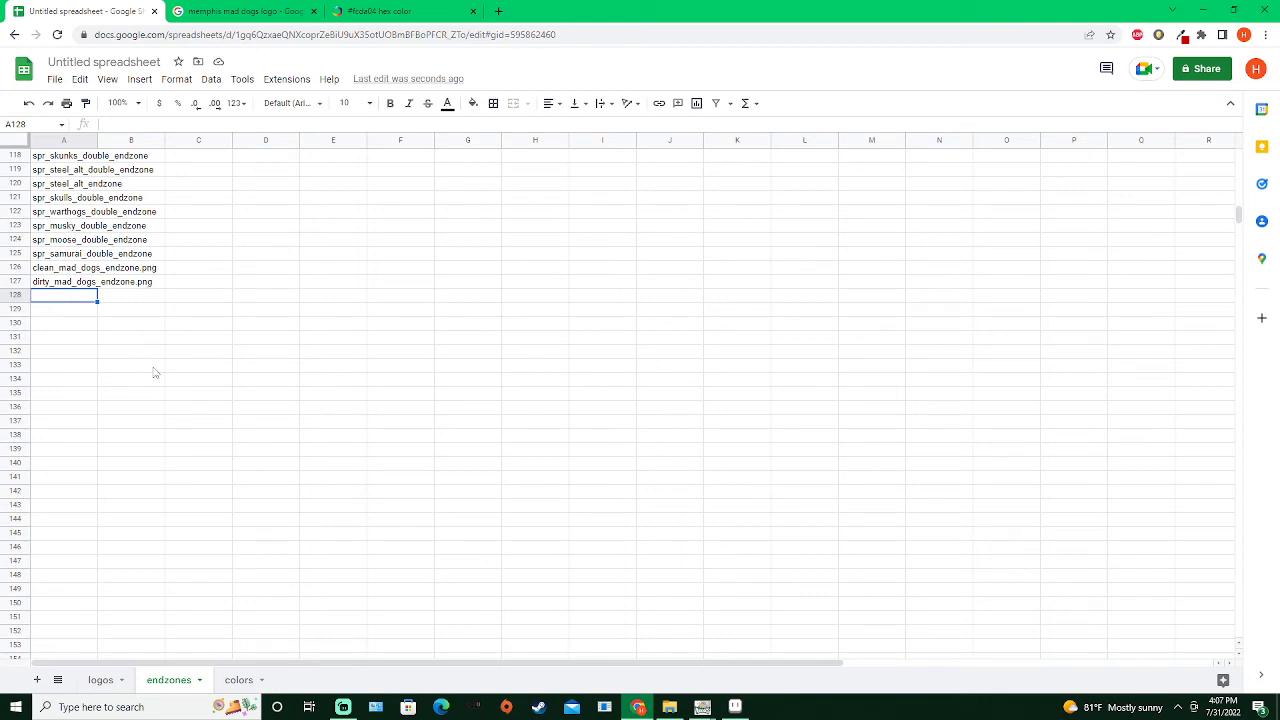
scroll(219, 393, up, 5)
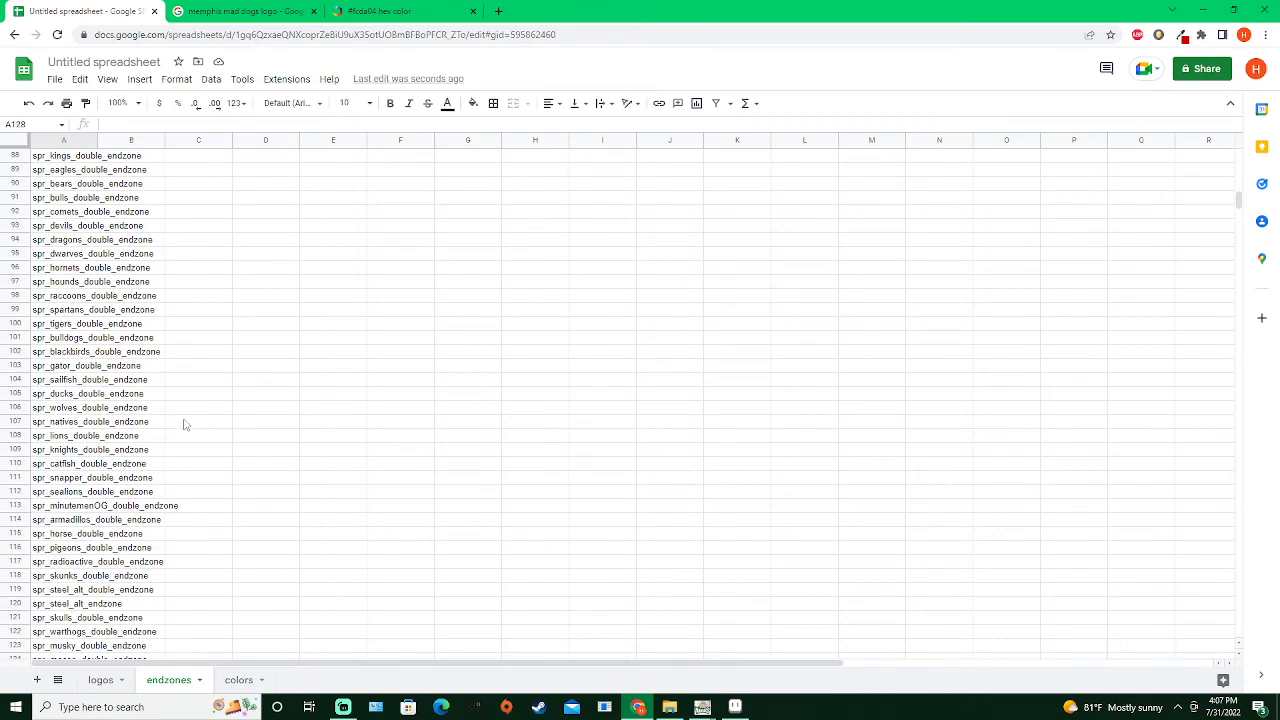
scroll(219, 410, down, 5)
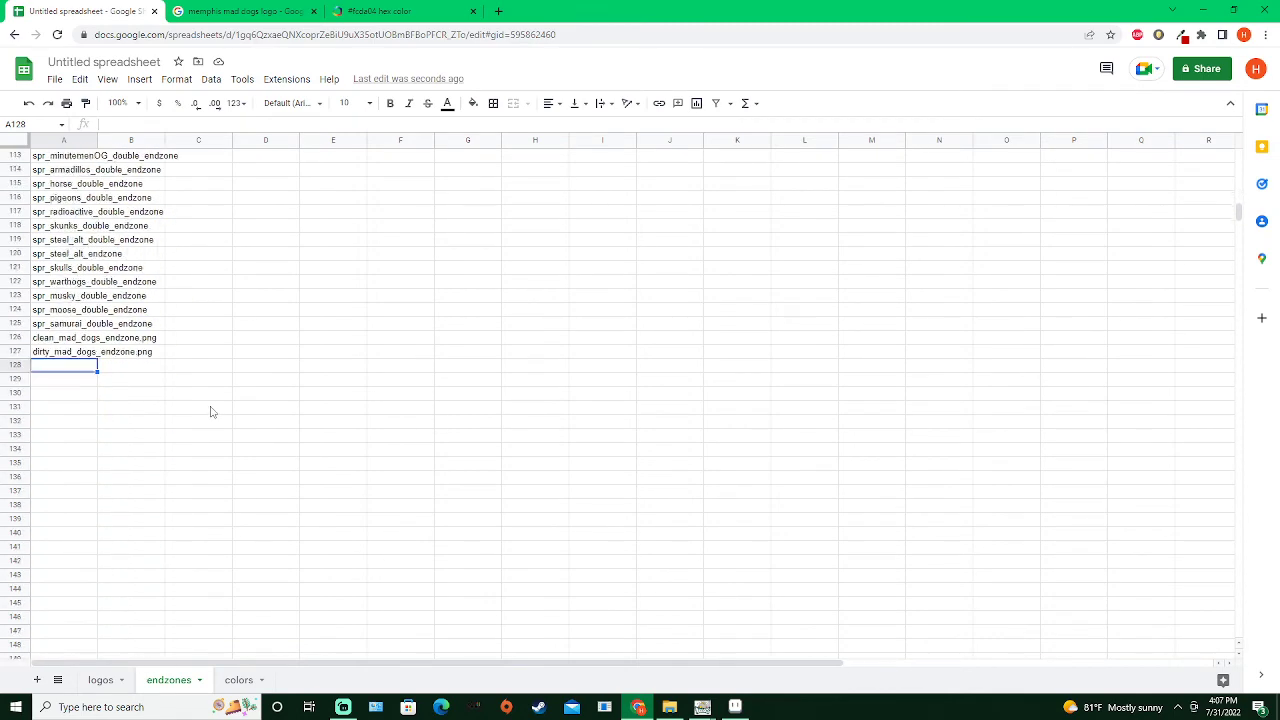
scroll(172, 370, up, 5)
scroll(164, 421, up, 2)
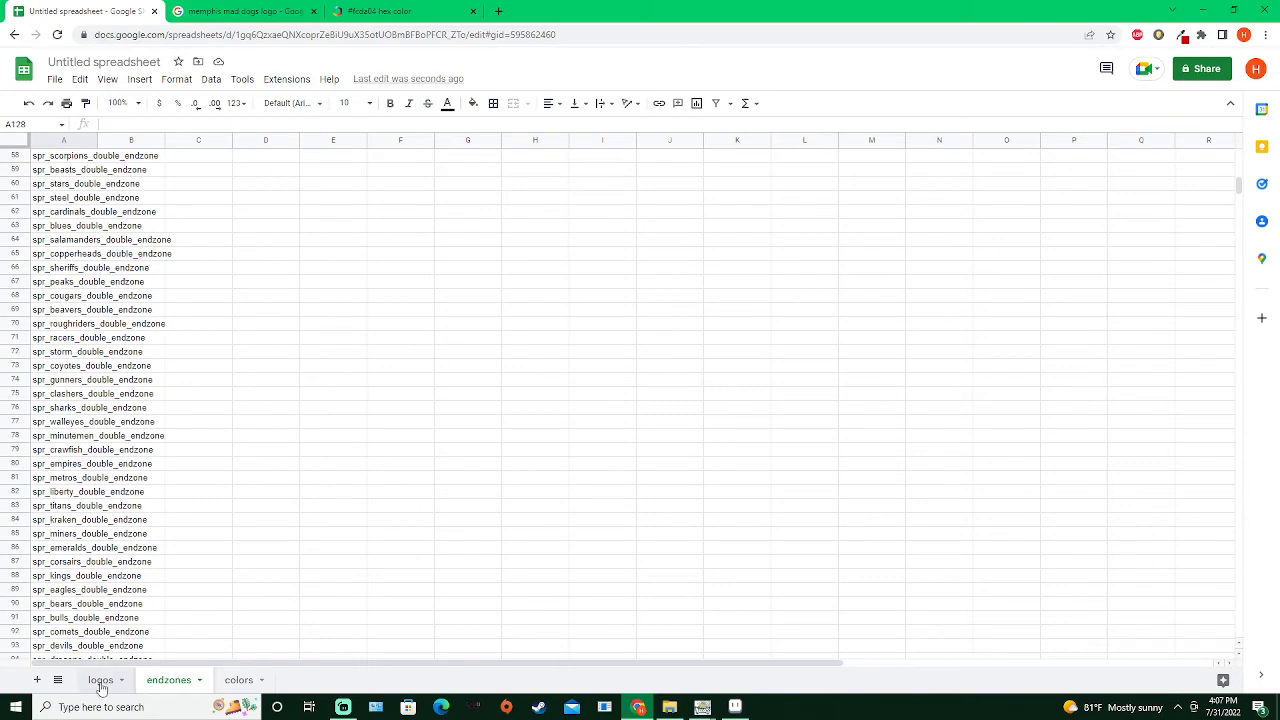
scroll(137, 366, up, 15)
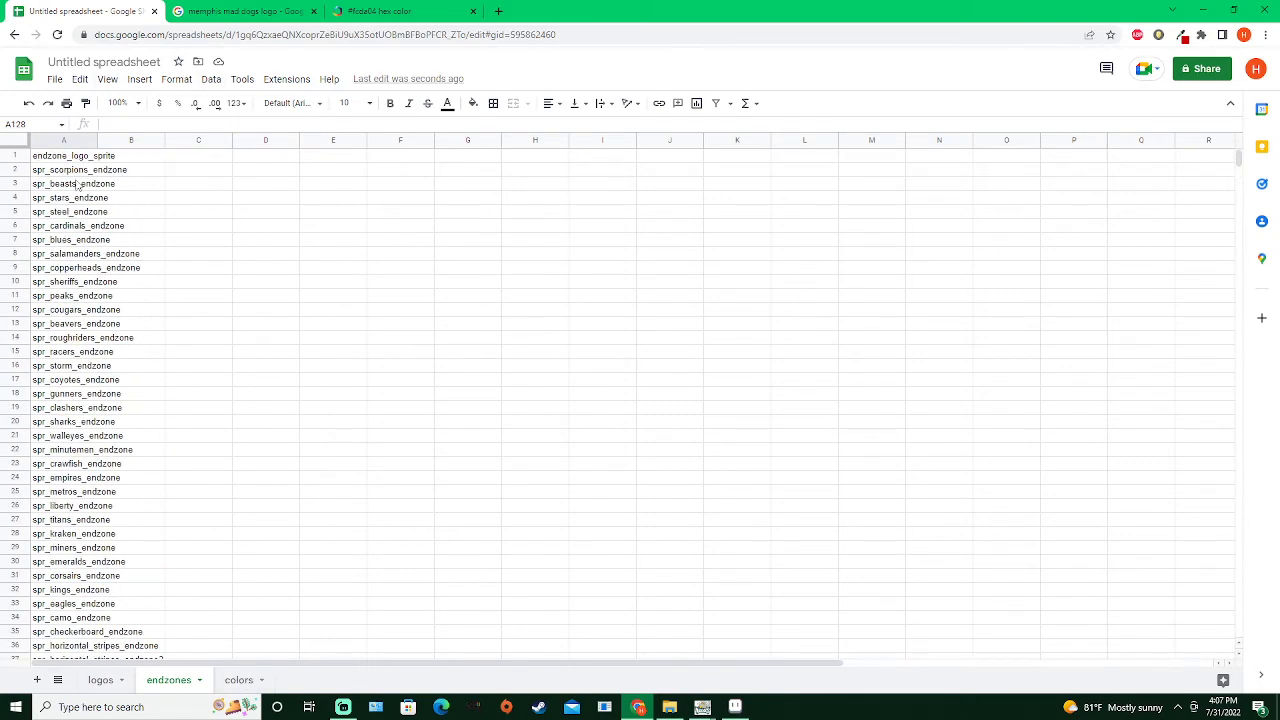
Download the logos sheet as a Tab Separated Values (.tsv) file
click(101, 680)
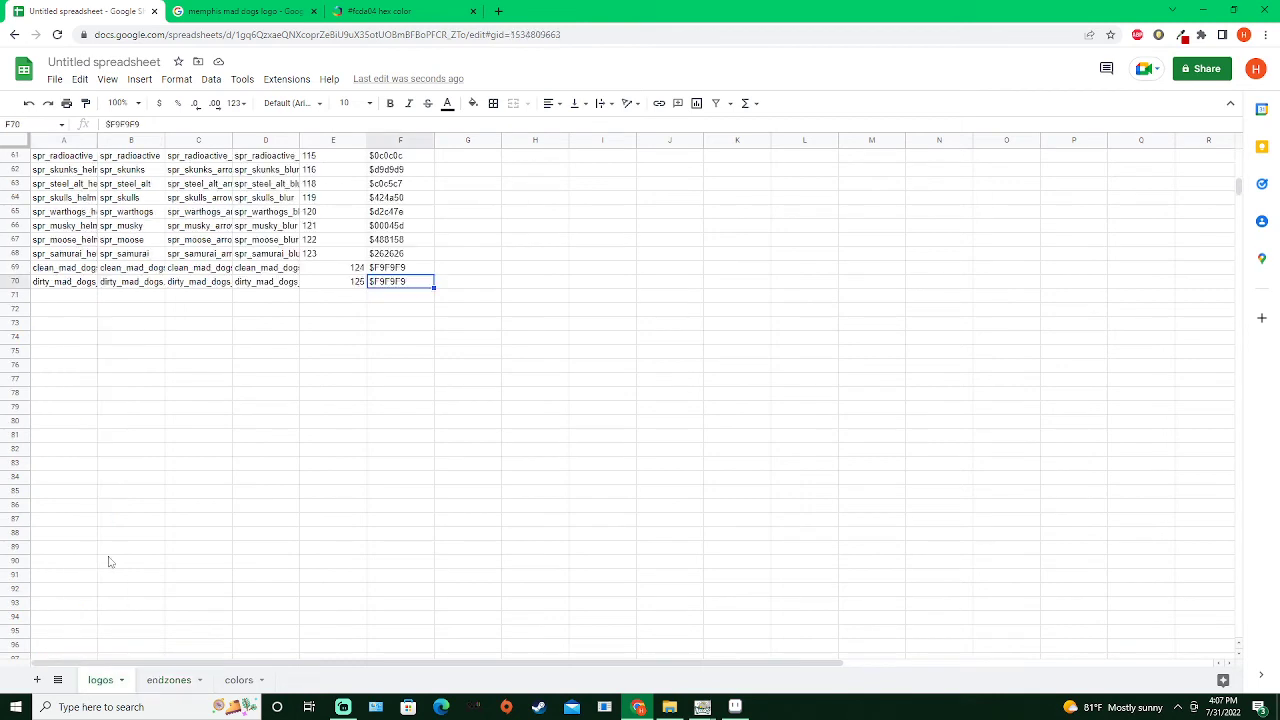
click(55, 79)
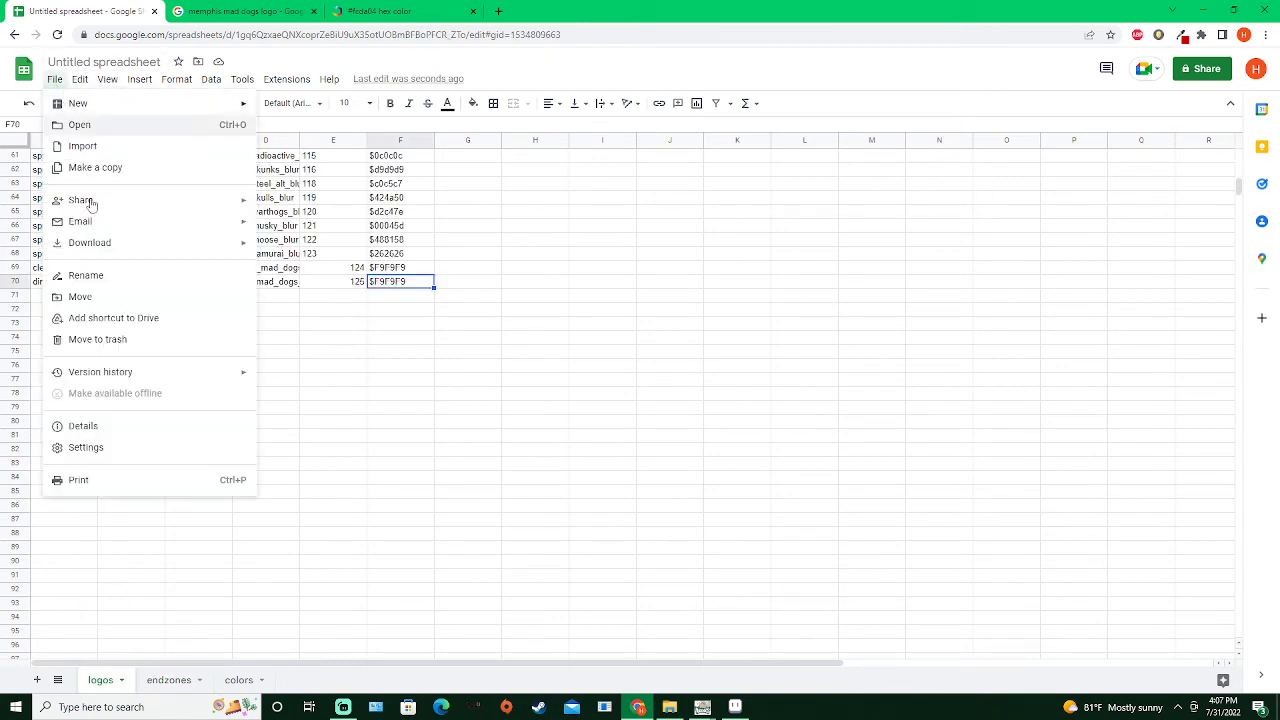
mouse_move(90, 243)
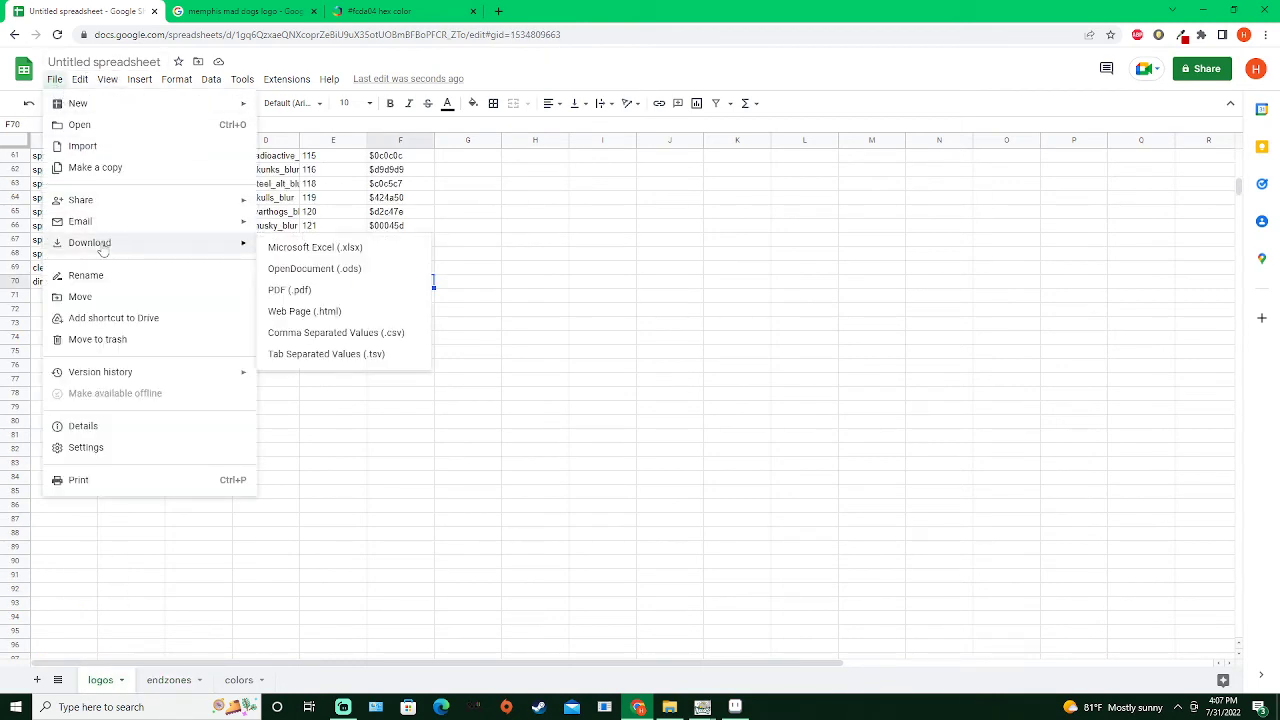
click(307, 356)
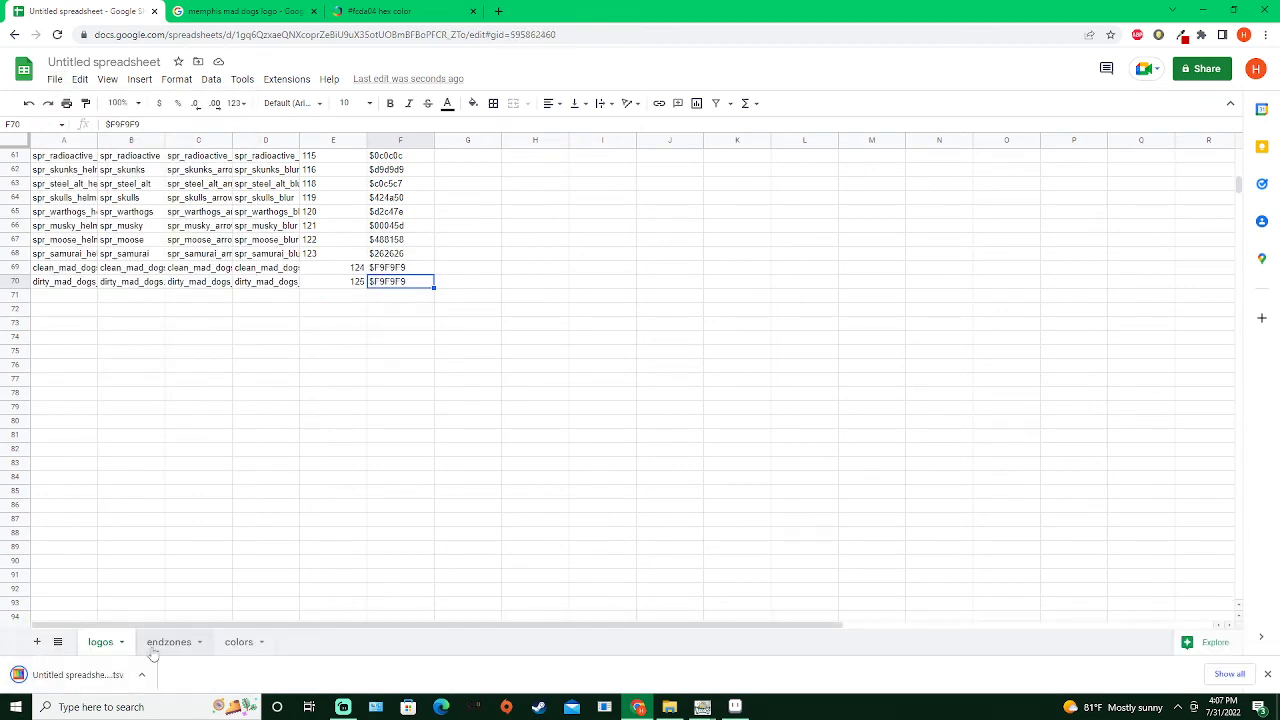
Download the endzones sheet as a Tab Separated Values (.tsv) file
click(163, 642)
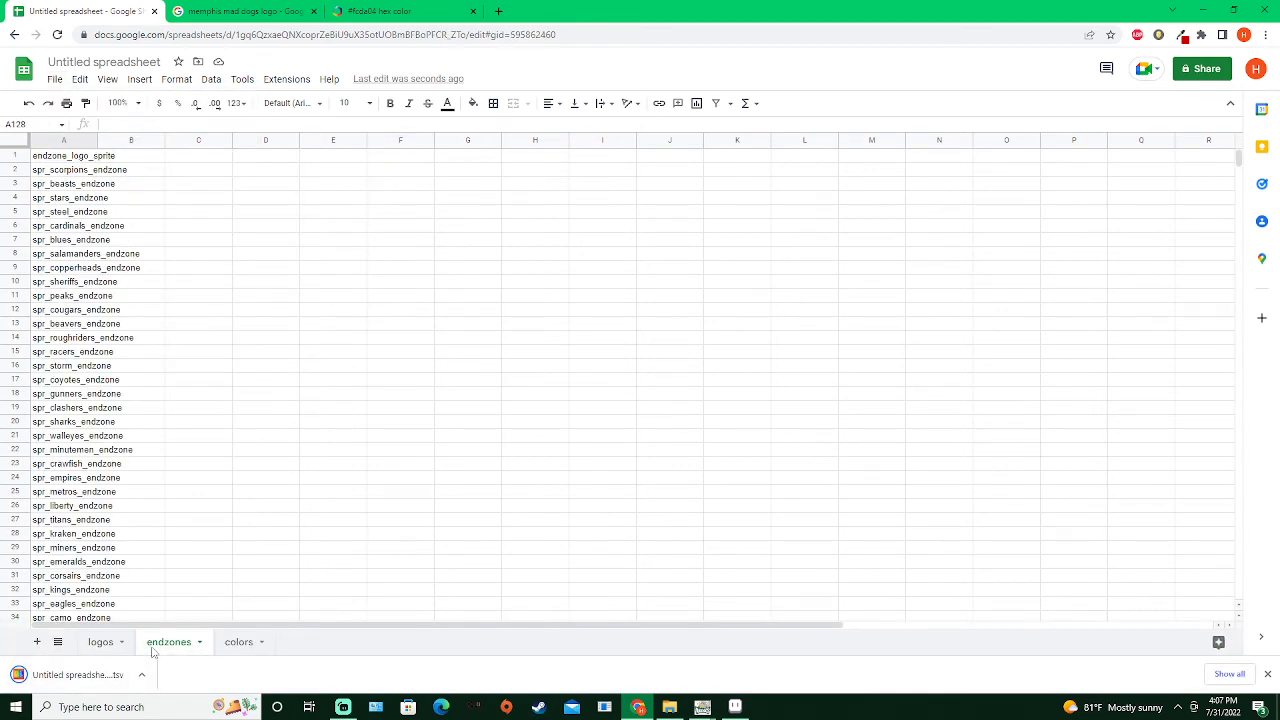
click(55, 79)
mouse_move(100, 245)
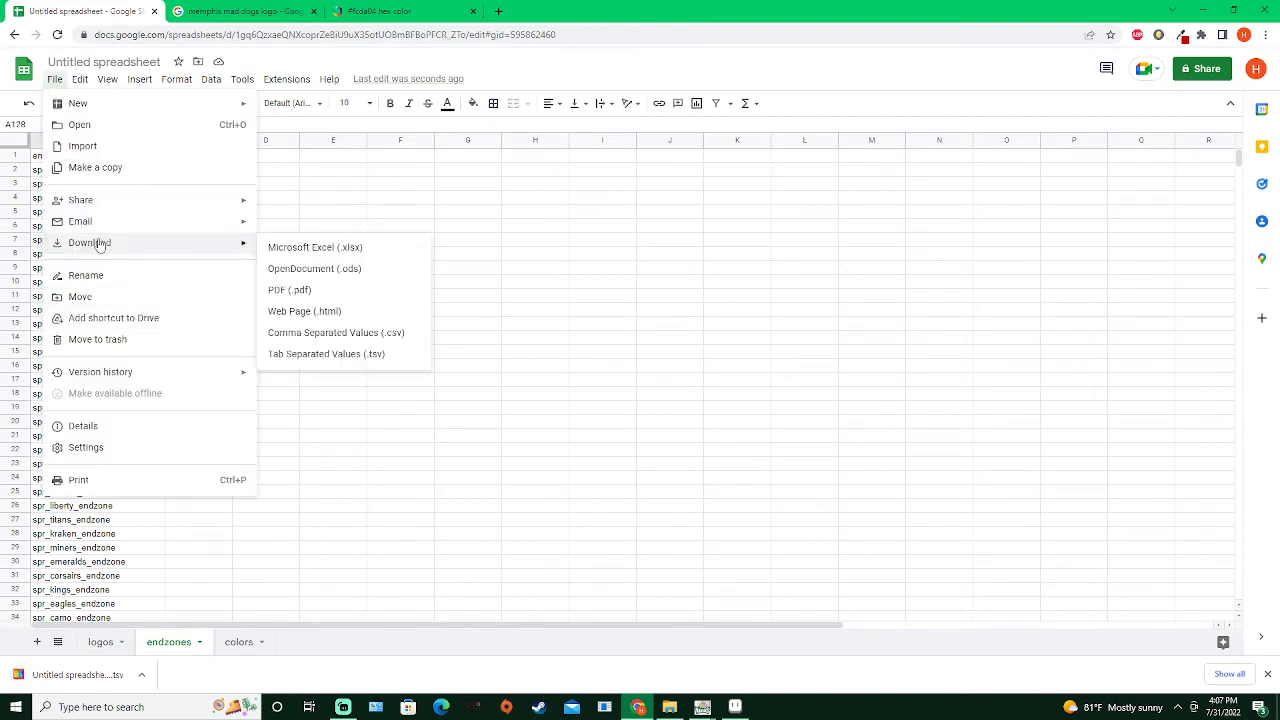
click(328, 355)
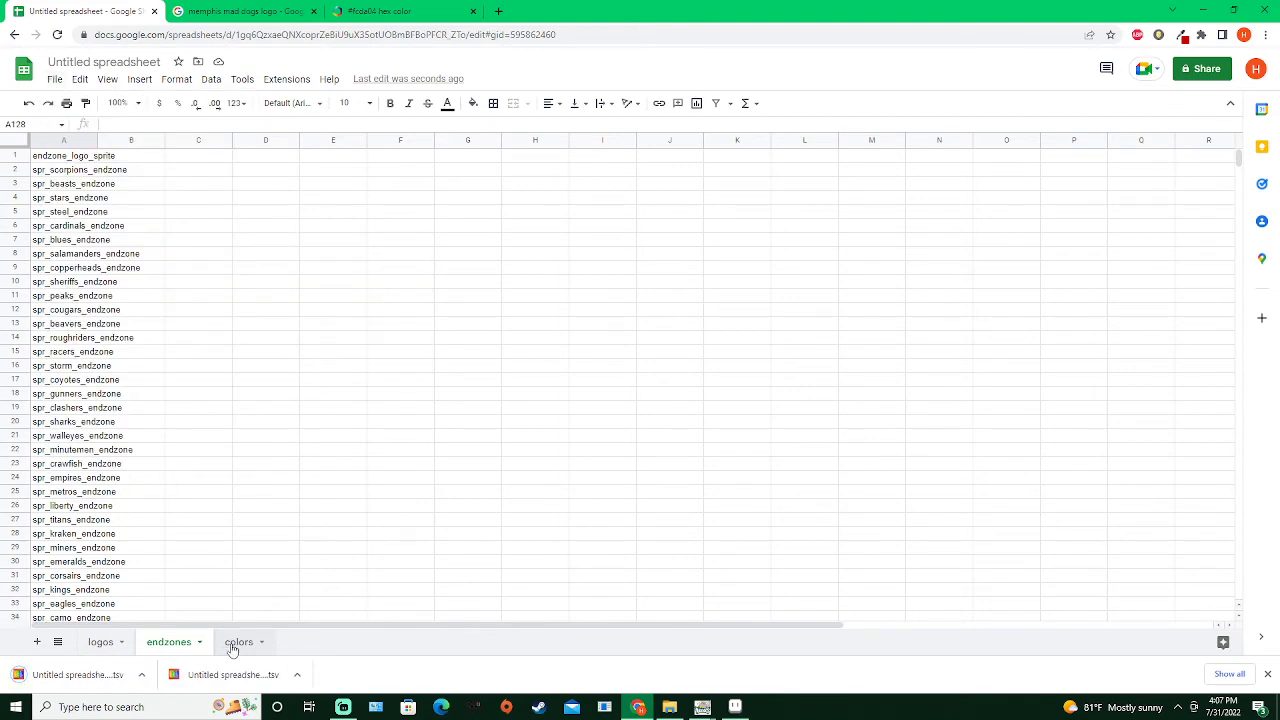
Download the colors sheet as a Tab Separated Values (.tsv) file
click(231, 644)
click(55, 79)
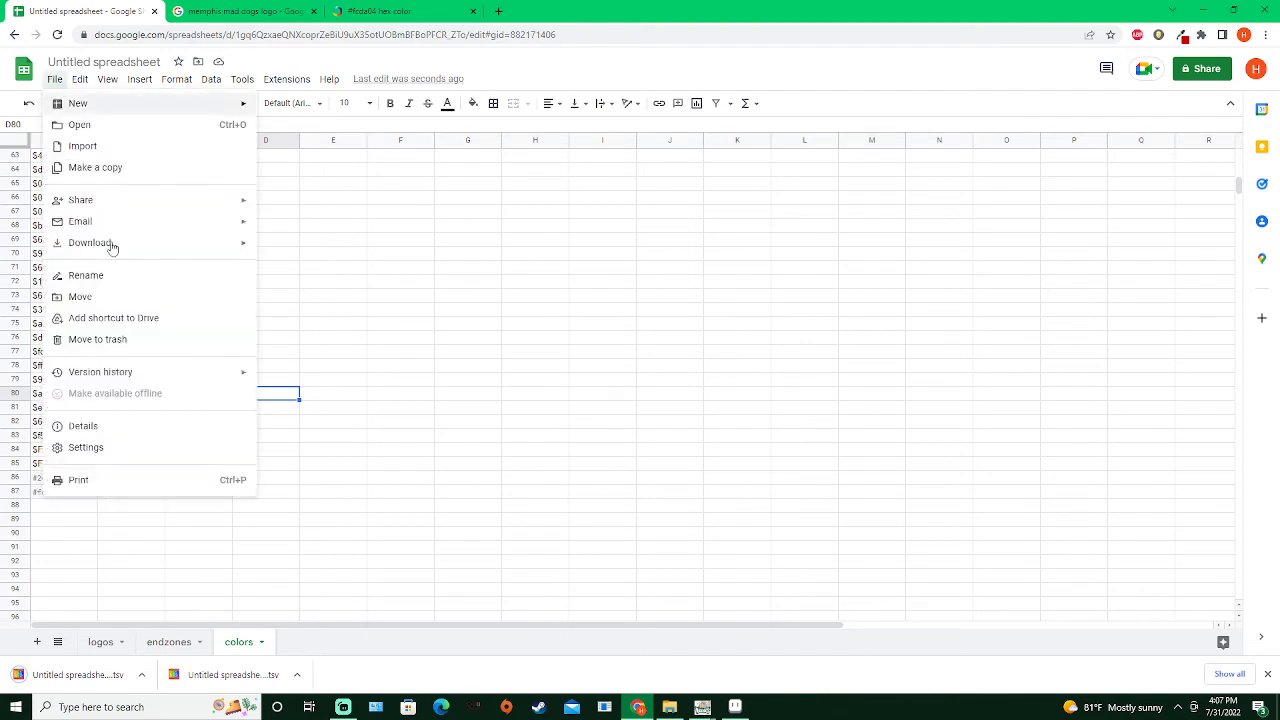
mouse_move(110, 245)
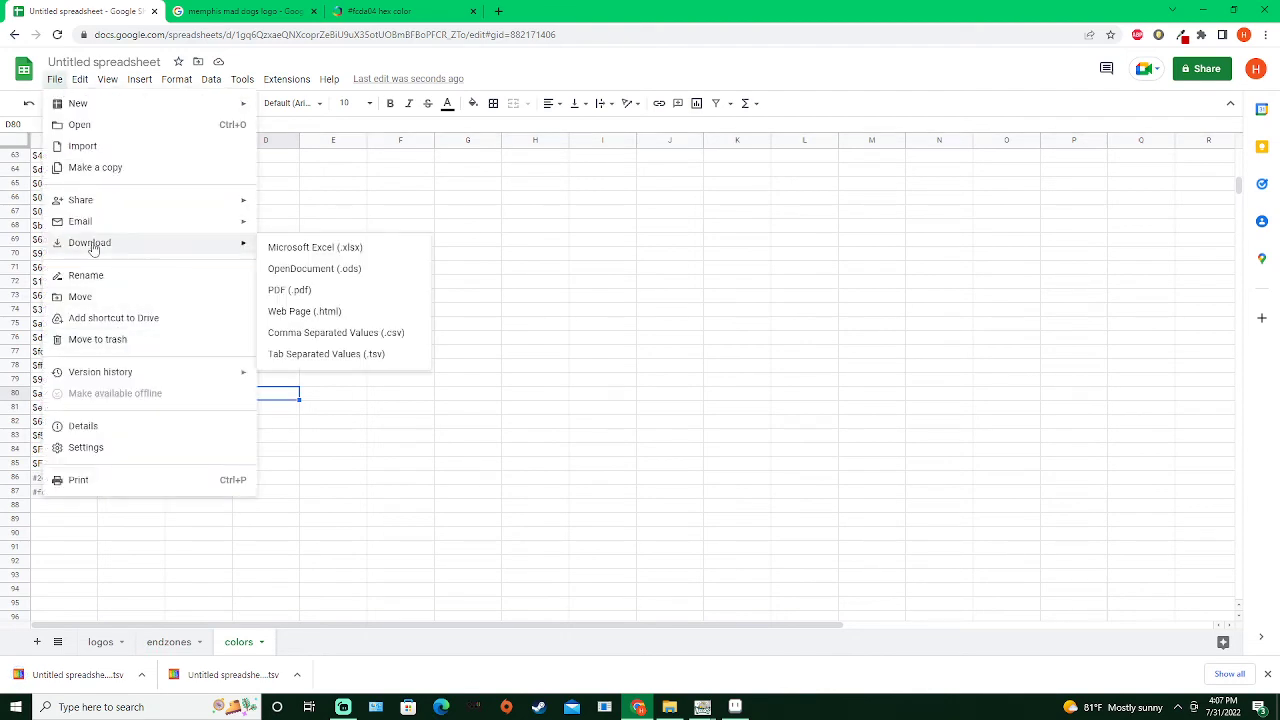
click(312, 355)
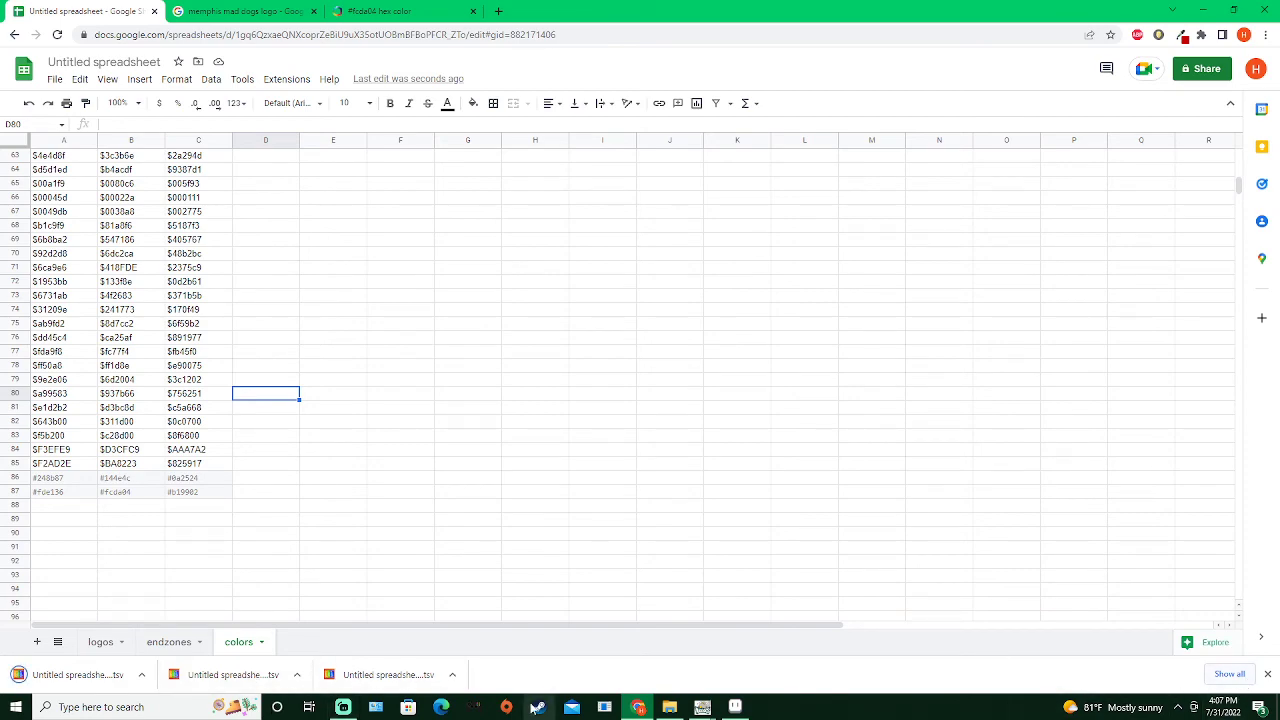
Show the downloaded TSV files in the Downloads folder and collapse every date group older than Today
click(452, 674)
click(437, 641)
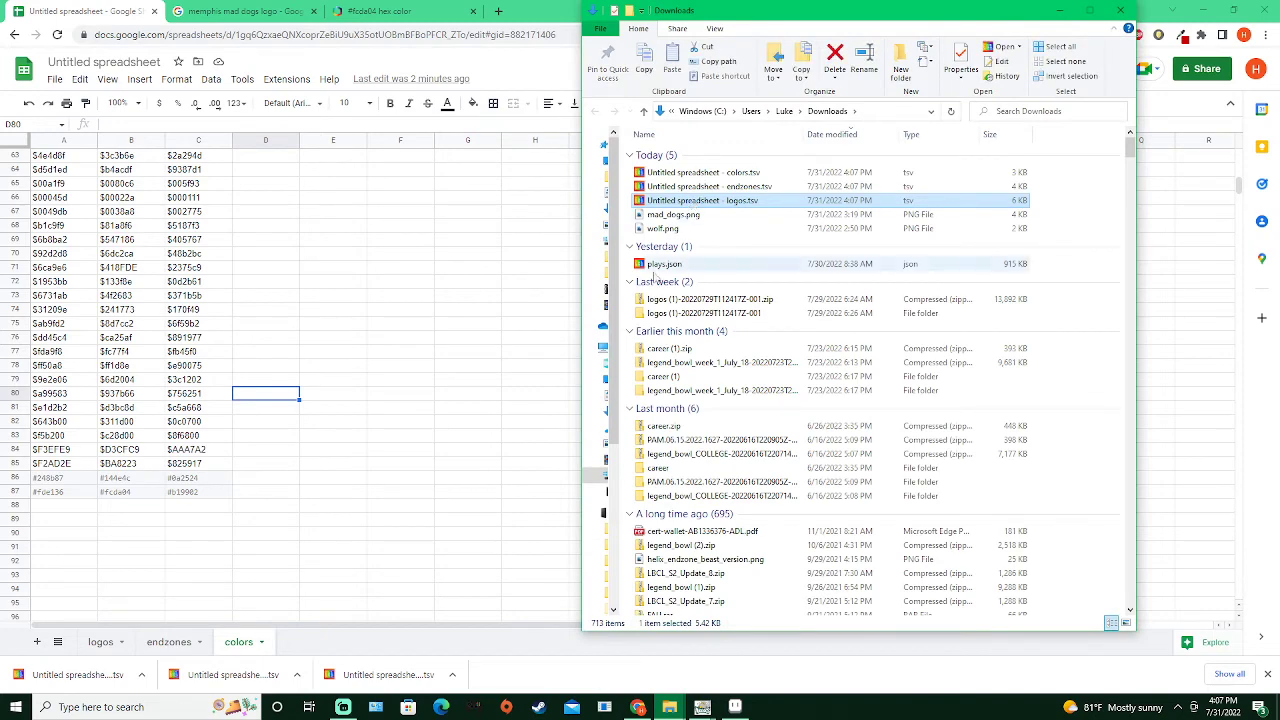
click(633, 274)
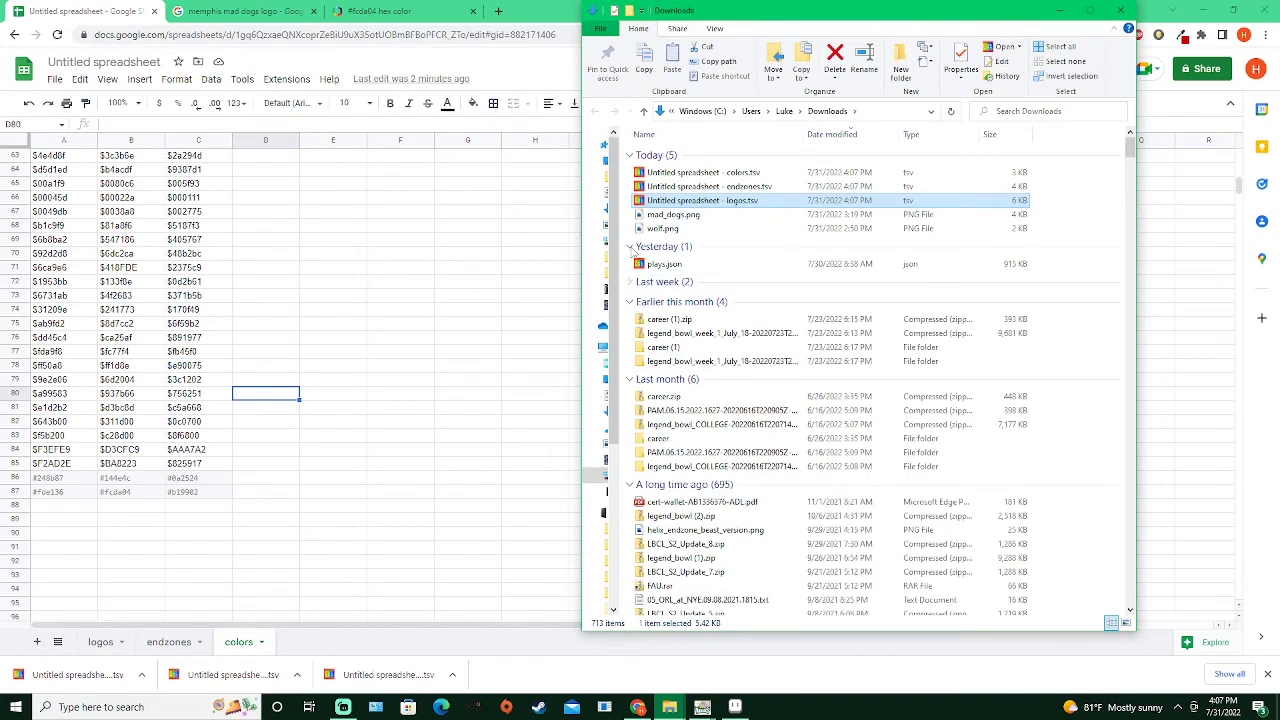
click(631, 248)
click(628, 287)
click(627, 307)
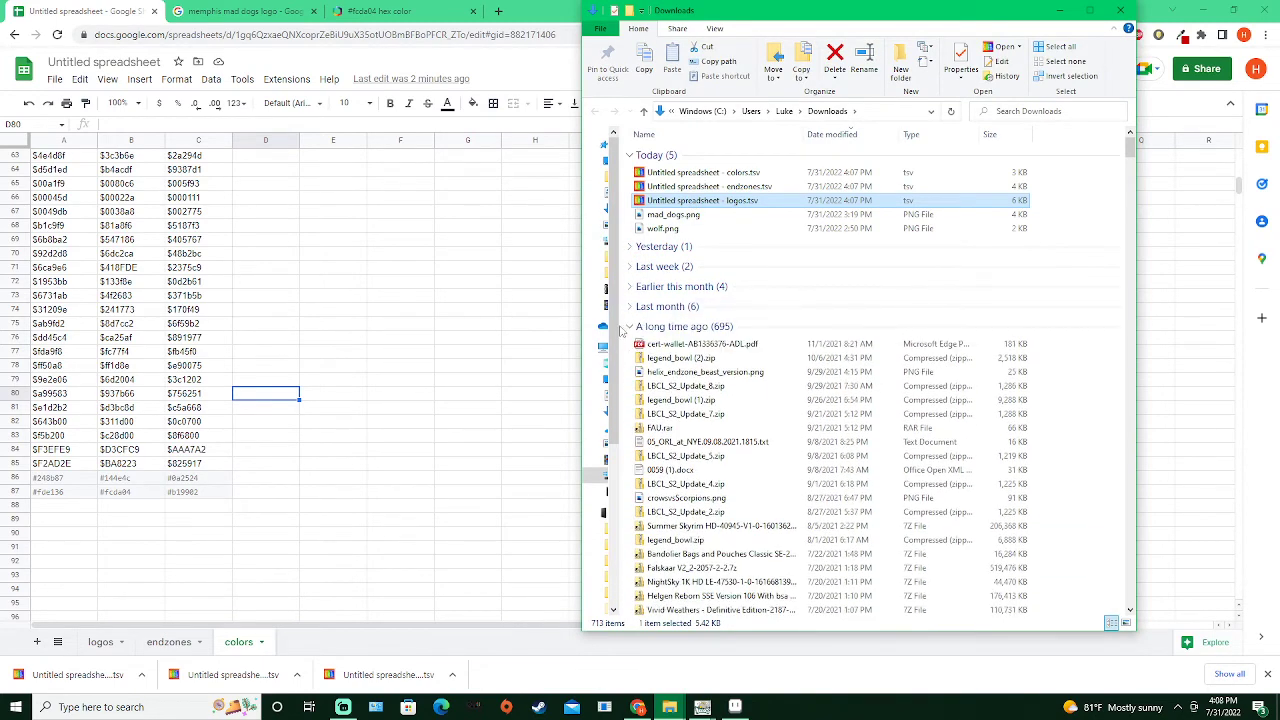
click(627, 327)
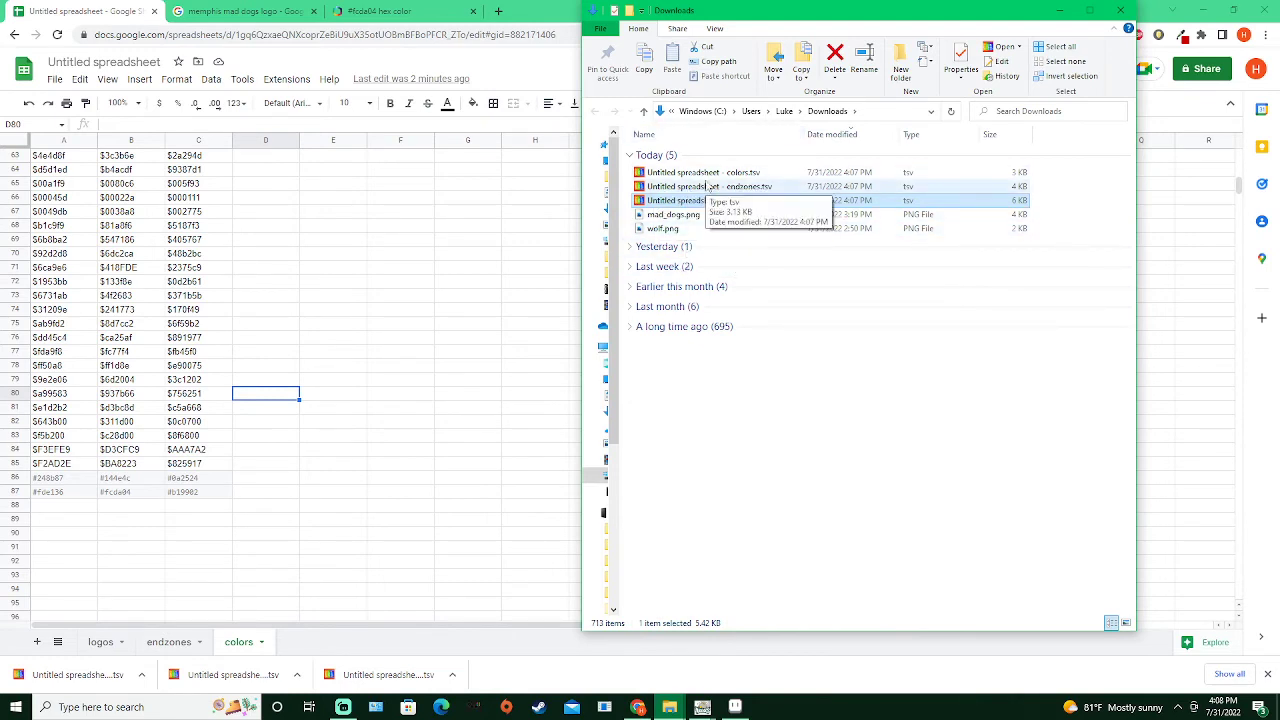
Rename the downloaded colors TSV file as colors.txt and accept the file extension change
click(703, 175)
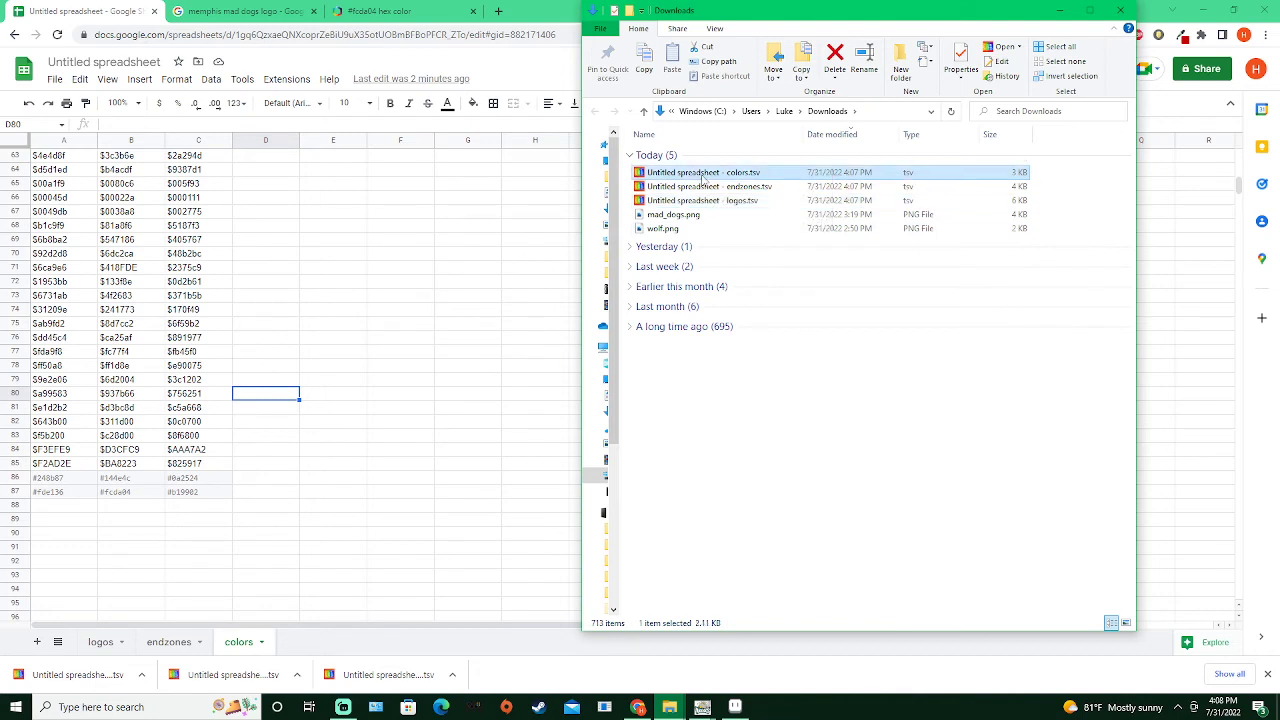
click(703, 175)
text(colors.tsv)
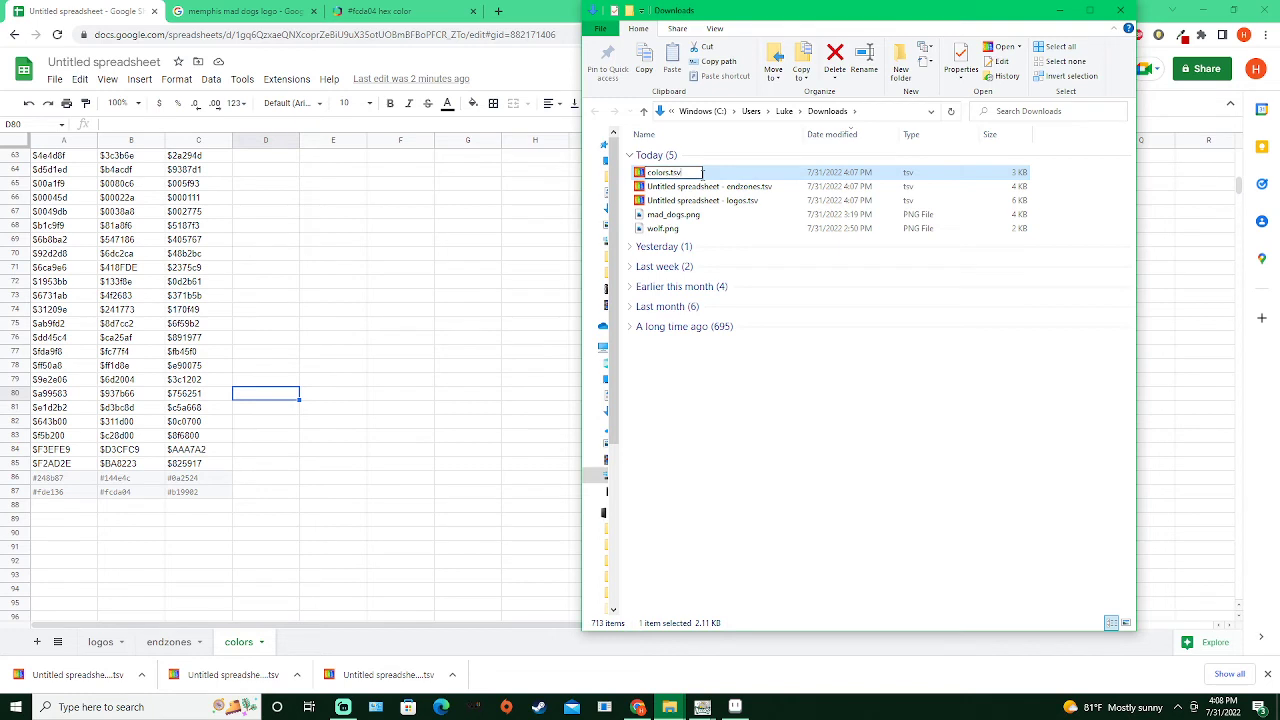
key(BackSpace)
key(BackSpace)
text(xt)
key(Return)
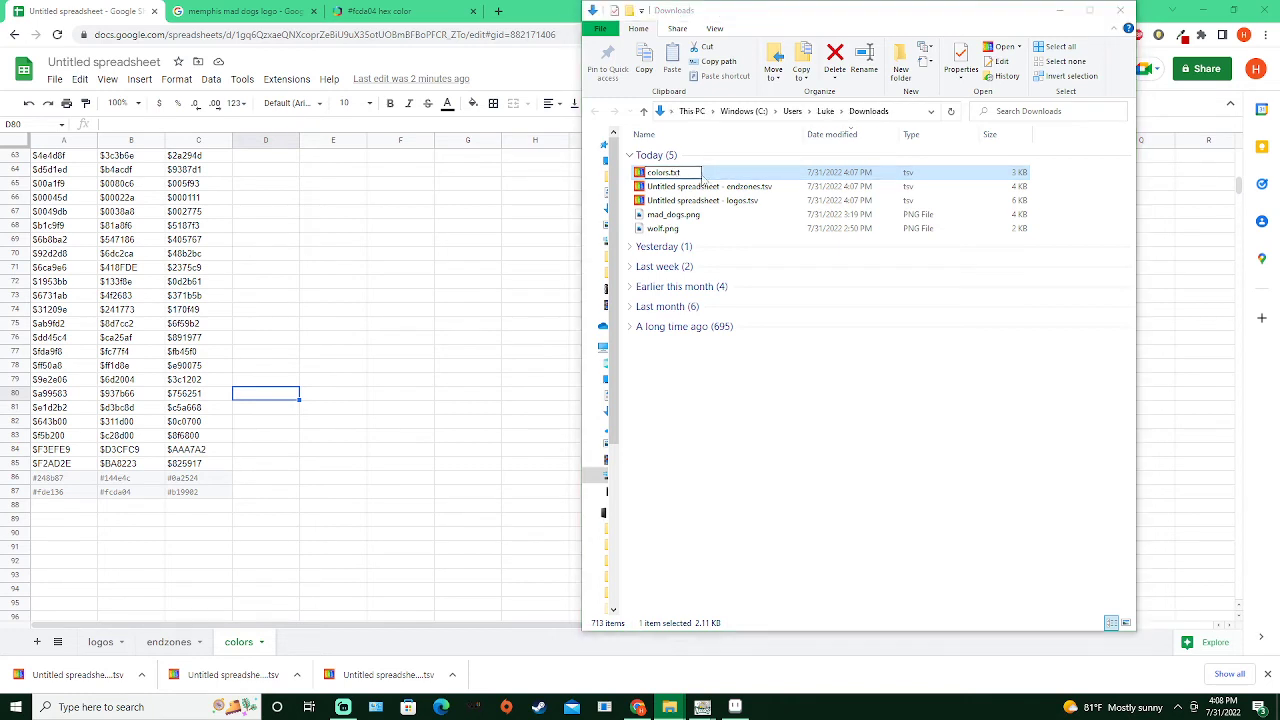
click(700, 358)
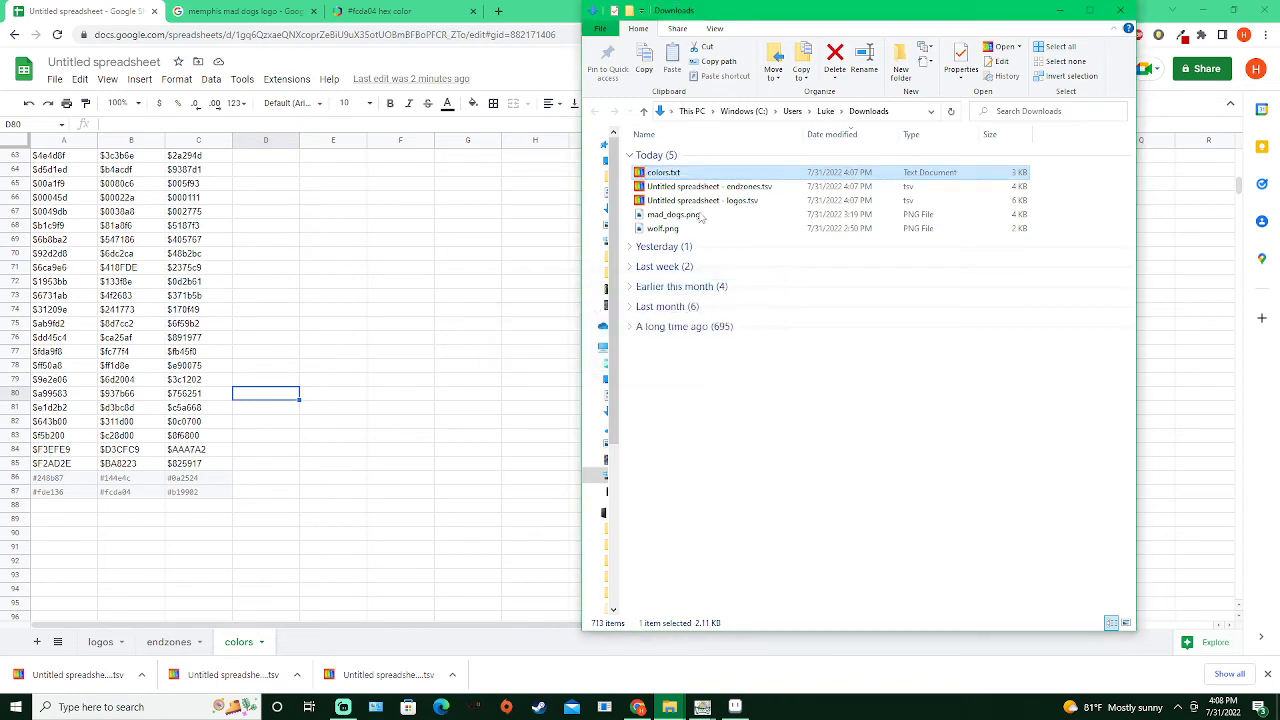
Rename the downloaded endzones TSV file as endzones.txt and accept the file extension change
click(689, 188)
key(F2)
text(end)
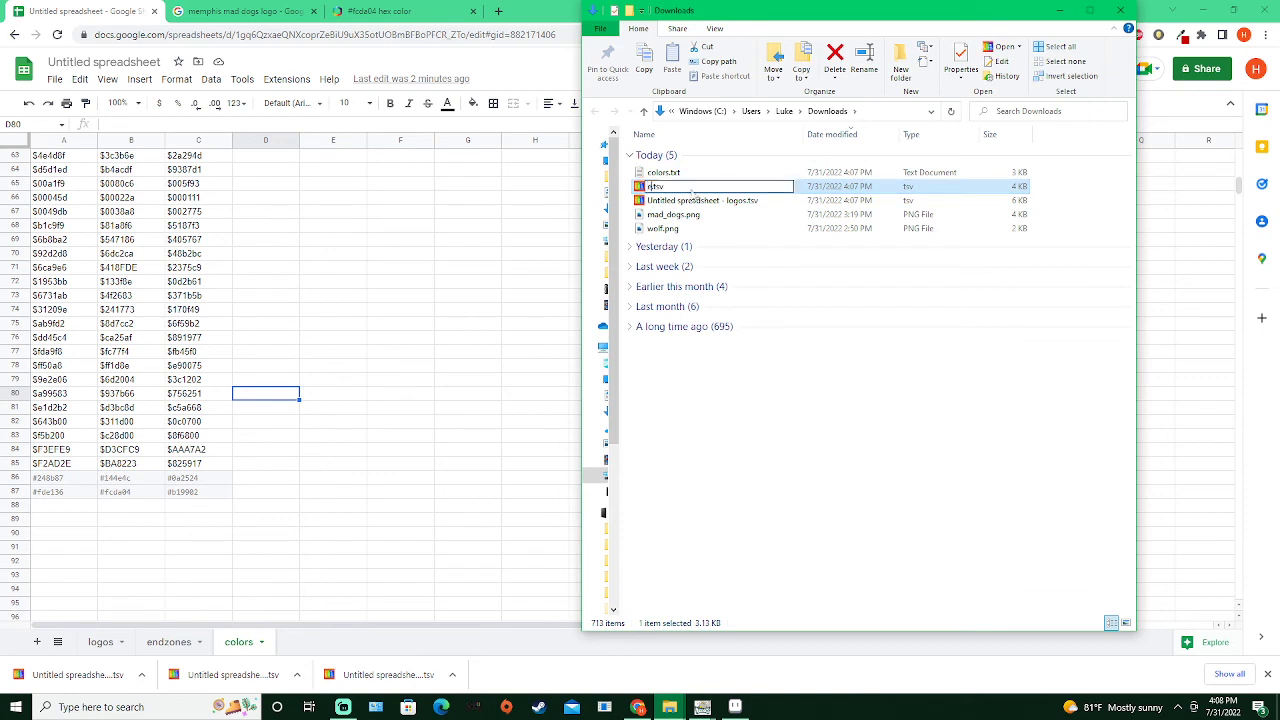
text(zones)
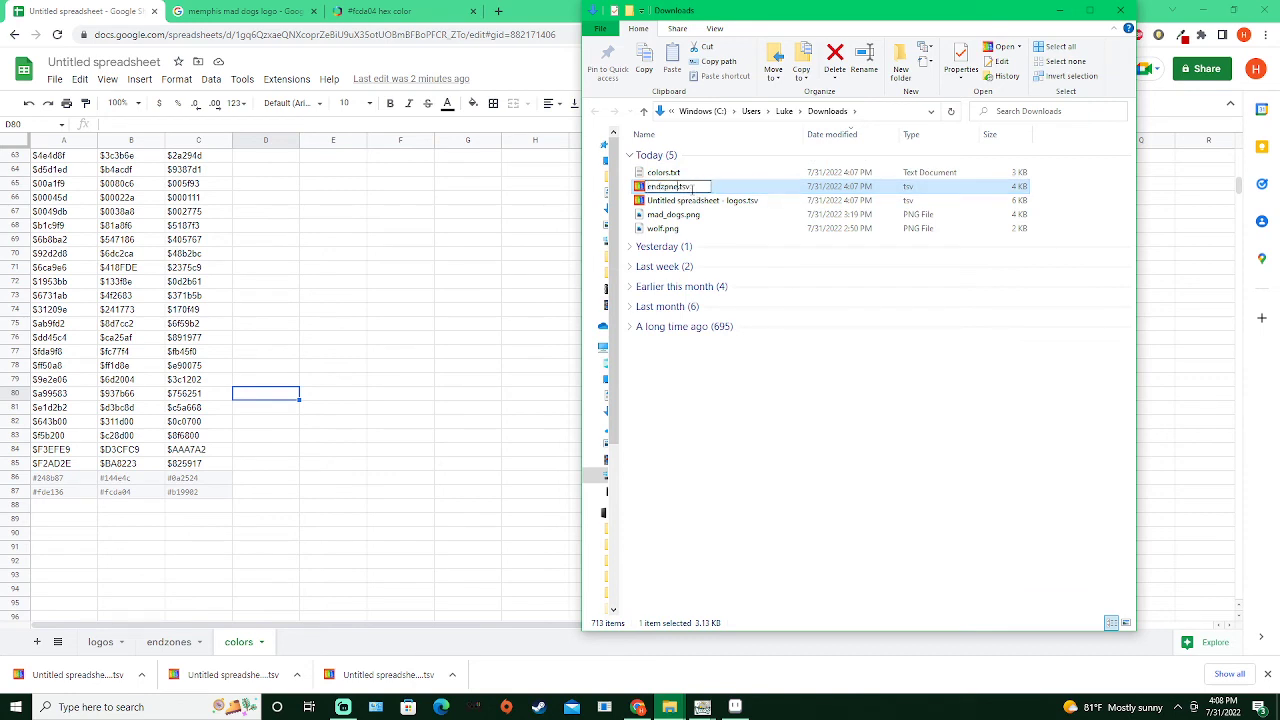
key(BackSpace)
key(BackSpace)
key(BackSpace)
key(BackSpace)
text(zone)
key(Return)
key(Return)
Rename the downloaded logos TSV file as logos.txt and accept the file extension change
key(Down)
key(F2)
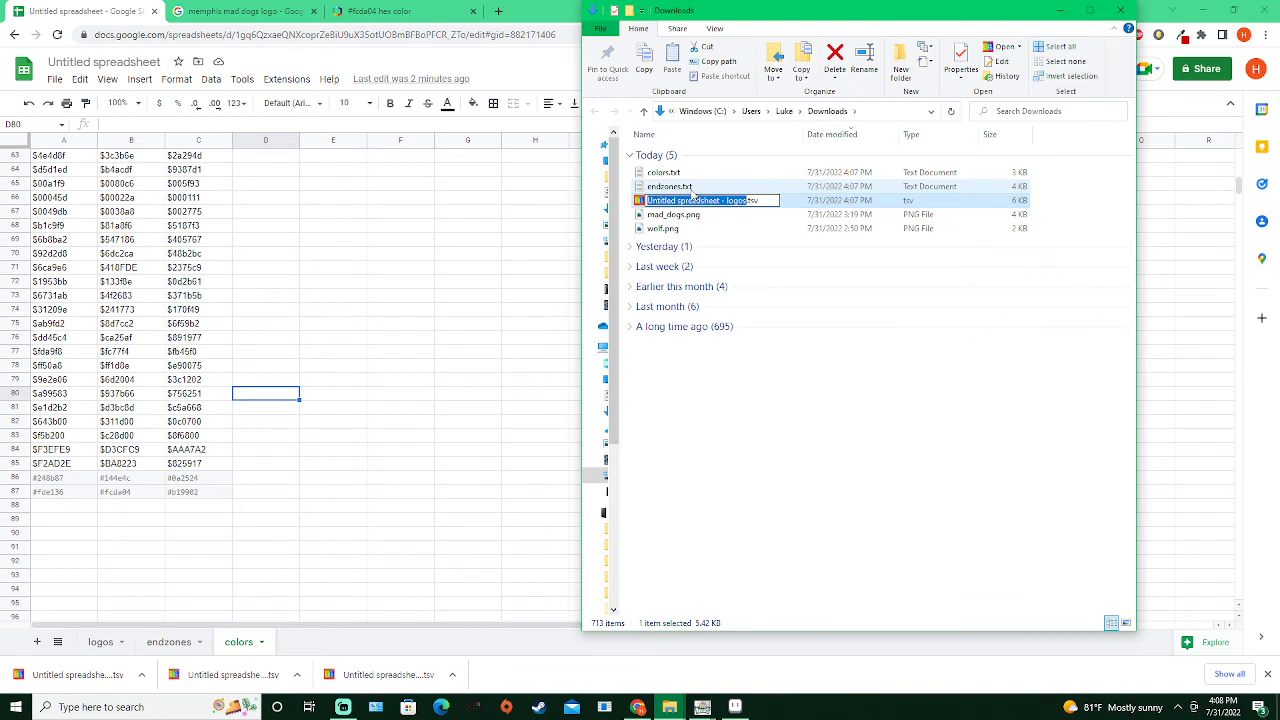
text(log)
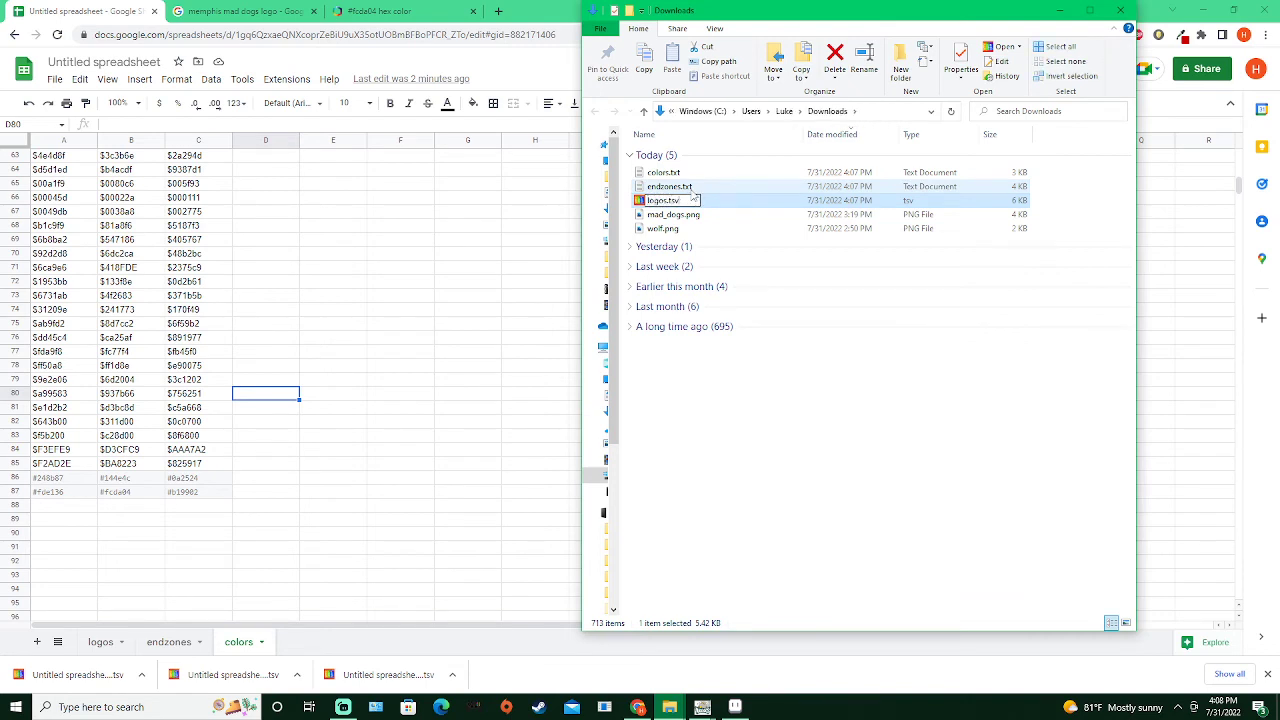
text(os.txt)
key(Return)
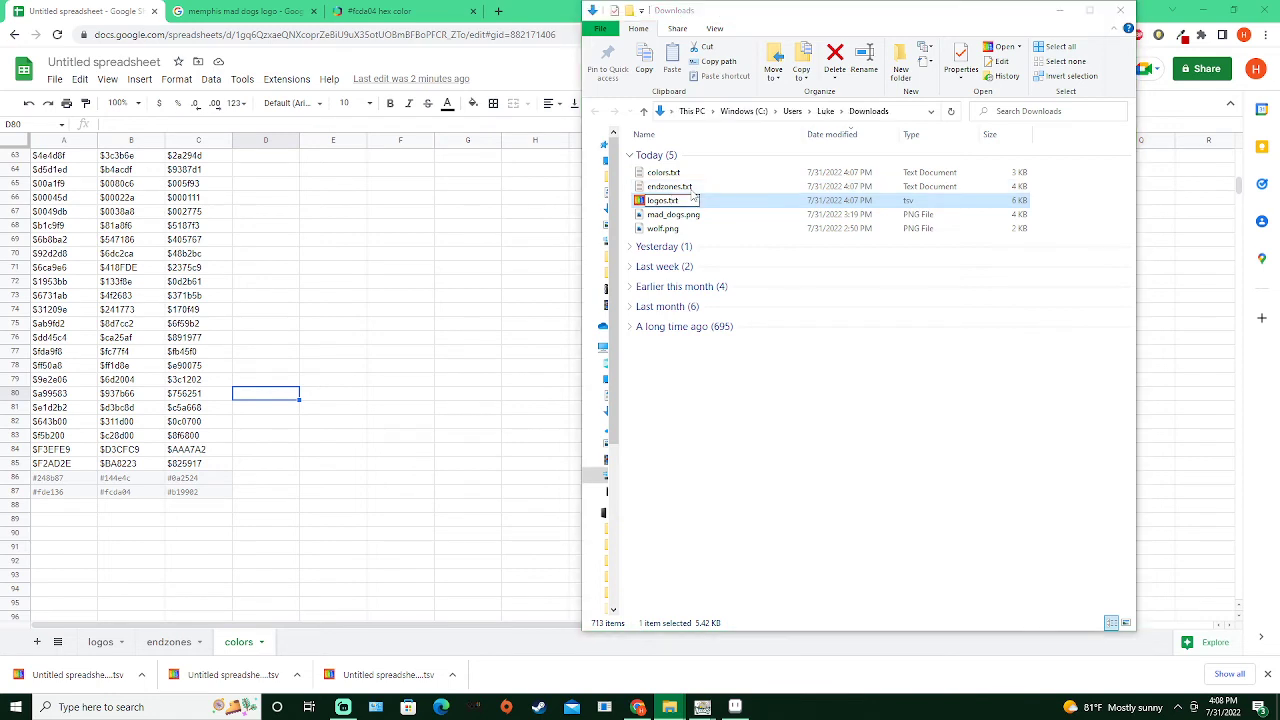
click(700, 358)
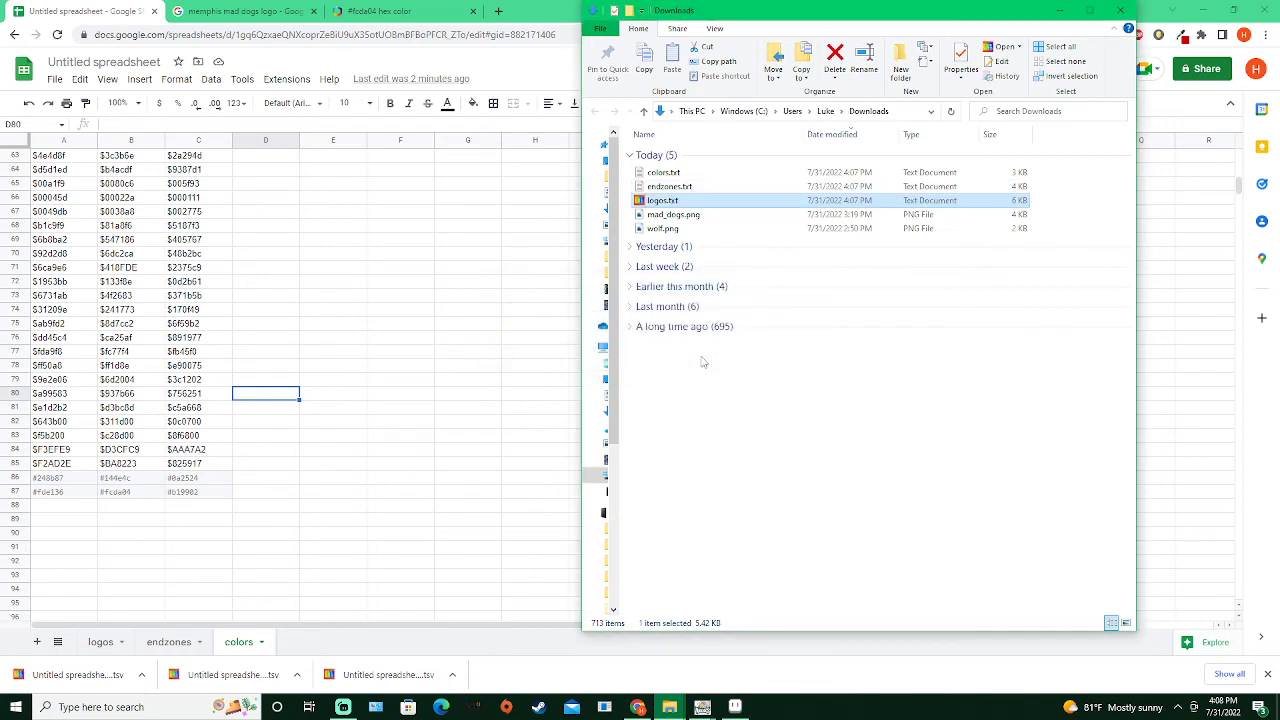
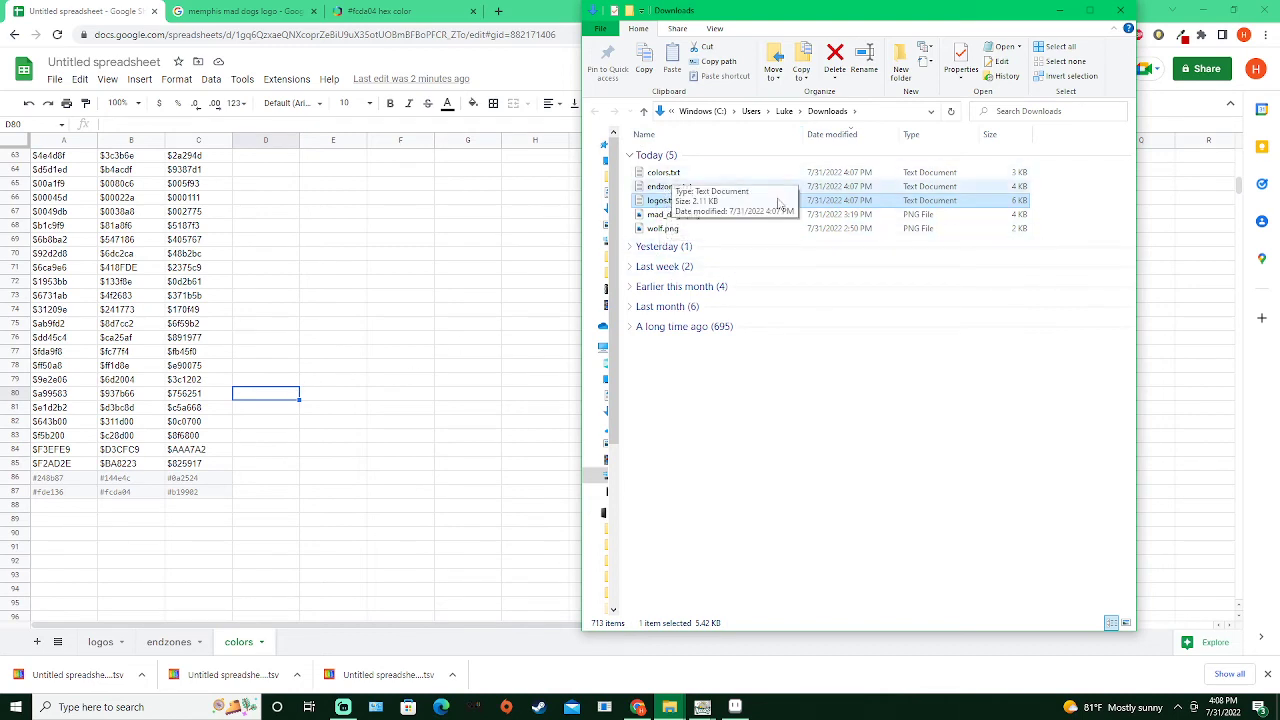
Place the logos folder window beside the Downloads window and go up to the legend_bowl data folder
click(669, 707)
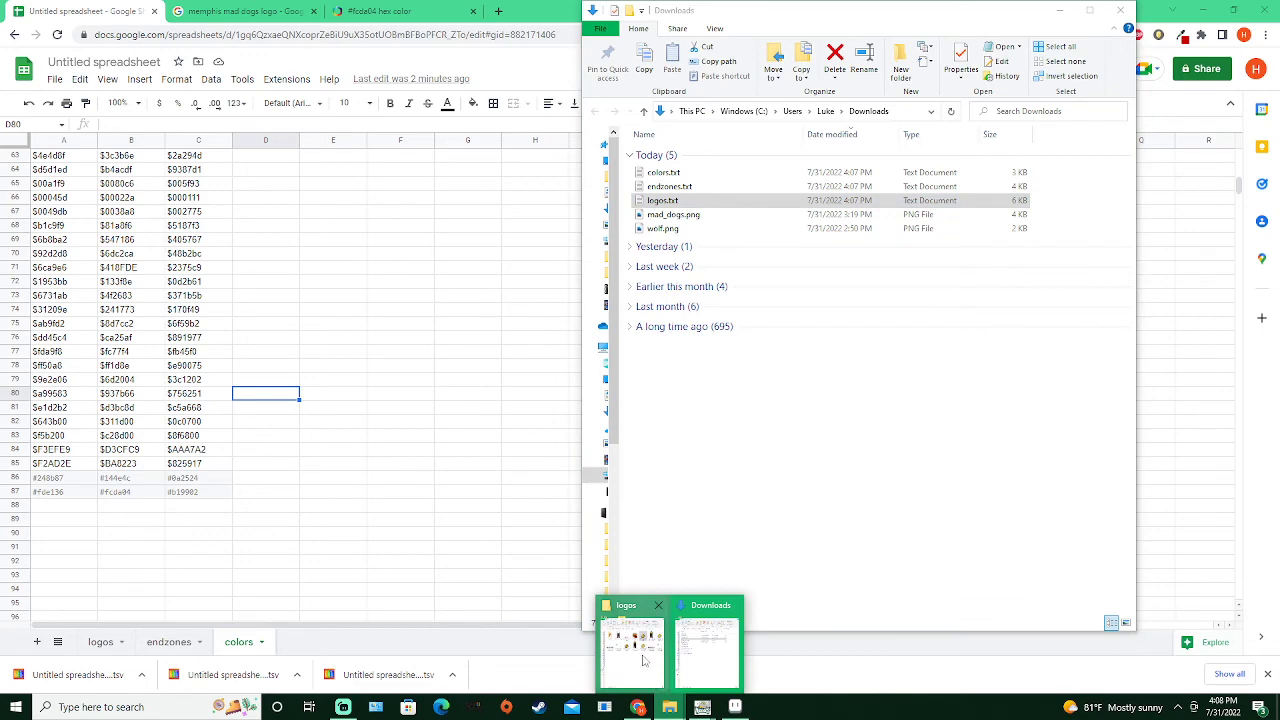
click(643, 660)
drag(850, 48, 314, 22)
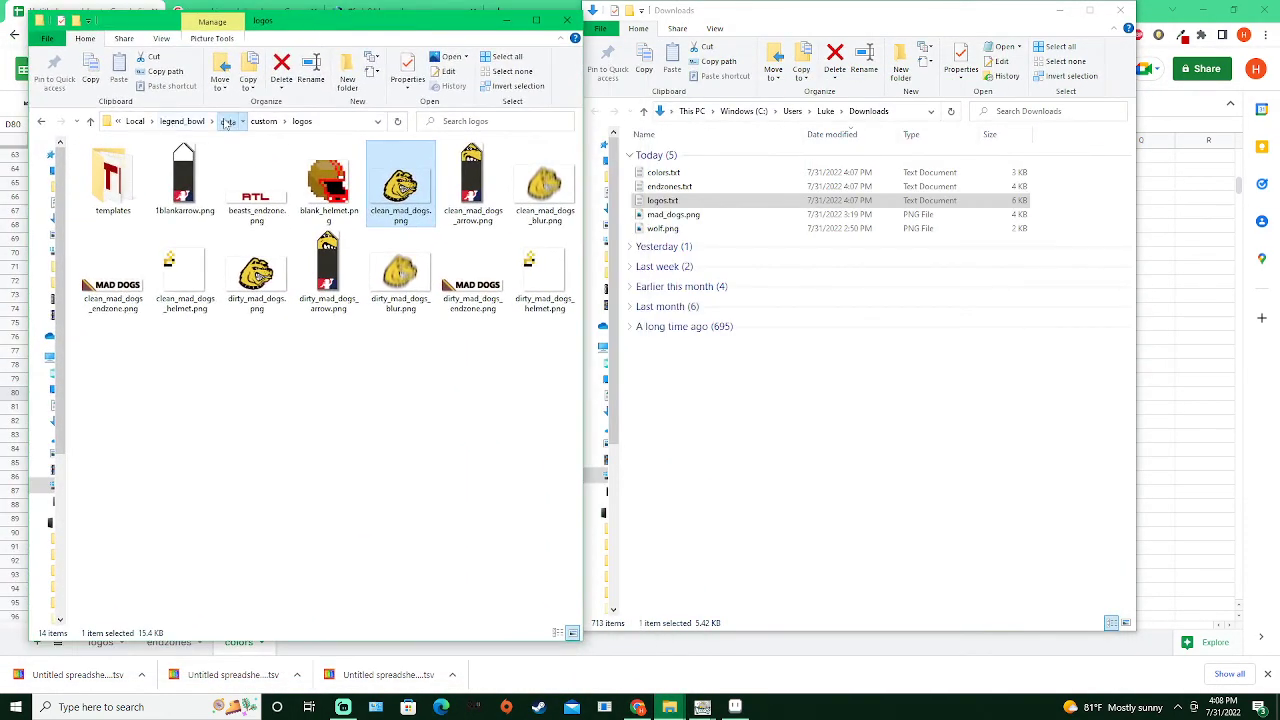
click(228, 121)
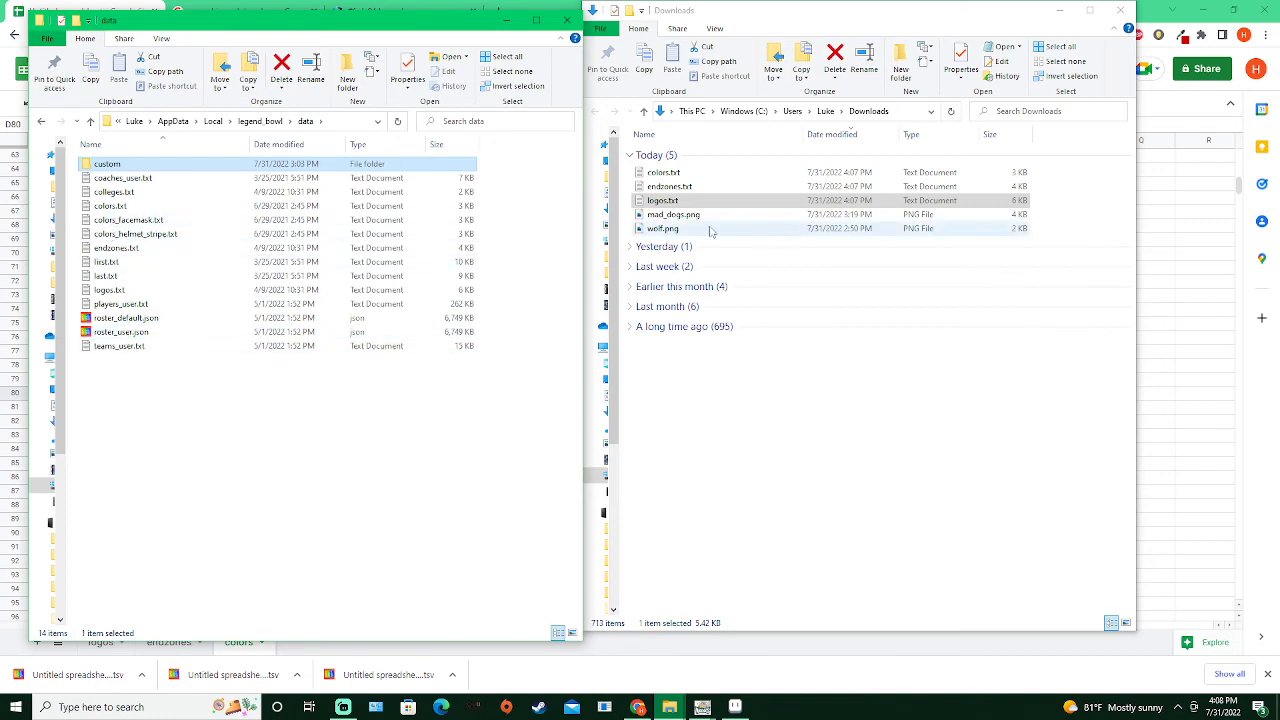
click(665, 202)
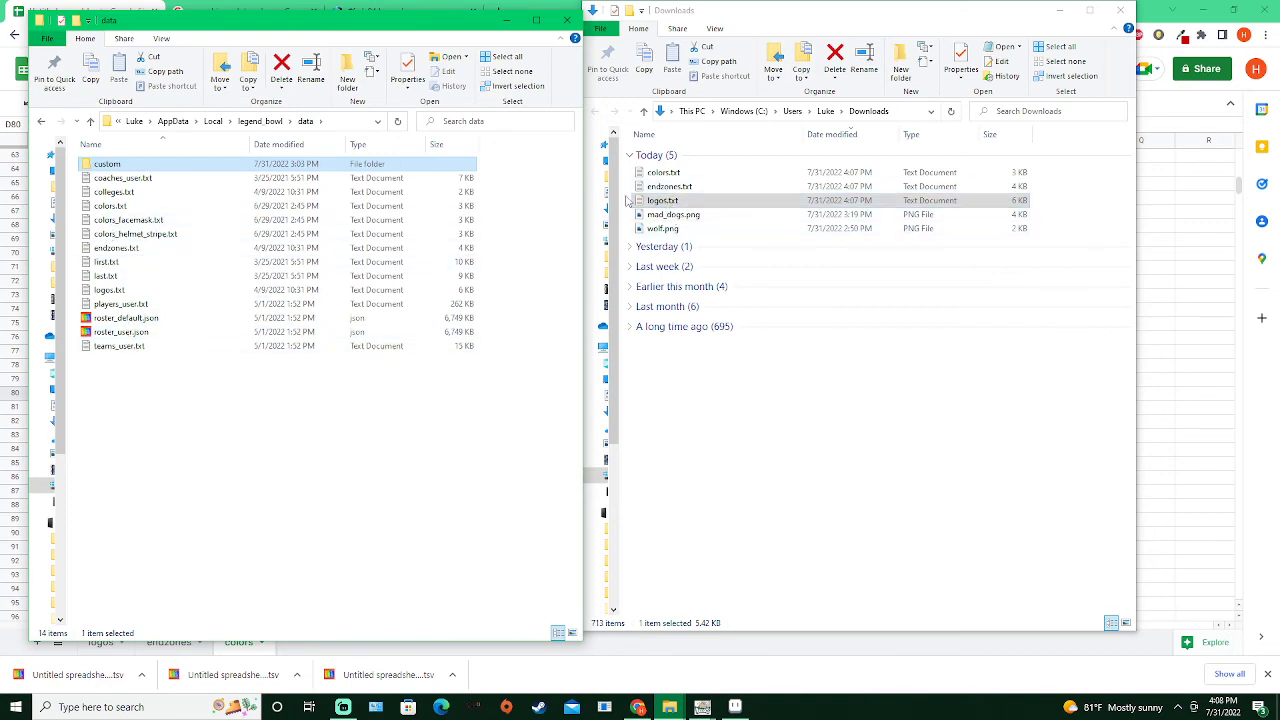
Move endzones.txt and logos.txt from Downloads into the legend_bowl data folder, replacing the existing files
drag(628, 187, 327, 423)
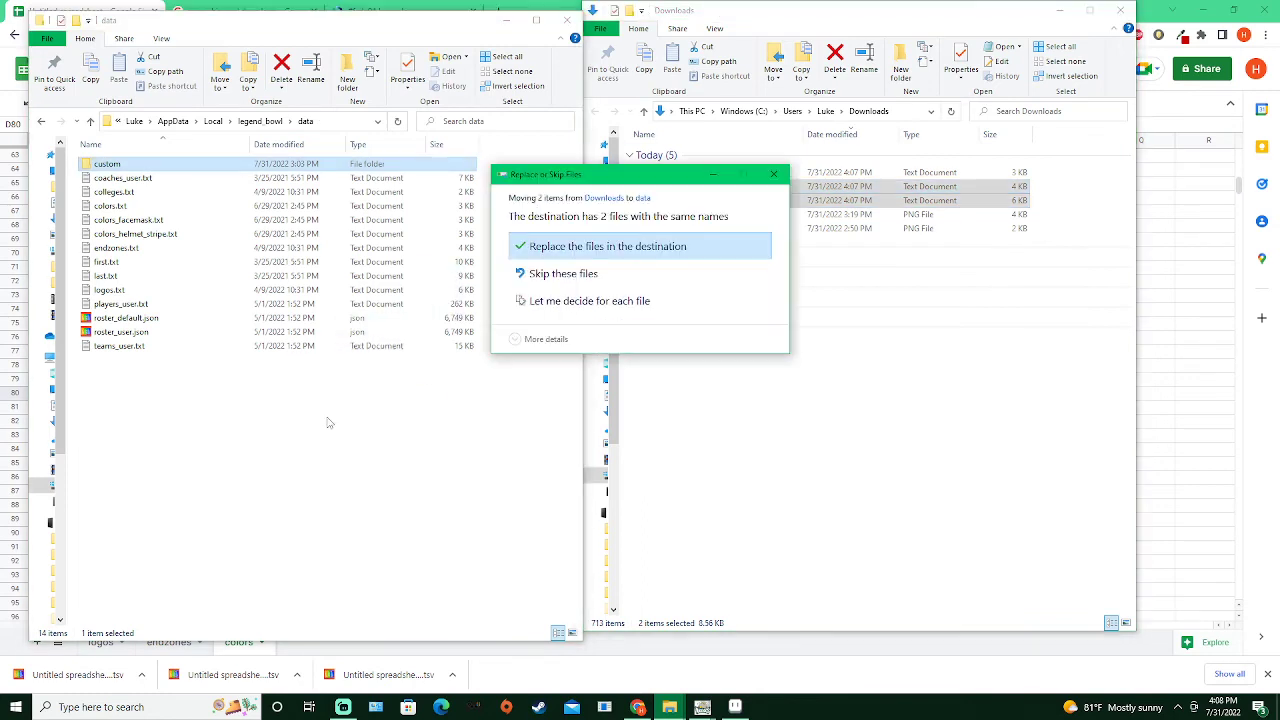
click(602, 257)
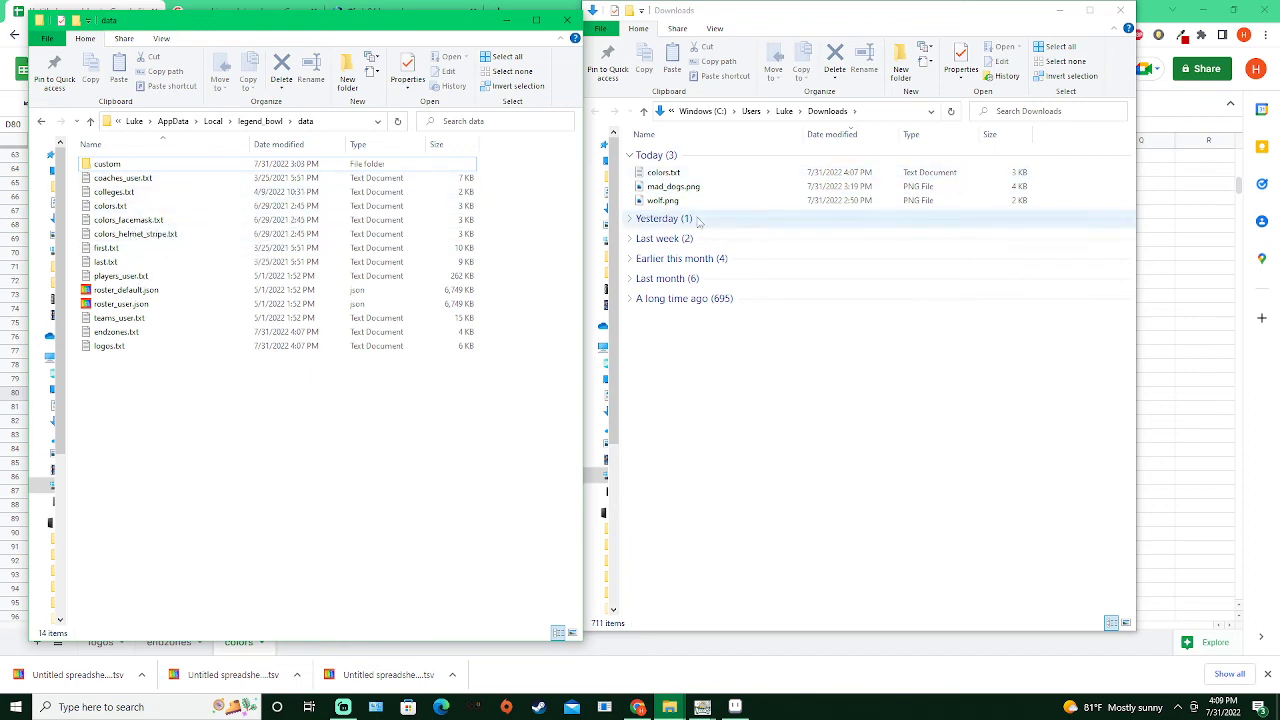
Make two copies of colors.txt in the Downloads folder
click(665, 173)
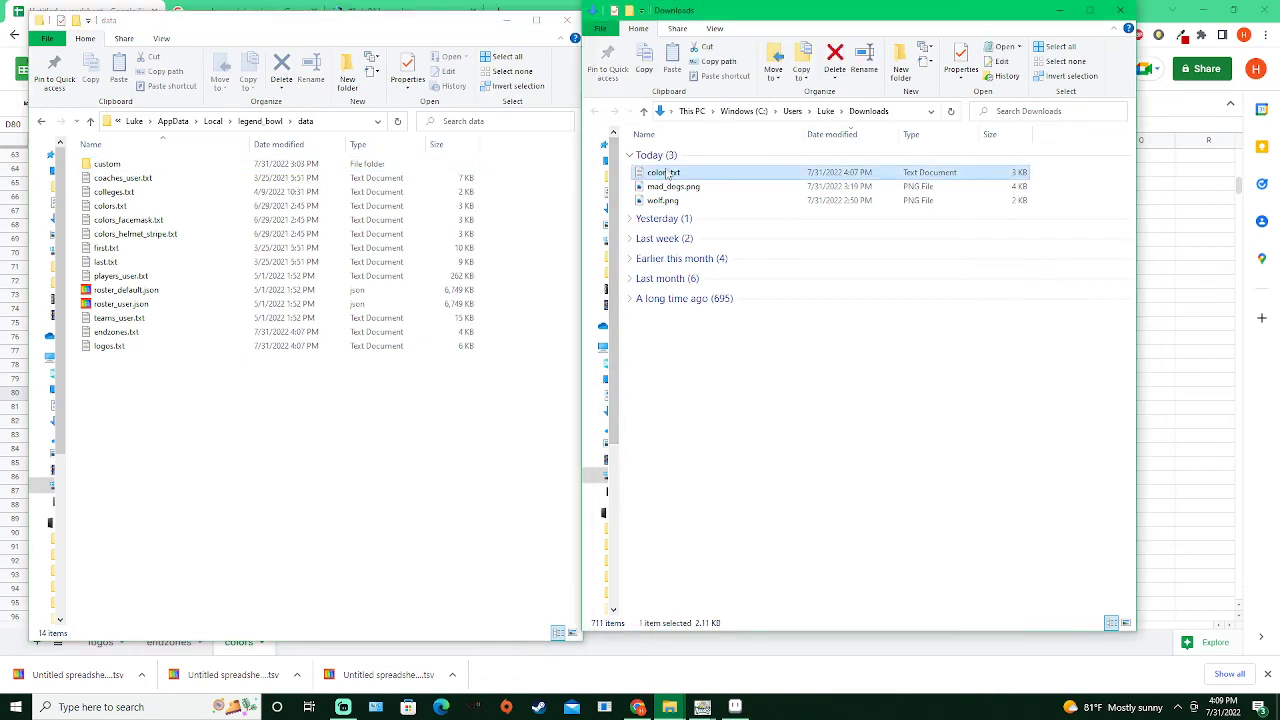
key(ctrl+c)
key(ctrl+v)
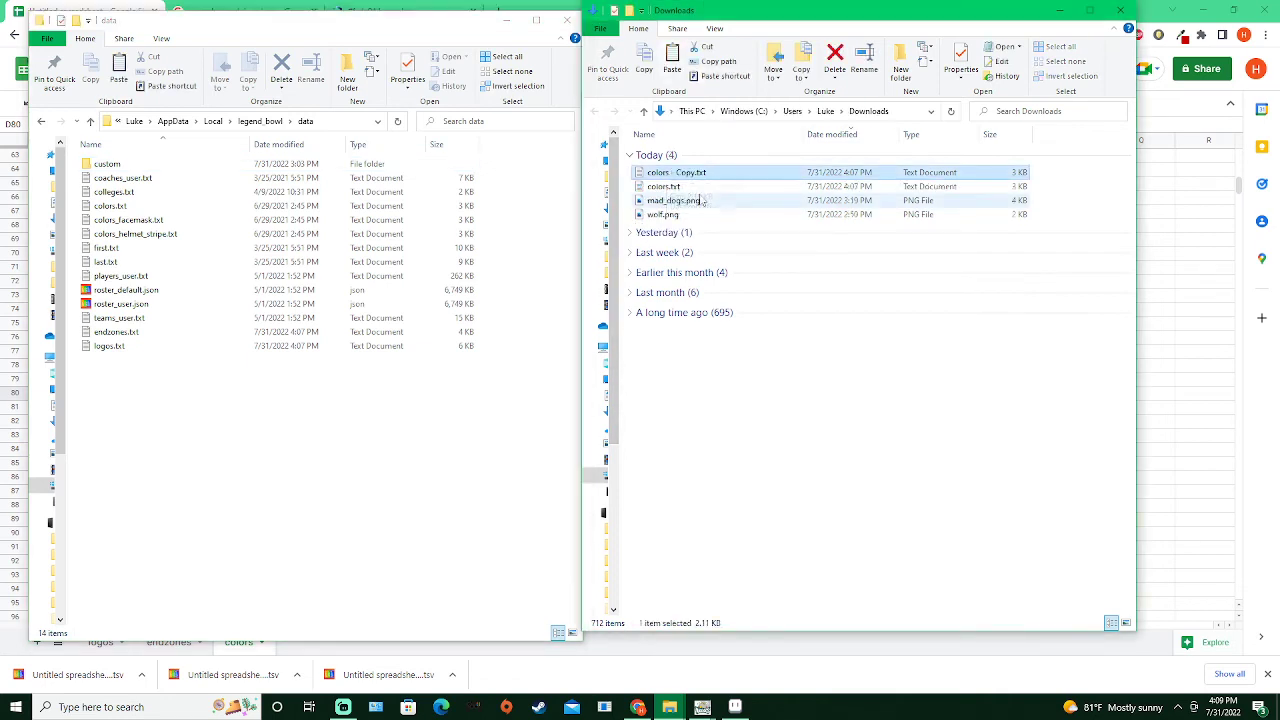
key(ctrl+v)
Rename the two copies of colors.txt as colors_facemask.txt and colors_helmet_stripe.txt
click(663, 173)
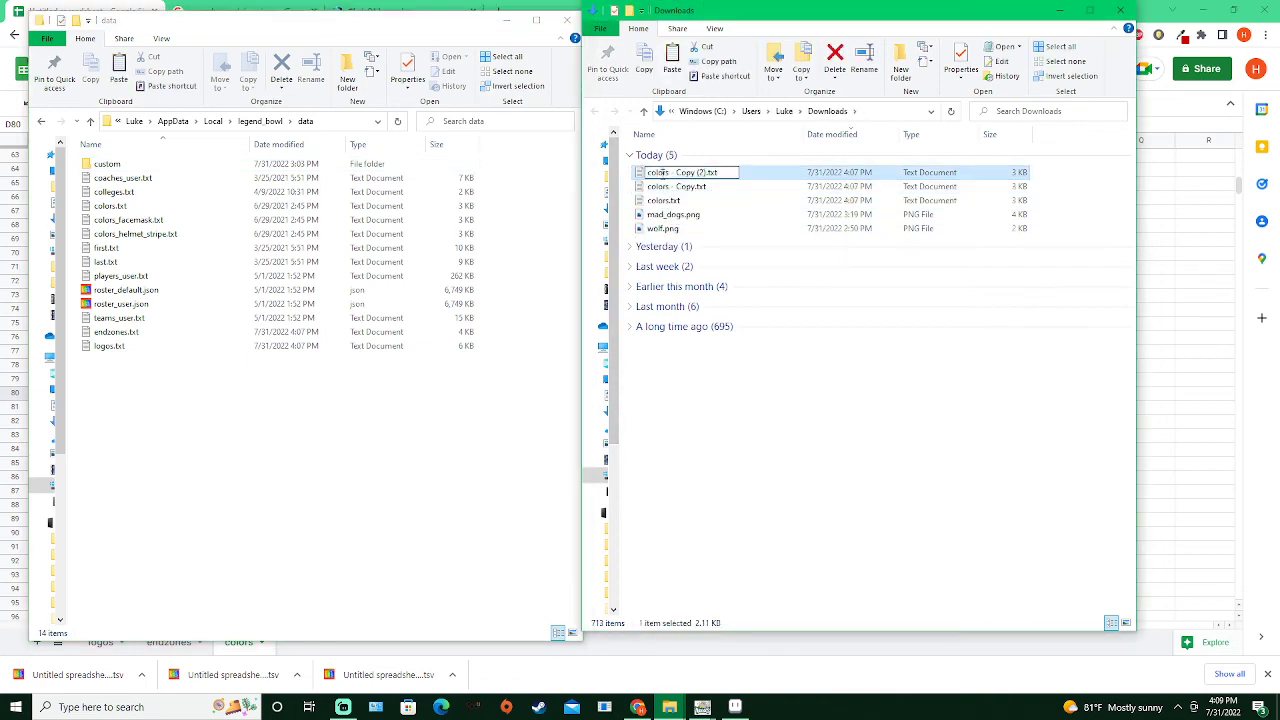
double_click(674, 173)
double_click(674, 173)
click(731, 204)
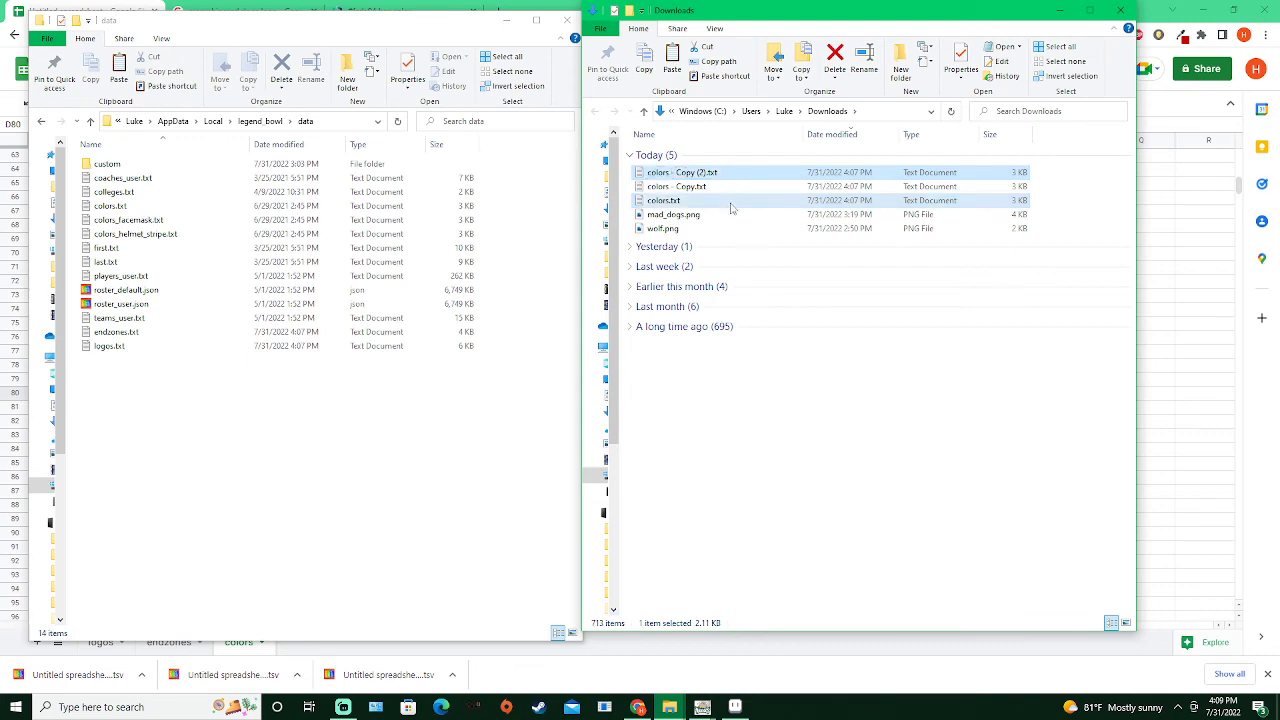
click(677, 176)
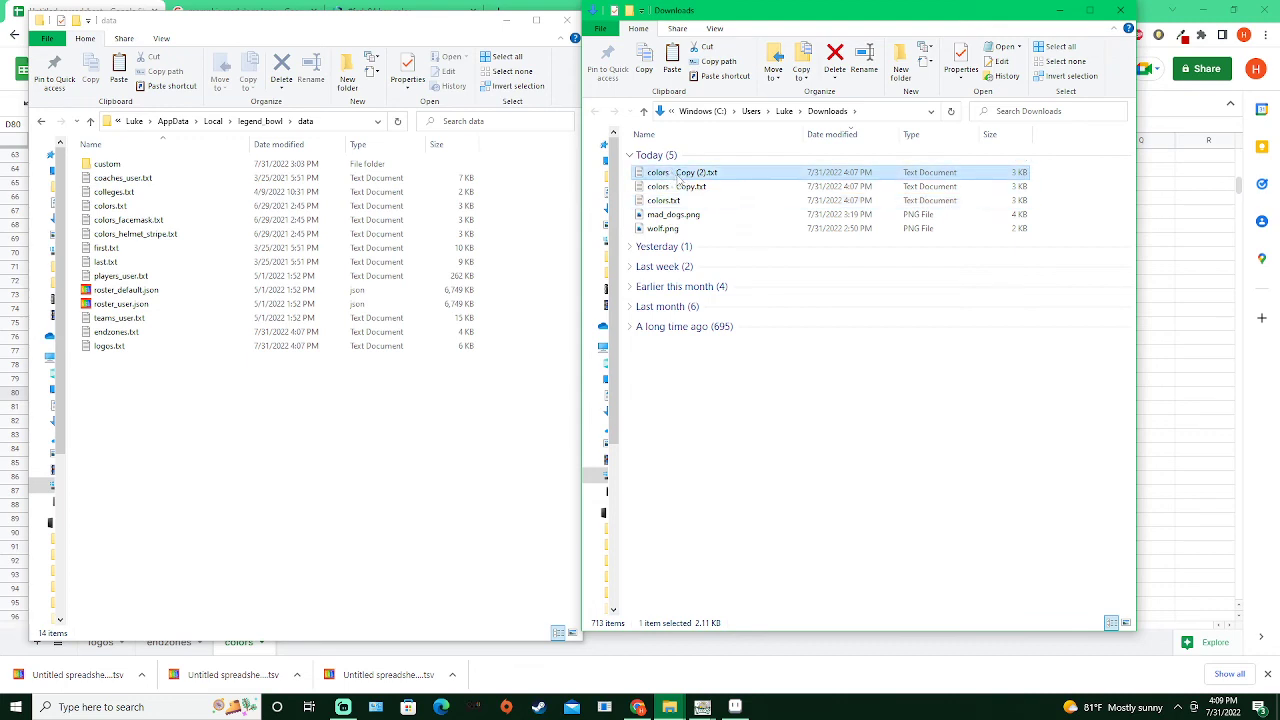
click(678, 176)
text(colors_face)
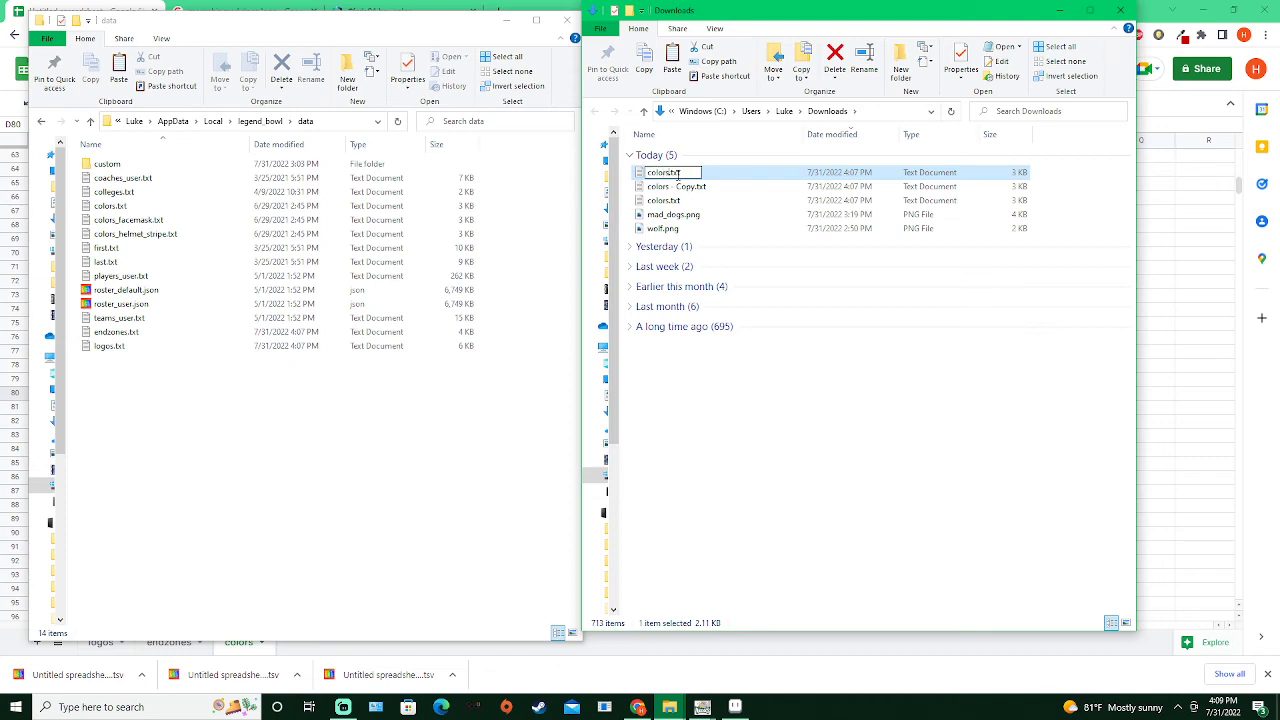
text(mask)
key(Tab)
text(colors_helmet)
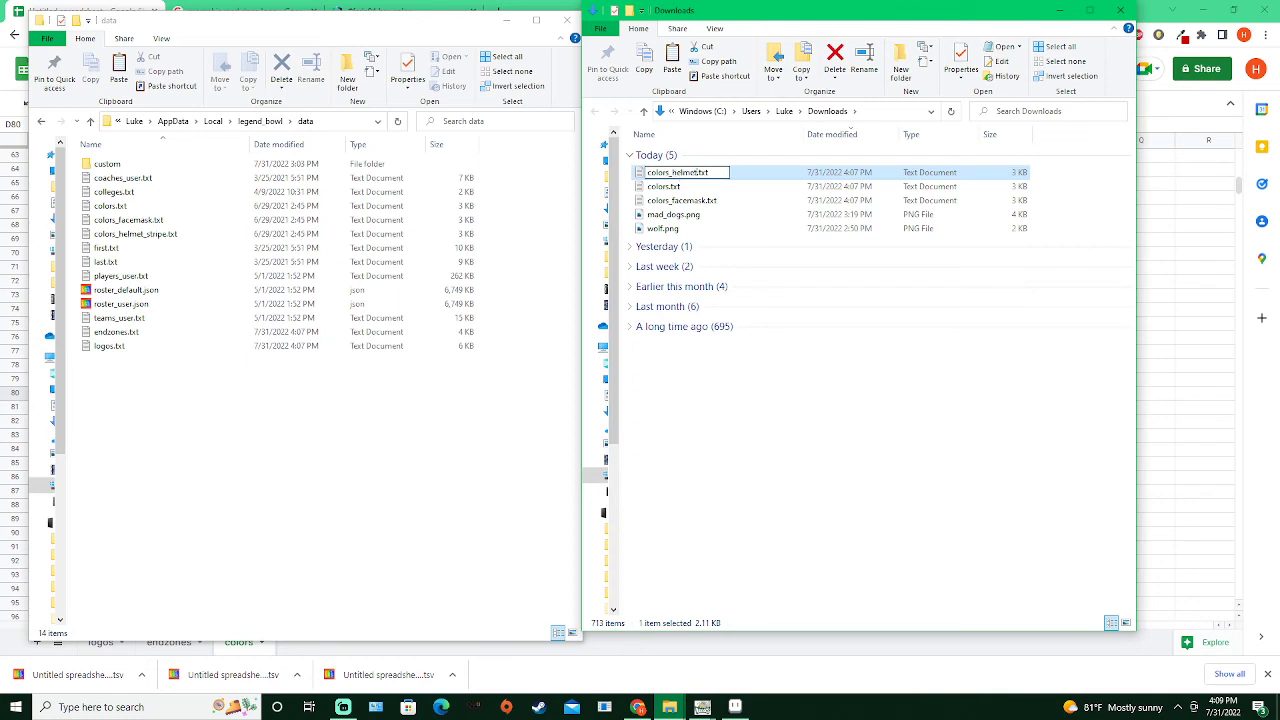
text(_stripe)
key(Return)
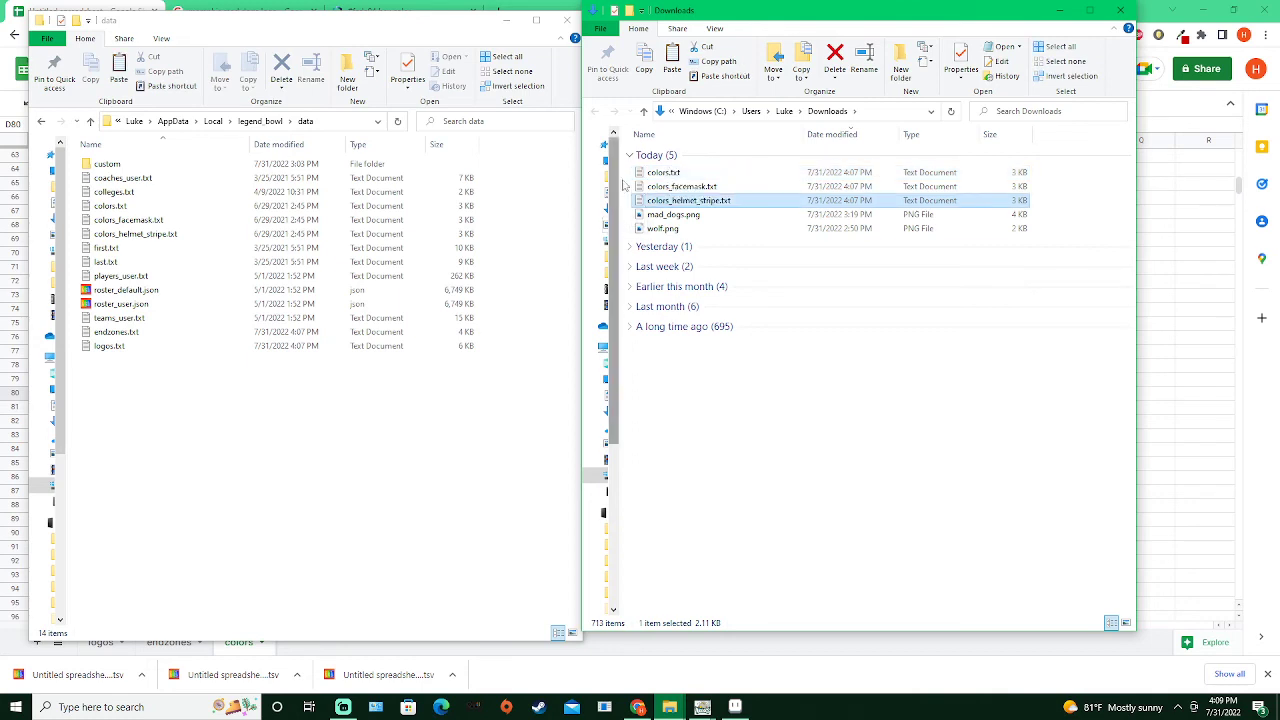
Move colors.txt, colors_facemask.txt and colors_helmet_stripe.txt into the legend_bowl data folder, replacing the existing files
drag(624, 168, 187, 392)
click(573, 252)
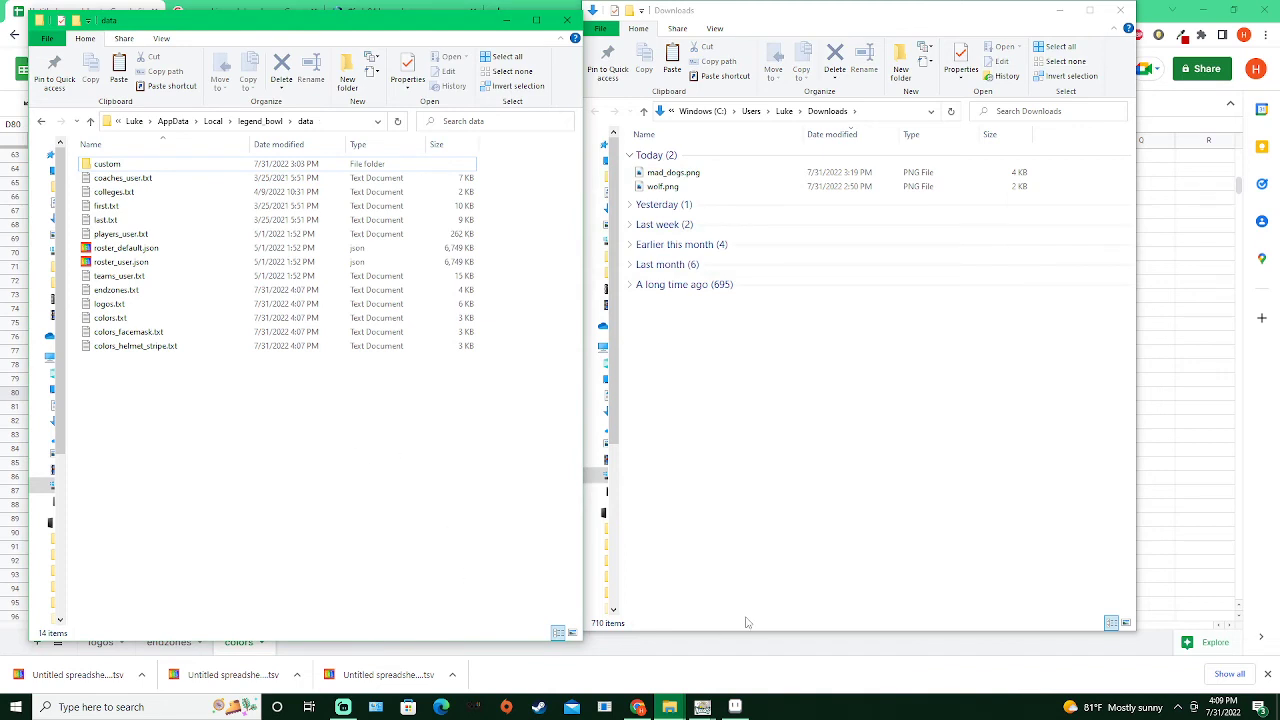
Launch Legend Bowl through Steam
click(1179, 707)
right_click(1177, 627)
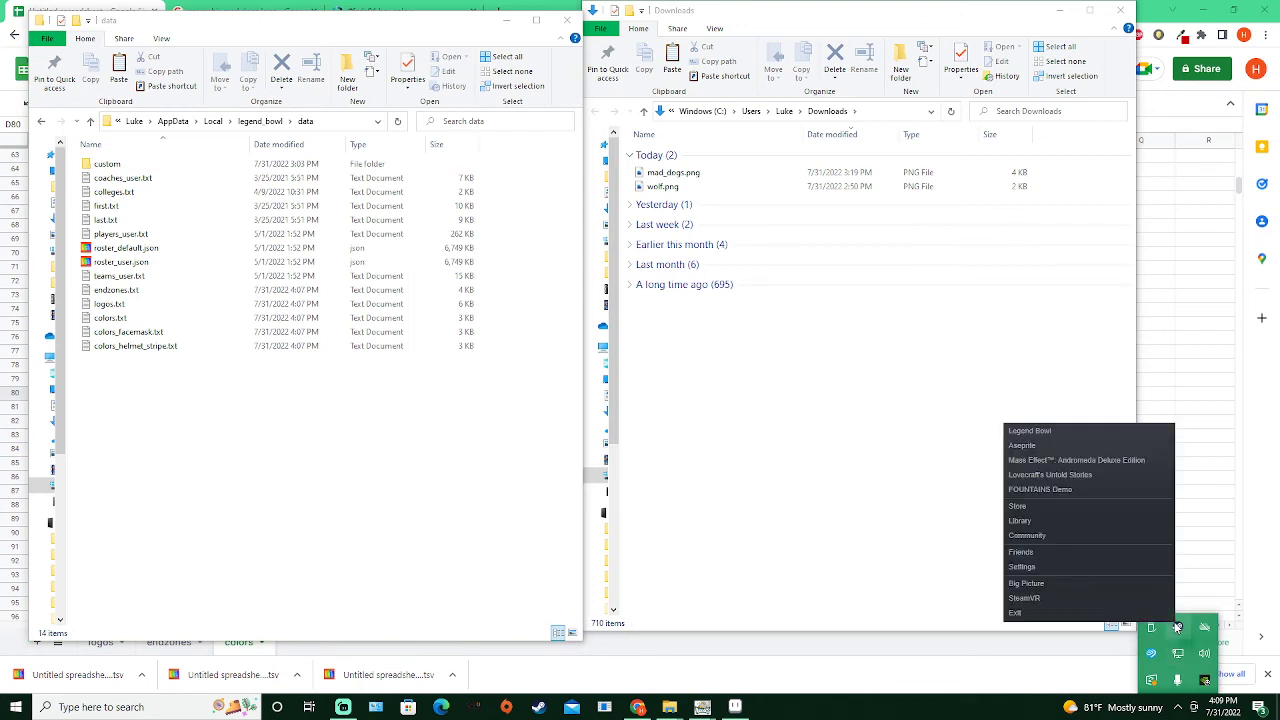
click(1015, 432)
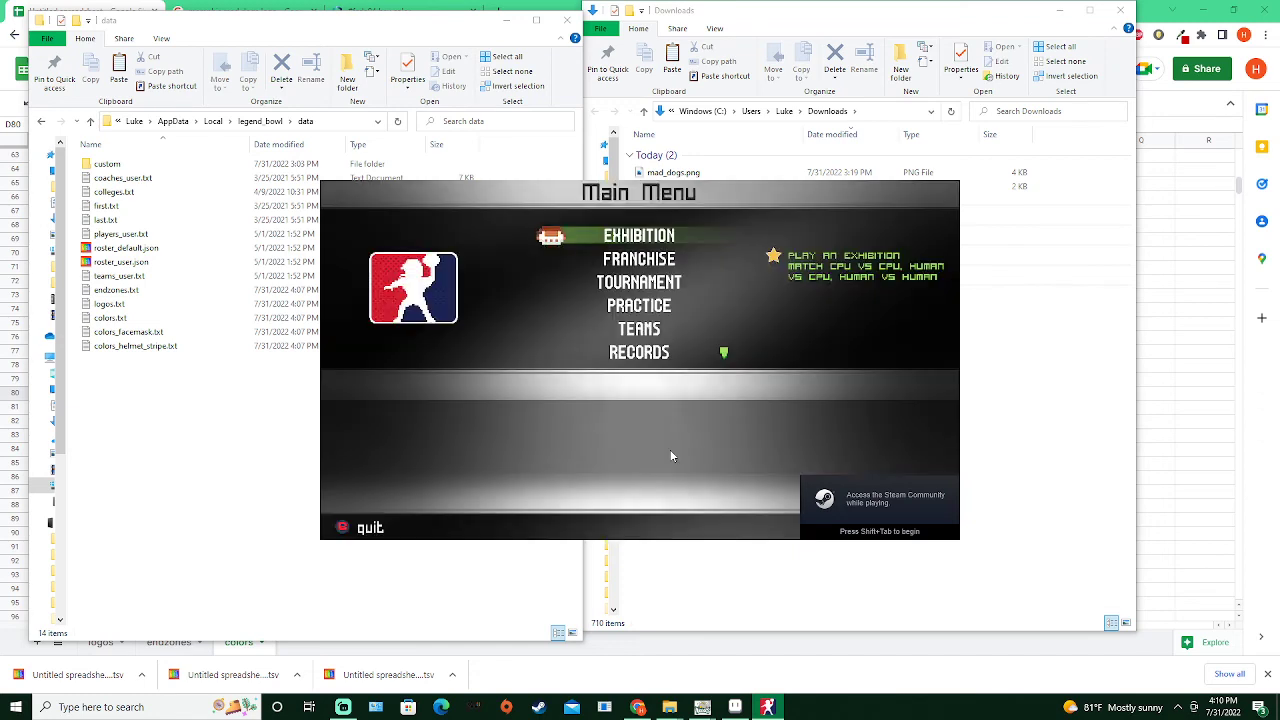
Open the team editor for the Arizona Scorpions from the game's Teams section
key(Down)
key(Down)
key(Down)
key(Down)
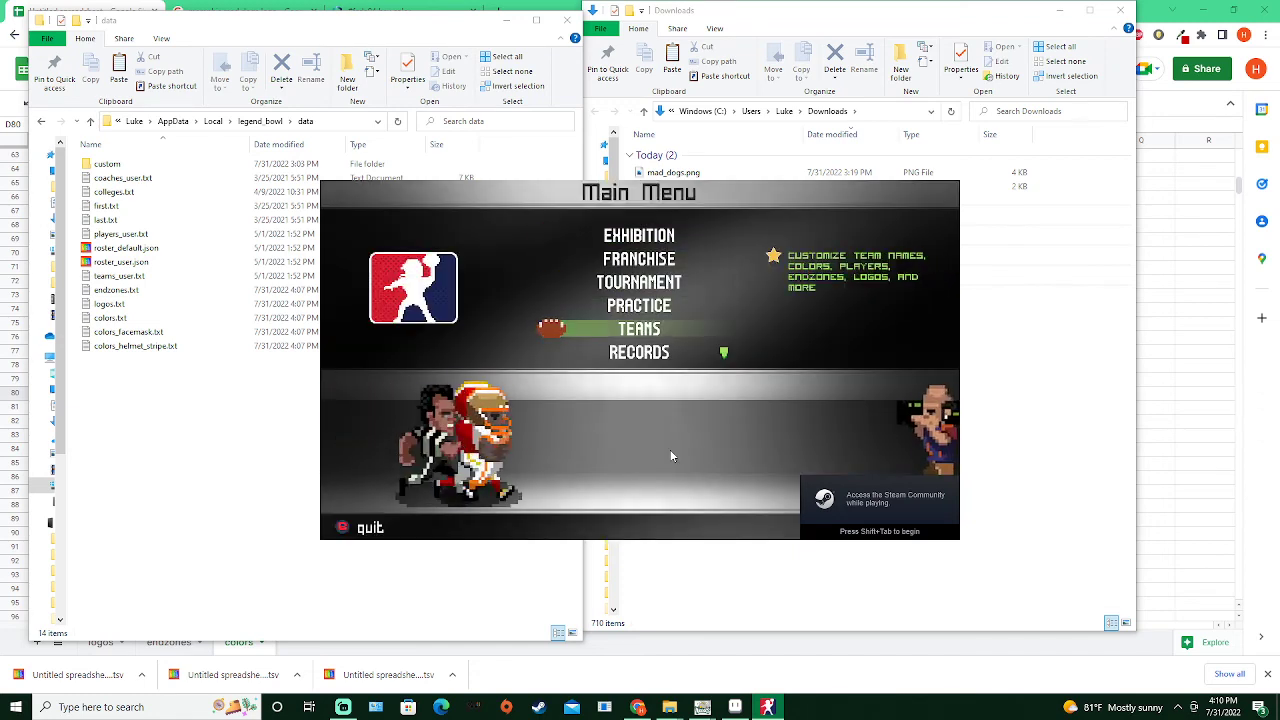
key(Return)
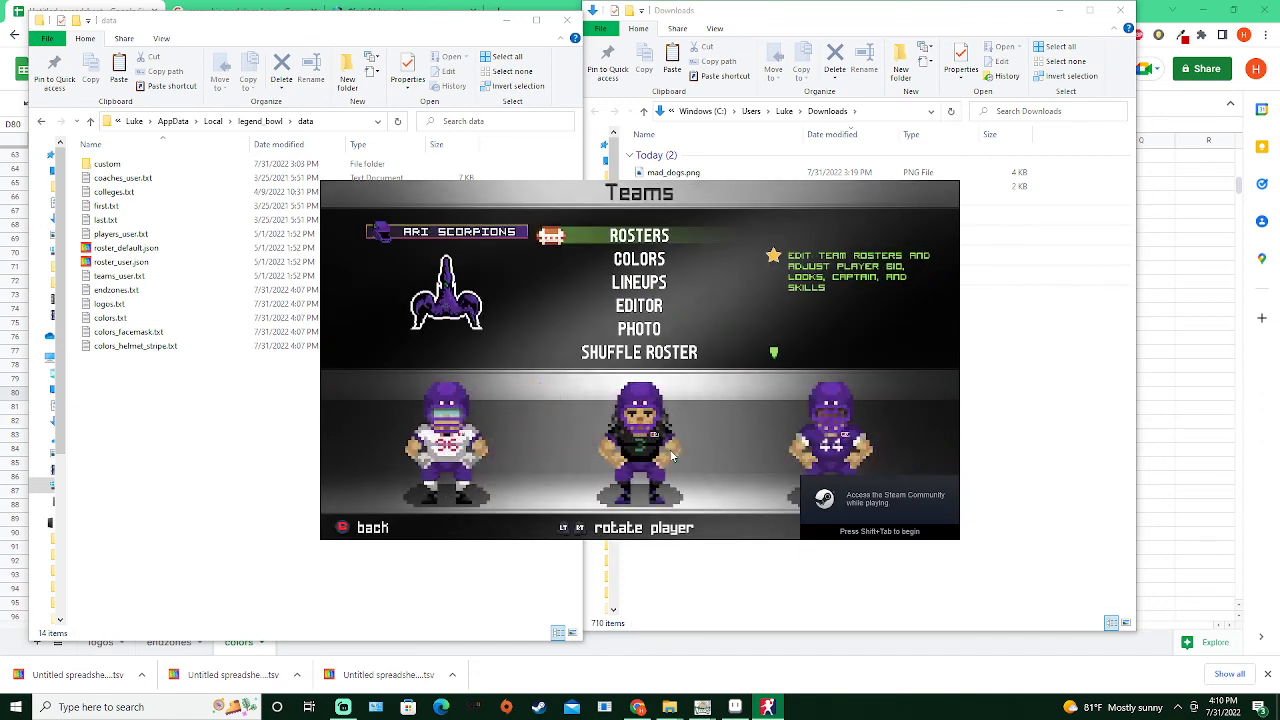
key(Down)
key(Down)
key(Down)
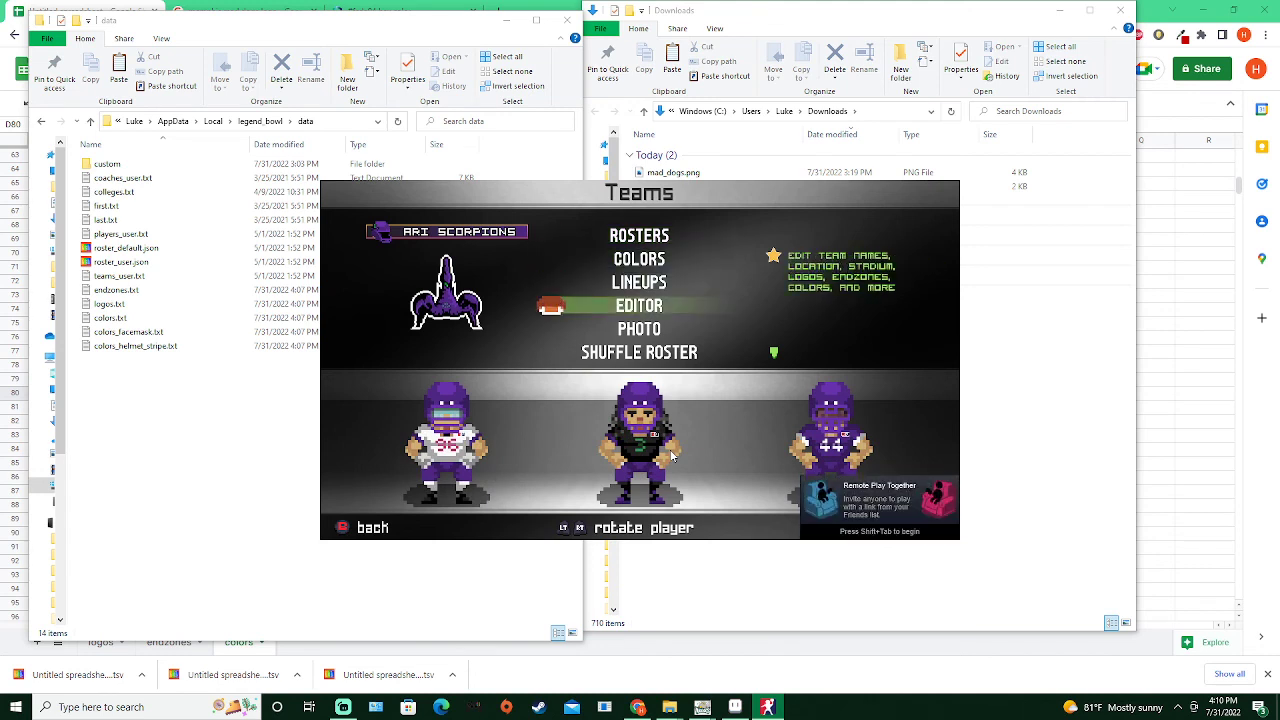
key(Return)
Set the Arizona Scorpions' team logo to number 67, the custom yellow dog logo
key(Down)
key(Down)
key(Down)
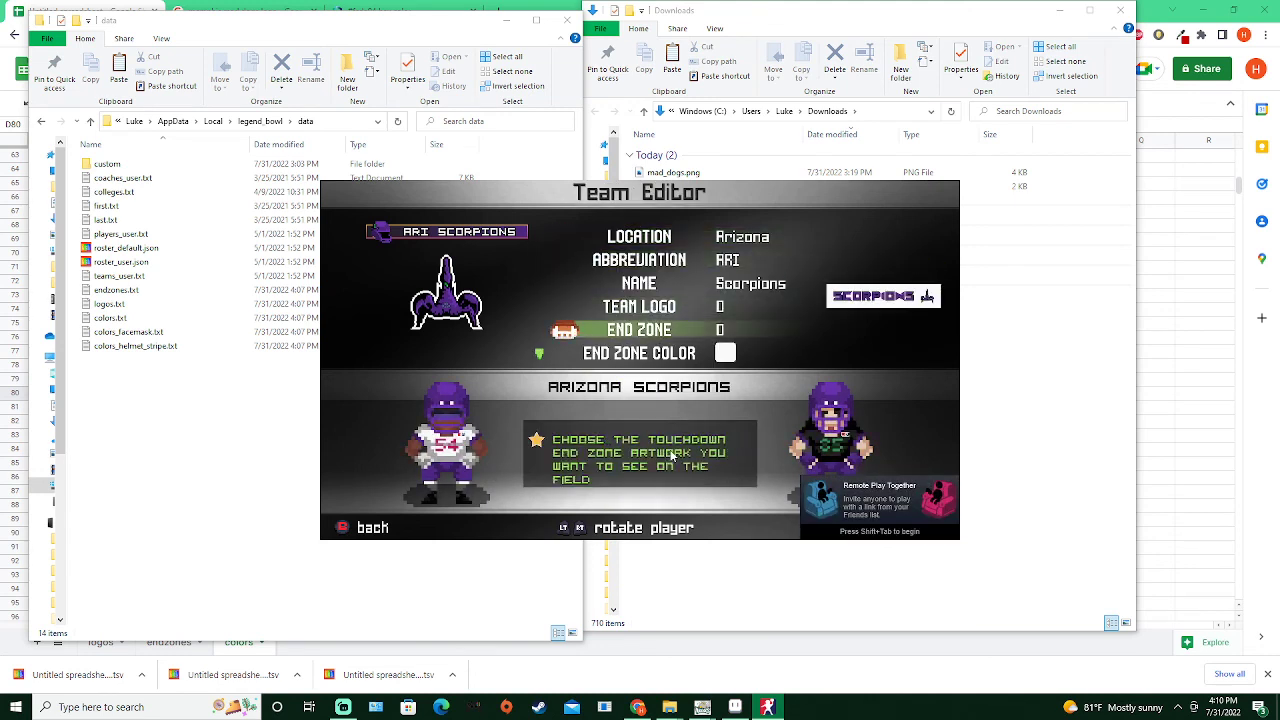
key(Down)
key(Up)
key(Up)
key(Right)
key(Right)
key(Right)
key(Right)
key(Right)
key(Right)
key(Right)
key(Right)
key(Right)
key(Right)
key(Right)
key(Right)
key(Right)
key(Right)
key(Right)
key(Right)
key(Right)
key(Right)
key(Right)
key(Right)
key(Right)
key(Right)
key(Right)
key(Right)
key(Right)
key(Right)
key(Right)
key(Right)
key(Right)
key(Right)
key(Right)
key(Right)
key(Right)
key(Right)
key(Right)
key(Right)
key(Right)
key(Right)
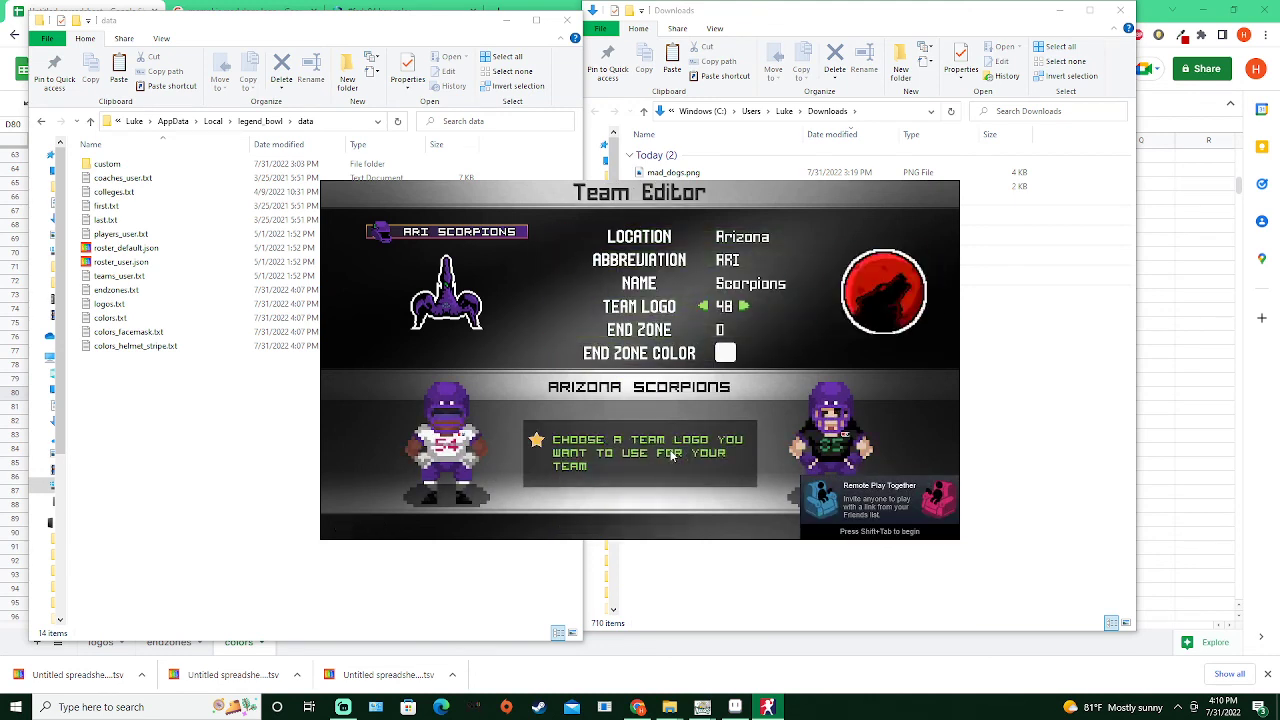
key(Left)
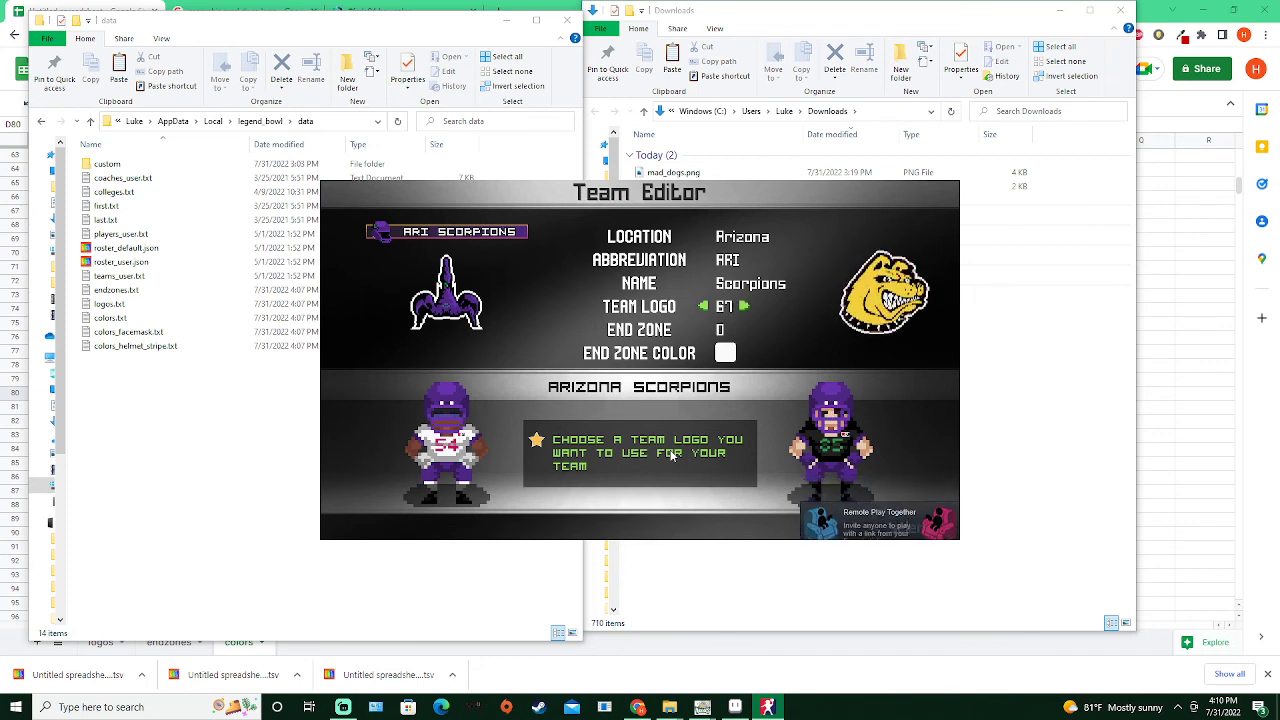
key(Right)
key(Left)
key(Return)
Change the Scorpions' location to Memphis
key(Down)
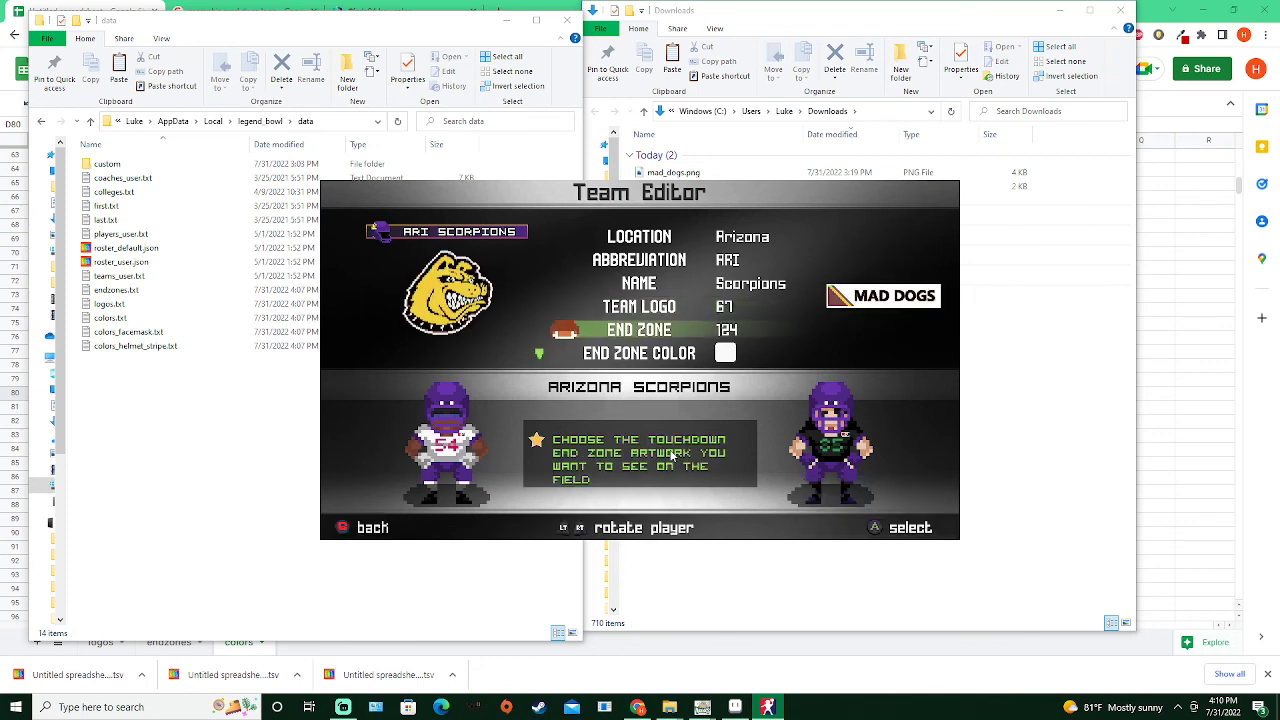
key(Up)
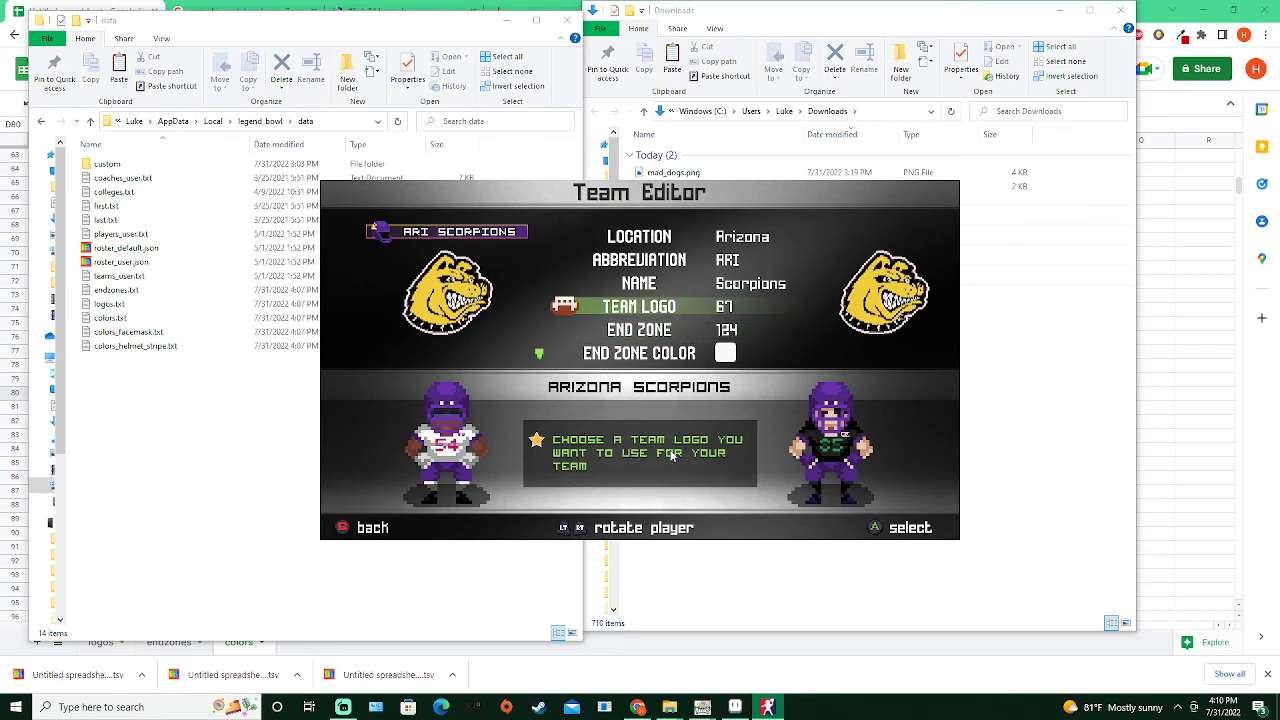
key(Up)
key(Up)
key(Up)
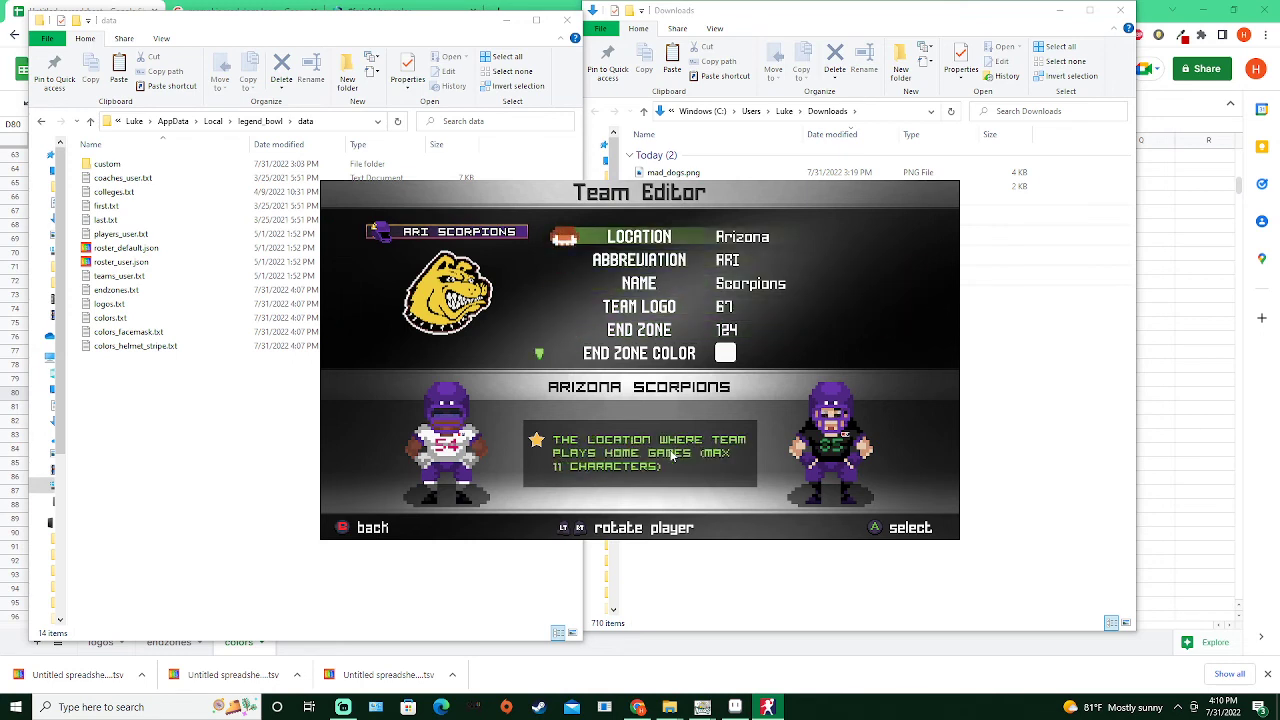
key(Return)
key(BackSpace)
key(BackSpace)
key(BackSpace)
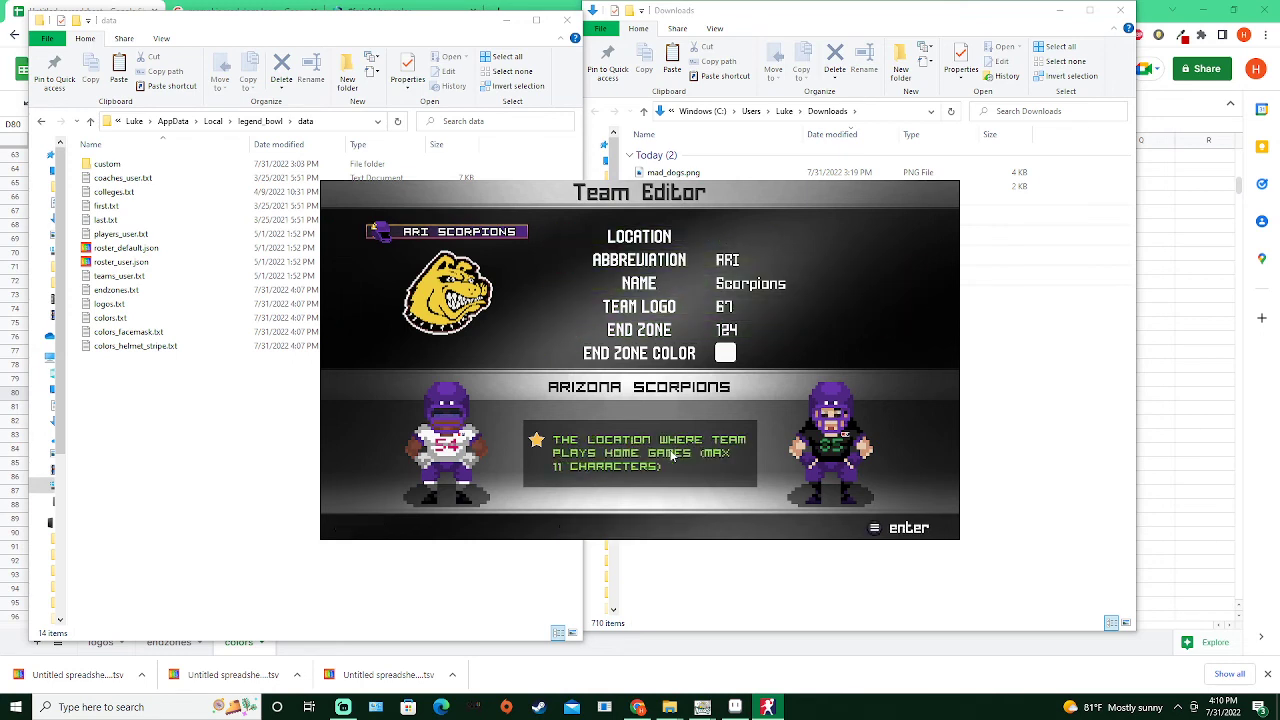
text(Memphis)
key(Return)
key(Down)
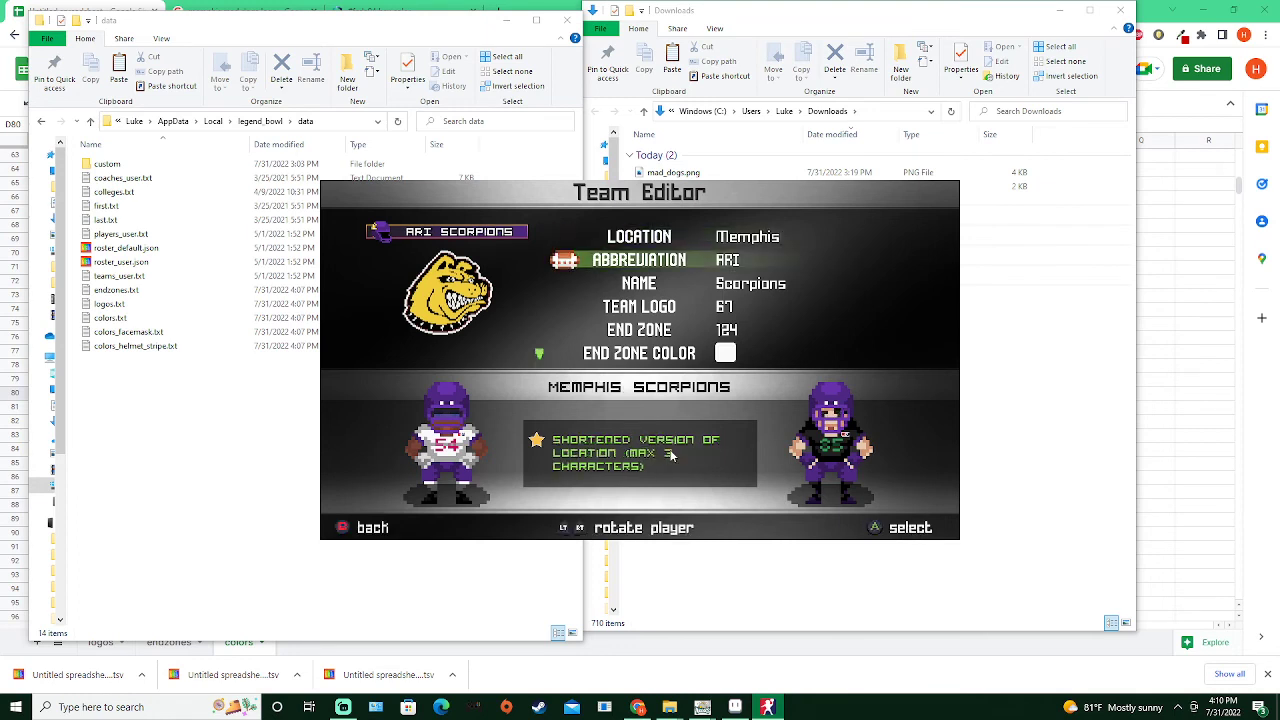
Leave the team editor, save the changes to the roster, and reopen the editor
key(Escape)
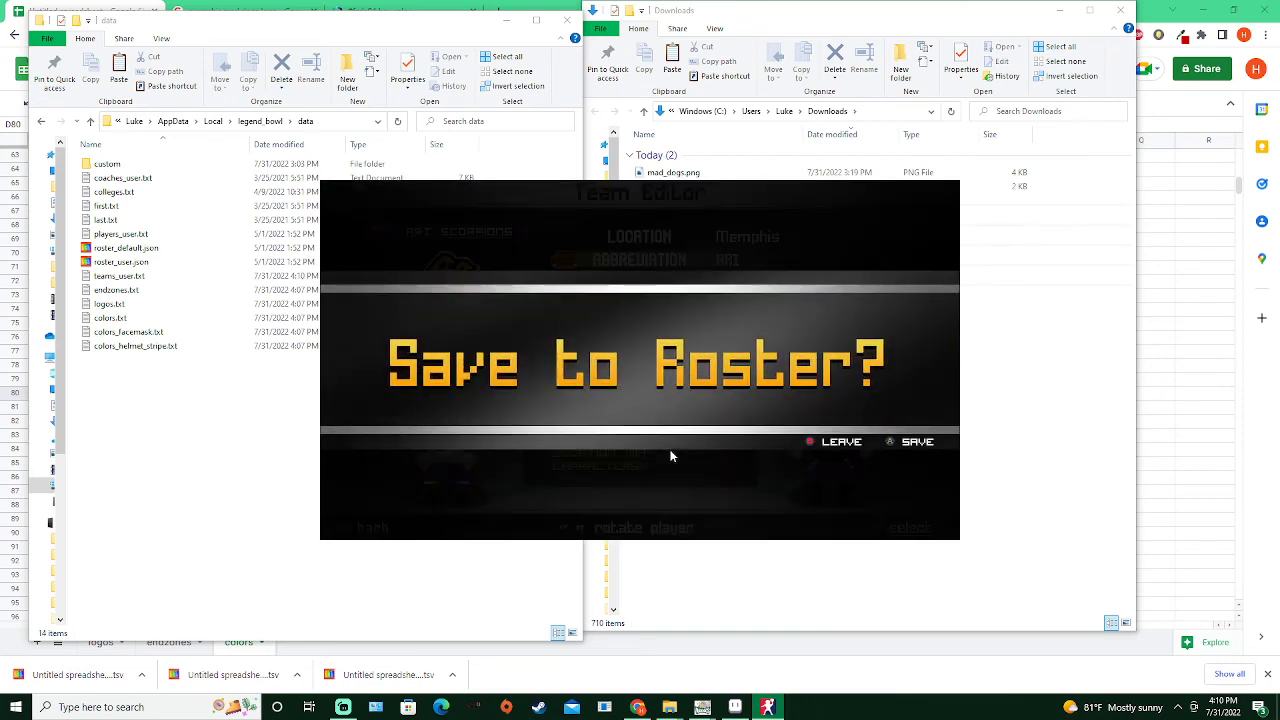
key(Return)
key(Return)
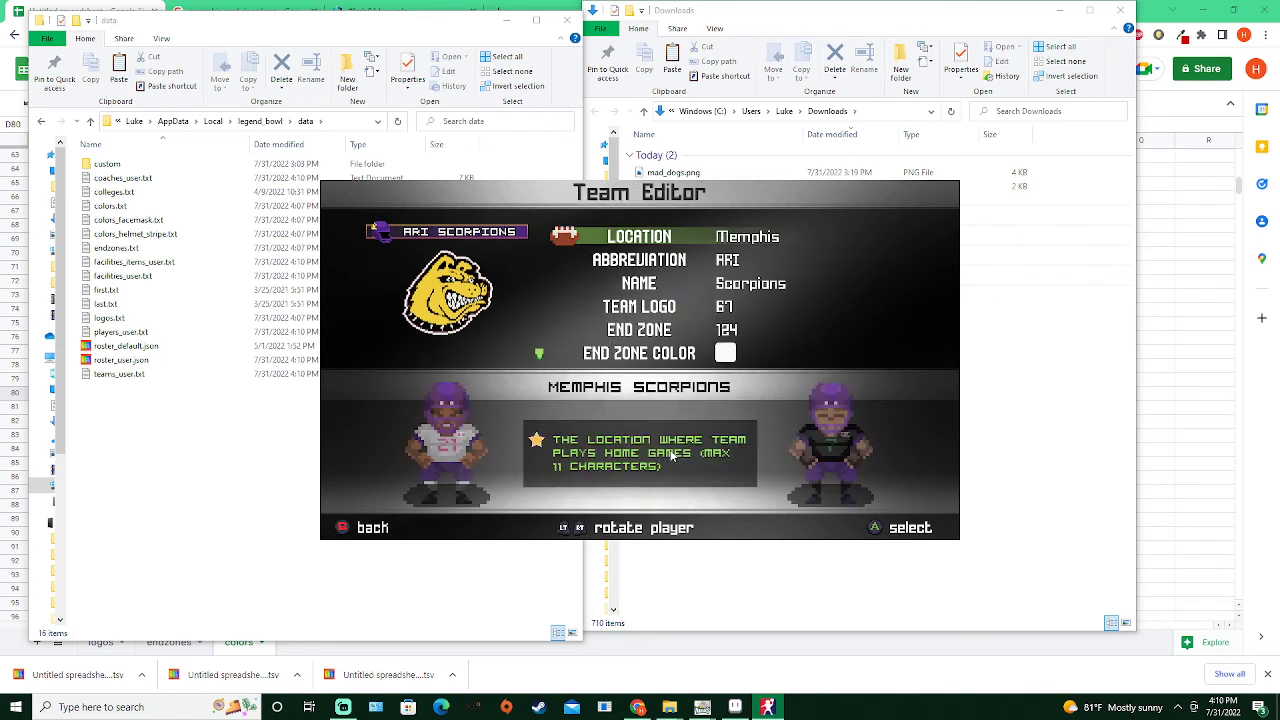
Set the Memphis team's abbreviation to MEM
key(Down)
key(Return)
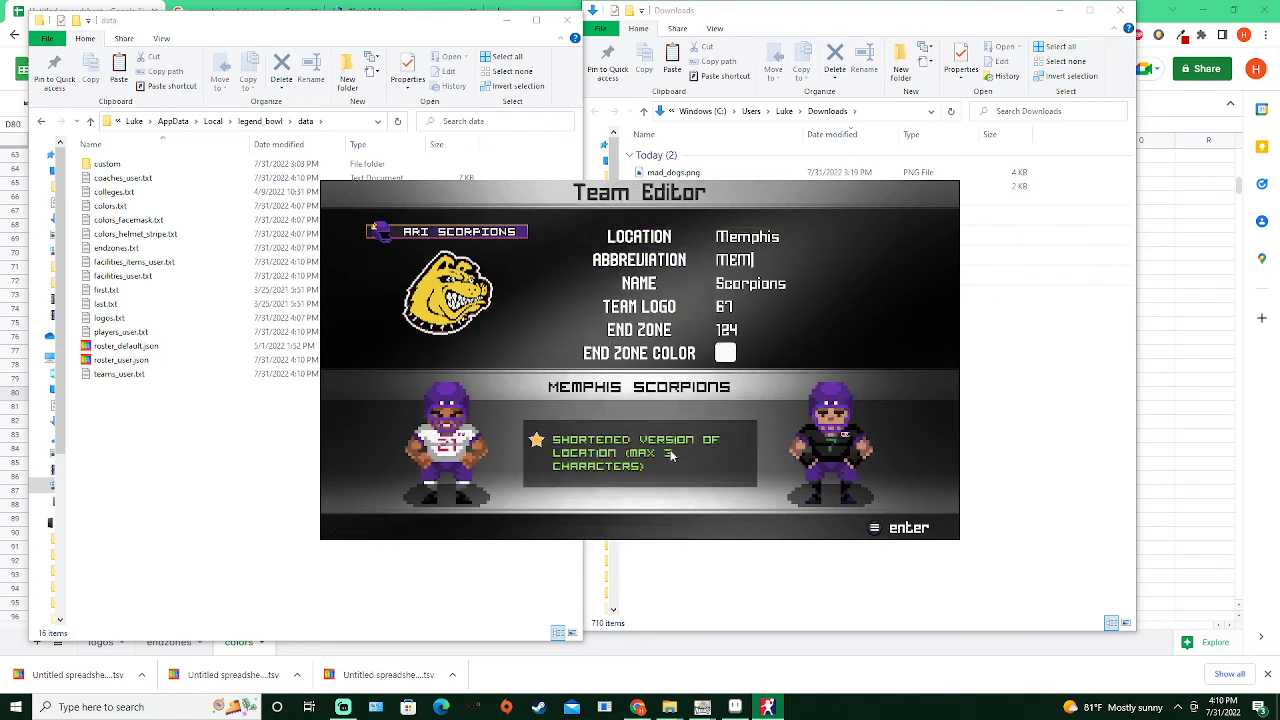
key(Return)
Rename the Memphis team from Scorpions to Clean Dogs
key(Down)
key(Return)
key(BackSpace)
key(BackSpace)
key(BackSpace)
key(BackSpace)
key(BackSpace)
key(BackSpace)
key(BackSpace)
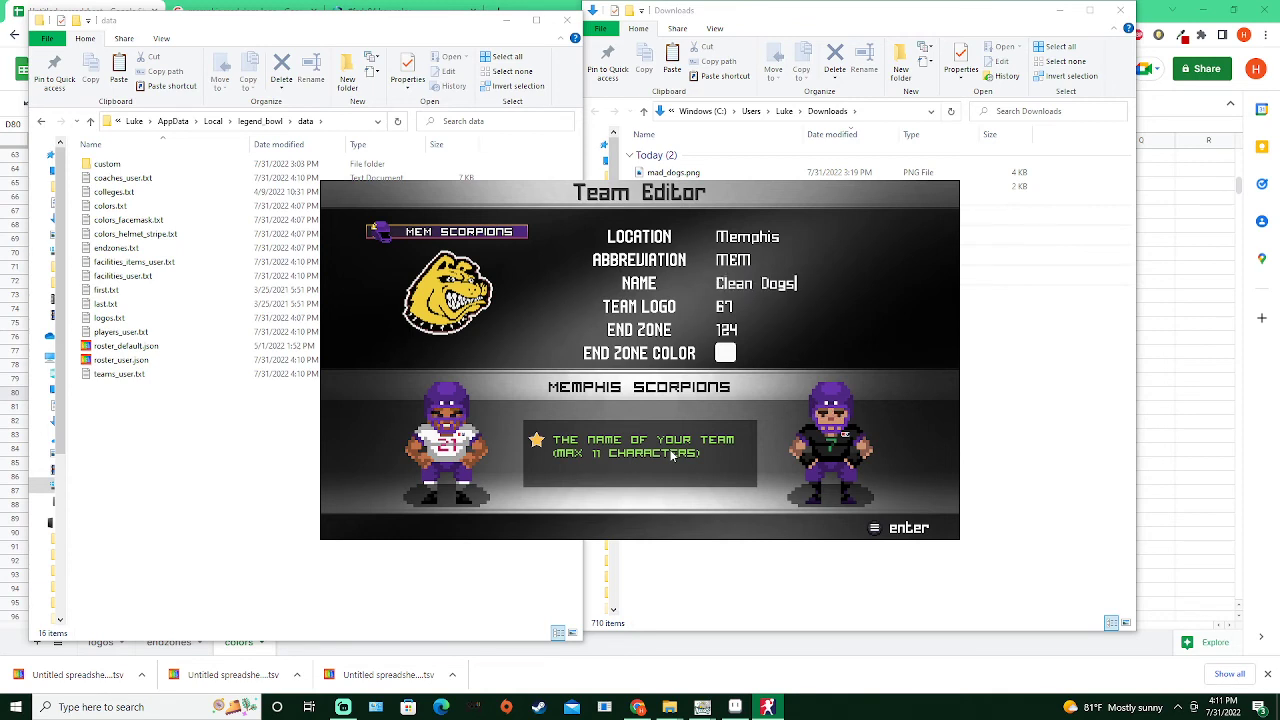
key(Return)
Review the Memphis Clean Dogs' remaining editor settings, including end zone artwork, end zone text, colors and stadium
key(Down)
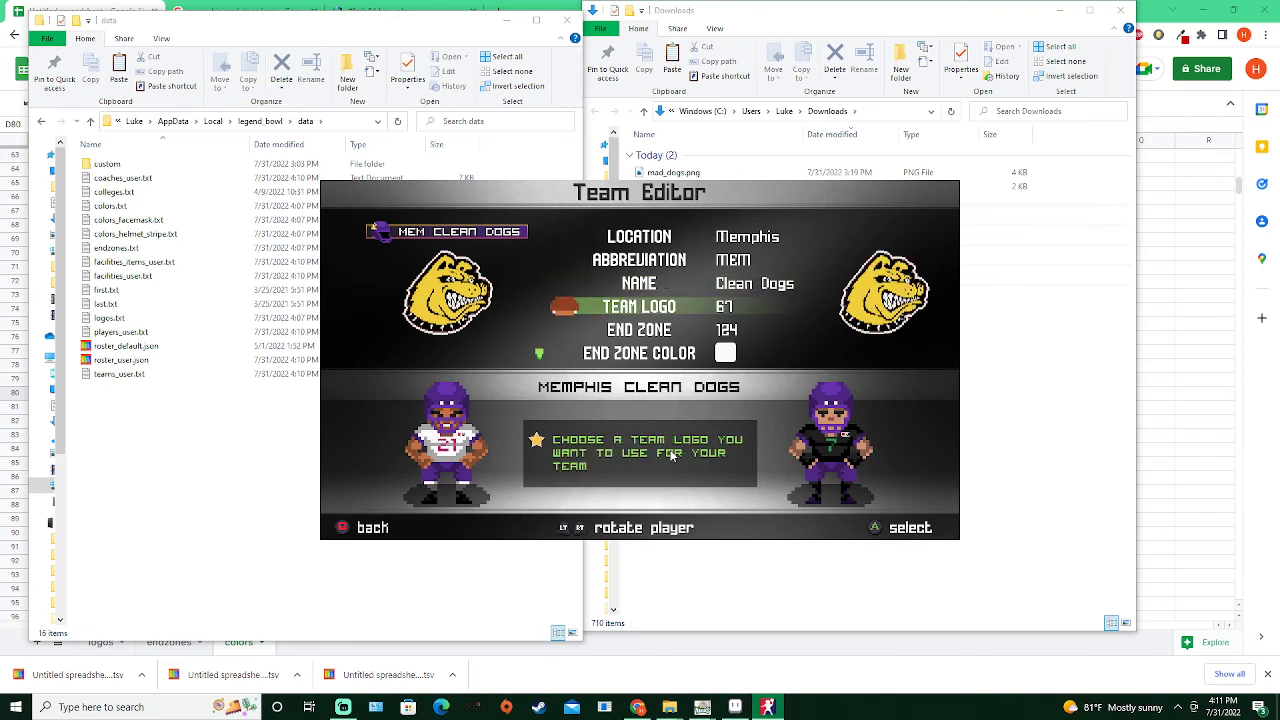
key(Up)
key(Up)
key(Down)
key(Down)
key(Down)
key(Down)
key(Down)
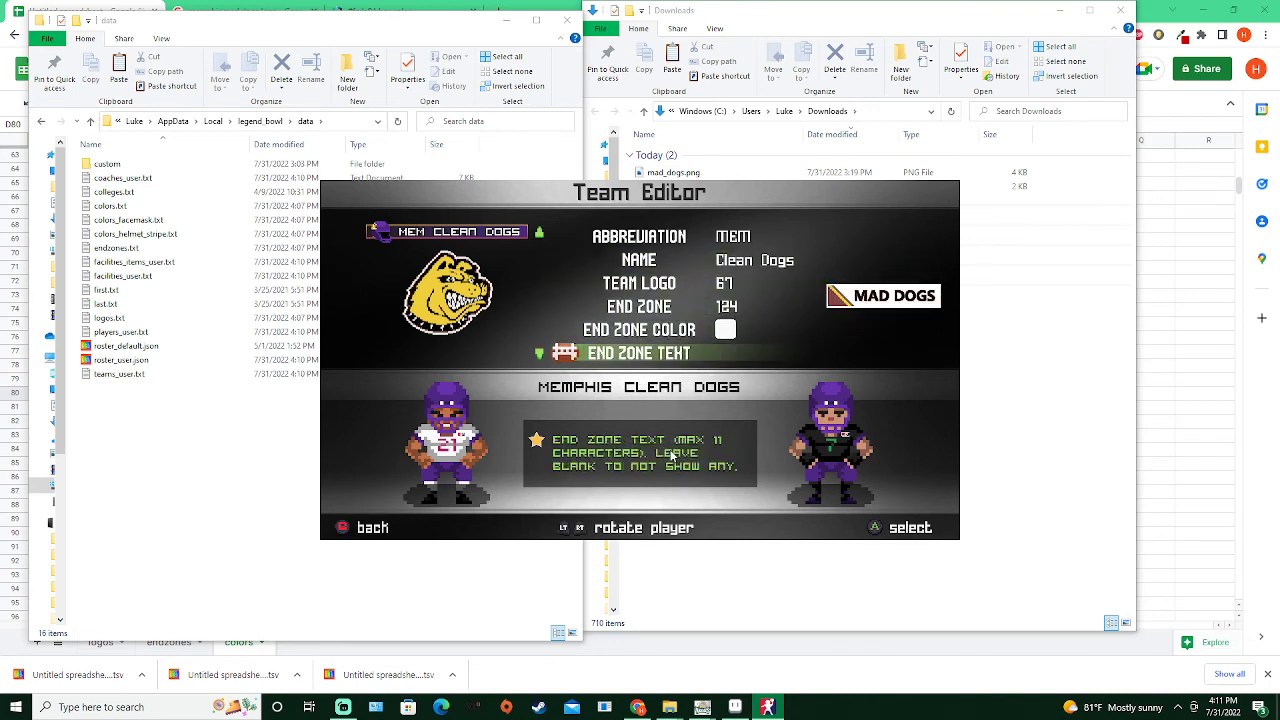
key(Down)
key(Down)
key(Down)
key(Down)
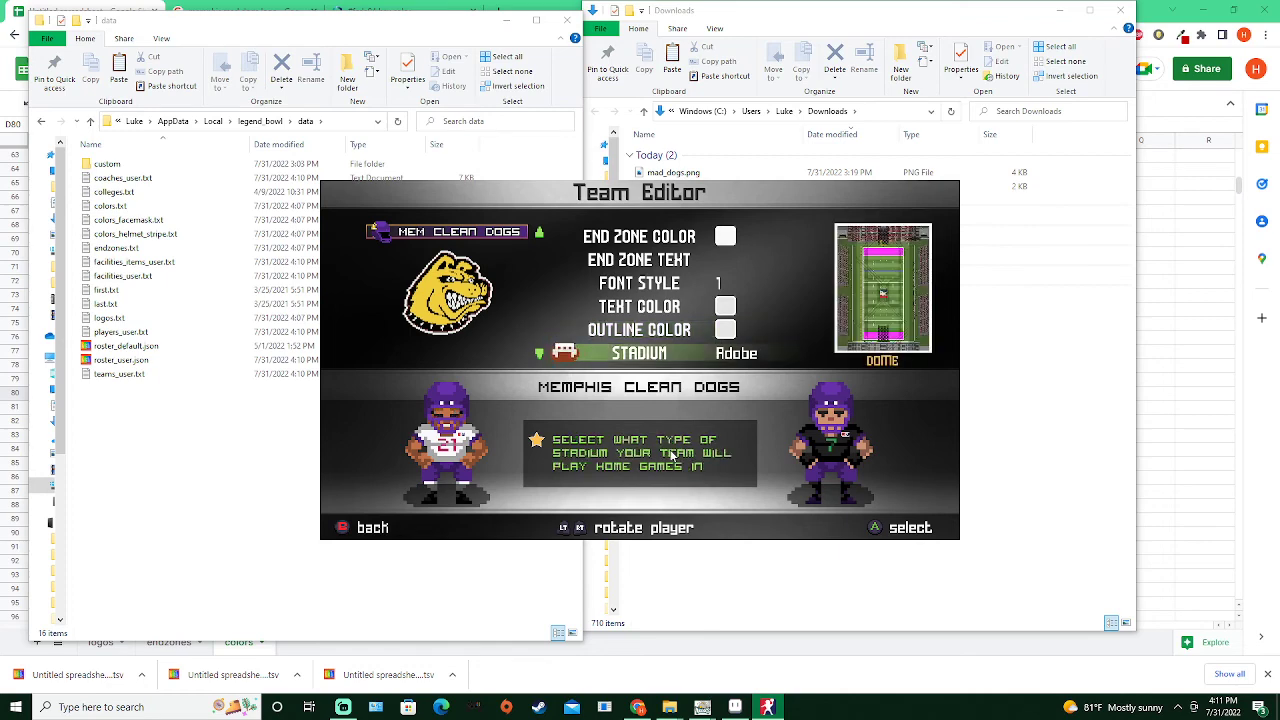
key(Down)
key(Down)
key(Down)
key(Down)
key(Down)
key(Up)
key(Up)
key(Down)
key(Down)
key(Down)
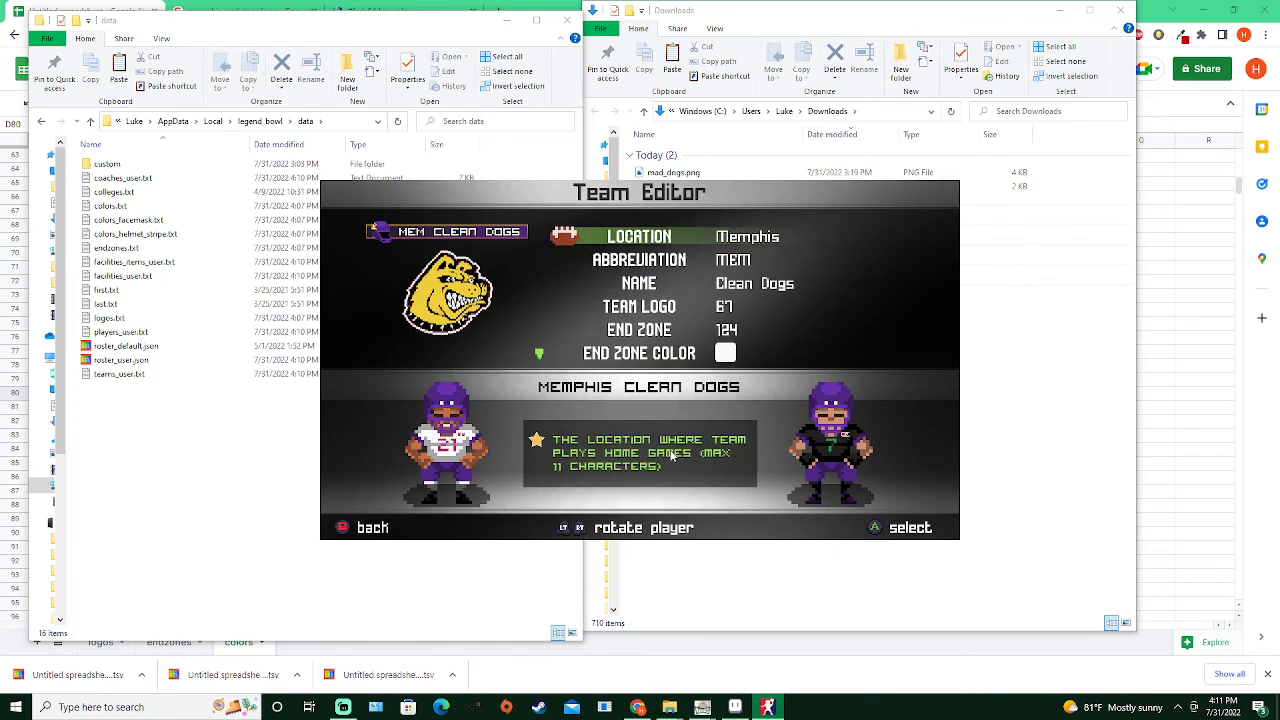
Switch the team editor to the Atlanta Beasts and change their location to Memphis
key(Left)
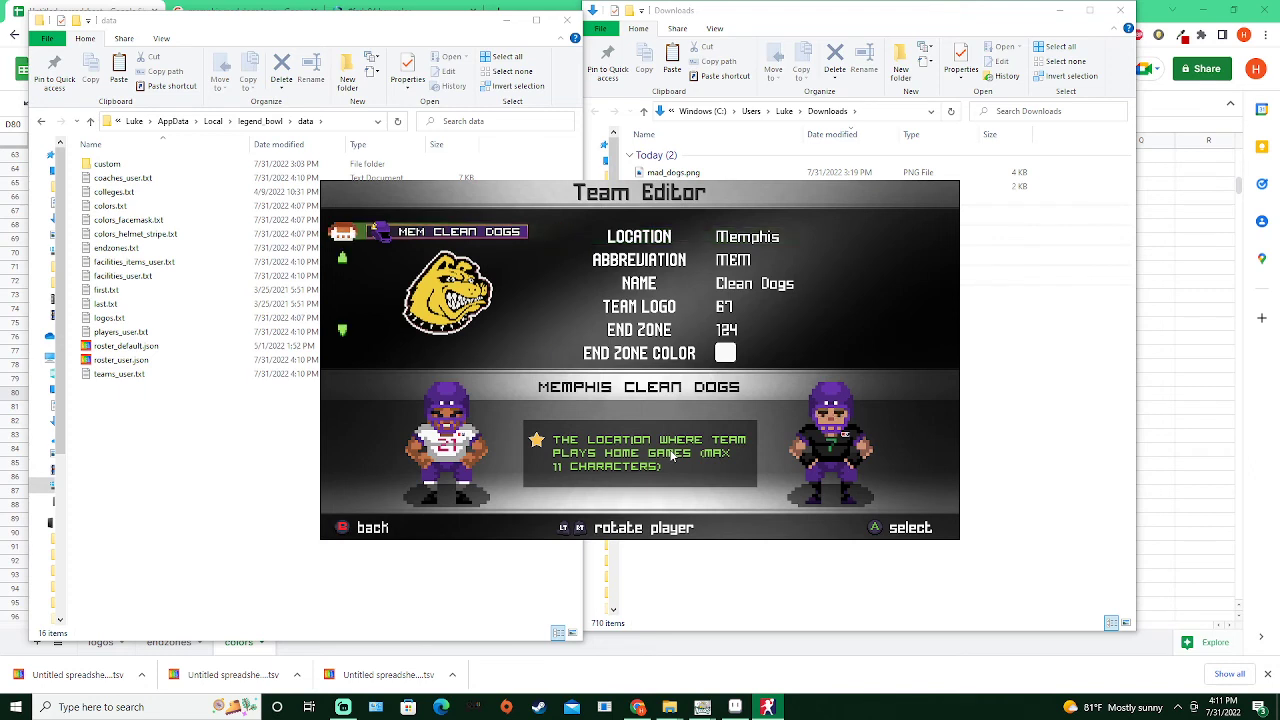
key(Down)
key(Right)
key(Return)
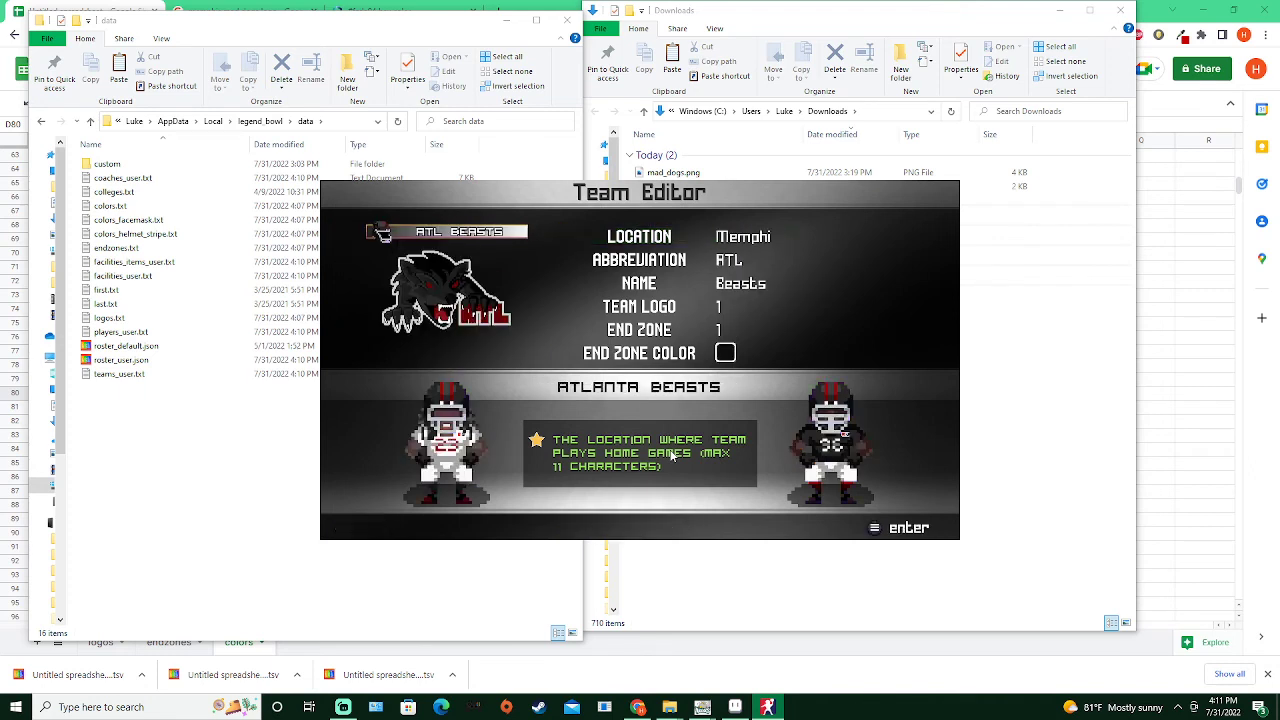
text(Memphis)
key(Return)
Set the former Atlanta Beasts' abbreviation to MEM and rename the team to Dirty Dogs
key(Down)
key(Return)
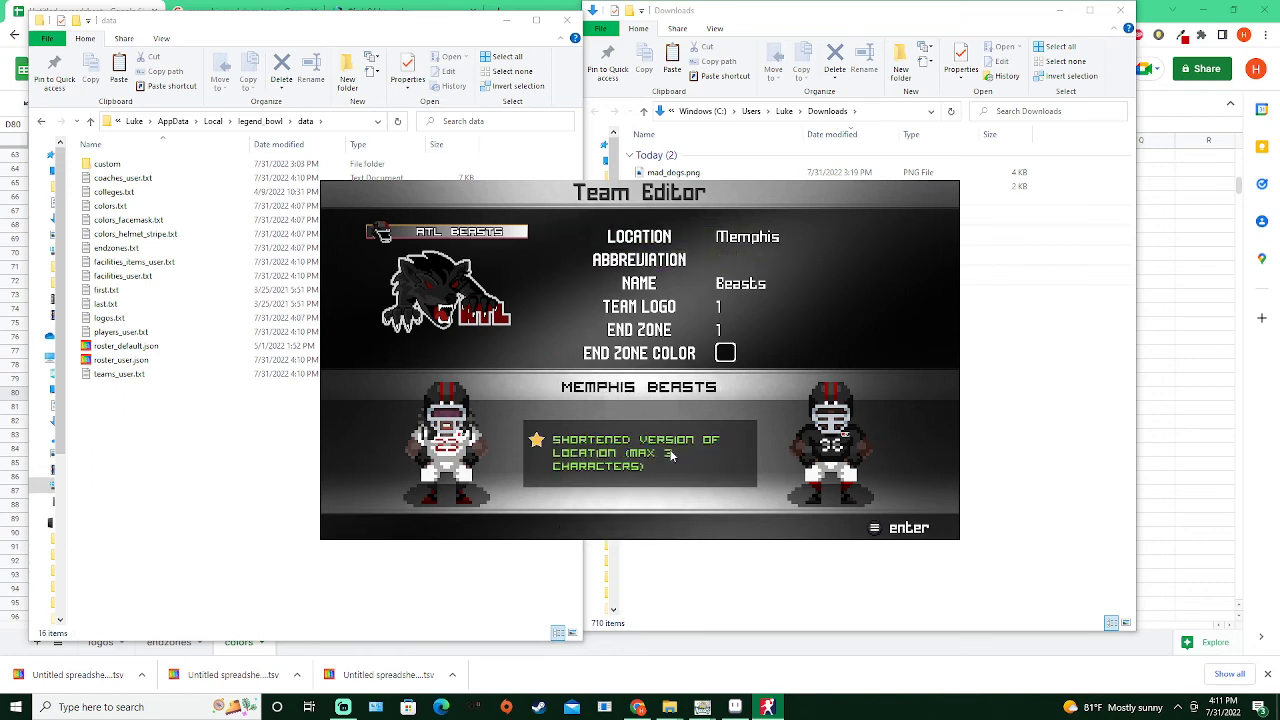
key(Return)
key(Down)
key(Return)
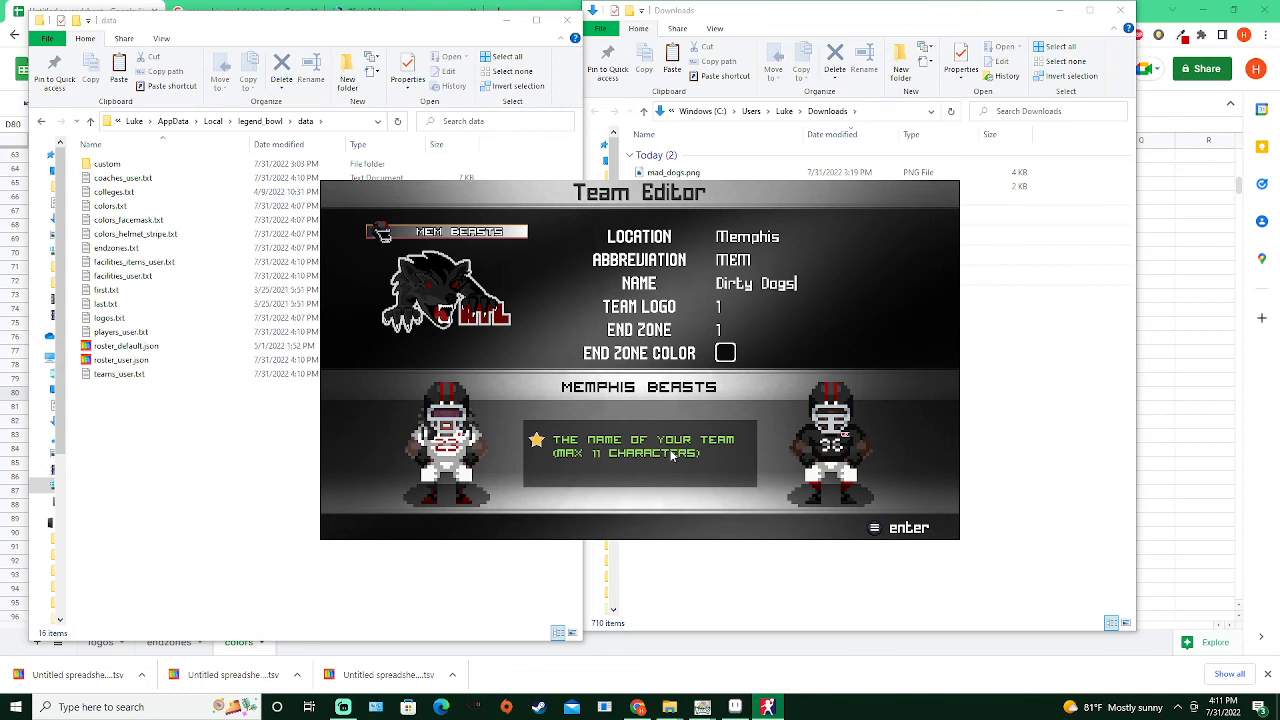
key(Return)
Assign team logo 68, the yellow dog head, to the Memphis Dirty Dogs
key(Down)
key(Return)
key(Left)
key(Left)
key(Left)
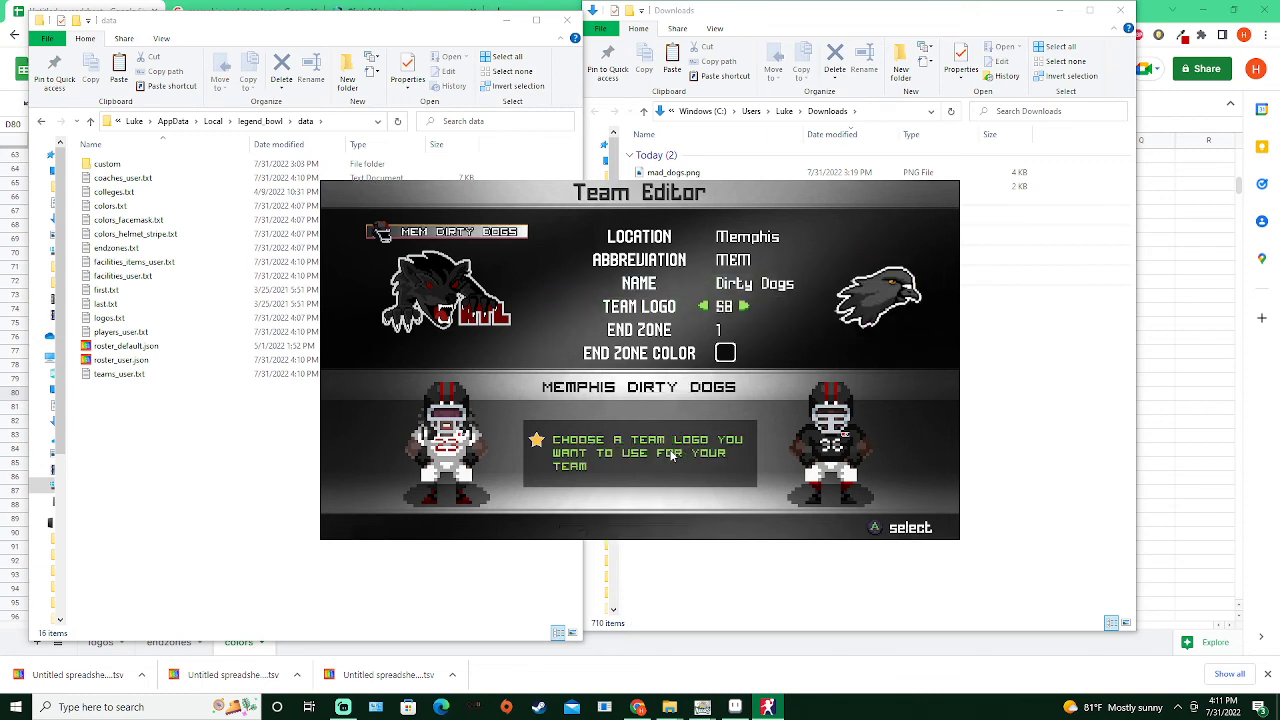
key(Right)
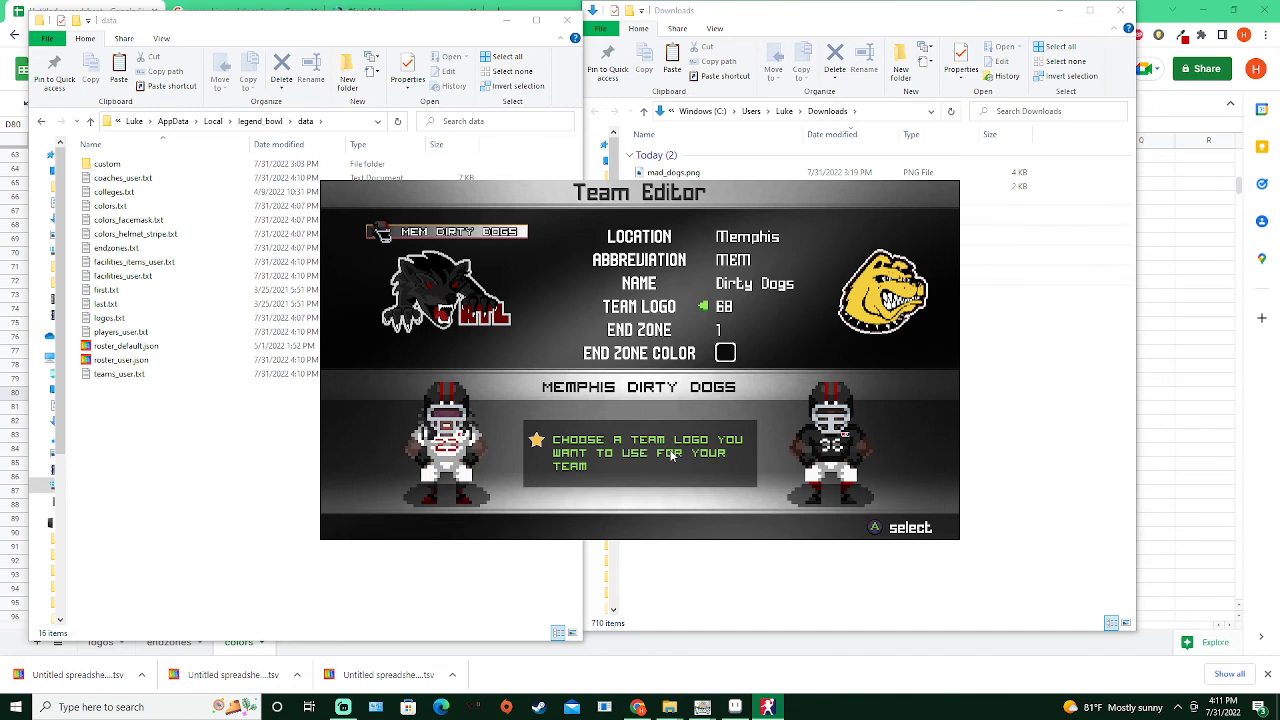
key(Return)
key(Down)
key(Up)
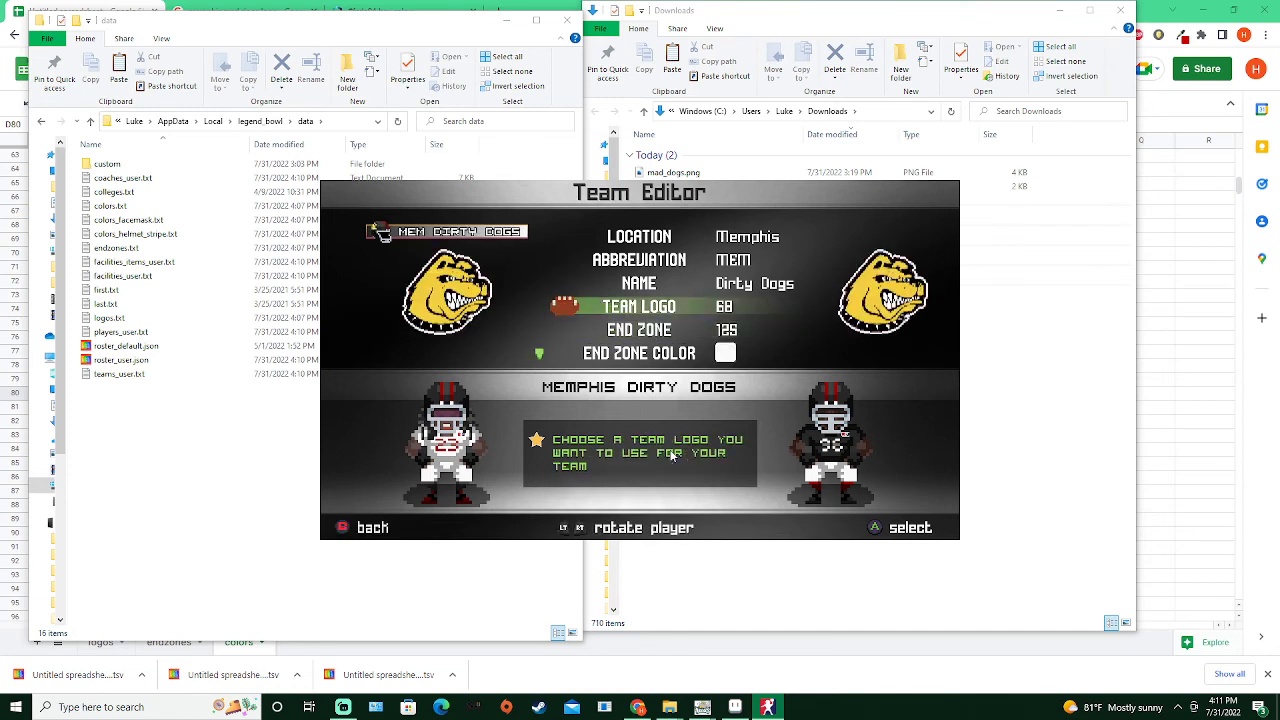
Leave the team editor and save the Memphis Dirty Dogs' changes to the roster
key(Escape)
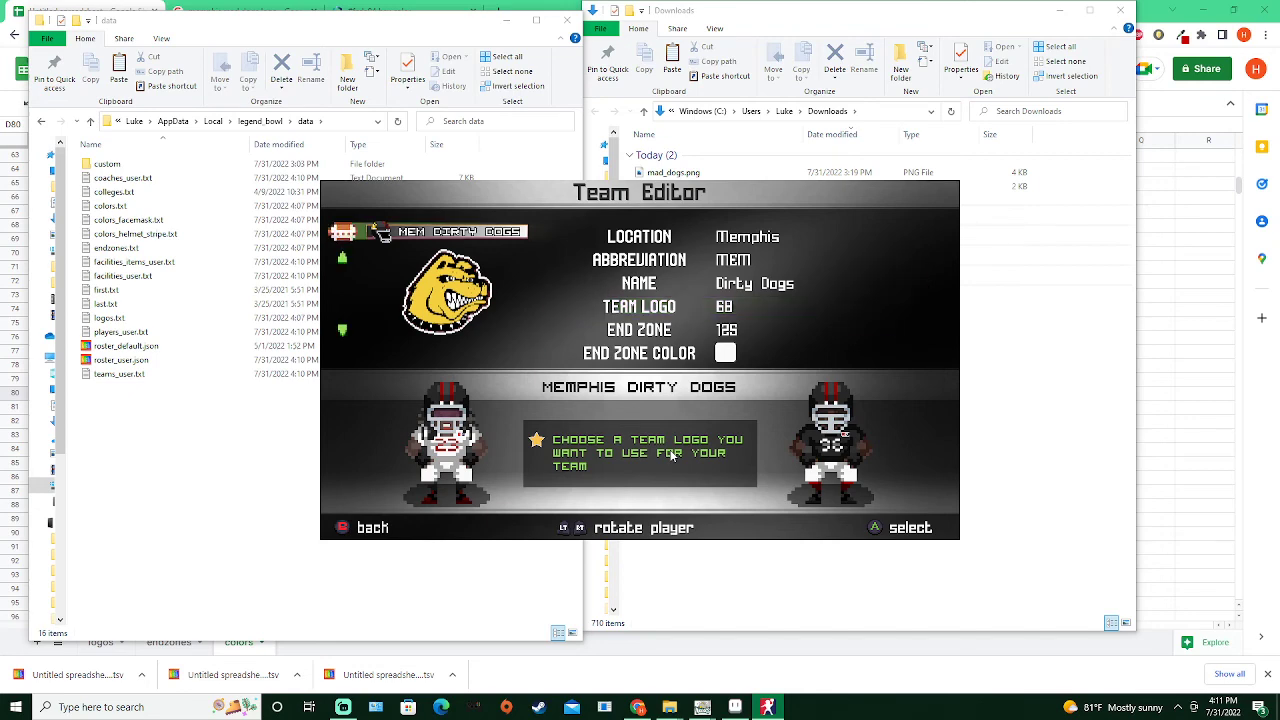
key(Return)
key(Escape)
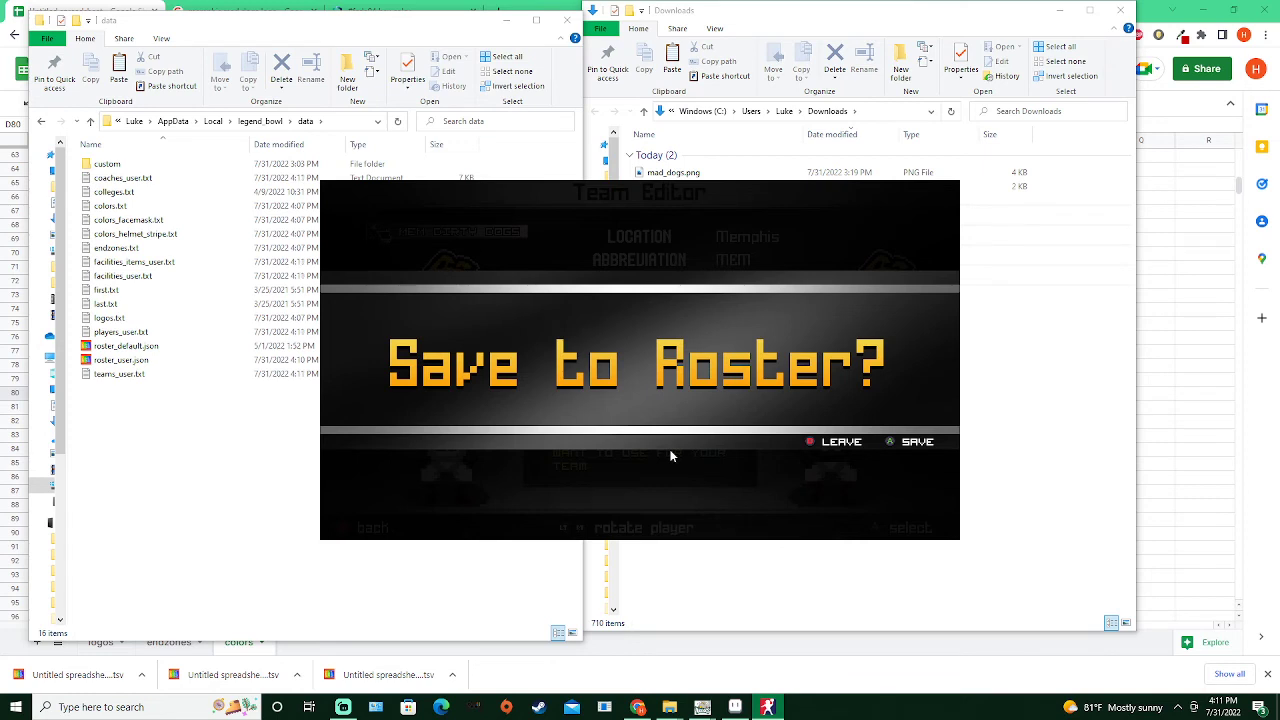
key(Return)
Open the uniform colors editor and switch it to the Memphis Clean Dogs
key(Up)
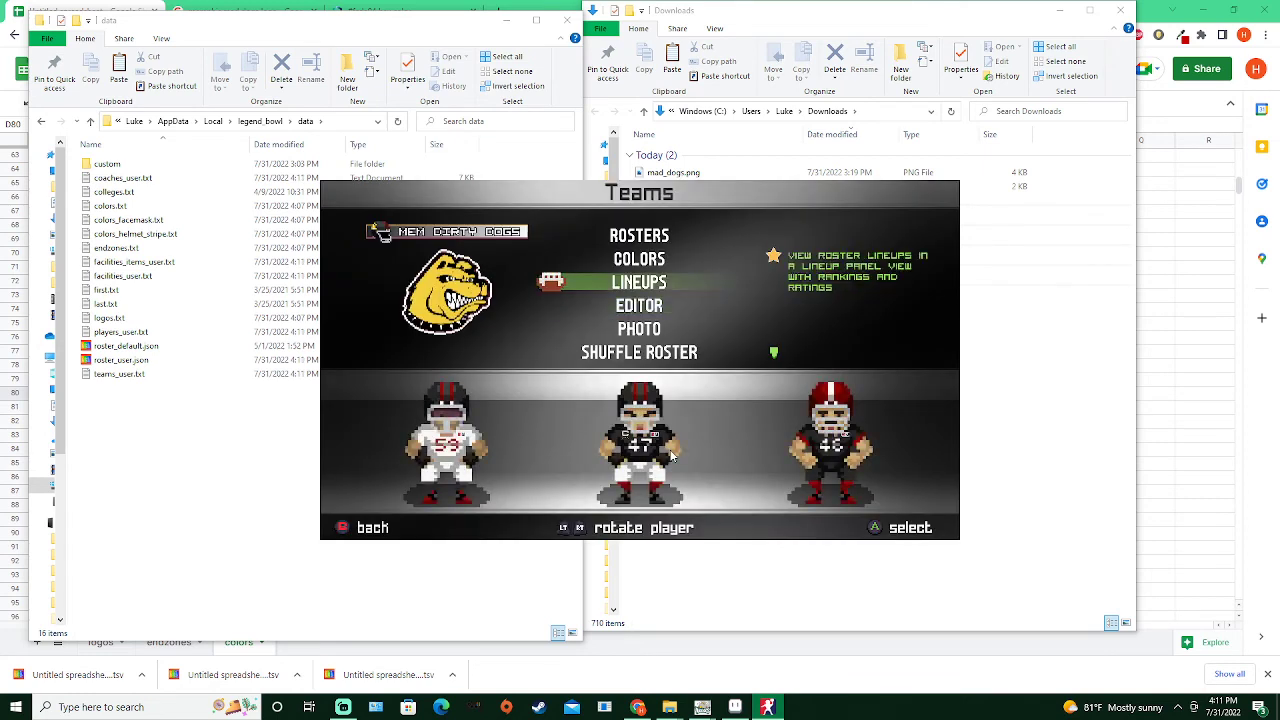
key(Up)
key(Return)
key(Up)
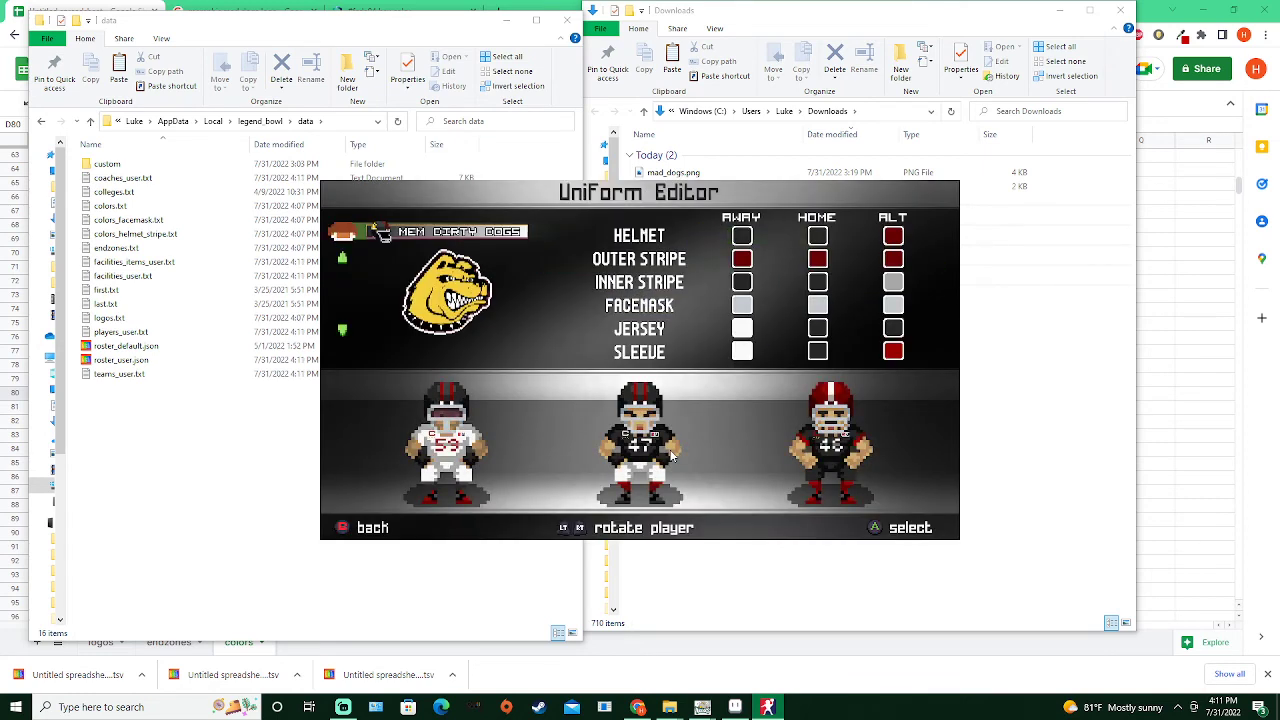
key(Right)
key(Left)
key(Down)
key(Right)
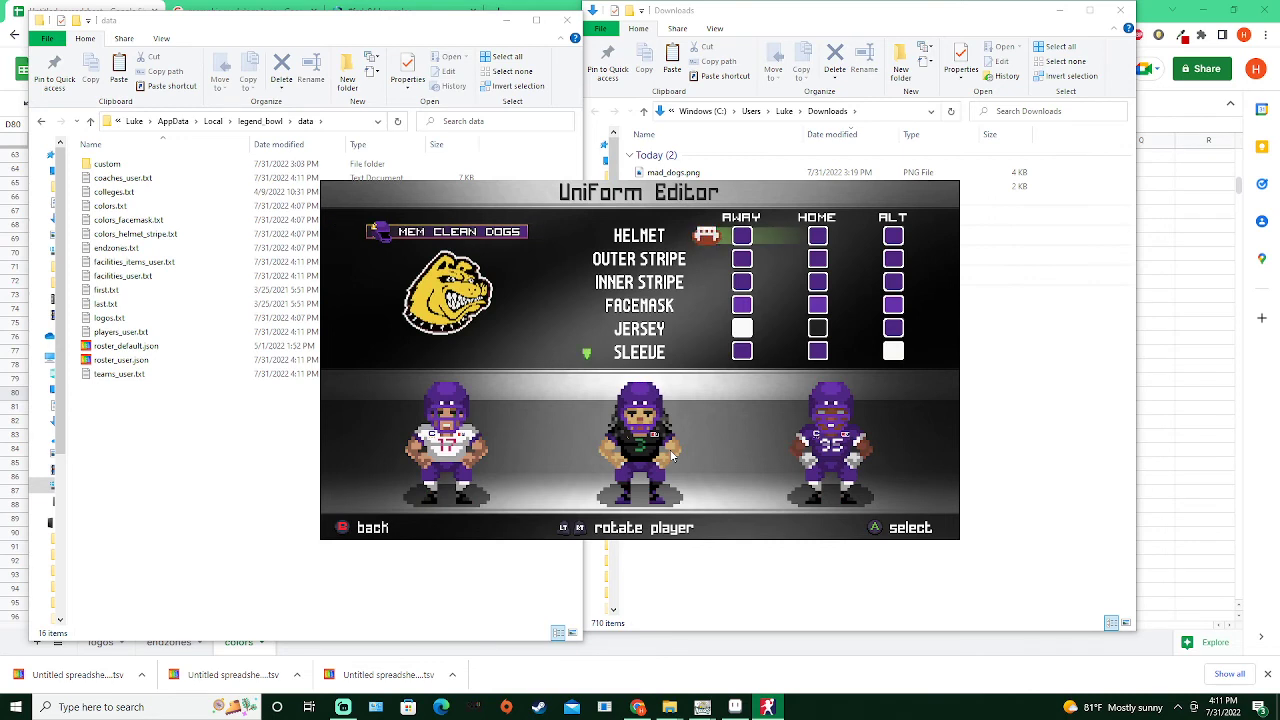
Set the Clean Dogs' away helmet color to 84, the dark teal
key(Return)
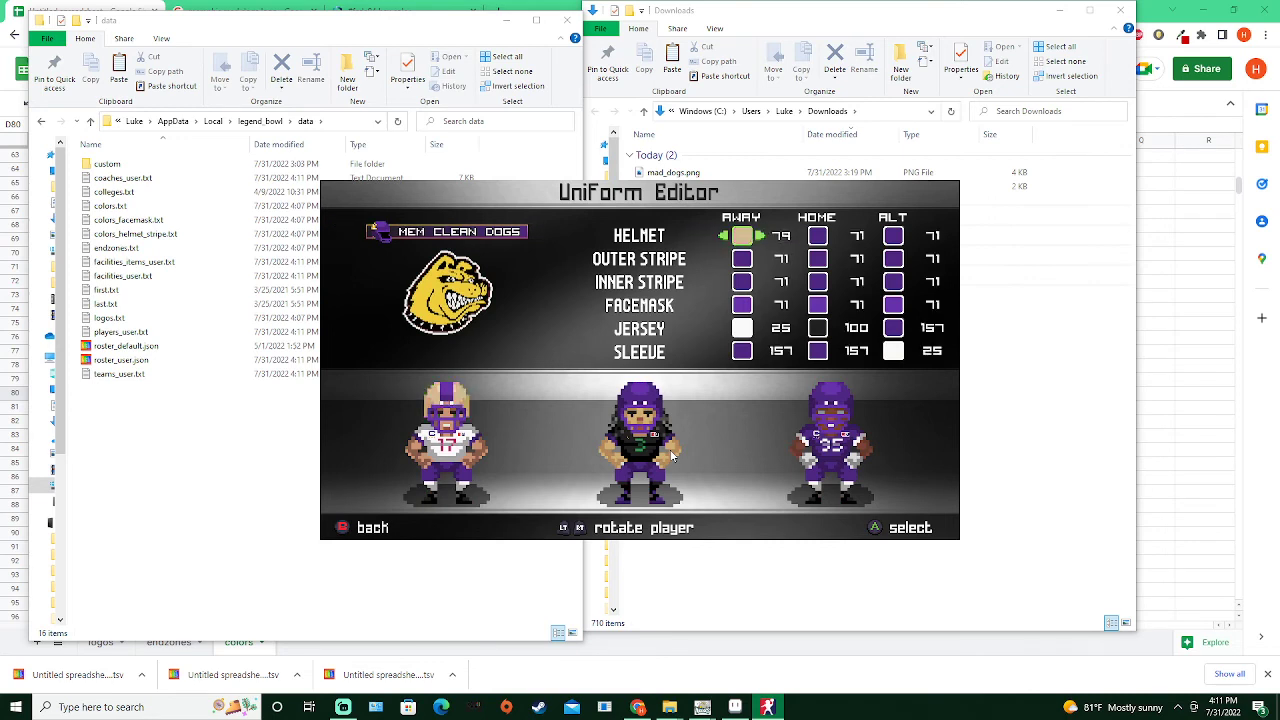
key(Right)
key(Right)
key(Right)
key(Right)
key(Right)
key(Right)
key(Left)
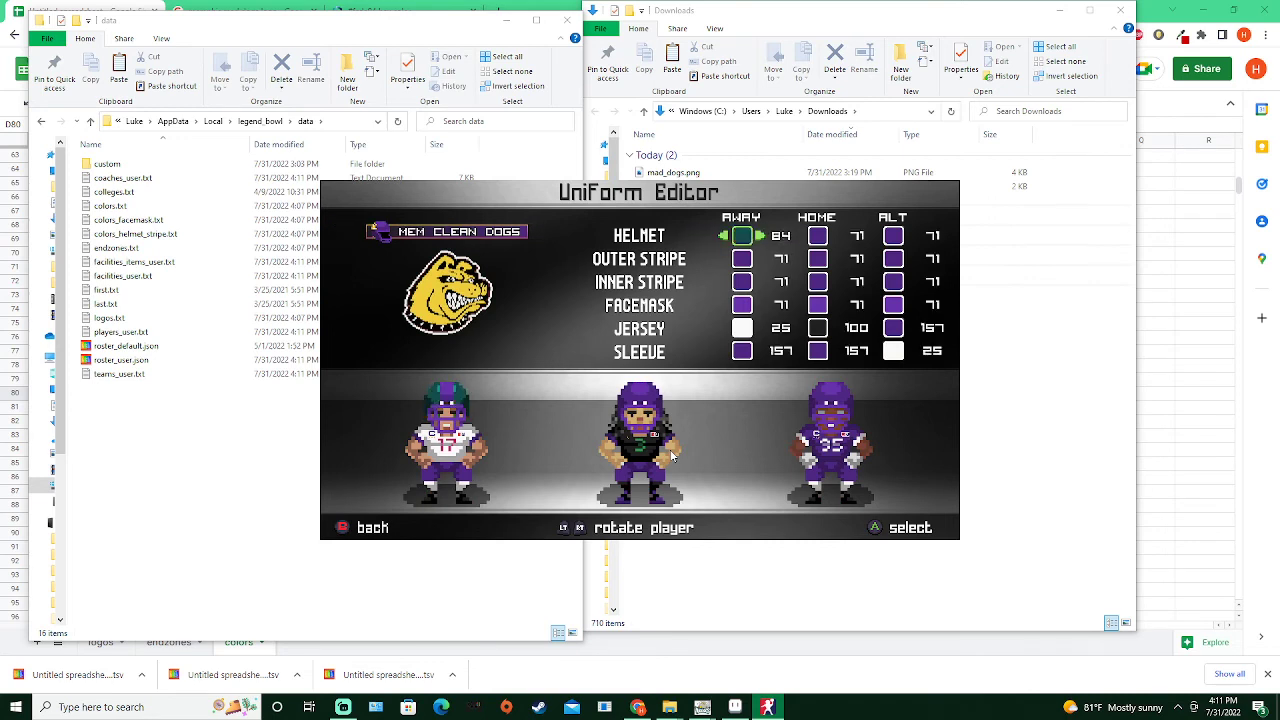
key(Return)
Set the away helmet's outer stripe color to 84
key(Down)
key(Return)
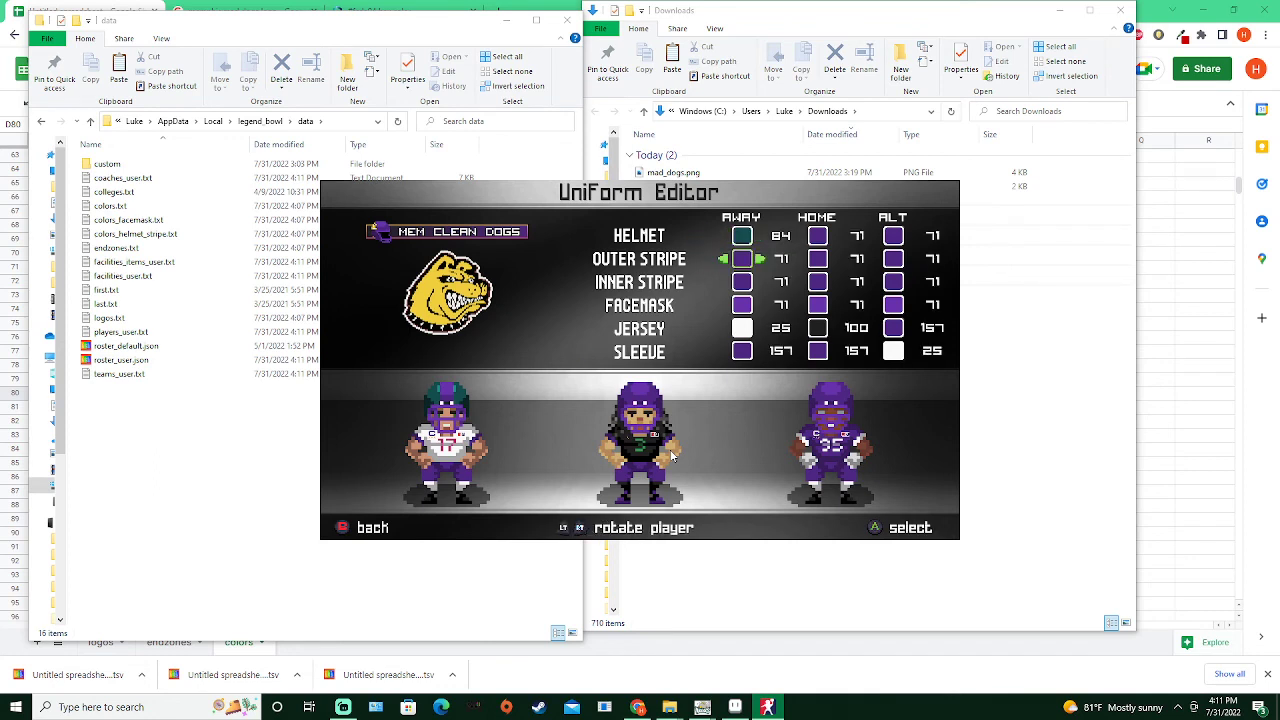
key(Right)
key(Right)
key(Right)
key(Right)
key(Right)
key(Right)
key(Right)
key(Right)
key(Right)
key(Right)
key(Right)
key(Right)
key(Right)
key(Right)
key(Left)
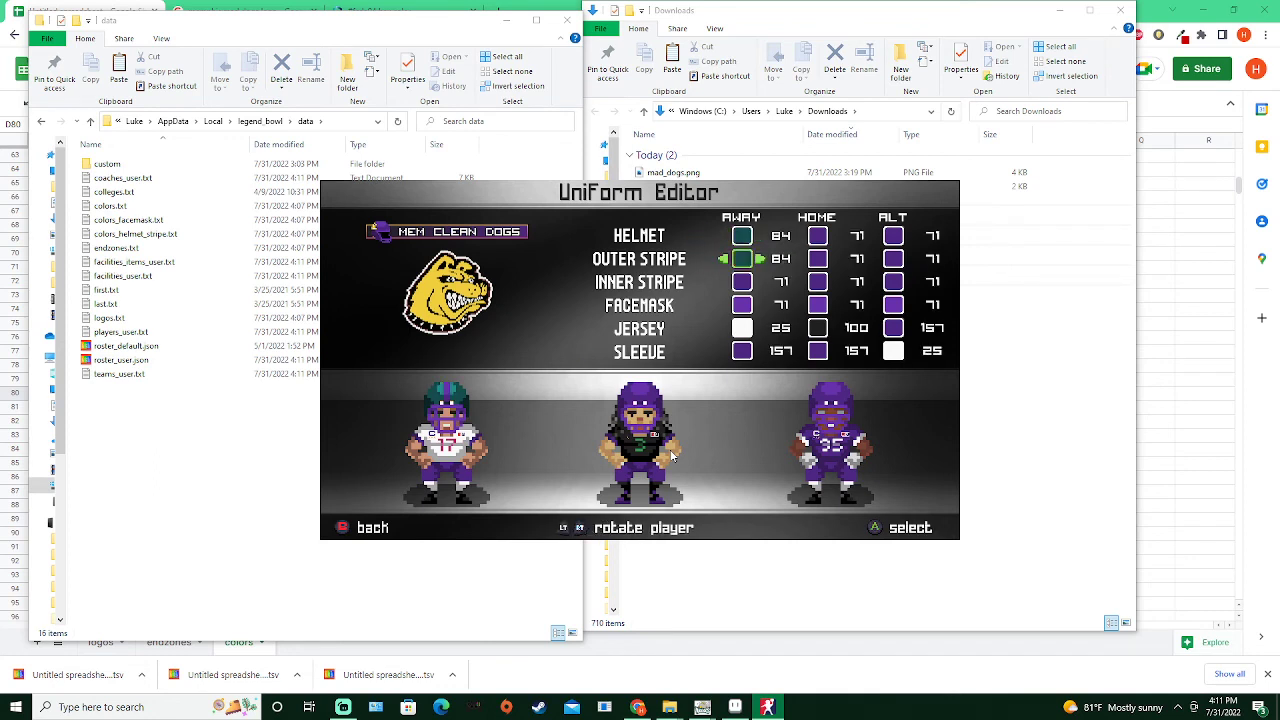
key(Right)
key(Left)
key(Return)
Set the away helmet's inner stripe color to 84
key(Down)
key(Return)
key(Right)
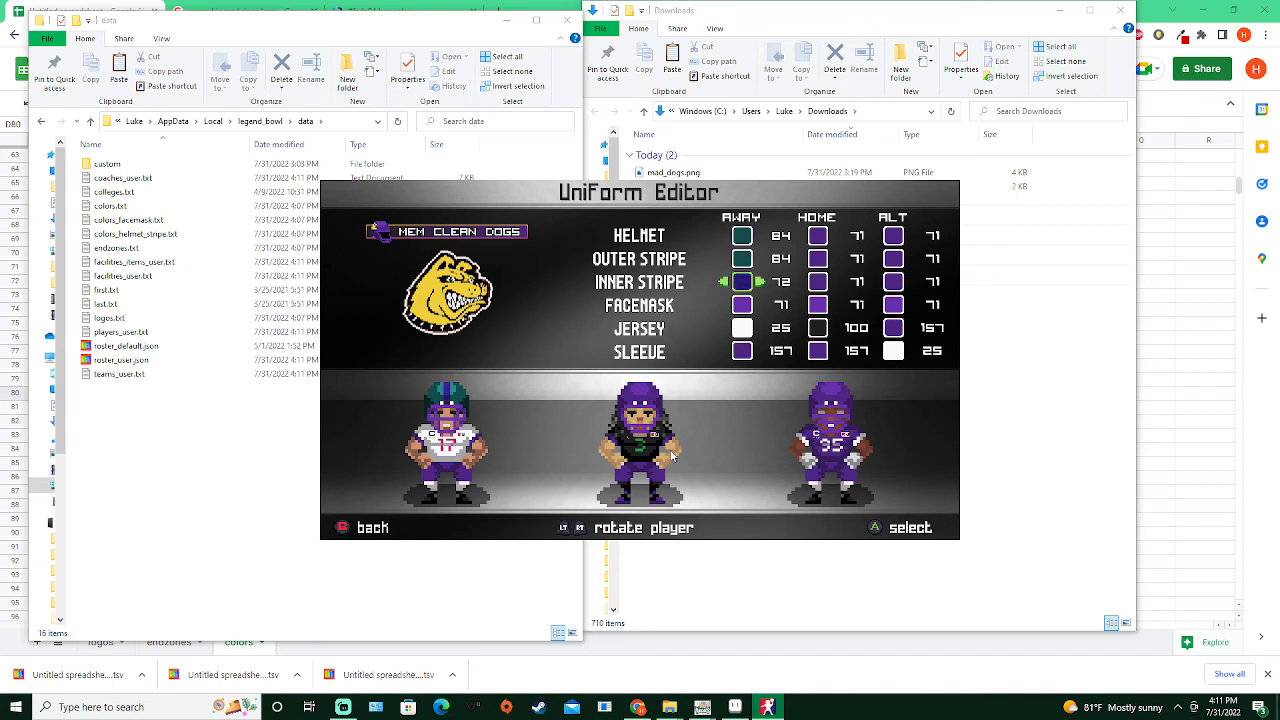
key(Right)
key(Right)
key(Return)
Set the away facemask color to 171, the yellow
key(Down)
key(Return)
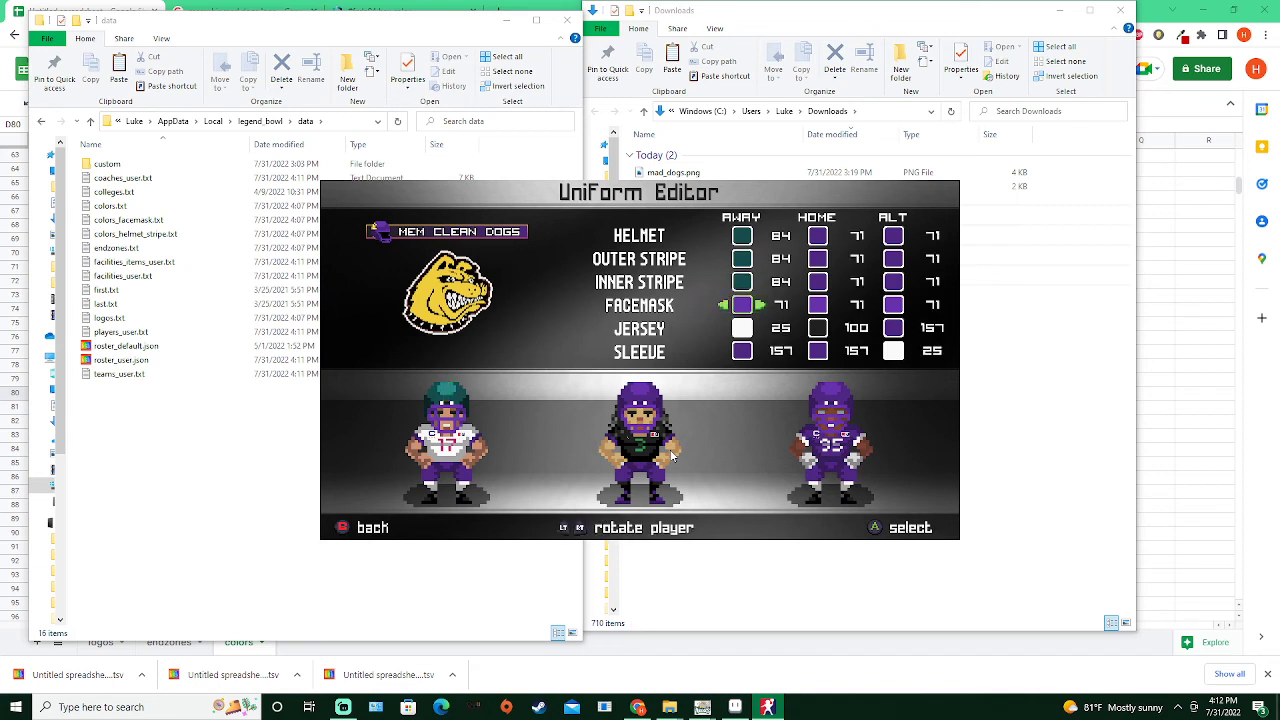
key(Right)
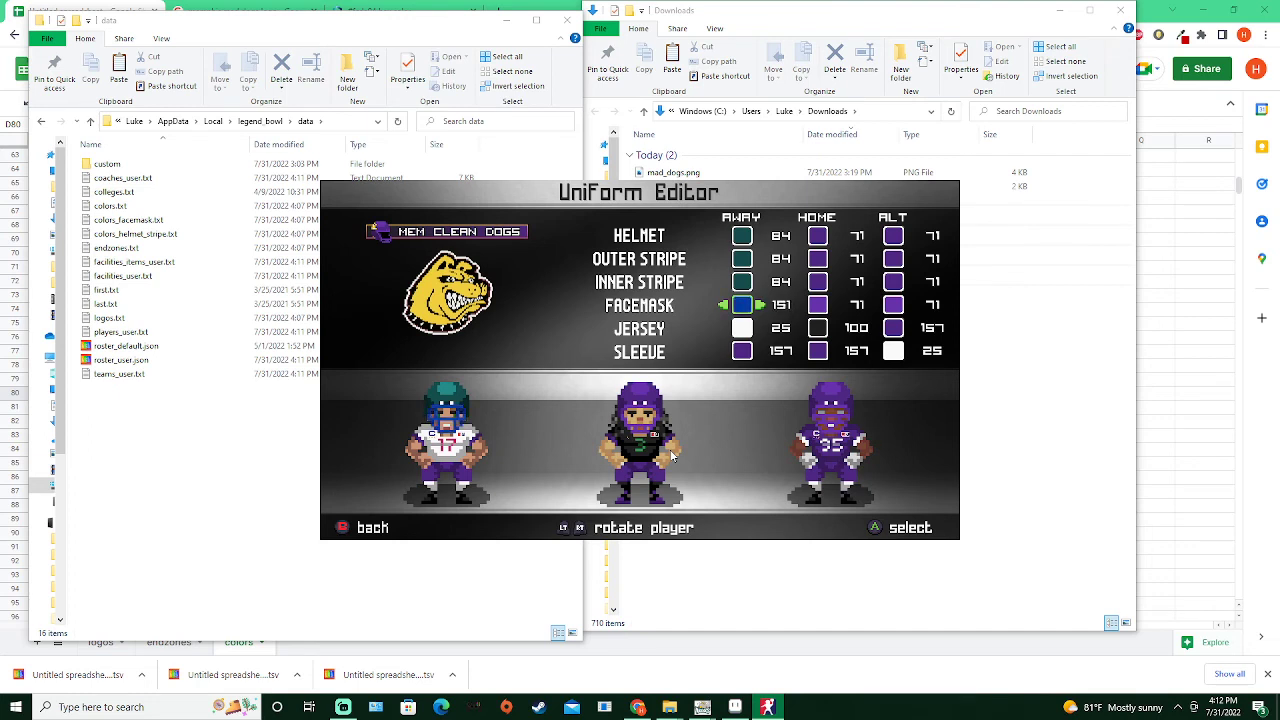
key(Right)
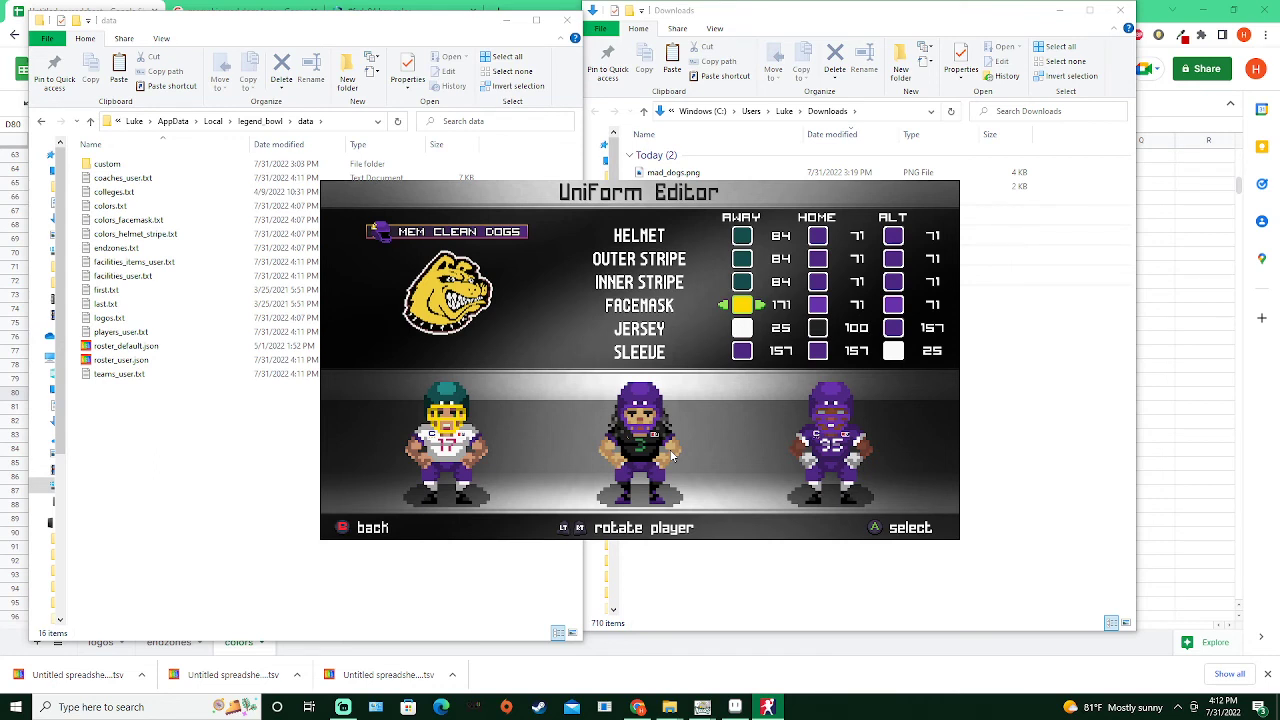
key(Return)
Set the away sleeve color to 170, the dark teal
key(Down)
key(Down)
key(Up)
key(Up)
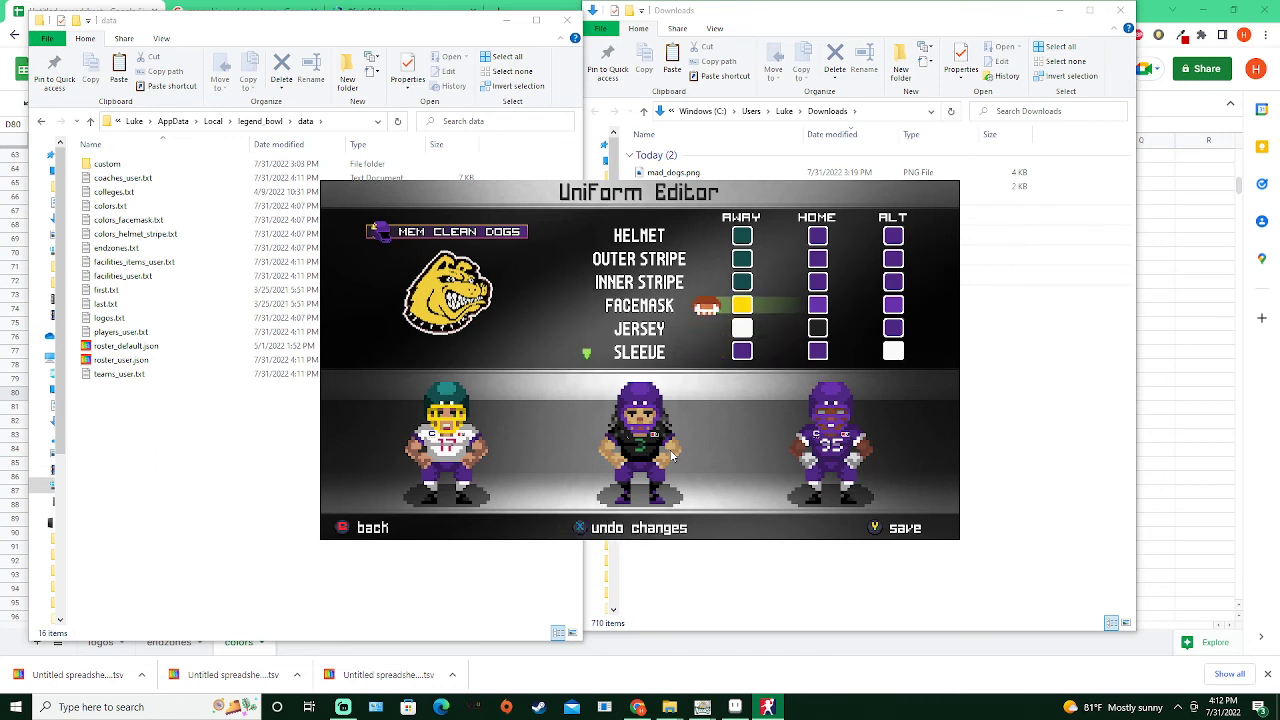
key(Up)
key(Down)
key(Up)
key(Down)
key(Down)
key(Down)
key(Return)
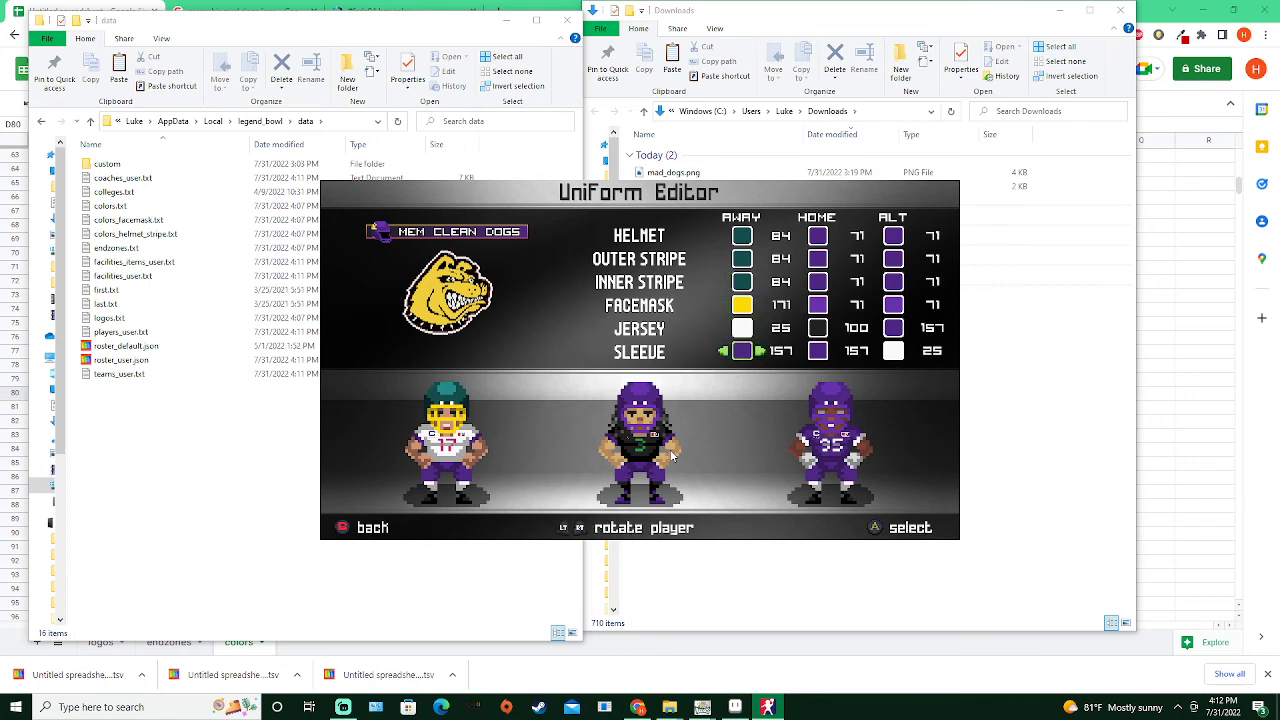
key(Right)
key(Left)
key(Return)
Set the away pants color to 170
key(Down)
key(Return)
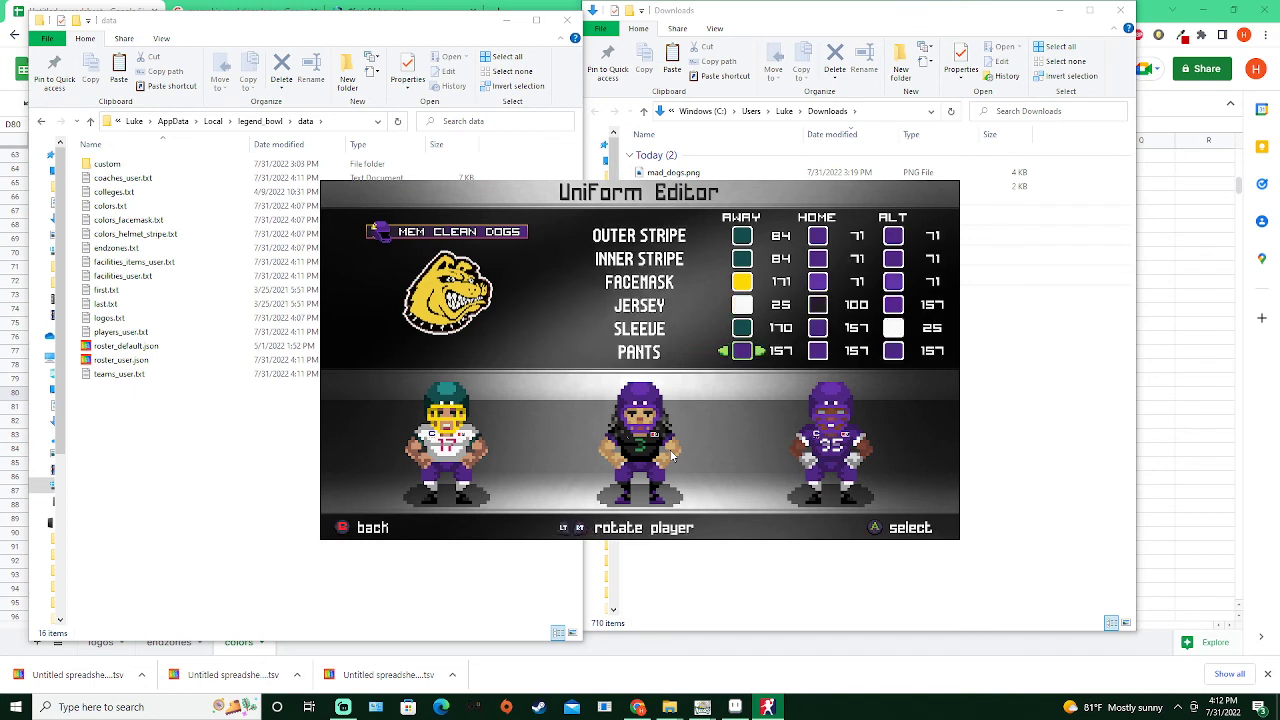
key(Right)
key(Left)
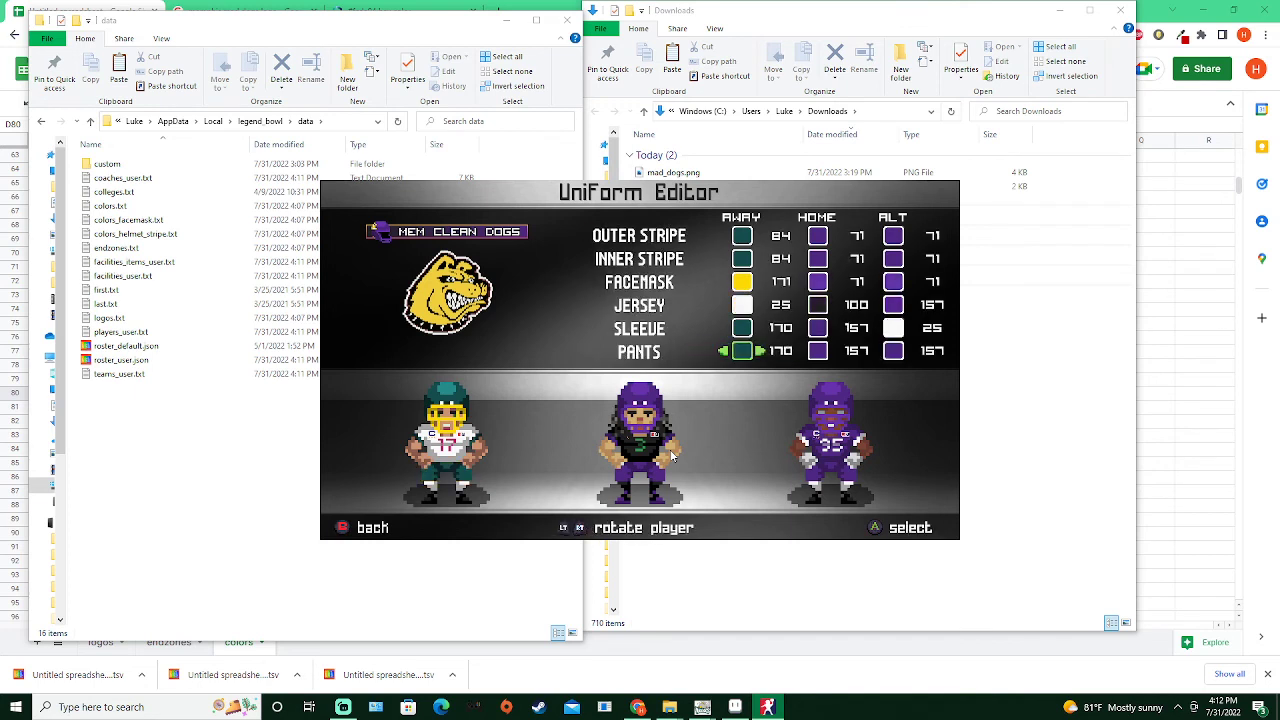
key(Return)
Set the away captain patch color to 170, the dark teal
key(Down)
key(Return)
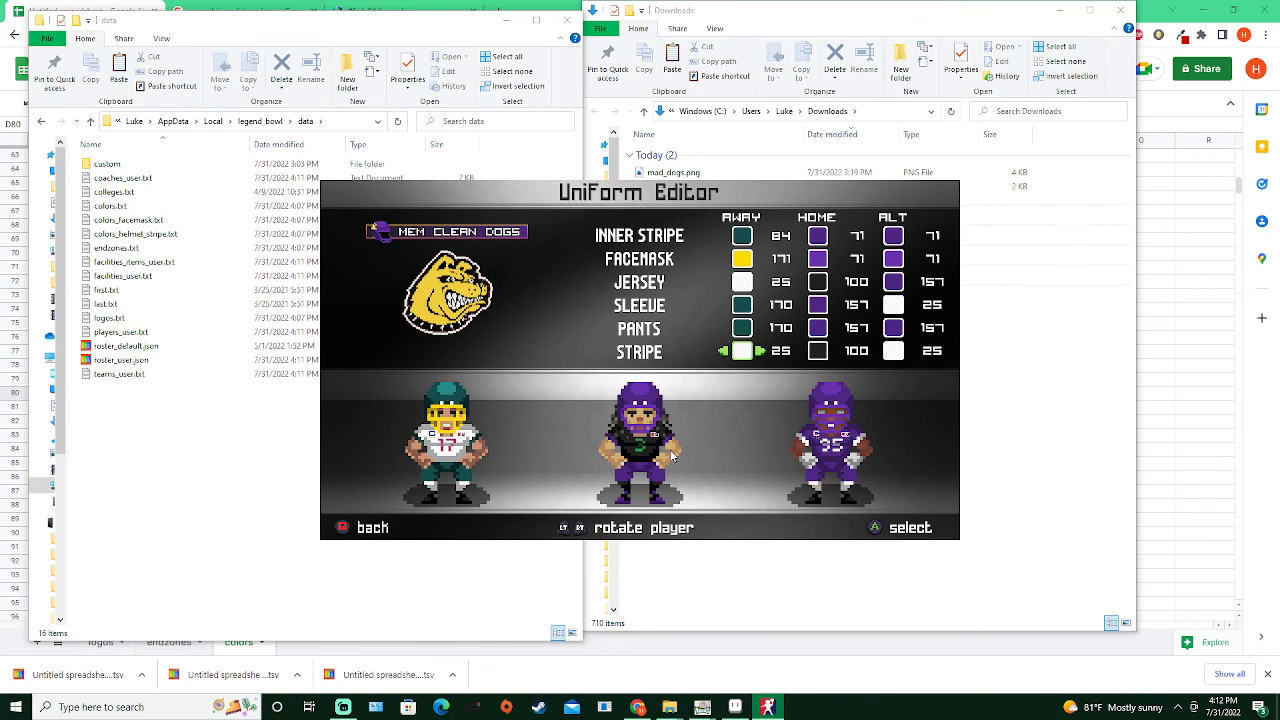
key(Return)
key(Down)
key(Down)
key(Down)
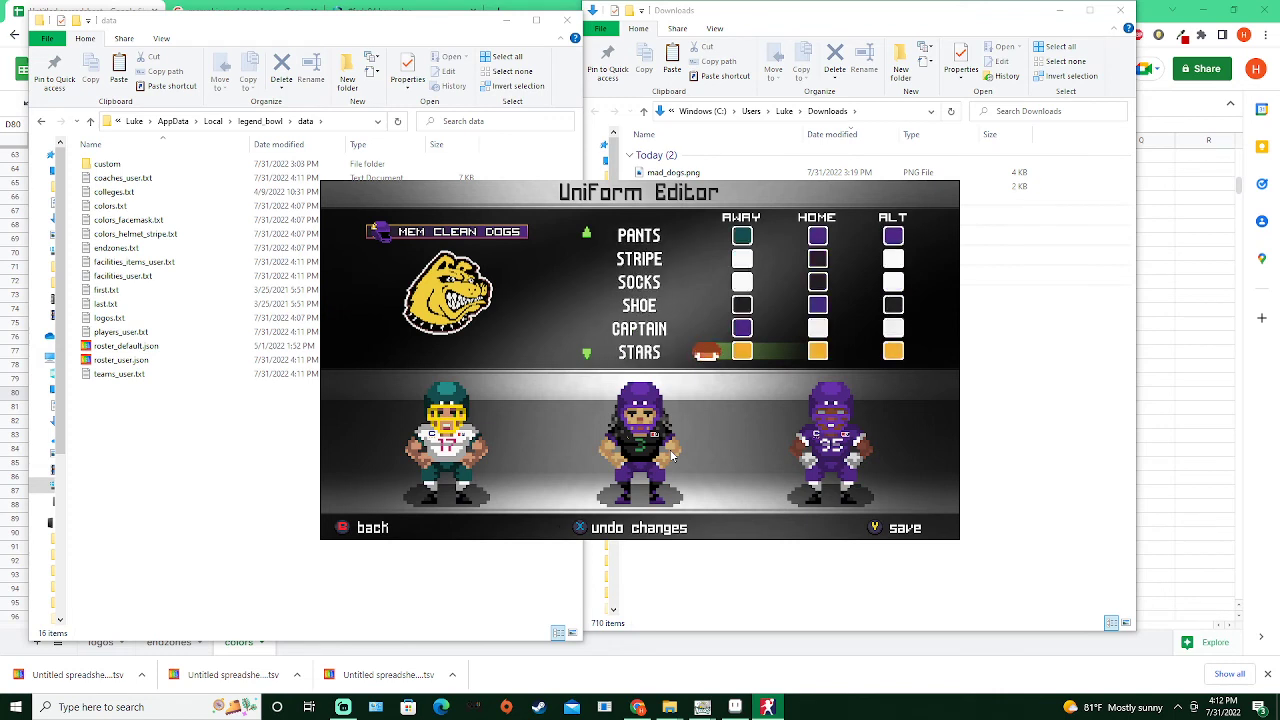
key(Down)
key(Up)
key(Return)
key(Right)
key(Right)
key(Right)
key(Right)
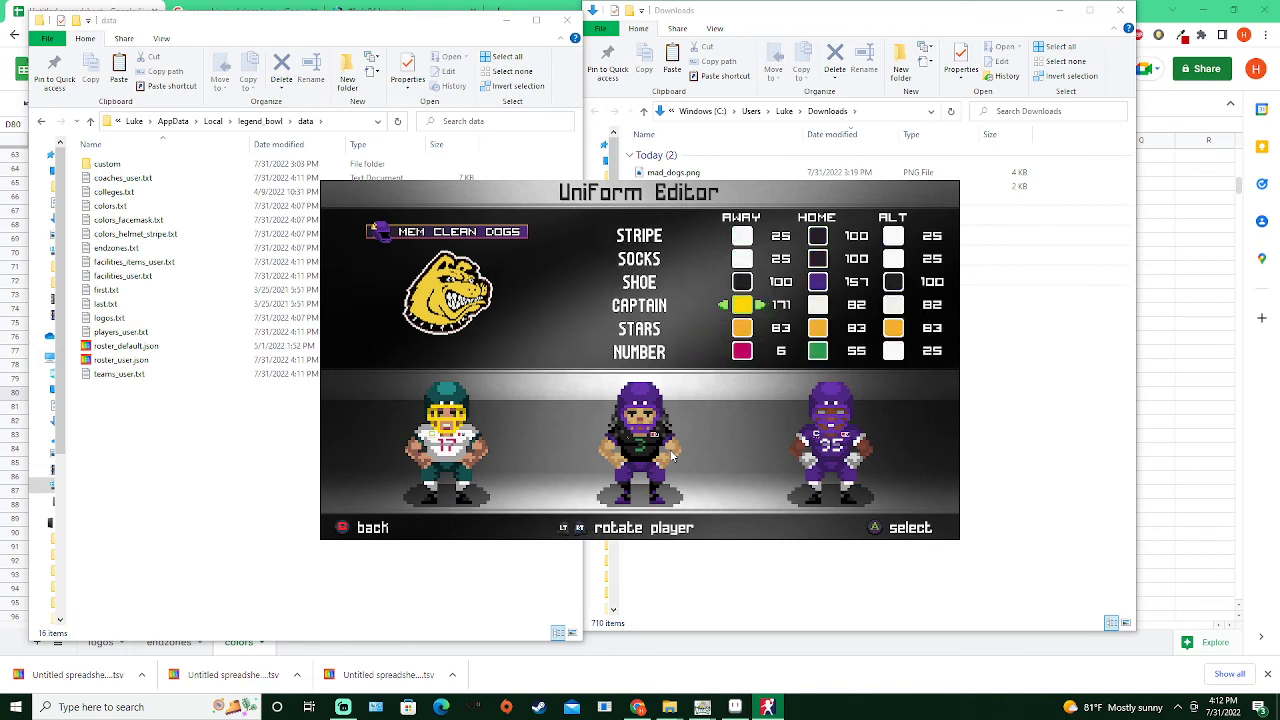
key(Left)
key(Return)
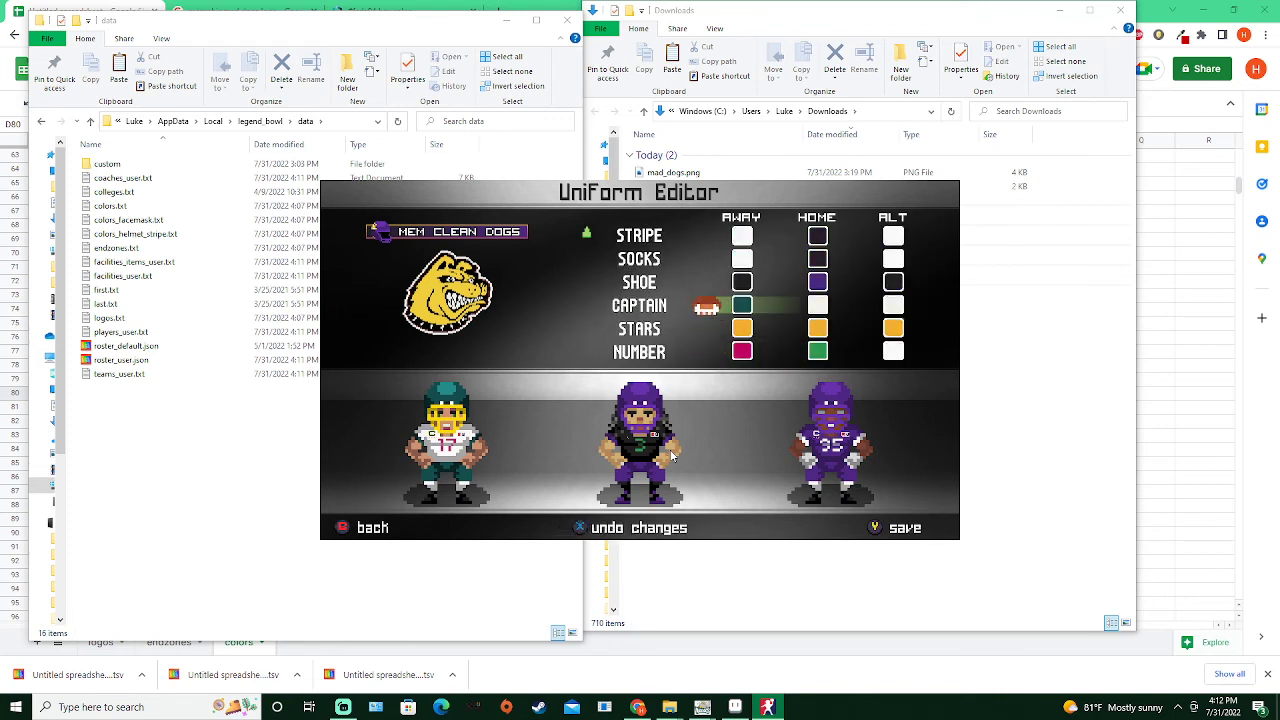
Set the away jersey number color to dark teal
key(Down)
key(Down)
key(Return)
key(Left)
key(Left)
key(Left)
key(Left)
key(Left)
key(Left)
key(Left)
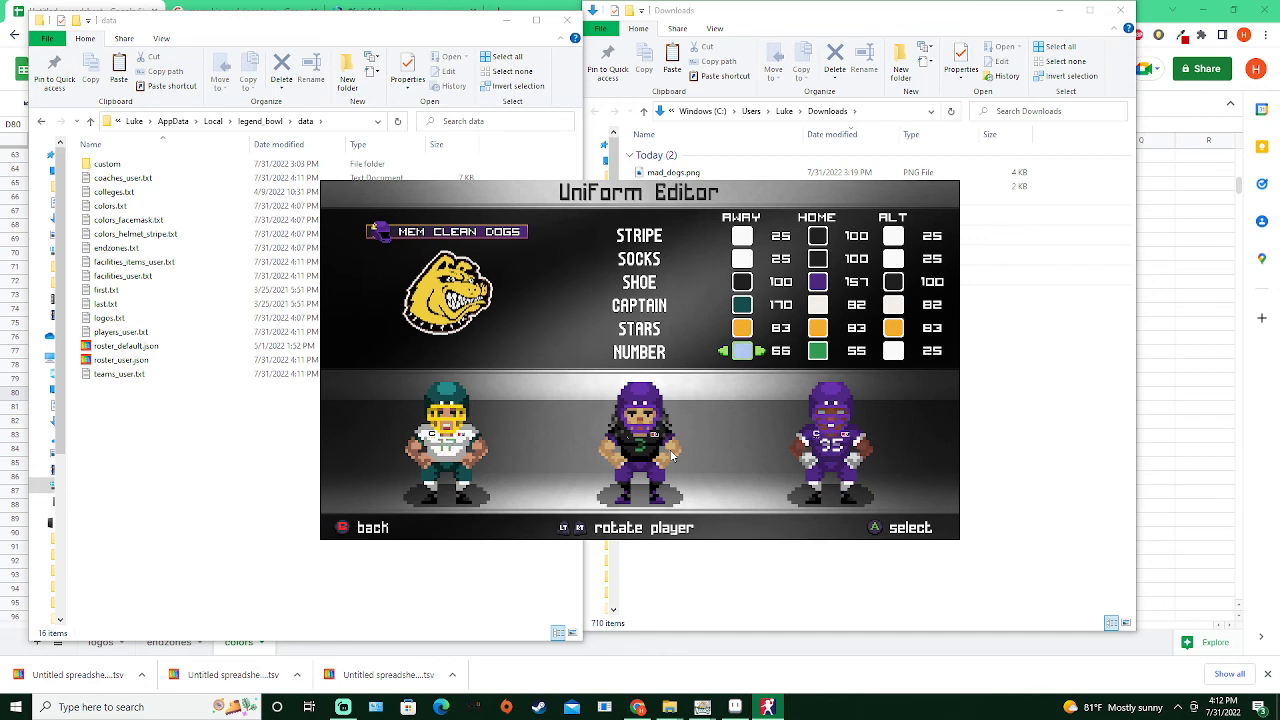
key(Left)
key(Return)
Set the Clean Dogs' home helmet color to 85, the yellow
key(Up)
key(Up)
key(Up)
key(Up)
key(Up)
key(Up)
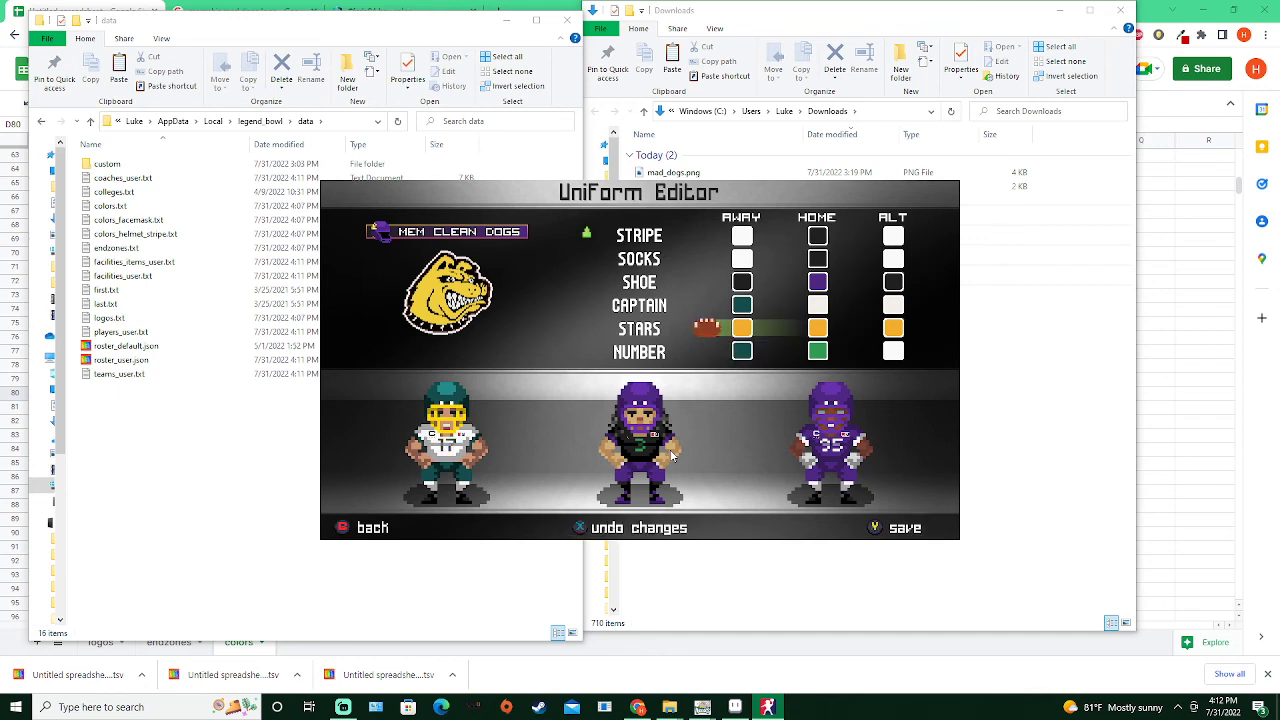
key(Up)
key(Up)
key(Up)
key(Up)
key(Up)
key(Up)
key(Right)
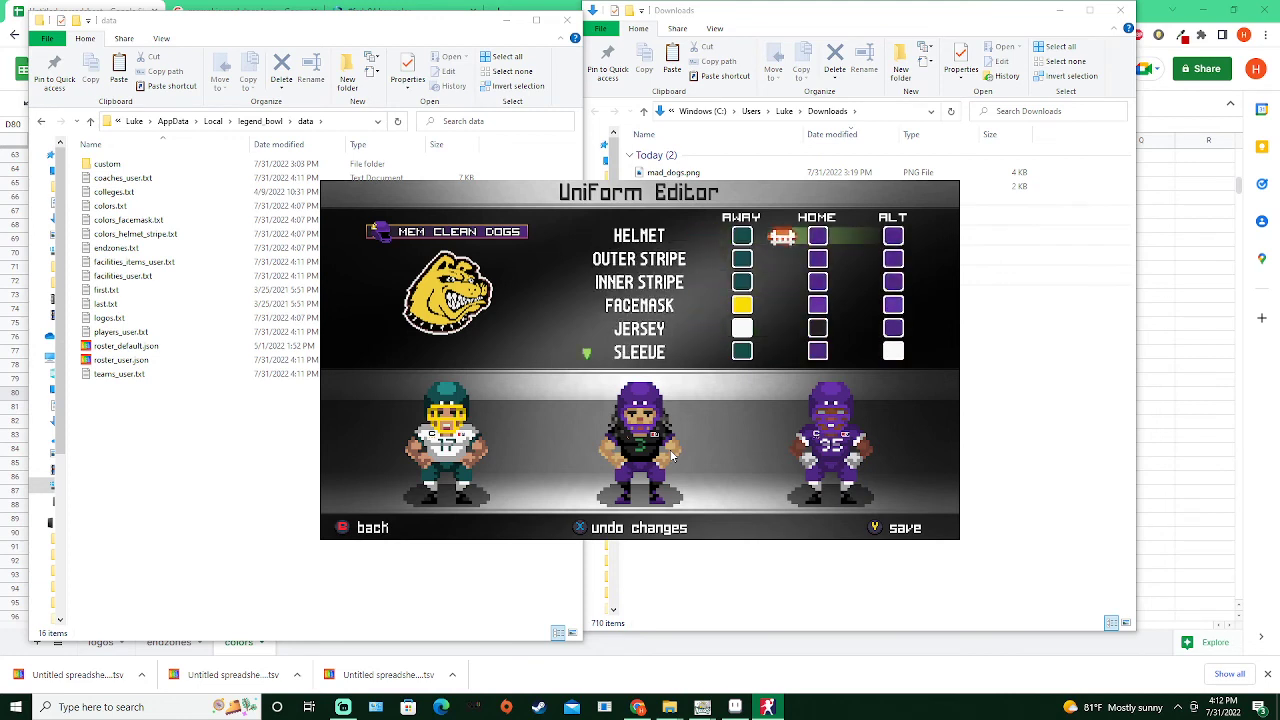
key(Return)
key(Return)
key(Right)
key(Left)
key(Return)
key(Right)
key(Right)
key(Right)
key(Right)
key(Right)
key(Right)
key(Right)
key(Right)
key(Right)
key(Right)
key(Right)
key(Right)
key(Right)
key(Right)
key(Return)
Set the home helmet's outer stripe color to 85, the yellow
key(Down)
key(Return)
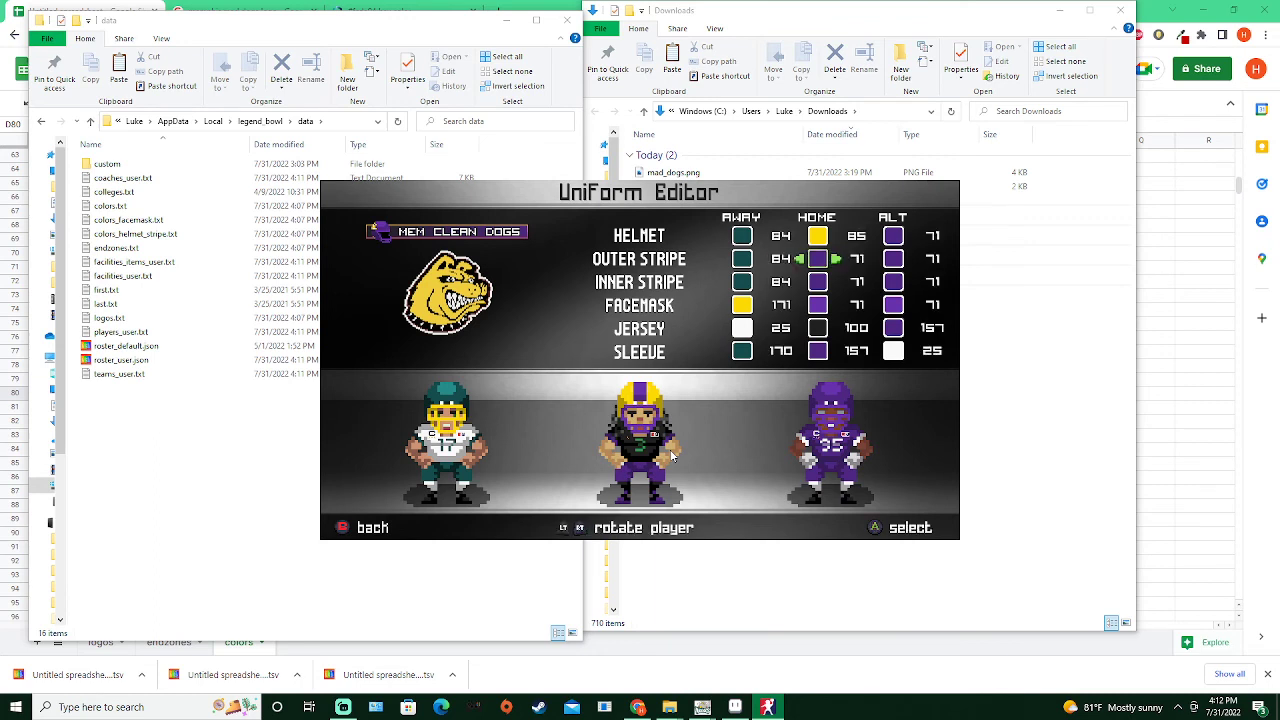
key(Right)
key(Right)
key(Right)
key(Right)
key(Right)
key(Right)
key(Right)
key(Right)
key(Right)
key(Right)
key(Right)
key(Right)
key(Right)
key(Right)
key(Return)
Set both the home helmet's outer stripe and the home helmet itself to color 84, the dark teal
key(Down)
key(Return)
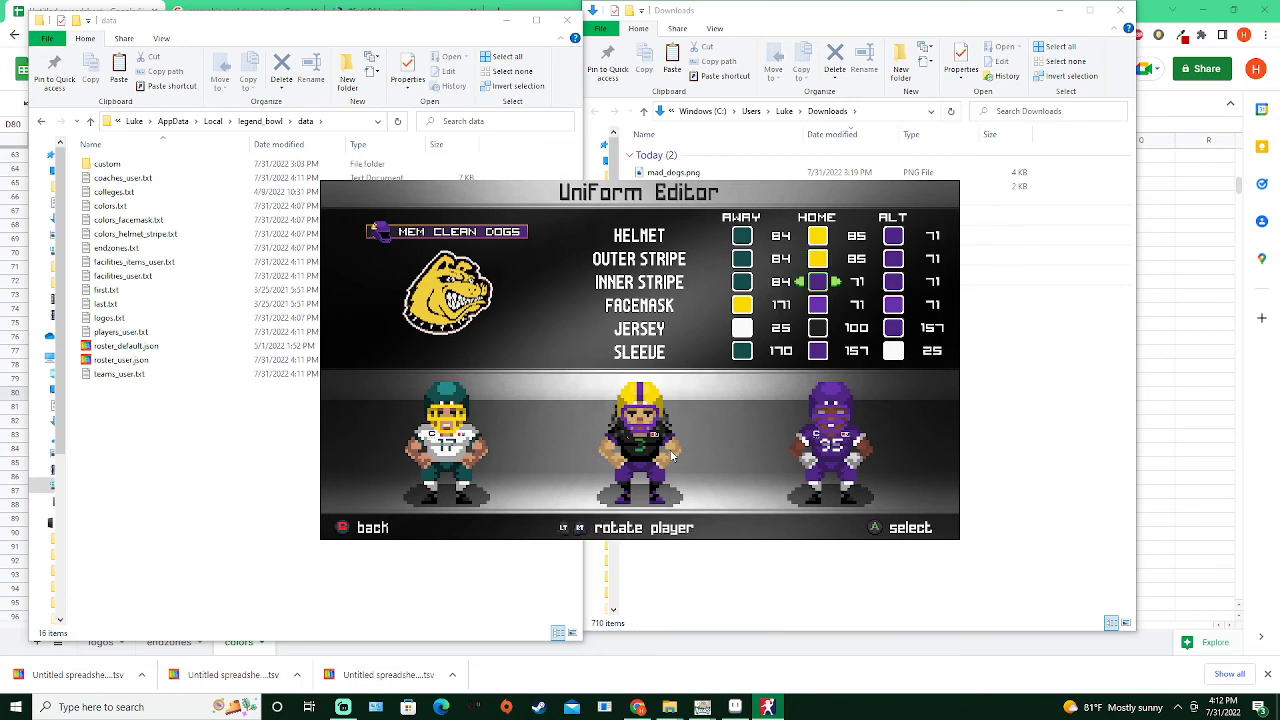
key(Return)
key(Up)
key(Return)
key(Left)
key(Return)
key(Up)
key(Return)
key(Left)
key(Return)
Set the home helmet's inner stripe color to 84, the dark teal
key(Down)
key(Down)
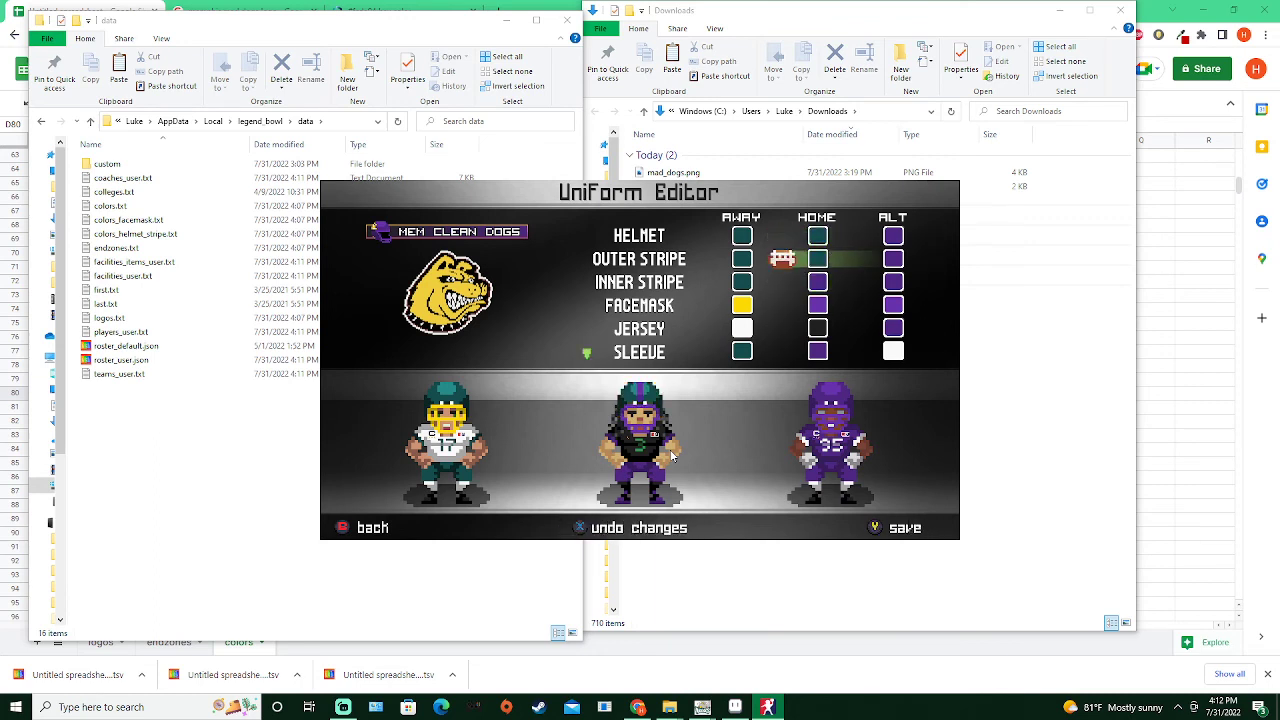
key(Return)
key(Right)
key(Right)
key(Right)
key(Right)
key(Right)
key(Right)
key(Right)
key(Right)
key(Right)
key(Right)
key(Right)
key(Right)
key(Right)
key(Right)
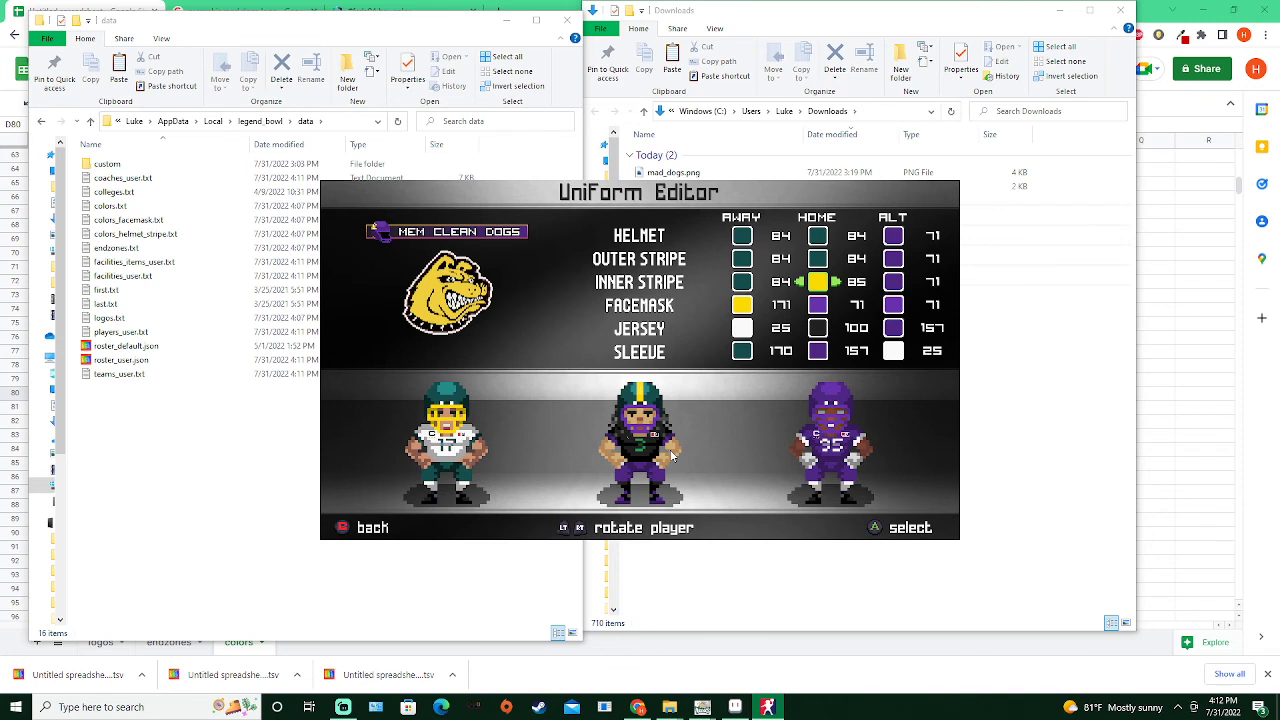
key(Left)
key(Return)
Set the home facemask color to 171, the yellow
key(Down)
key(Return)
key(Right)
key(Right)
key(Right)
key(Right)
key(Right)
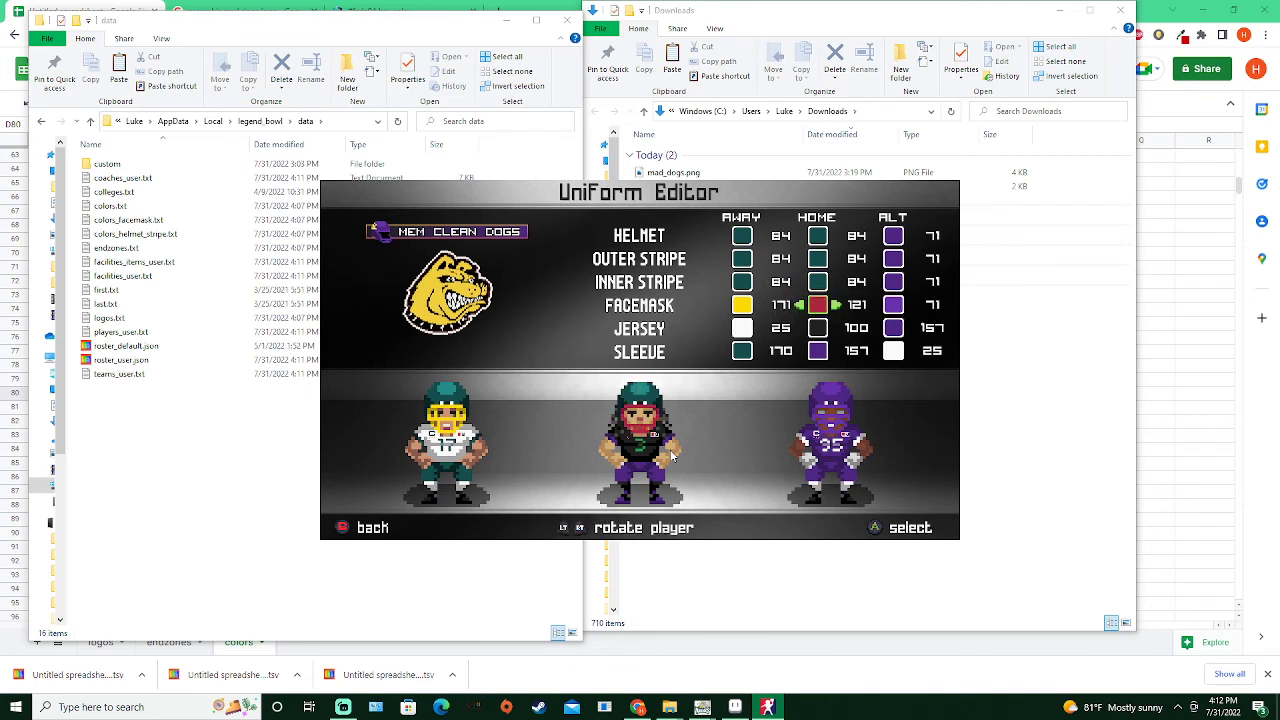
key(Right)
key(Right)
key(Right)
key(Right)
key(Right)
key(Right)
key(Right)
key(Right)
key(Right)
key(Right)
key(Right)
key(Right)
key(Right)
key(Right)
key(Right)
key(Right)
key(Right)
key(Right)
key(Right)
key(Right)
key(Return)
Set the home jersey color to 170, the dark teal
key(Down)
key(Return)
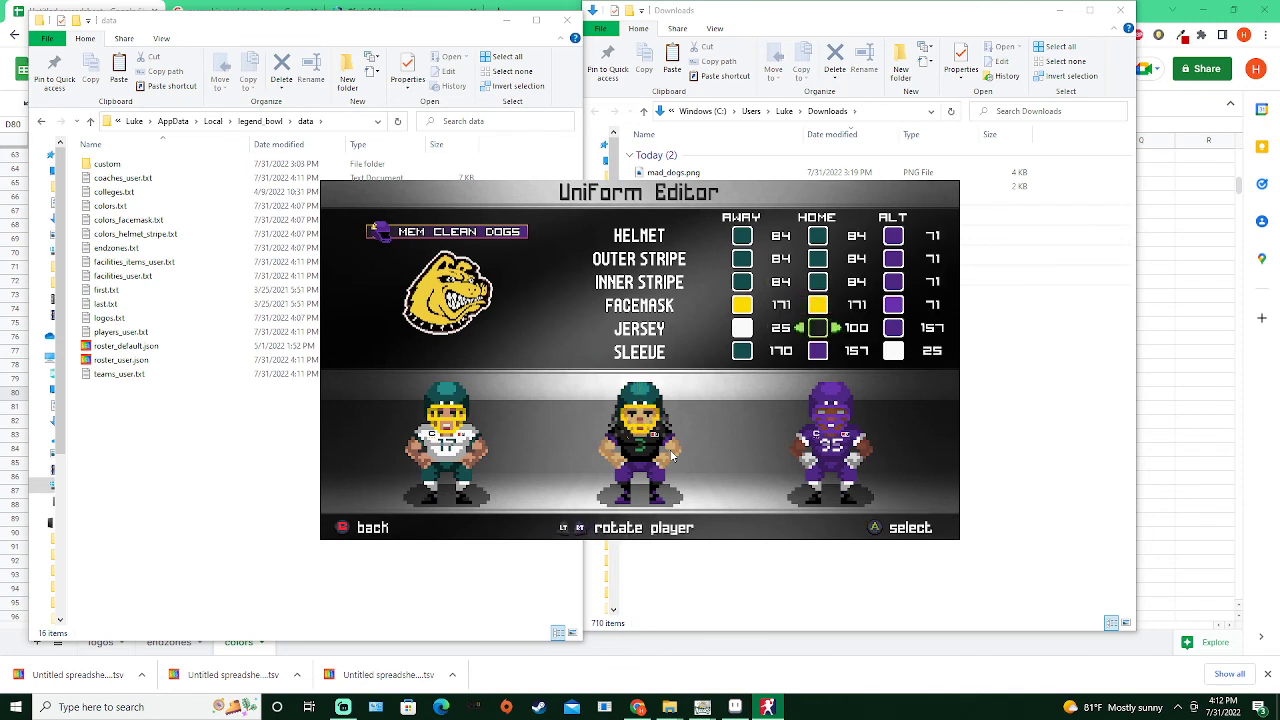
key(Right)
key(Right)
key(Right)
key(Right)
key(Right)
key(Right)
key(Right)
key(Right)
key(Right)
key(Right)
key(Right)
key(Right)
key(Right)
key(Right)
key(Right)
key(Right)
key(Right)
key(Right)
key(Right)
key(Right)
key(Left)
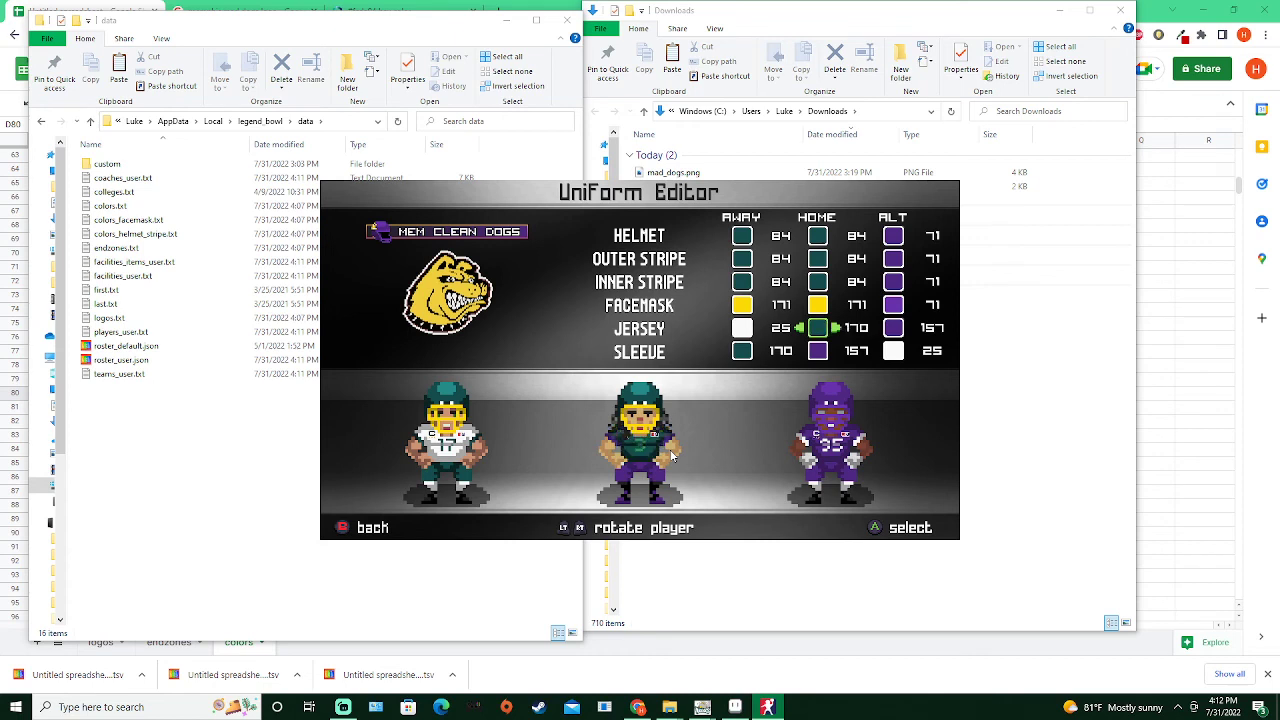
key(Return)
Set the home sleeve color to 171, the yellow
key(Down)
key(Return)
key(Right)
key(Right)
key(Right)
key(Right)
key(Right)
key(Right)
key(Right)
key(Right)
key(Right)
key(Right)
key(Right)
key(Right)
key(Right)
key(Right)
key(Return)
Set the home pants color to 170, the dark teal
key(Down)
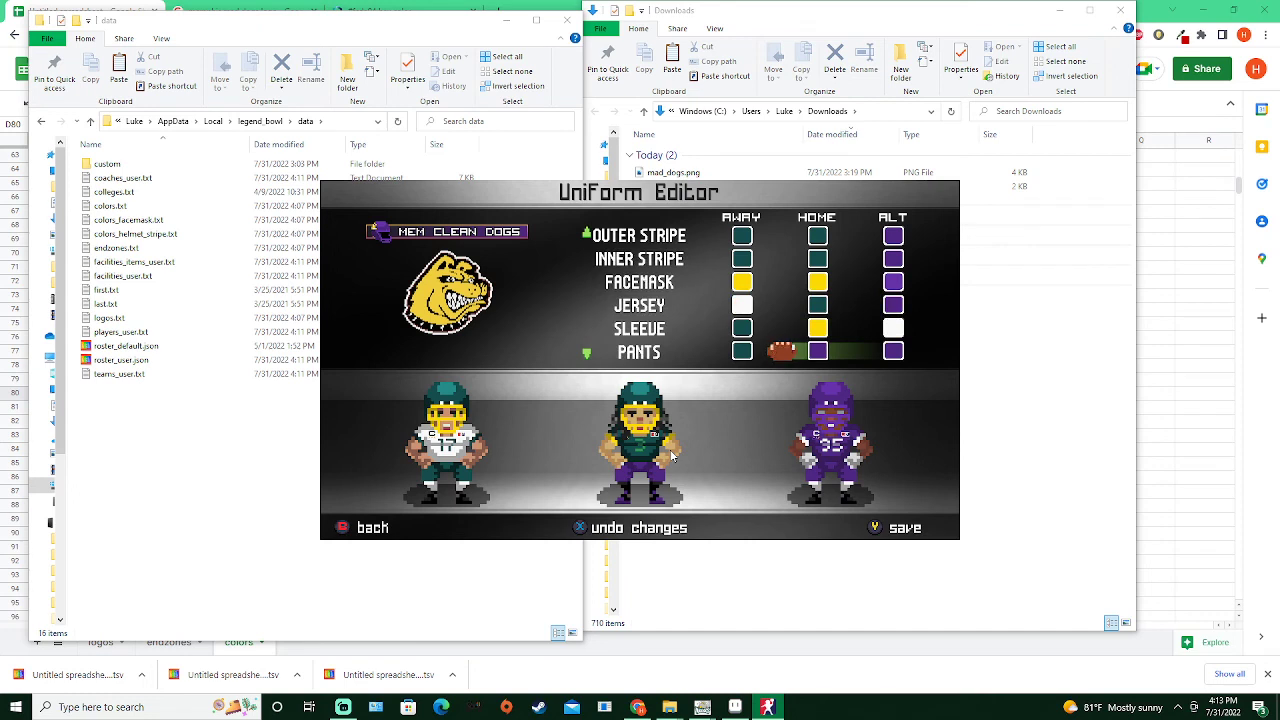
key(Return)
key(Right)
key(Right)
key(Right)
key(Right)
key(Right)
key(Right)
key(Right)
key(Right)
key(Right)
key(Right)
key(Right)
key(Right)
key(Right)
key(Return)
Set the home pants stripe color to 171, the yellow
key(Down)
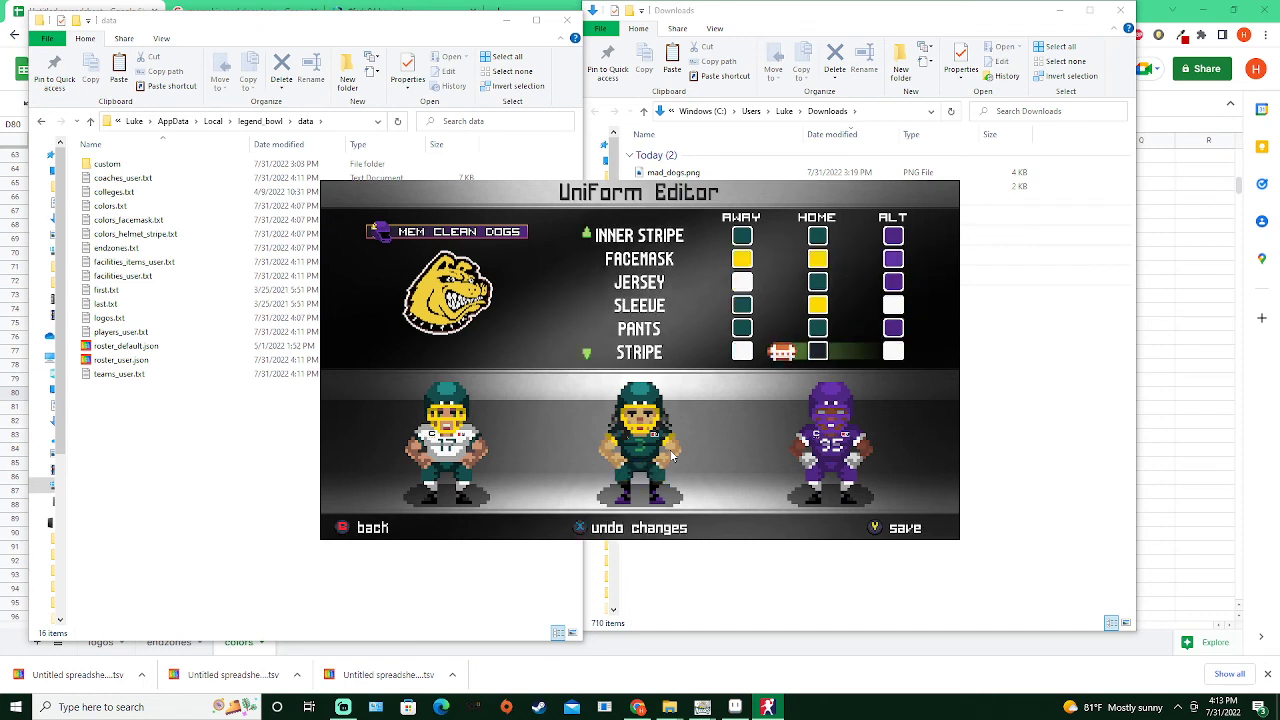
key(Return)
key(Right)
key(Right)
key(Right)
key(Right)
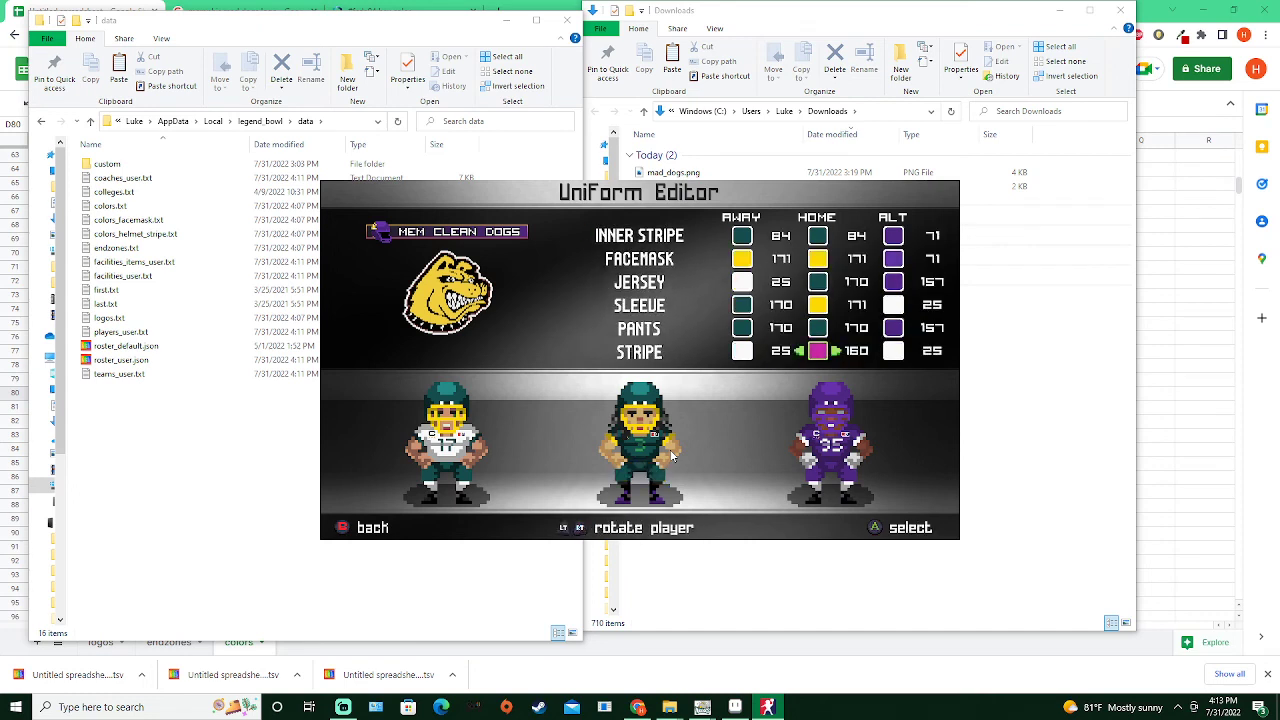
key(Right)
key(Right)
key(Return)
Set the home socks color to 171, the yellow, and the home shoe color to 170, the dark teal
key(Down)
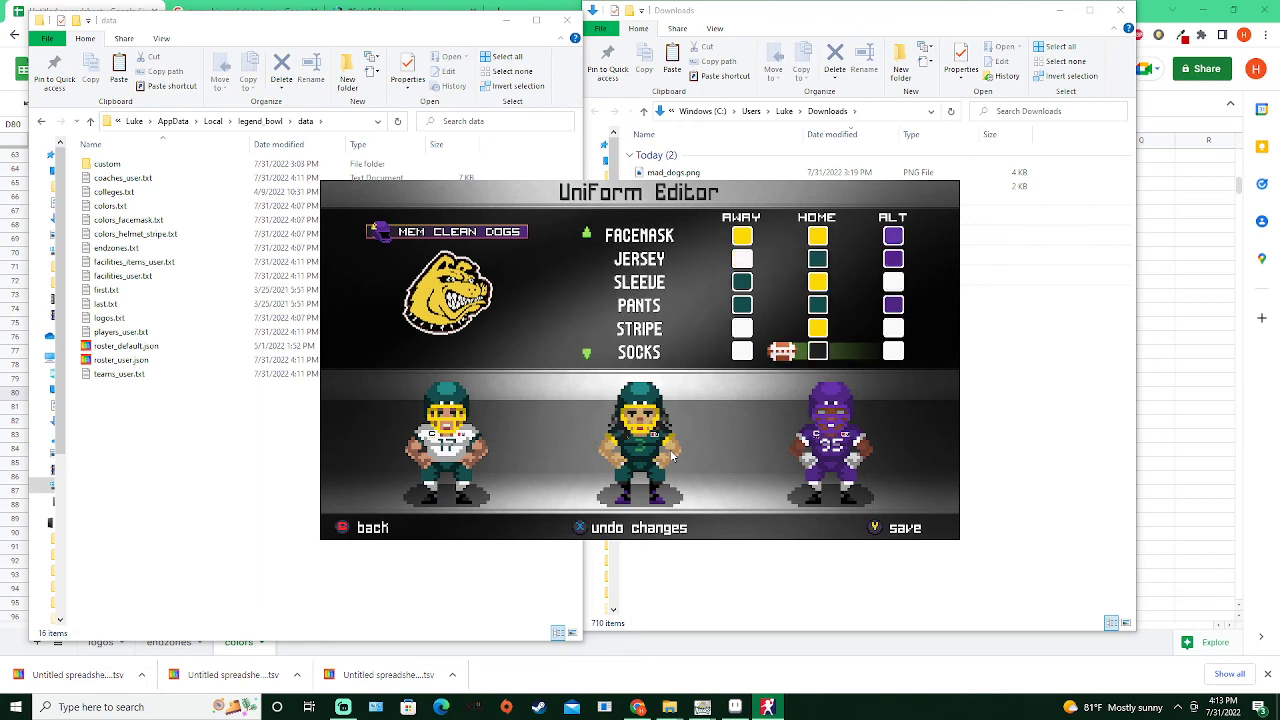
key(Return)
key(Return)
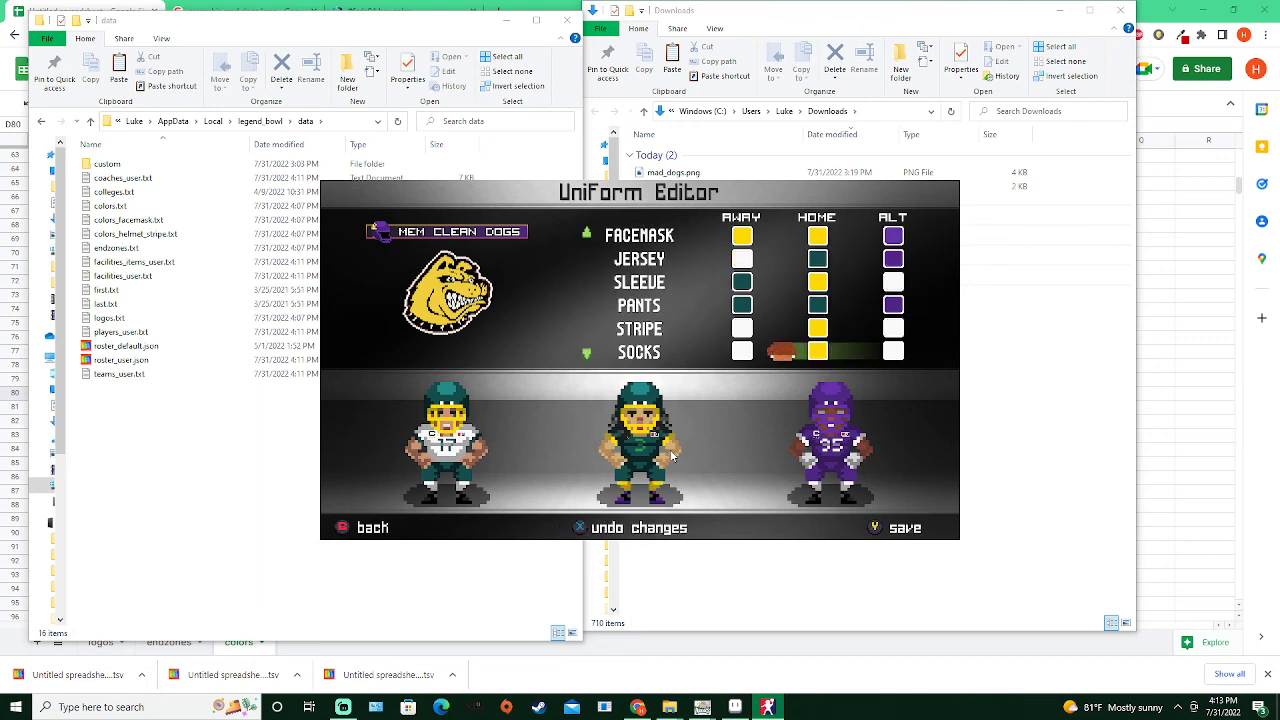
key(Down)
key(Return)
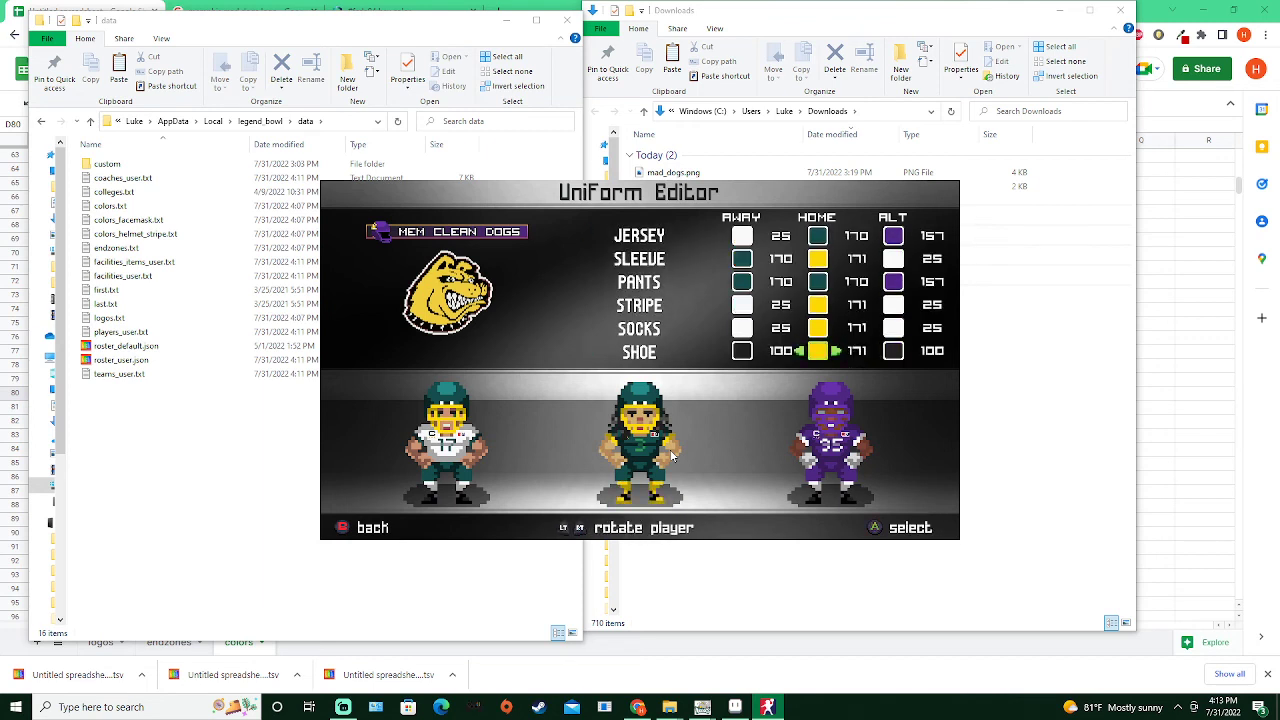
key(Return)
Set the home number color to 171, the yellow
key(Down)
key(Down)
key(Down)
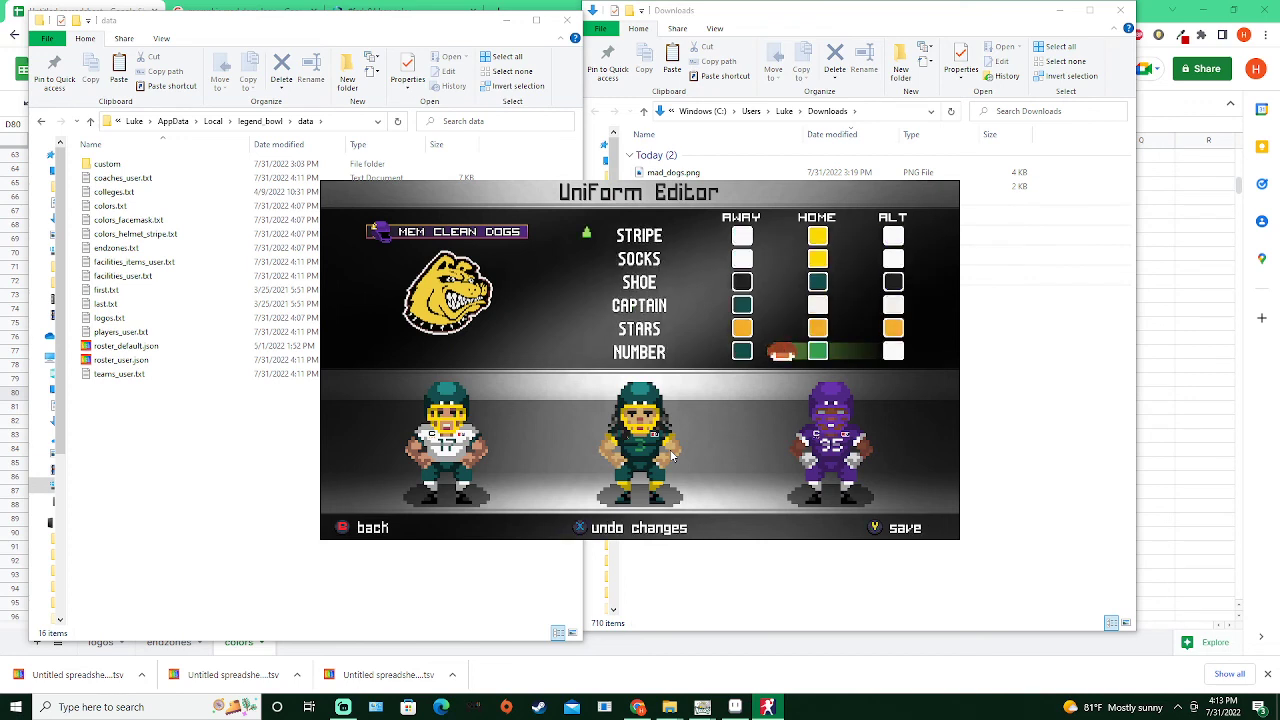
key(Return)
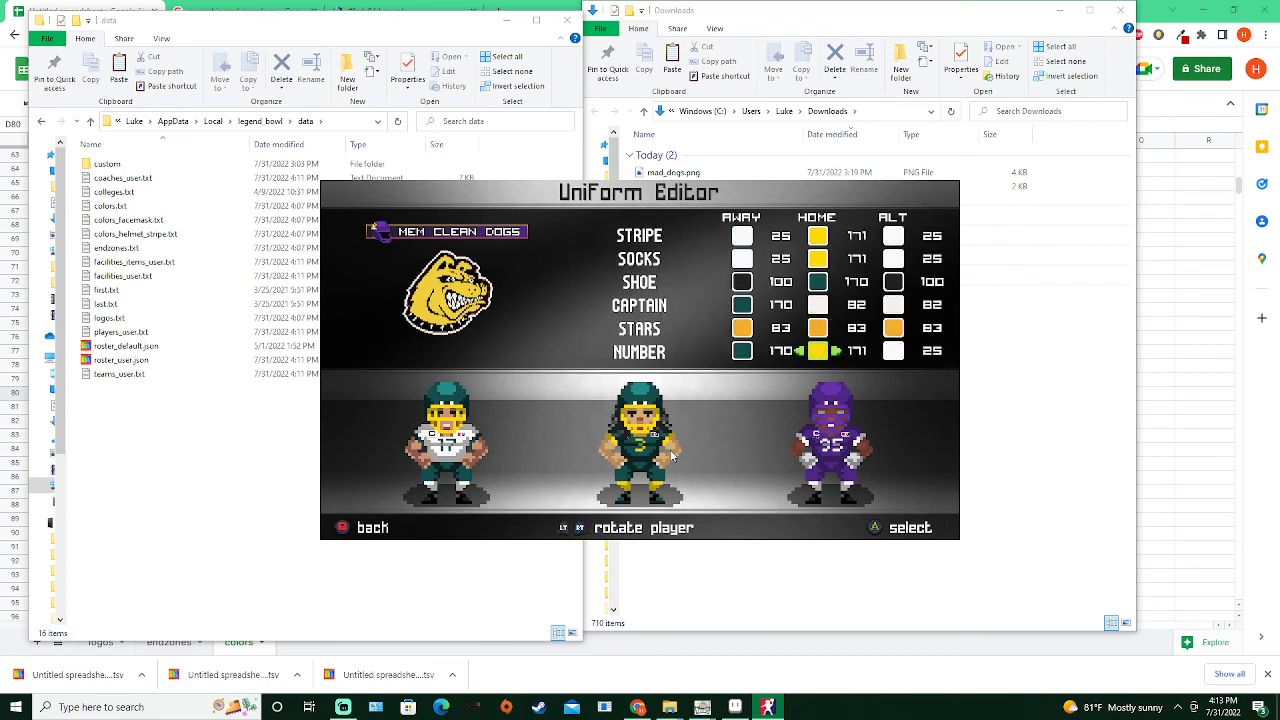
key(Return)
Save the Mem Clean Dogs uniform changes and accept updating the gloves
key(Escape)
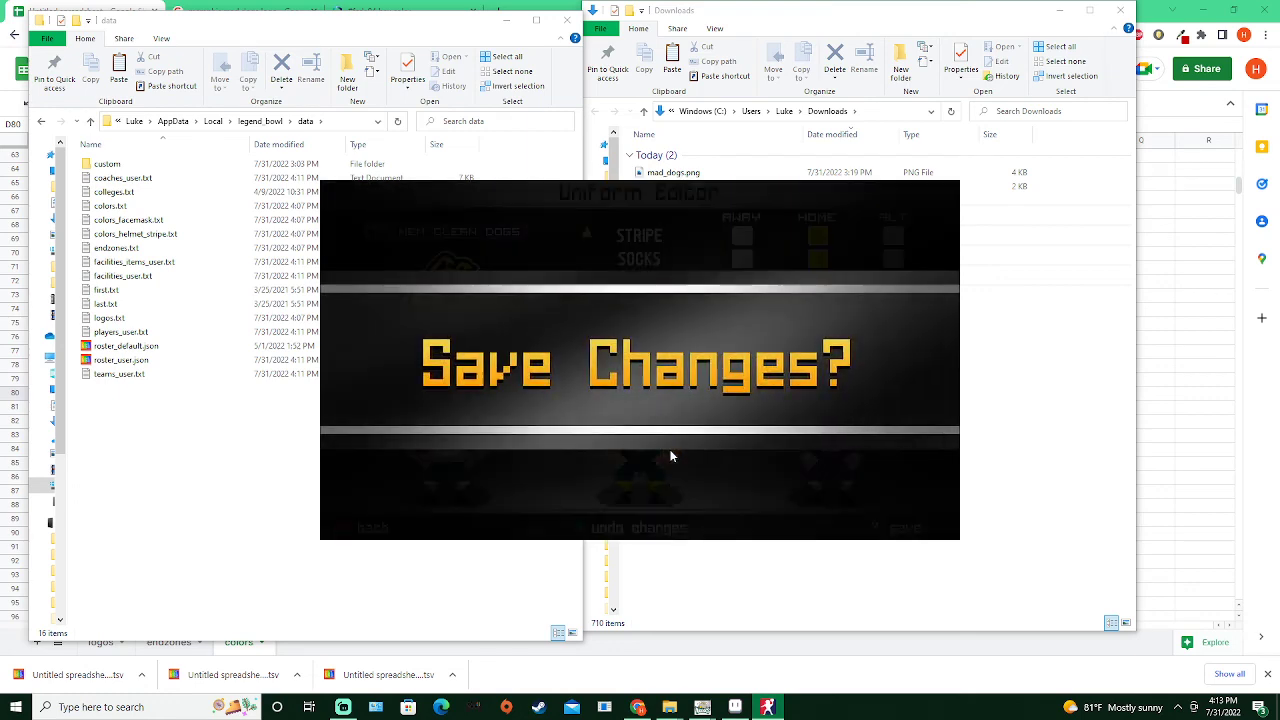
key(Return)
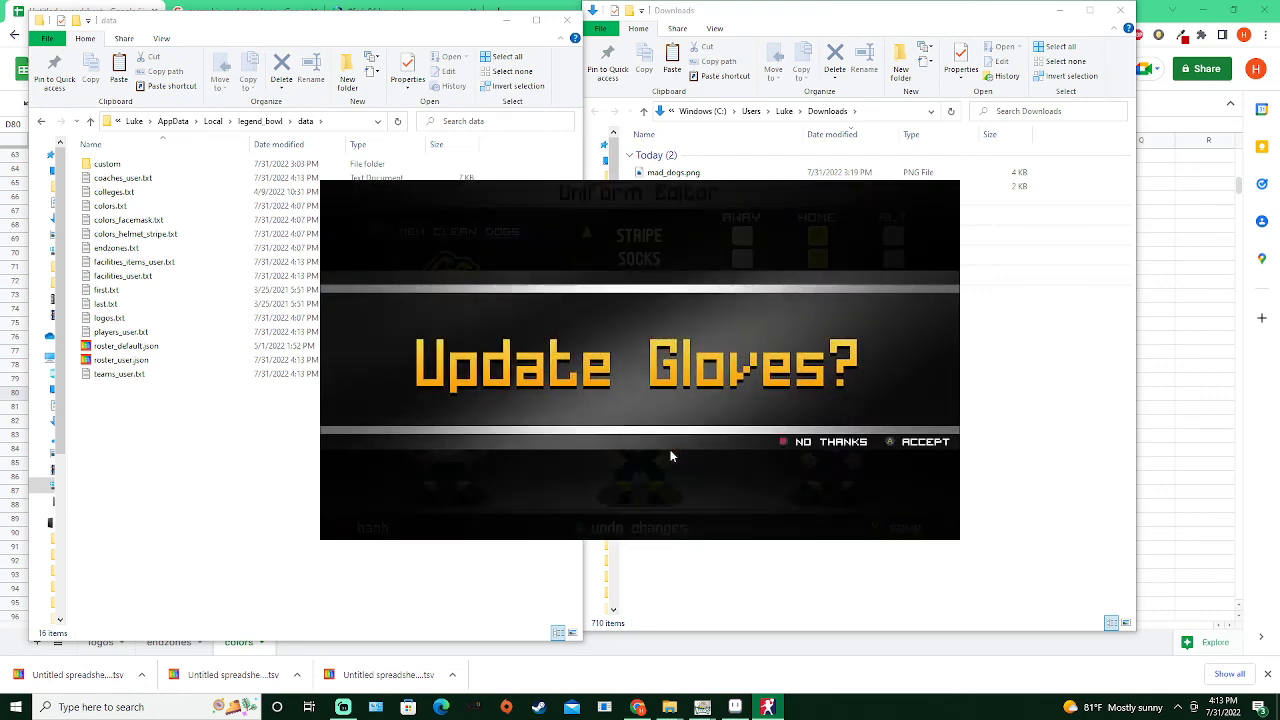
key(Return)
Switch the uniform editor to the Mem Dirty Dogs and go to their home helmet color
key(Up)
key(Left)
key(Left)
key(Up)
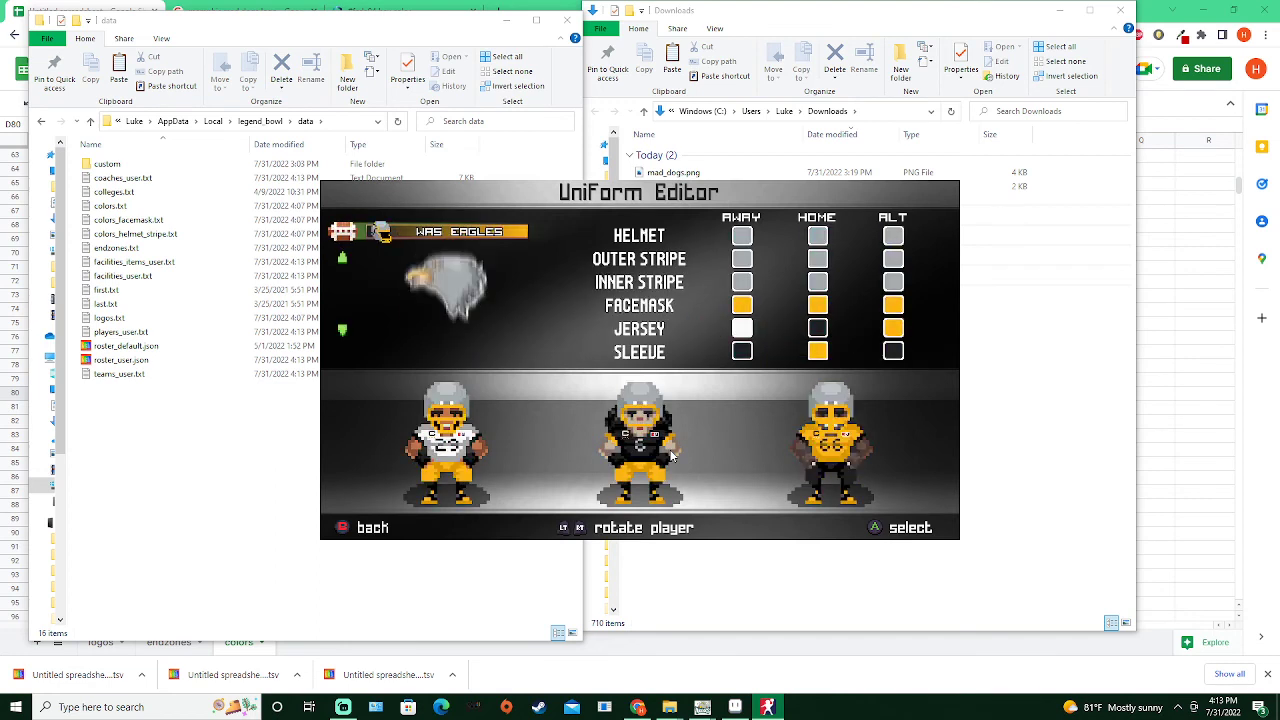
key(Up)
key(Up)
key(Right)
key(Right)
Set the Mem Dirty Dogs' home helmet color to 84, the dark teal
key(Return)
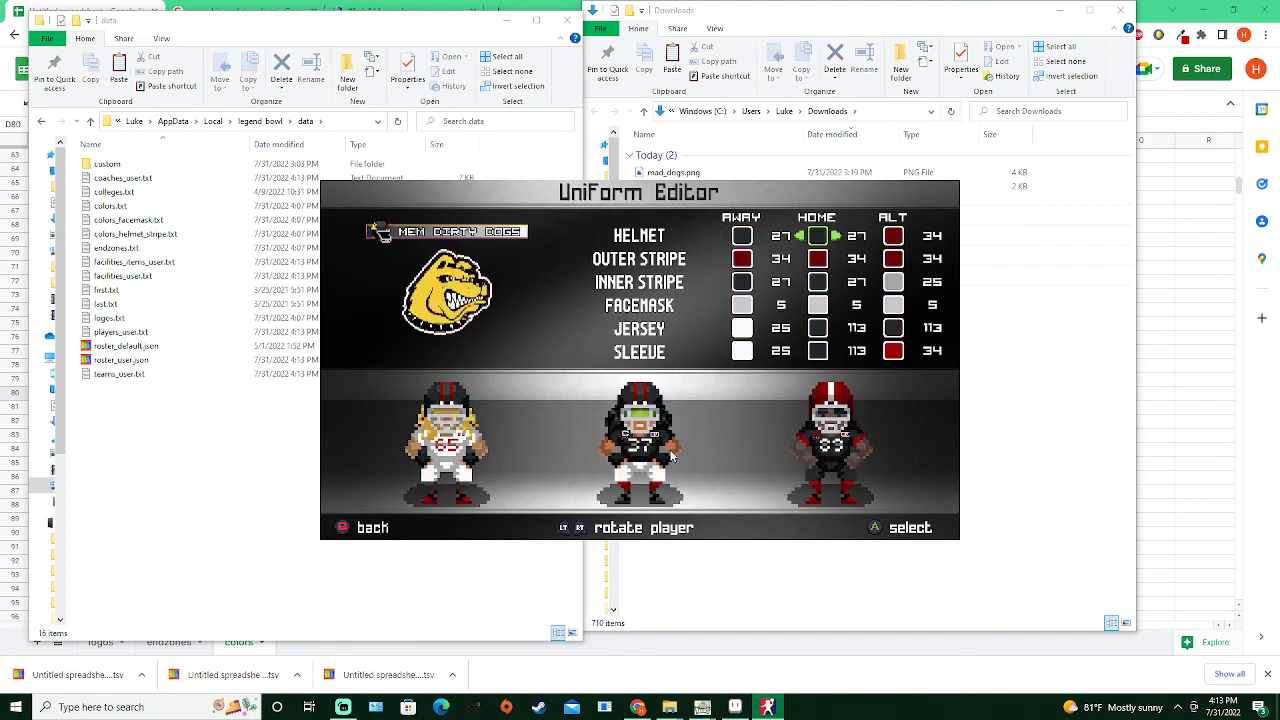
key(Right)
key(Left)
key(Left)
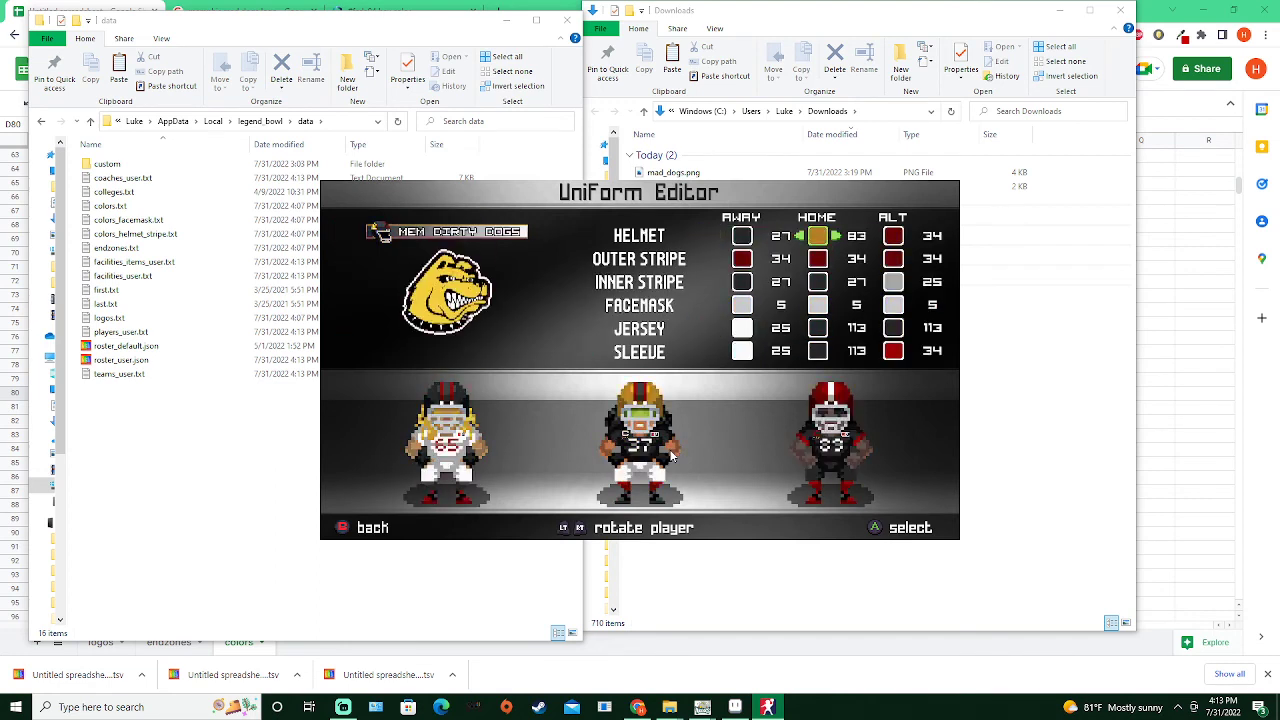
key(Right)
key(Return)
Set the home outer helmet stripe color to 85, the yellow
key(Down)
key(Return)
key(Right)
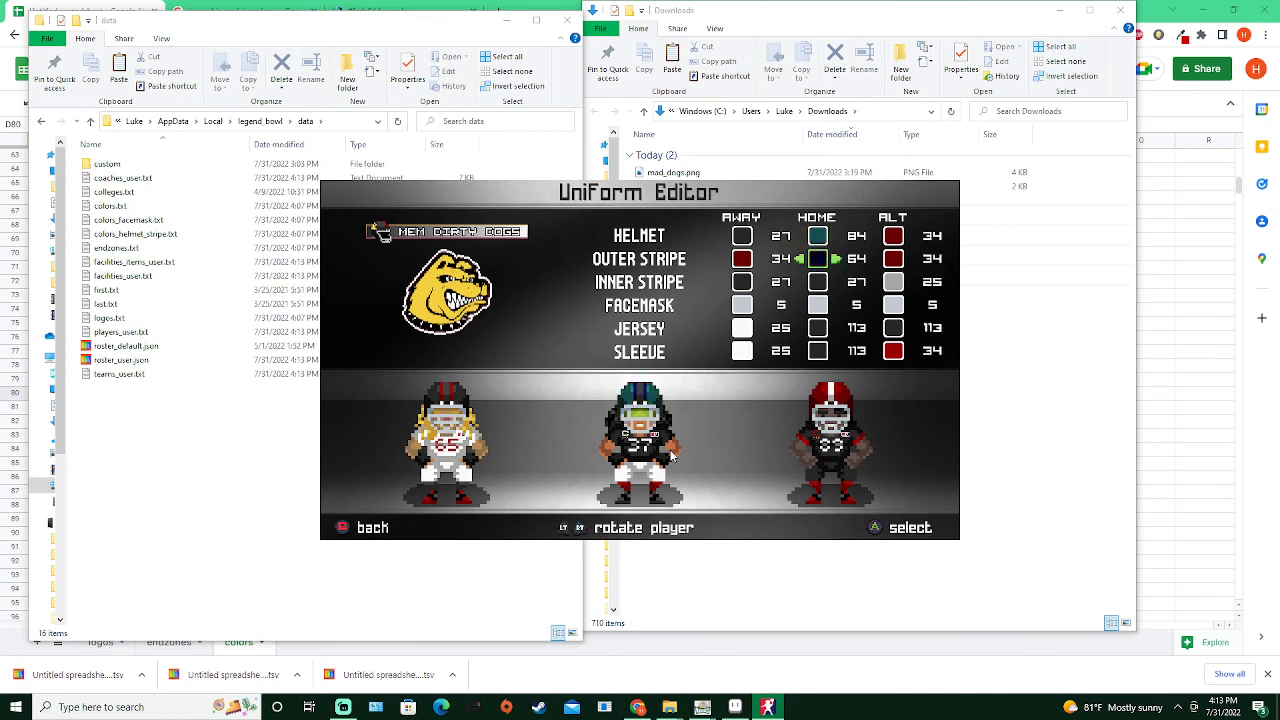
key(Right)
key(Return)
Set the home inner helmet stripe color to 21, the light gray
key(Down)
key(Return)
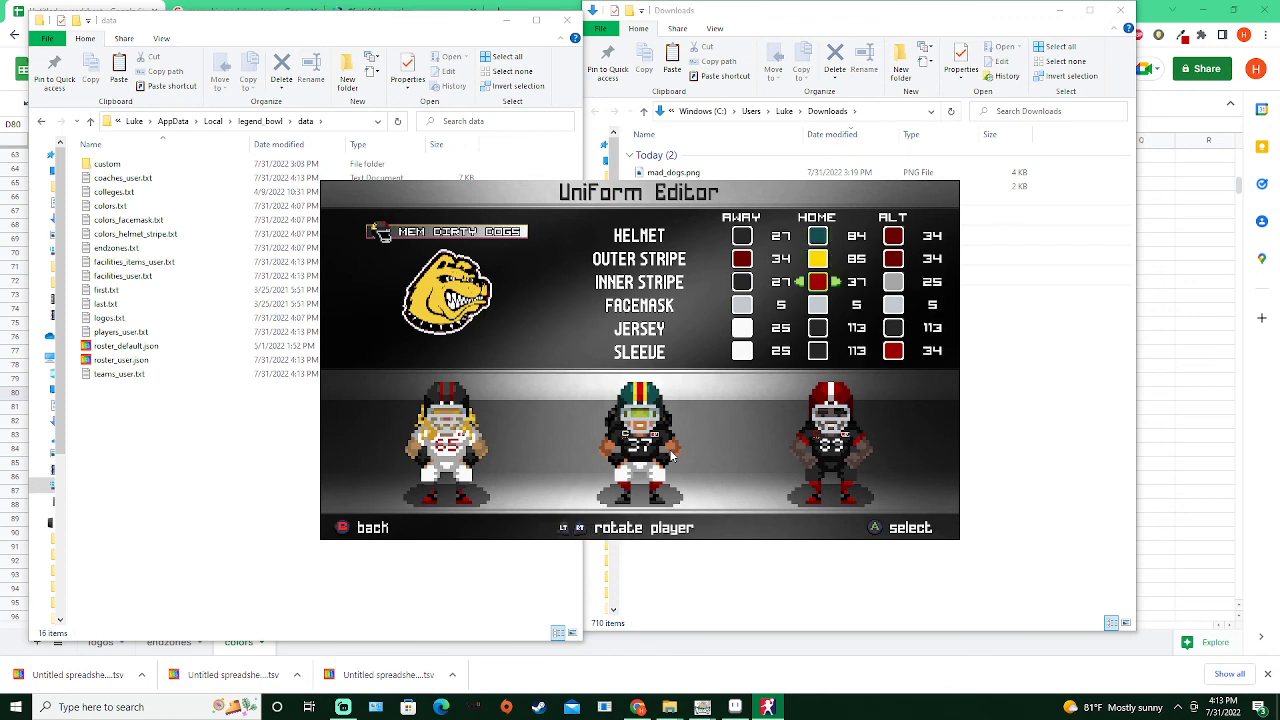
key(Left)
key(Left)
key(Left)
key(Left)
key(Left)
key(Return)
Set the Mem Dirty Dogs' home facemask color to 170, the dark teal
key(Down)
key(Return)
key(Left)
key(Left)
key(Left)
key(Left)
key(Left)
key(Left)
key(Left)
key(Left)
key(Left)
key(Left)
key(Left)
key(Left)
key(Left)
key(Left)
key(Left)
key(Left)
key(Left)
key(Left)
key(Left)
key(Left)
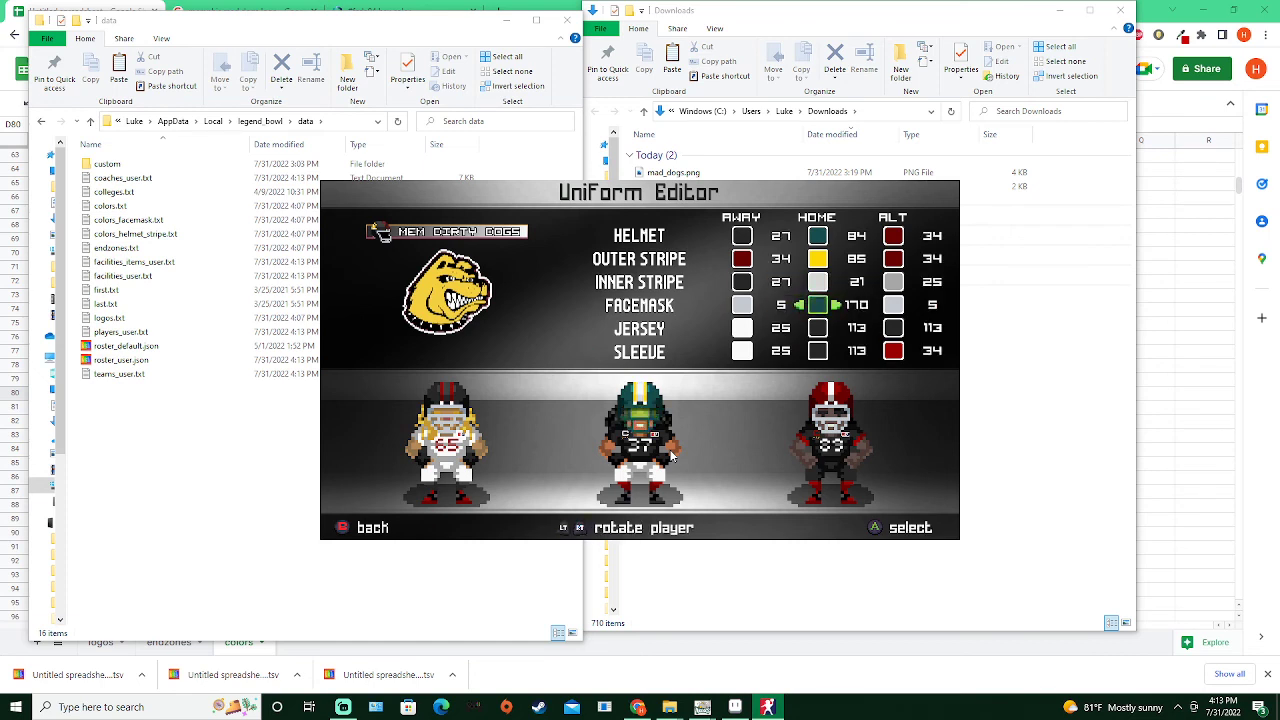
key(Return)
Set the Mem Dirty Dogs' home jersey color to 171, the yellow
key(Down)
key(Return)
key(Right)
key(Right)
key(Right)
key(Right)
key(Right)
key(Right)
key(Right)
key(Right)
key(Right)
key(Right)
key(Right)
key(Right)
key(Right)
key(Right)
key(Right)
key(Right)
key(Right)
key(Right)
key(Right)
key(Right)
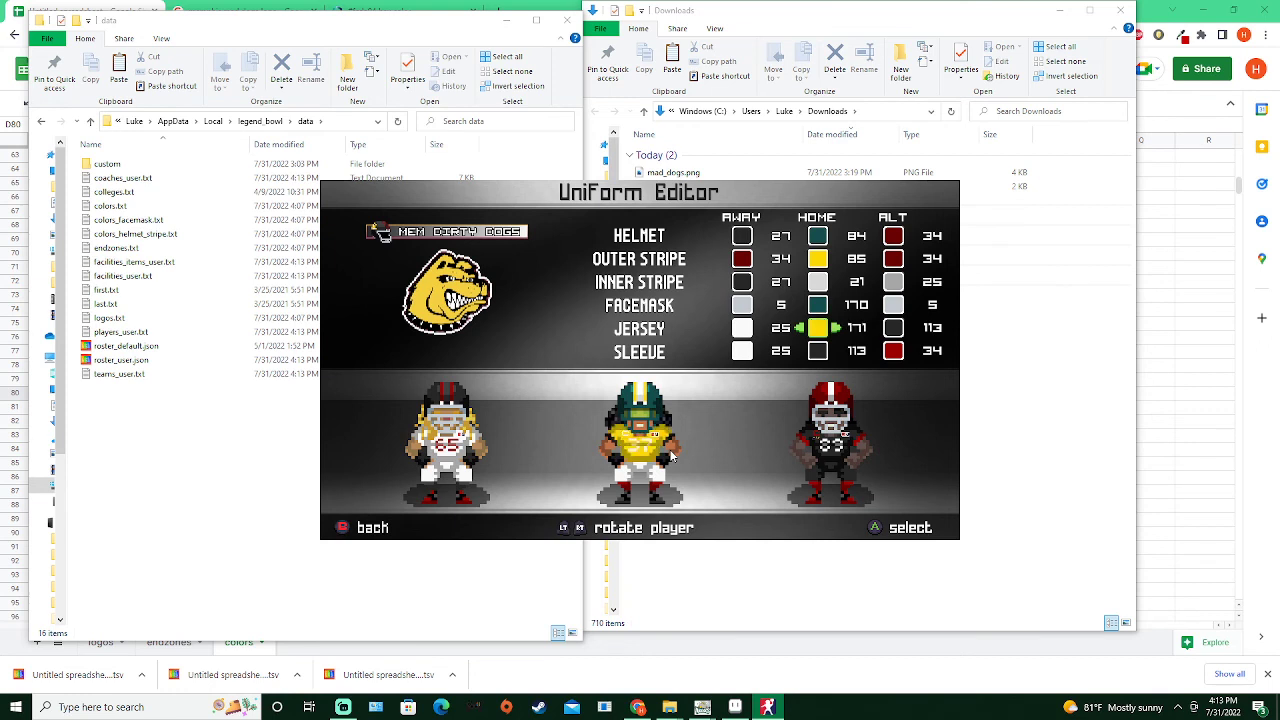
key(Return)
Set the Mem Dirty Dogs' home sleeve color to 170, the dark teal
key(Down)
key(Return)
key(Right)
key(Right)
key(Right)
key(Right)
key(Right)
key(Right)
key(Right)
key(Right)
key(Right)
key(Right)
key(Right)
key(Right)
key(Right)
key(Right)
key(Right)
key(Right)
key(Right)
key(Right)
key(Right)
key(Right)
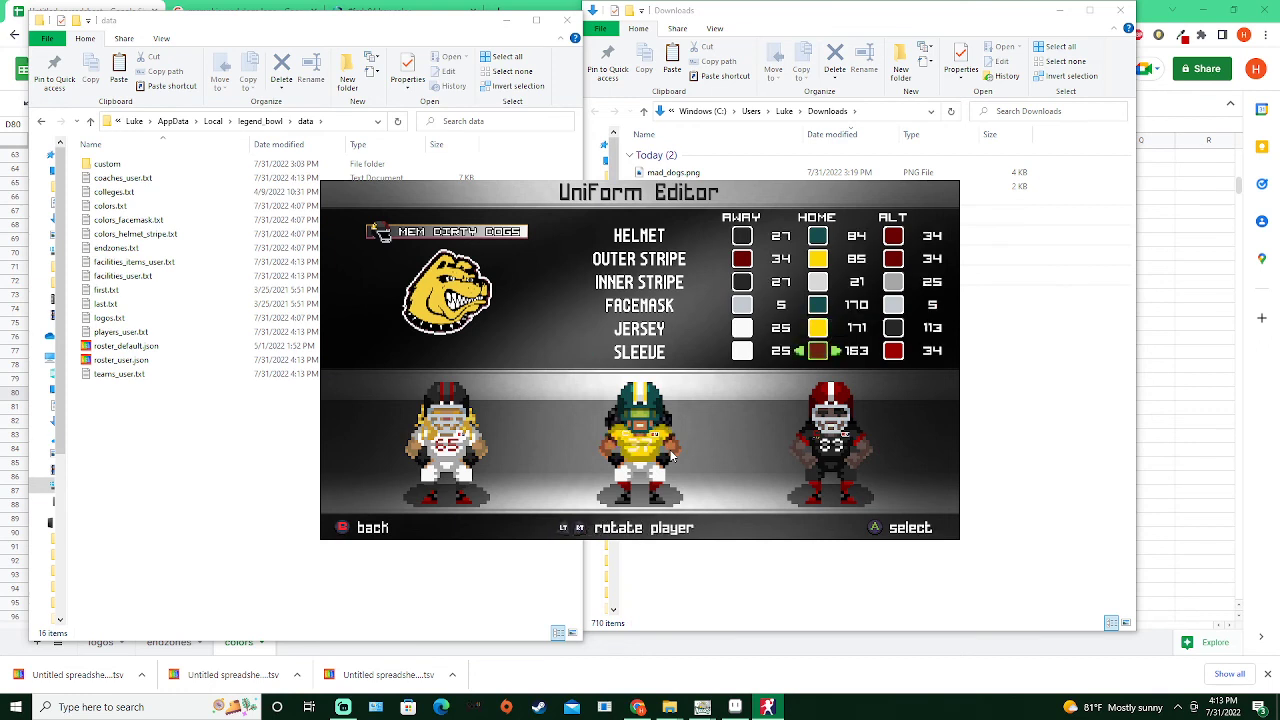
key(Left)
key(Return)
Keep the home pants at color 25, the white, and set their stripe to 170, the dark teal
key(Down)
key(Return)
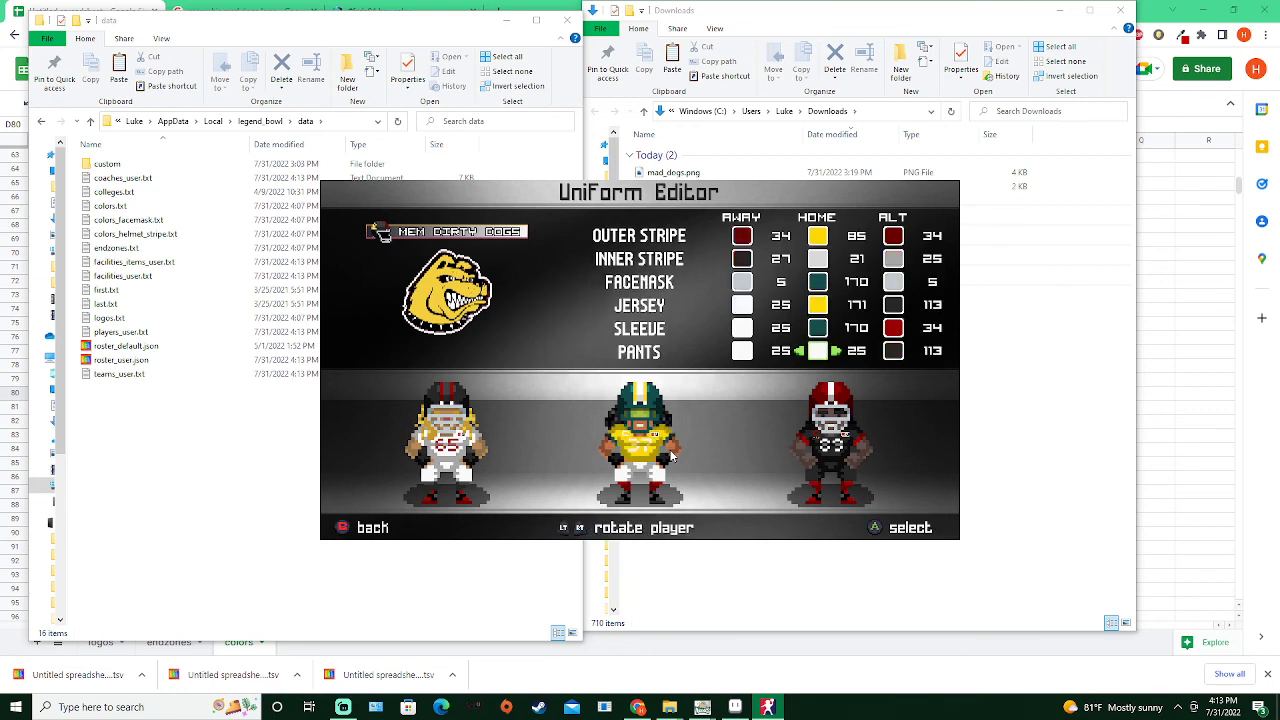
key(Return)
key(Down)
key(Return)
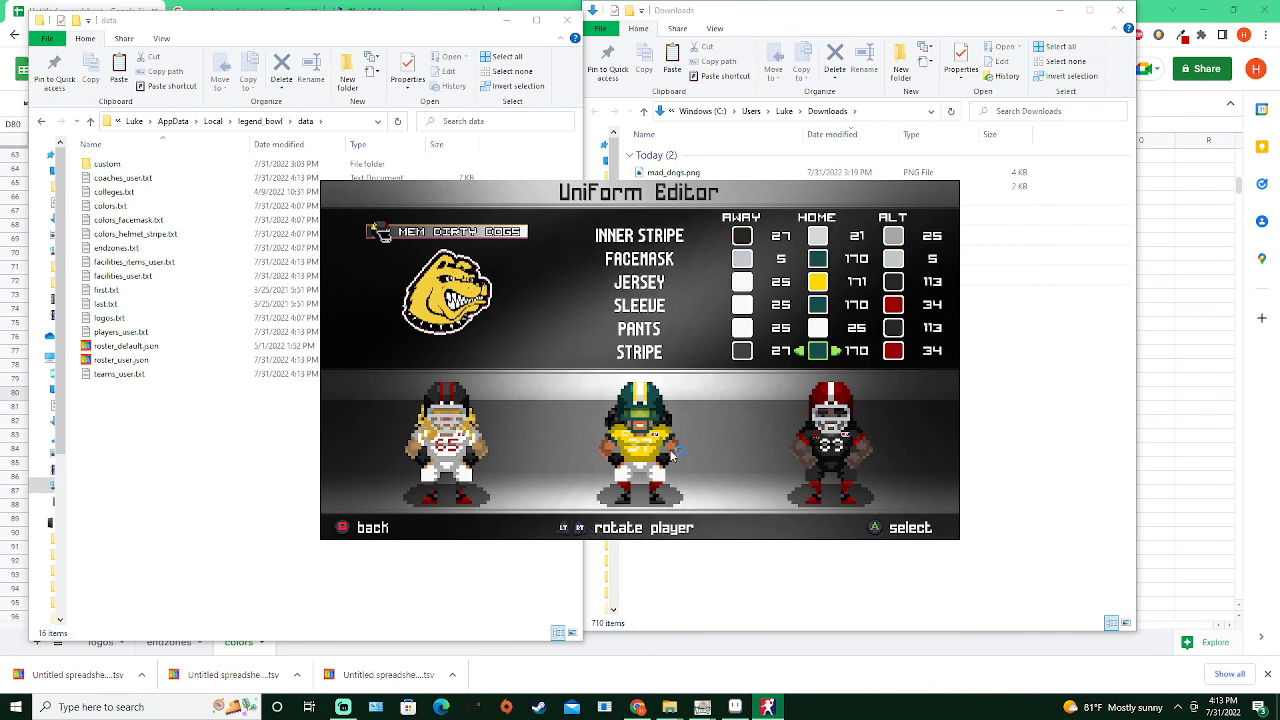
key(Return)
Set the home socks and home shoe colors to 171, the yellow
key(Down)
key(Return)
key(Return)
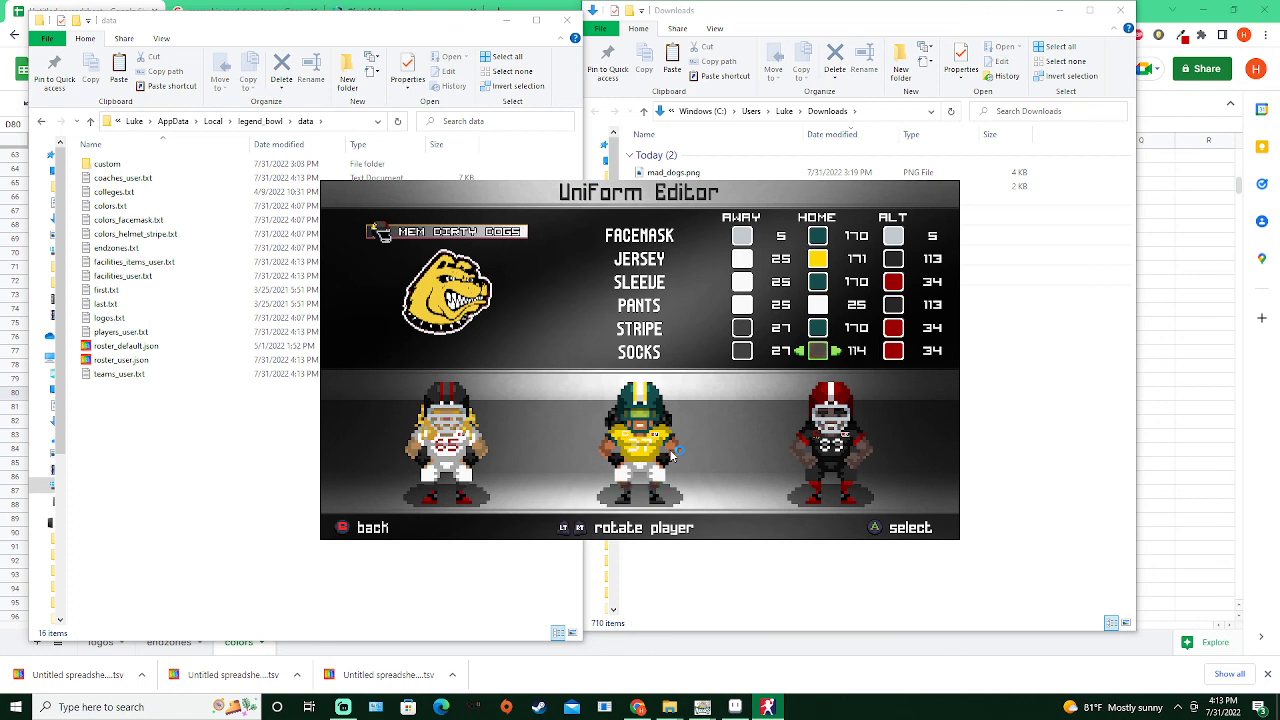
key(Return)
key(Down)
key(Return)
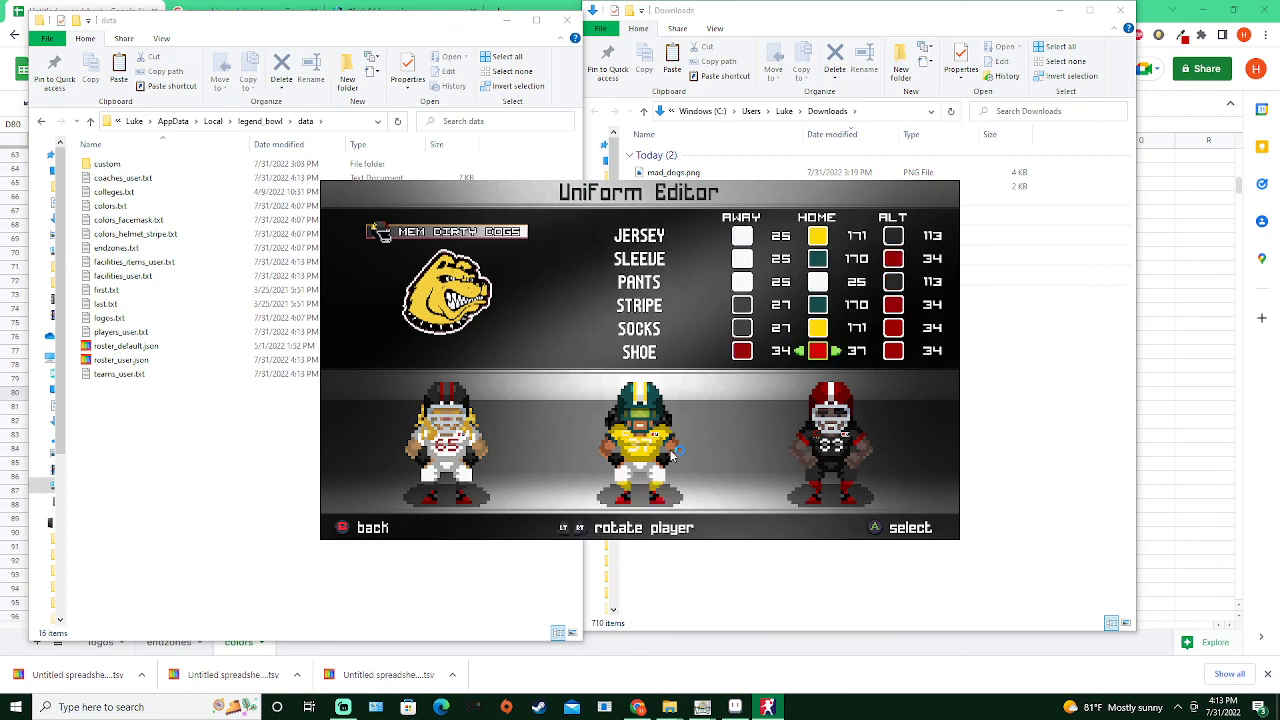
key(Return)
Set the Mem Dirty Dogs' home number color to the dark teal
key(Down)
key(Down)
key(Down)
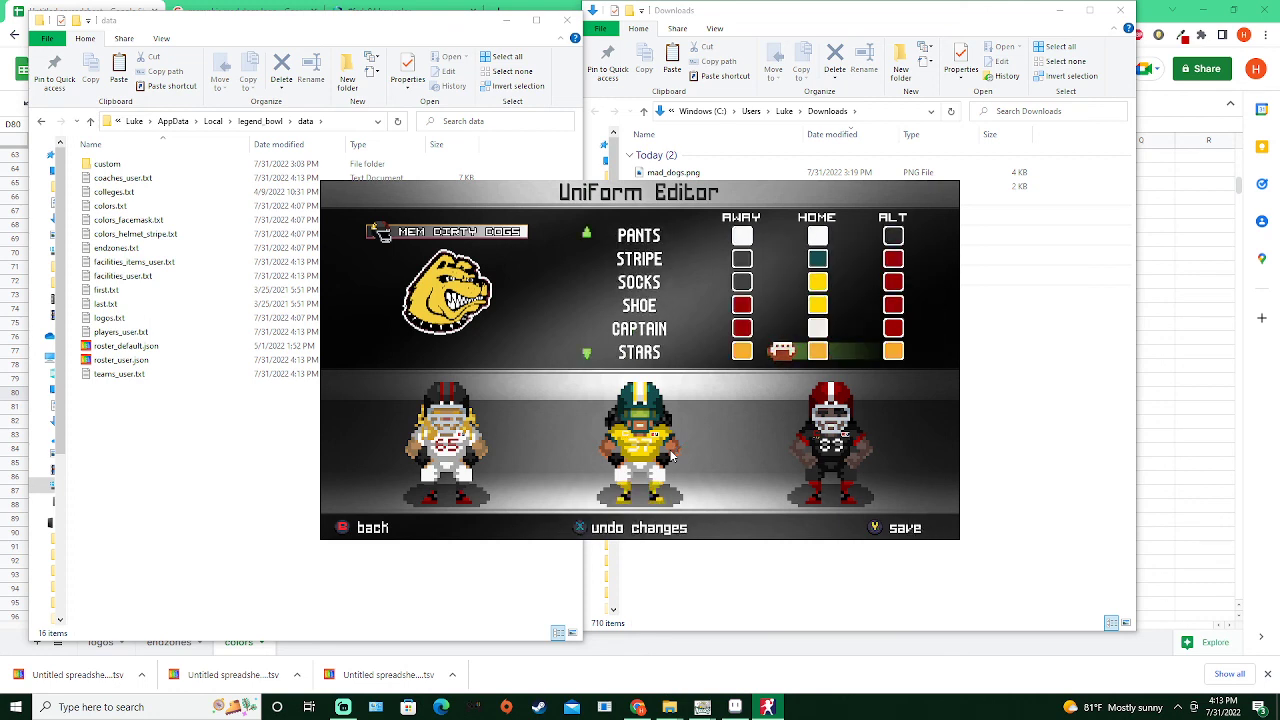
key(Return)
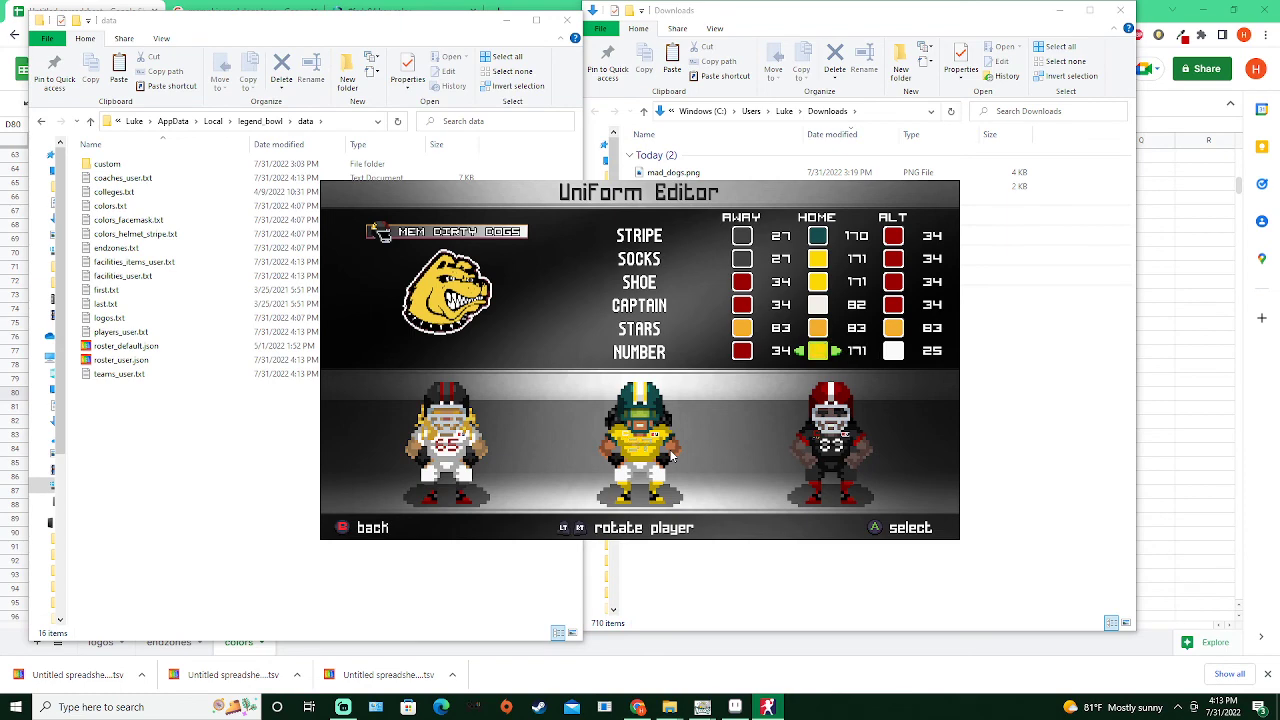
key(Return)
Save the Mem Dirty Dogs uniform changes and accept updating the gloves
key(y)
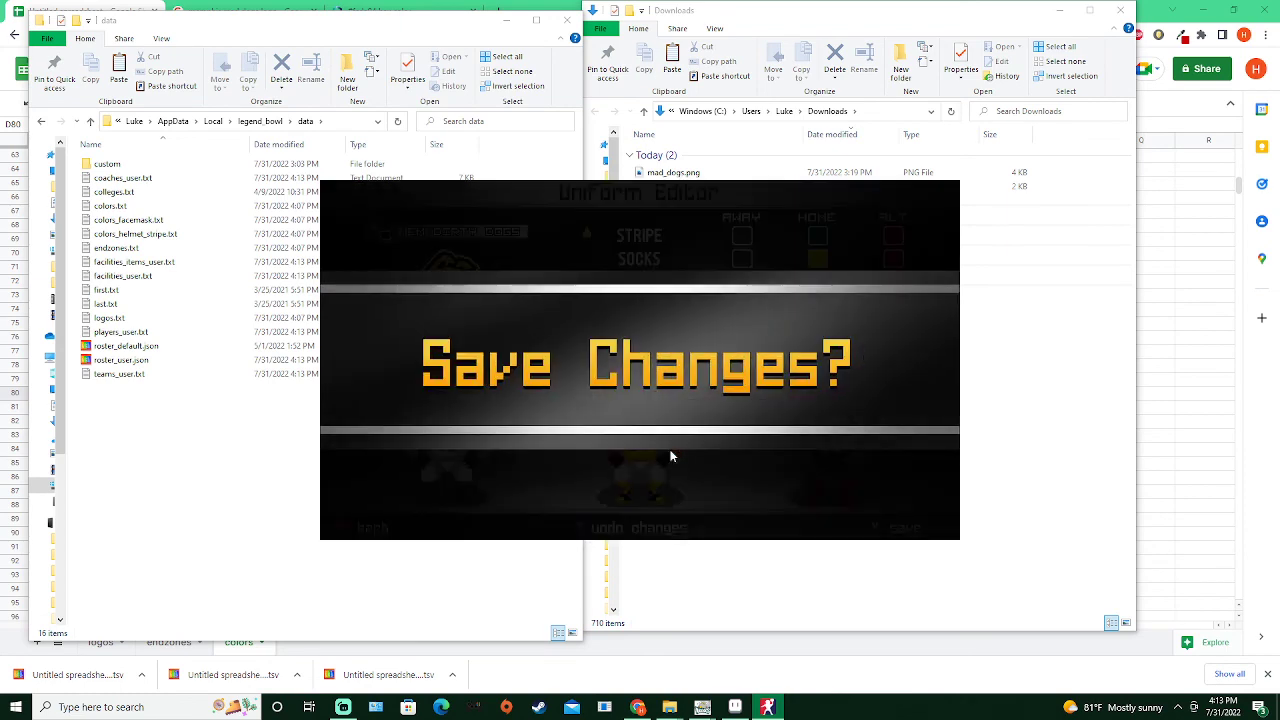
key(Return)
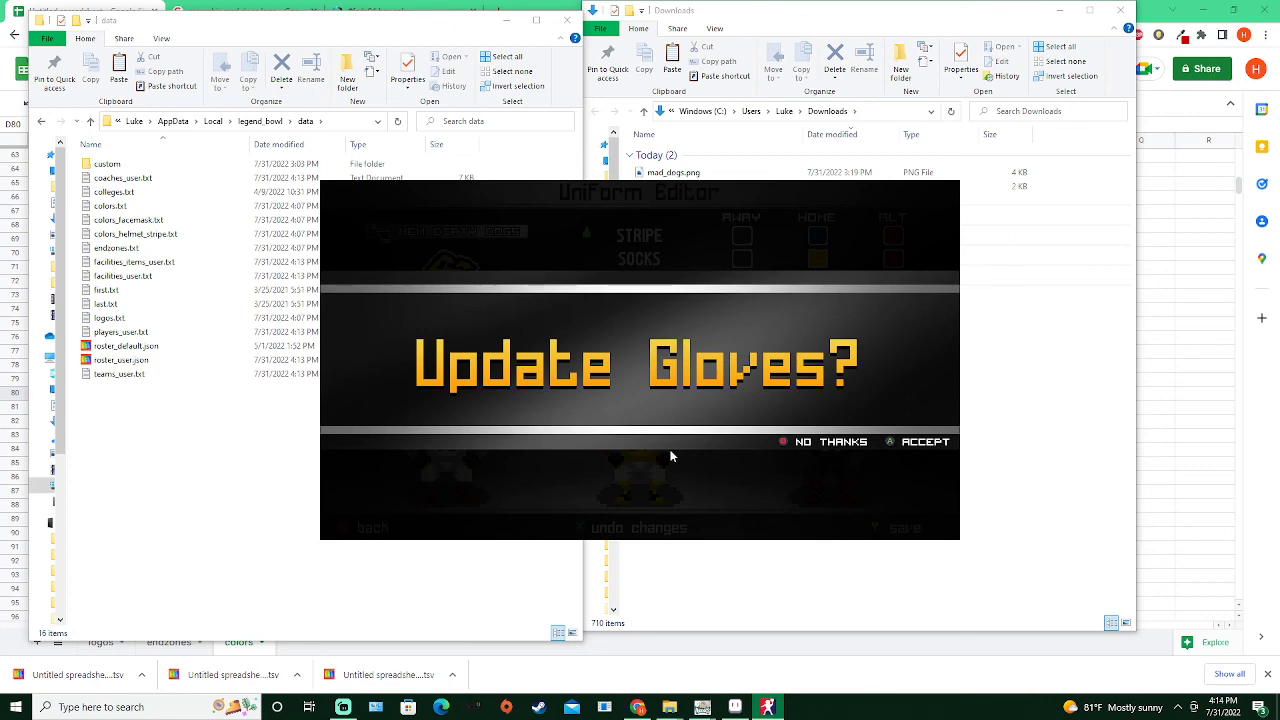
key(Return)
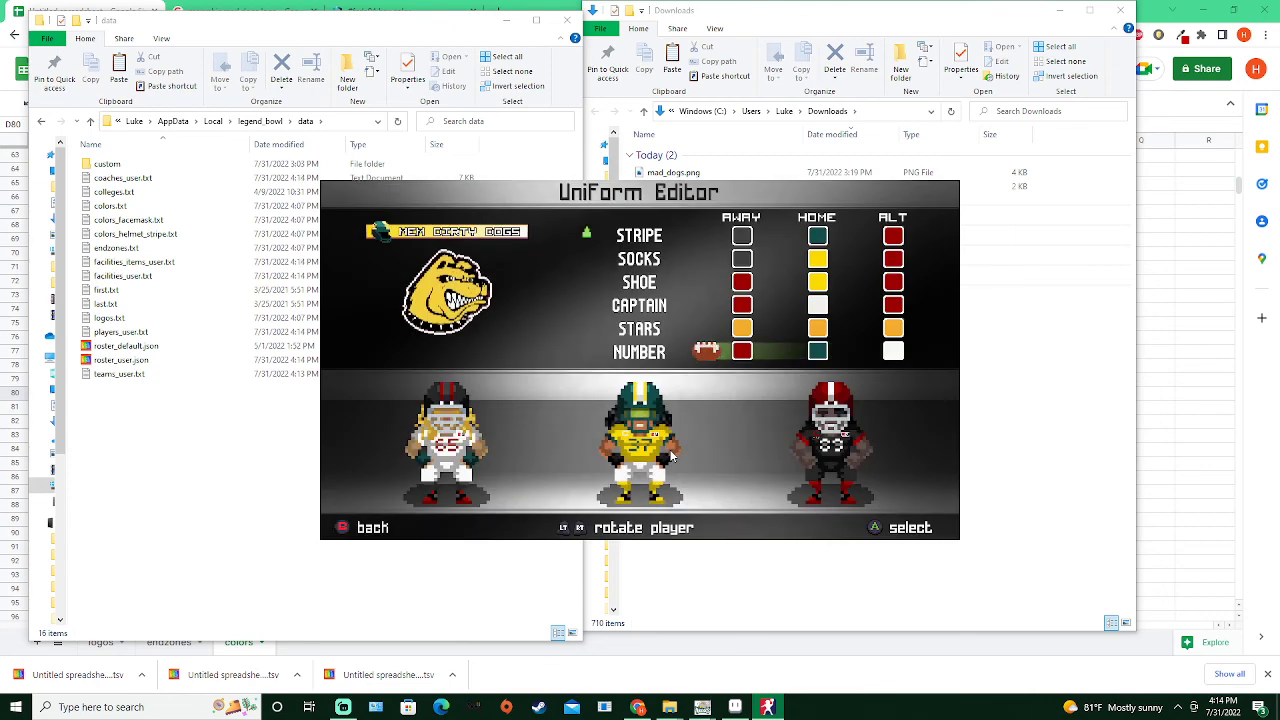
Leave the Uniform Editor and the Teams section to return to the main menu
key(Down)
key(Down)
key(Down)
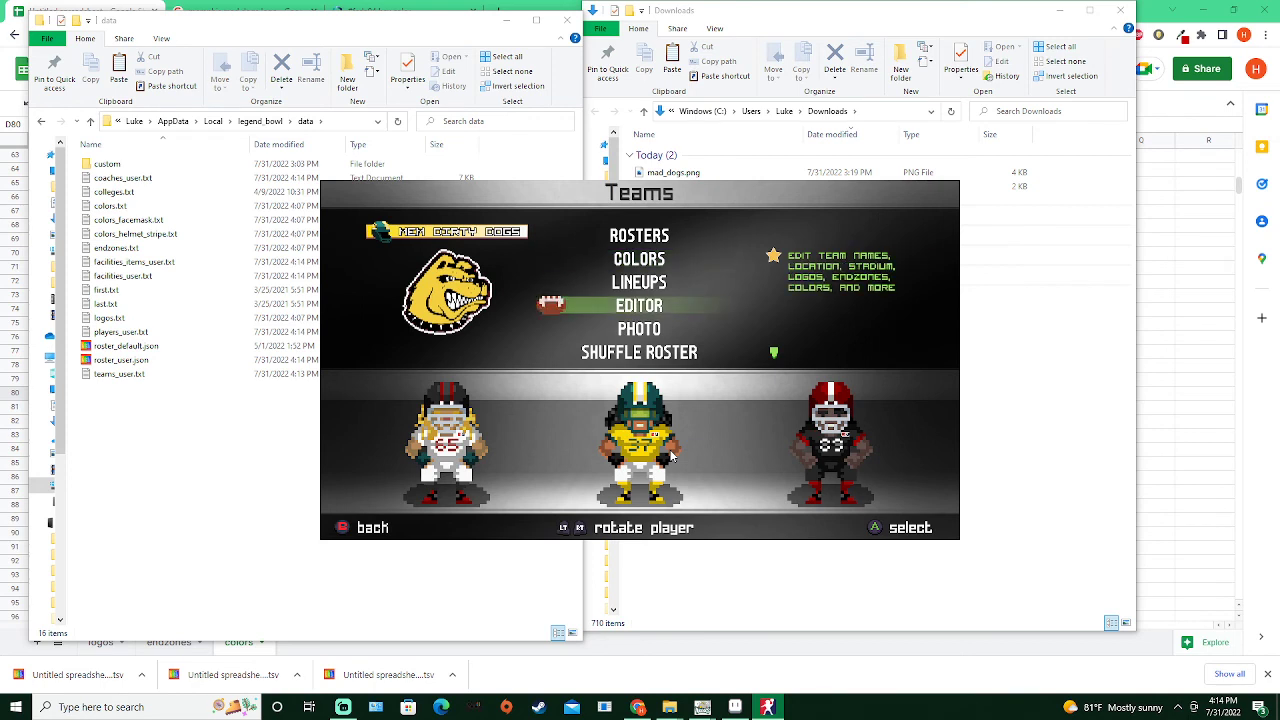
key(Up)
key(Escape)
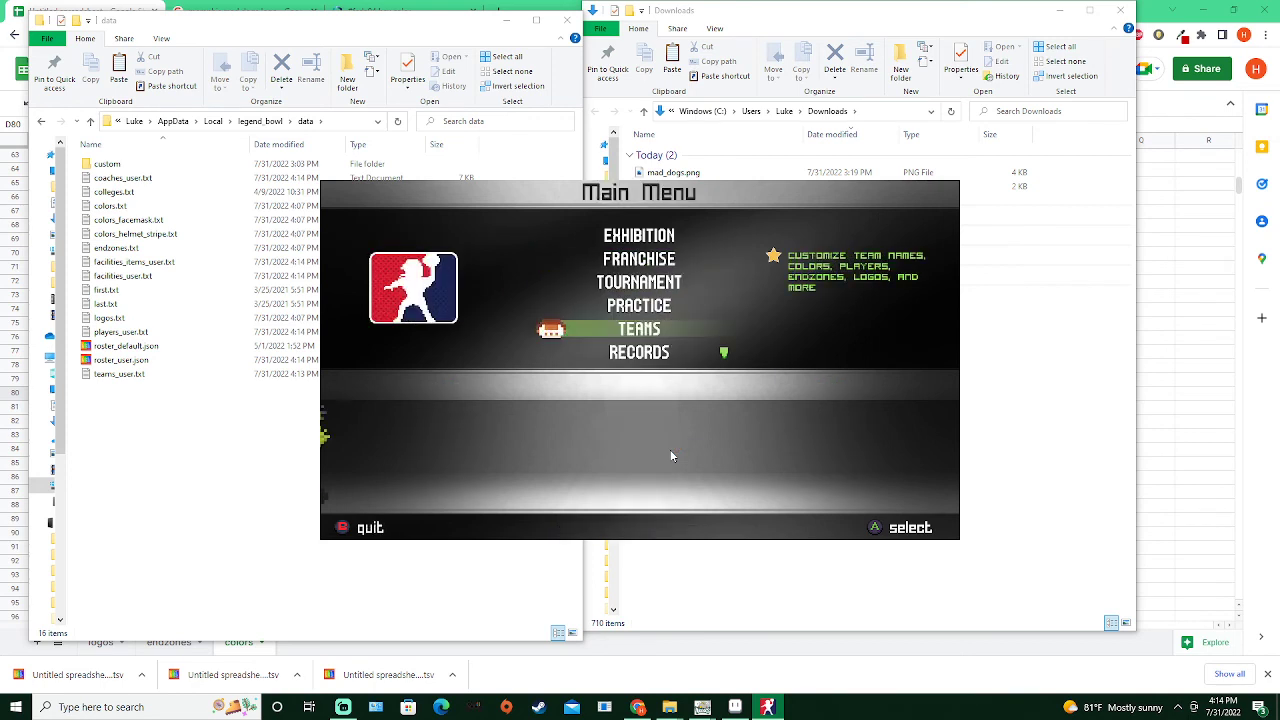
Open the team selection for an Offense Only practice
key(Up)
key(Up)
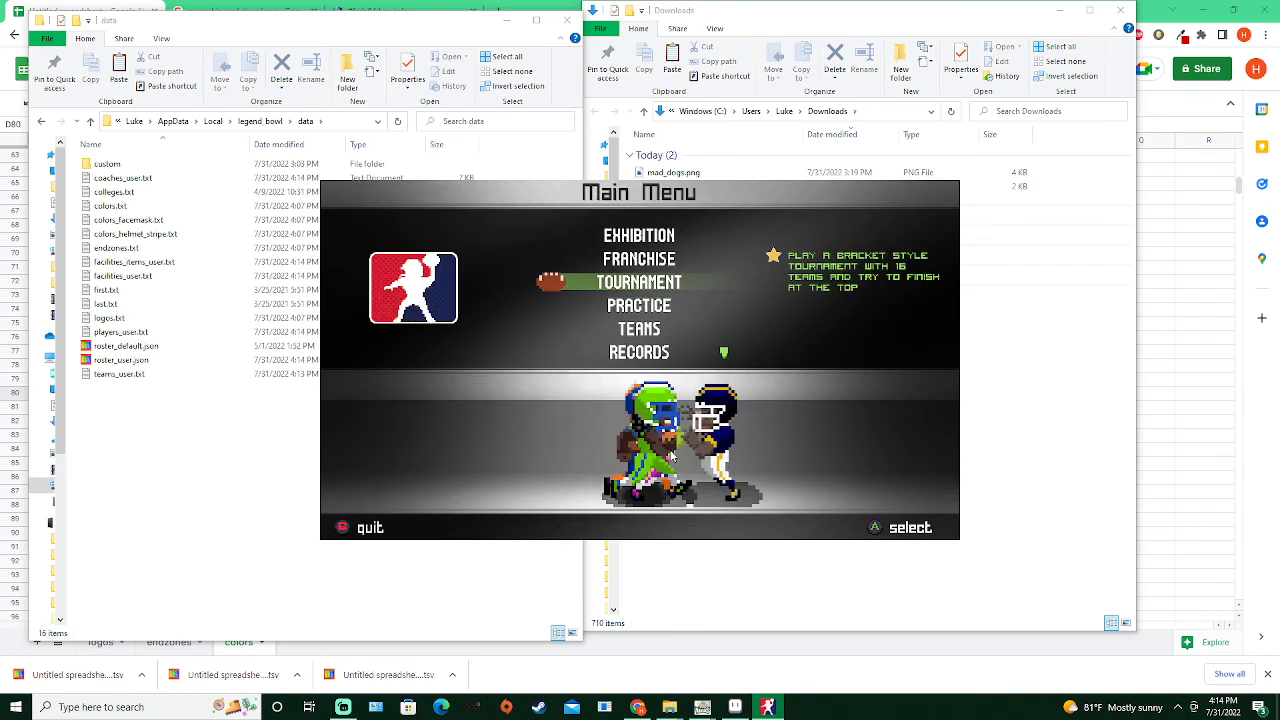
key(Down)
key(Return)
key(Down)
key(Down)
key(Down)
key(Down)
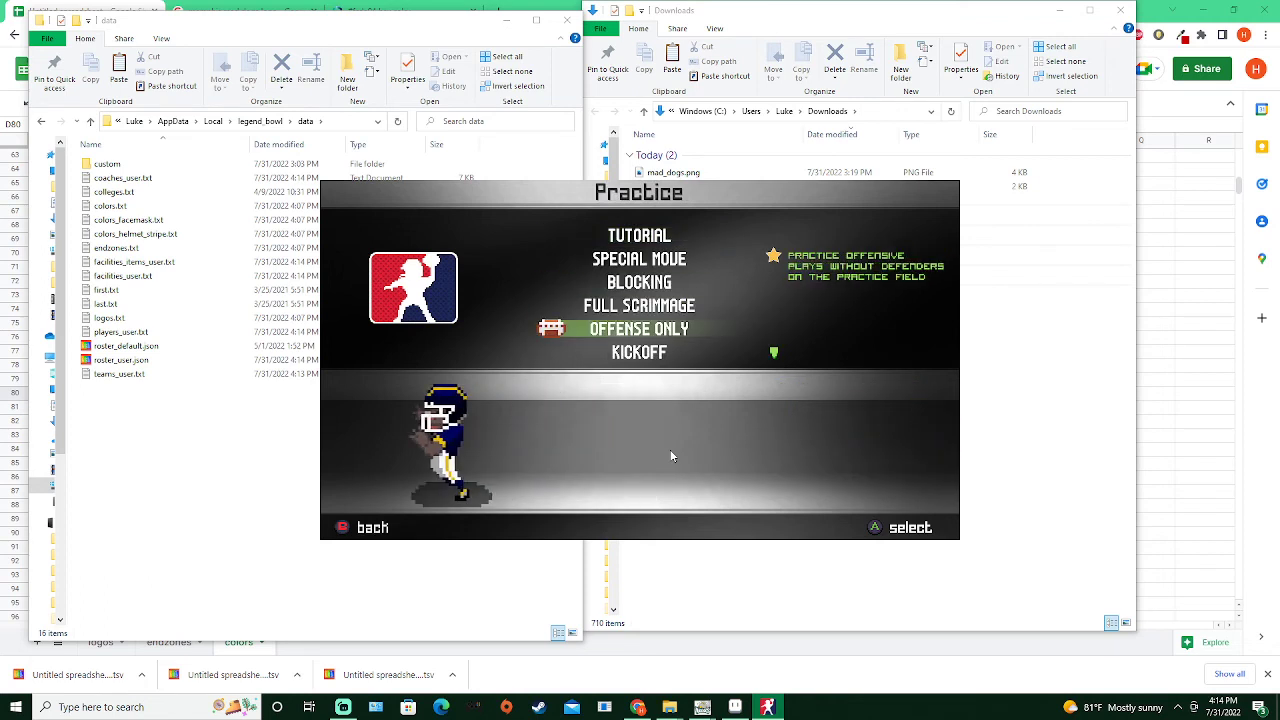
key(Return)
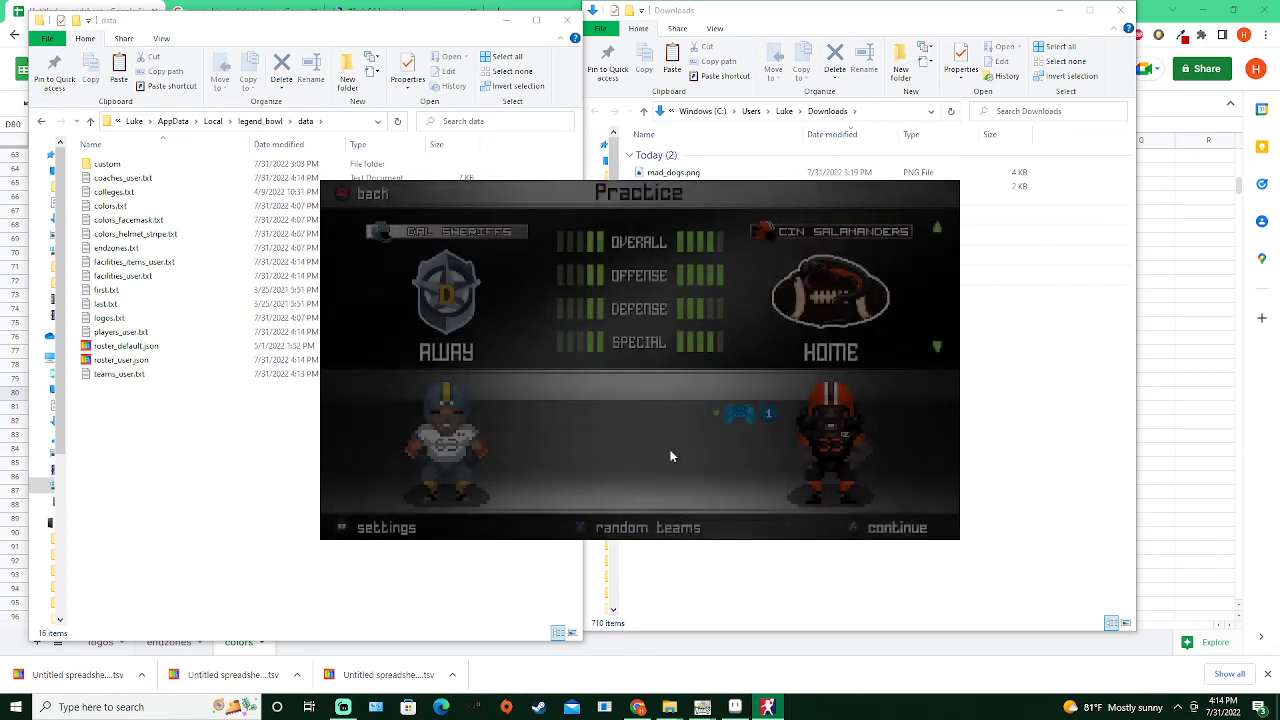
Choose the Mem Dirty Dogs as the home team and start the practice game
key(Down)
key(Down)
key(Down)
key(Down)
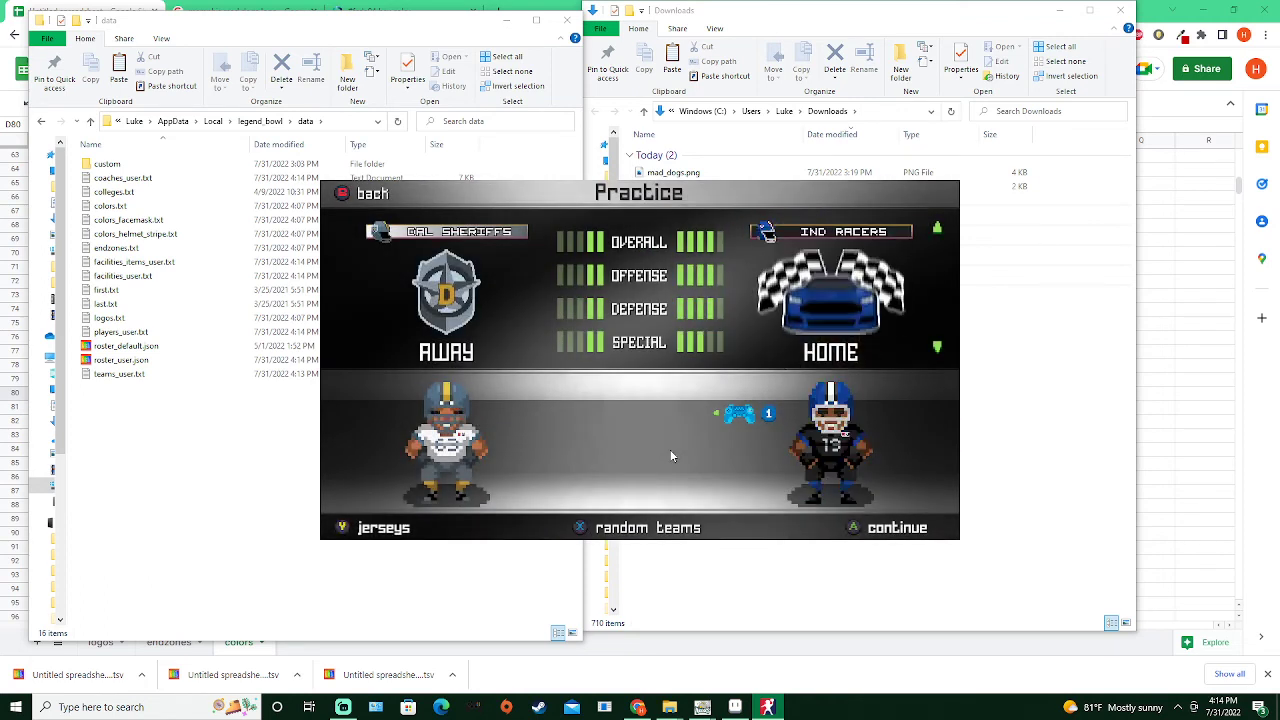
key(Down)
key(Down)
key(Down)
key(Down)
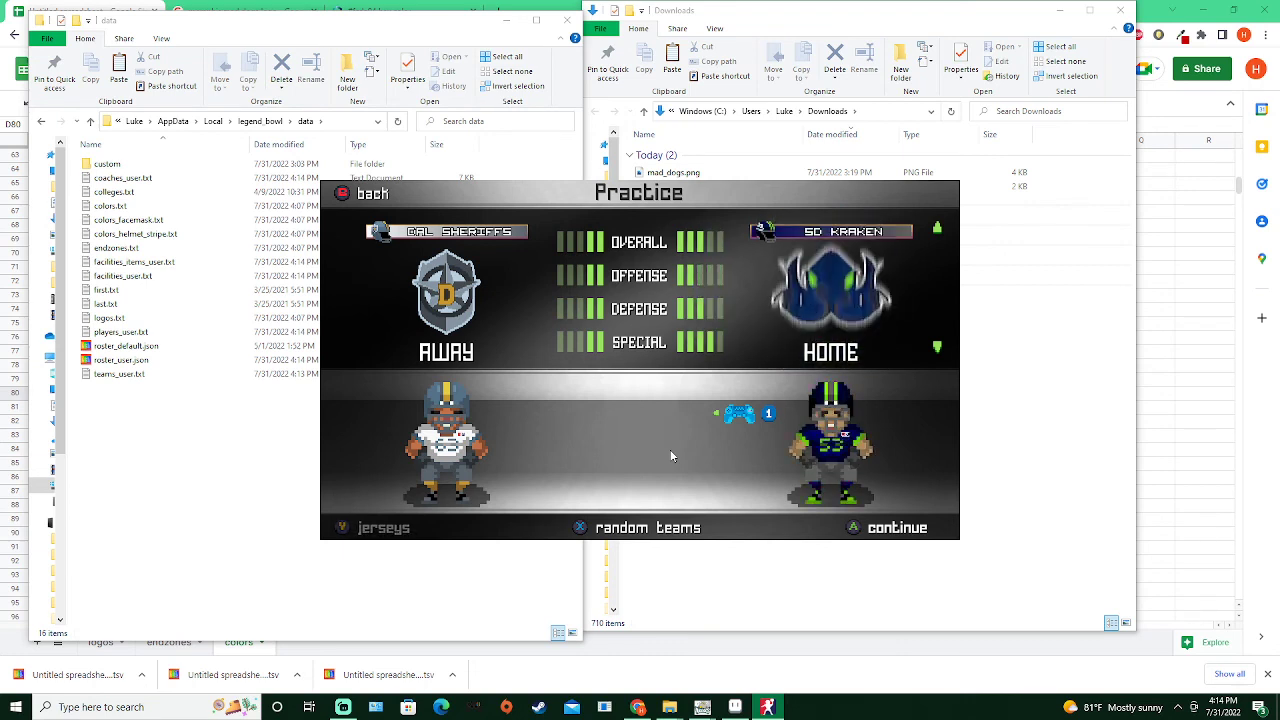
key(Down)
key(Down)
key(Down)
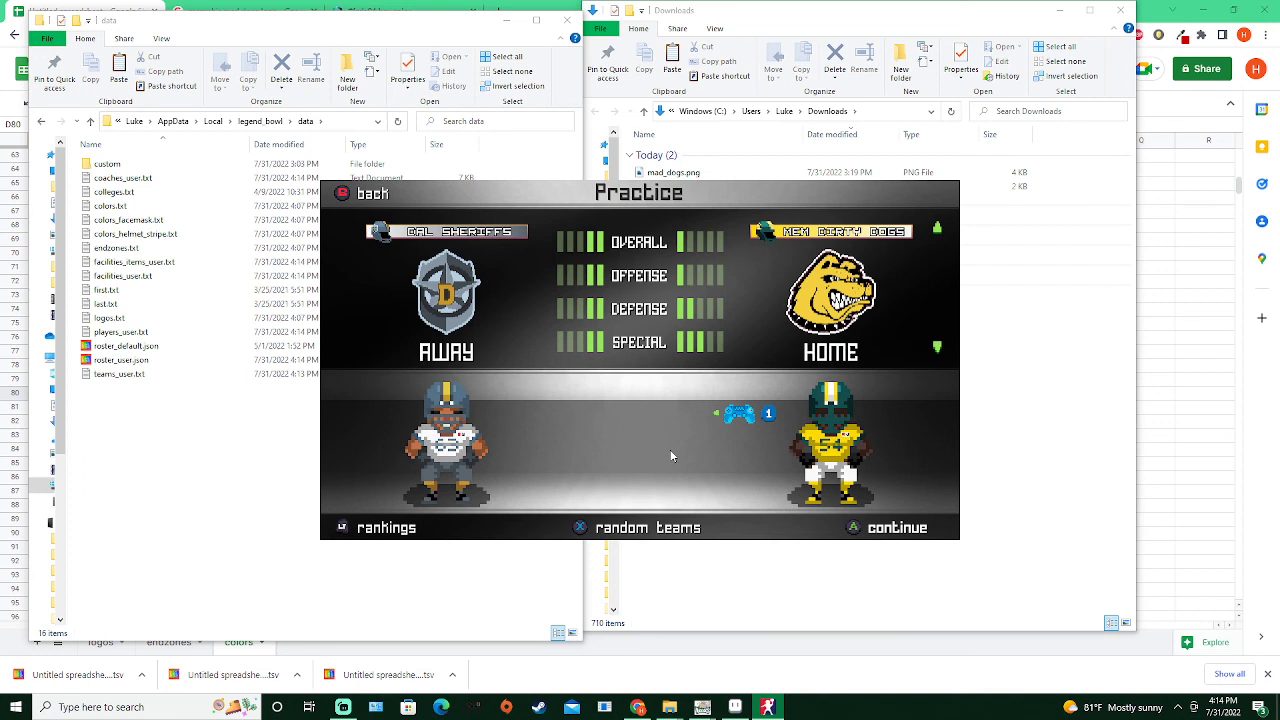
key(Return)
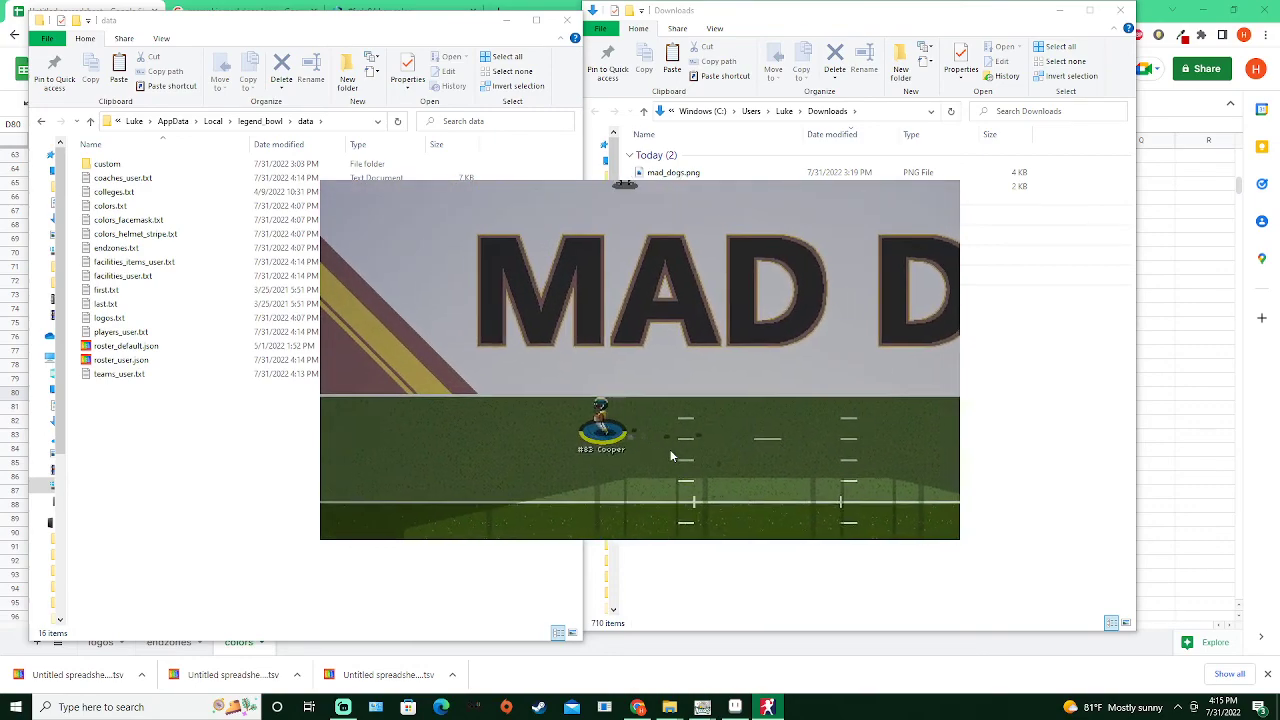
Pause the game and use Replay to examine the Dirty Dogs' midfield logo and endzone artwork up close
key(Escape)
key(Down)
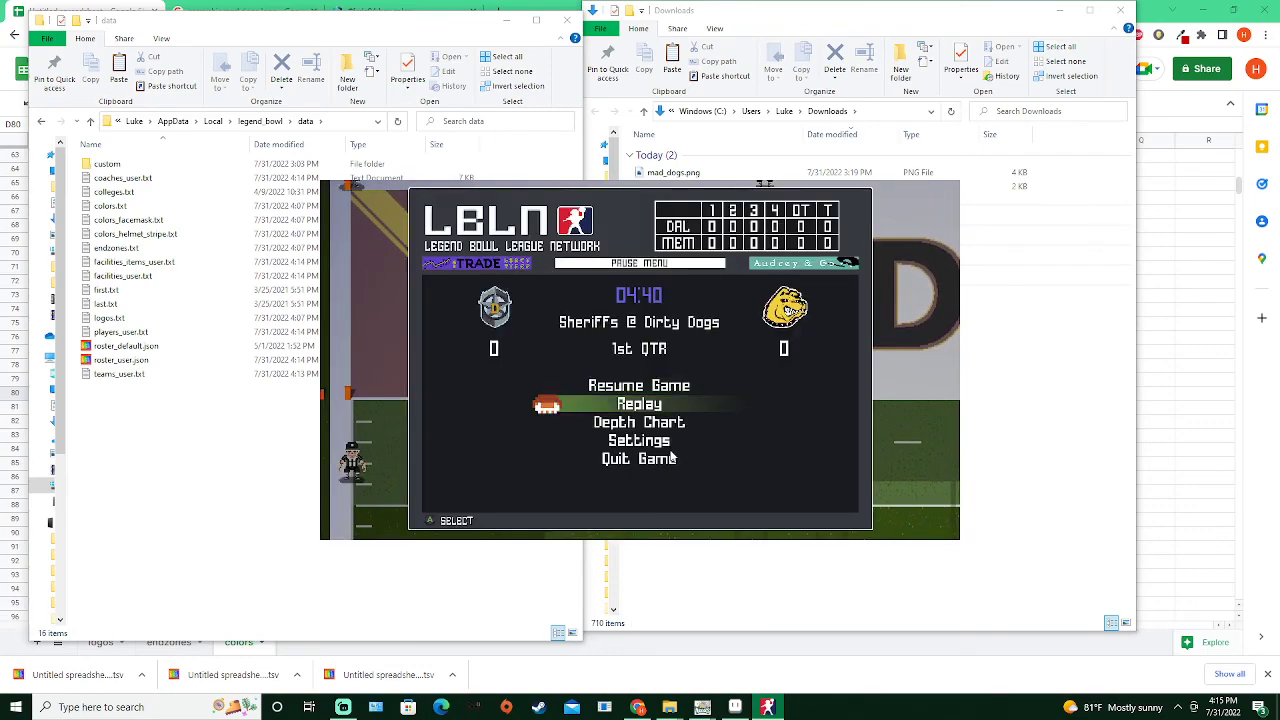
key(Return)
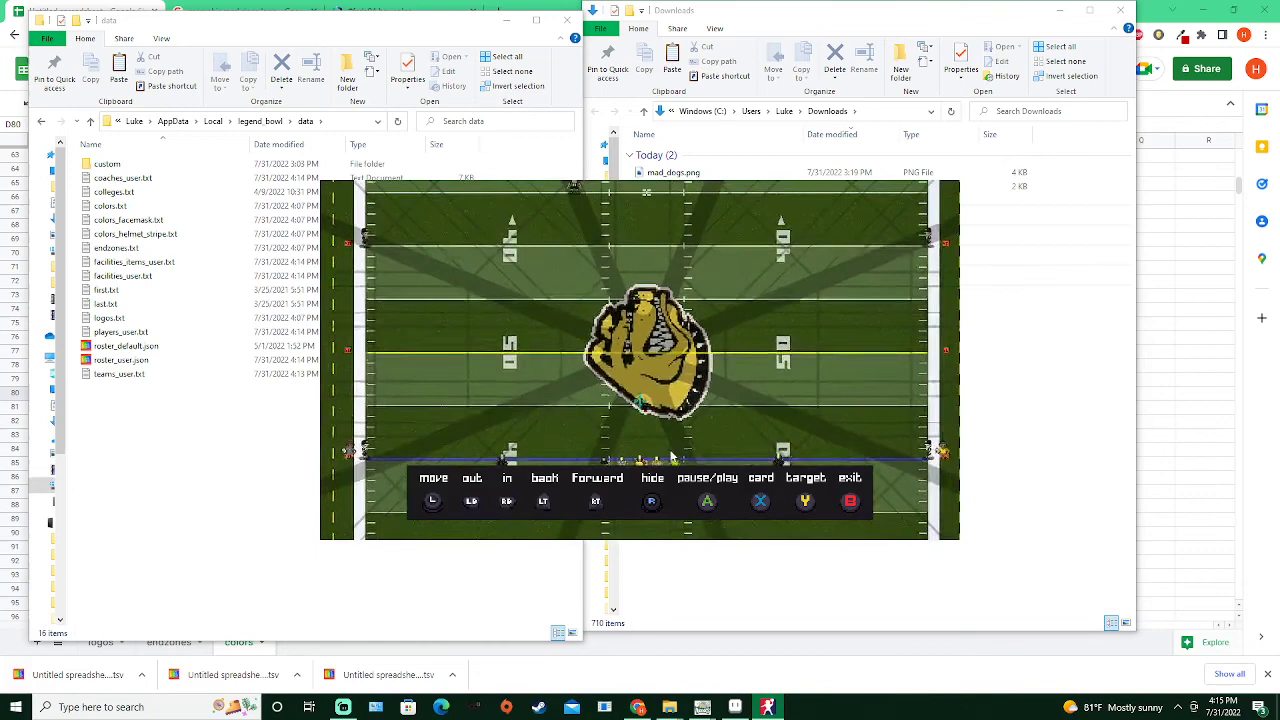
key(Up)
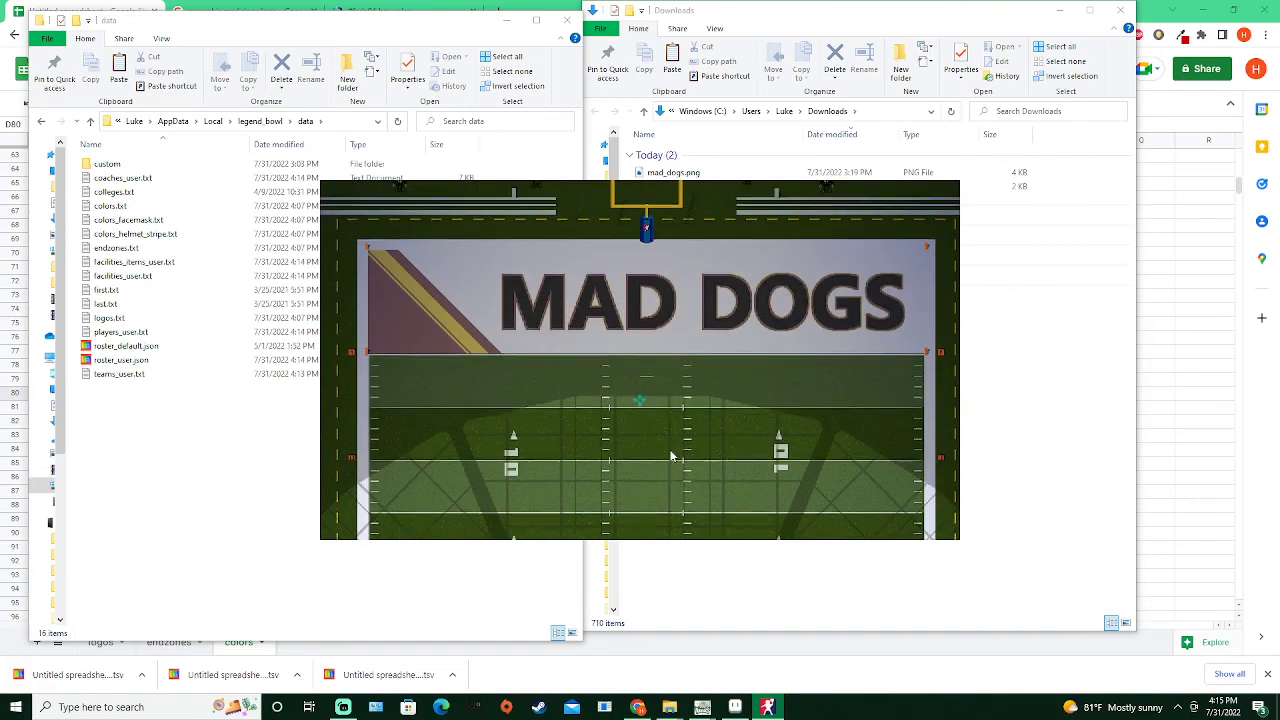
key(Down)
key(Down)
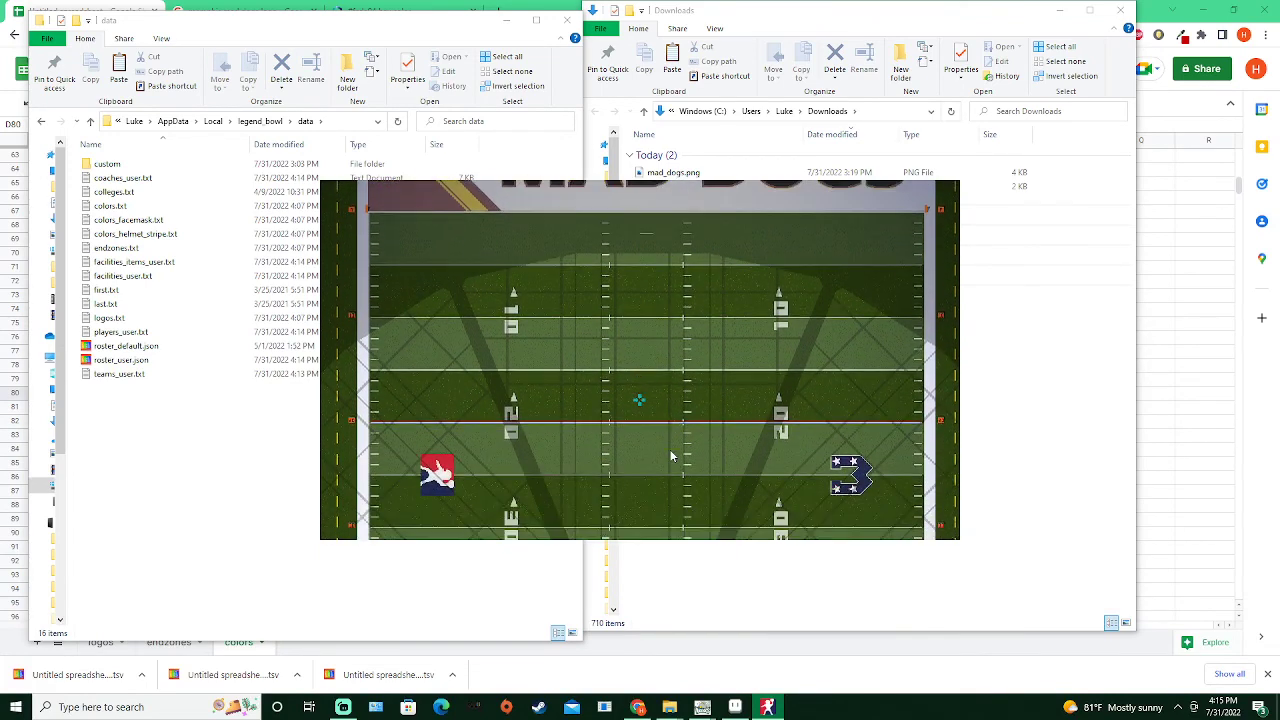
scroll(672, 456, up, 5)
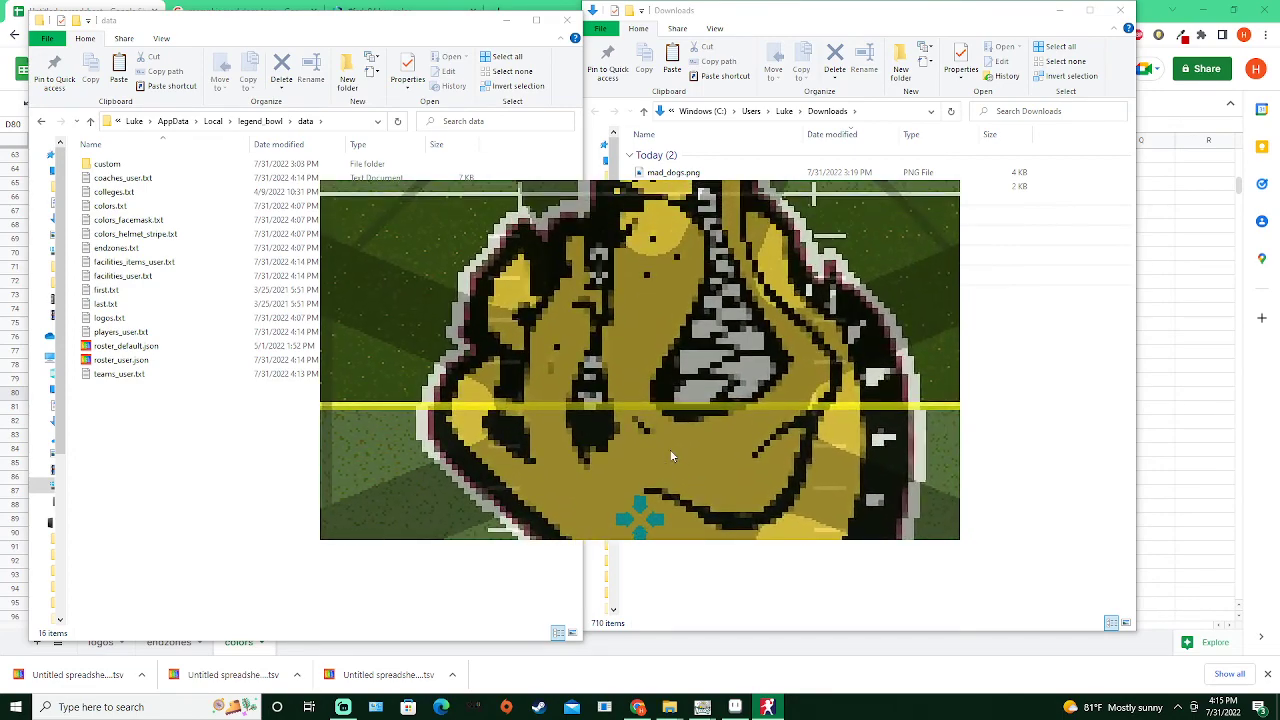
Exit the replay, quit the Dirty Dogs game and reopen the Offense Only practice team selection
key(Escape)
key(Down)
key(Down)
key(Down)
key(Return)
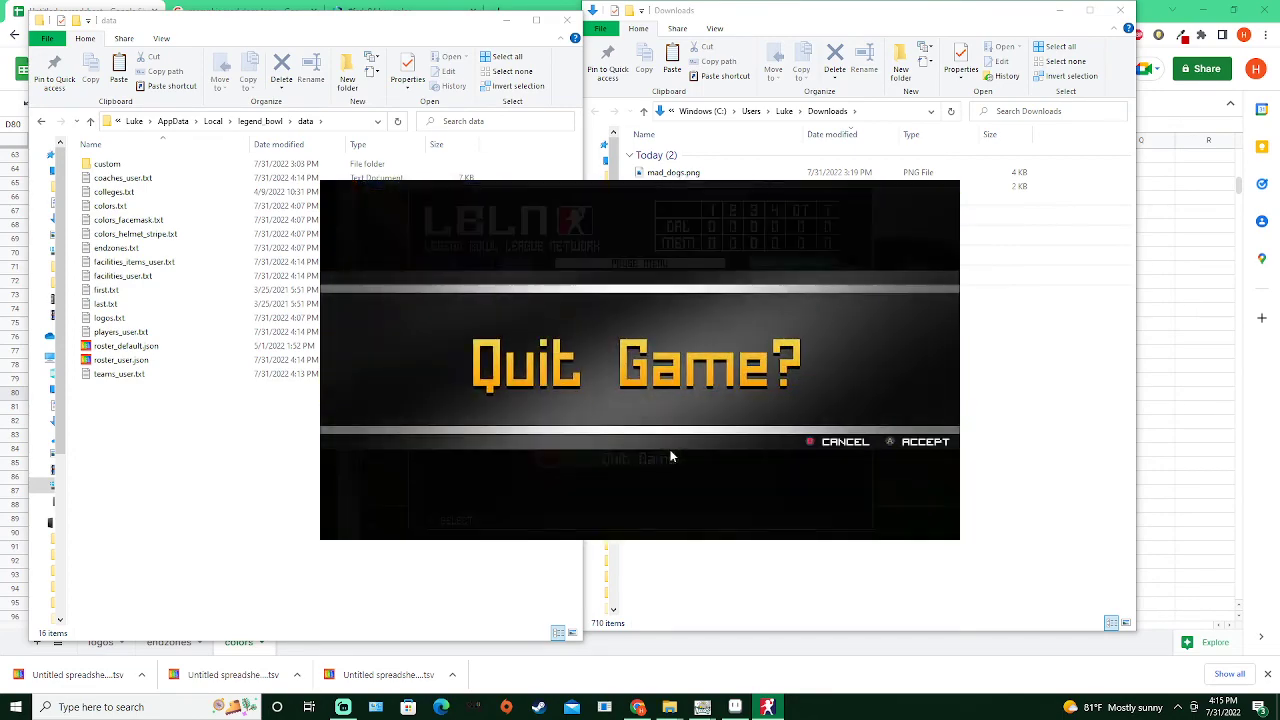
key(Return)
key(Return)
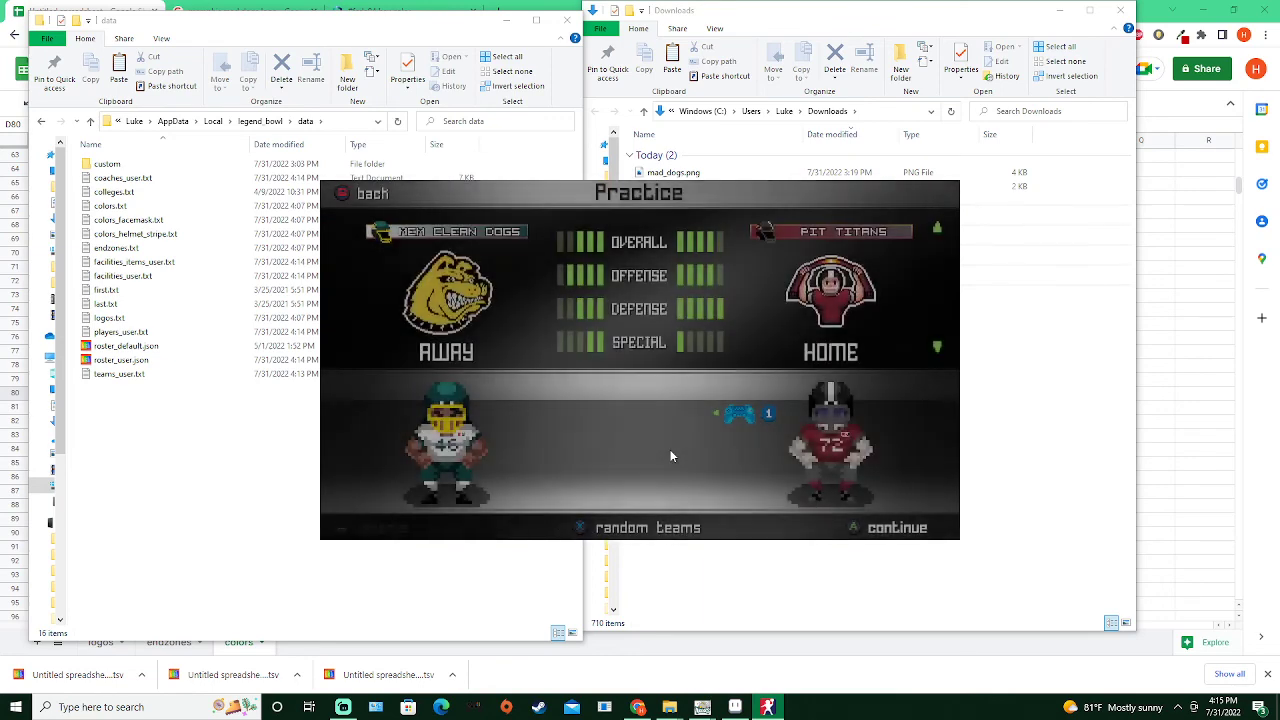
Choose the Mem Clean Dogs as the home team and start the practice game
key(Down)
key(Down)
key(Down)
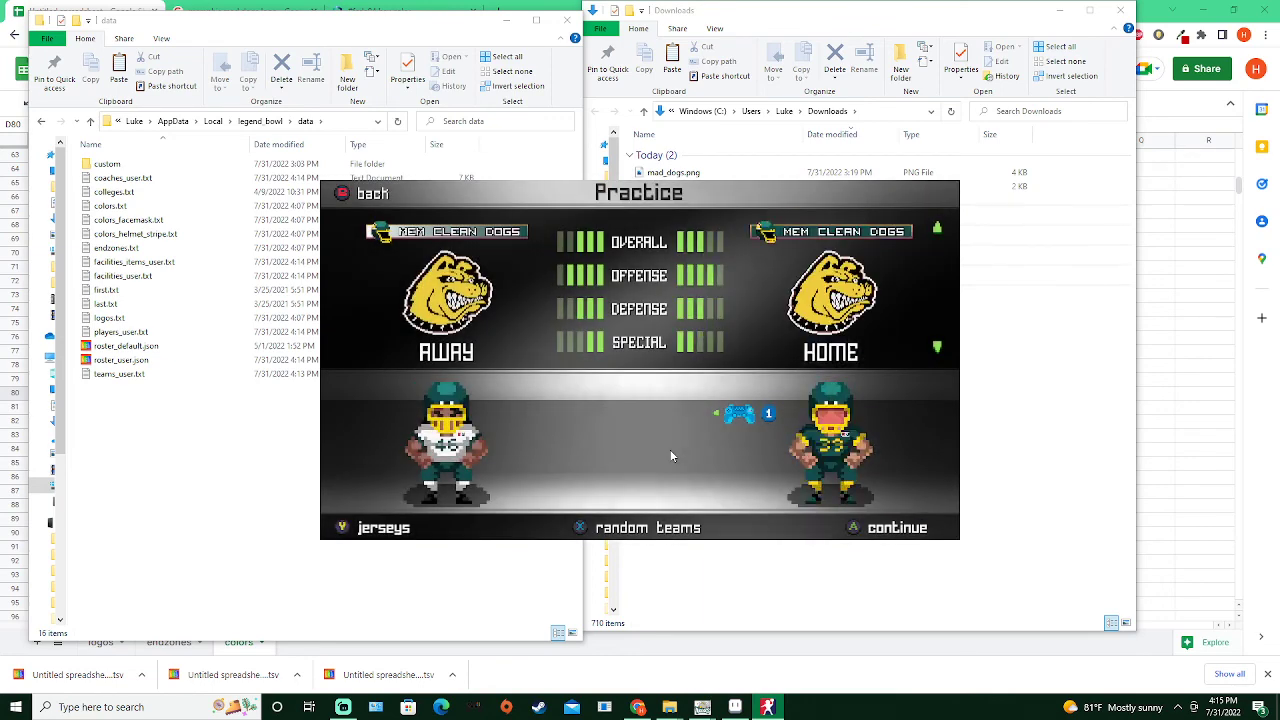
key(Return)
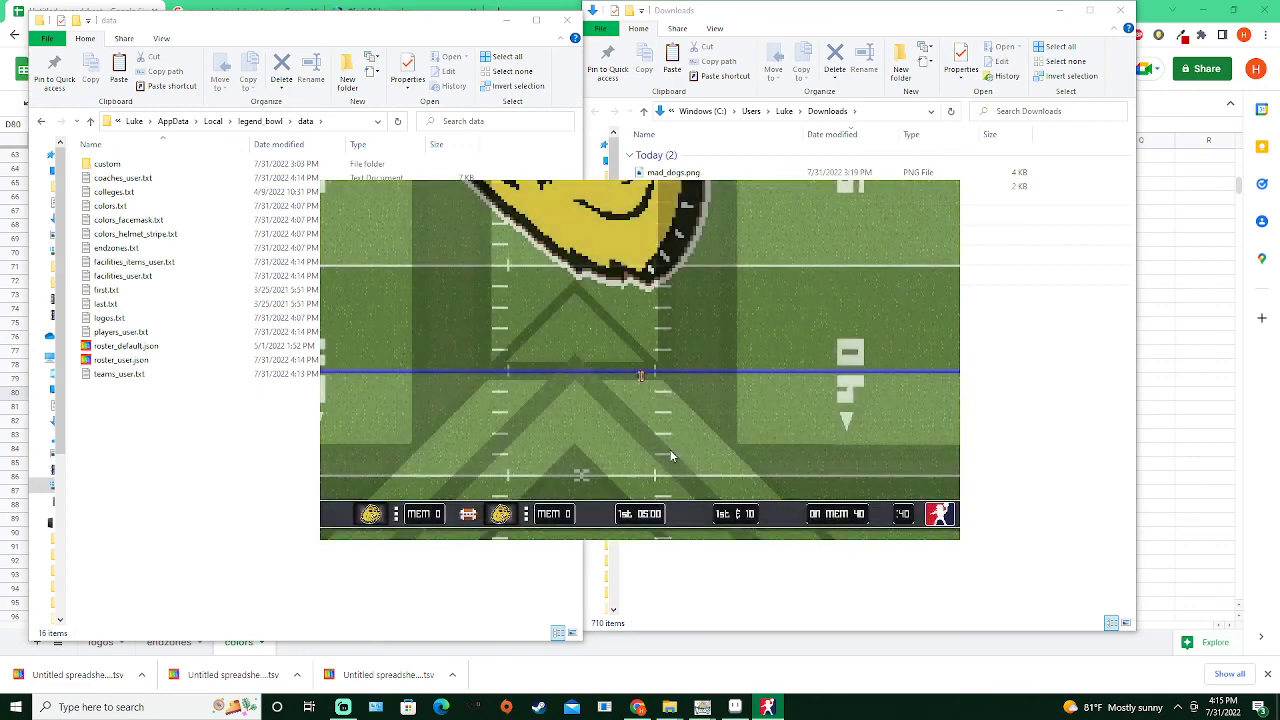
Pick the Deep Post play from the Singleback formation and snap the ball
key(Right)
key(Return)
key(Return)
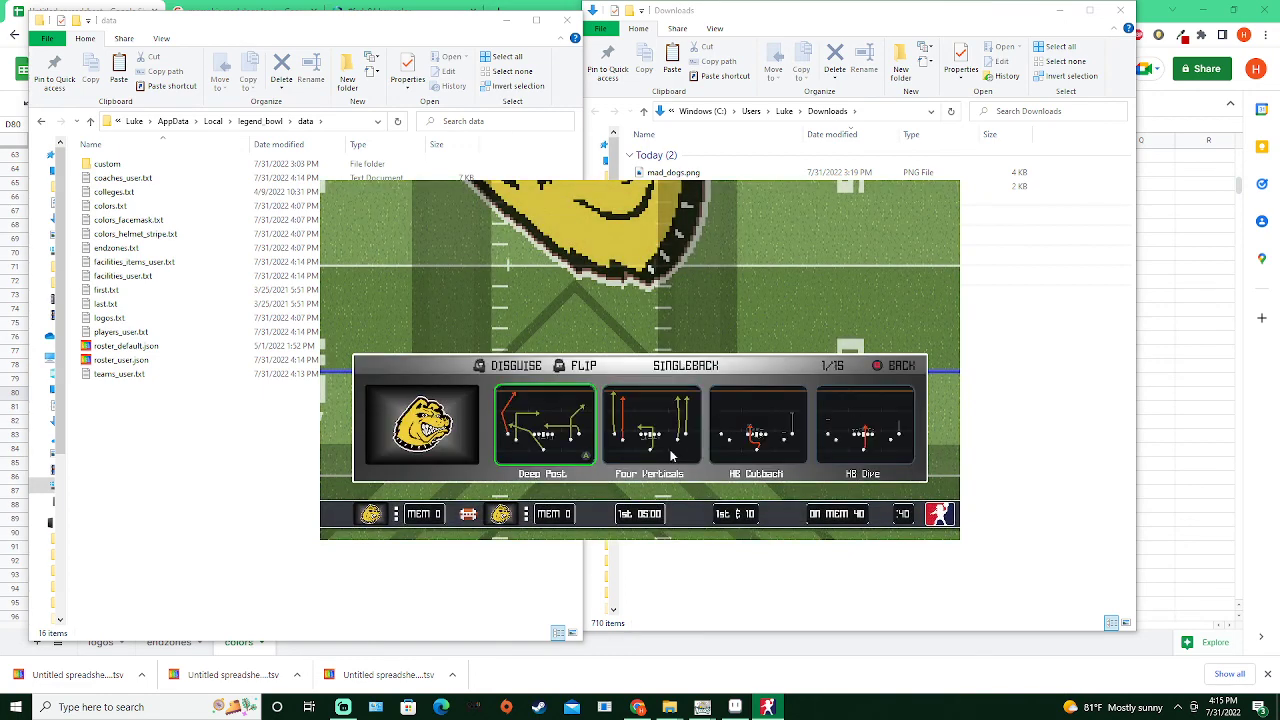
key(Return)
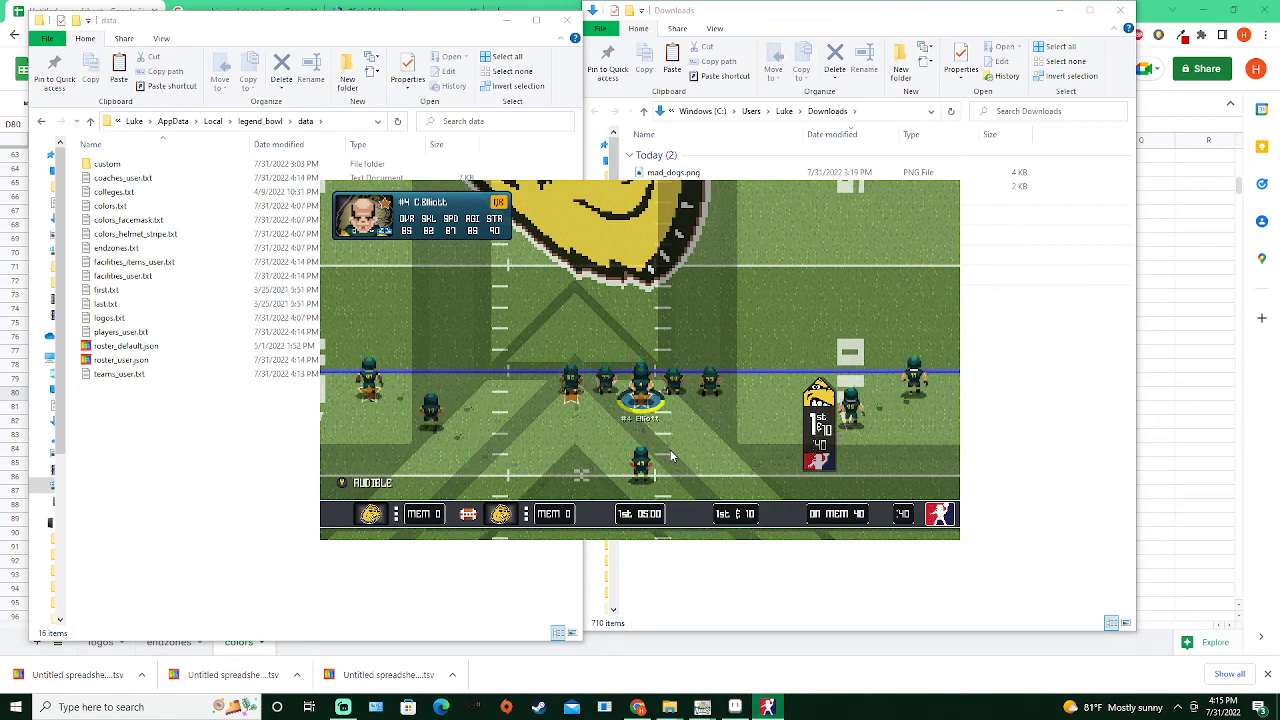
key(Return)
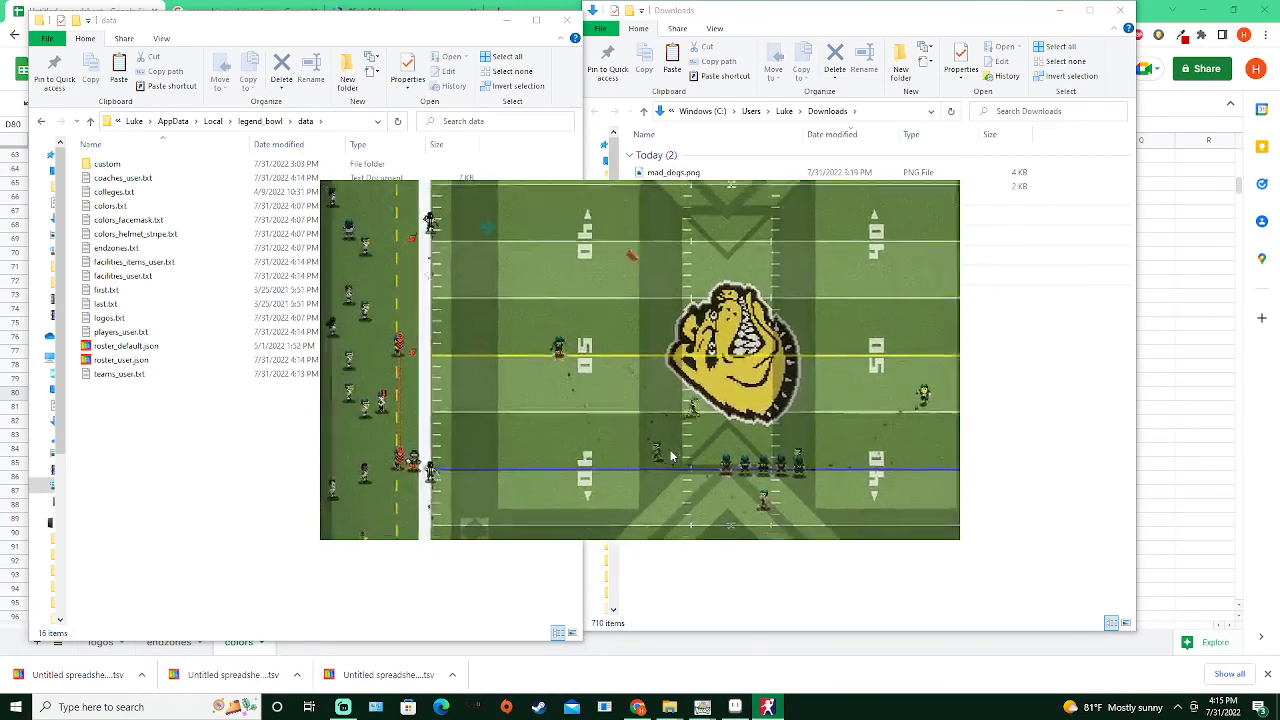
Pause the game and use Replay to examine the Clean Dogs' midfield logo at different zoom levels
key(Escape)
key(Down)
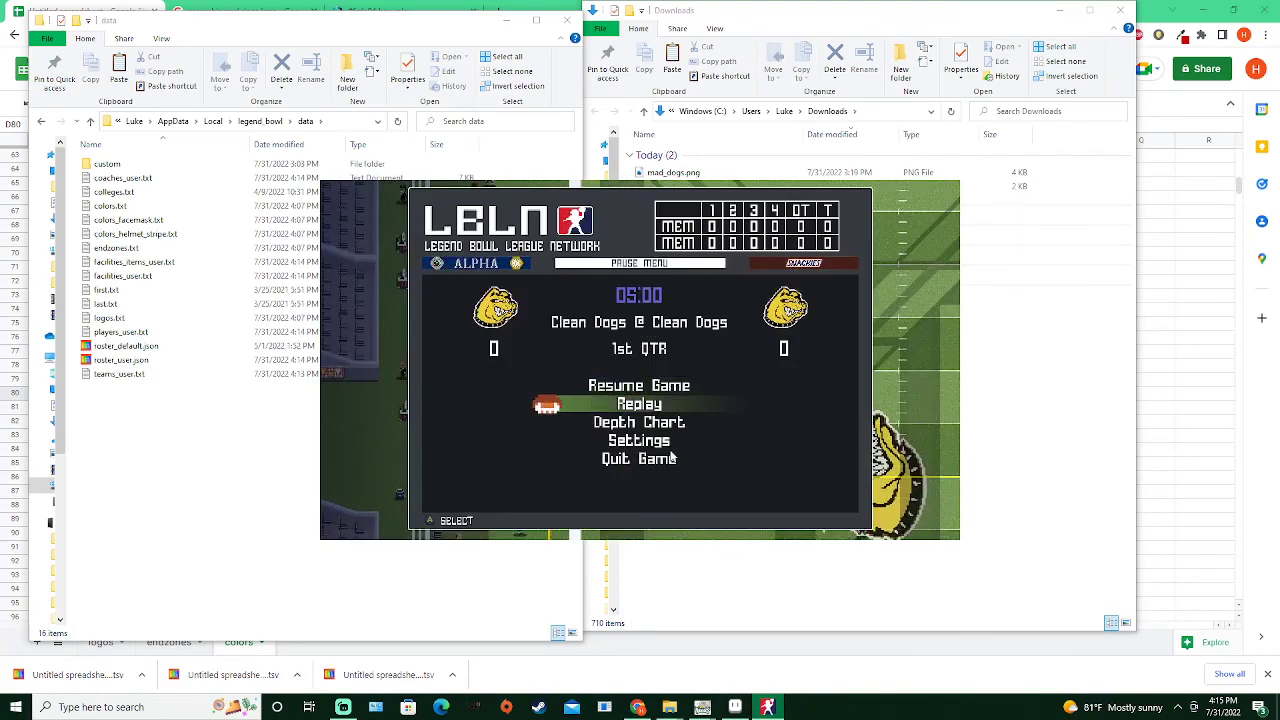
key(Return)
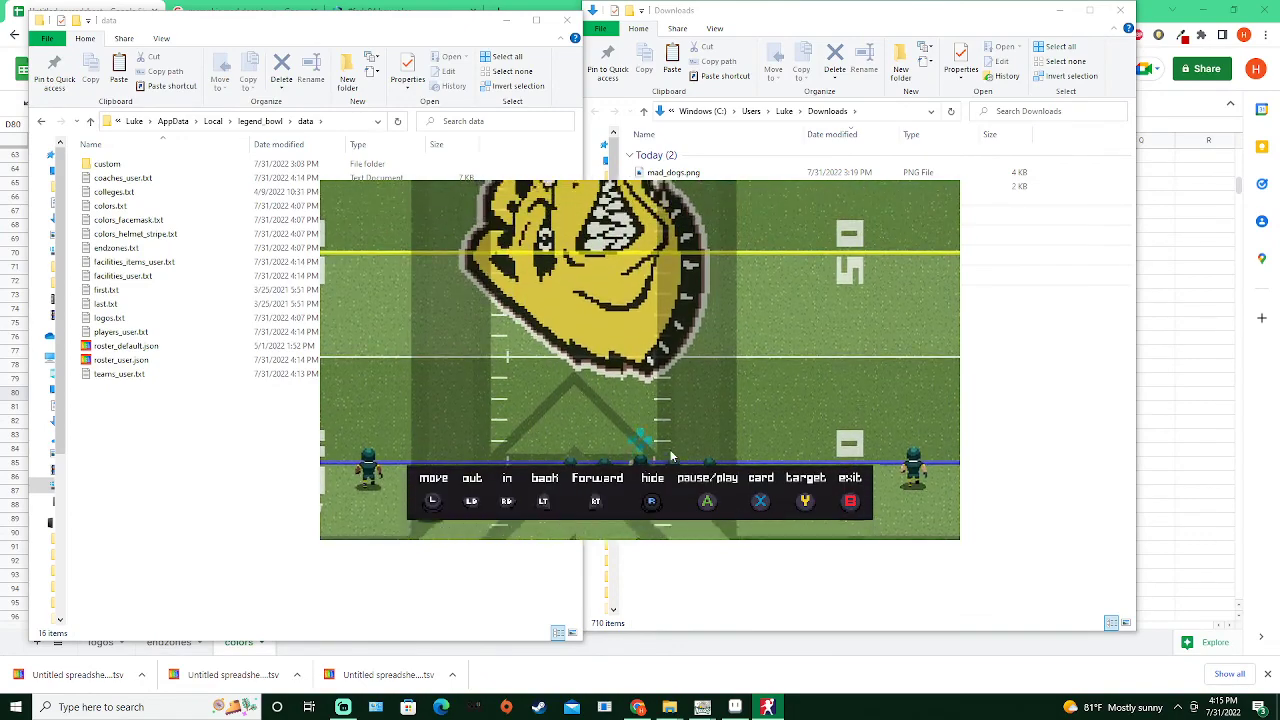
key(Up)
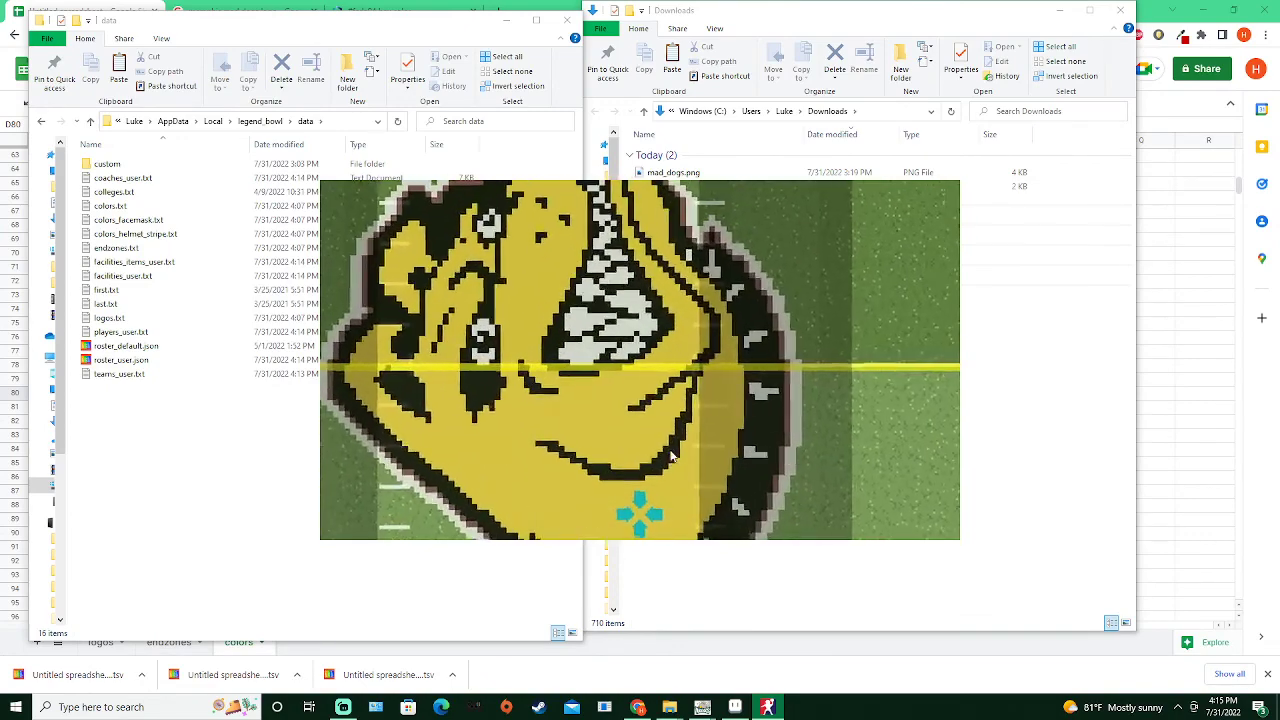
key(Up)
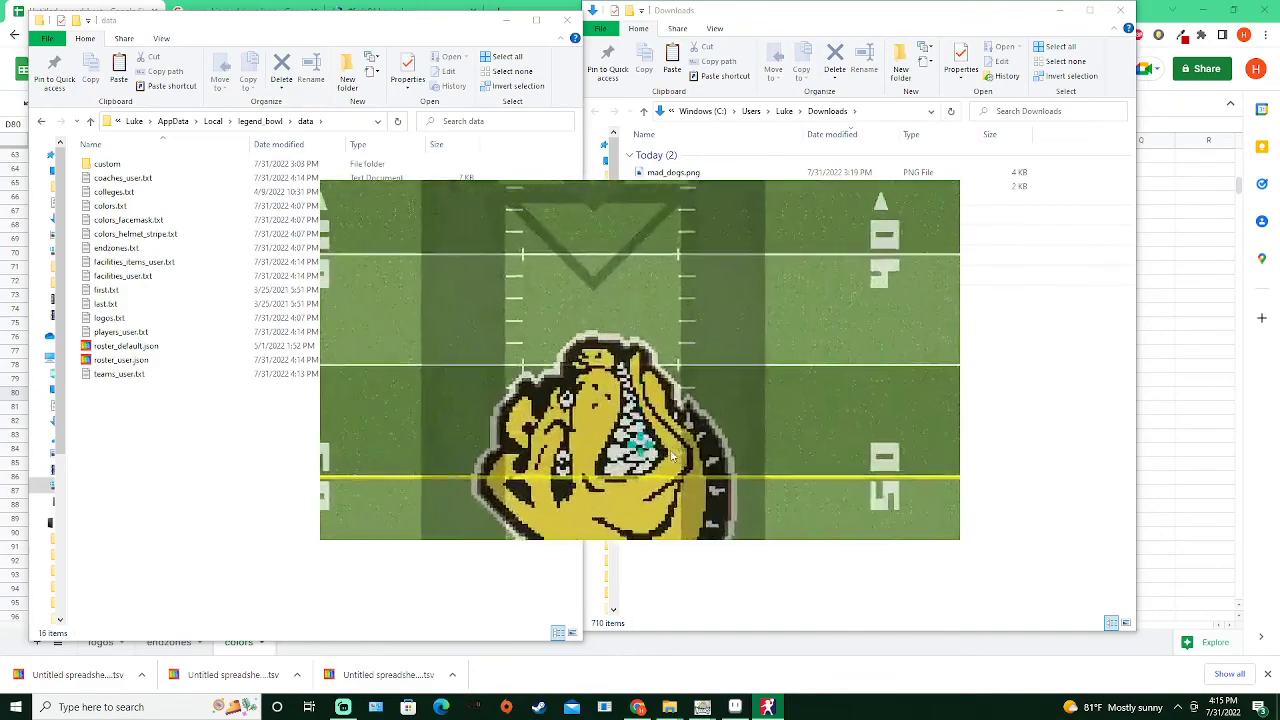
key(Down)
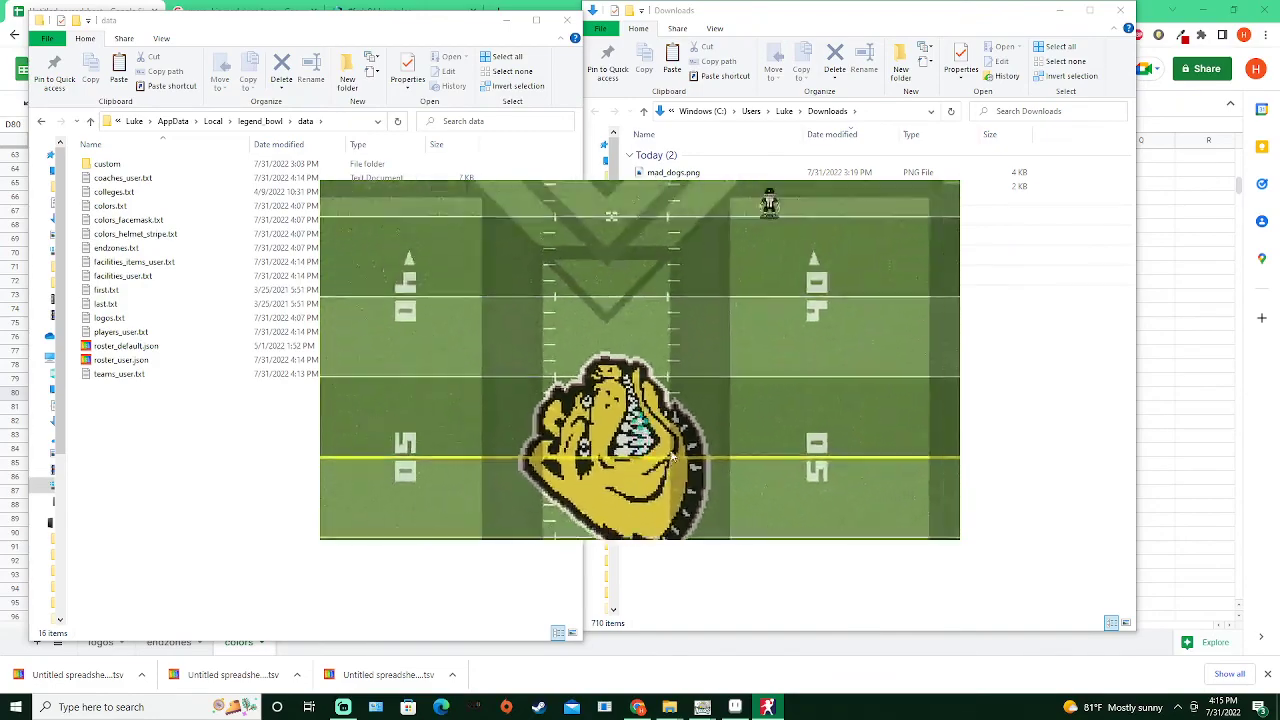
key(Up)
key(Down)
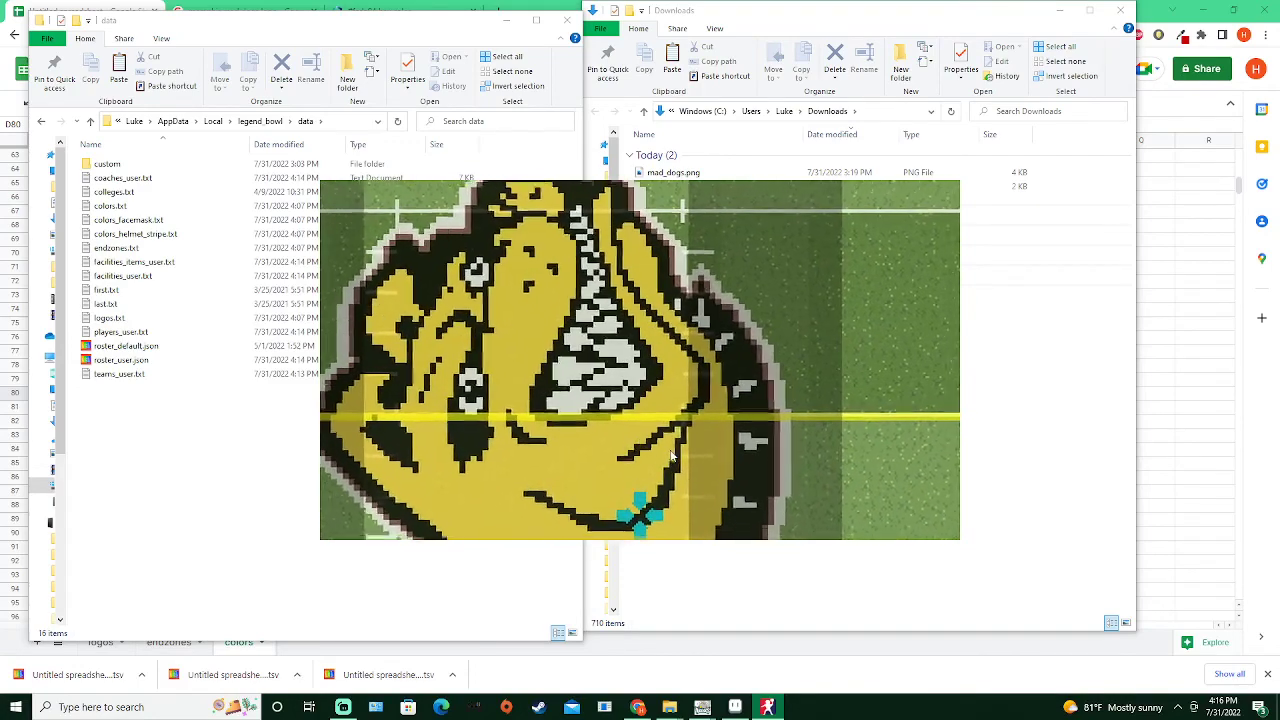
scroll(671, 456, down, 3)
key(Up)
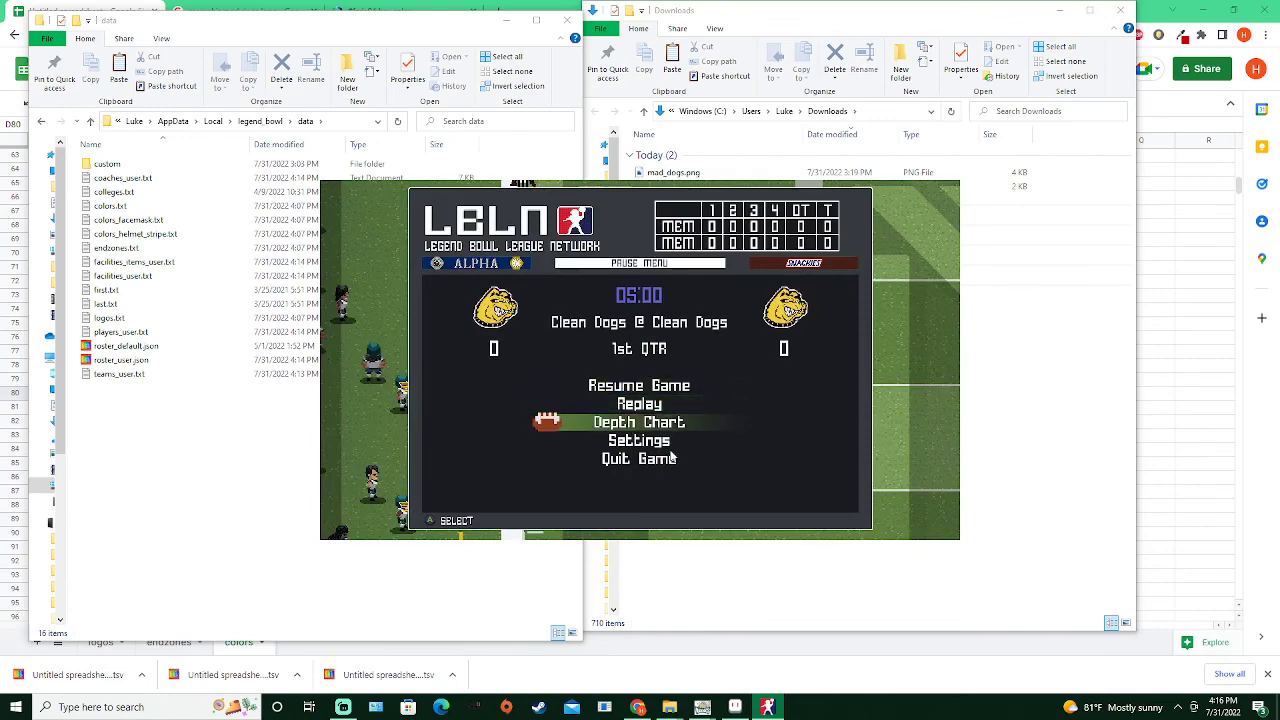
Quit the practice game, return to the main menu and exit Legend Bowl
key(Down)
key(Down)
key(Return)
key(Return)
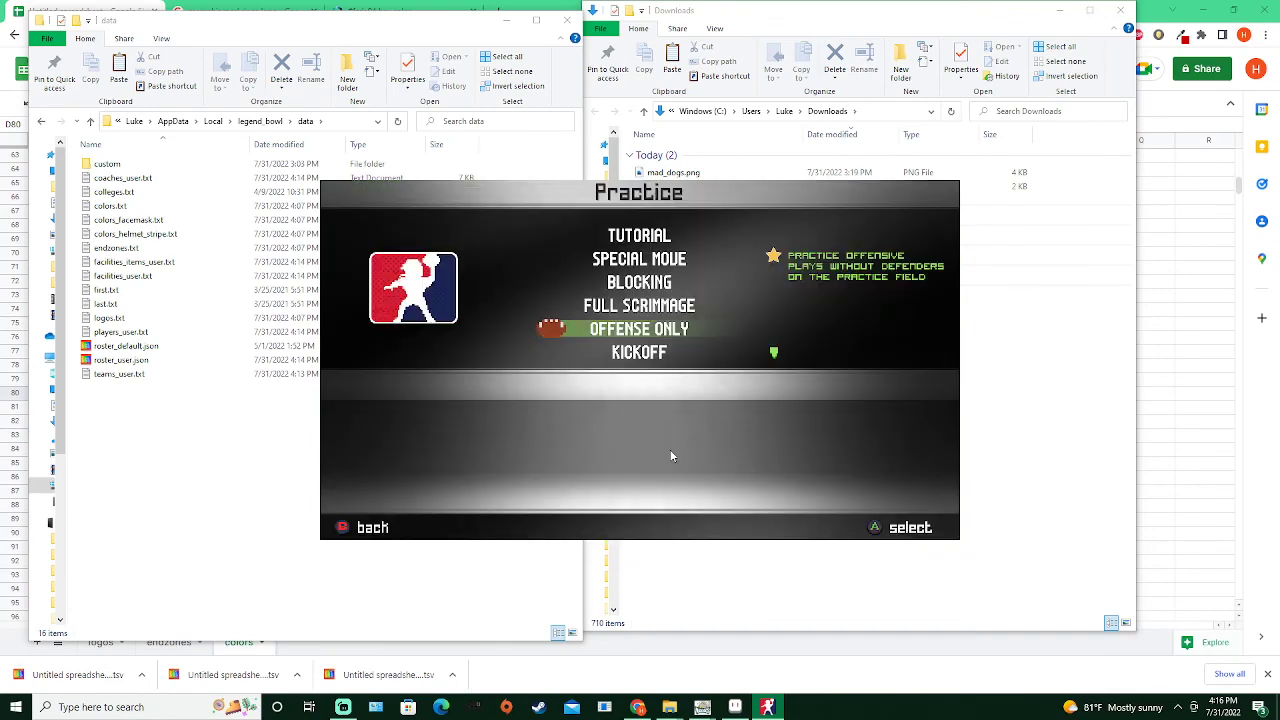
key(Escape)
key(Escape)
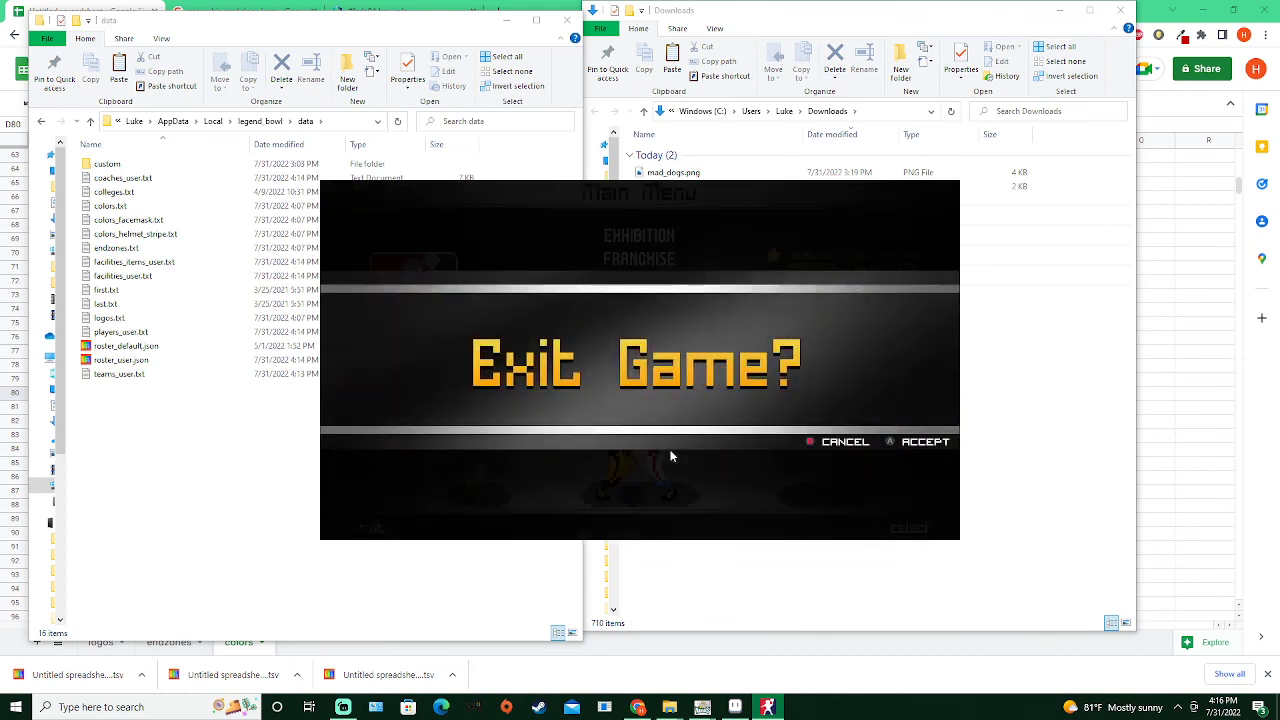
key(Return)
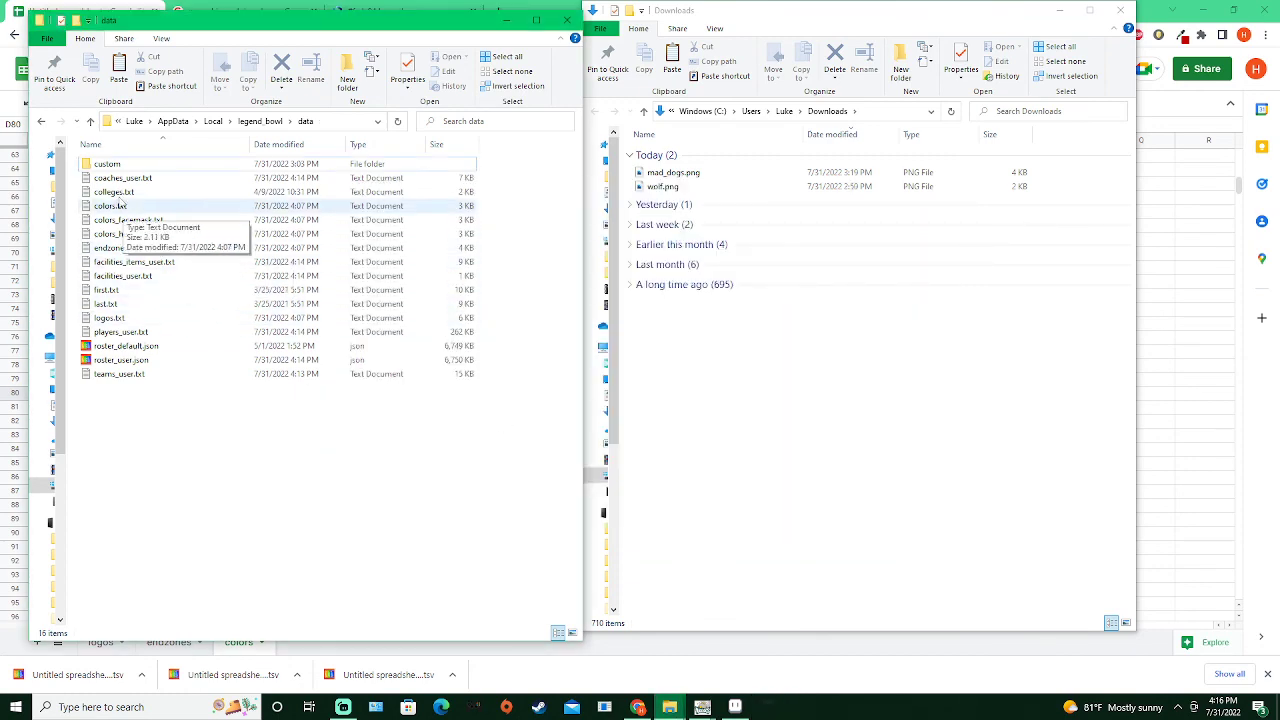
In File Explorer, open the custom logos folder, look through its templates folder including field_template.png, and return to logos
double_click(108, 165)
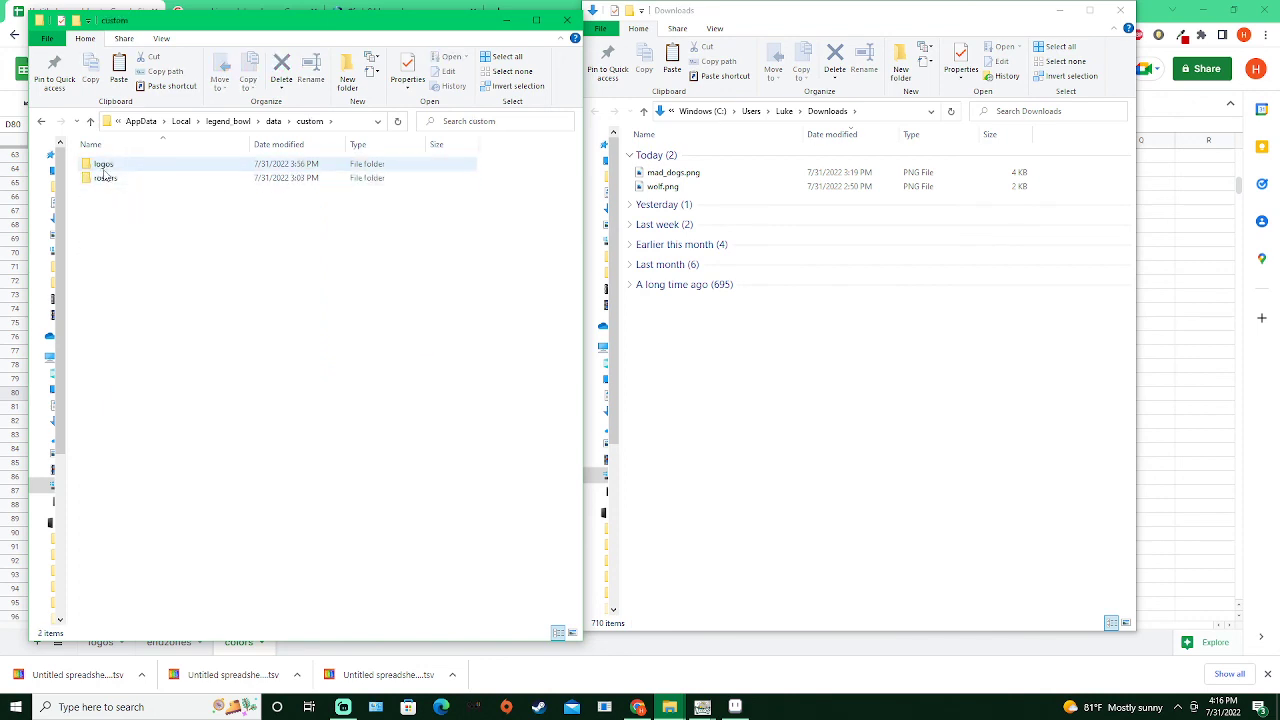
double_click(104, 165)
double_click(104, 165)
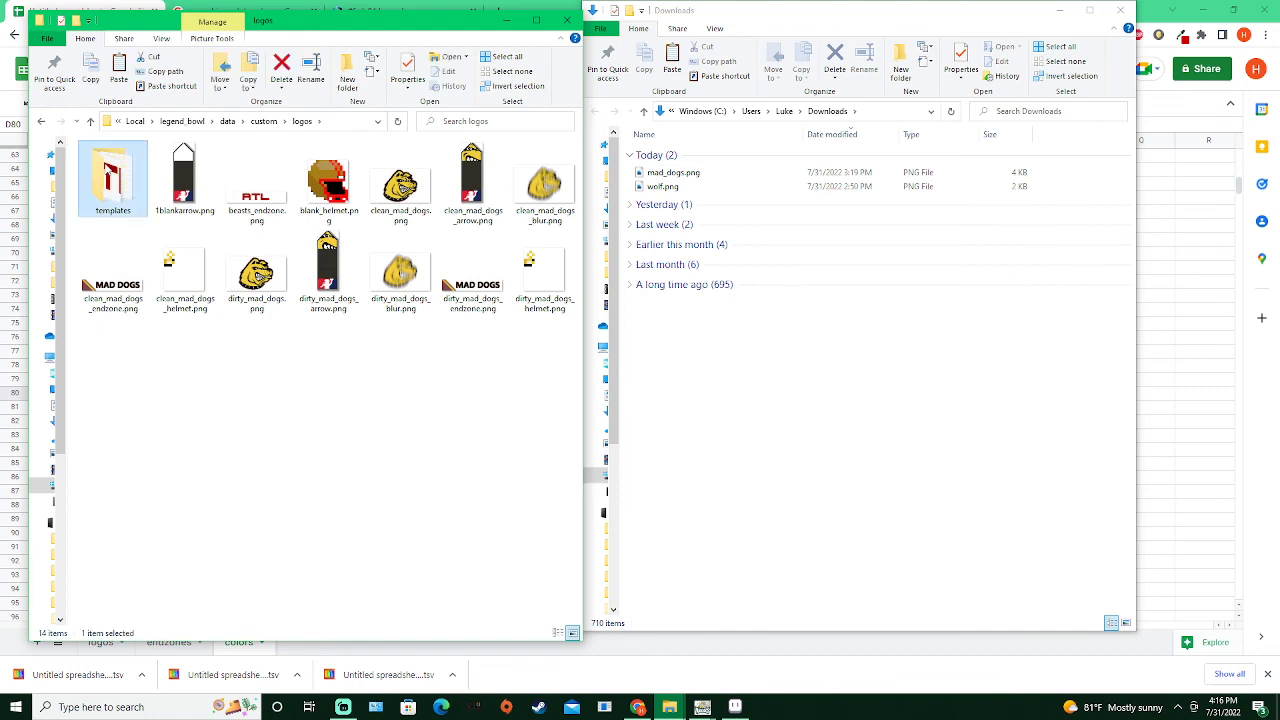
click(481, 372)
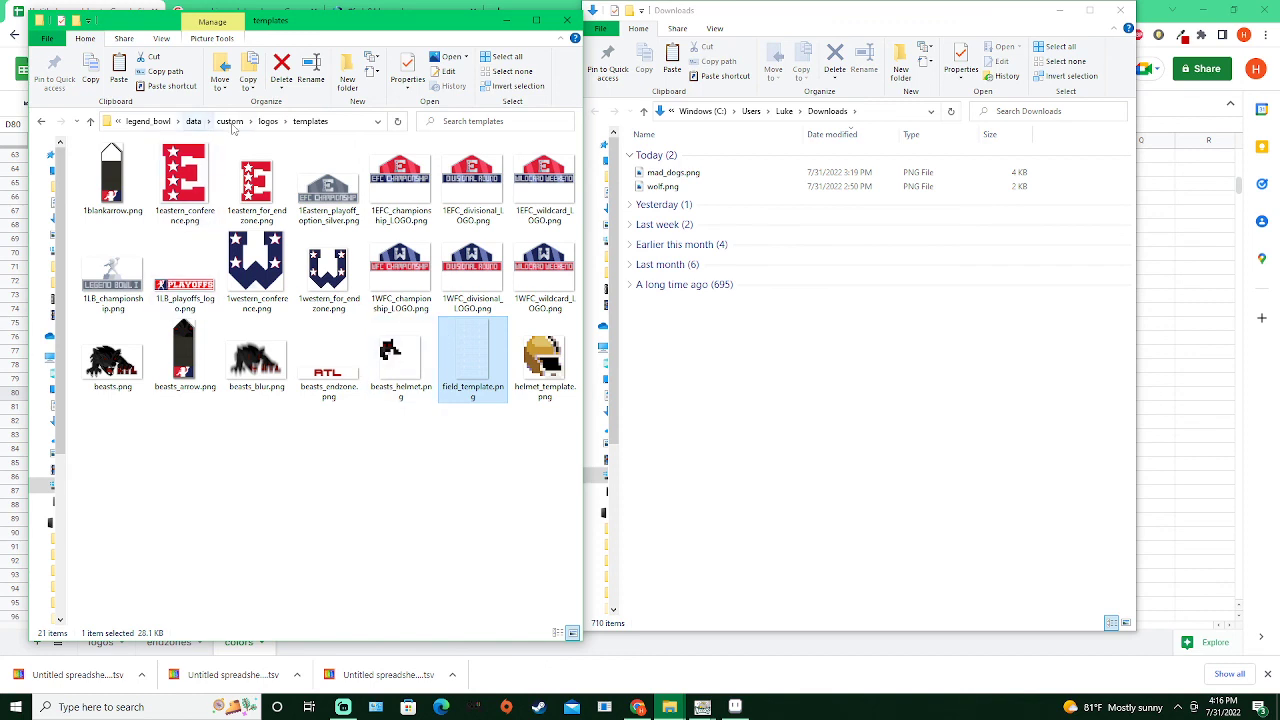
click(268, 121)
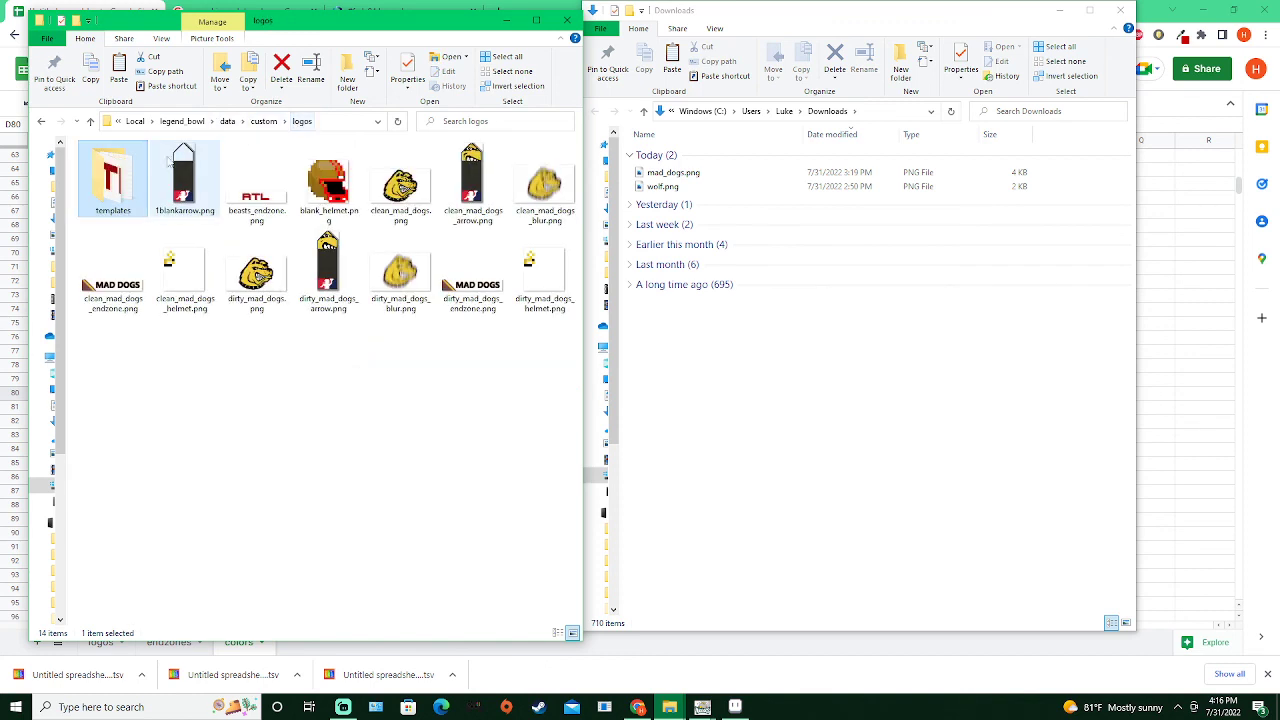
Create a new folder named fields inside the custom logos folder
right_click(152, 385)
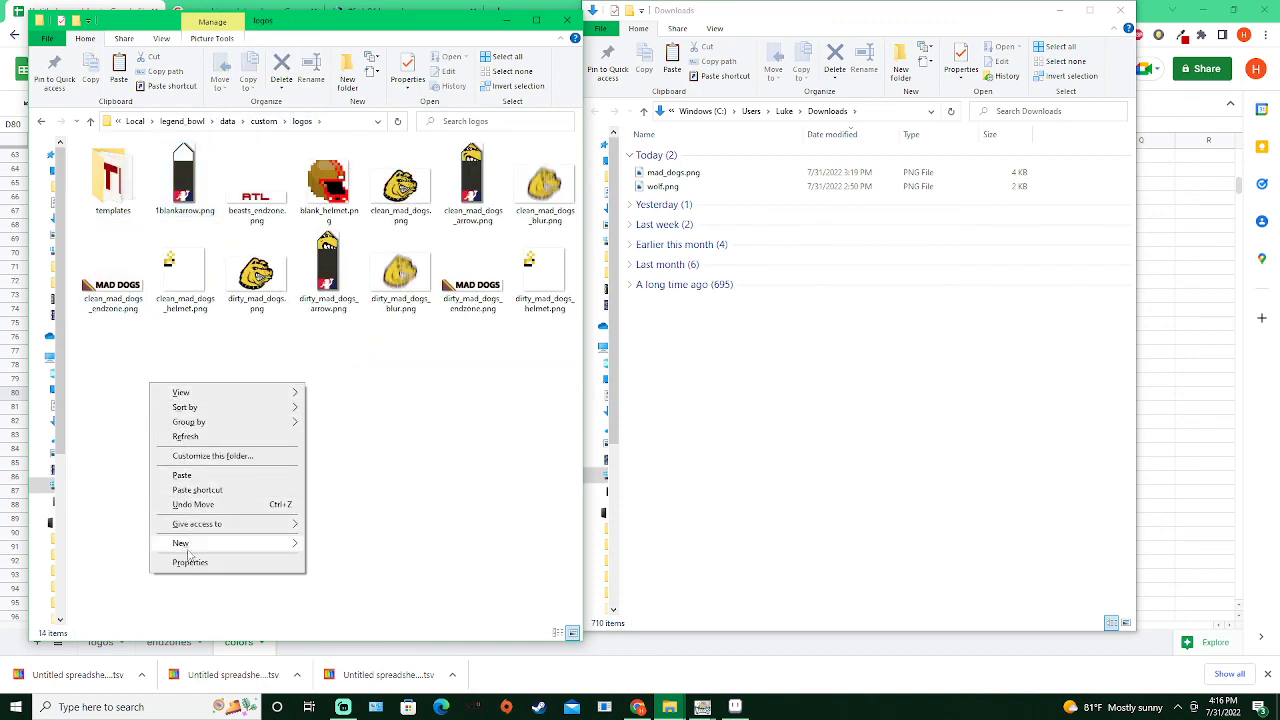
mouse_move(190, 550)
click(324, 546)
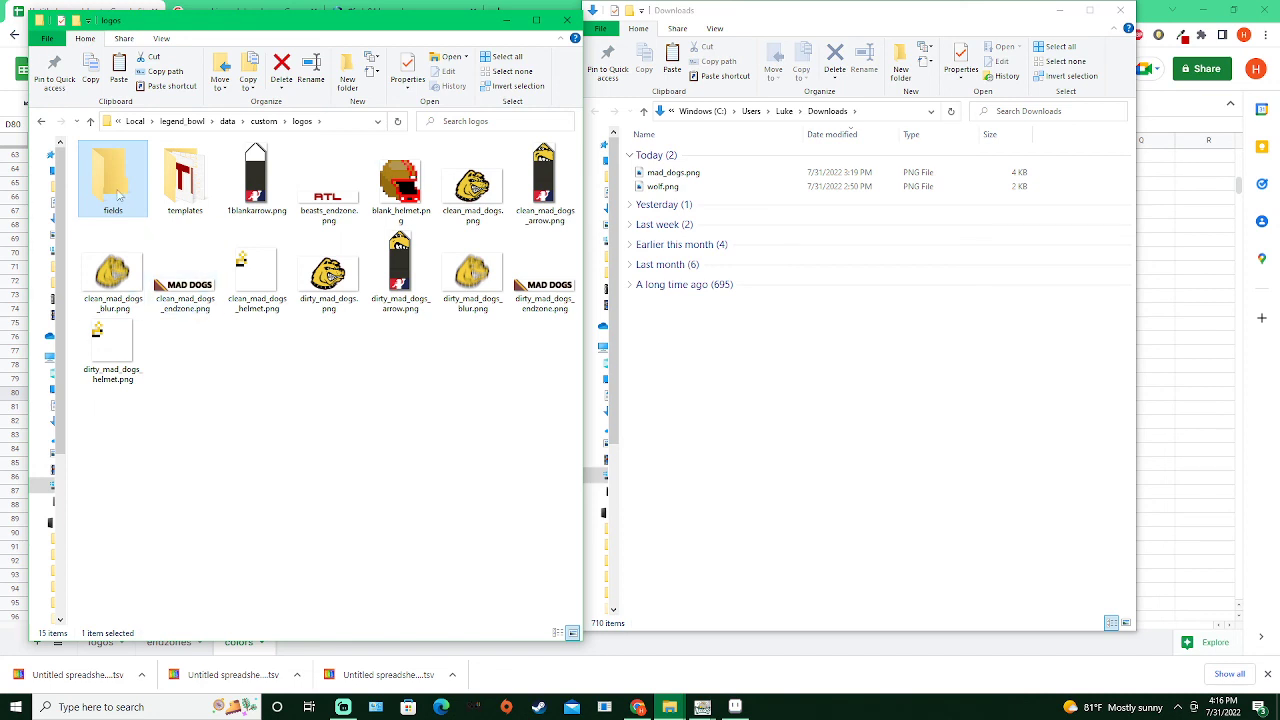
Copy field_template.png from the templates folder and paste it into the fields folder
double_click(184, 178)
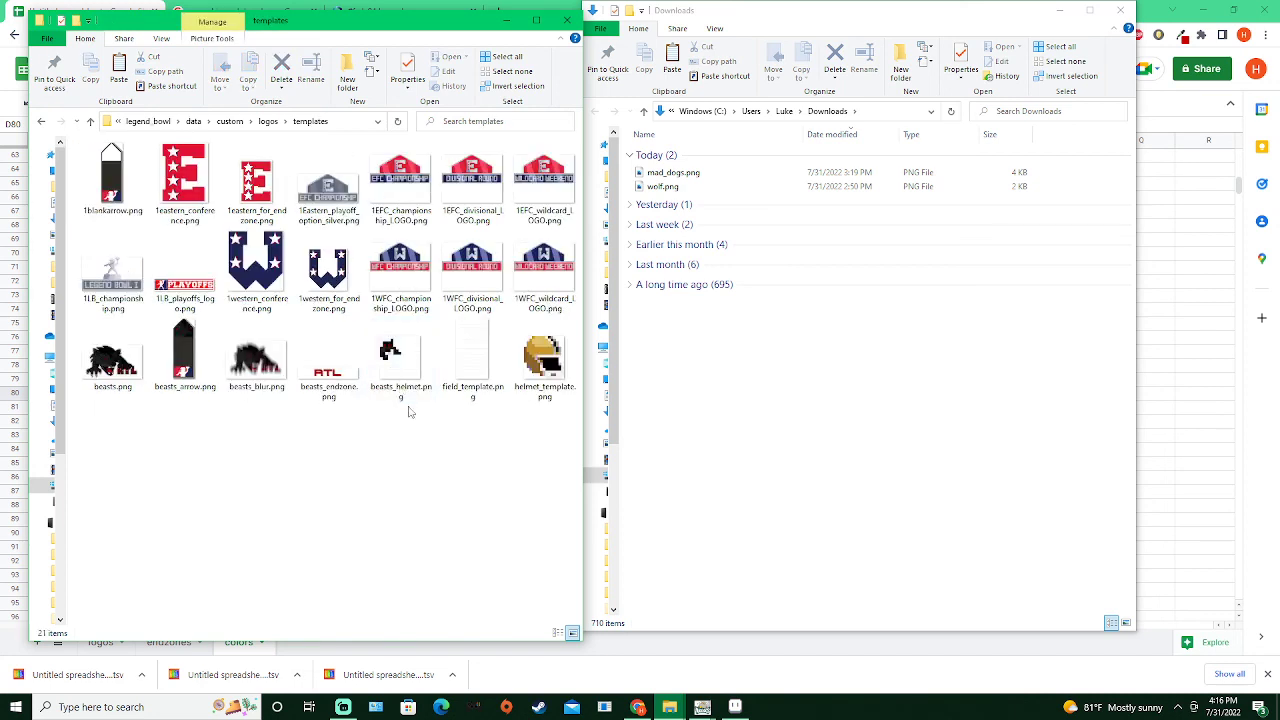
right_click(463, 370)
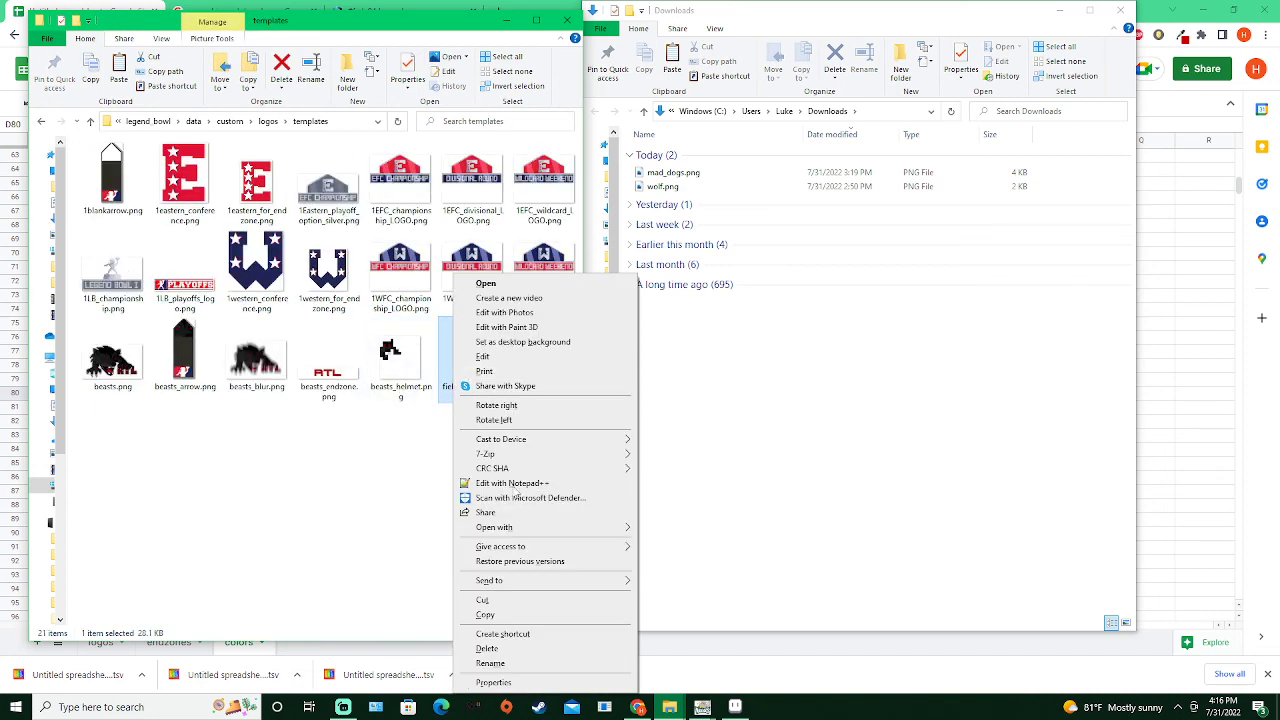
click(480, 616)
click(265, 124)
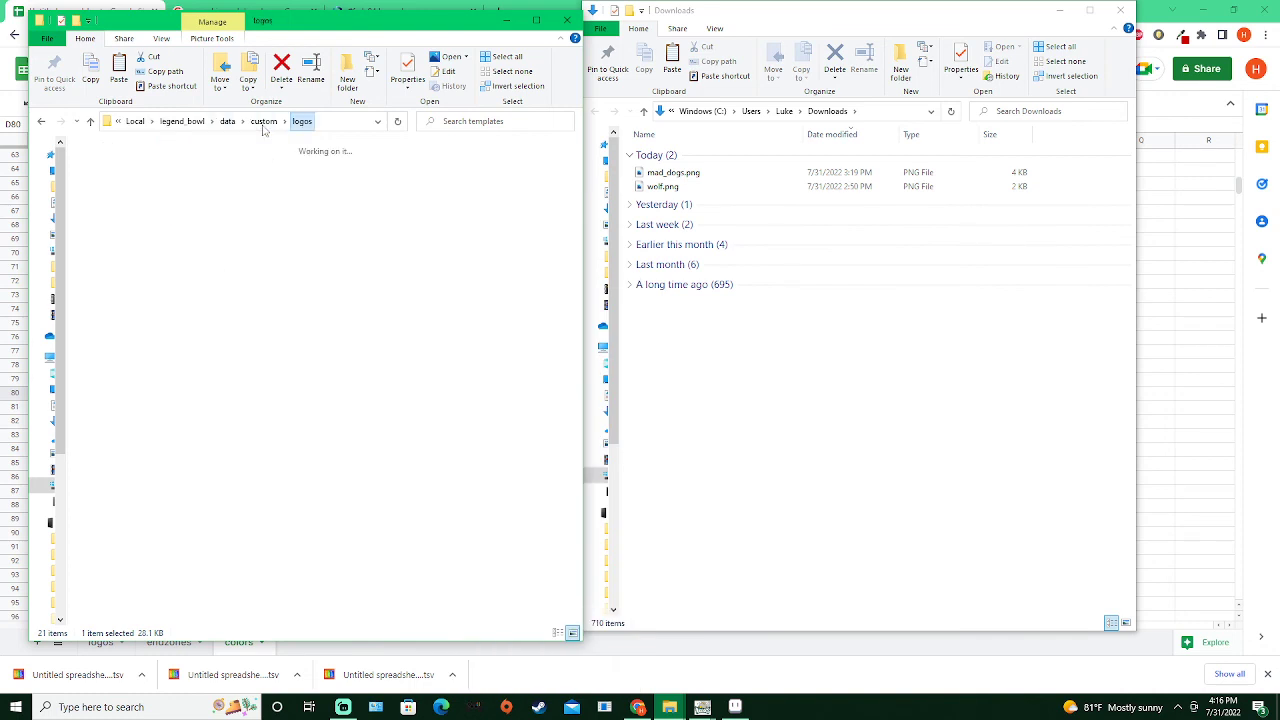
double_click(115, 178)
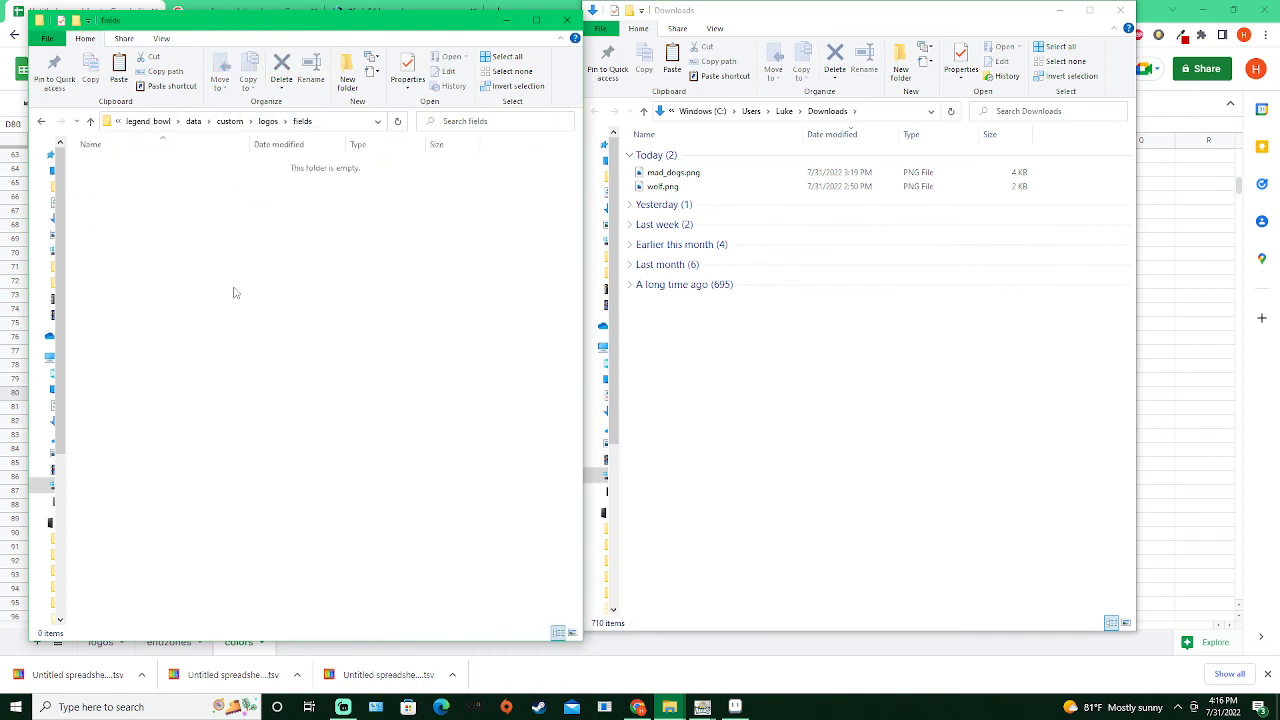
key(ctrl+v)
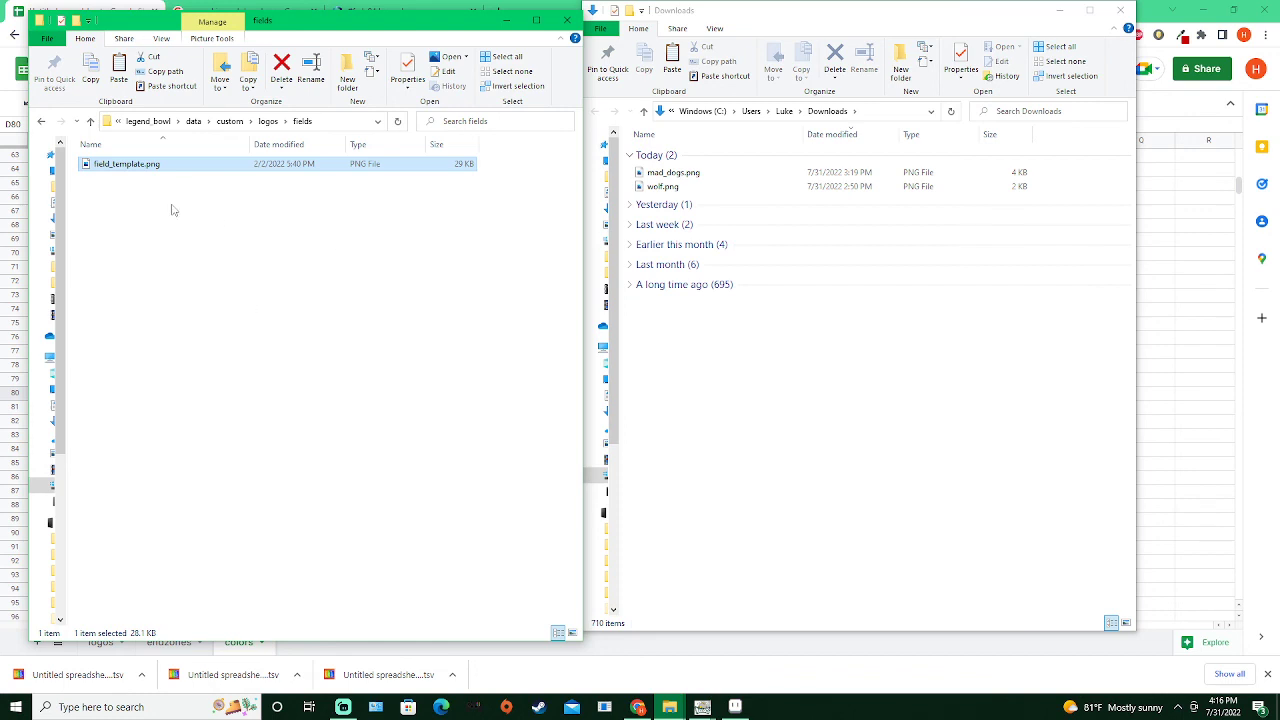
Switch to GIMP, dismiss the foreground color dialog and close the untitled Memphis Mad Dogs image, discarding its changes
drag(137, 172, 420, 385)
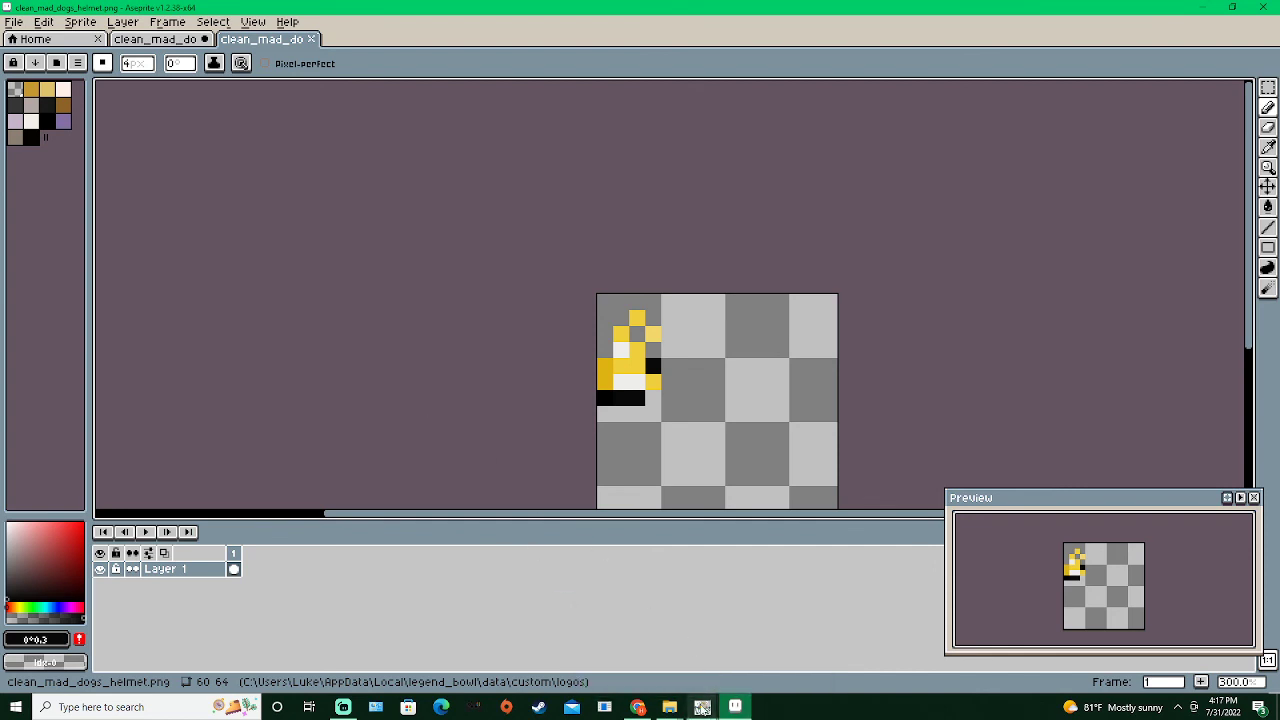
mouse_move(702, 707)
click(665, 662)
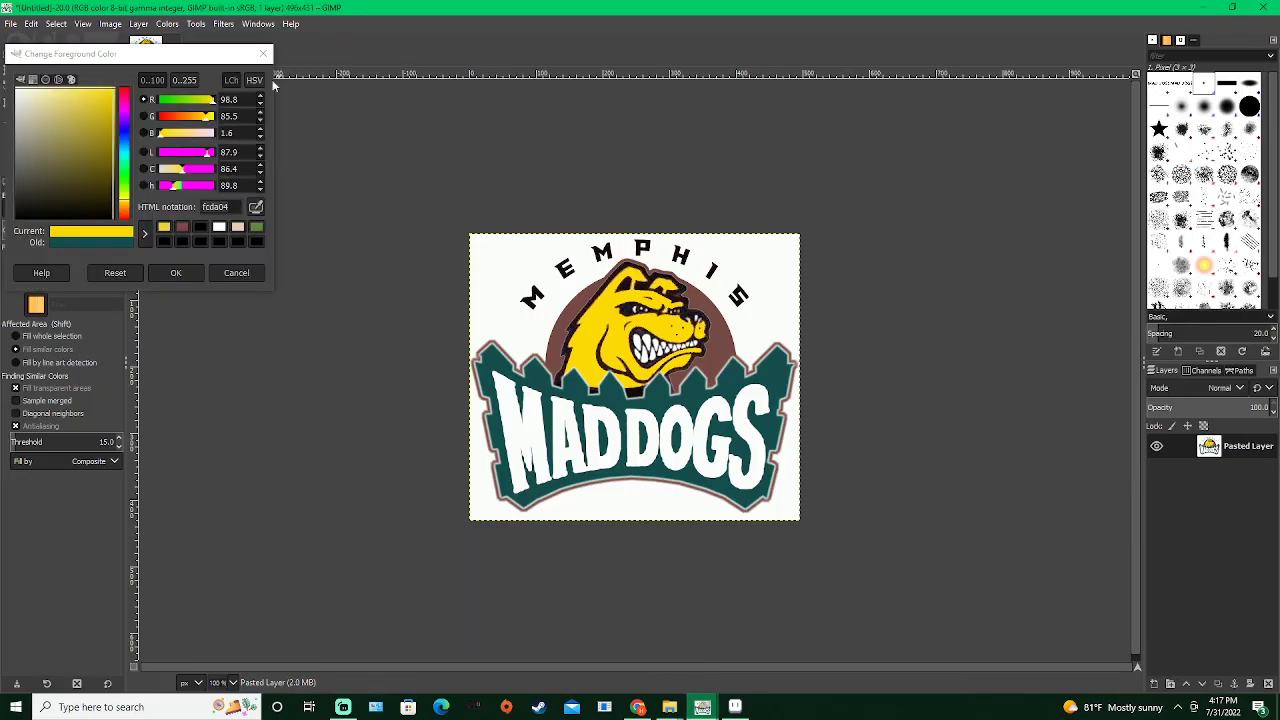
click(263, 54)
click(170, 50)
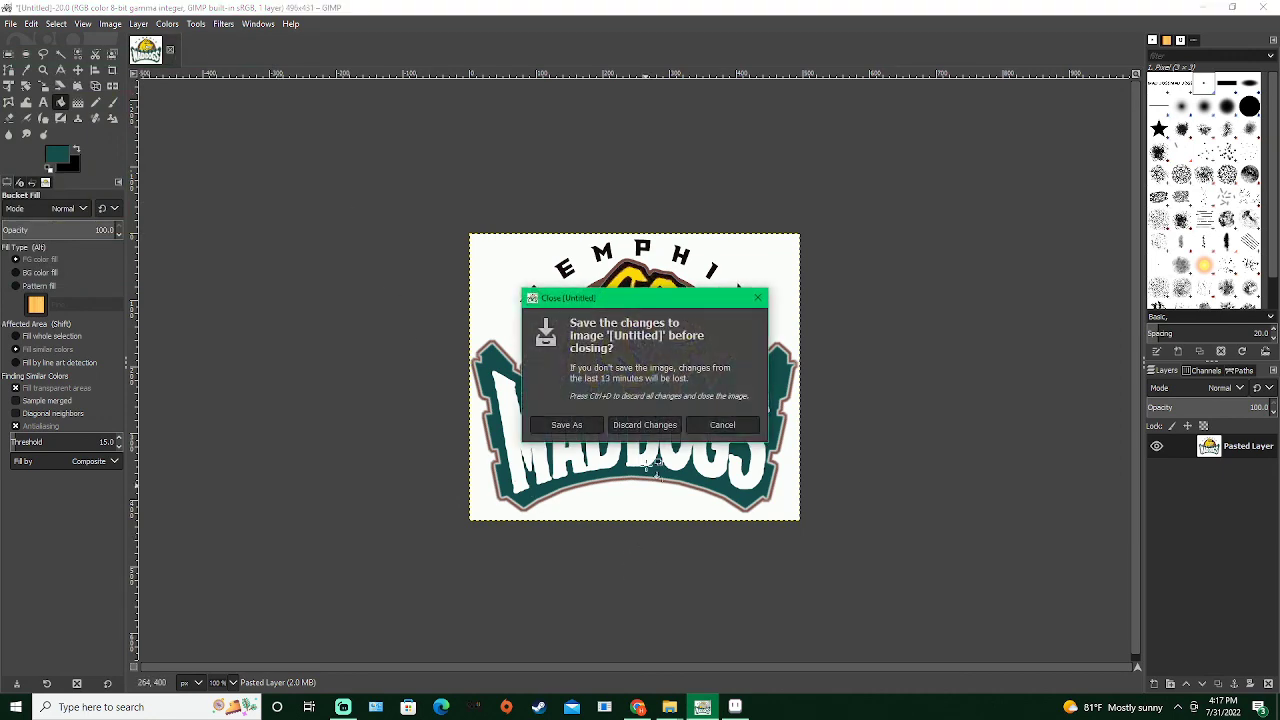
click(645, 425)
Switch back to the fields folder window in File Explorer and reposition it over the empty GIMP workspace
click(667, 712)
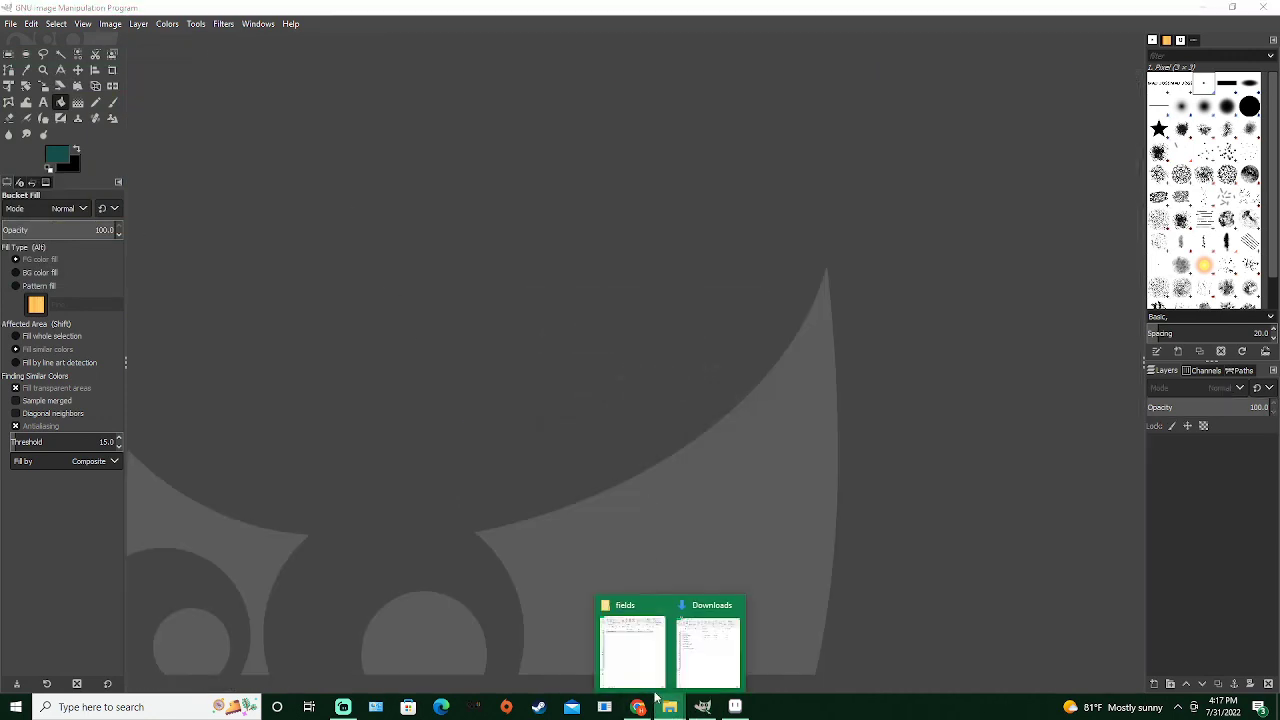
click(604, 638)
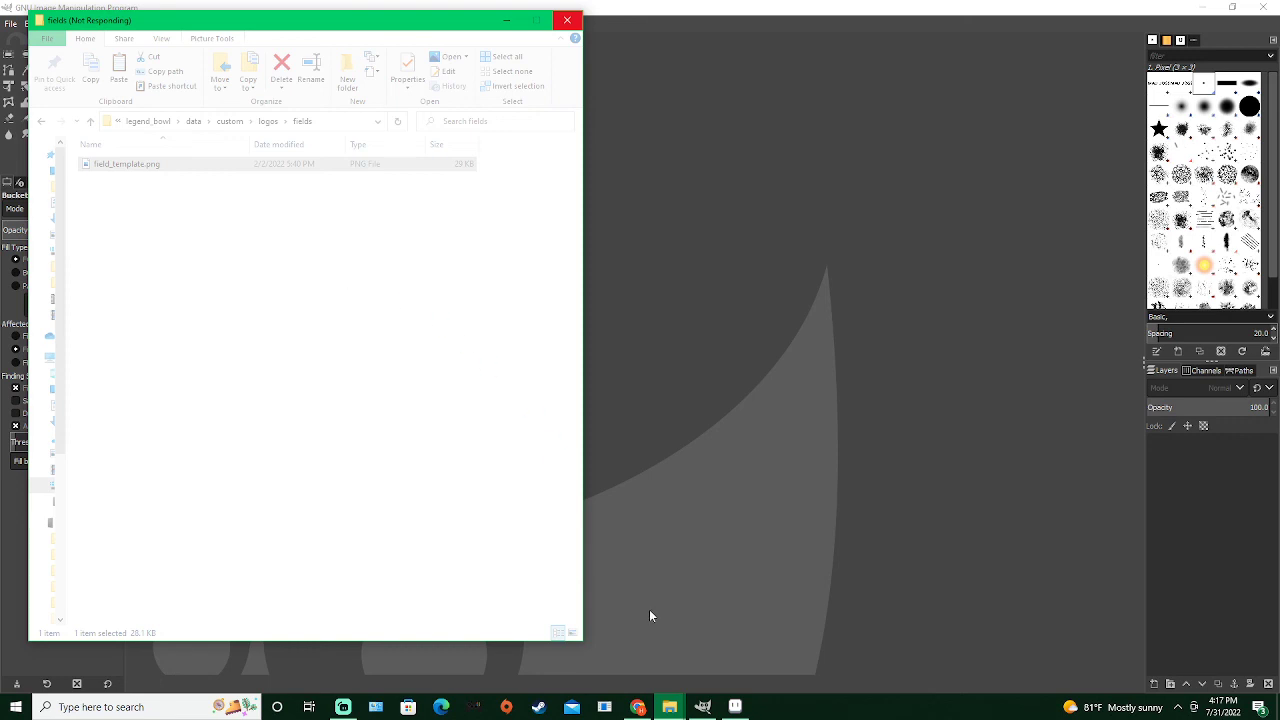
mouse_move(670, 707)
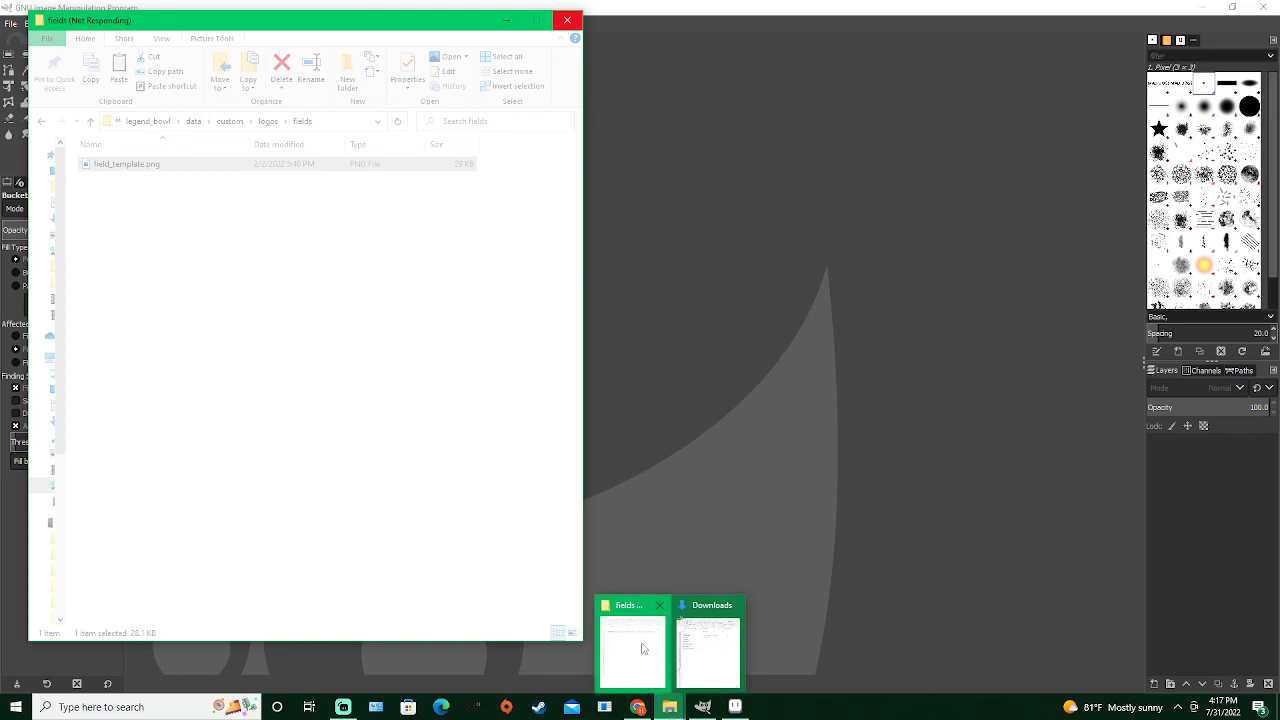
click(622, 608)
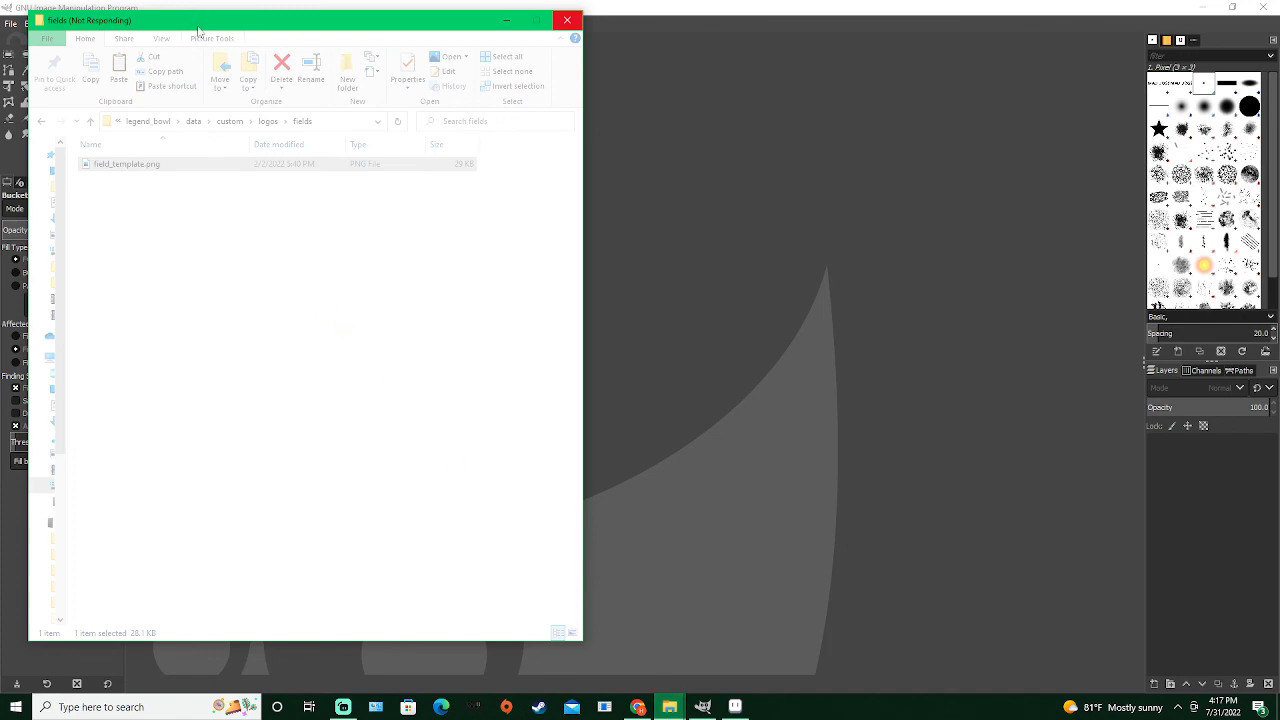
drag(199, 27, 252, 46)
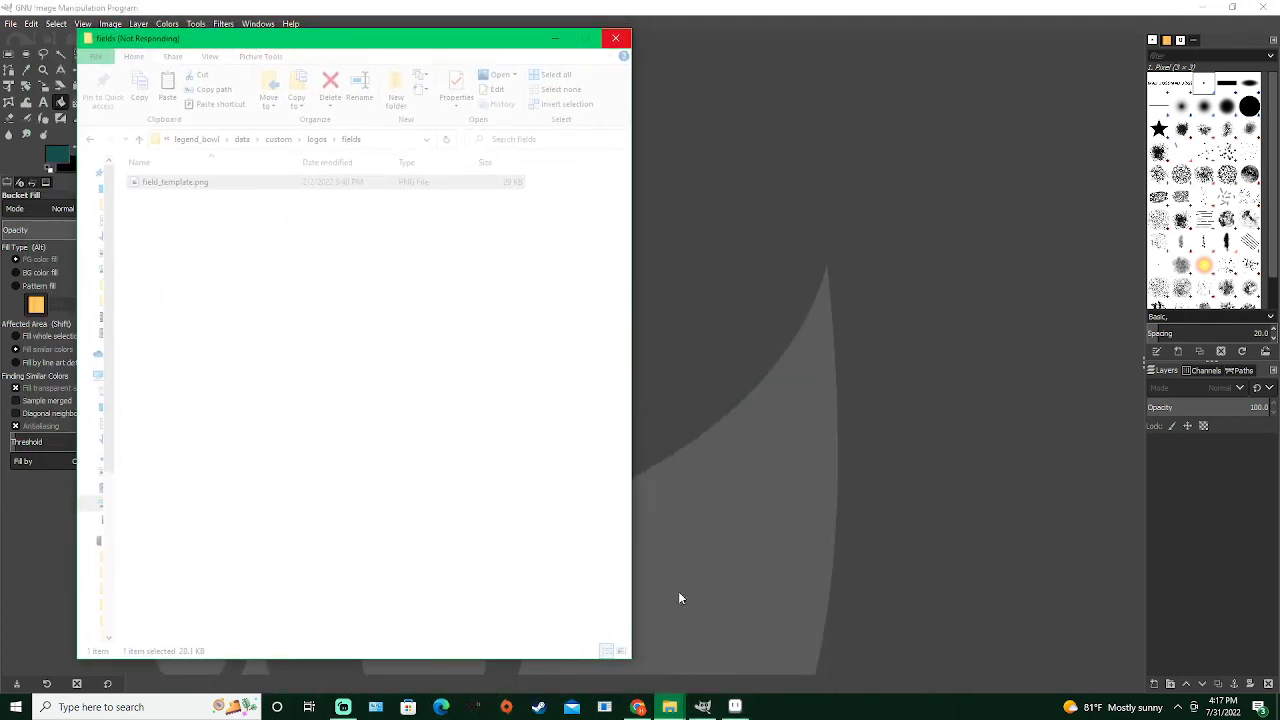
click(671, 710)
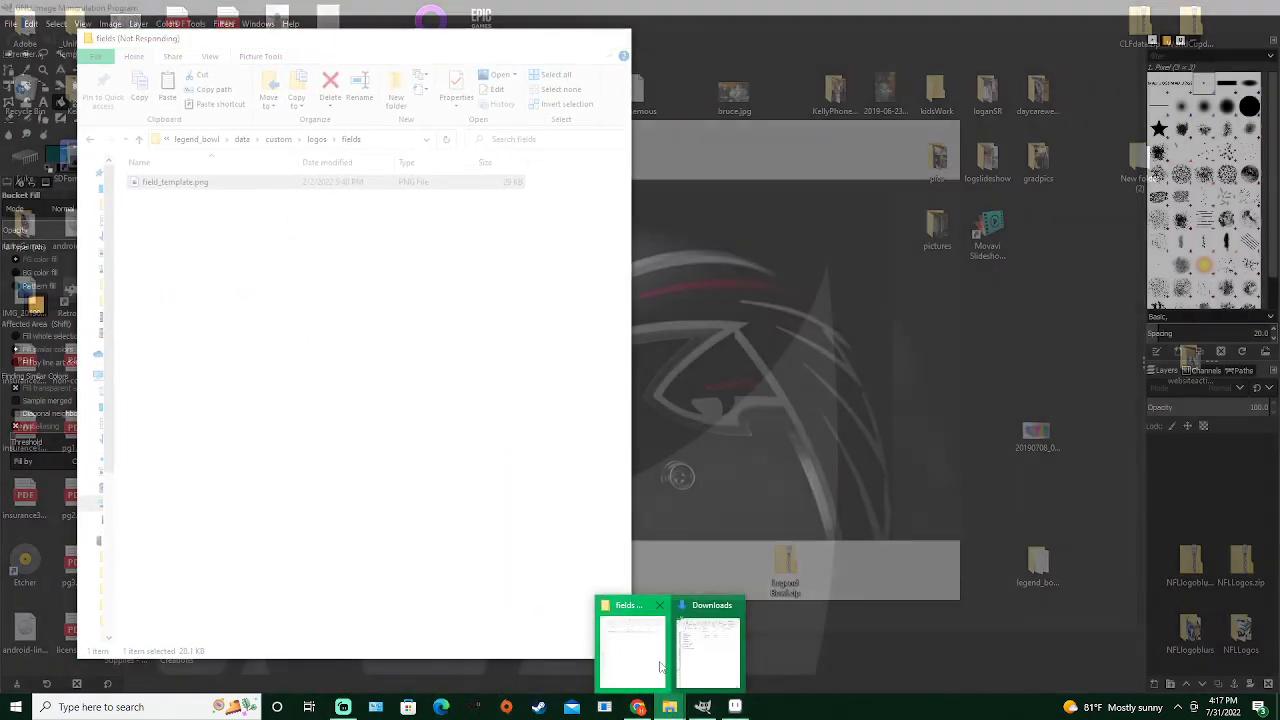
click(655, 655)
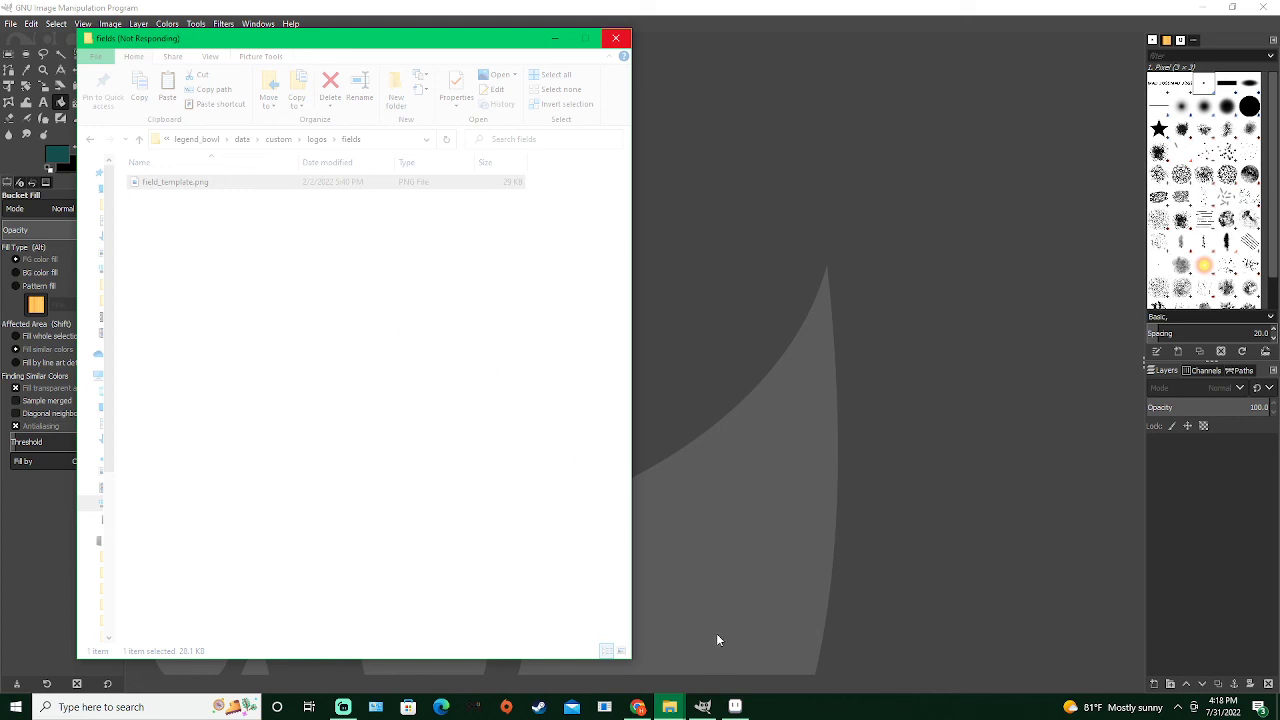
click(343, 707)
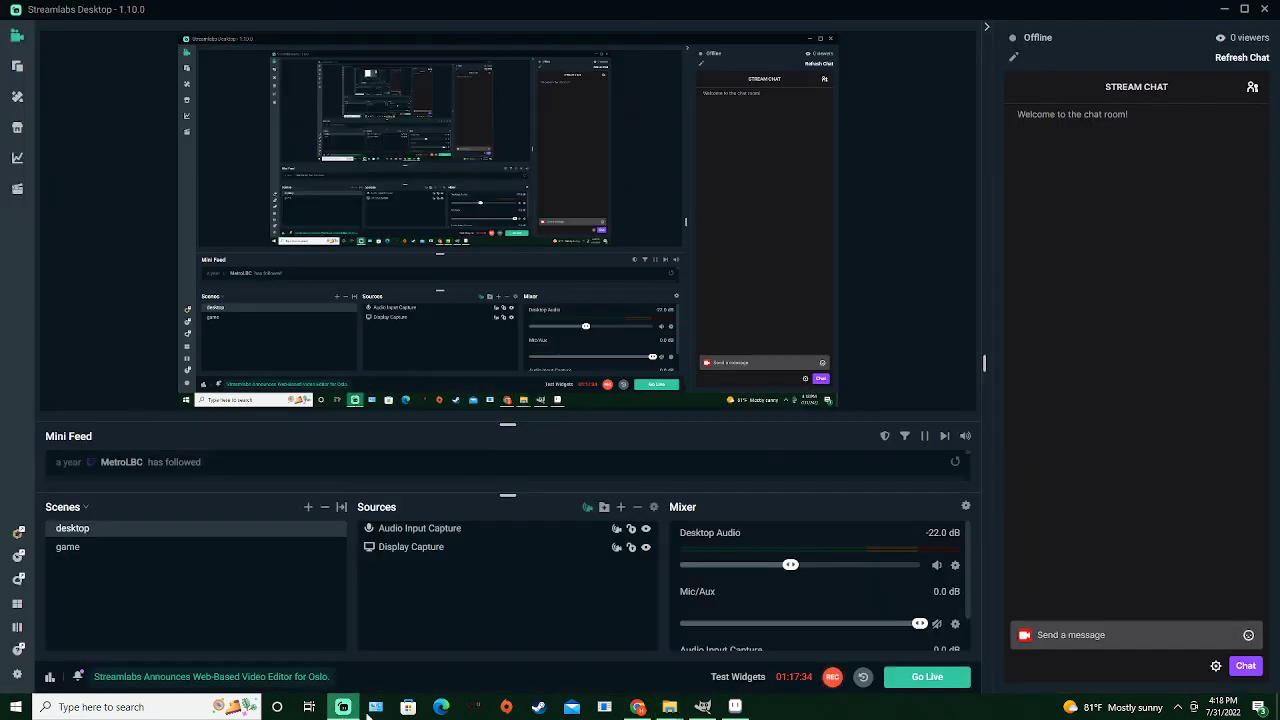